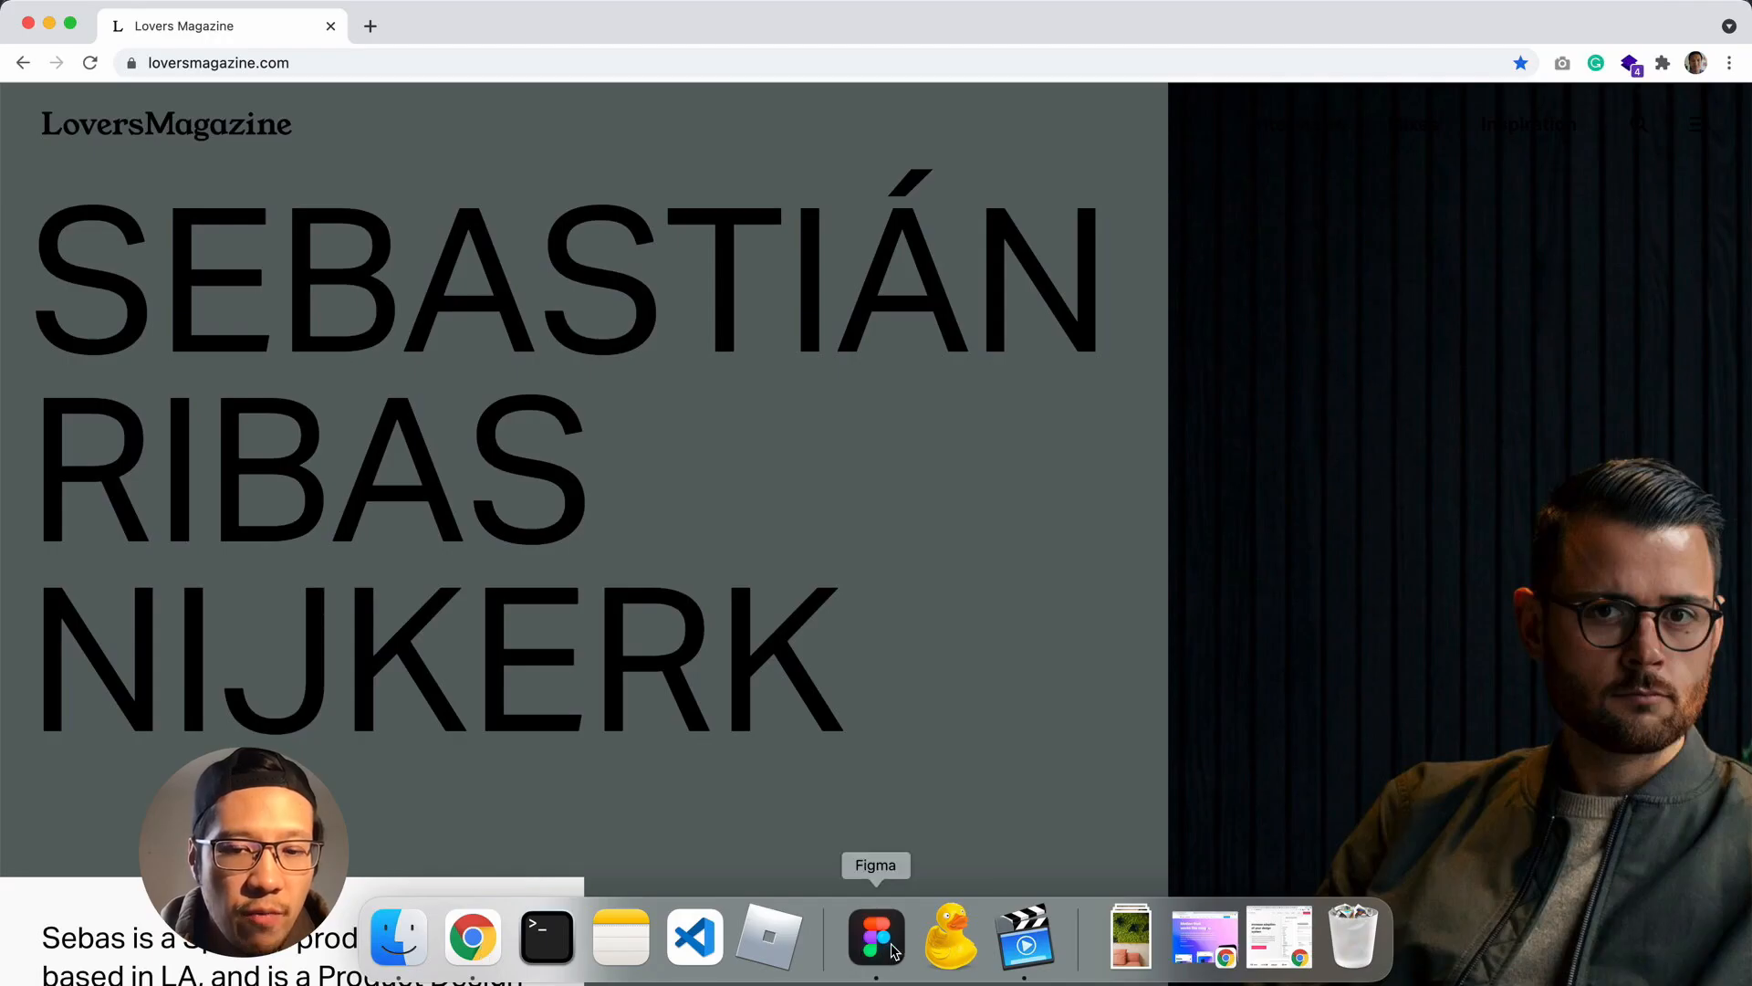
Look over the blog outline in Figma, and in Chrome examine the Lovers Magazine homepage's hero, interview cards and design inspiration grid.
click(893, 952)
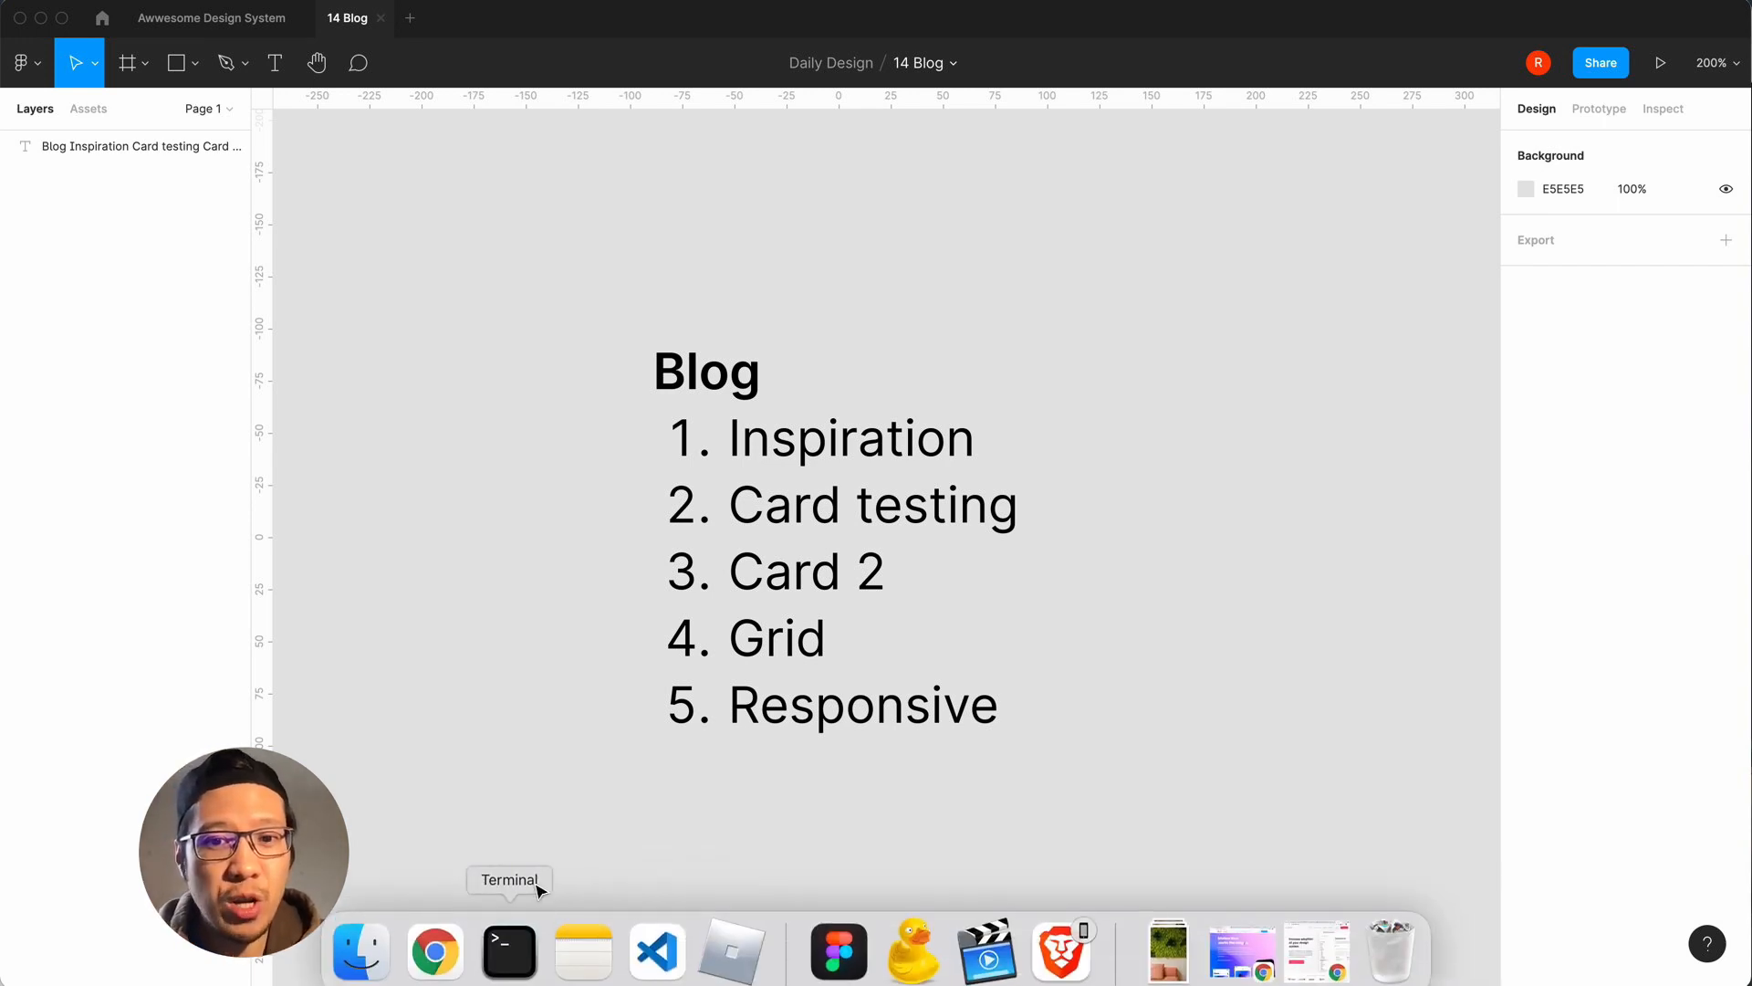
click(434, 939)
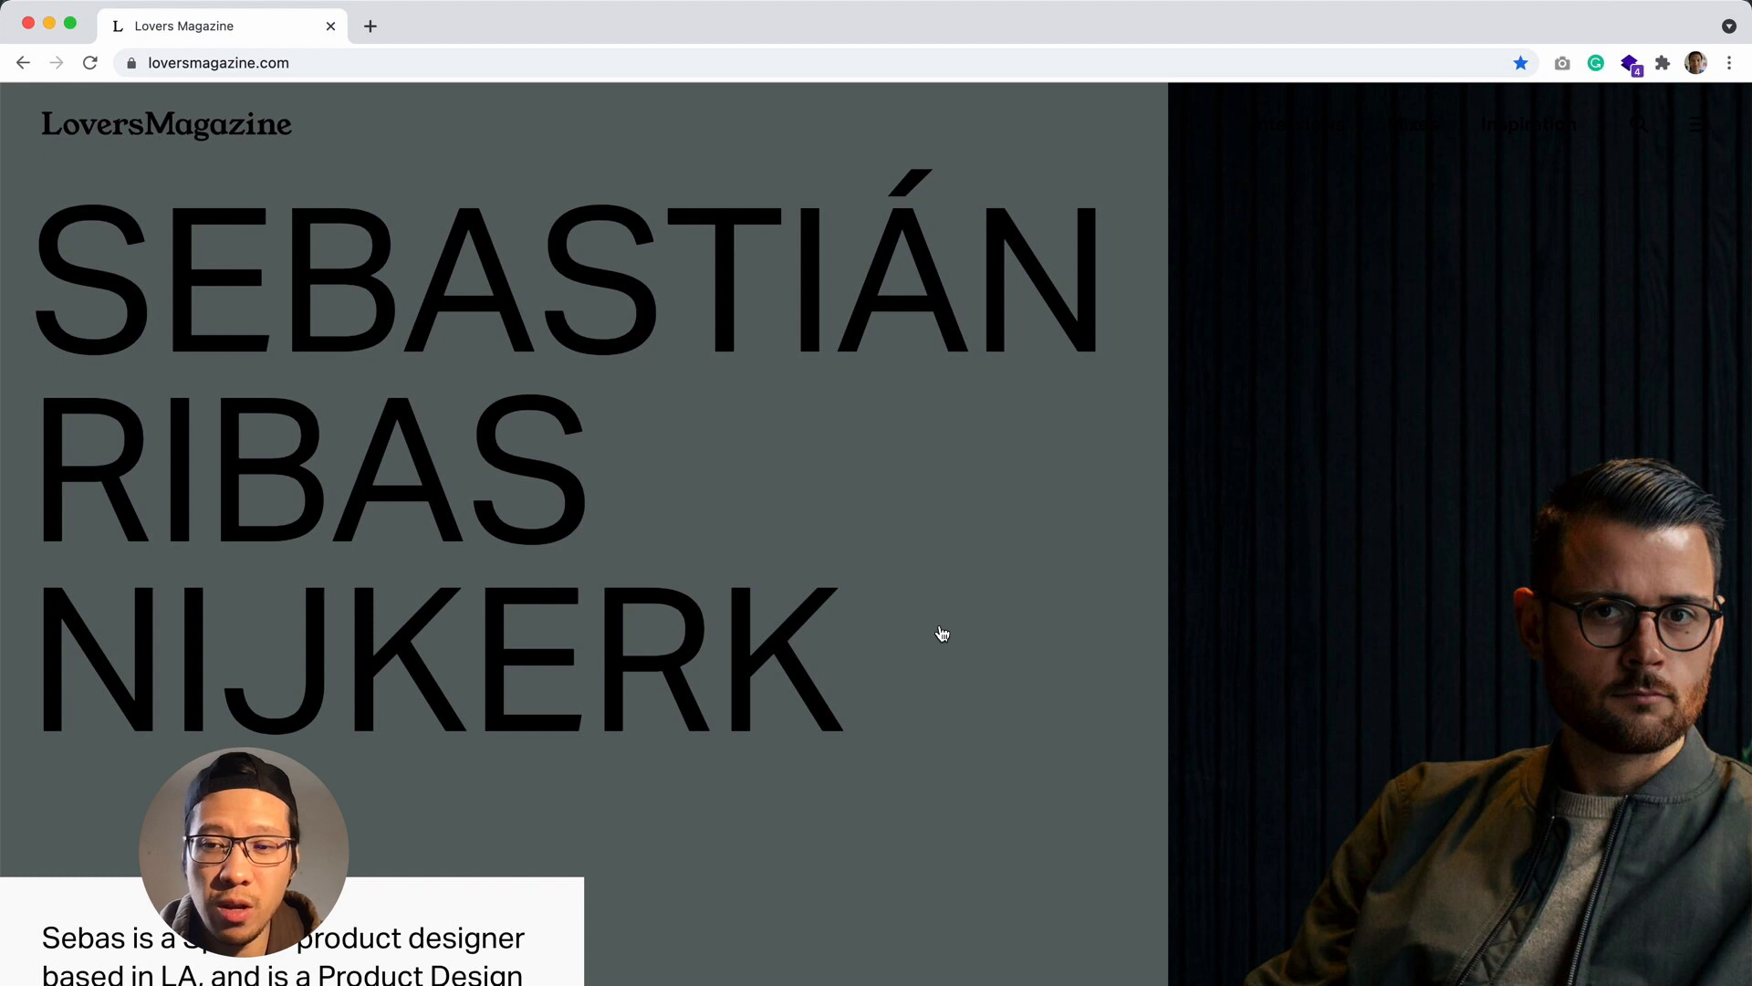
scroll(941, 633, down, 2)
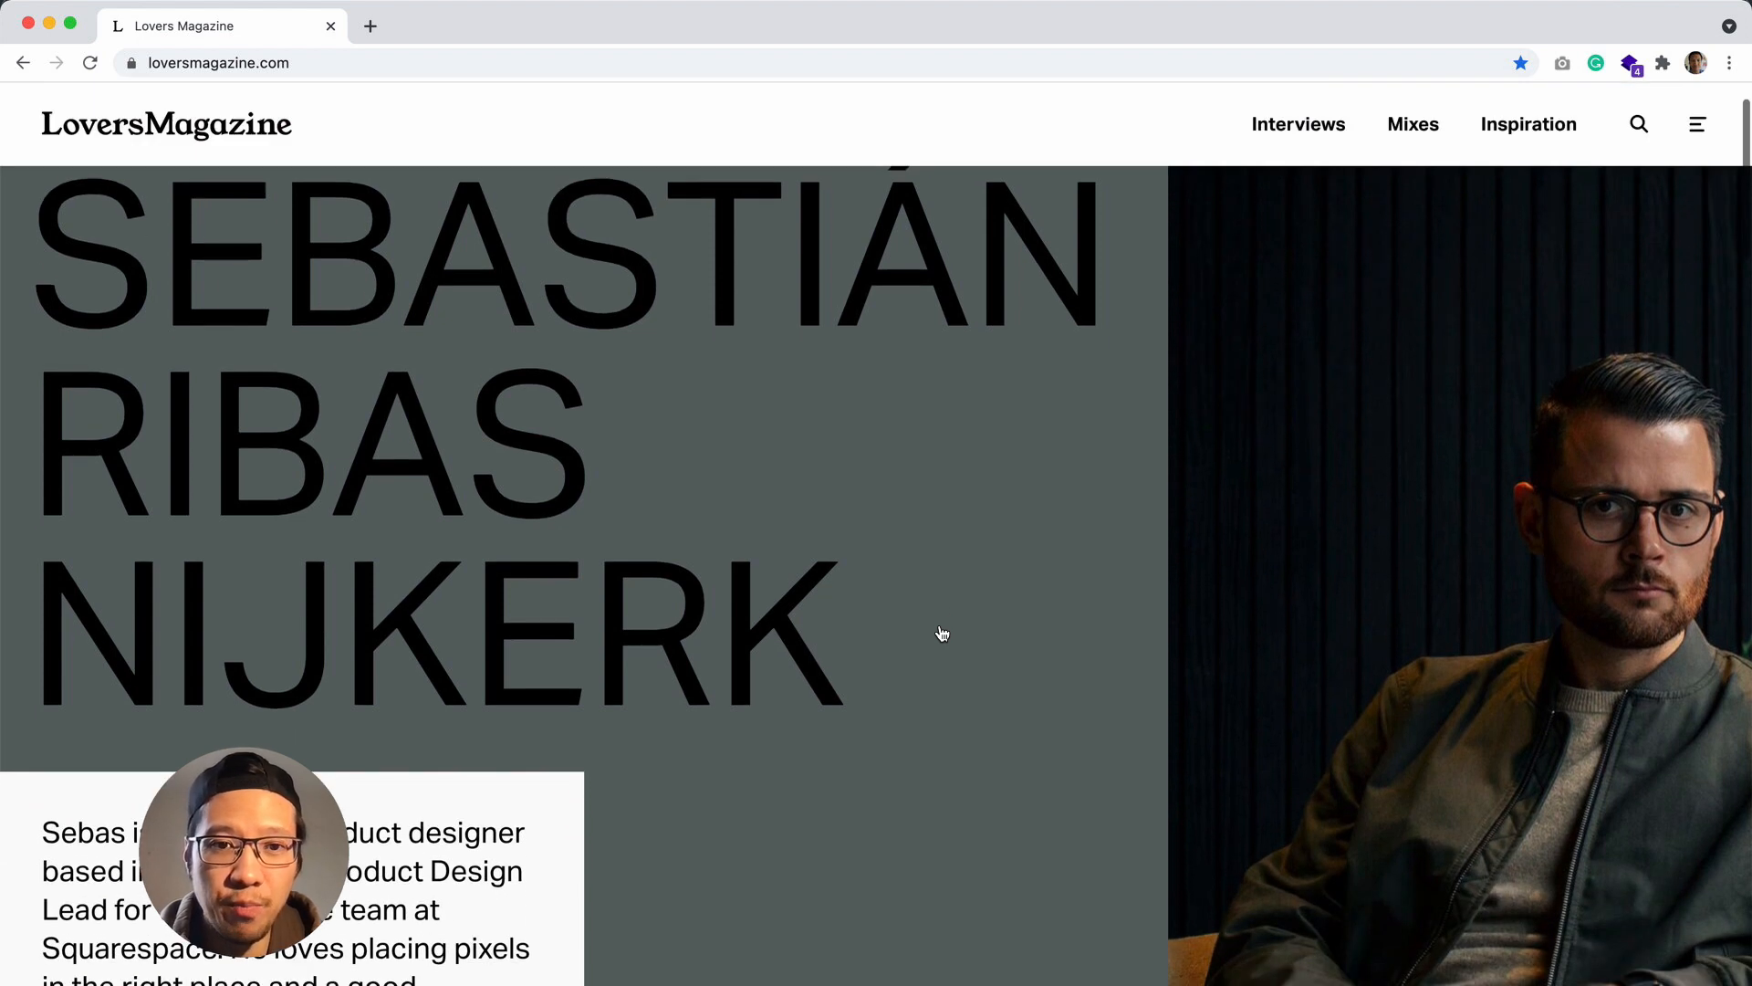
scroll(942, 632, down, 10)
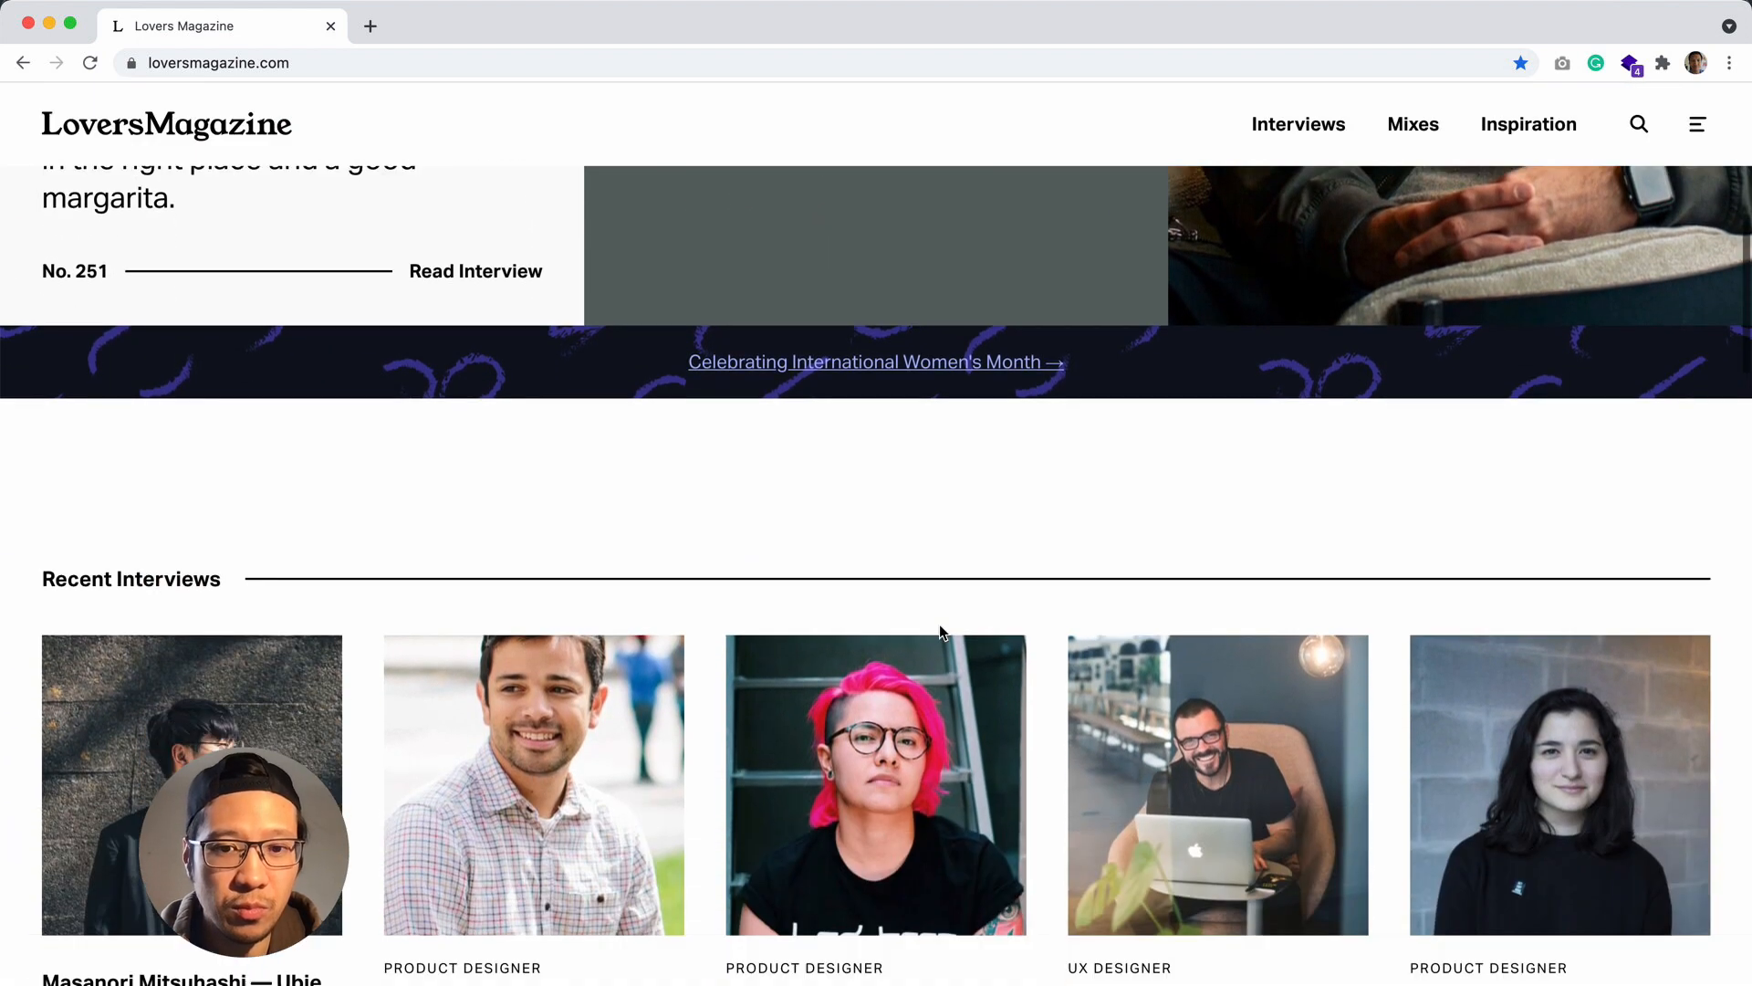
scroll(1310, 500, up, 10)
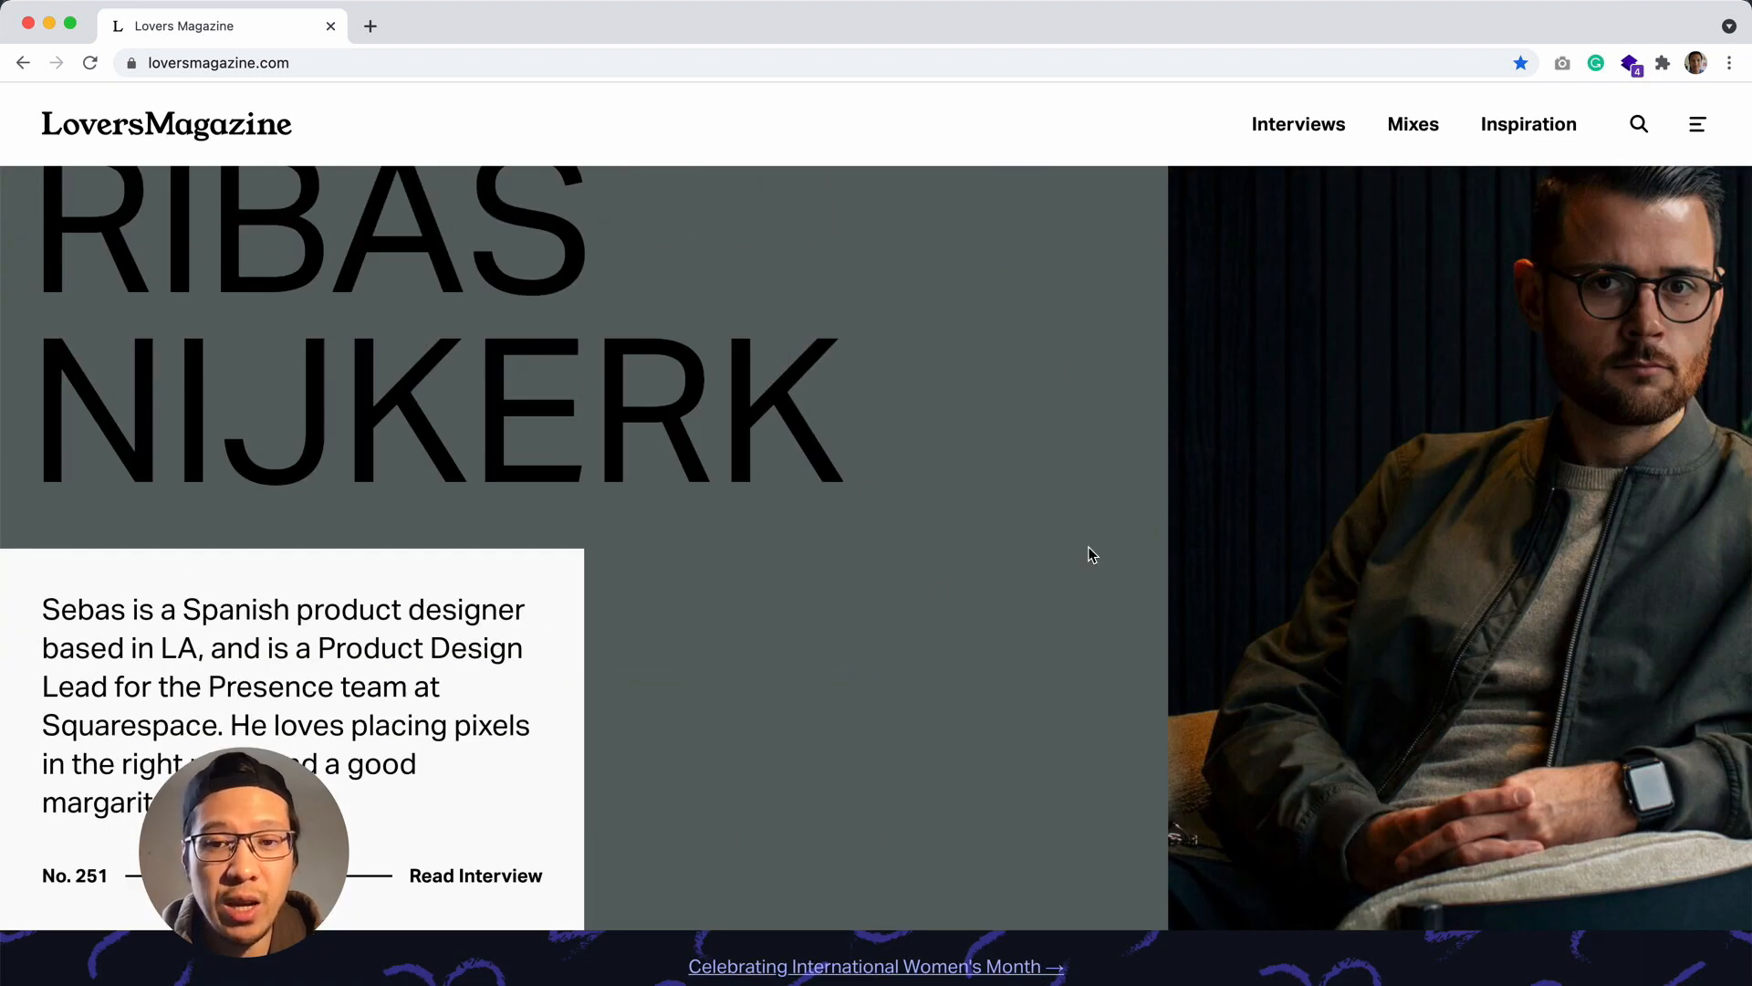
scroll(1092, 554, down, 10)
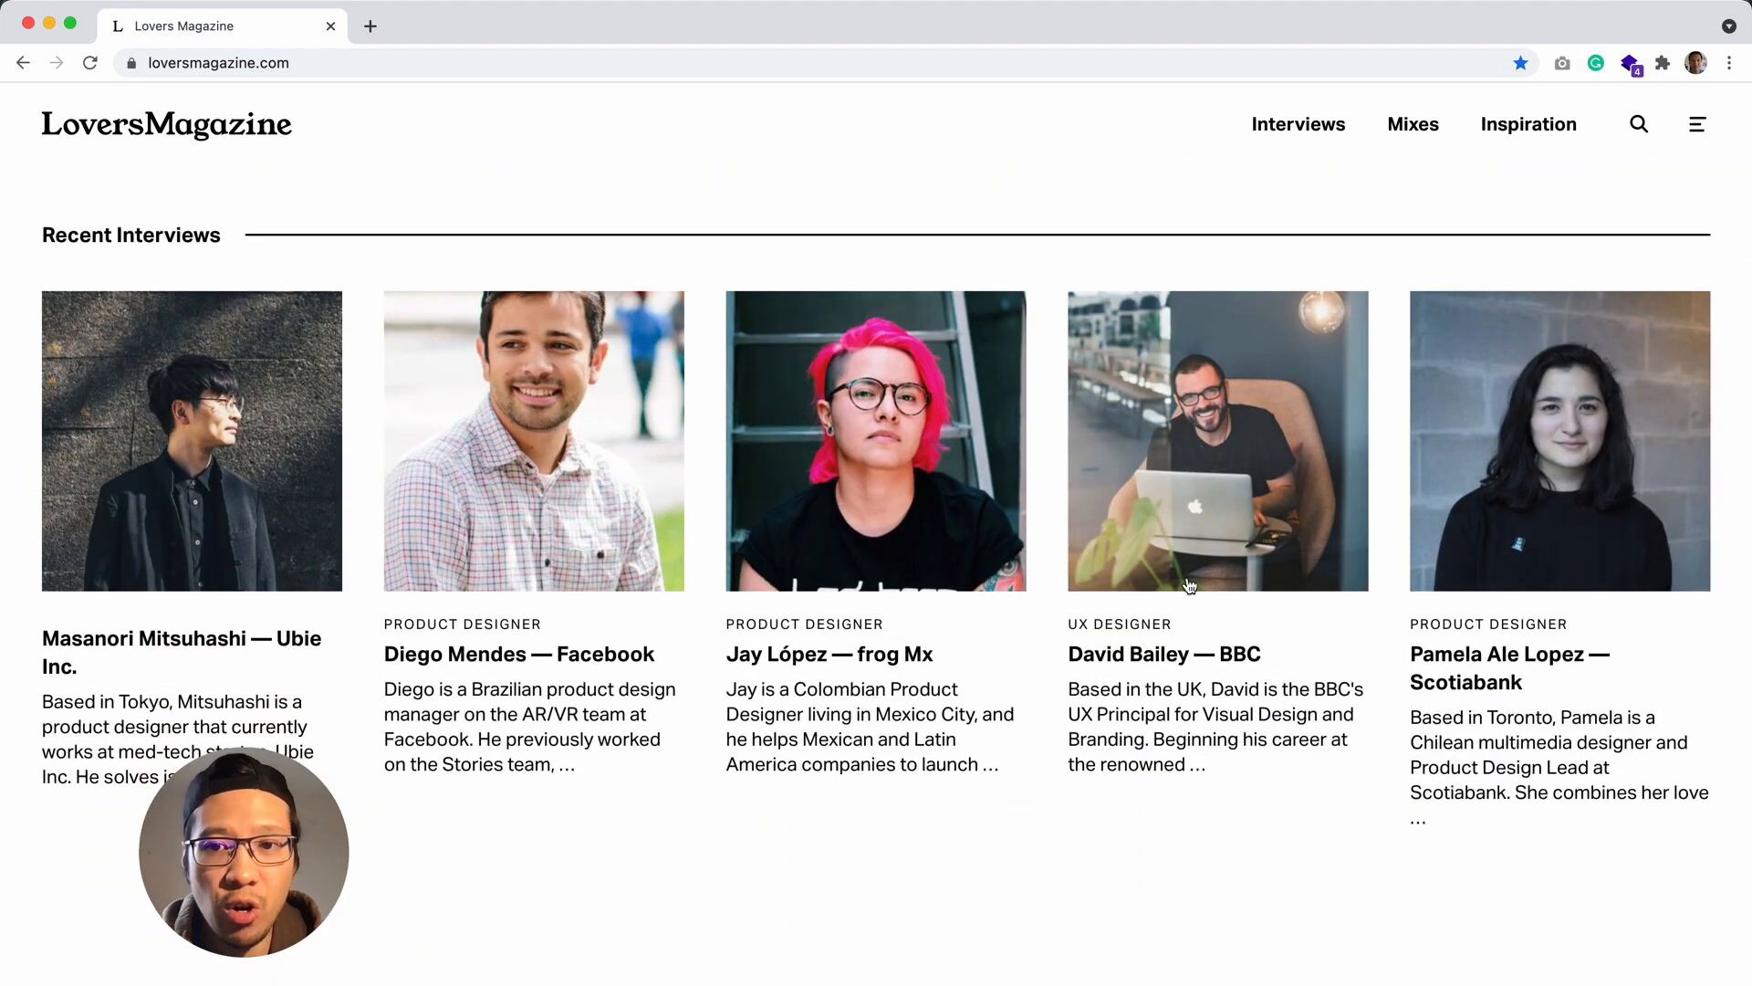
scroll(1190, 585, up, 10)
scroll(946, 639, up, 3)
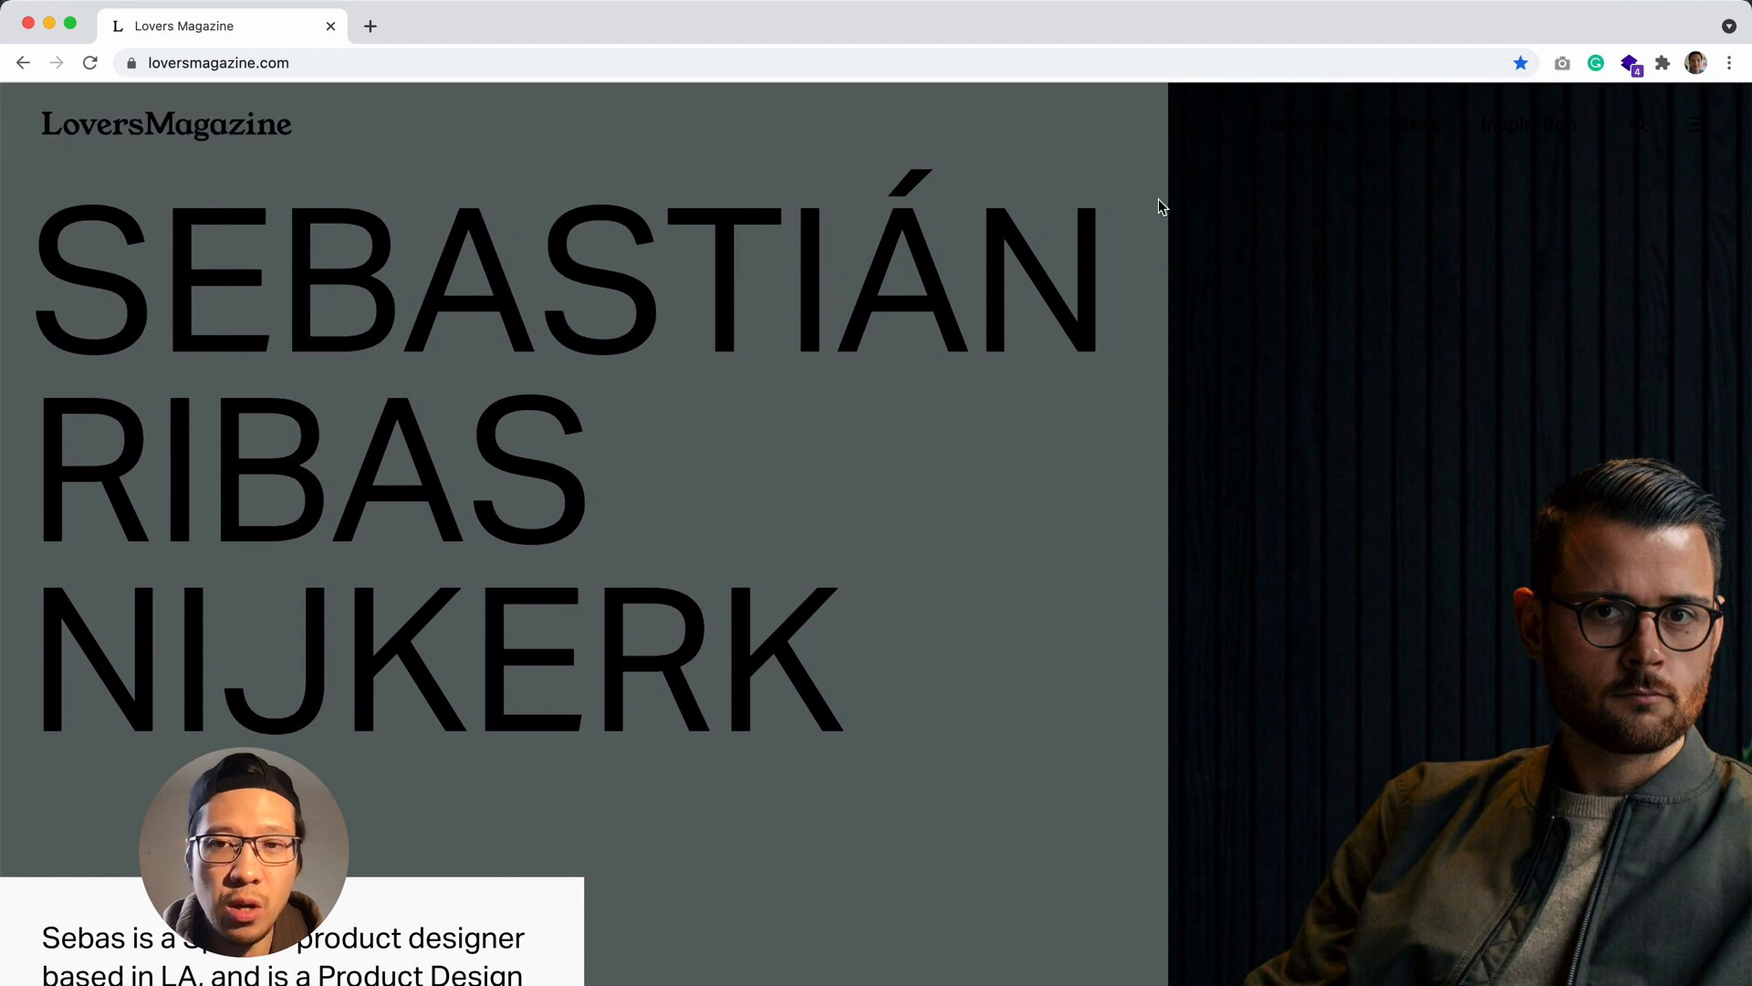
scroll(1154, 556, down, 10)
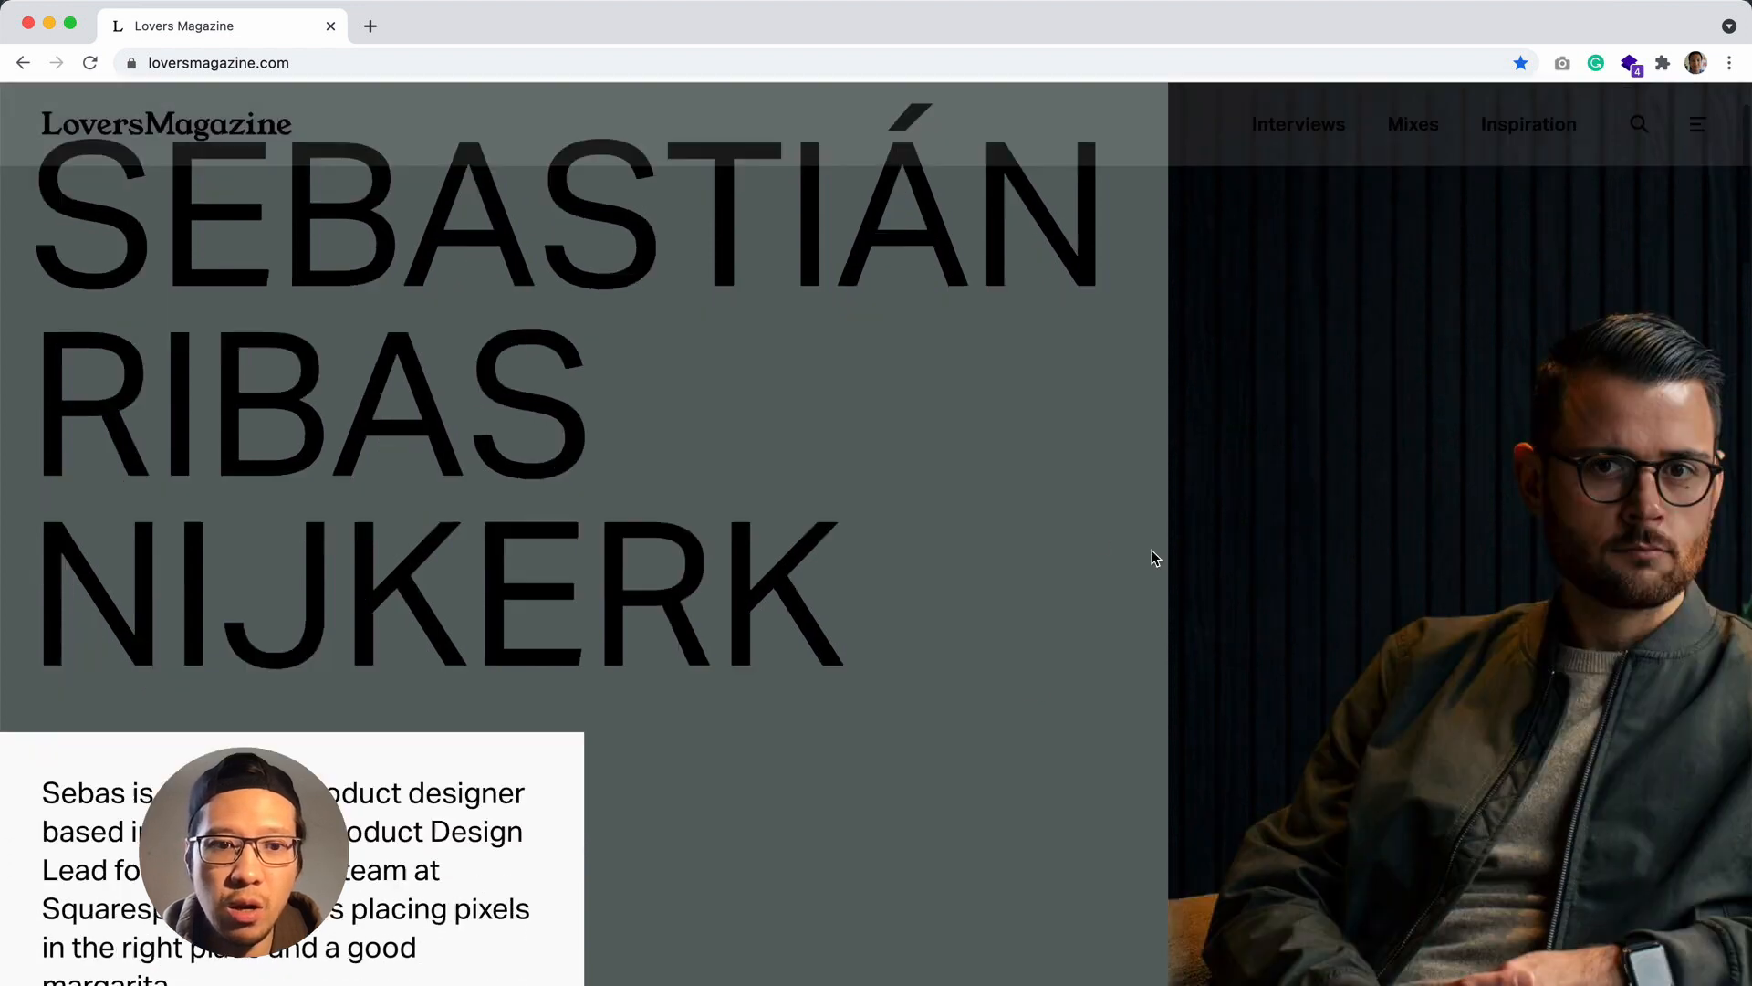
scroll(1152, 557, down, 13)
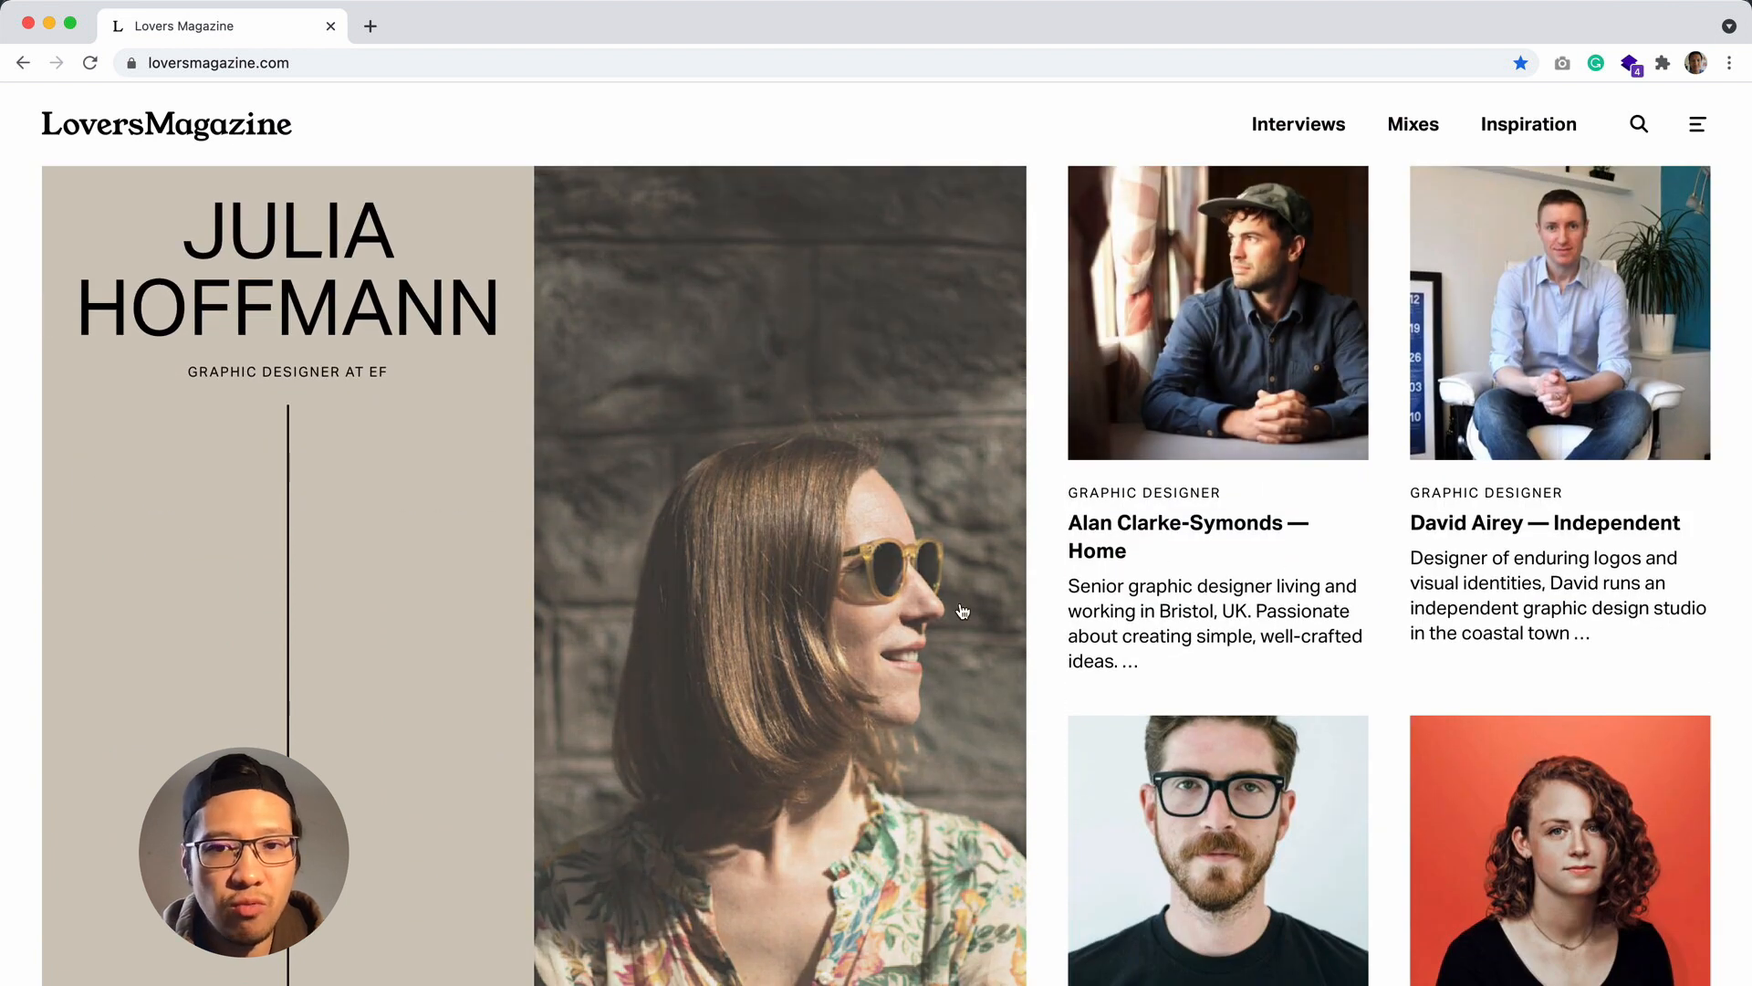
scroll(963, 612, down, 2)
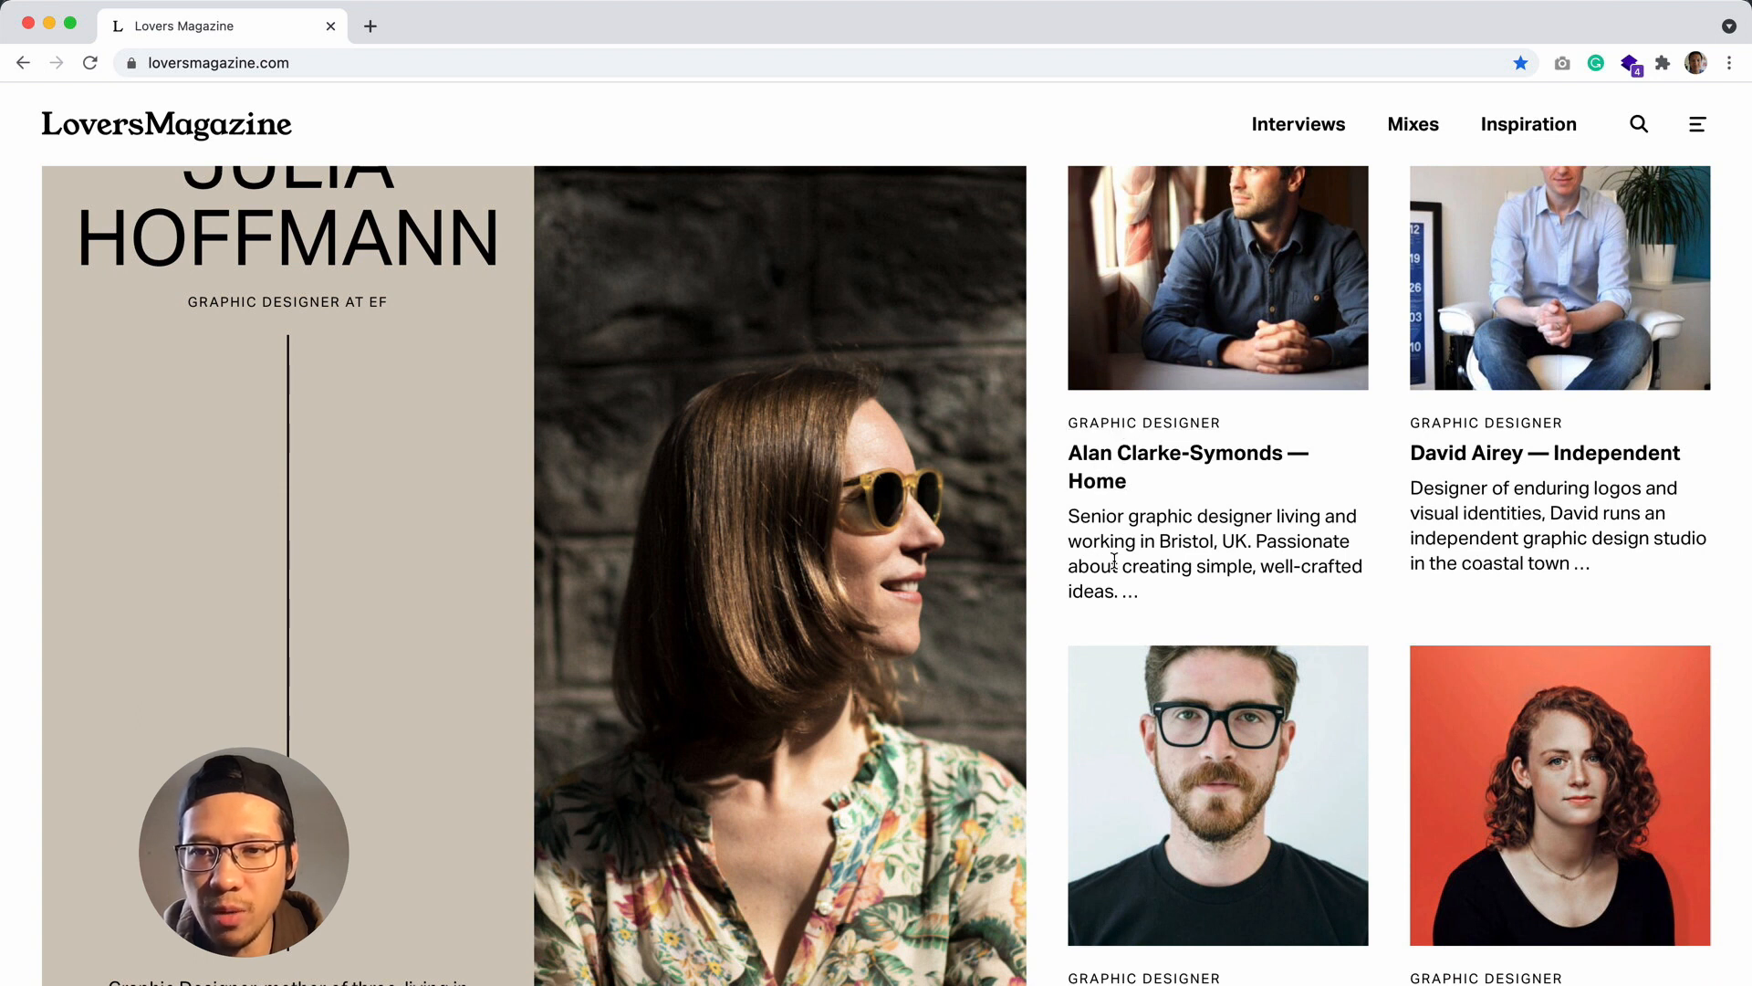
scroll(1114, 560, down, 10)
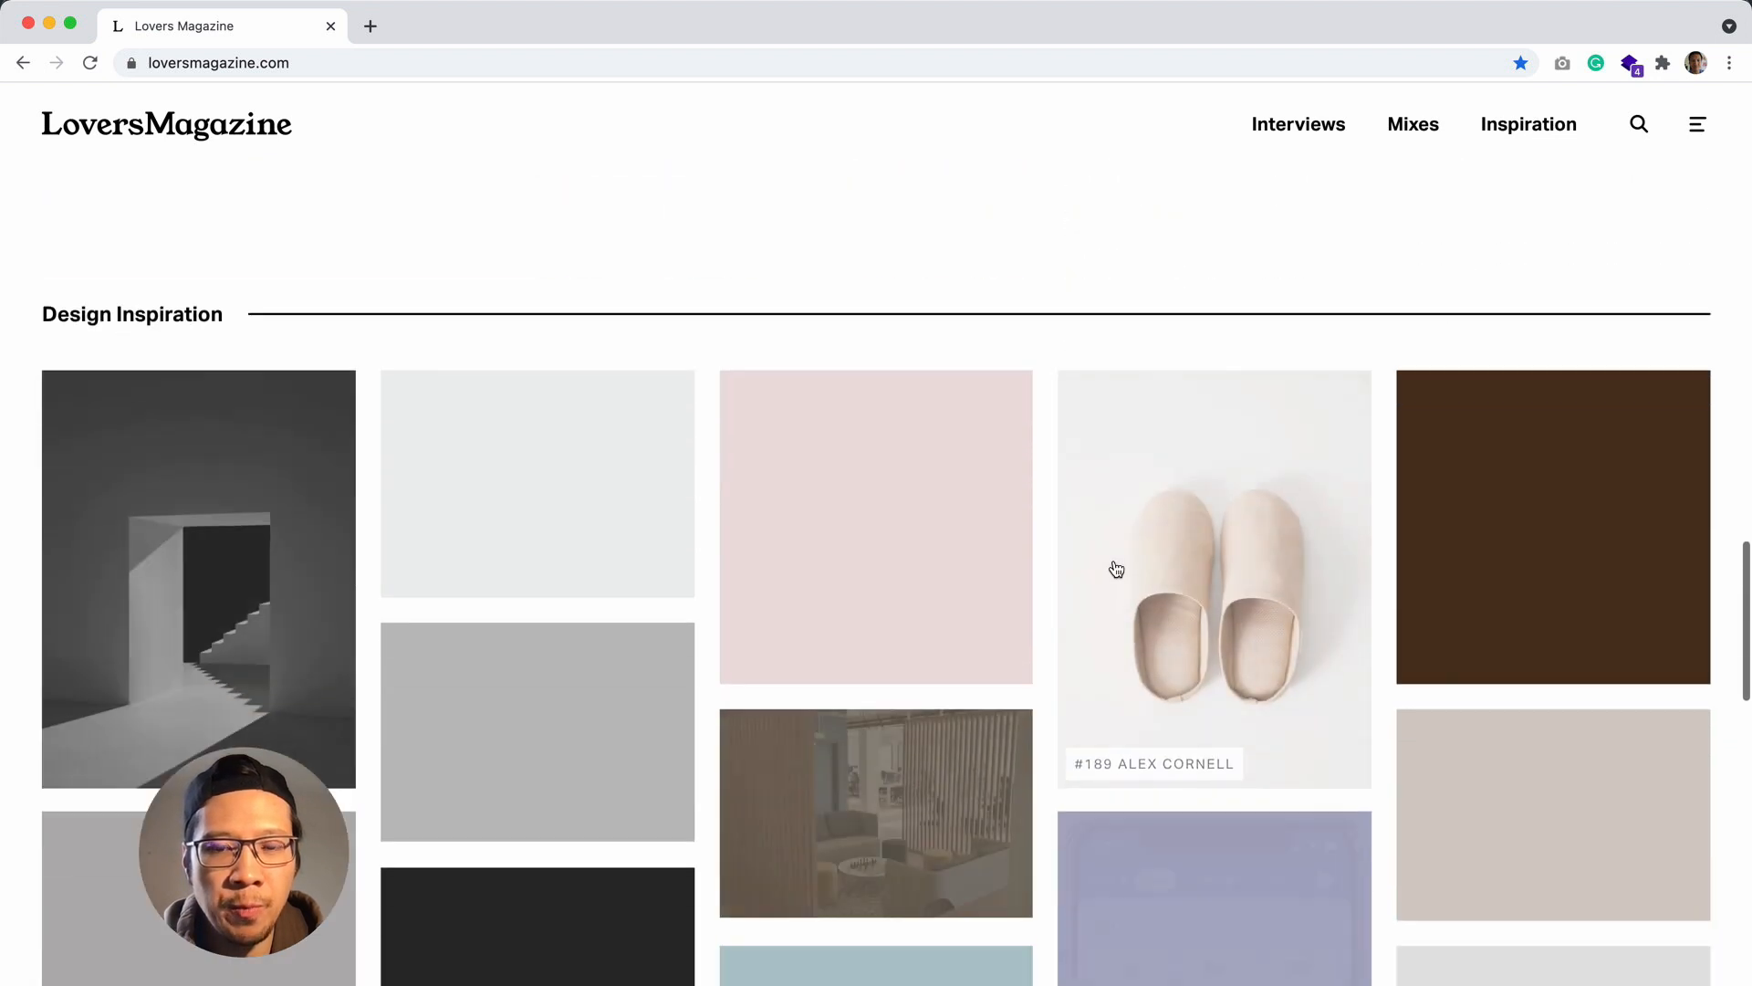
scroll(1113, 568, up, 10)
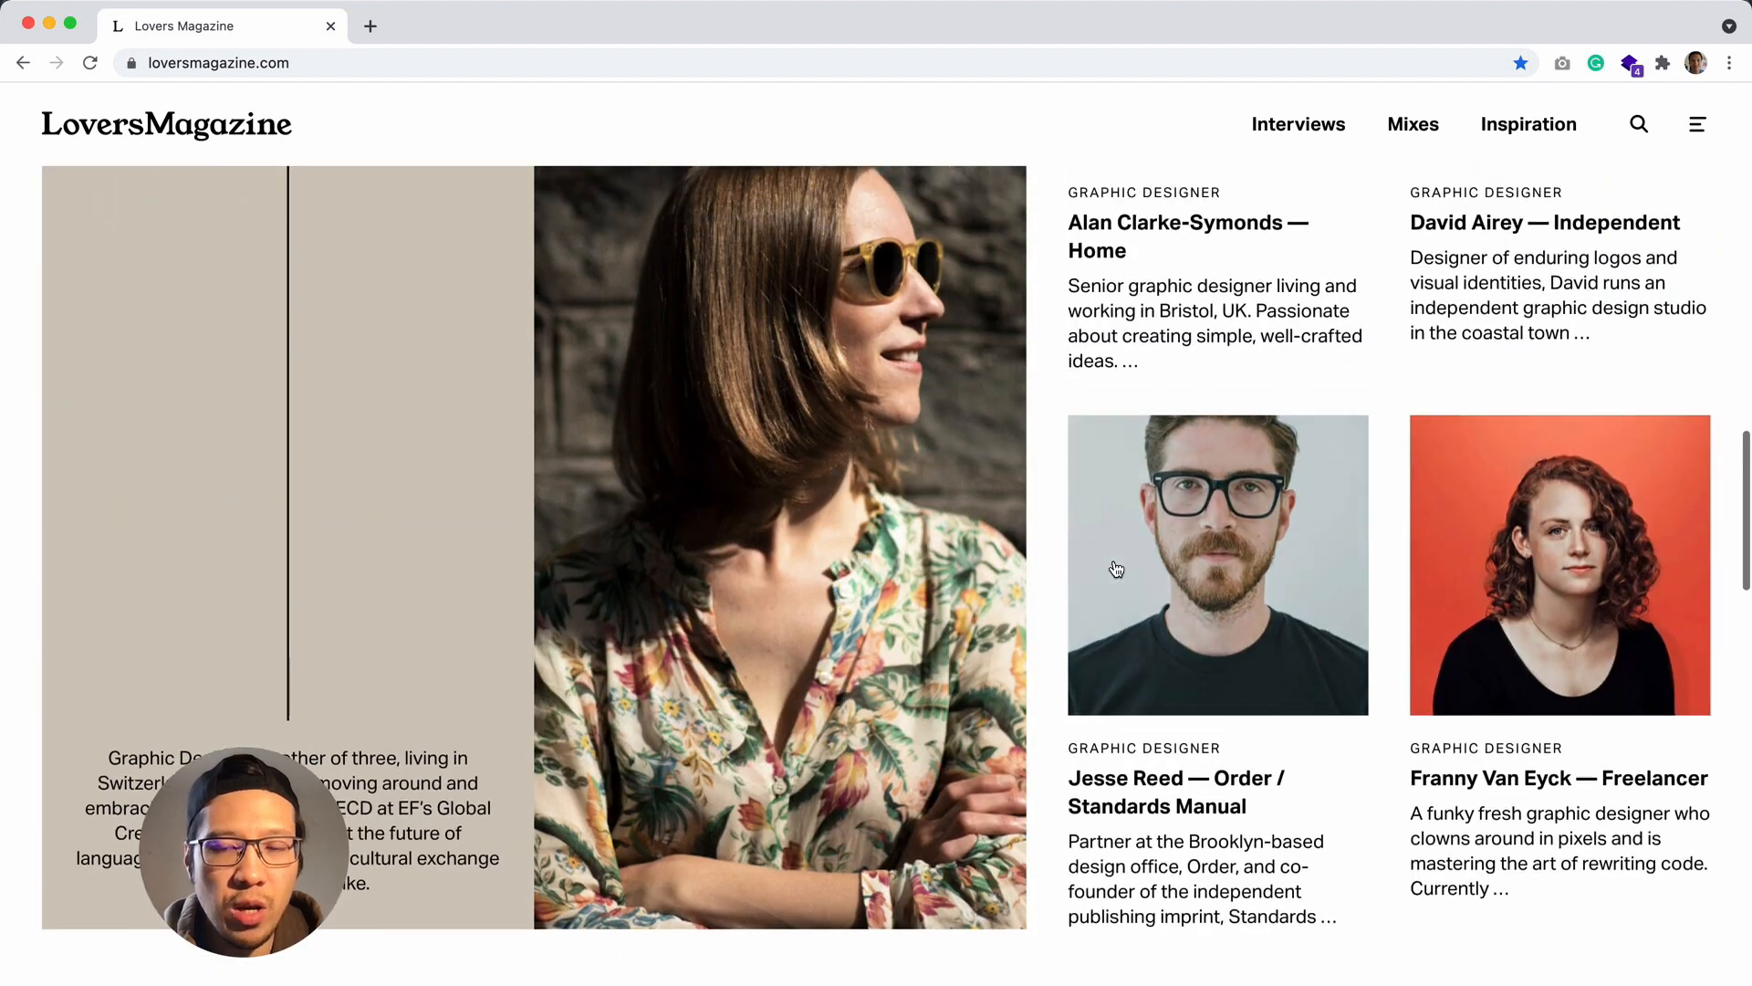
scroll(732, 462, up, 9)
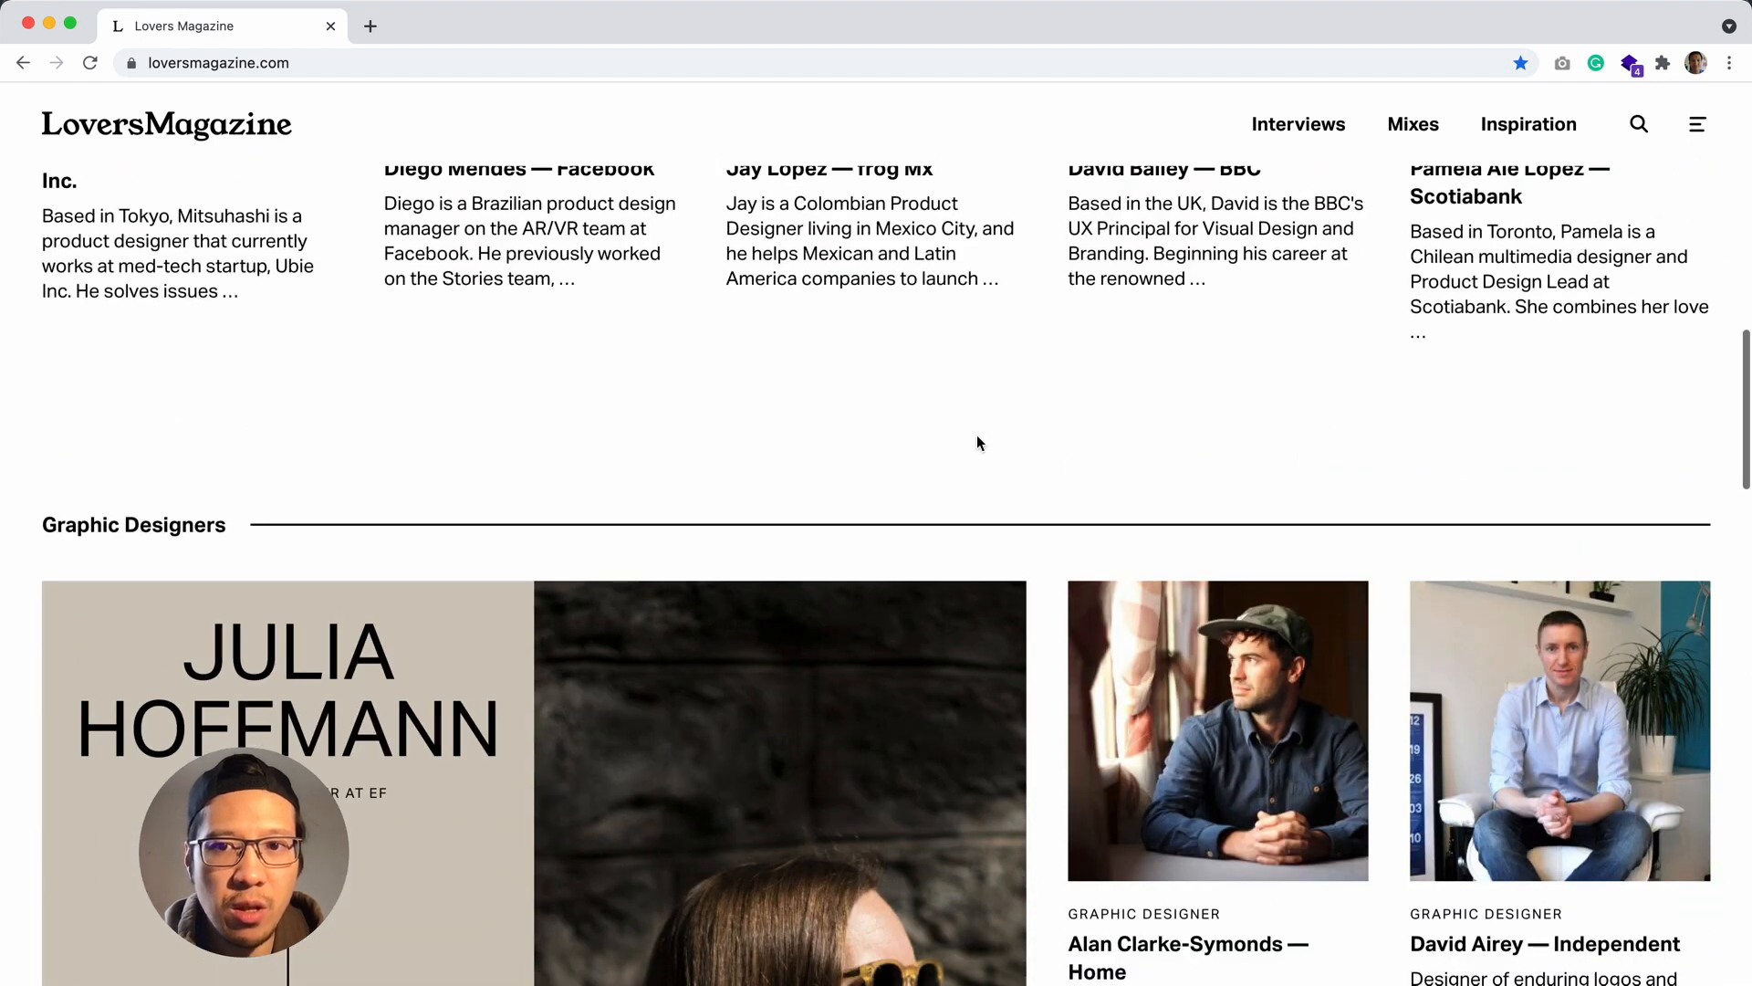
scroll(1063, 479, up, 10)
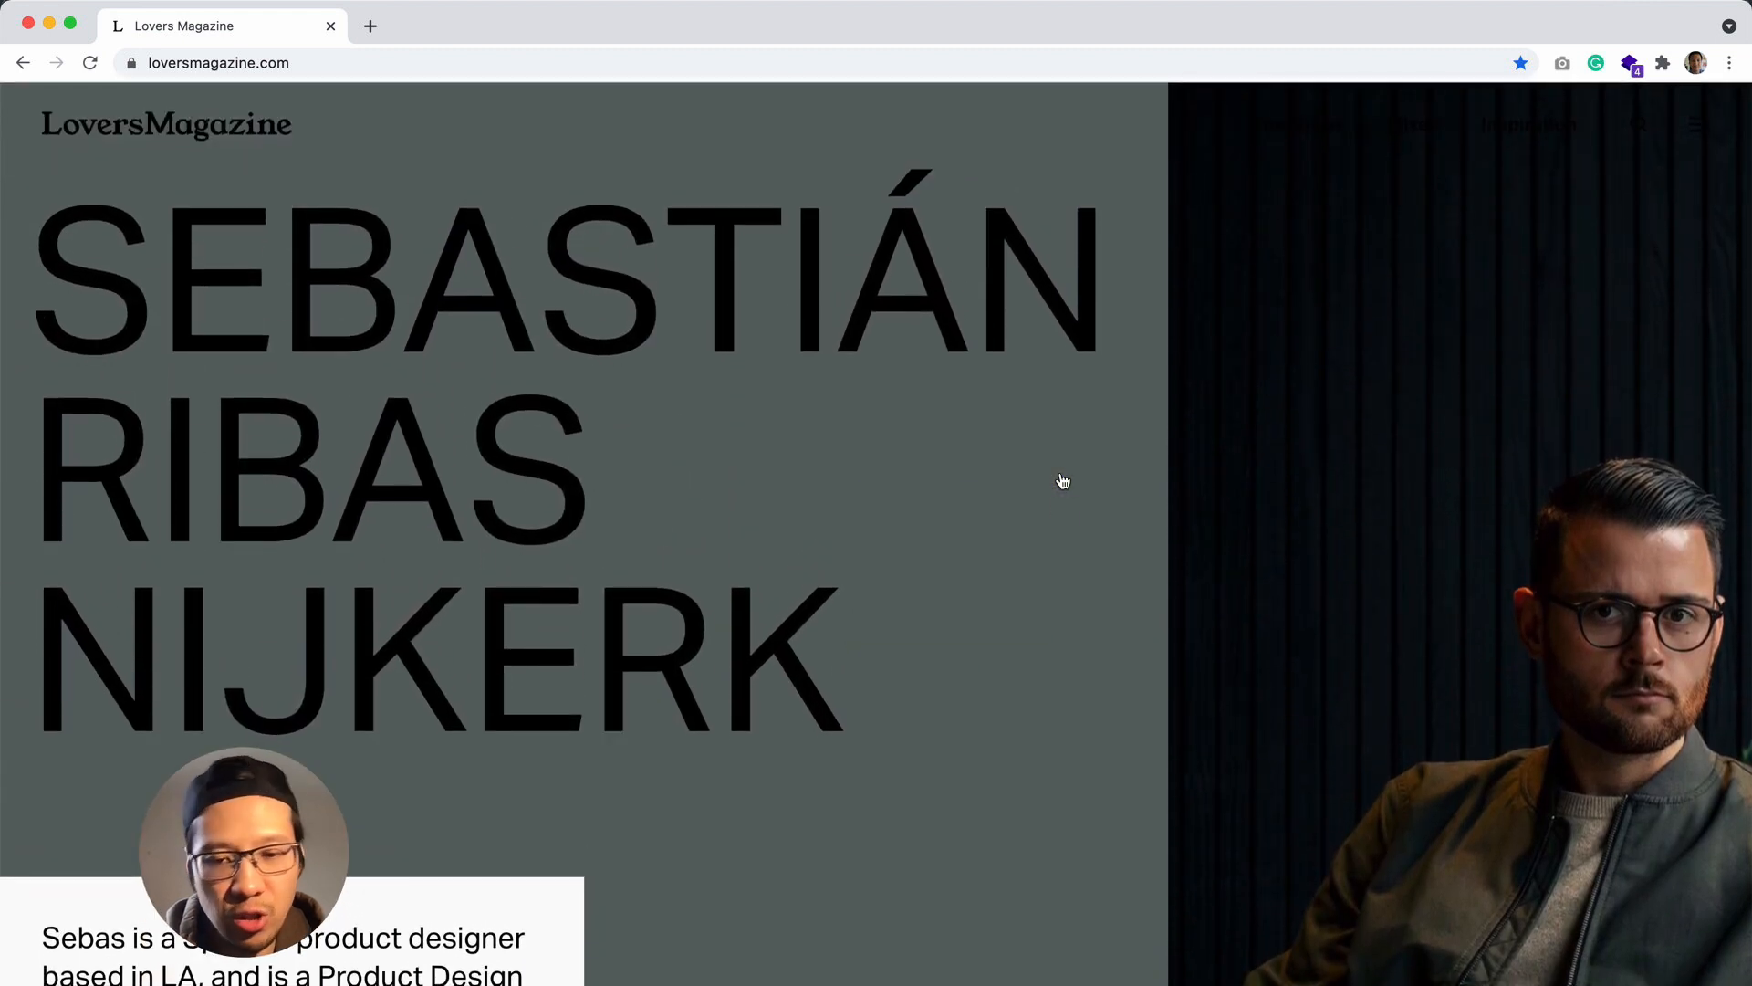
Switch to the 14 Blog file in Figma and launch the app found by searching the computer for "pomo".
click(839, 937)
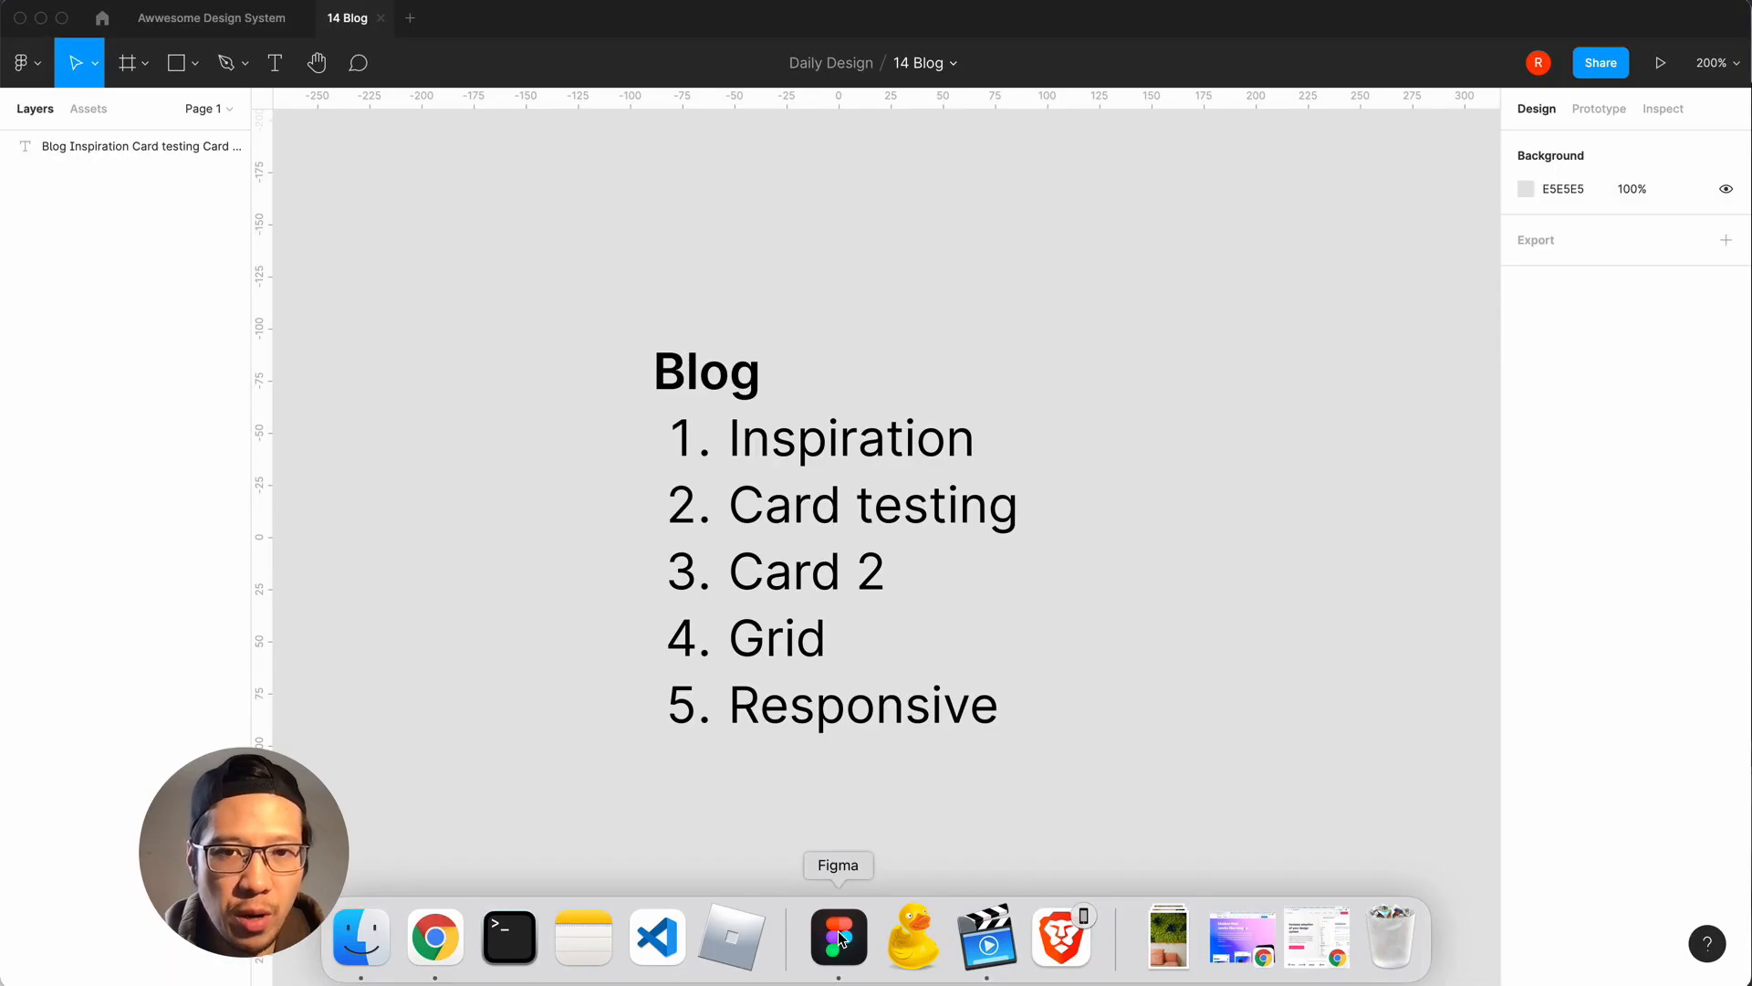
scroll(1249, 421, right, 3)
scroll(1249, 421, up, 1)
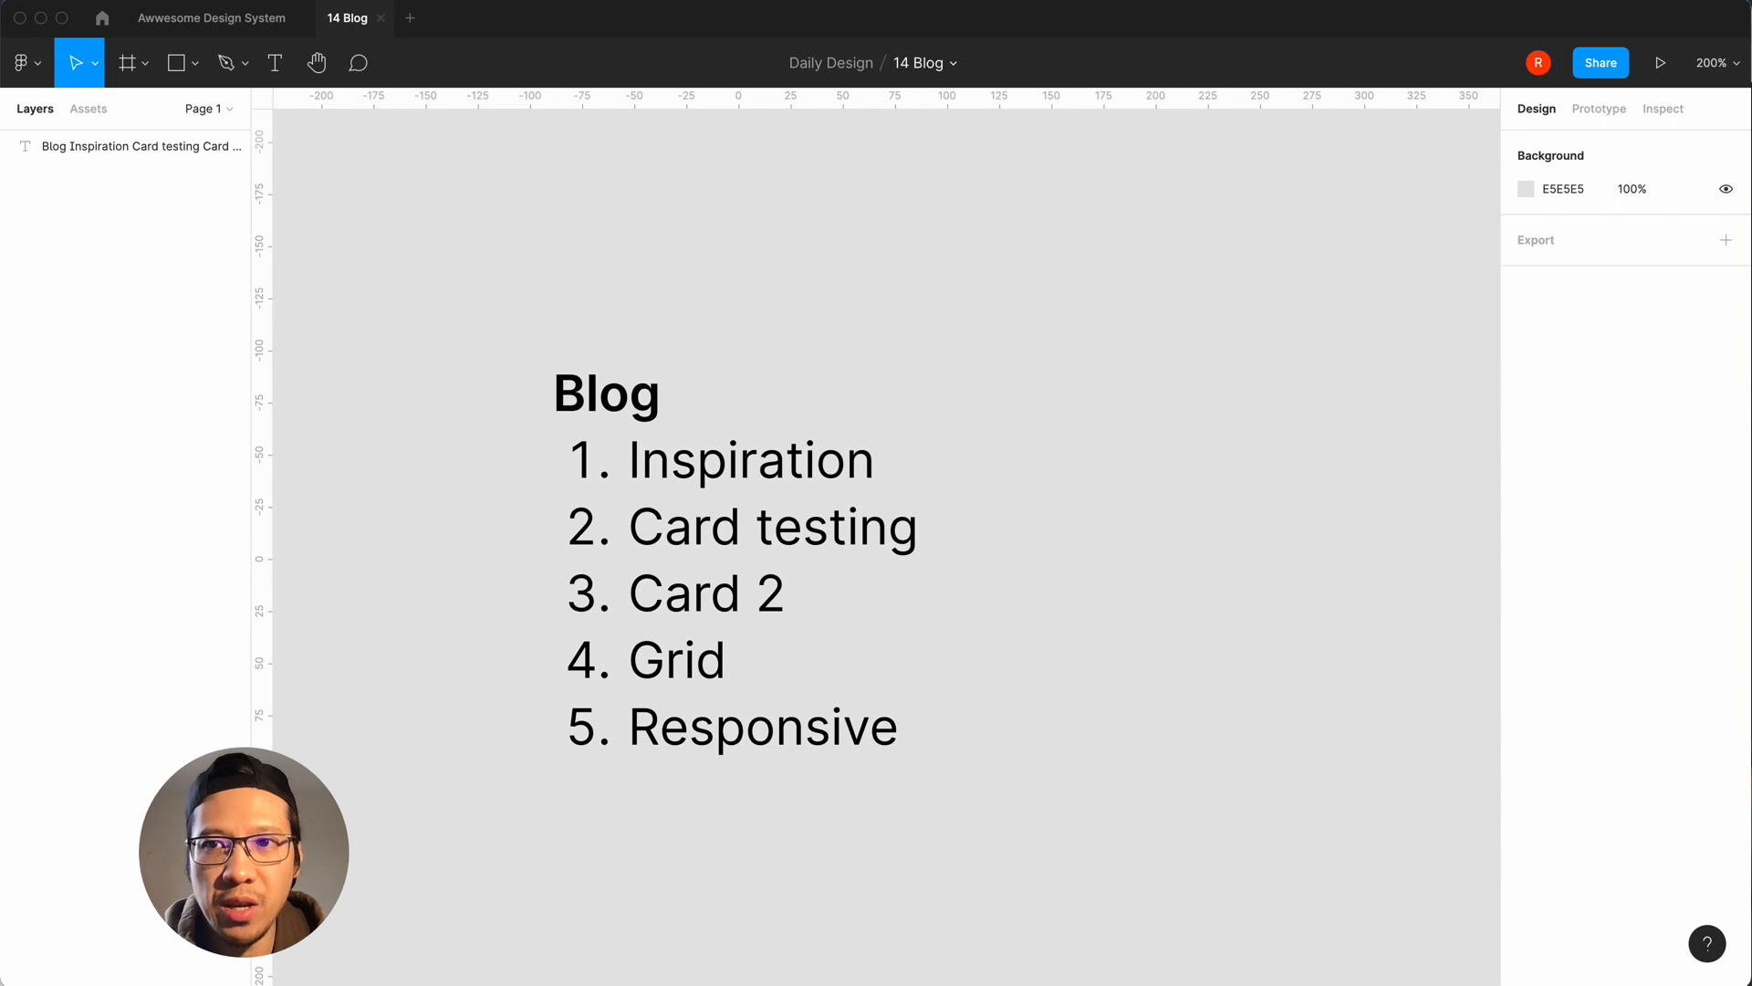
key(super+space)
text(pomo)
key(Right)
key(Return)
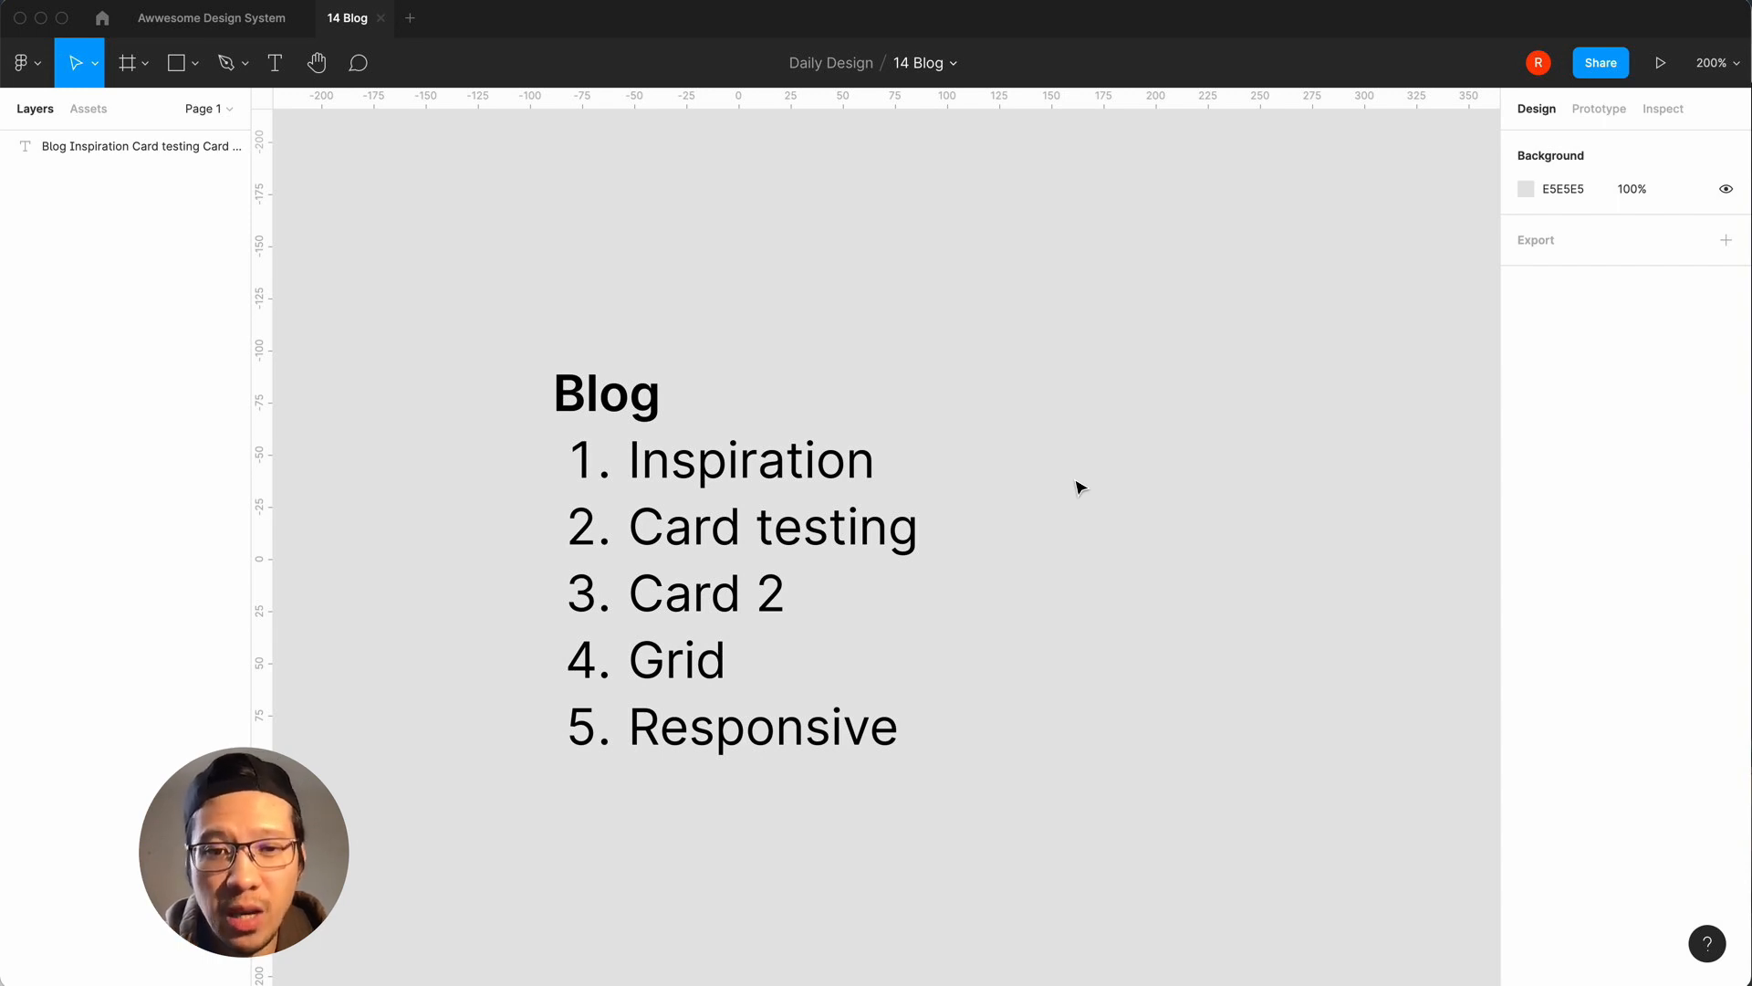
Add a text layer reading "Title" on the empty canvas to the right of the blog outline.
scroll(1079, 487, right, 3)
scroll(1080, 486, down, 1)
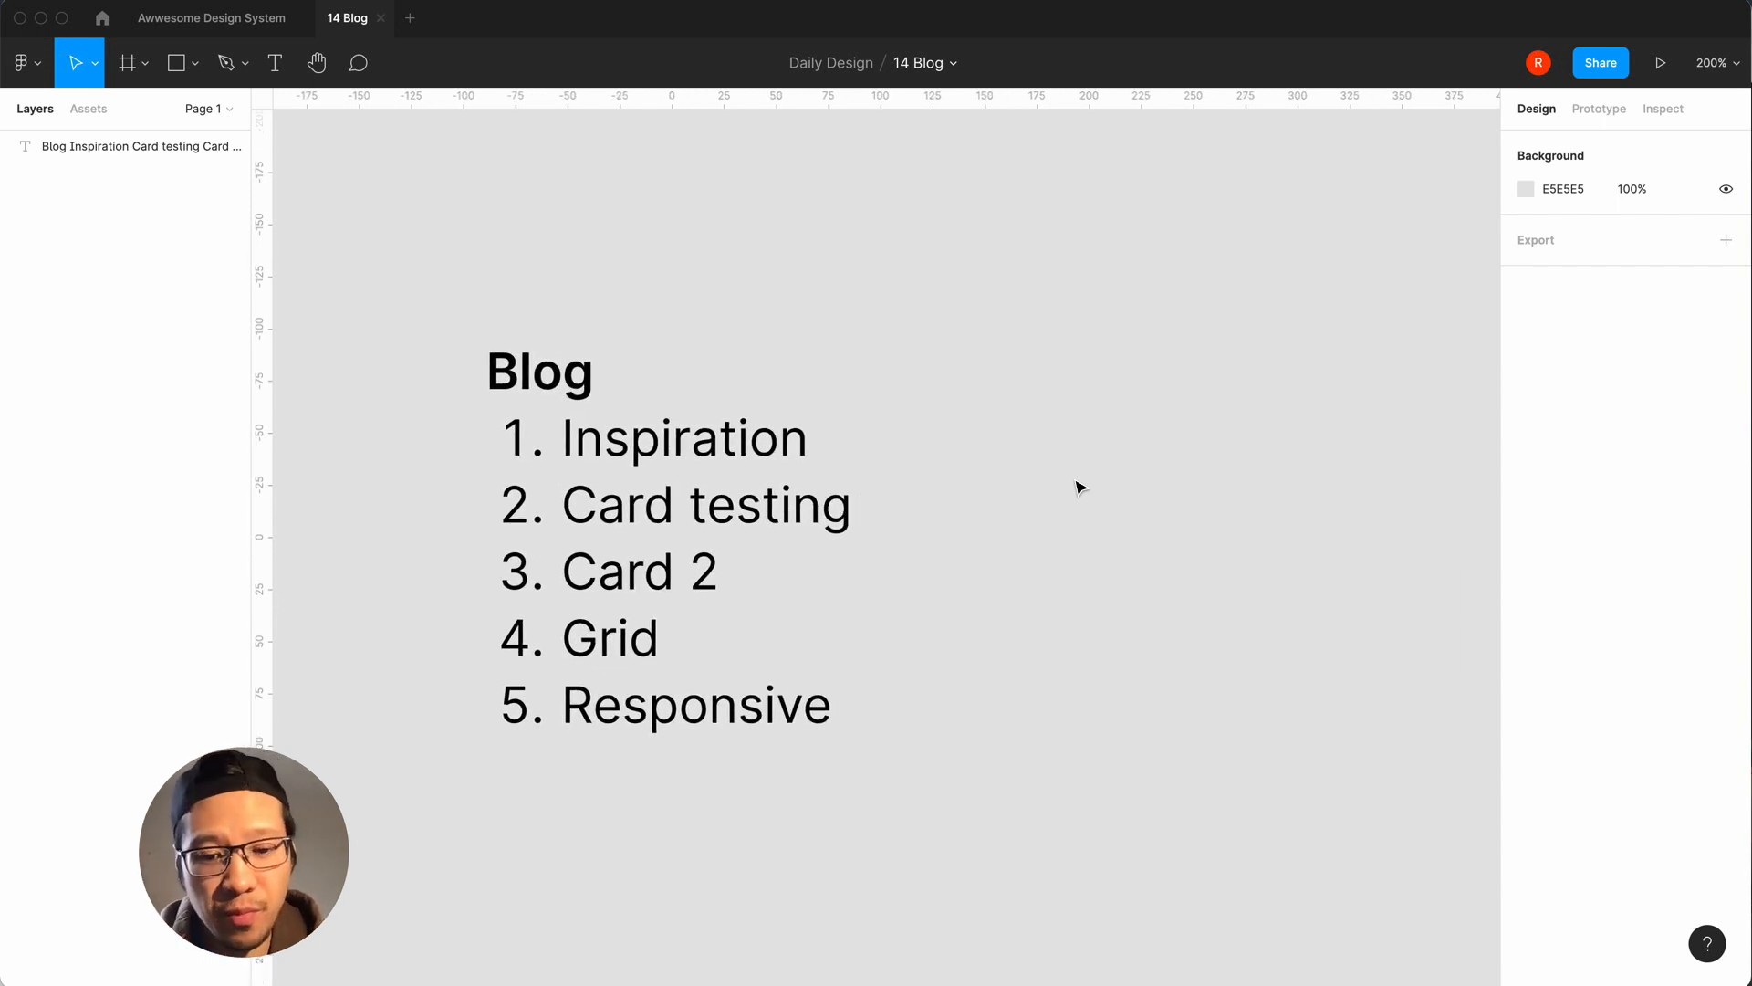
scroll(1079, 487, right, 2)
scroll(1080, 487, down, 1)
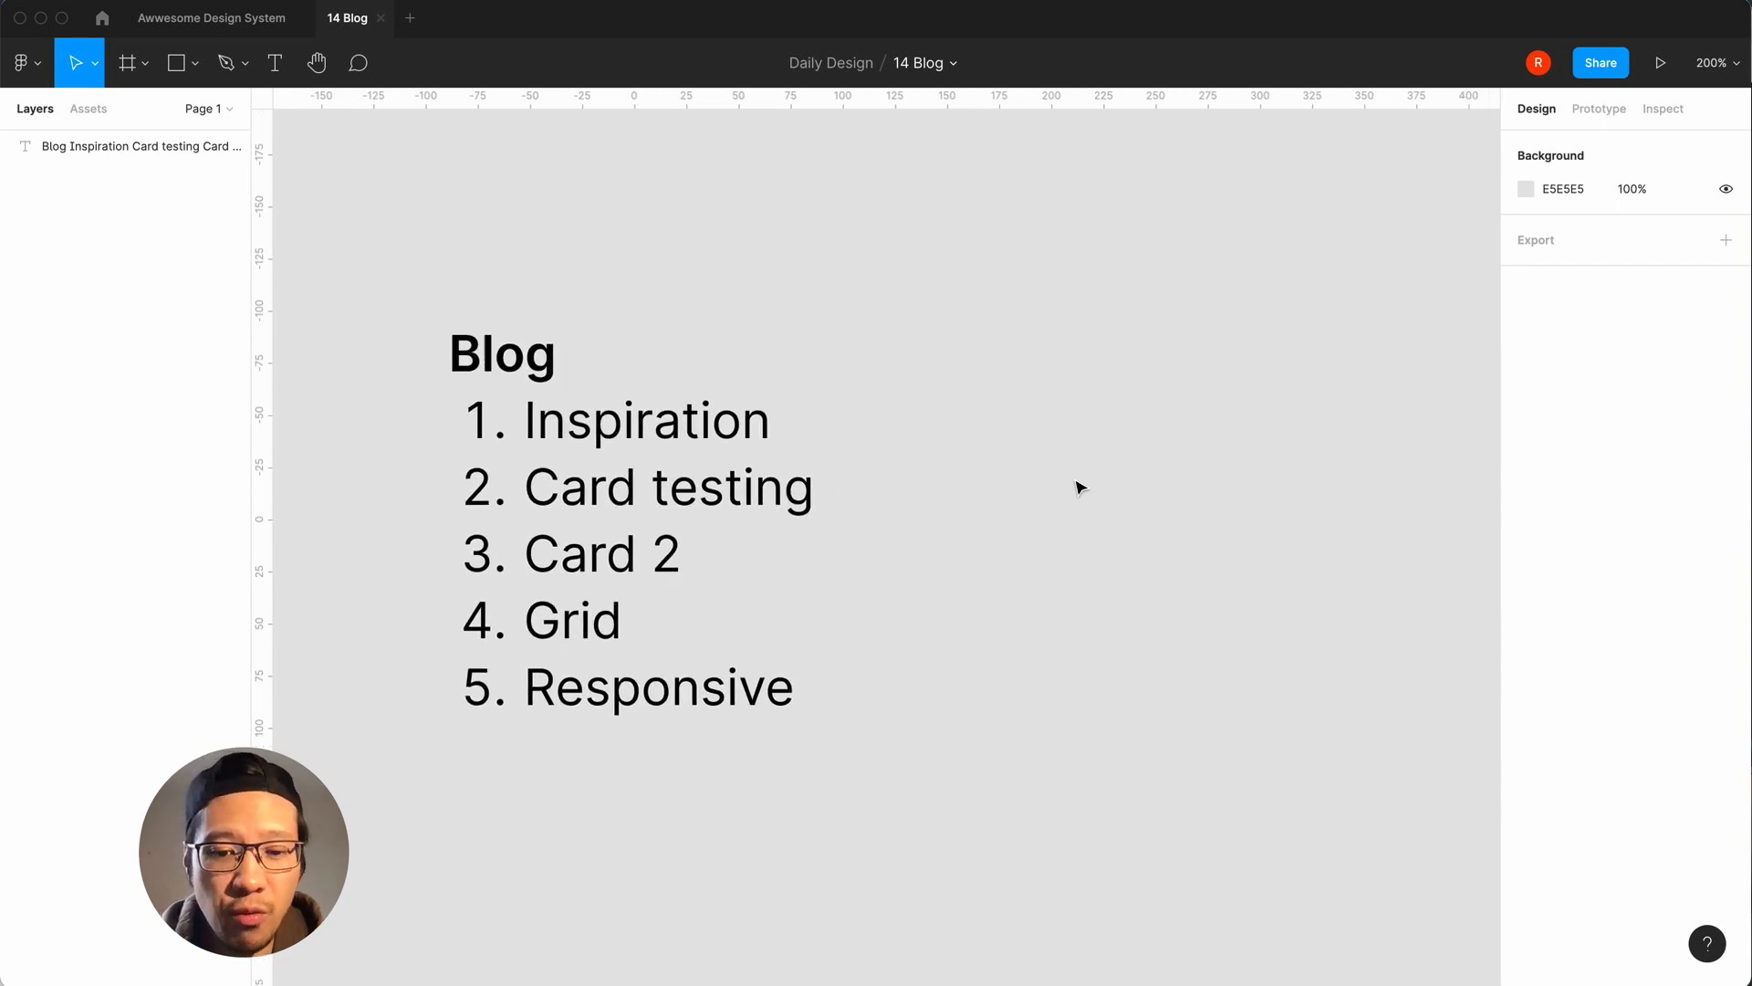
key(t)
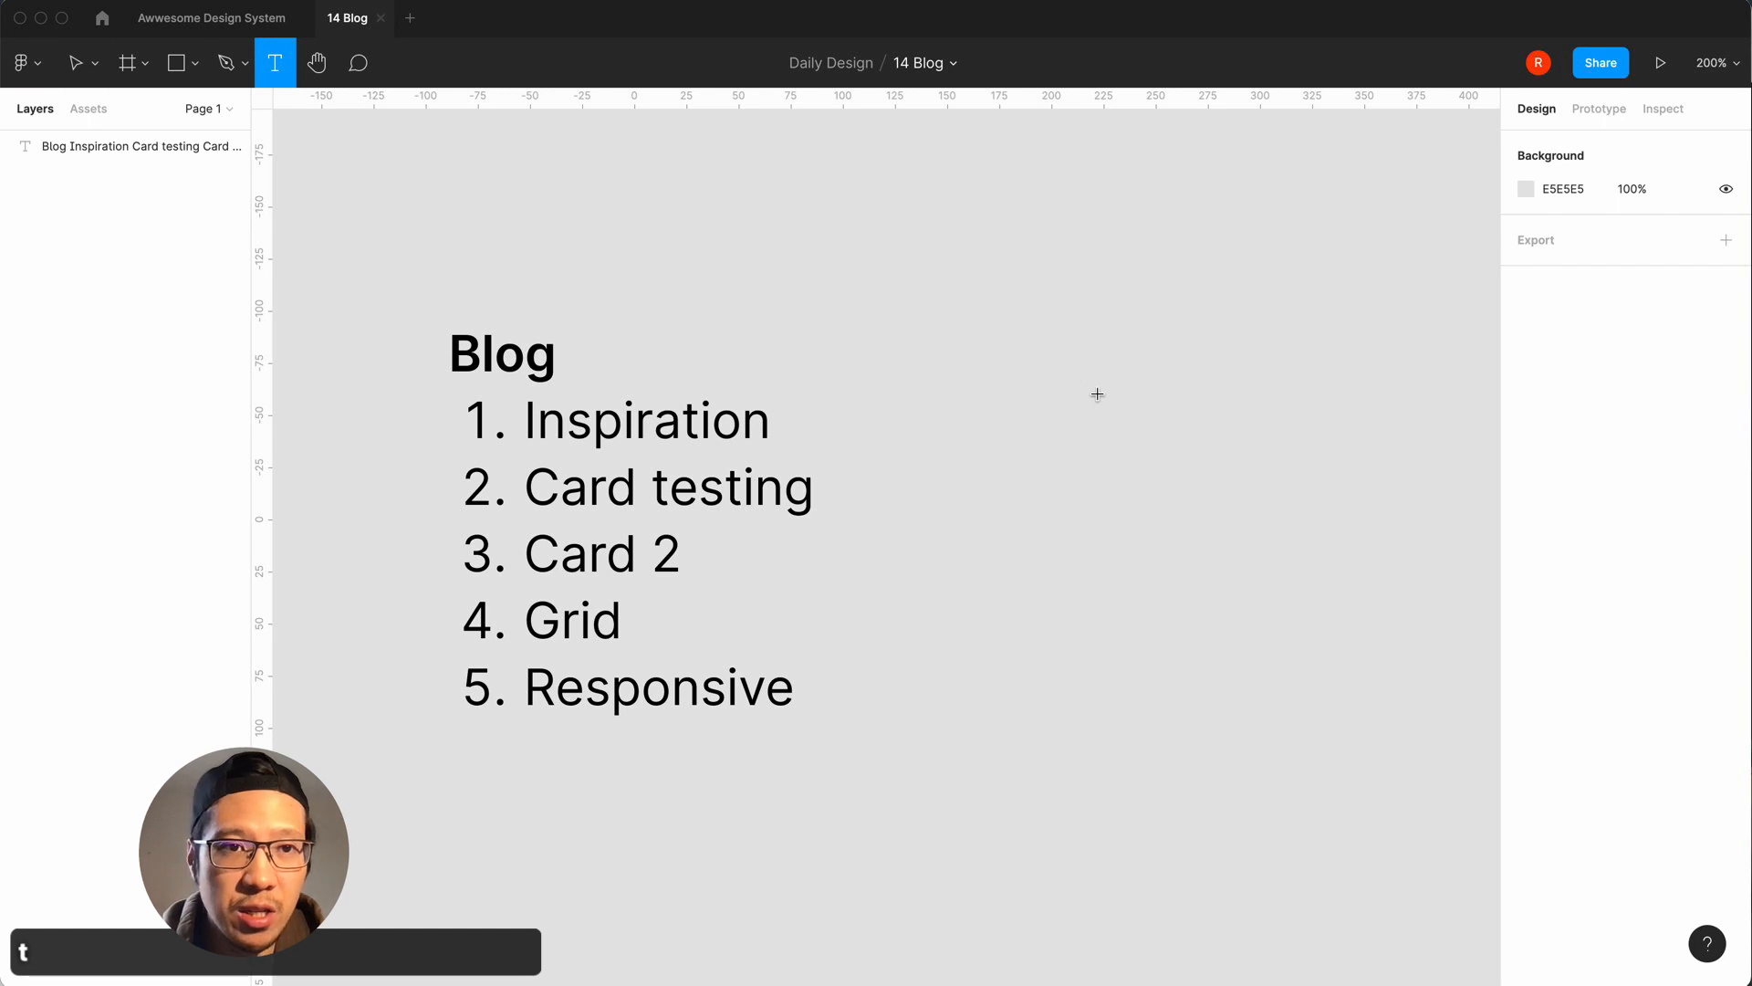
scroll(1097, 395, right, 5)
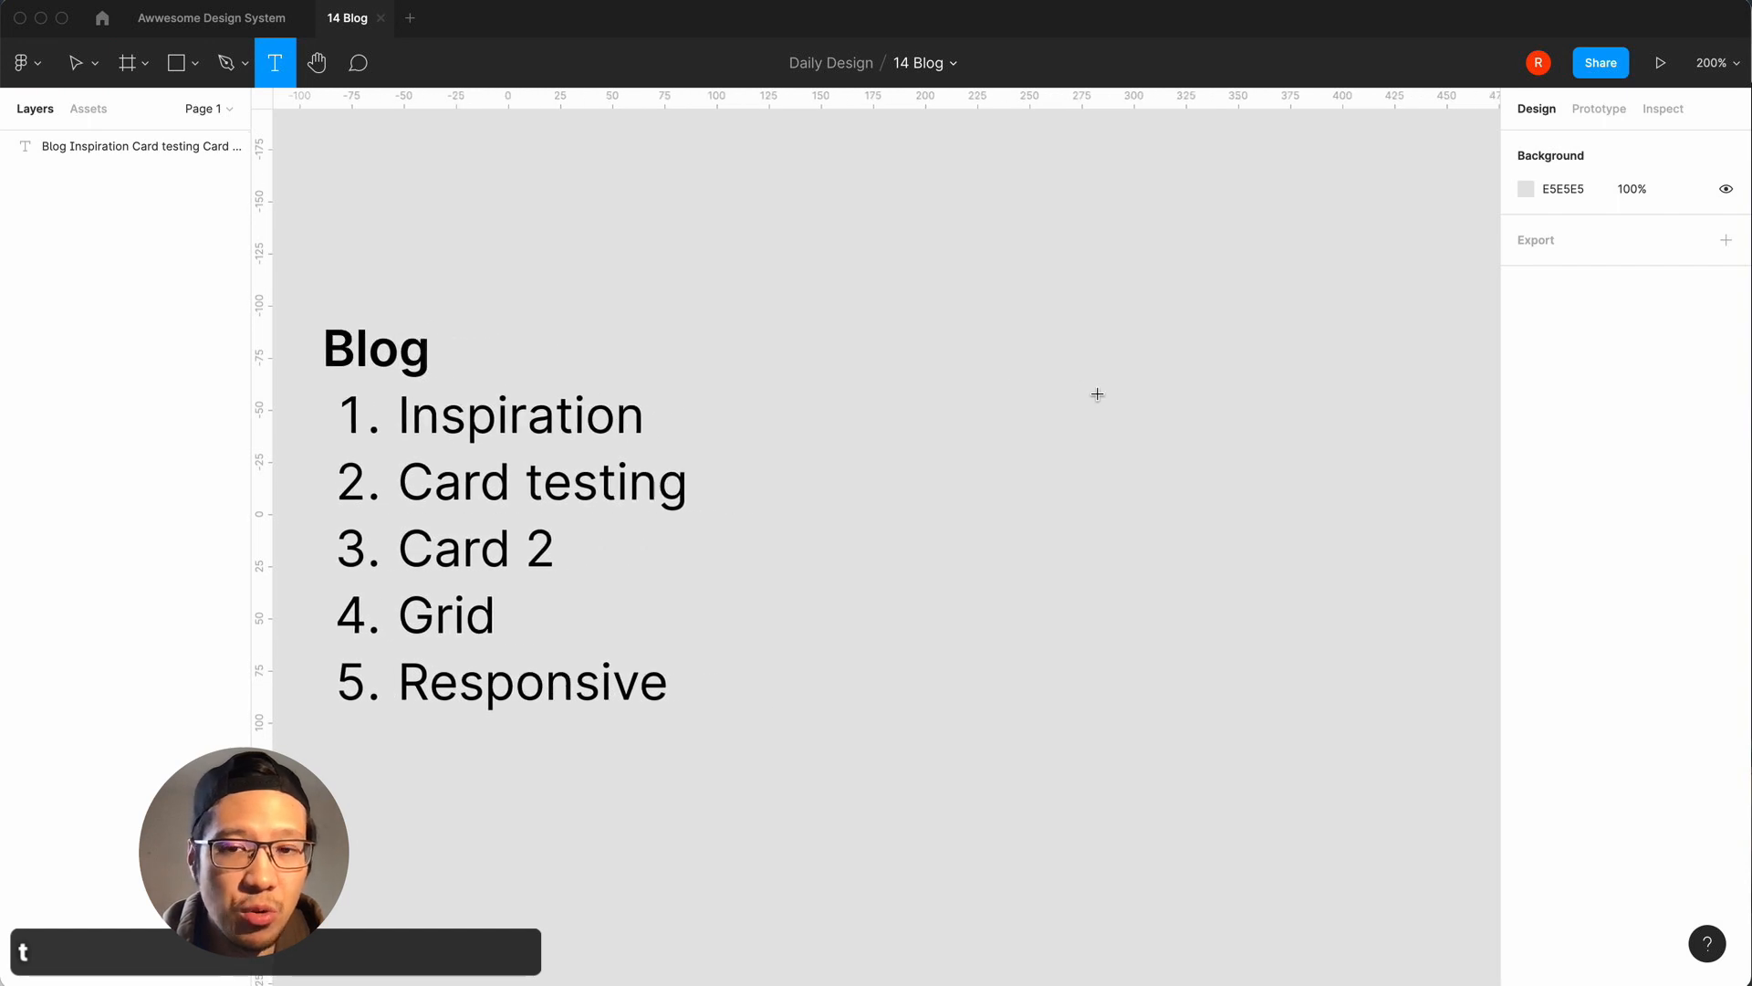
click(991, 385)
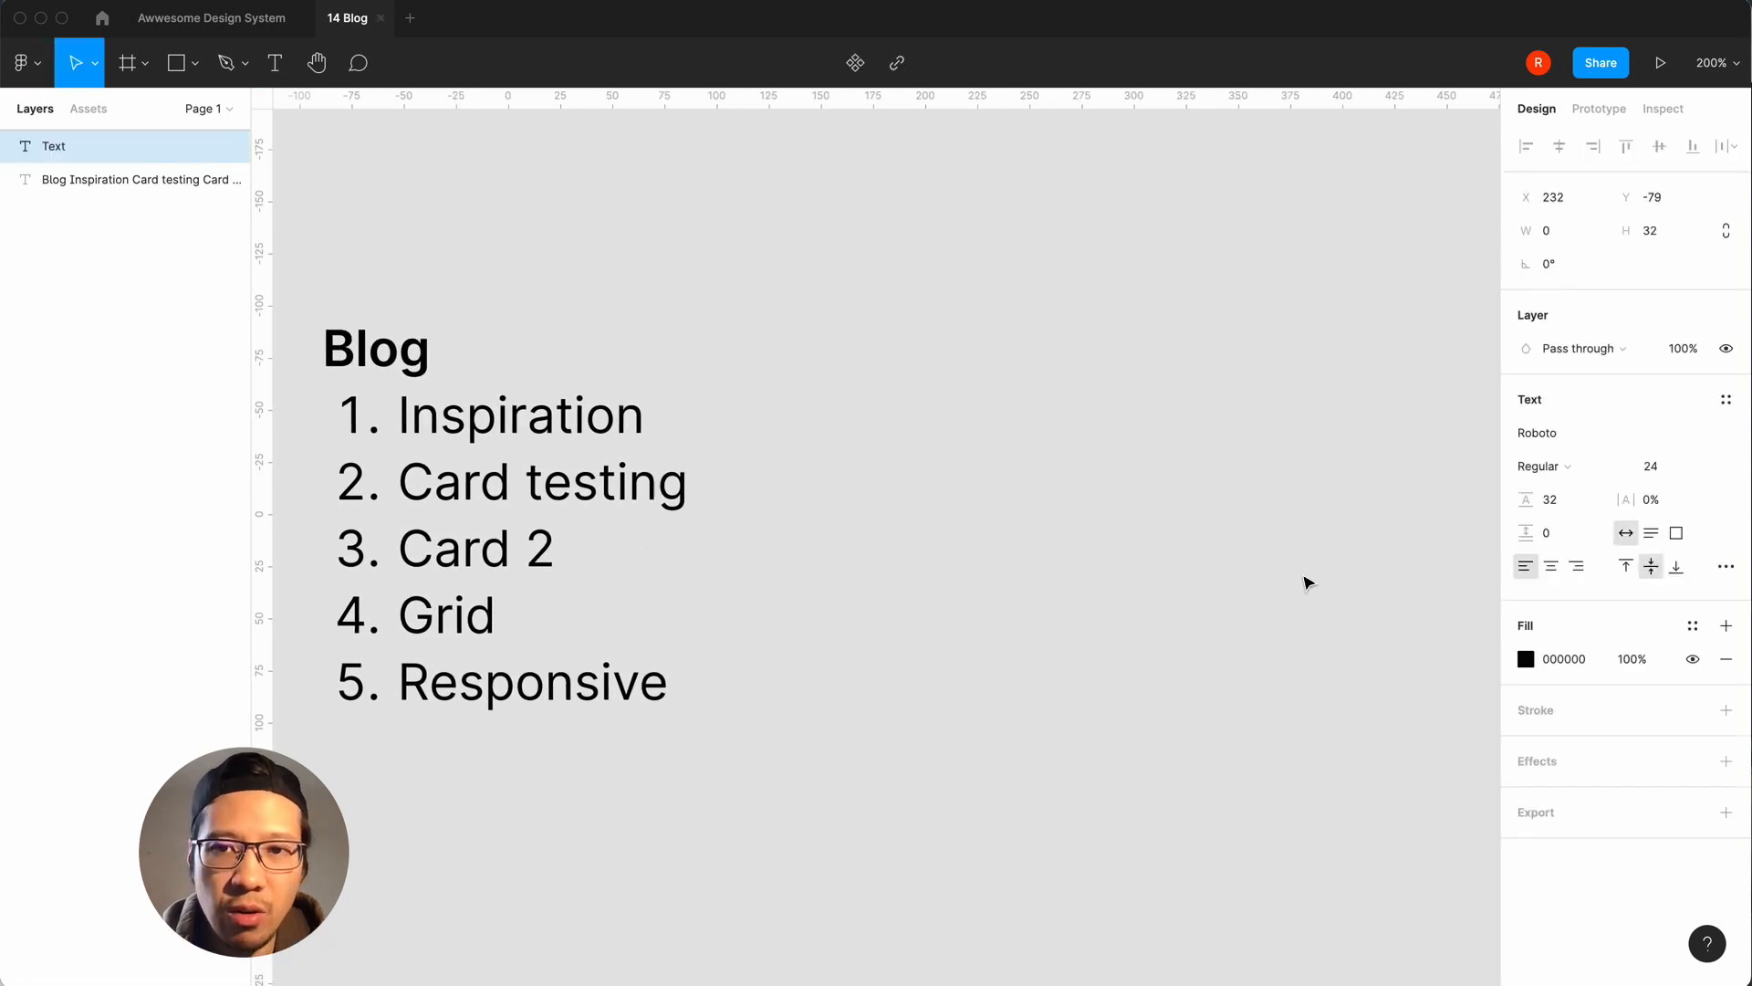
text(T)
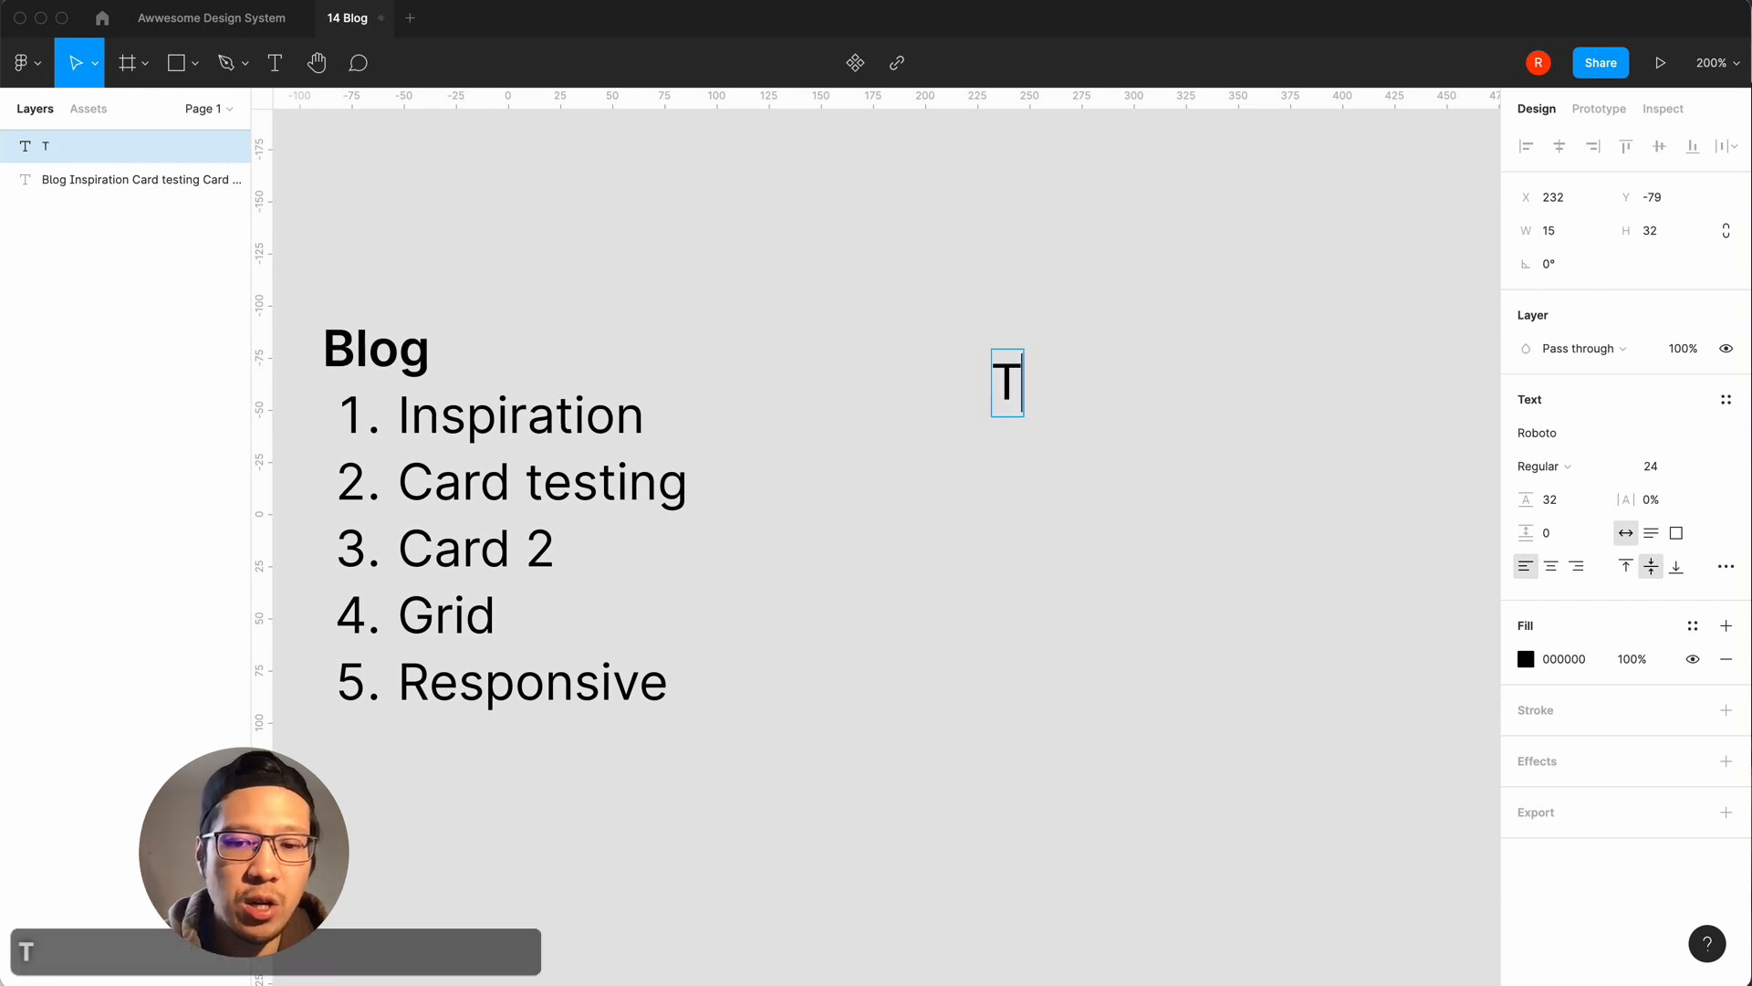
text(itle)
key(Escape)
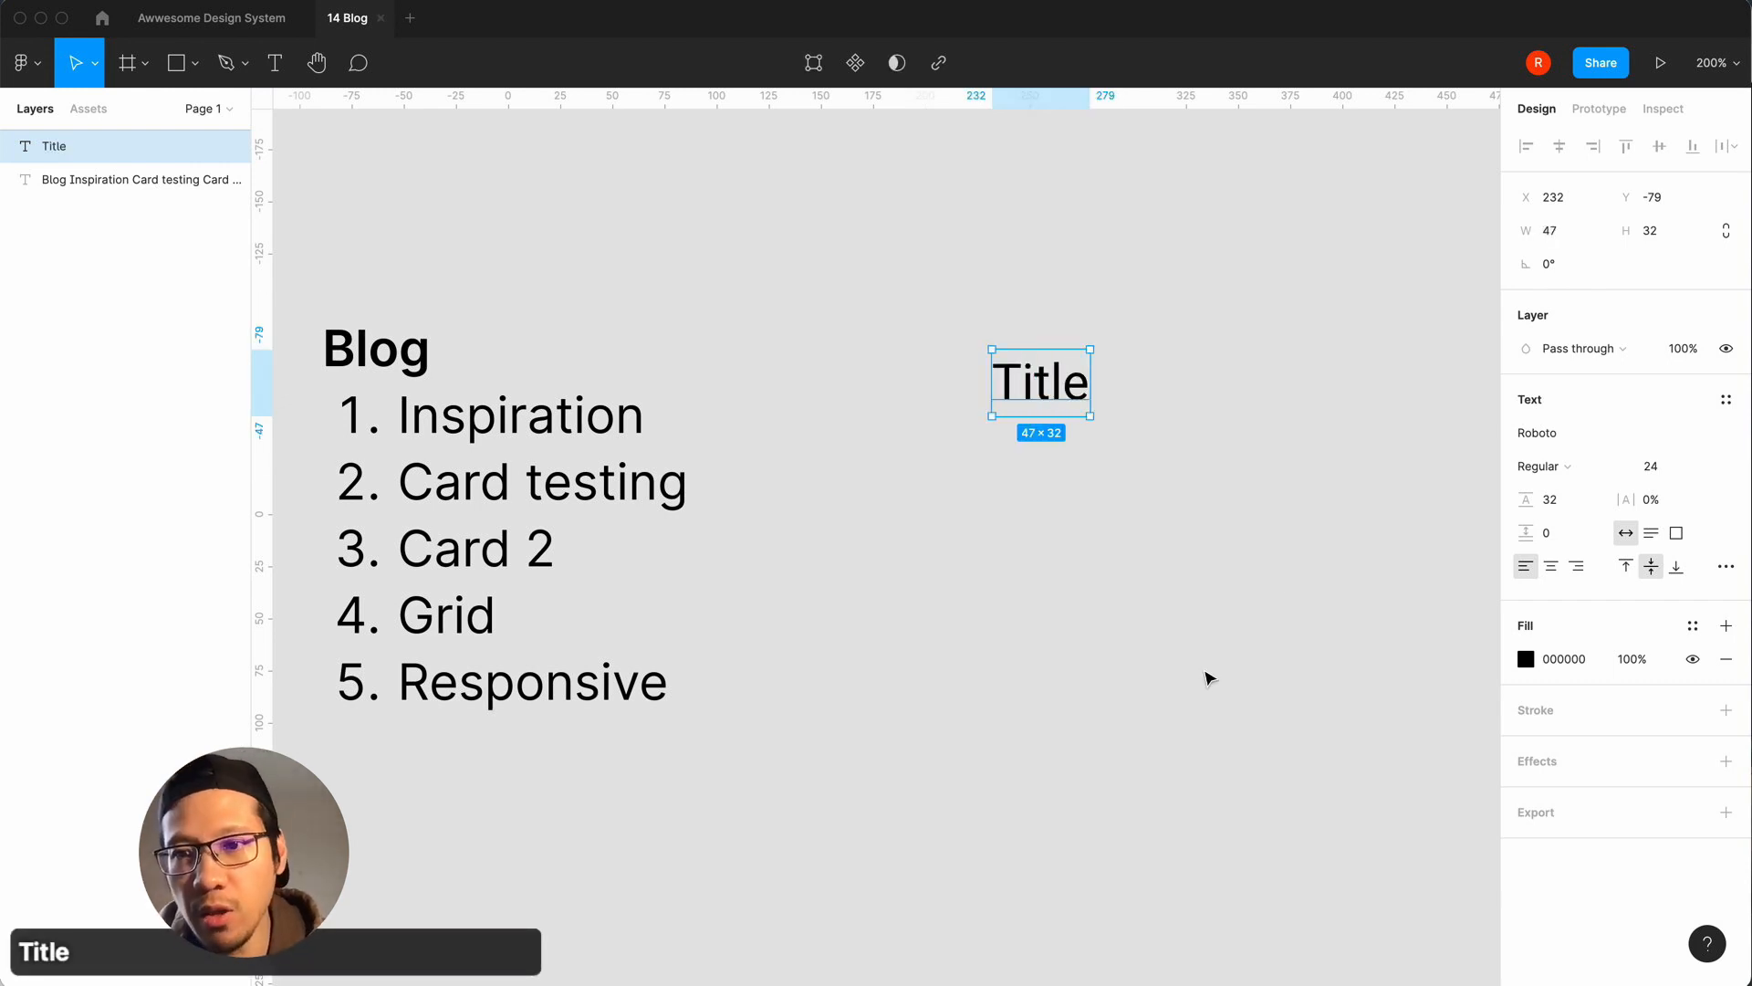
Set the Title text's font to Inter with the Semi Bold weight.
click(1570, 435)
text(int)
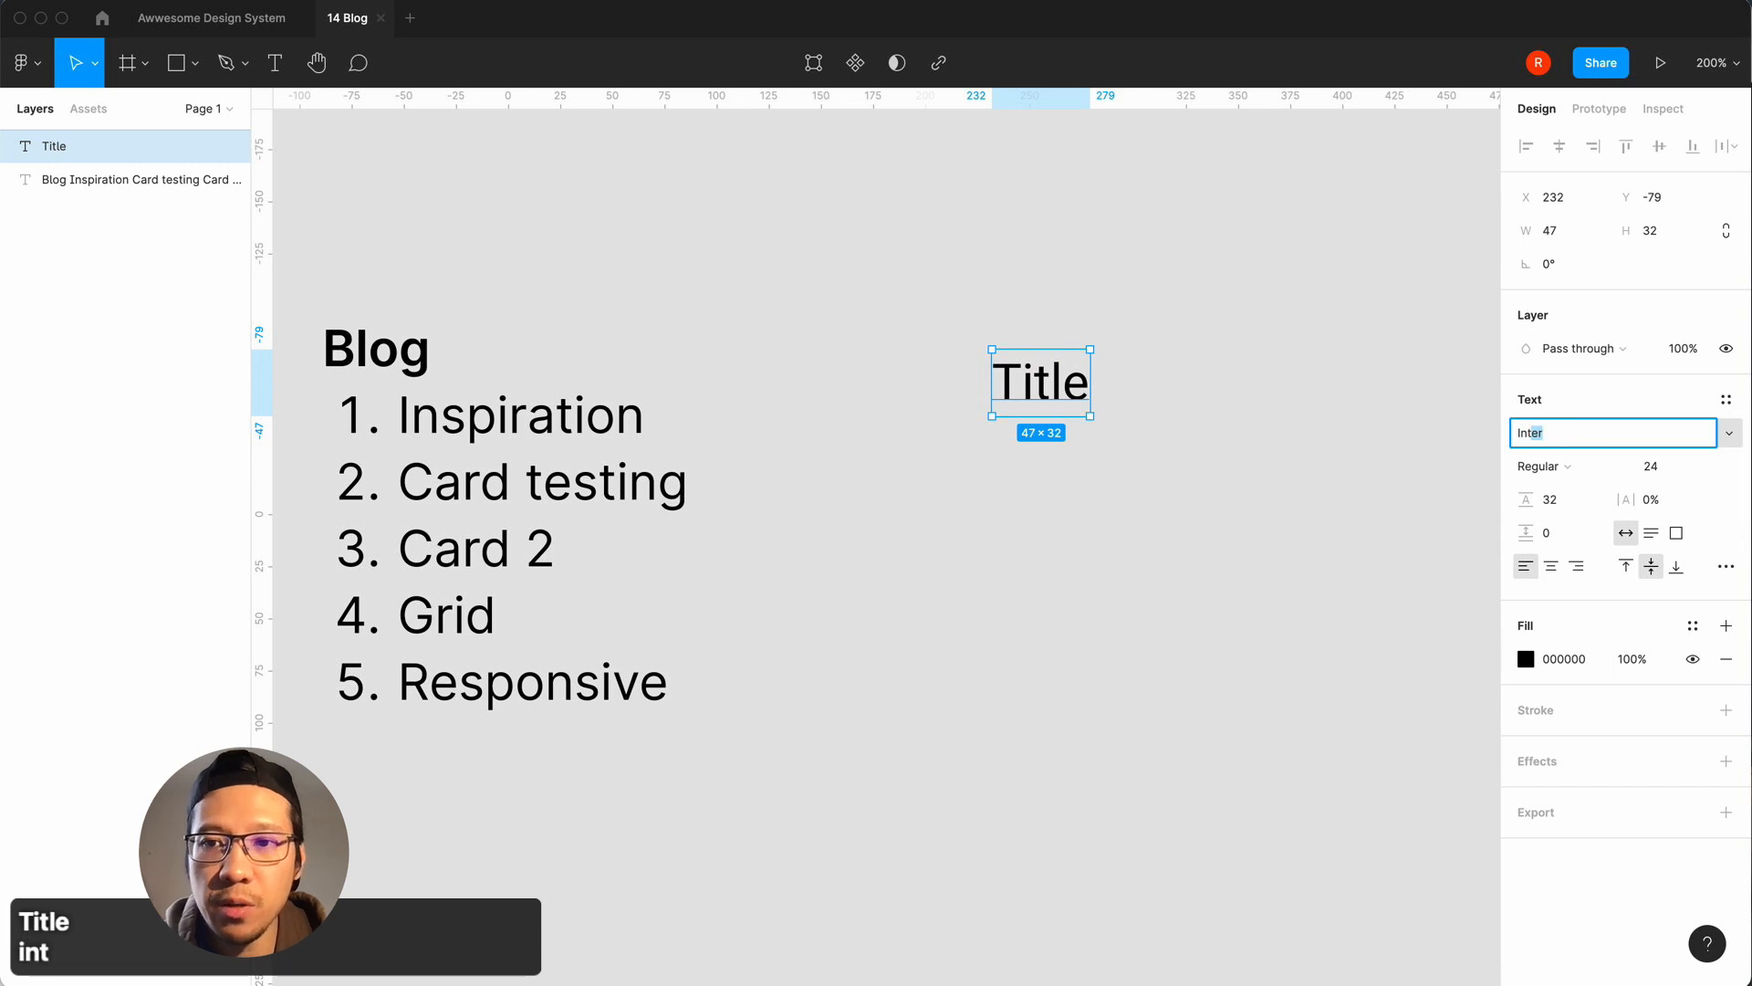
key(Return)
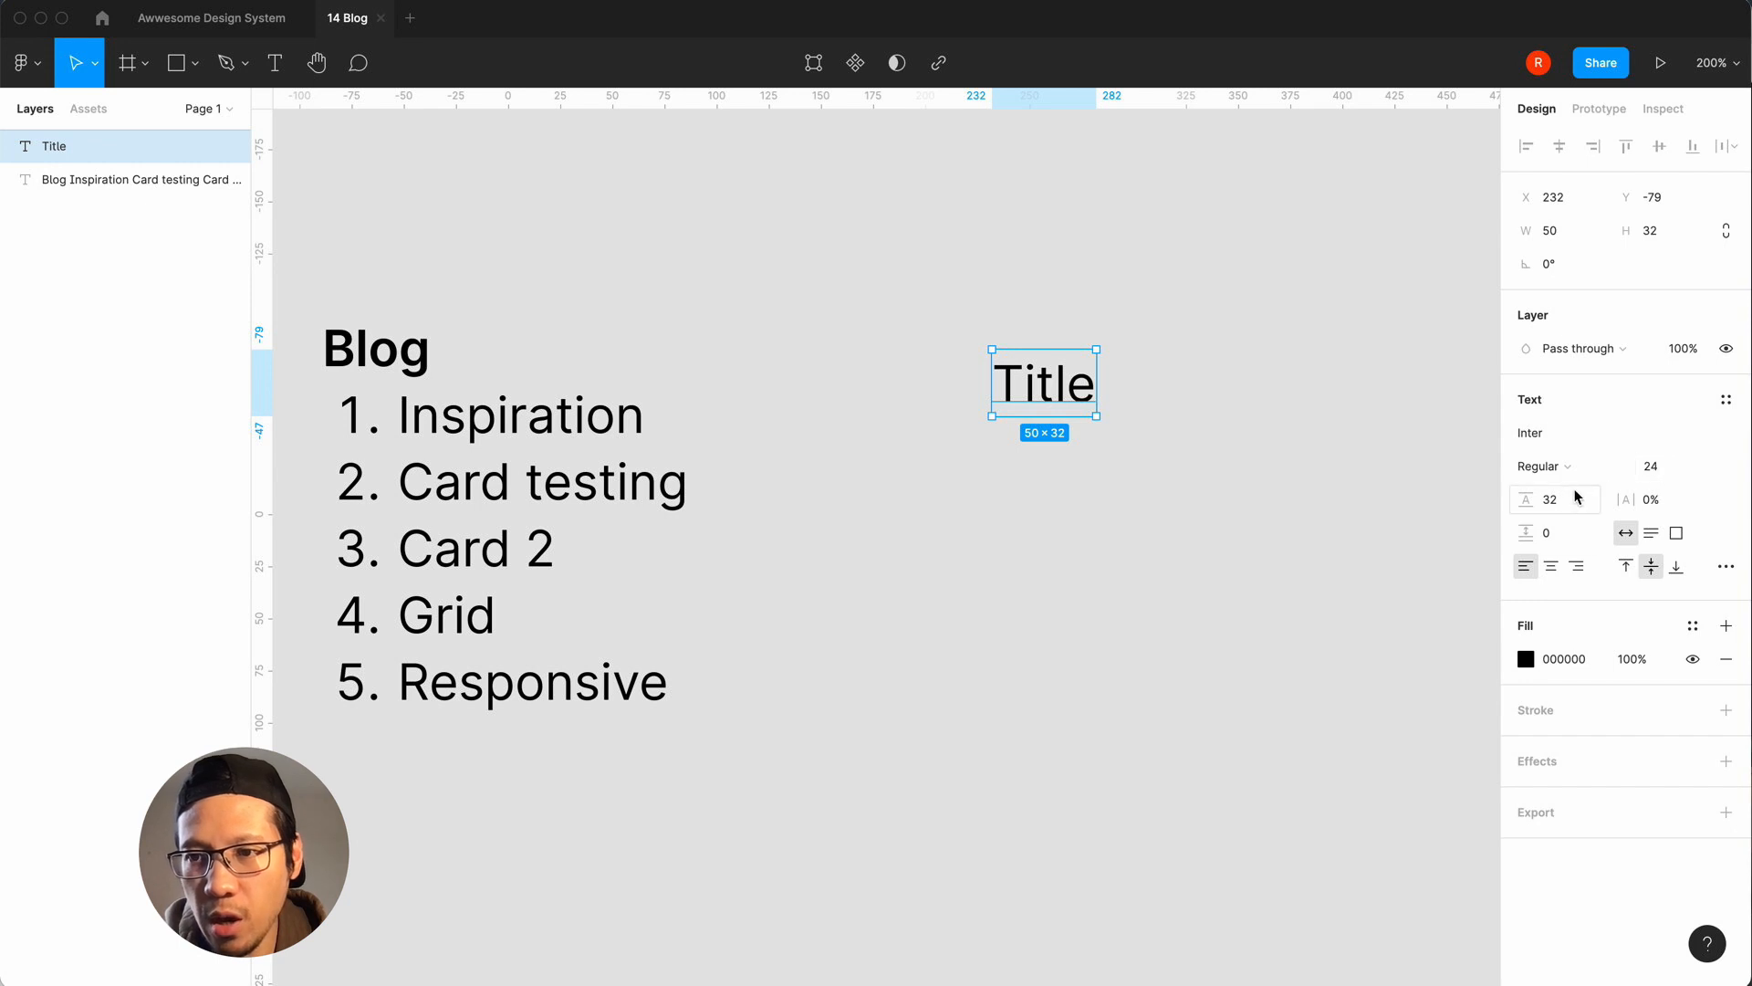
click(1552, 466)
click(1535, 511)
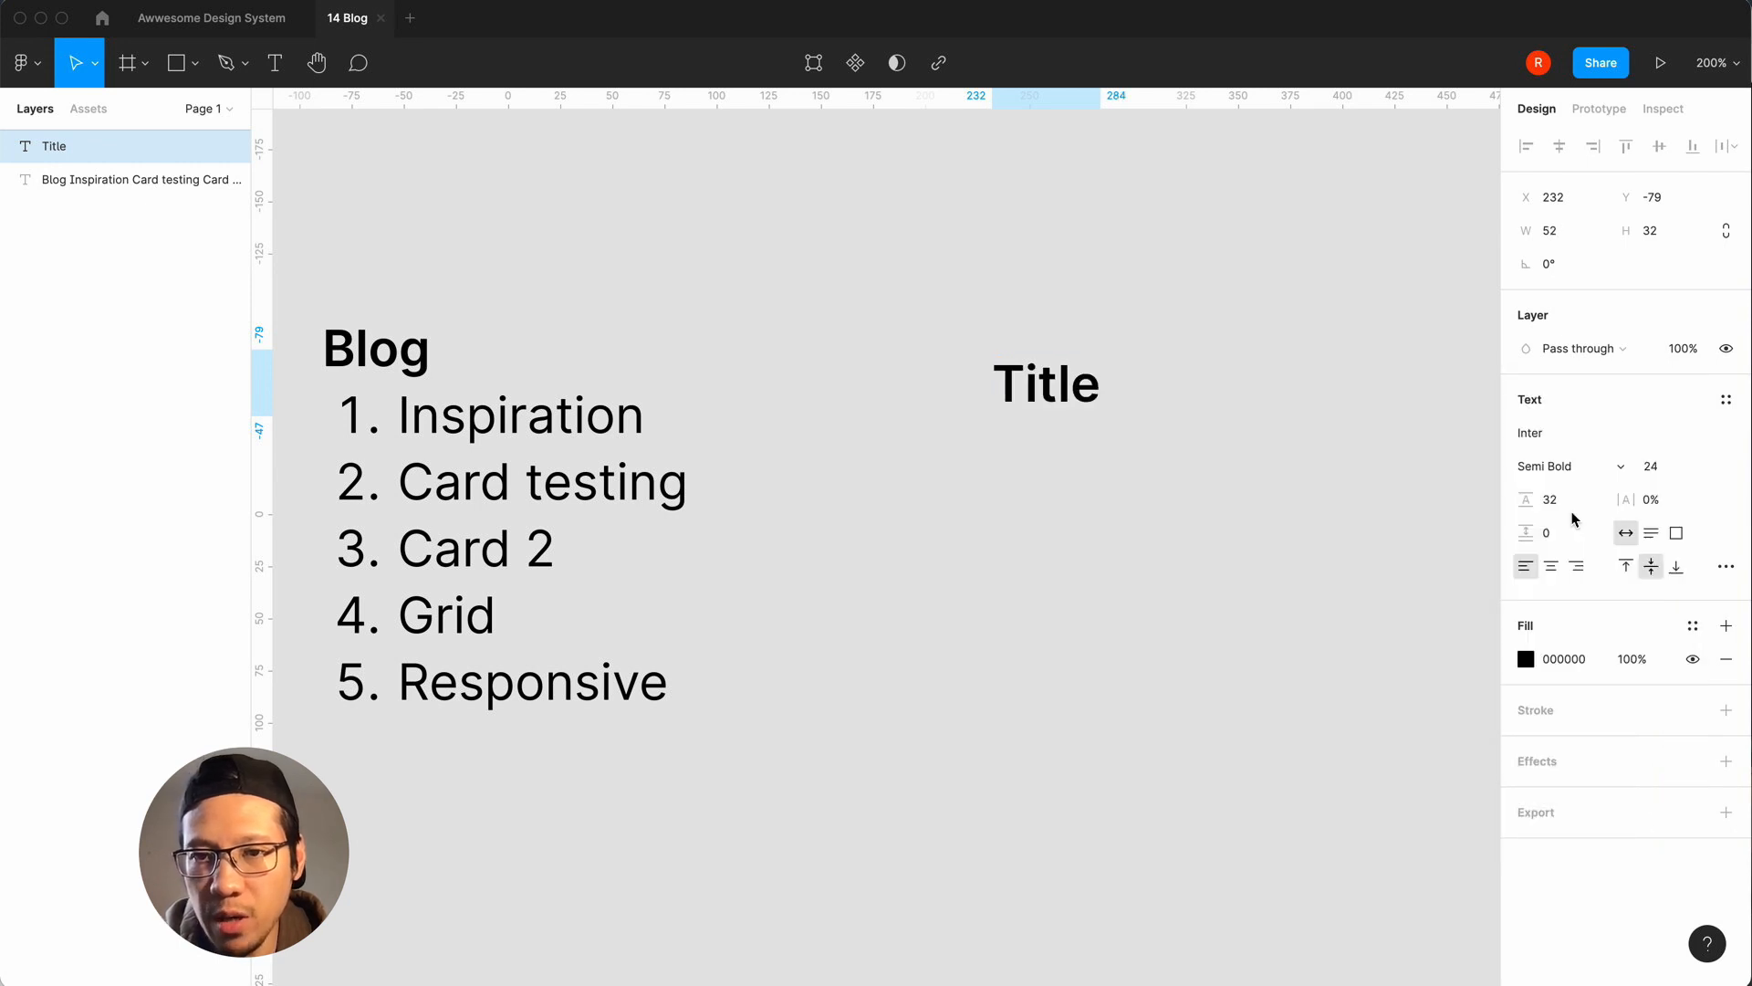
Set the Title text's line height to 32.
click(1564, 502)
text(32)
key(Return)
click(1009, 614)
click(1055, 382)
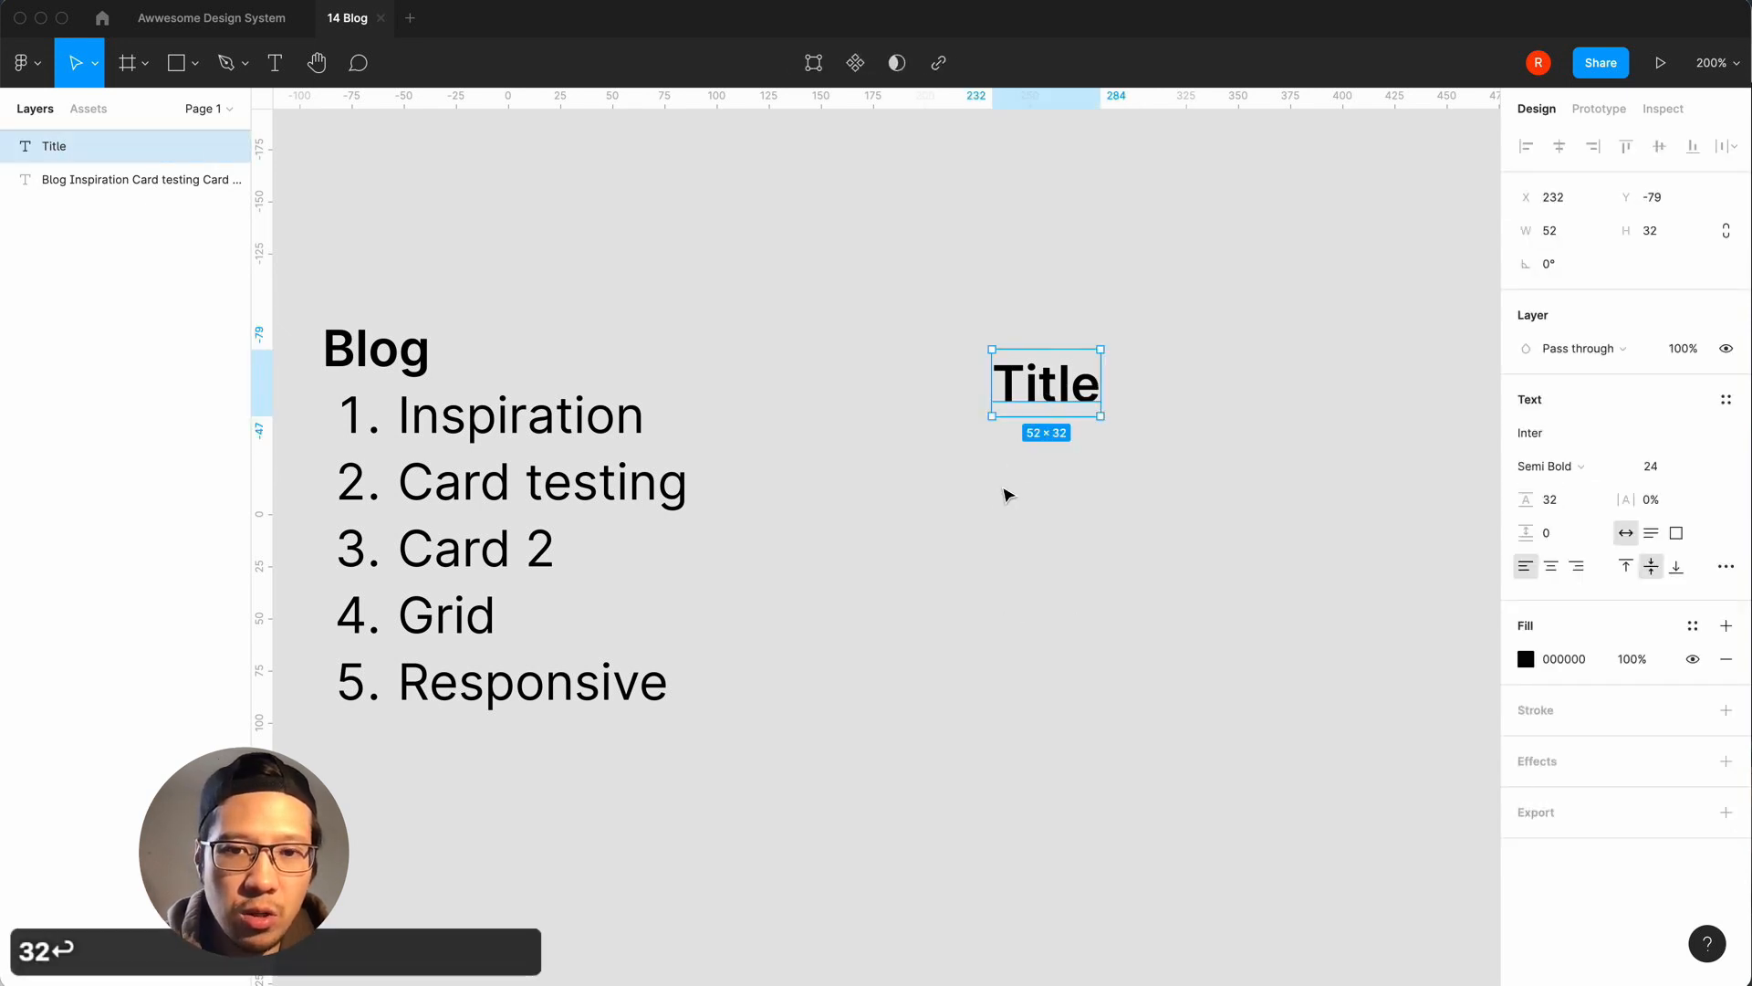
Add a second text layer with the placeholder "asdas" just below the Title text.
key(t)
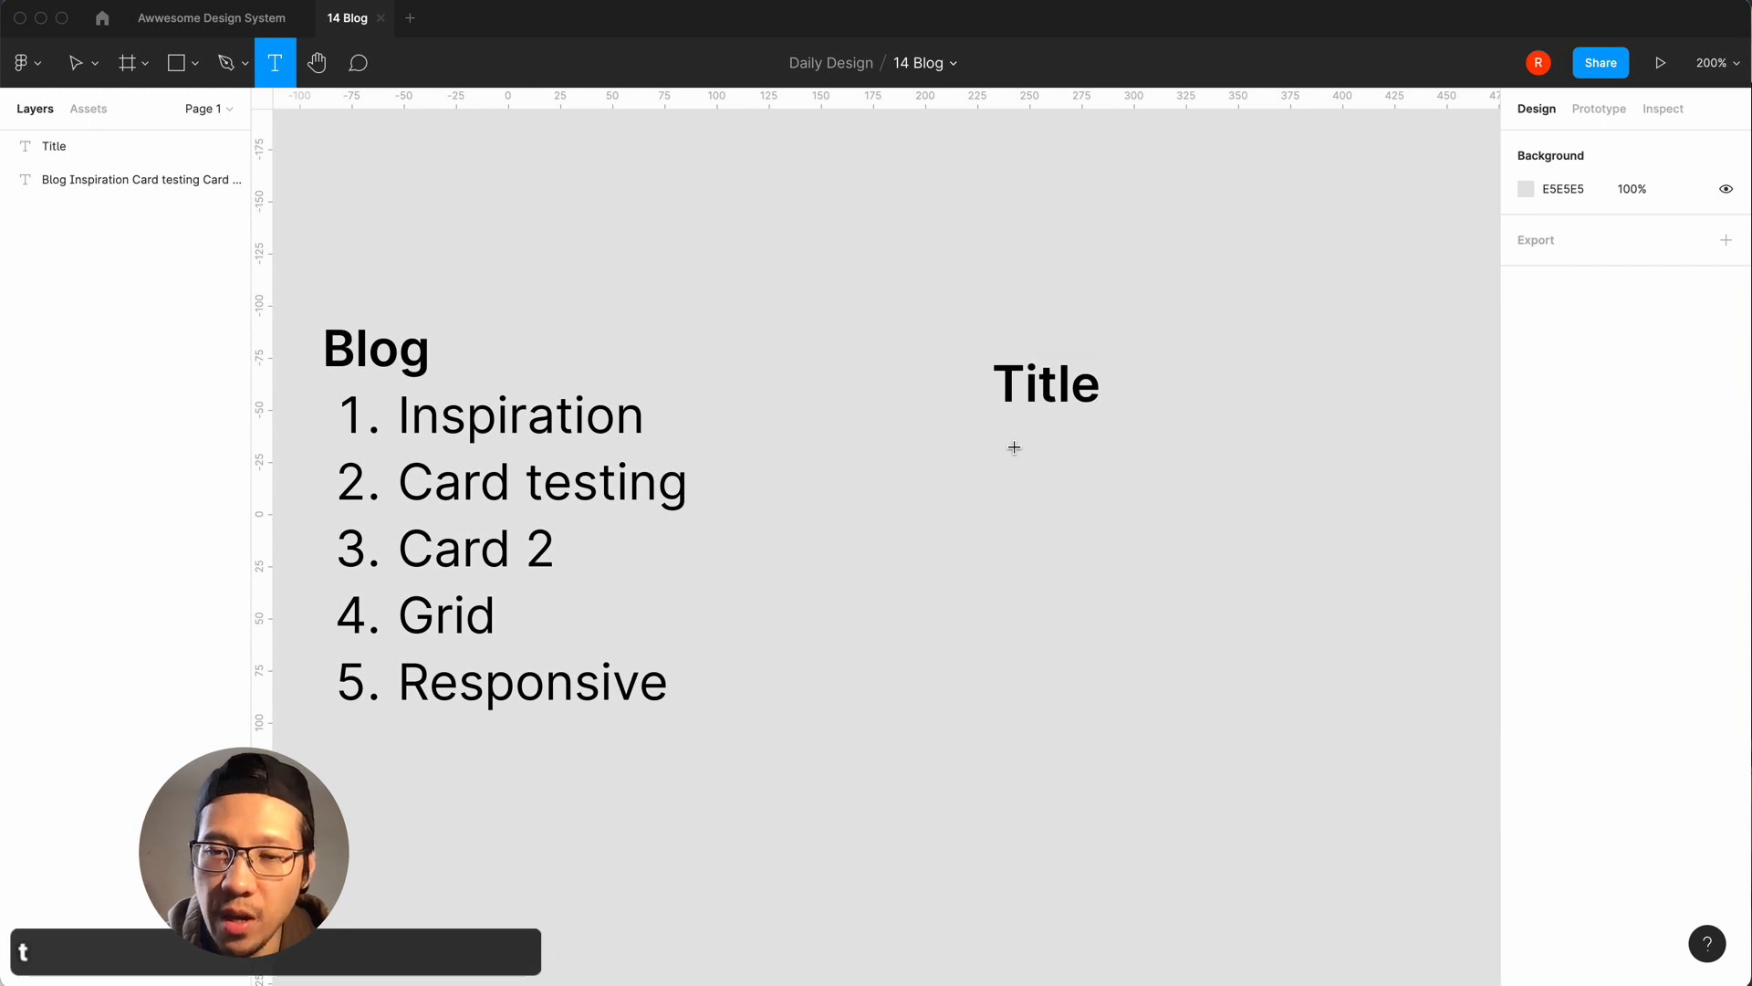
click(1014, 447)
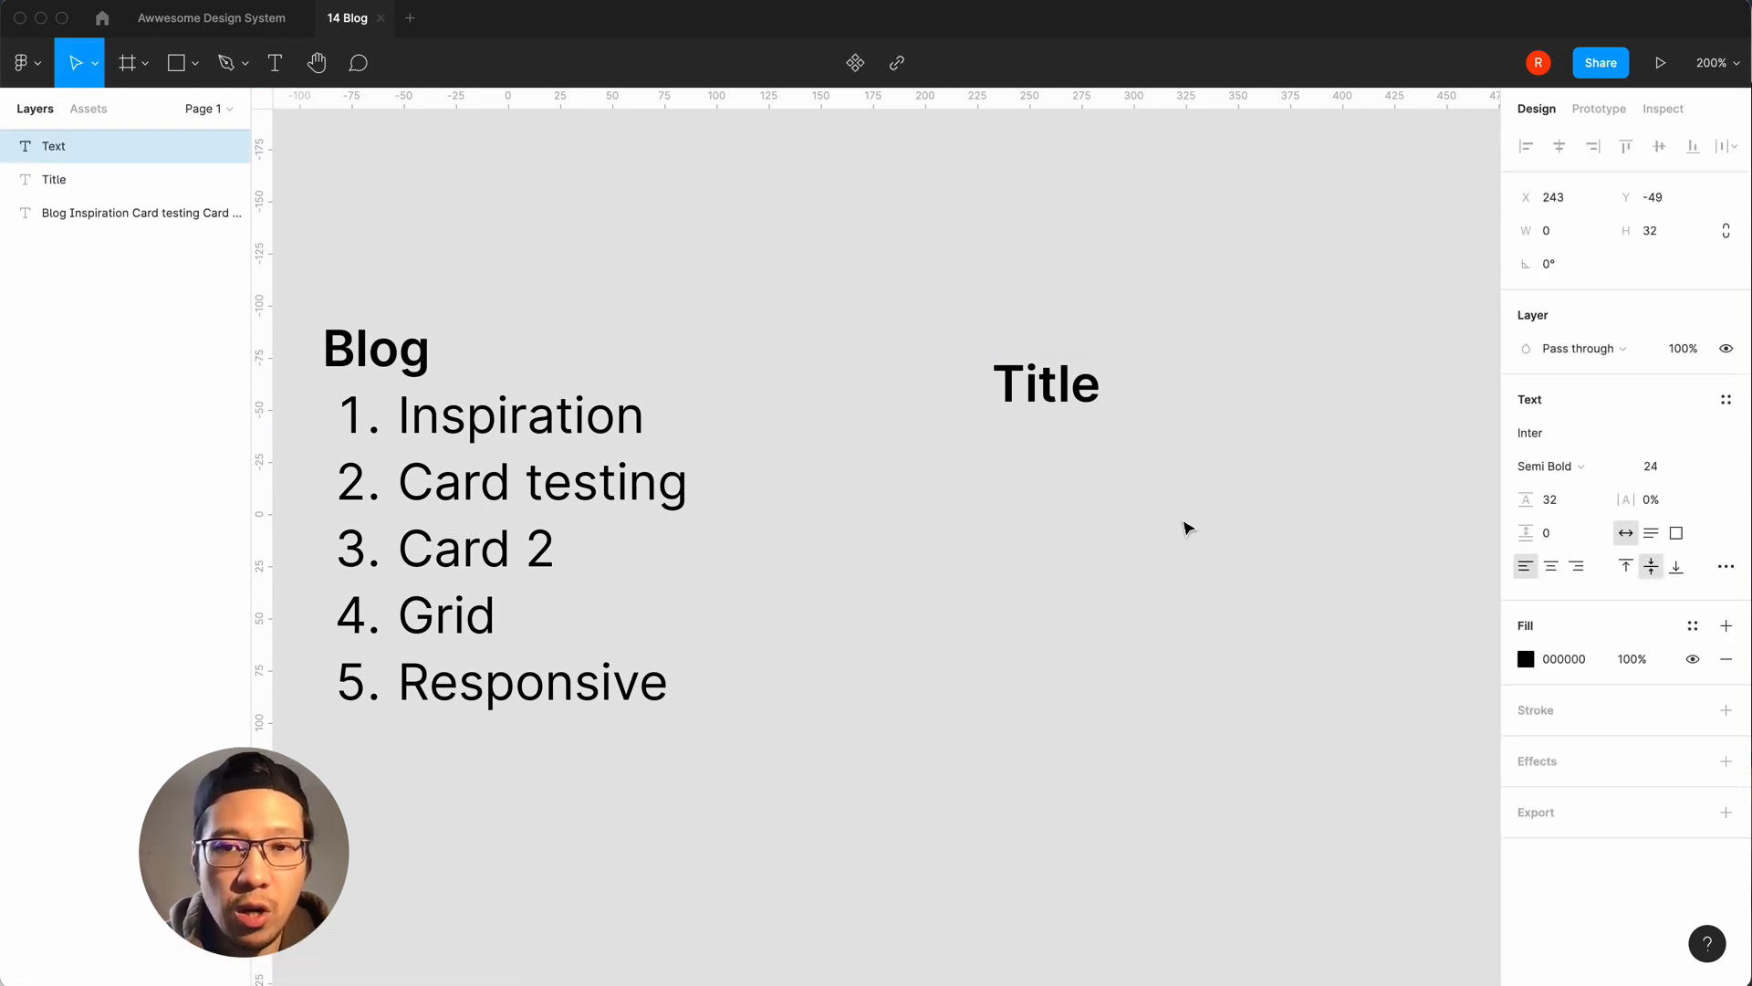
text(asdas)
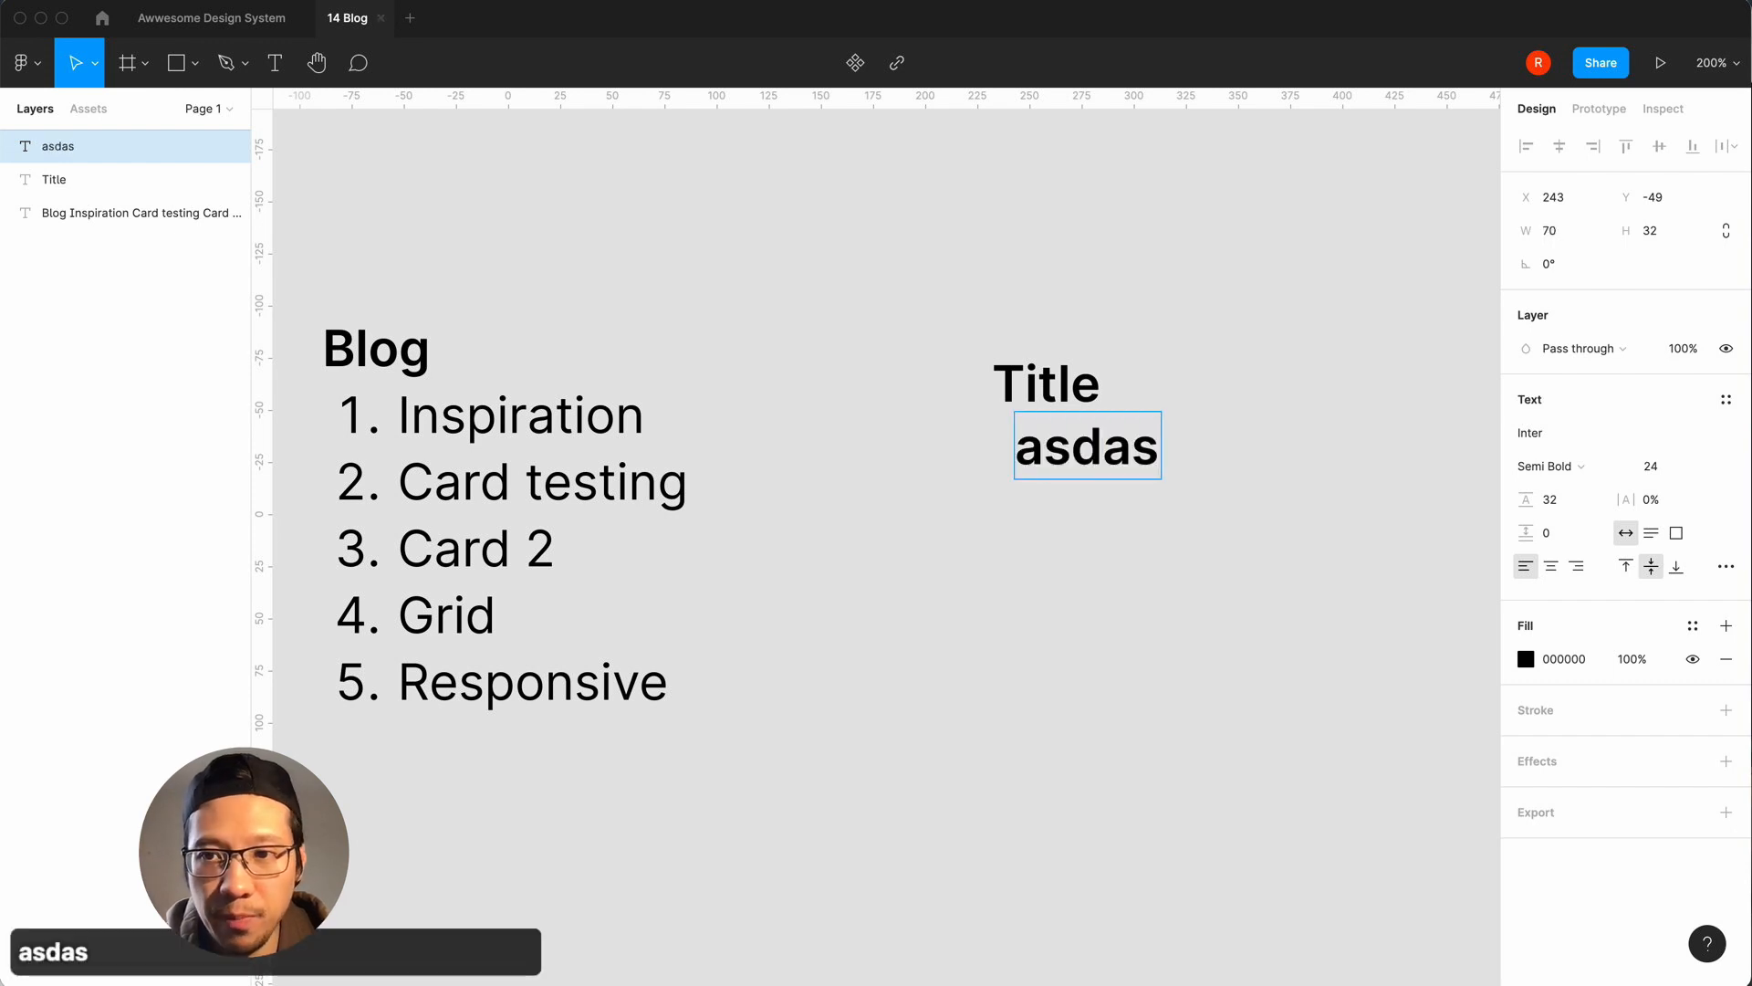
Set the font size of the whole "asdas" placeholder text to 18.
click(1669, 468)
click(1704, 467)
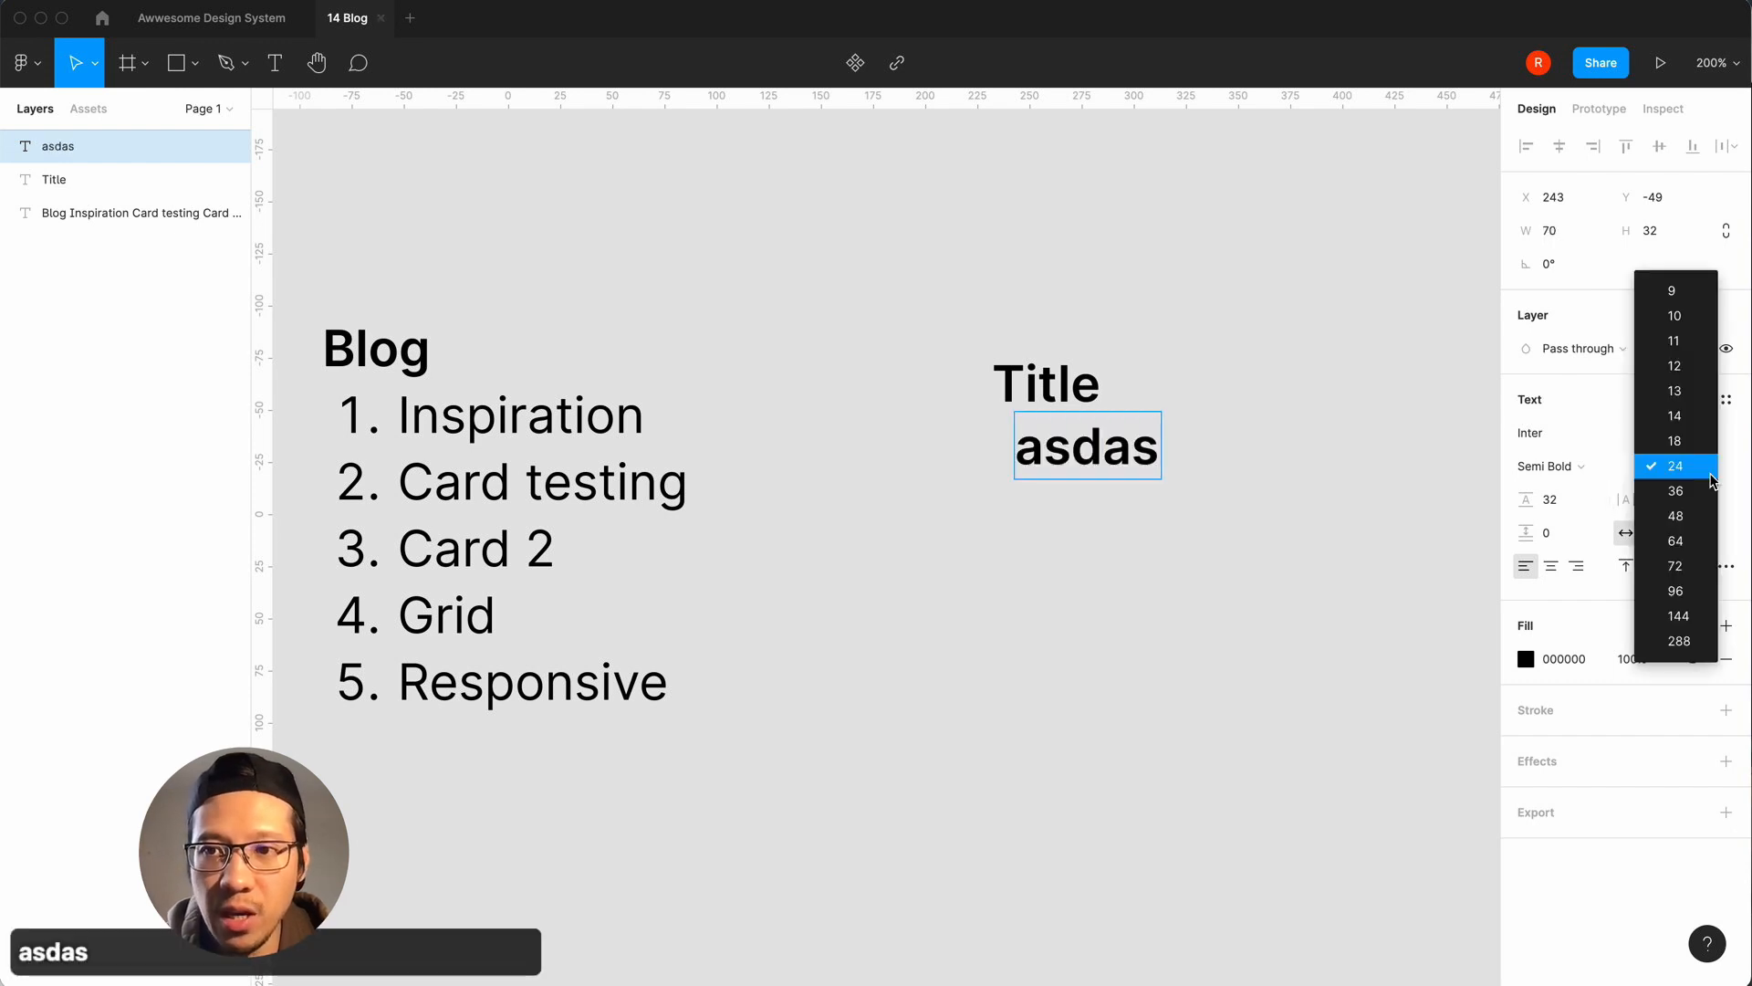
key(super+a)
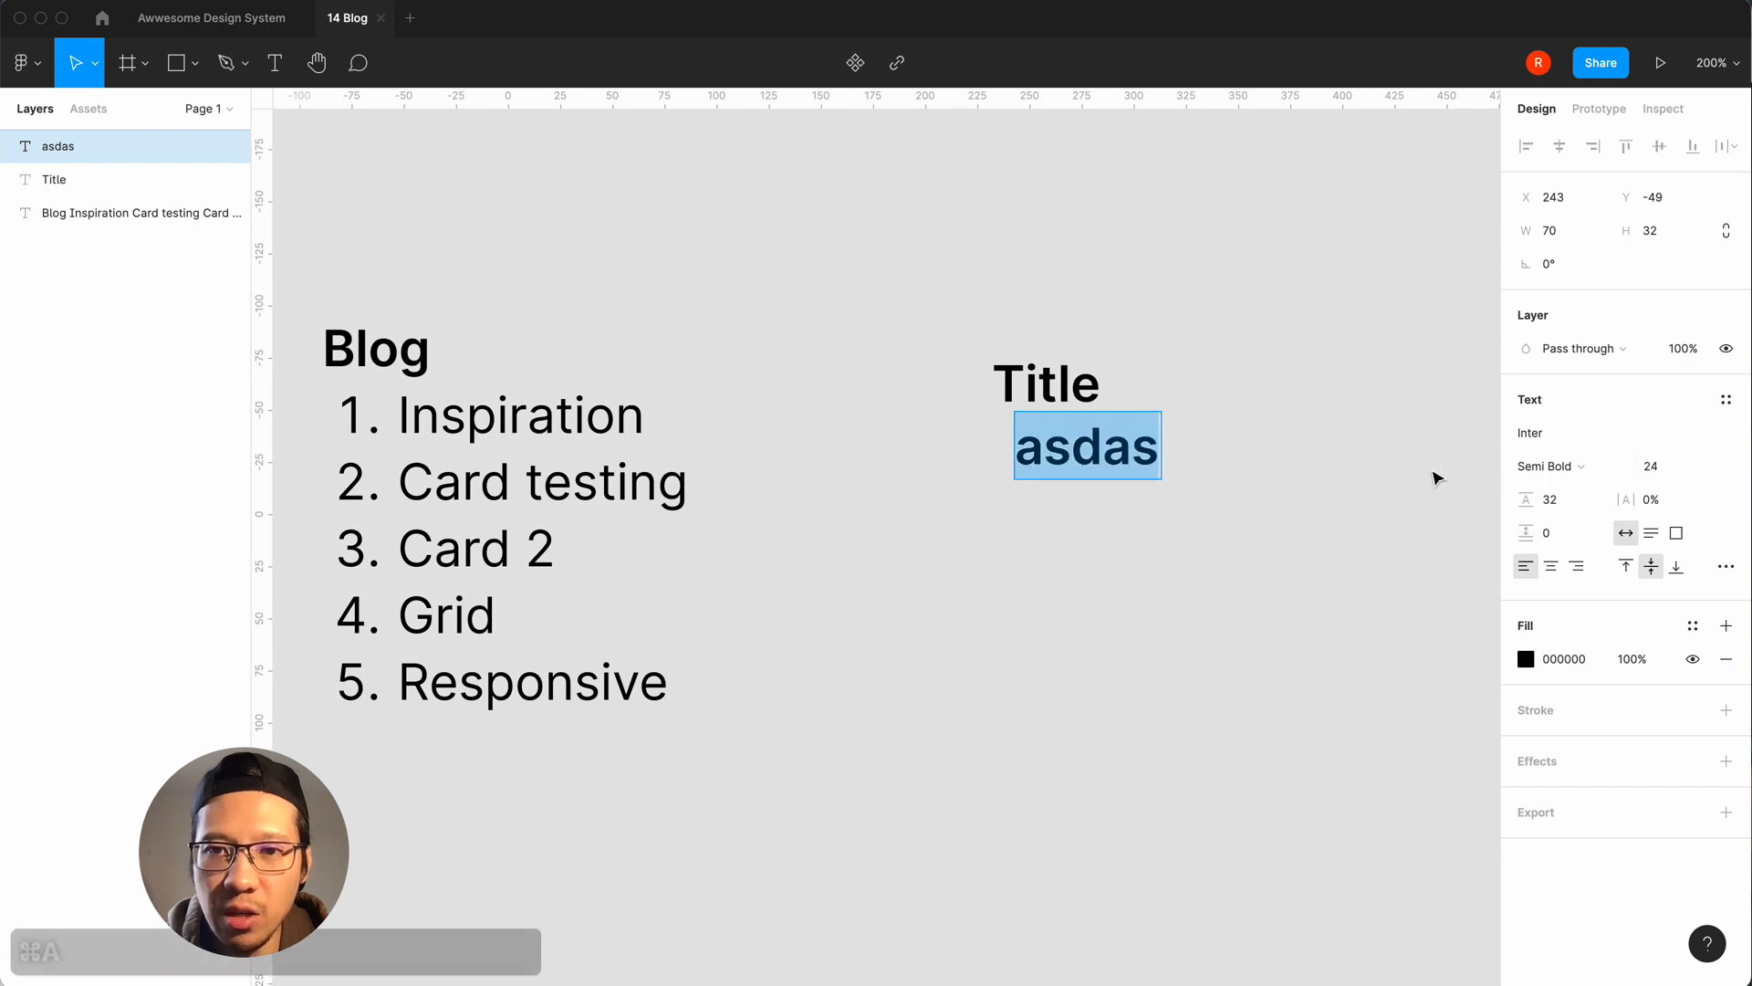
click(1654, 462)
text(18)
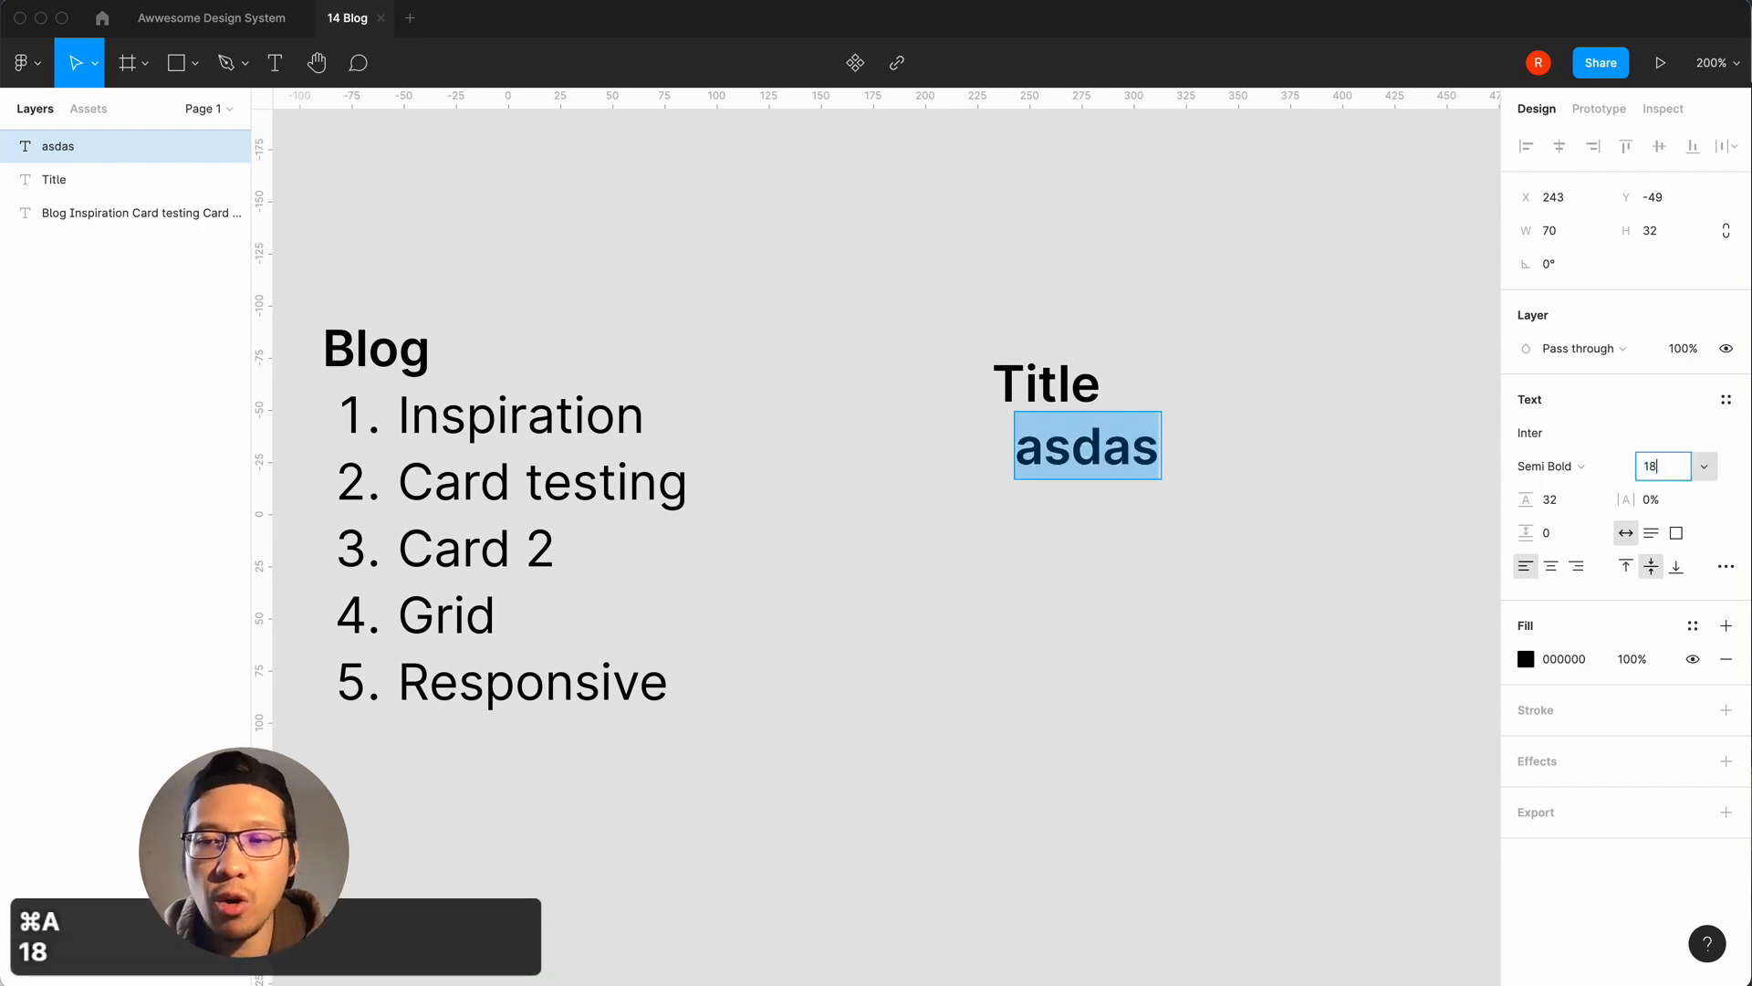
key(Return)
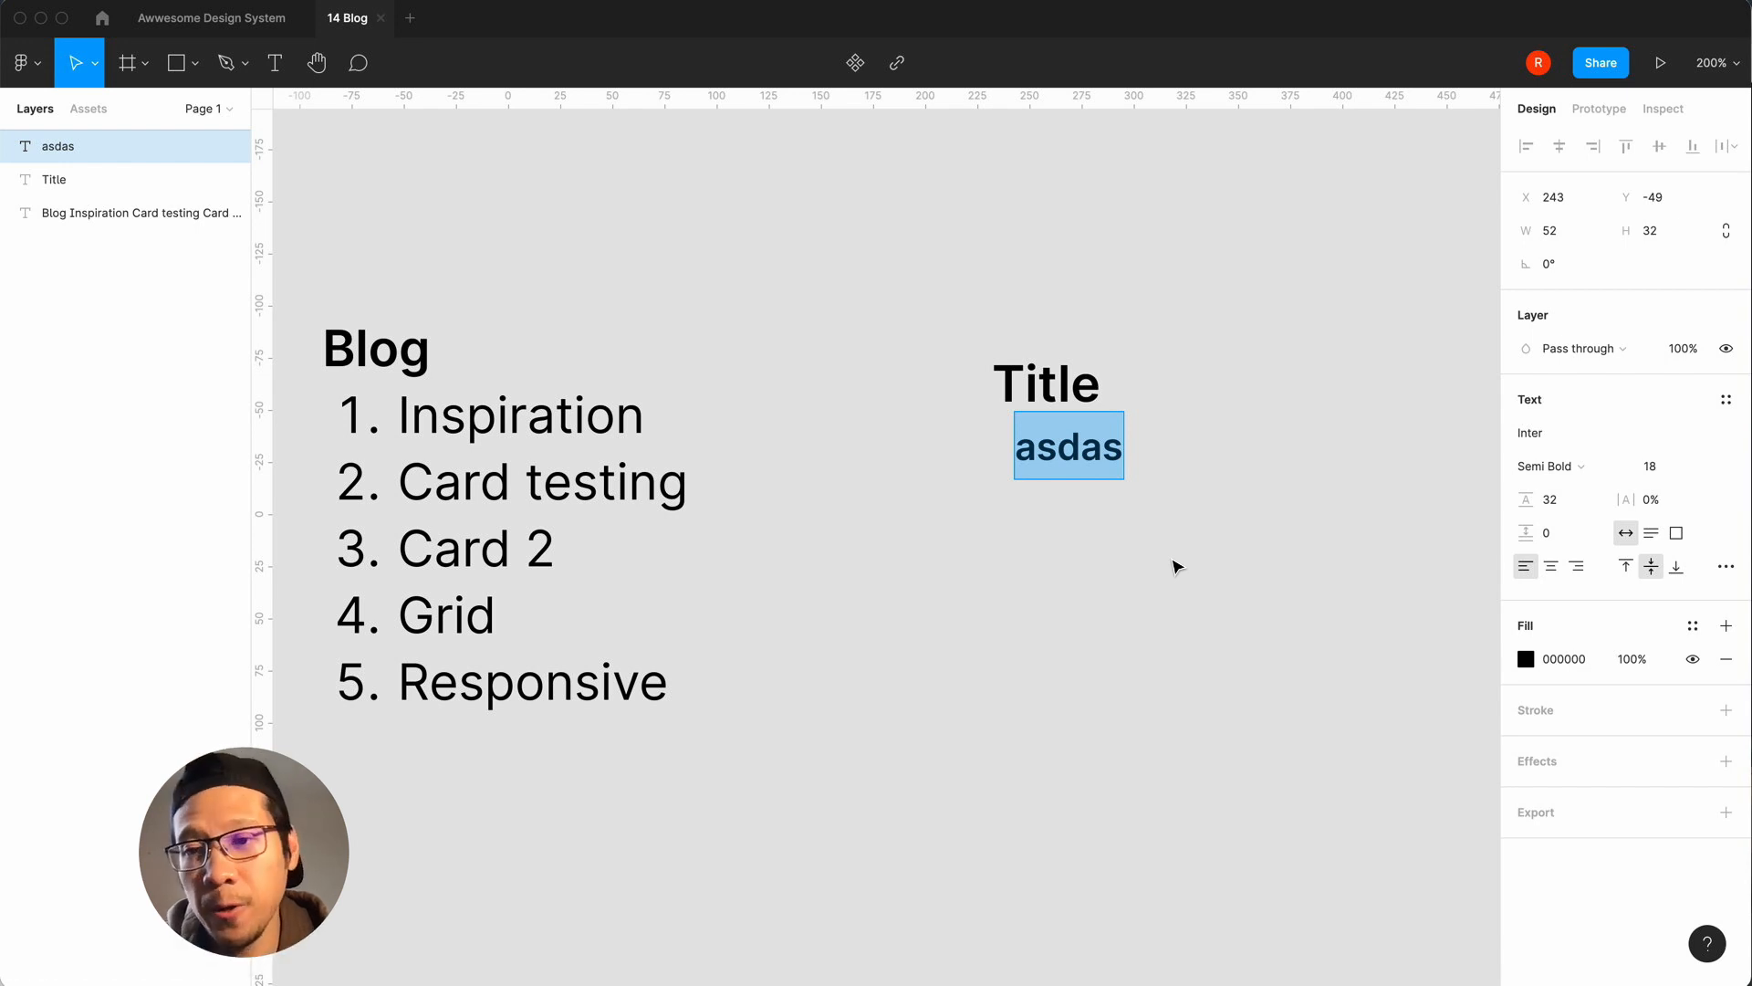
Set the line height of the "asdas" placeholder text to 24.
text(24)
key(Return)
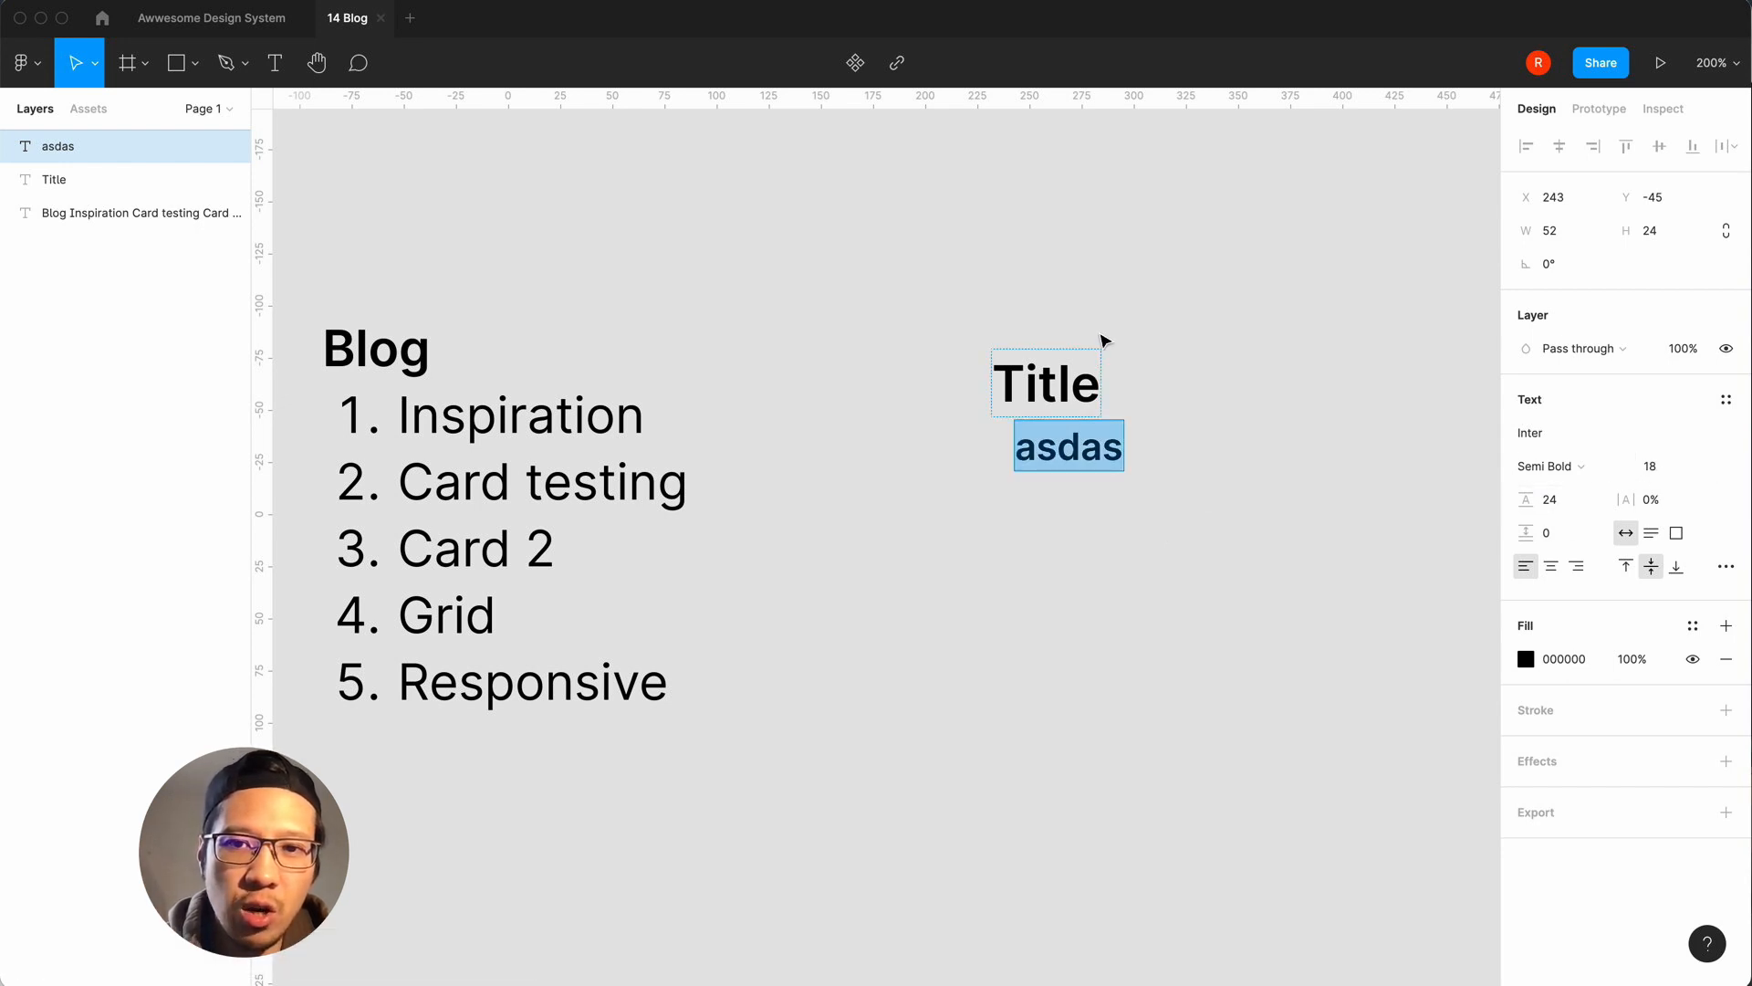
click(1048, 381)
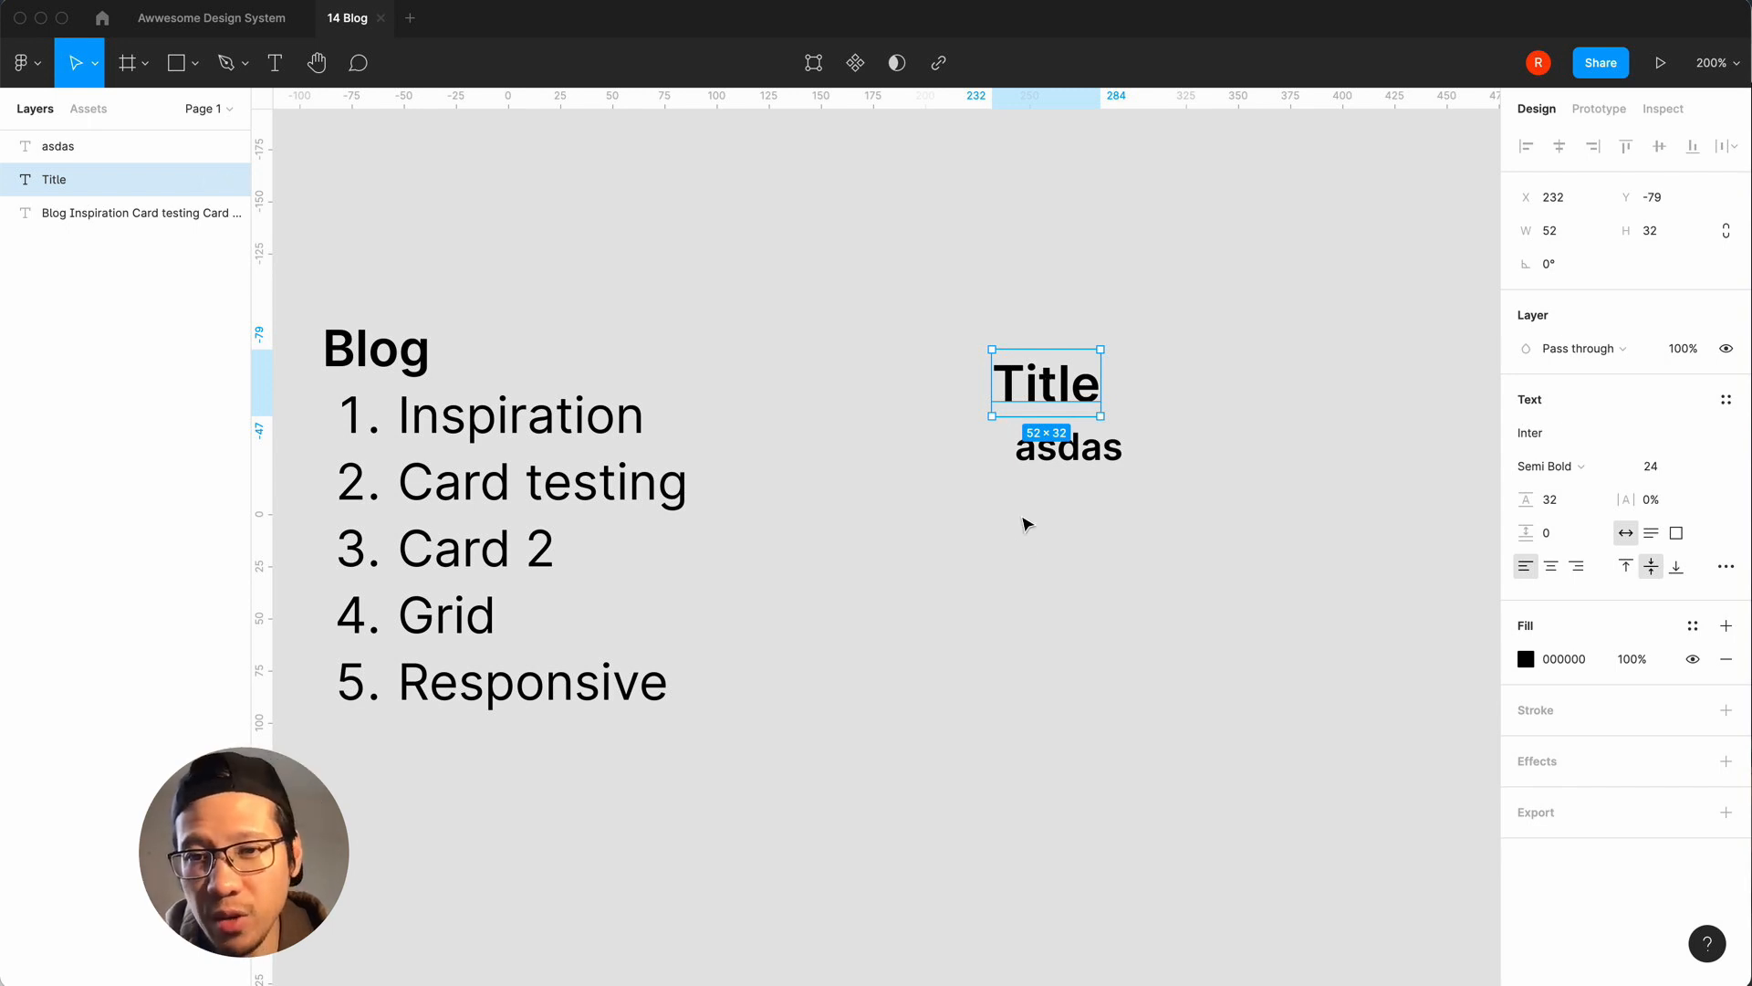
click(1022, 551)
Replace the "asdas" text with one paragraph generated by the Lorem ipsum plugin, beginning with "Lorem ipsum".
click(1079, 451)
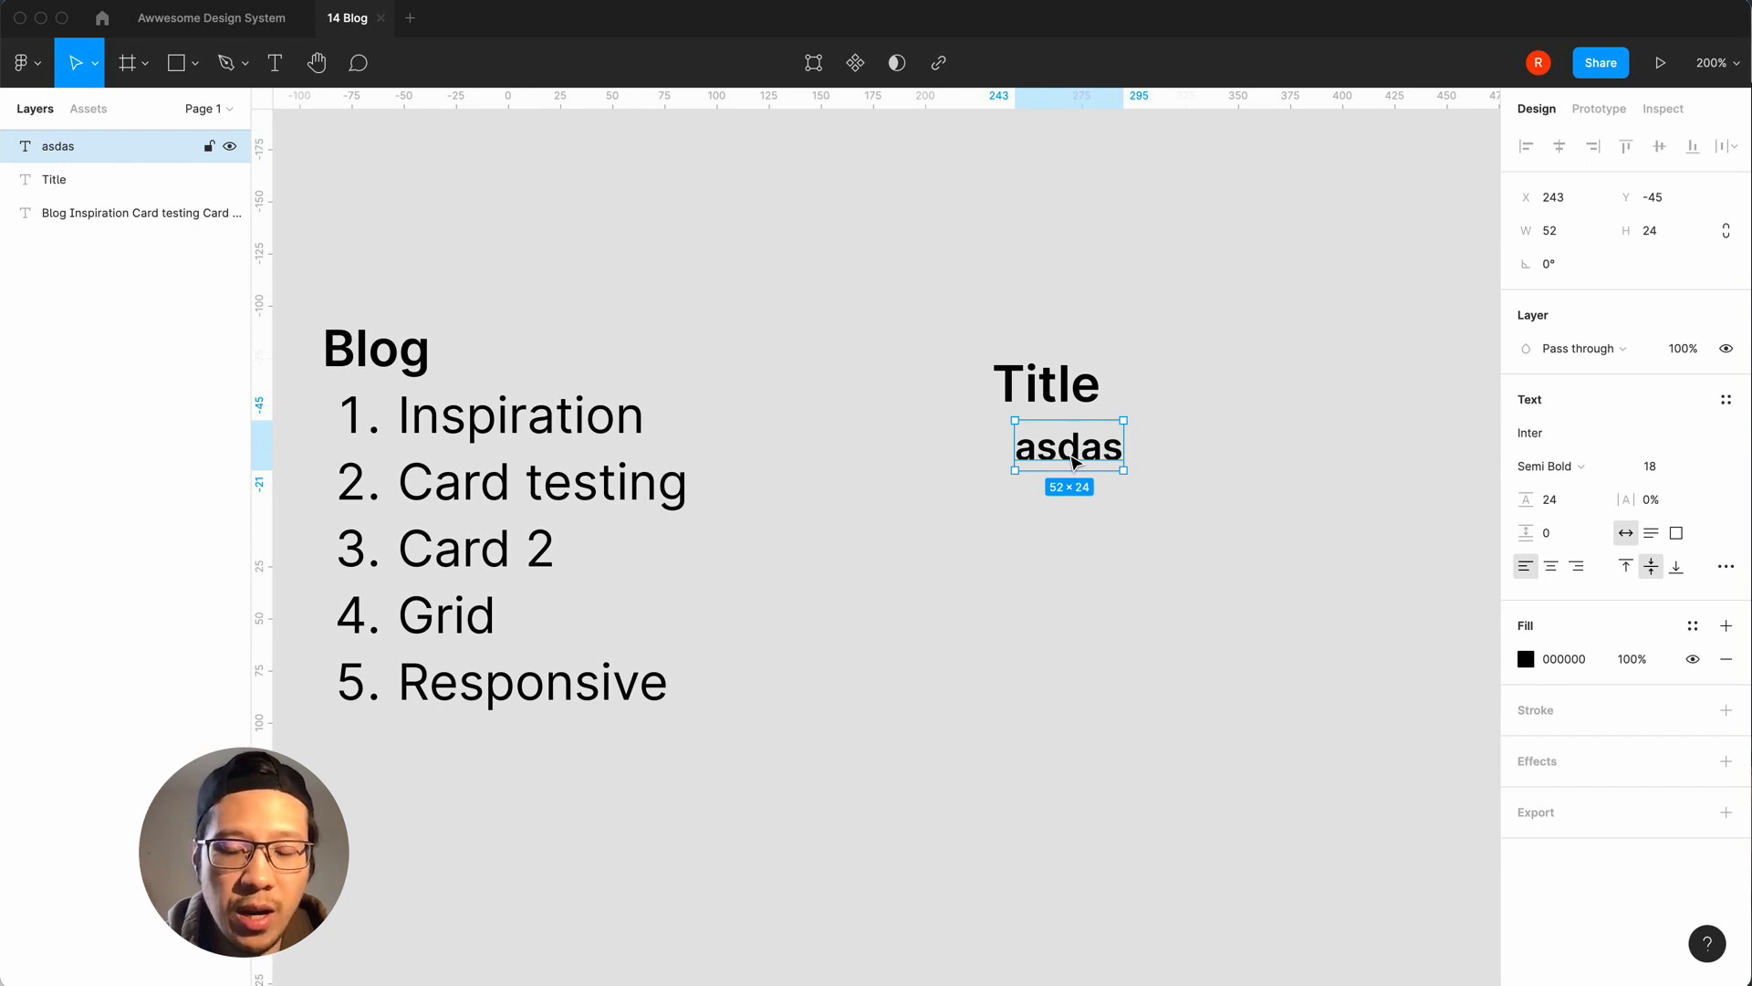
key(super+slash)
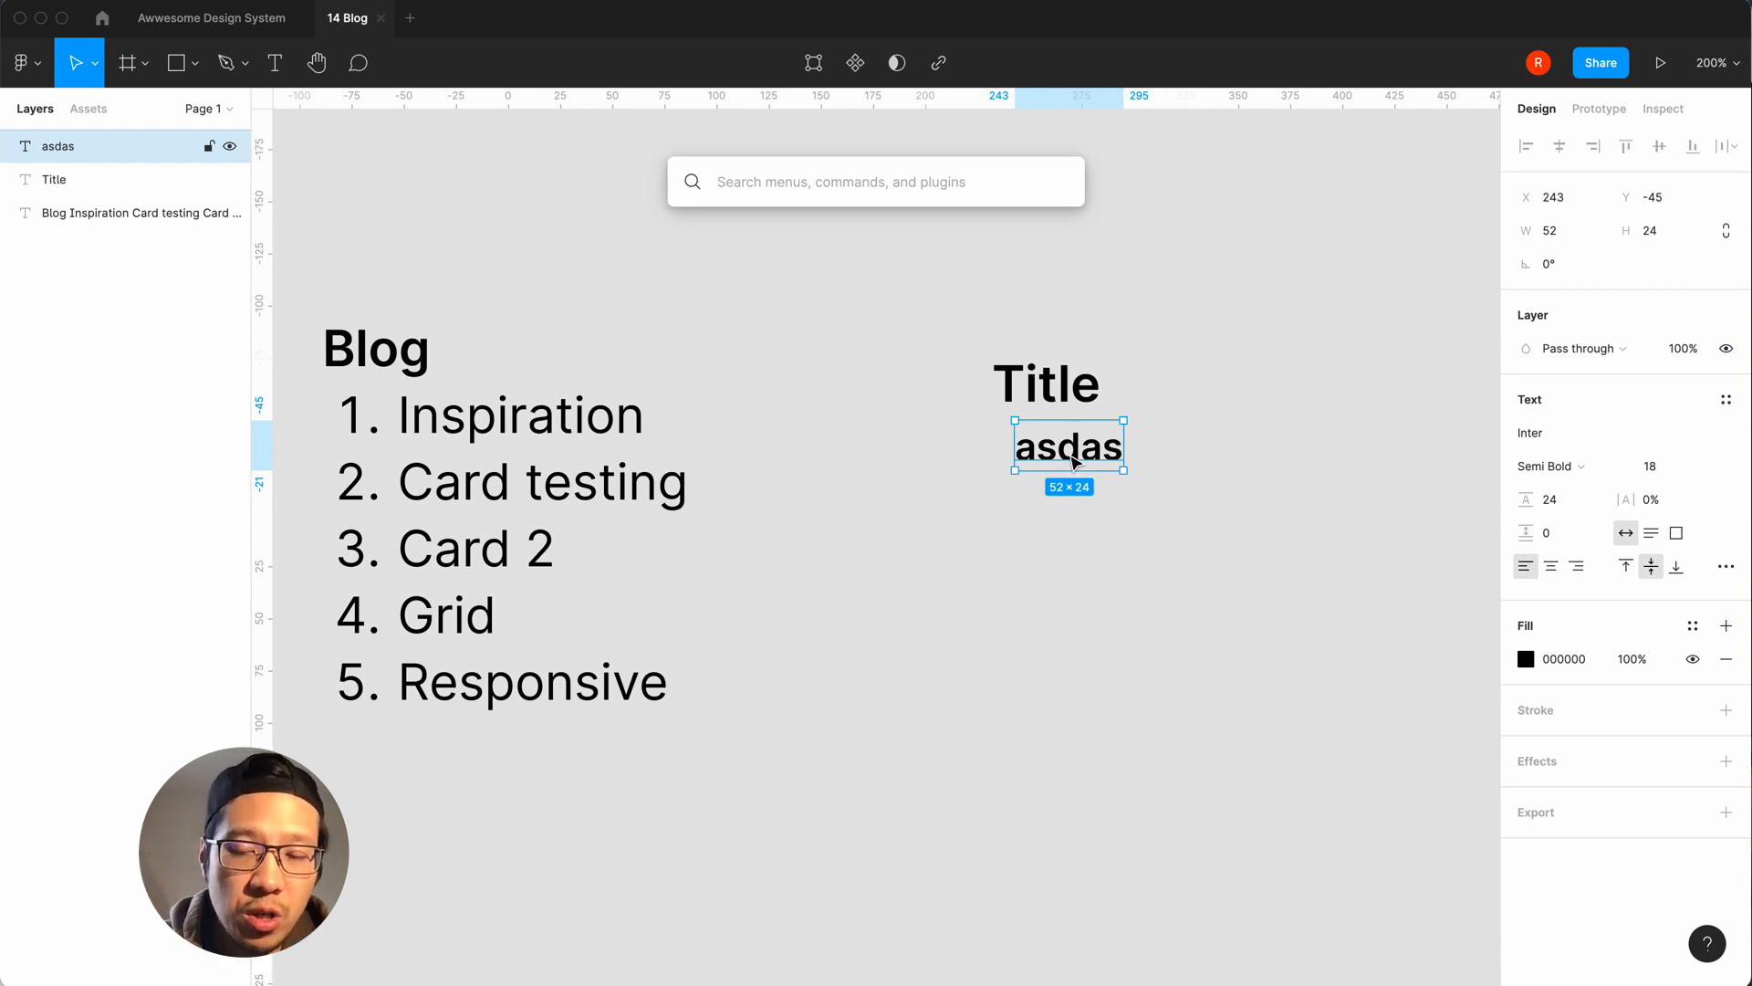
text(lorm)
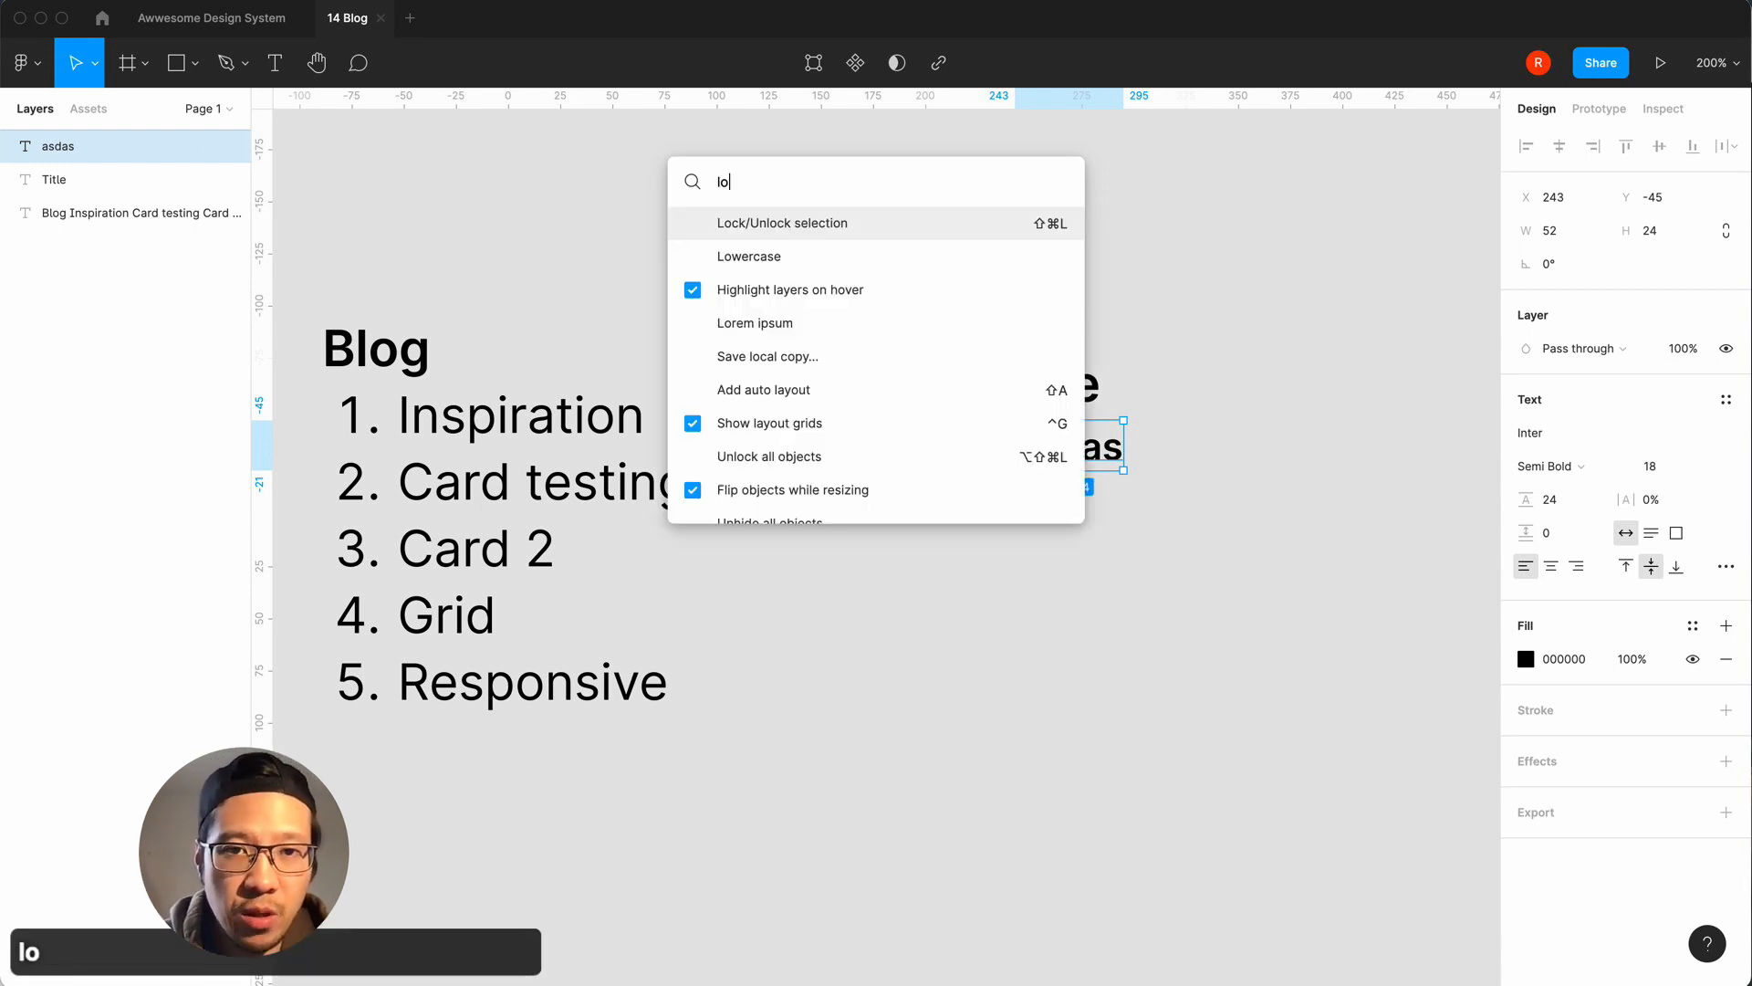
click(800, 231)
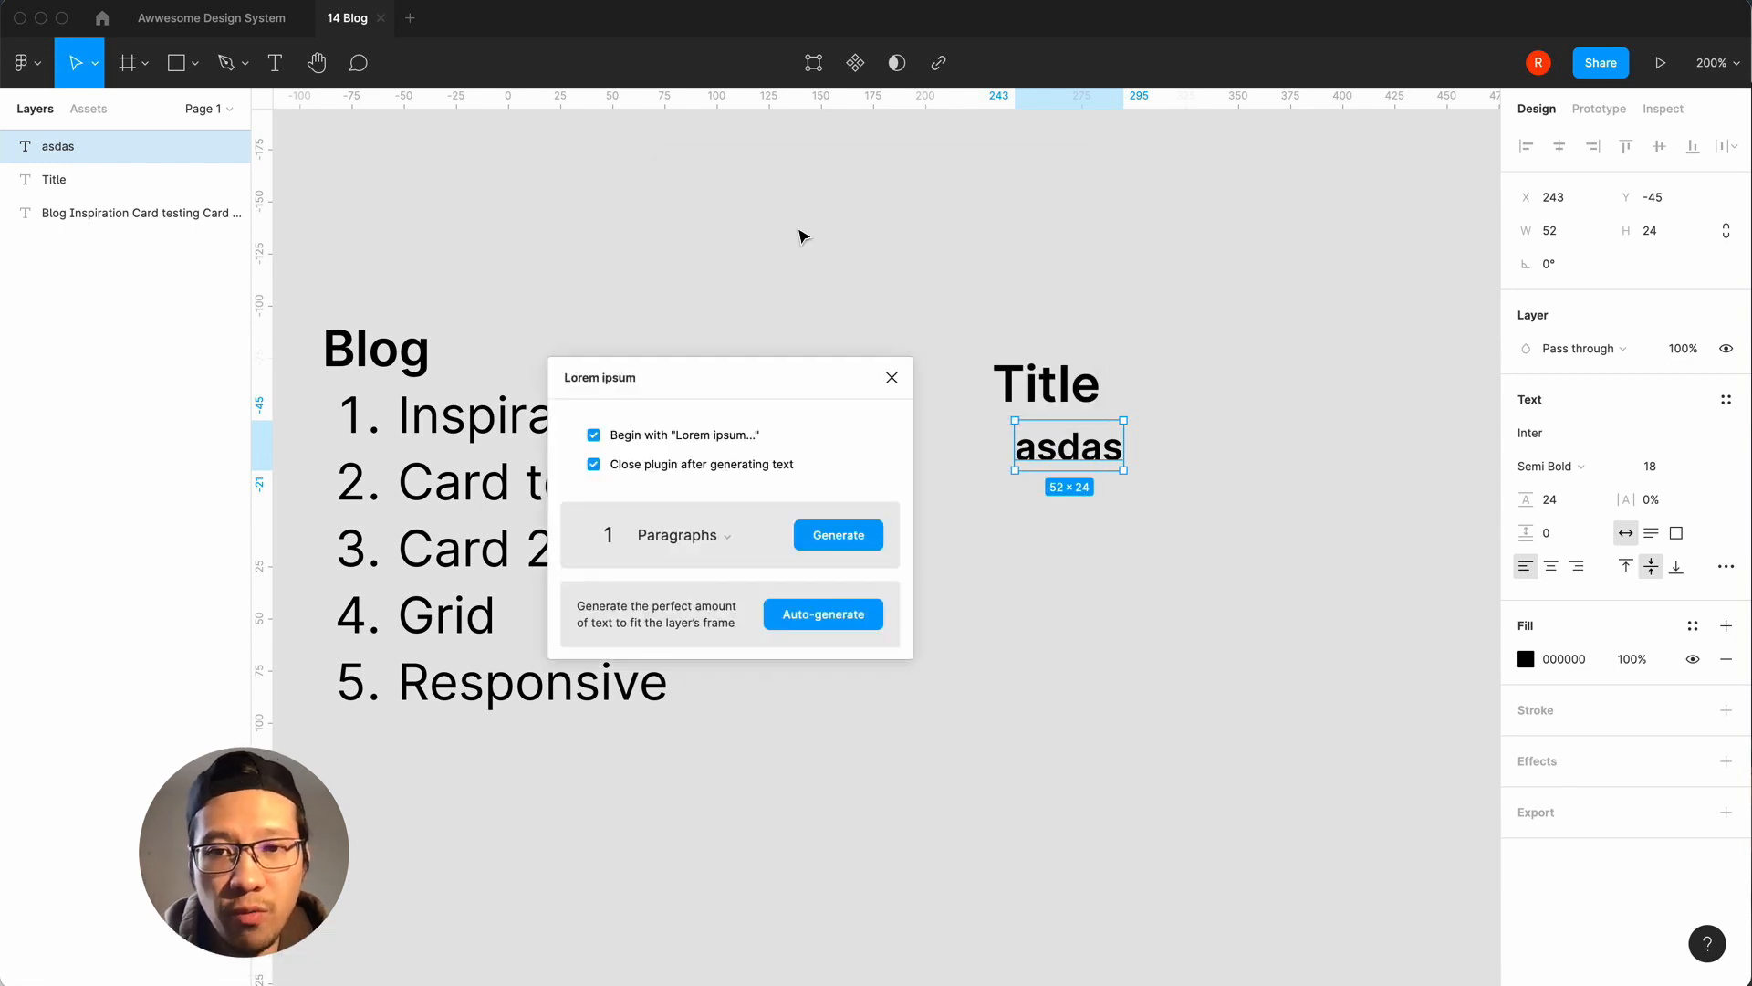
click(868, 541)
click(939, 559)
scroll(942, 564, right, 5)
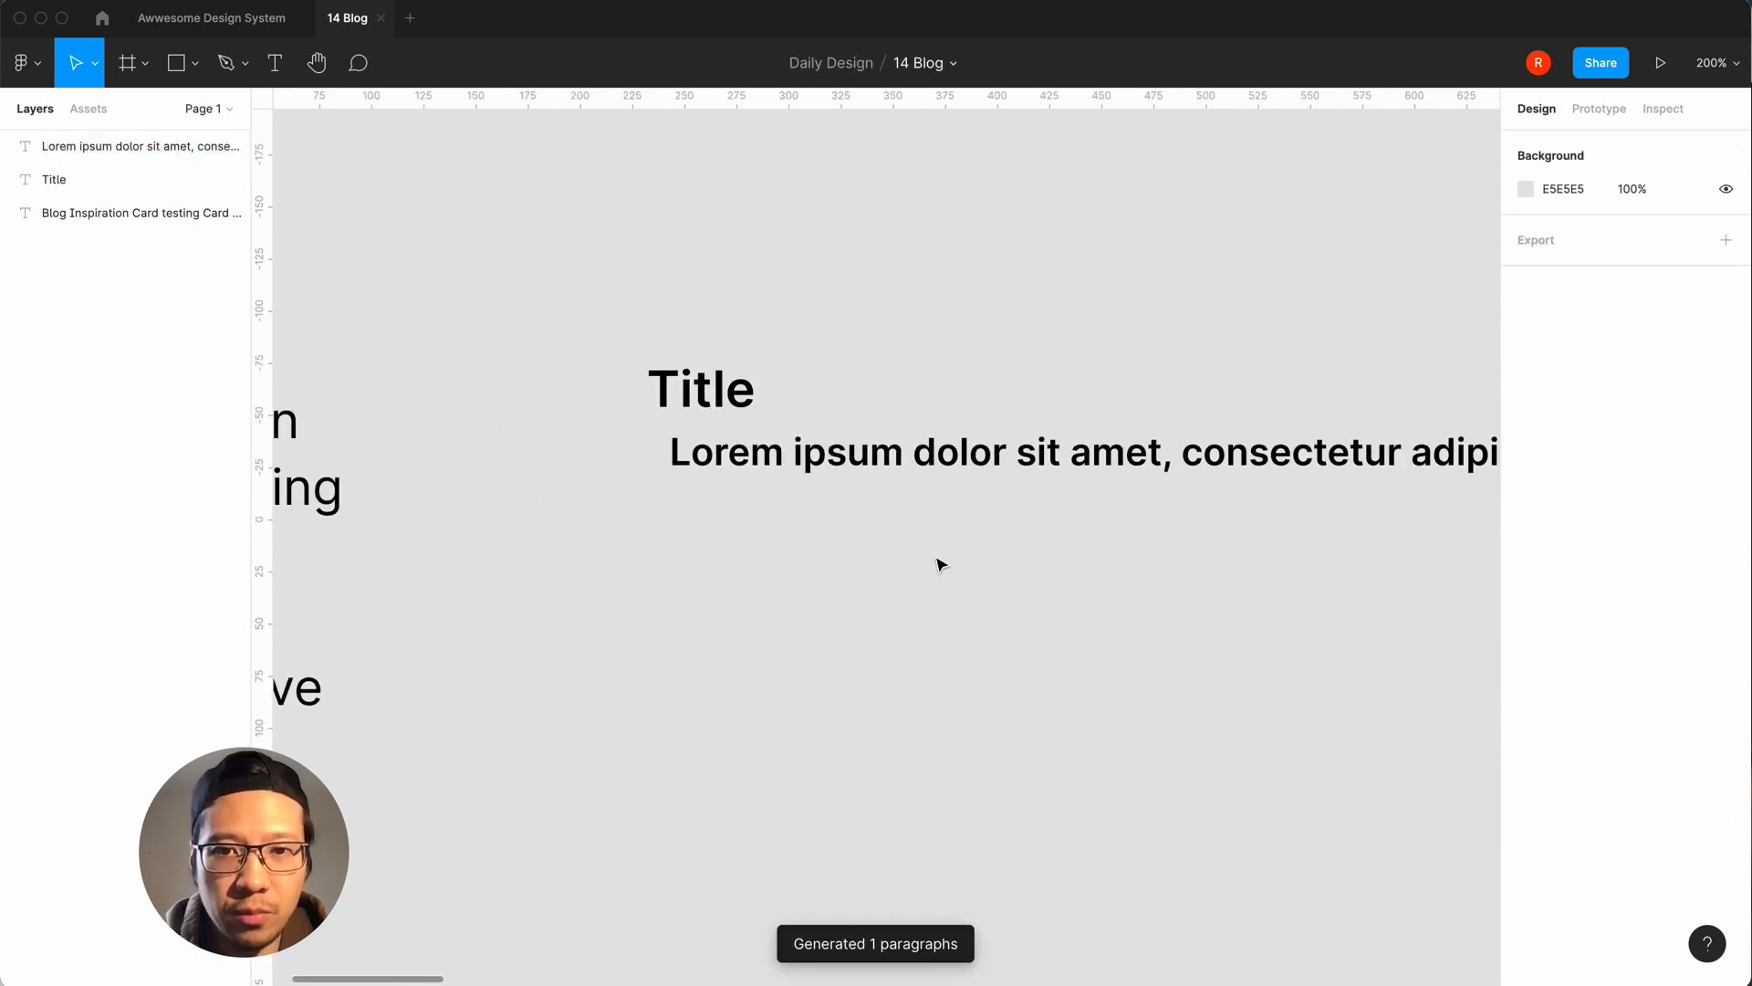
Trim the generated paragraph to its first two sentences, deleting everything after "cursus enim non ligula.".
click(1015, 451)
key(minus)
scroll(1008, 621, right, 3)
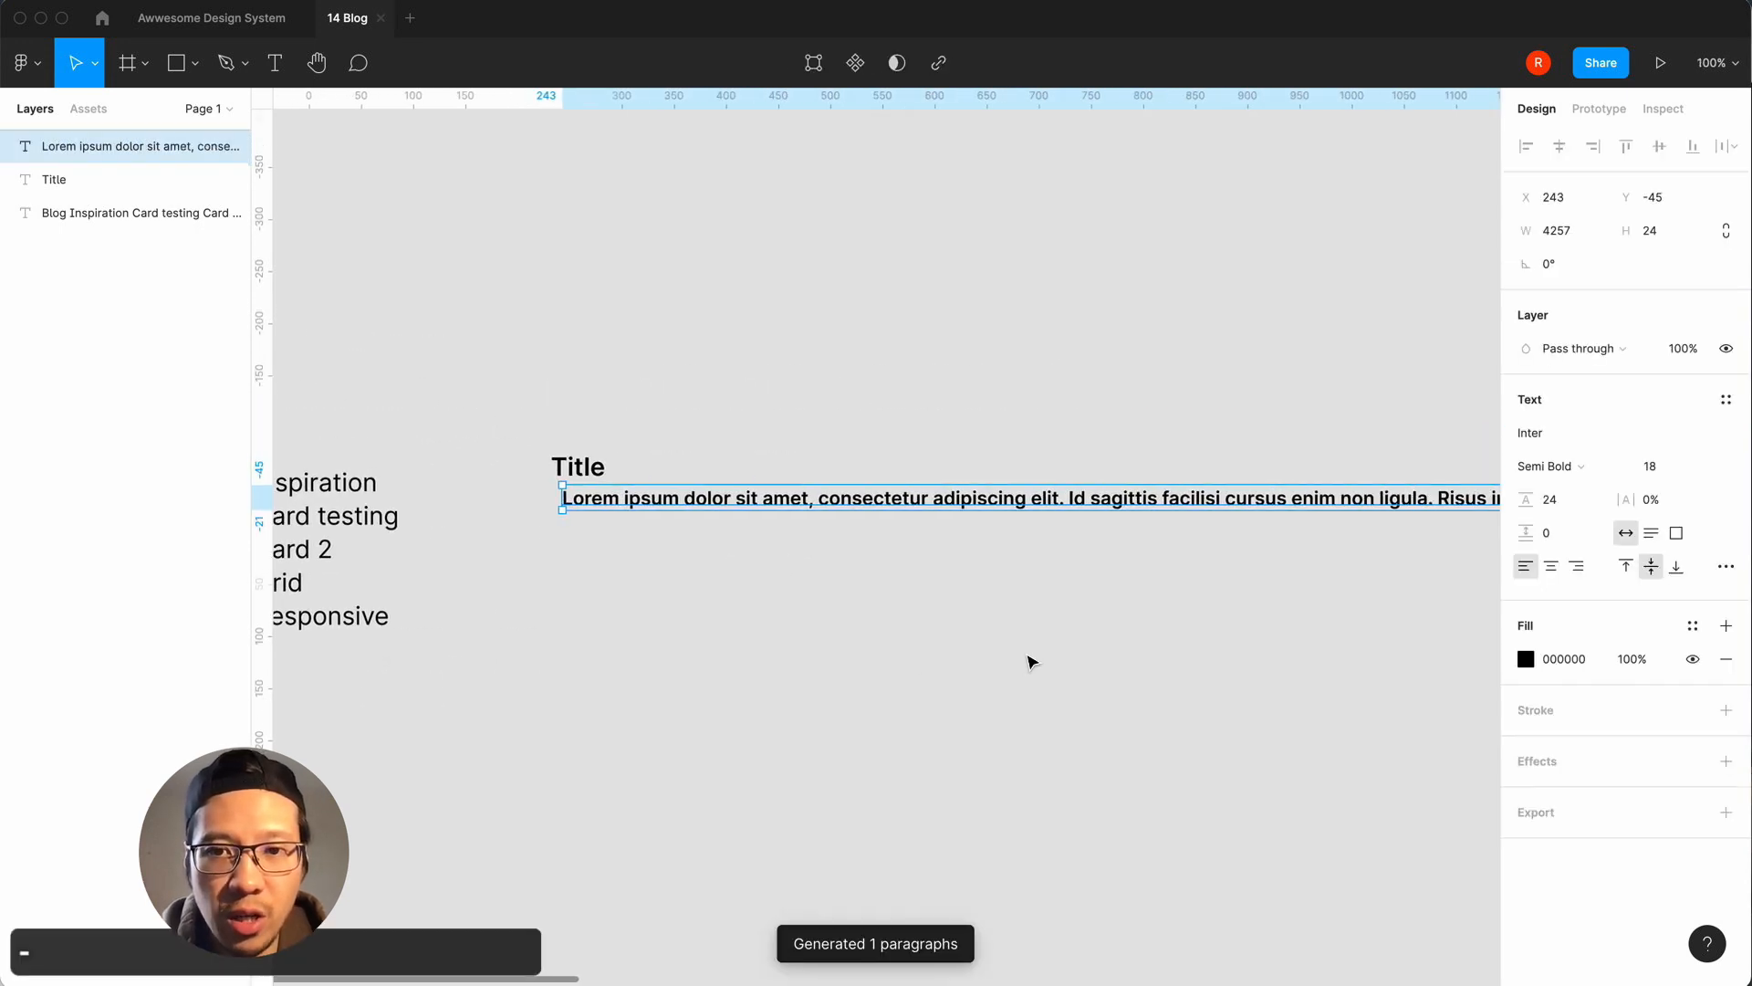
scroll(1032, 660, right, 6)
key(minus)
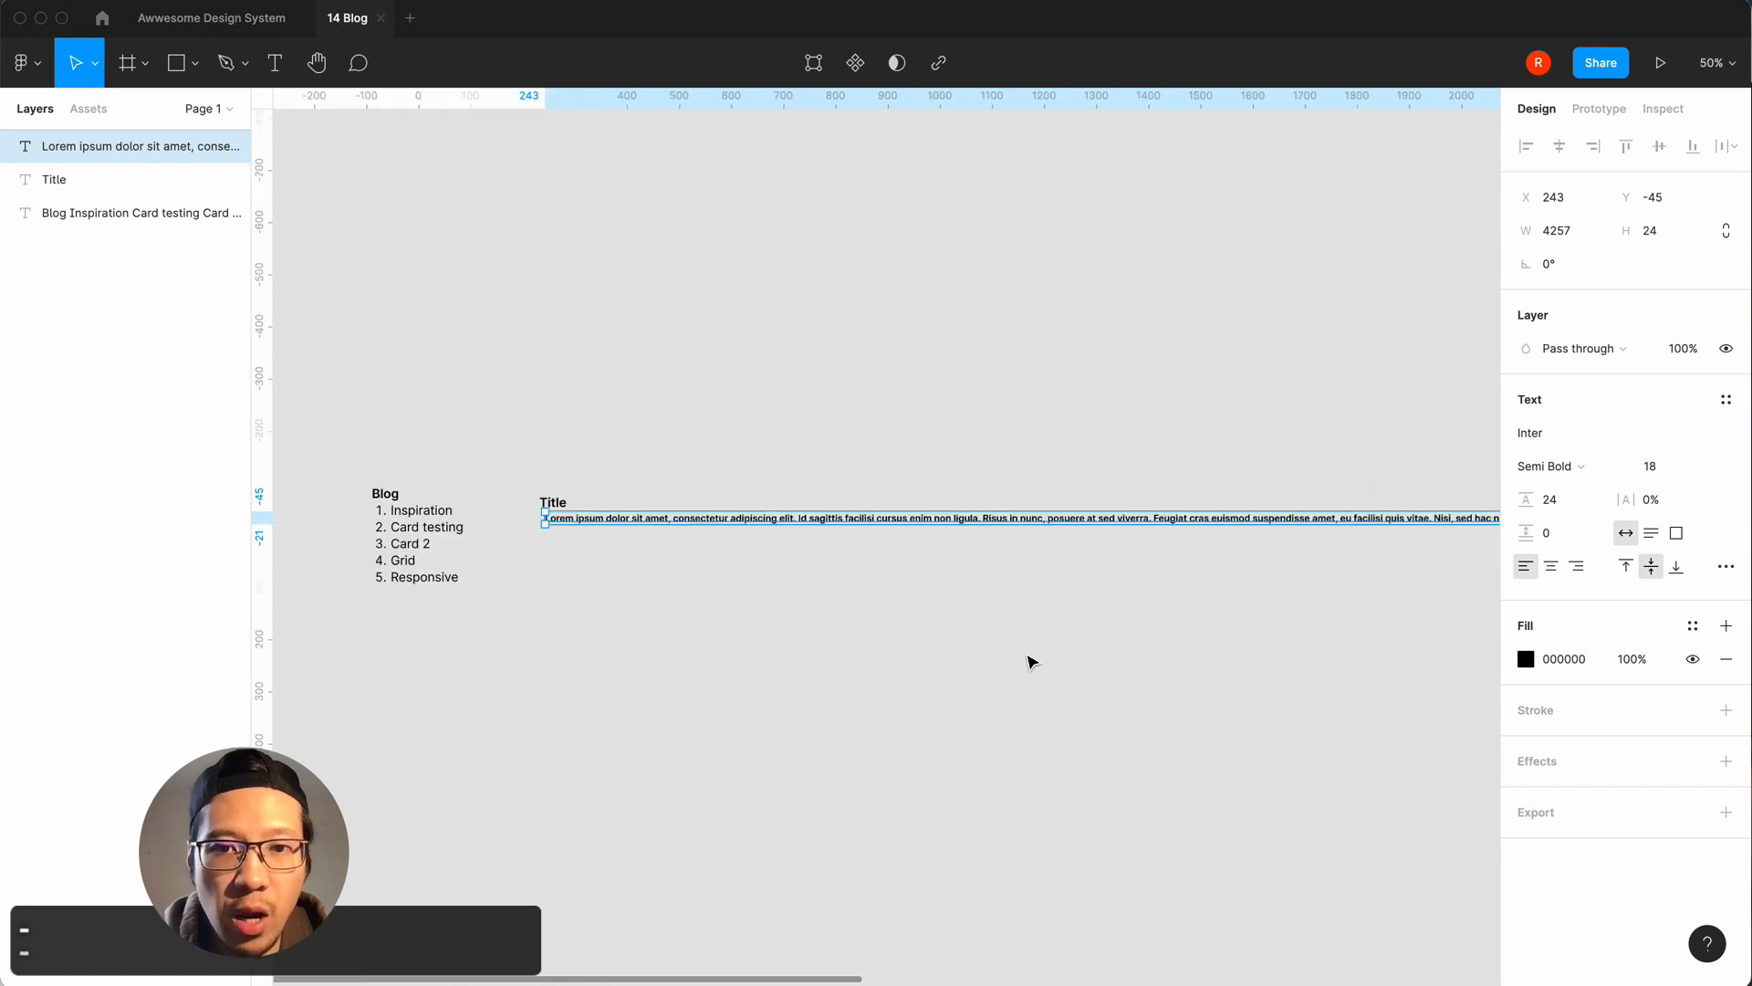
double_click(988, 520)
drag(983, 520, 1747, 546)
key(BackSpace)
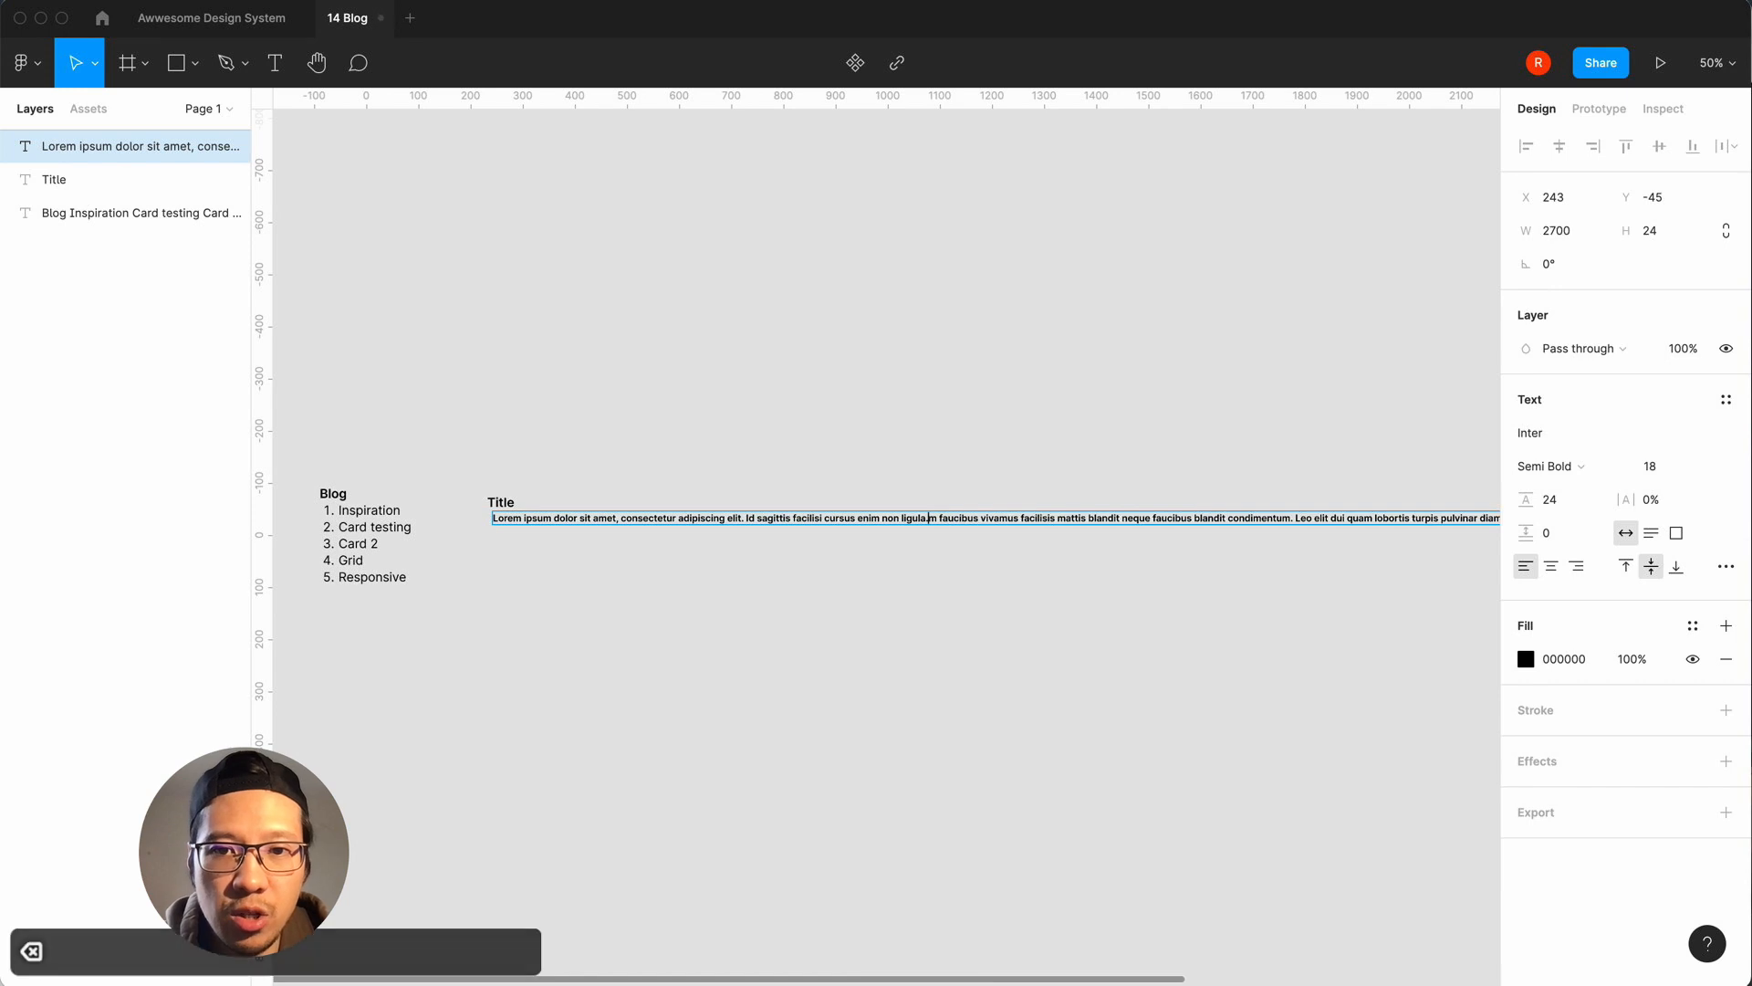
drag(966, 519, 1424, 519)
key(BackSpace)
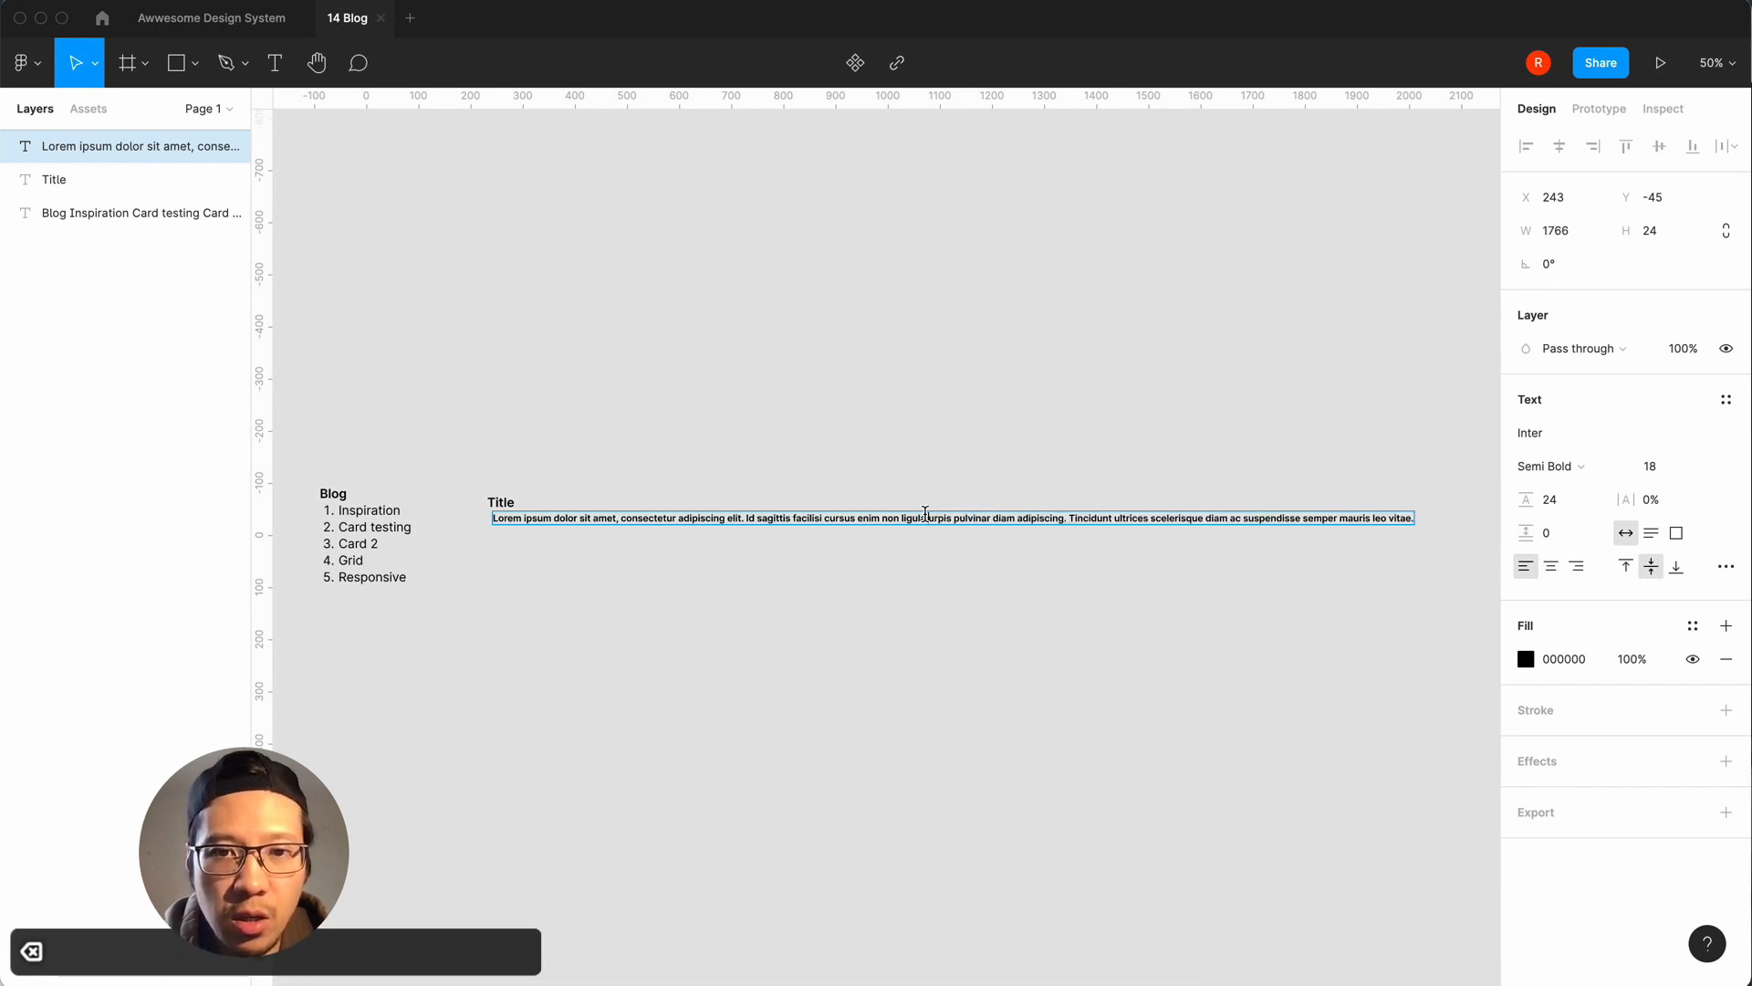
drag(928, 519, 1452, 544)
key(BackSpace)
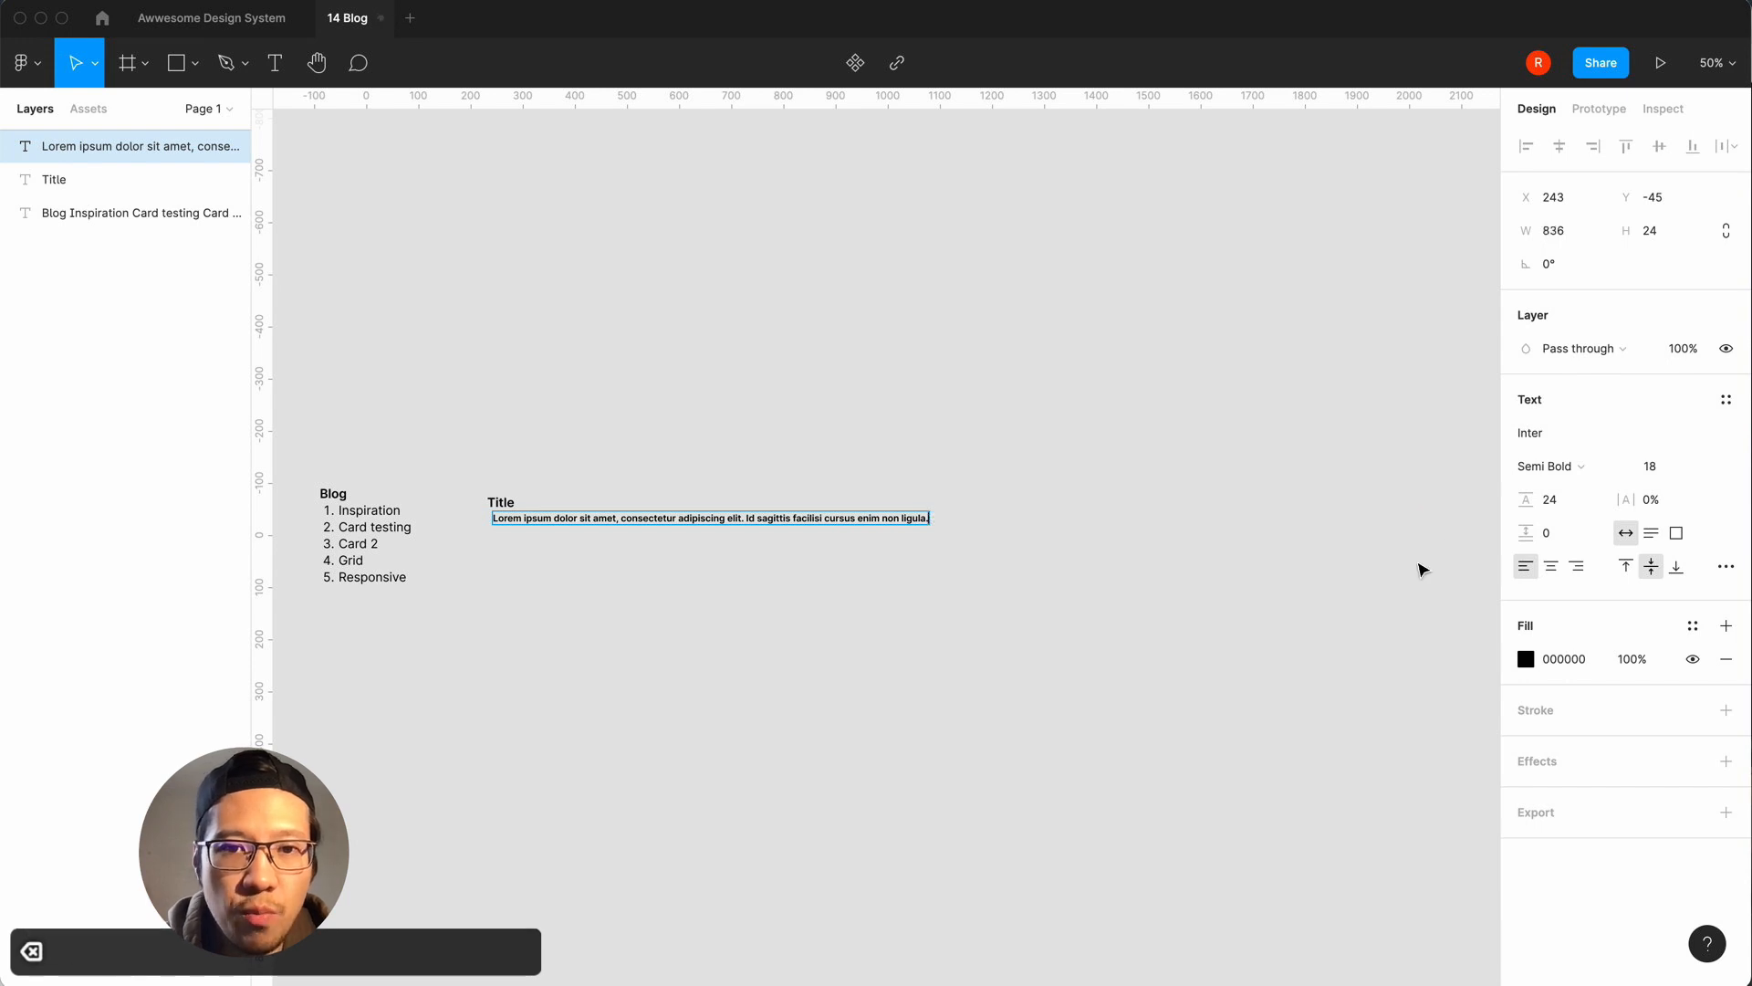
key(Escape)
Move the Lorem ipsum text to X 232, Y -39, left-aligned just below the Title.
key(equal)
scroll(897, 650, left, 5)
click(893, 648)
click(863, 496)
drag(863, 496, 852, 503)
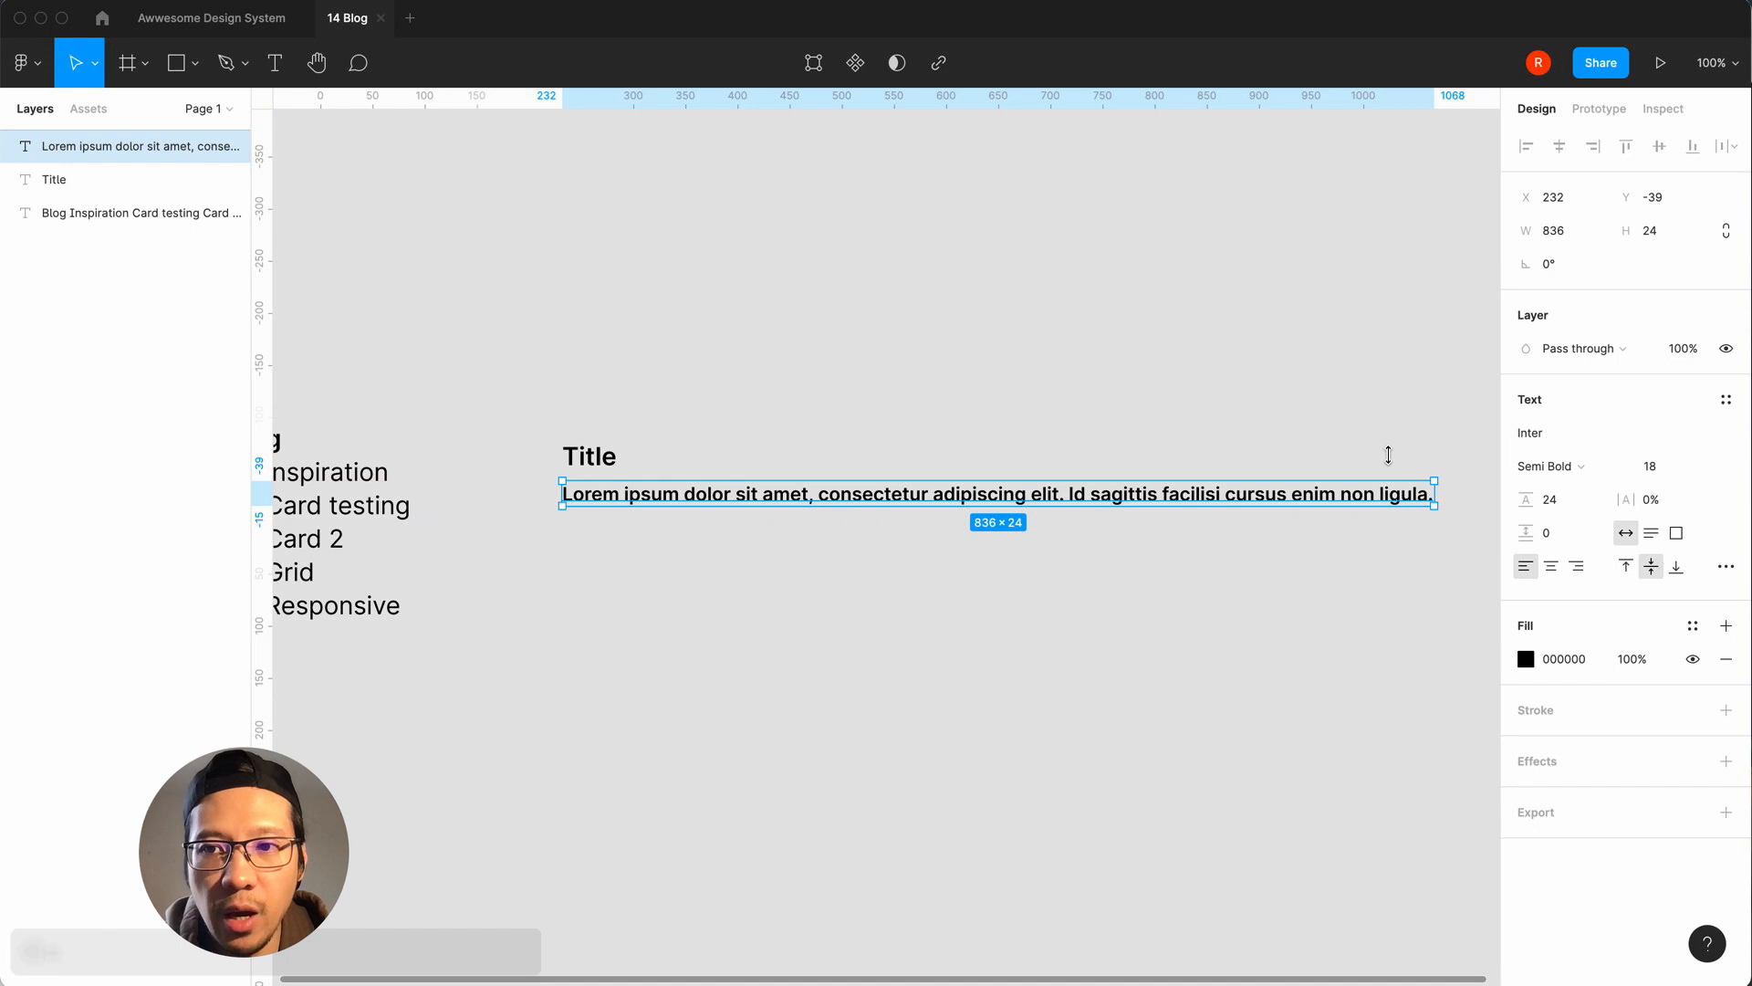
Set the Lorem ipsum text's font weight to Regular.
click(1563, 477)
click(1596, 408)
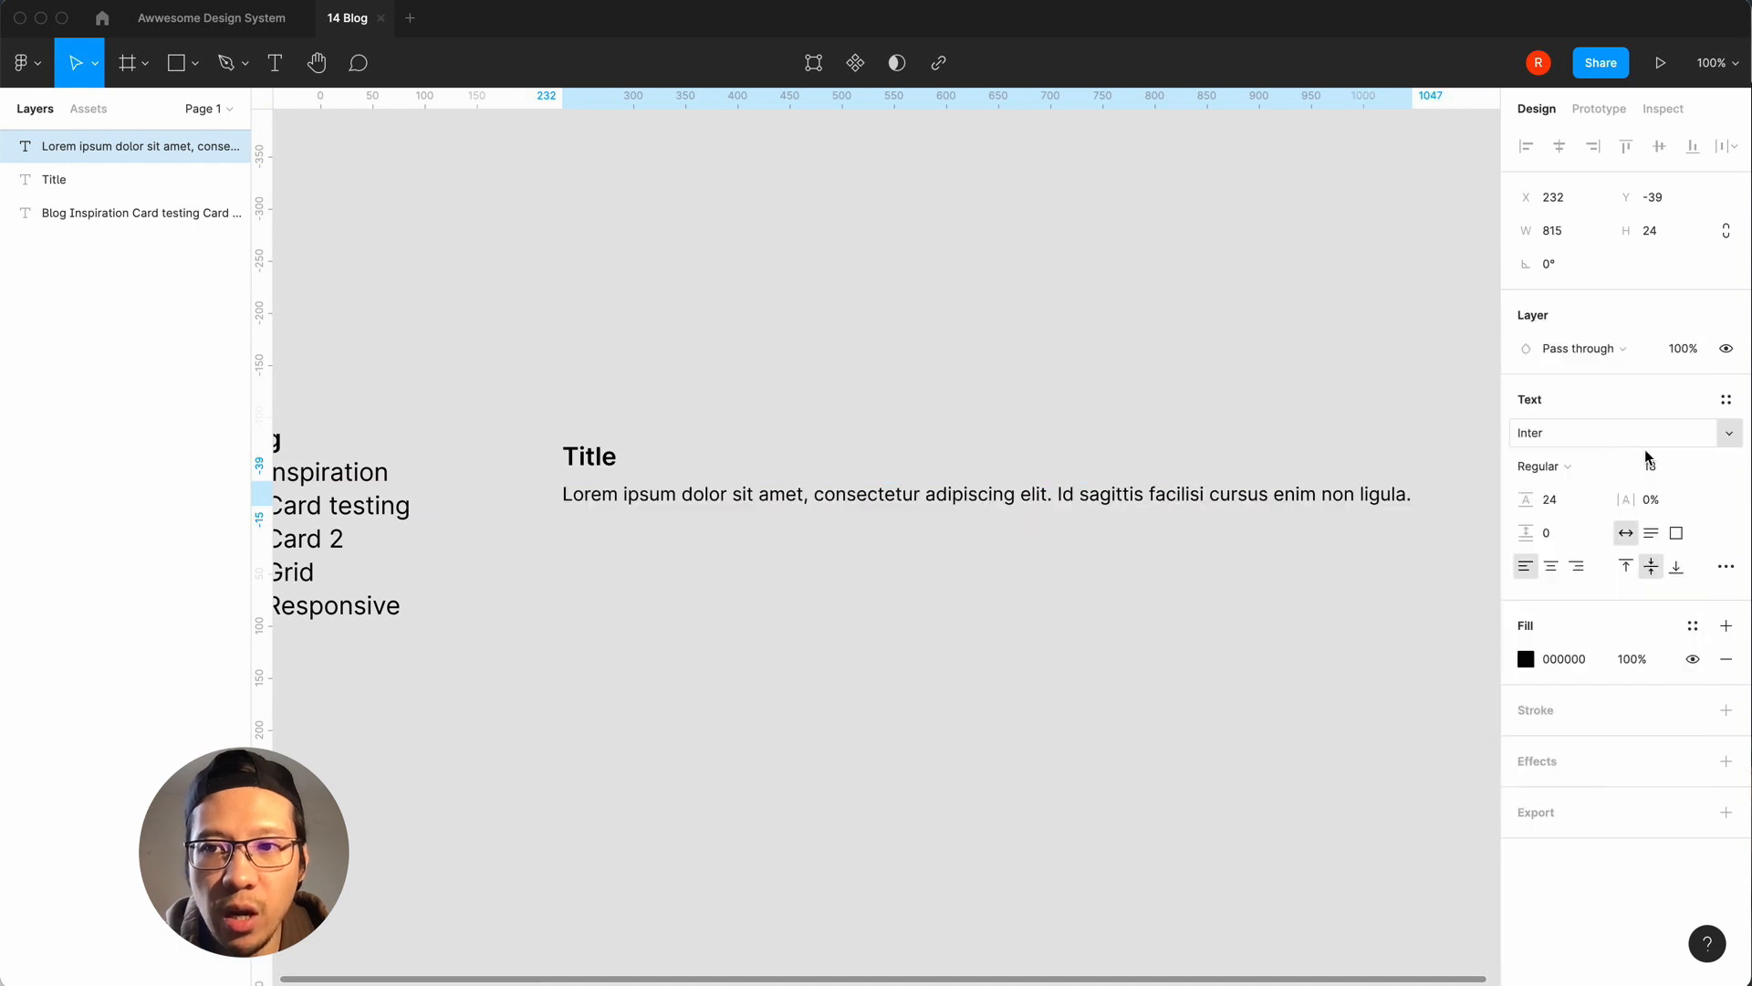
click(1166, 575)
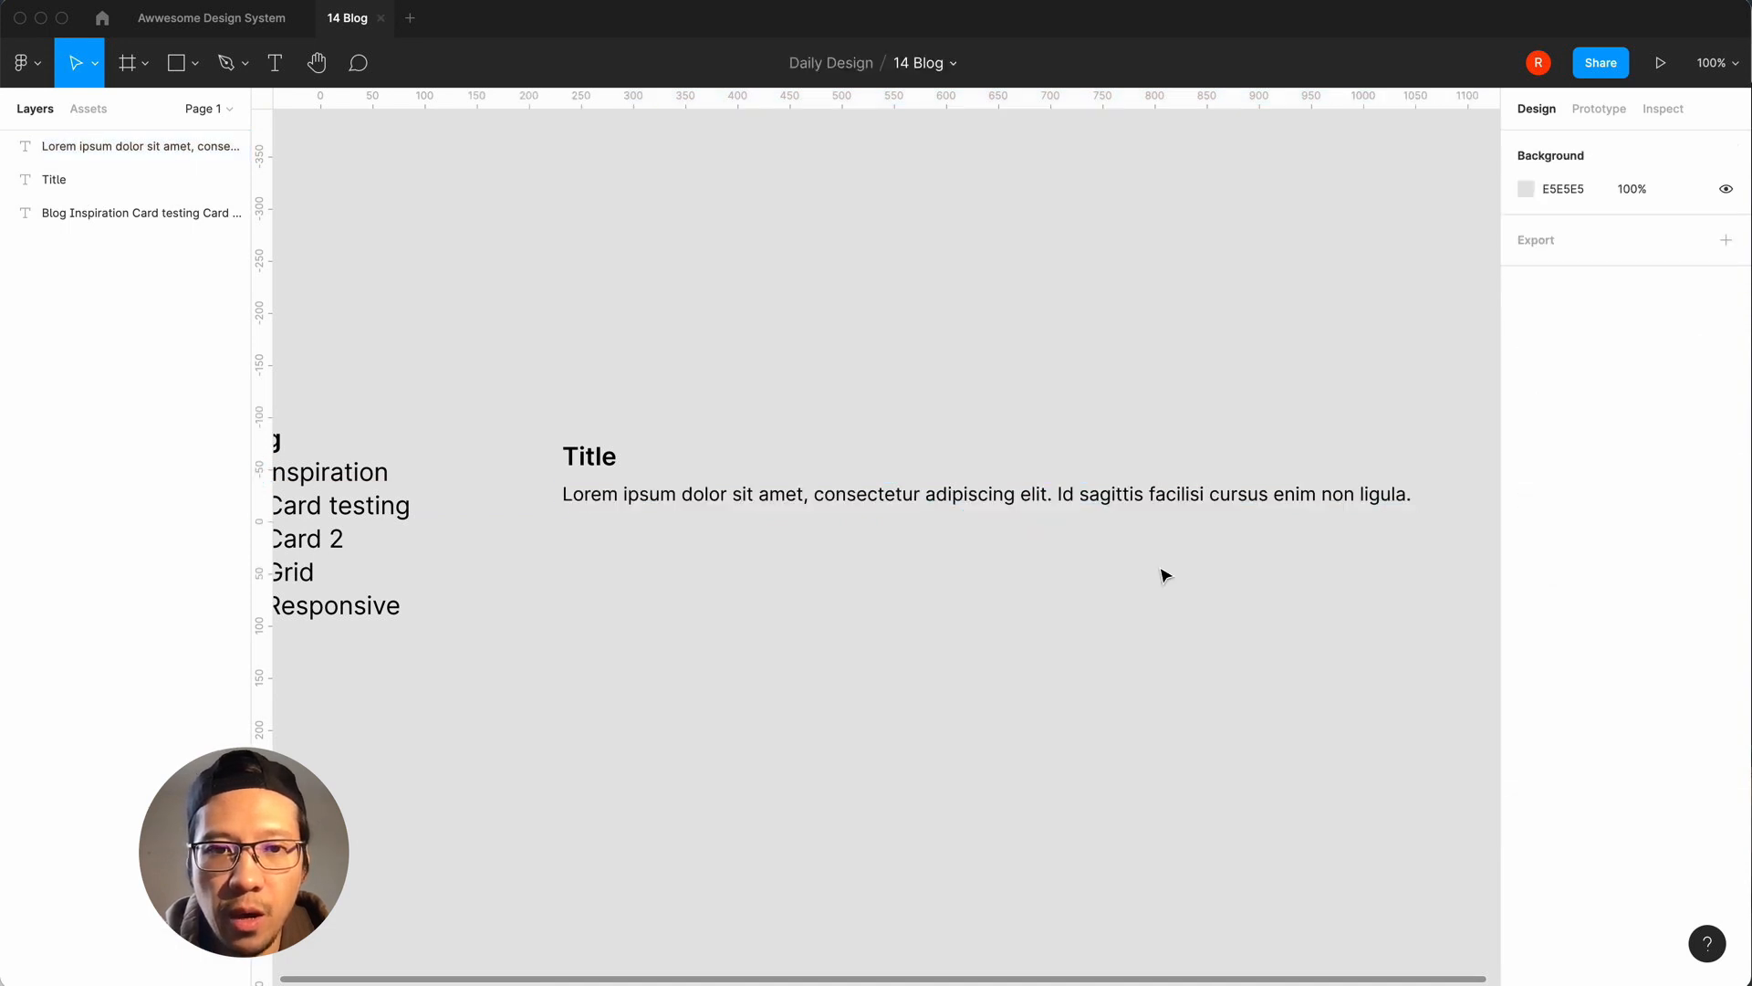
Switch to Chrome to examine the article cards on the Lovers Magazine homepage, and return to Figma.
click(434, 937)
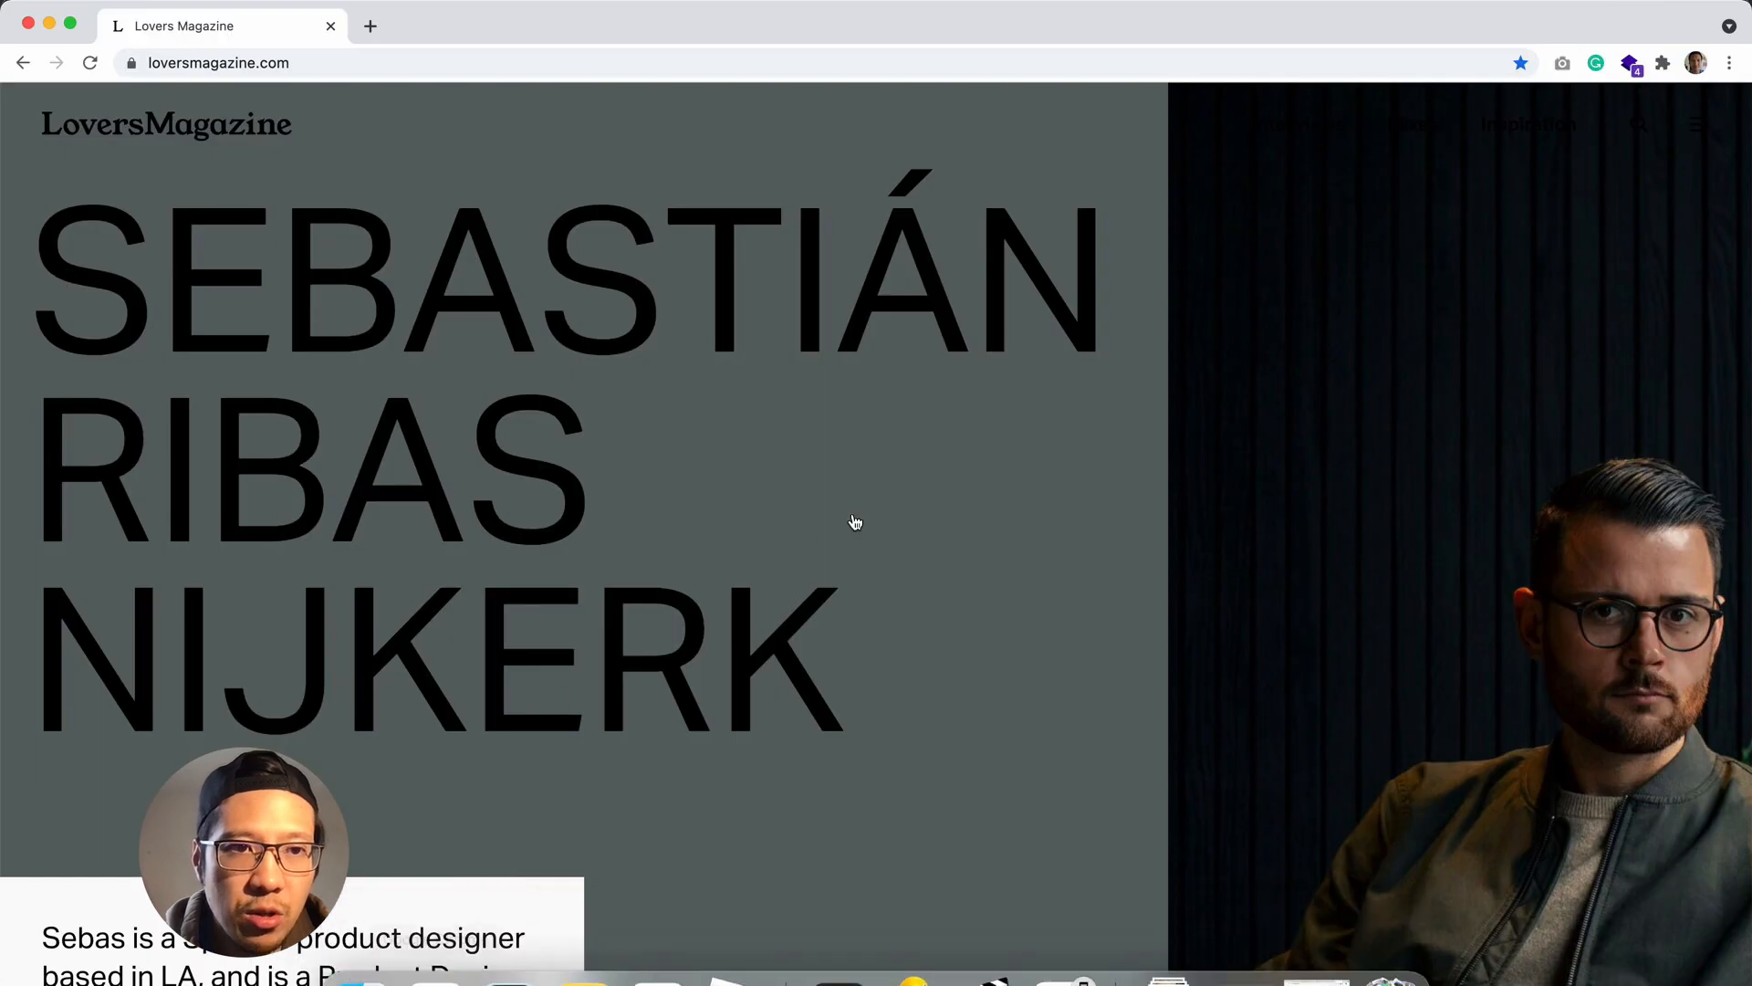
scroll(852, 520, down, 6)
scroll(852, 520, down, 8)
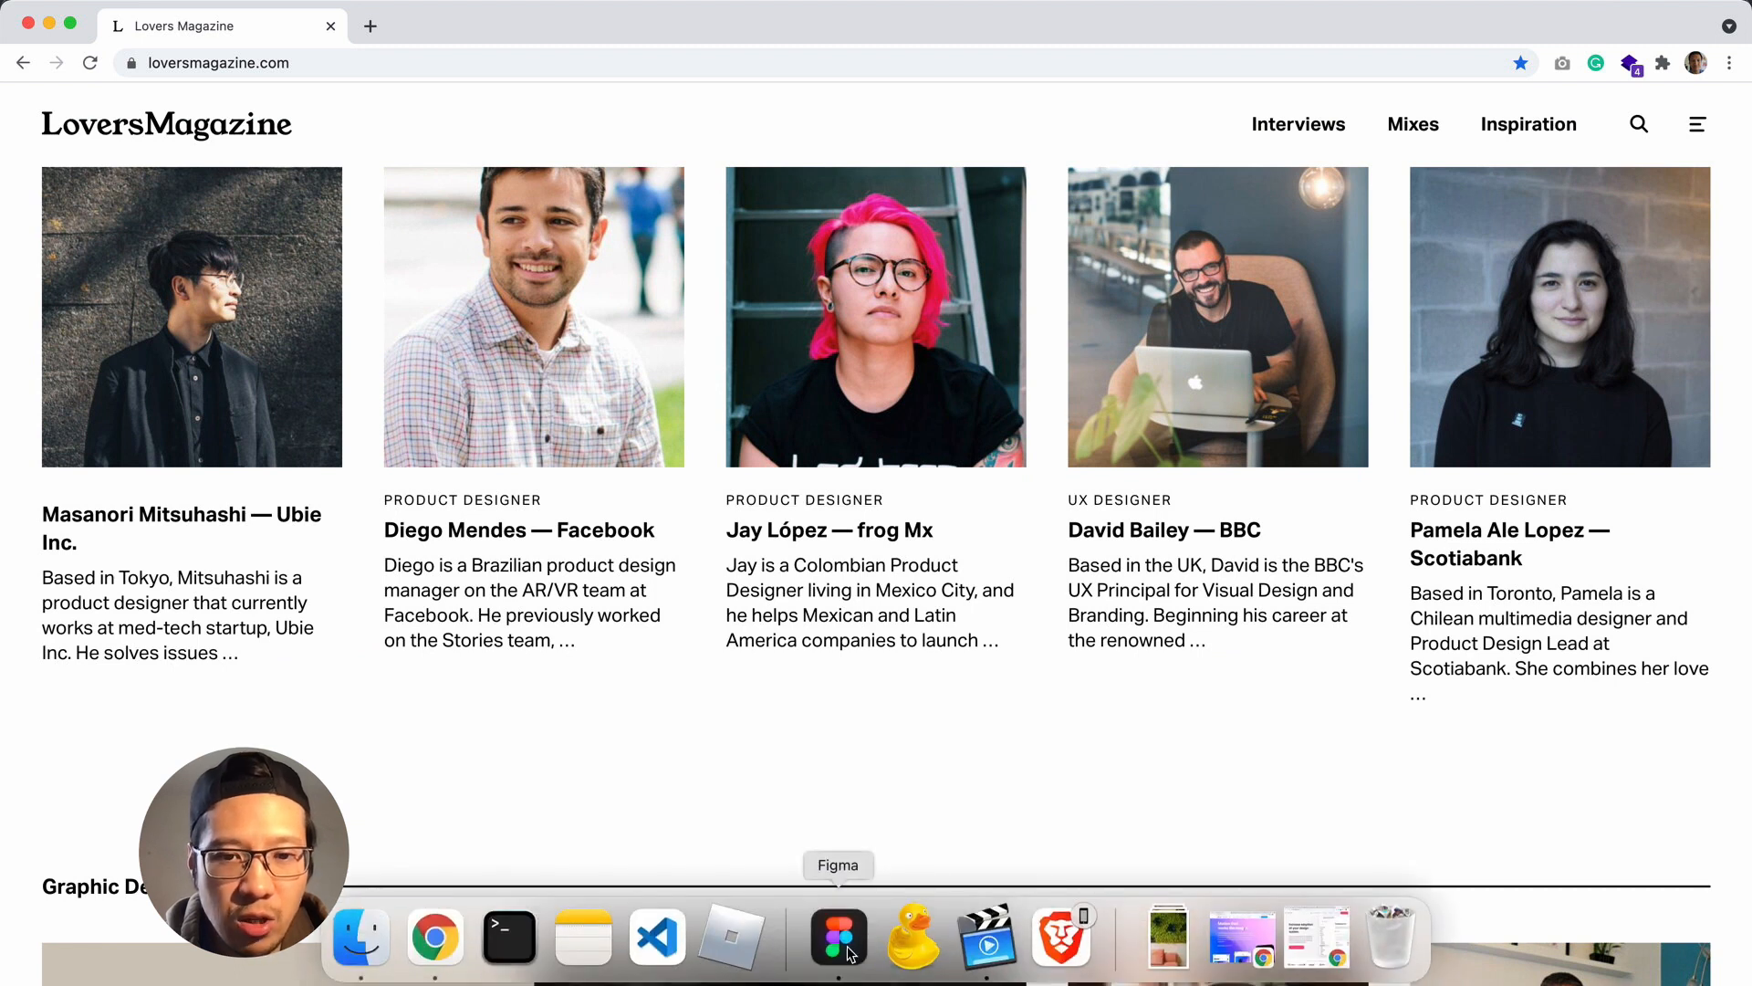
click(839, 940)
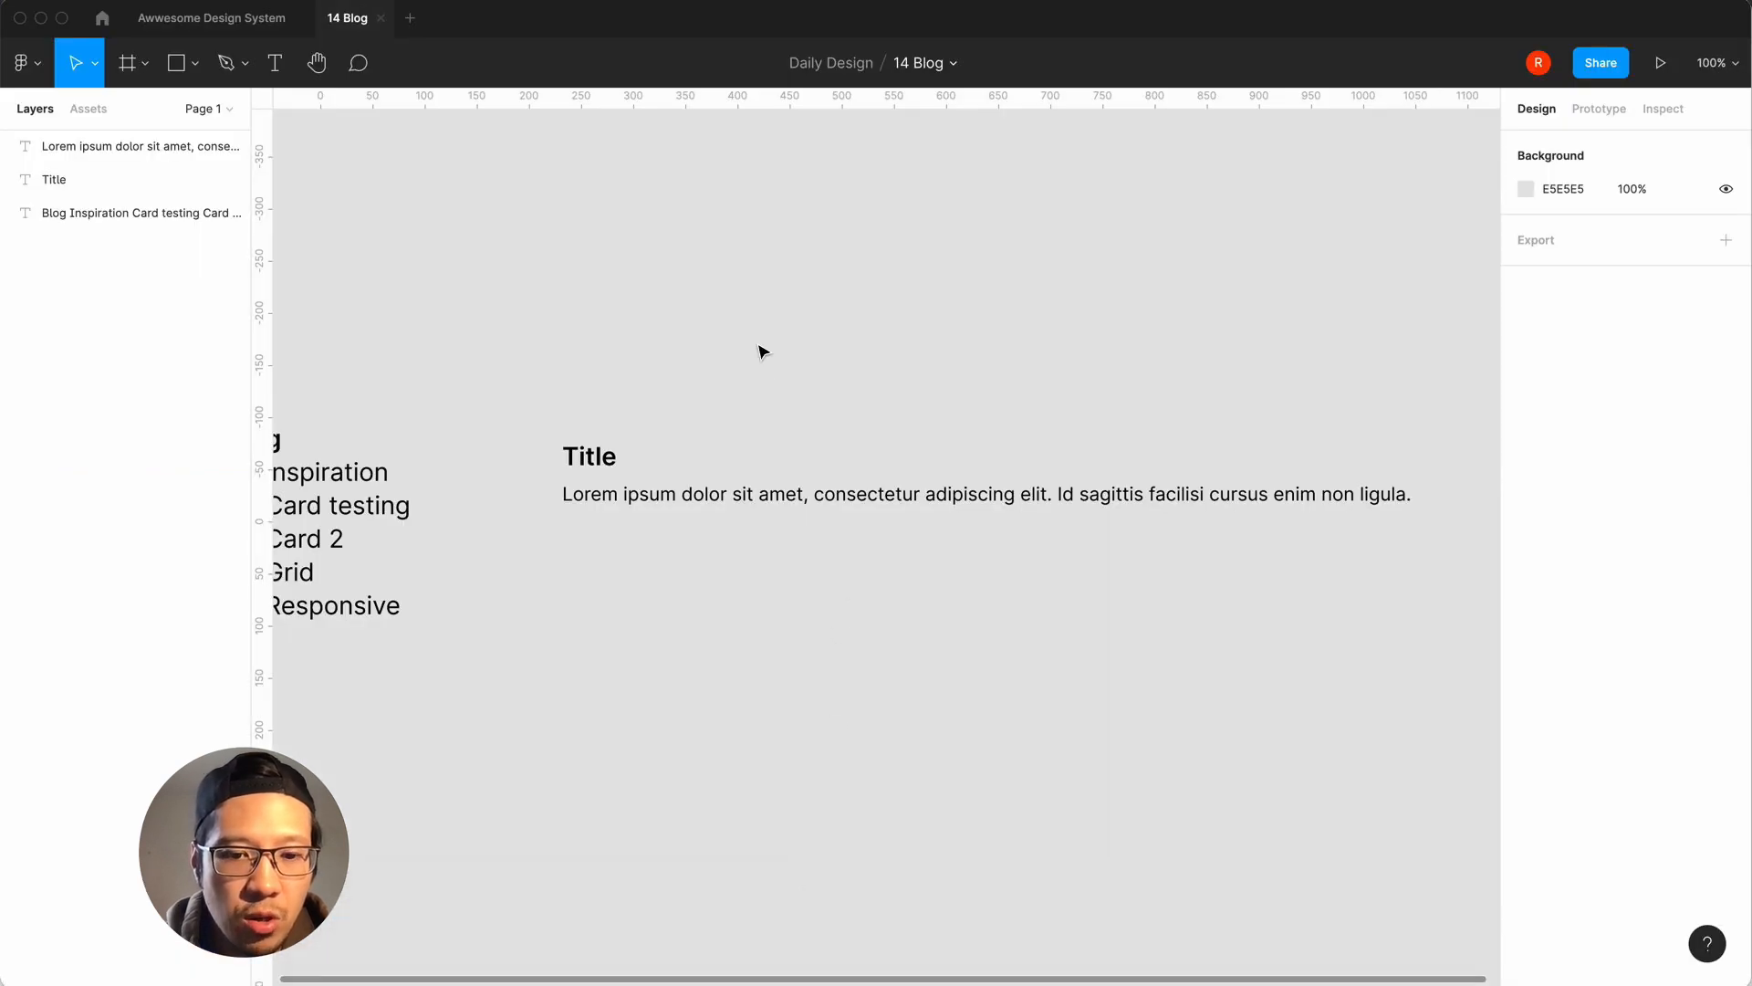
Add a text layer reading "Category" above the Title.
key(t)
click(576, 382)
text(C)
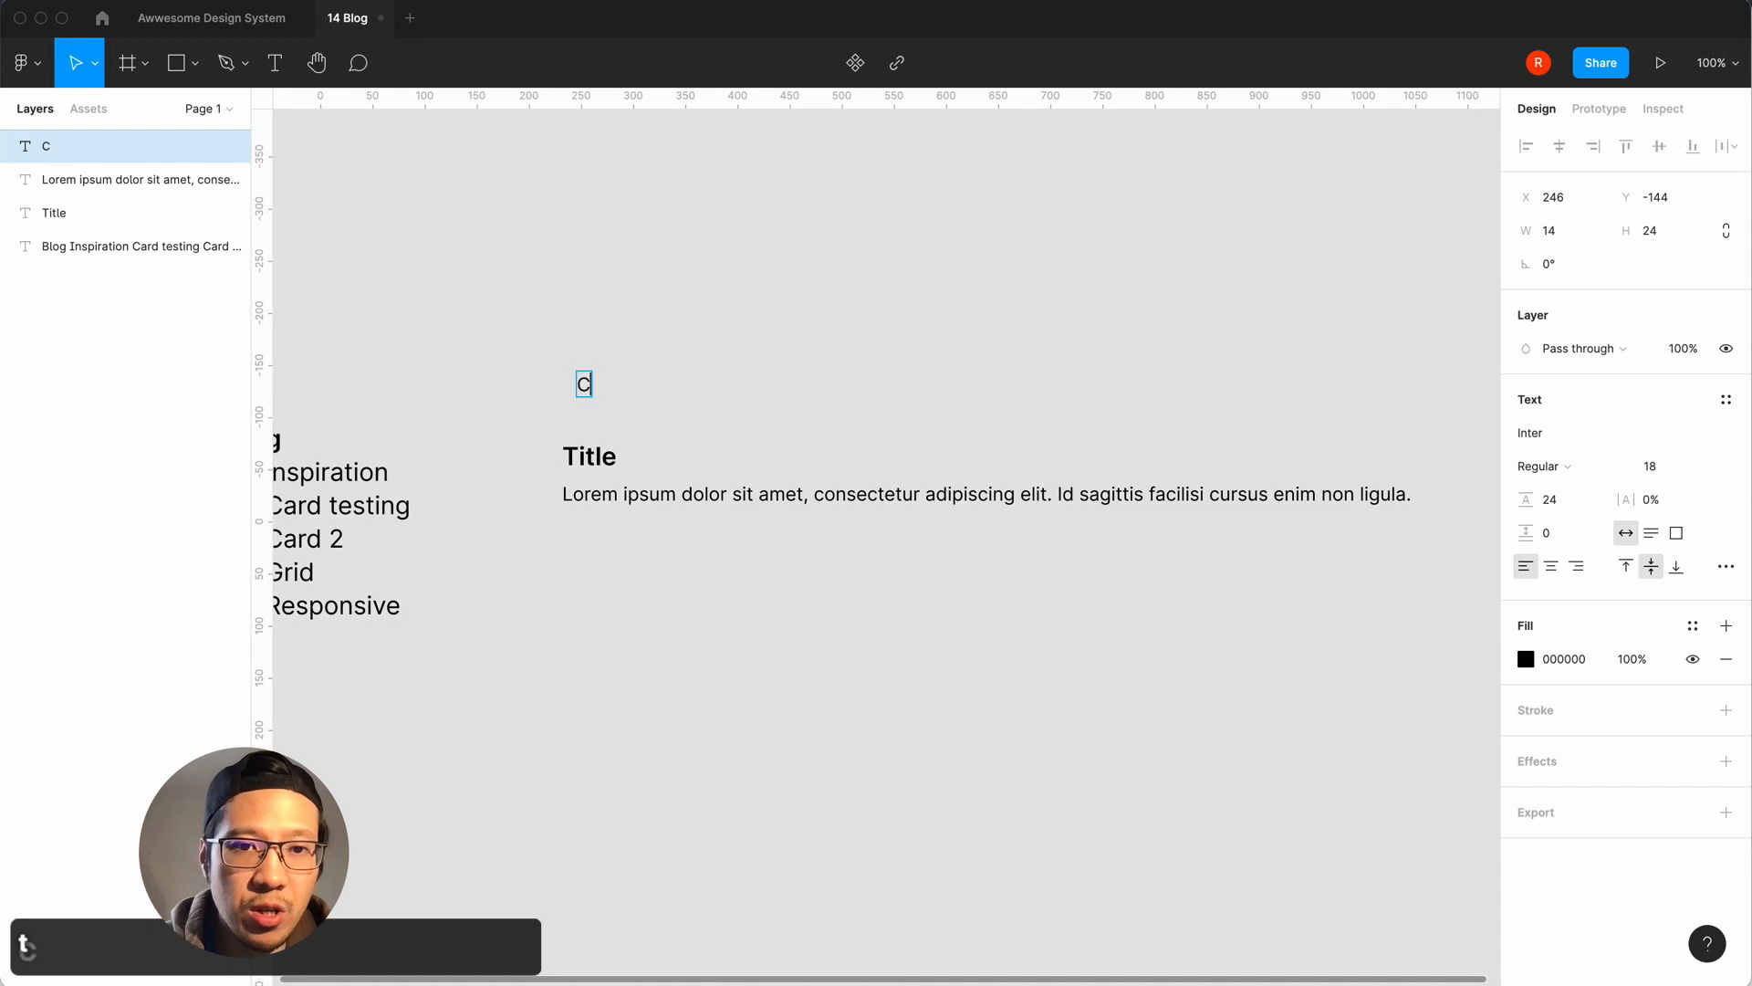
text(ategory)
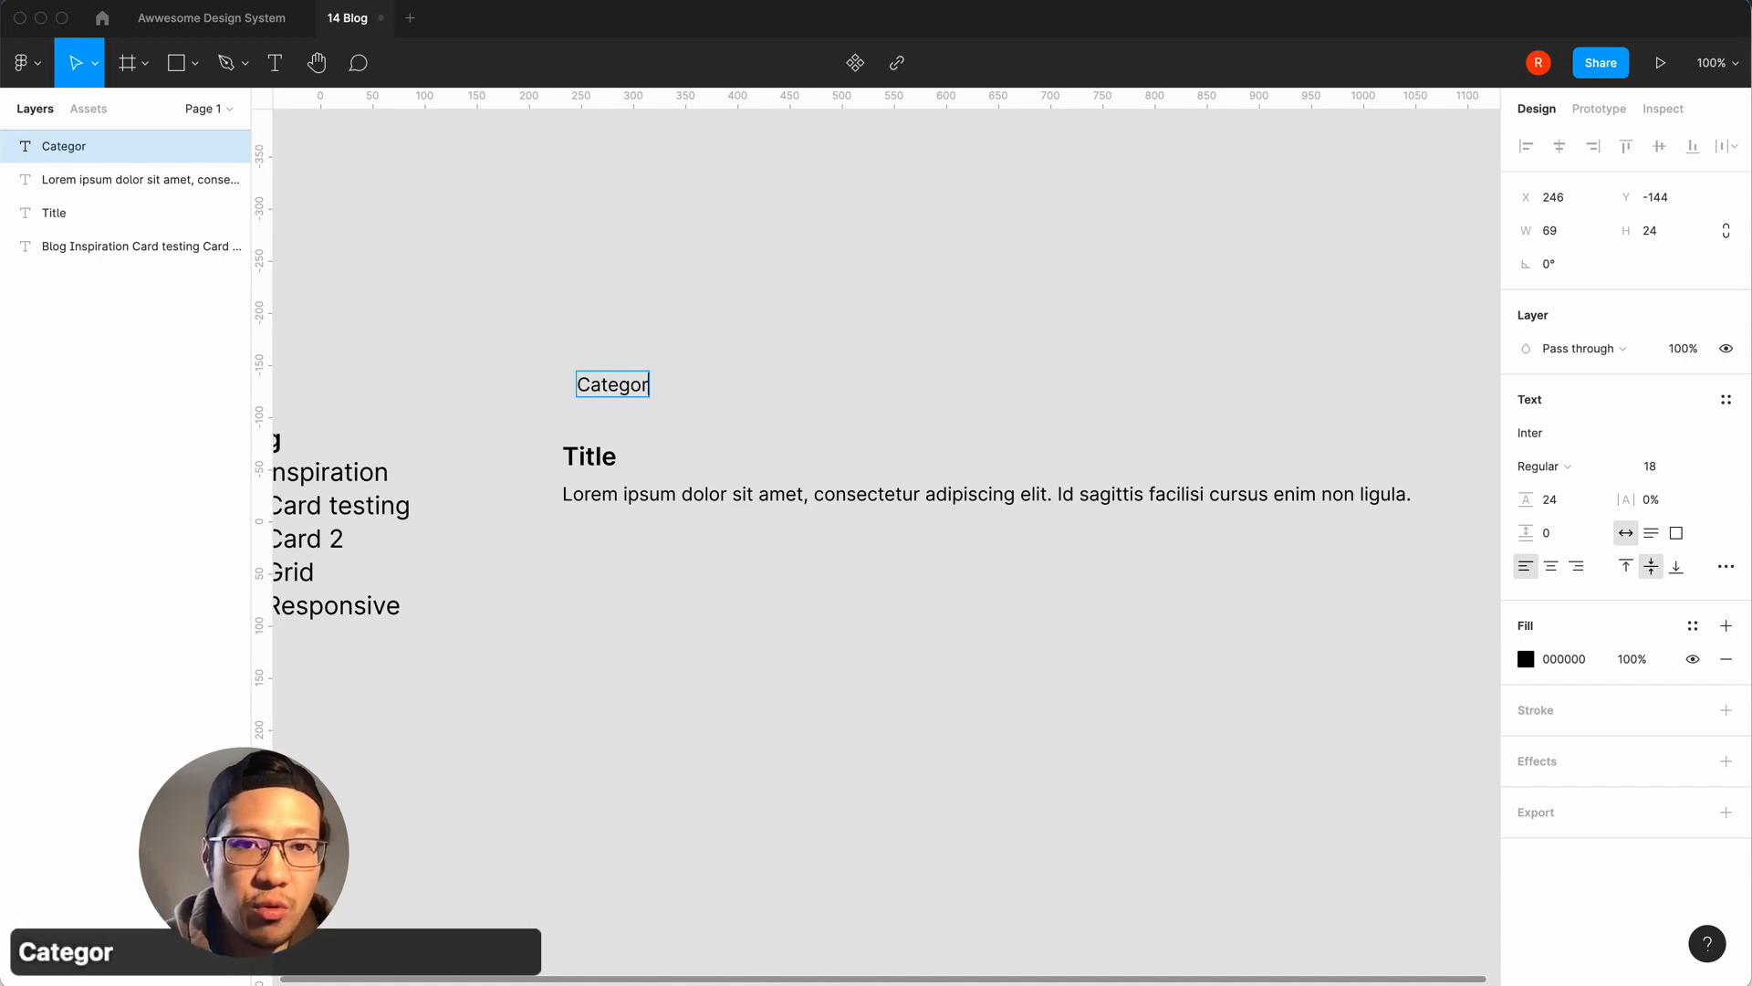
key(Escape)
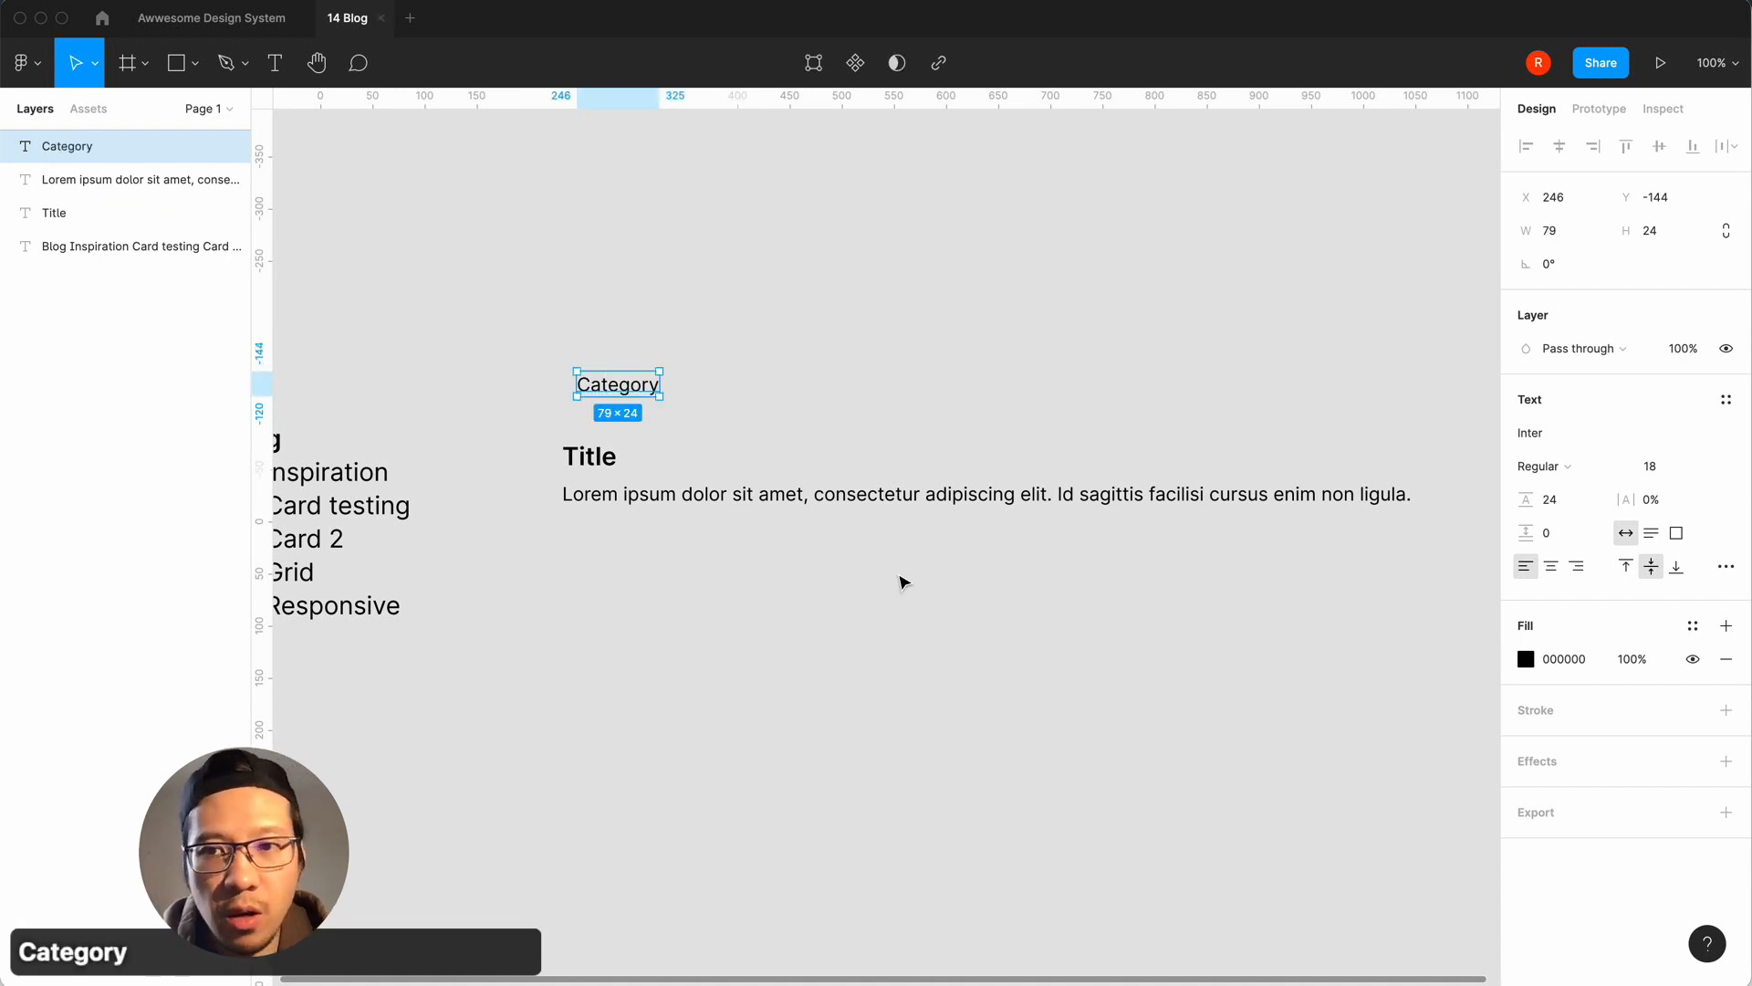
Set the letter case of the Category text to uppercase in its type details.
click(1726, 566)
click(1401, 815)
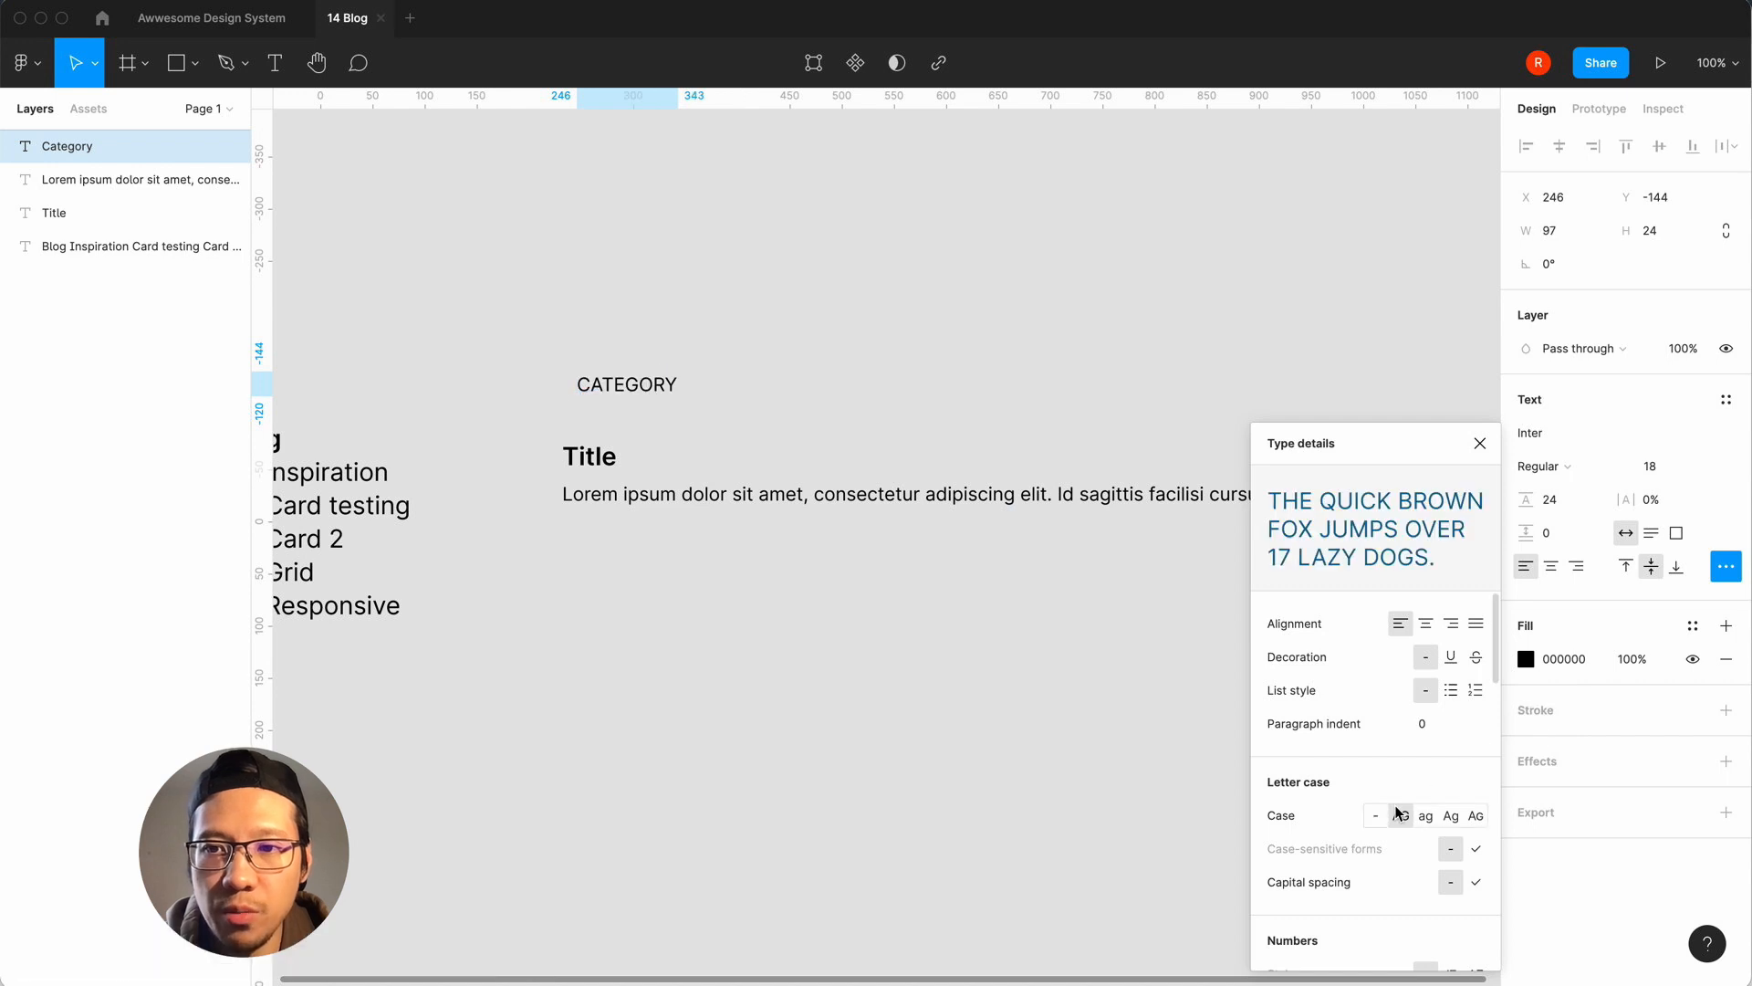
click(1480, 444)
Set the Category text's font size to 14 and its line height to 18.
click(1666, 468)
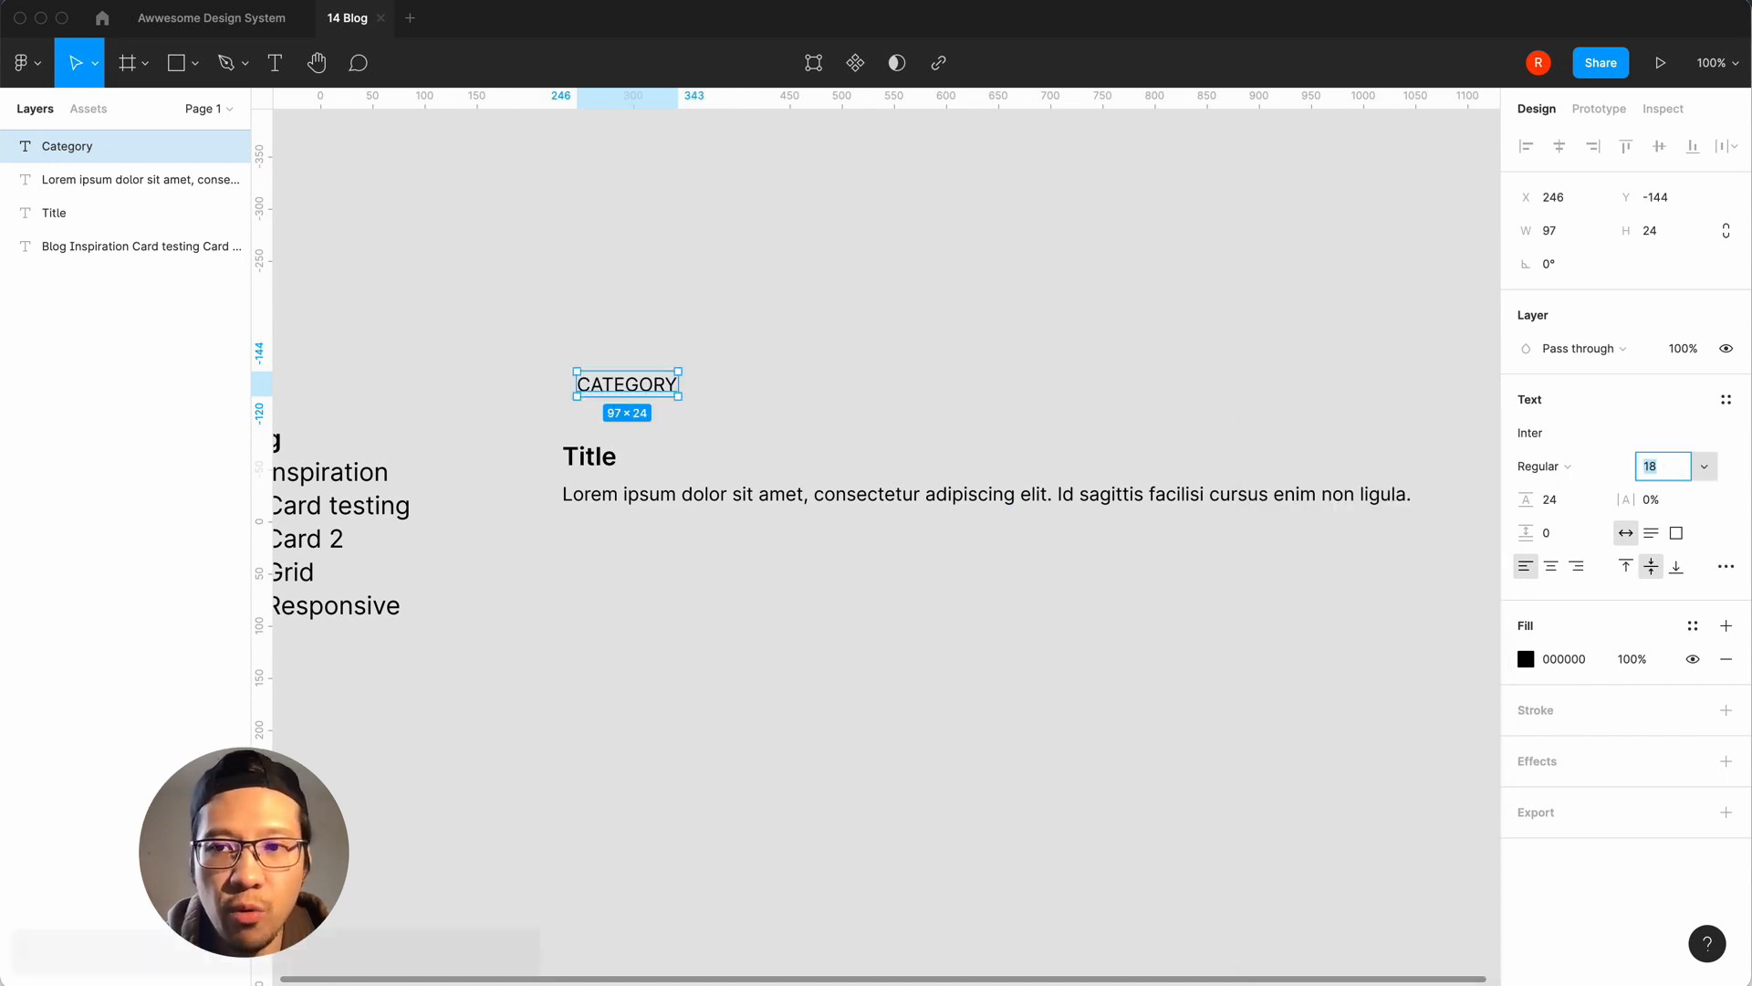
text(14)
key(Return)
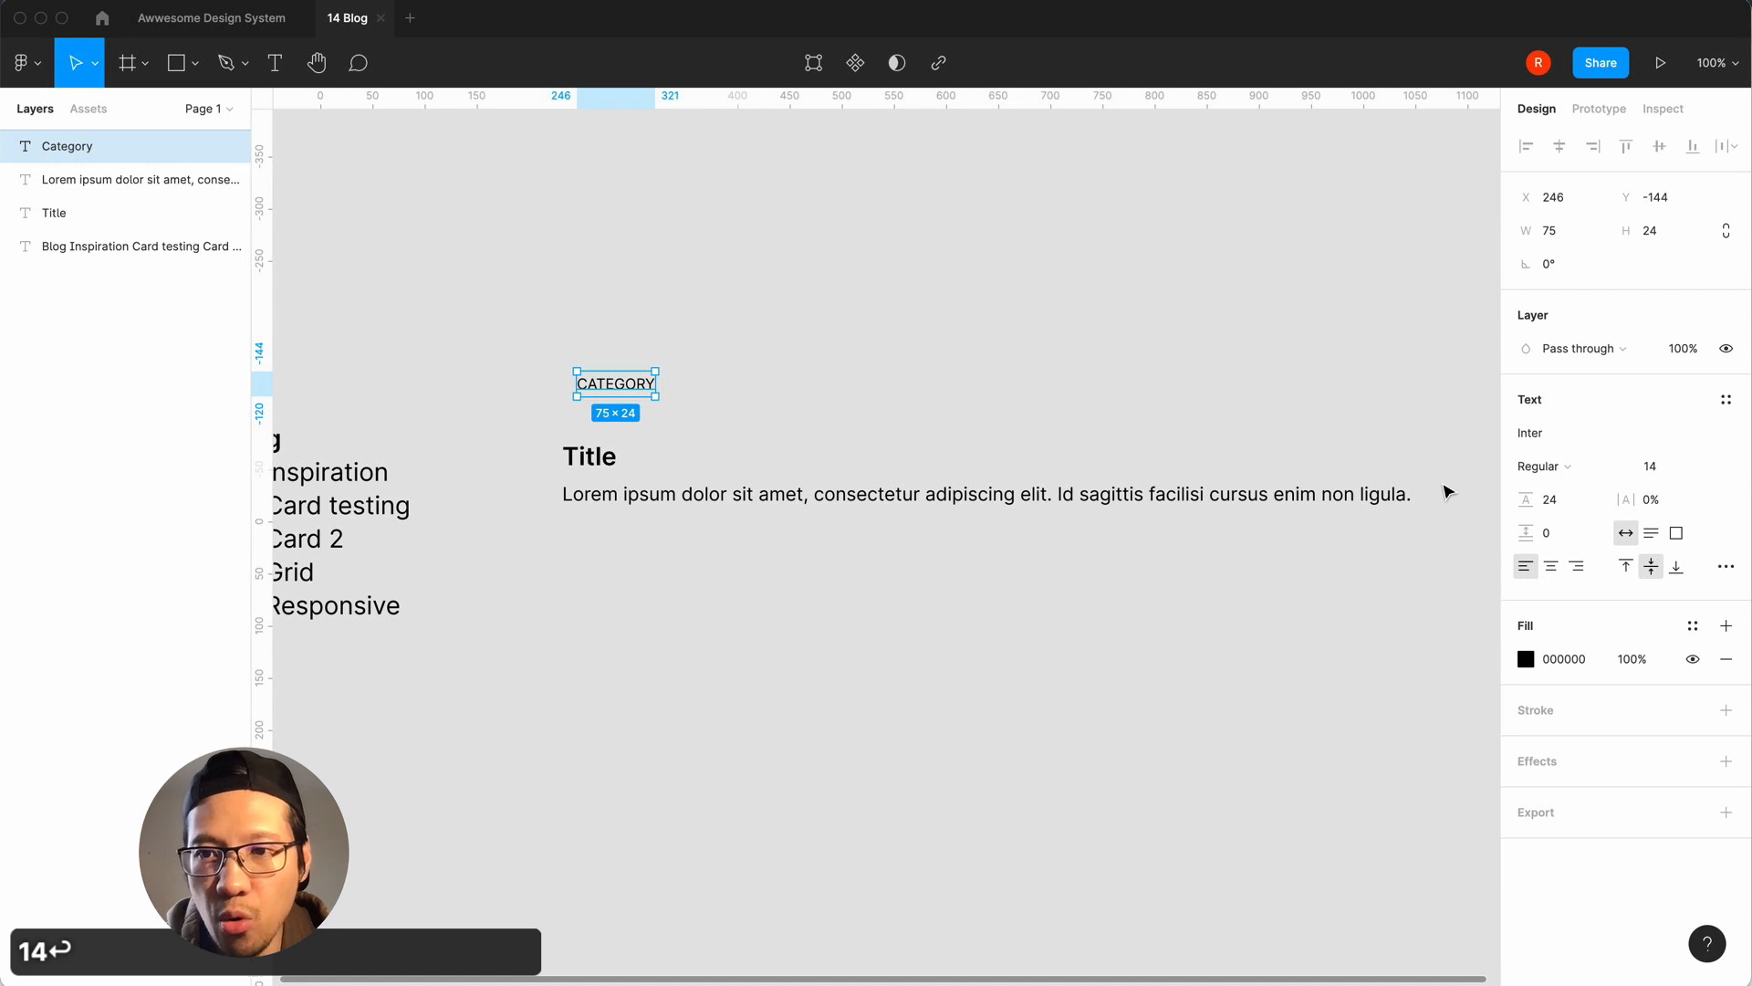
click(1564, 502)
text(18)
key(Return)
Set the Category text's letter spacing to 2%.
click(1673, 503)
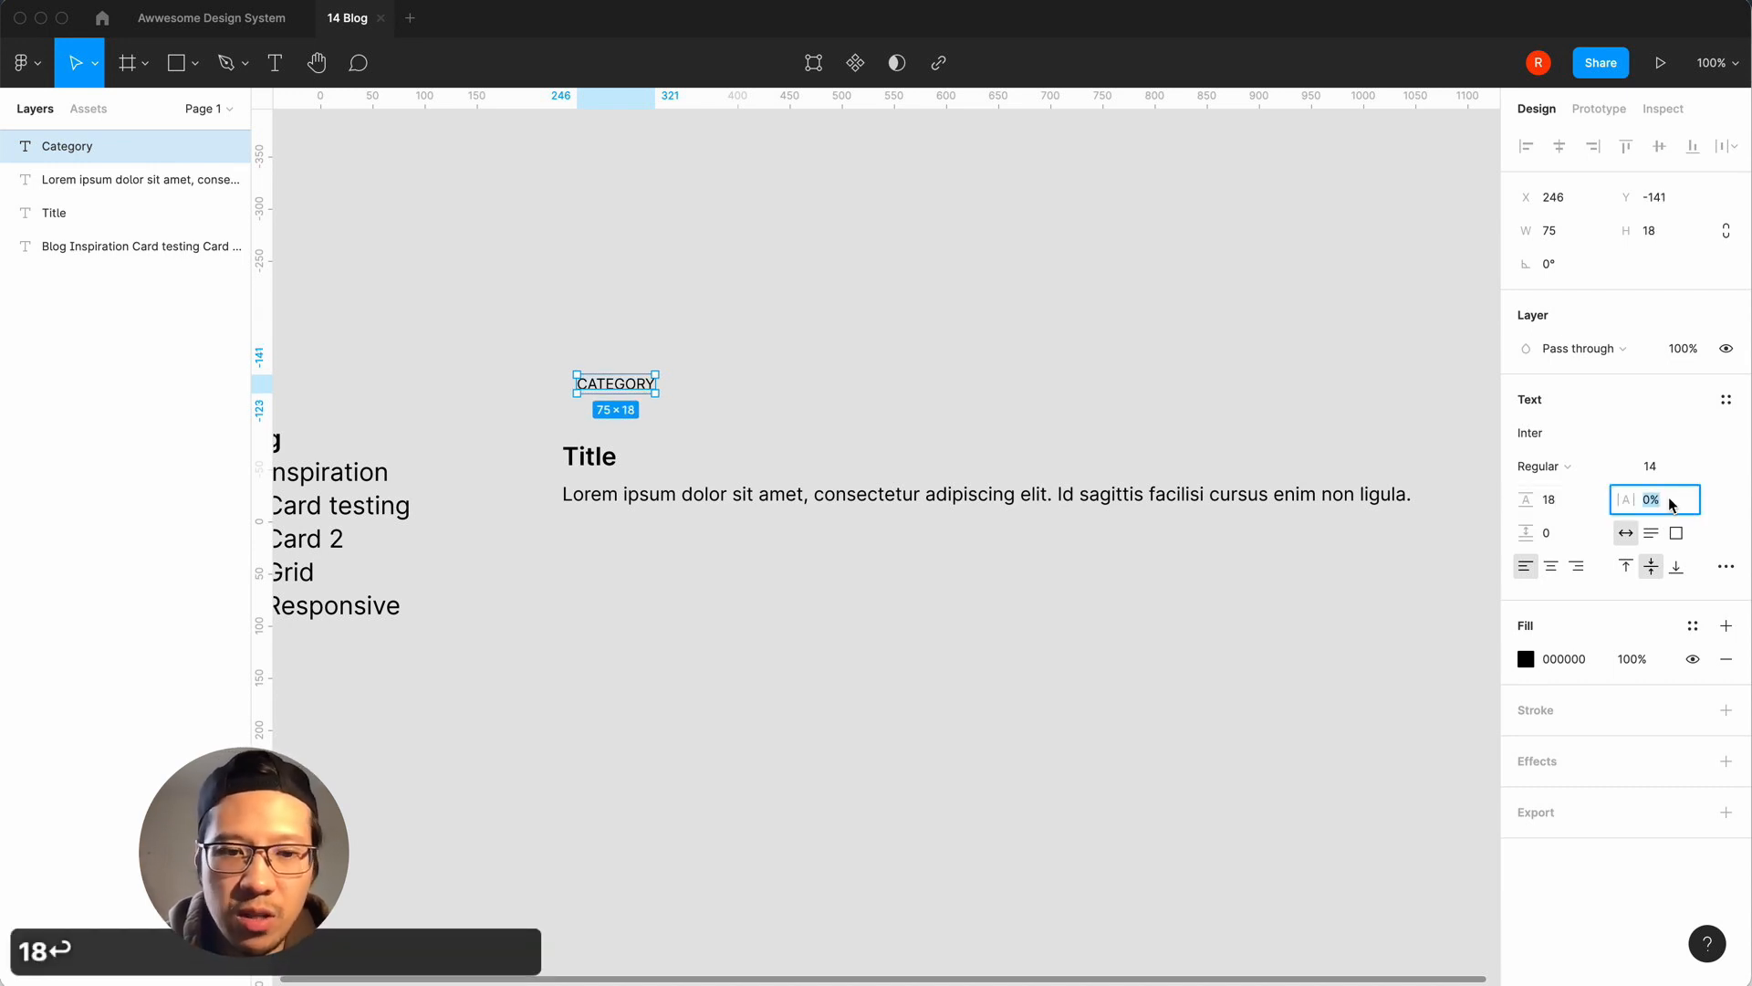
text(2)
key(Return)
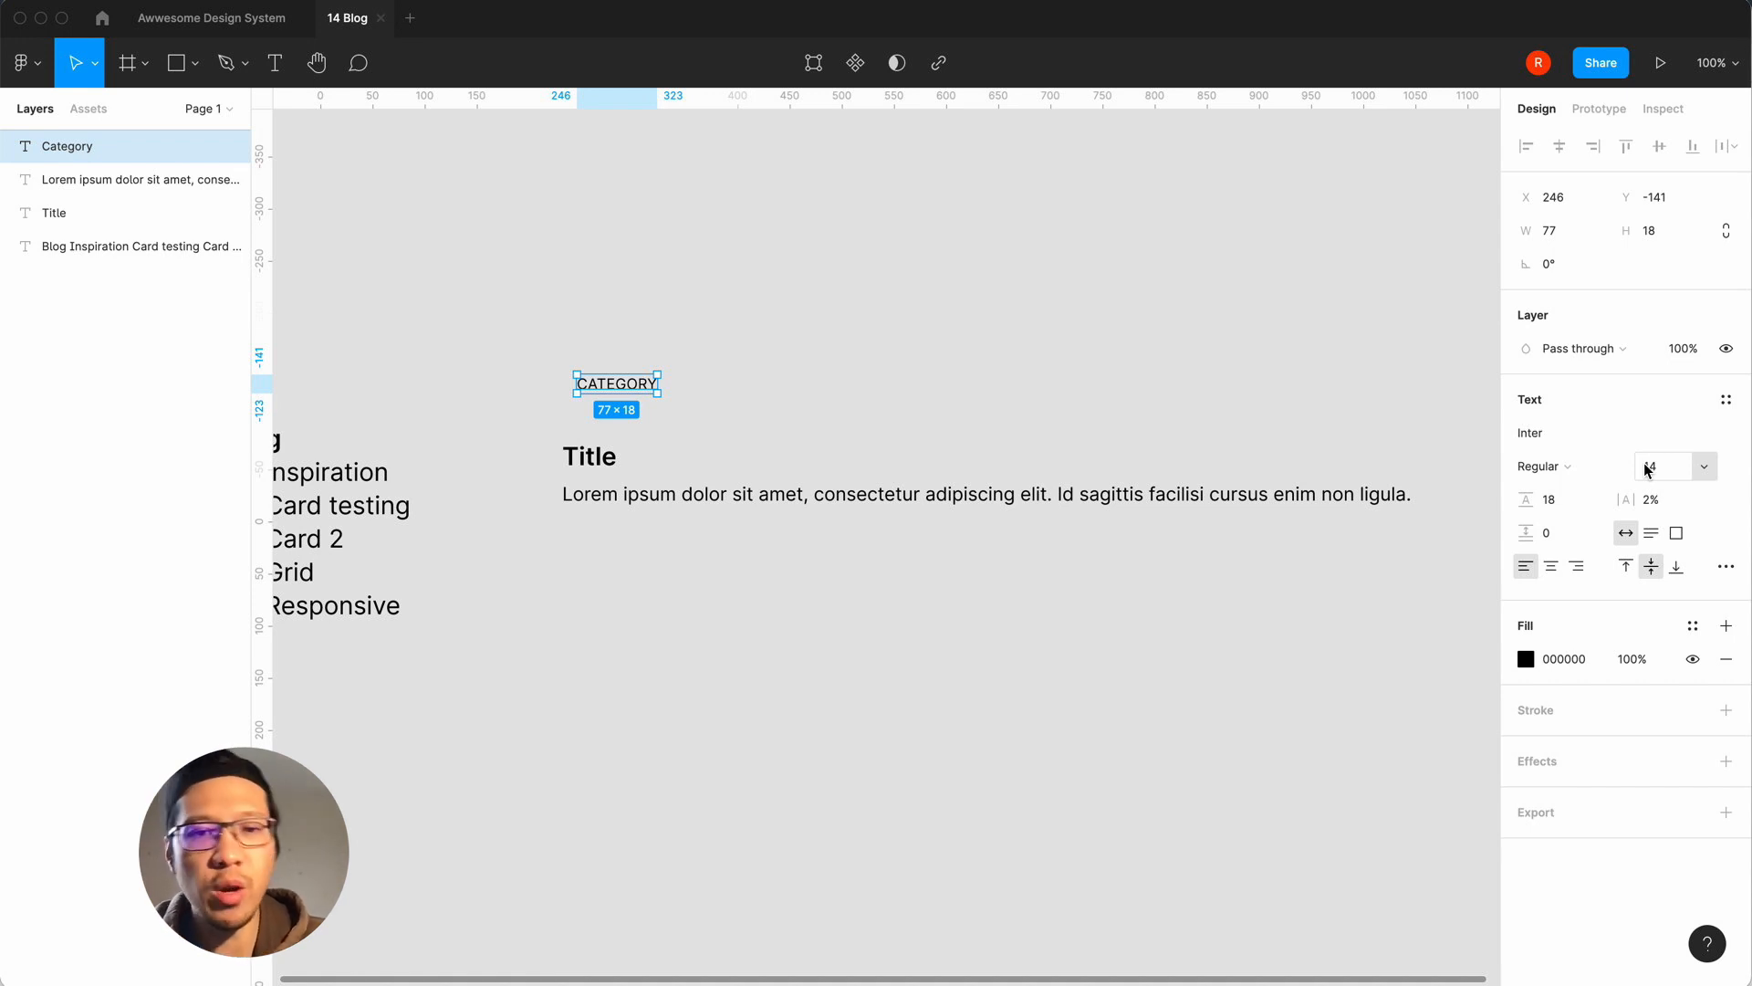
click(1058, 787)
Move the Category text to X 232, Y -127, left-aligned with the Title, and raise the Title to Y -90.
drag(642, 393, 627, 408)
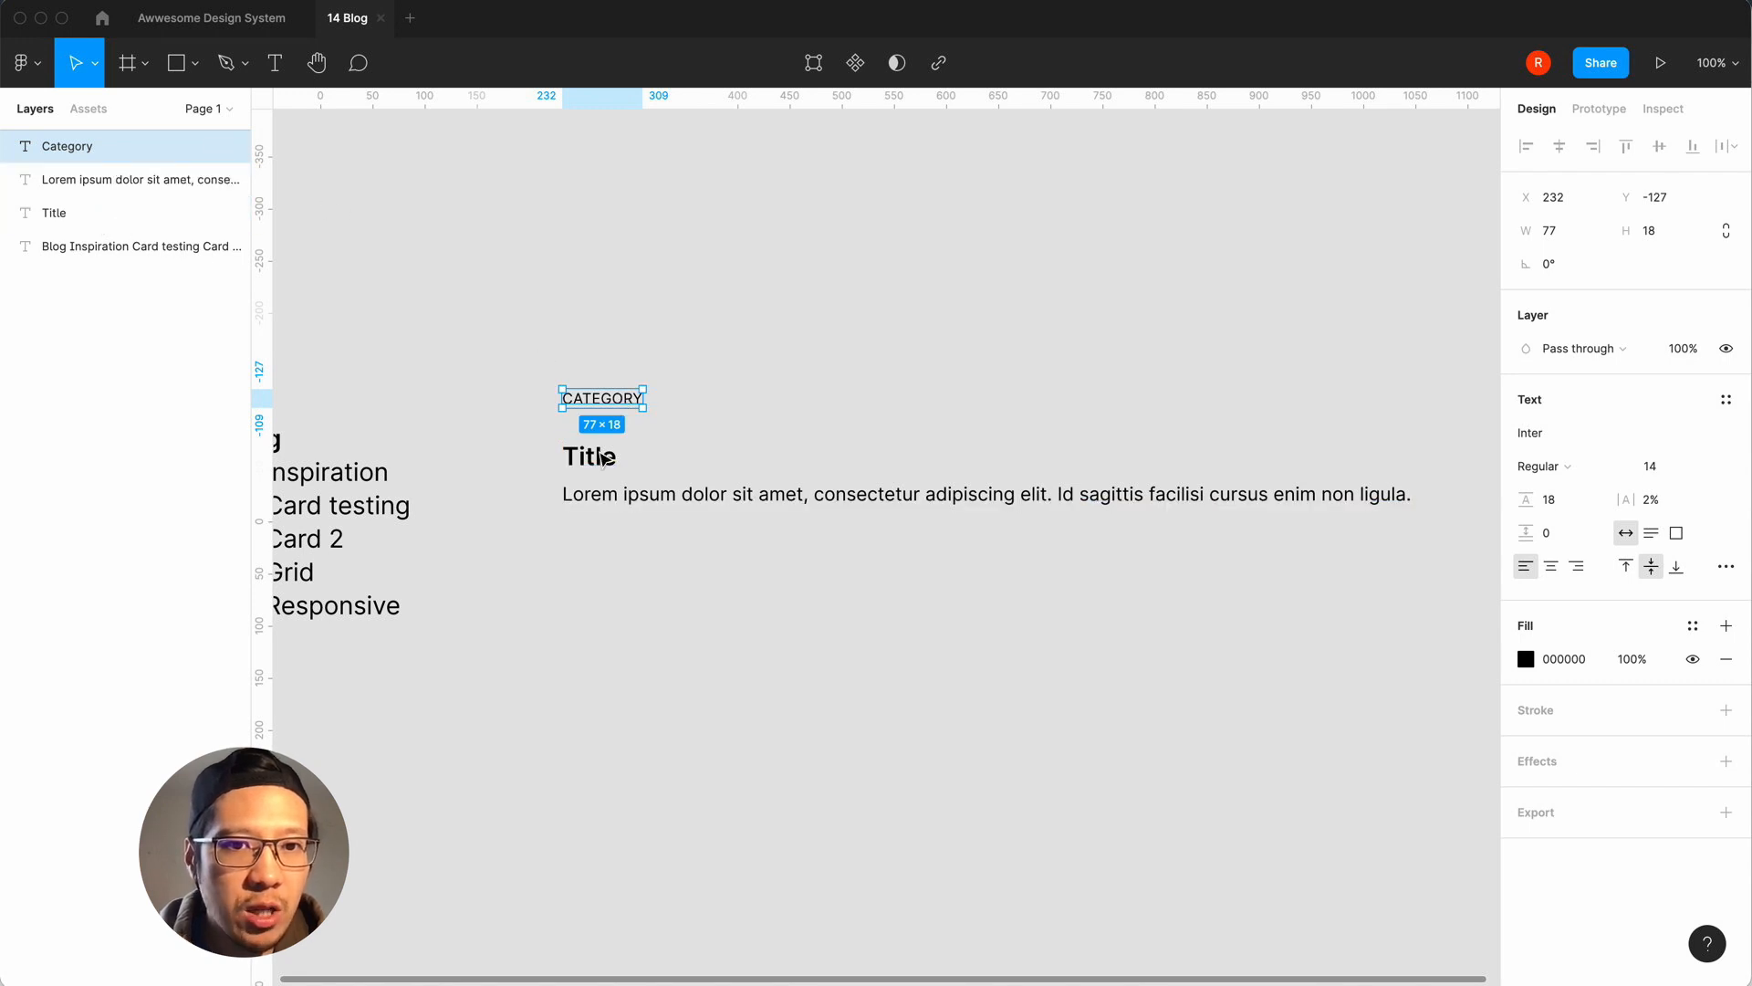
click(605, 458)
click(684, 497)
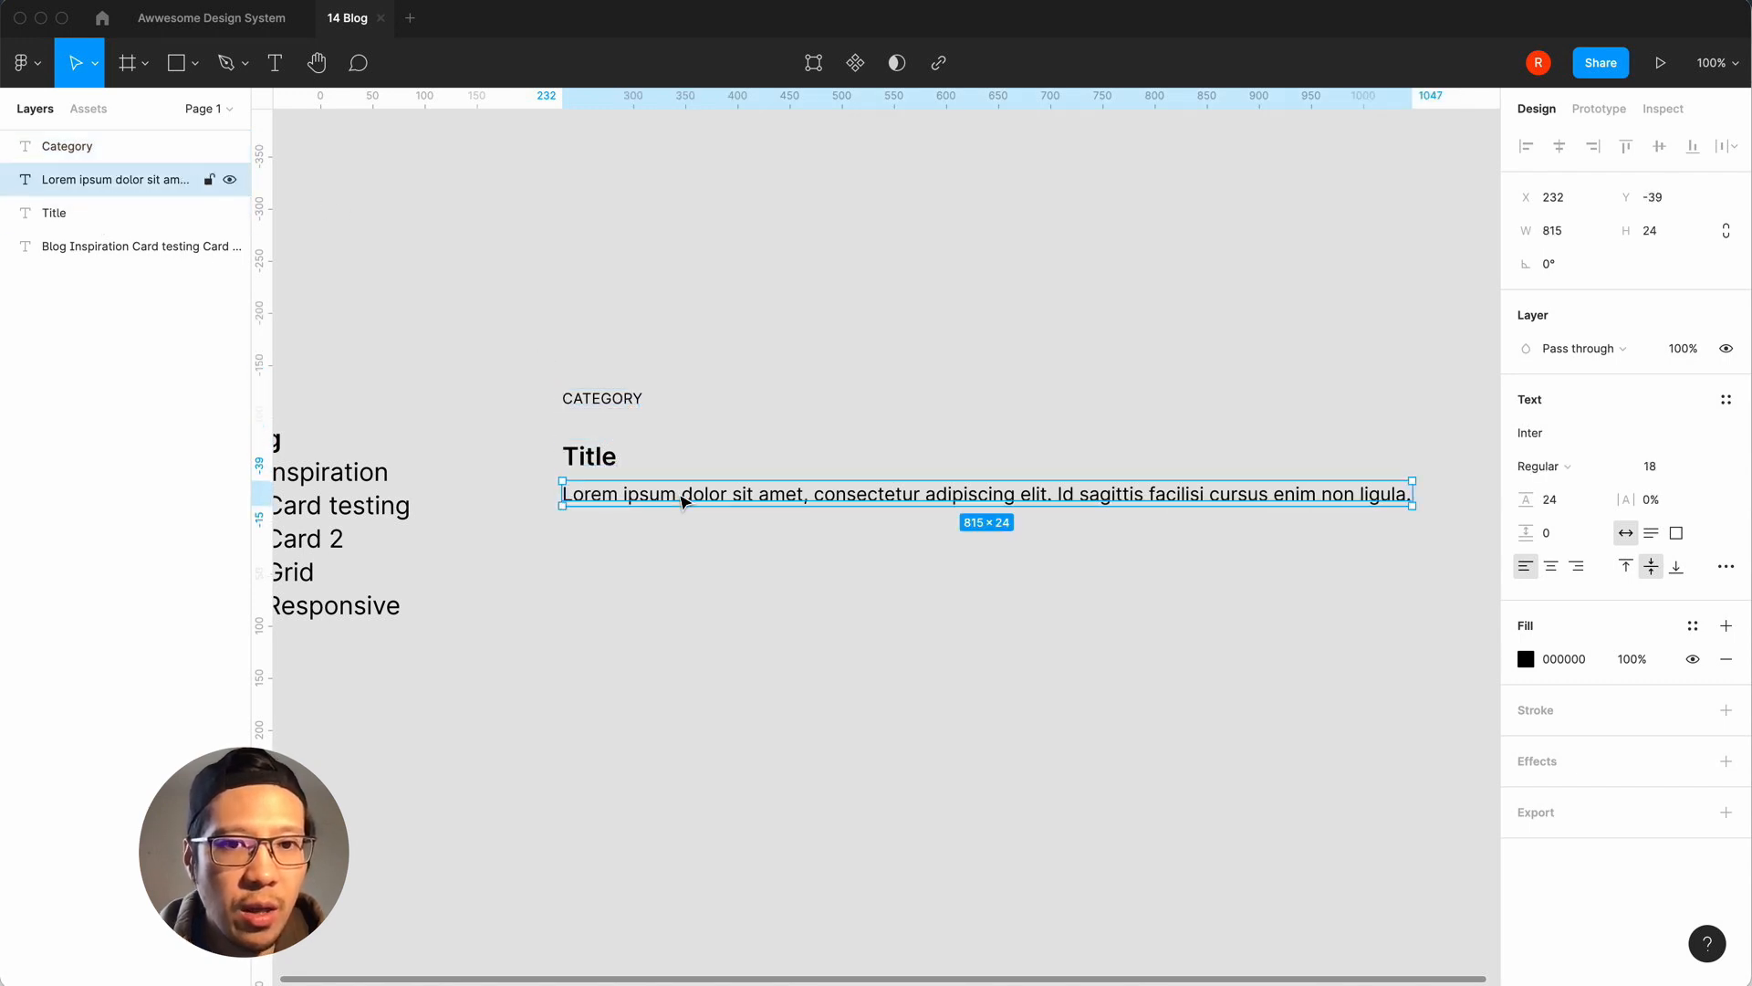
click(683, 655)
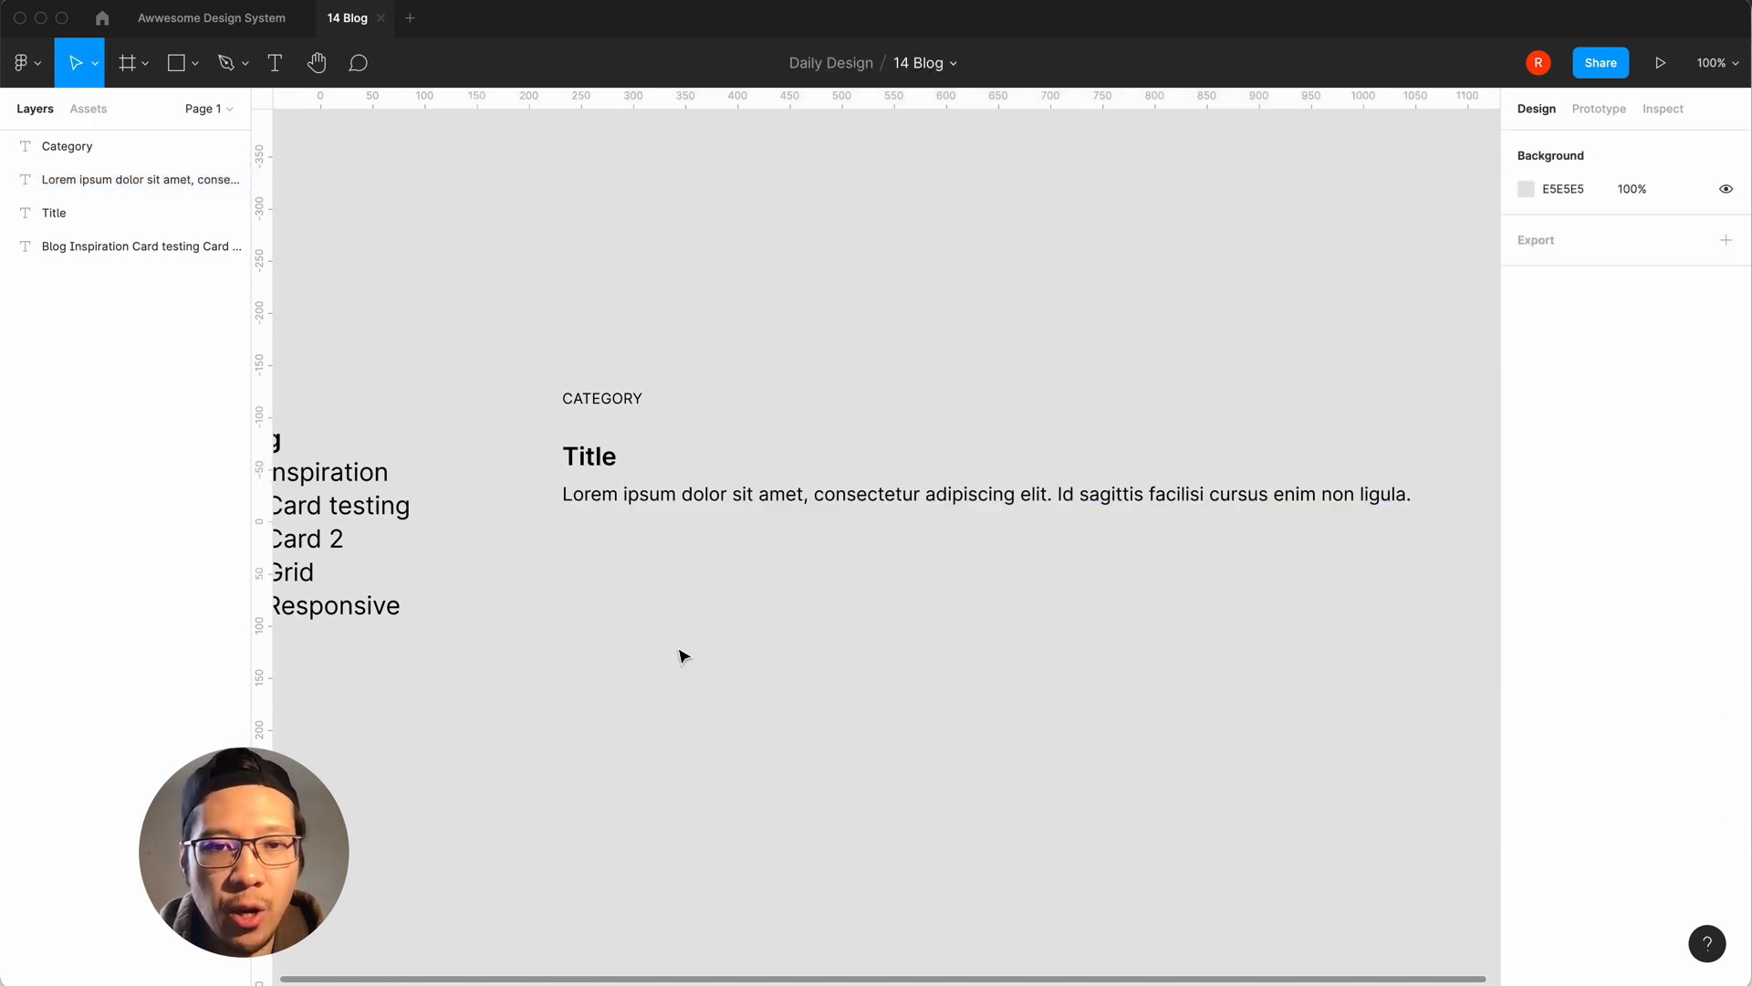
drag(610, 467, 607, 454)
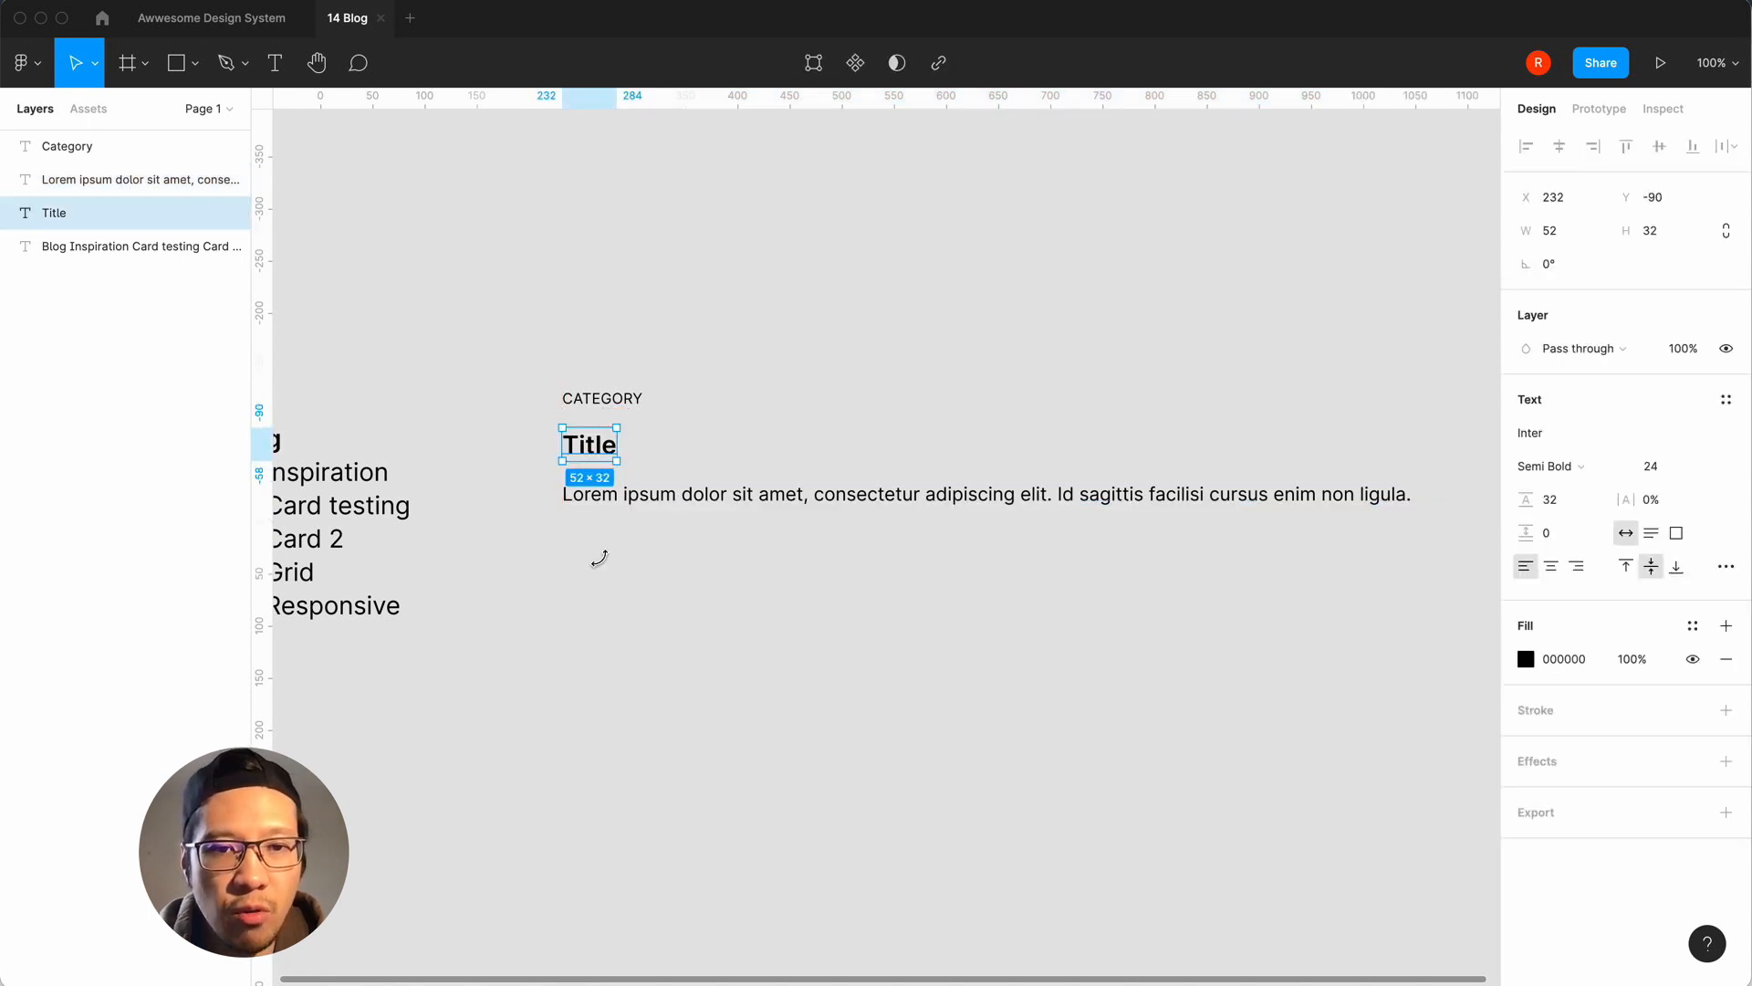
click(600, 559)
Draw a frame about 386 × 125 above the Category text, with its left edge aligned to the text at X 232.
scroll(604, 616, left, 2)
scroll(605, 616, up, 1)
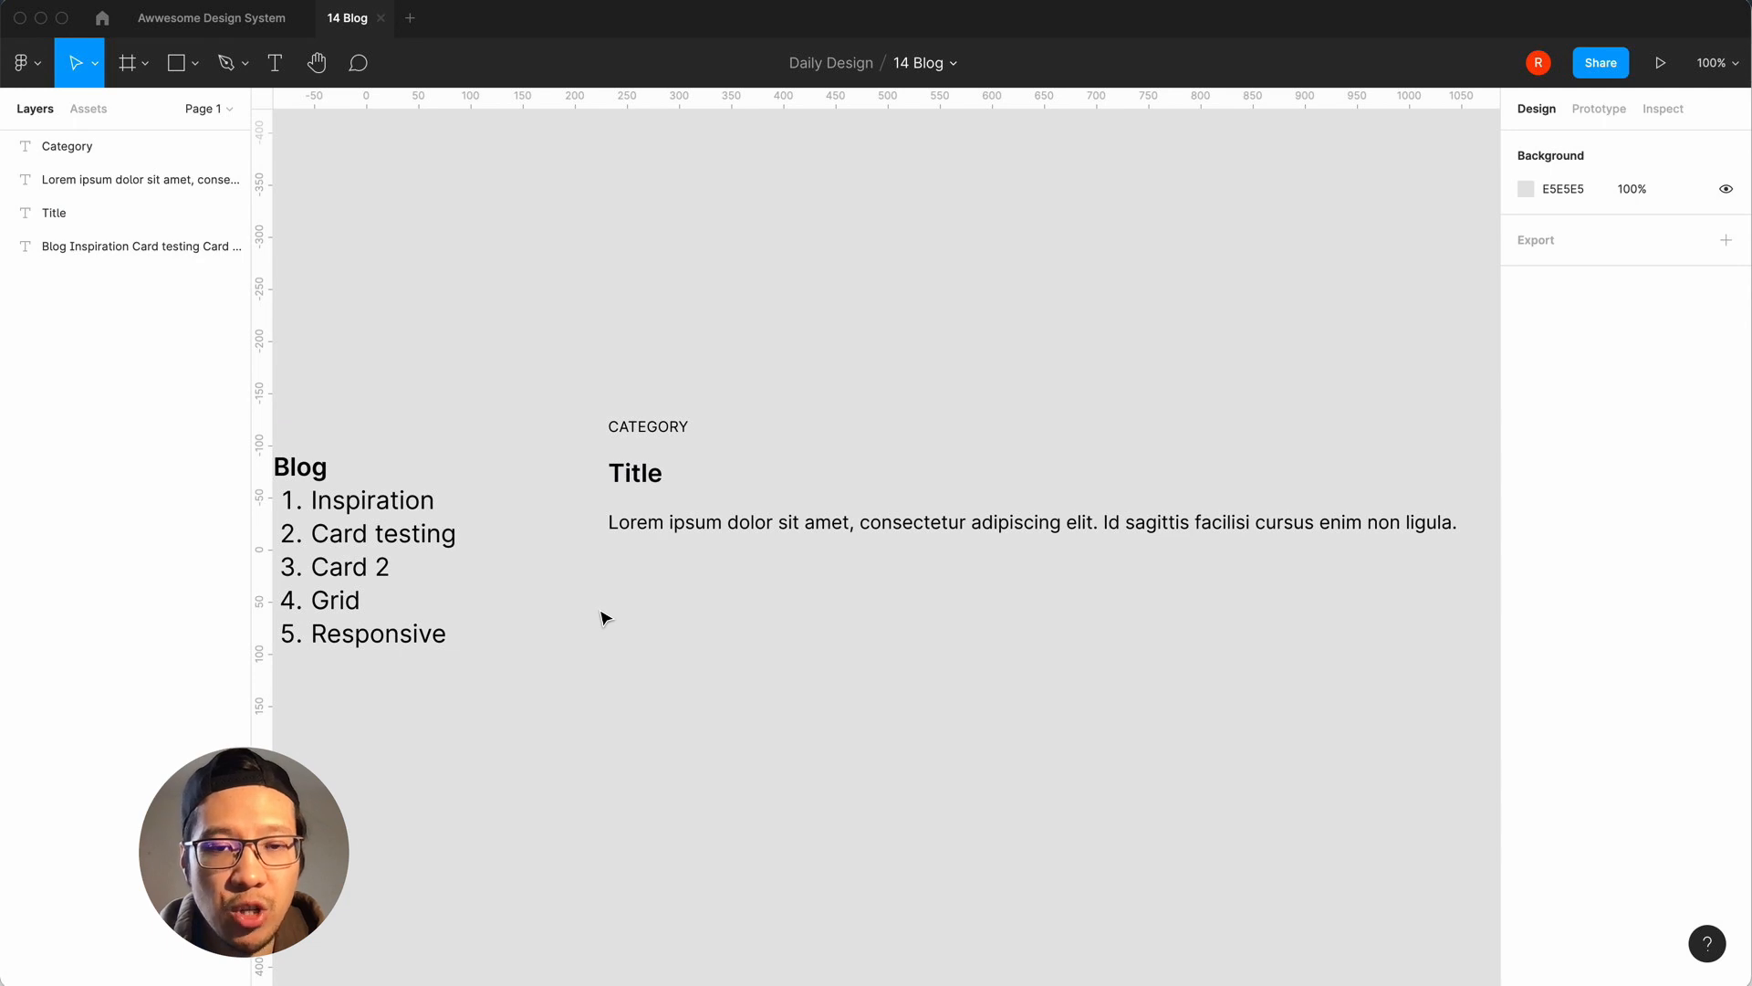
key(f)
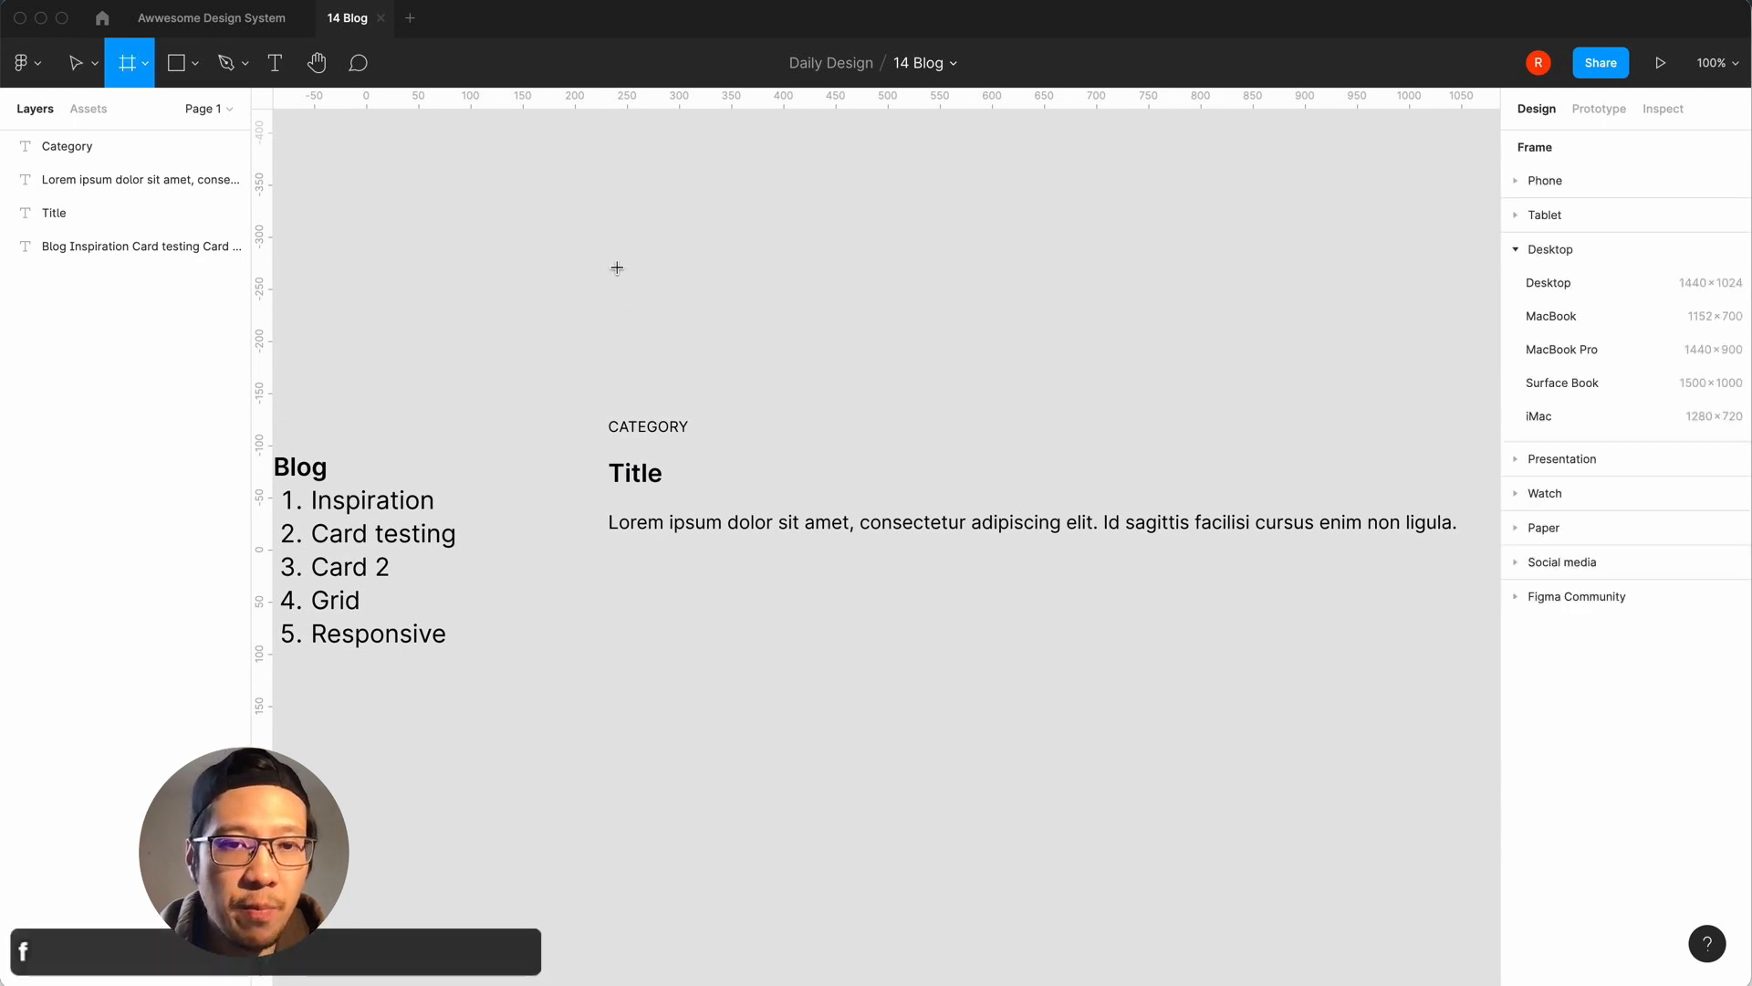
drag(609, 253, 1011, 383)
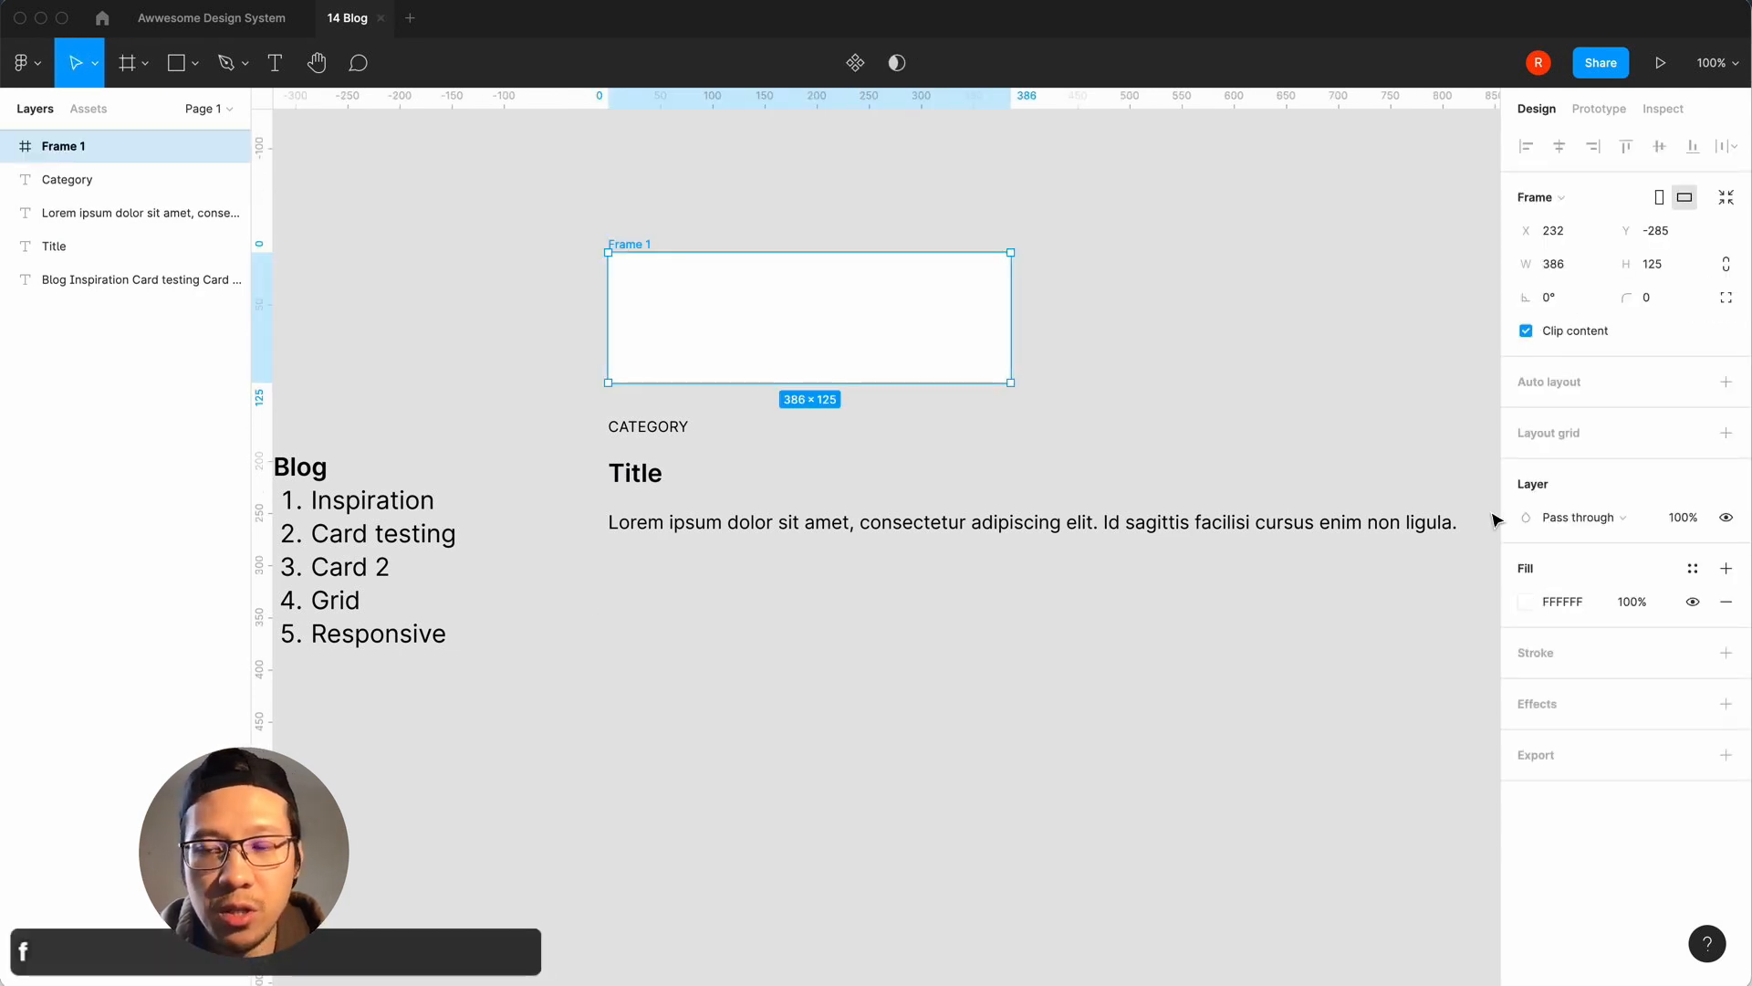
click(1223, 365)
Switch to Finder and preview the landscape and product photos in the blog folder.
click(638, 247)
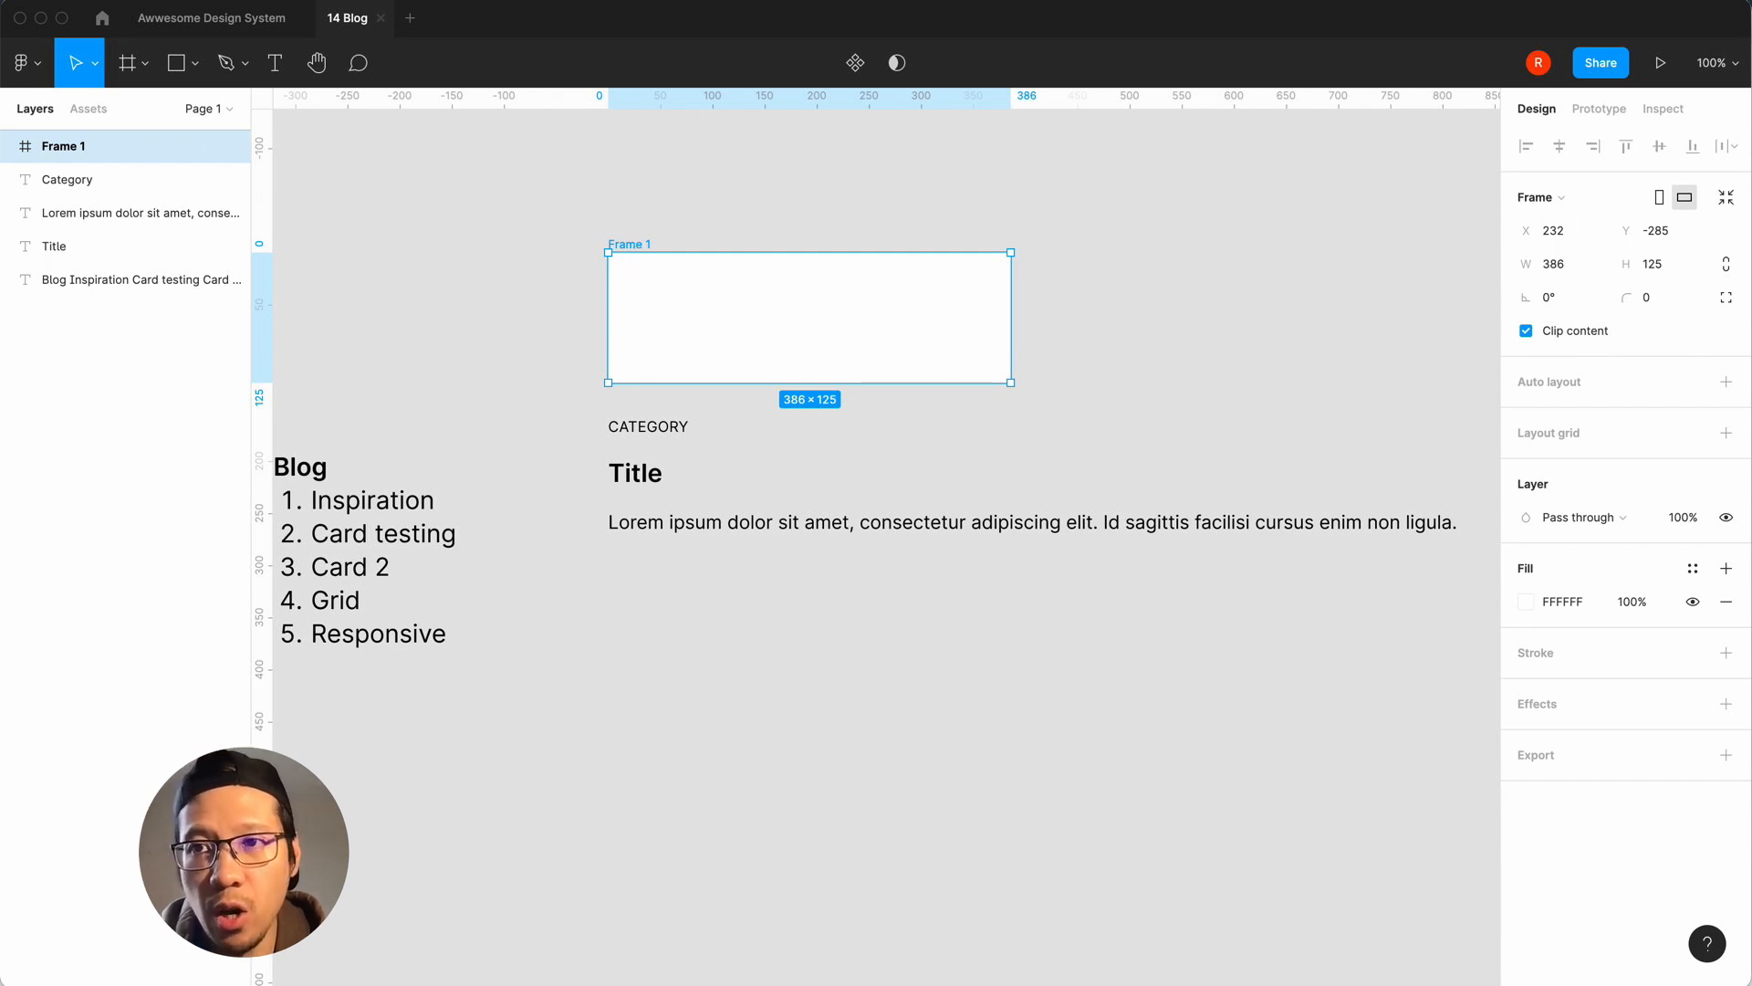
key(super+Tab)
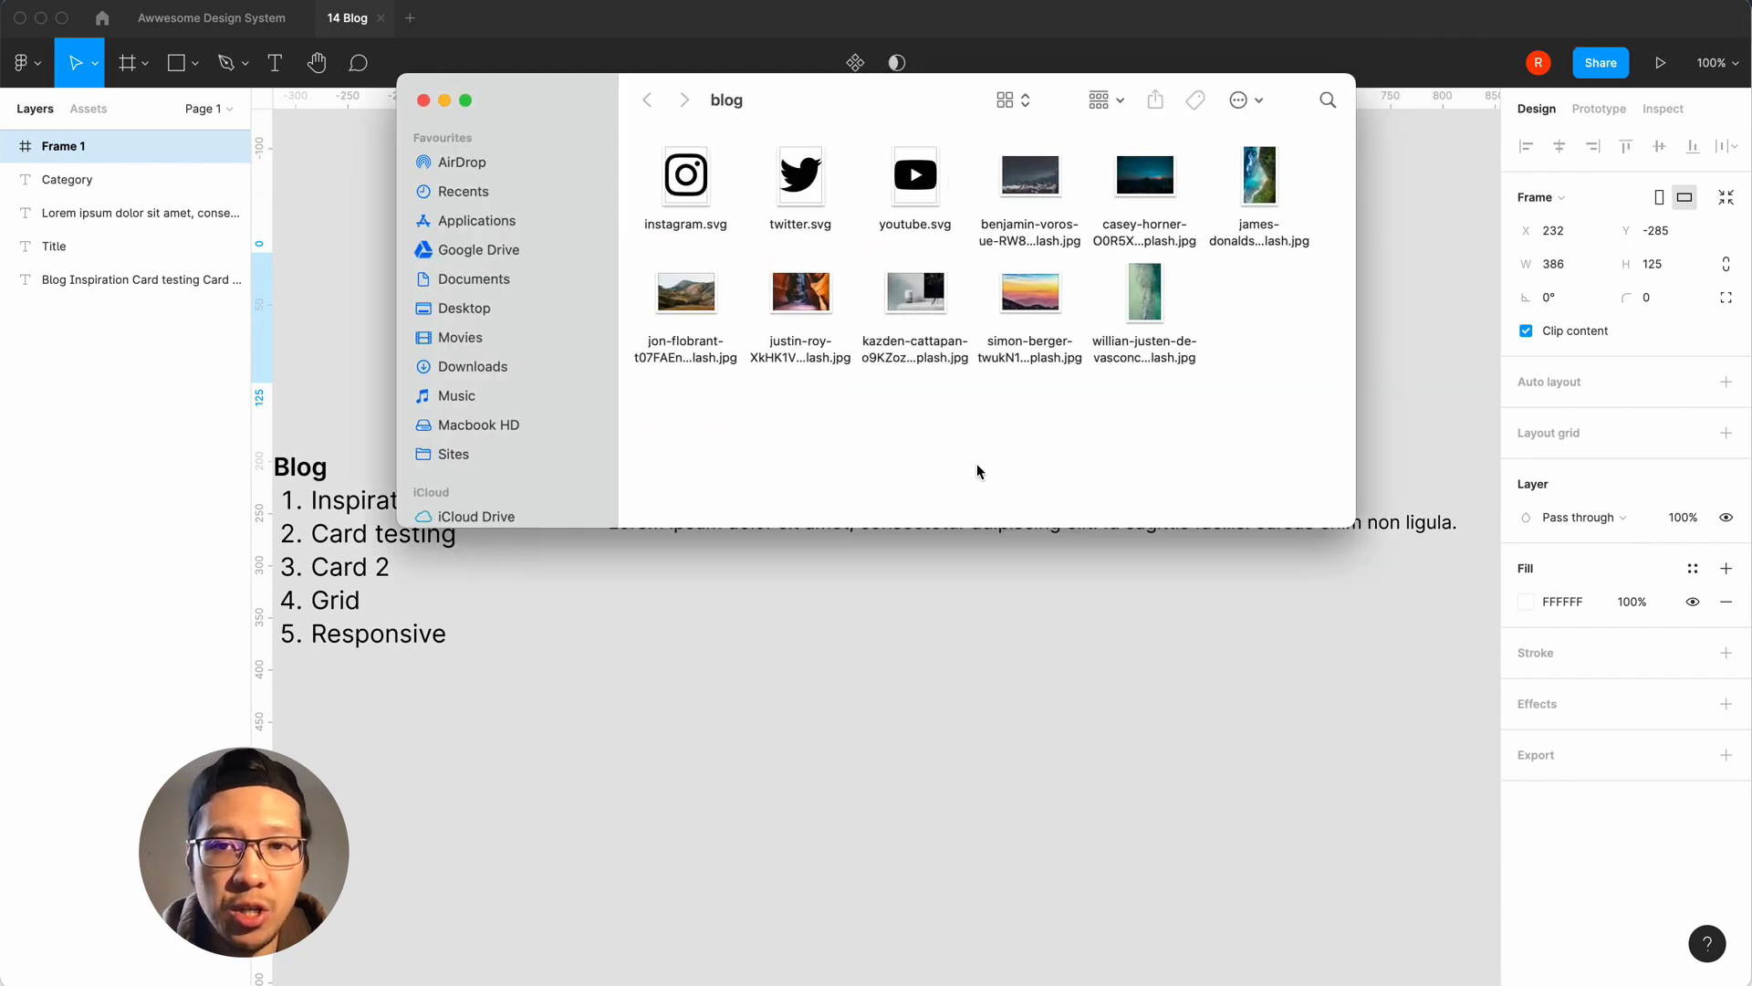
drag(973, 86, 957, 188)
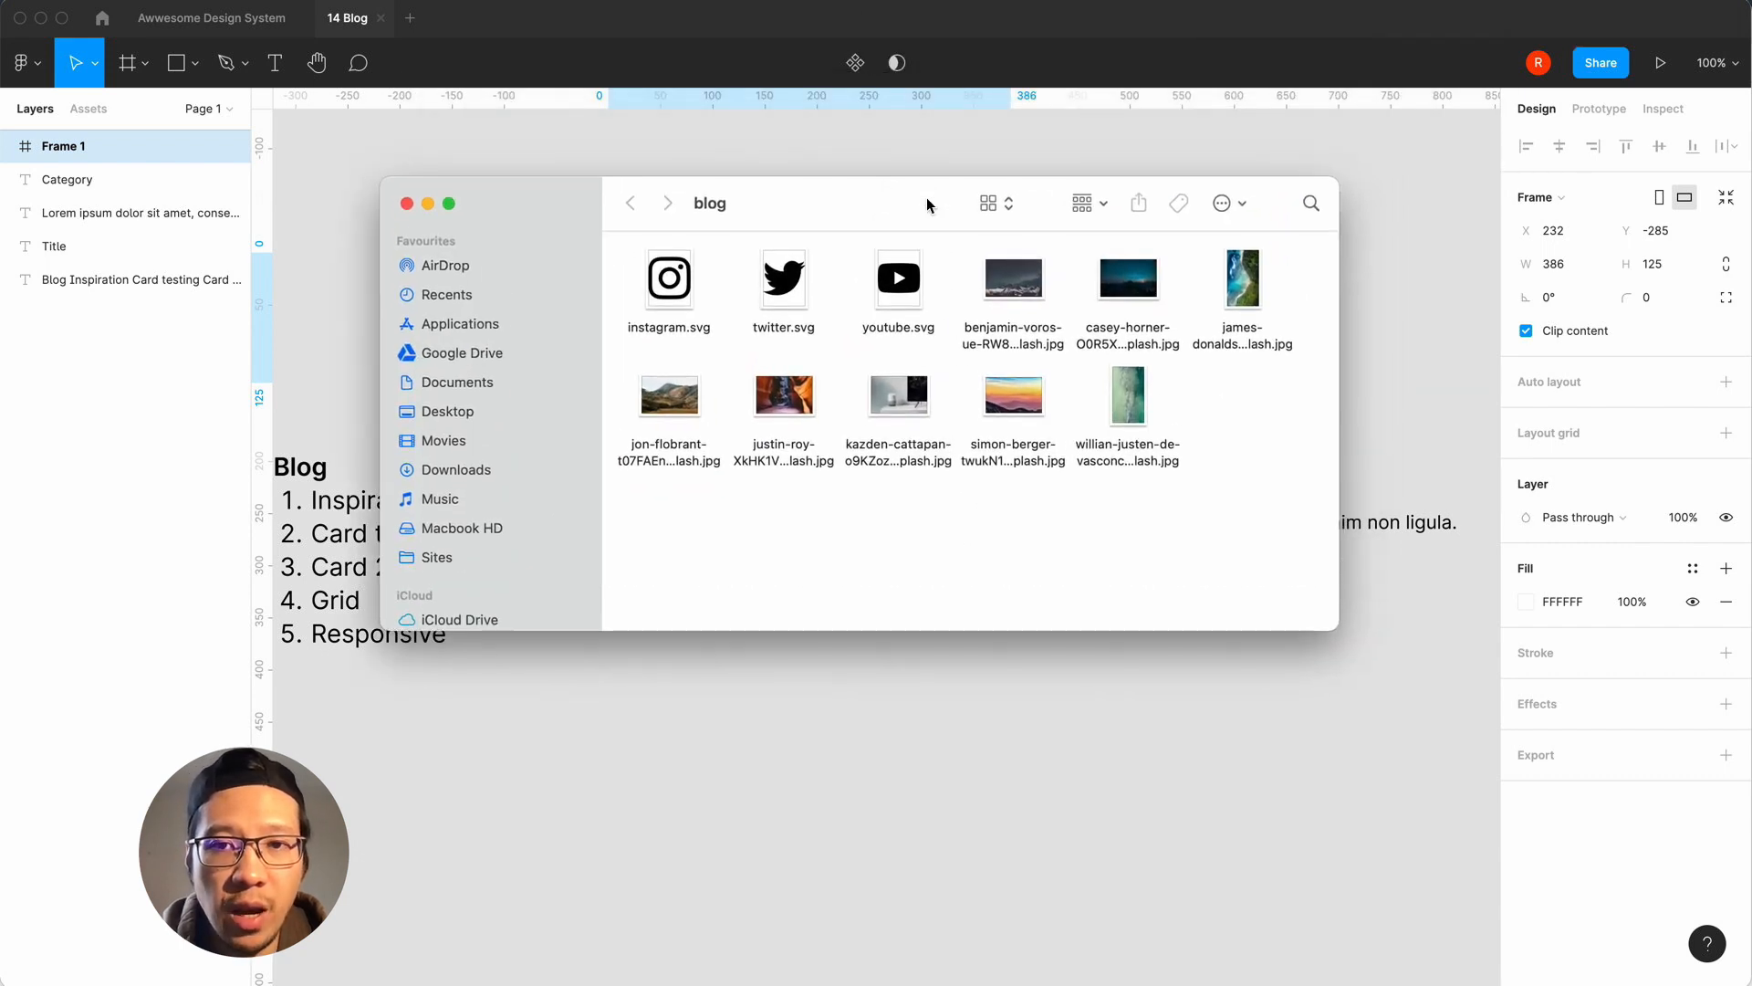
click(1019, 287)
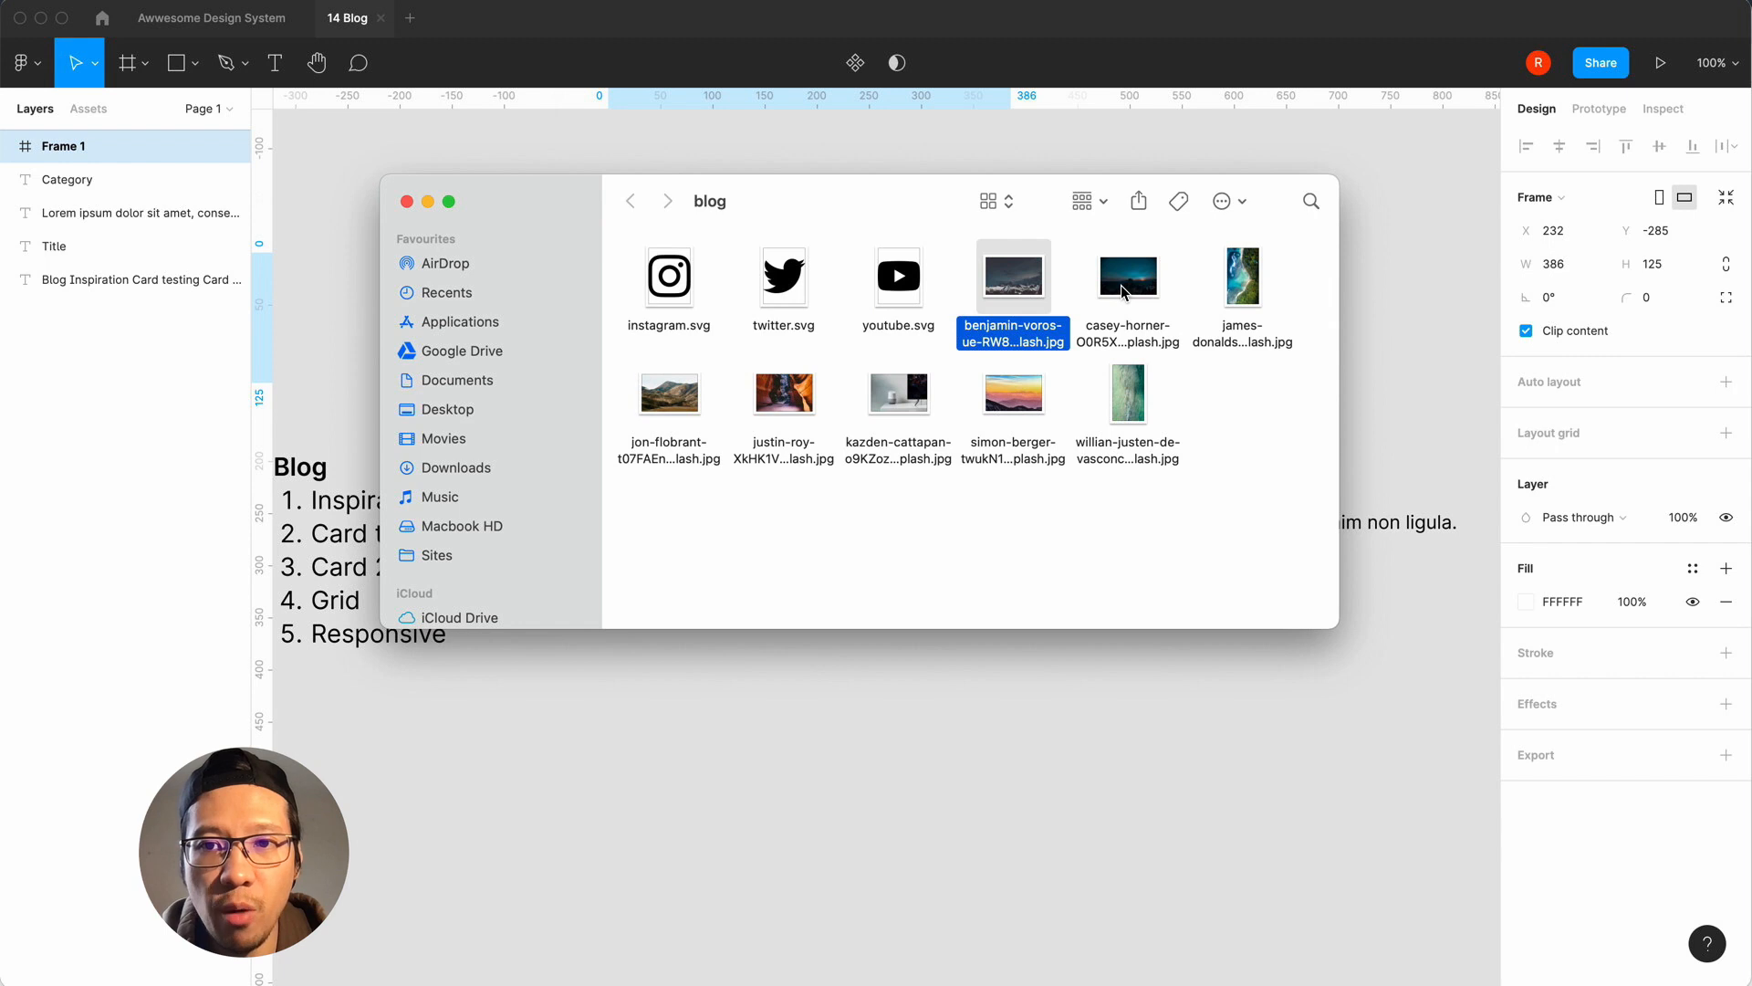
click(1120, 285)
click(993, 291)
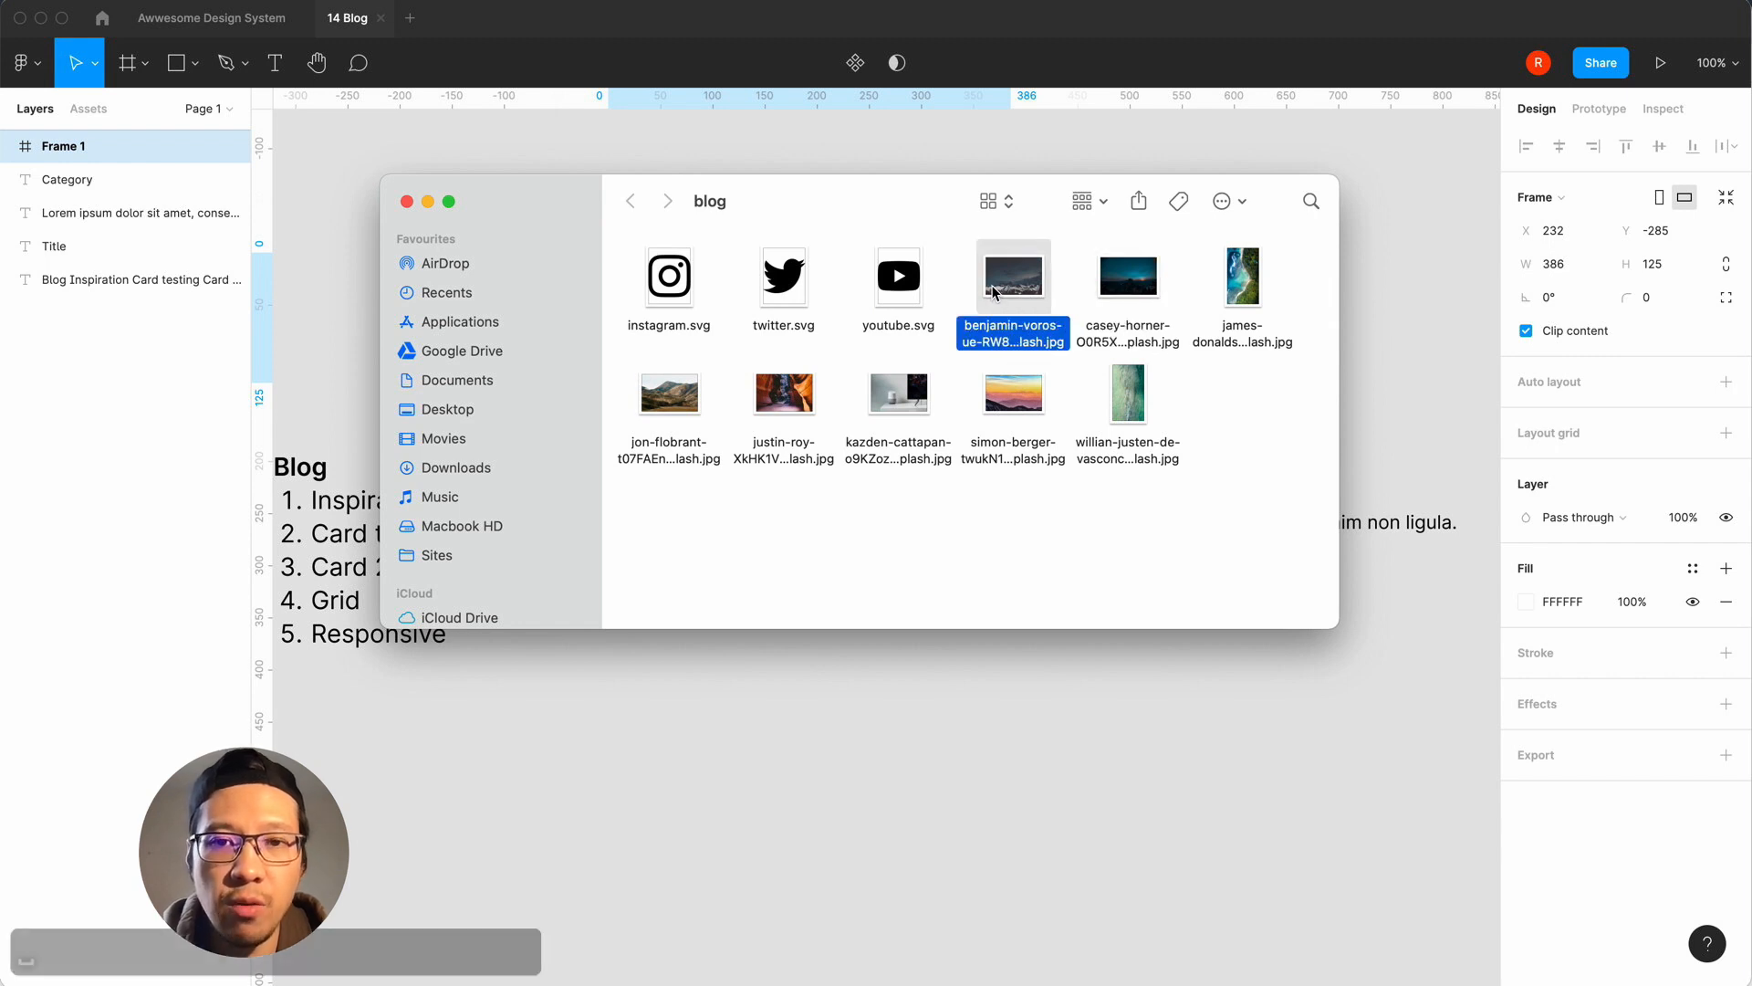
key(space)
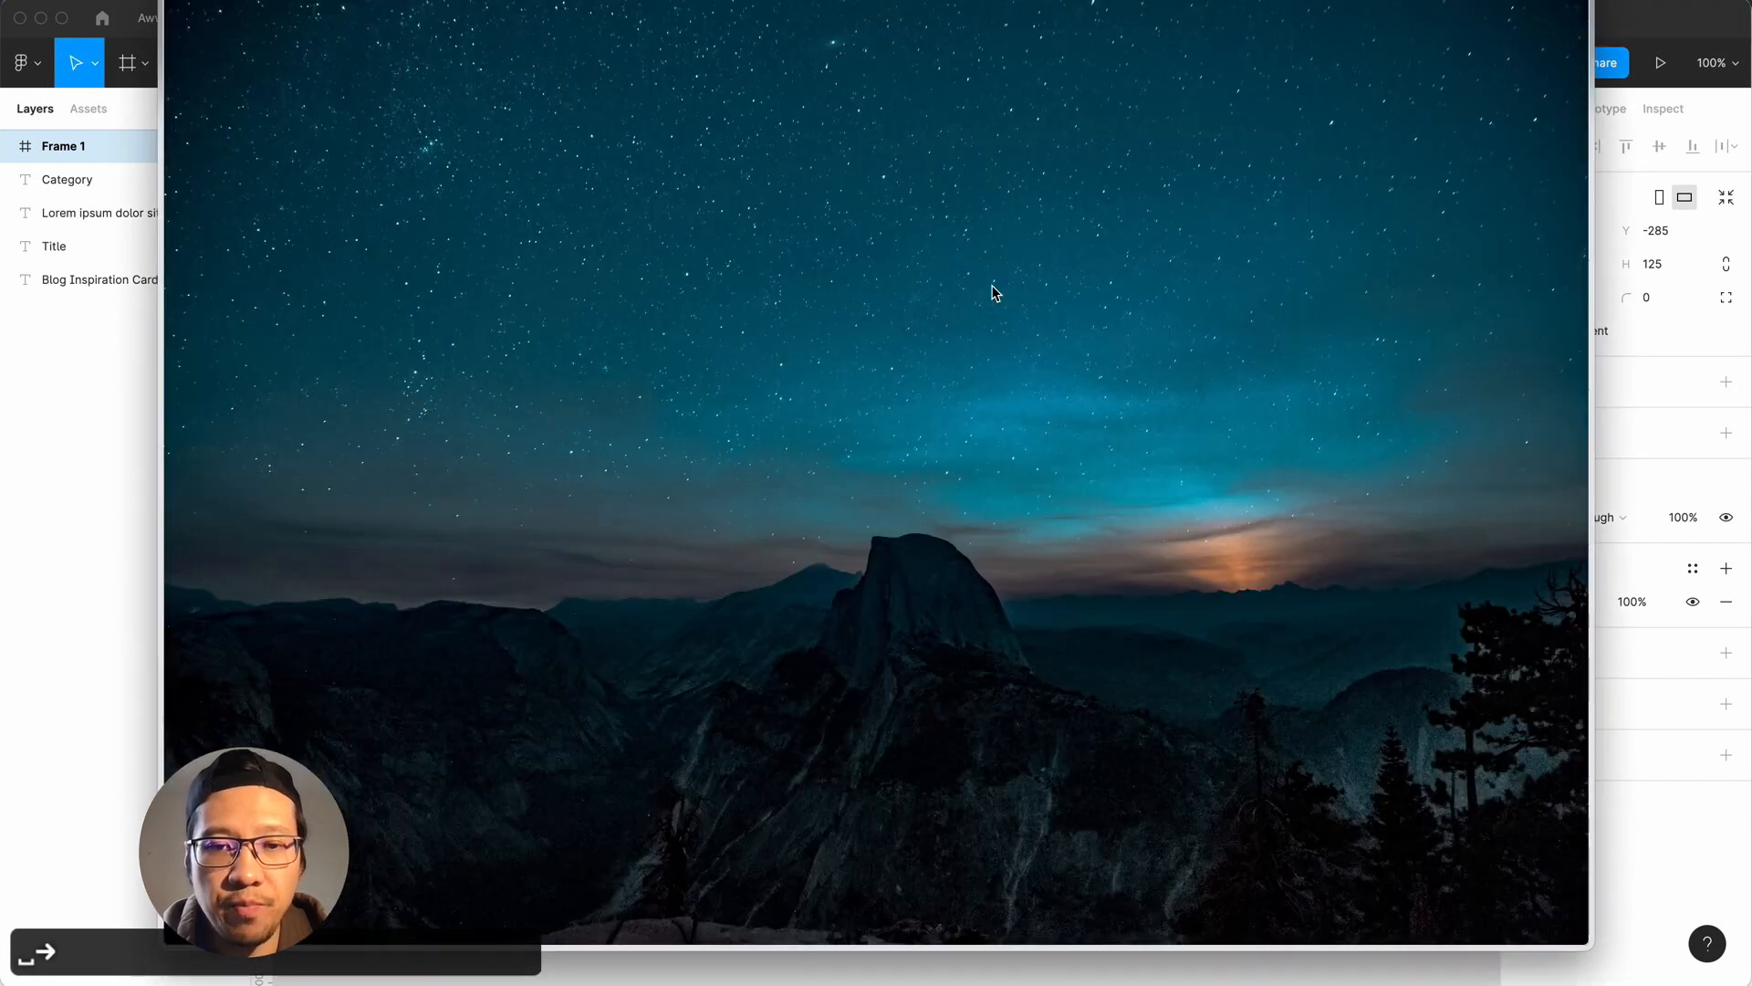
key(Right)
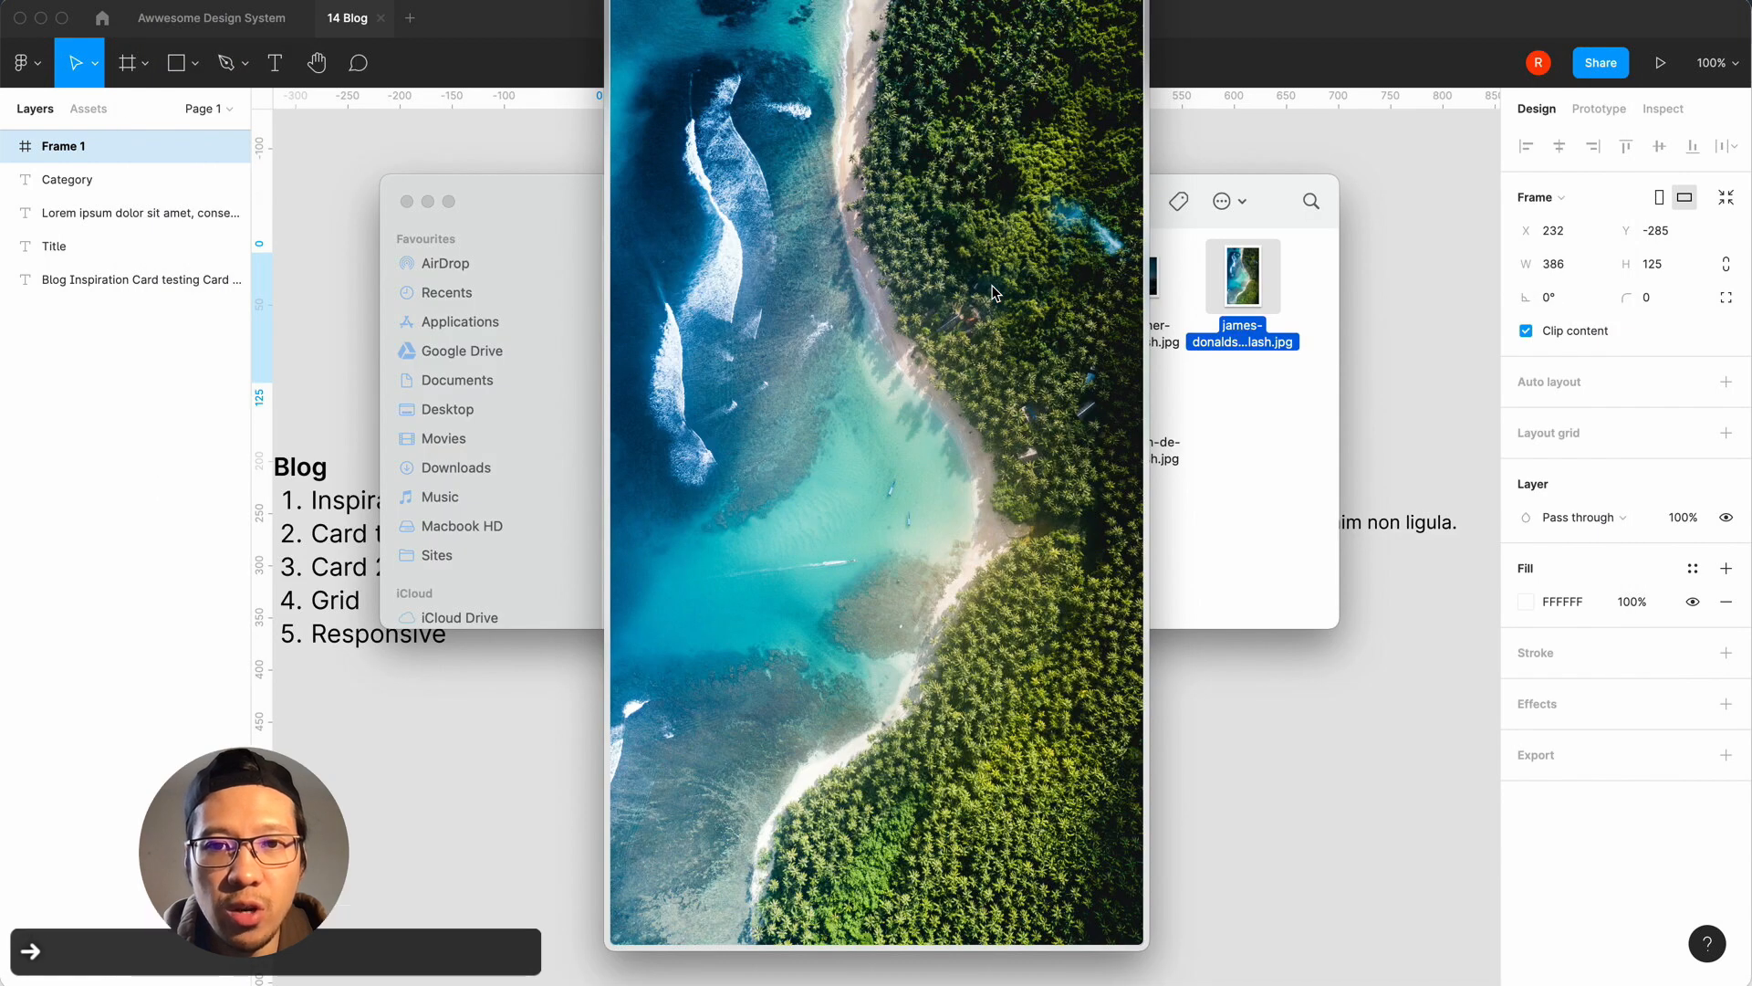
key(Right)
key(Down)
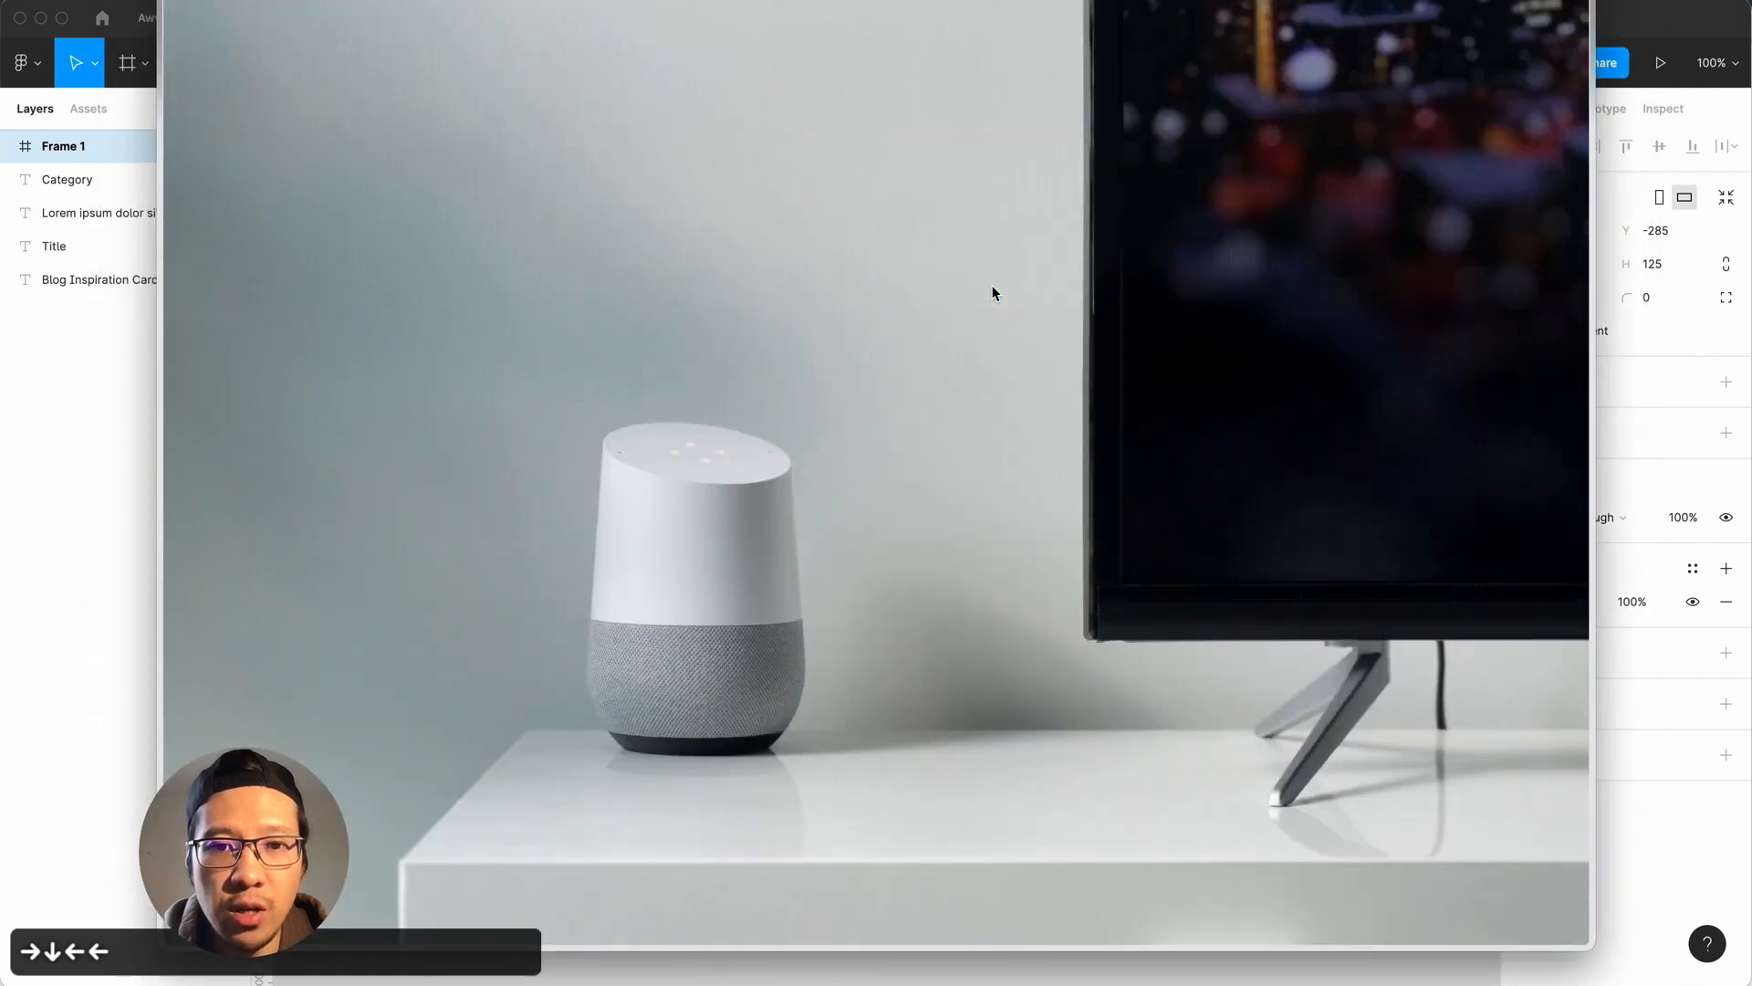
key(Left)
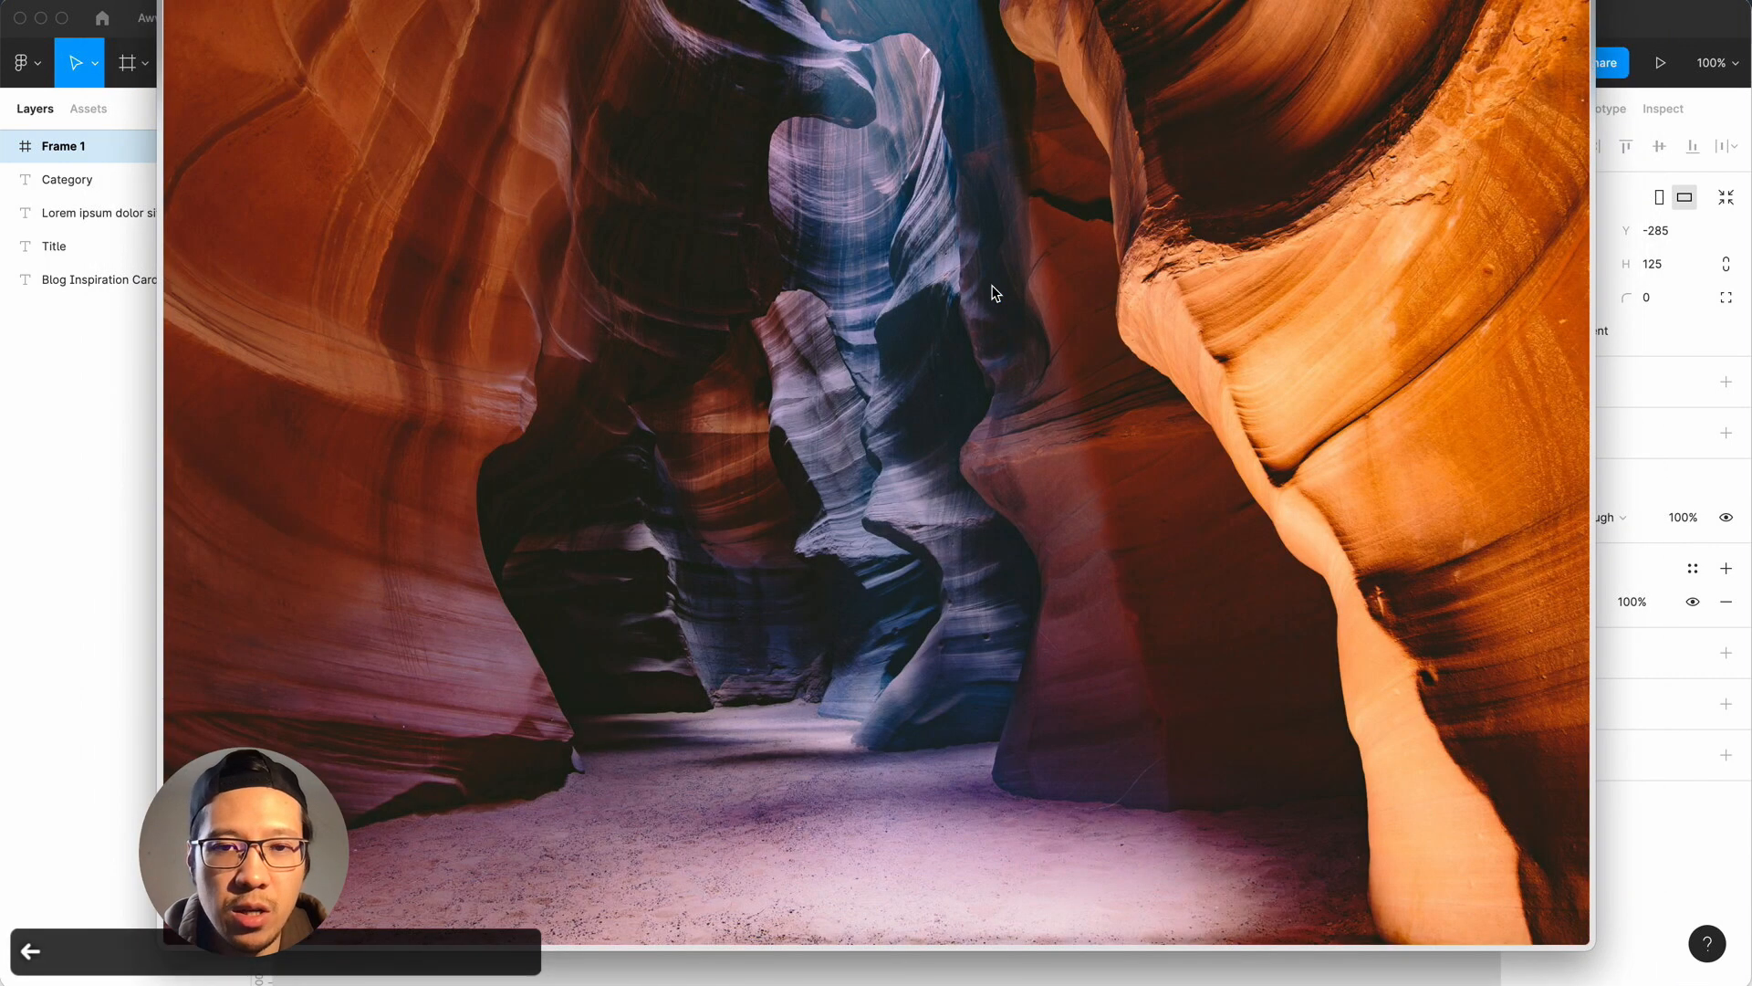
key(Left)
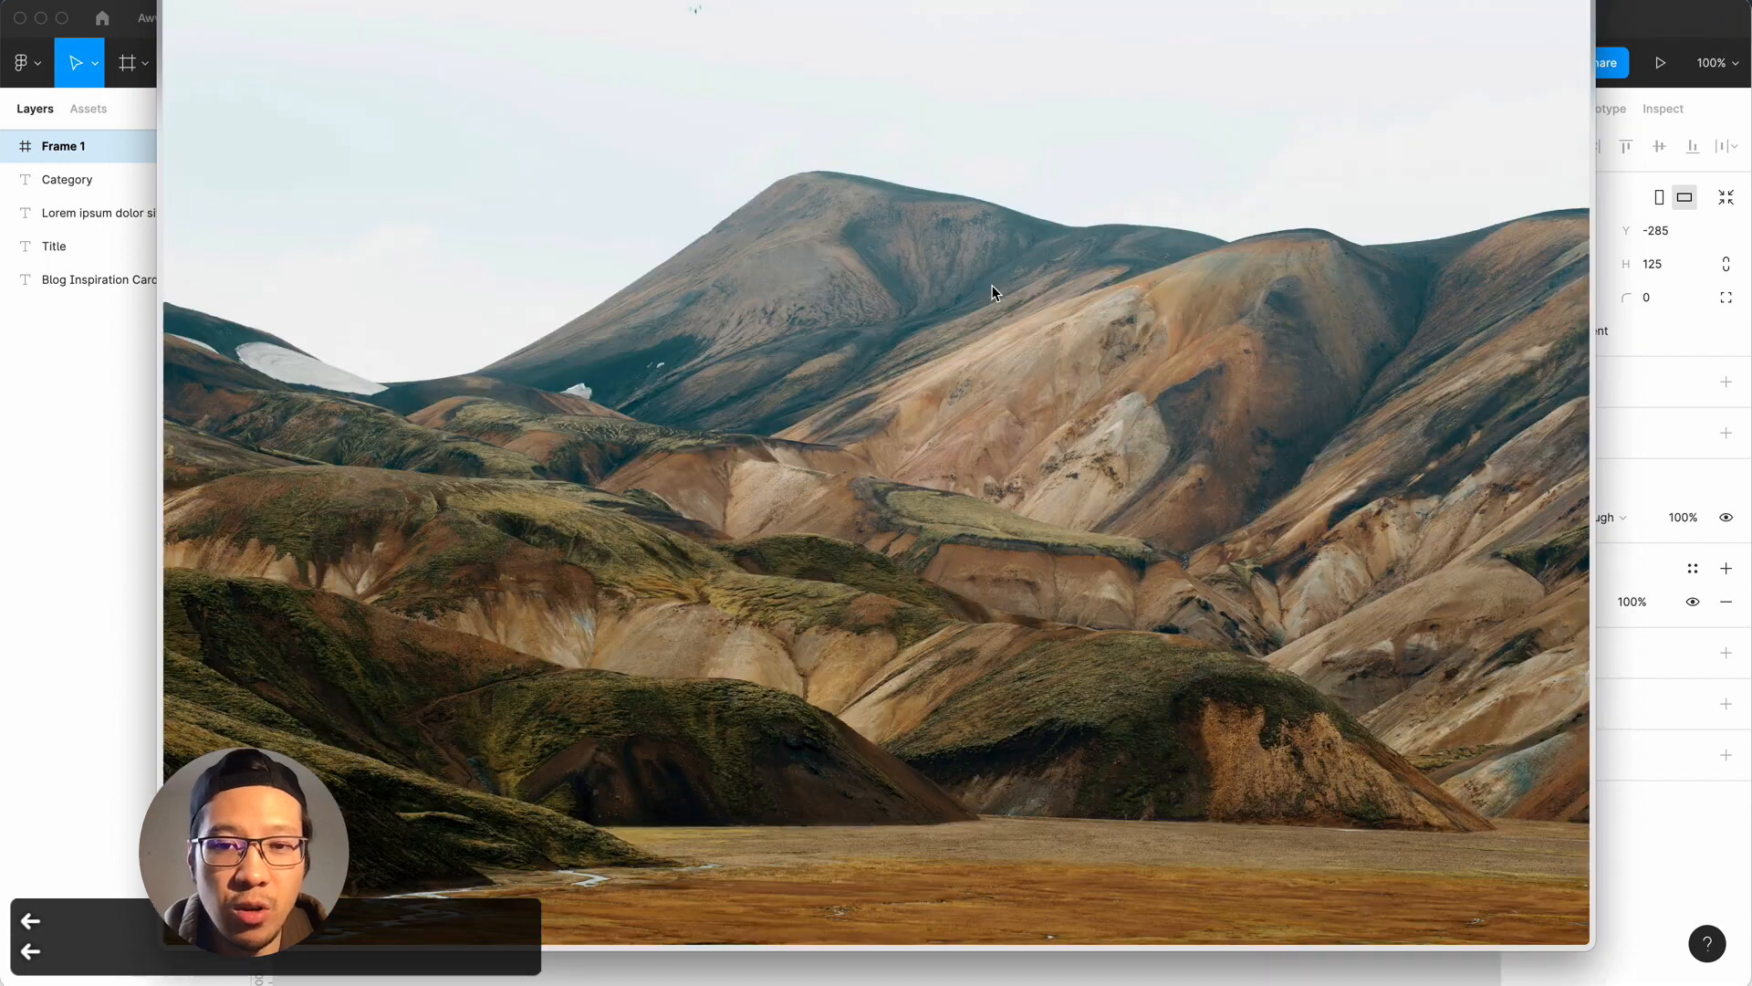
key(space)
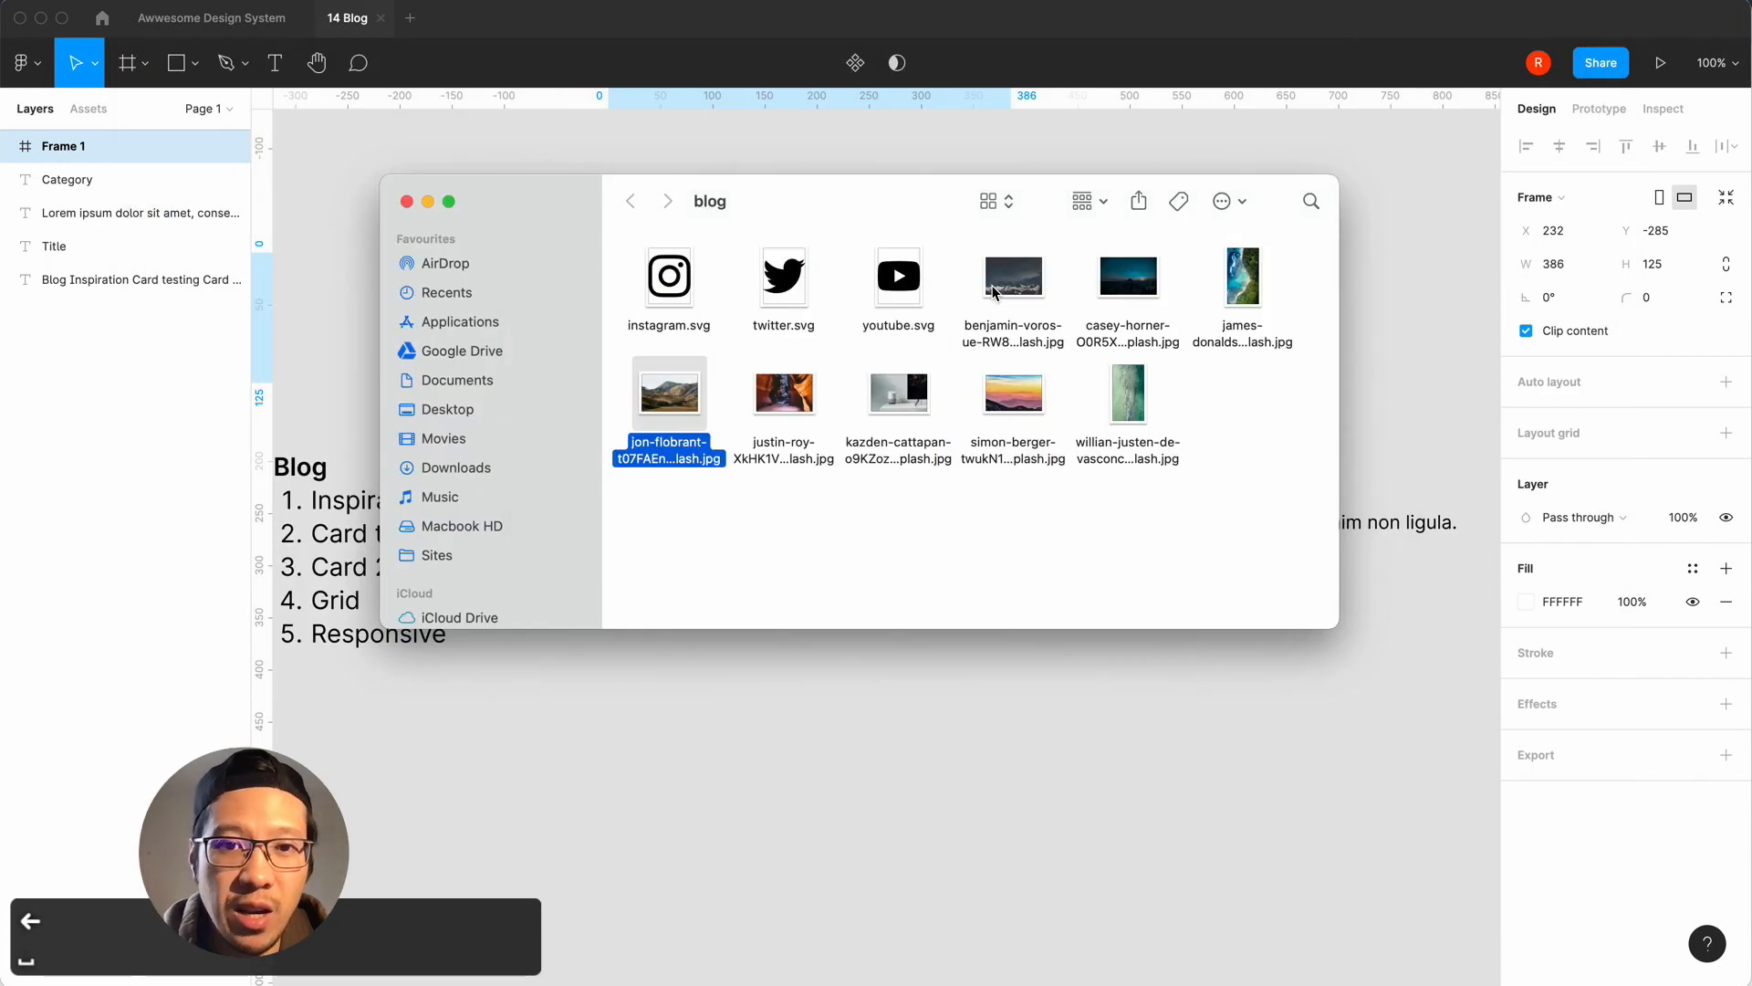
drag(871, 204, 938, 591)
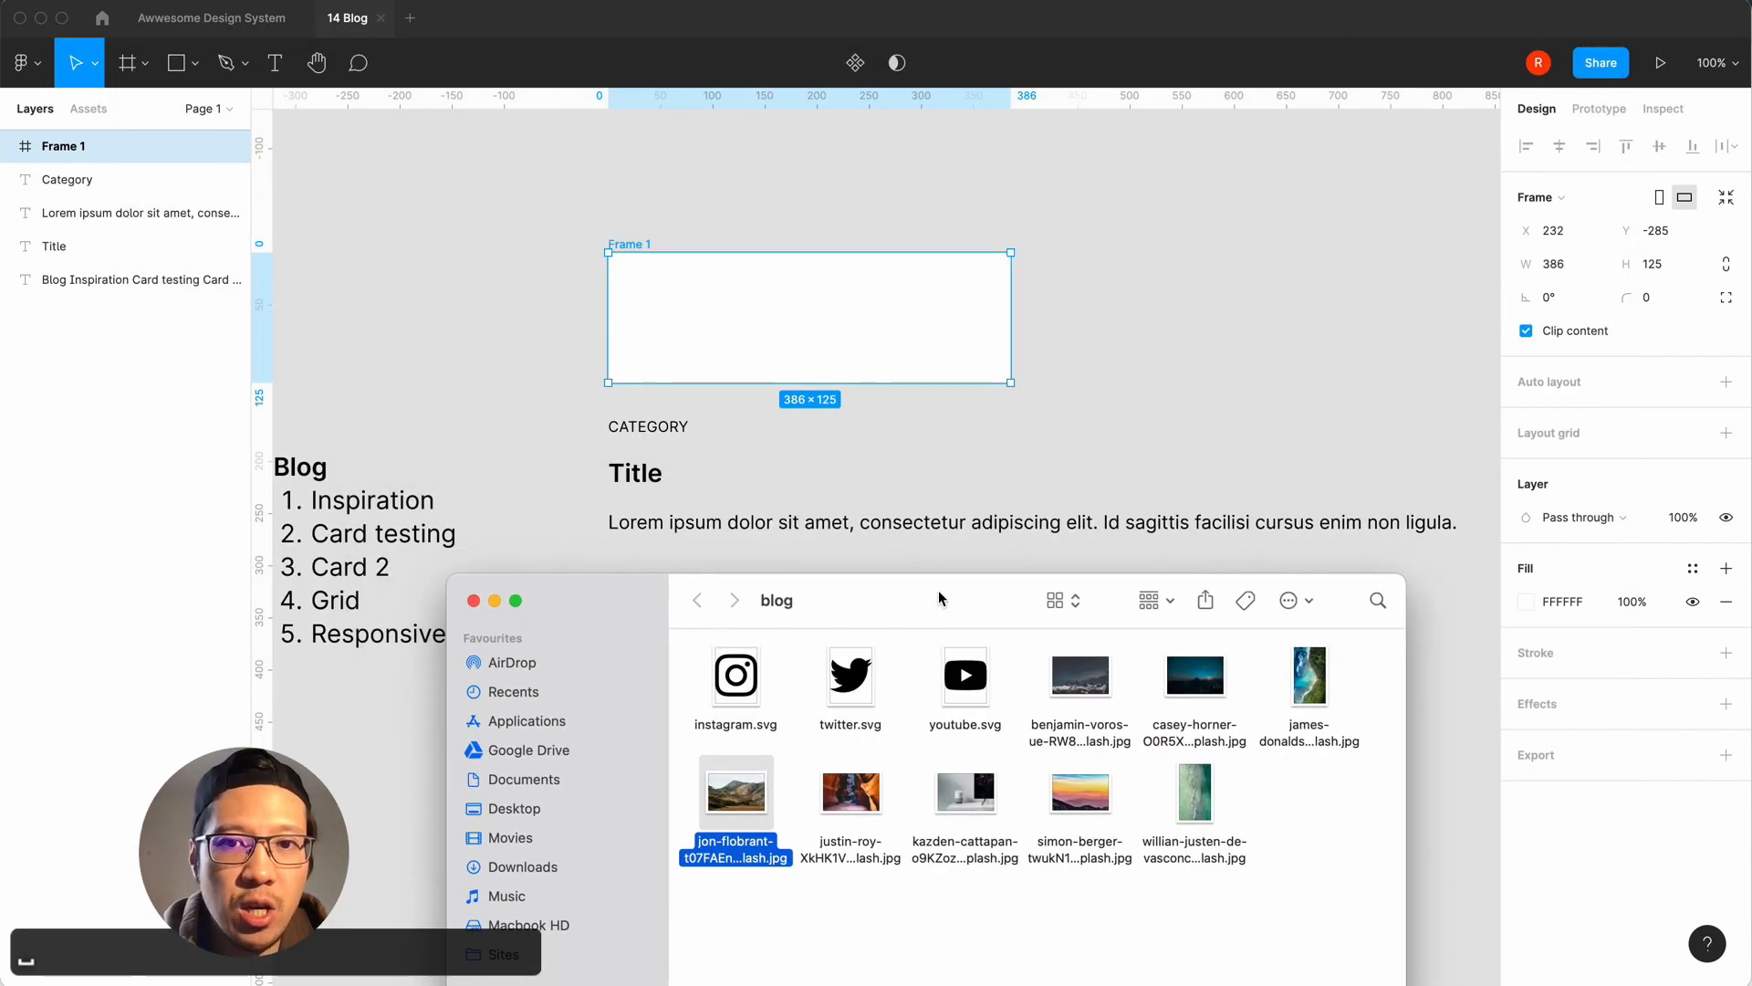
Add a second fill to Frame 1 above the Category text and change its type from Linear to Image.
click(1033, 332)
click(719, 210)
click(639, 242)
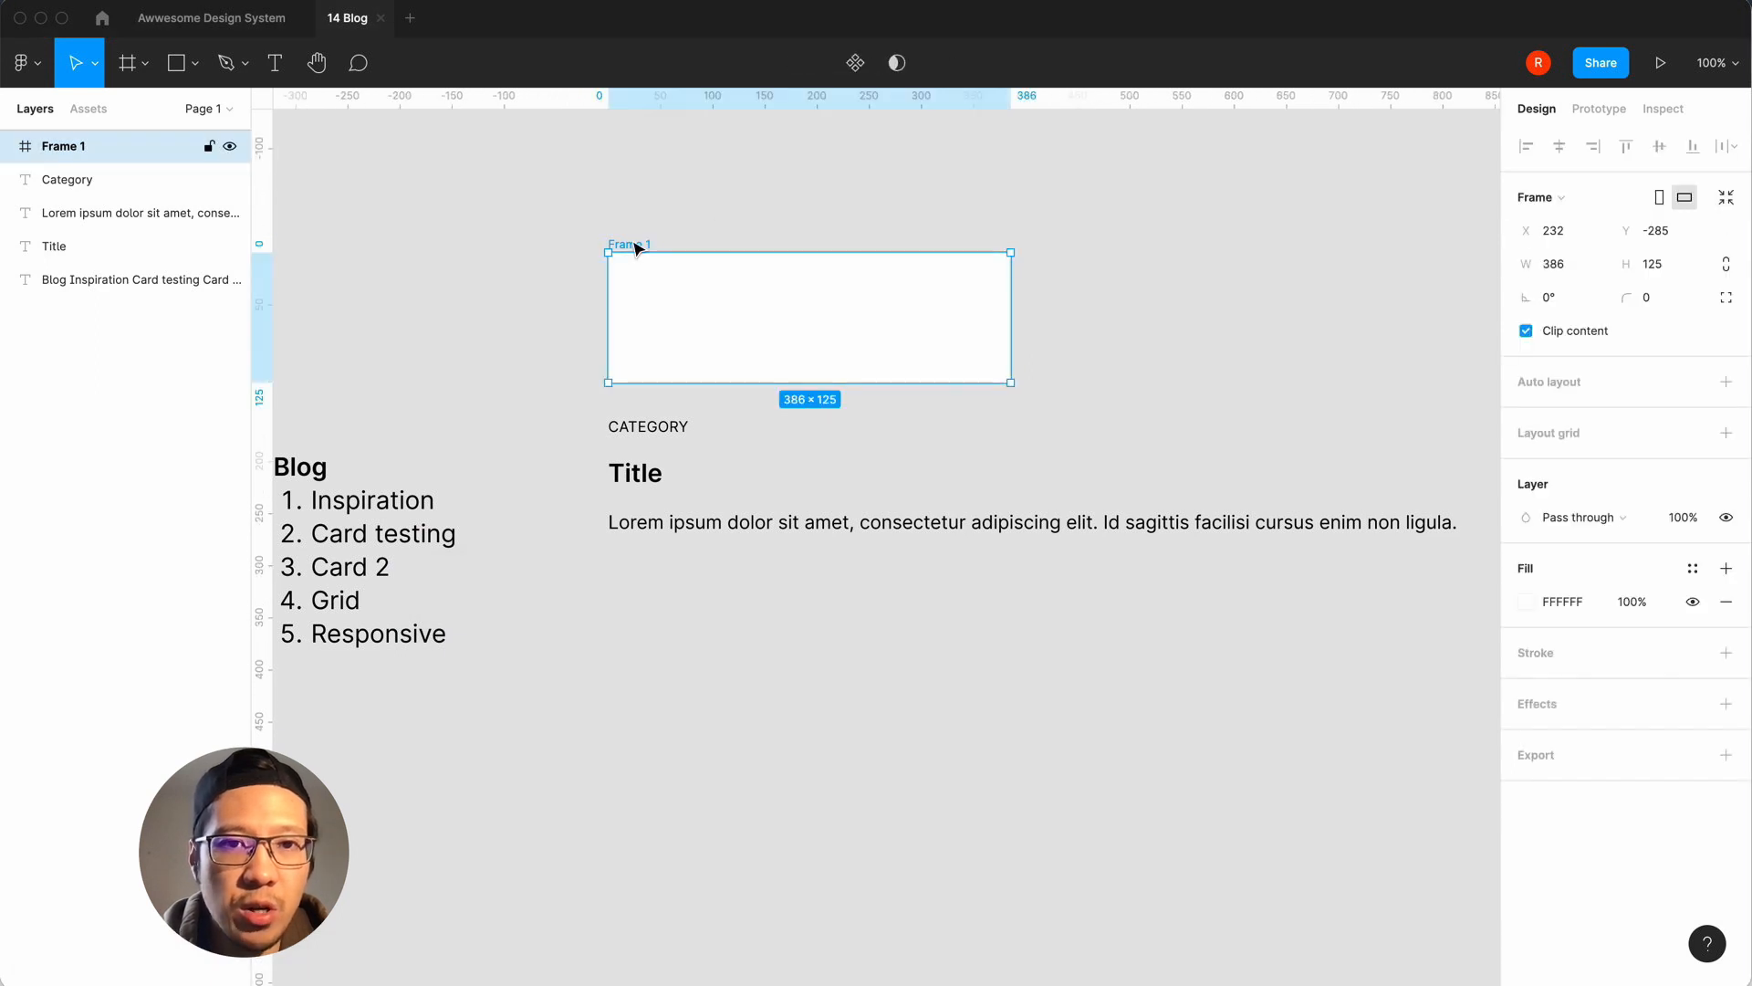
click(1726, 567)
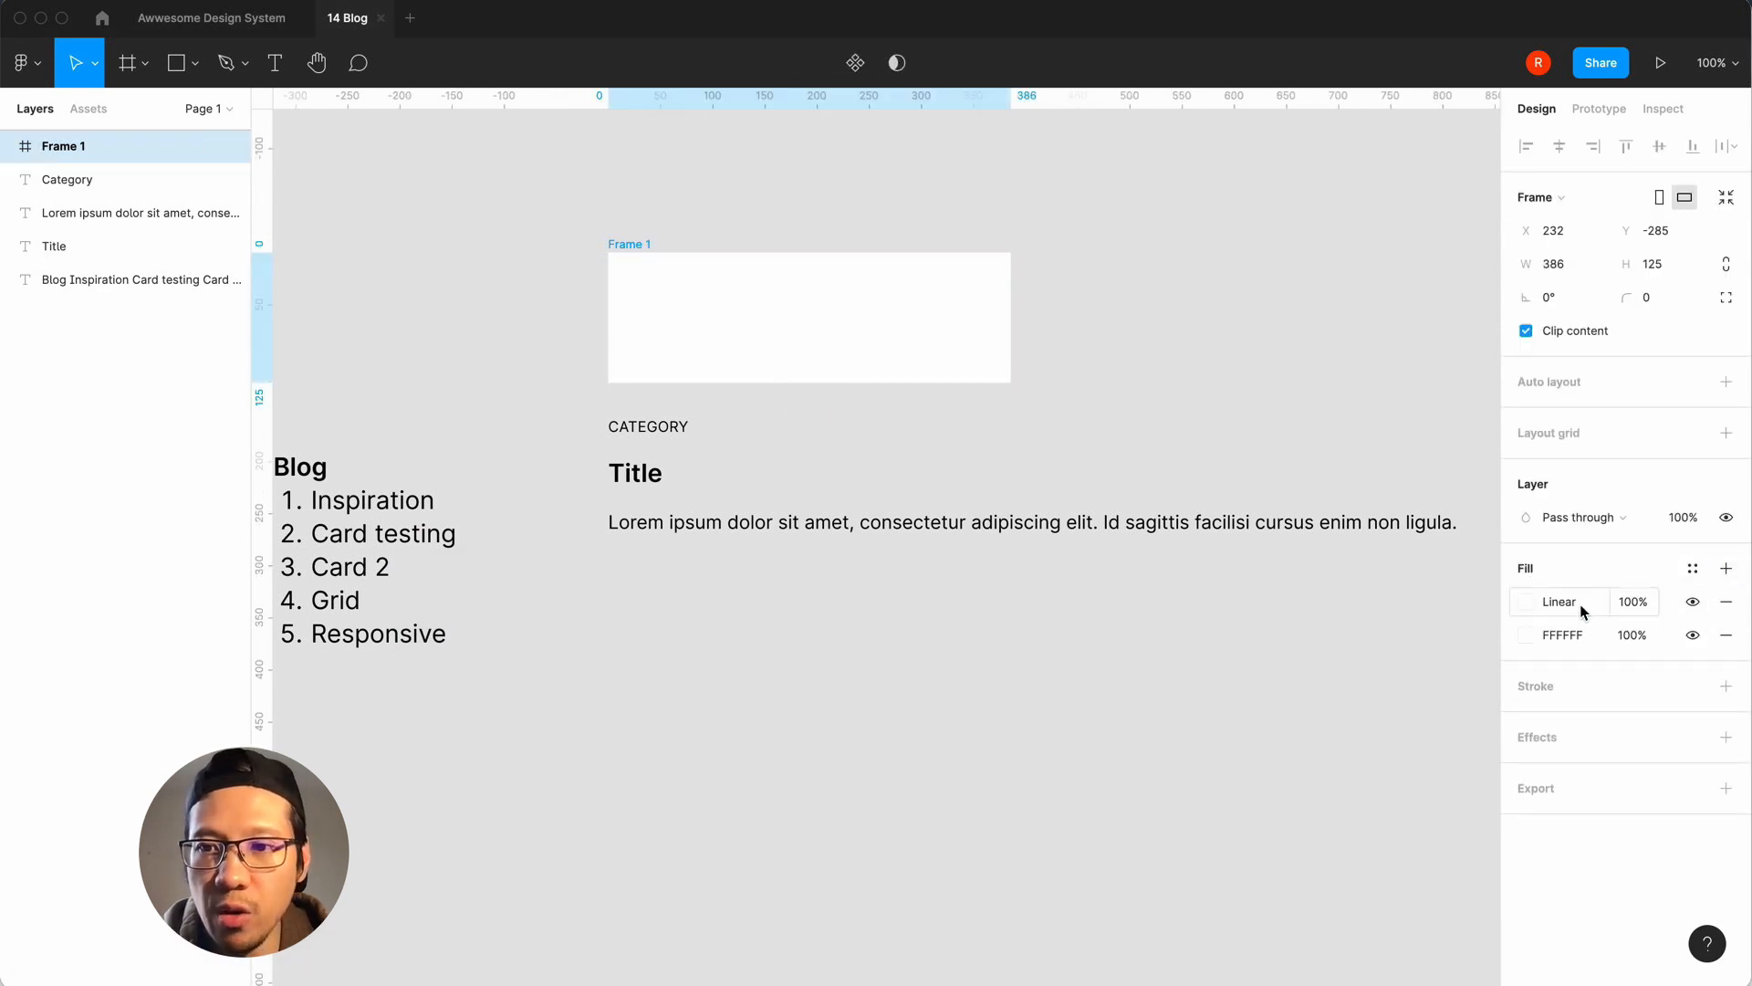
click(1526, 602)
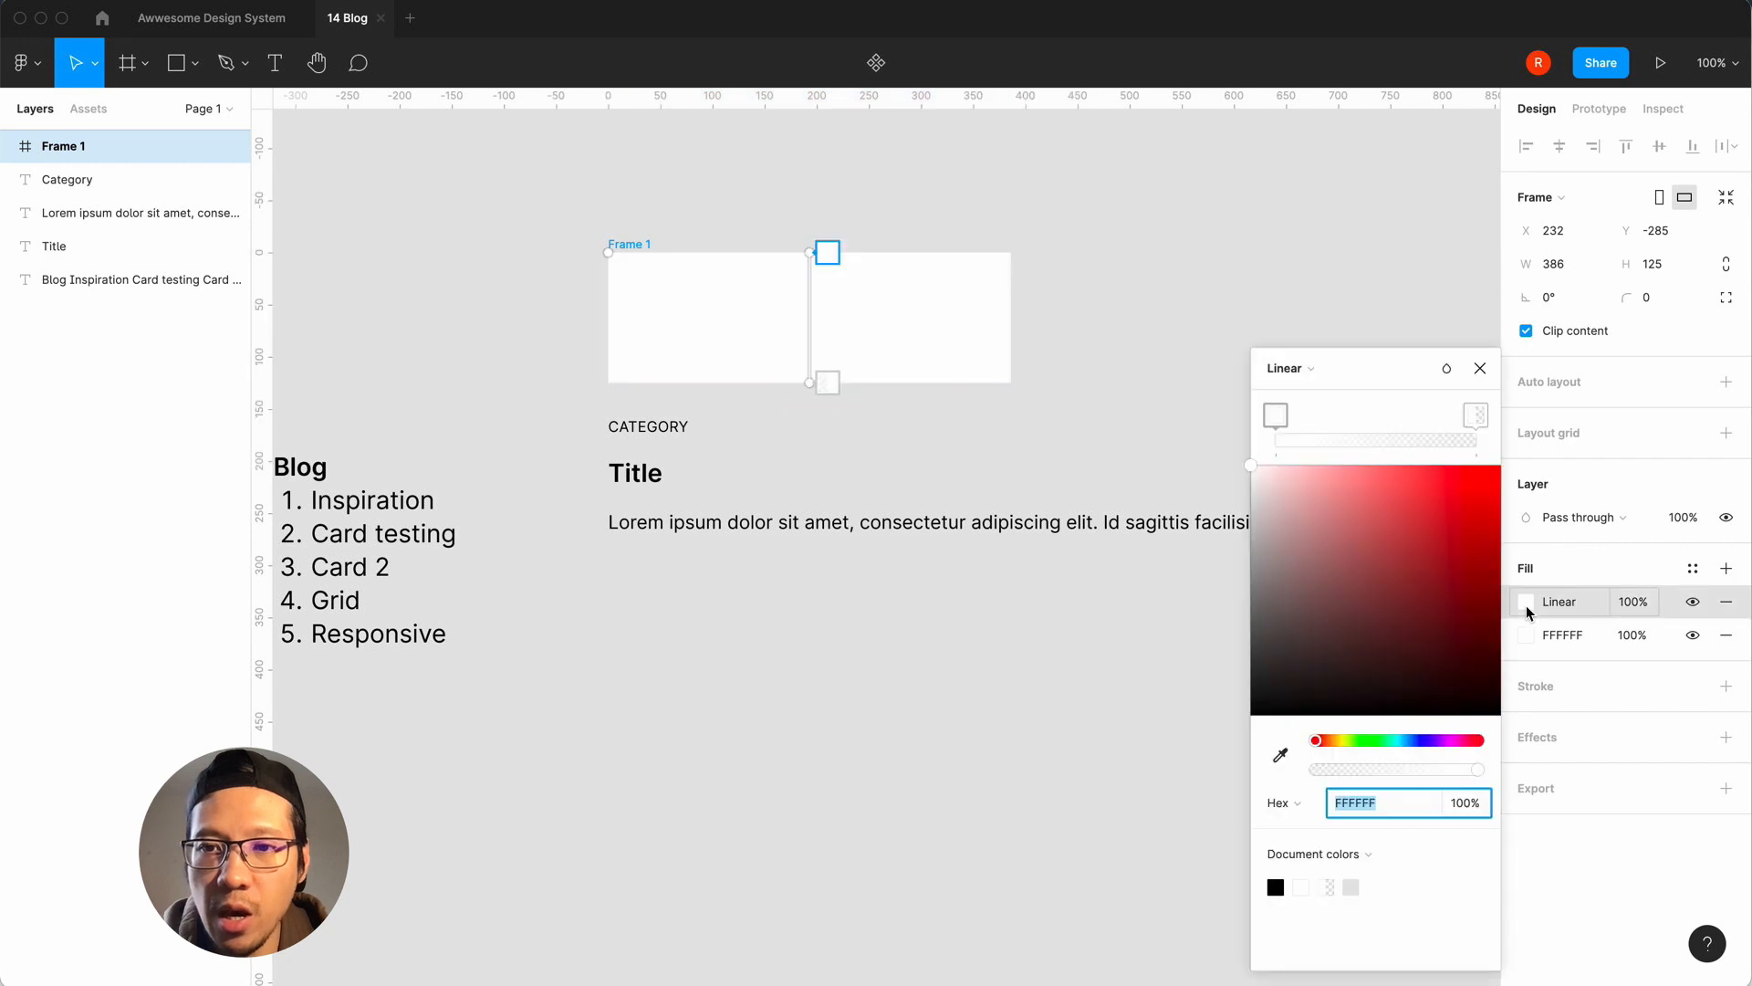
click(1297, 371)
click(1314, 466)
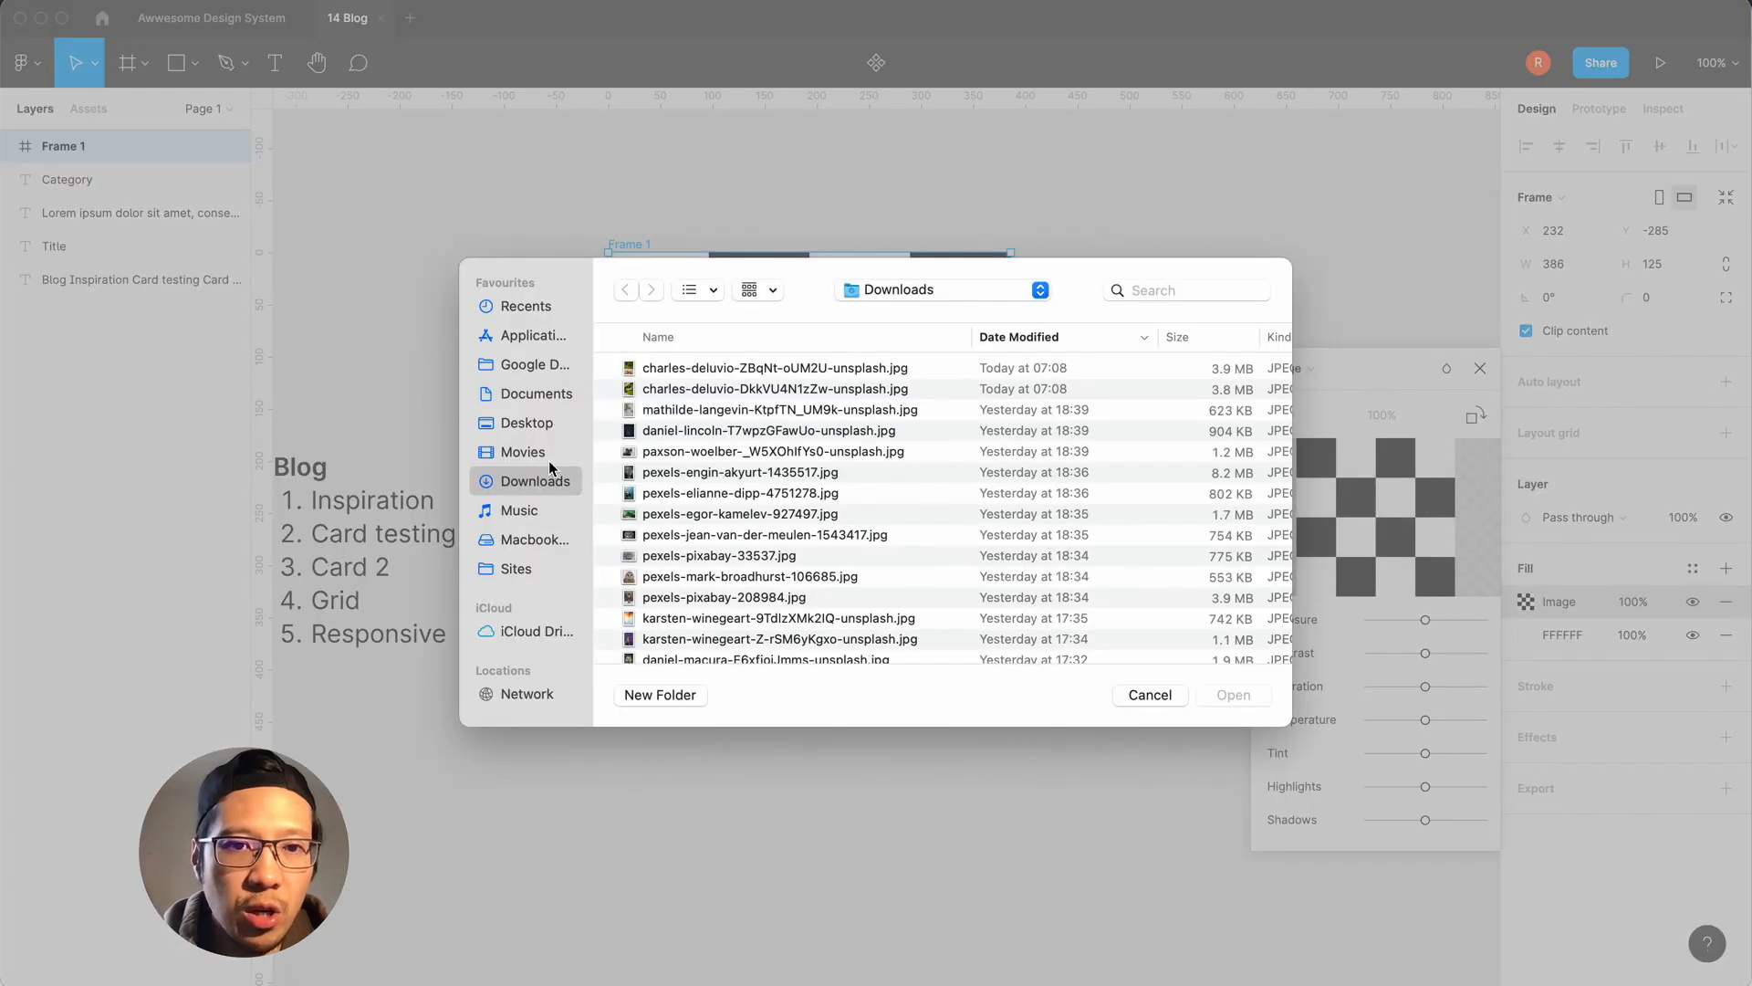
Load the aerial photo of the turquoise coast and palm forest from the Desktop's blog folder as the fill image.
click(527, 422)
double_click(682, 365)
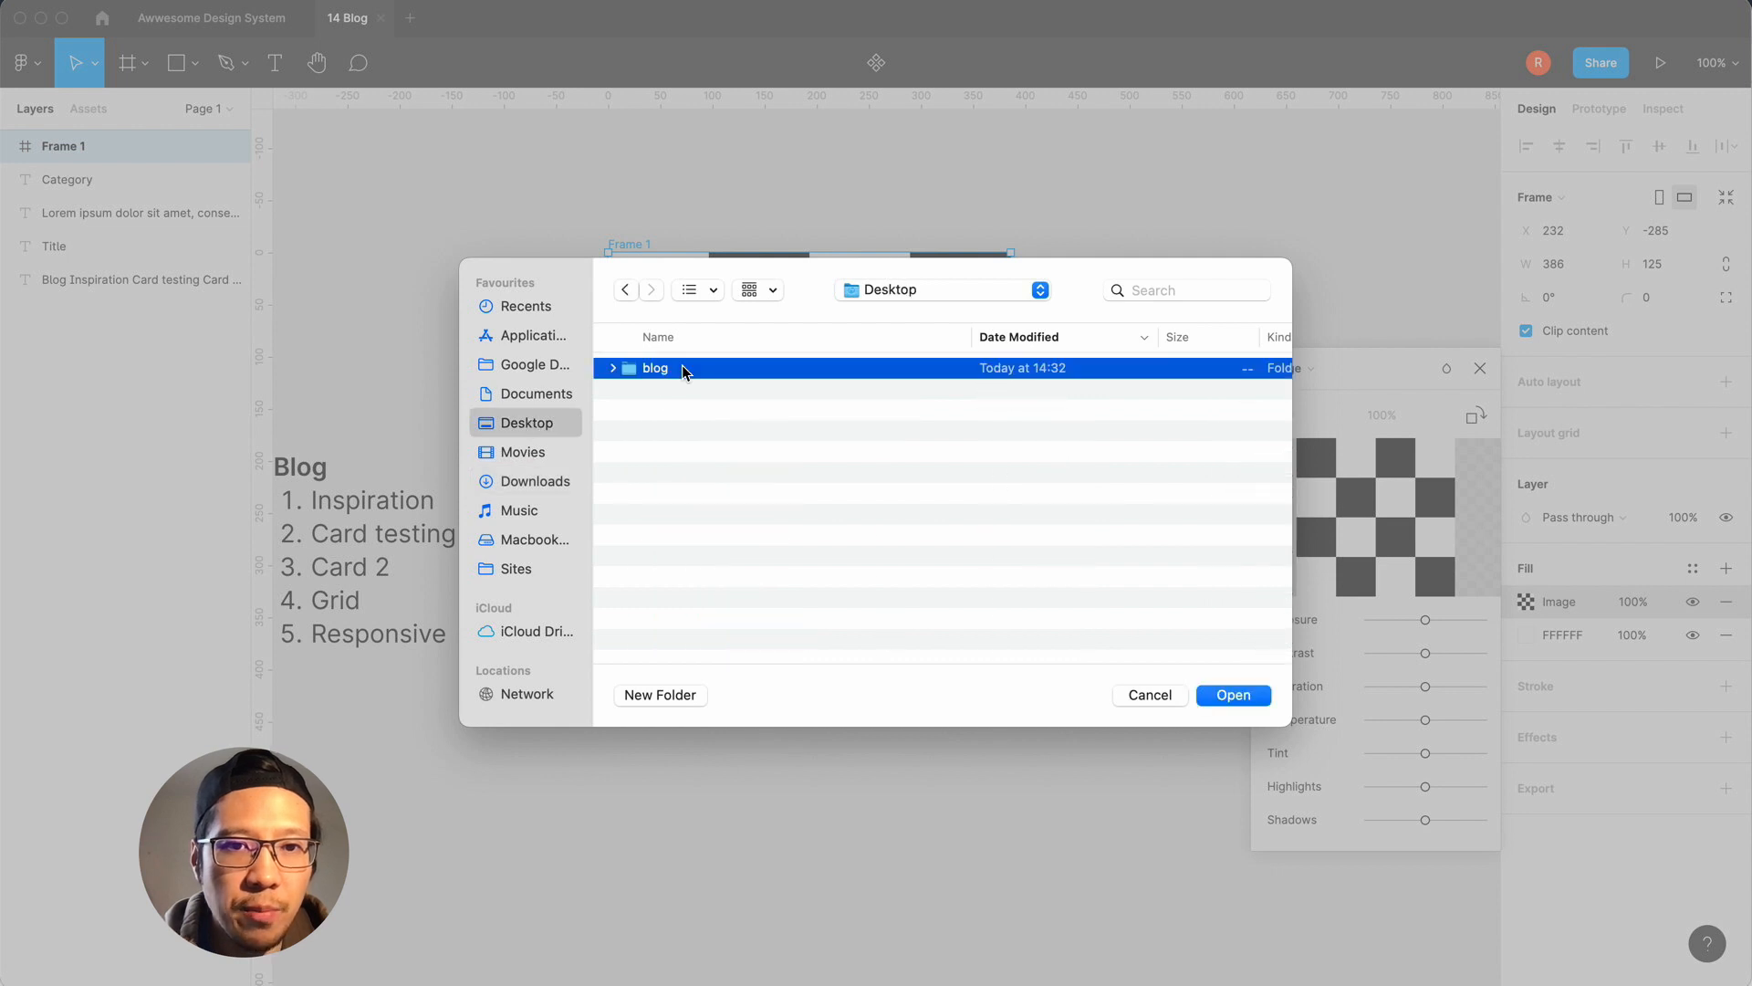
click(728, 368)
key(space)
key(space)
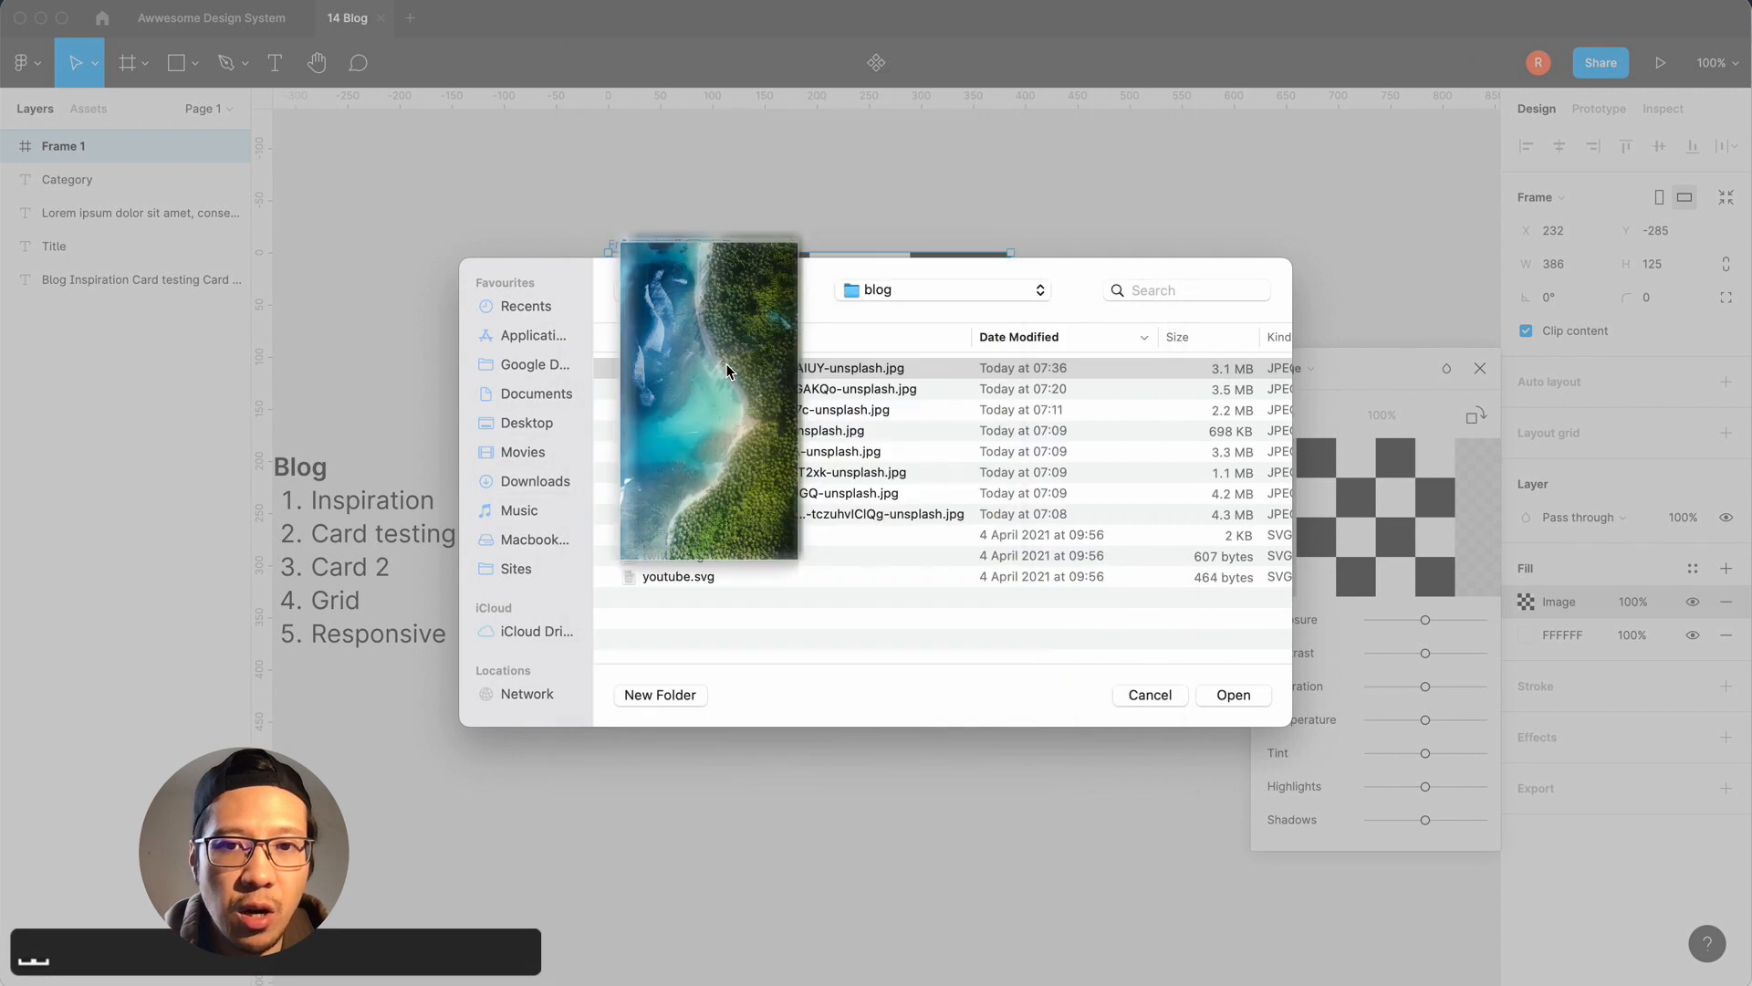
click(1232, 696)
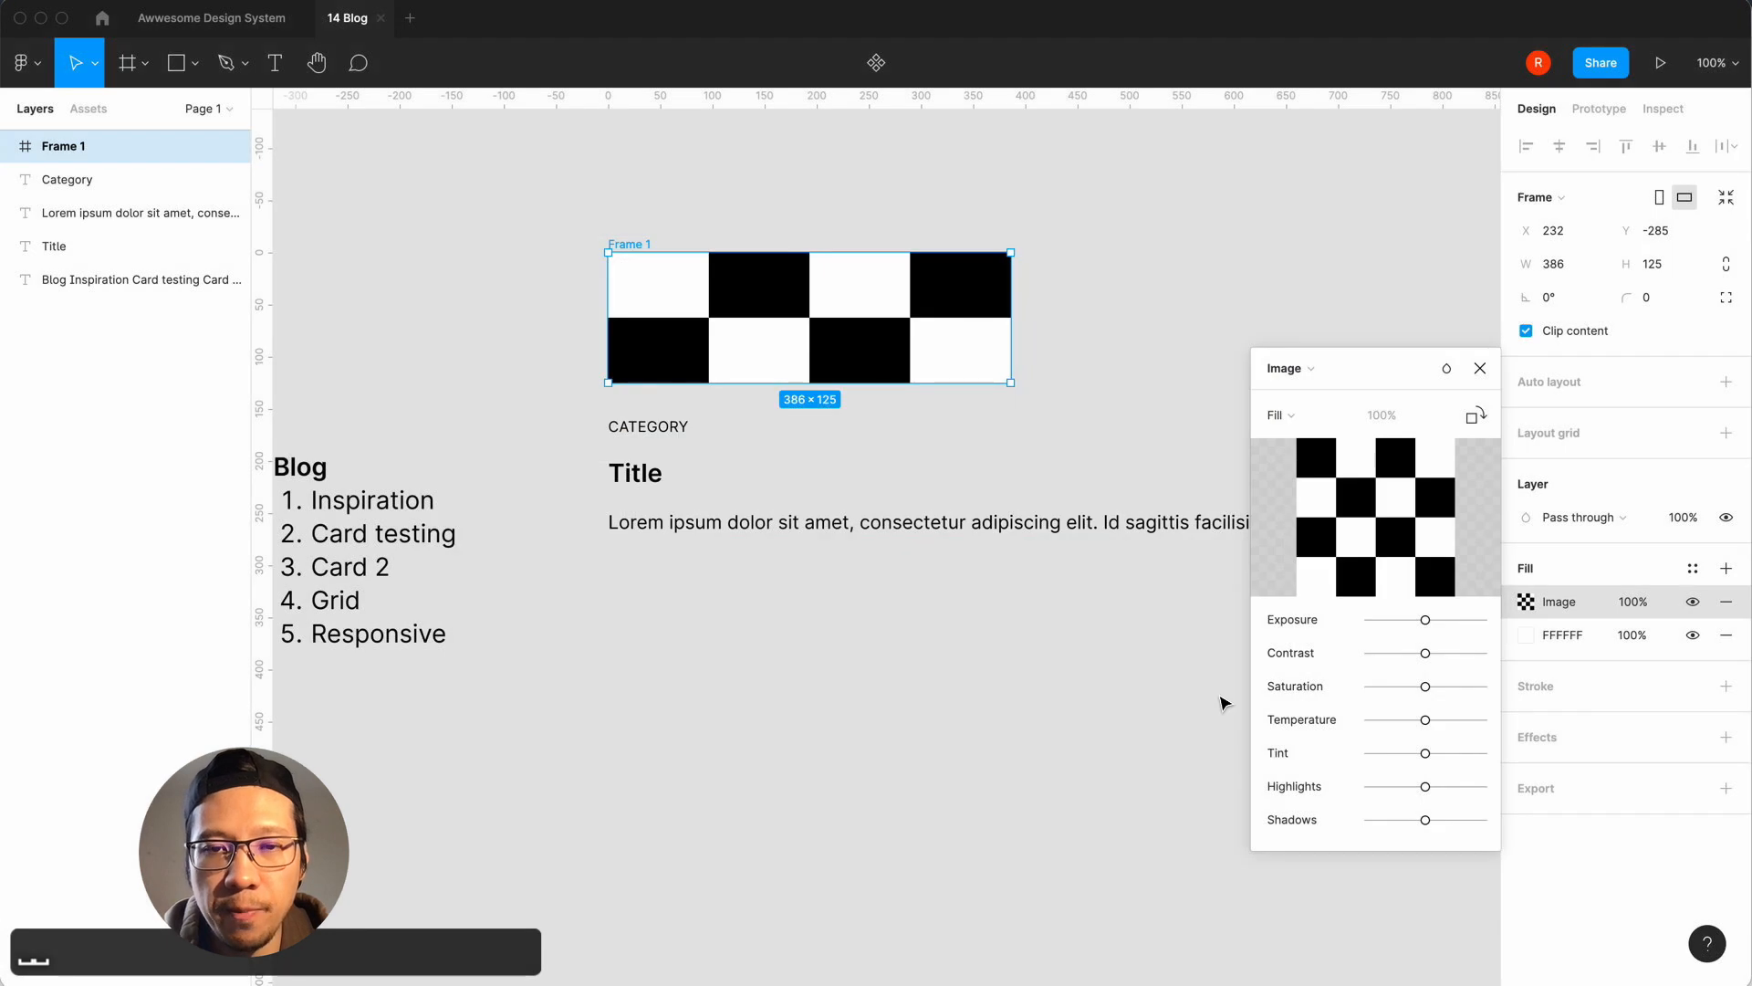
click(1480, 368)
Add another fill to Frame 1 as an Image, using the smart speaker and TV photo from the blog folder.
click(1721, 575)
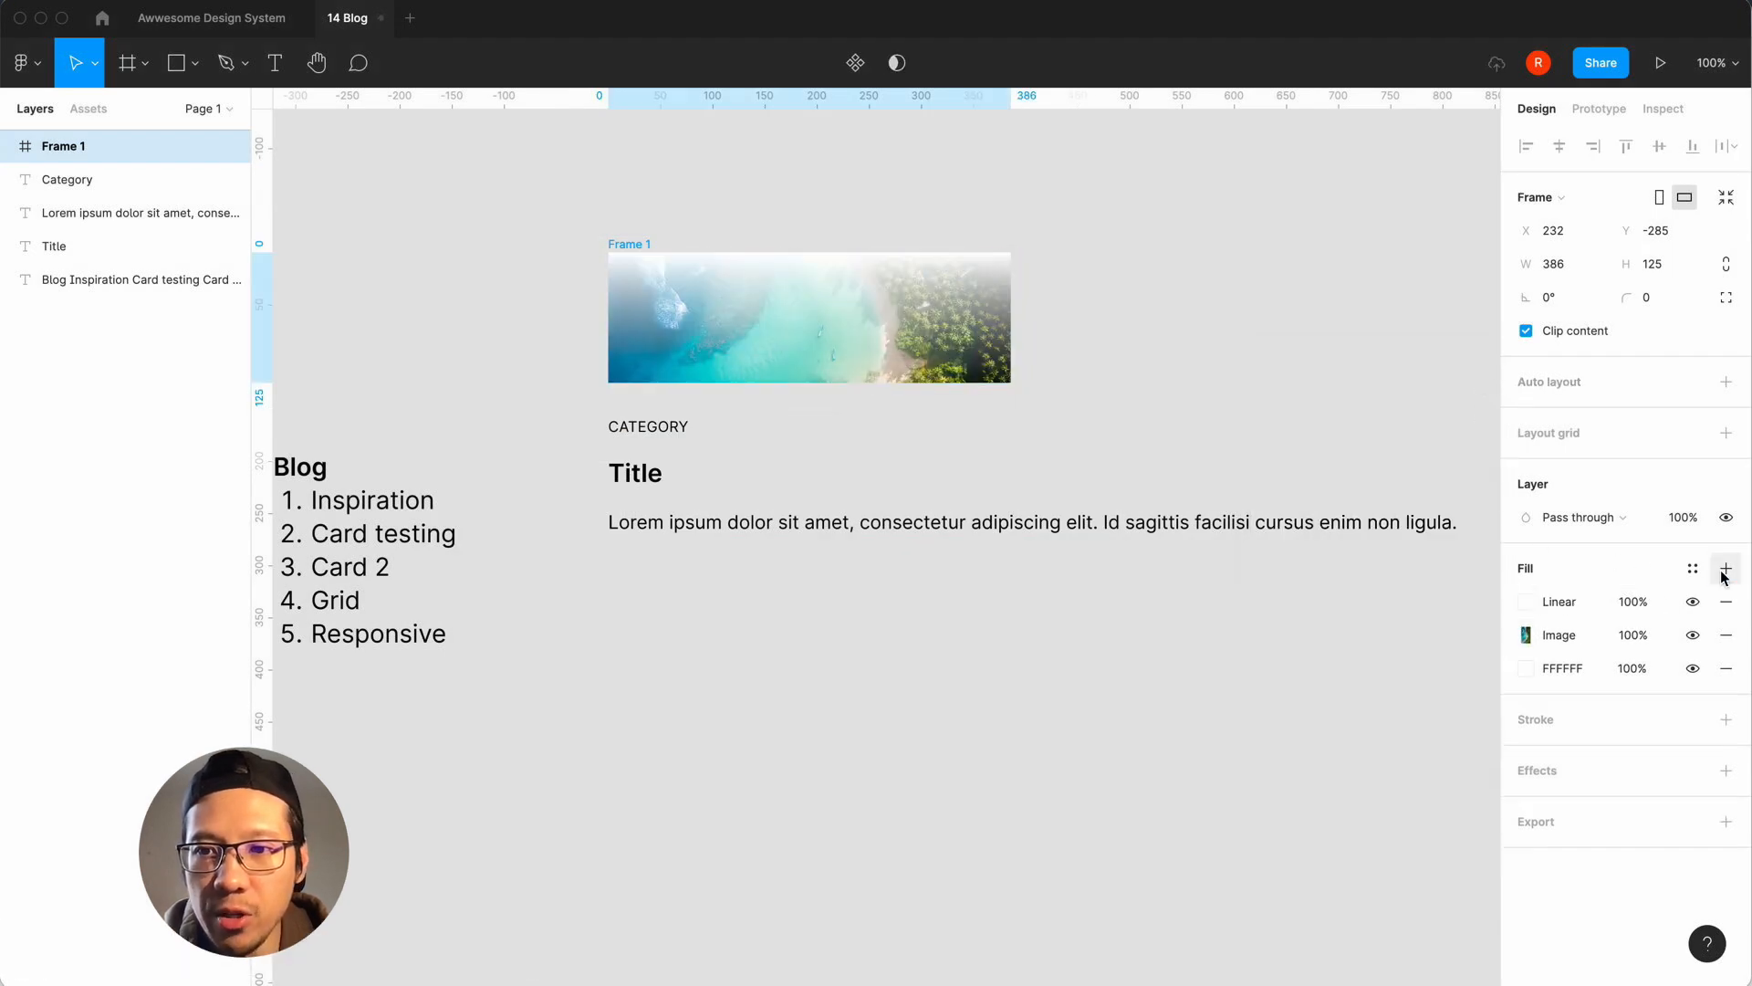
click(1527, 603)
click(1286, 368)
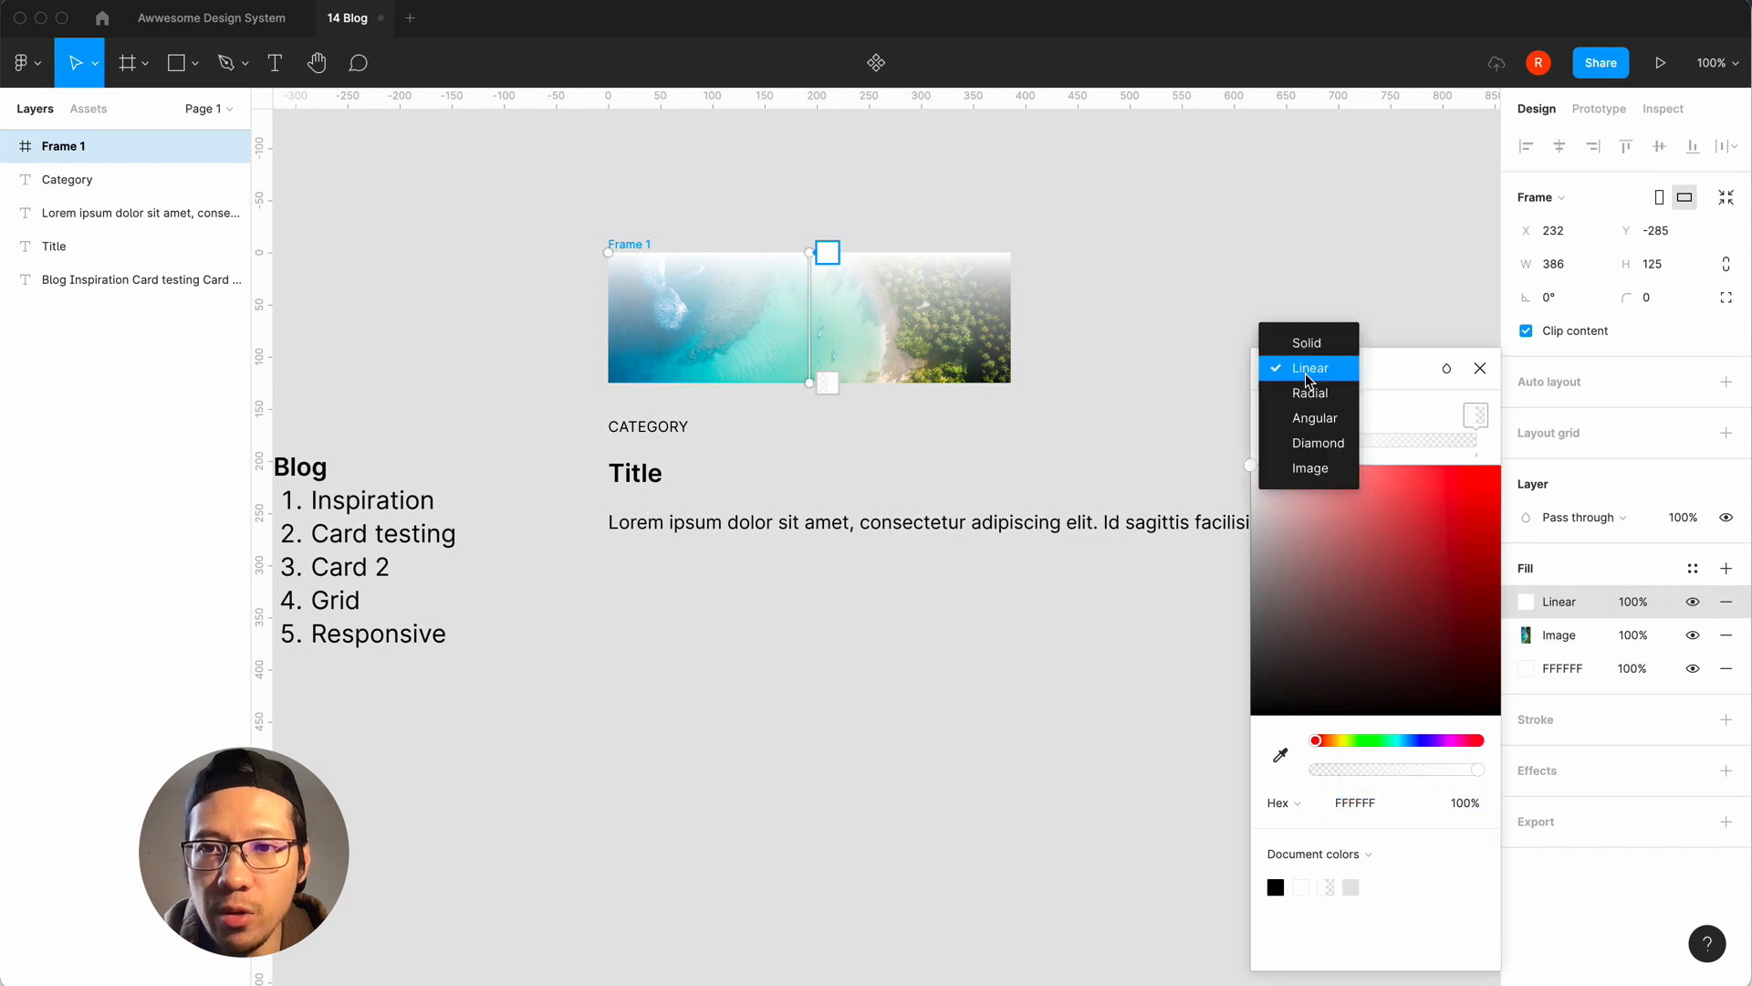
click(1296, 467)
click(1480, 368)
Stack a further image fill on Frame 1 with the photo of mountain ridges under an orange sunset.
click(1725, 570)
click(1527, 602)
click(1288, 368)
click(1296, 467)
click(1376, 518)
double_click(1336, 404)
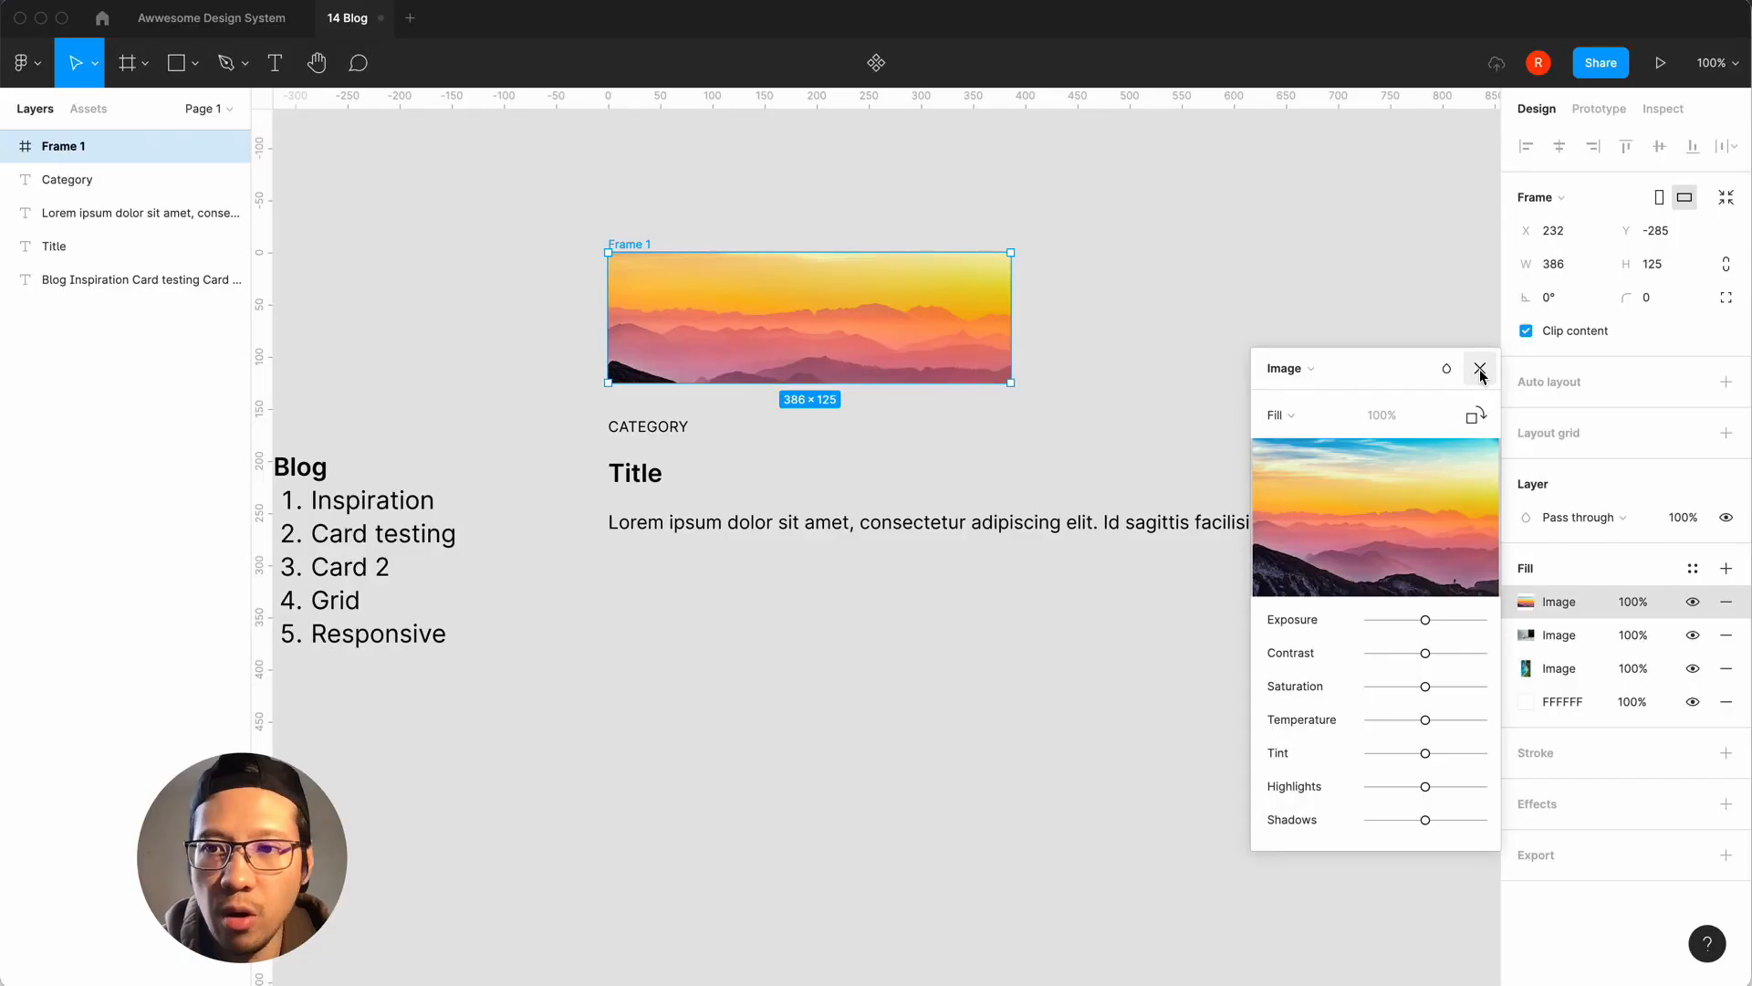
click(1479, 369)
Add the red canyon photo and the brown hillside photo as further image fills on Frame 1.
click(1725, 570)
click(1526, 602)
click(1294, 370)
click(1307, 468)
click(1376, 518)
click(894, 452)
click(1234, 695)
click(1725, 569)
click(1234, 695)
Add the blog folder's remaining photos as image fills: the two night-sky mountain scenes, with the green sea aerial as the topmost fill.
click(1725, 569)
click(1526, 603)
click(1295, 370)
click(1307, 467)
click(1375, 518)
click(728, 493)
click(1234, 696)
click(1307, 468)
click(1375, 517)
click(731, 475)
click(1232, 695)
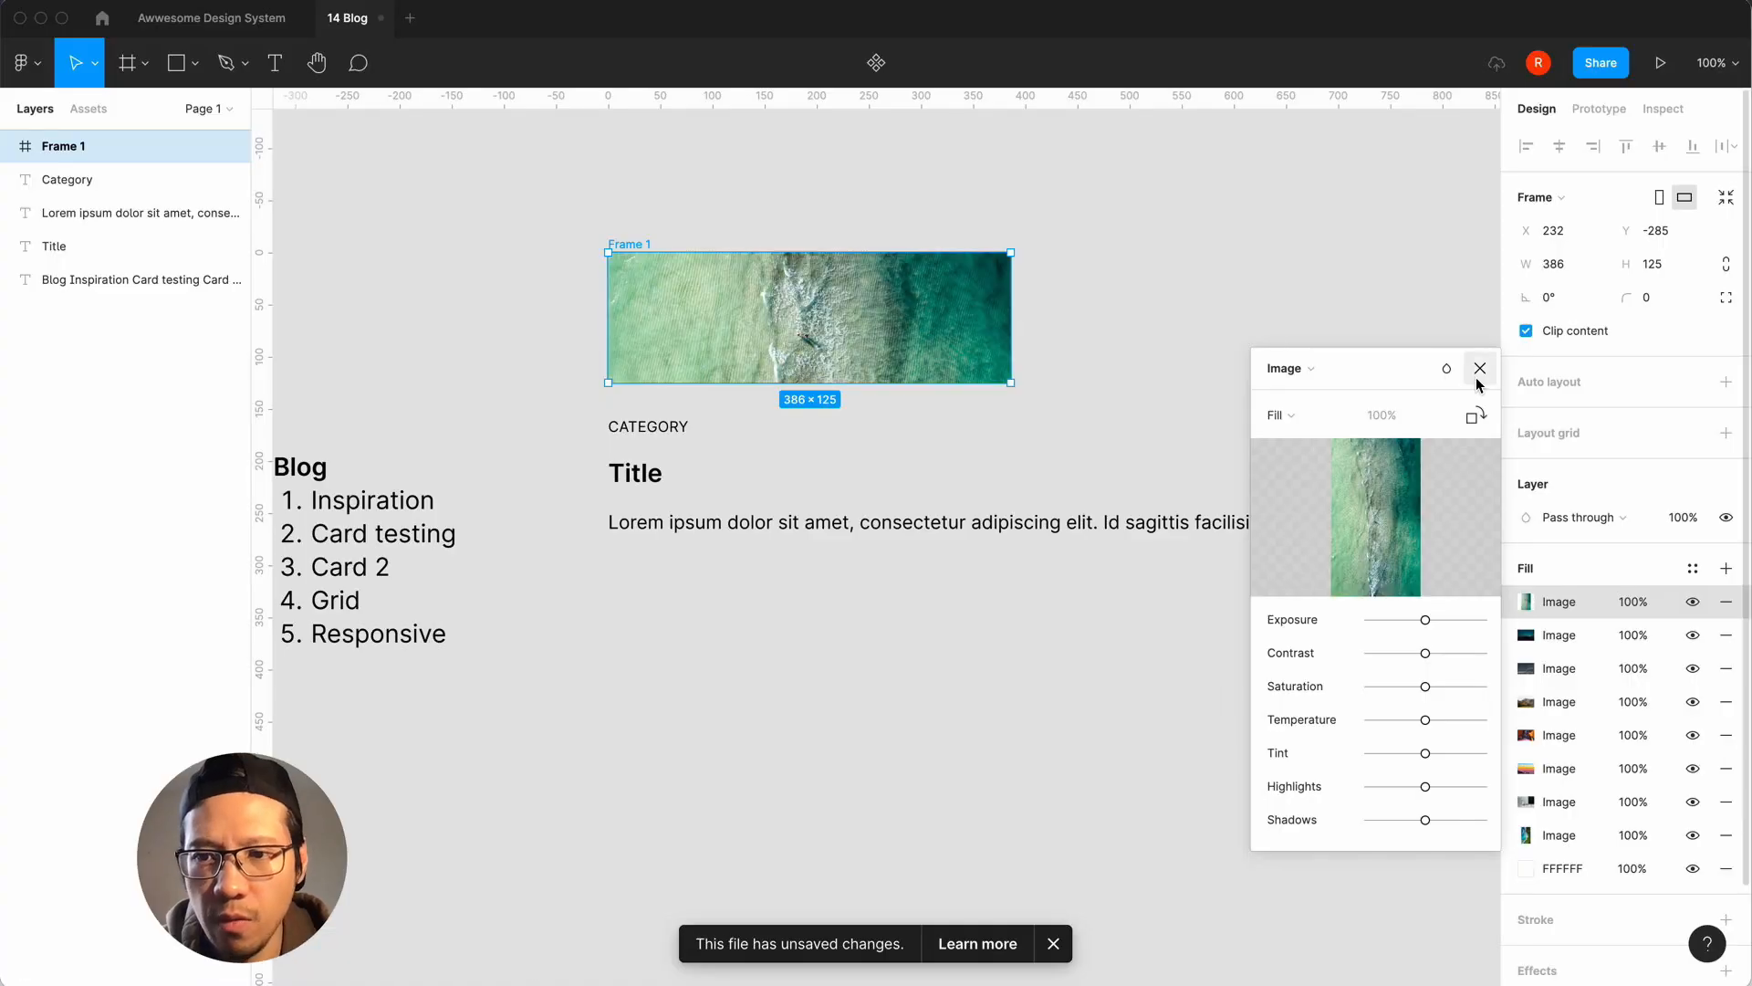
click(1479, 368)
click(1036, 742)
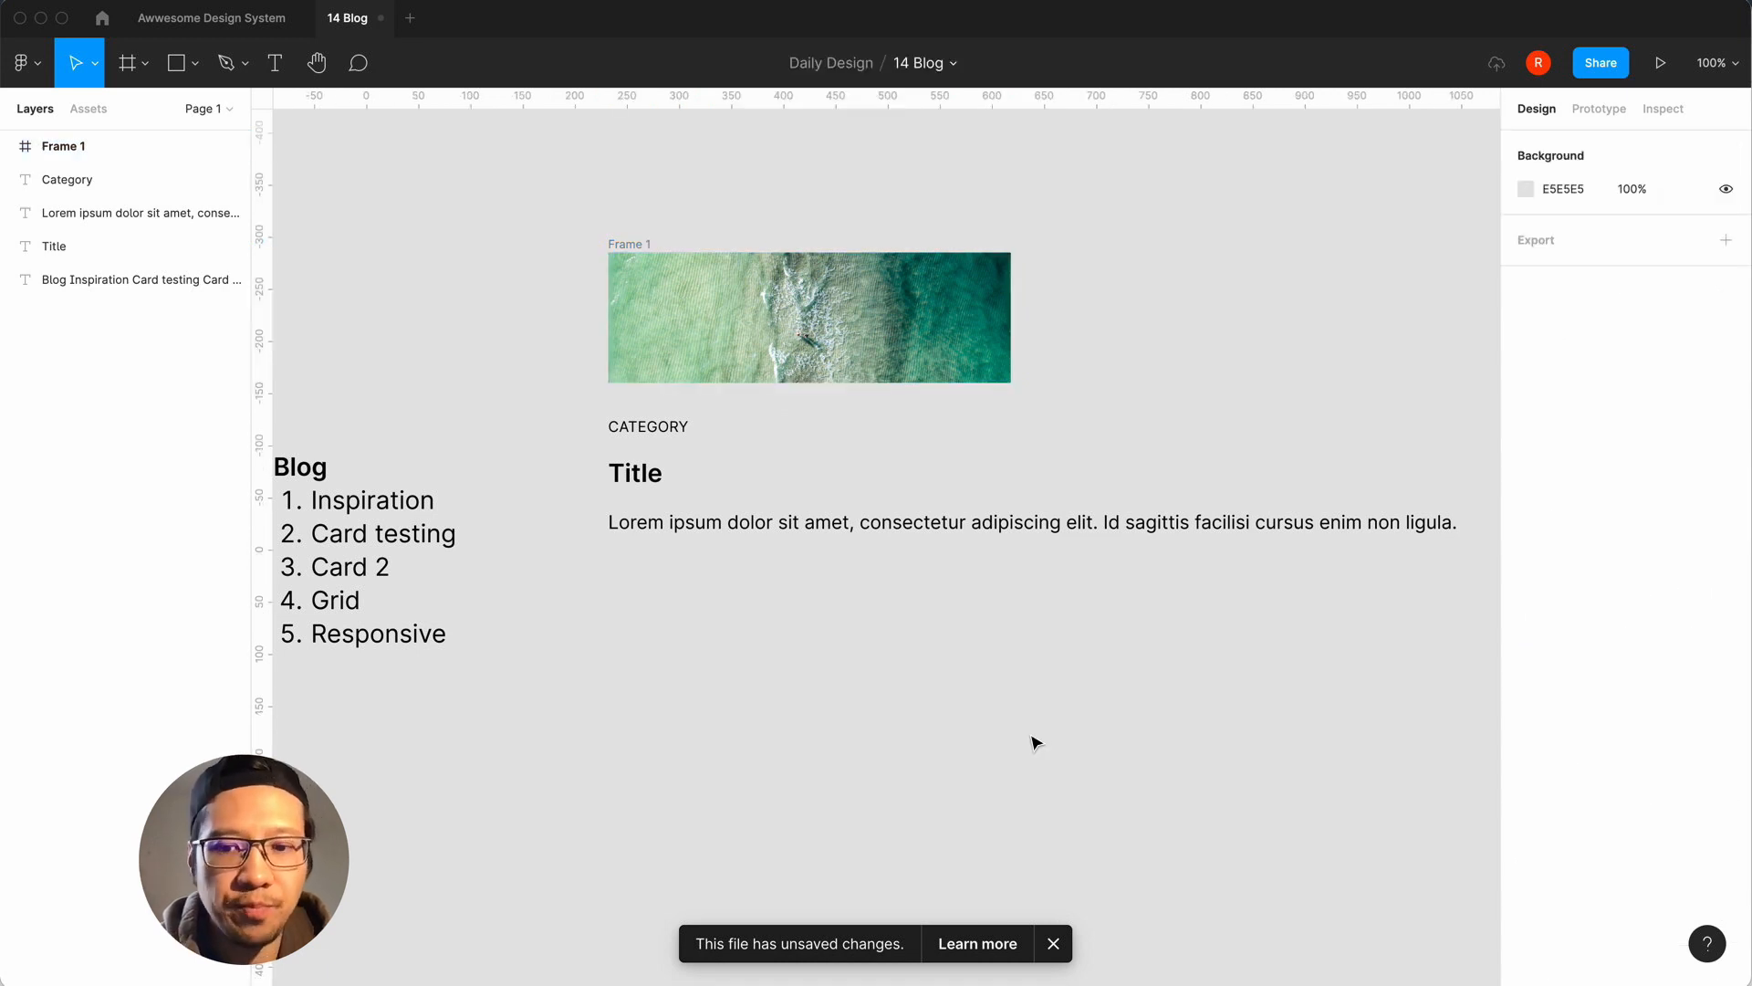
Turn Frame 1 with its stacked image fills into a component and rename it Base.
key(minus)
key(equal)
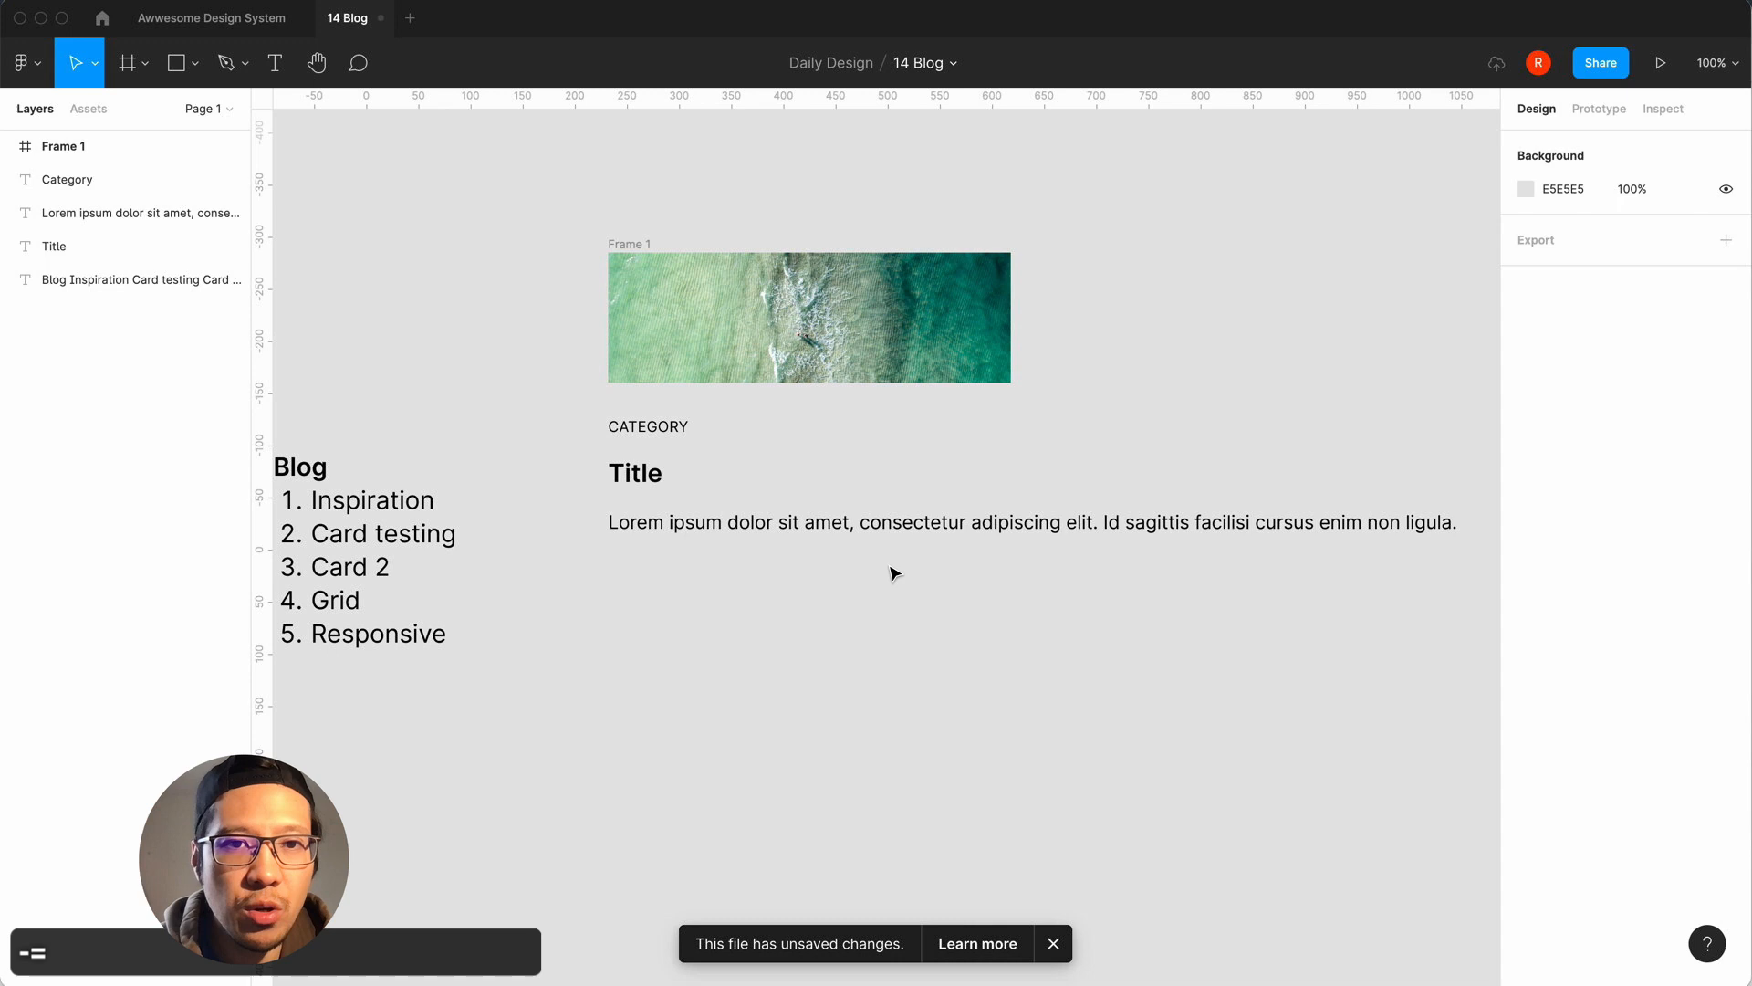
click(633, 247)
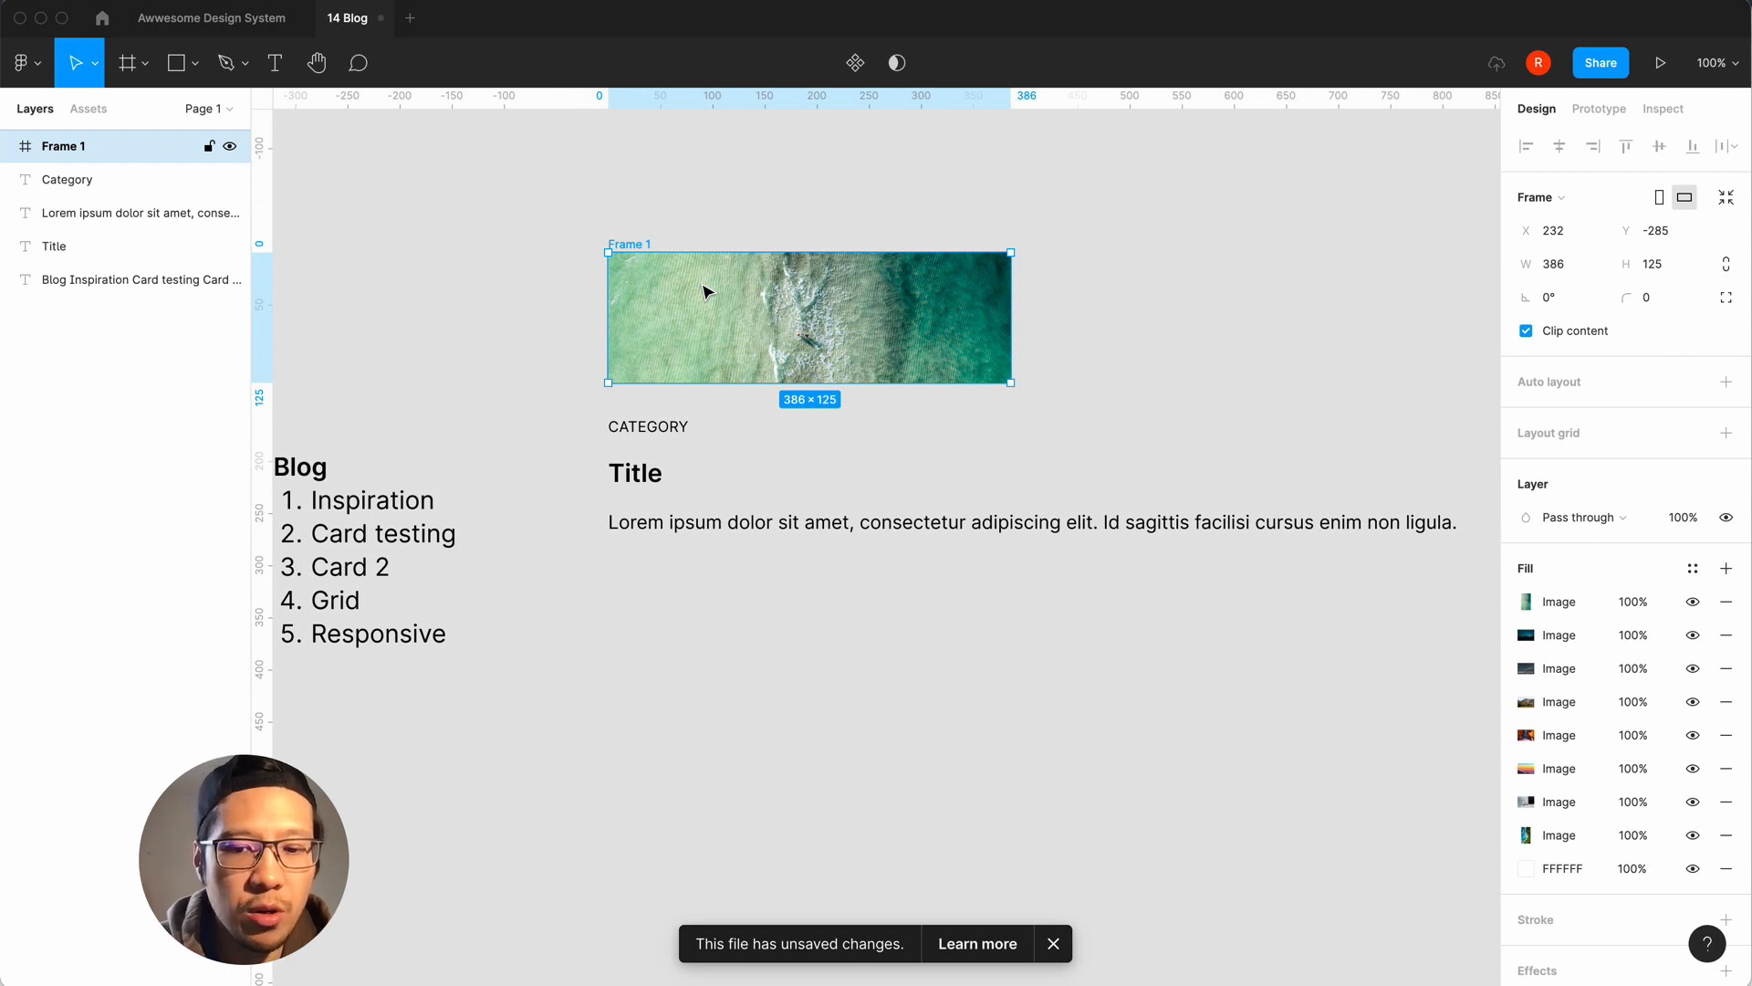
key(super+alt+k)
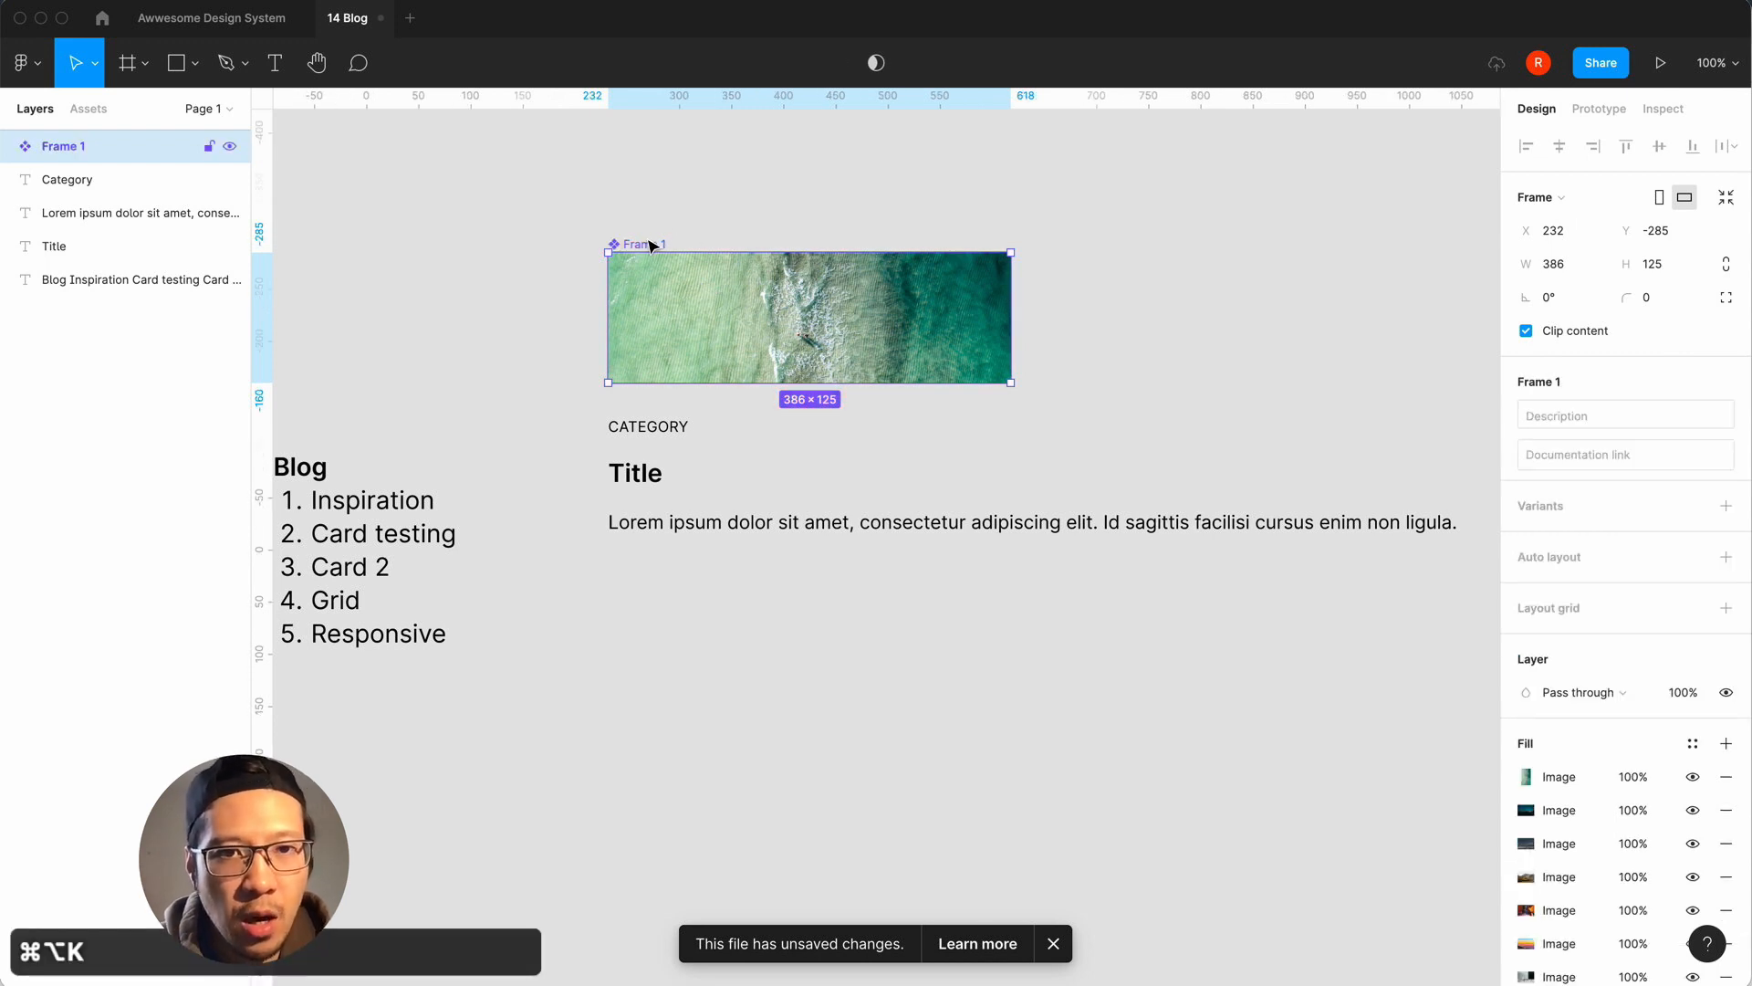
double_click(75, 146)
text(Base)
key(Return)
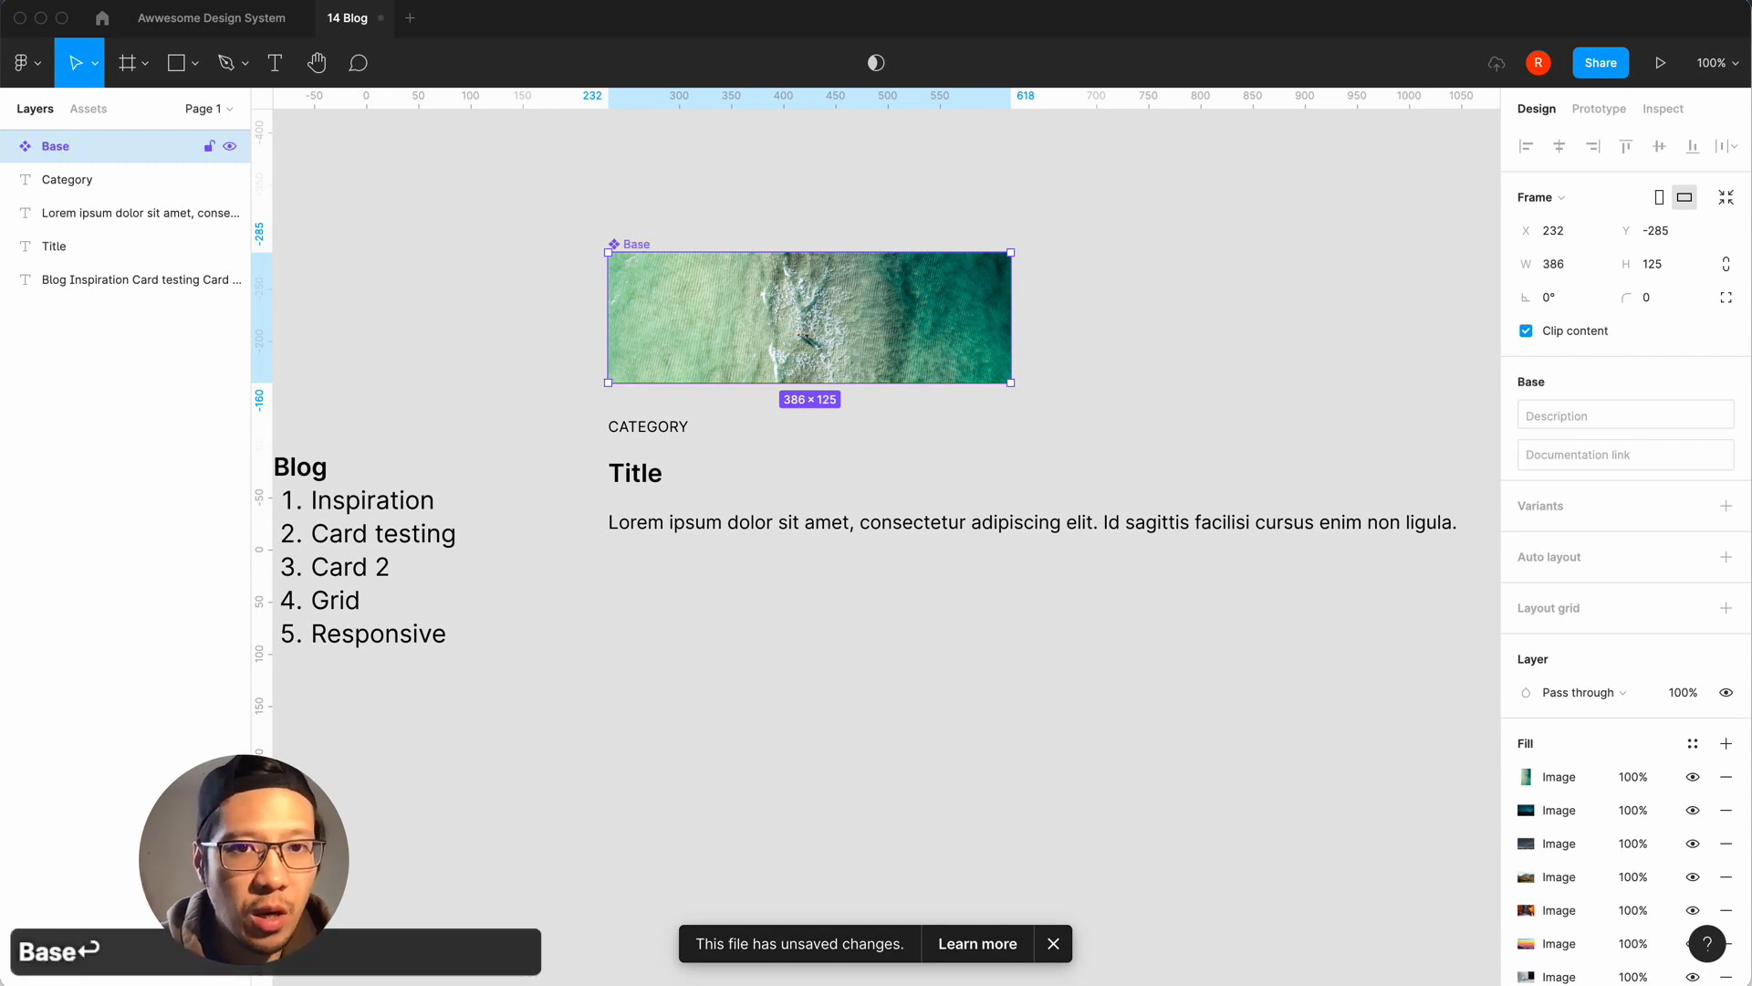
click(370, 301)
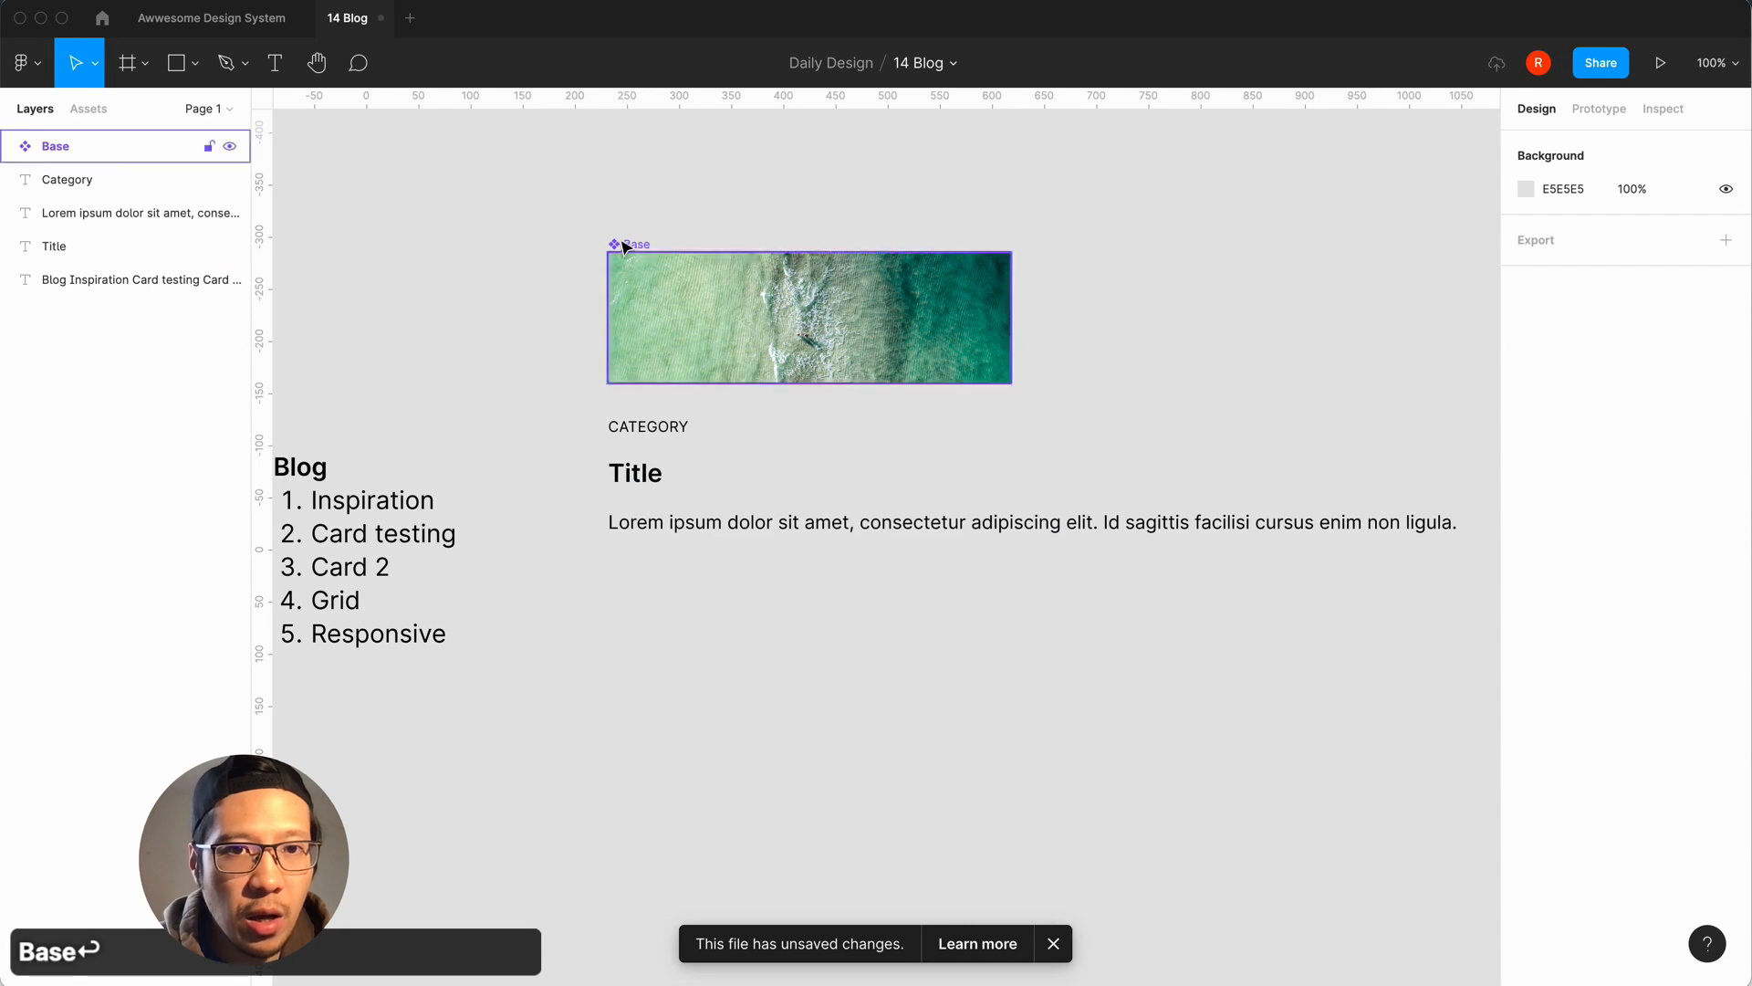
click(691, 298)
key(super+d)
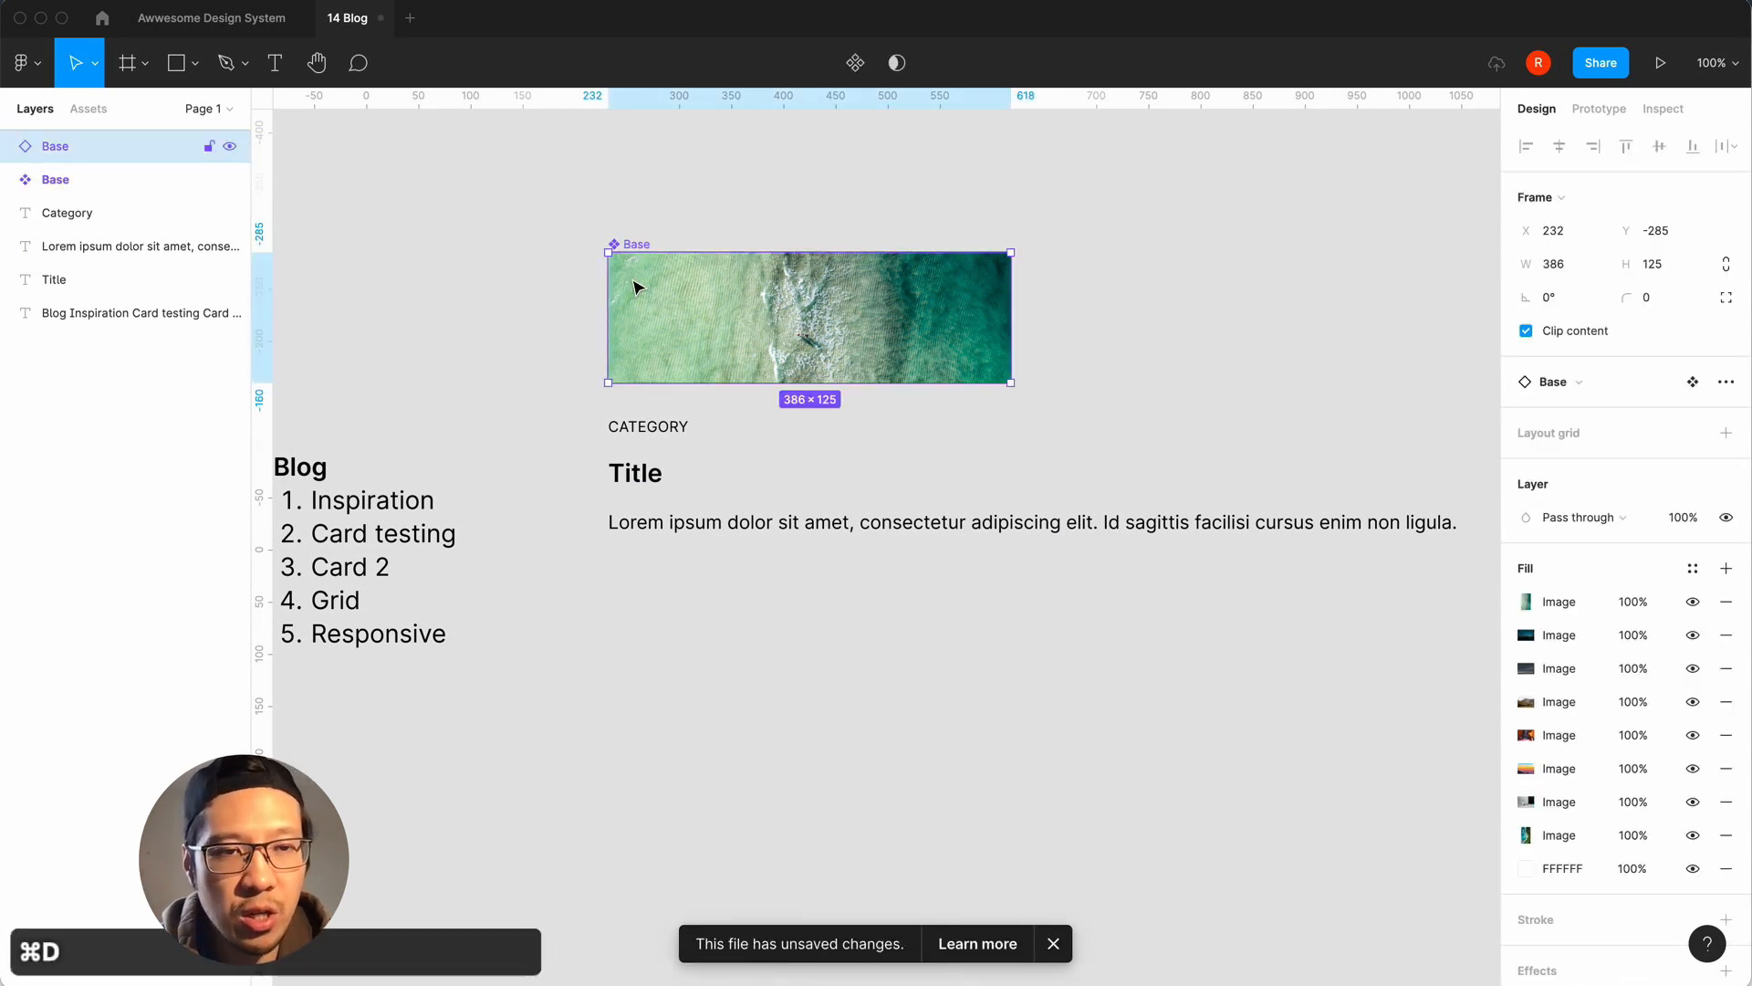
key(super+z)
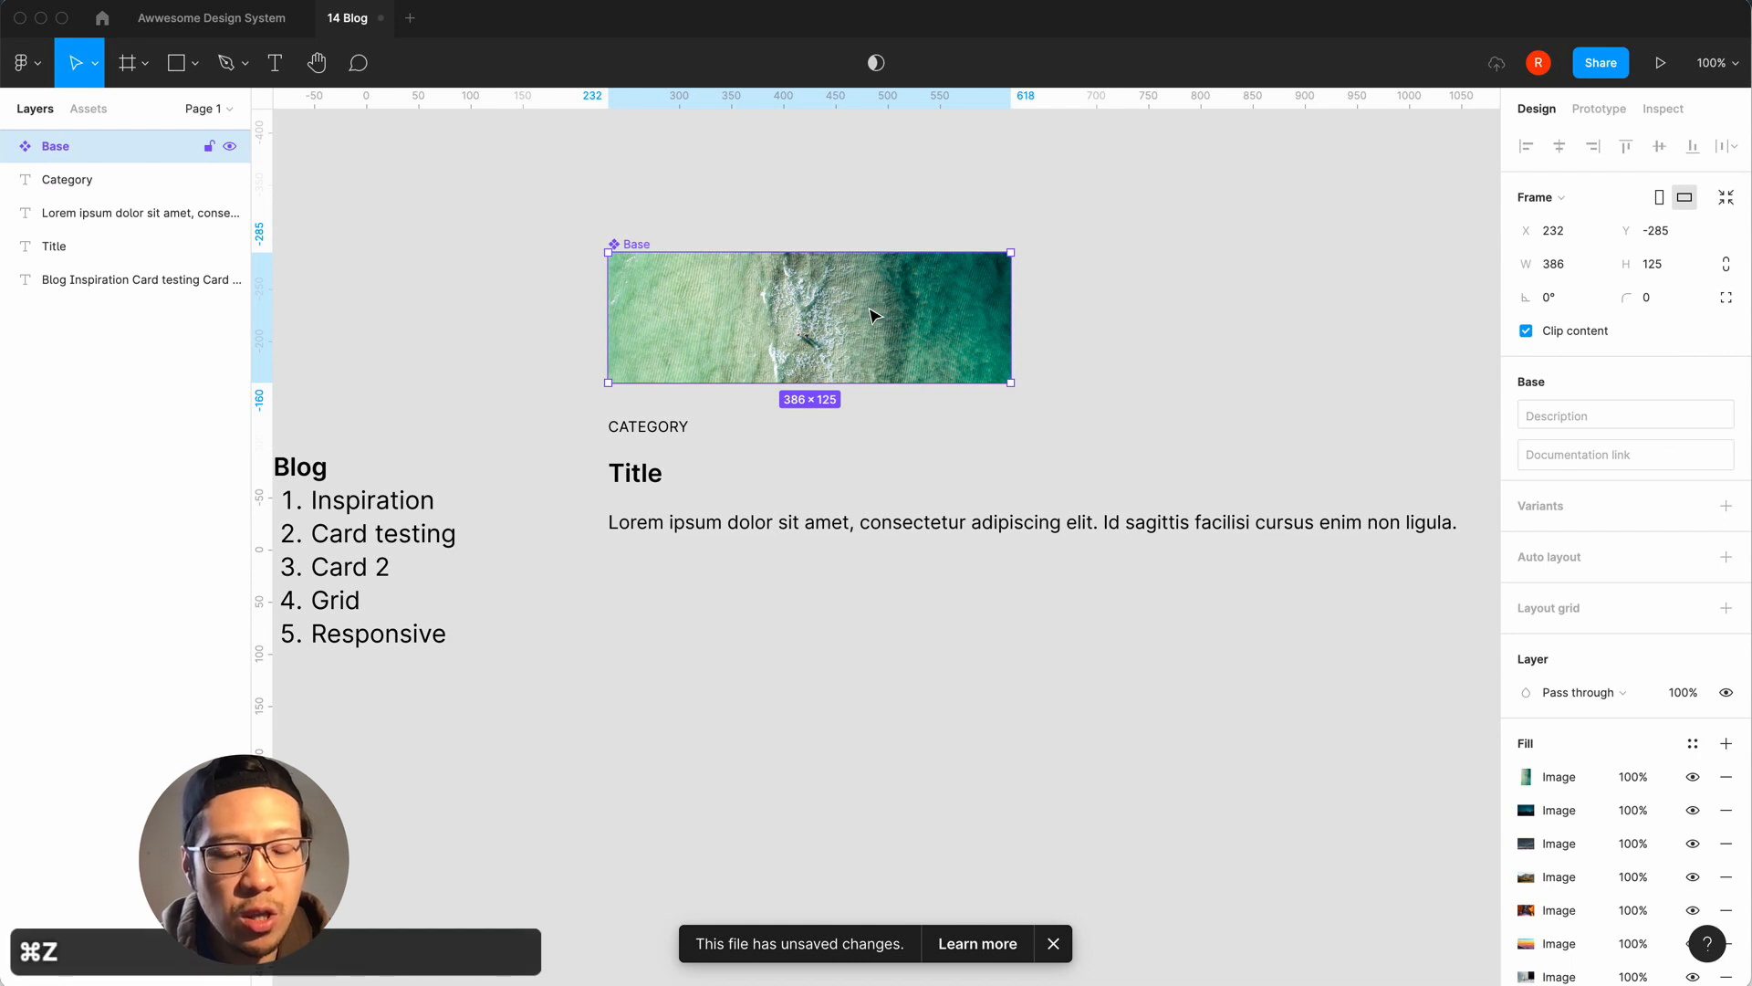
Place an instance of Base to the right of the component and move the main component up, clear of the card text.
drag(810, 337, 1278, 336)
click(1001, 501)
key(super+minus)
drag(775, 389, 771, 266)
click(900, 415)
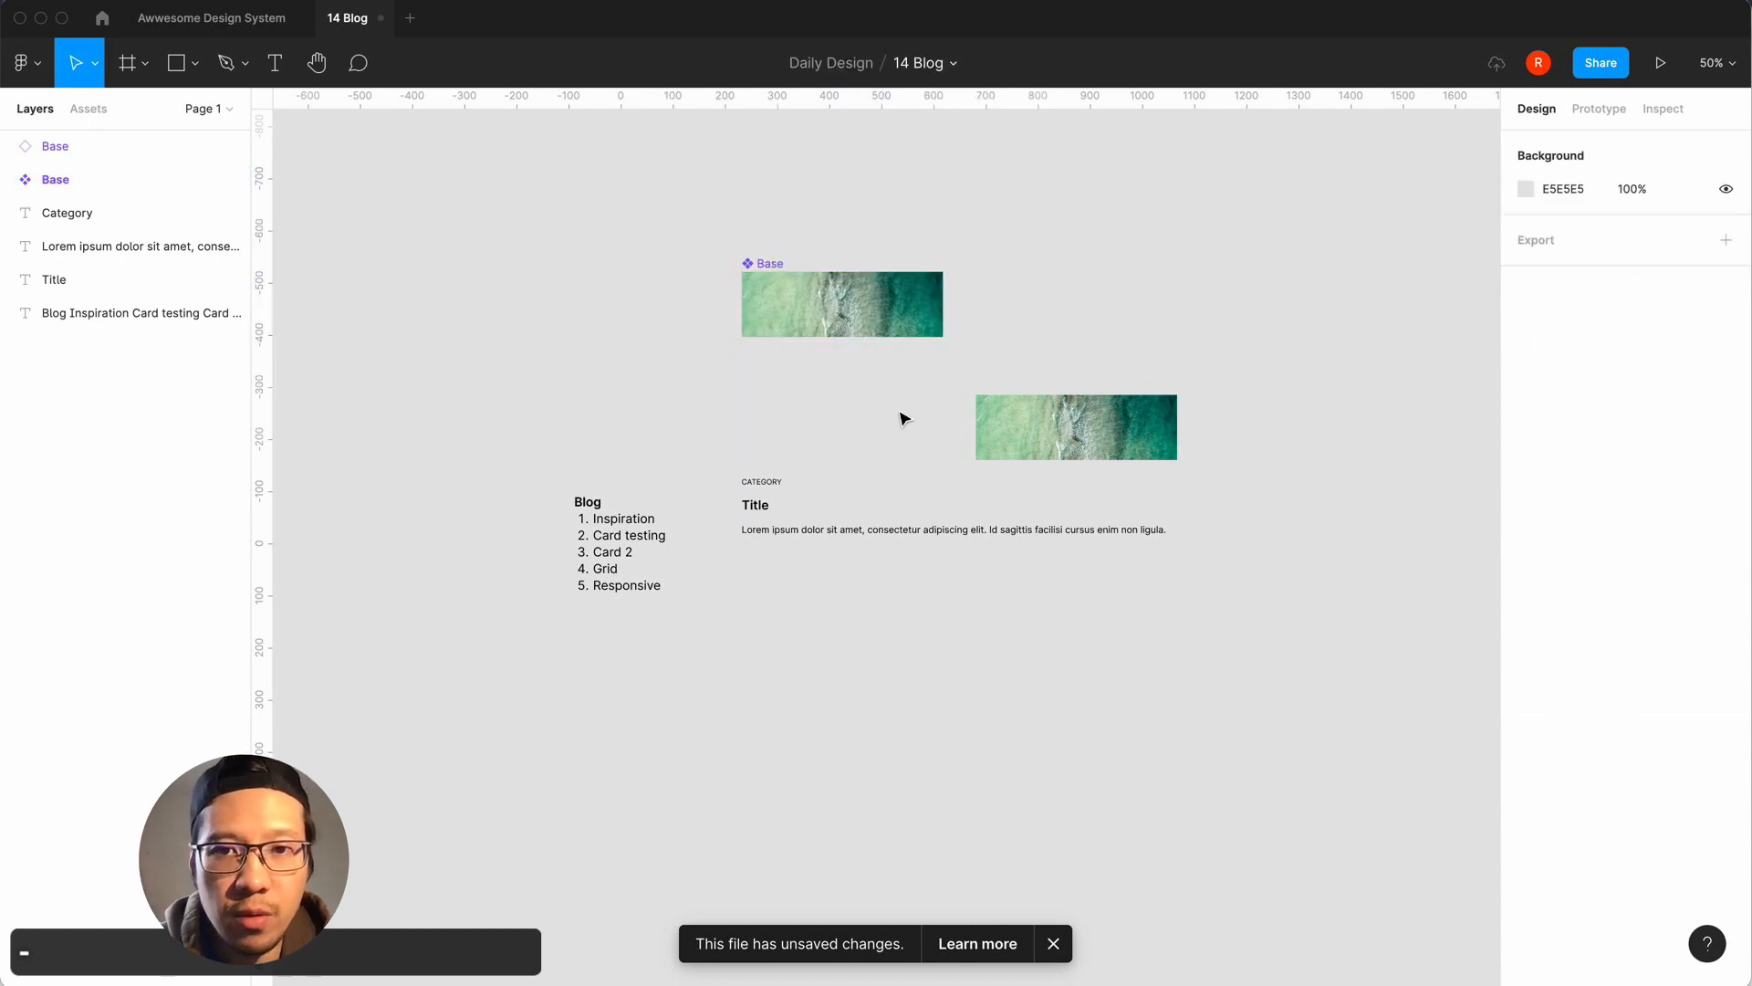
Position the Base instance above the Category text at X 232, Y -305, left-aligned with the text and the main component.
drag(1039, 412, 806, 403)
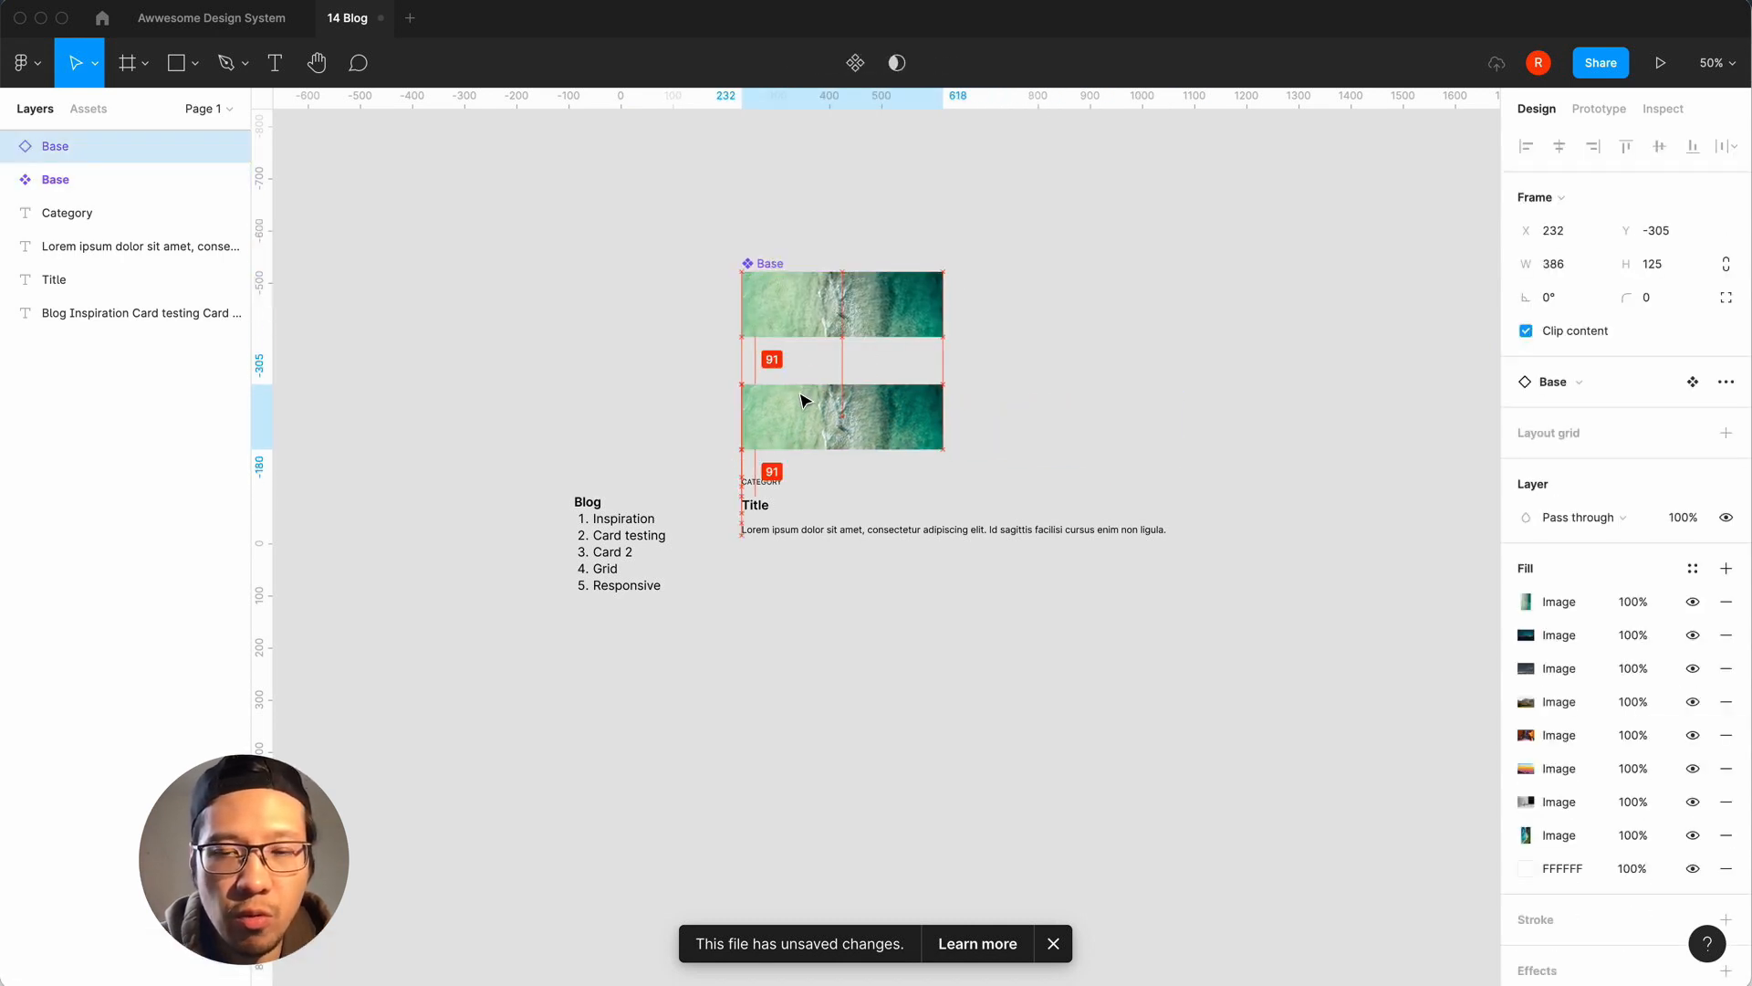
click(806, 618)
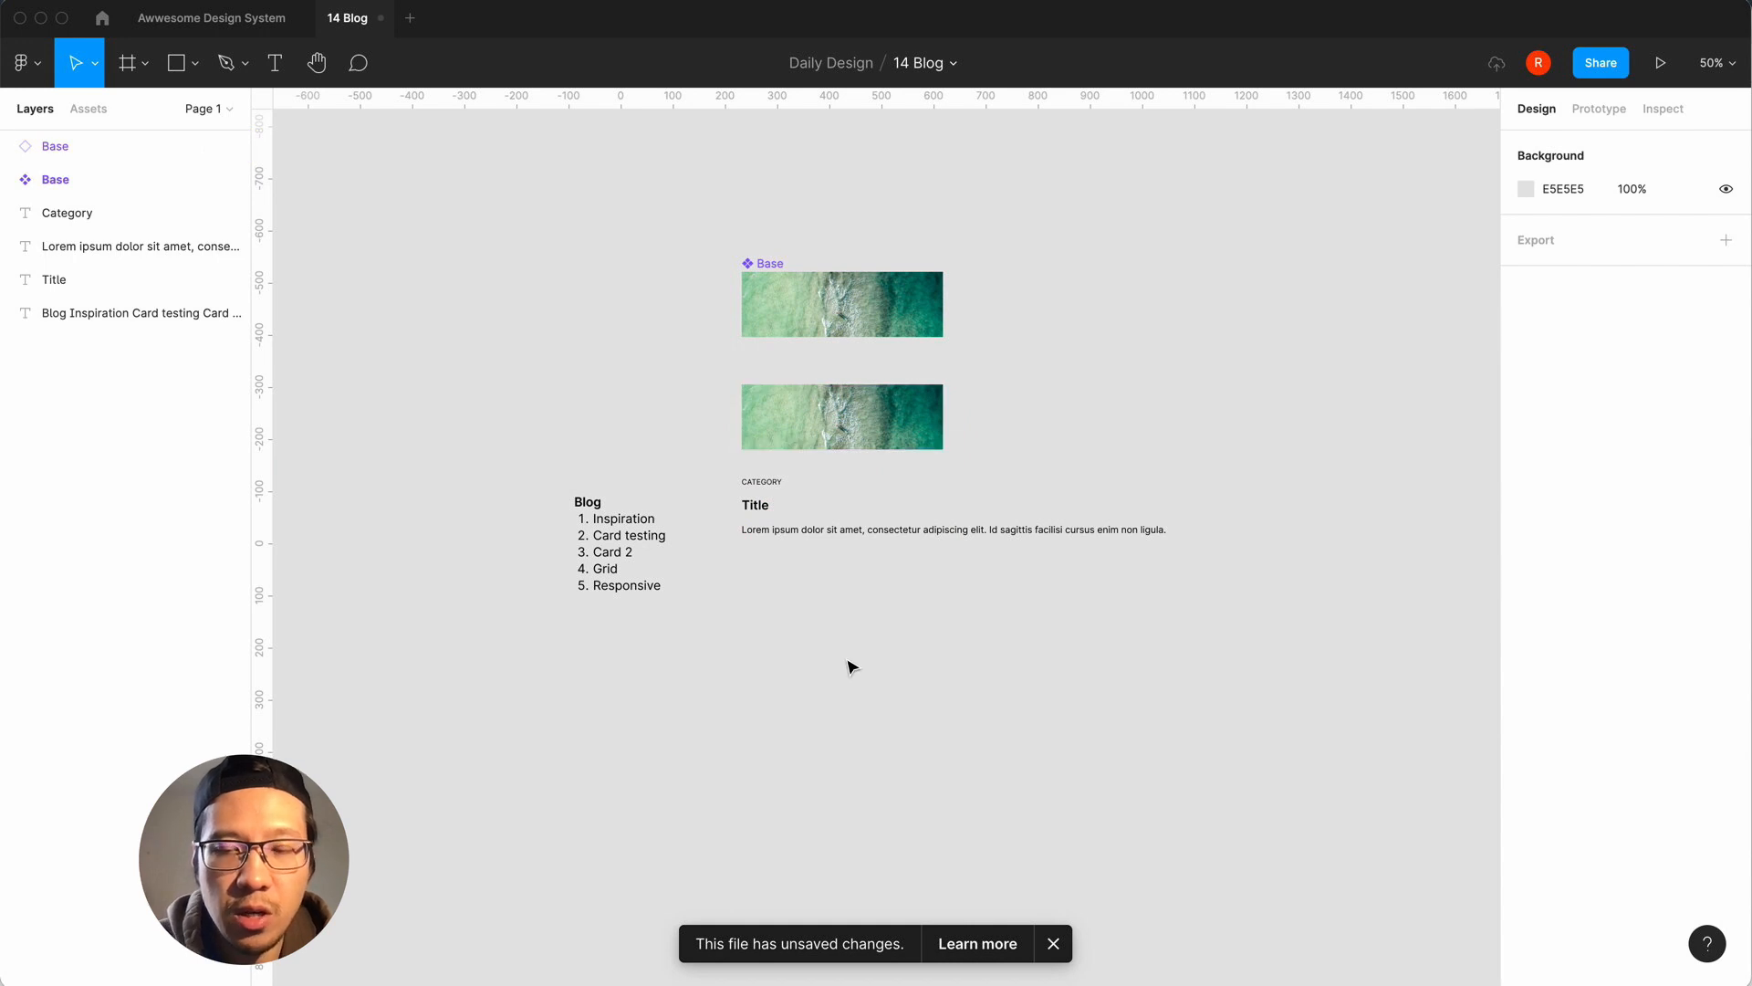
key(shift+0)
scroll(849, 667, up, 4)
scroll(848, 666, right, 2)
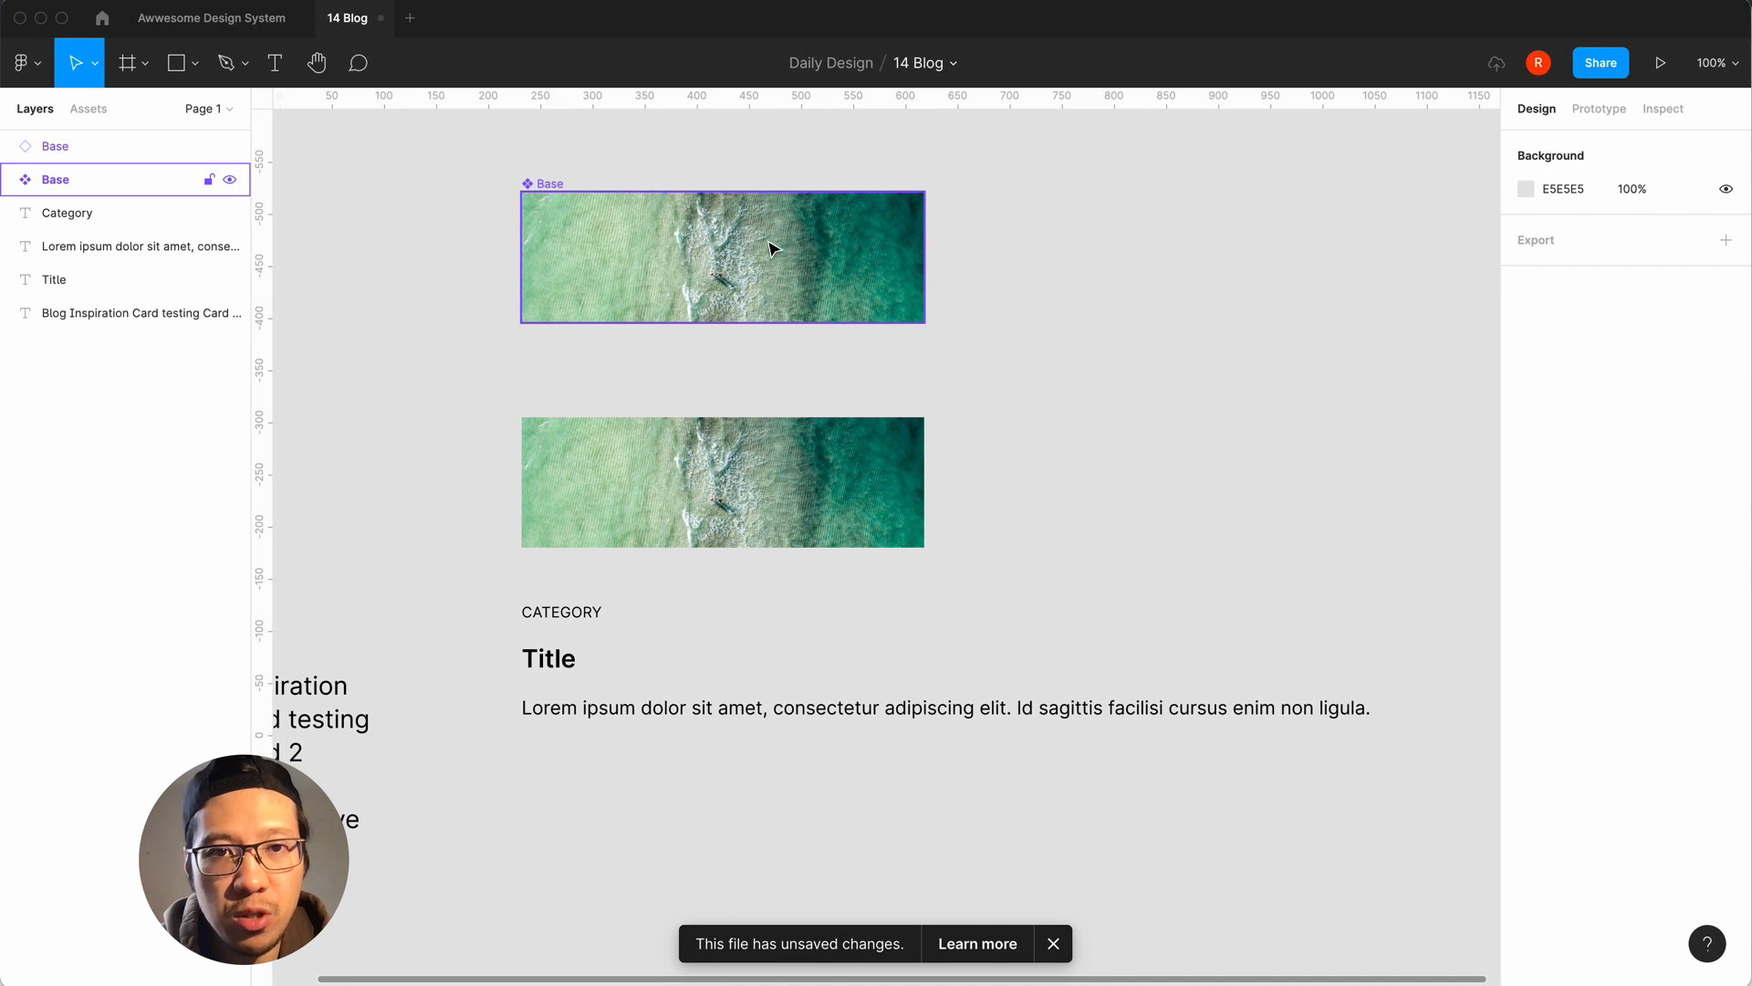
Enlarge the Base instance above the Category text to about 470 by 155.
click(804, 522)
drag(922, 553, 1013, 581)
click(909, 754)
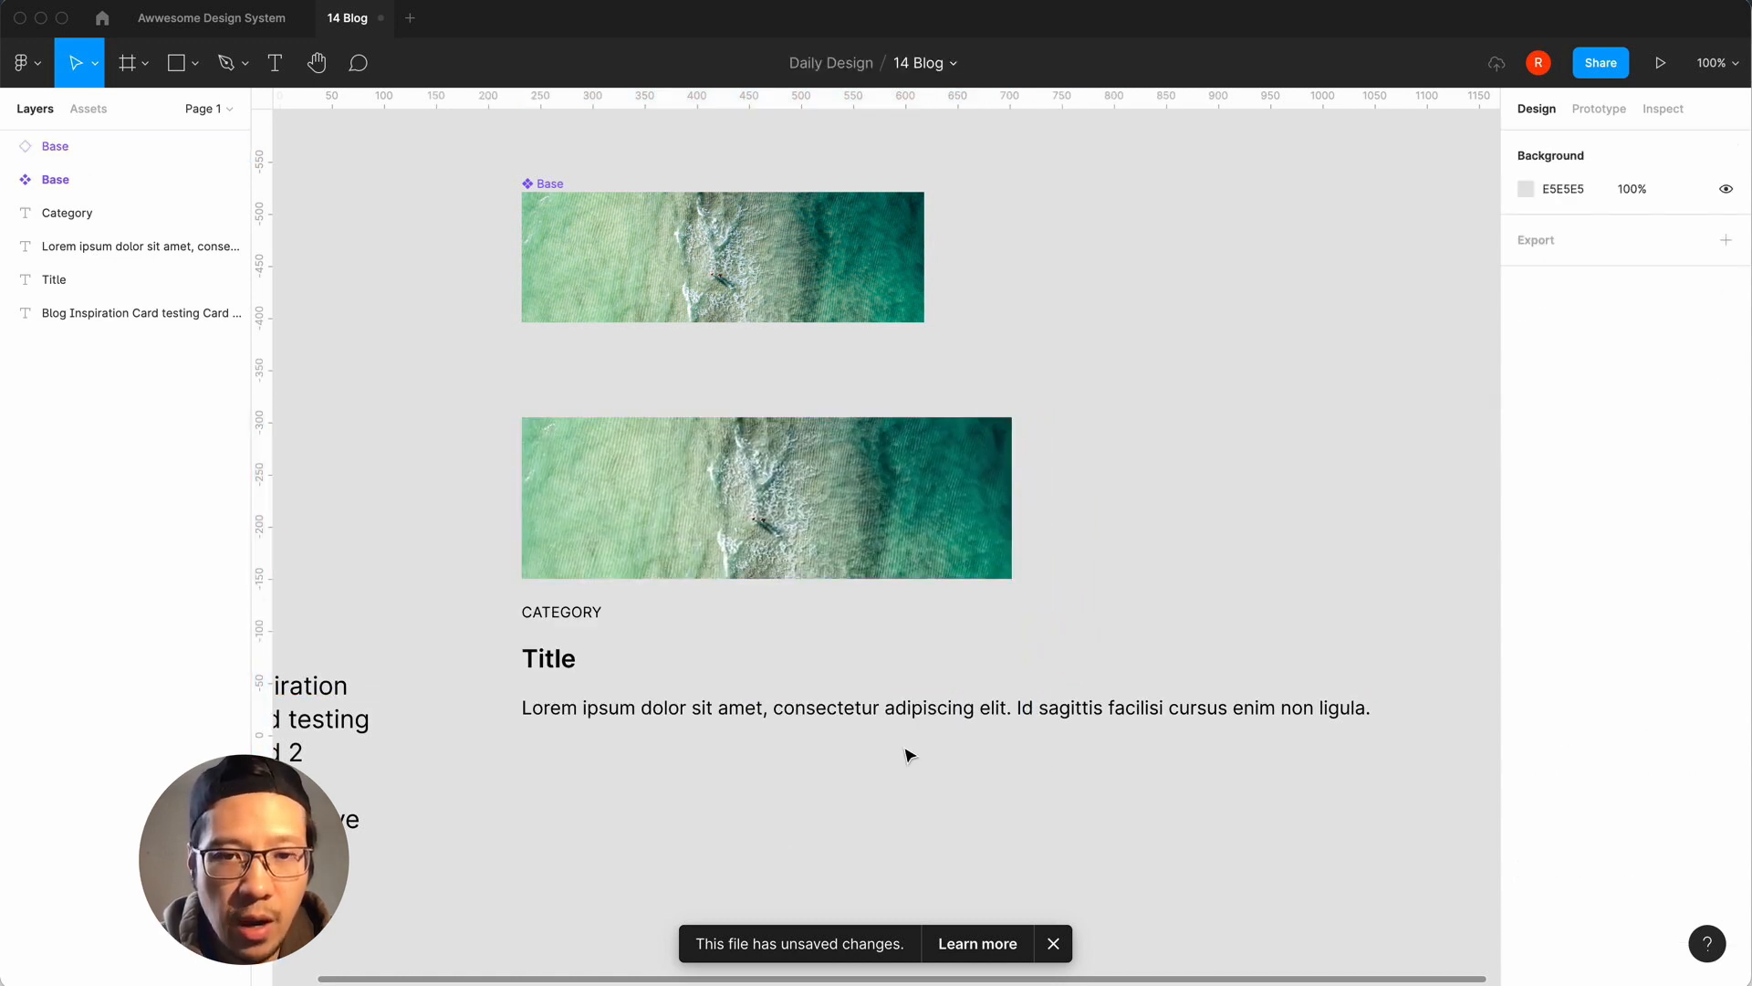
Wrap the Category and Title texts in a vertical auto layout frame with a spacing of 8 between items.
scroll(909, 754, left, 3)
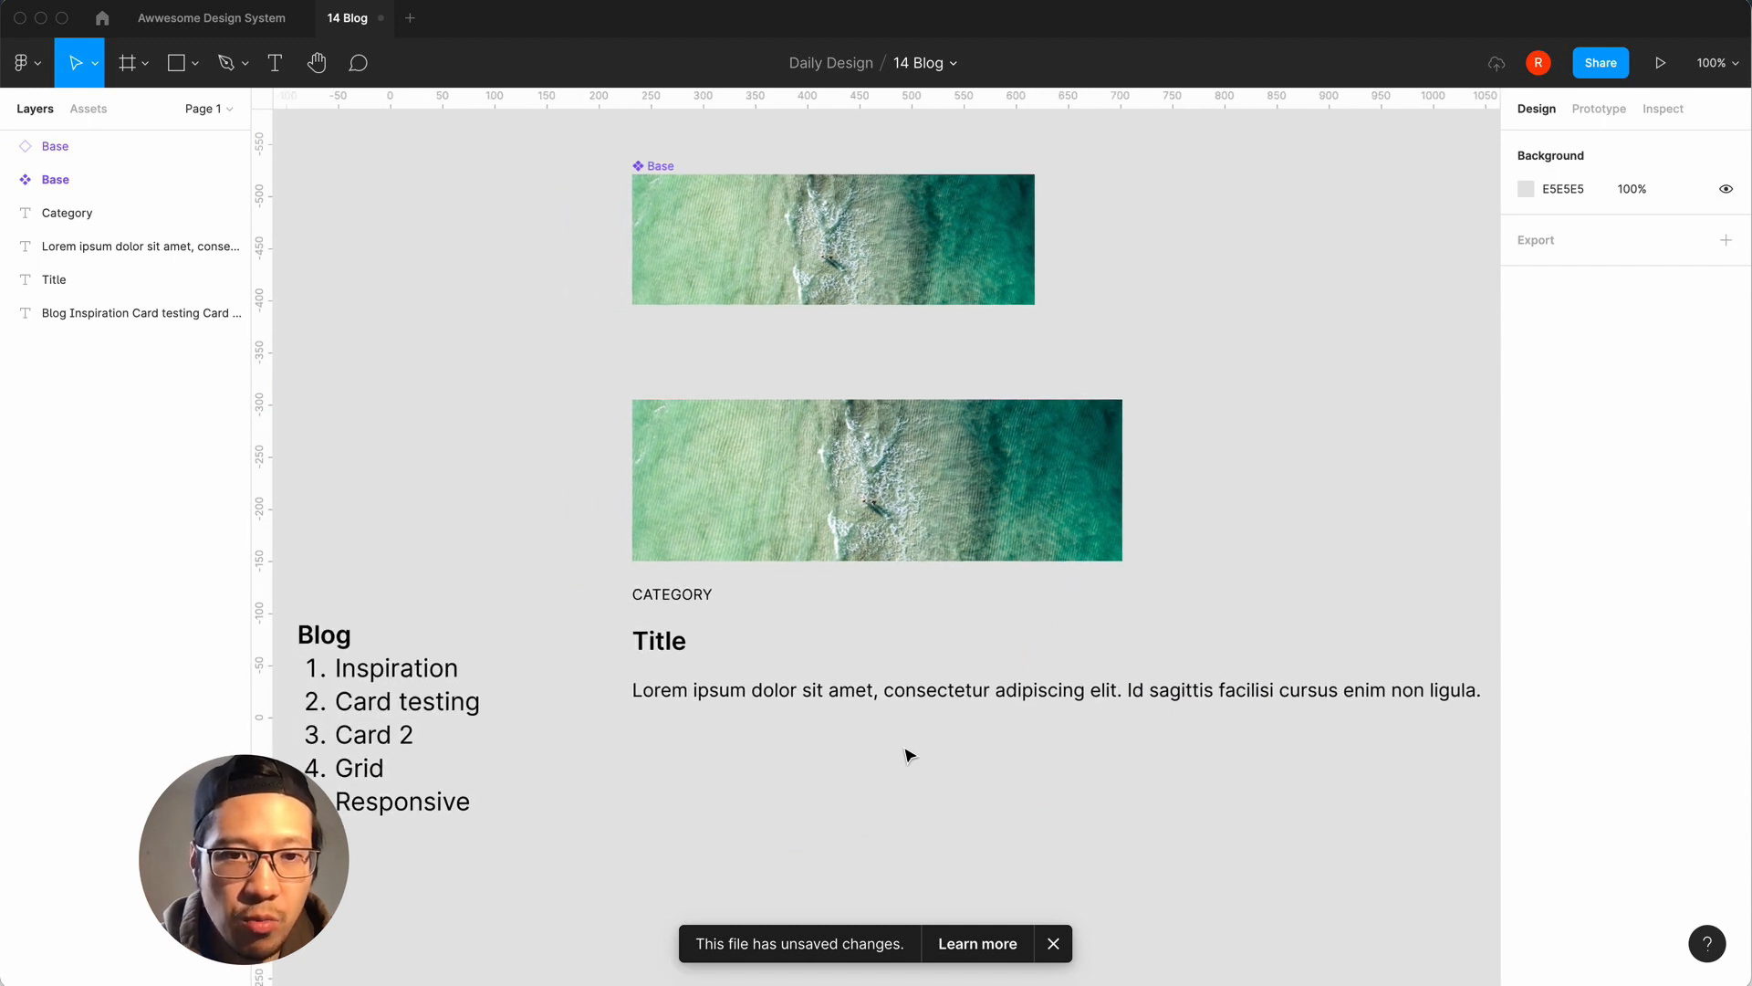
click(686, 648)
shift+click(685, 593)
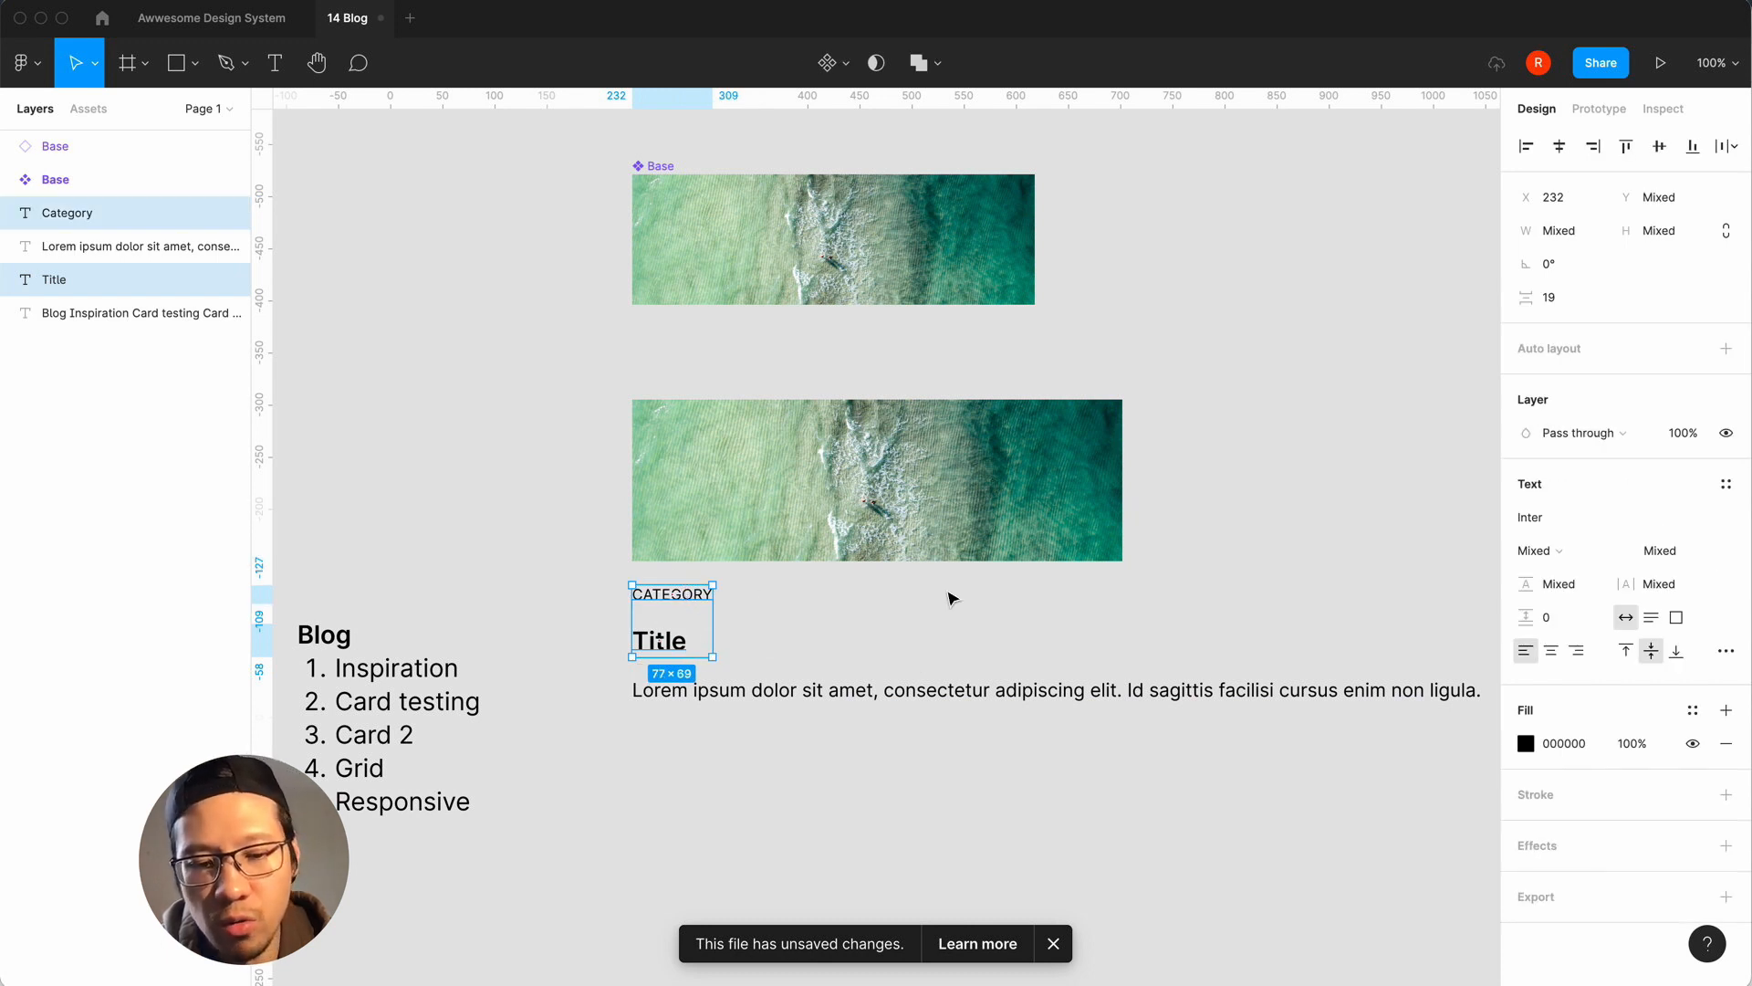
key(shift+a)
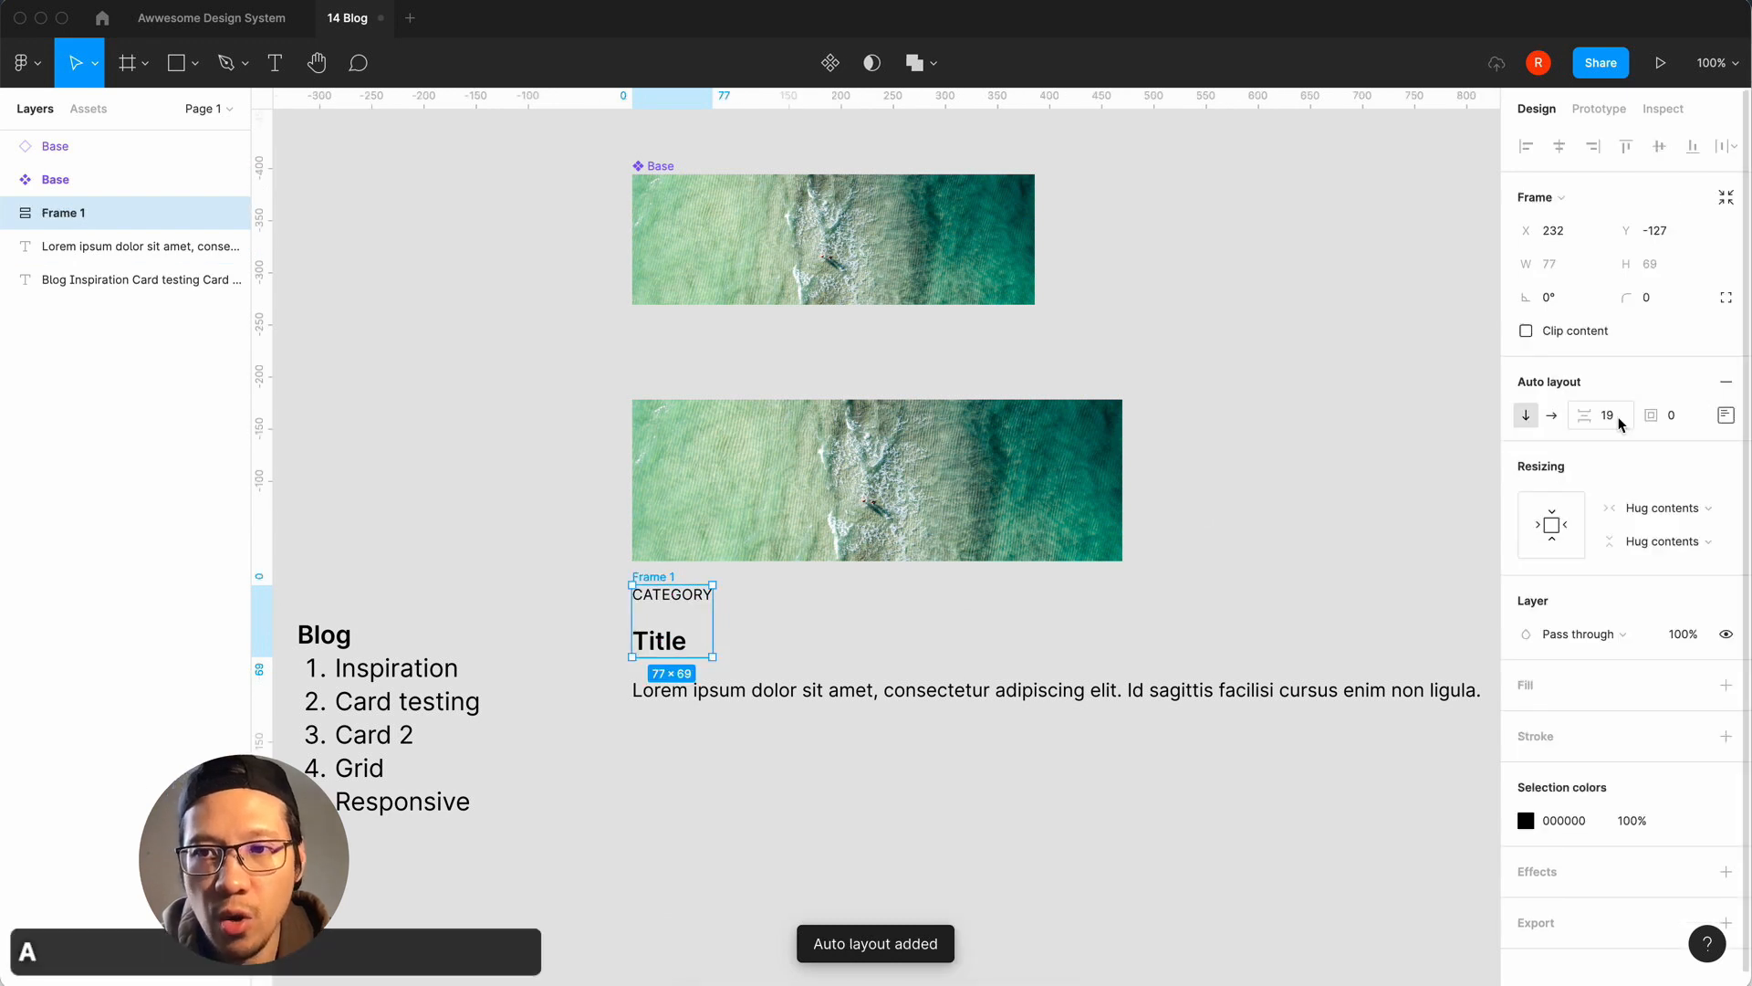
click(1620, 421)
text(8)
key(Return)
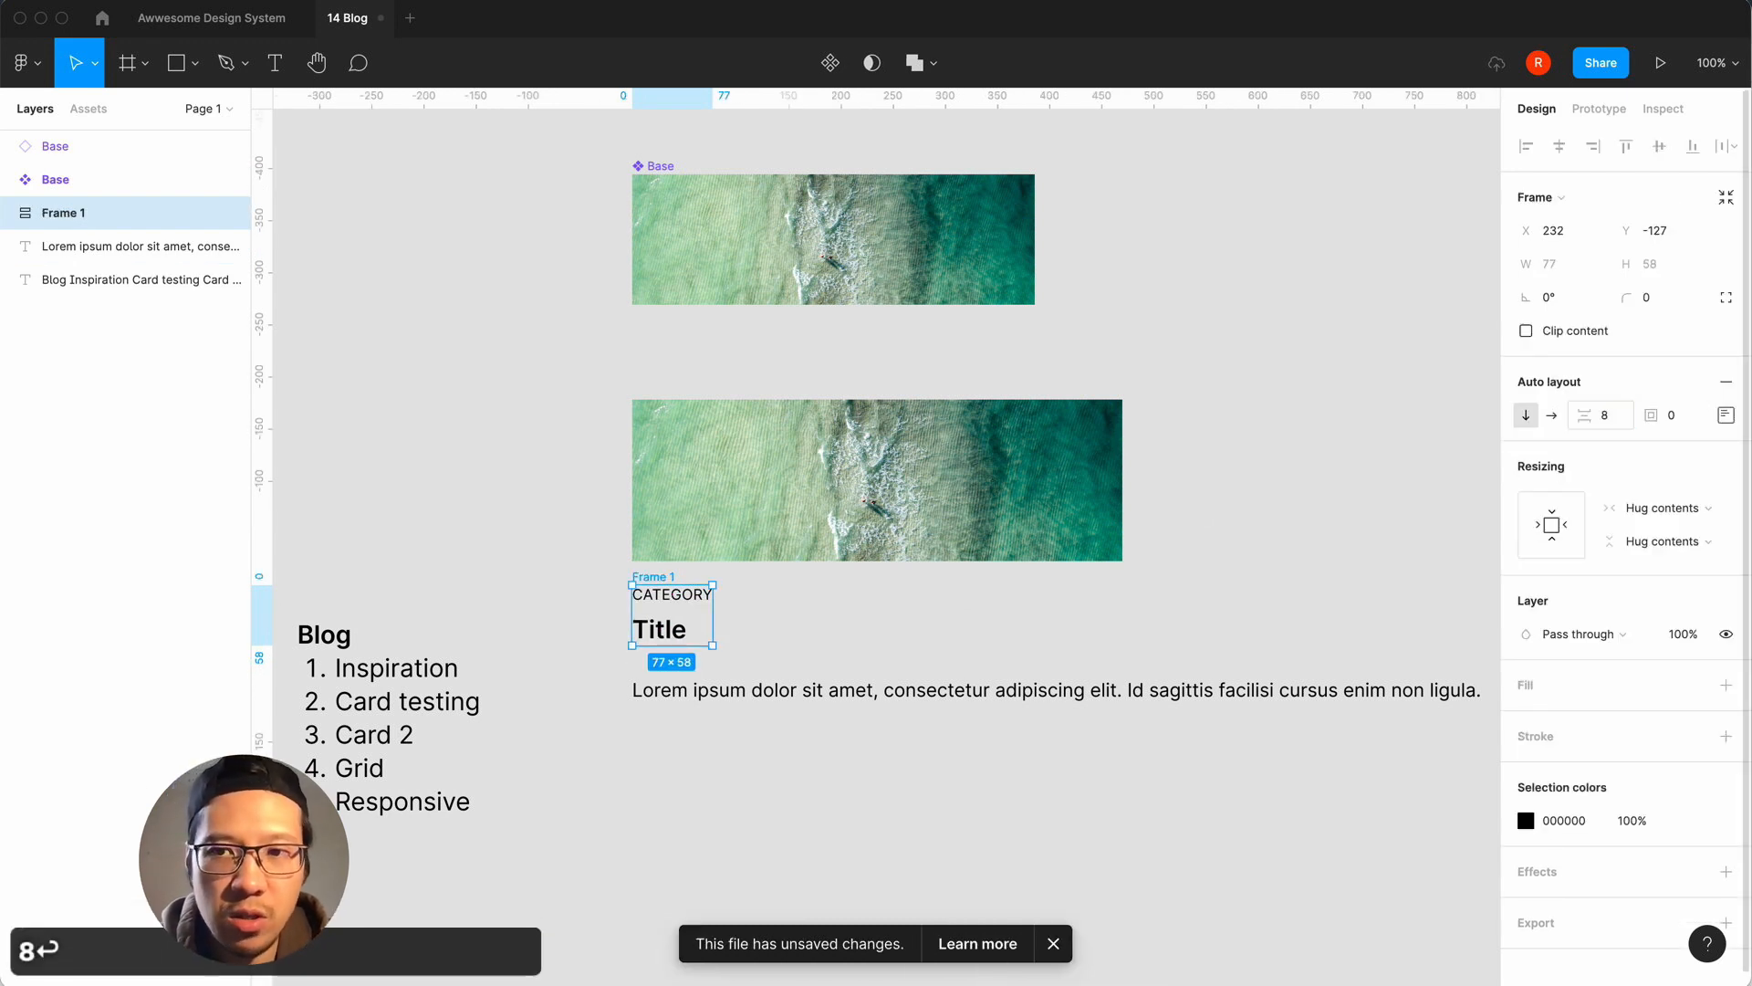
Try a spacing of 0 between Category and Title and restore it to 8.
text(0)
key(Return)
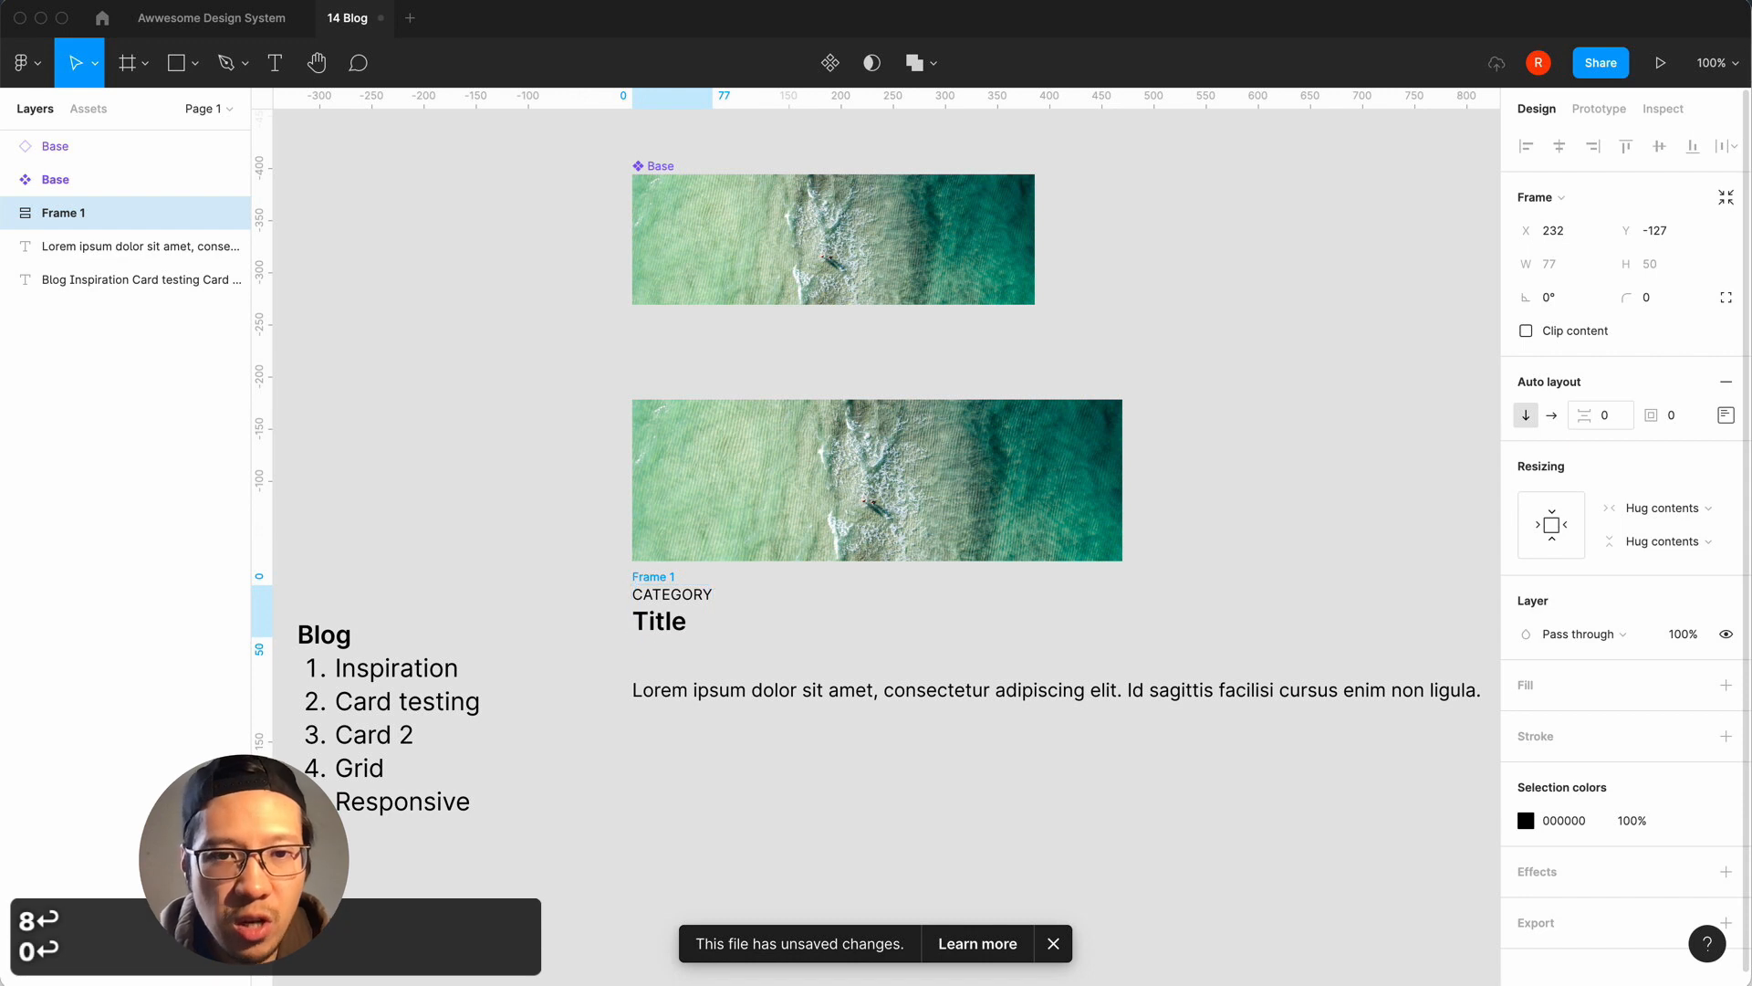
click(1608, 418)
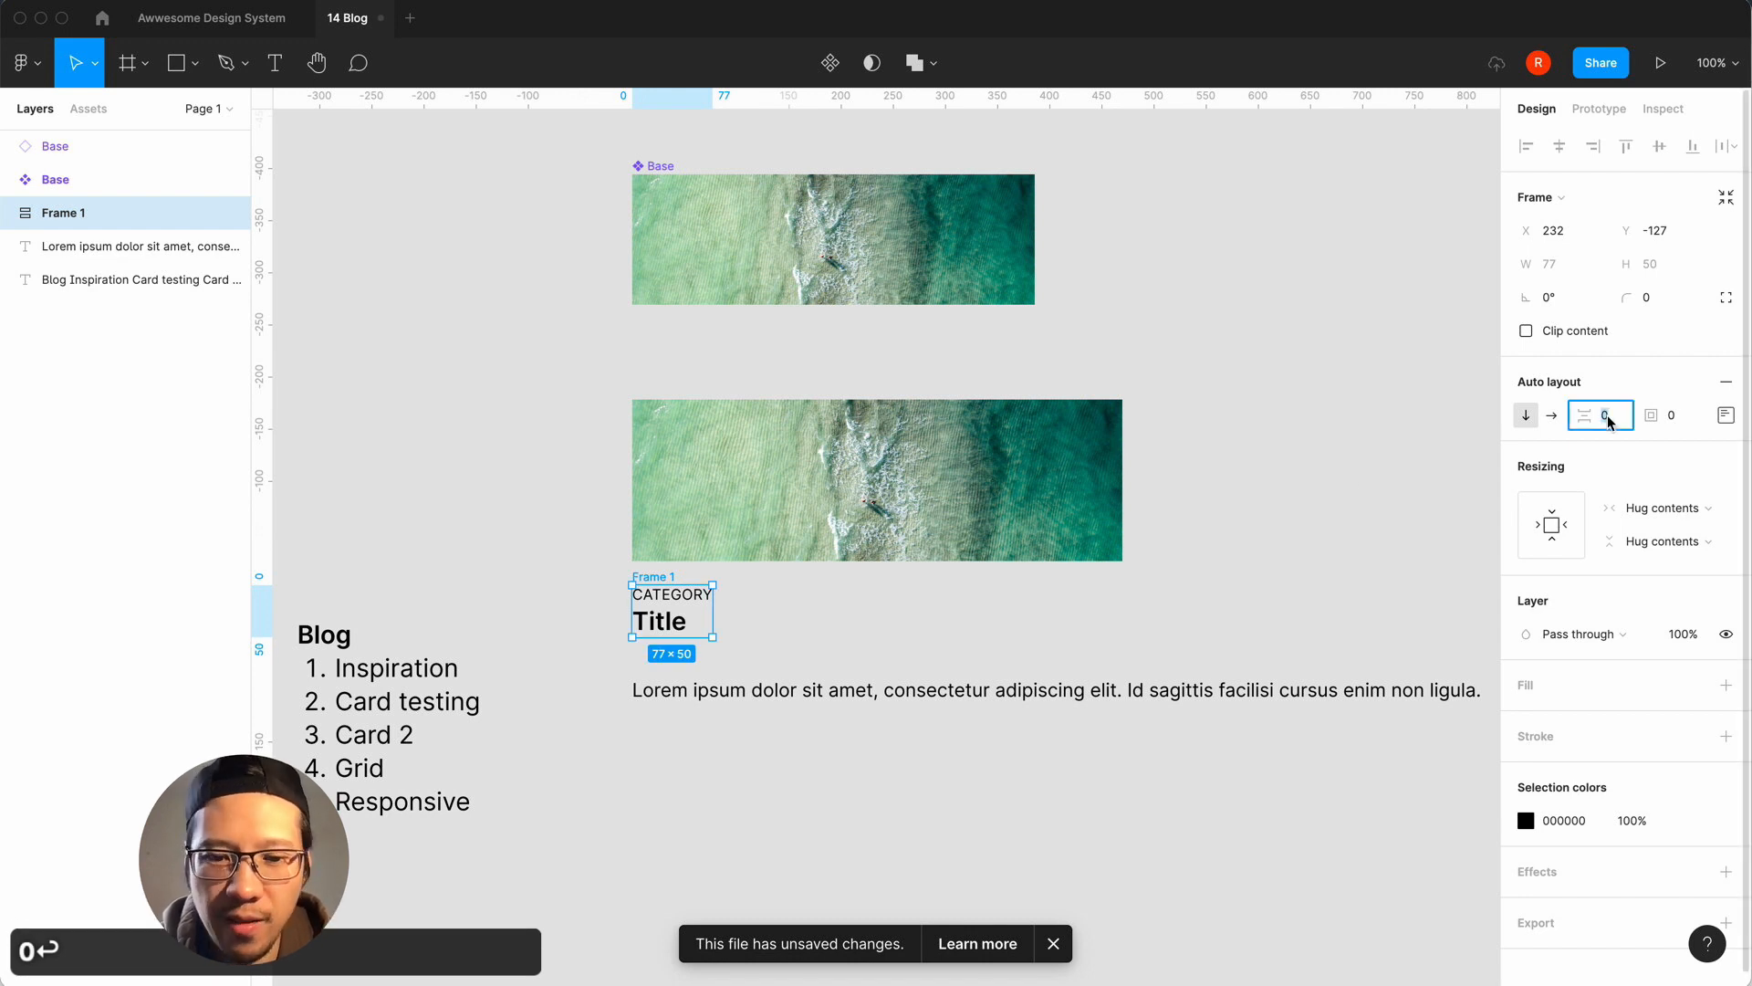
text(8)
key(Return)
click(902, 623)
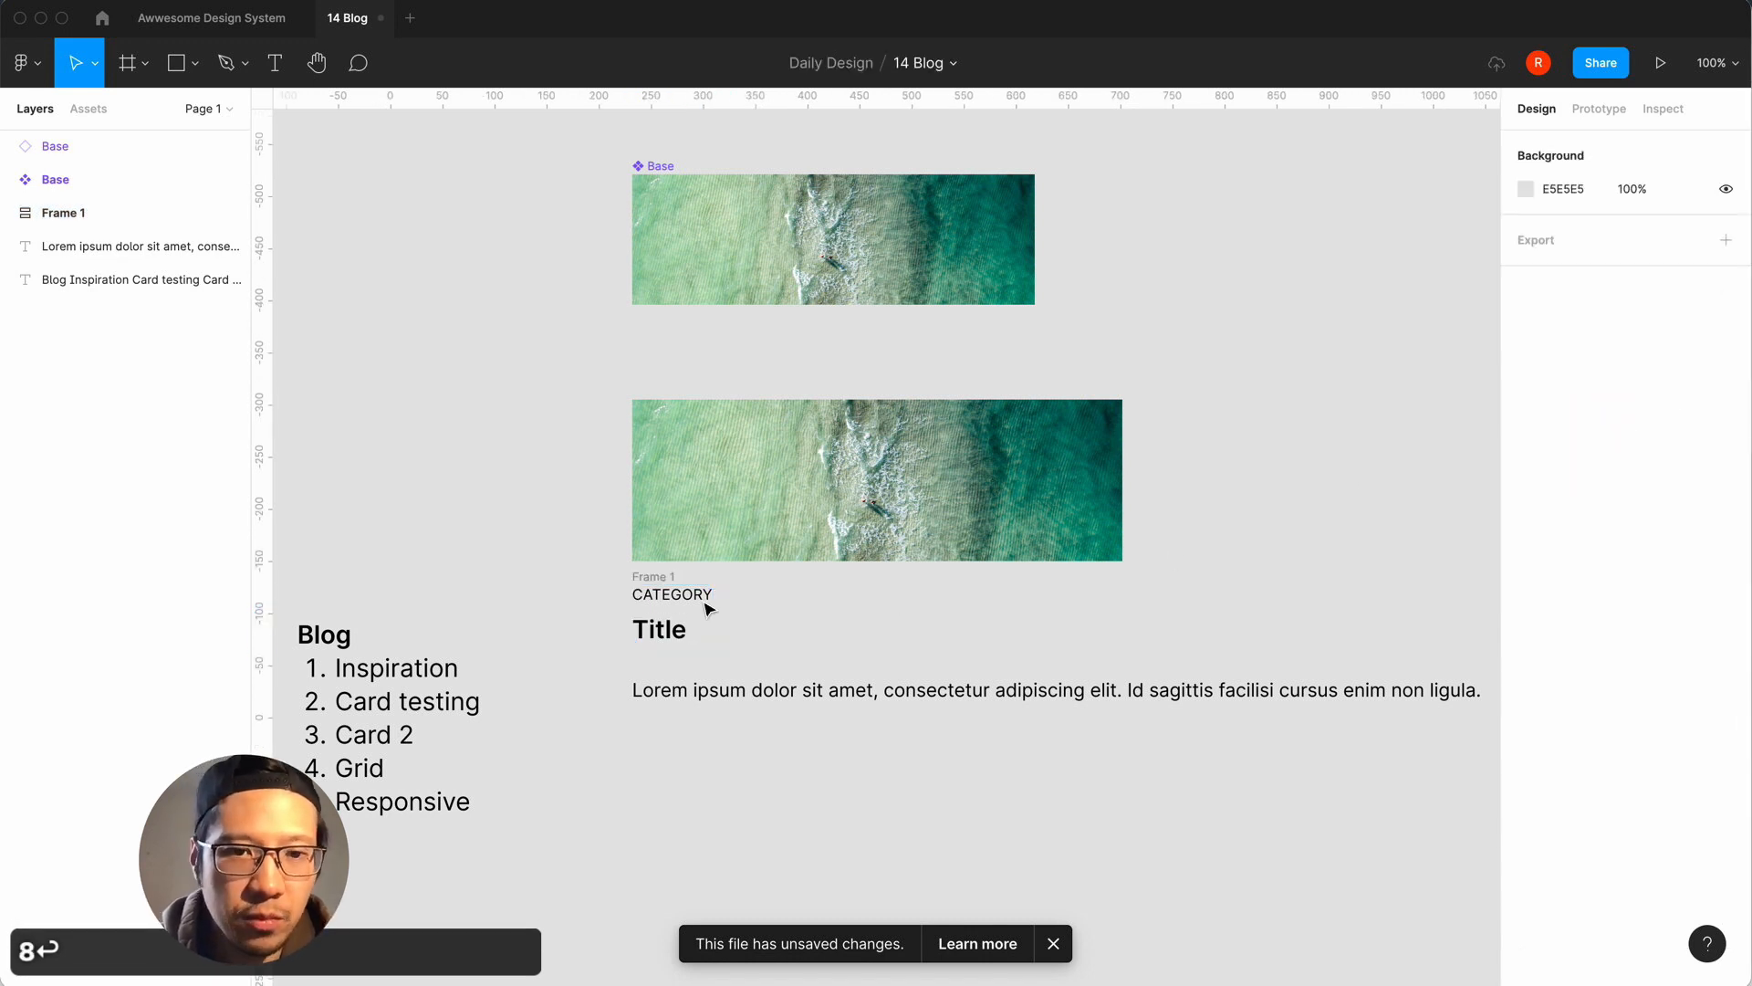
Wrap the Lorem ipsum description in an auto layout frame with item spacing 0 and padding 0.
click(671, 689)
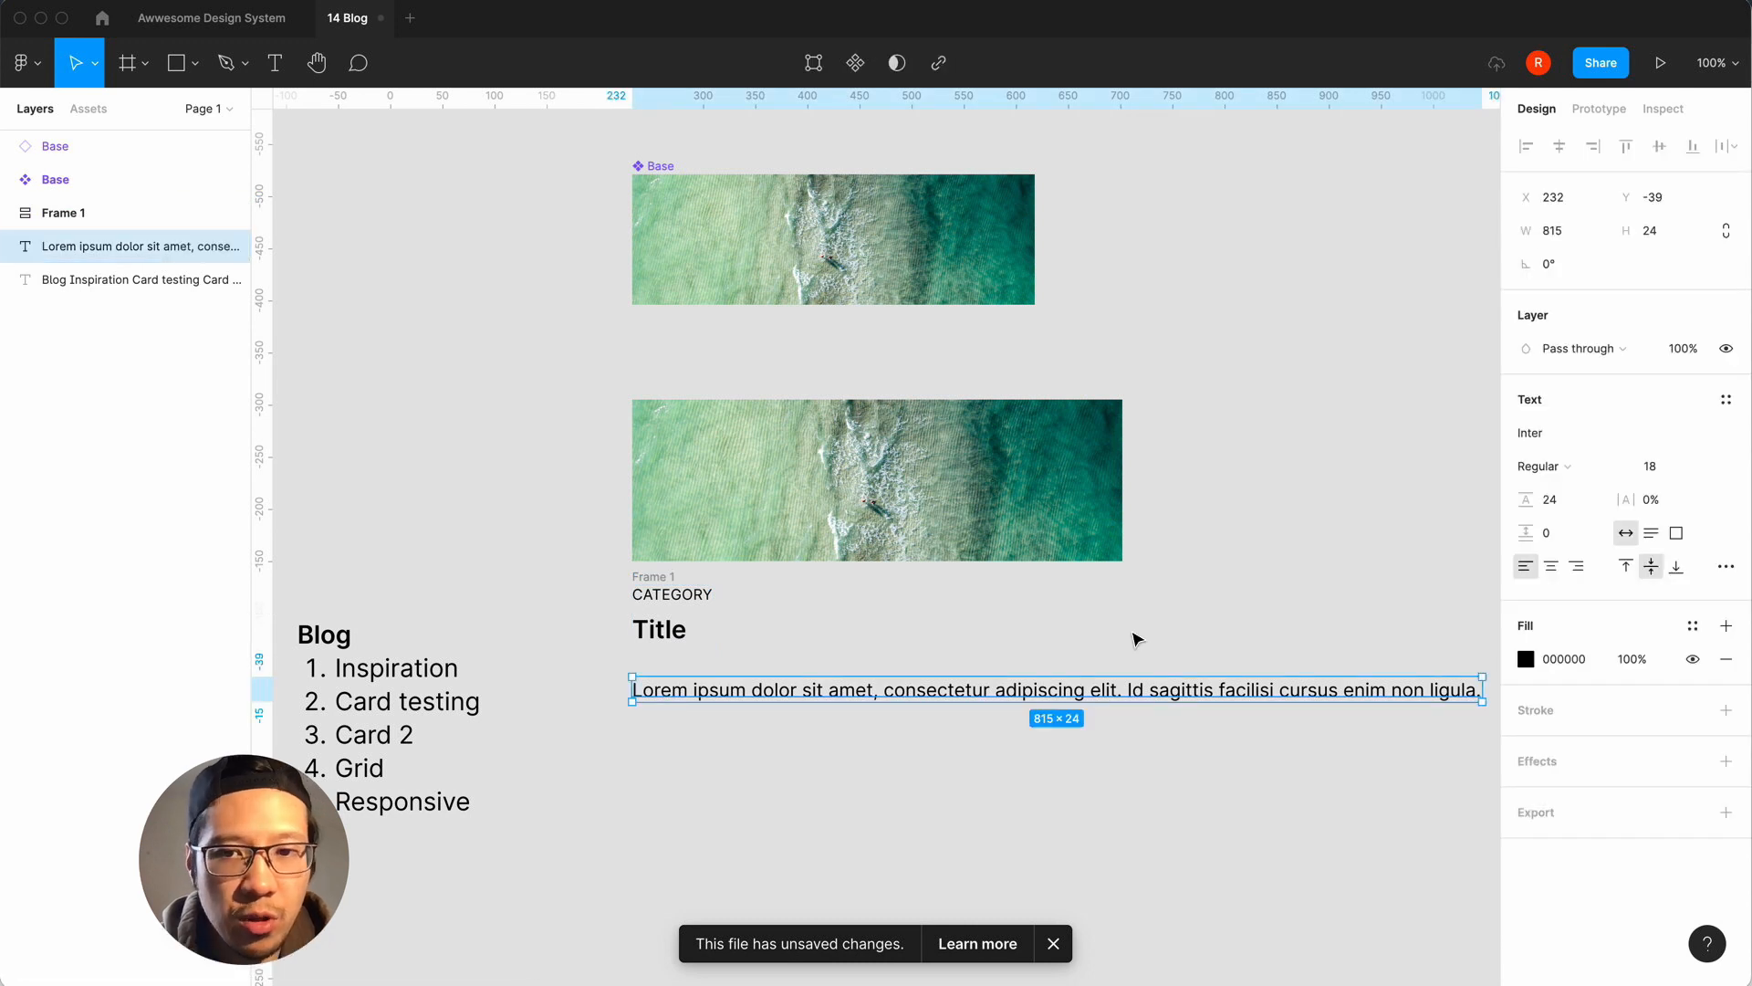
key(shift+a)
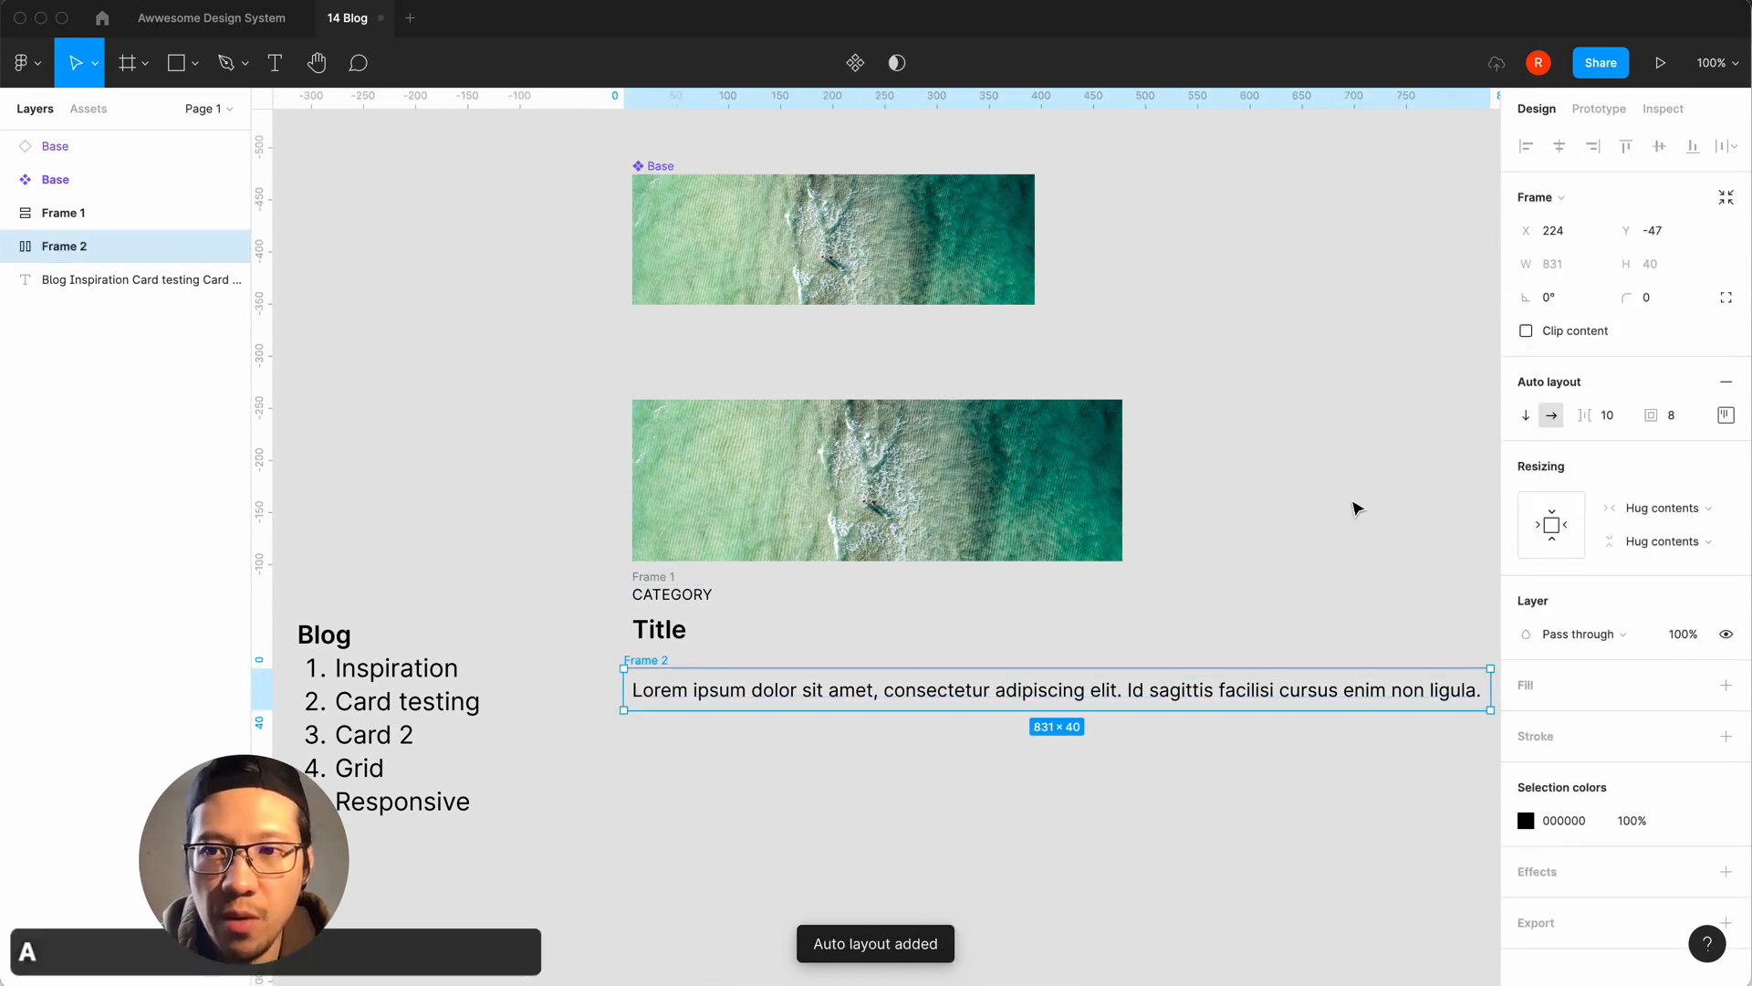
click(1613, 425)
text(0)
key(Tab)
text(0)
key(Return)
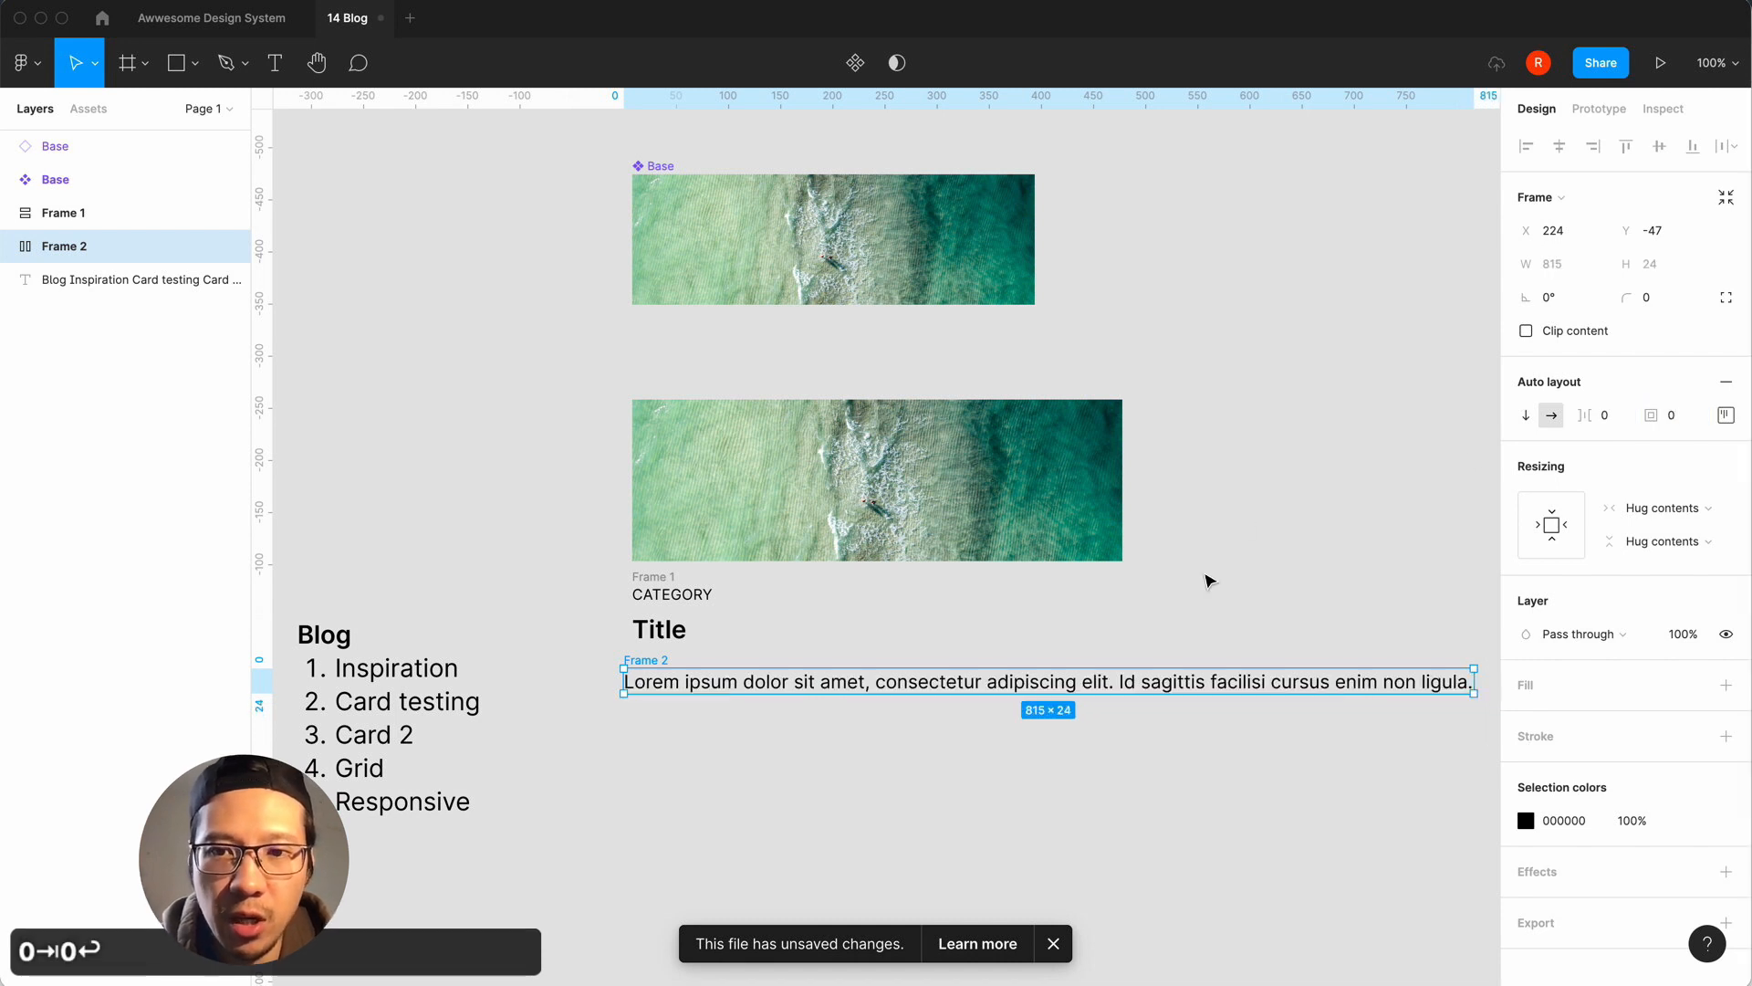
Keep the description's Frame 2 hugging its contents and move it to X 232, Y -39, left-aligned with the Title.
click(1689, 507)
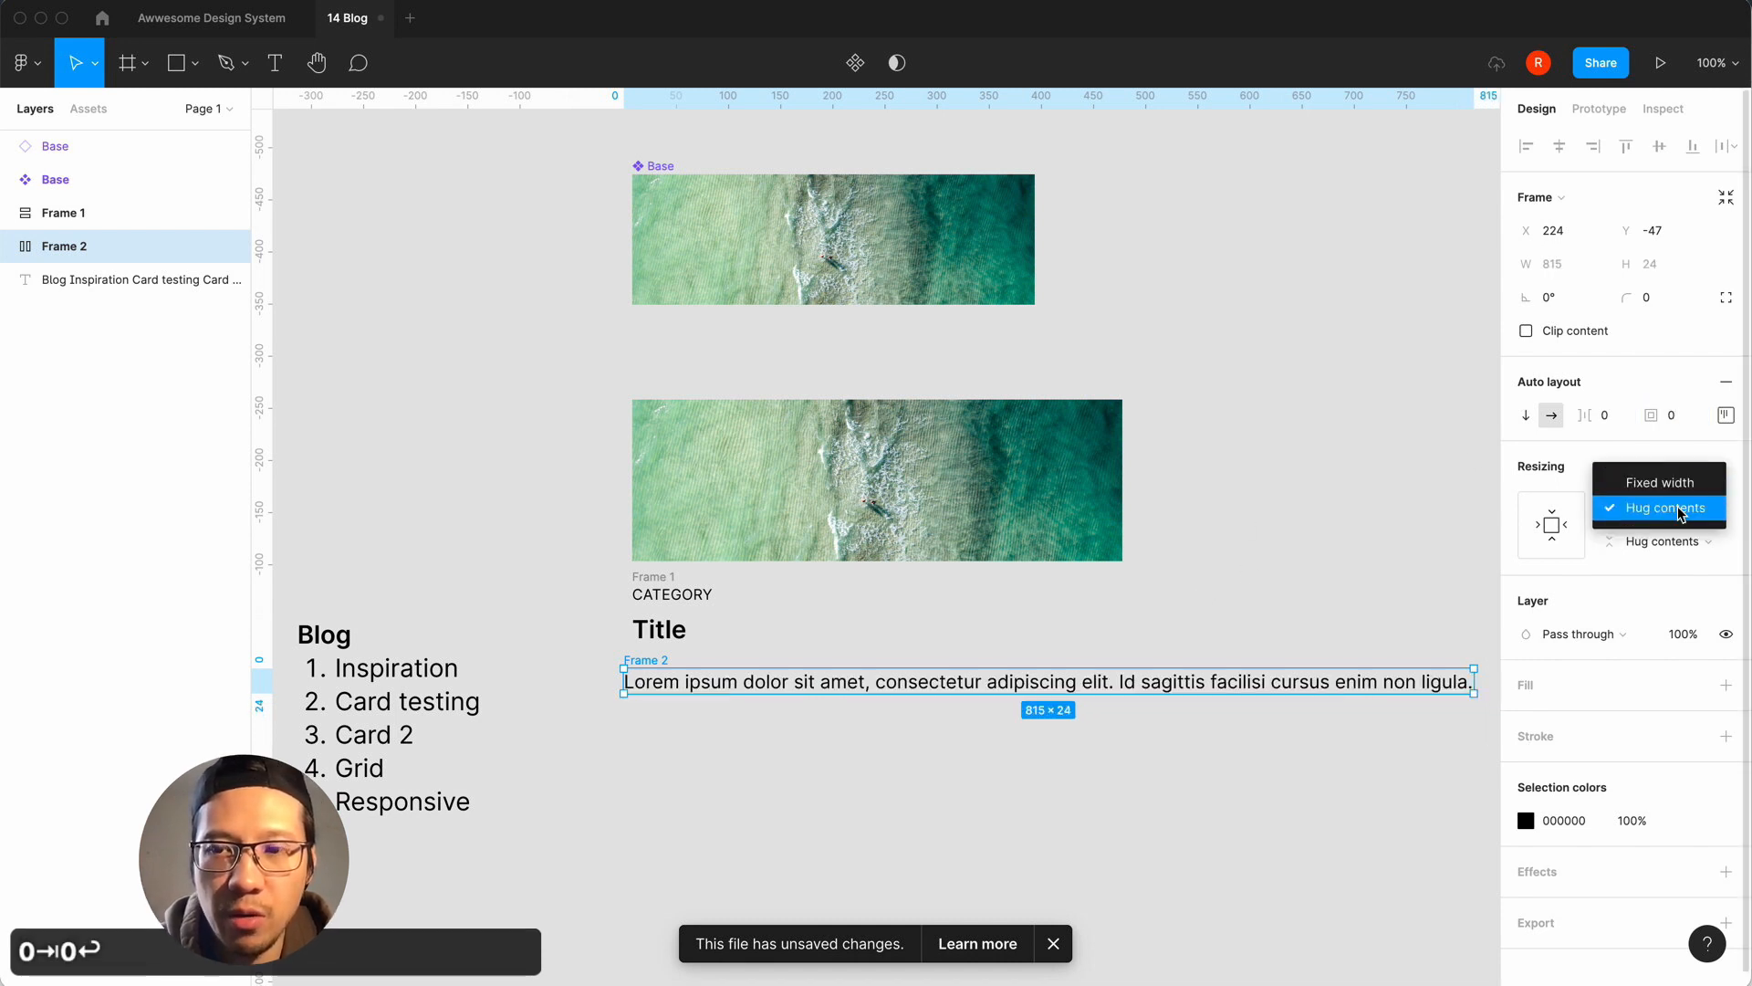
click(1682, 509)
click(1264, 686)
key(Return)
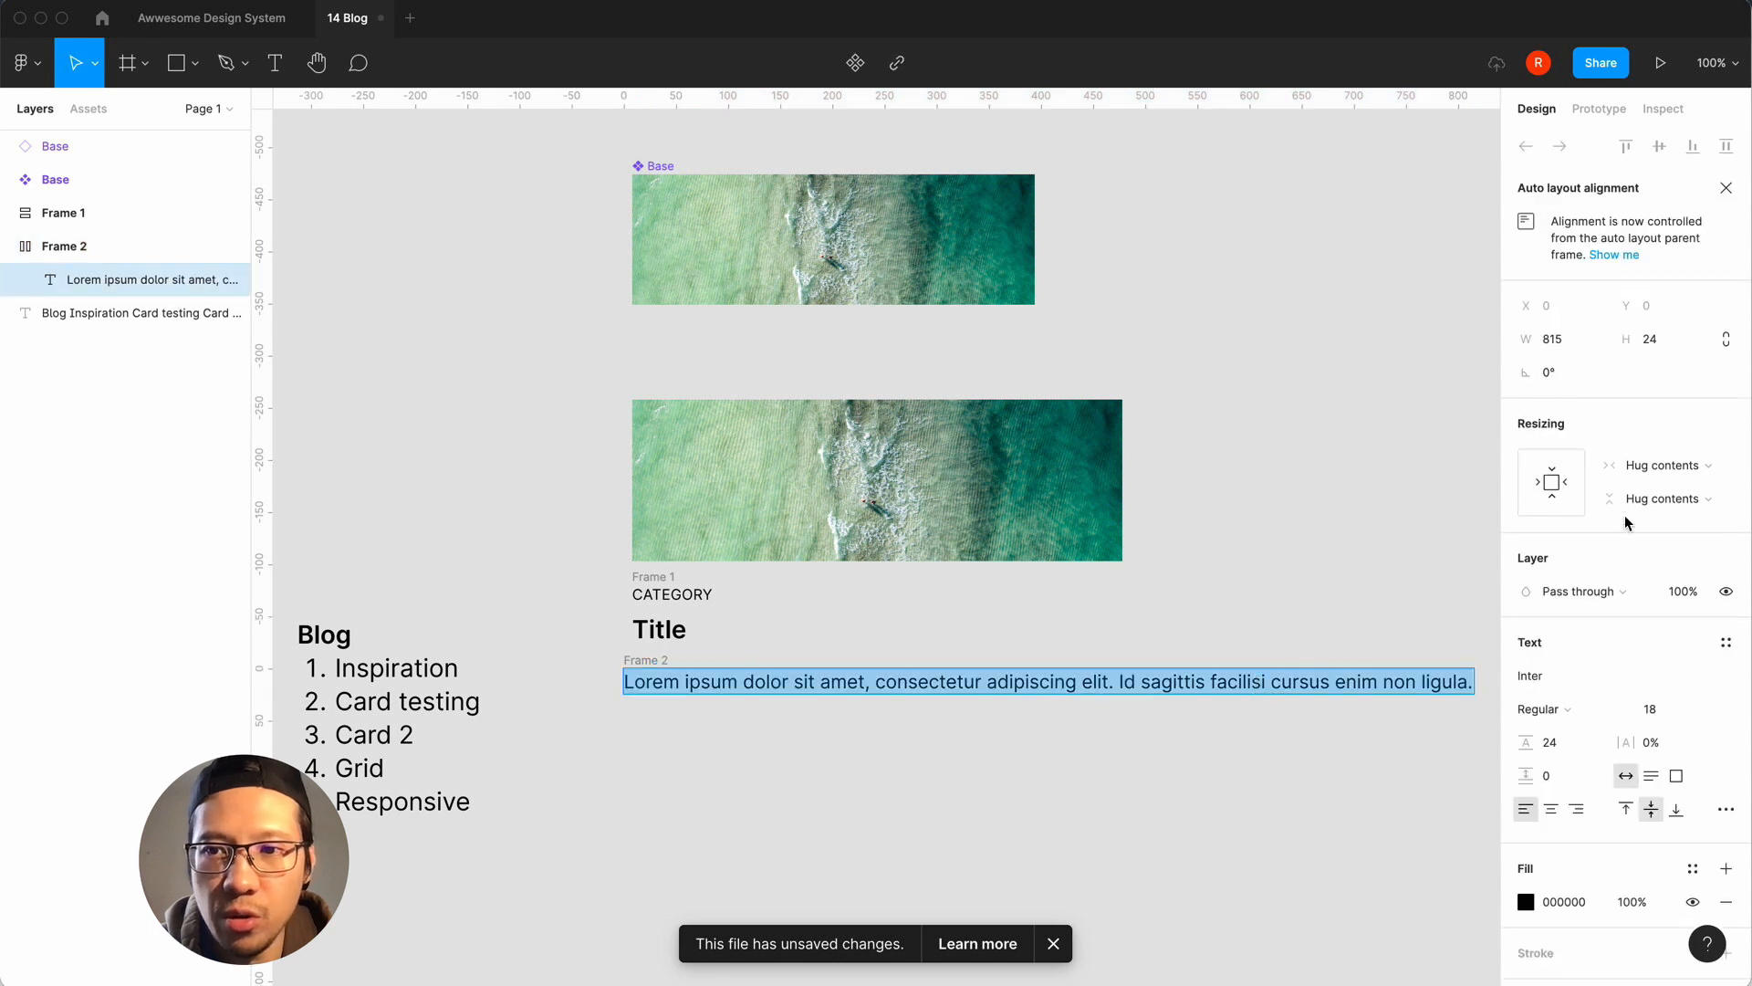
click(1237, 511)
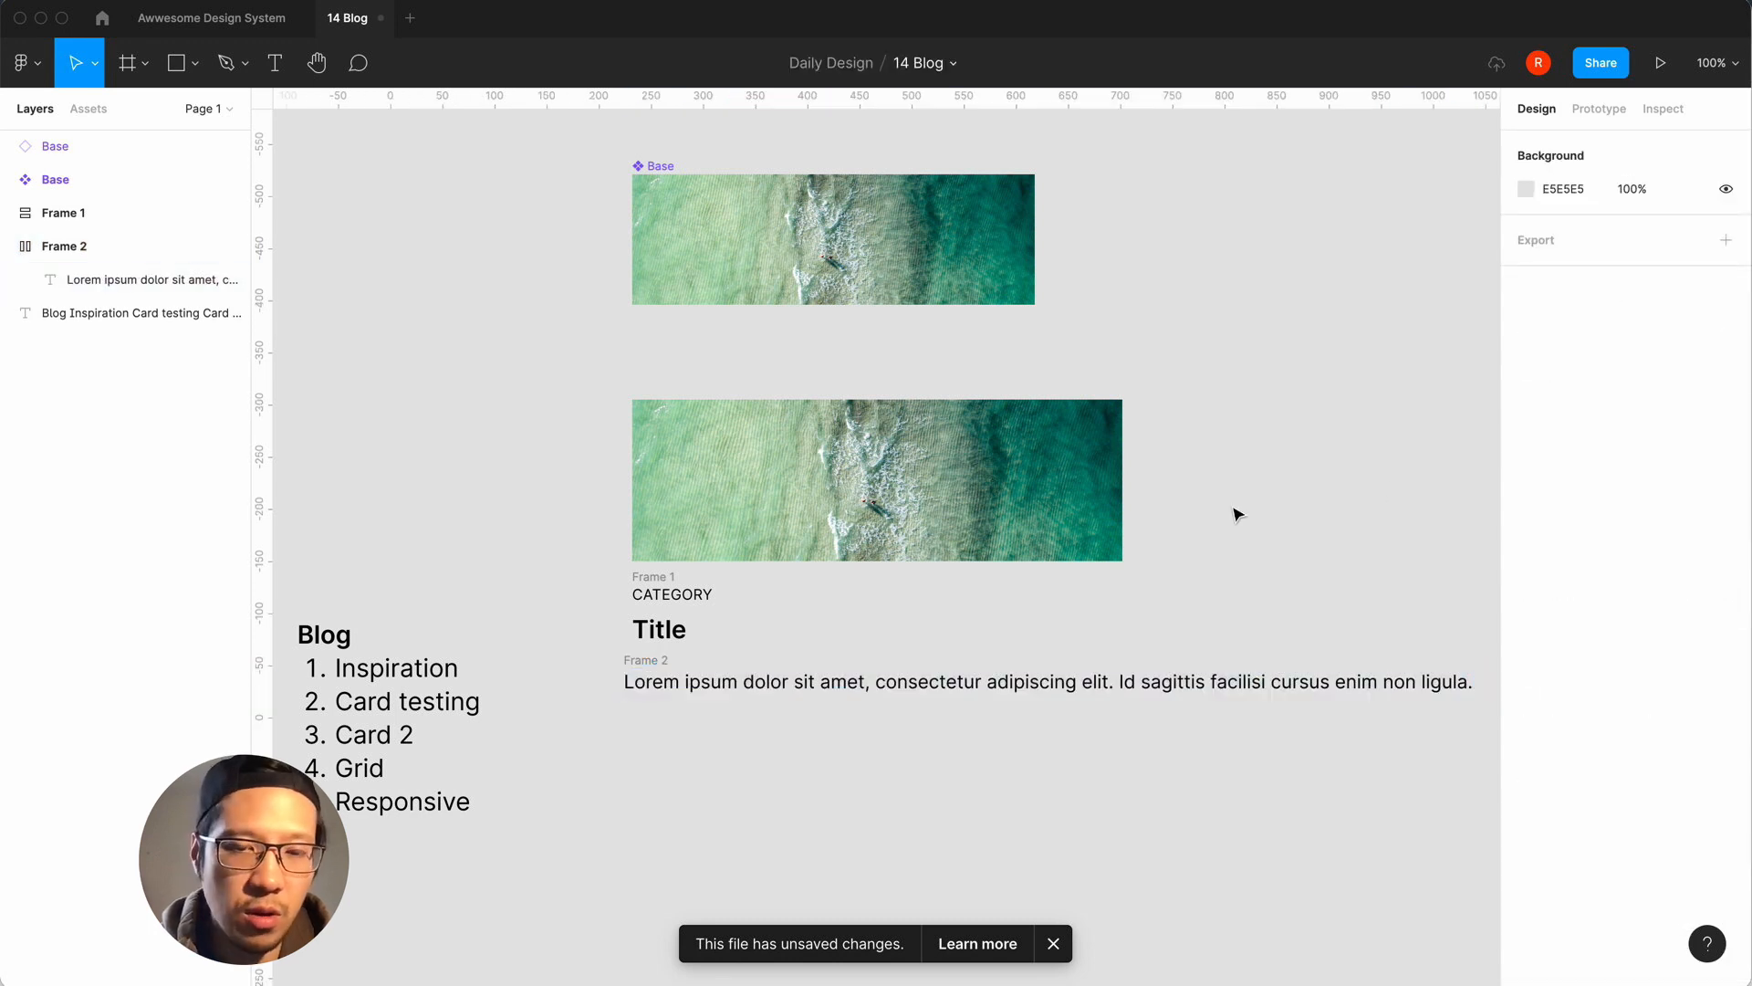
drag(634, 661, 645, 668)
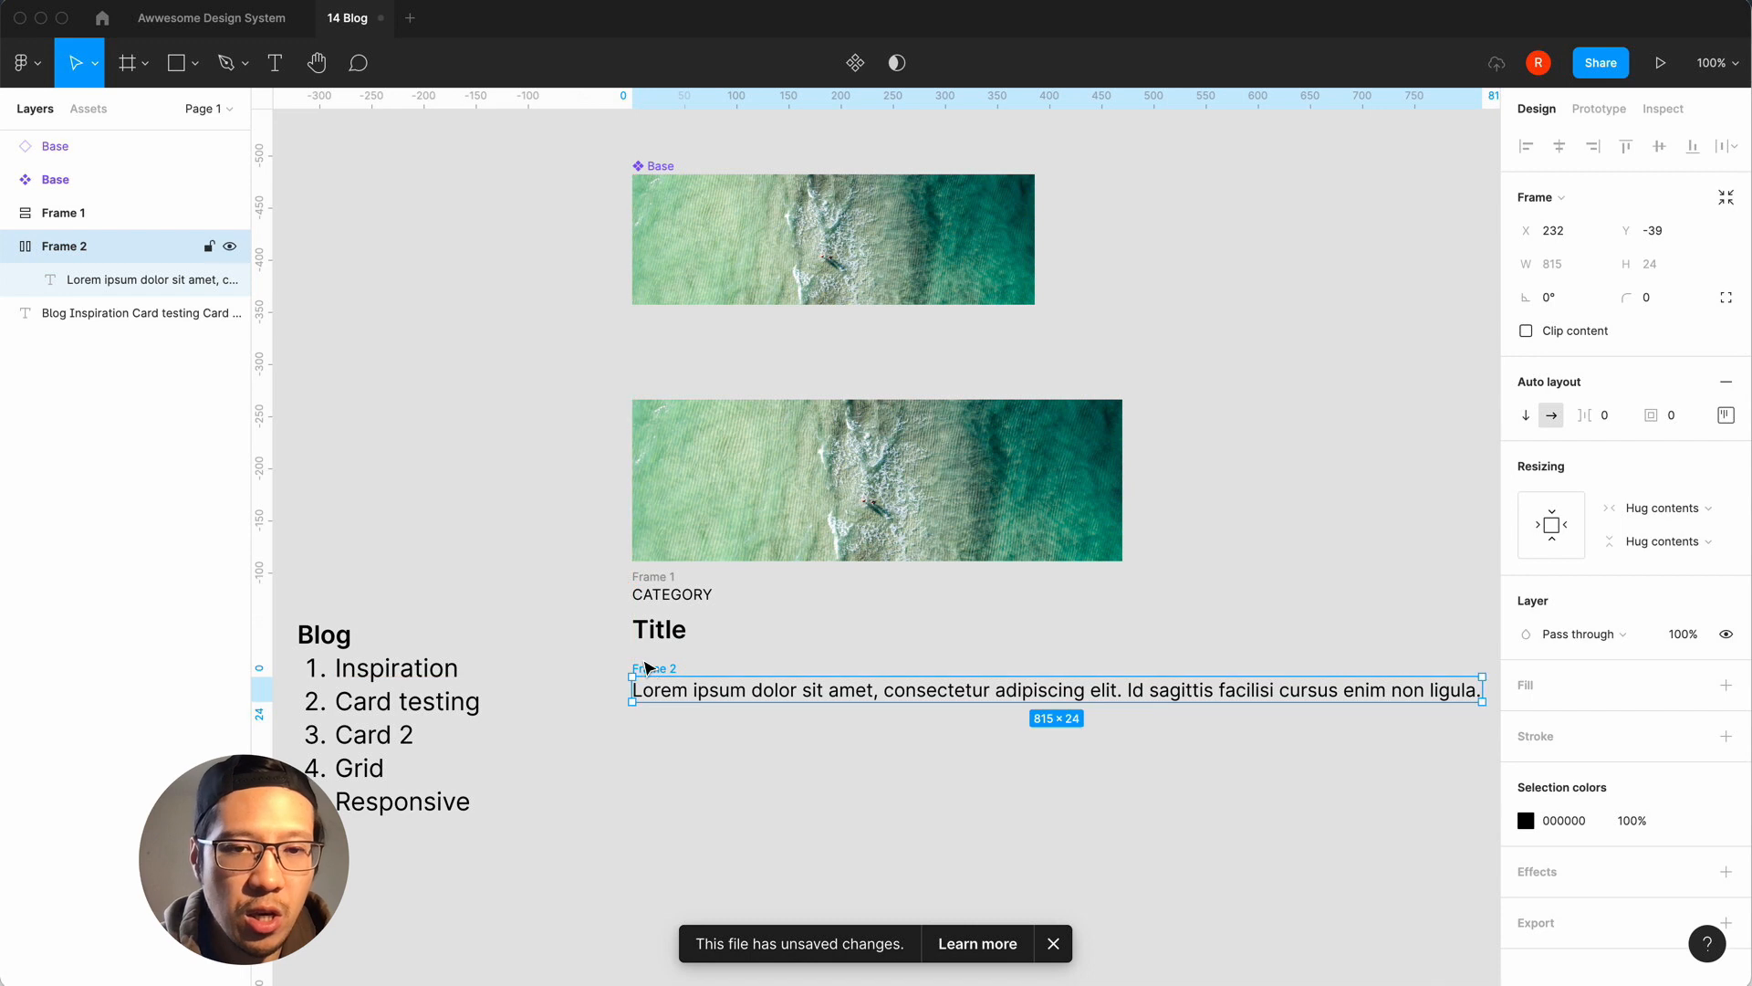
click(624, 792)
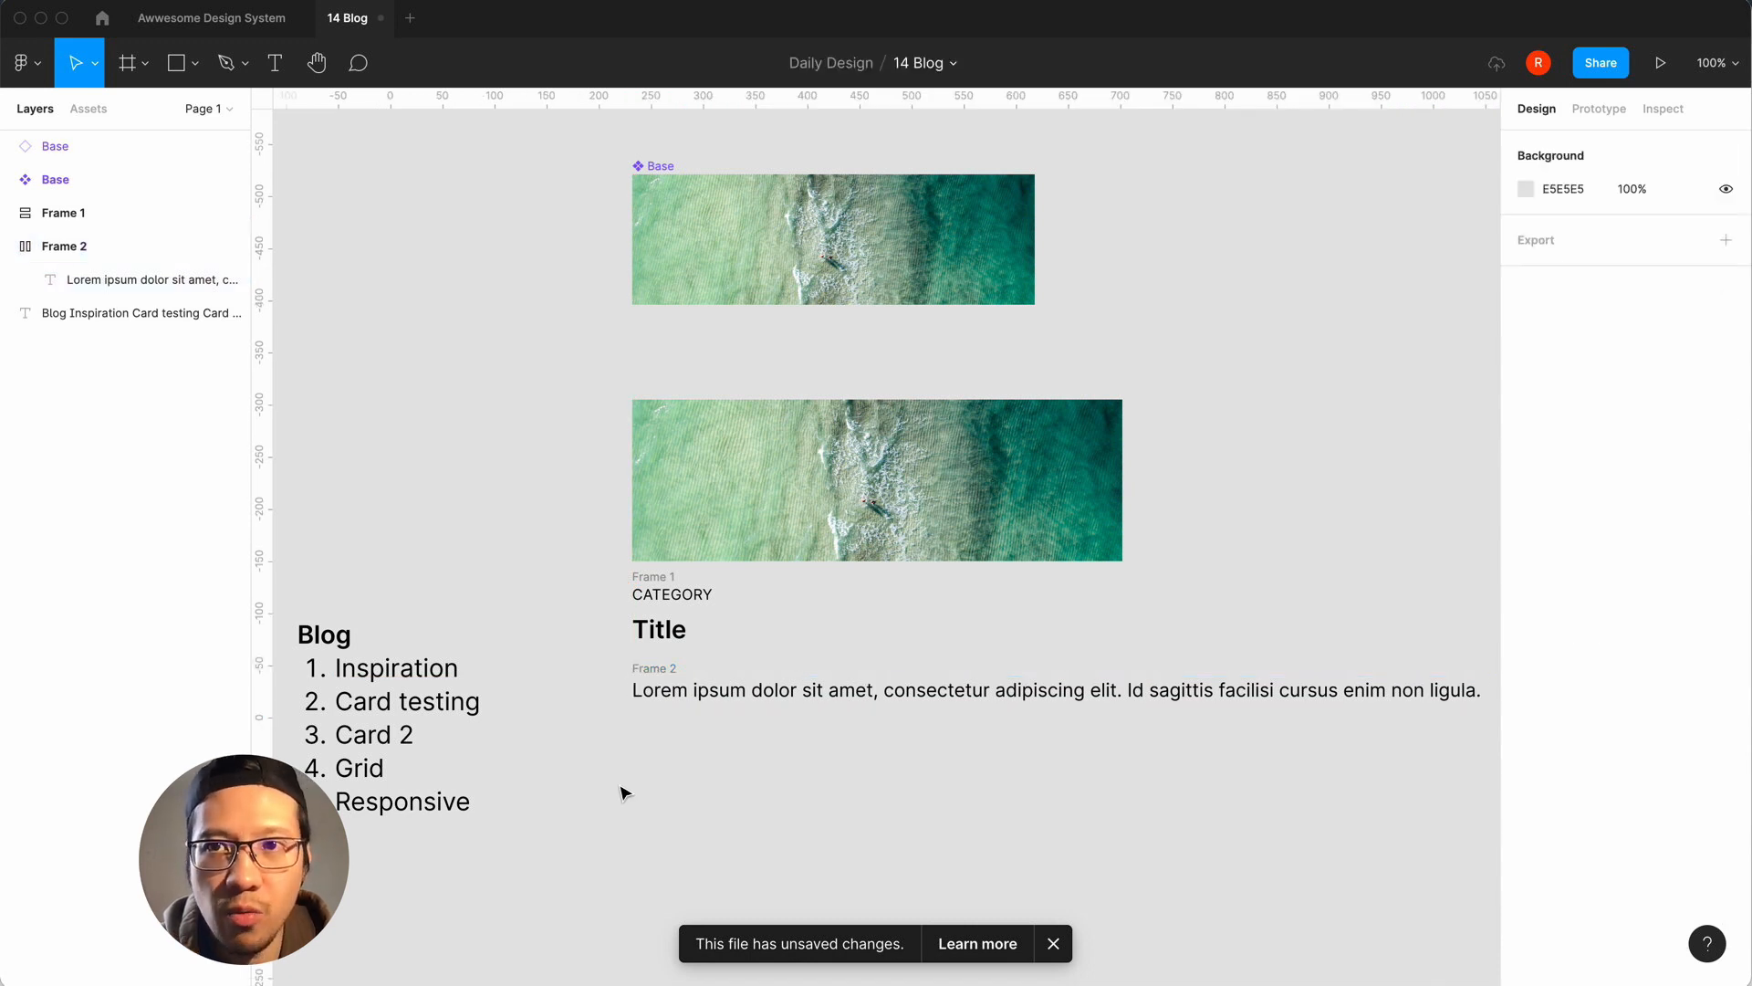
key(minus)
key(equal)
click(649, 671)
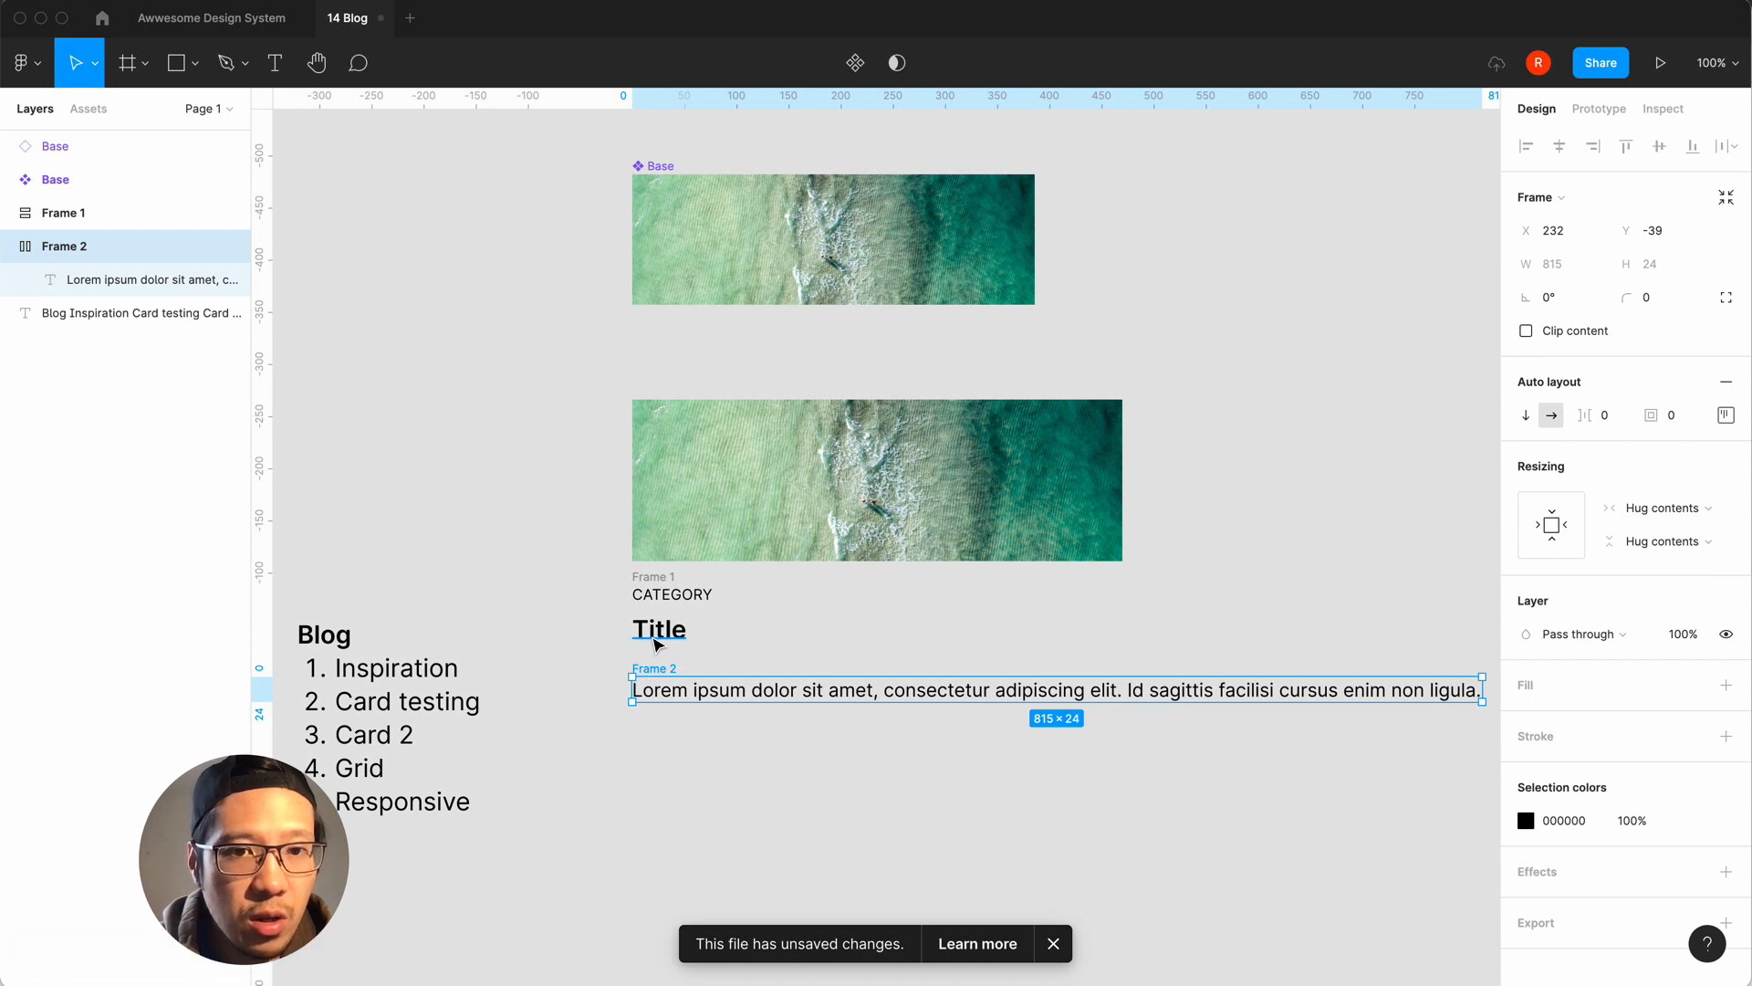
click(582, 569)
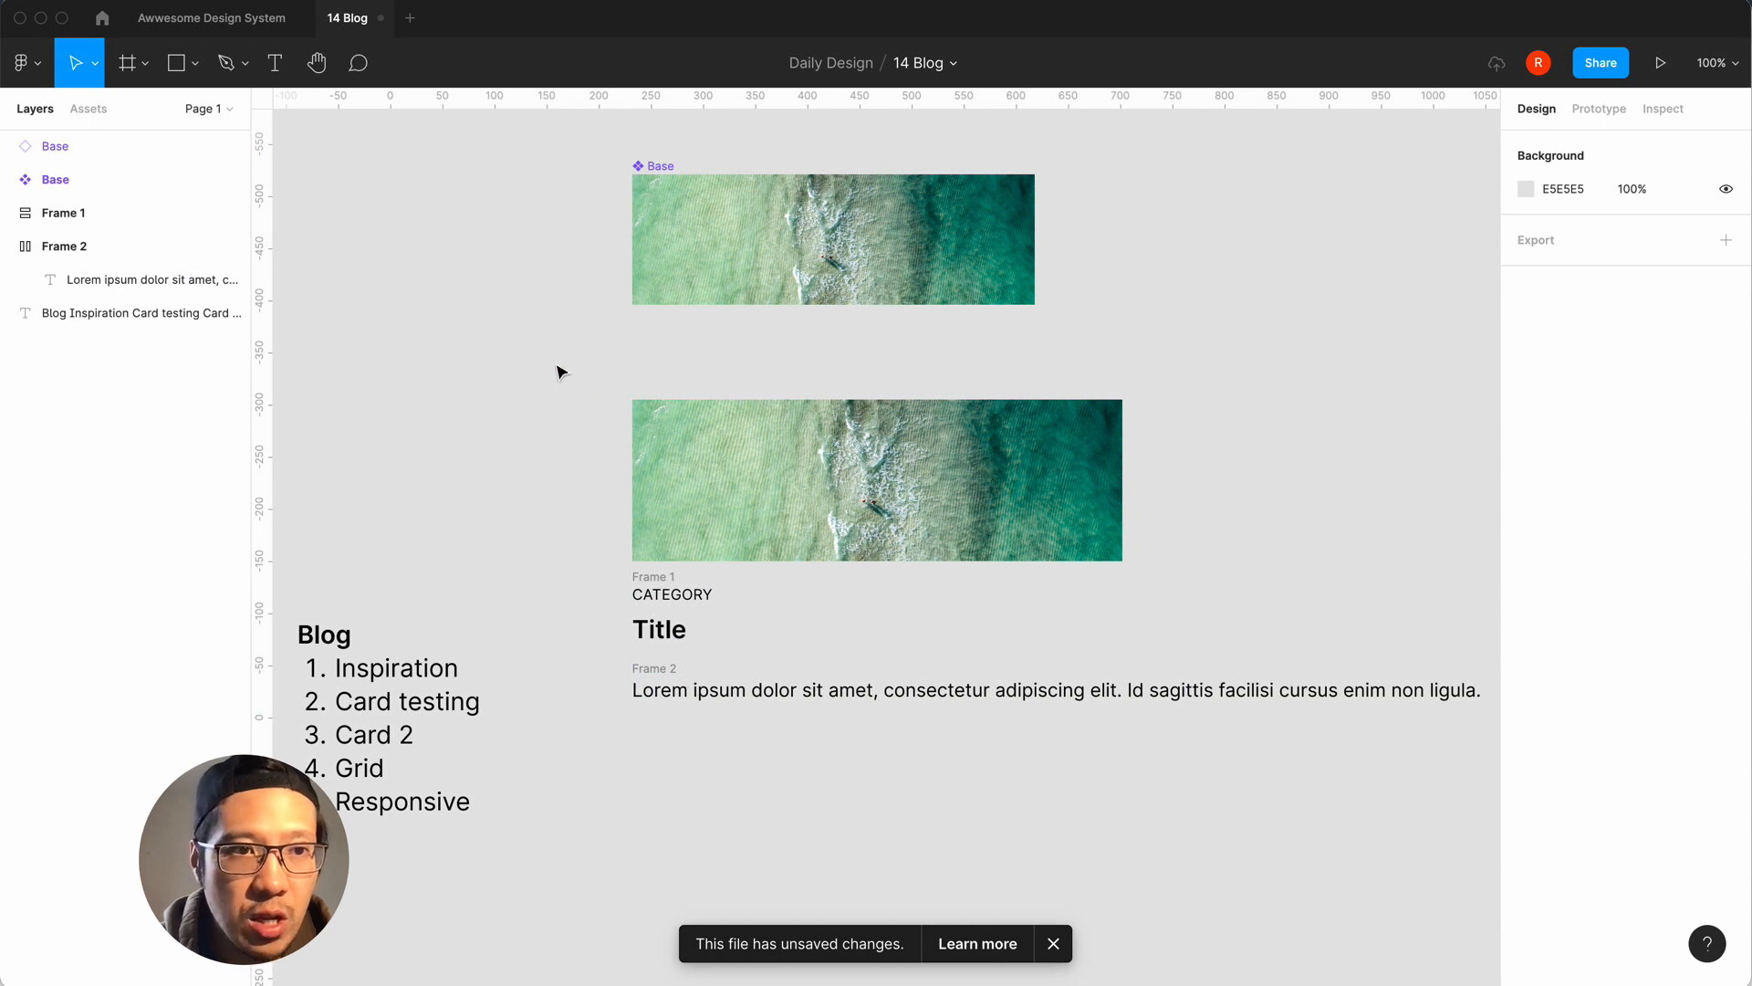
Wrap the Base instance, Frame 1 and the description text in a vertical auto layout frame and rename it Card.
drag(554, 368, 1458, 886)
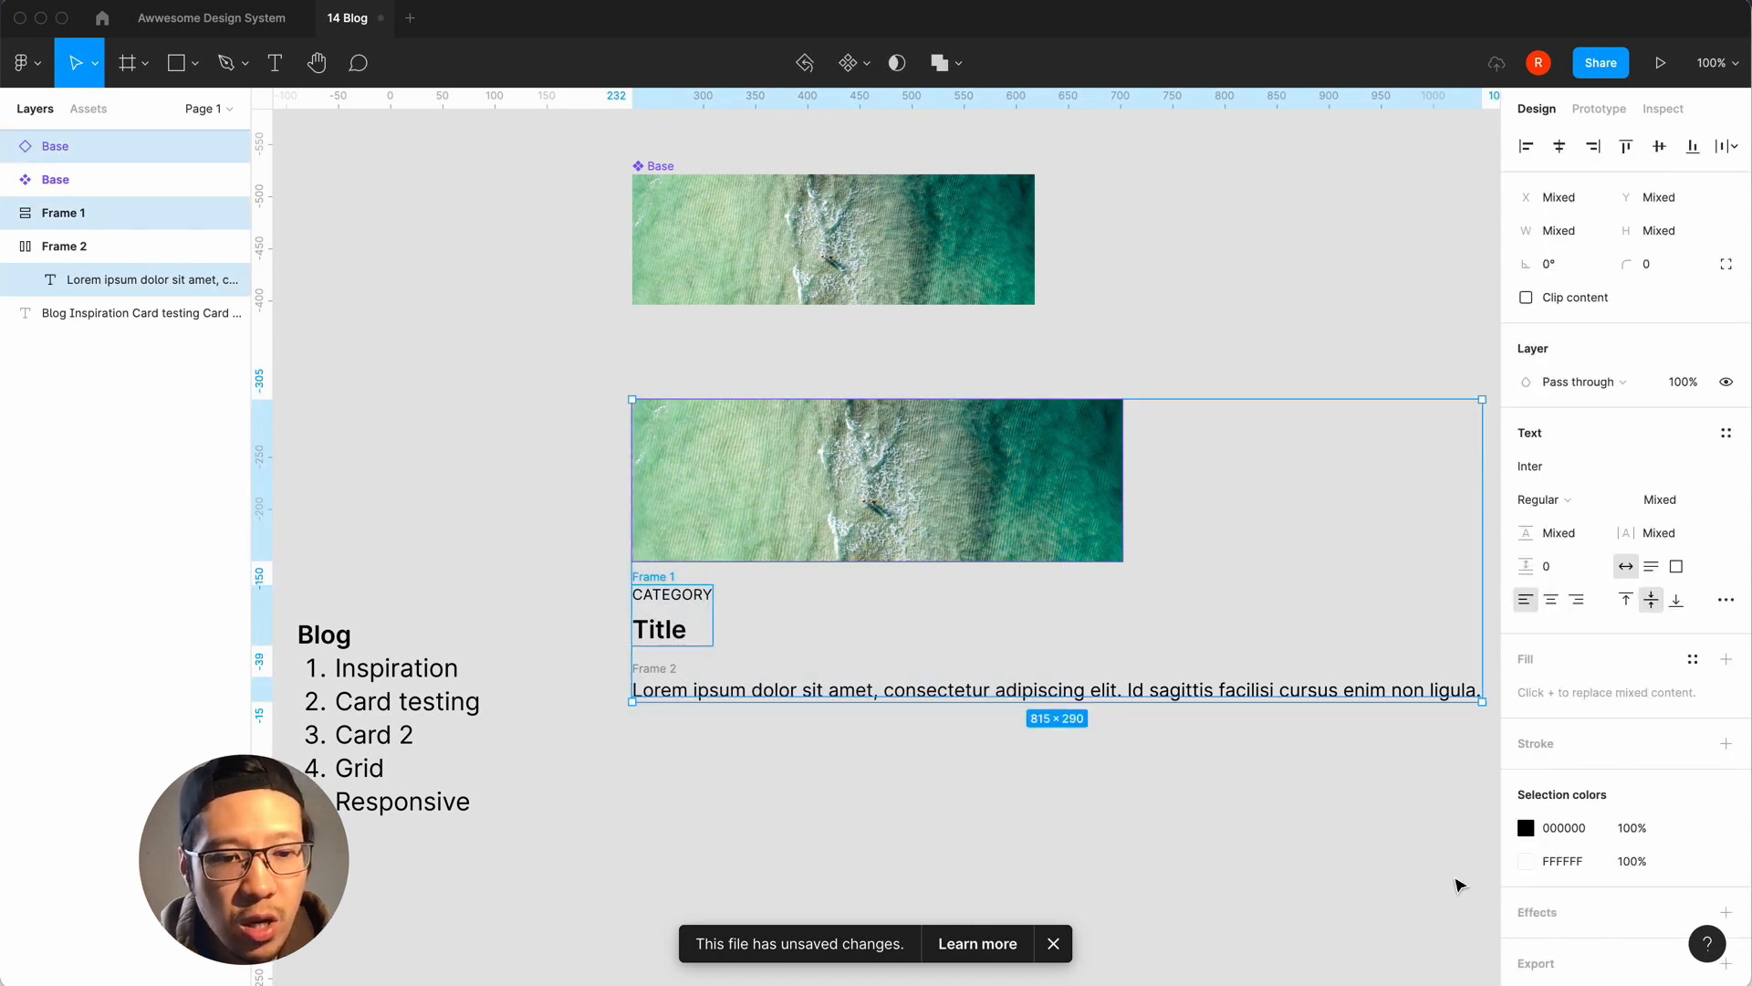
key(shift+a)
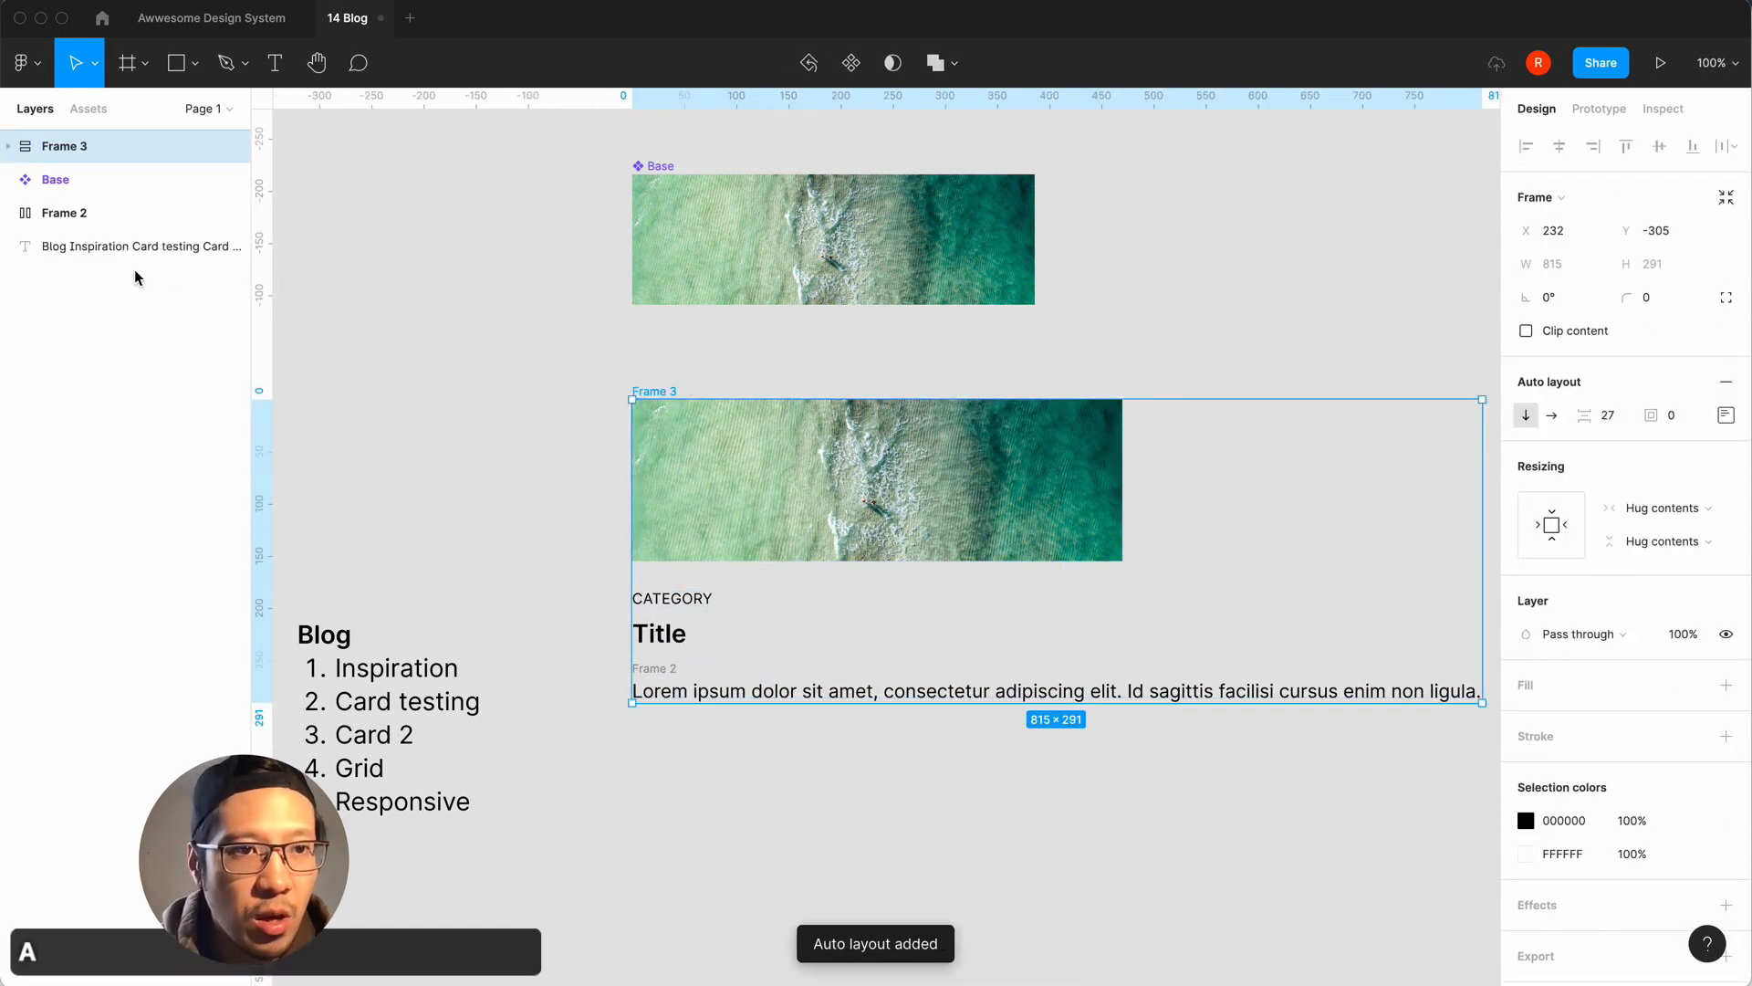
double_click(58, 147)
text(C)
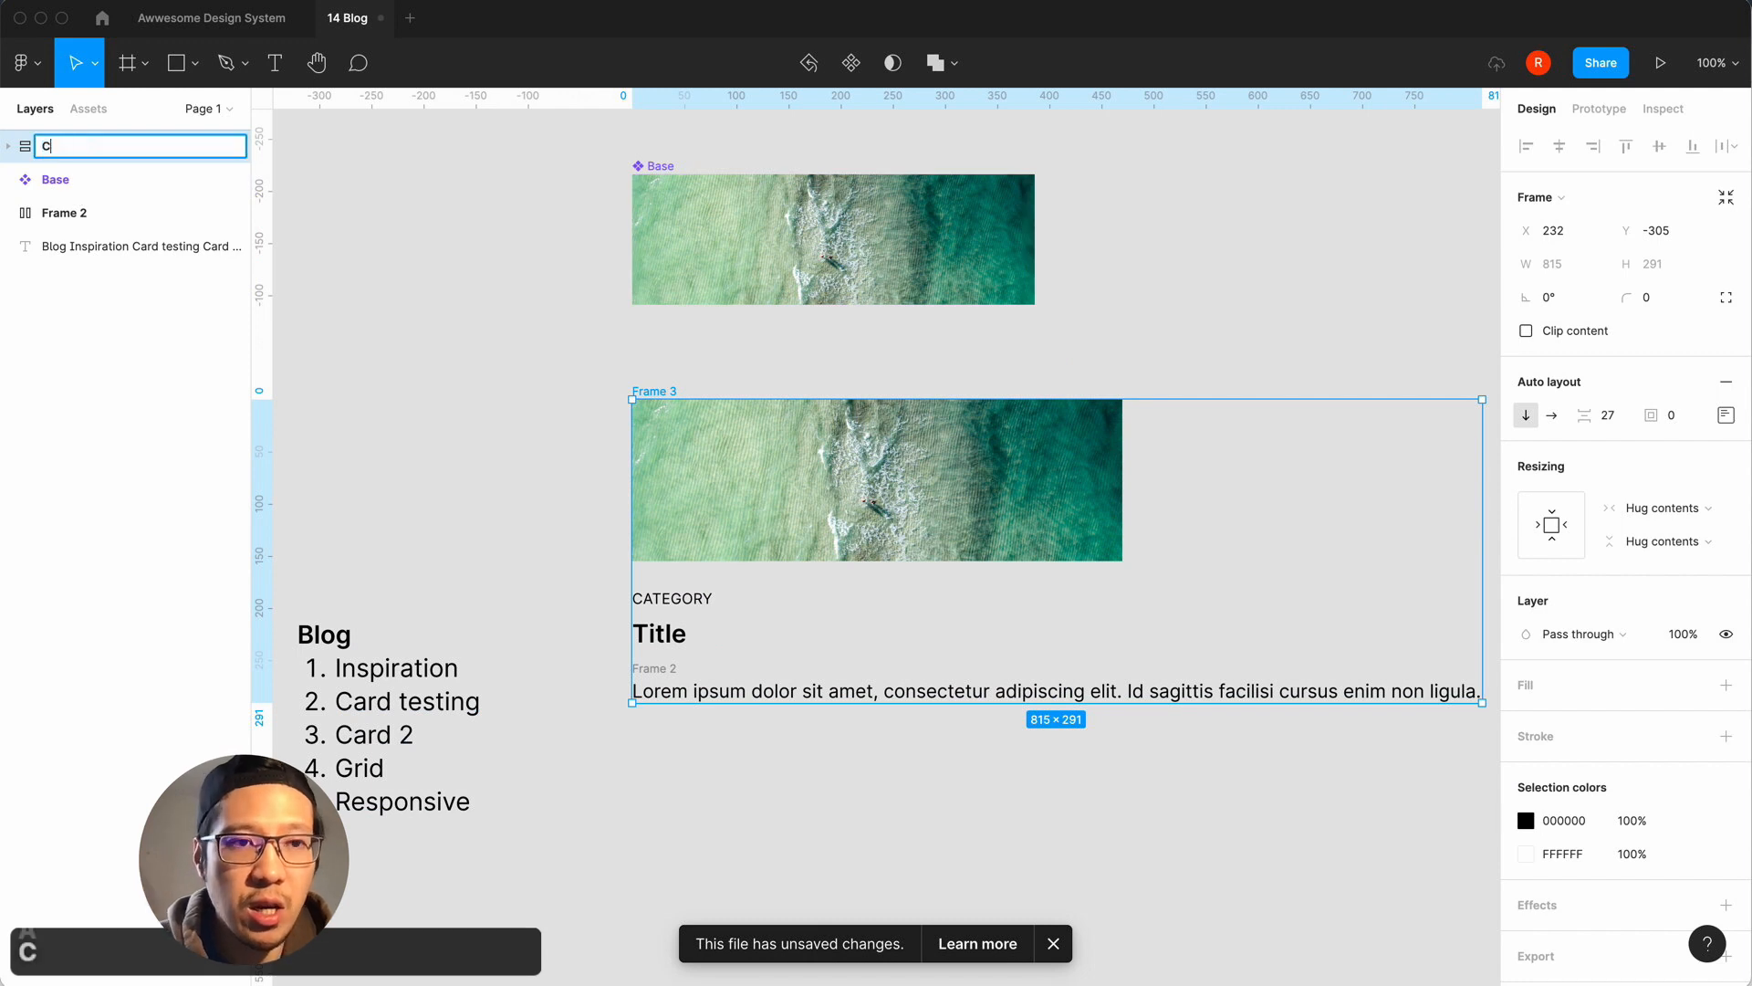
text(ard)
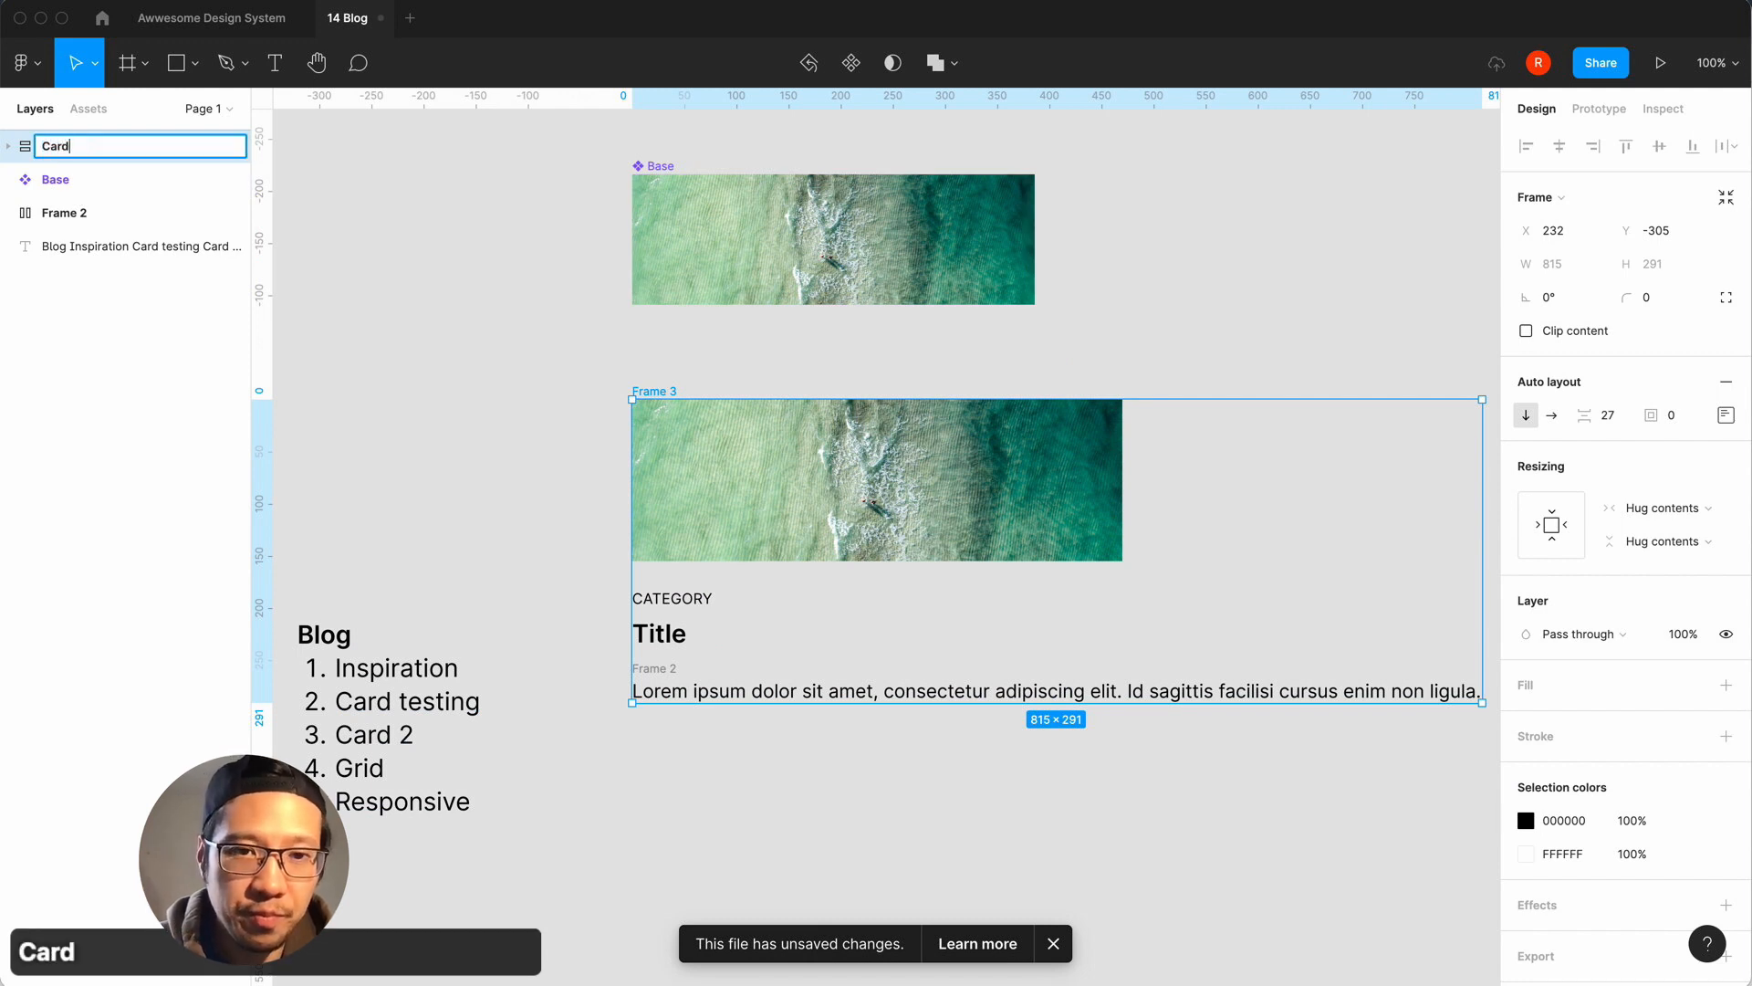
key(Return)
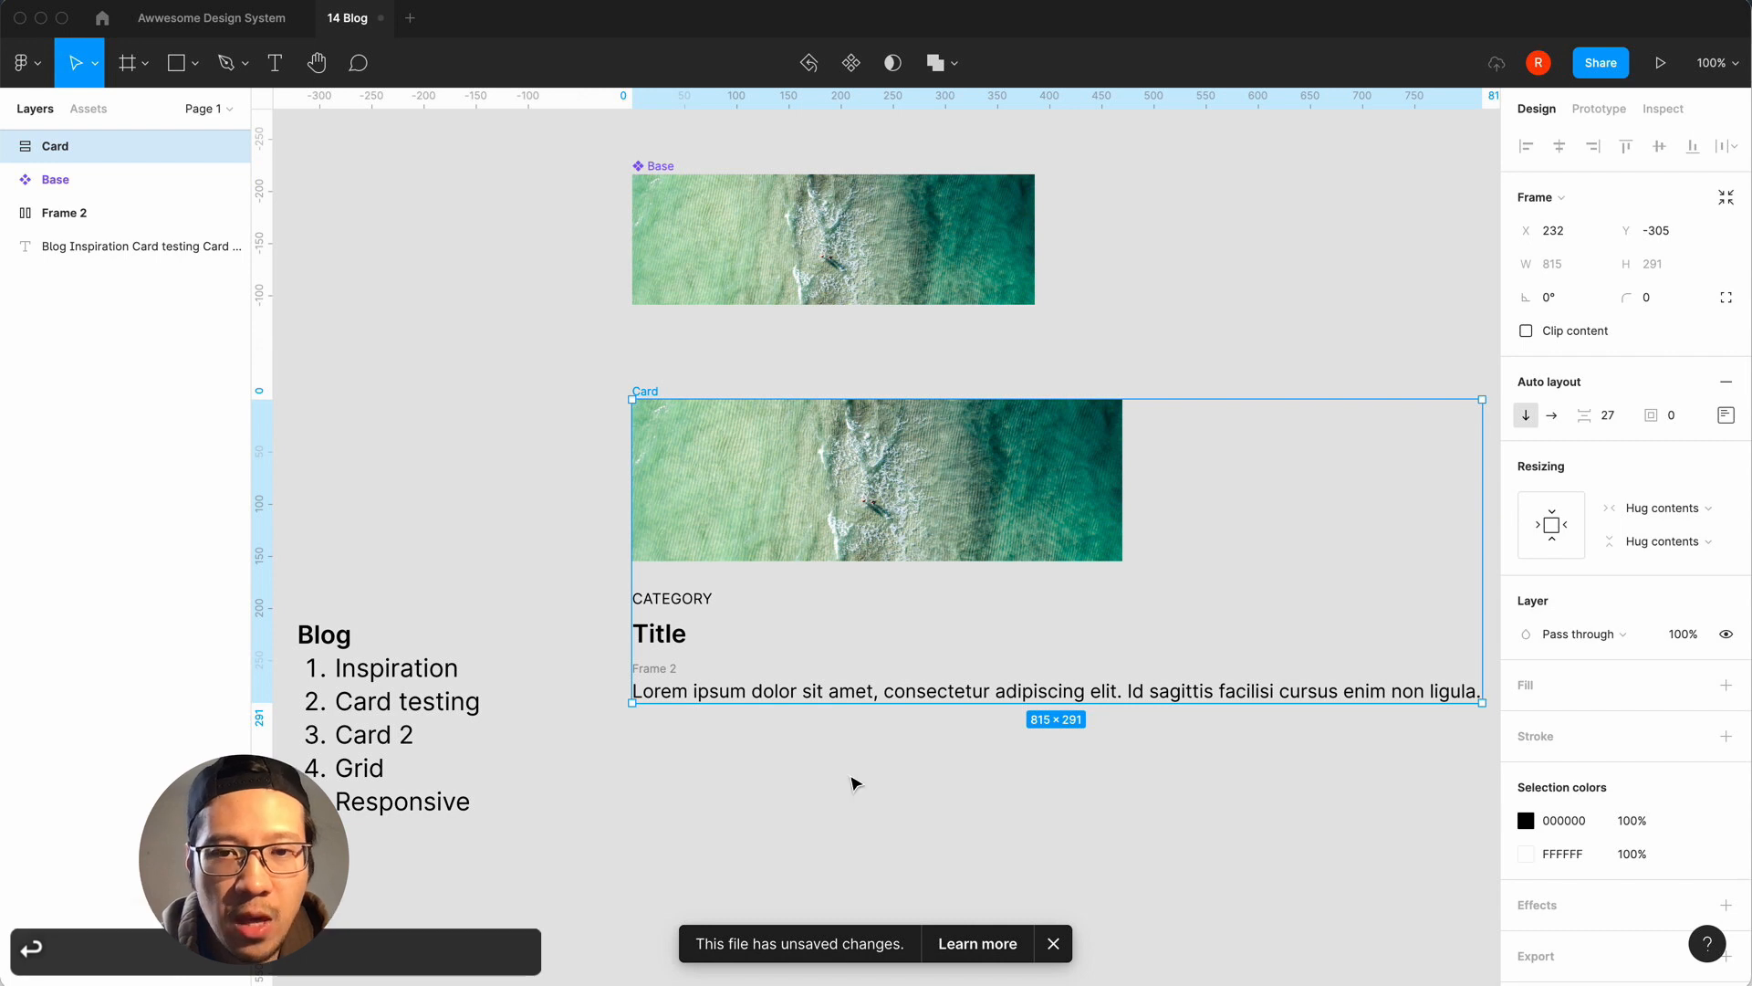
Narrow the Card frame to a width of 386, matching the main Base component.
click(853, 782)
click(733, 554)
drag(1467, 511, 1037, 419)
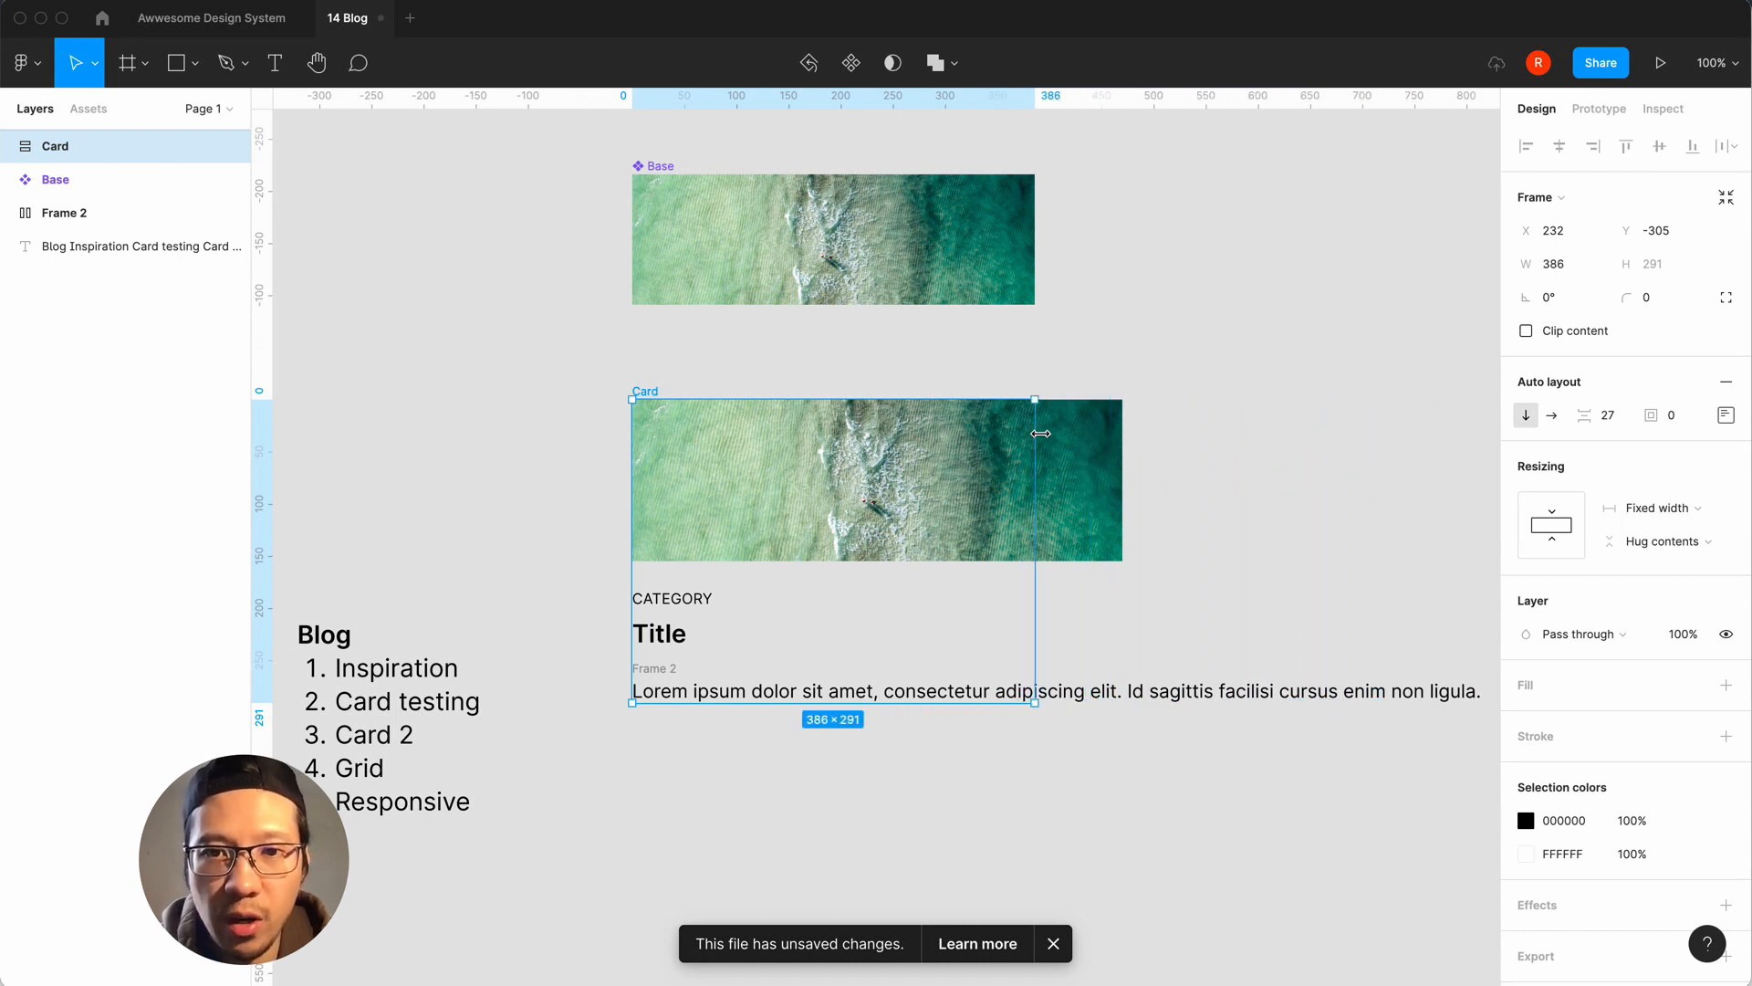
Set the Base instance inside Card to fill the container in both width and height.
click(1112, 501)
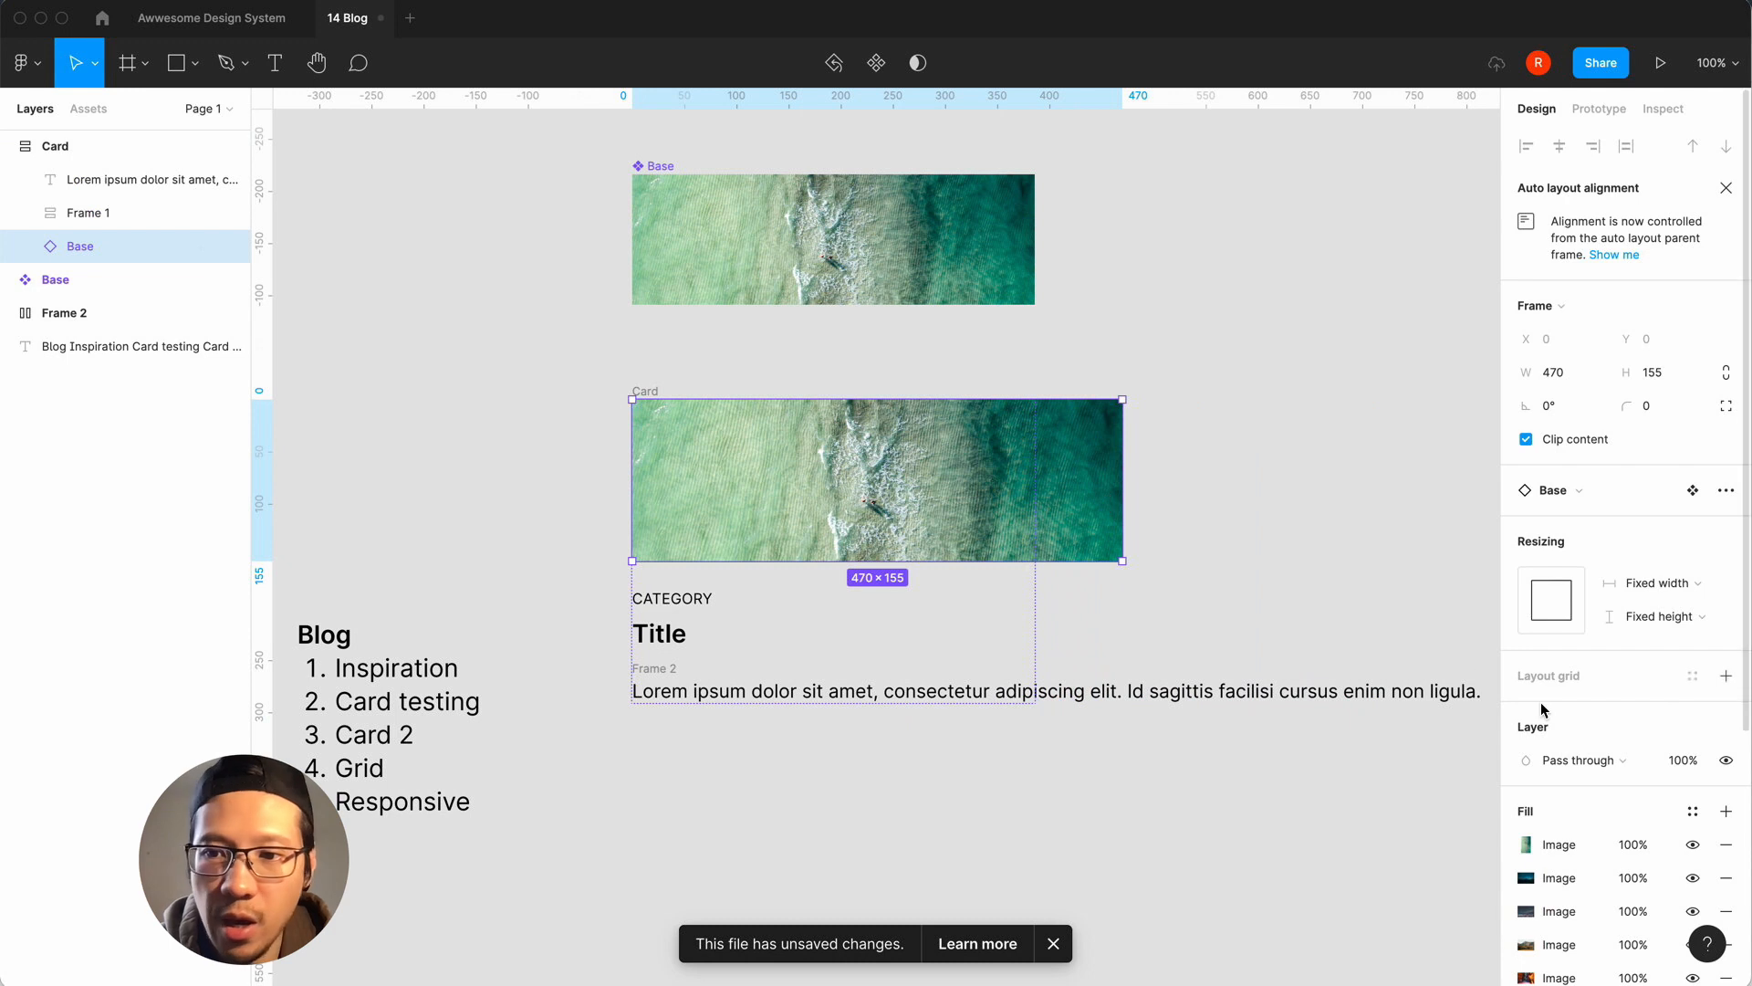
click(1661, 585)
click(1676, 610)
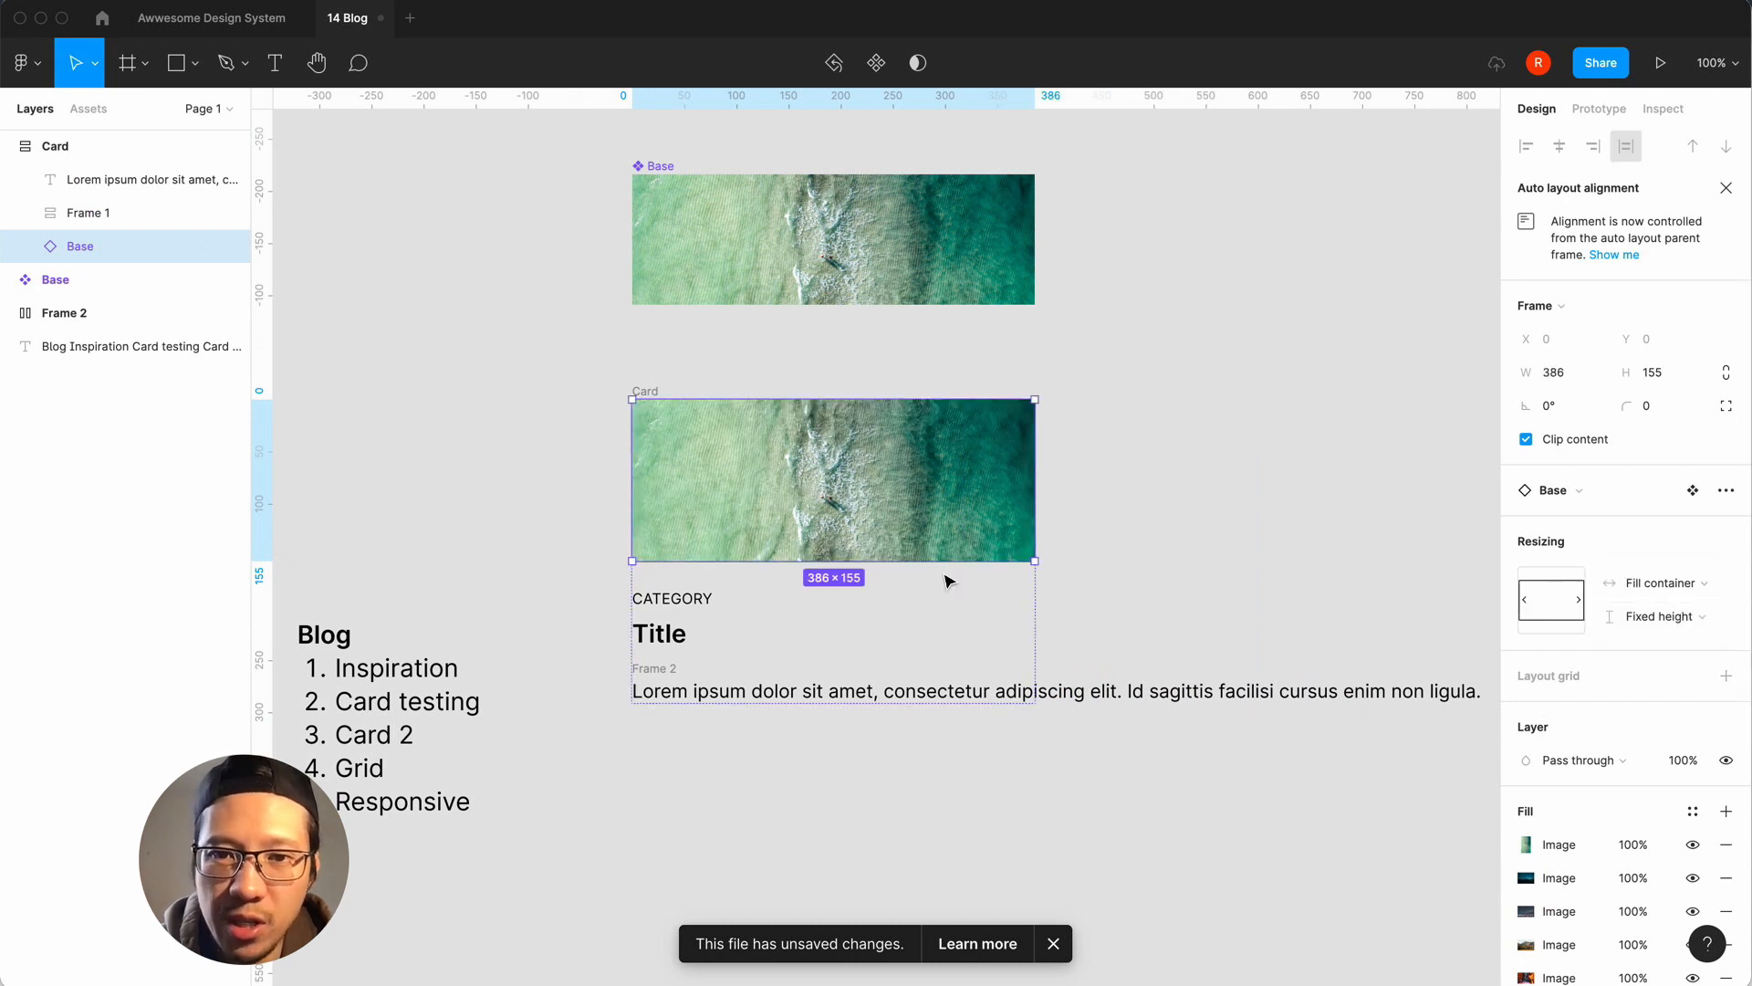
click(1697, 617)
click(1675, 640)
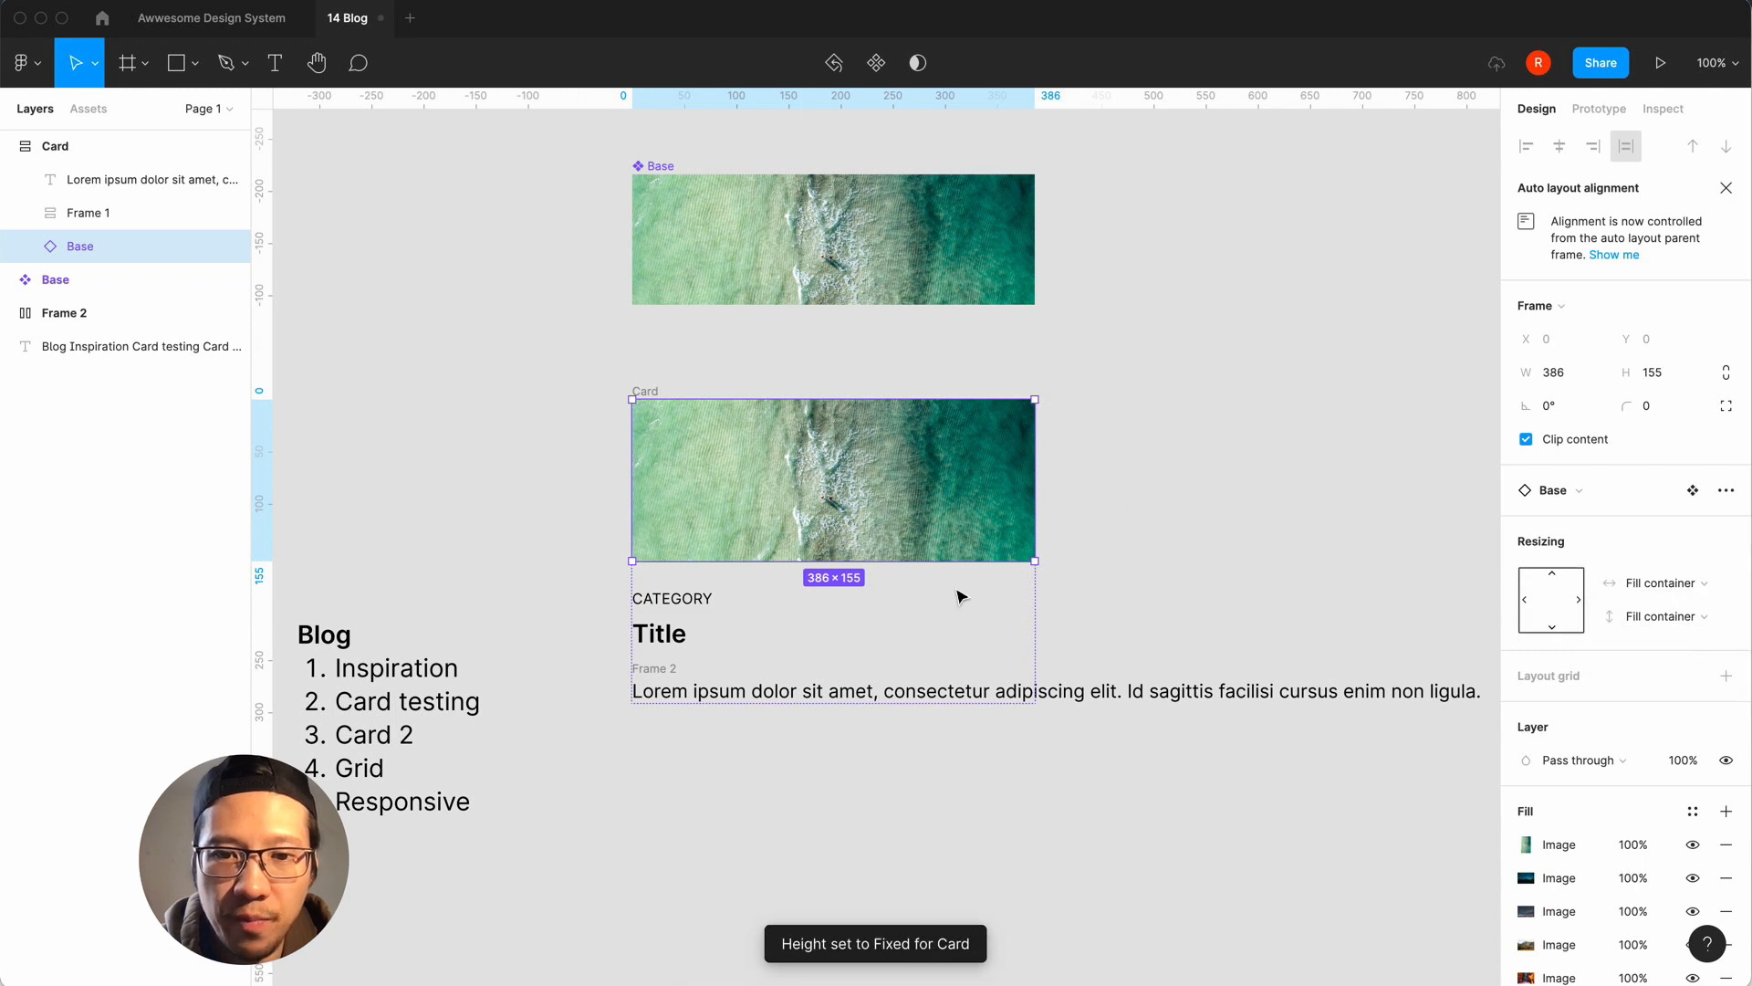
Set the description text and the Category and Title frame in Card to fill the container's width.
click(1168, 691)
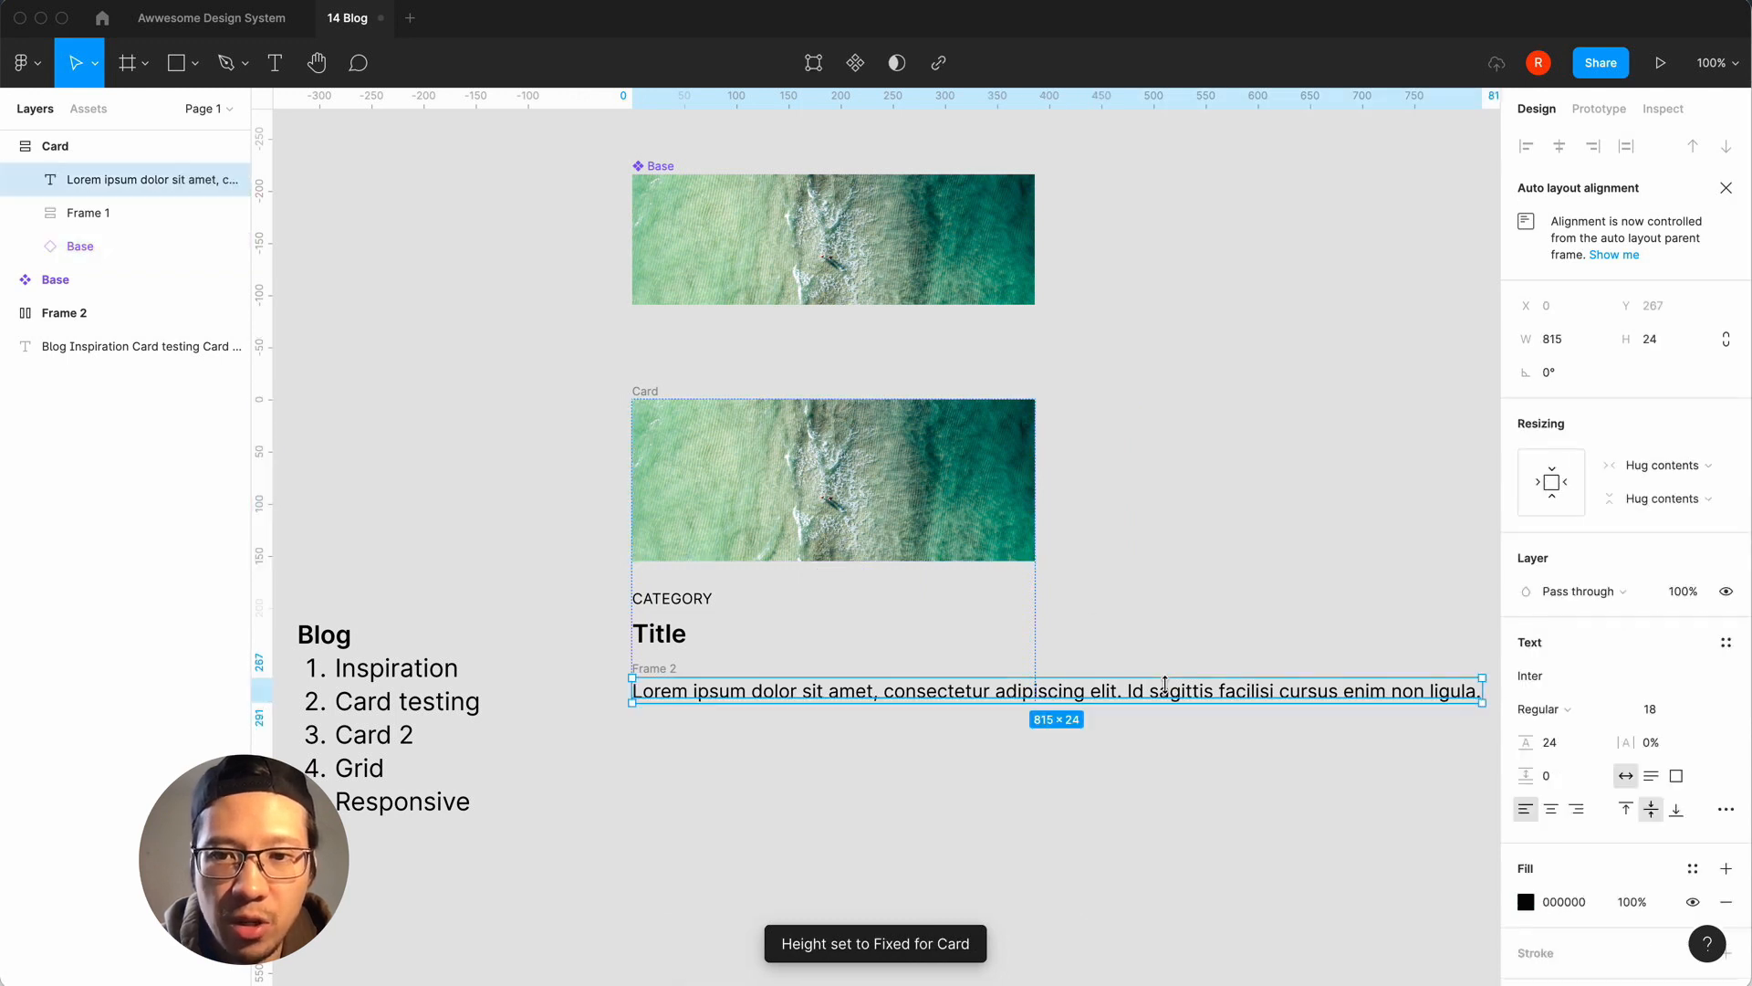
click(1675, 465)
click(1668, 489)
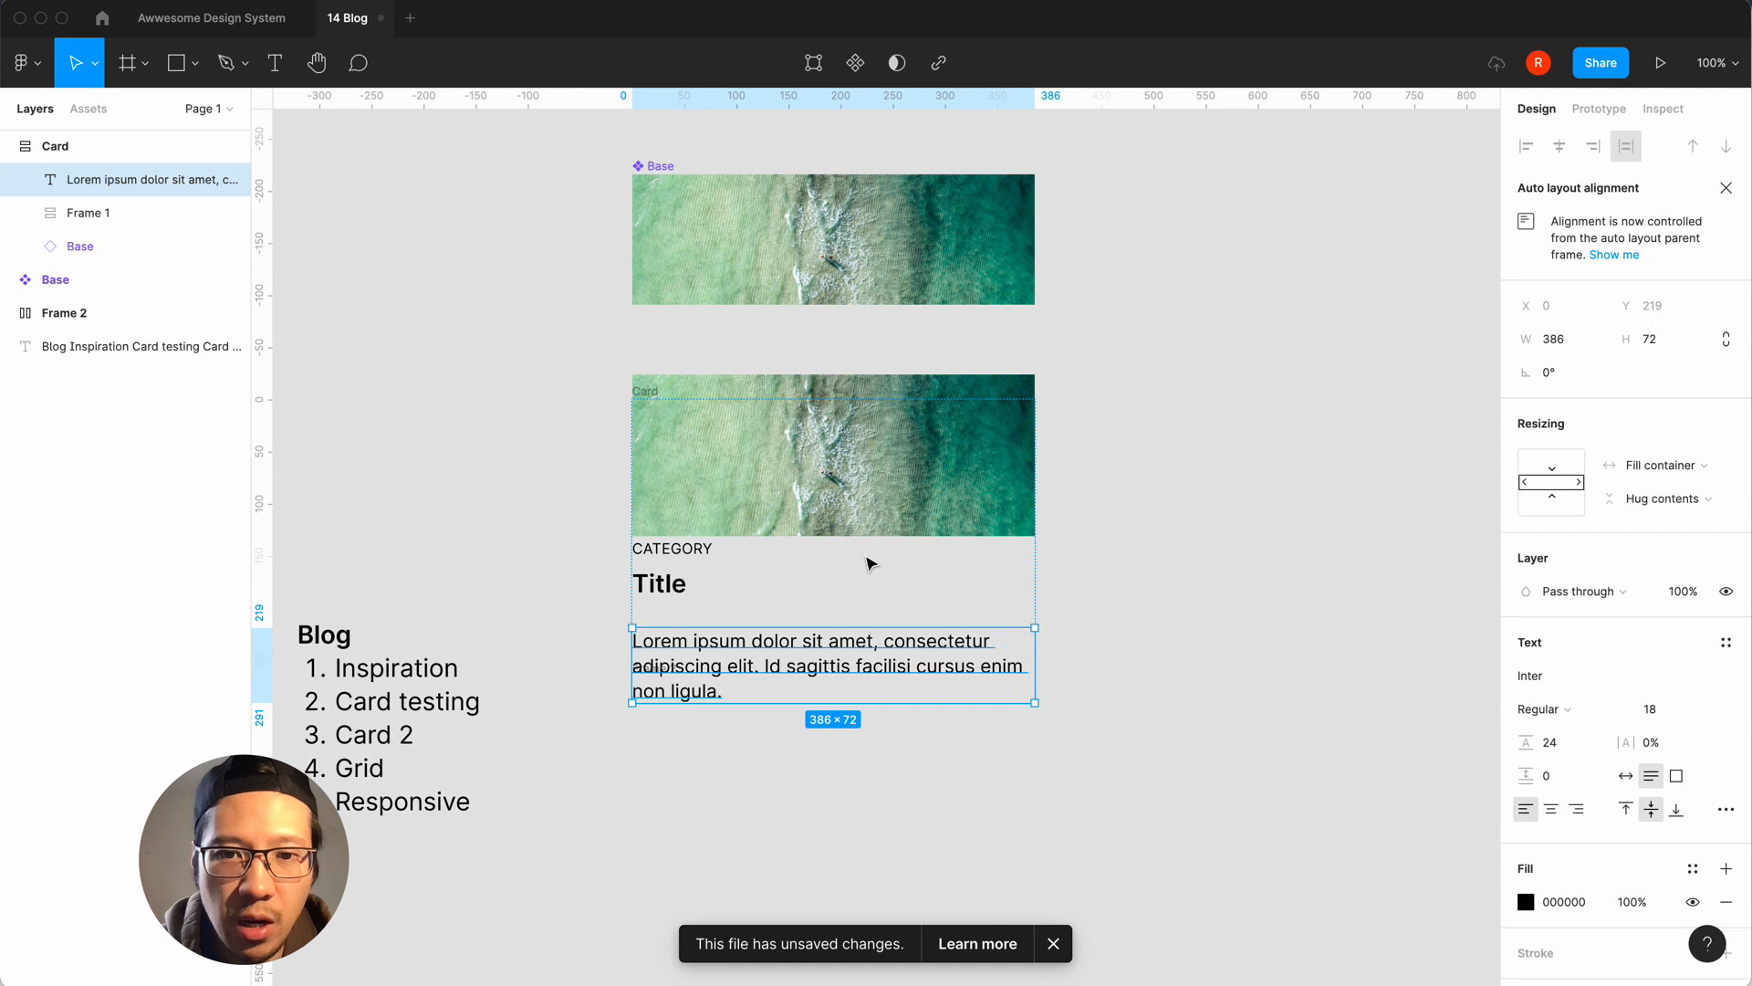
click(696, 579)
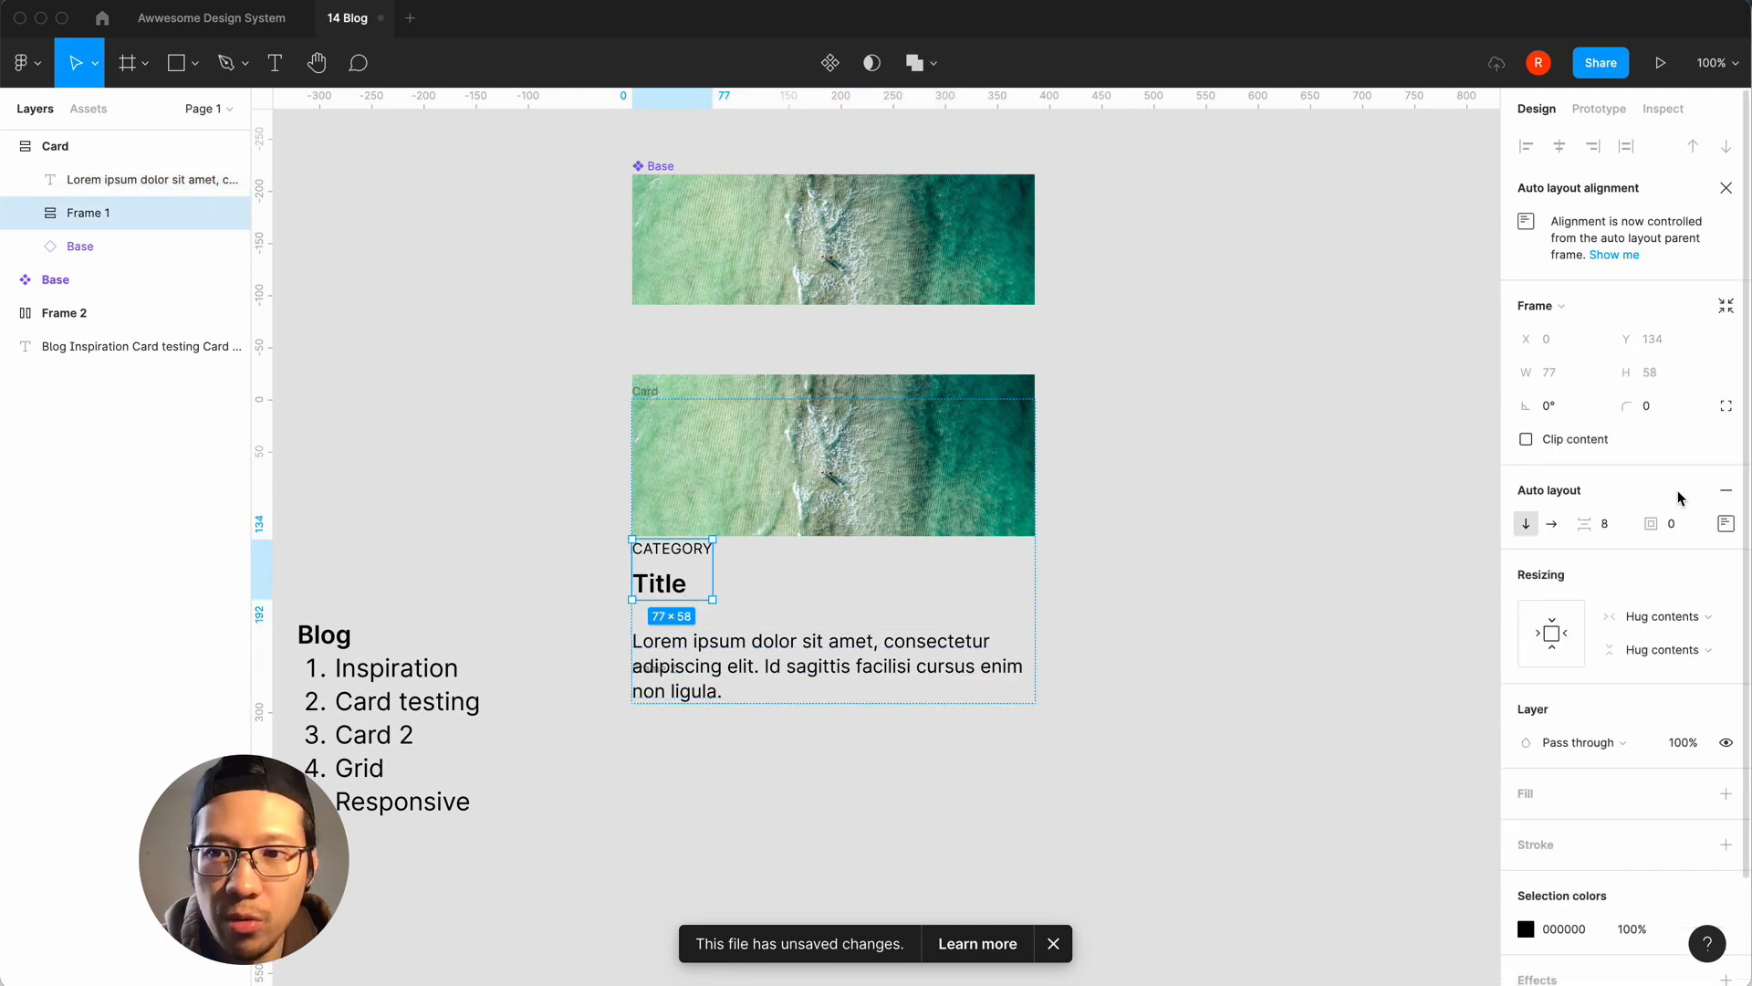
click(1663, 616)
click(1661, 639)
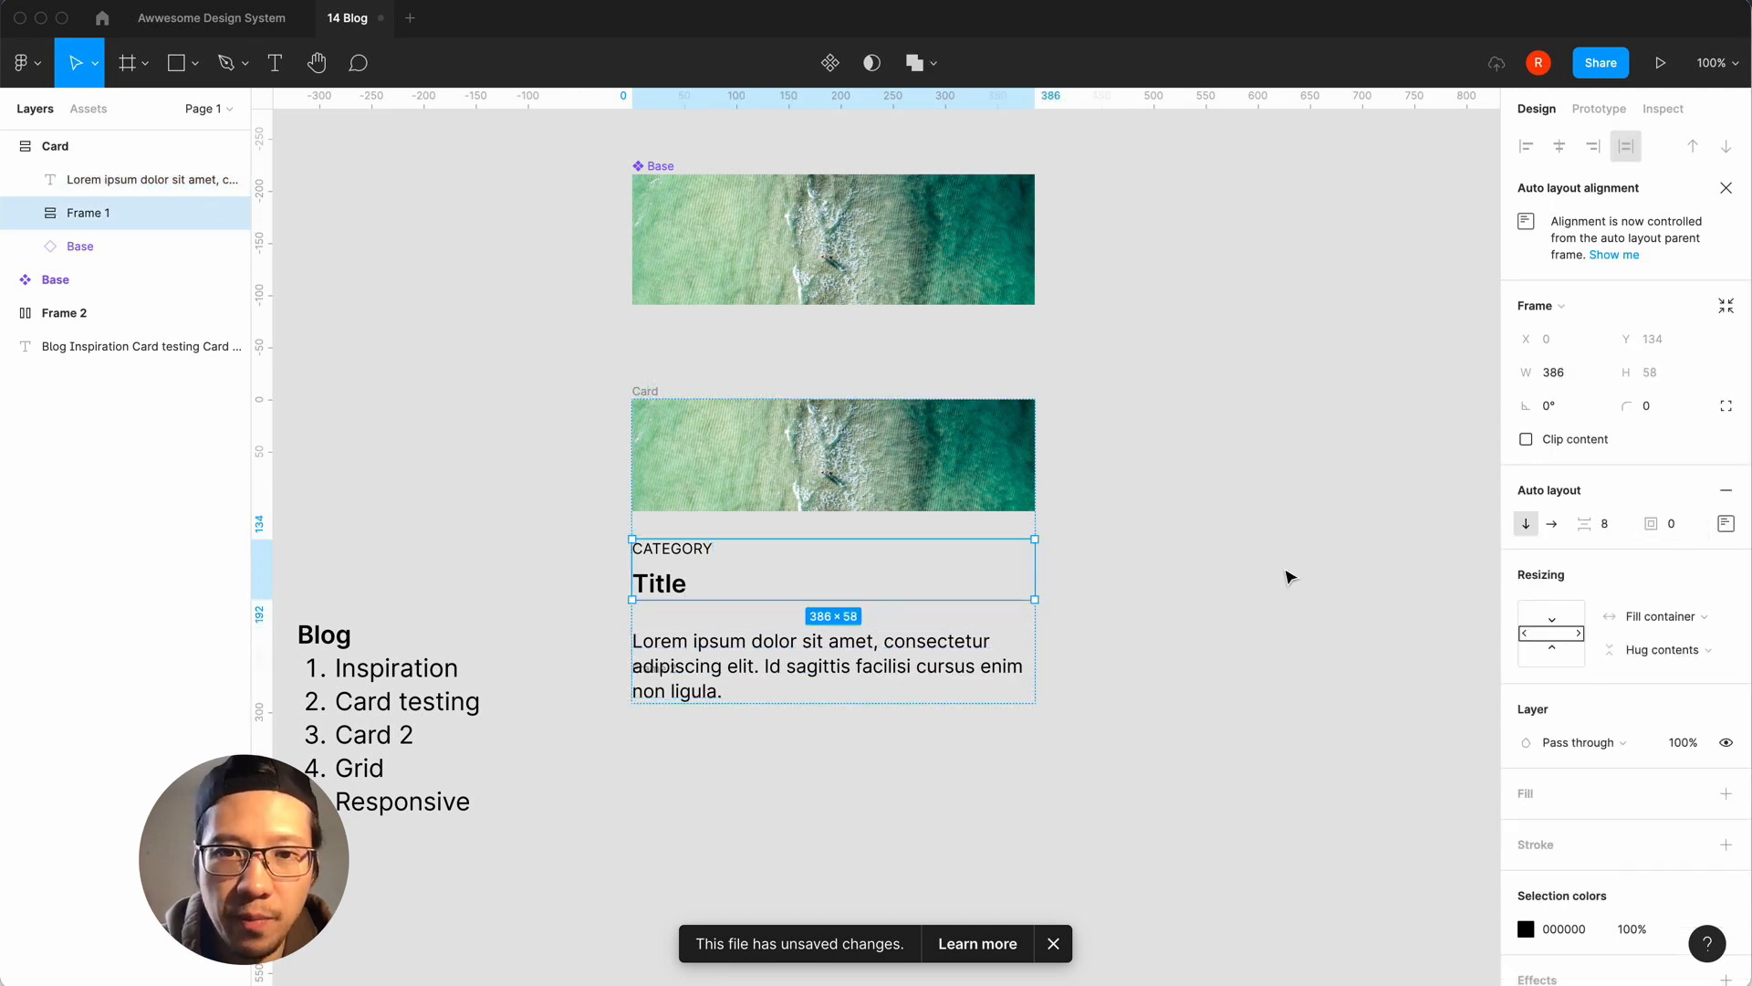
click(1288, 577)
Try item spacings of 0 and 16 on the Card frame and settle on 8.
click(648, 392)
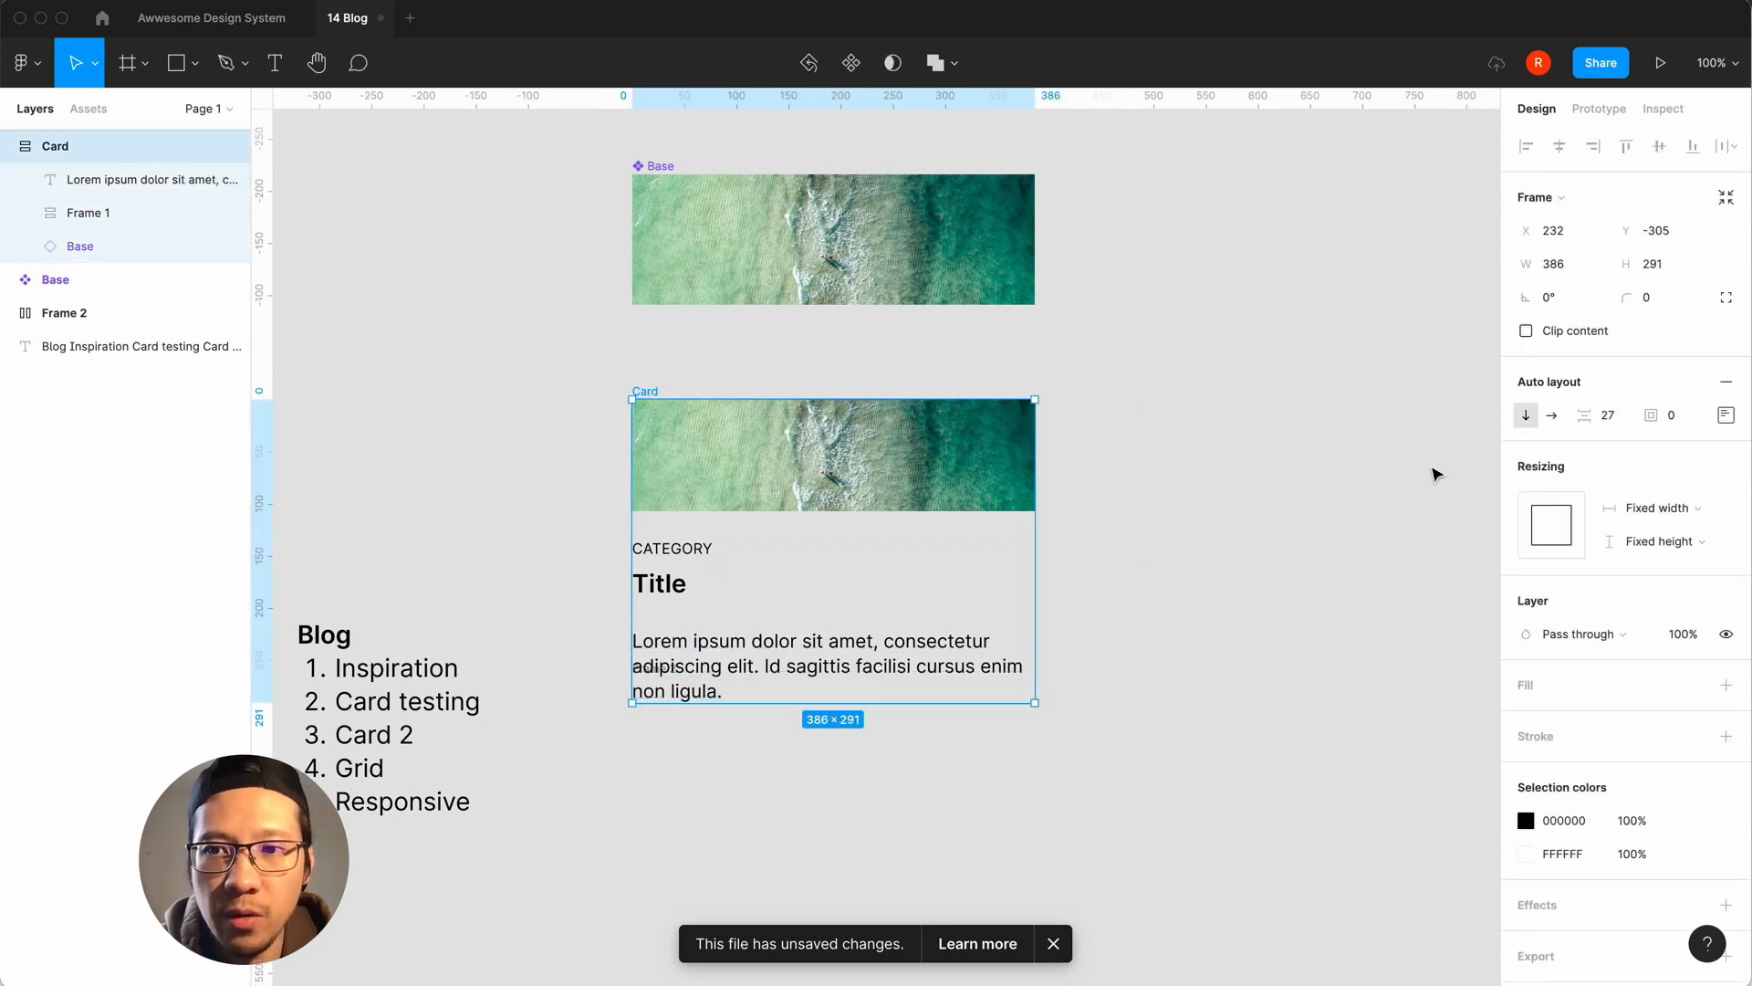
click(1608, 416)
text(0)
key(Return)
click(1612, 423)
text(16)
key(Return)
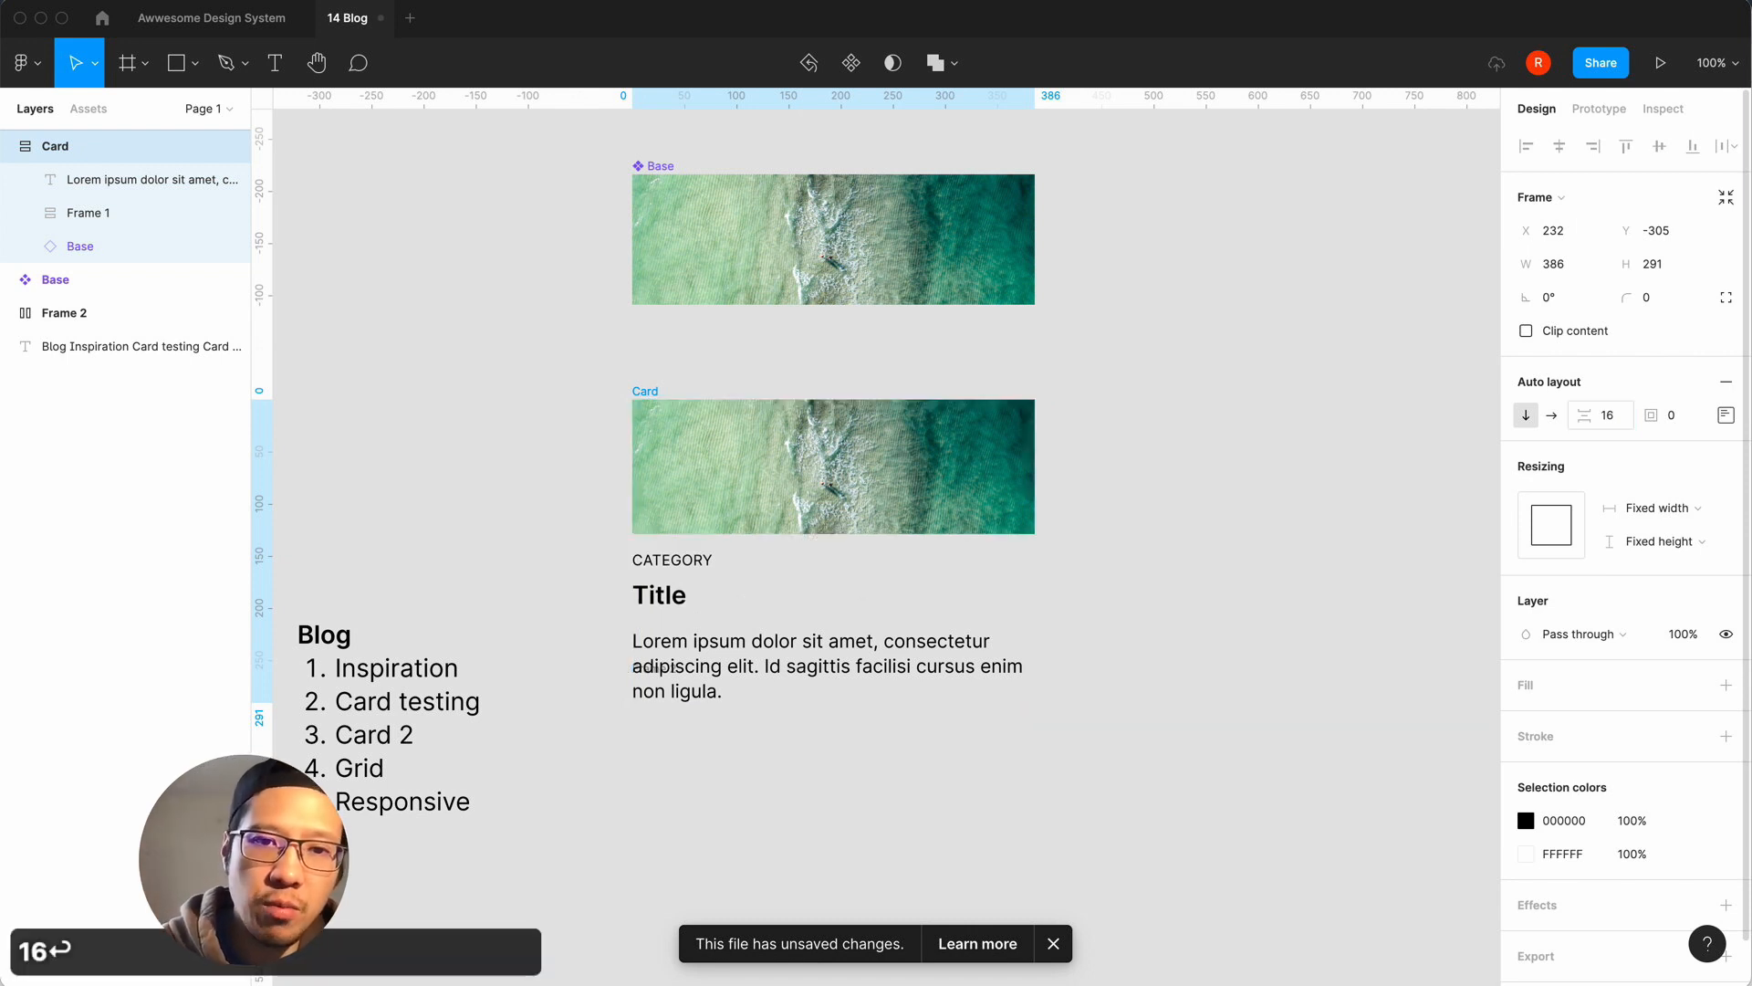
click(1617, 425)
text(8)
key(Return)
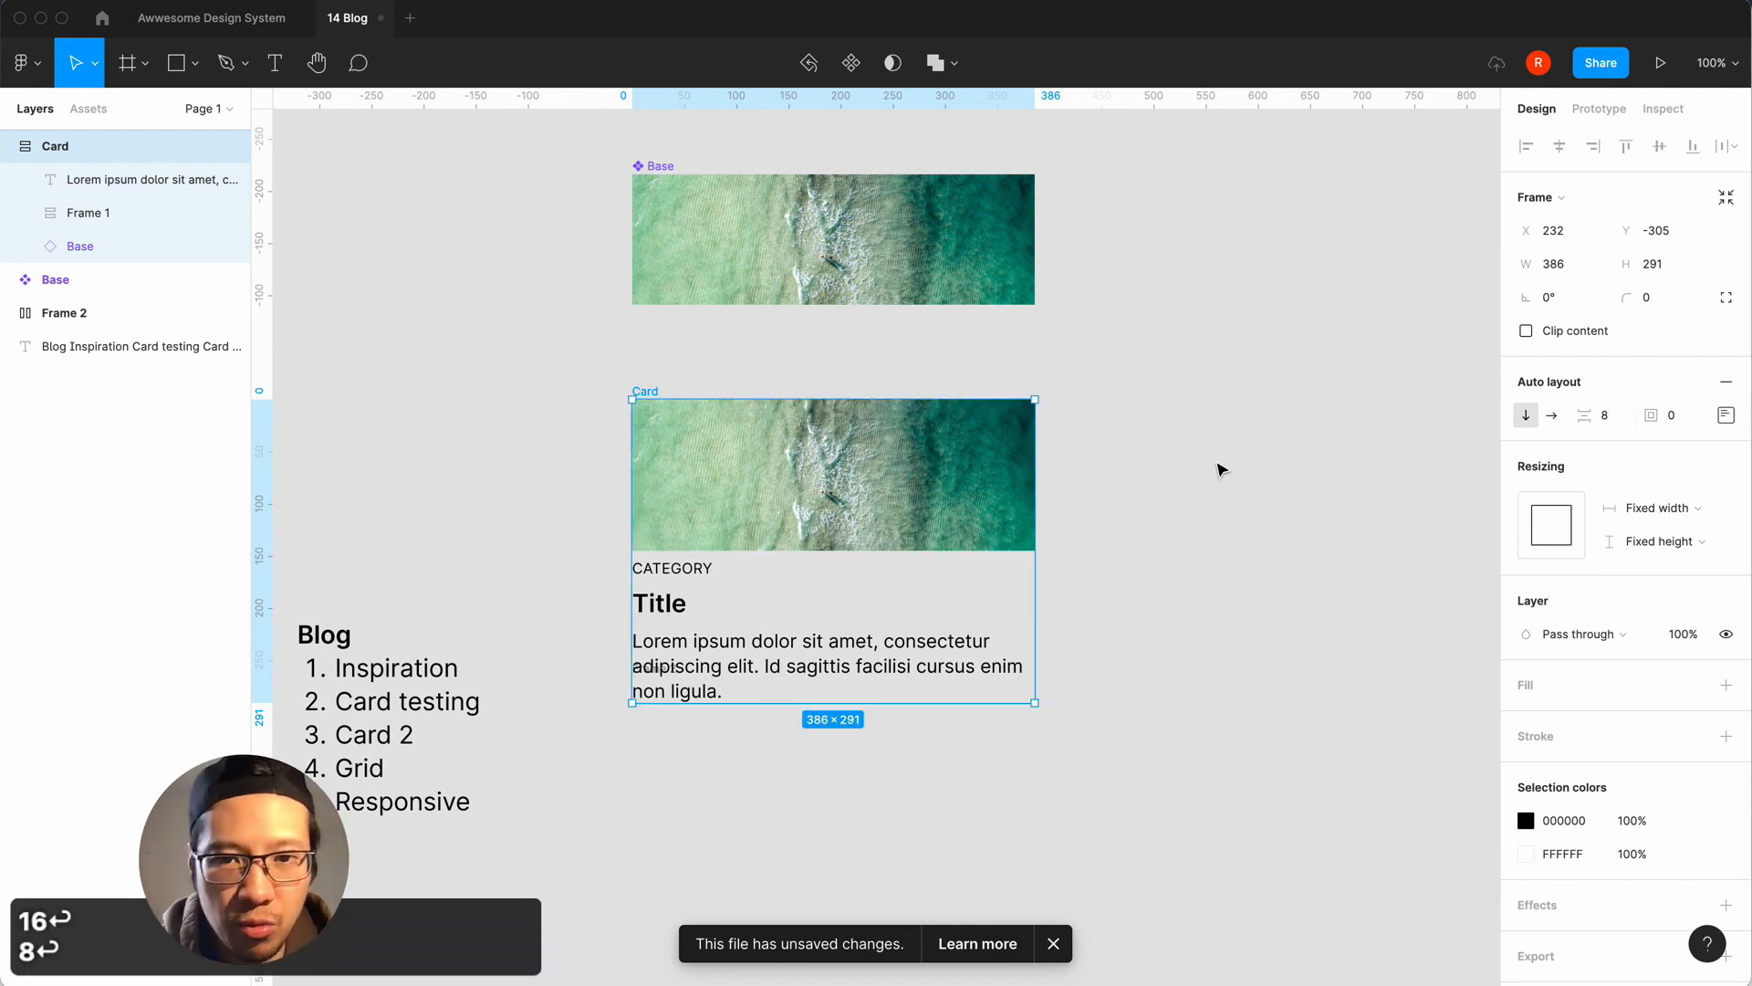
click(725, 362)
click(655, 405)
click(641, 358)
click(644, 393)
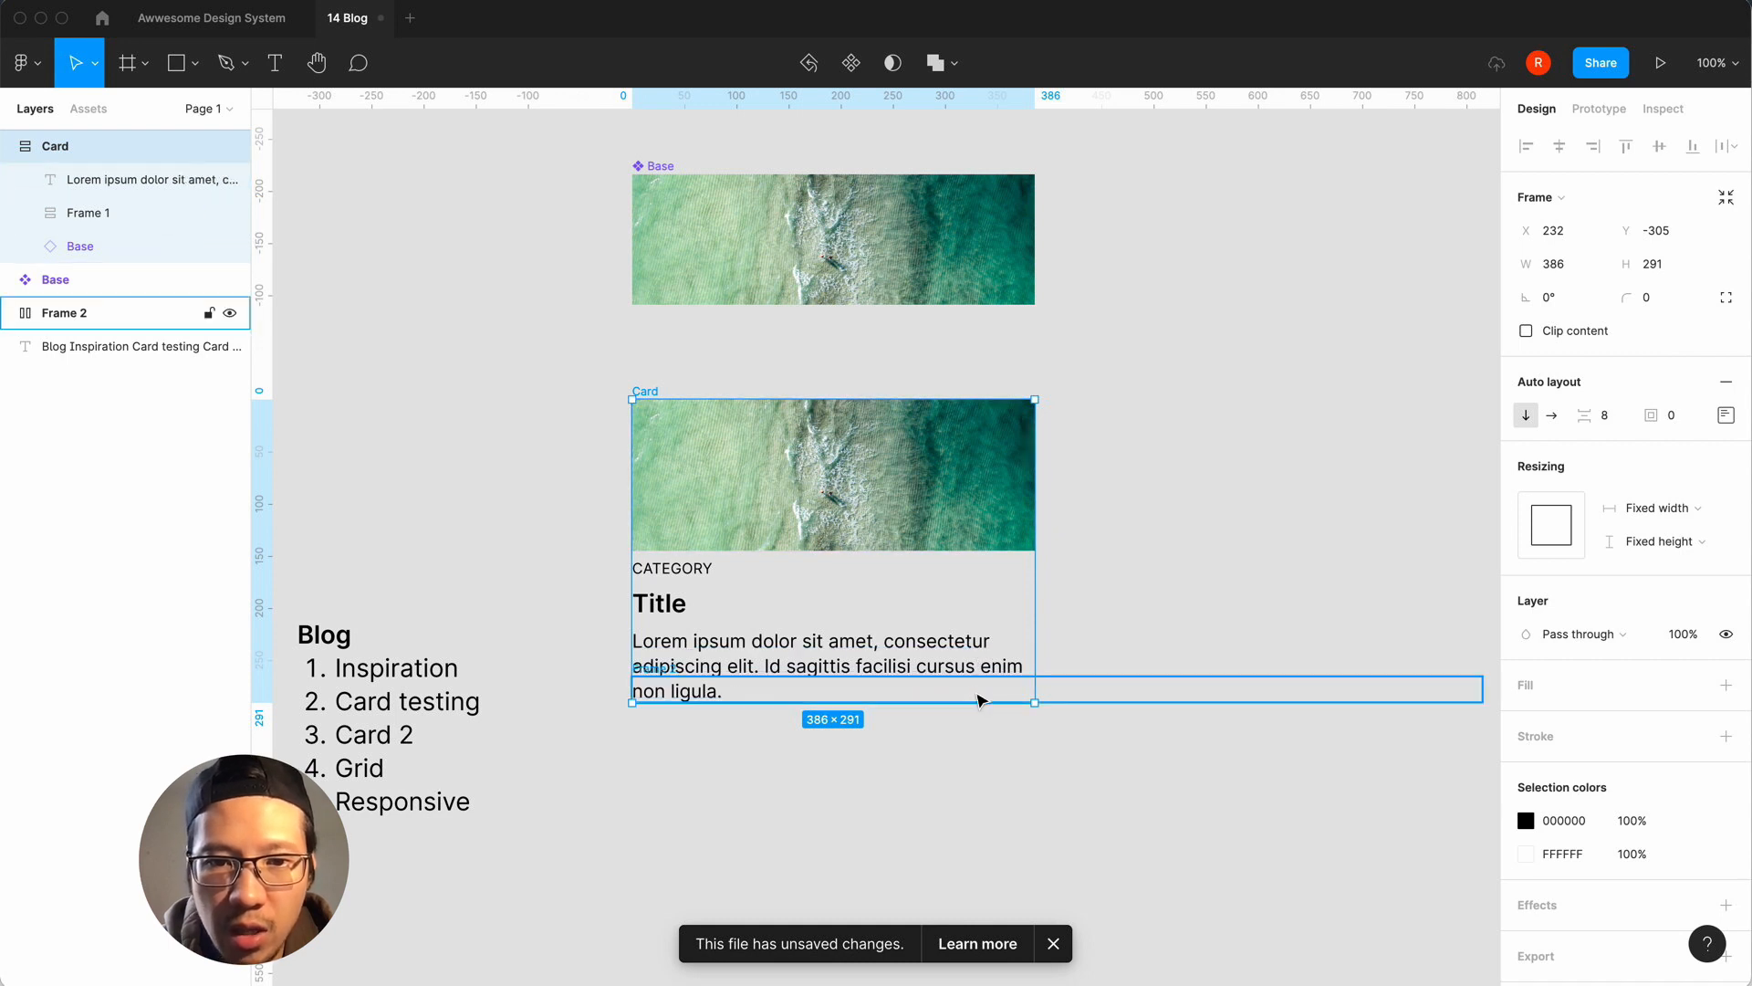
Check the width resizing options of the empty Frame 2 and inspect the layers inside Card.
click(977, 700)
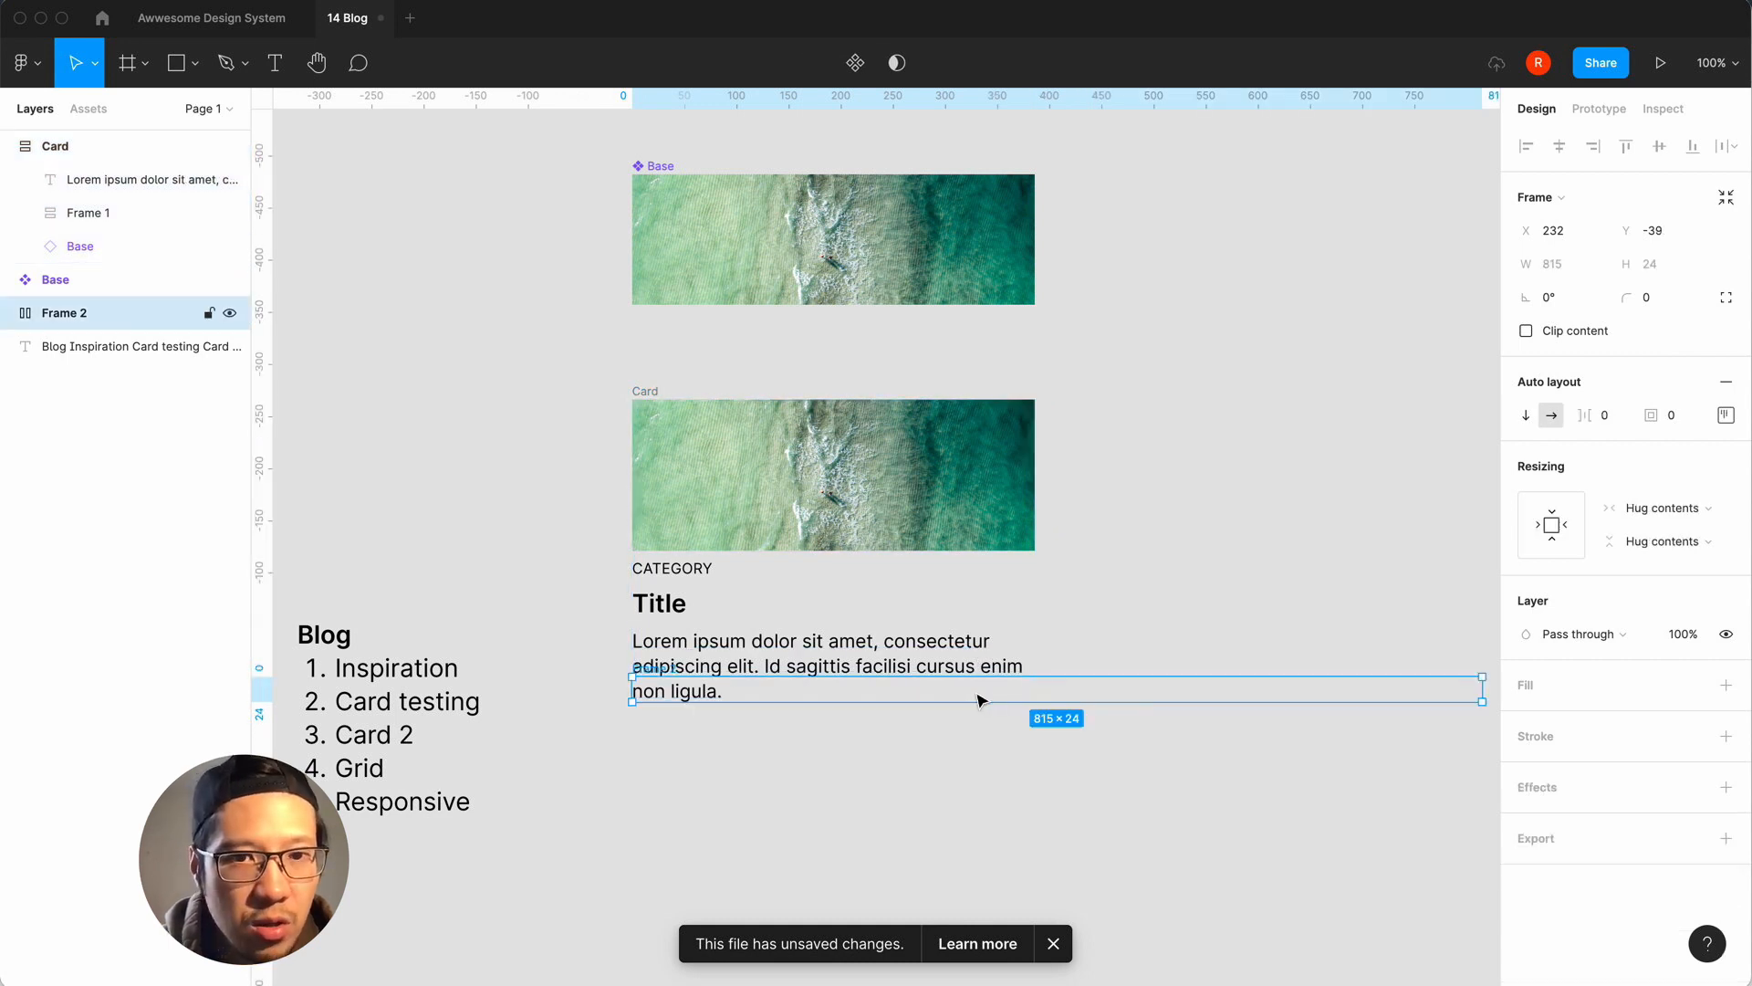
click(1676, 508)
click(1674, 520)
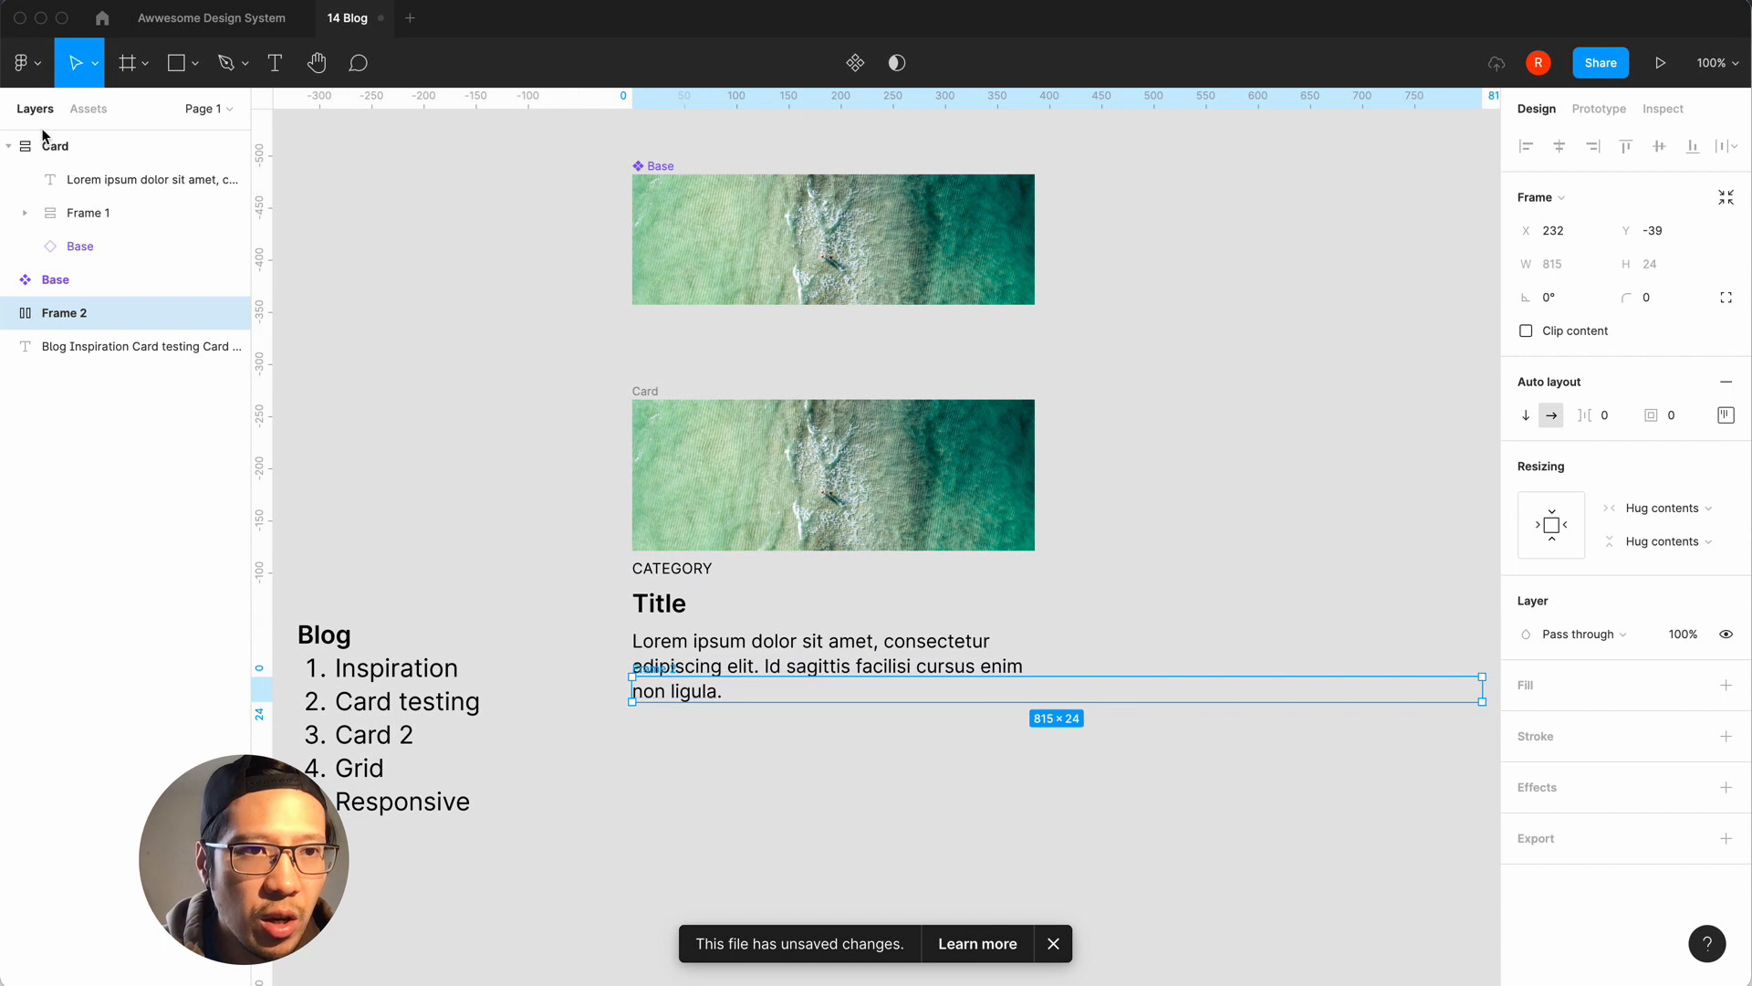
scroll(545, 667, up, 5)
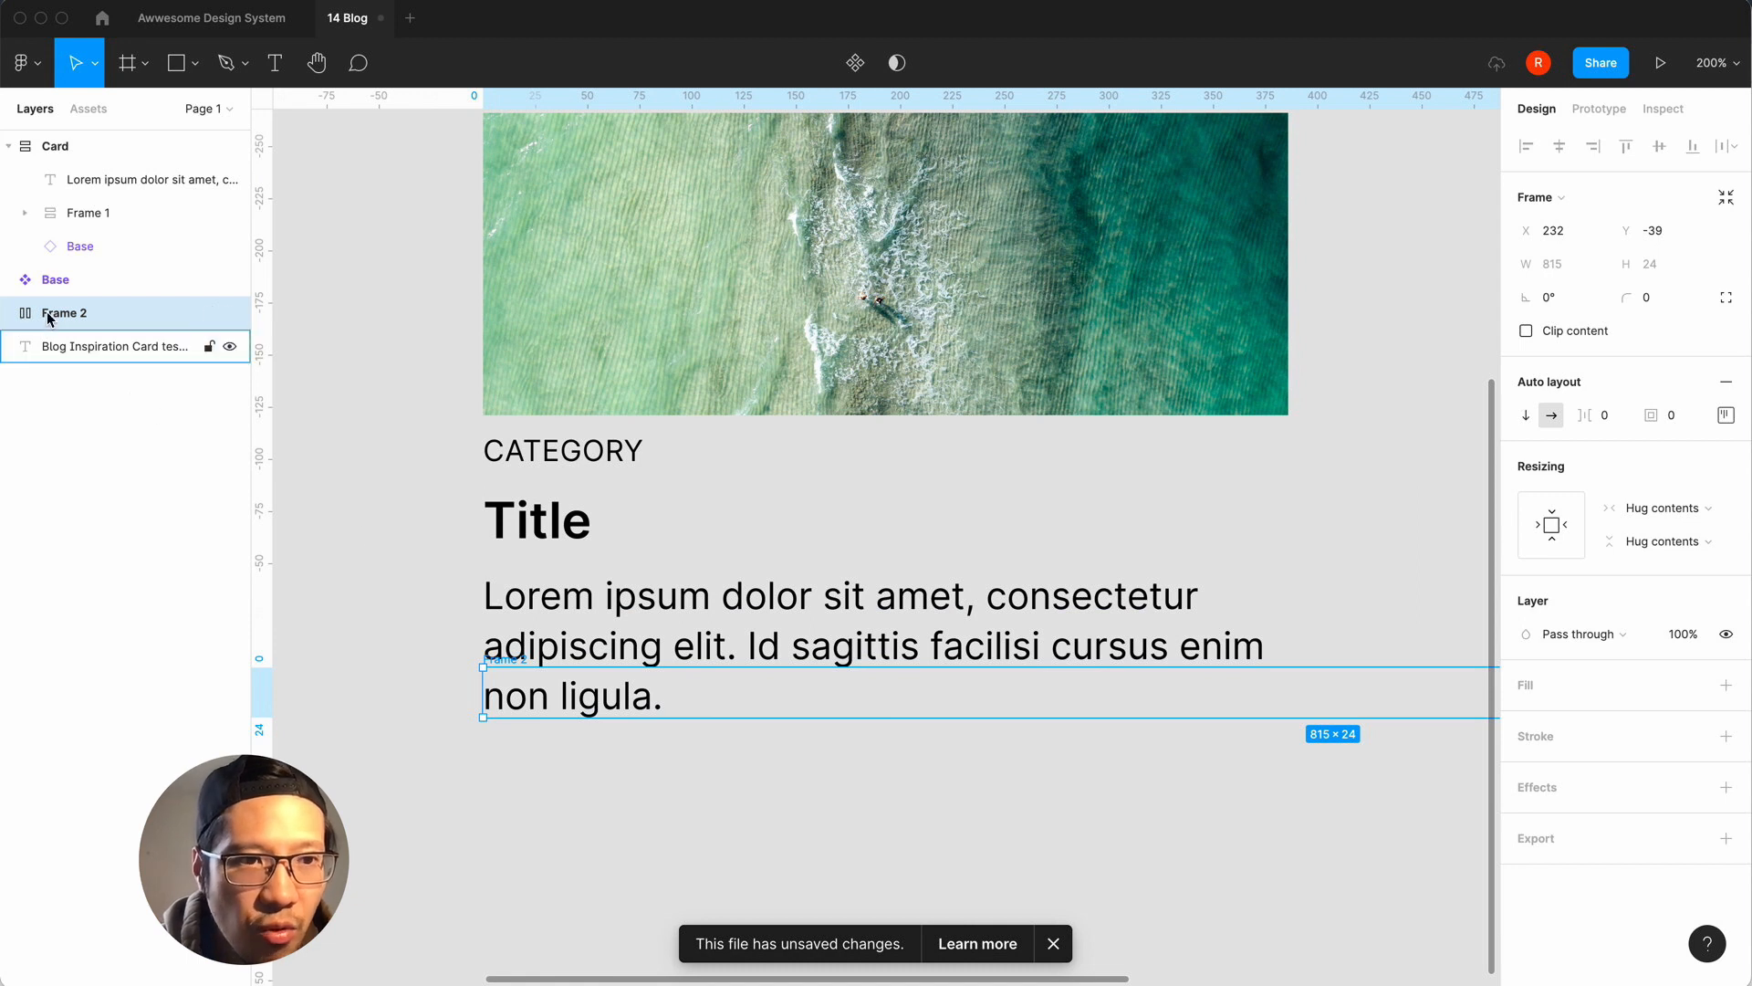
click(1679, 512)
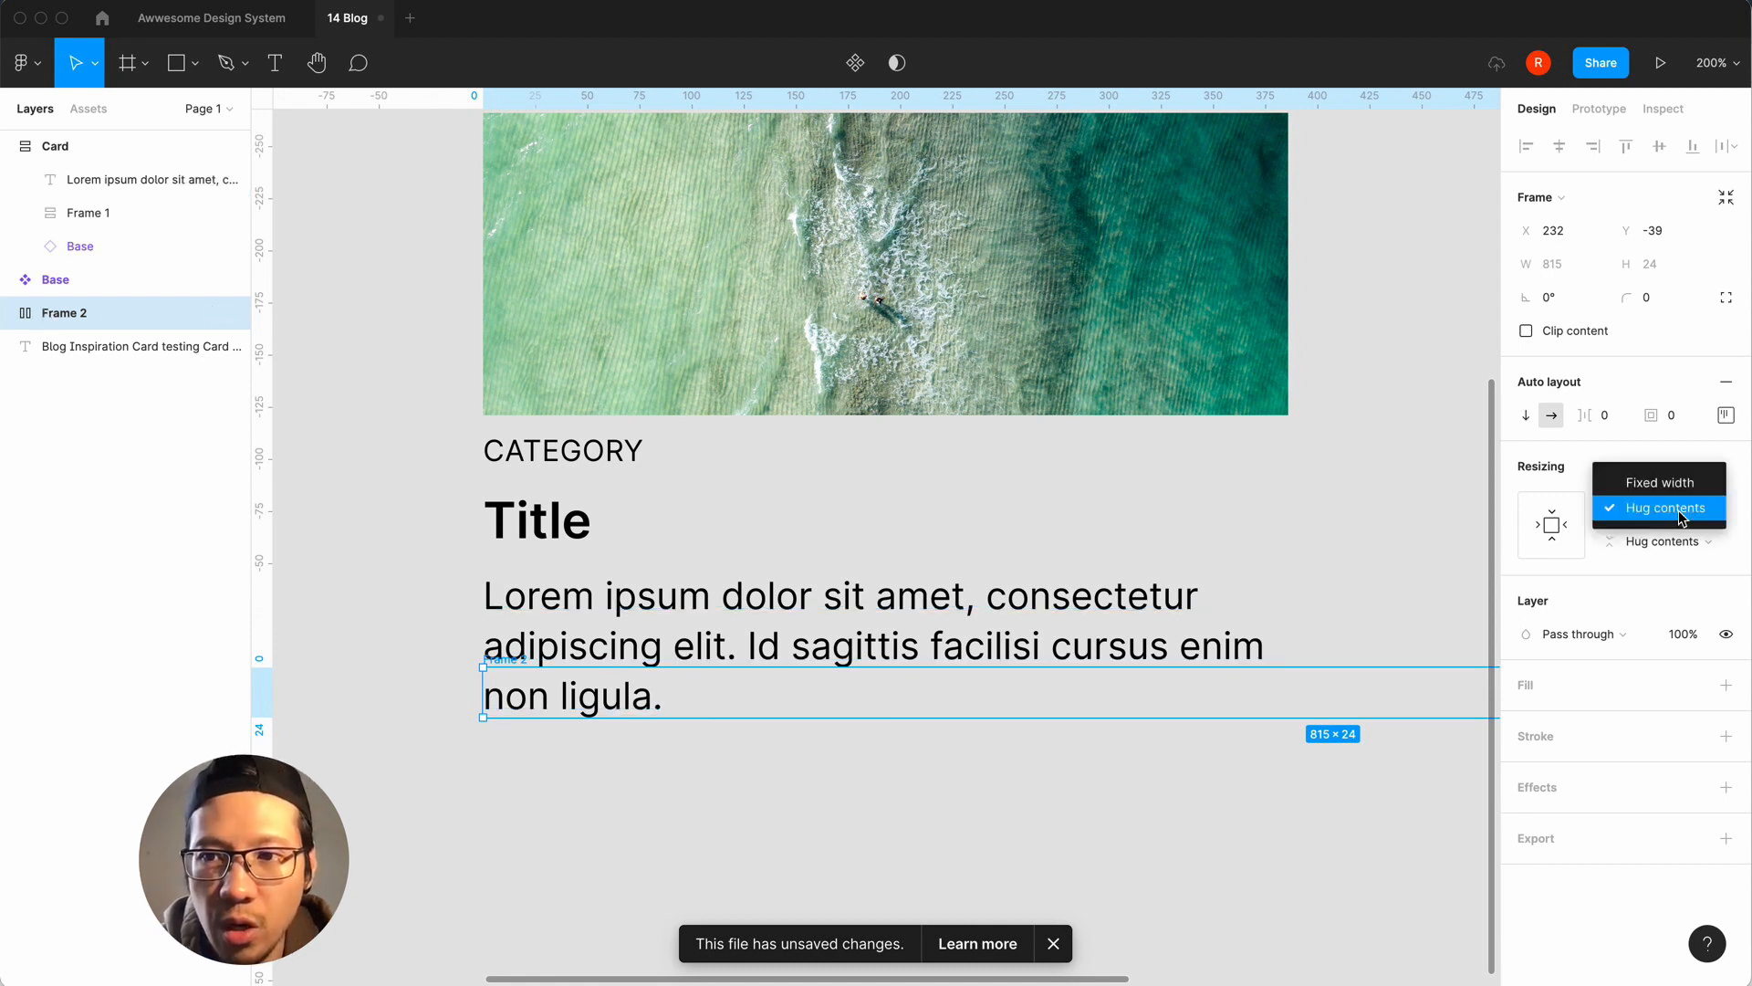
click(1679, 511)
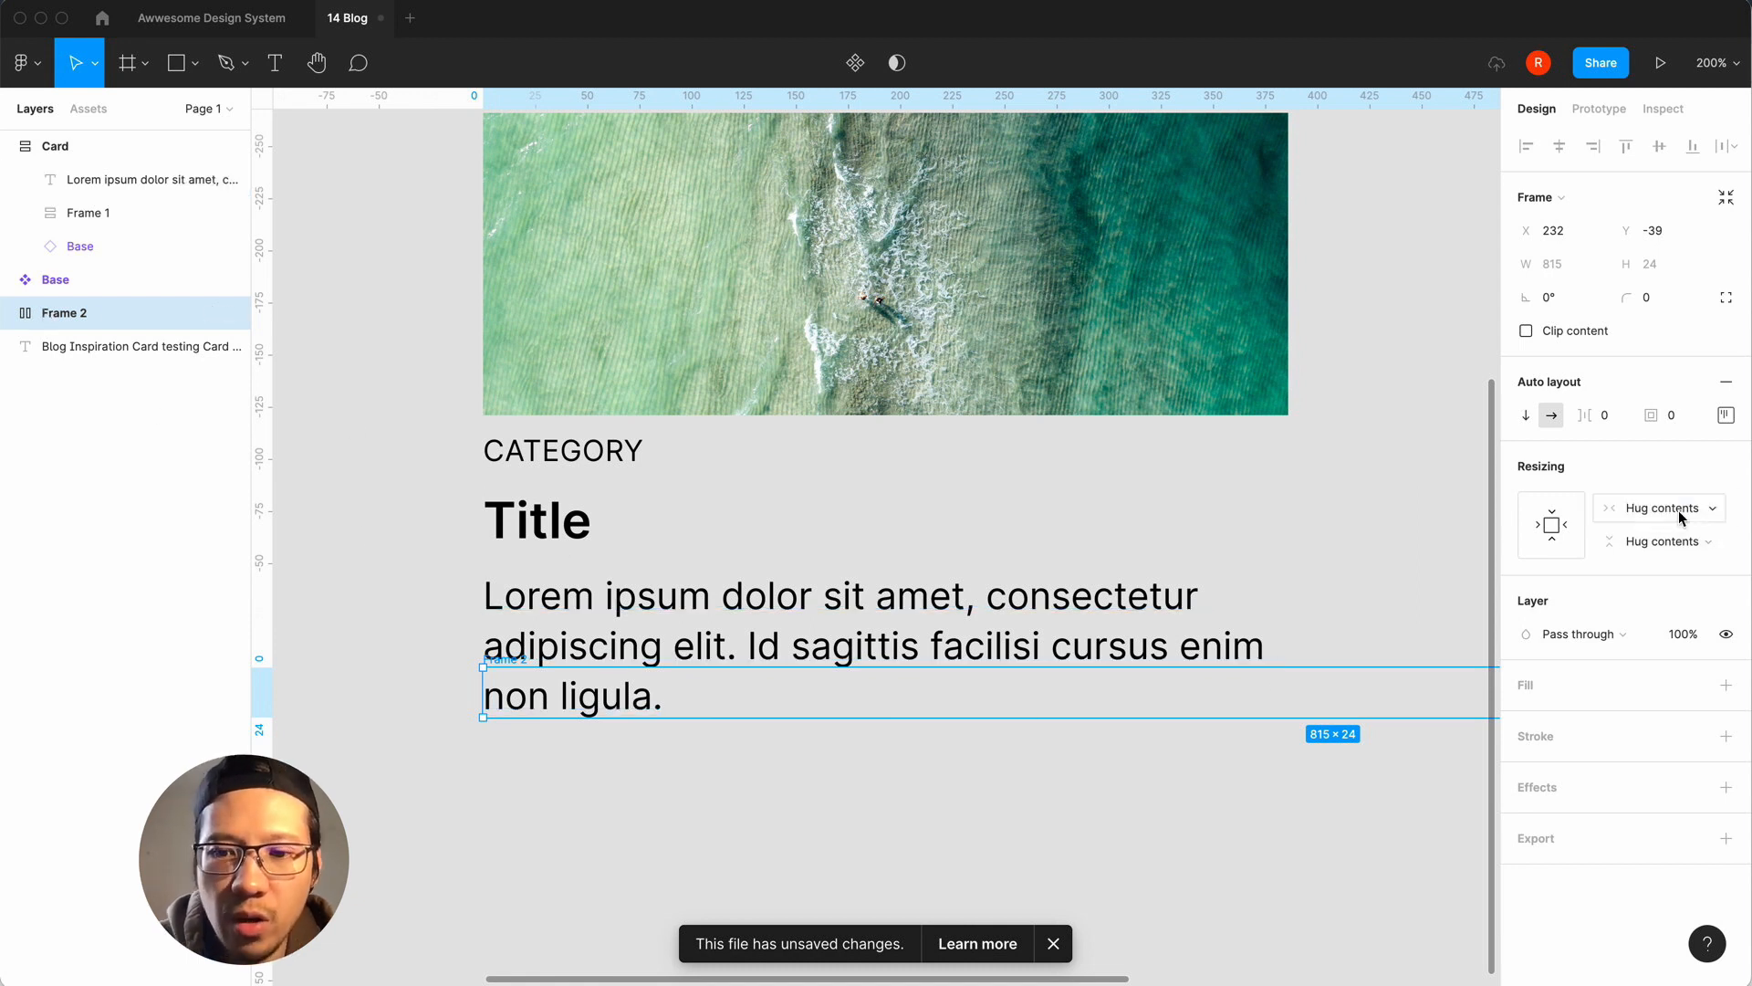
key(minus)
click(1014, 589)
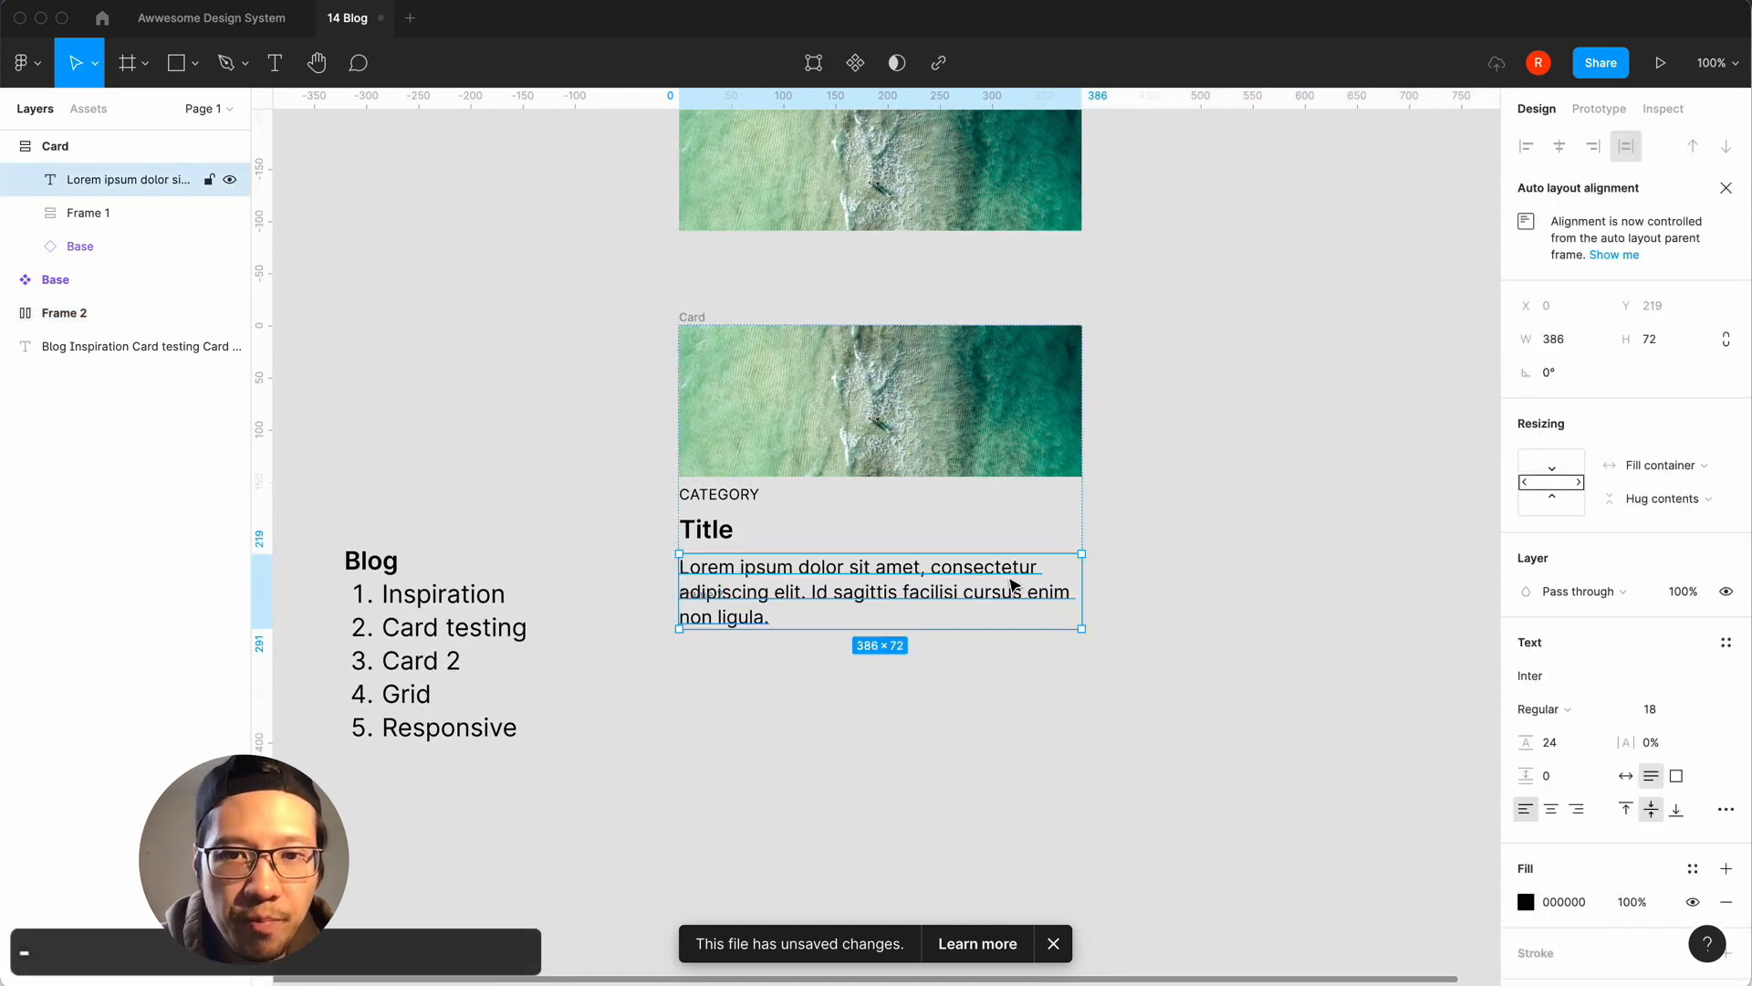
click(803, 523)
click(820, 372)
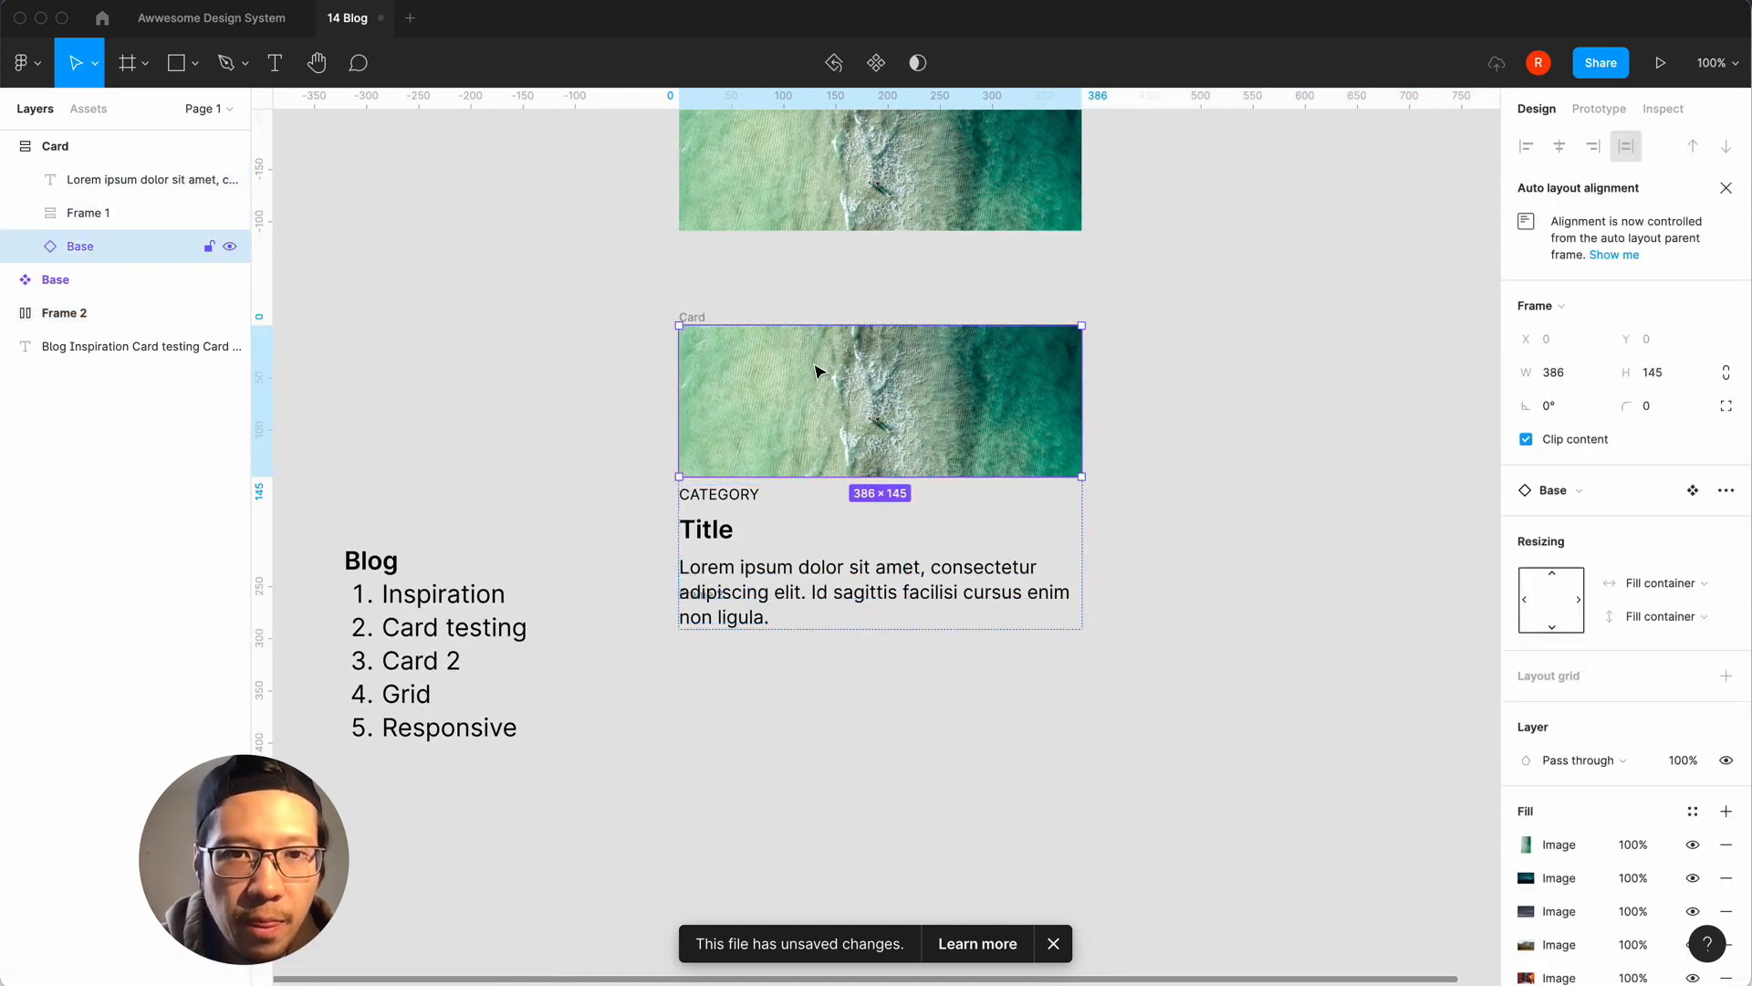
click(89, 218)
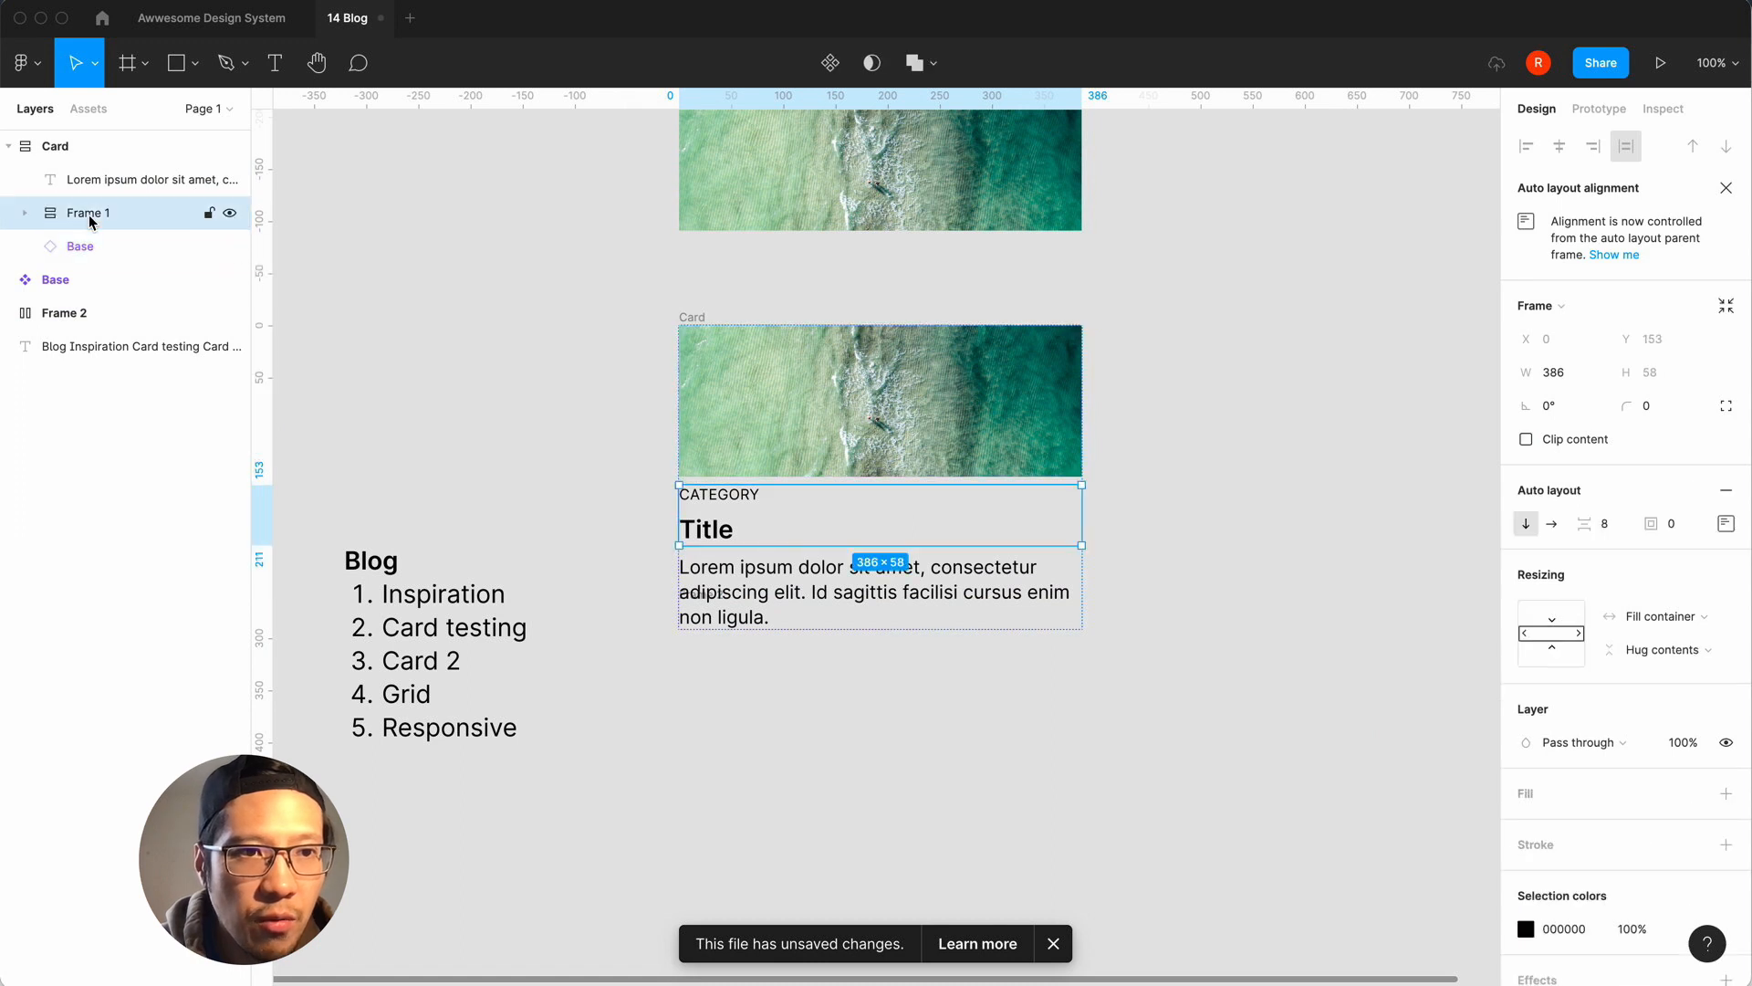
Delete the empty Frame 2 overlapping the card's description text.
click(63, 313)
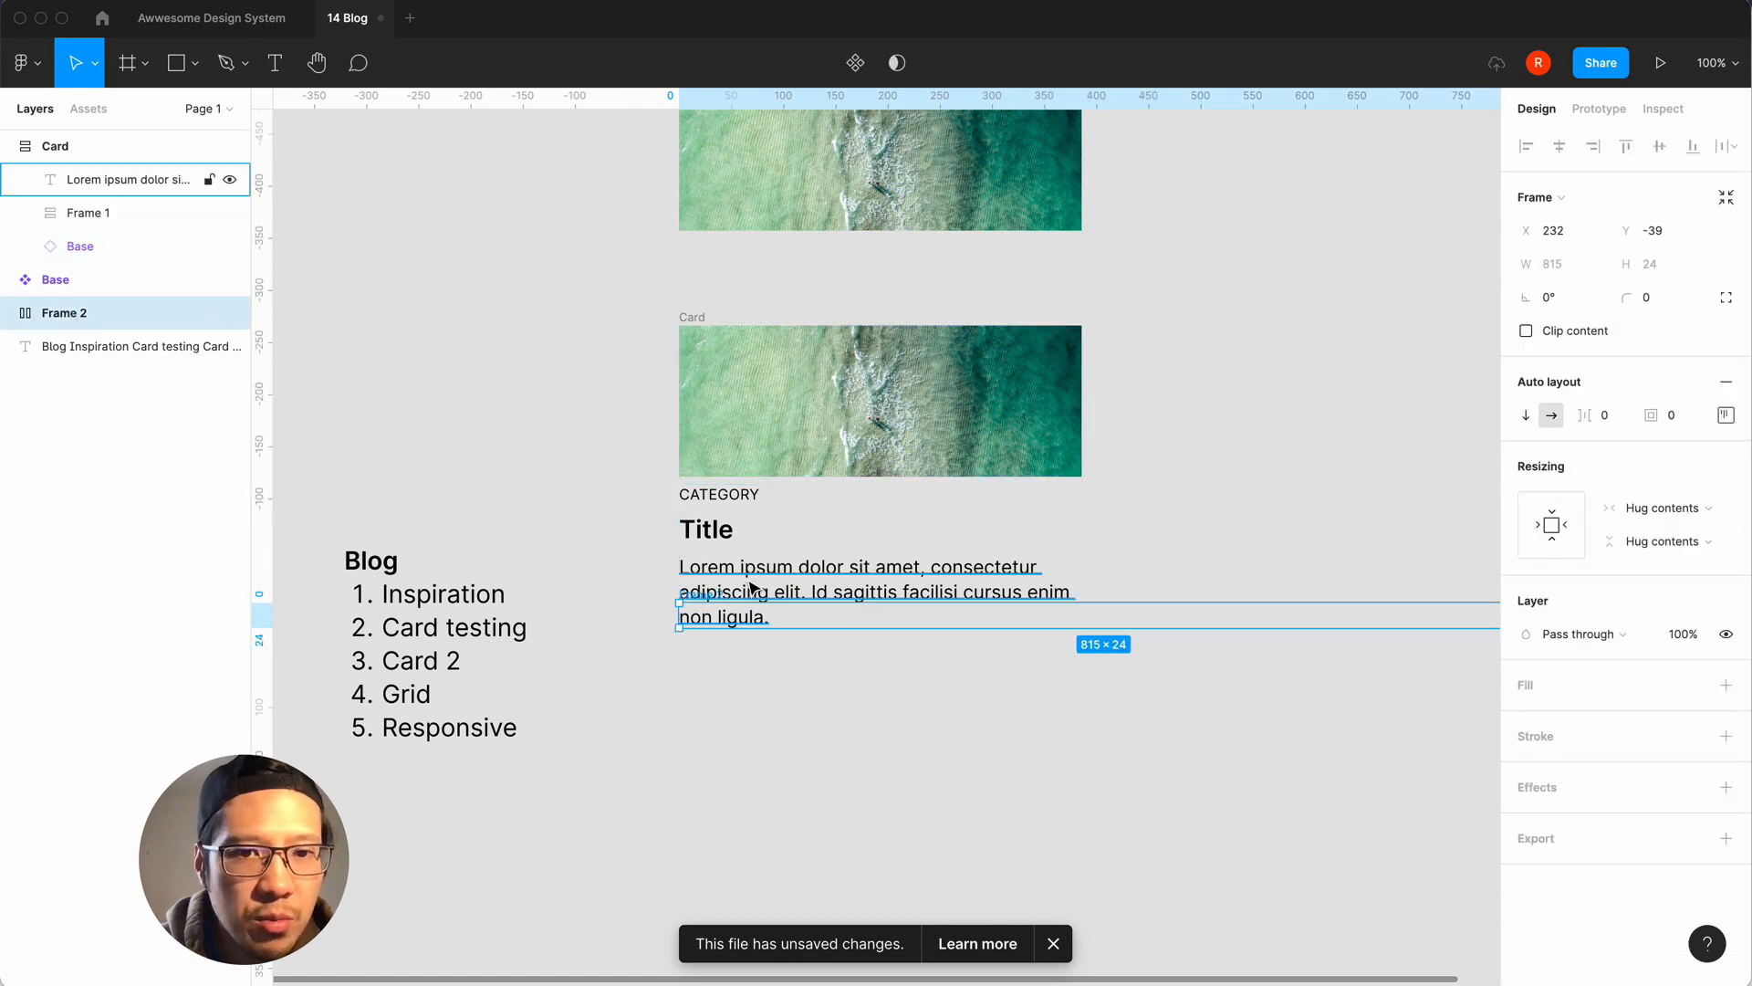
drag(798, 620, 785, 756)
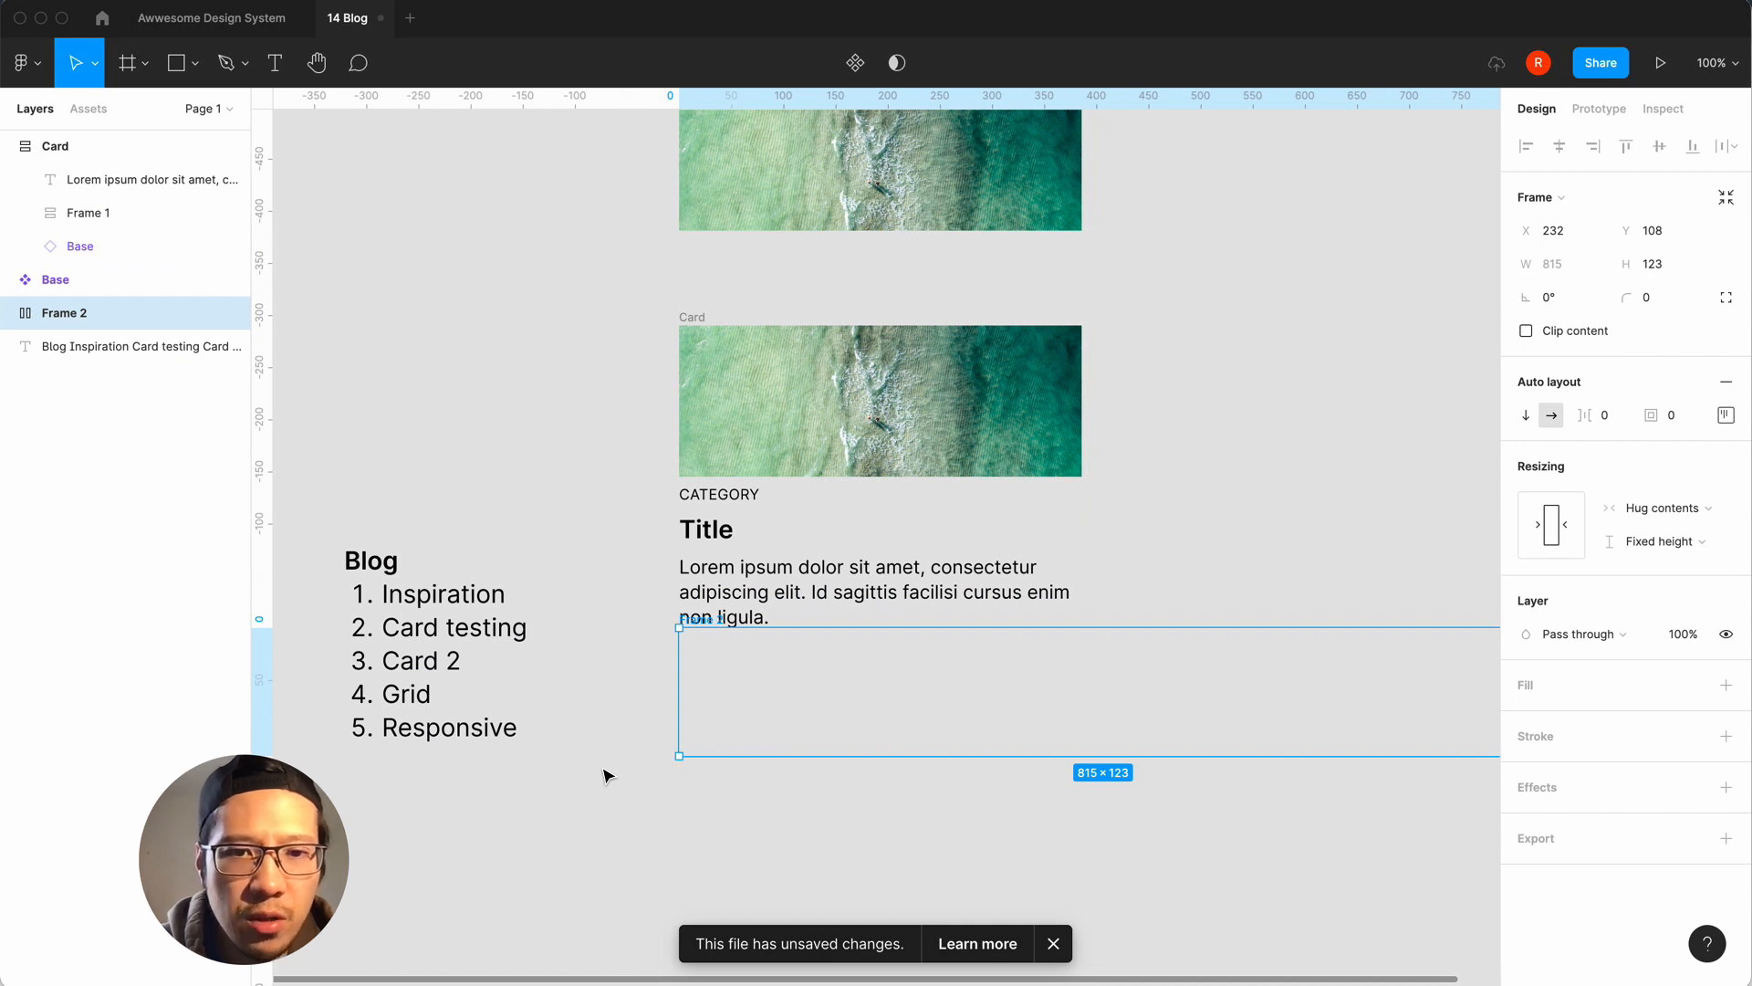
key(BackSpace)
Wrap the card's description text in its own auto layout frame with item spacing 0 and padding 0.
click(740, 612)
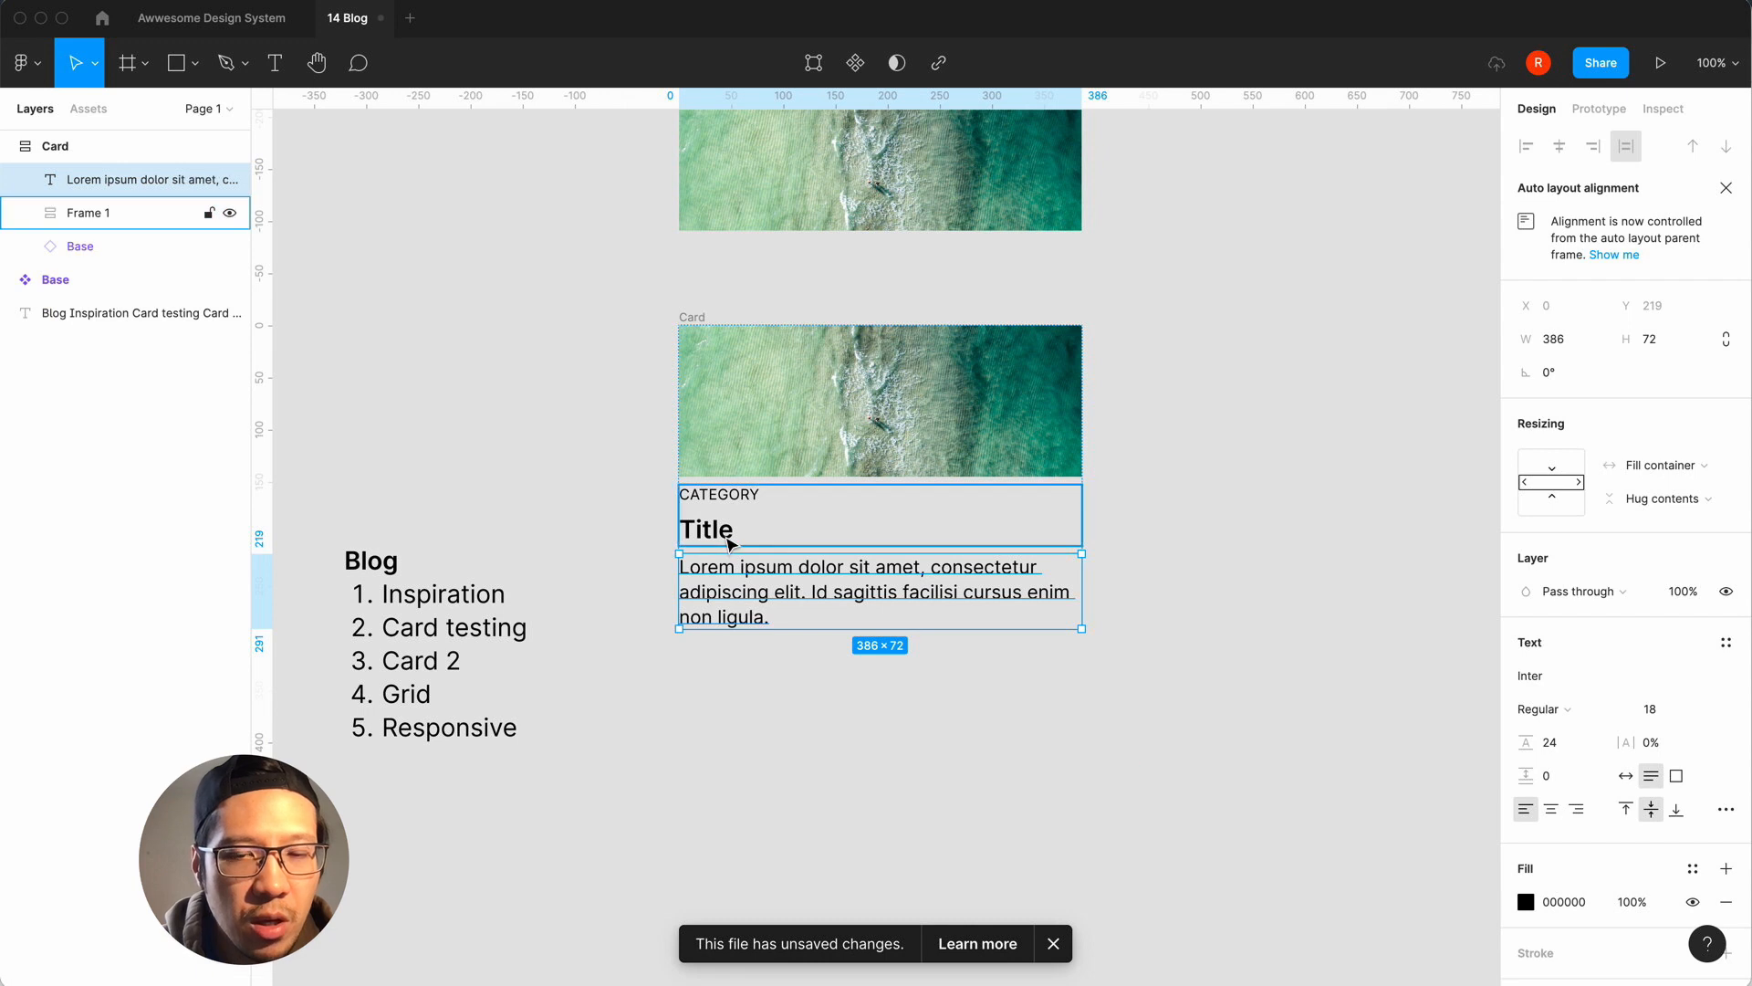
click(595, 395)
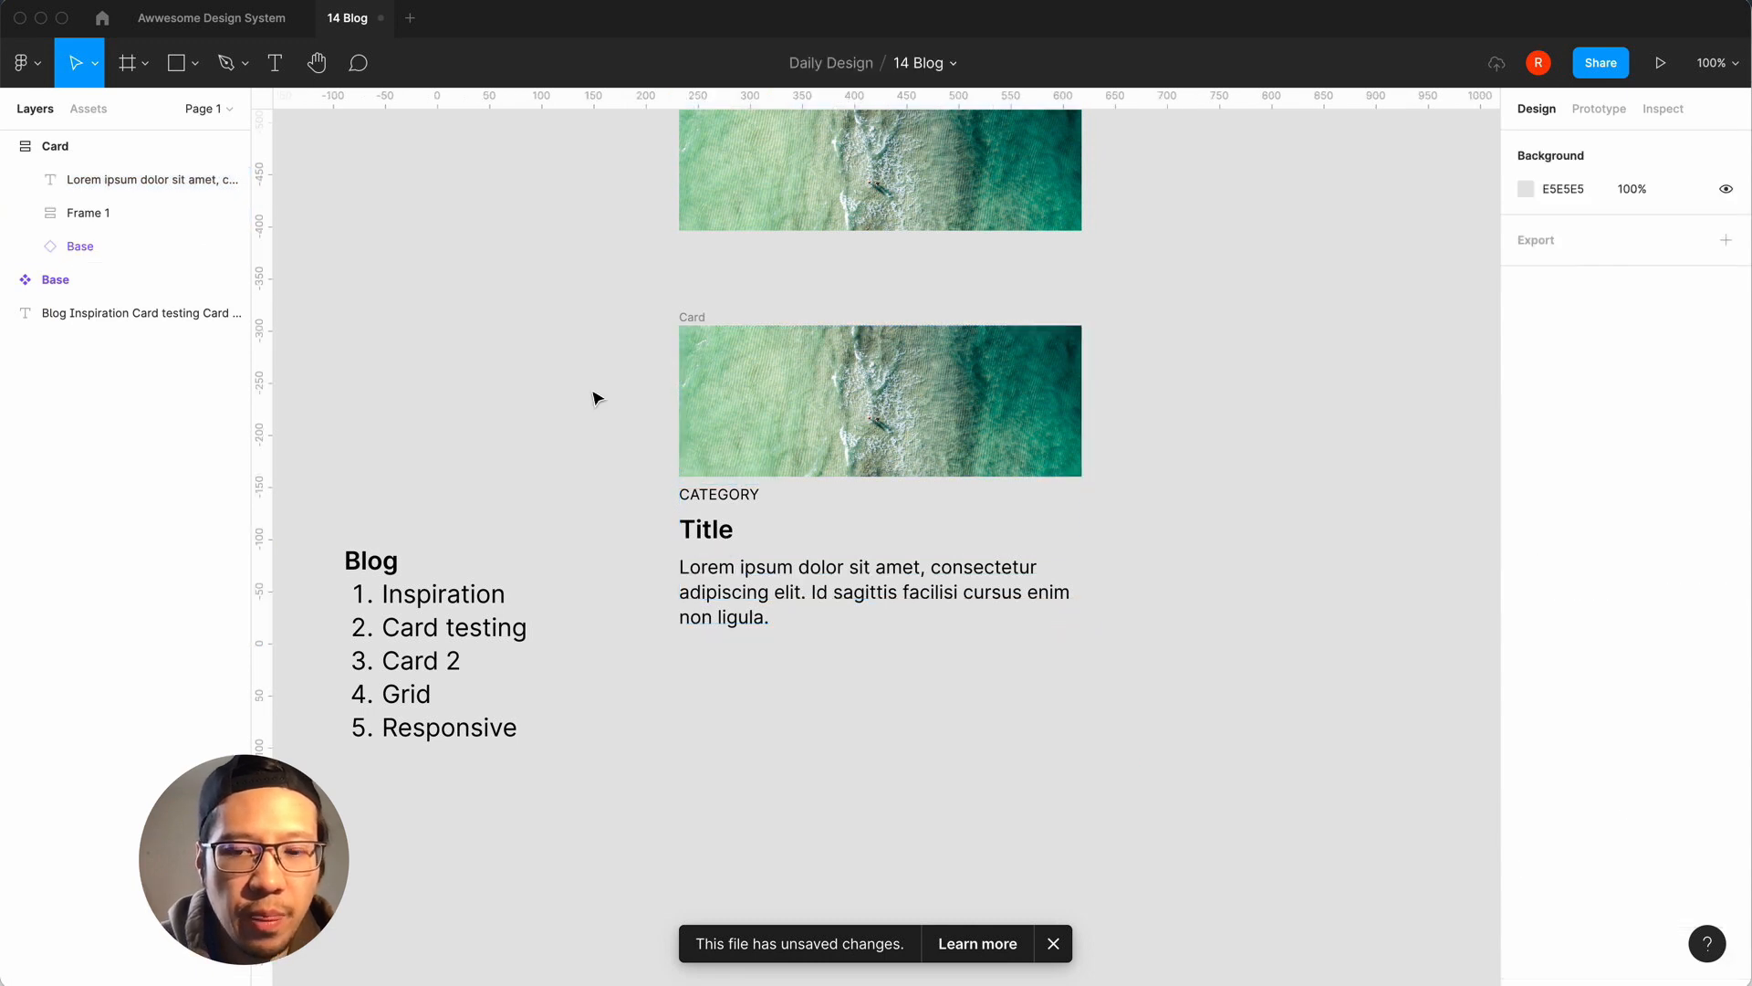
click(720, 490)
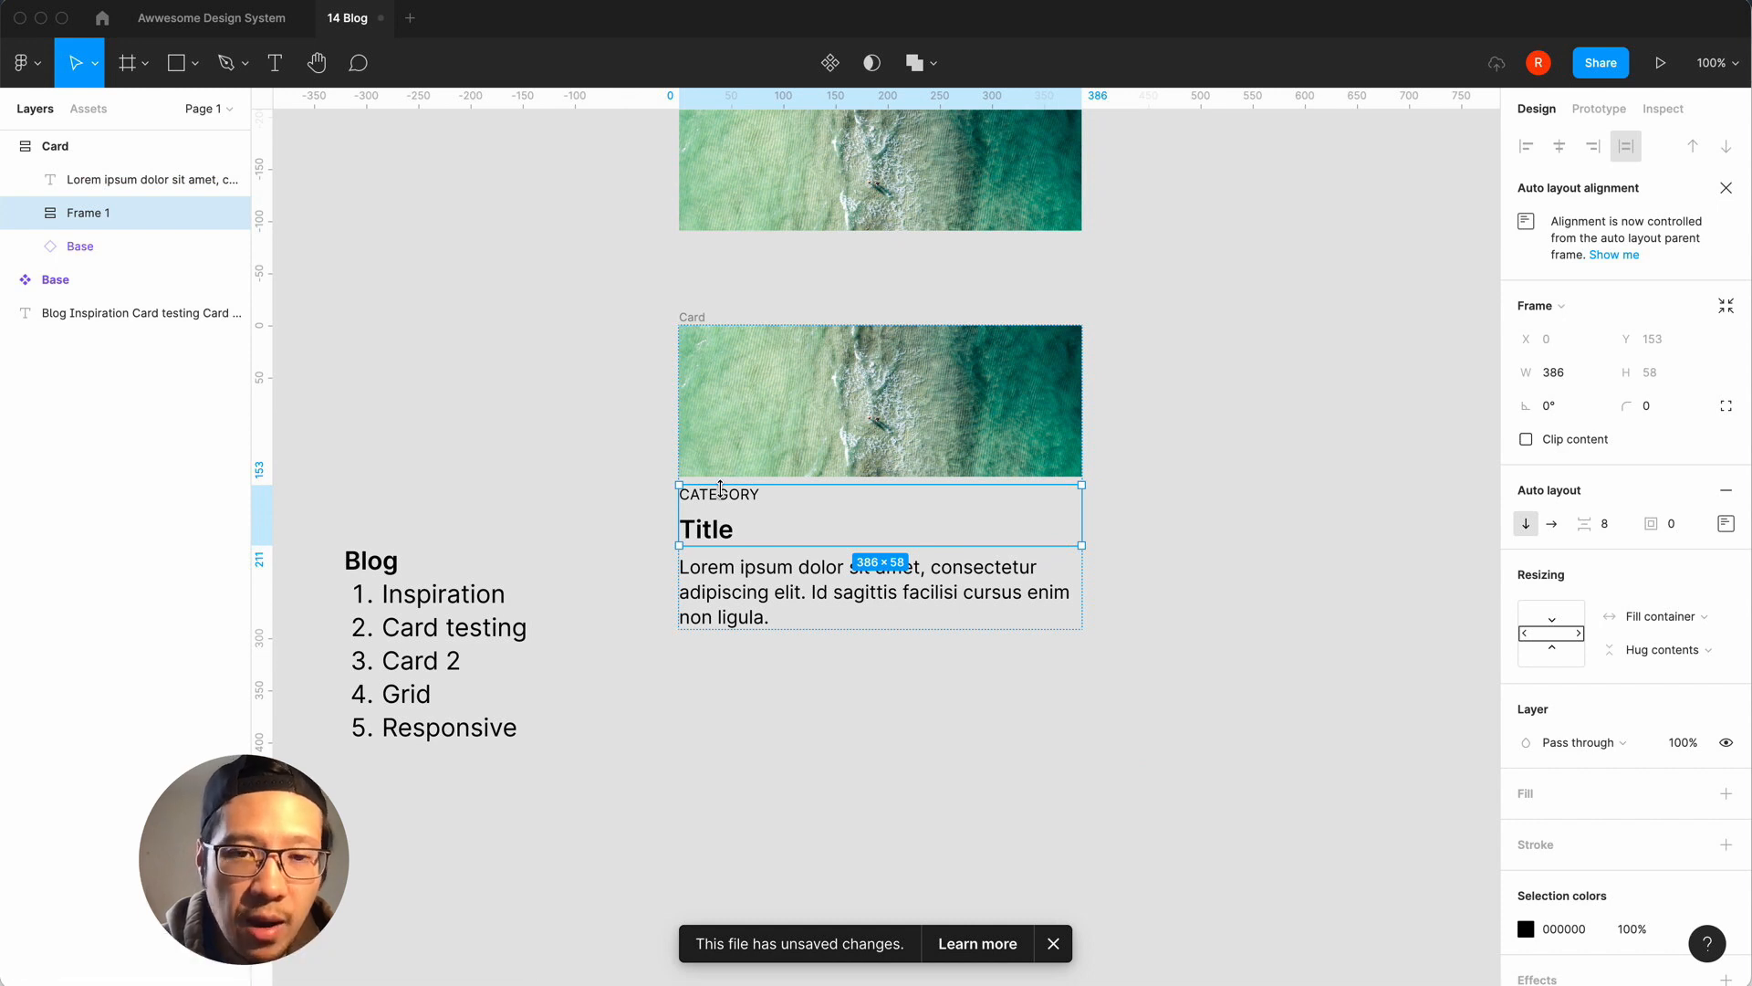
click(730, 600)
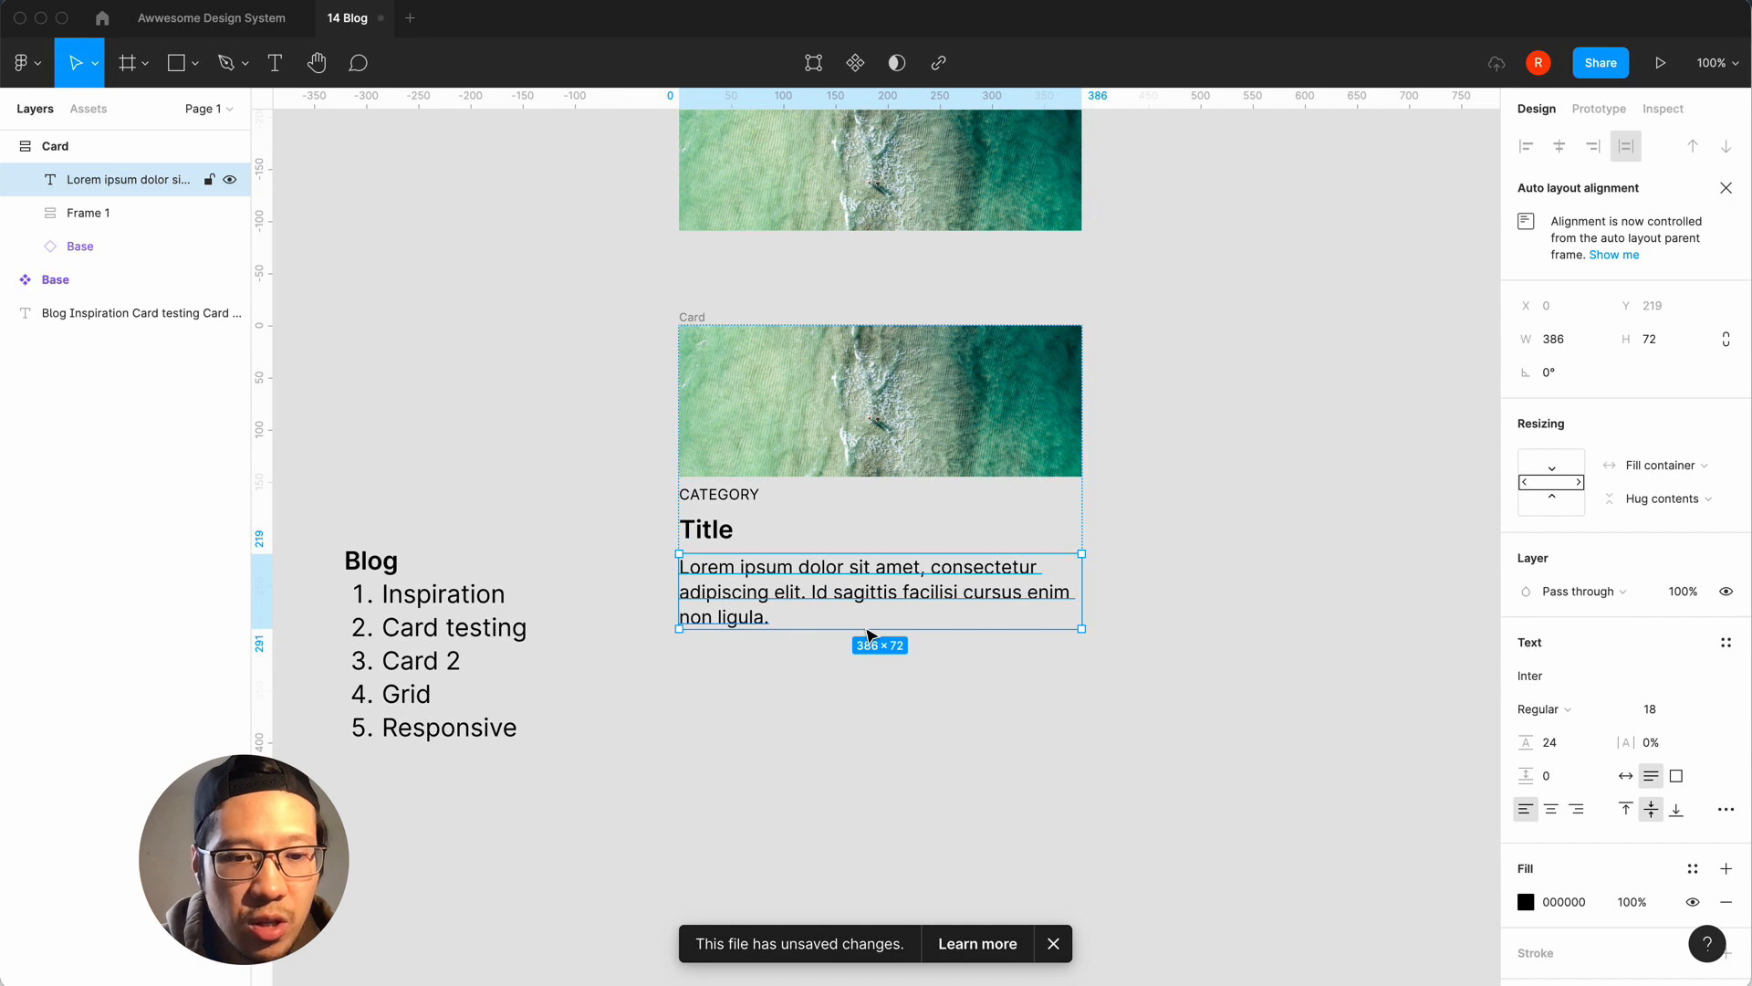
key(shift+a)
click(1624, 528)
text(0)
key(Tab)
text(0)
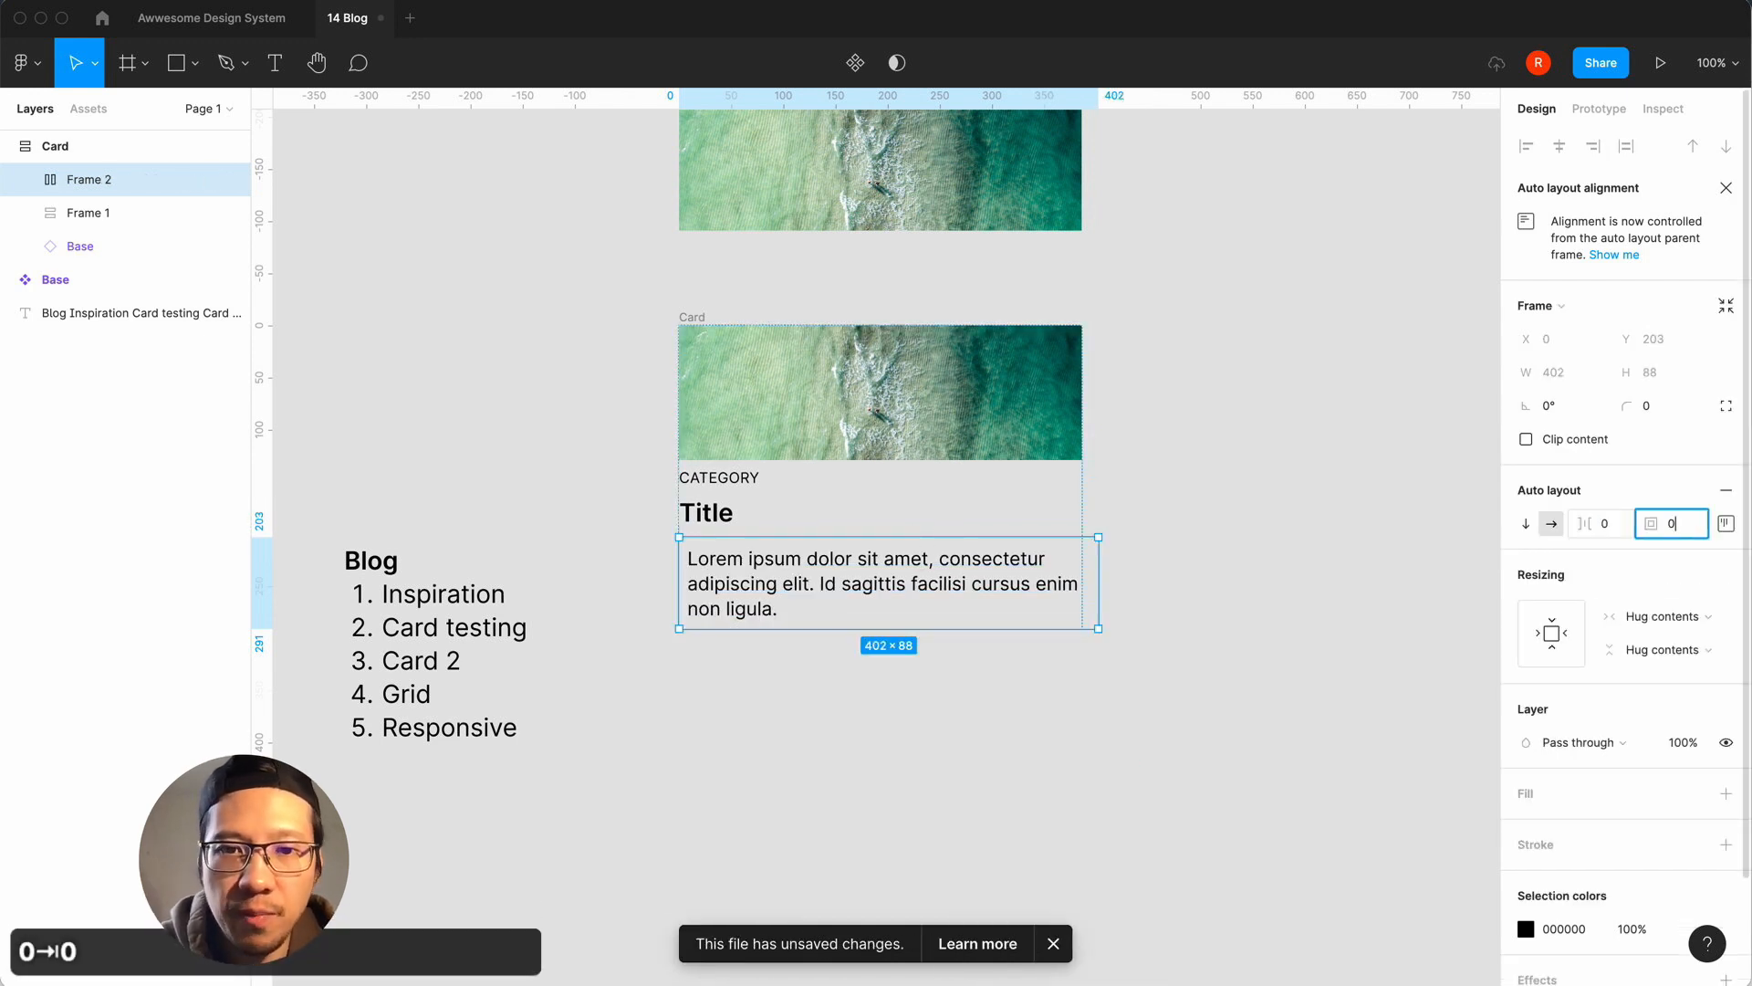
key(Return)
Set the description's auto layout frame to fill the Card's width and check the neighbouring layers.
click(1634, 616)
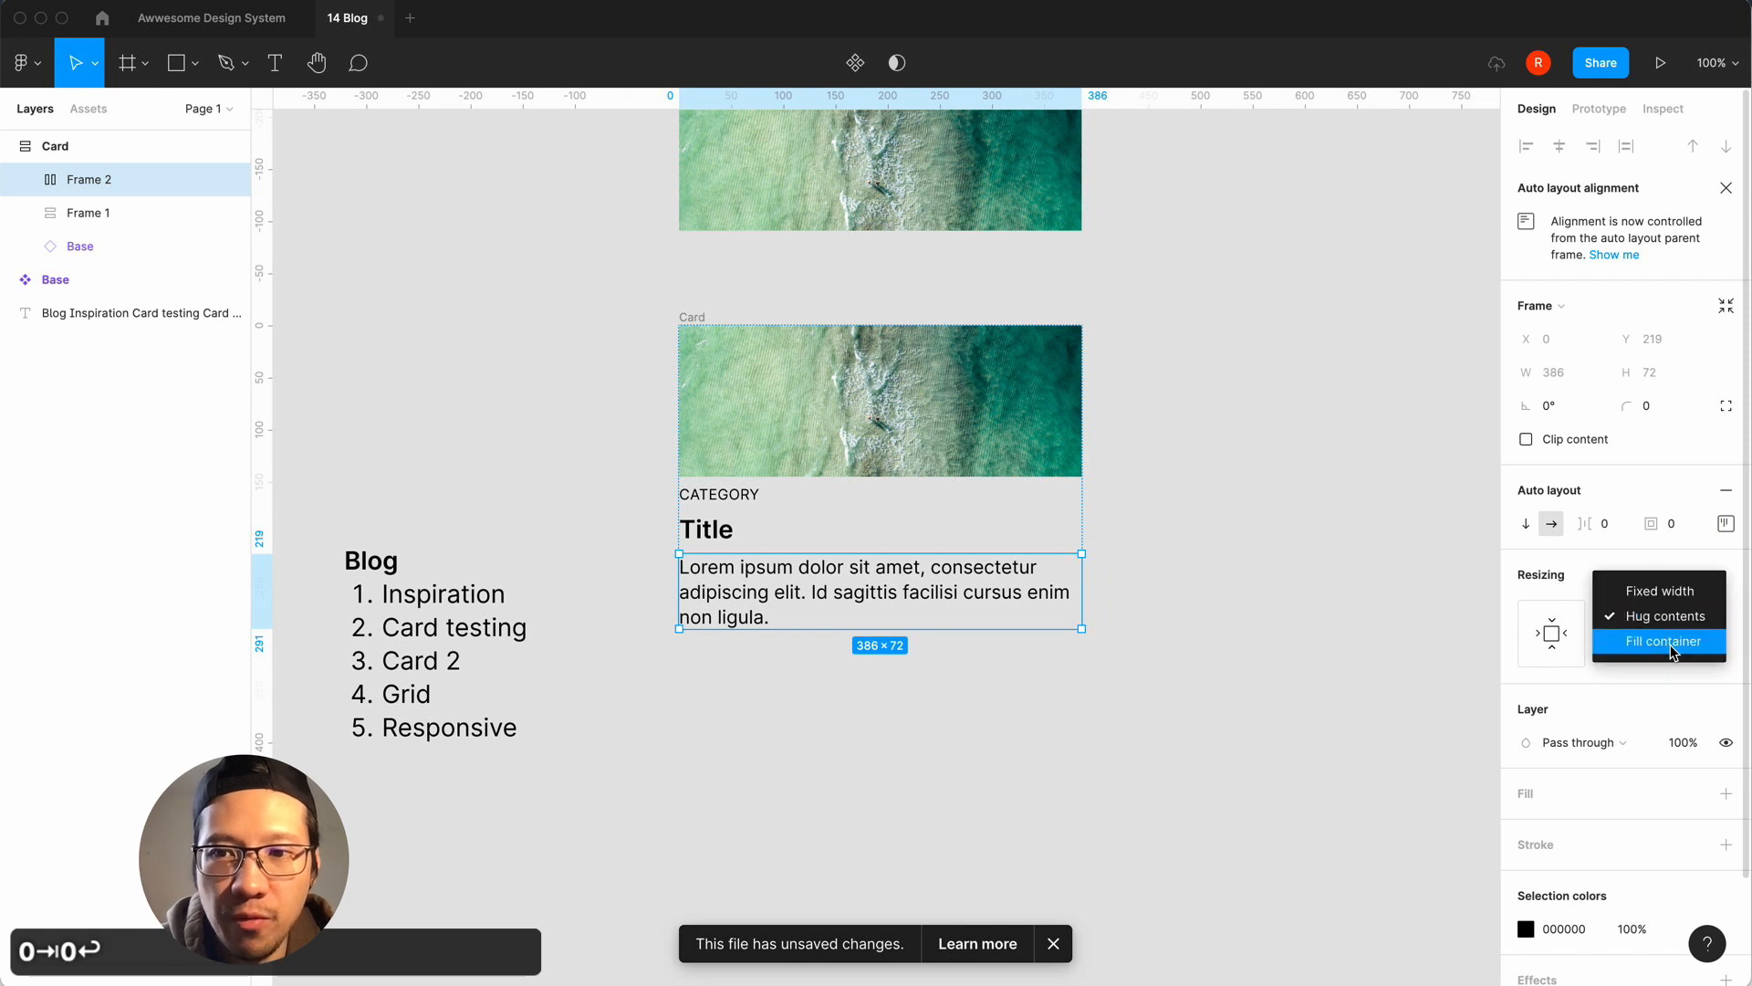
click(1643, 638)
click(1037, 723)
double_click(904, 616)
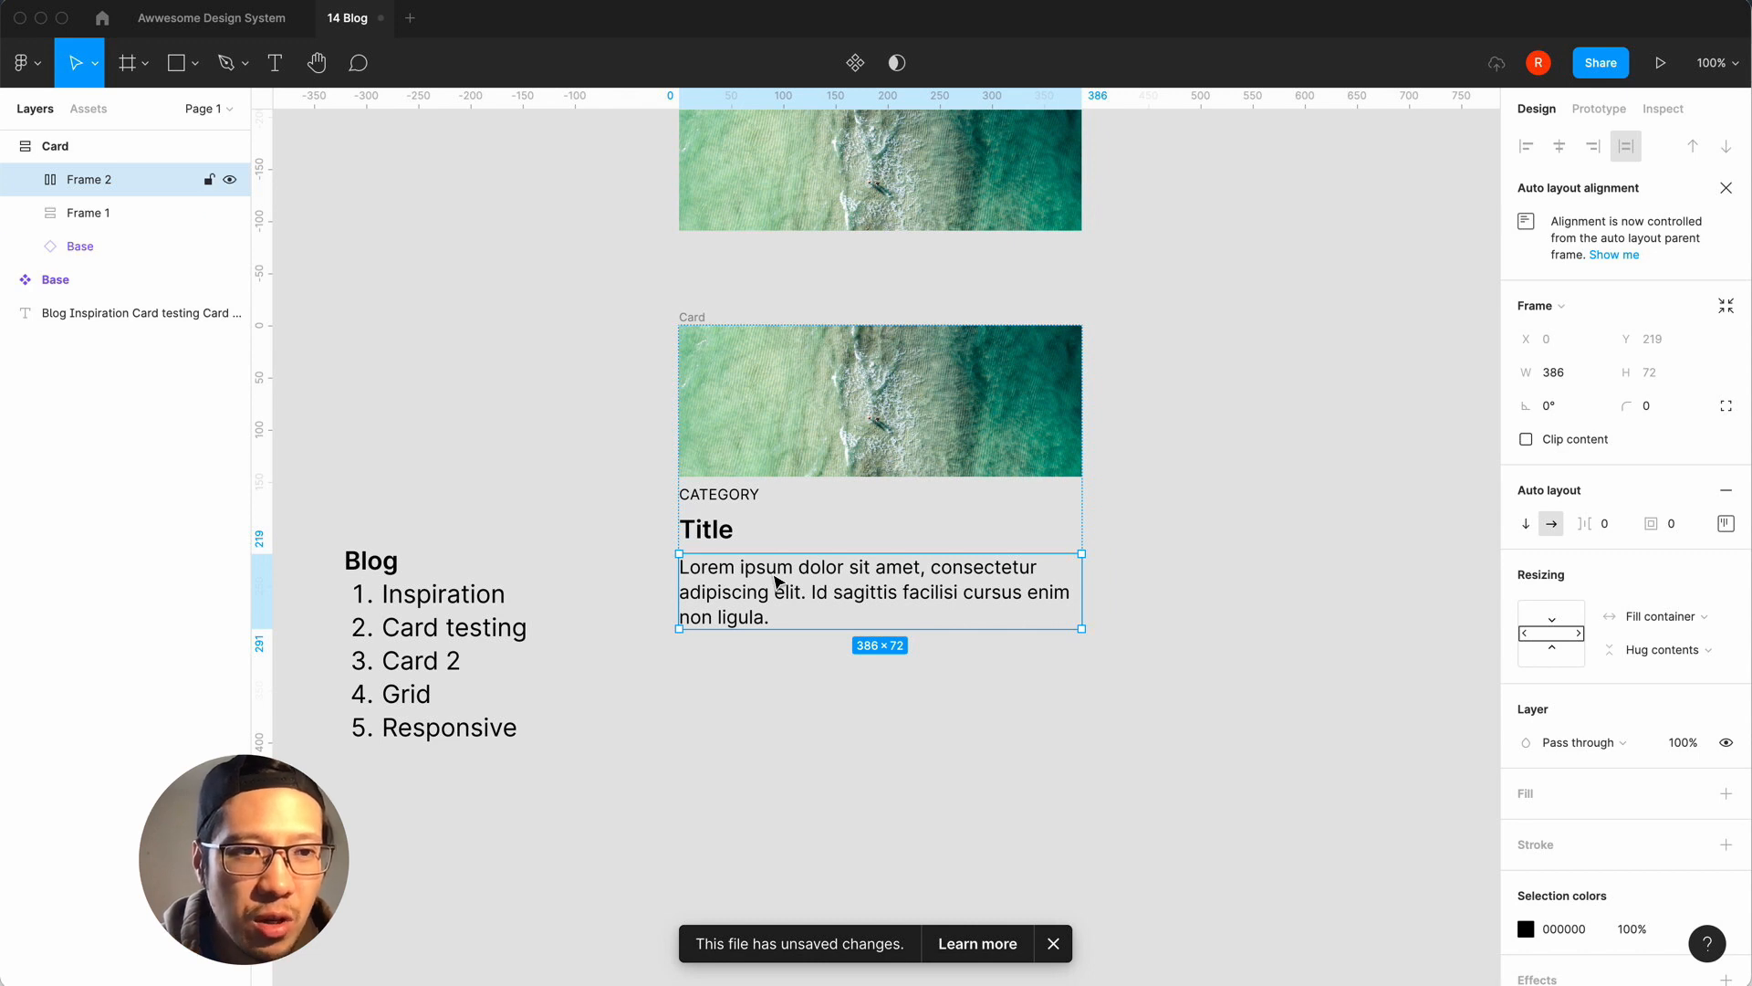
click(730, 539)
click(810, 386)
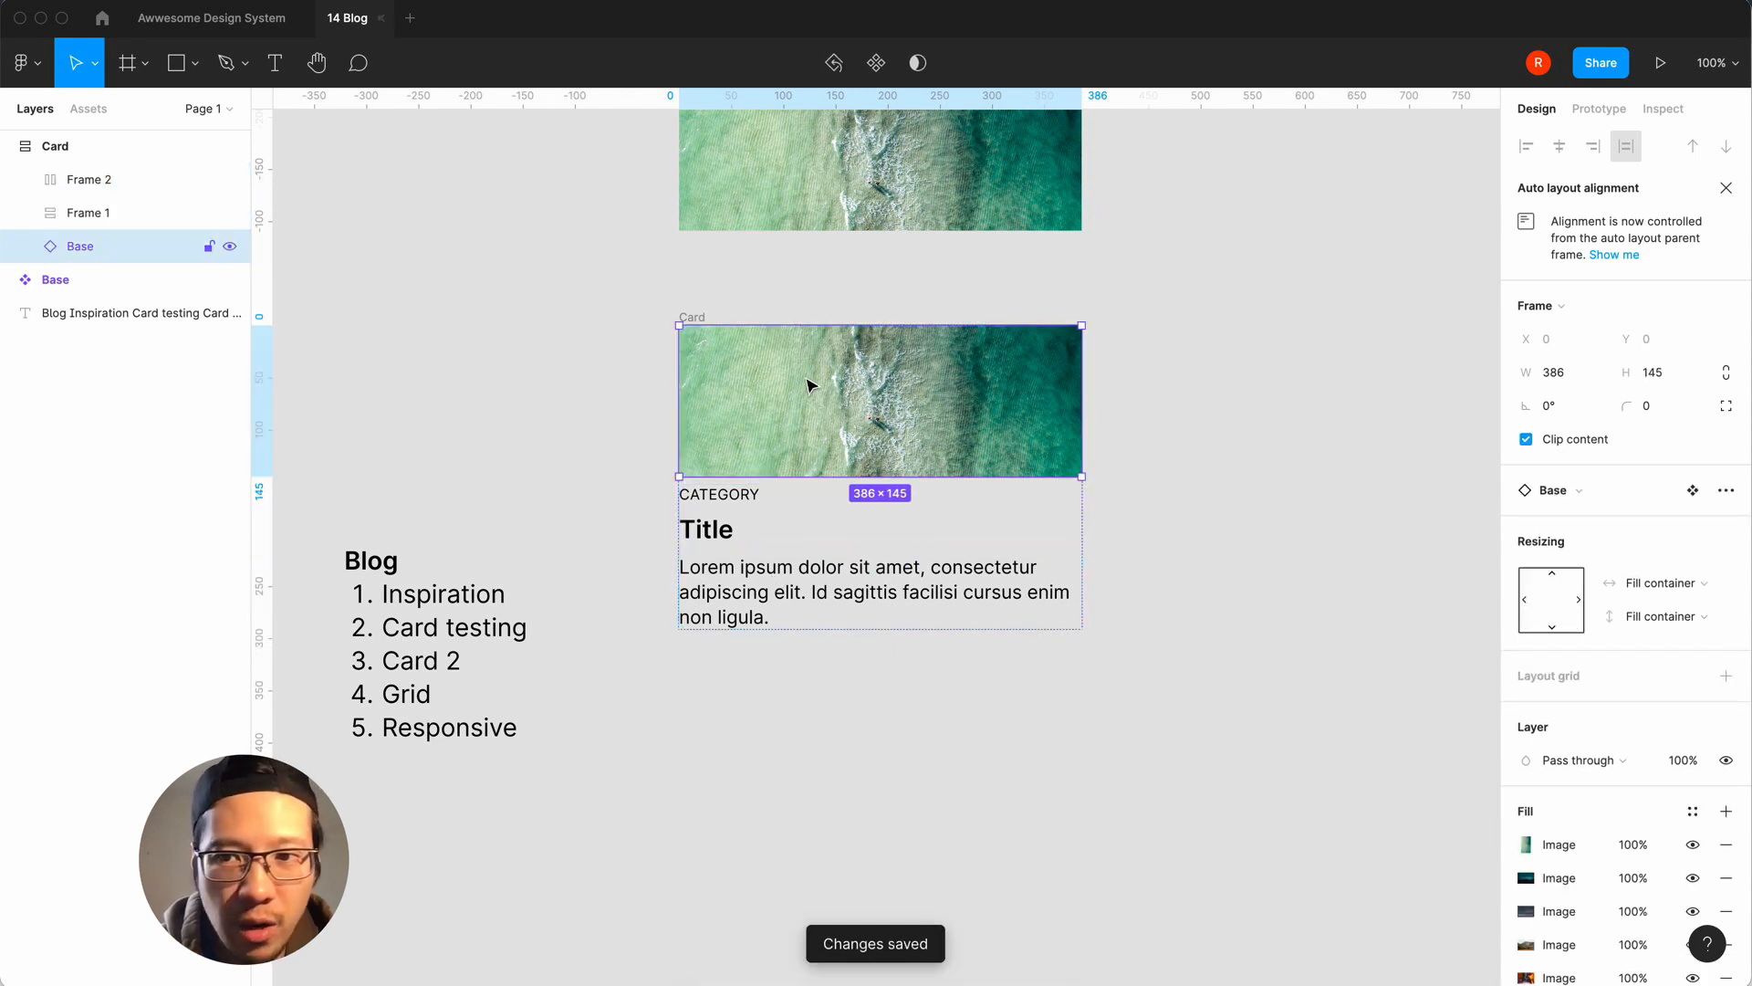
Resize the Card frame to about 297 × 349 to test how the description responds.
click(507, 328)
click(680, 325)
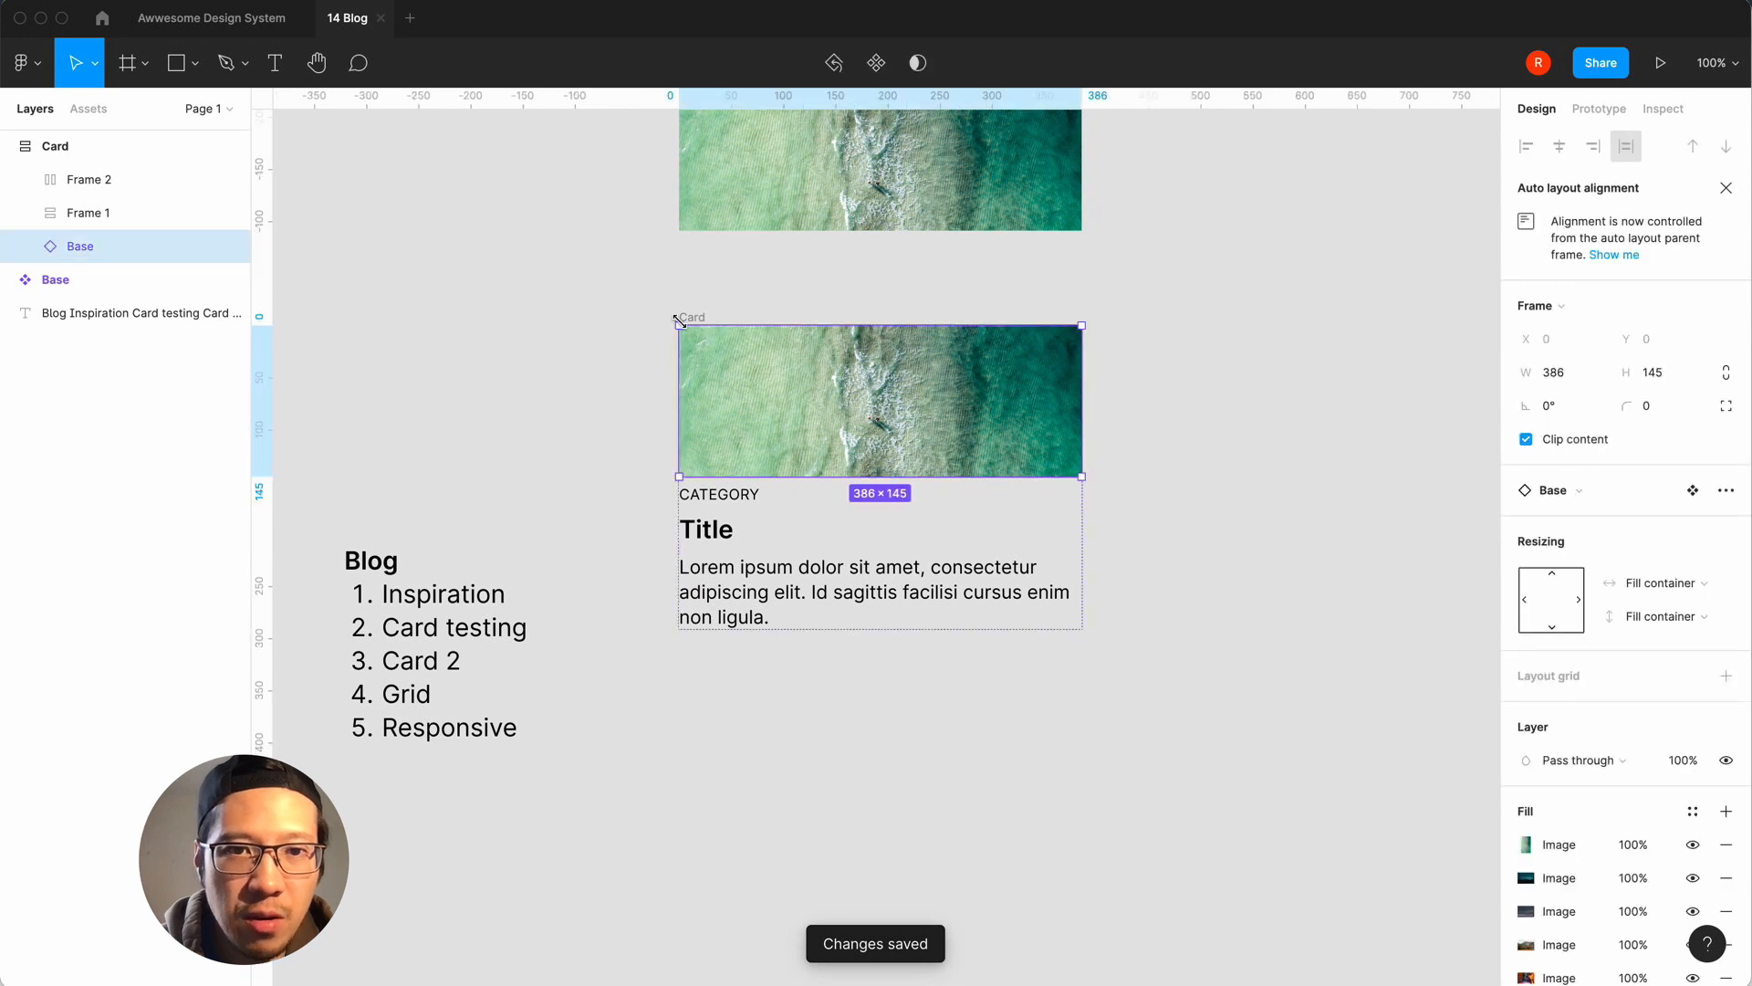
click(691, 314)
drag(1082, 634, 990, 689)
click(916, 629)
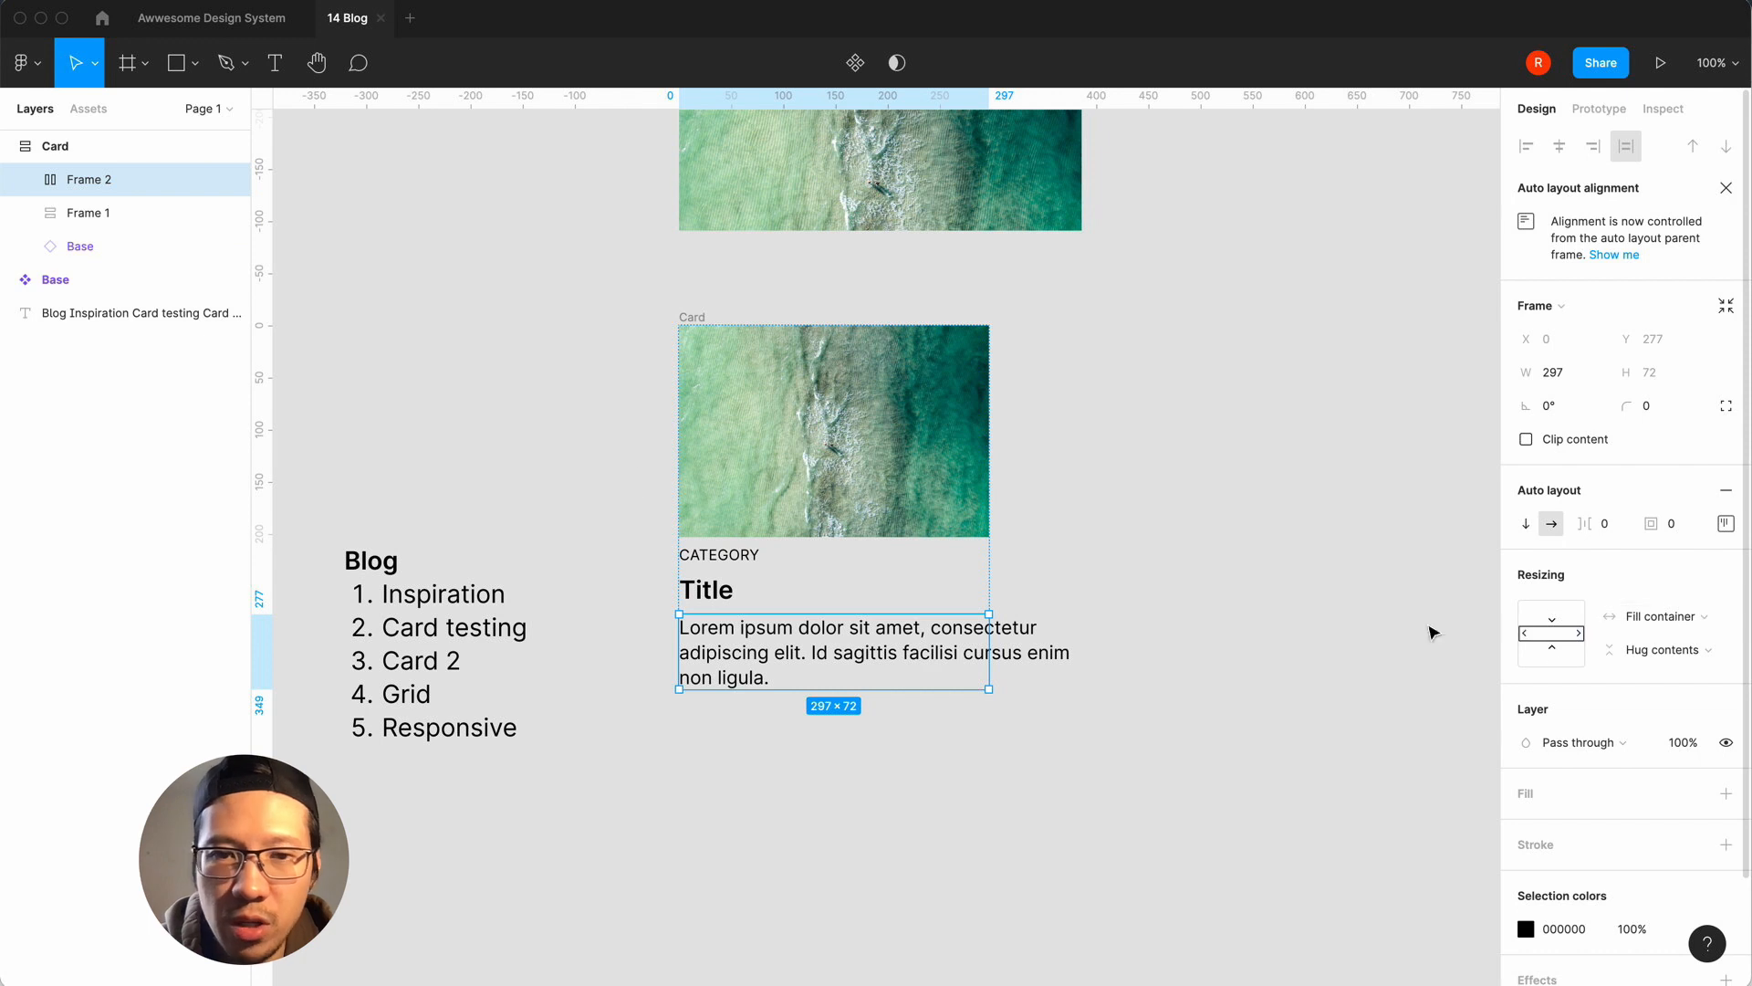
Set the description text inside Frame 2 to fill the container's width.
click(25, 180)
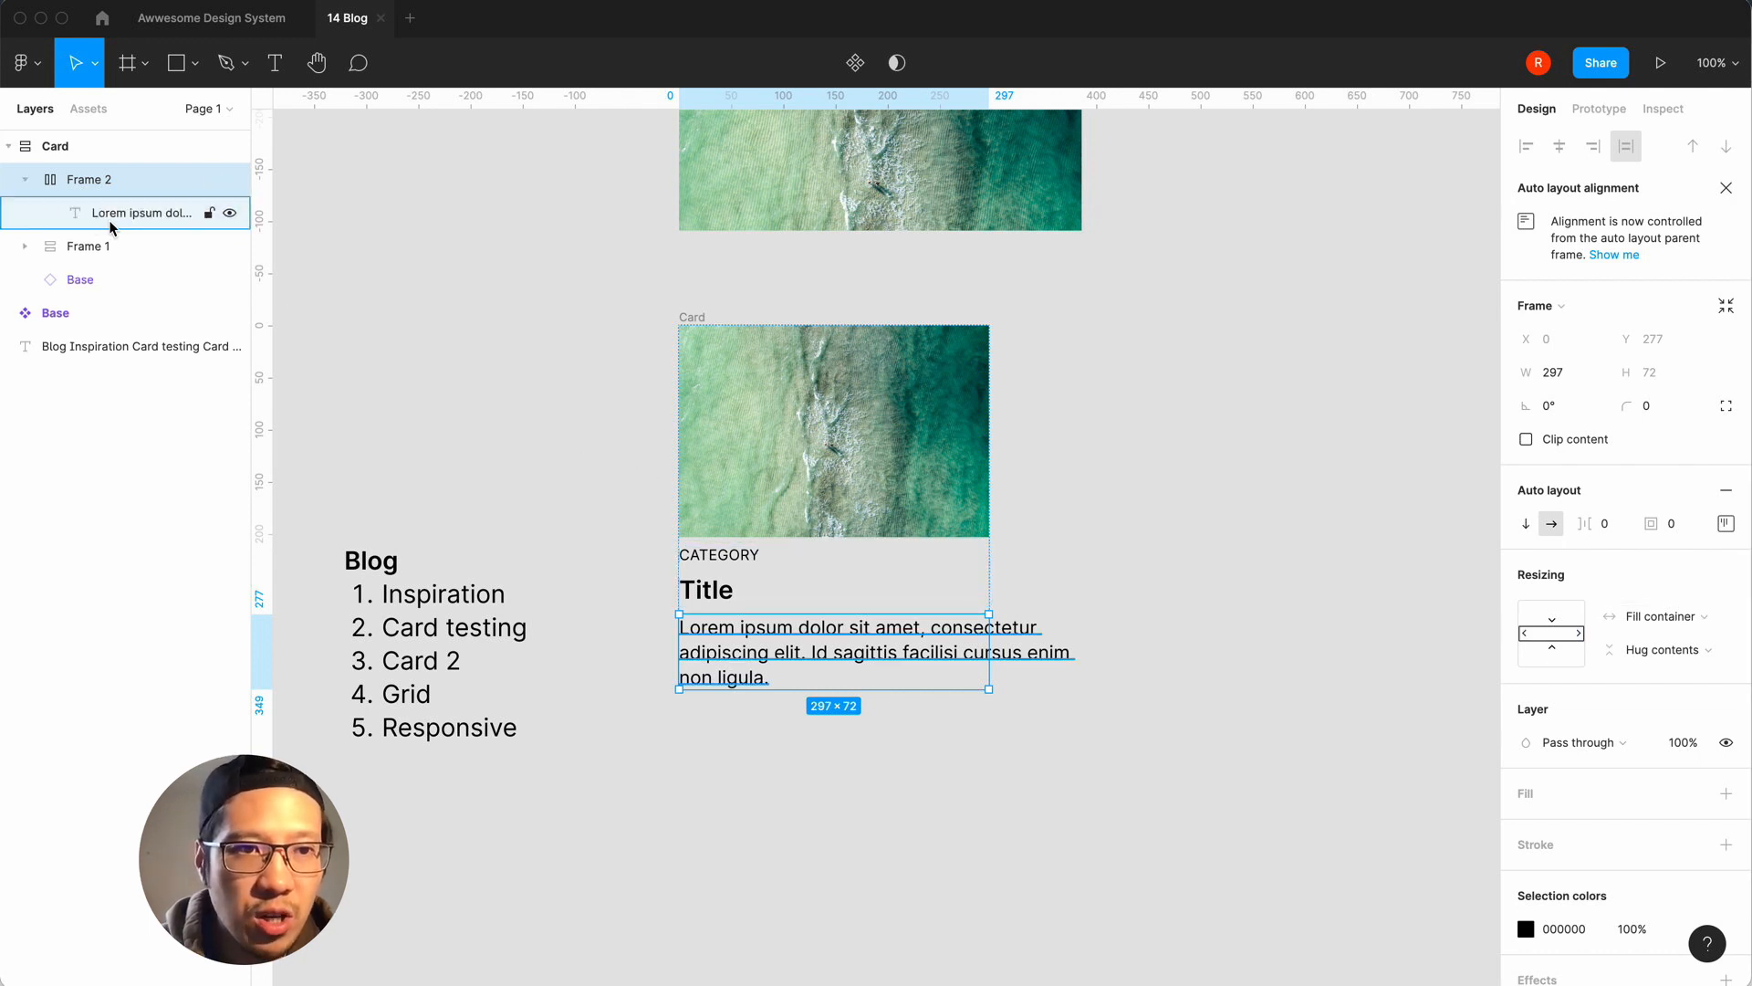
click(110, 215)
click(1656, 464)
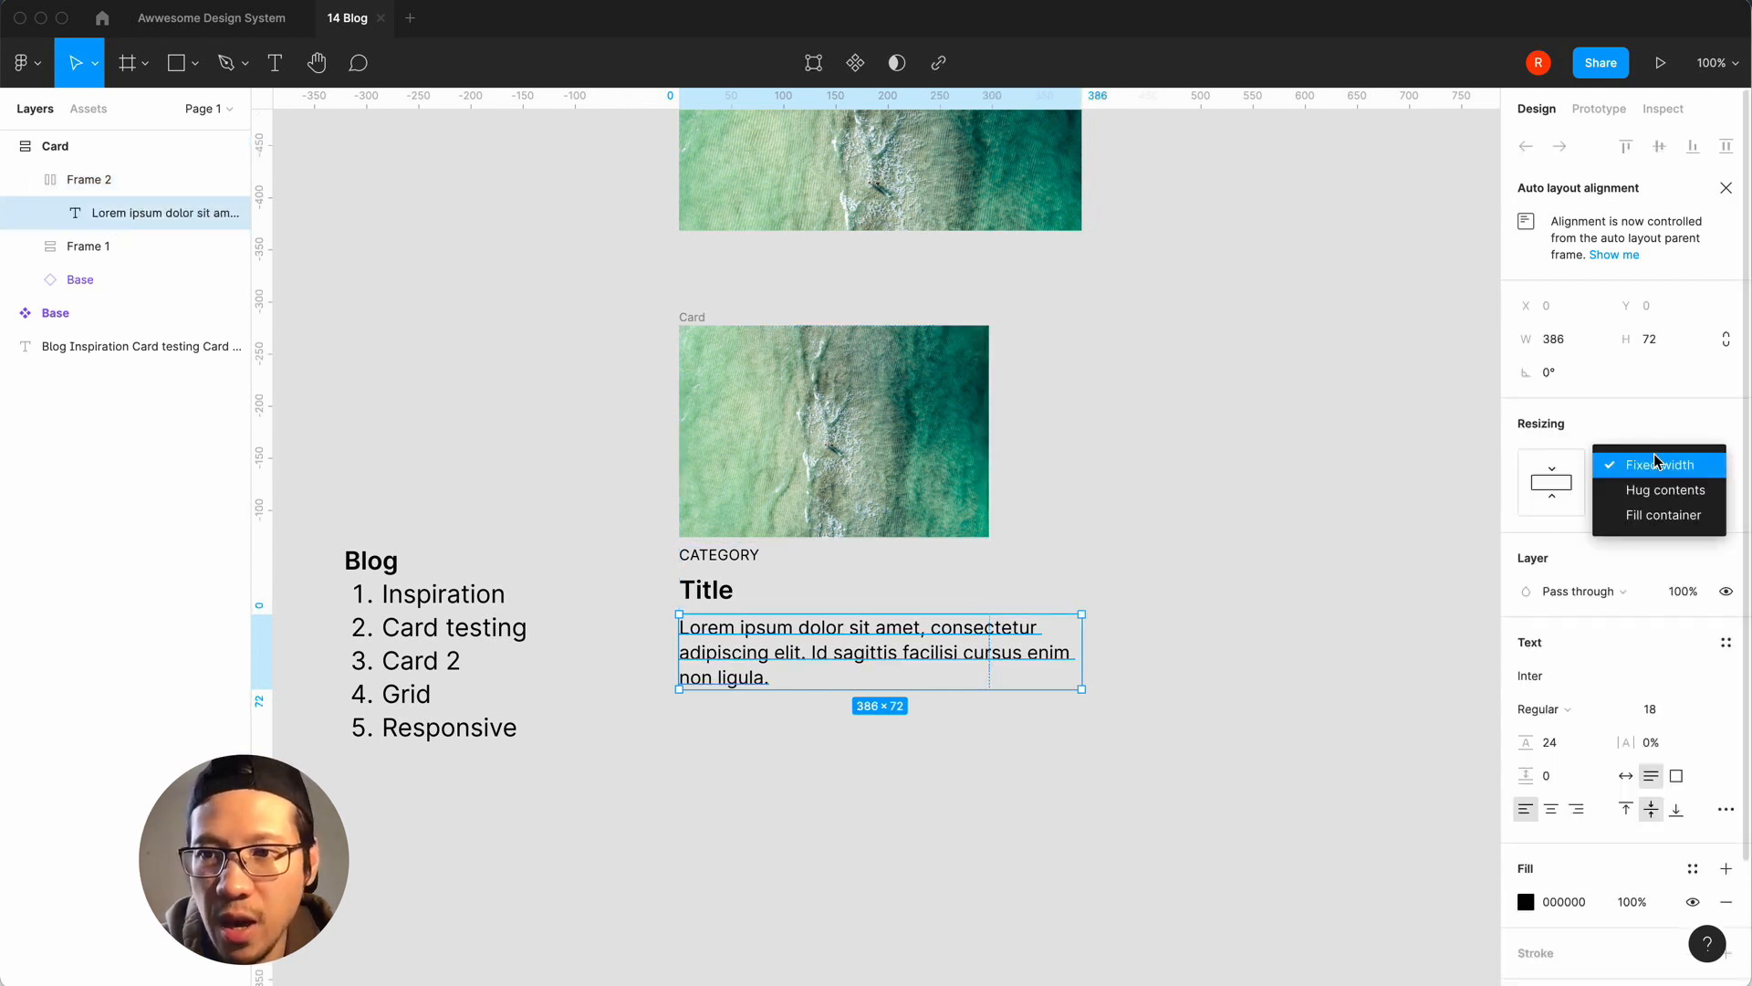
click(1664, 513)
Enlarge the Card frame to about 472 × 401 to test its responsiveness.
click(1071, 629)
click(797, 413)
click(692, 318)
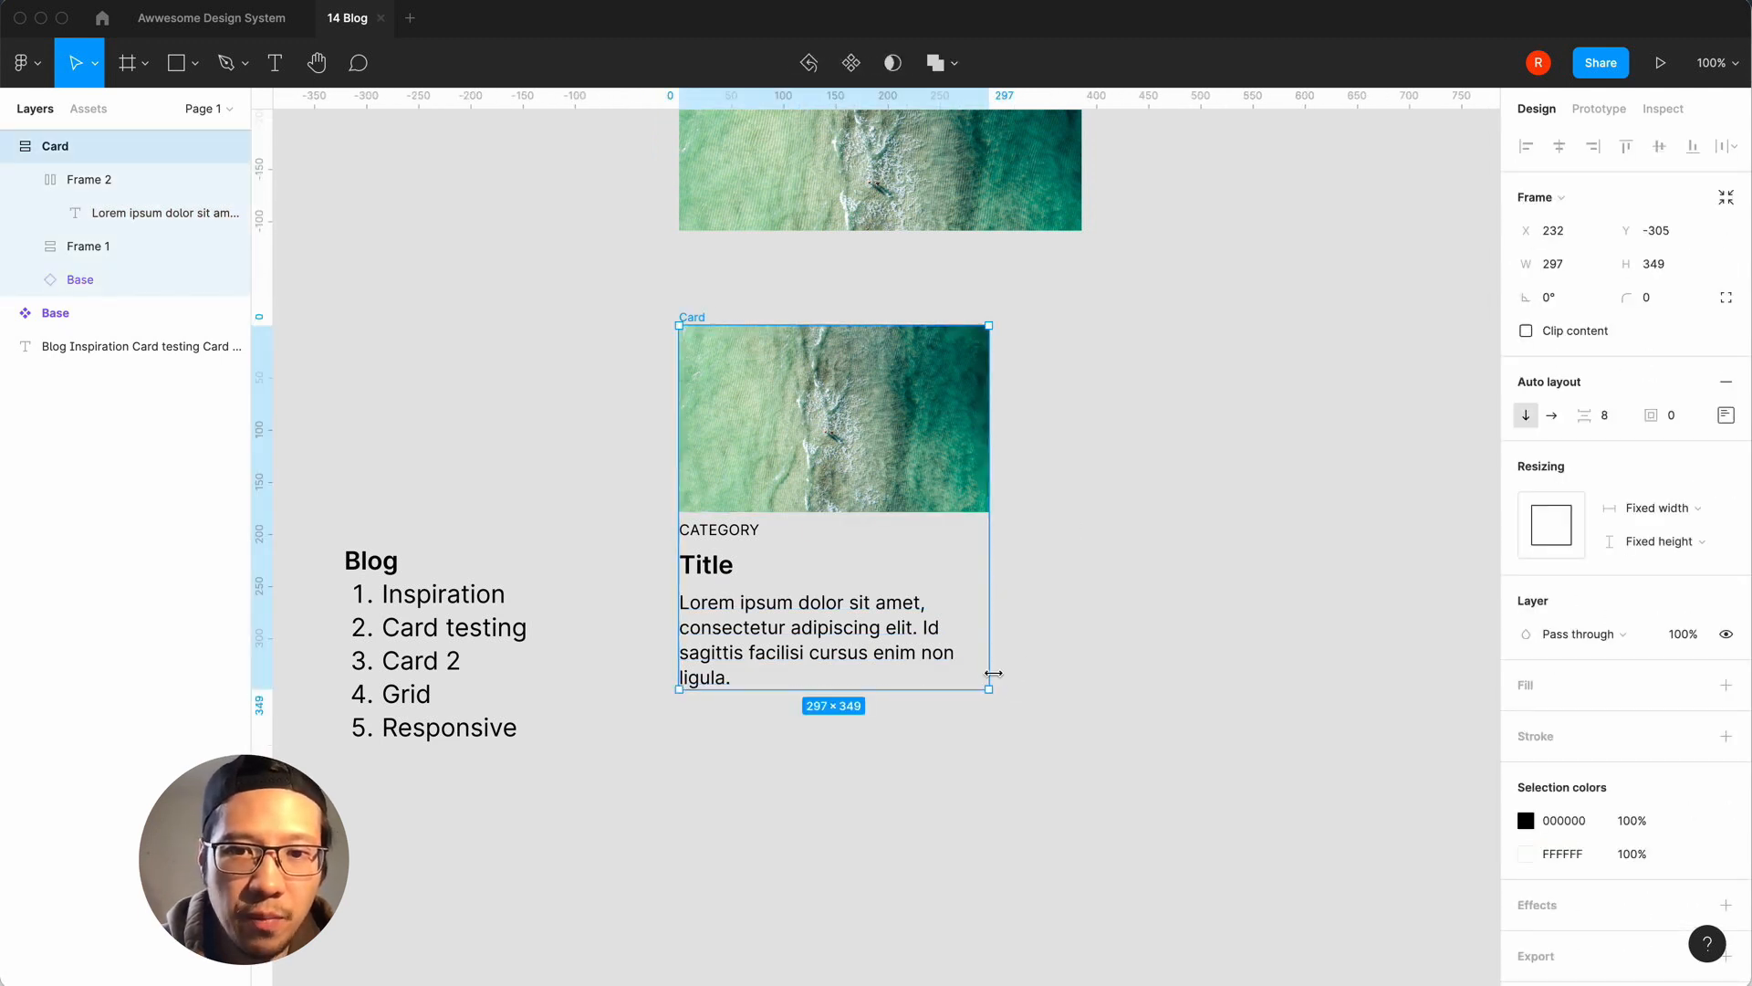
drag(987, 688, 1017, 661)
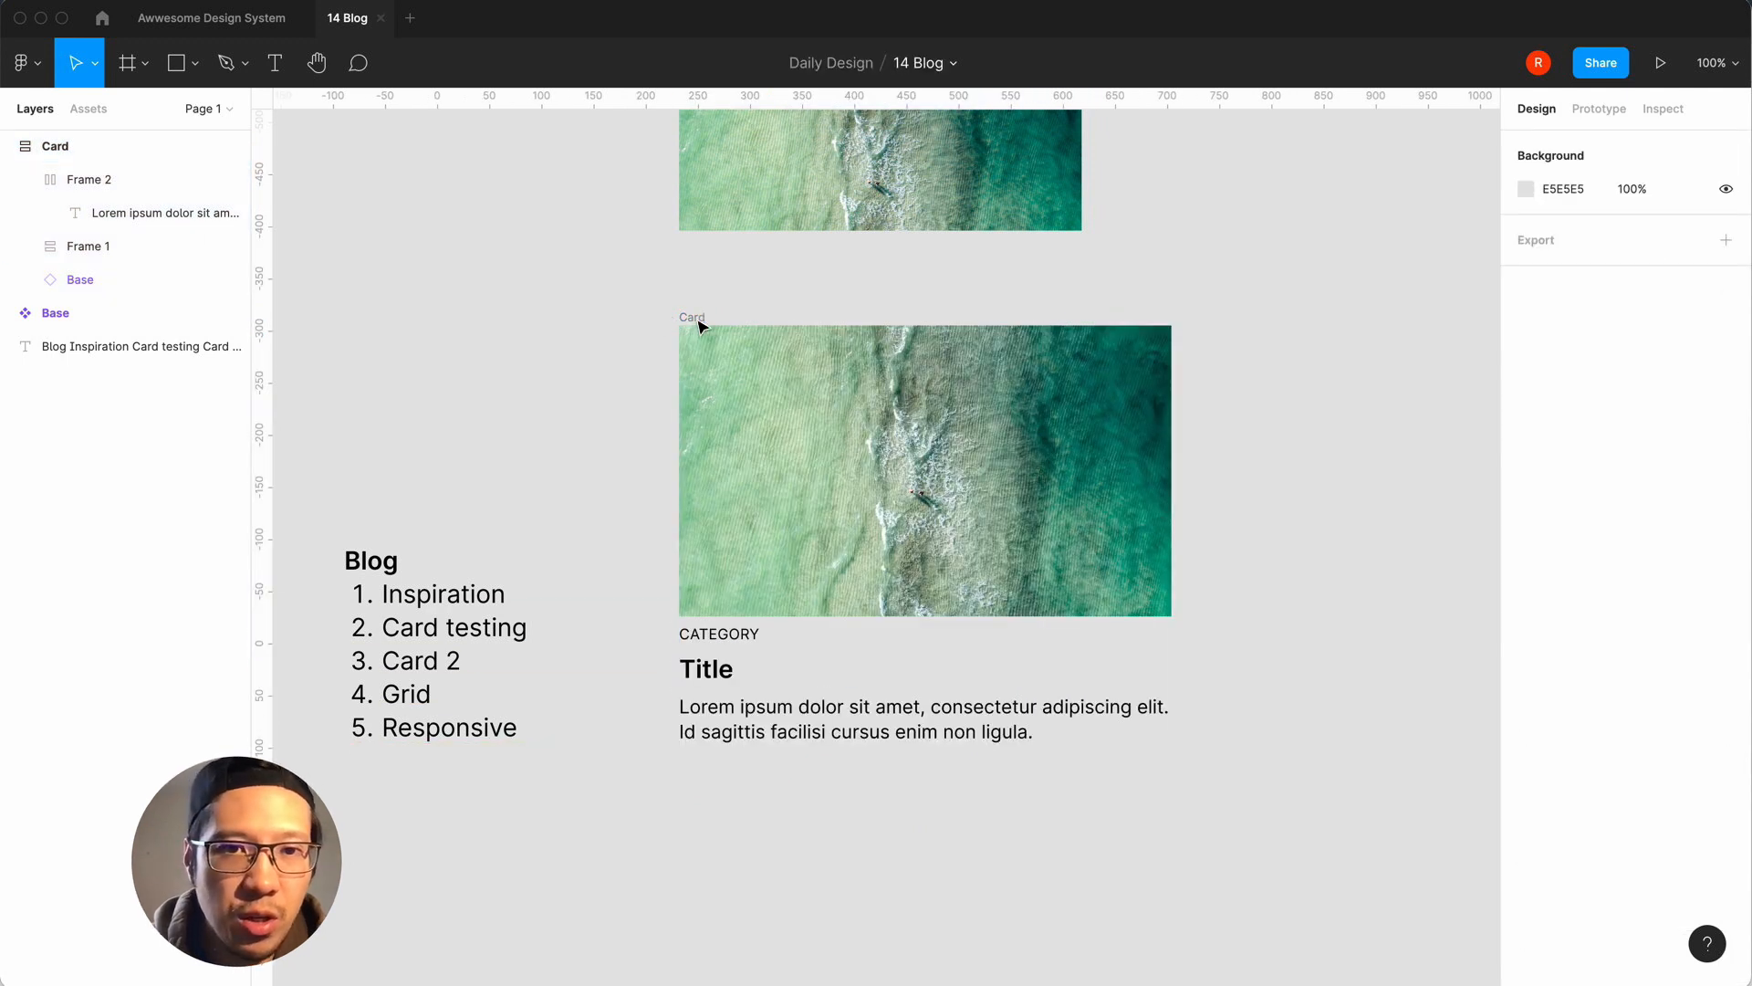
Turn the Card frame into a component and rename it Card 1.
click(696, 319)
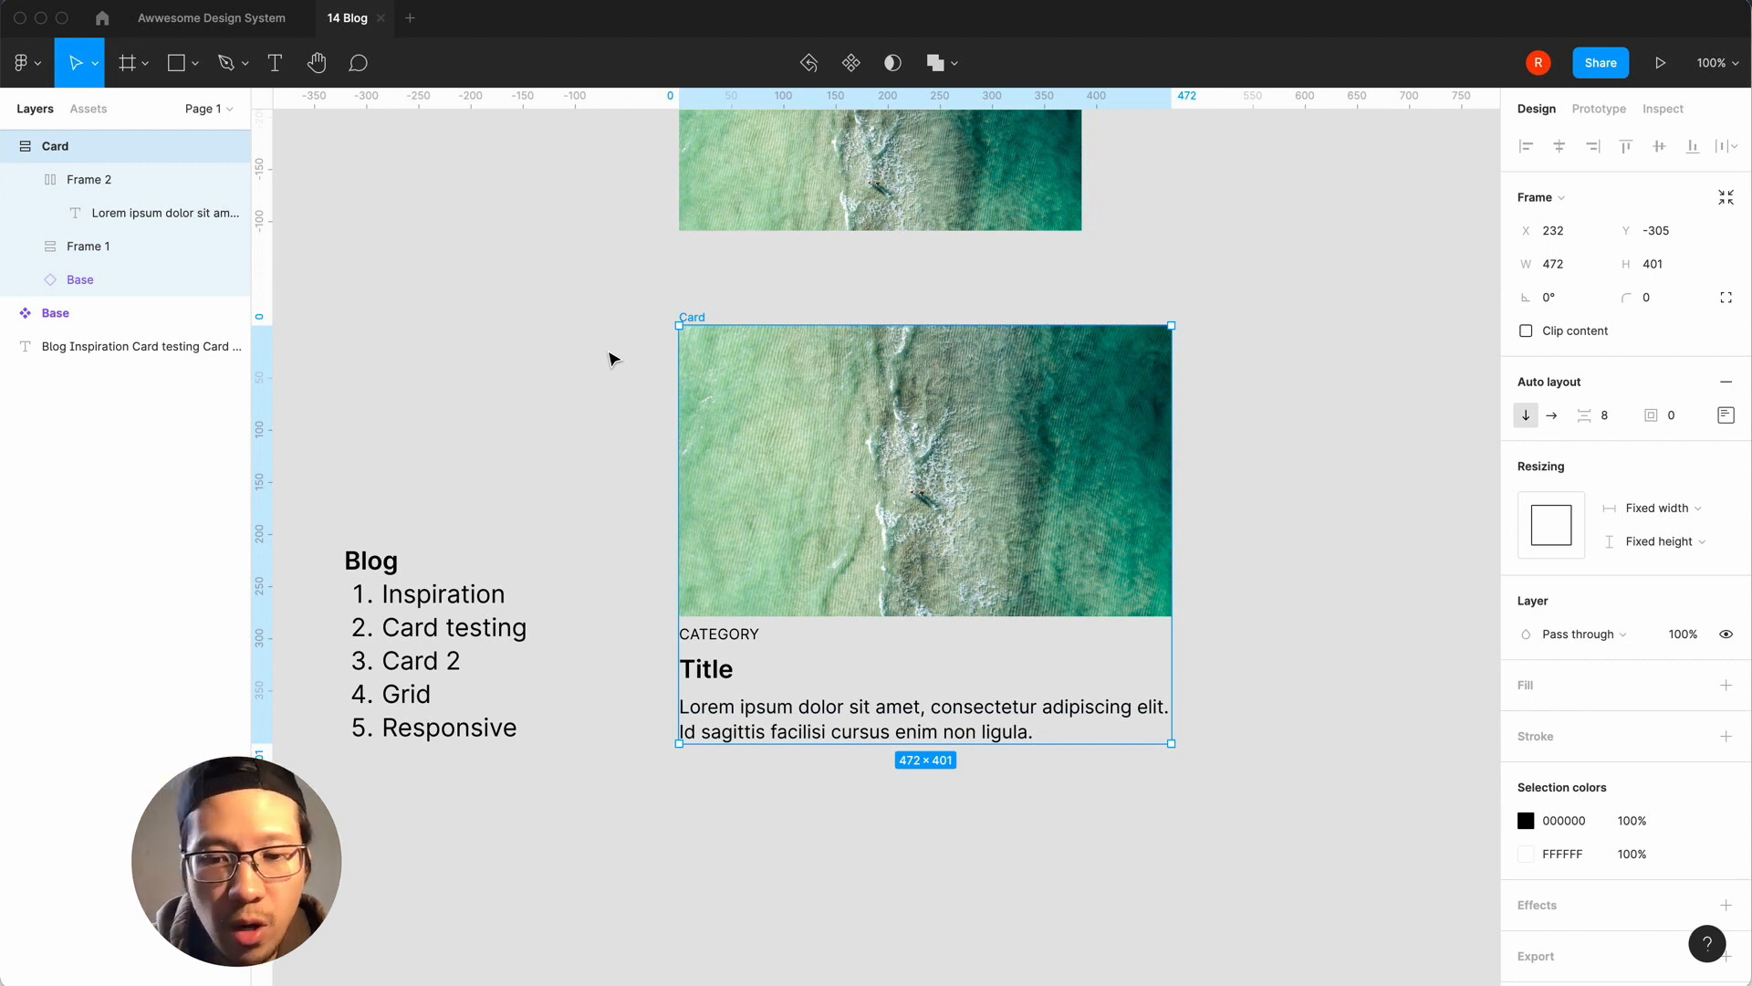
key(super+alt+k)
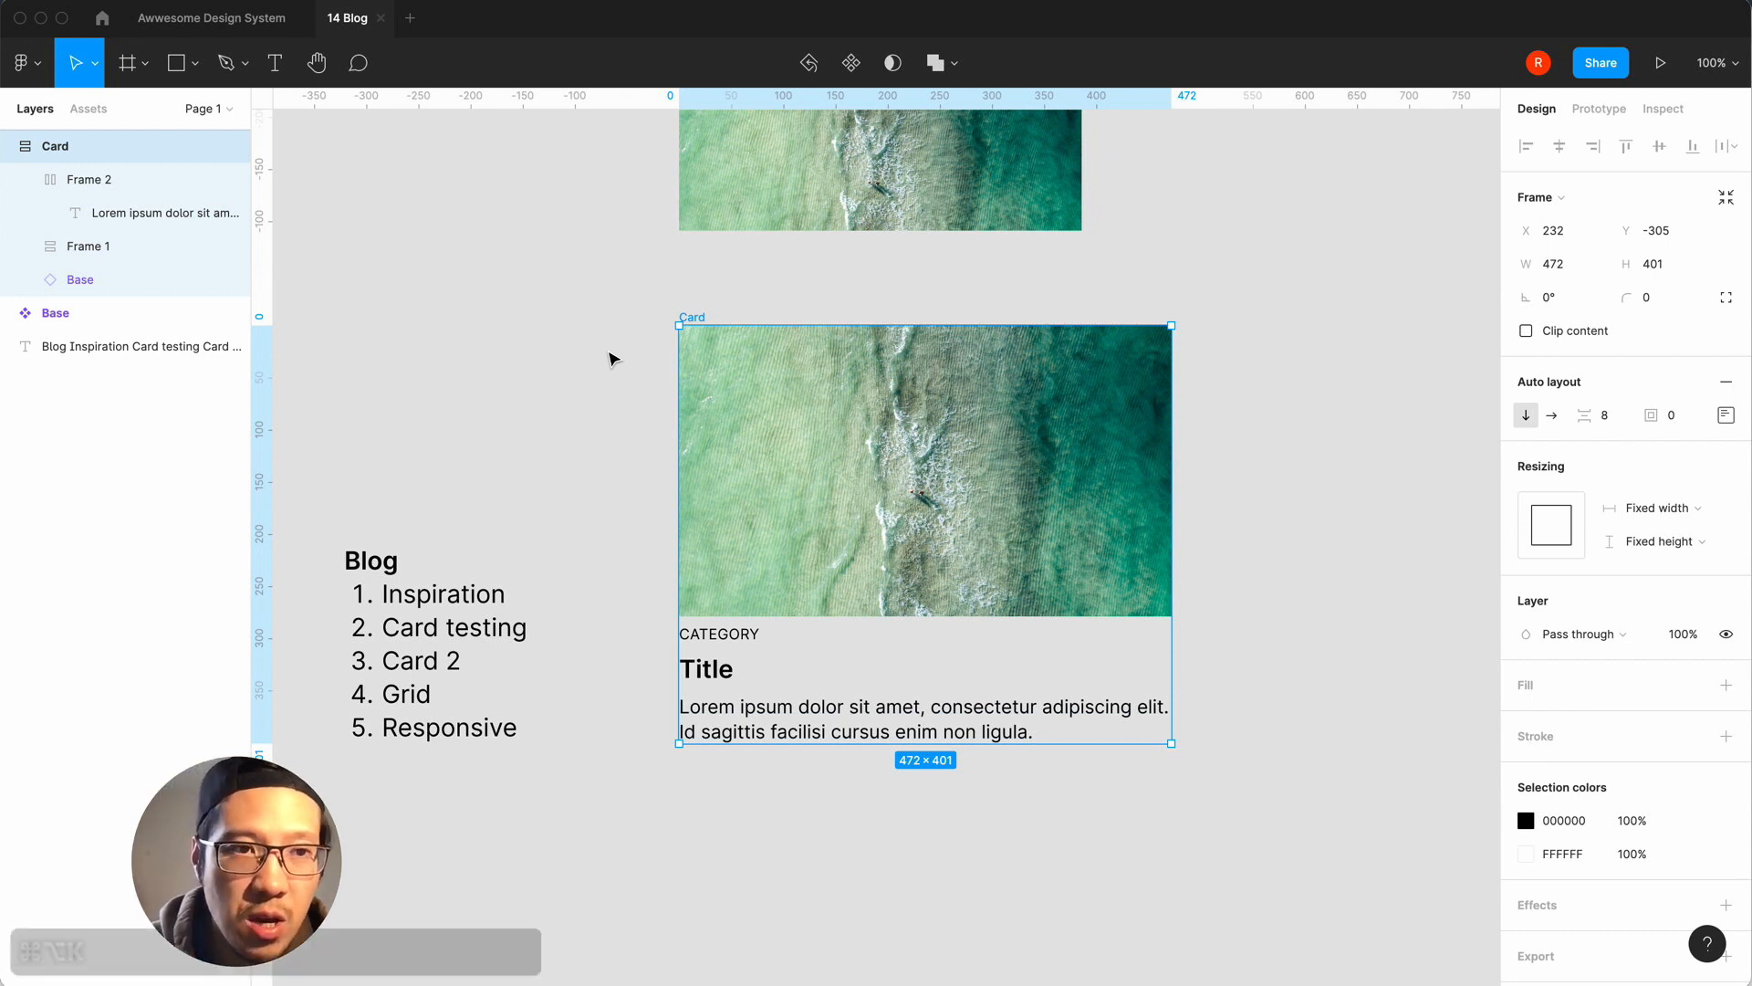
double_click(55, 146)
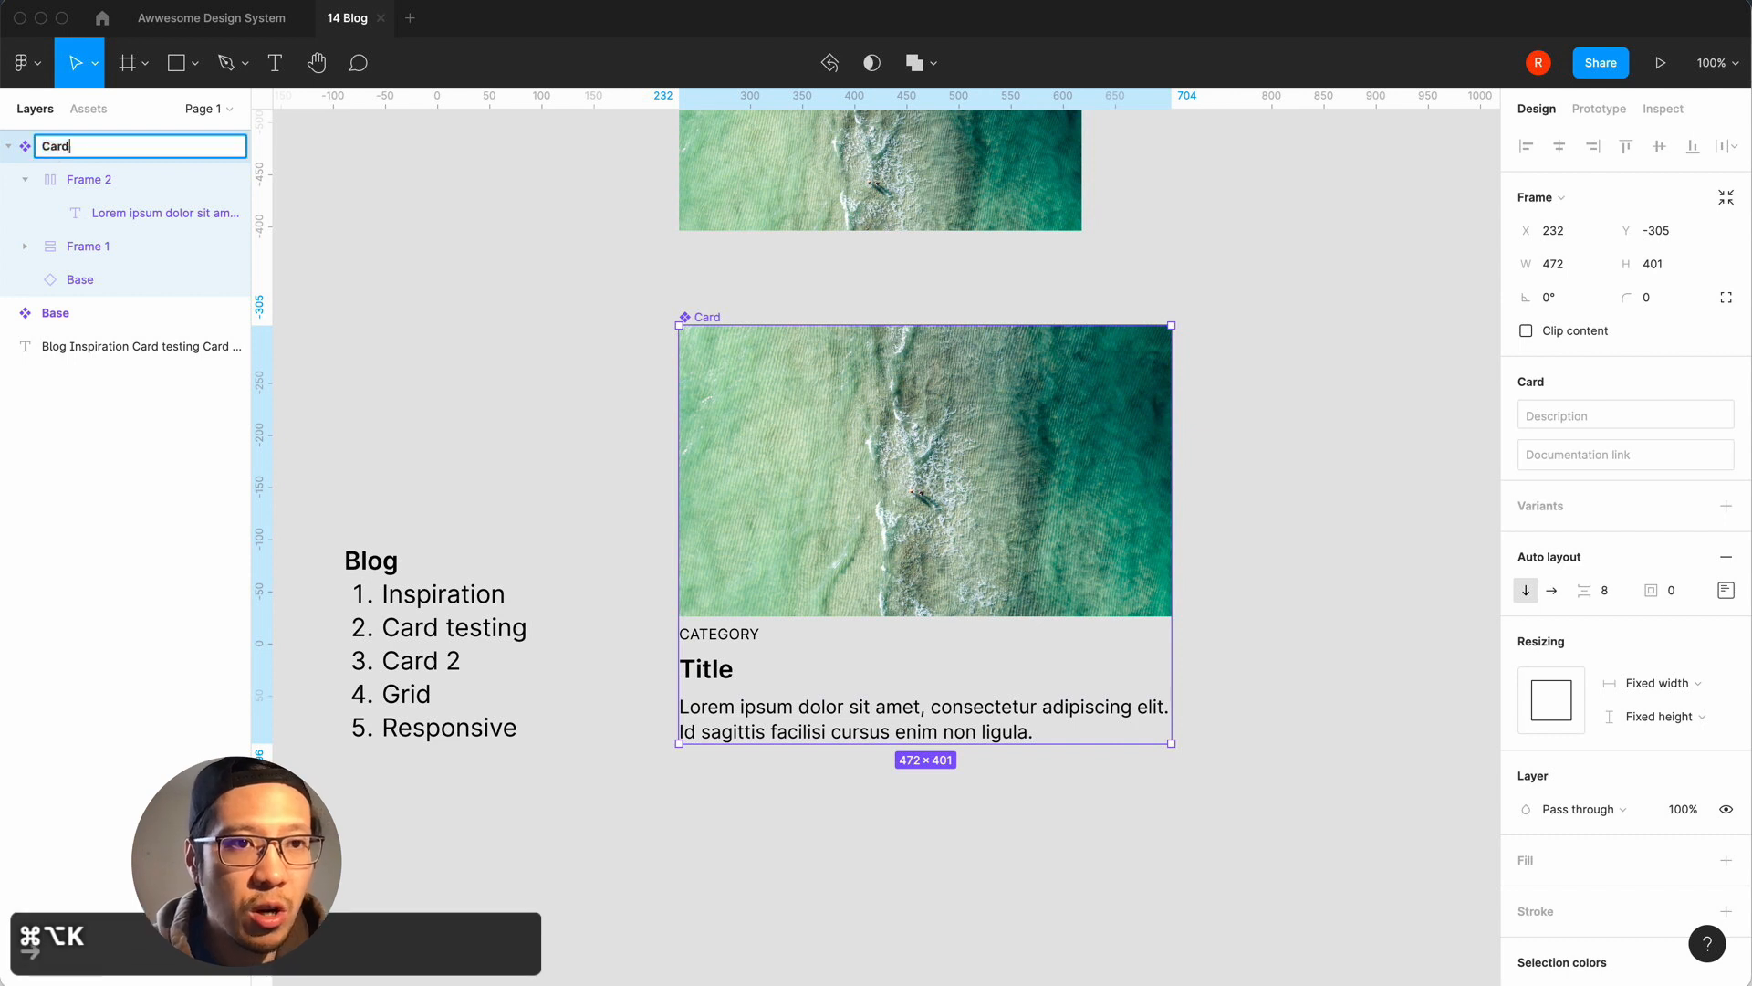
key(Right)
text(1)
key(Return)
Duplicate the Card 1 component to create an instance of it.
click(590, 330)
click(710, 317)
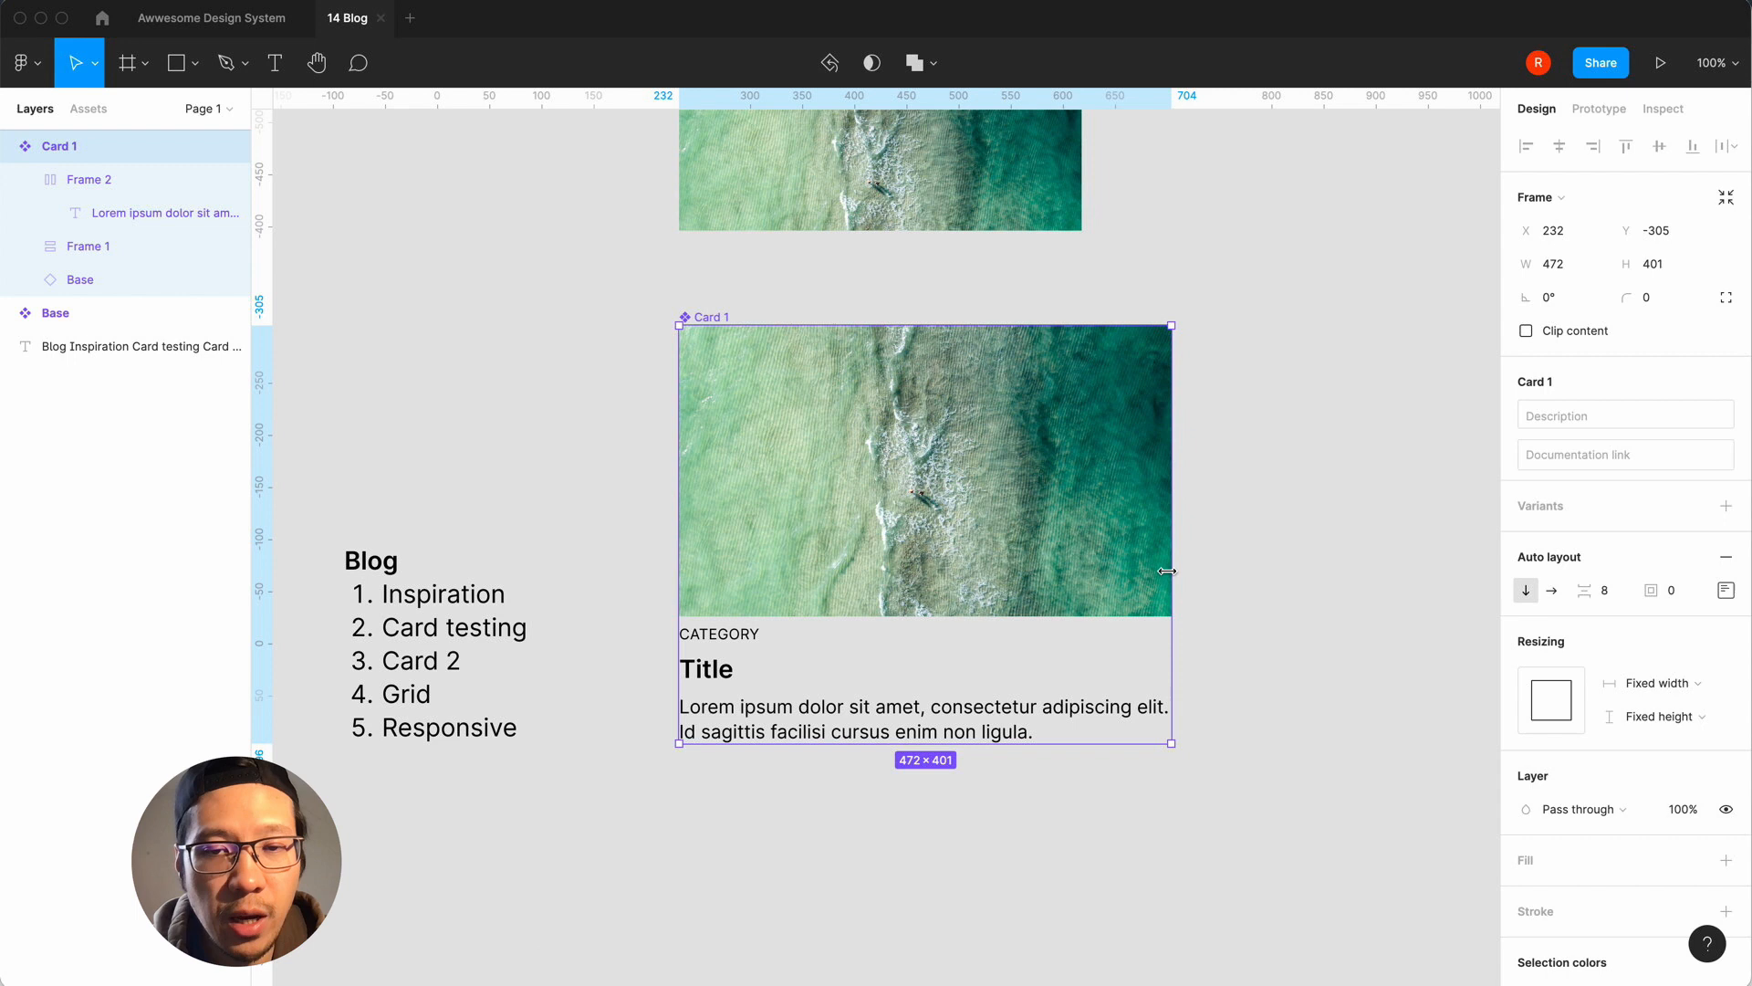
key(super+d)
scroll(727, 450, right, 1)
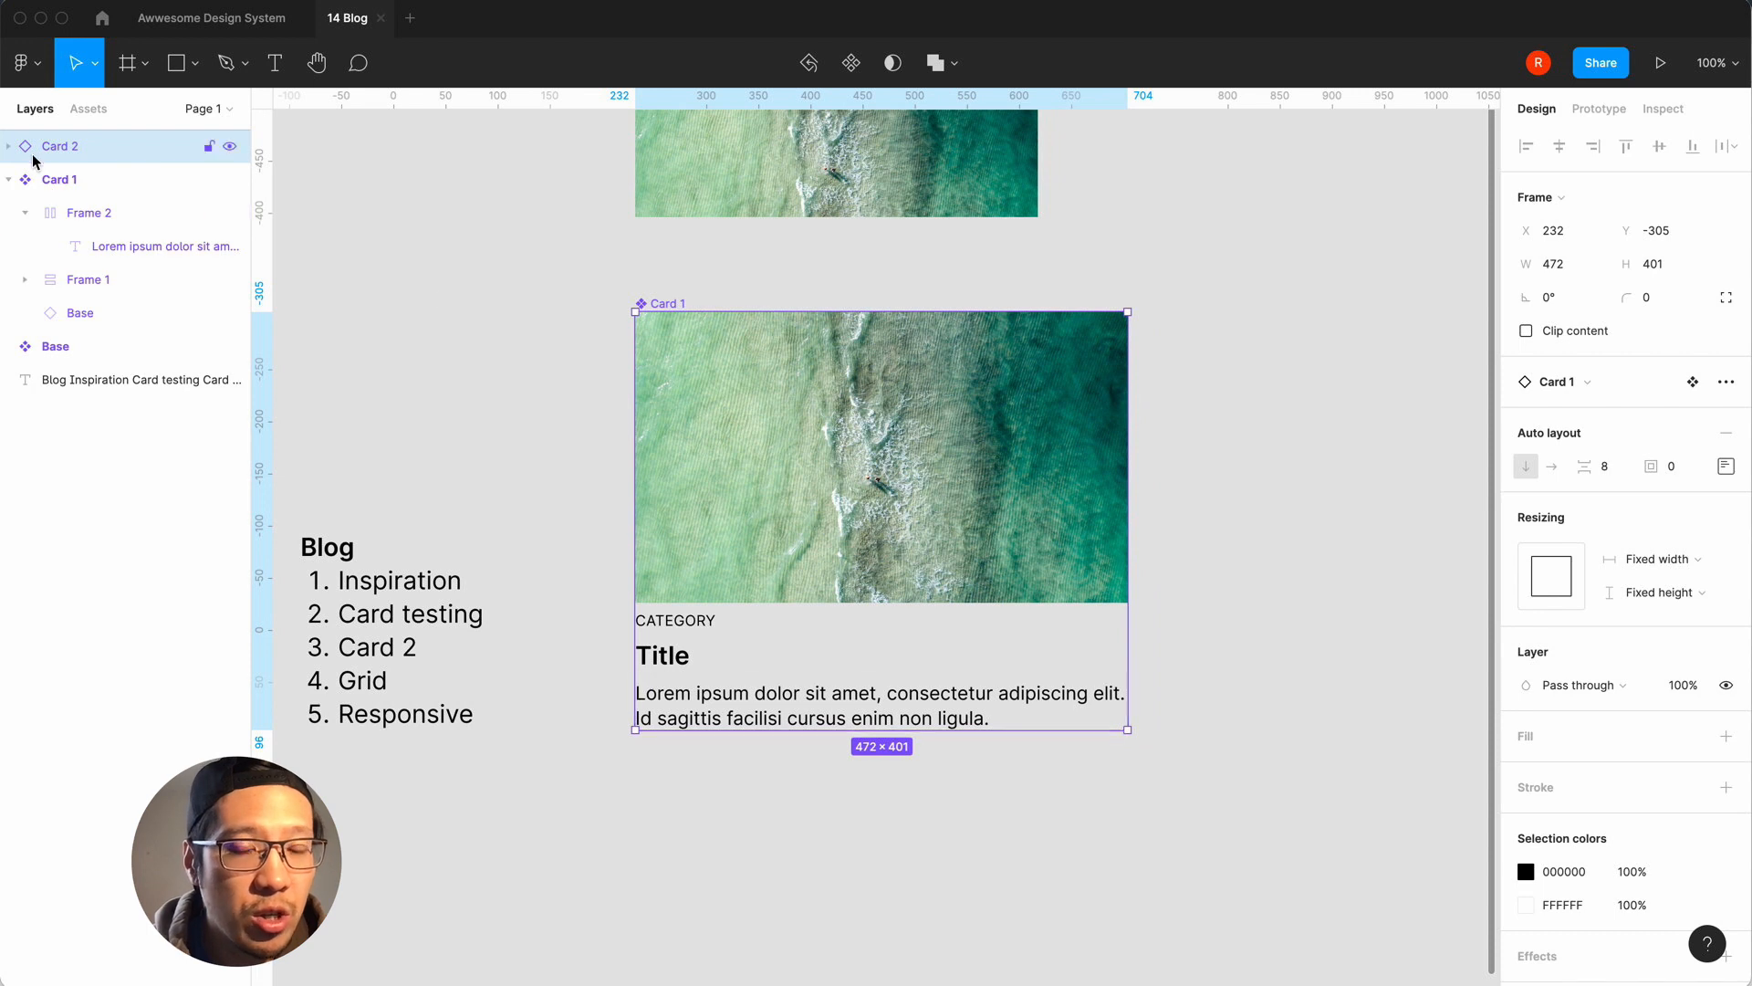
Move the main Card 1 component to the right of its instance, with their tops aligned.
drag(775, 372, 782, 803)
drag(644, 303, 1162, 313)
drag(715, 744, 716, 333)
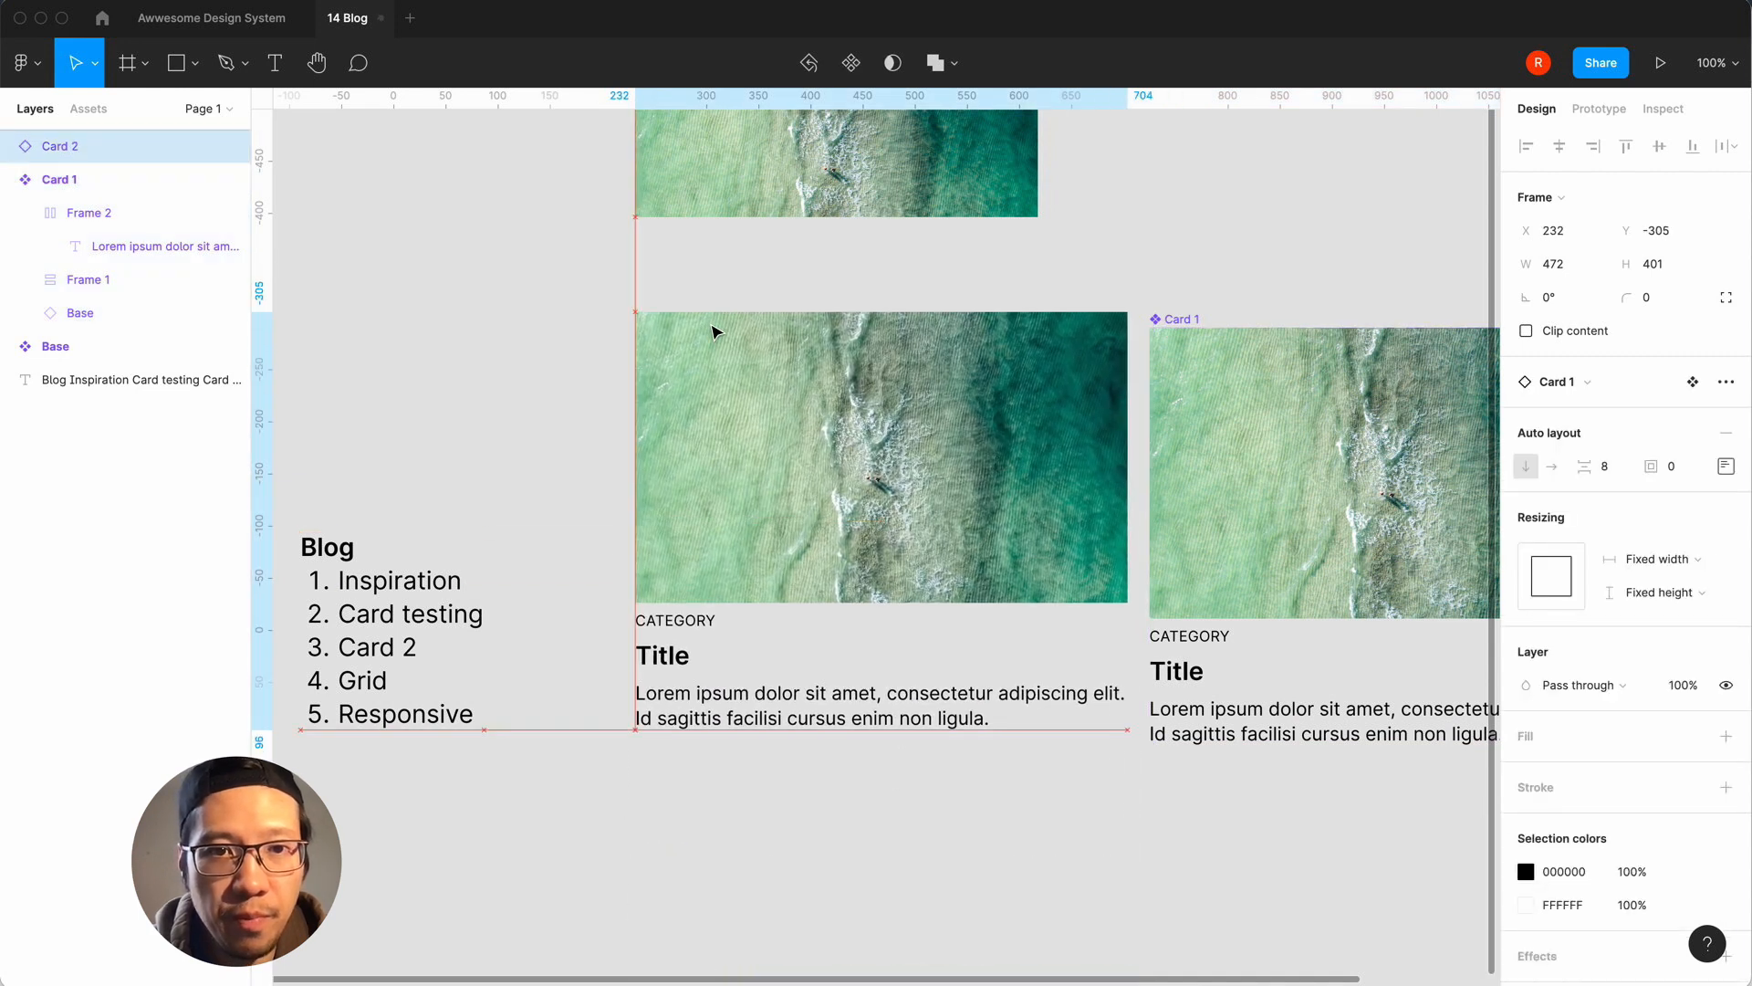
click(1162, 217)
scroll(1162, 218, right, 2)
drag(1080, 332, 1111, 317)
click(1134, 271)
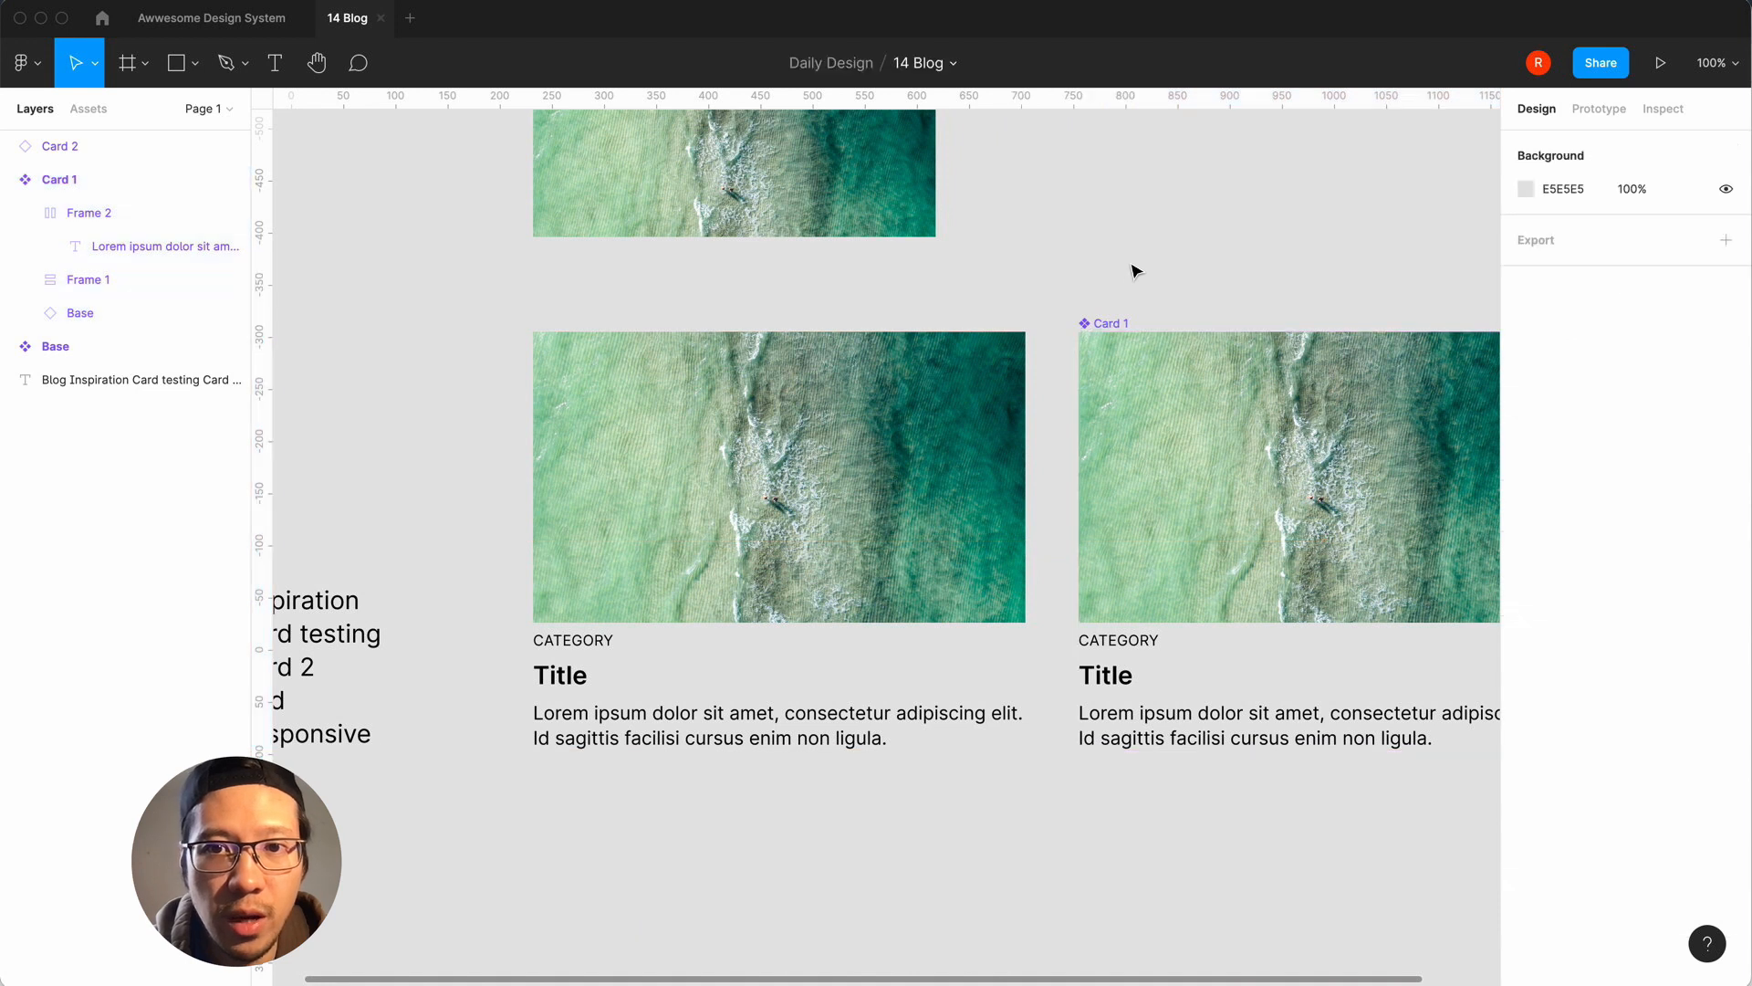
Swap the two cards so the main Card 1 component sits below Base and its instance sits to its right.
scroll(1135, 271, right, 4)
key(minus)
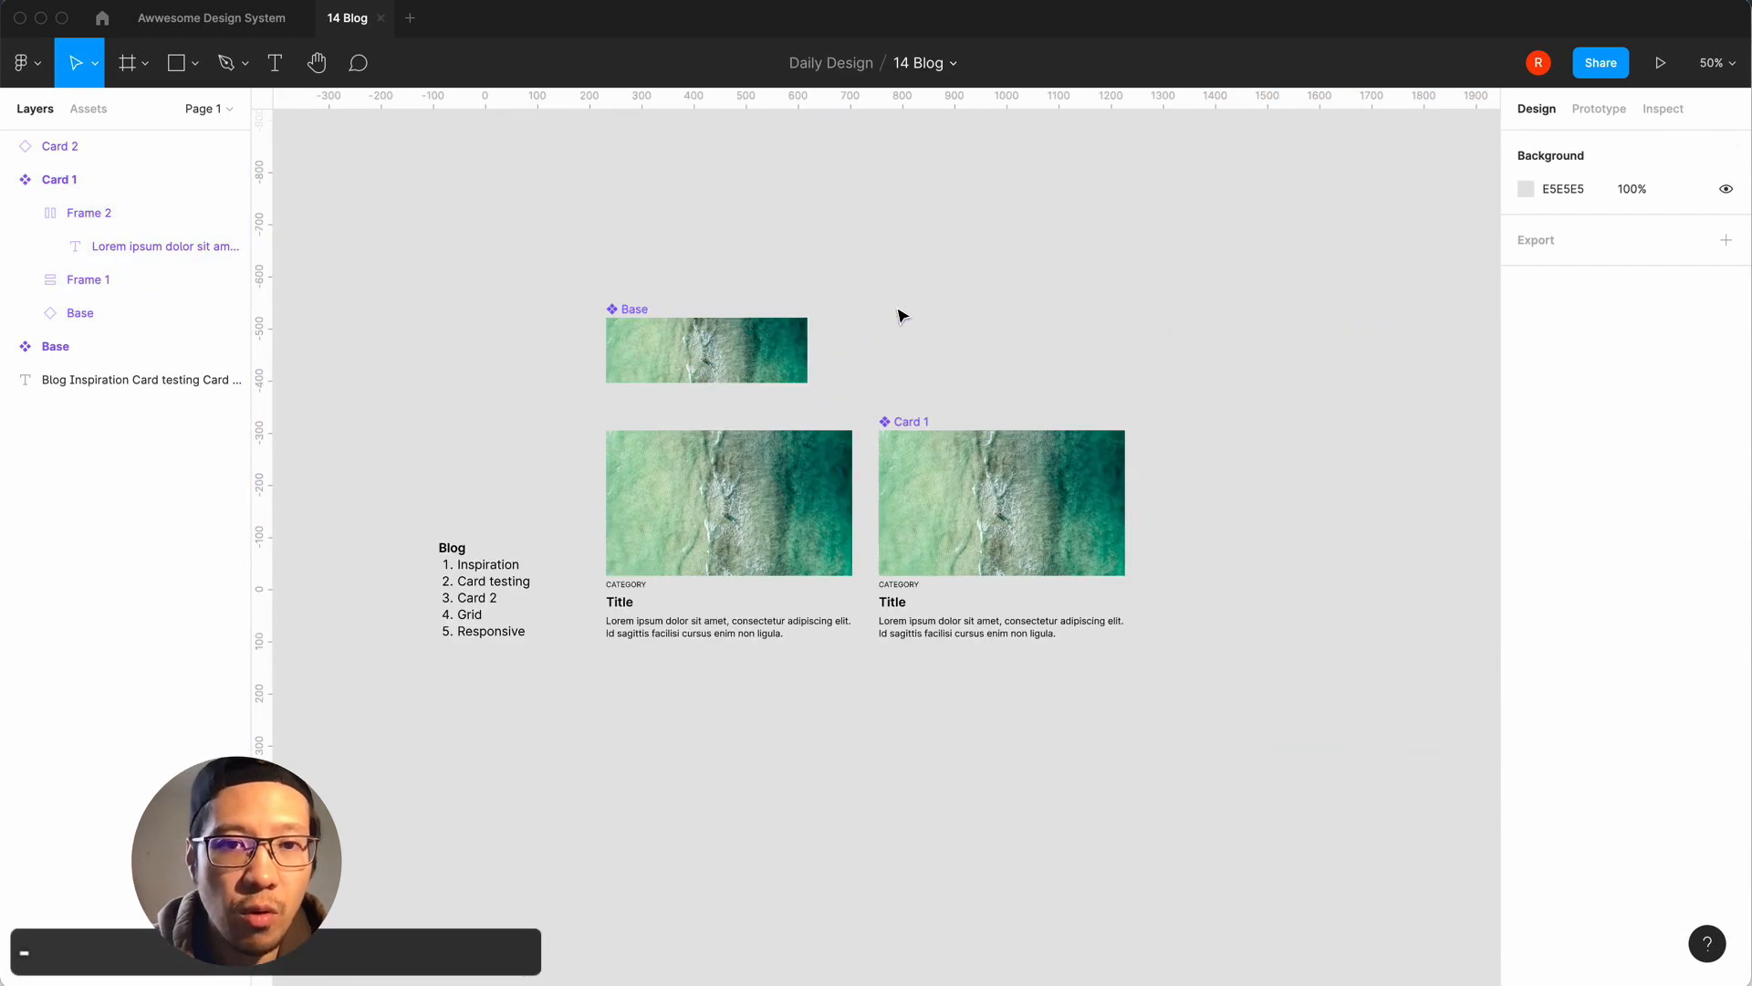
click(669, 466)
drag(669, 466, 1091, 645)
drag(920, 431, 646, 430)
click(1159, 669)
drag(1159, 669, 1038, 496)
click(955, 803)
key(shift+0)
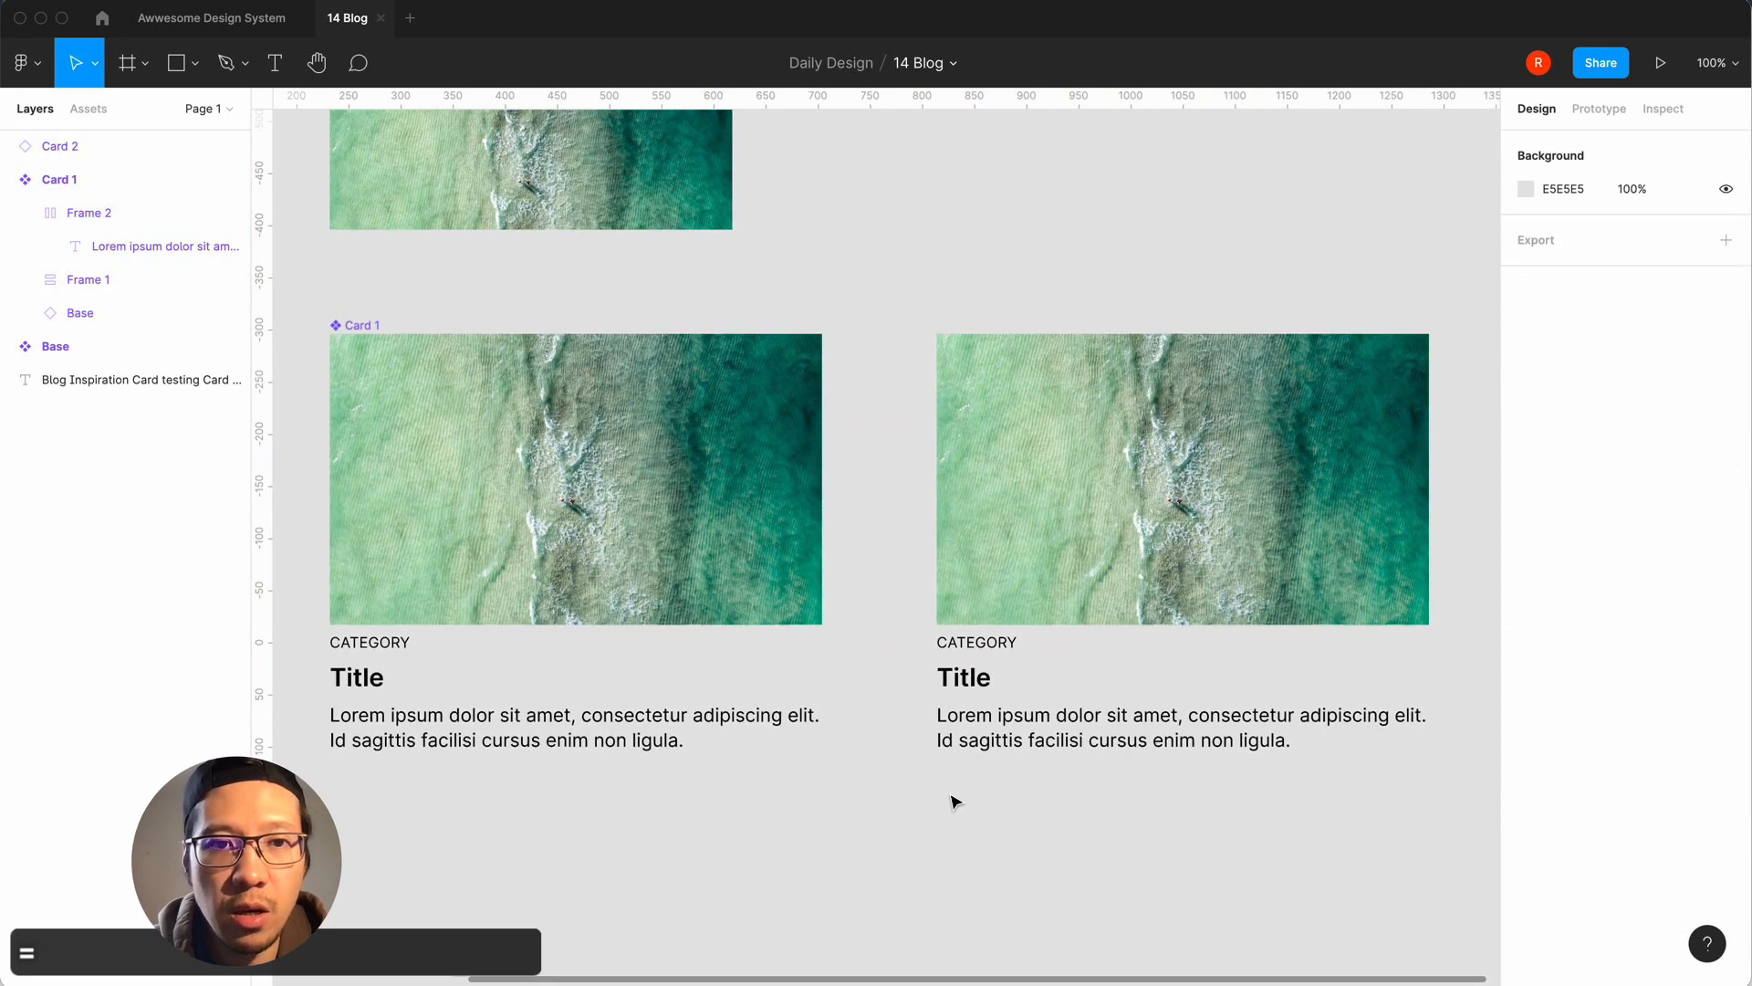
scroll(1029, 496, right, 2)
click(1026, 494)
scroll(1092, 708, left, 3)
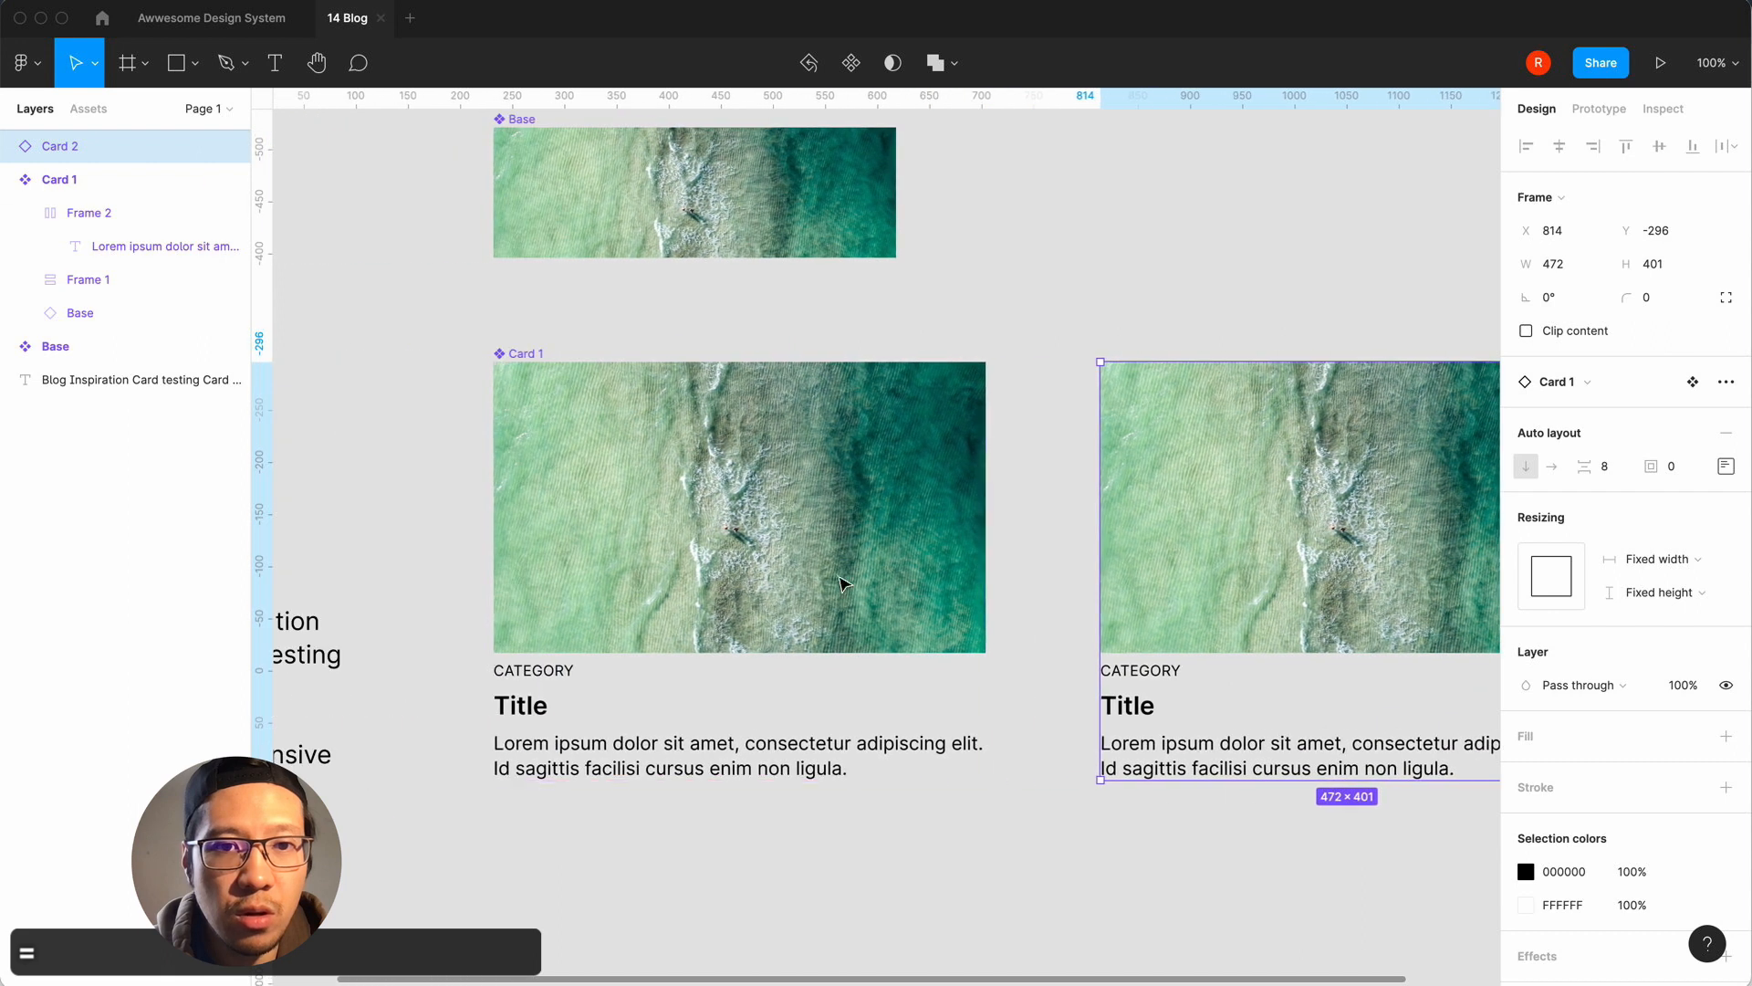
Detach the Card 2 instance from the Card 1 component.
click(717, 462)
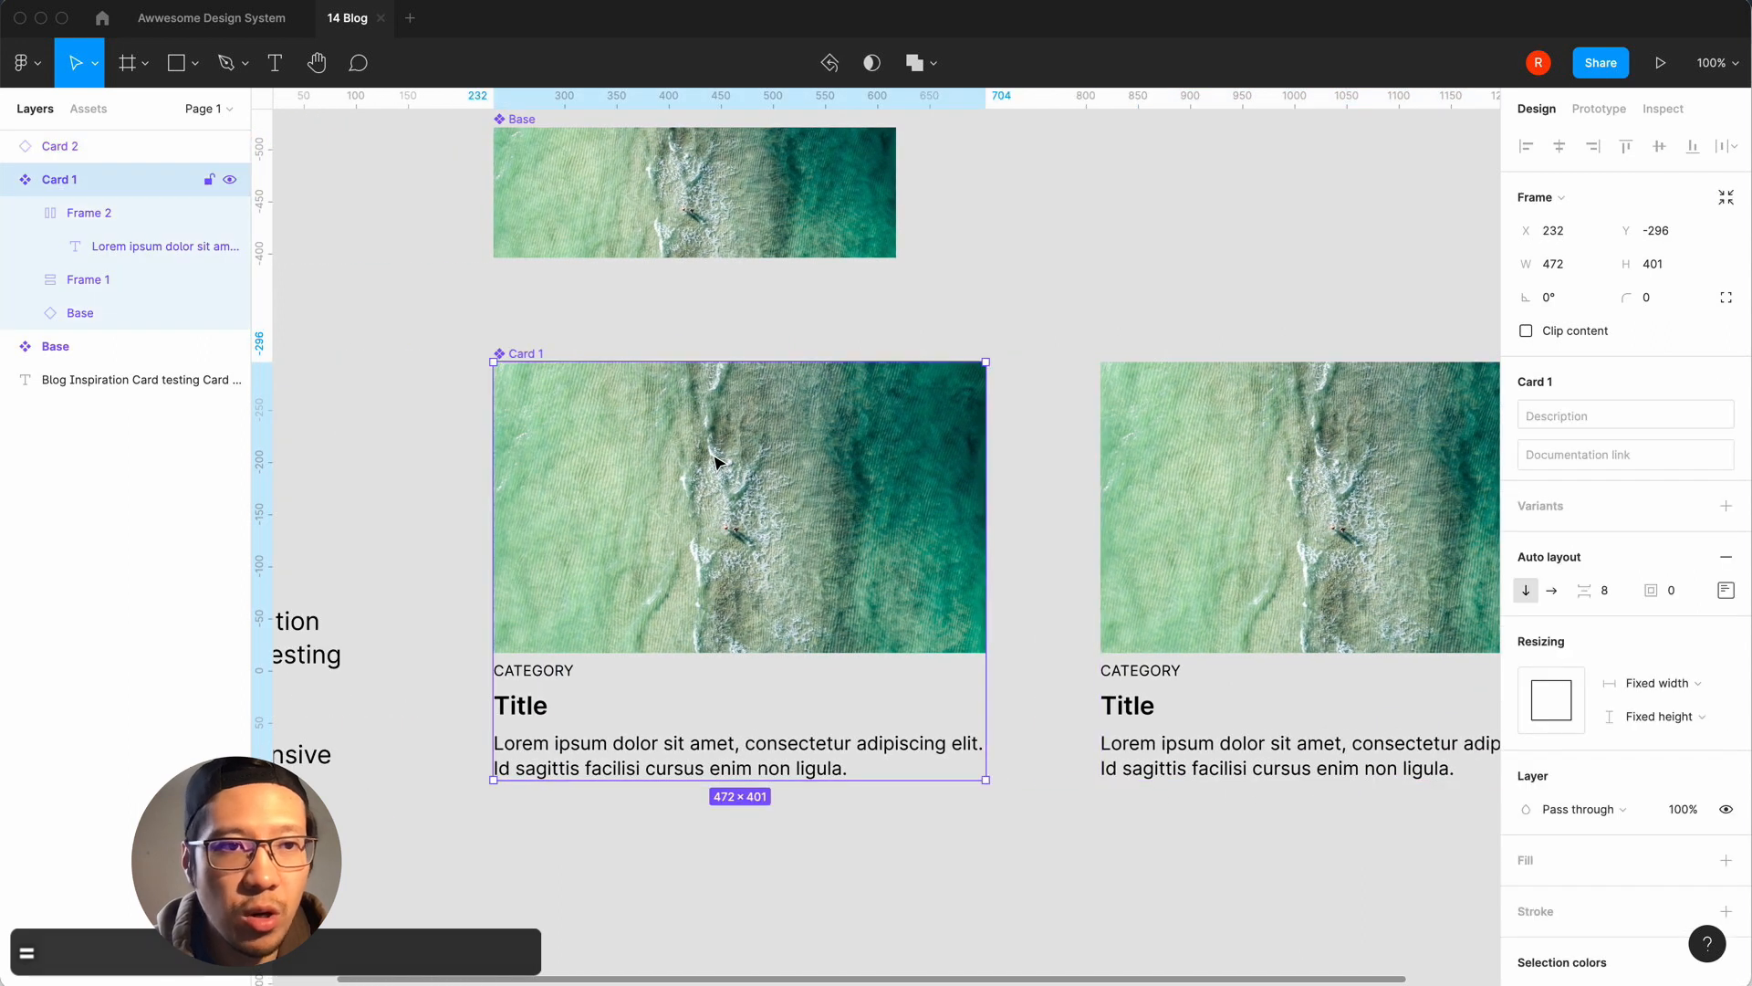
click(1228, 446)
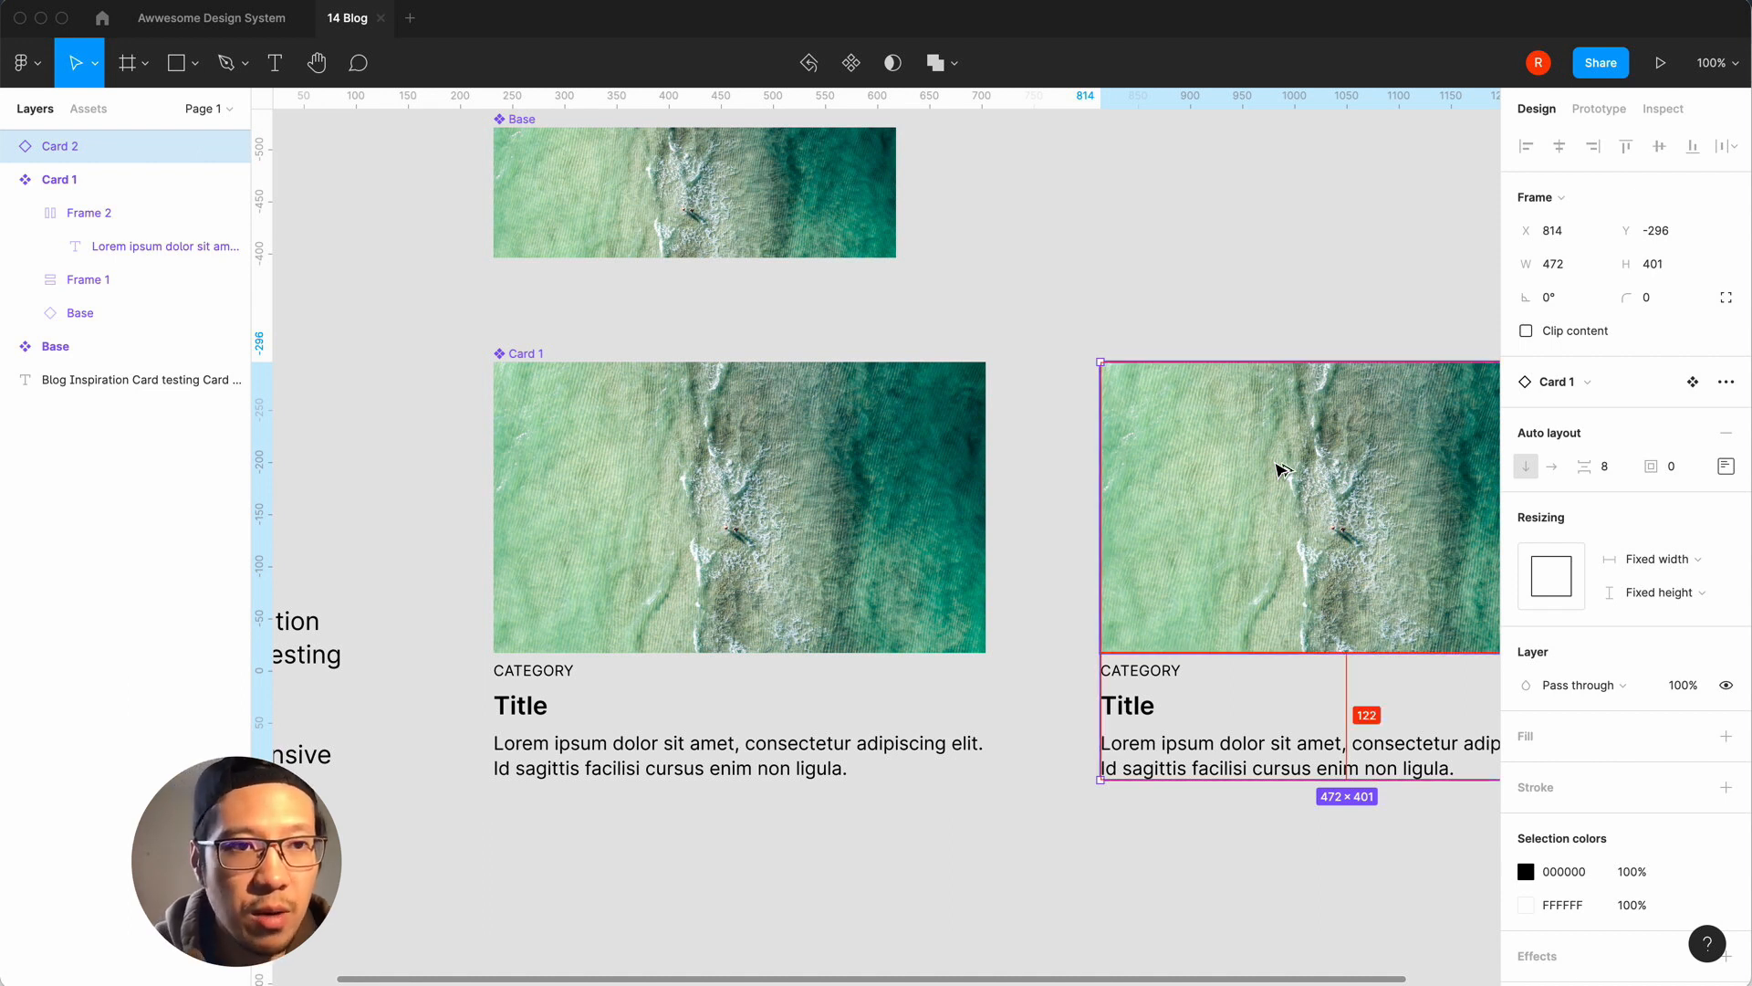
key(super+alt+b)
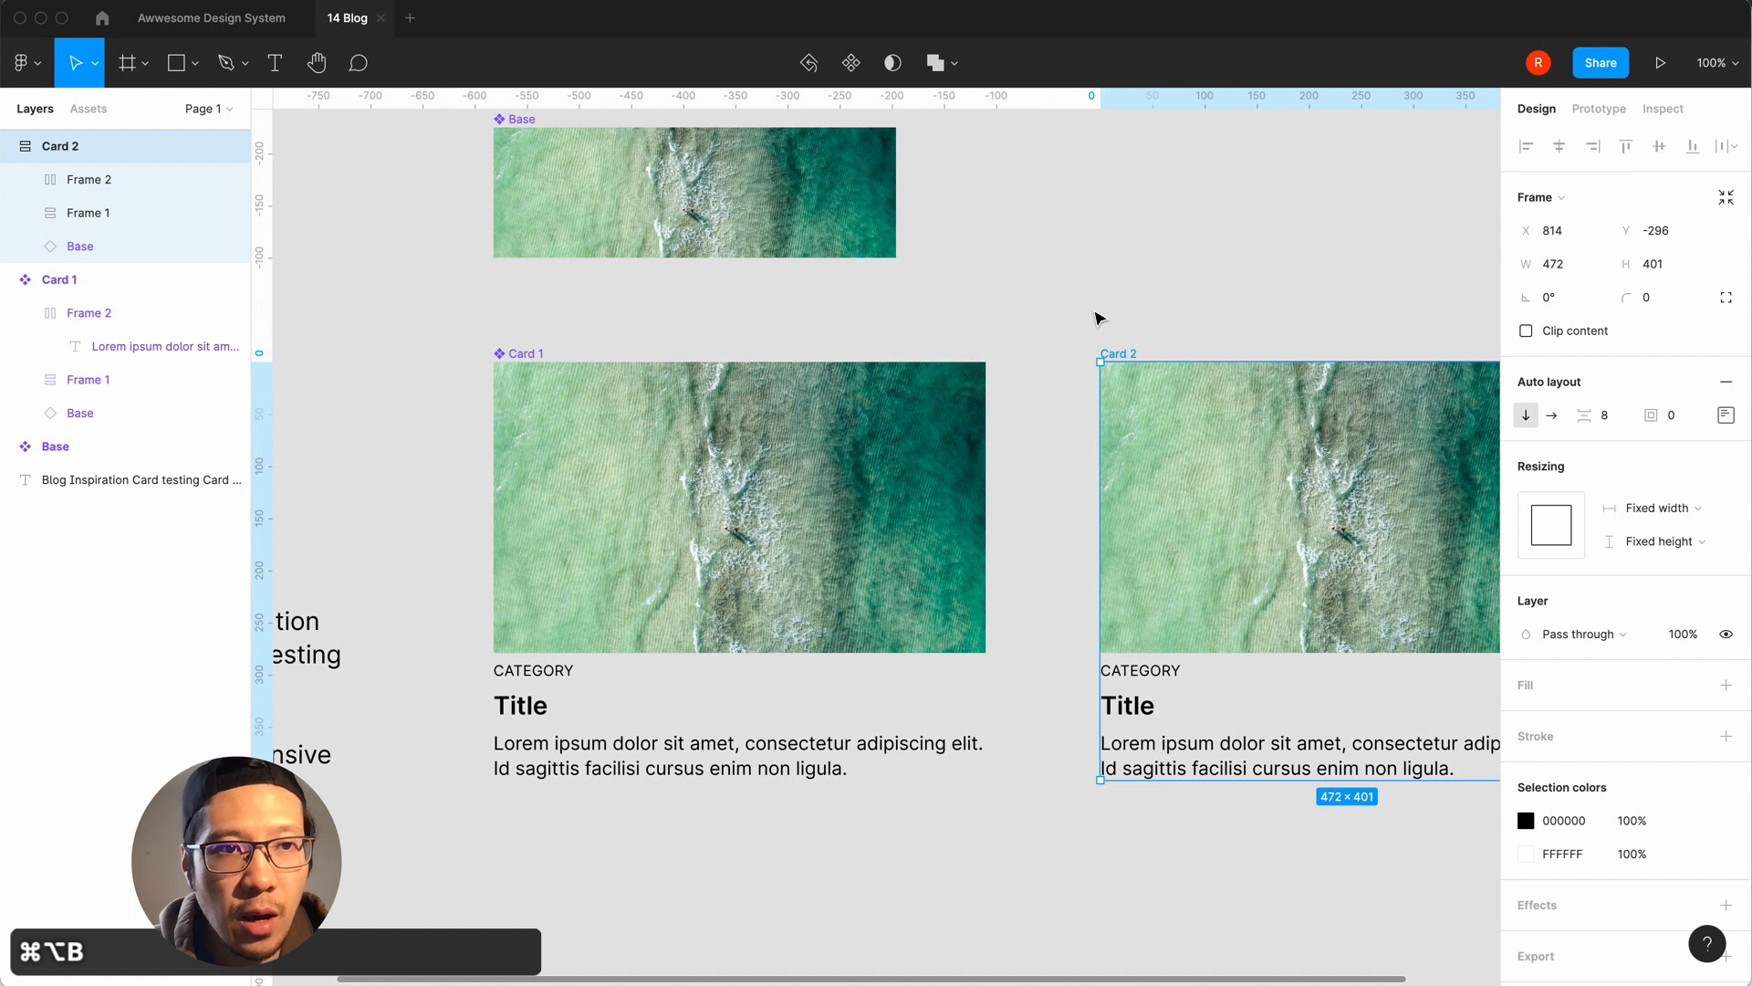
key(minus)
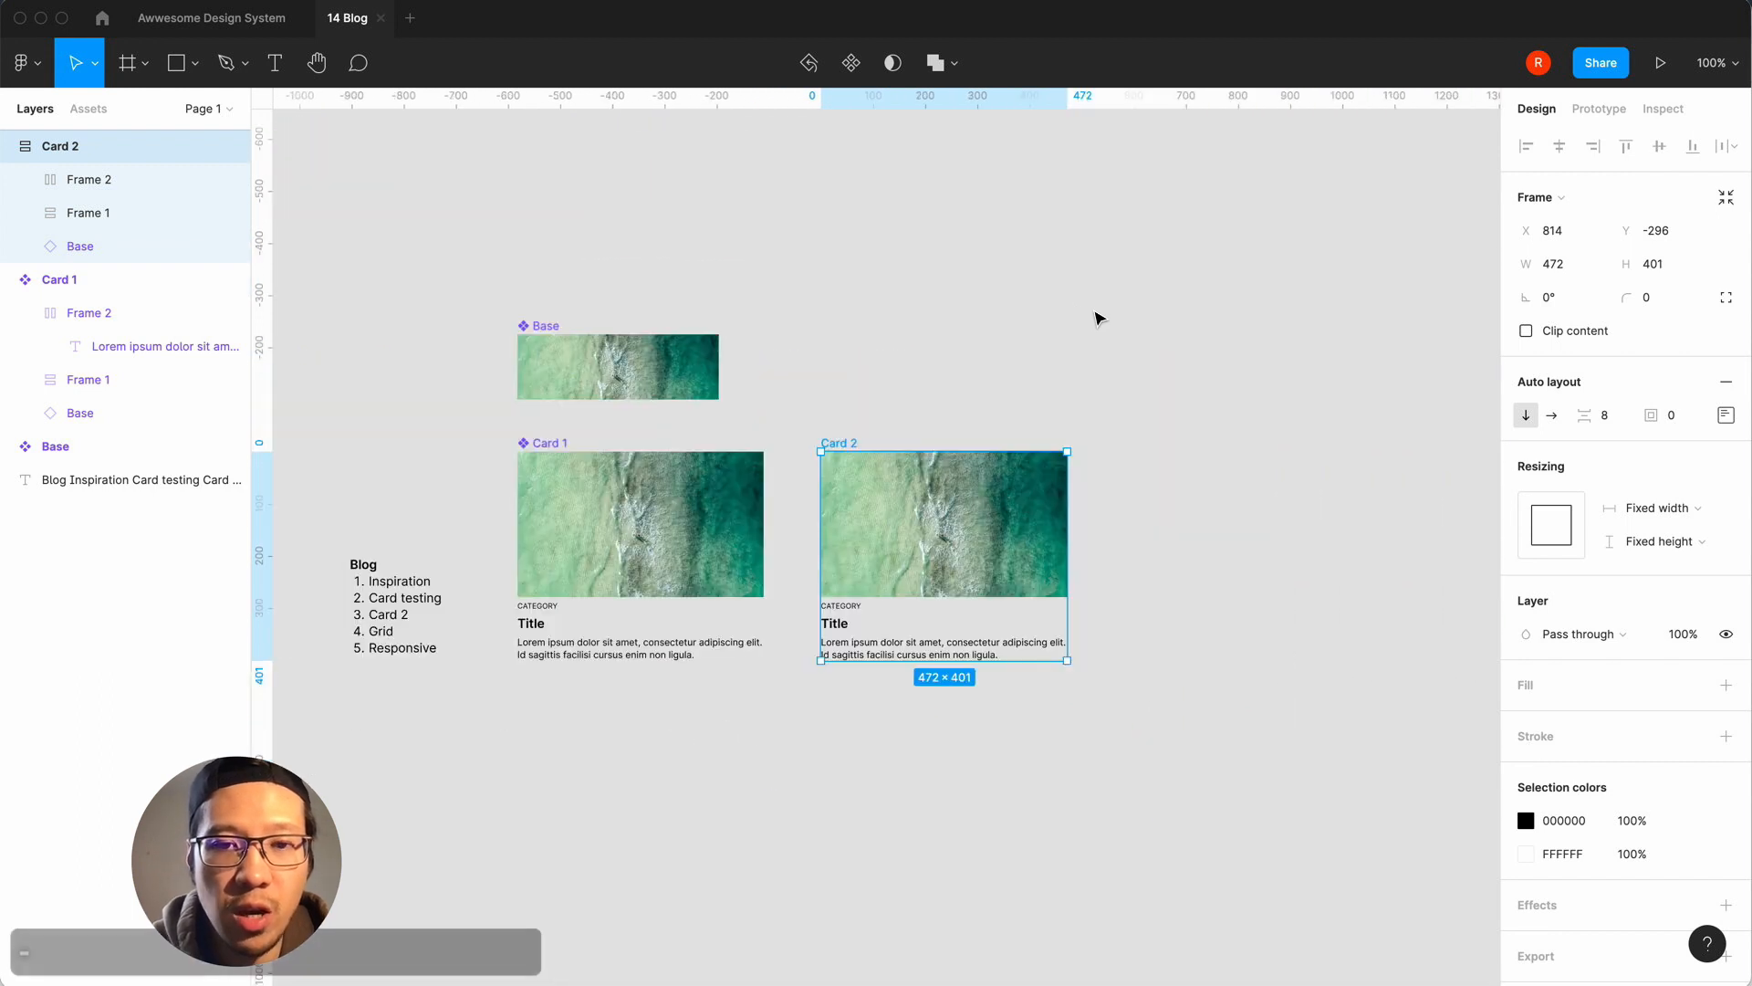
Switch to Chrome and examine the card layouts on the Lovers Magazine site for reference.
click(486, 954)
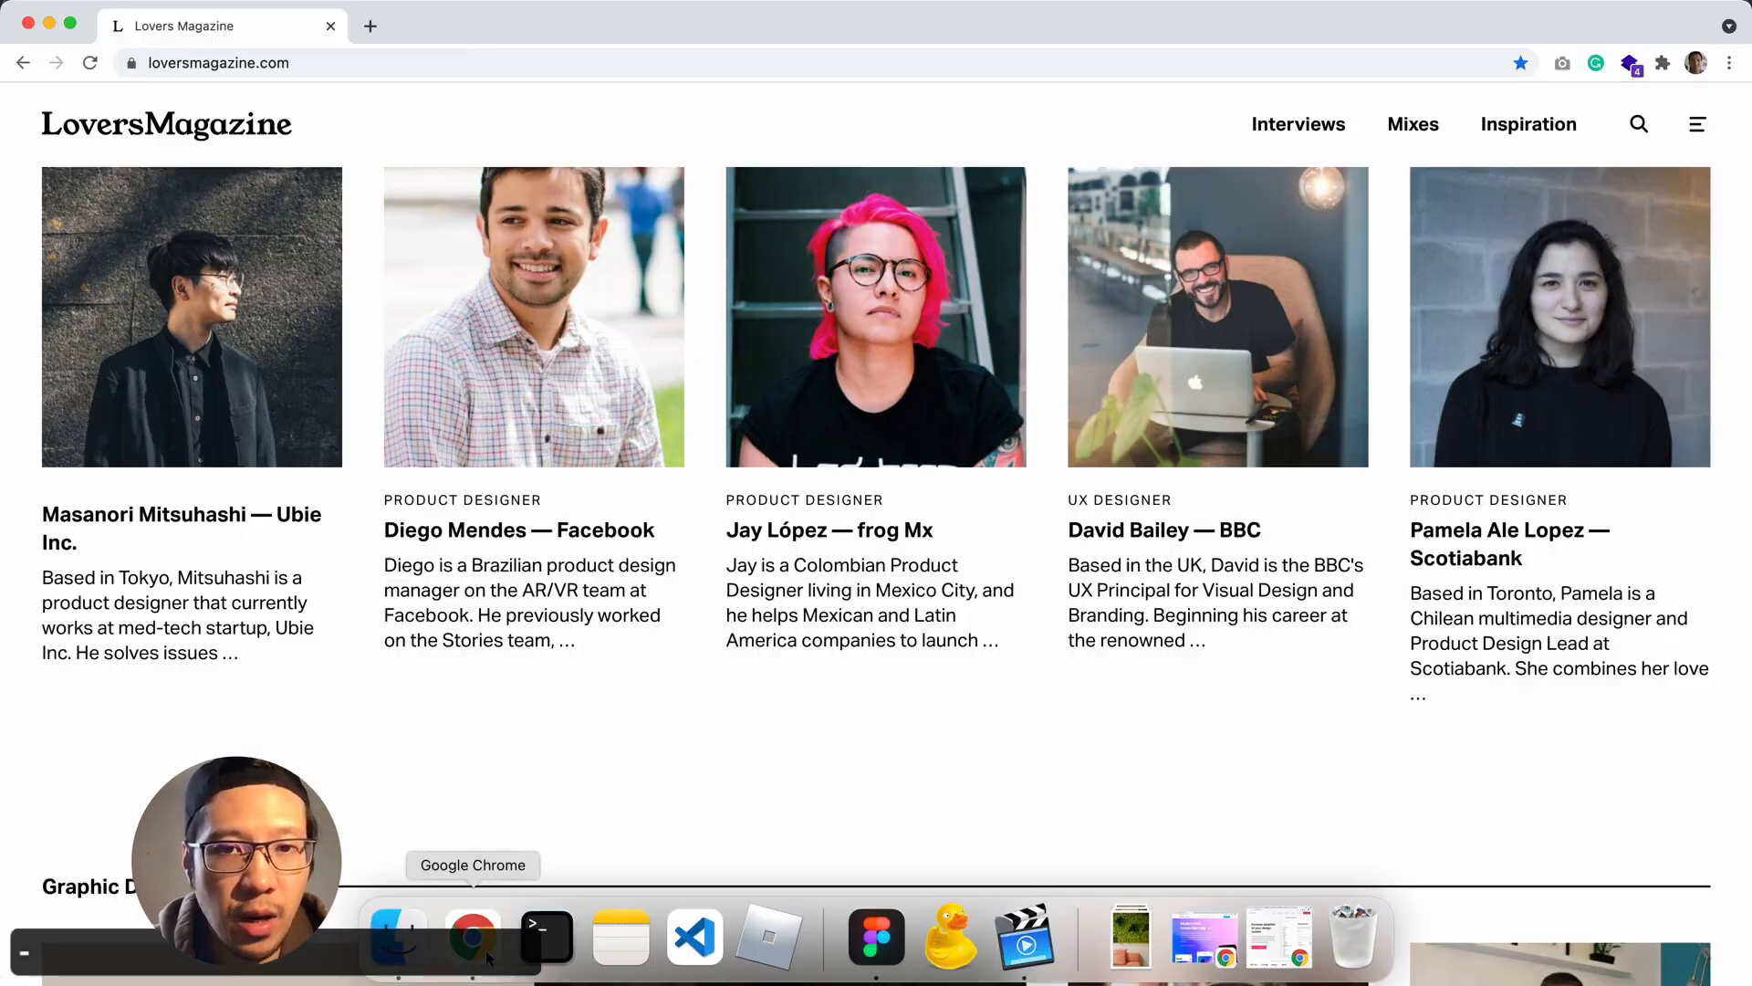
scroll(654, 535, up, 10)
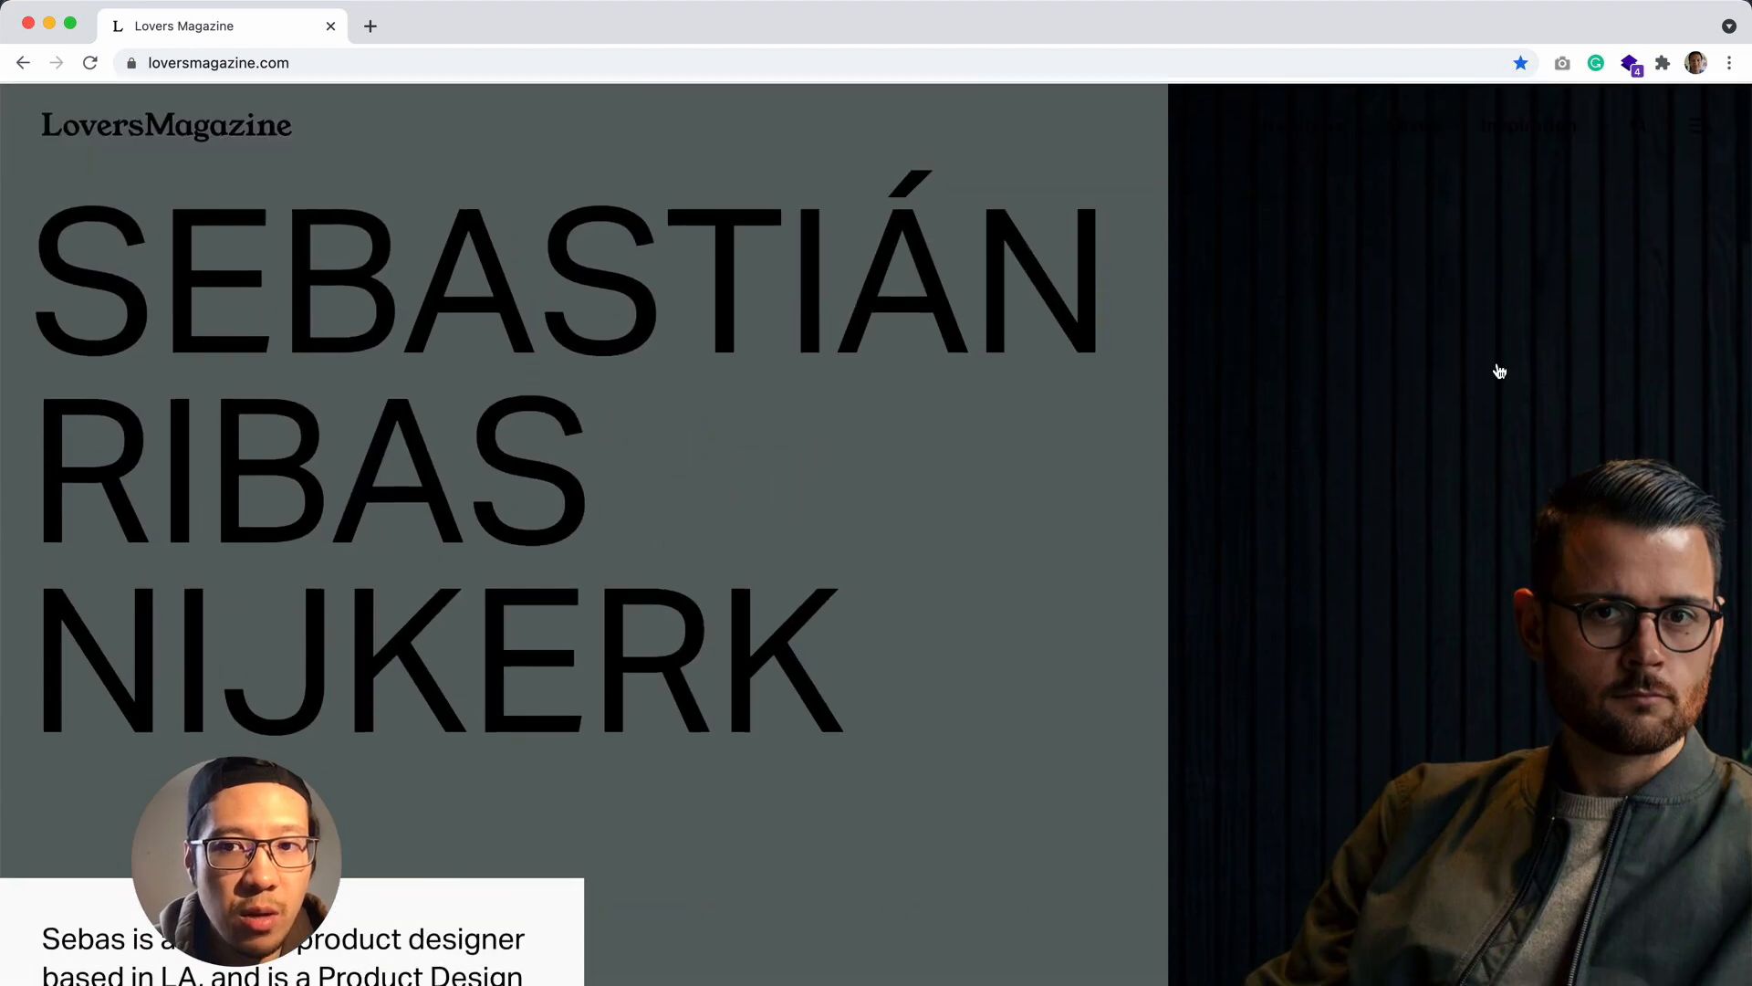
scroll(816, 395, down, 15)
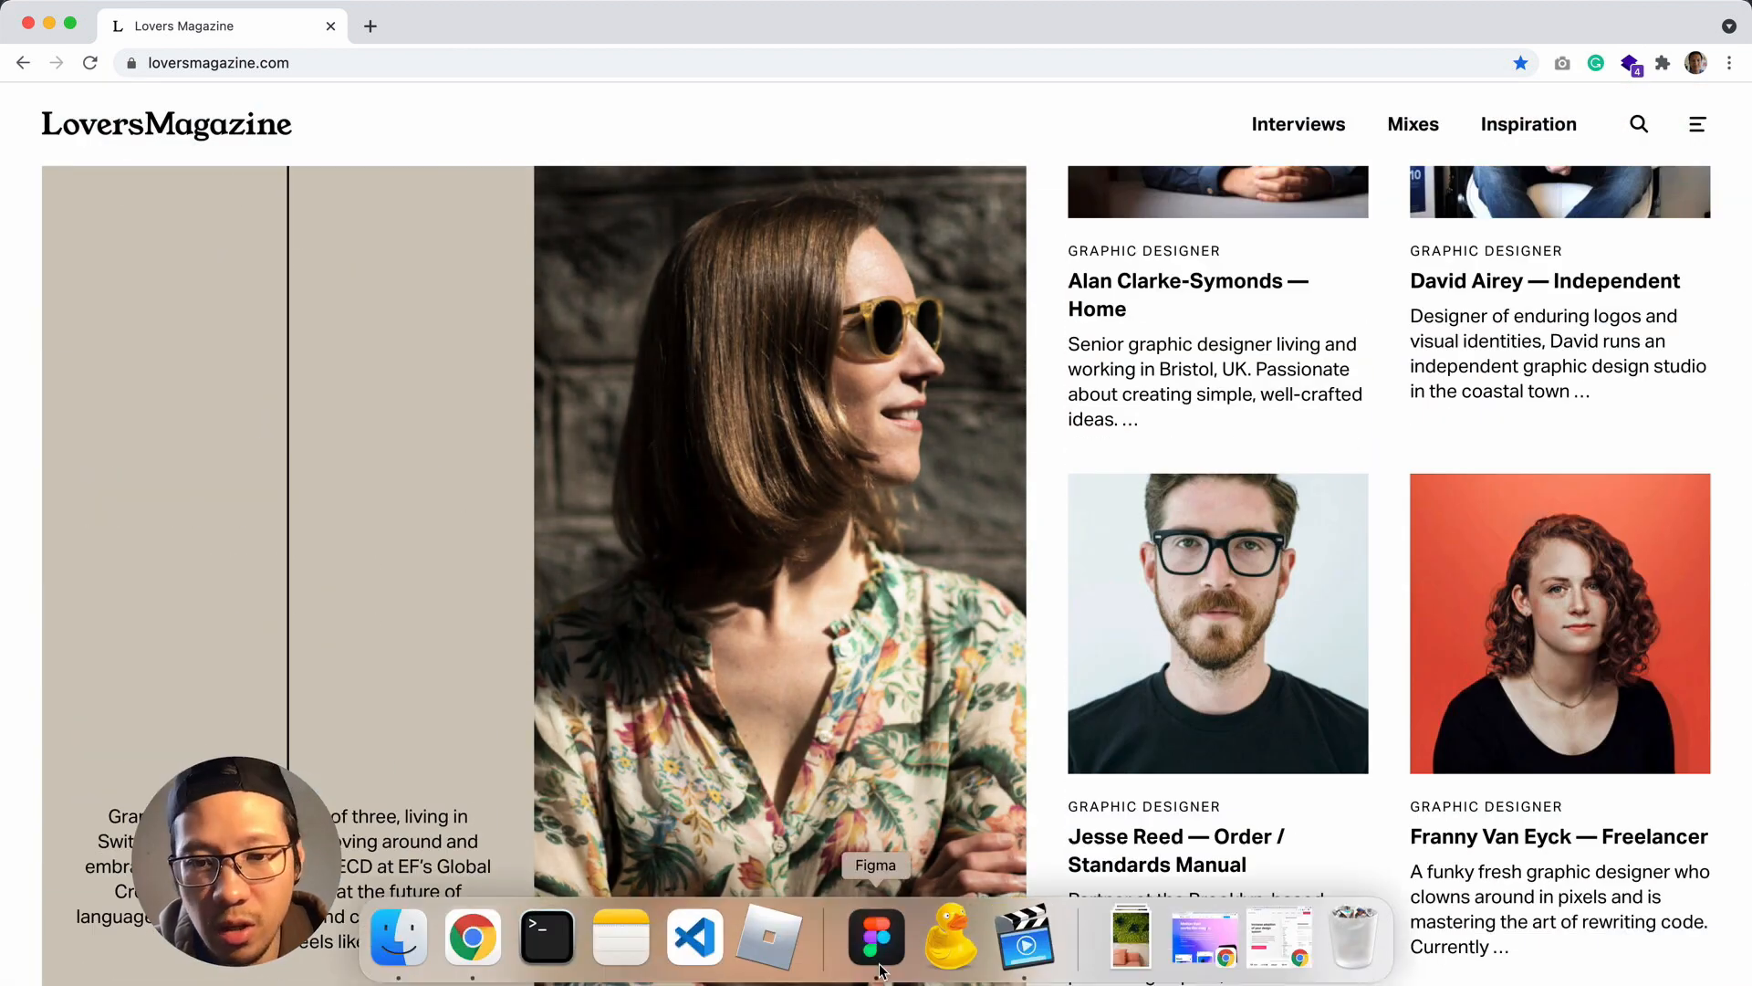
Switch back to Figma and change Card 2's auto layout direction to horizontal.
click(874, 961)
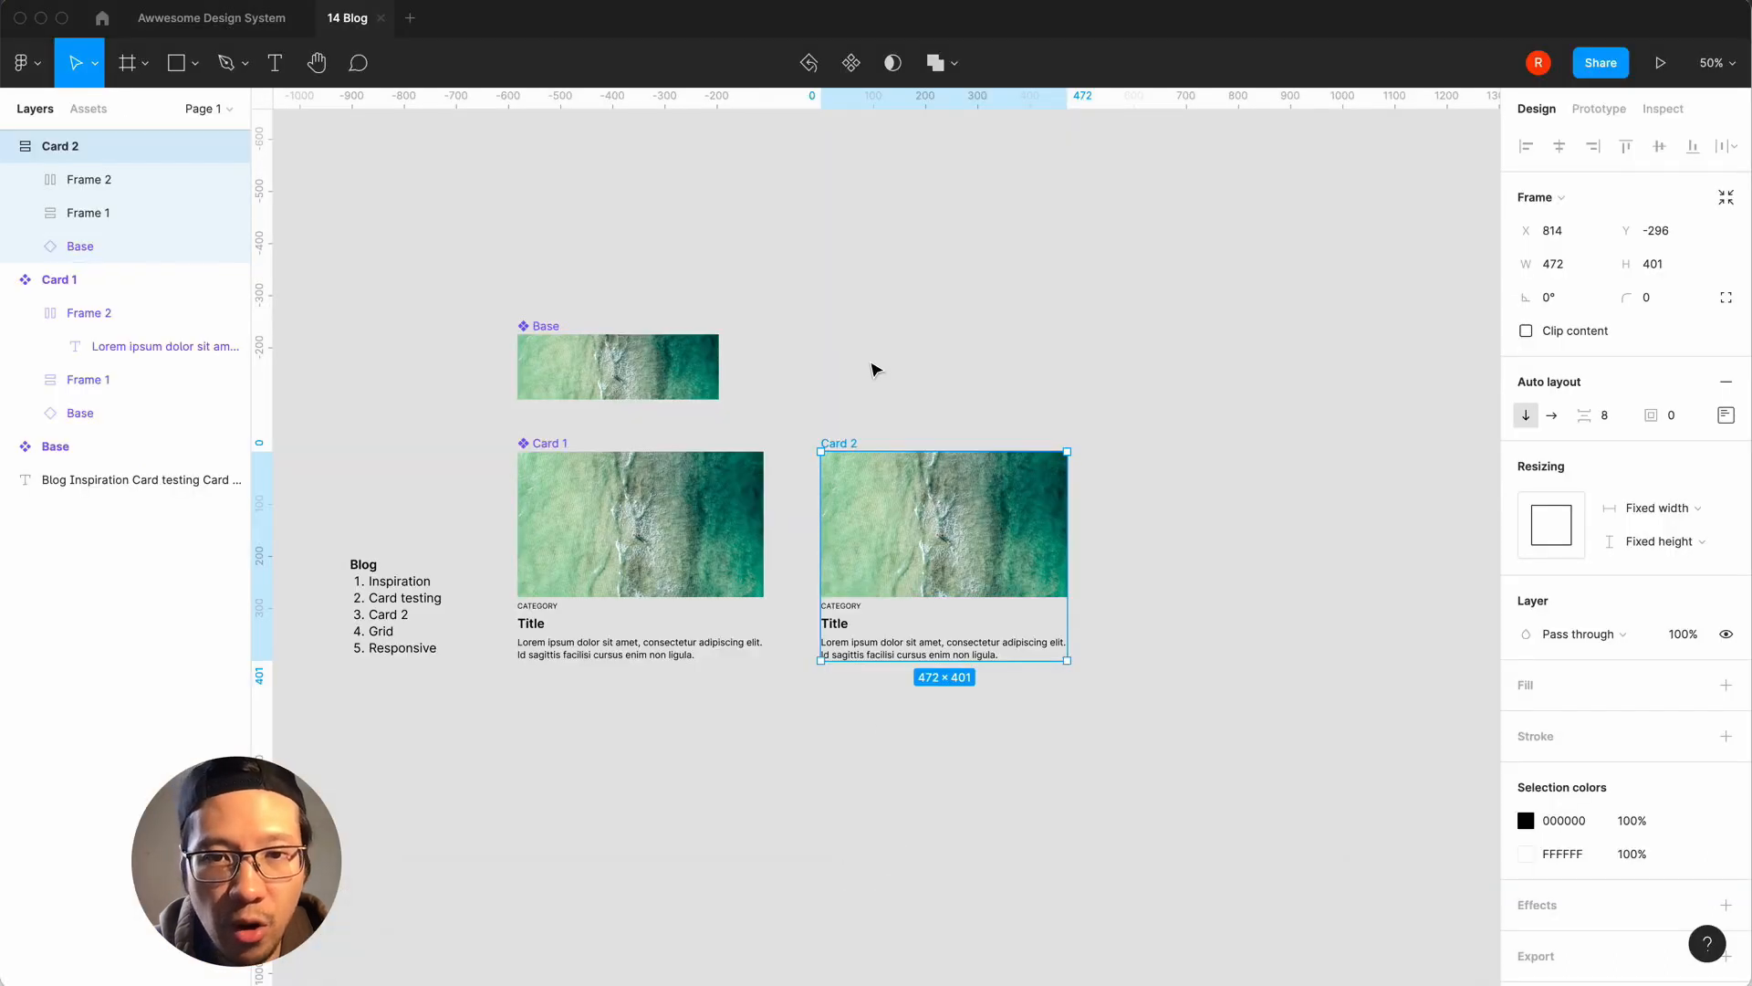
click(867, 351)
click(834, 445)
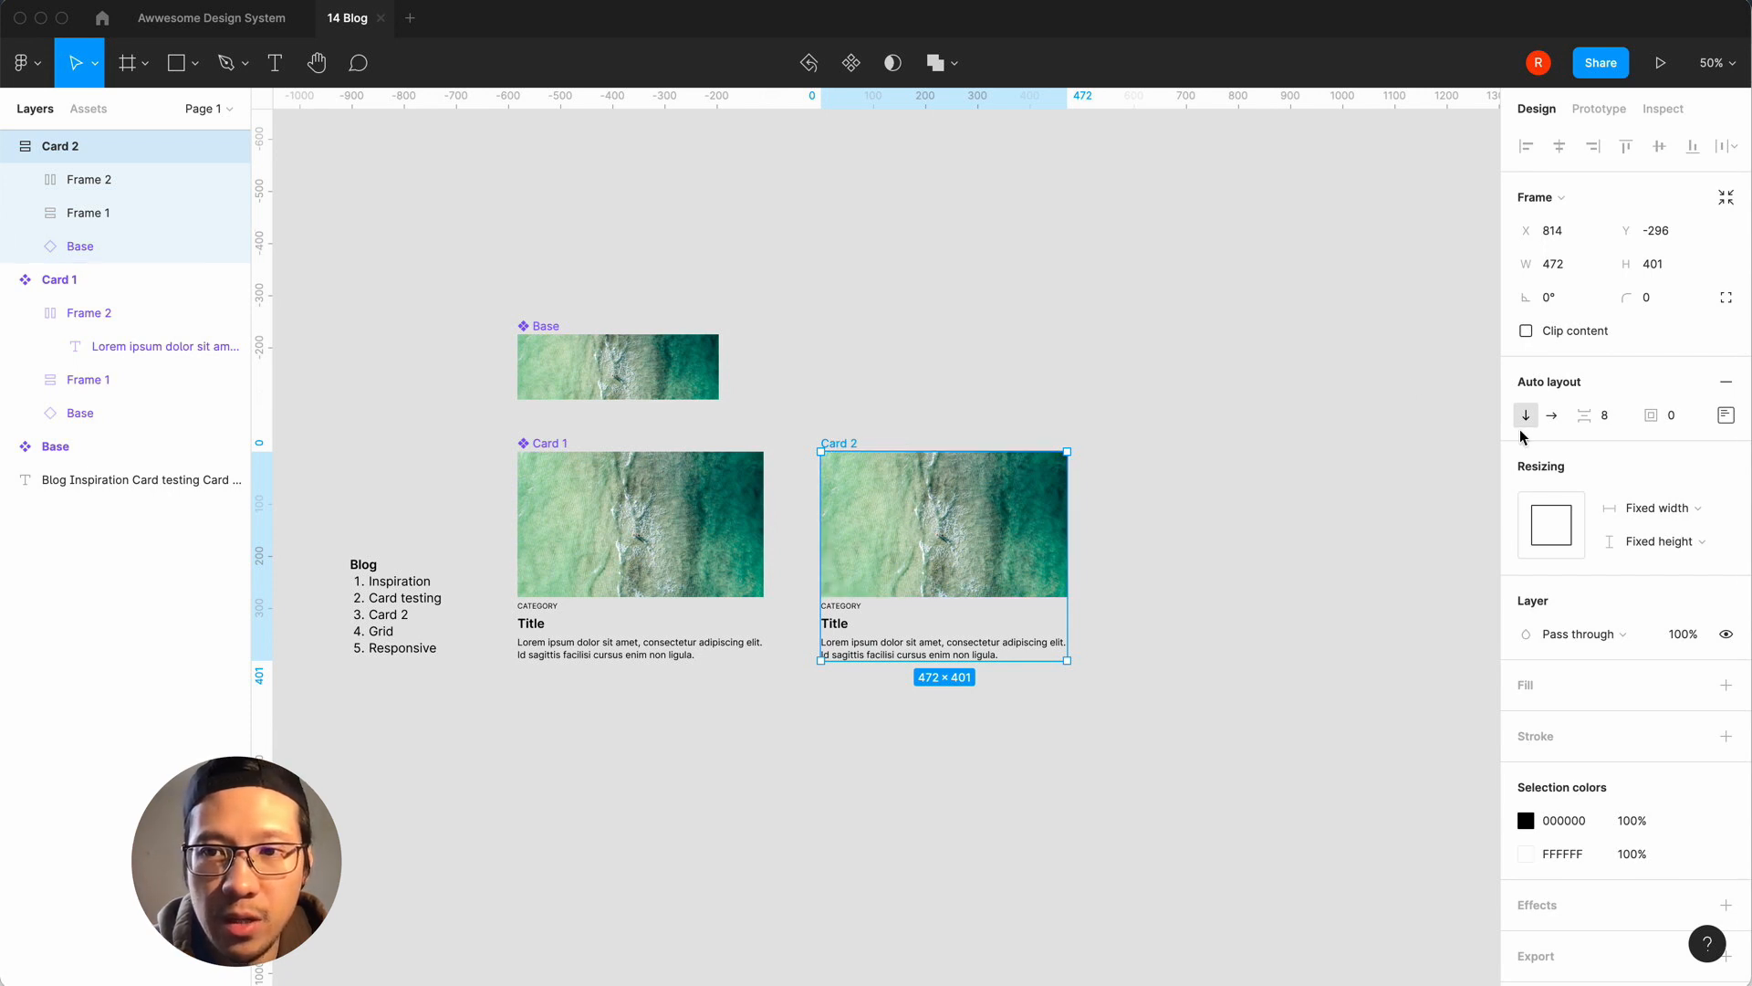
click(1553, 416)
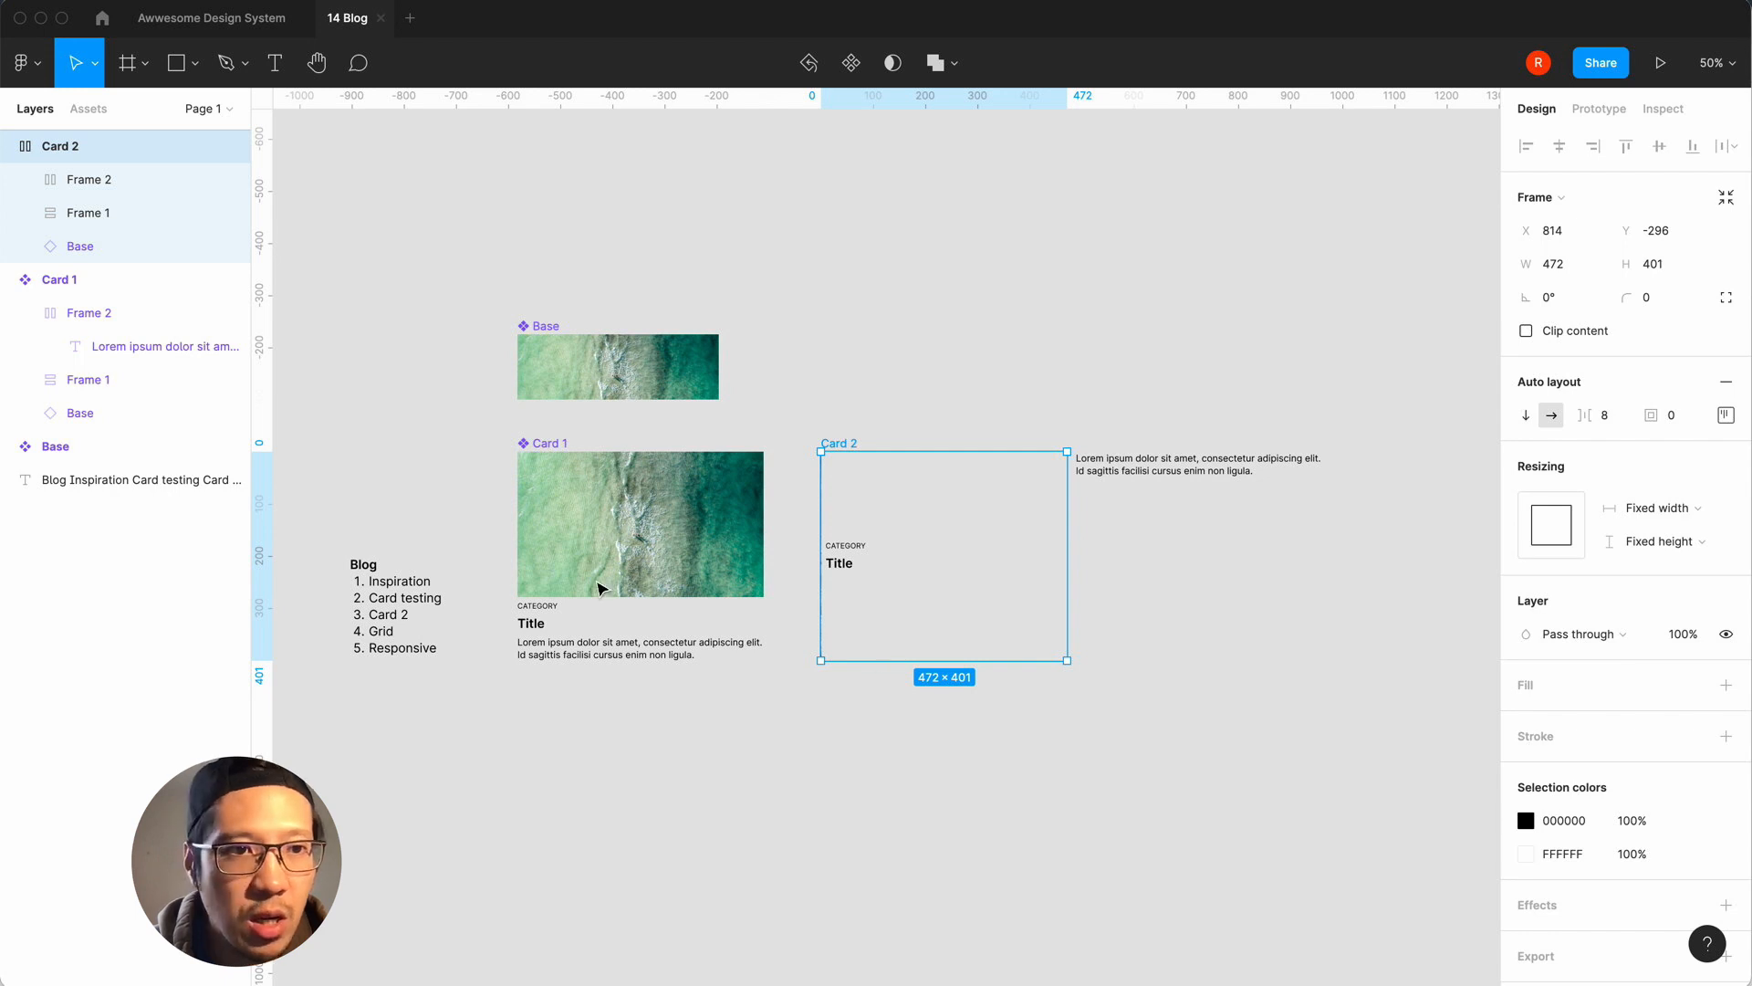
Set the width of Card 2's Frame 2, which holds the description text, to Fill container.
click(59, 183)
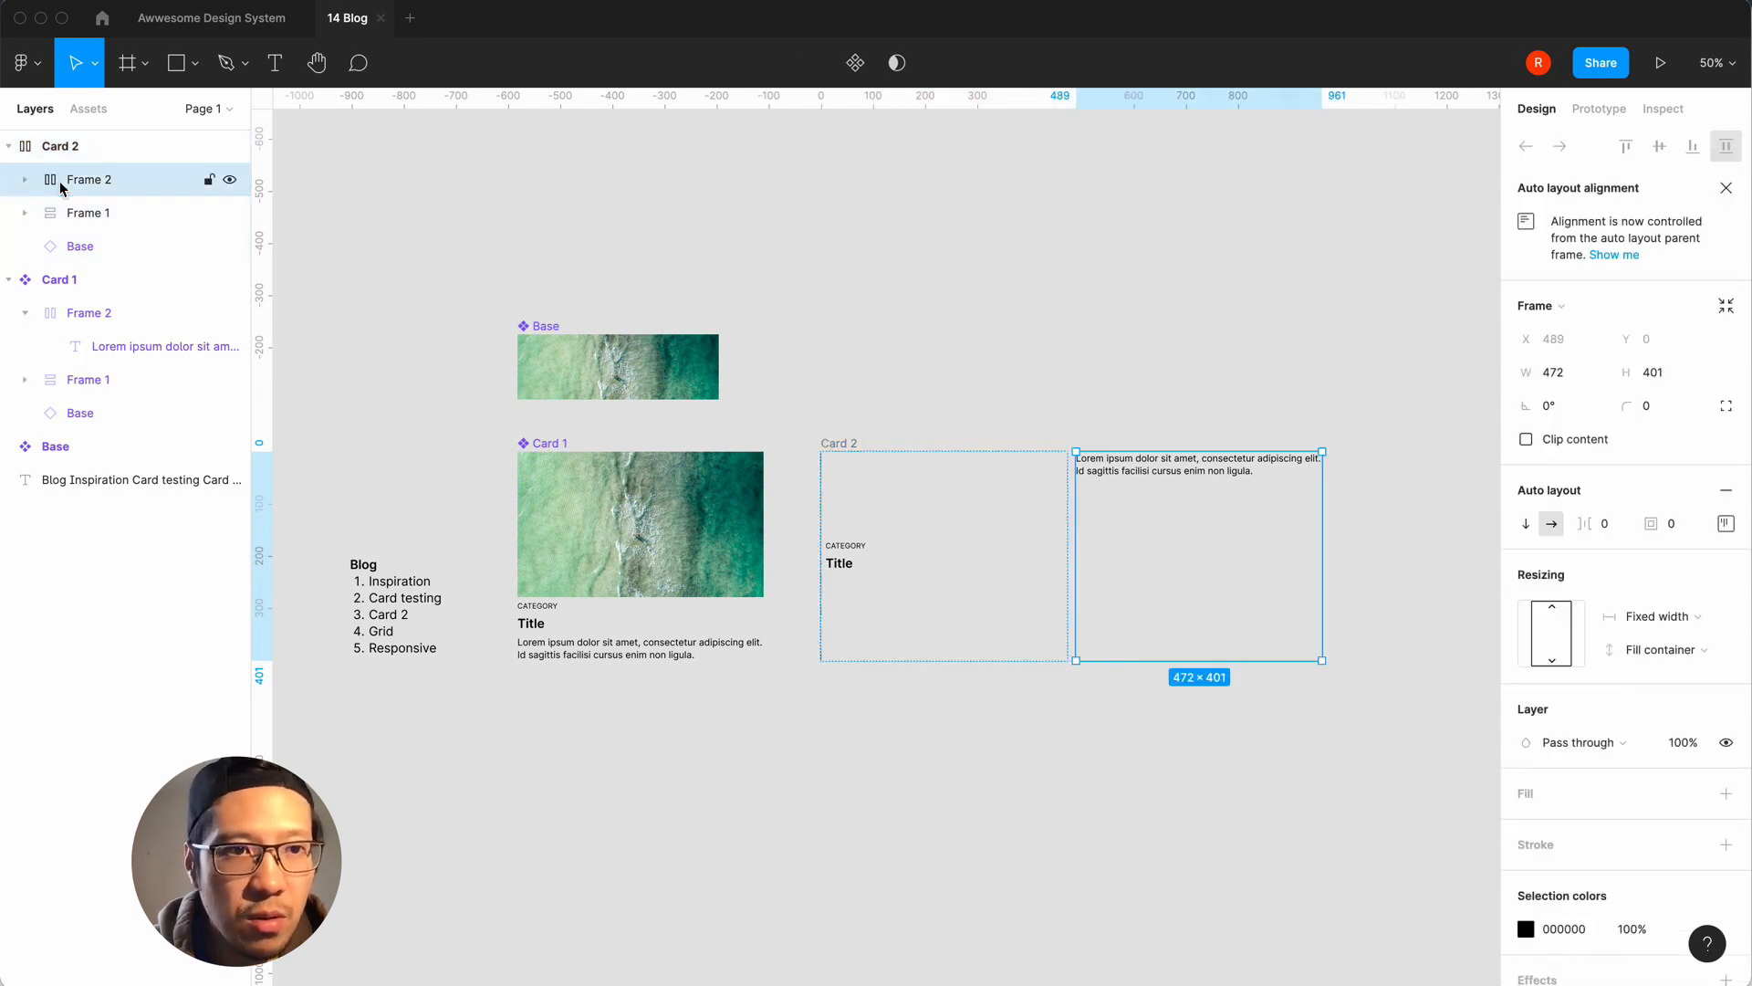
click(58, 246)
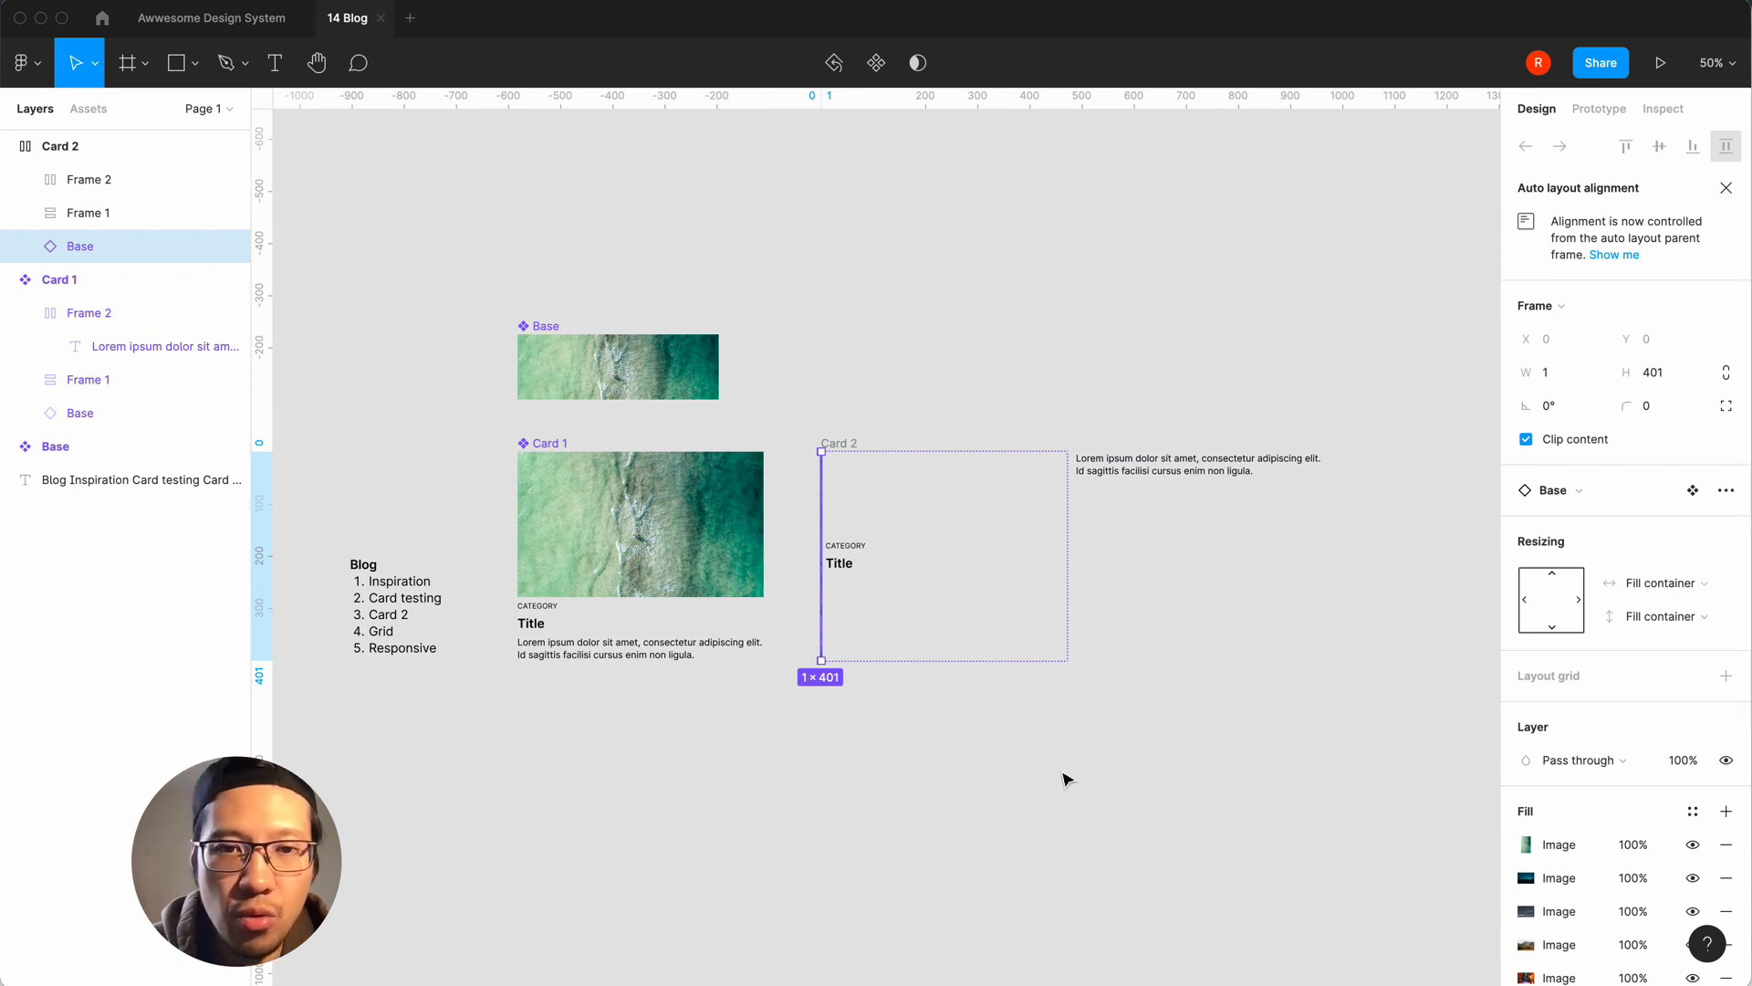
click(1169, 472)
click(1658, 616)
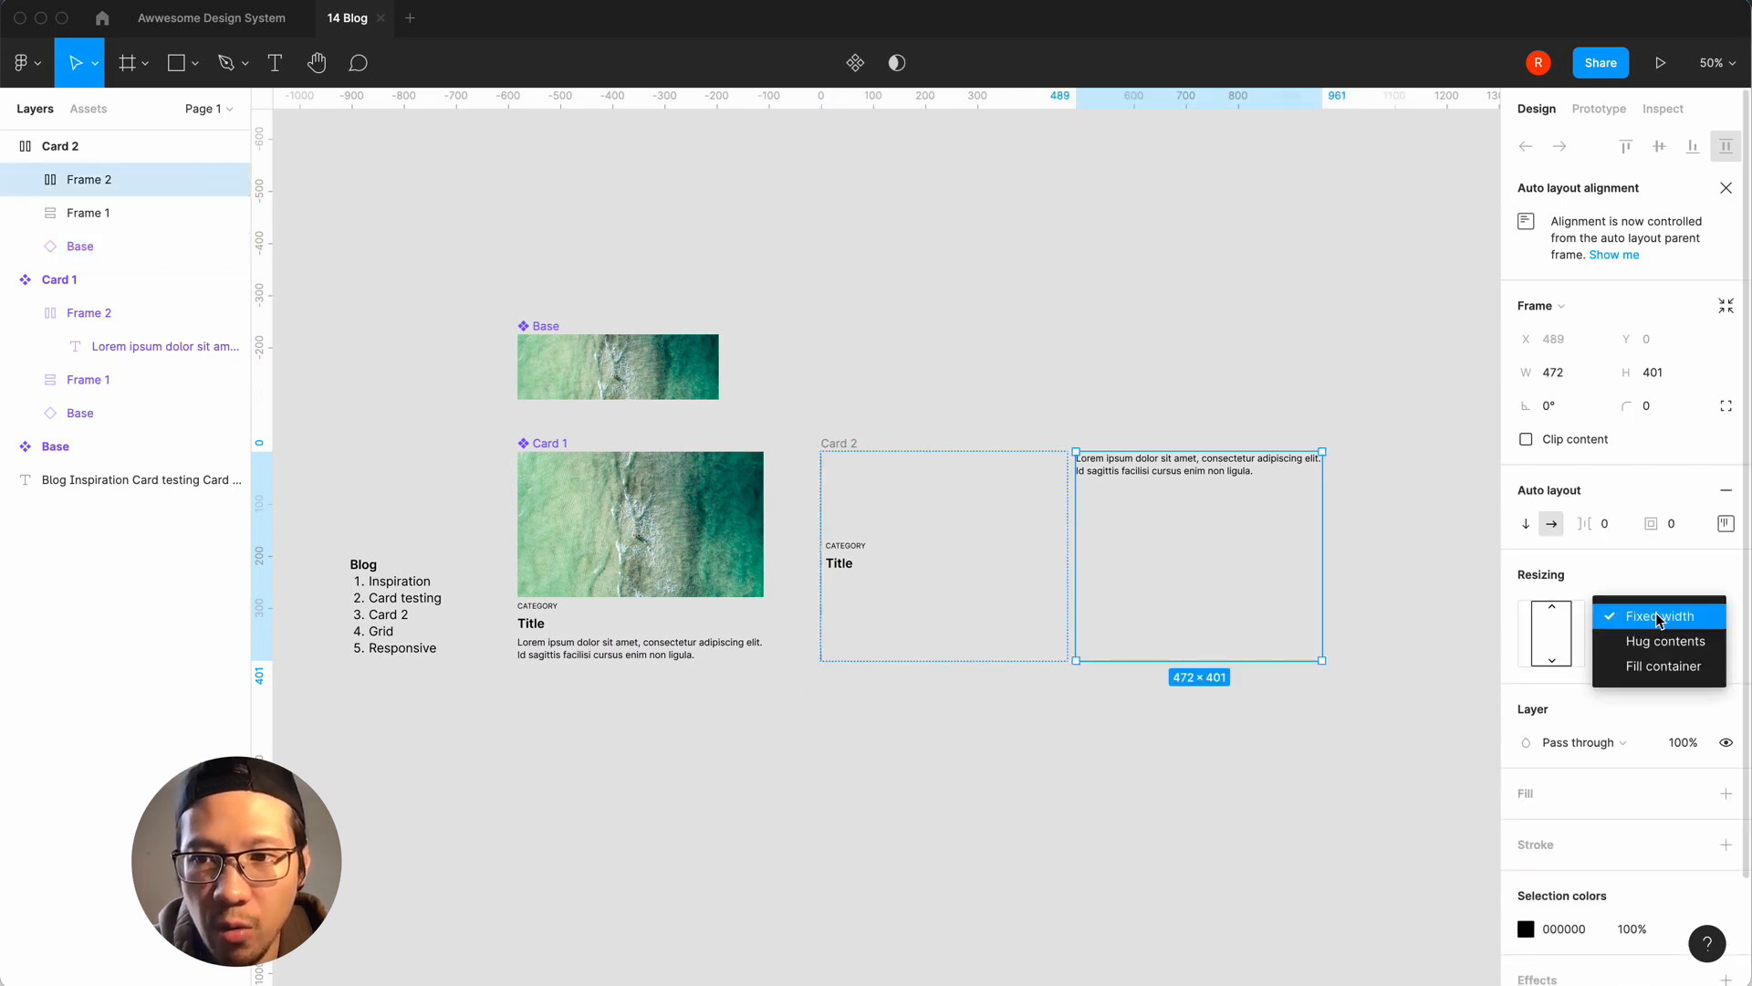
click(1661, 665)
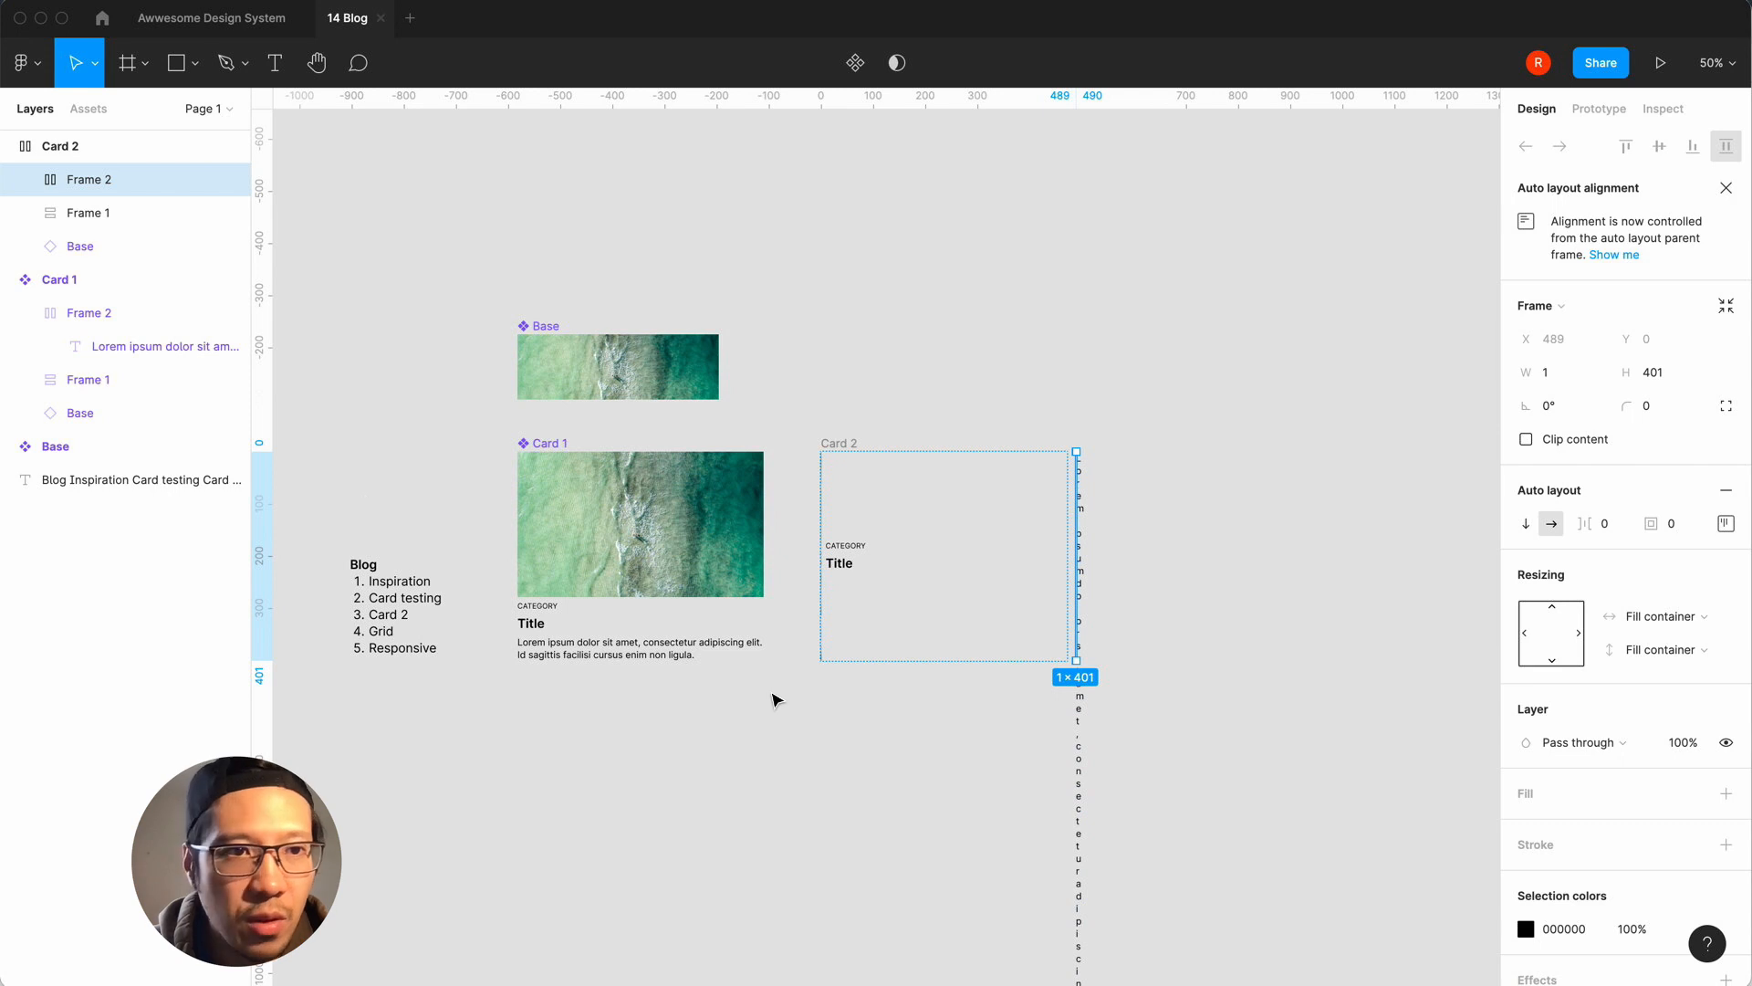
Set the width of Card 2's Frame 1, which holds the category and title, to Fill container.
click(25, 180)
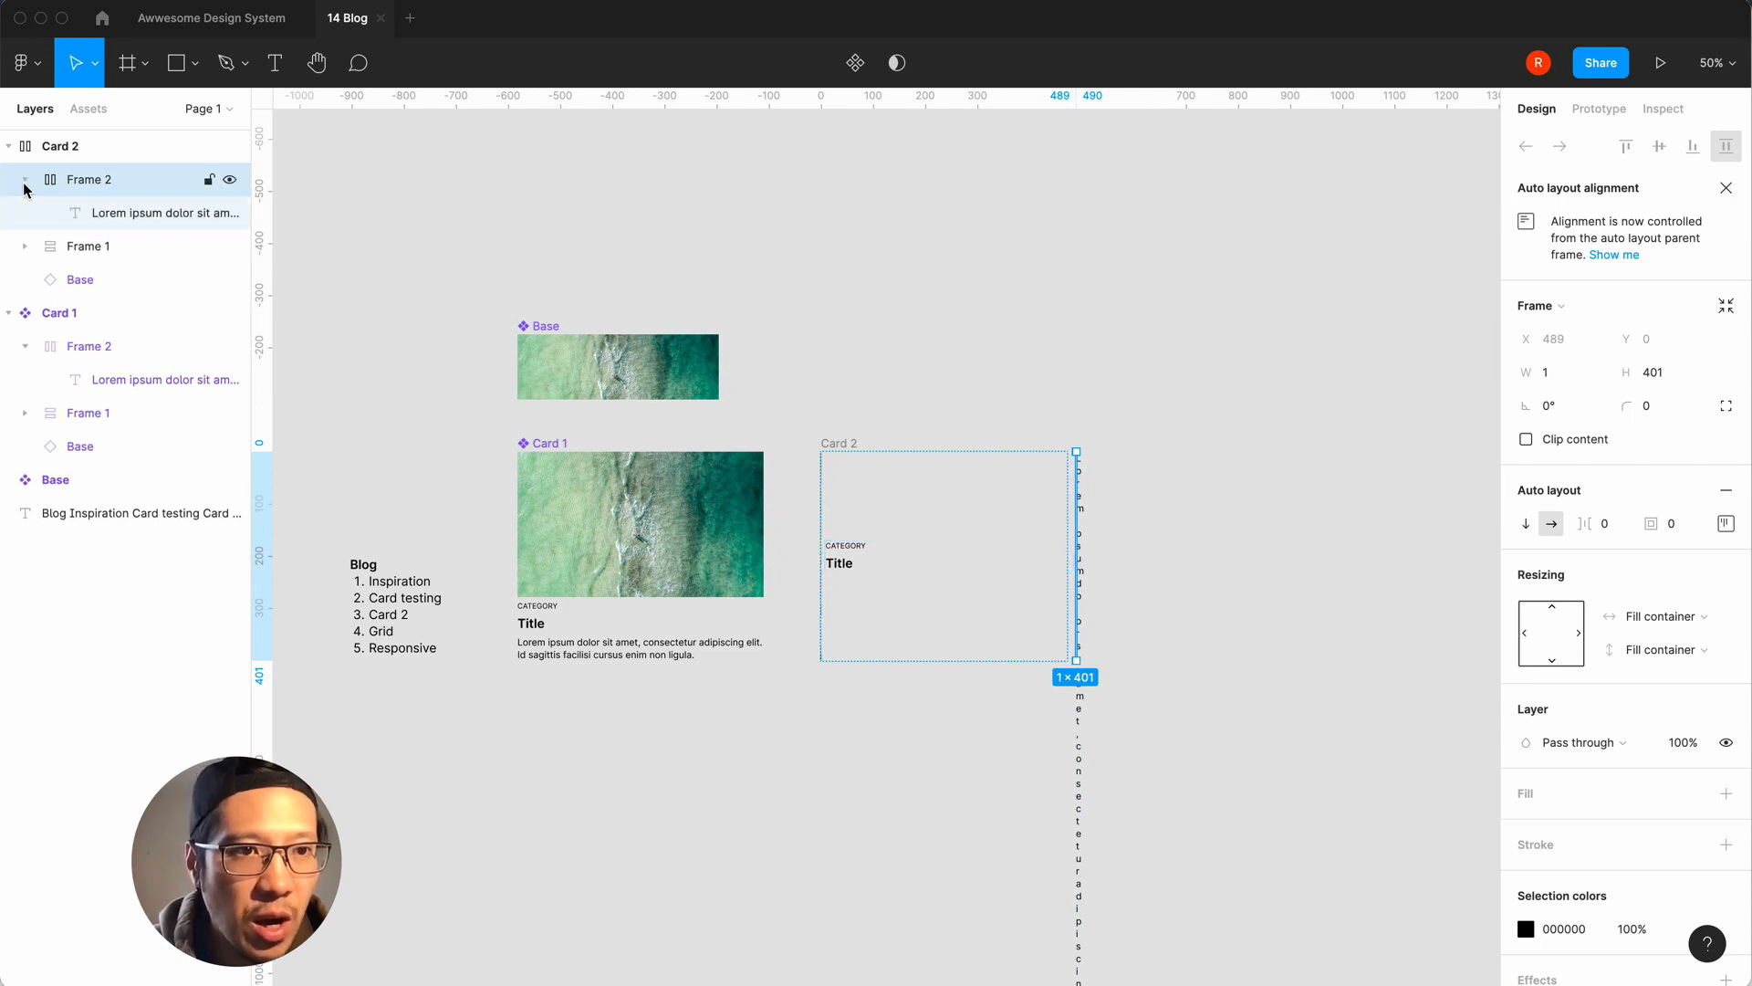
click(119, 224)
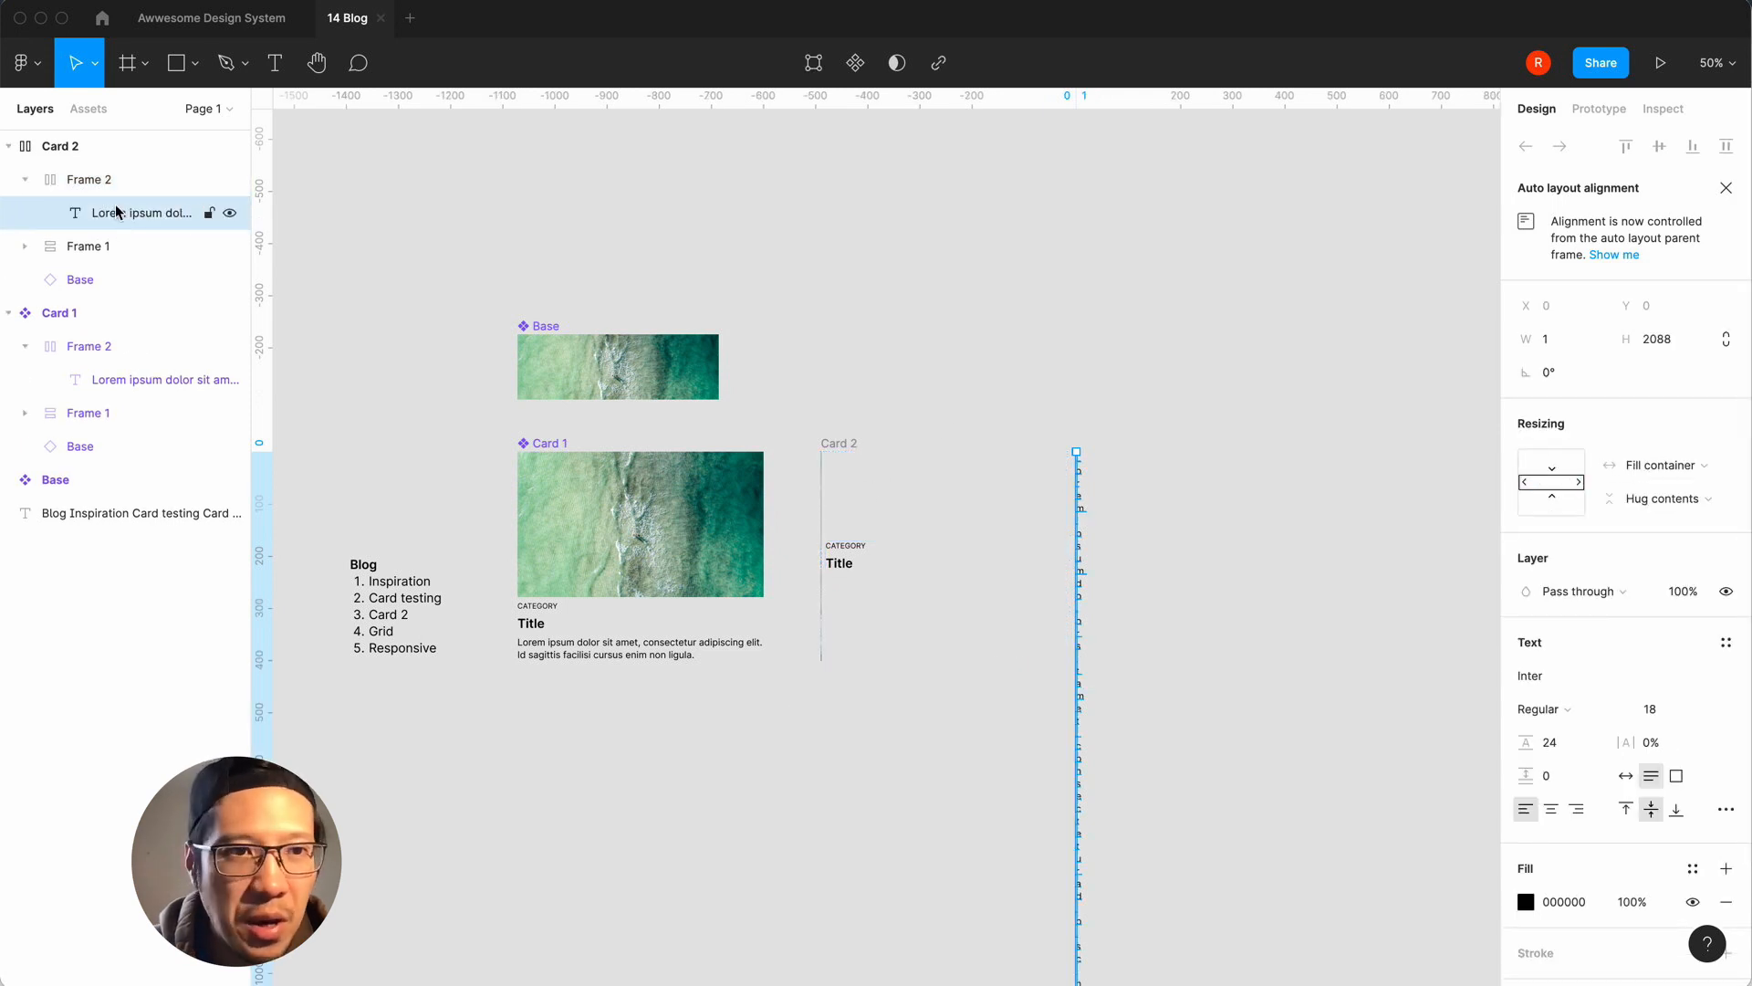
click(24, 246)
click(83, 247)
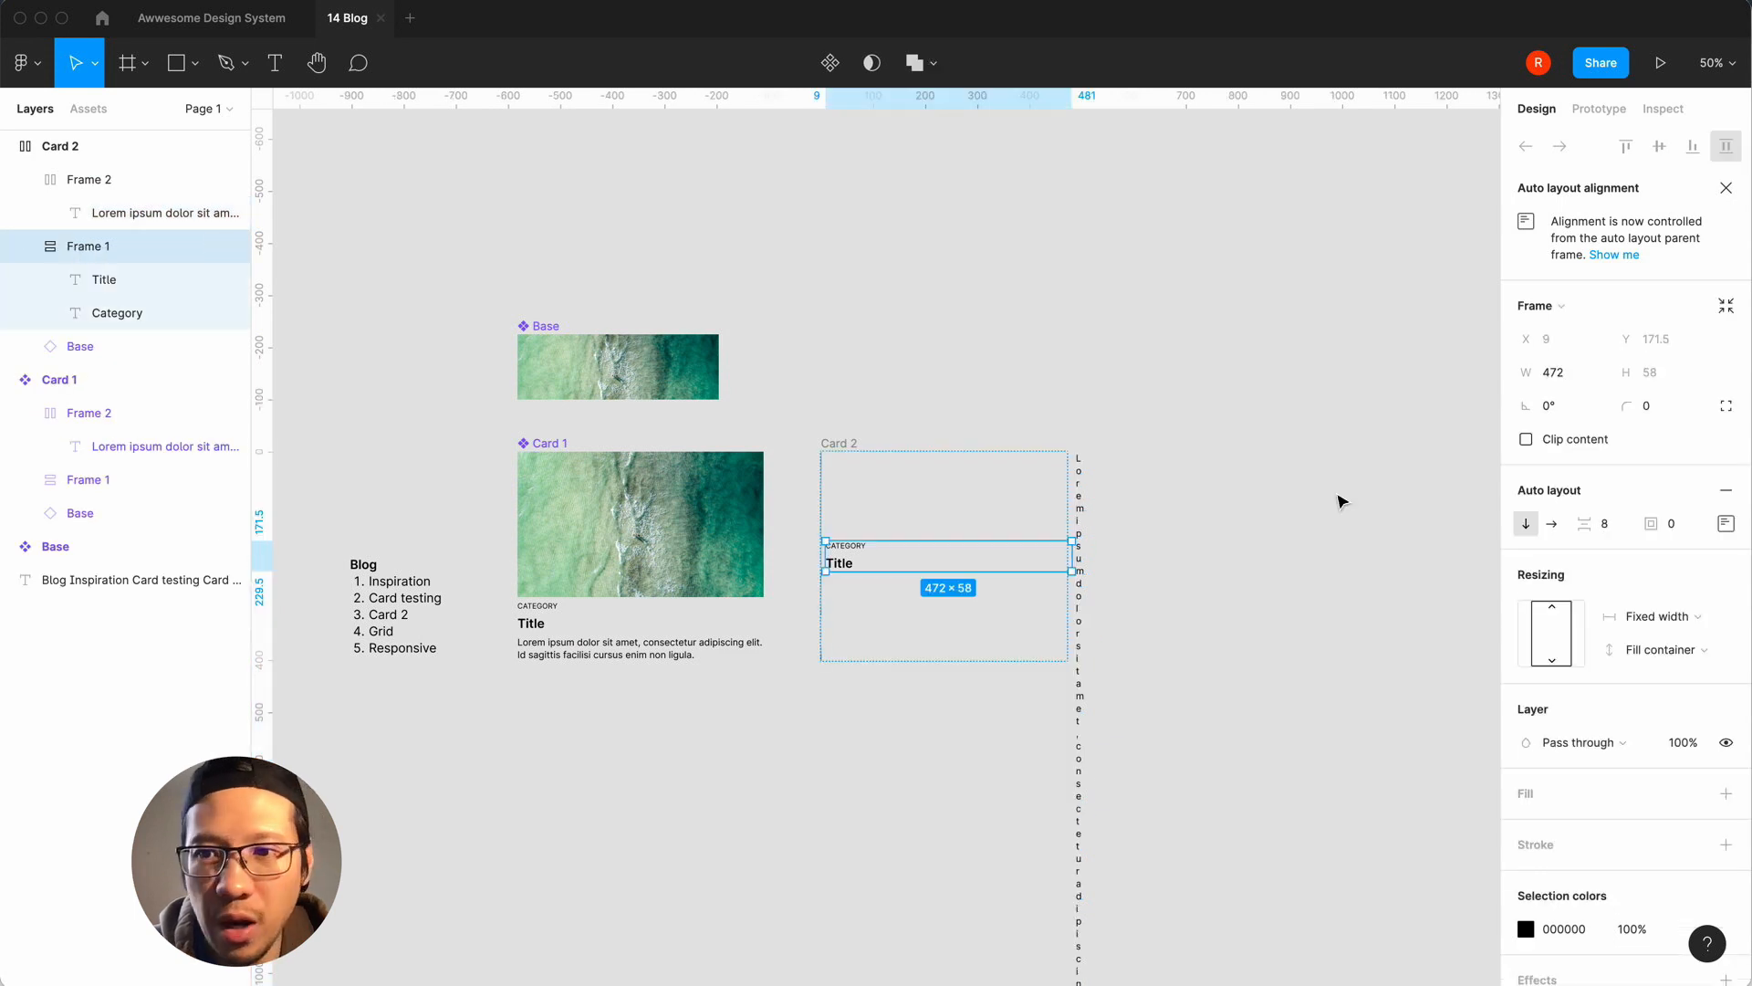
click(1682, 614)
click(1689, 674)
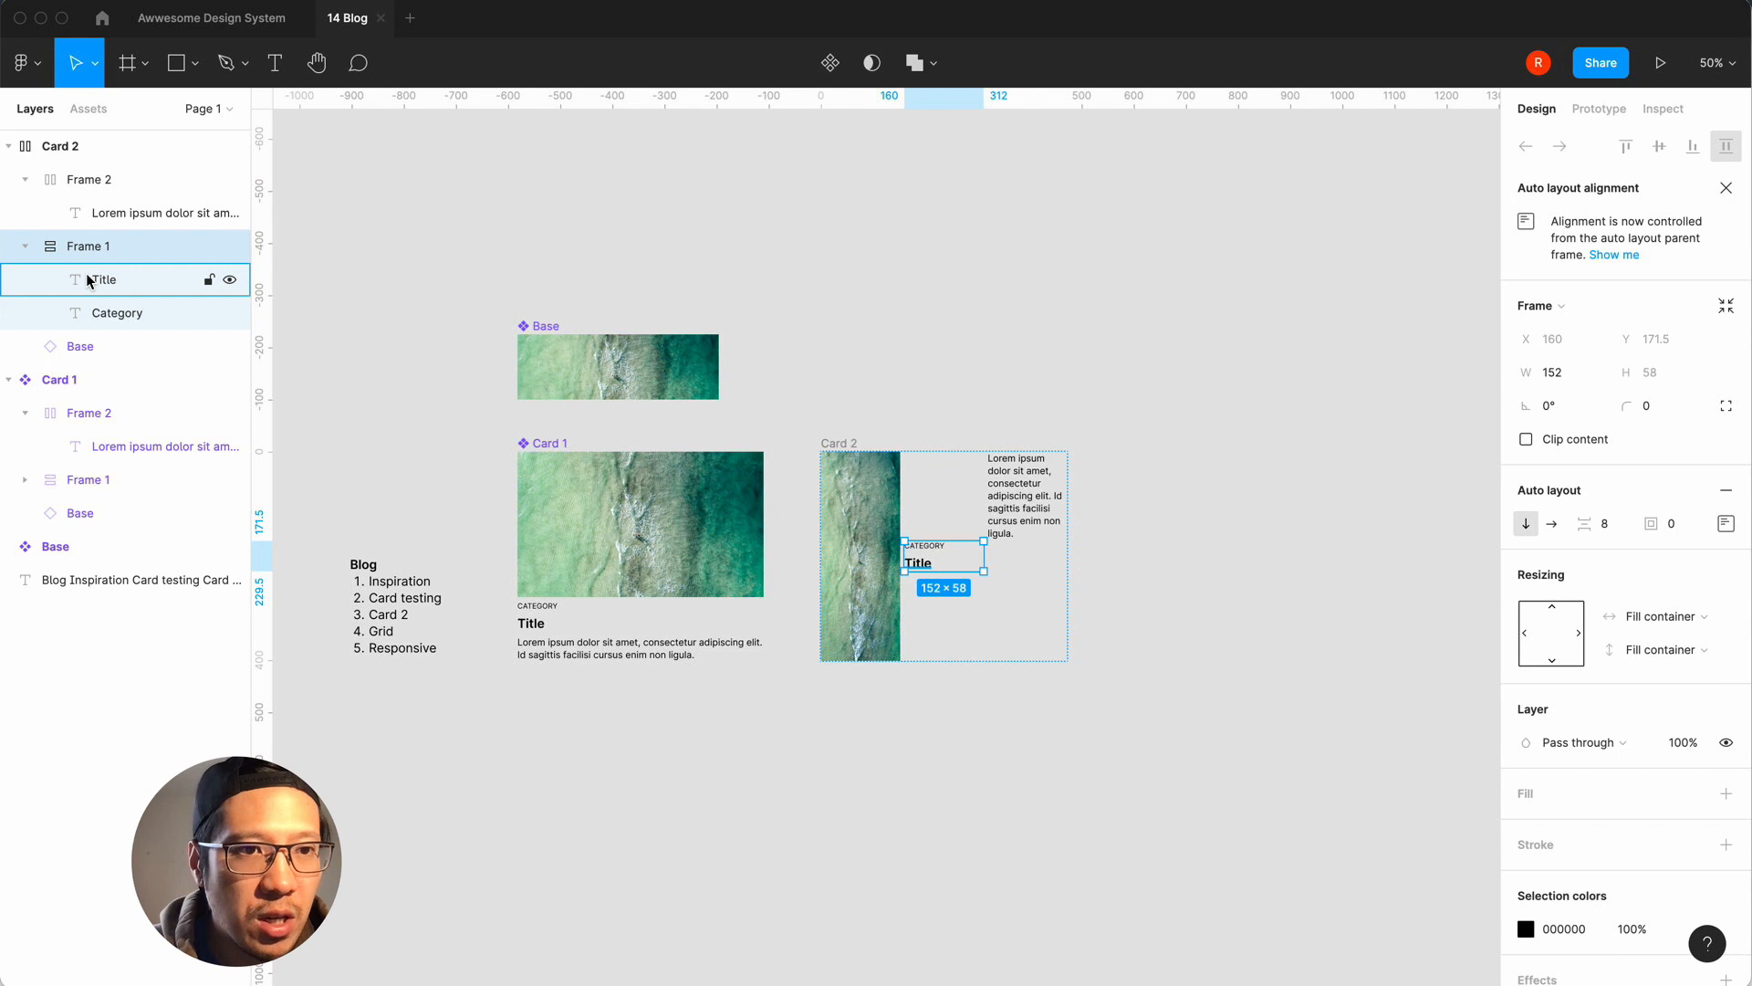
Set the widths of the Title and Category text layers in Card 2 to Fill container.
click(95, 182)
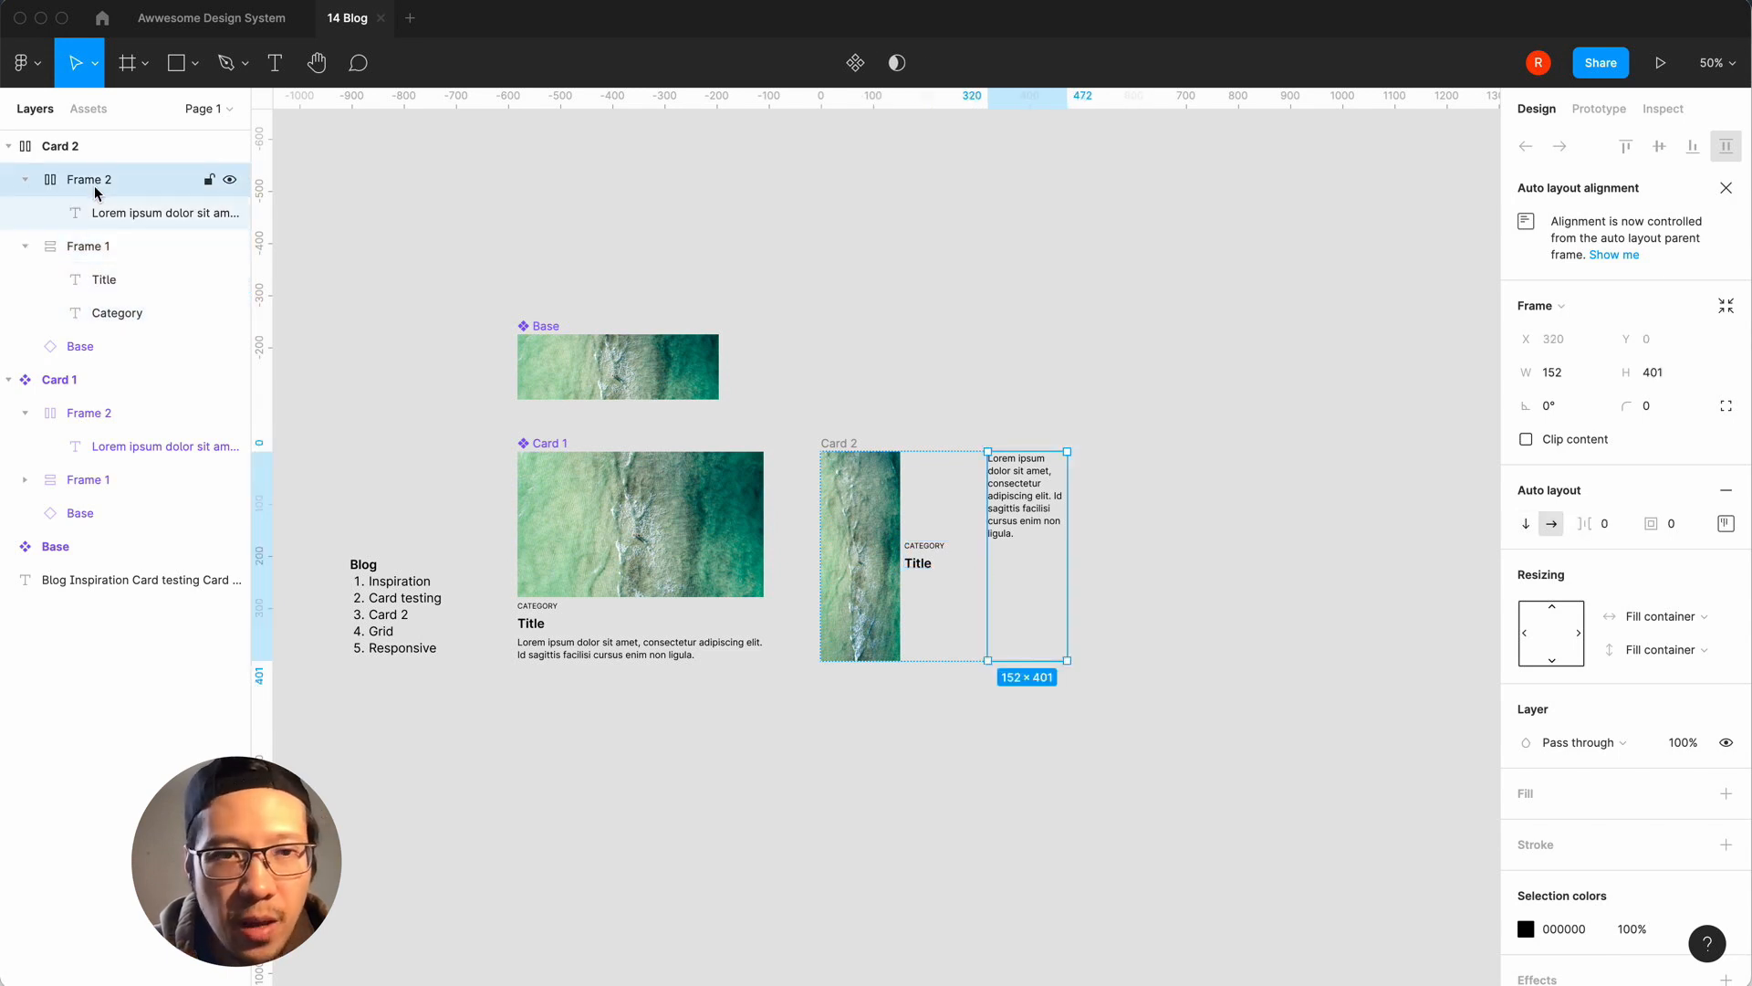
click(102, 243)
click(121, 211)
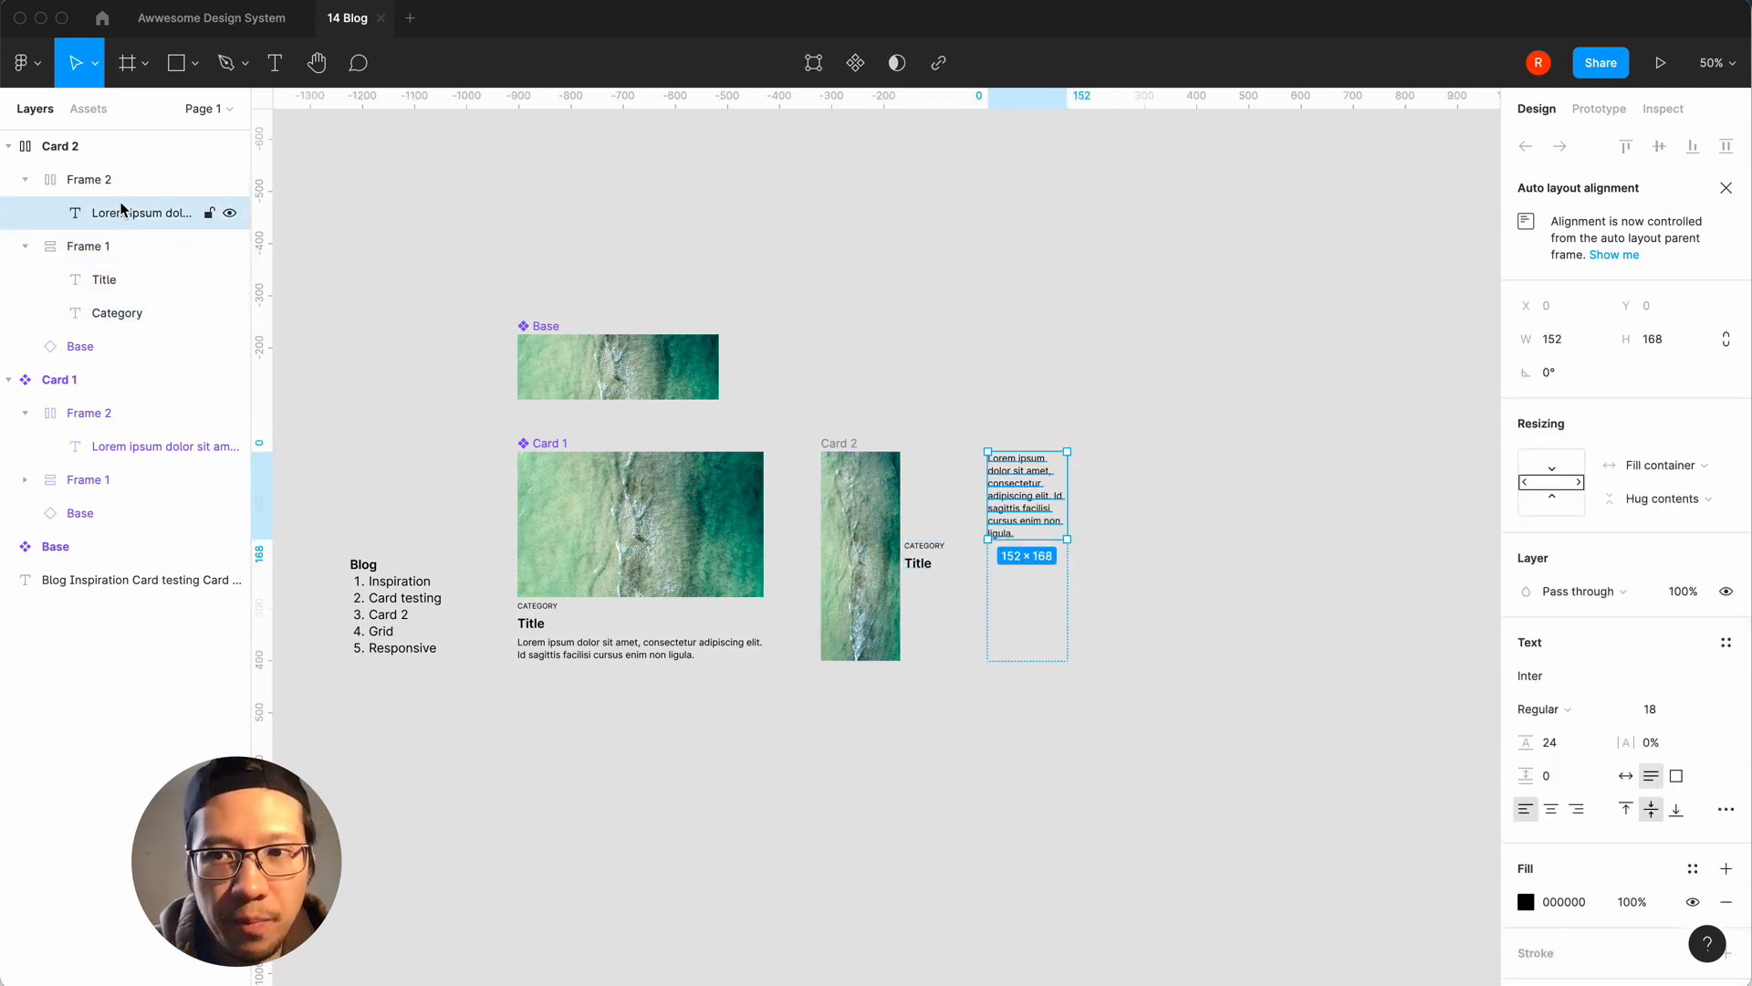
click(107, 280)
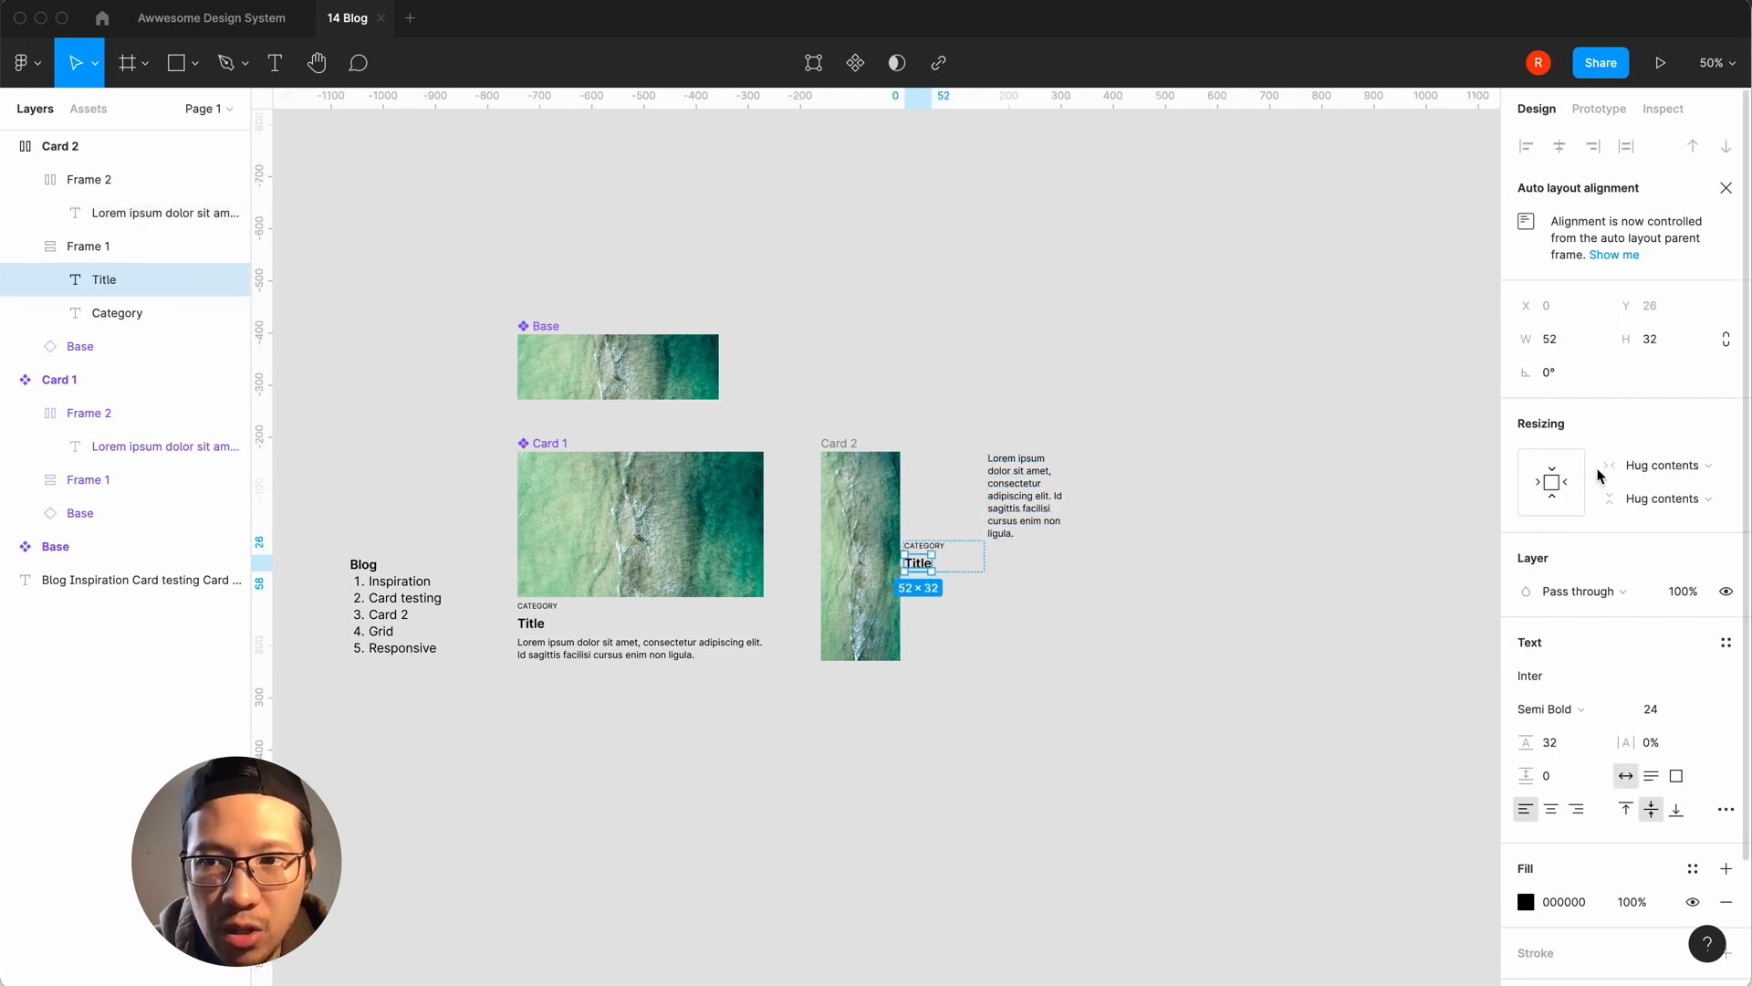
click(1657, 466)
click(1672, 493)
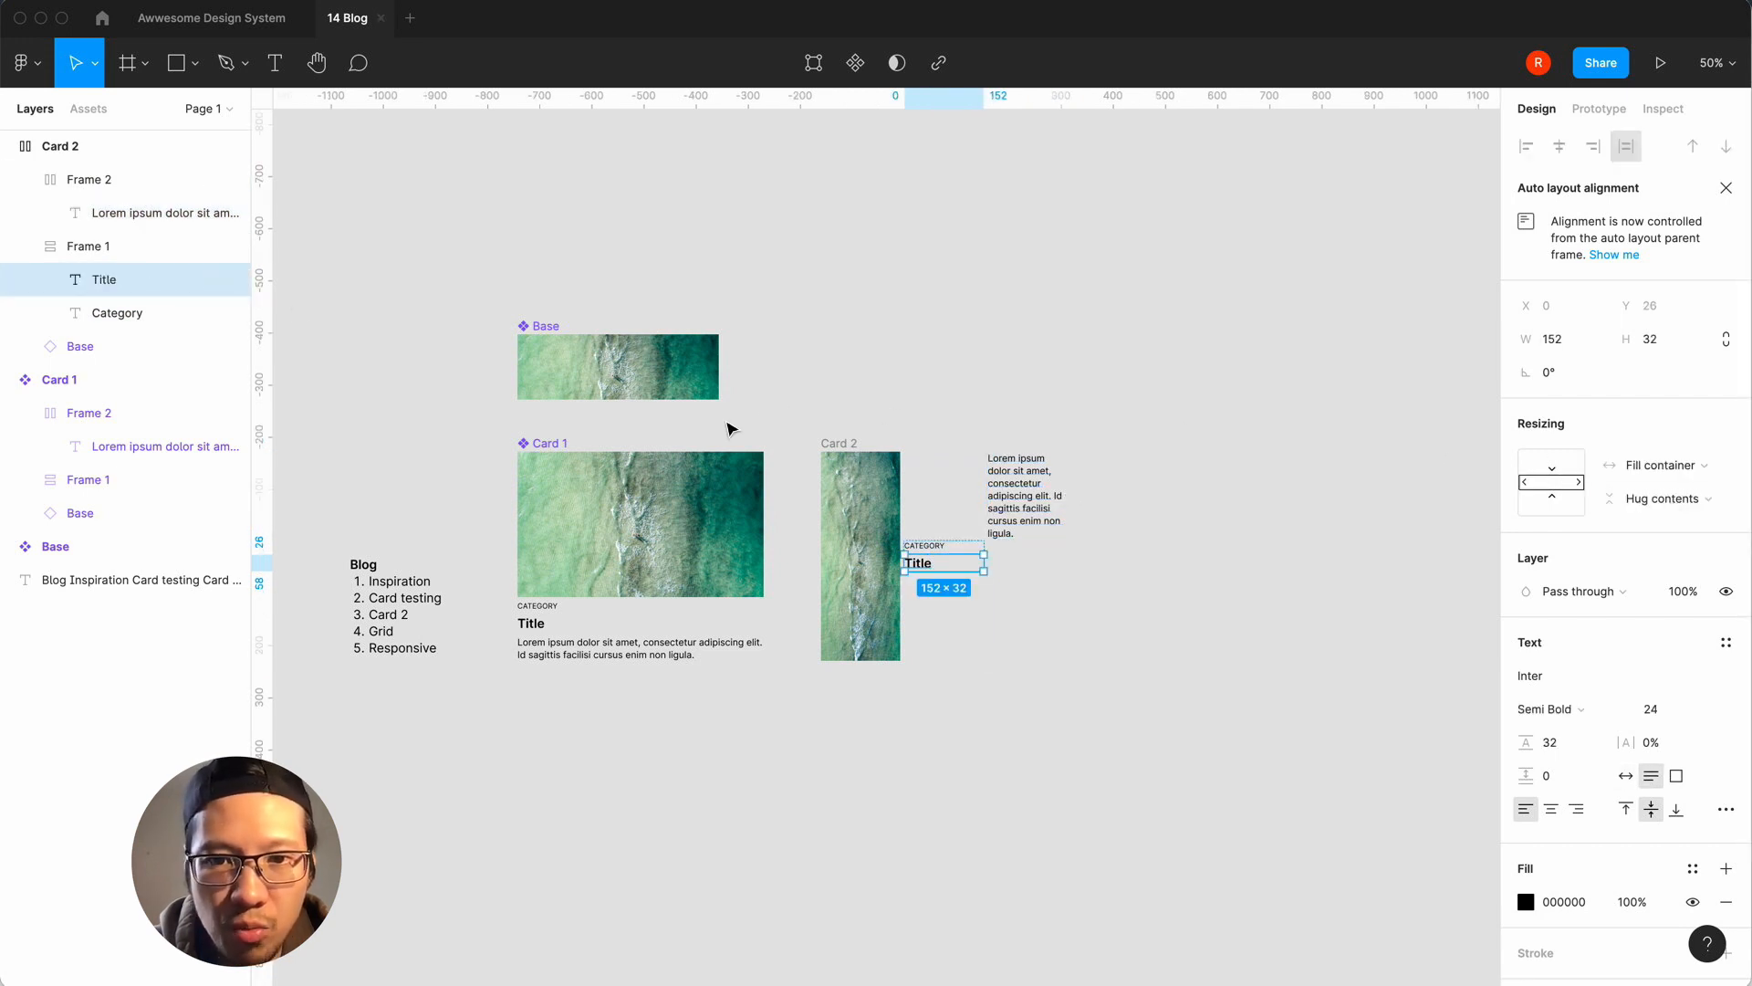
click(136, 313)
click(1662, 465)
click(1678, 490)
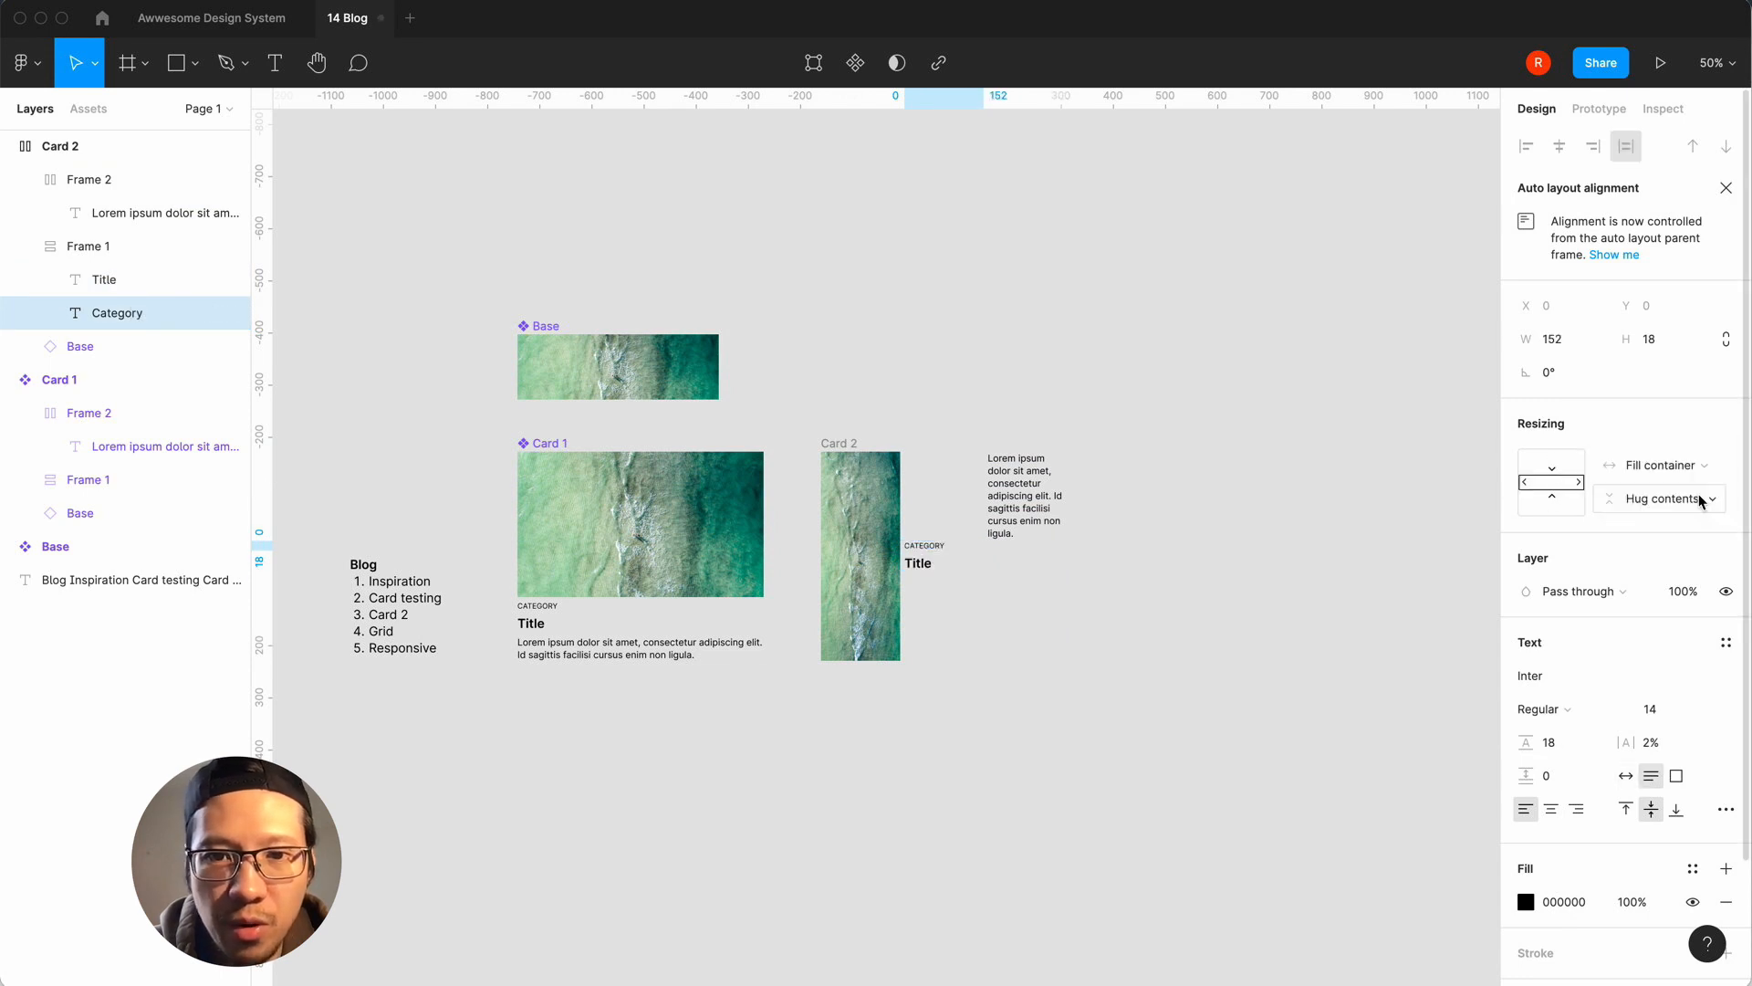
Wrap Card 2's Frame 1 and Frame 2 together in a new auto layout frame with vertical direction.
click(91, 247)
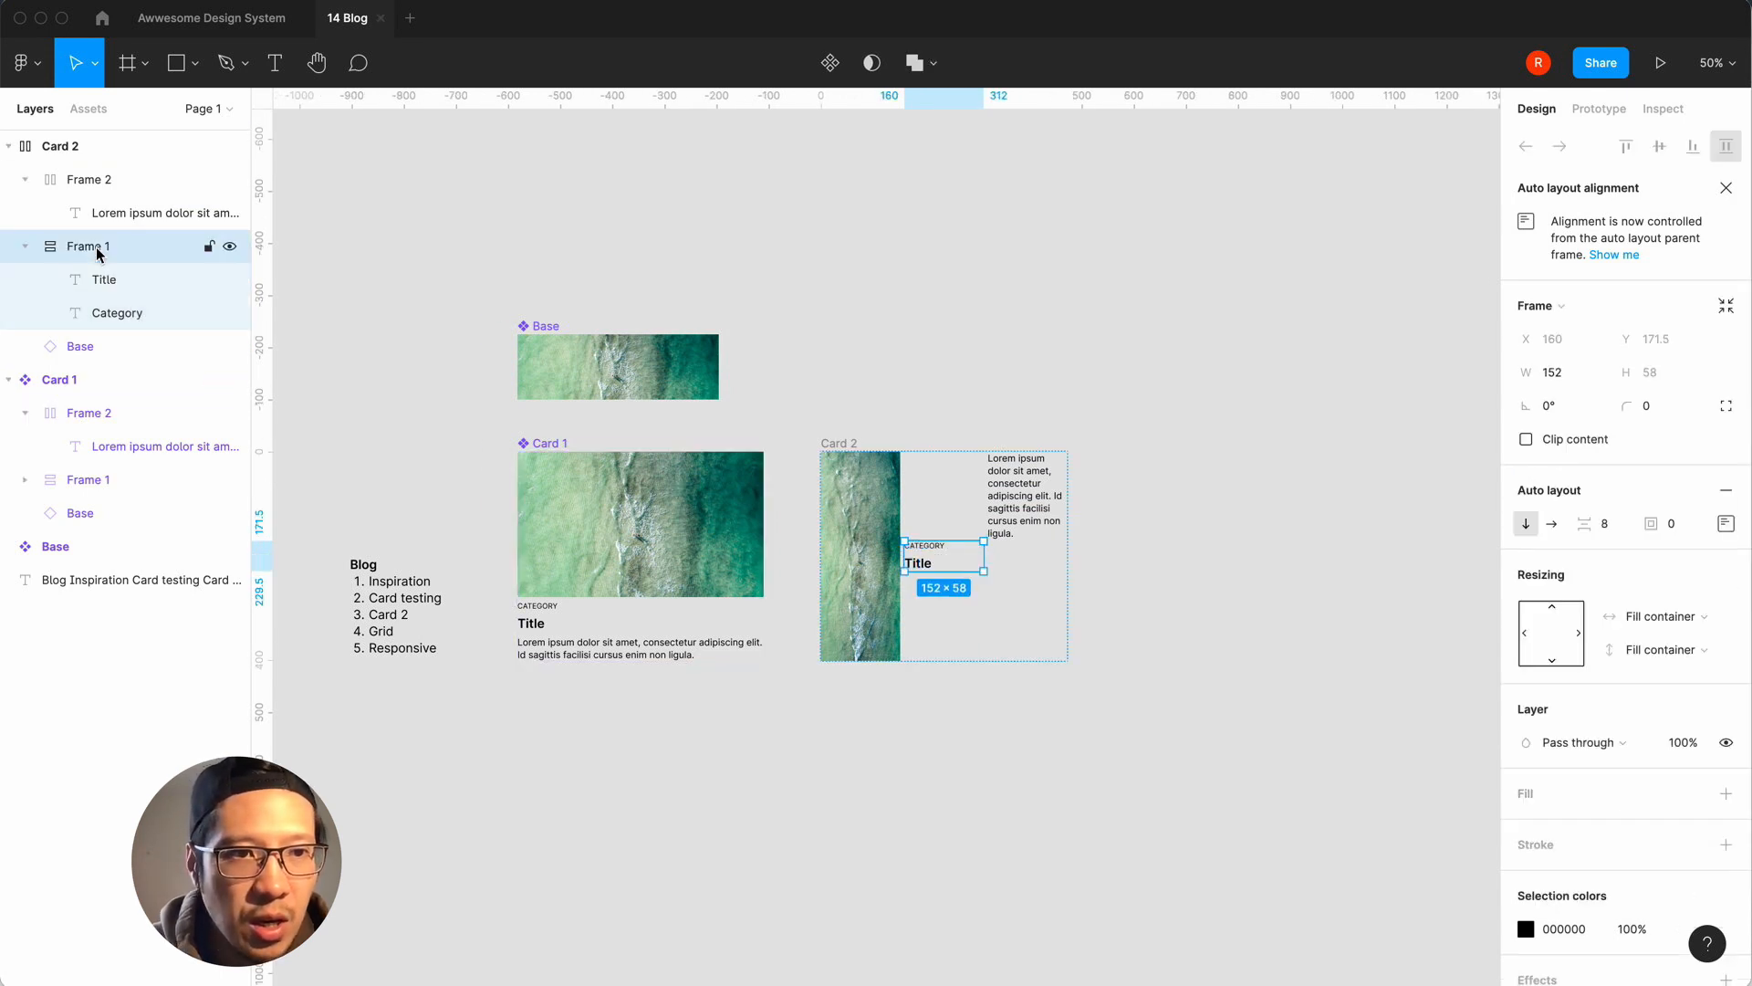
click(84, 345)
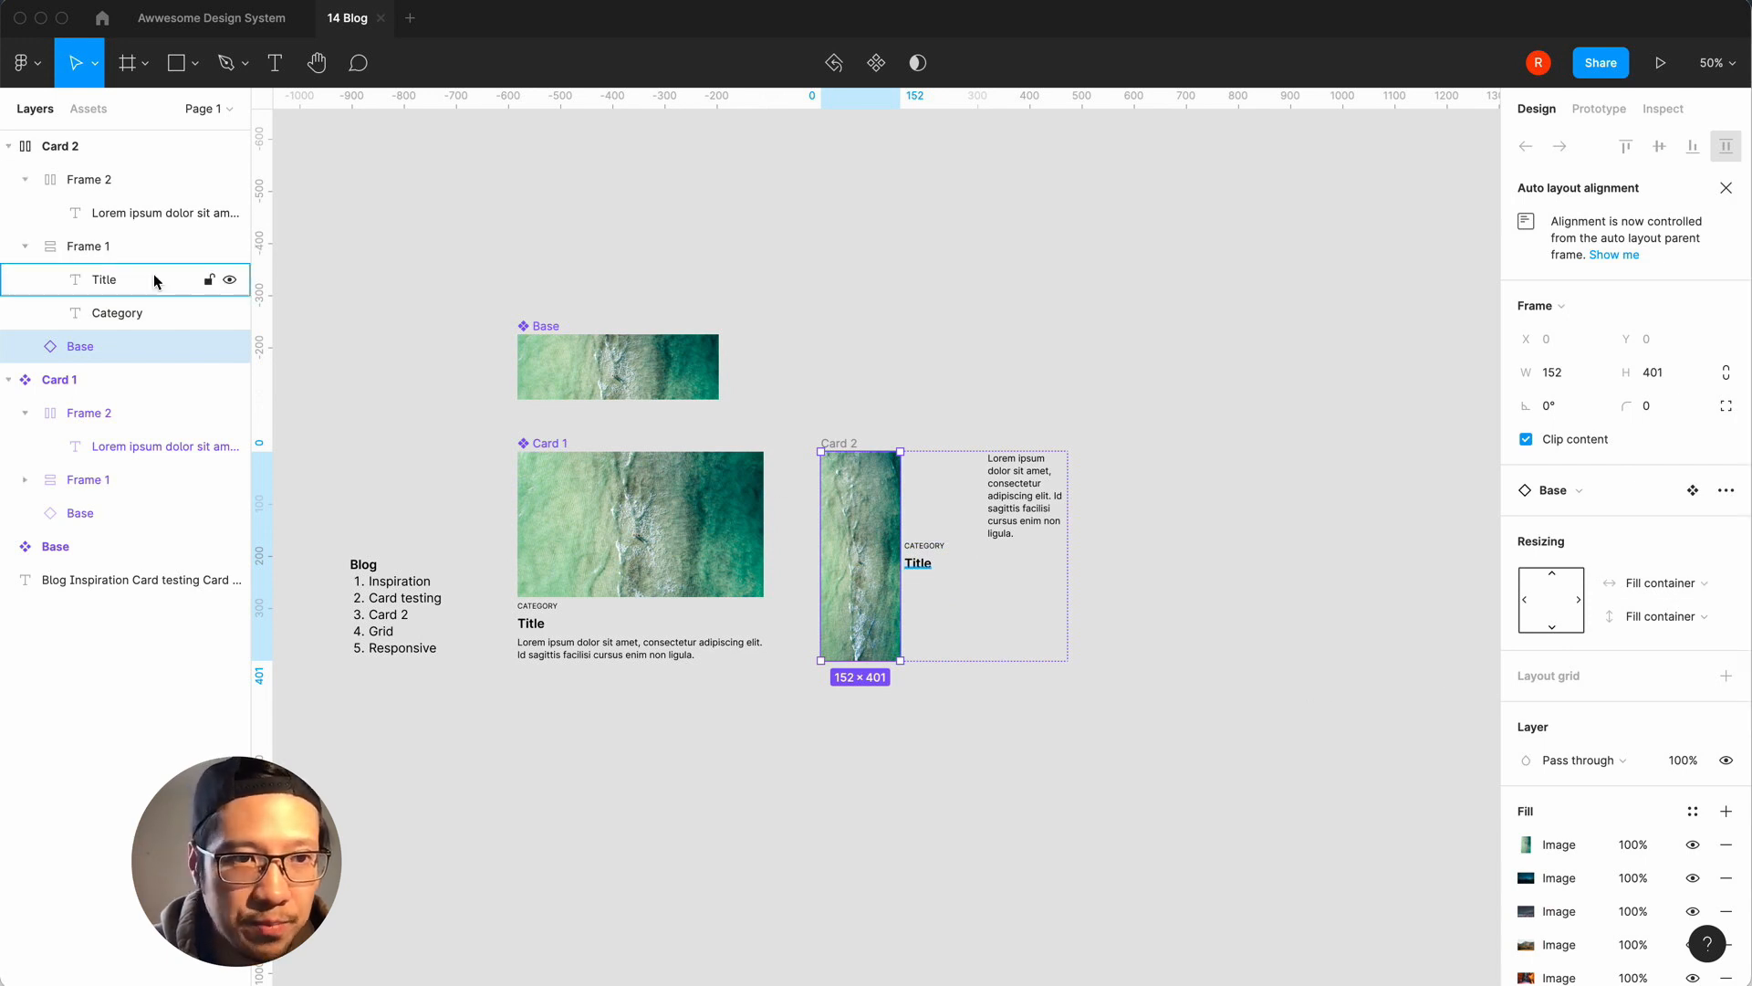
click(32, 246)
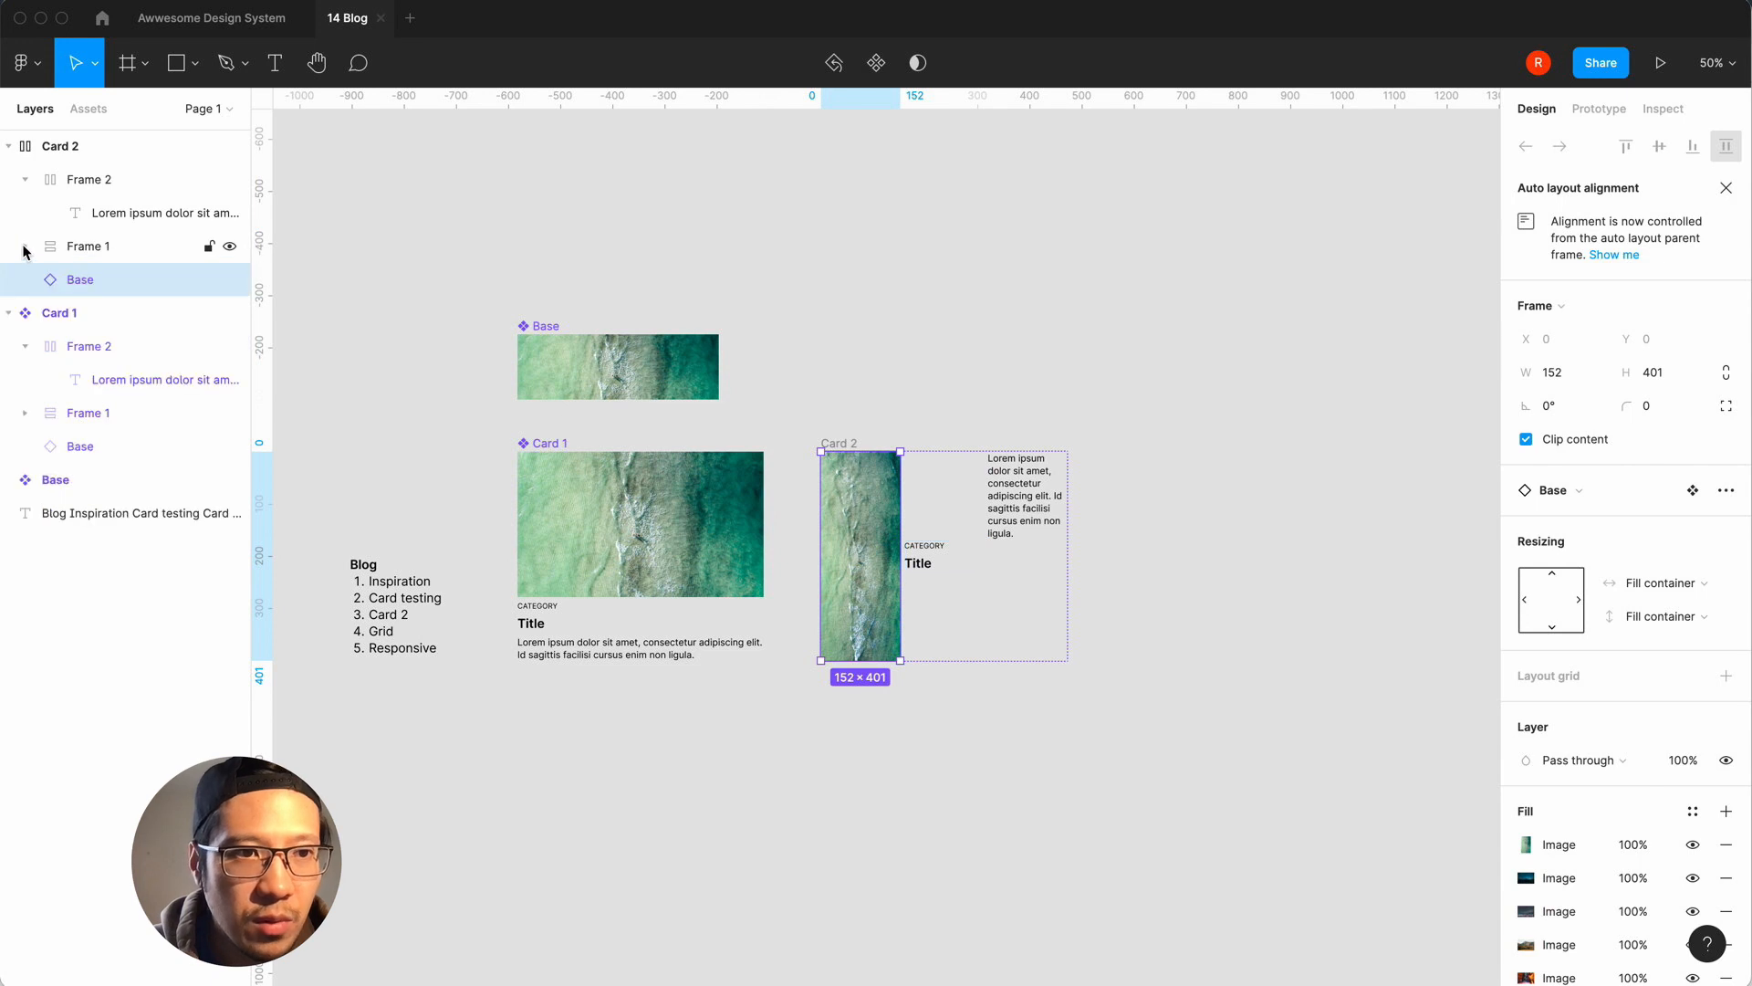
click(922, 556)
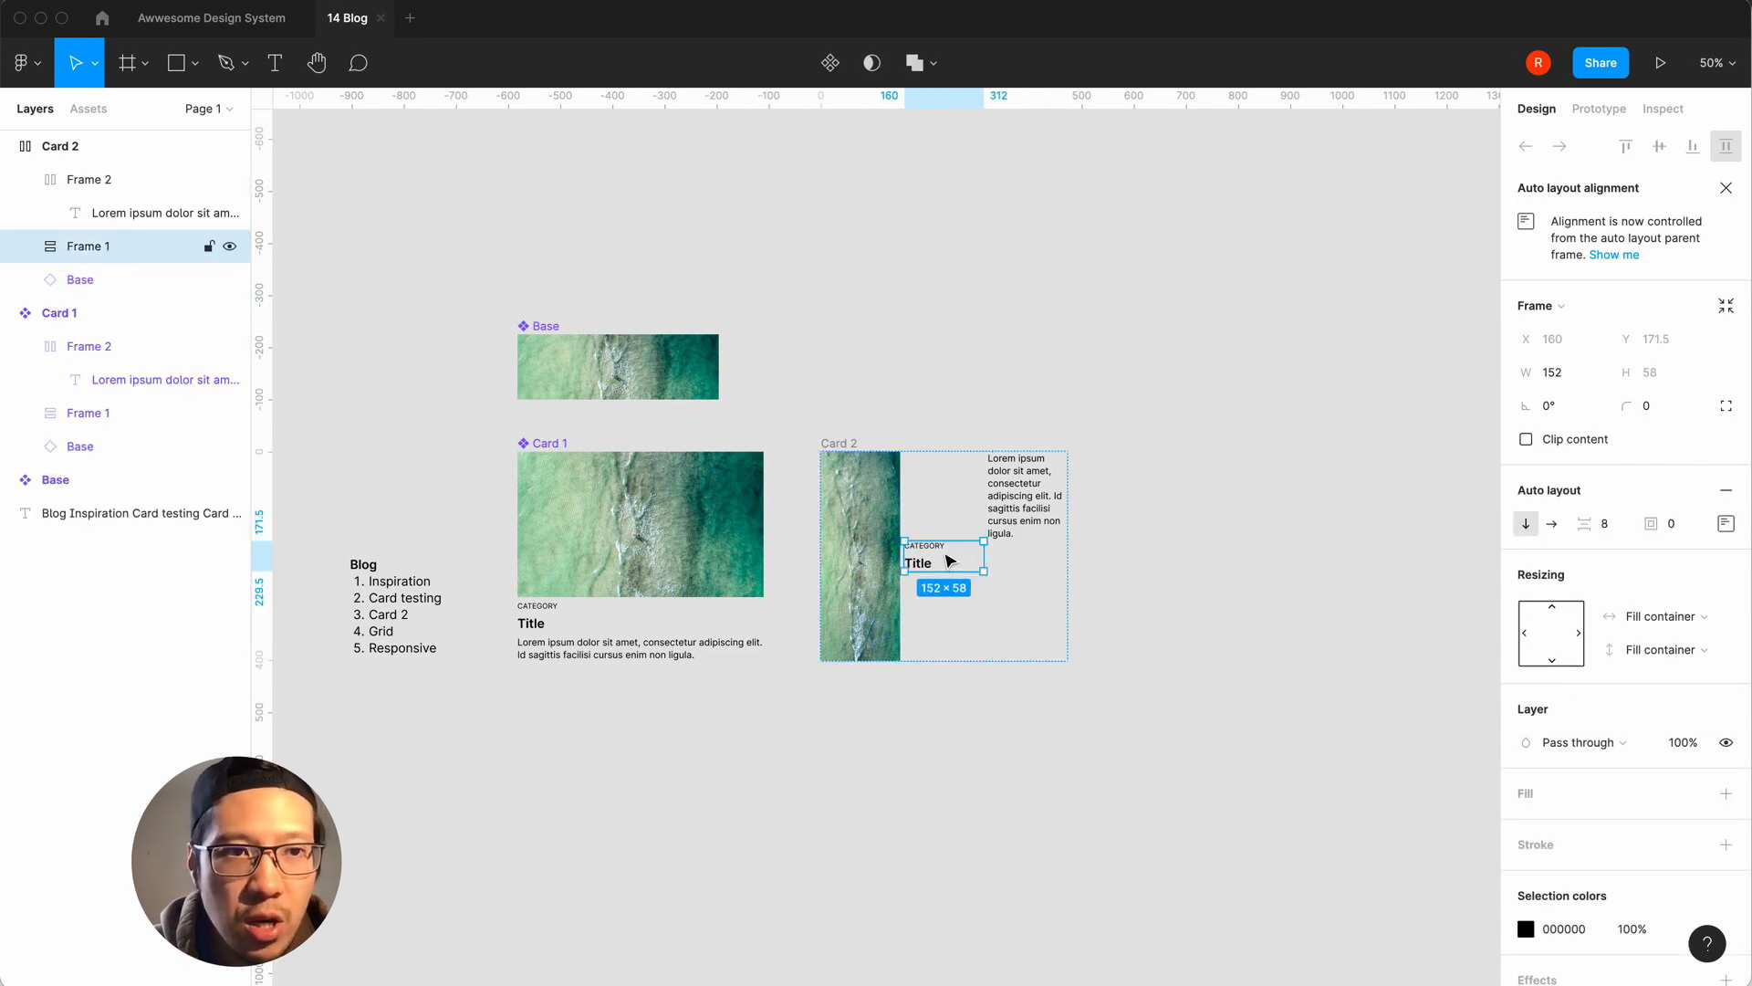
click(86, 180)
shift+click(98, 254)
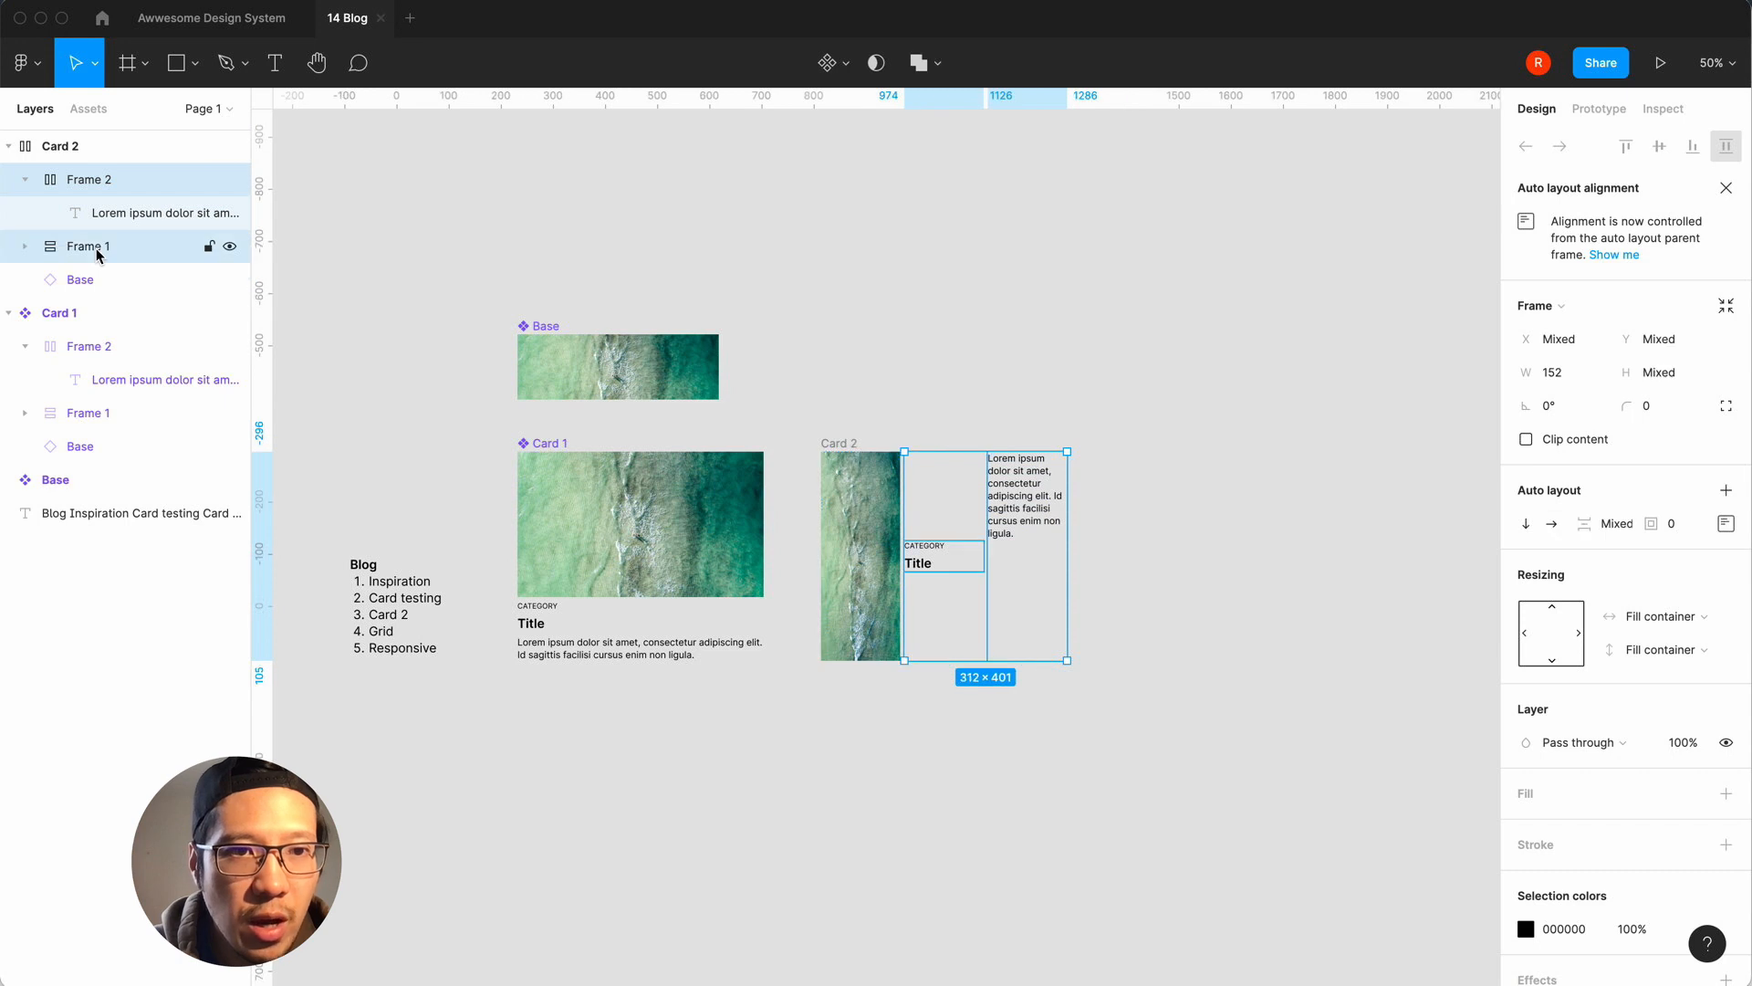
click(24, 179)
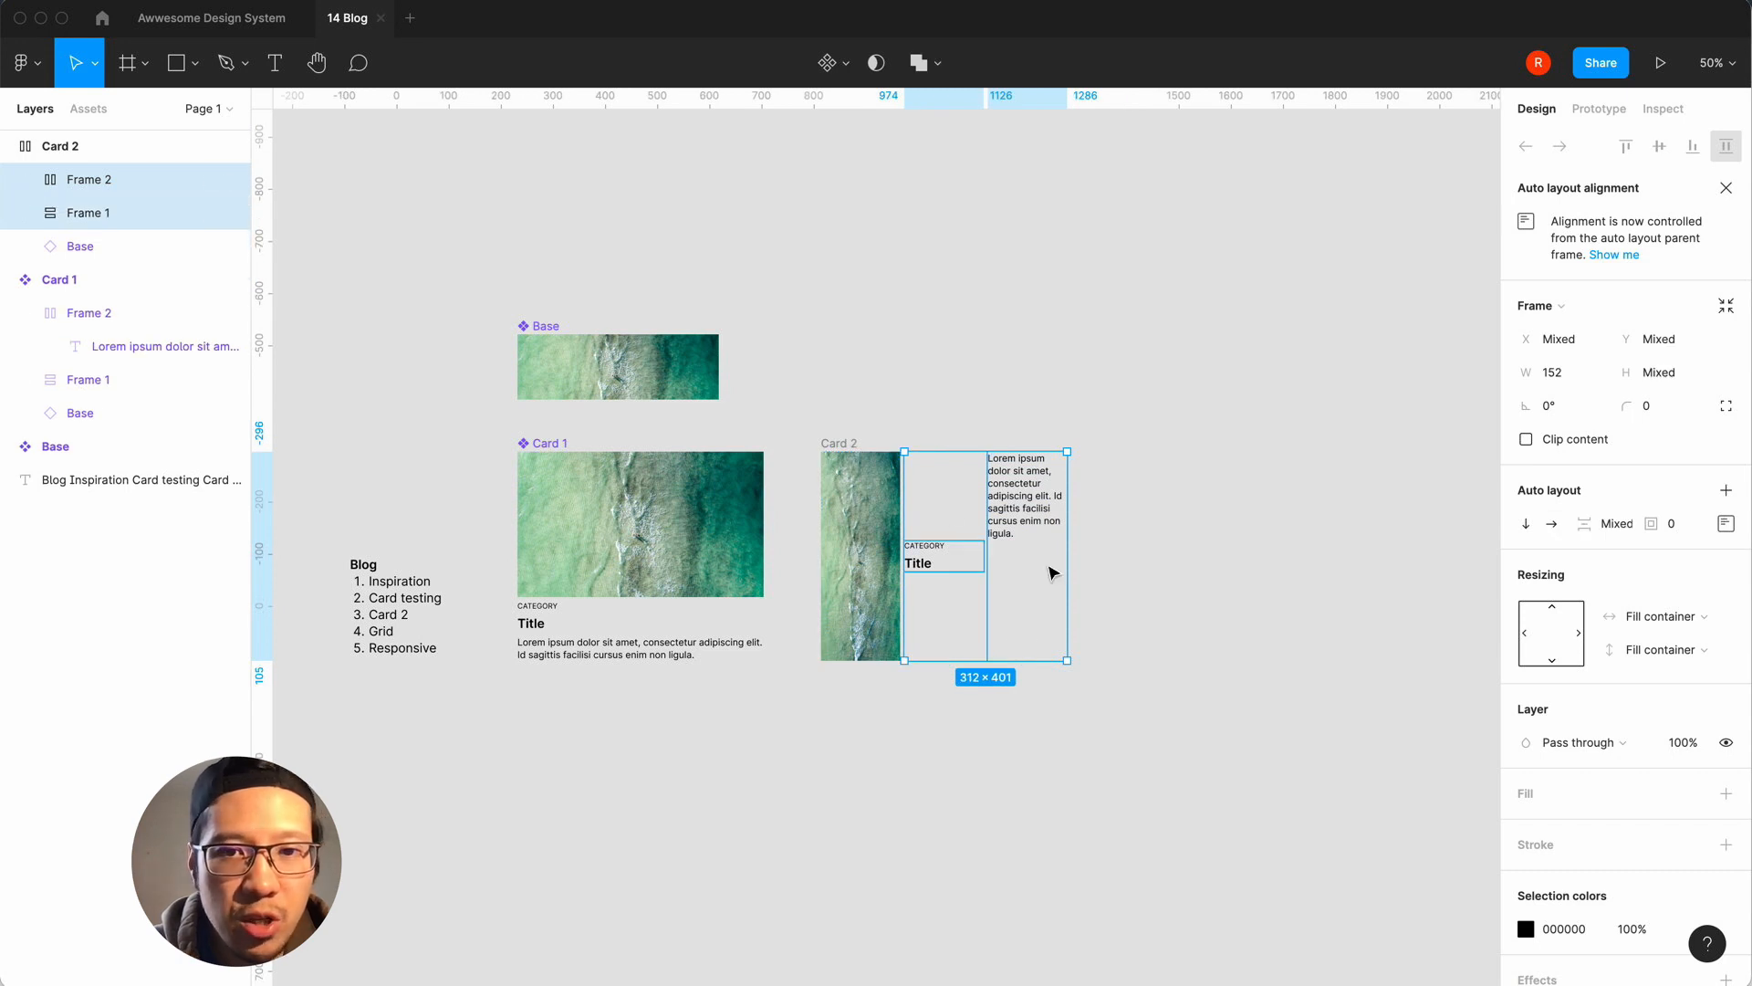
key(shift+a)
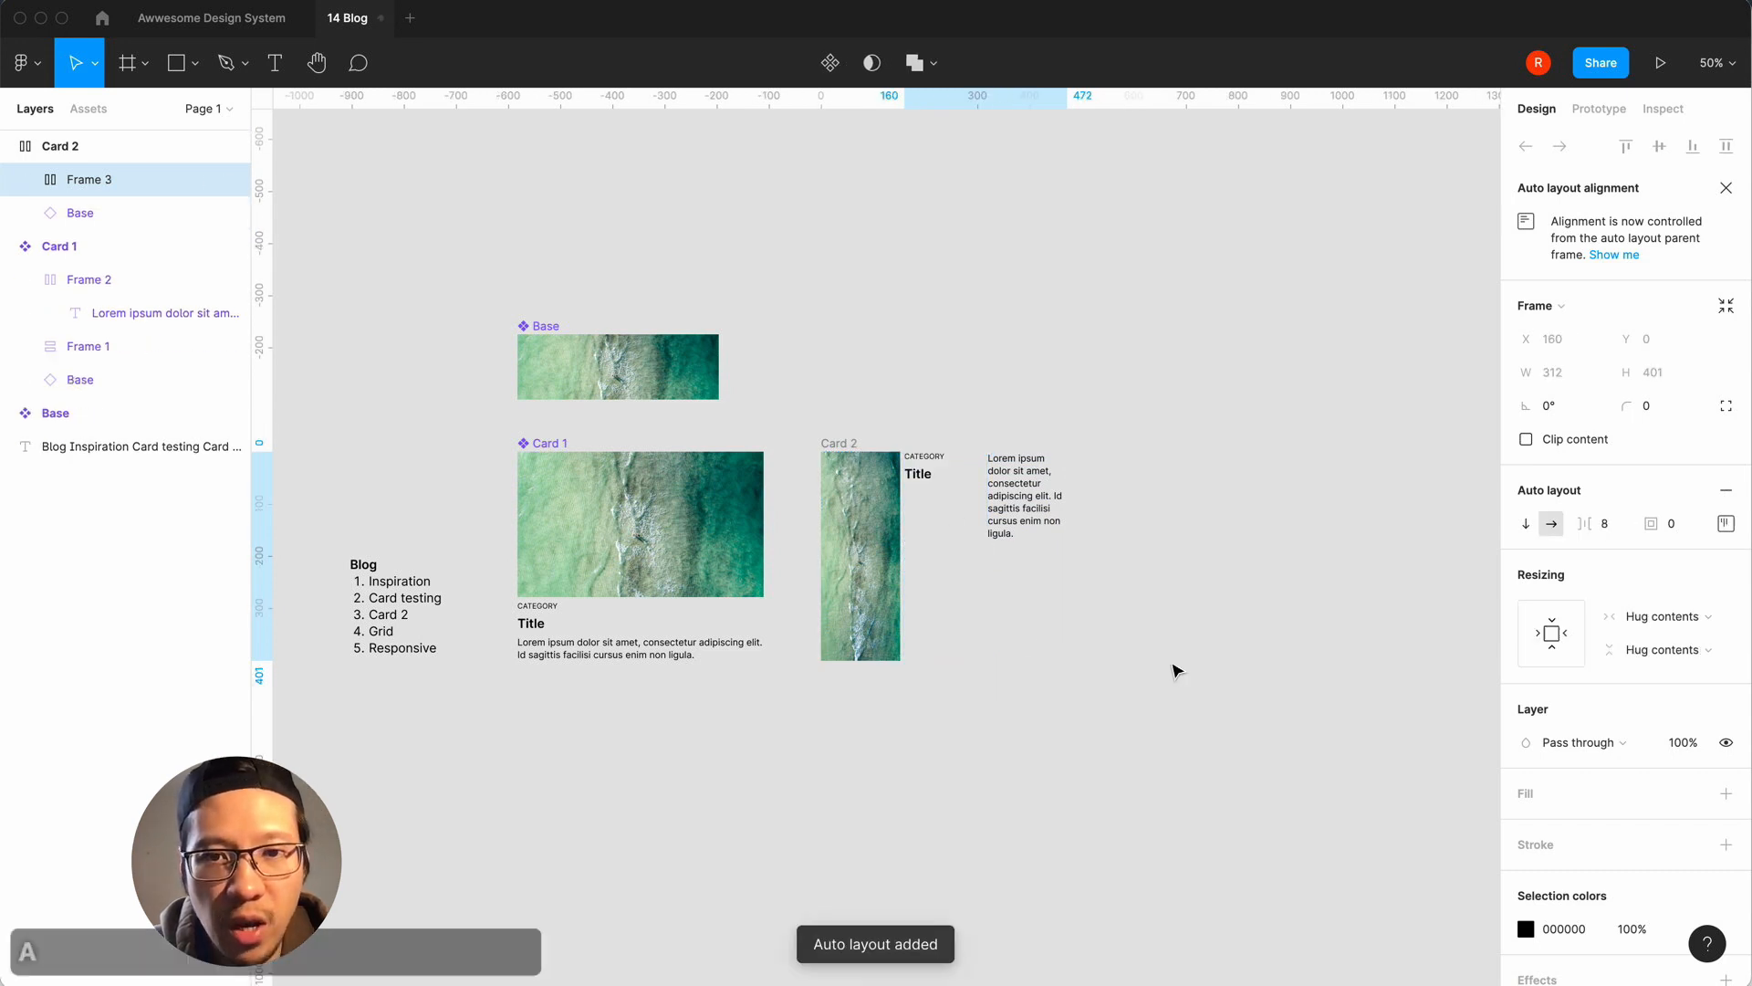
click(1525, 525)
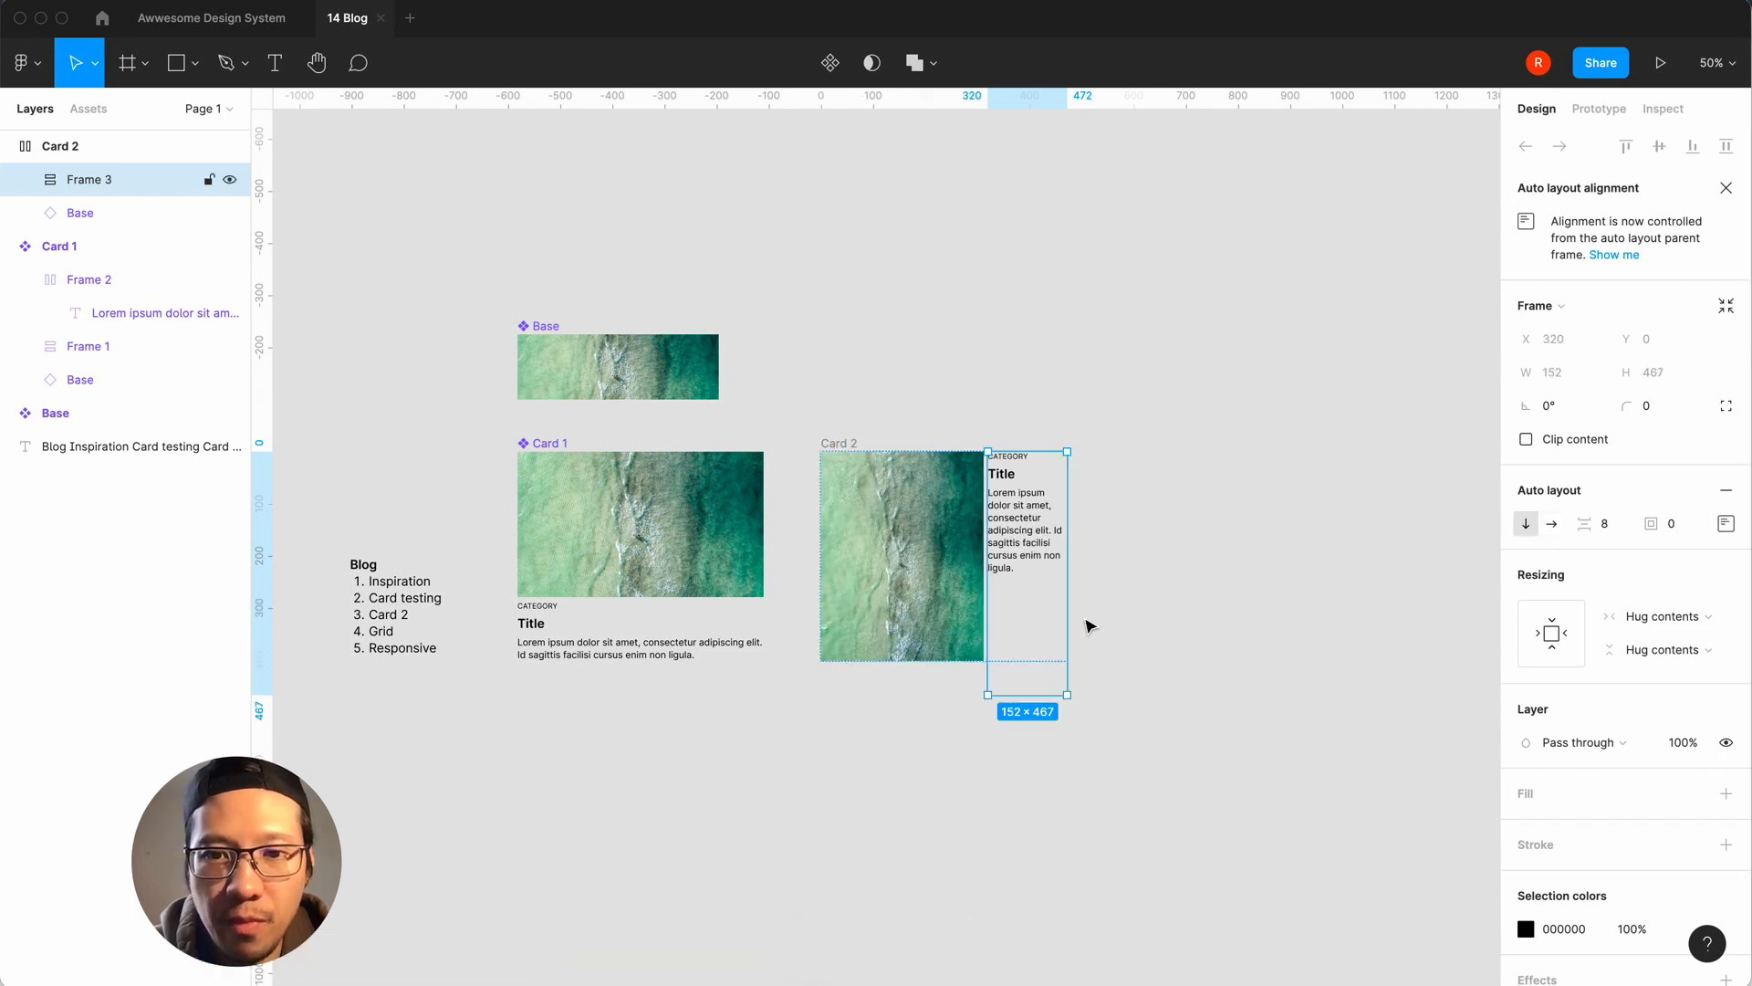
Set the width of Card 2's new text frame, Frame 3, to Fill container.
click(1684, 616)
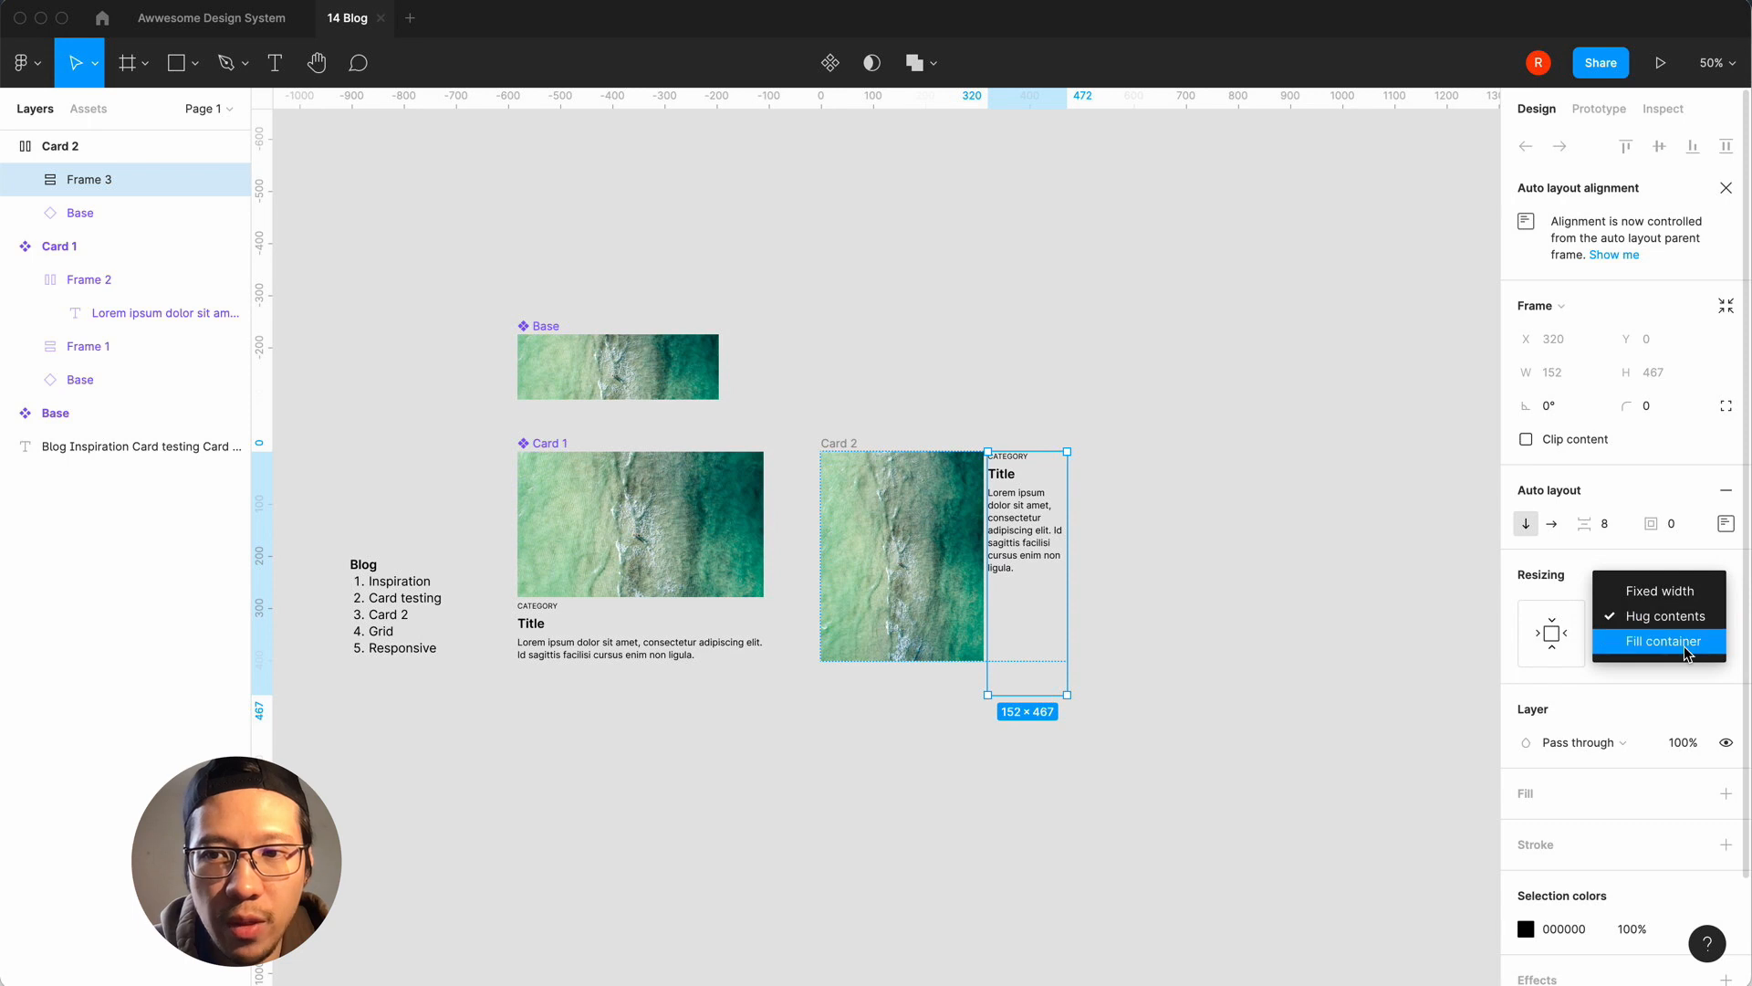
click(1670, 637)
click(1177, 610)
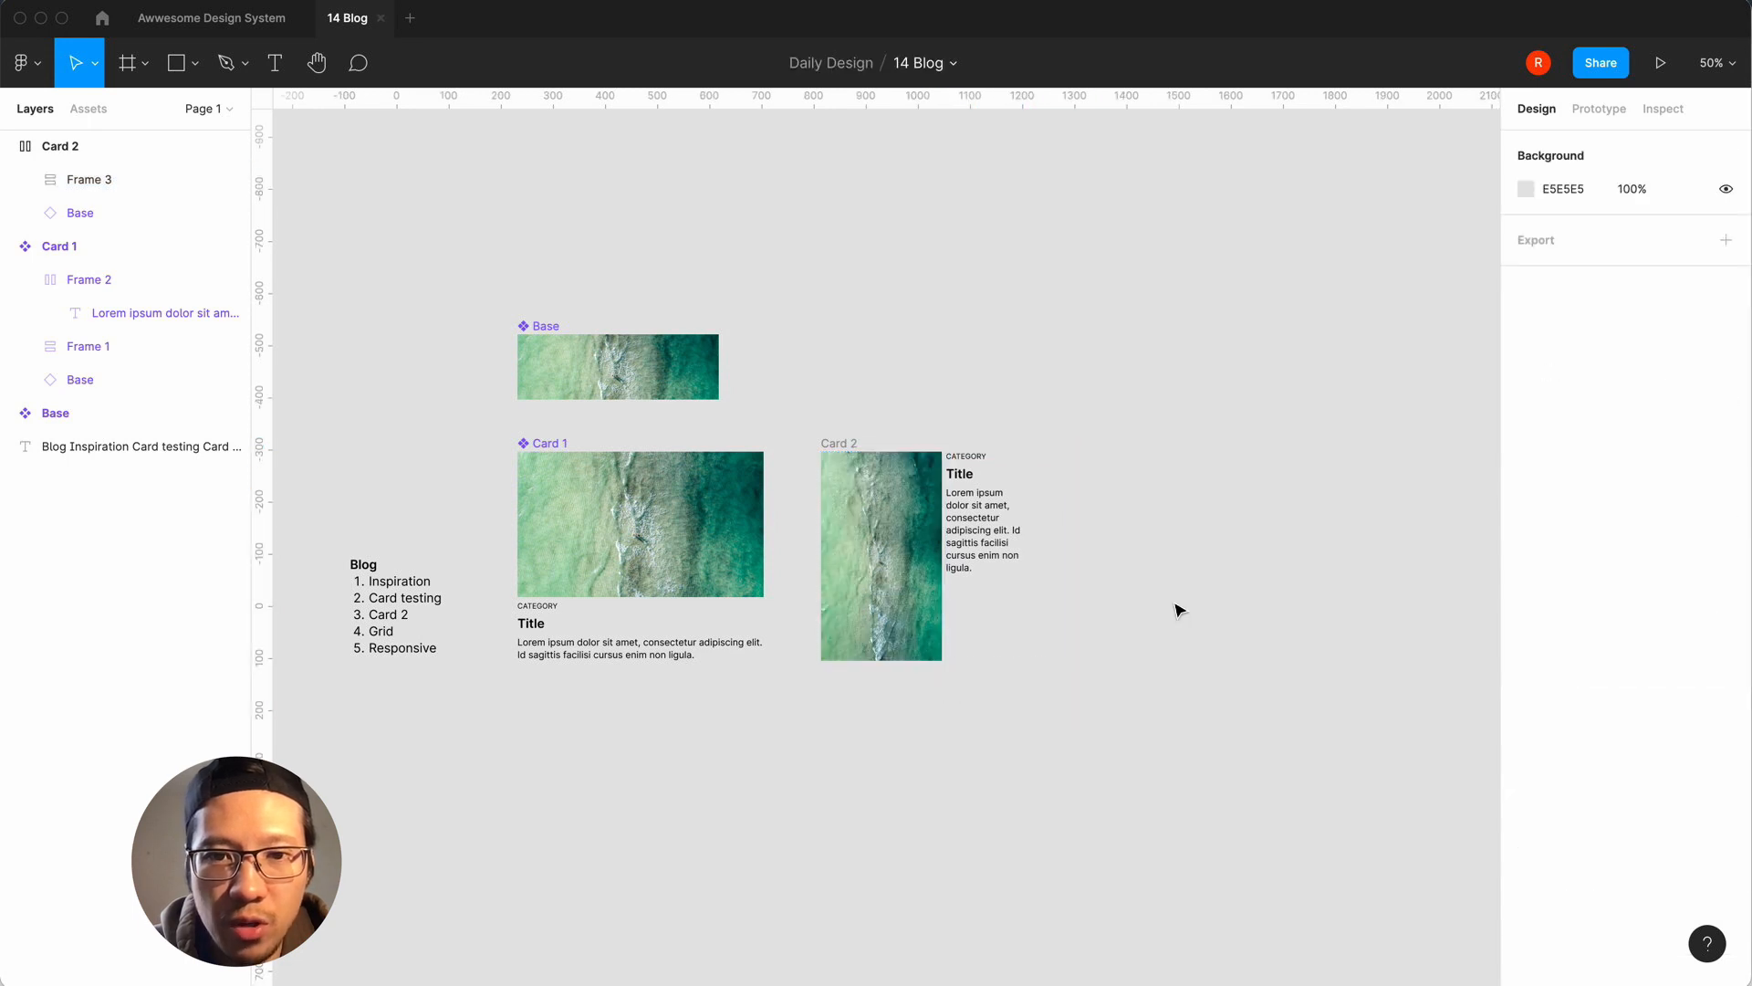
Move the Base image after the text frame in Card 2 so the text comes first.
key(shift+0)
scroll(901, 626, right, 3)
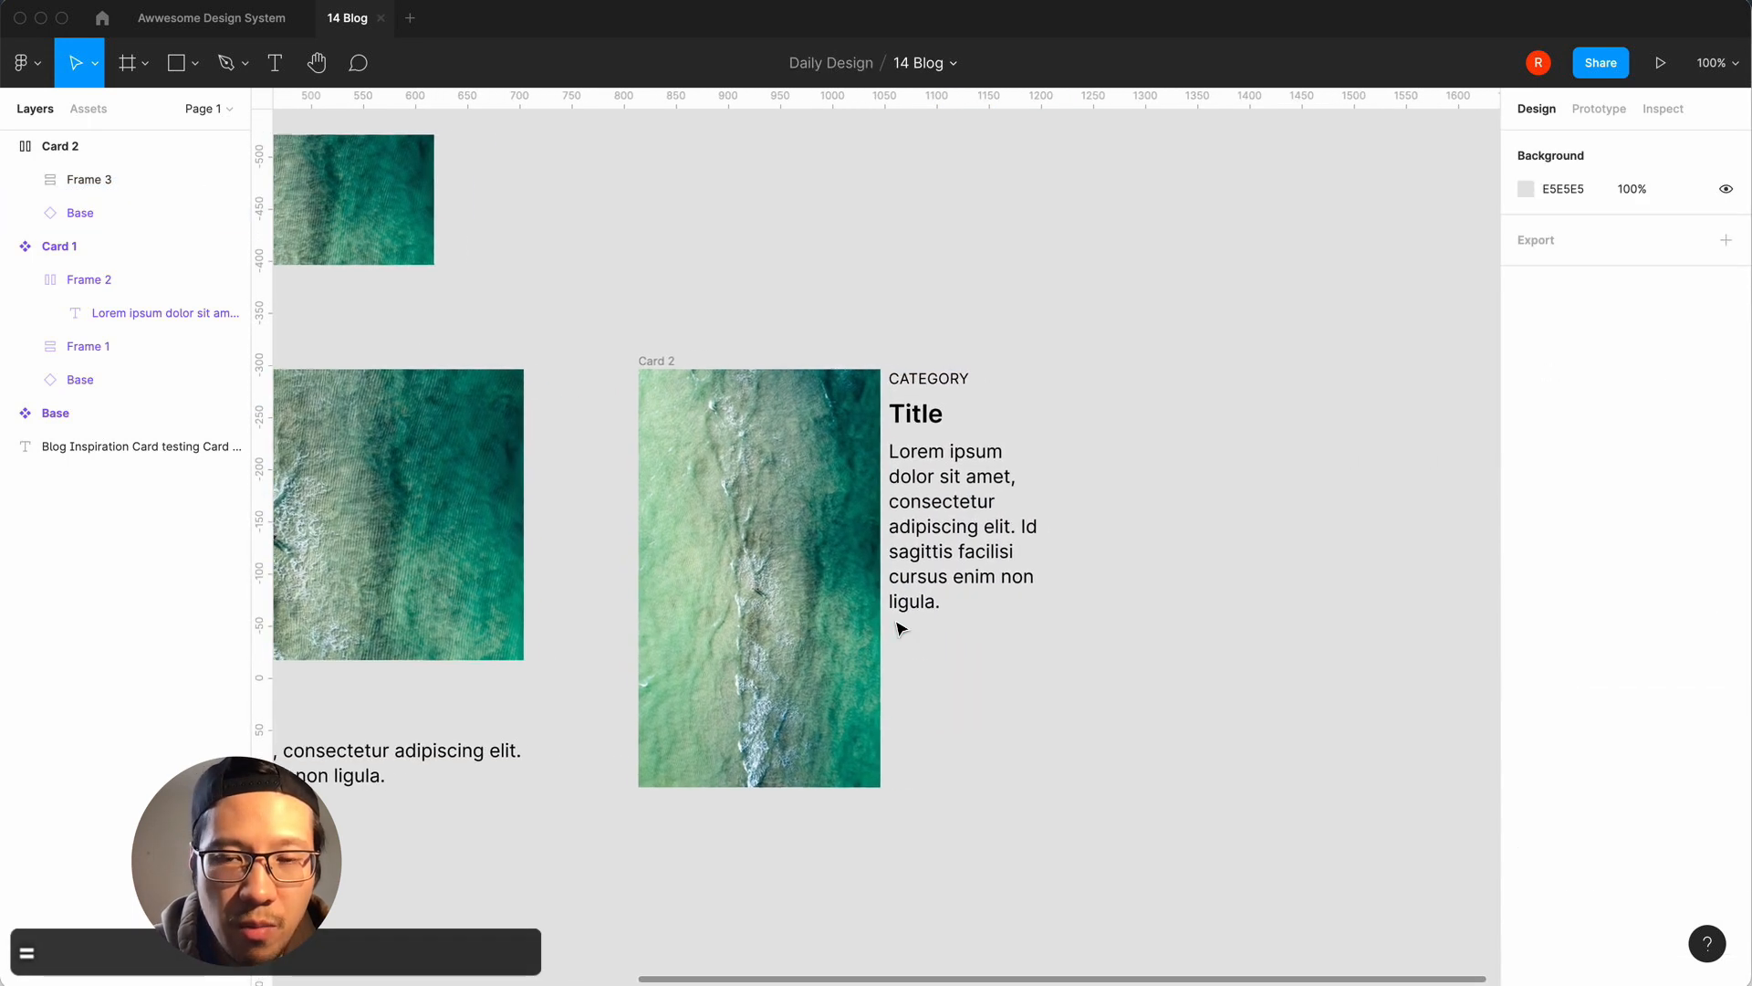
click(736, 606)
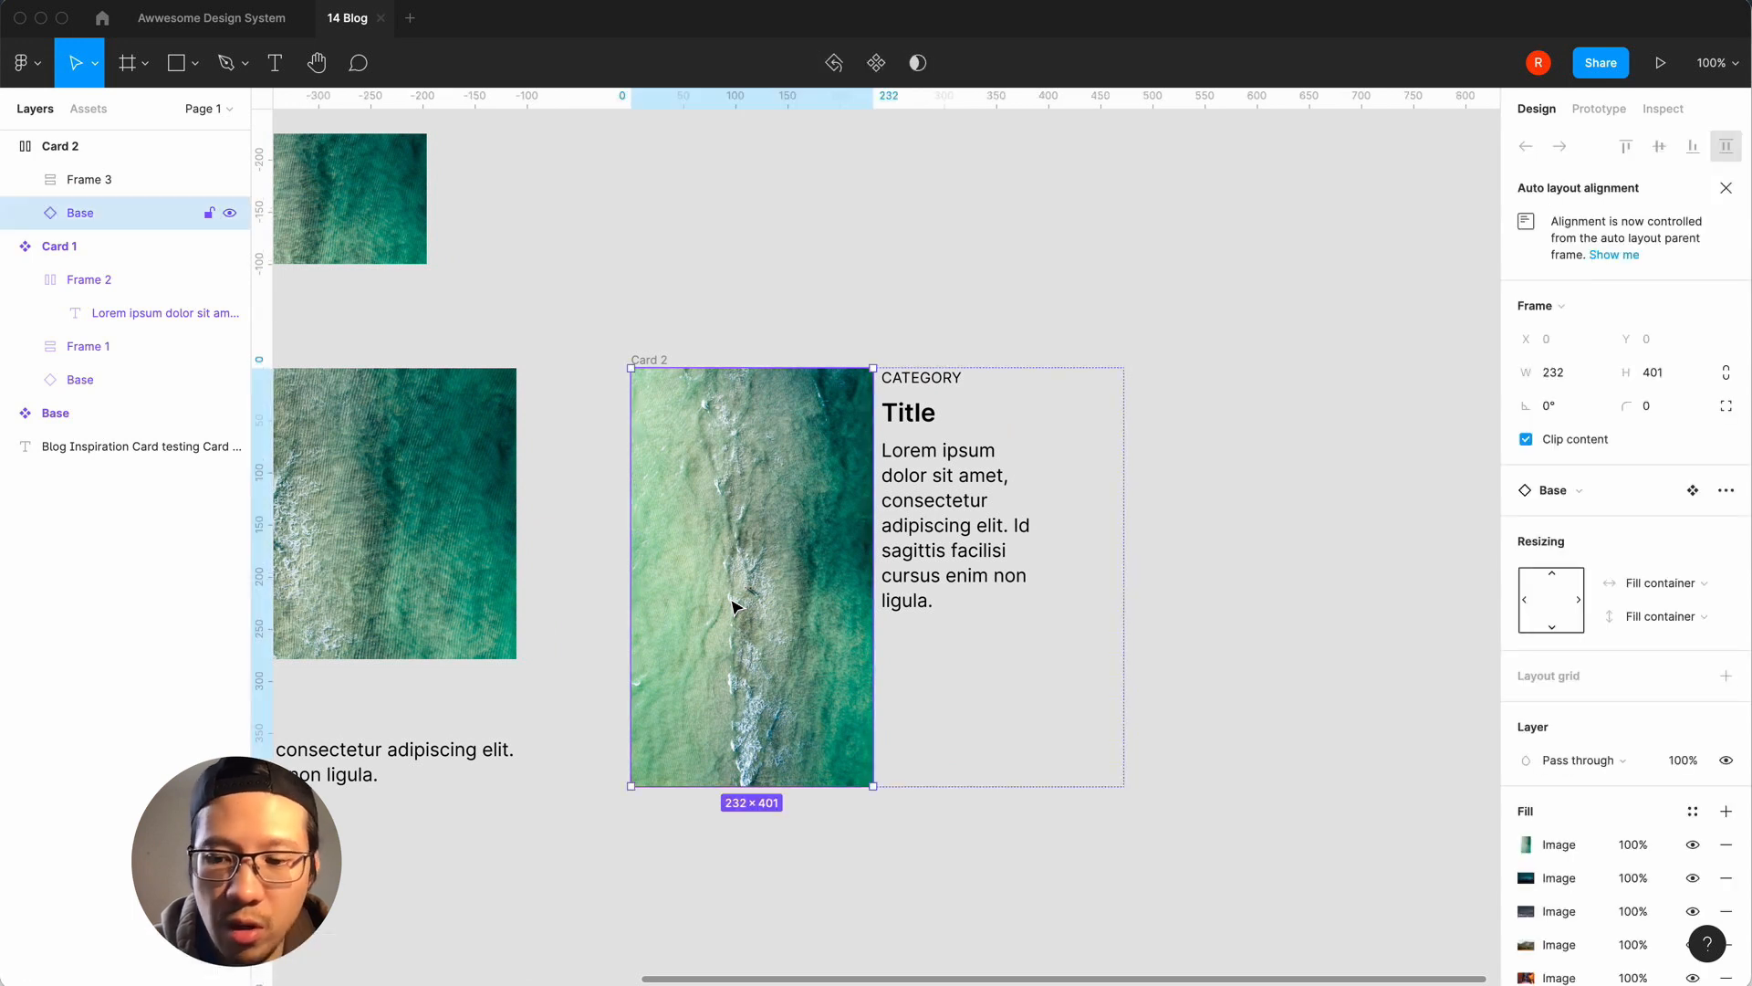
key(Right)
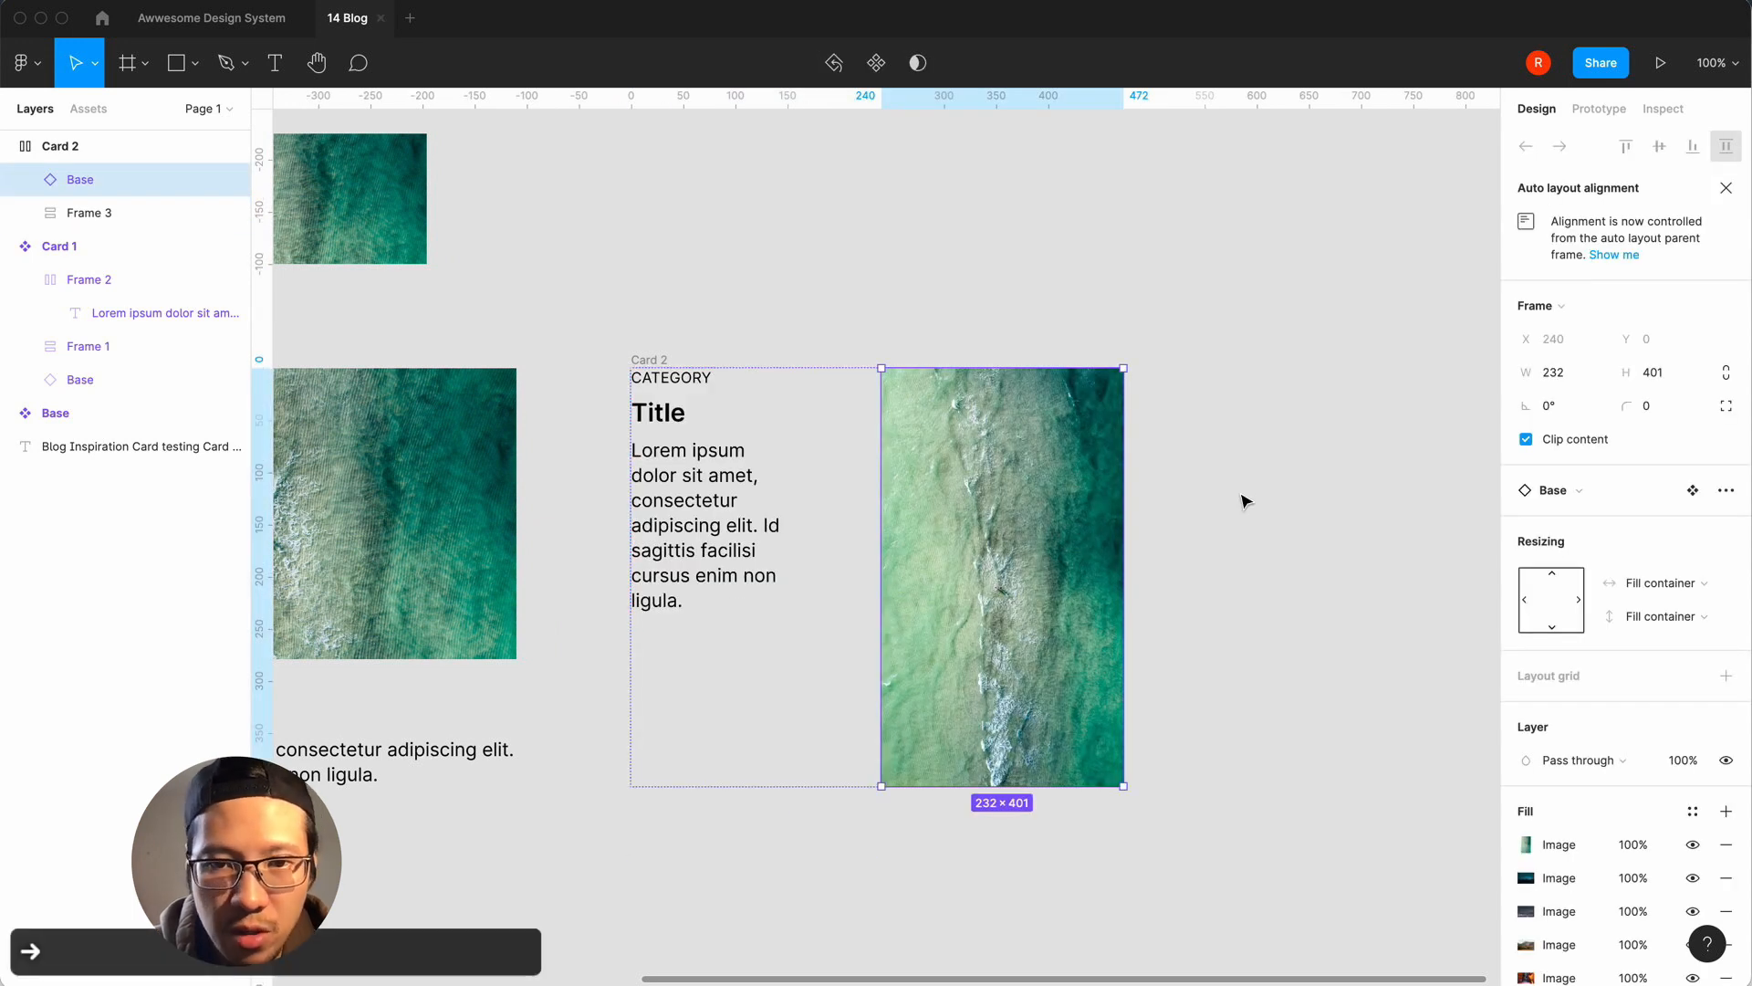
click(1267, 505)
Set the height of Card 2's text frame, Frame 3, to Fill container.
click(773, 518)
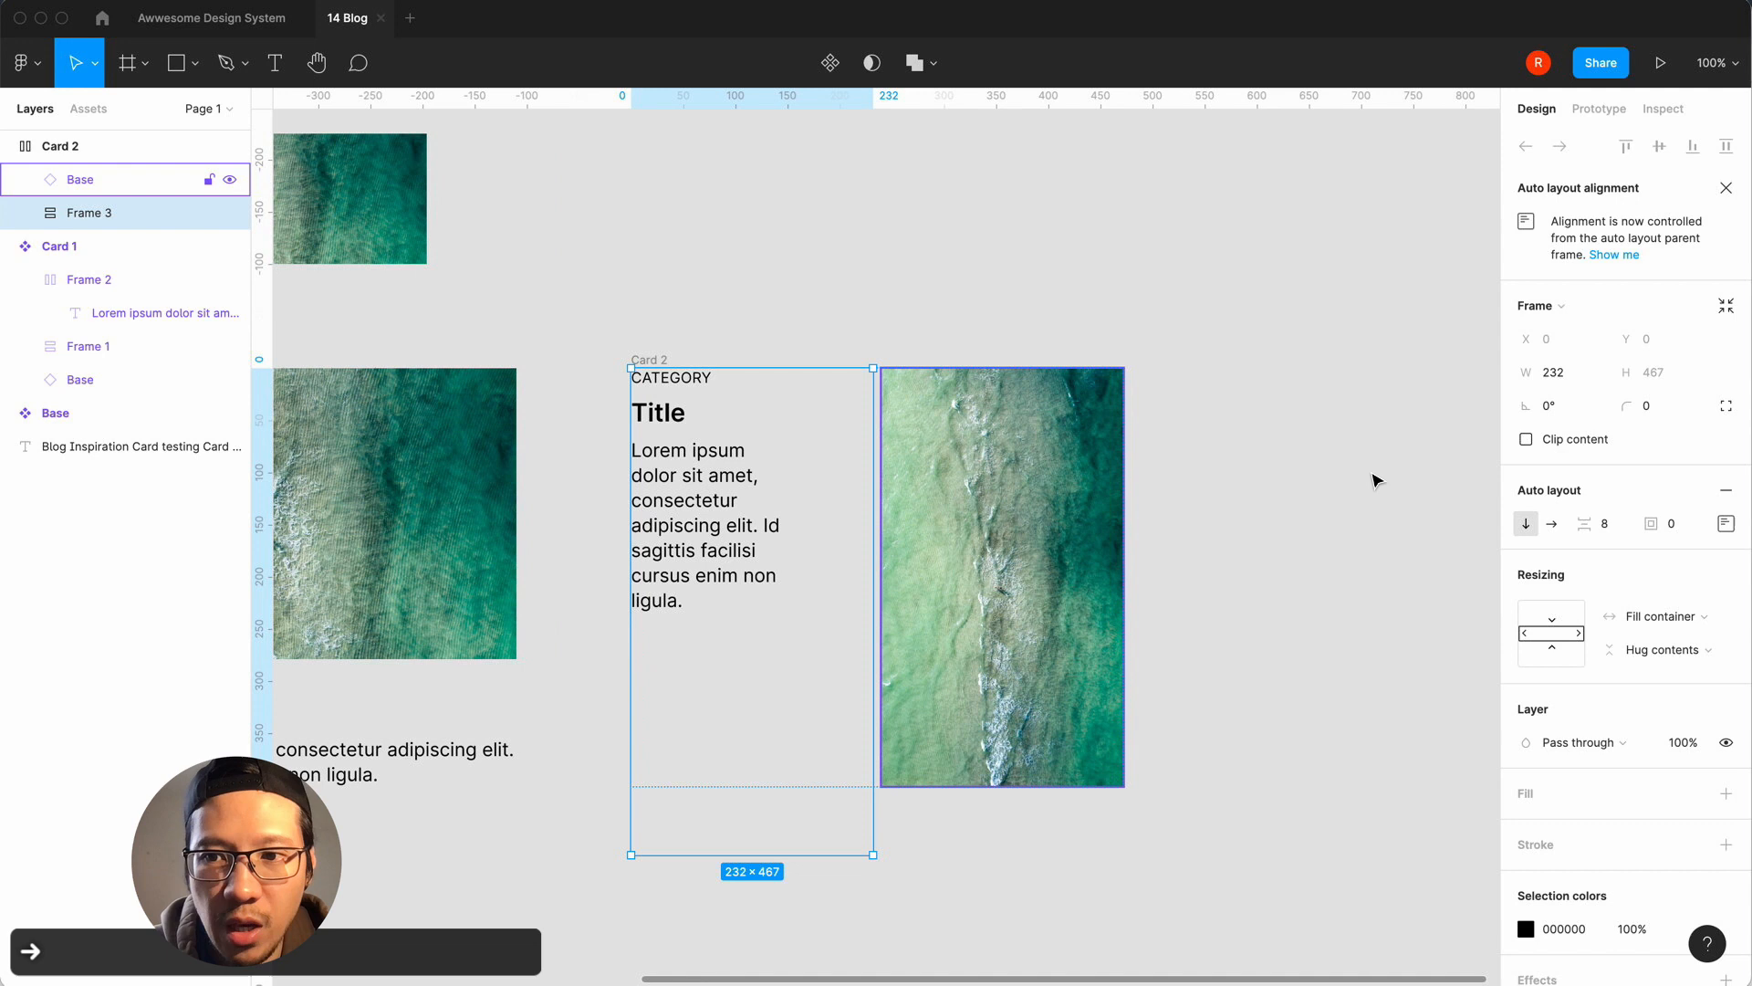
click(1647, 647)
click(1670, 675)
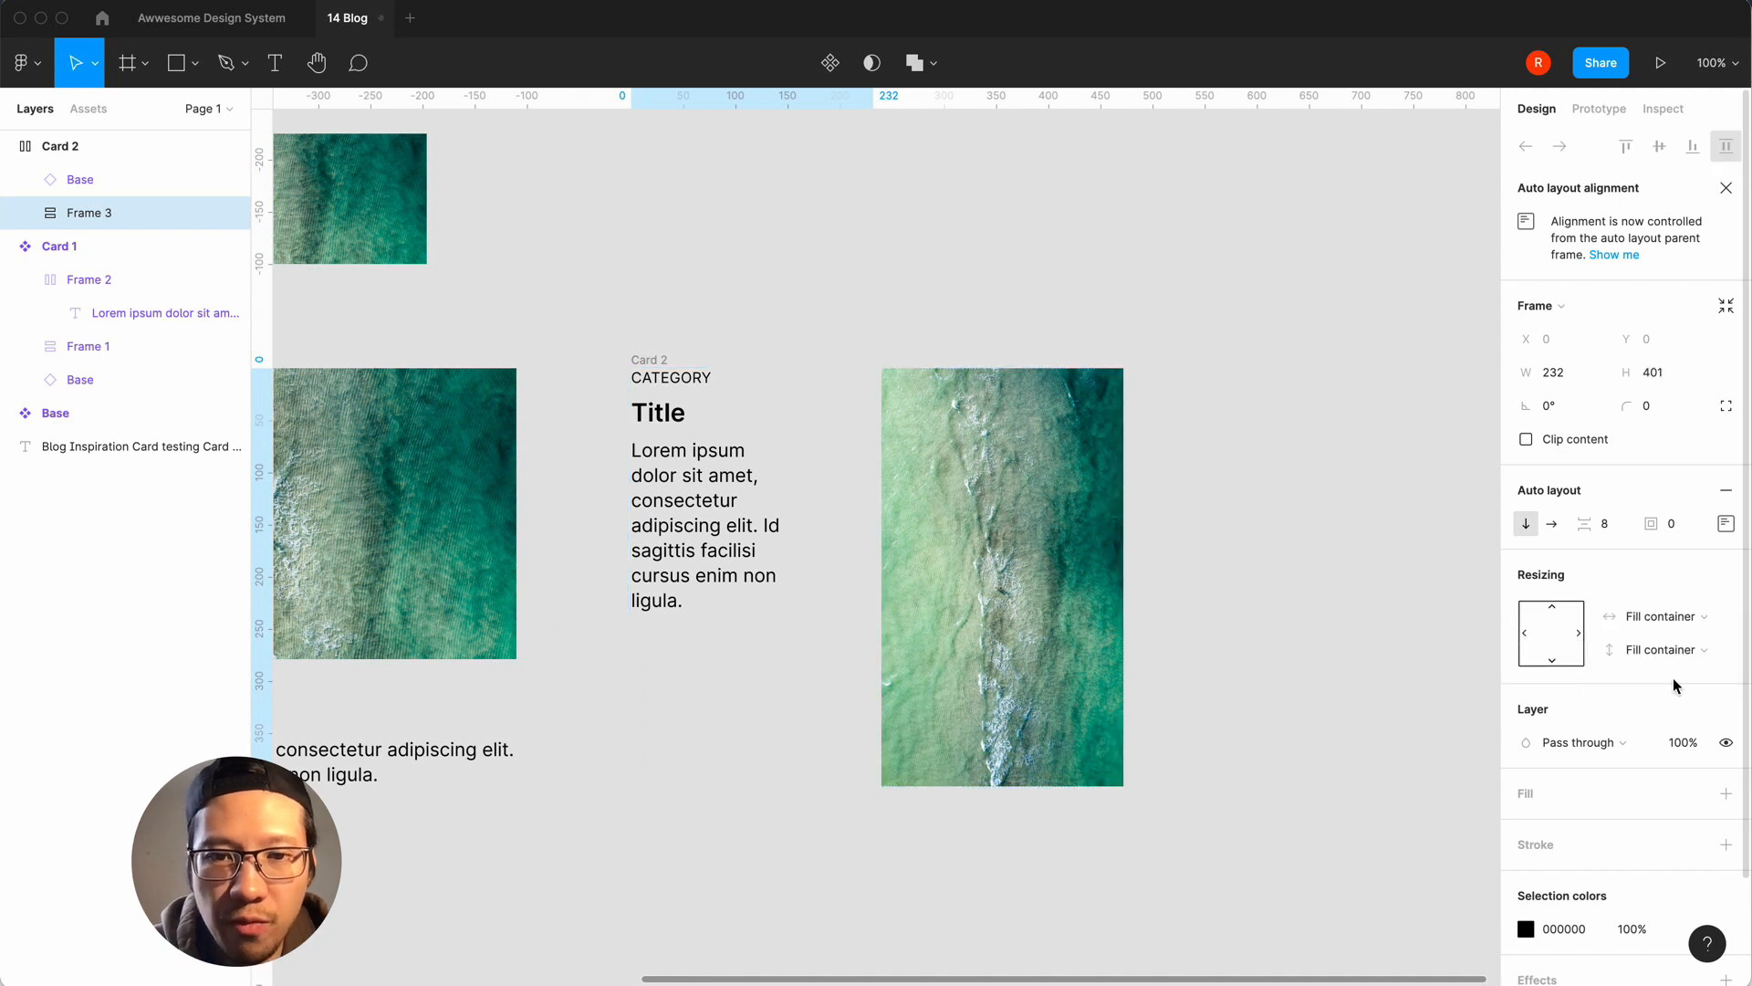
click(1246, 534)
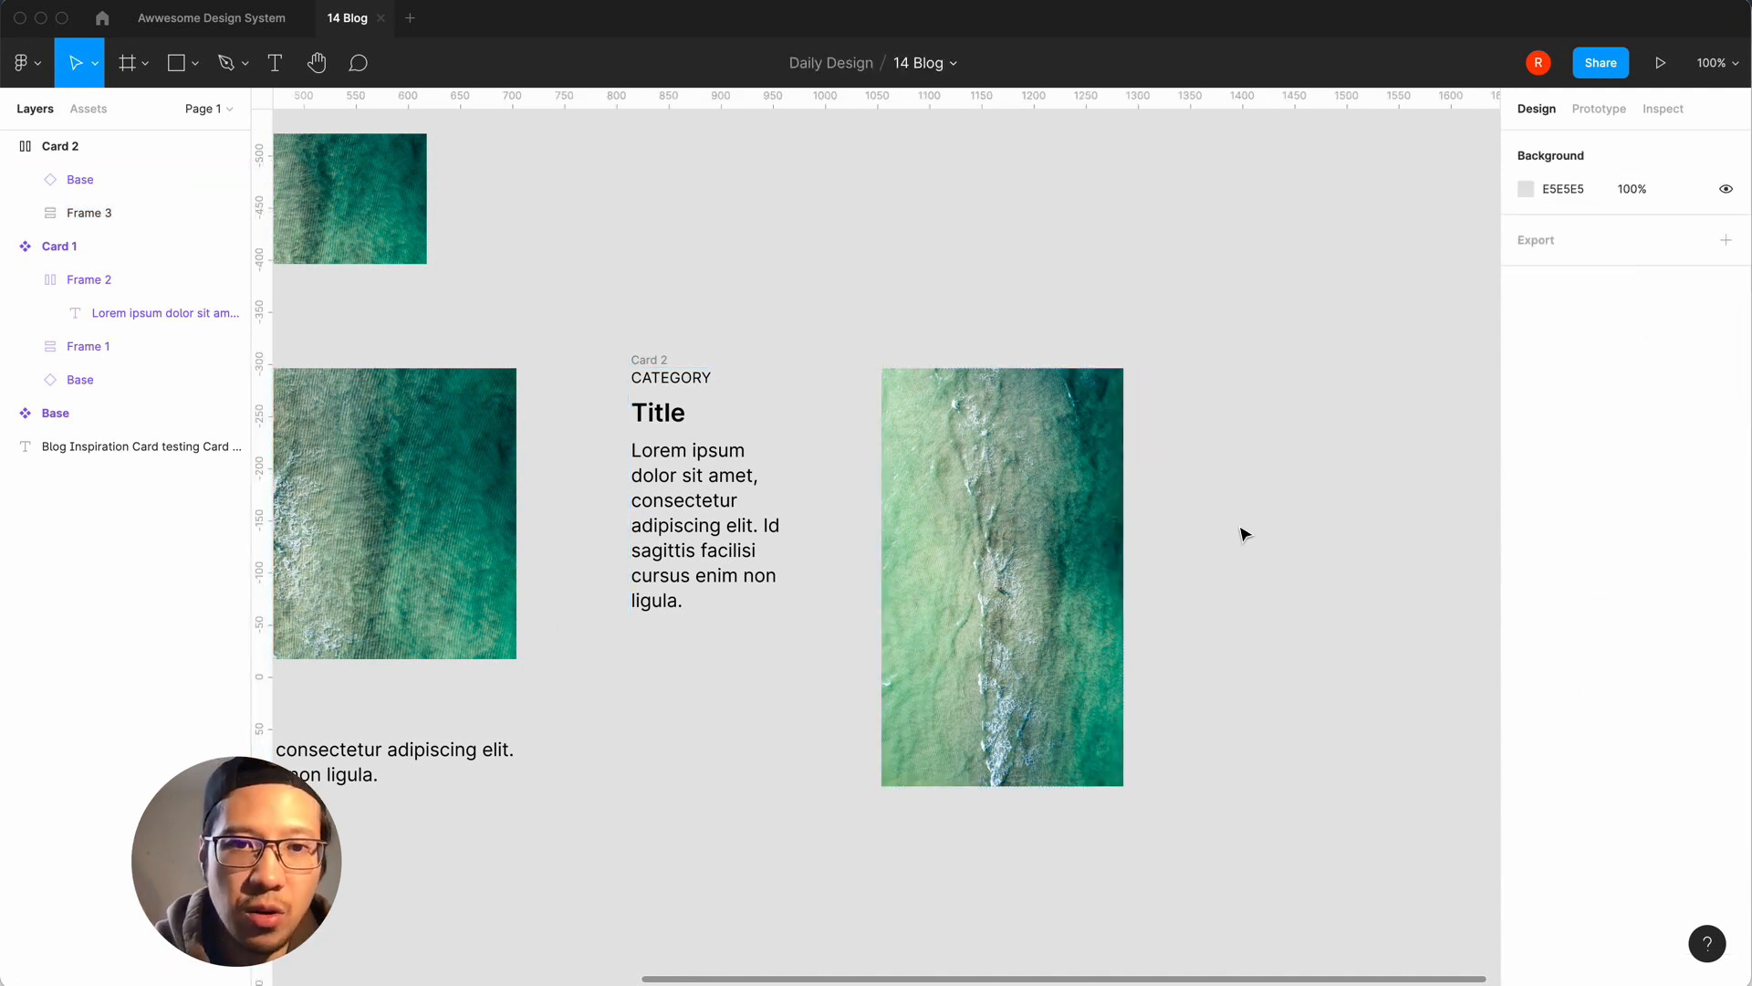
Set both the width and height of Card 2's Frame 2, which holds the paragraph, to Fill container.
scroll(1246, 534, left, 1)
scroll(1246, 534, up, 1)
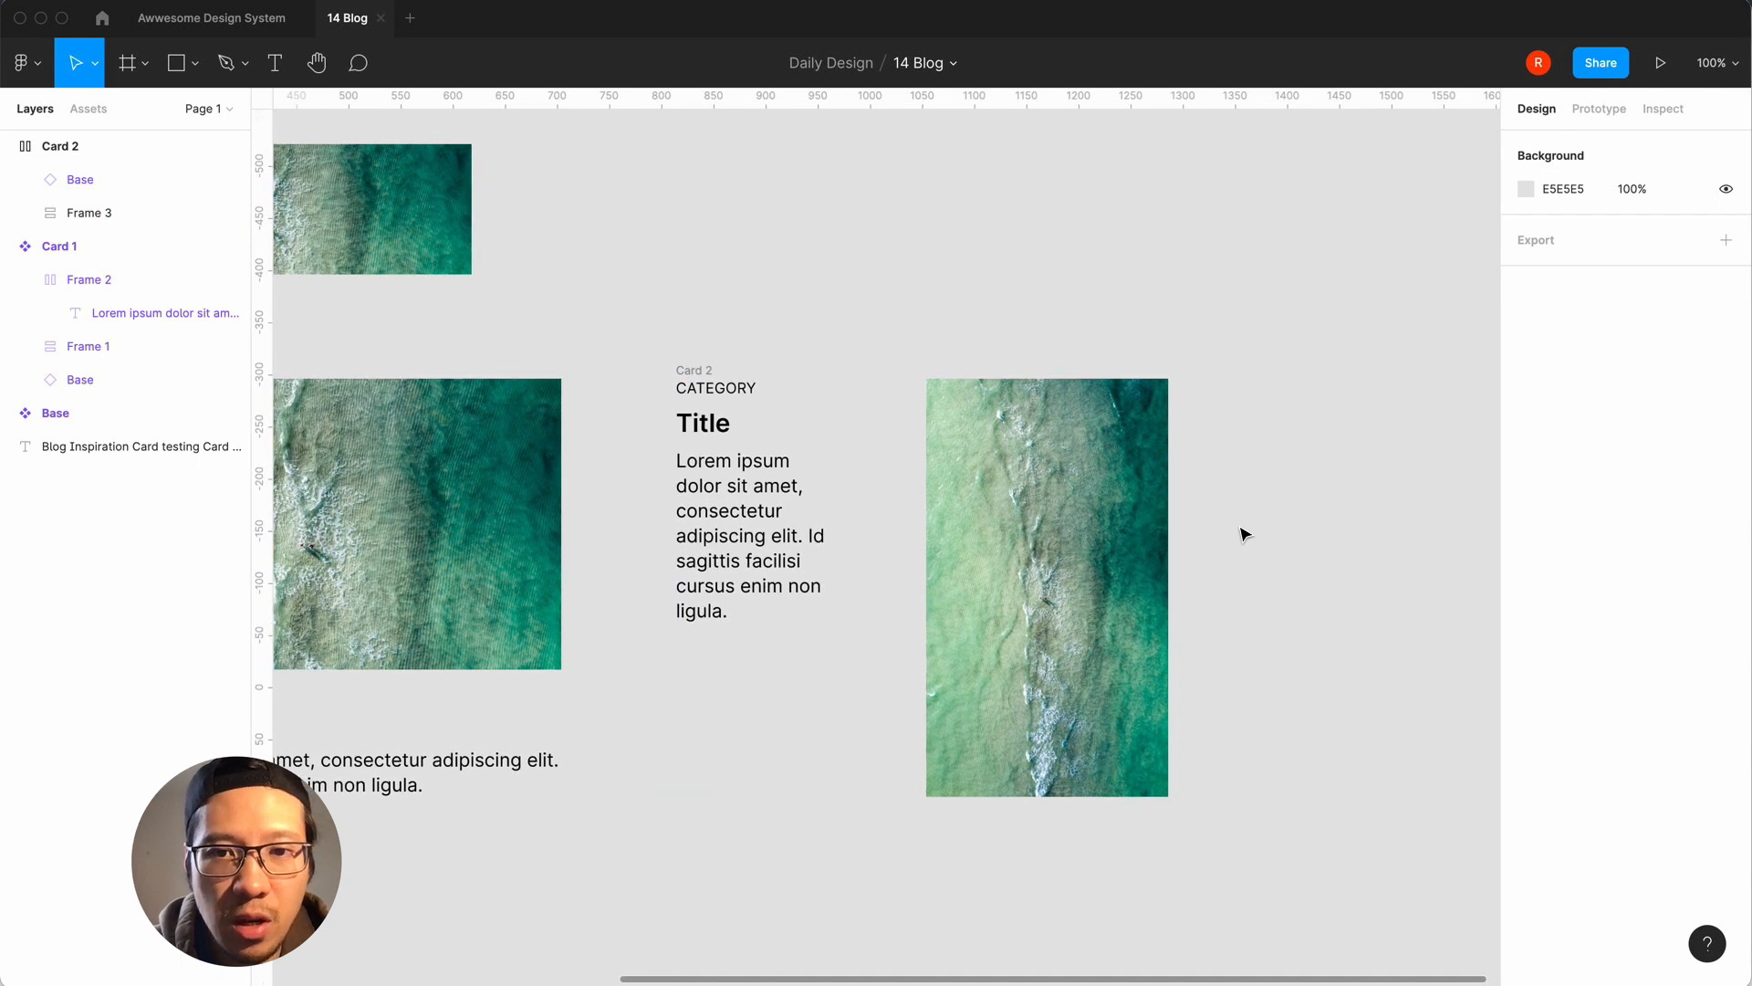
double_click(768, 512)
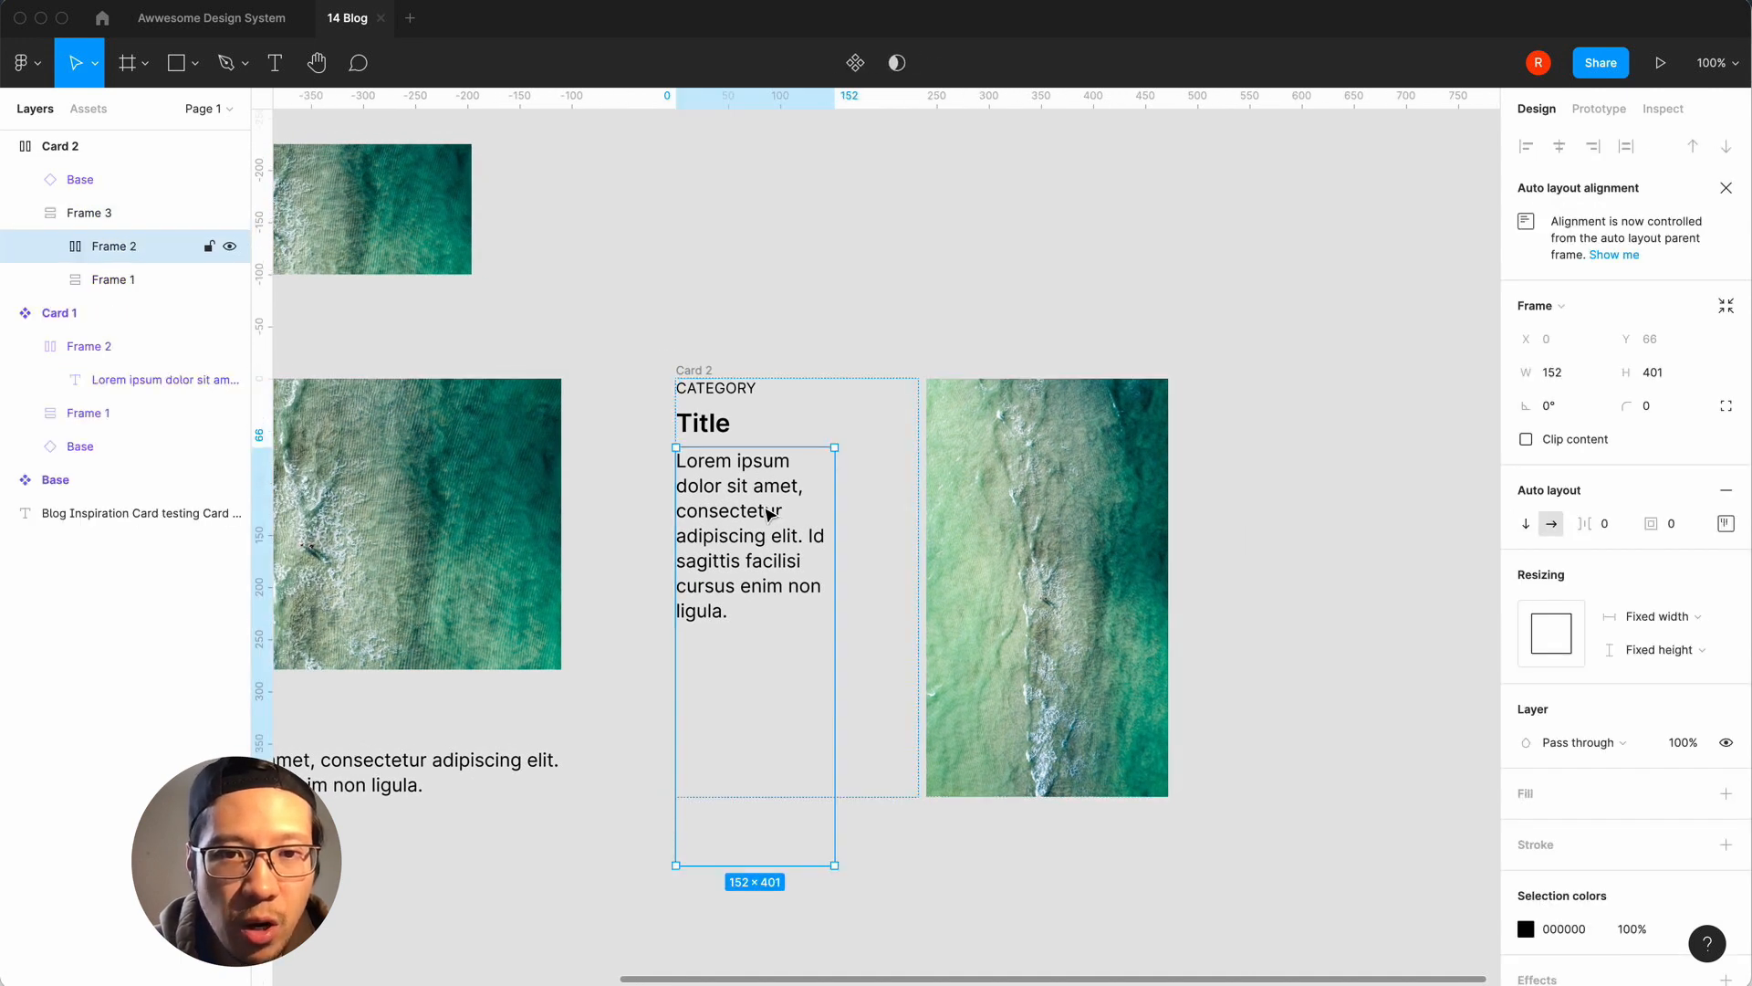
click(1693, 651)
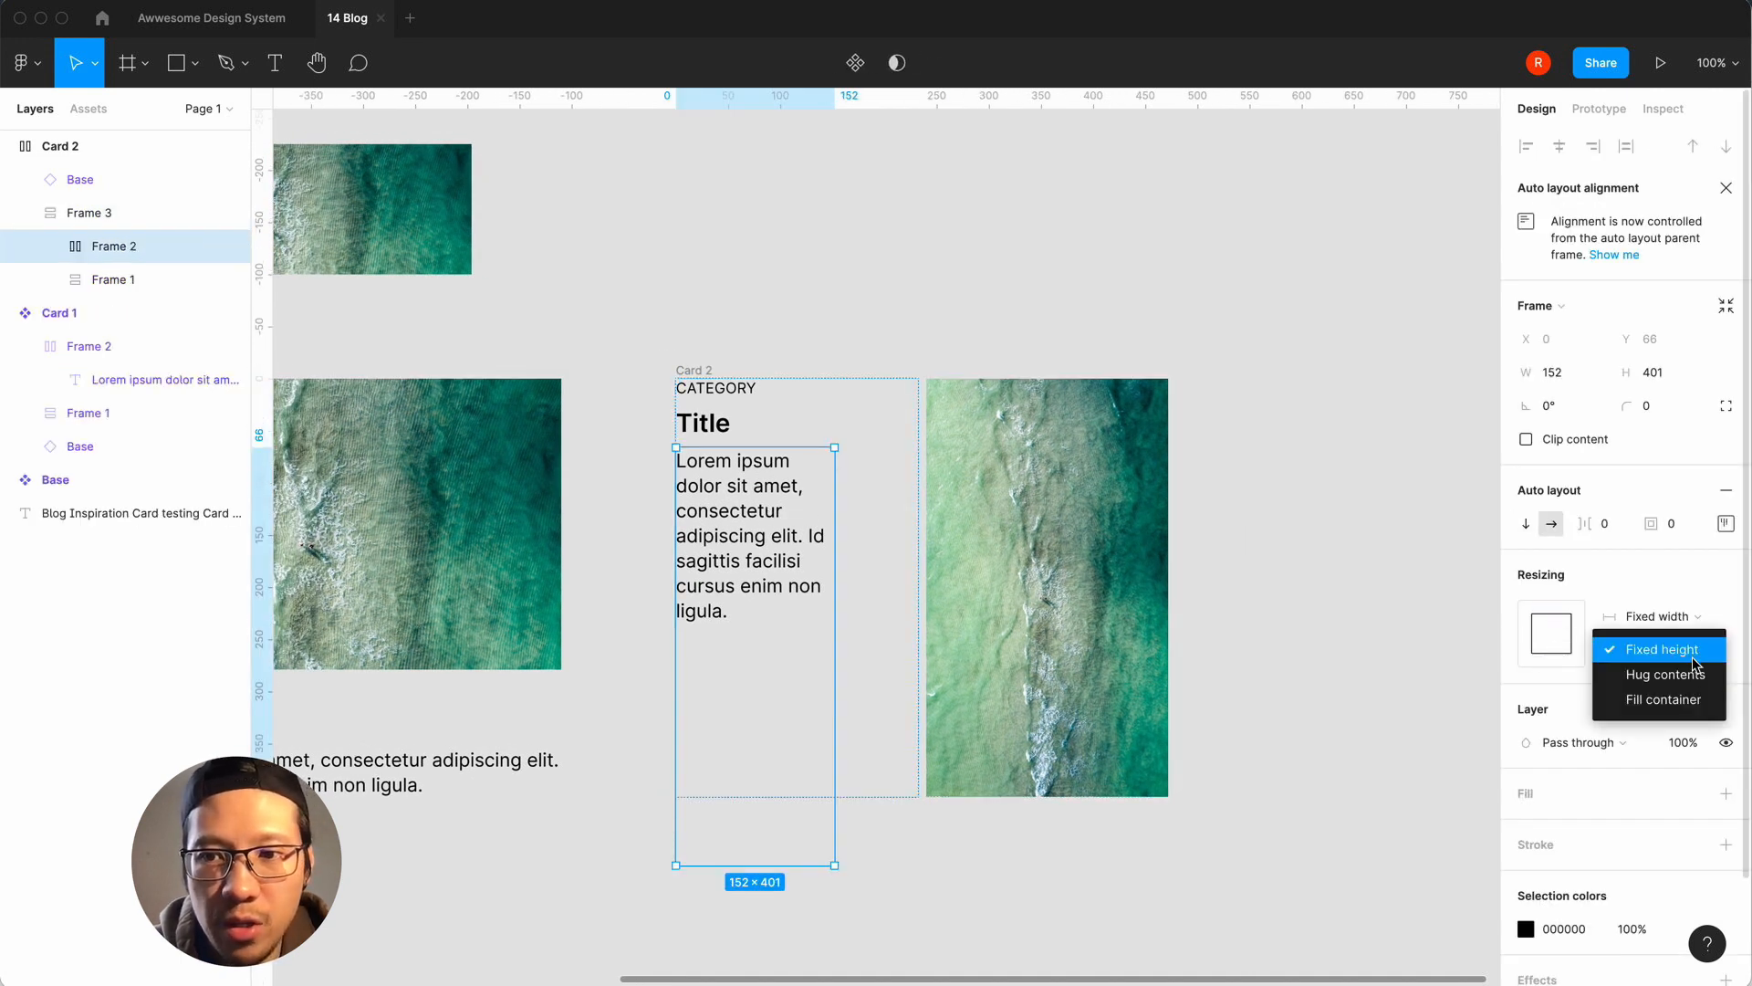
click(1691, 701)
click(1676, 667)
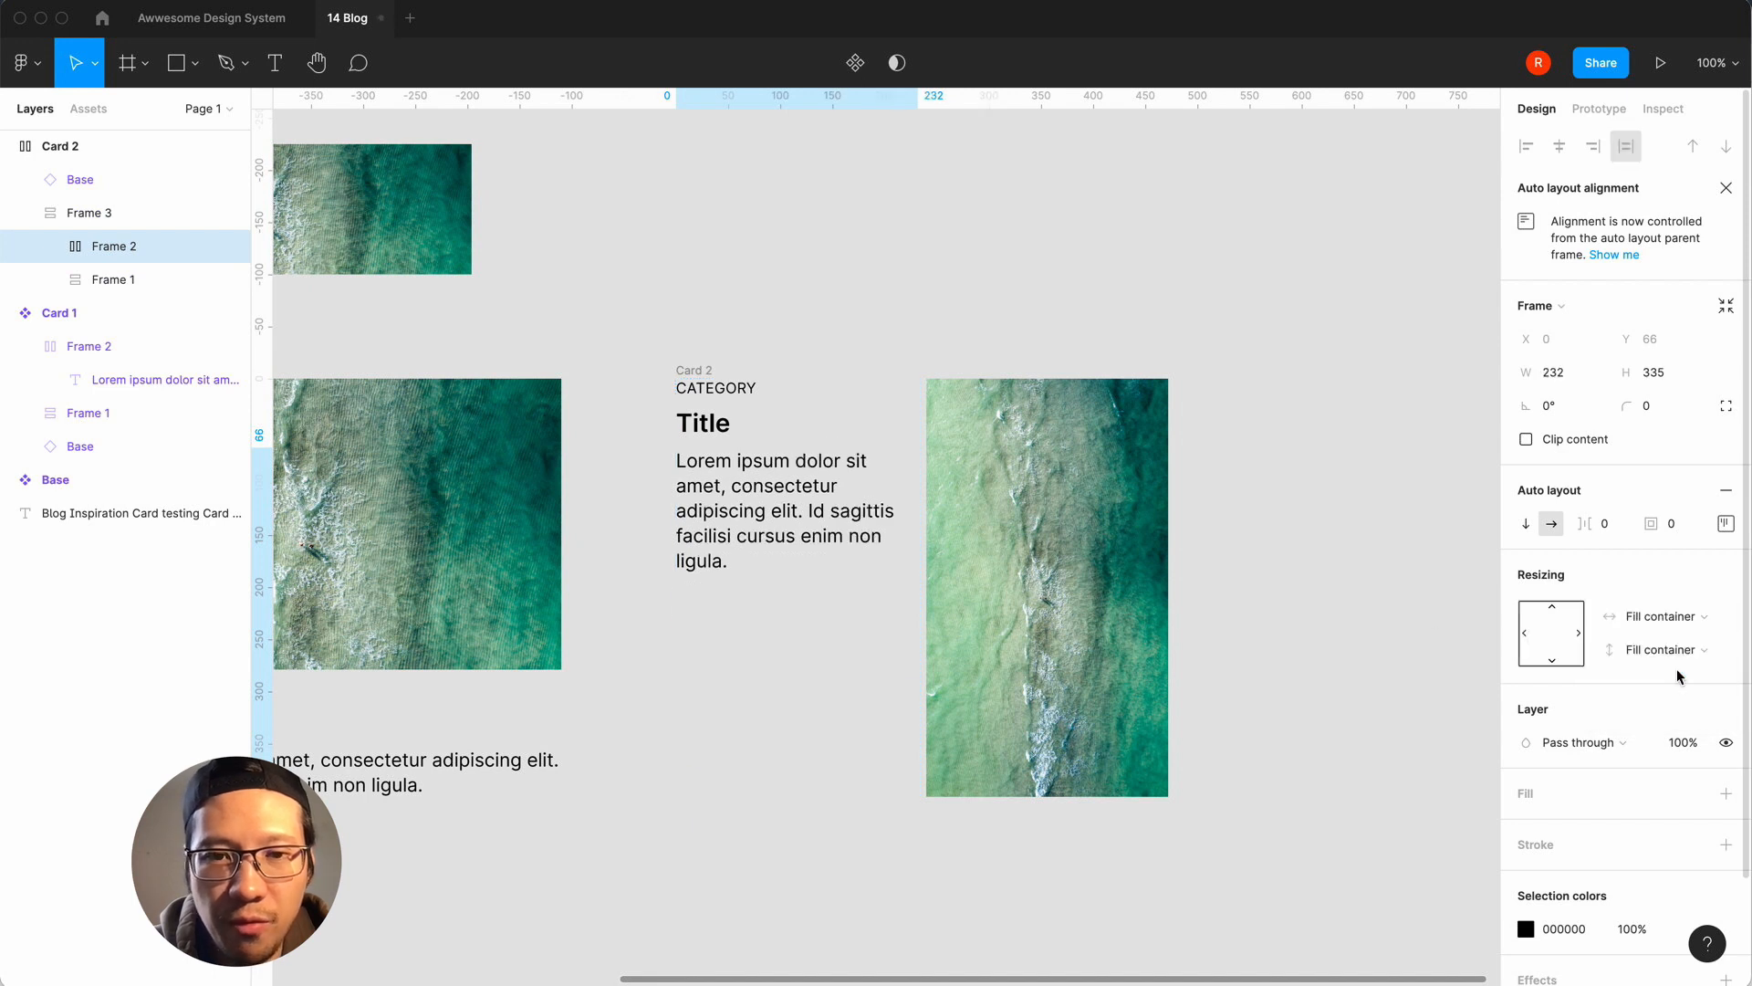
Set the width of Card 2's Frame 1, the category and title group, to Fill container.
click(831, 411)
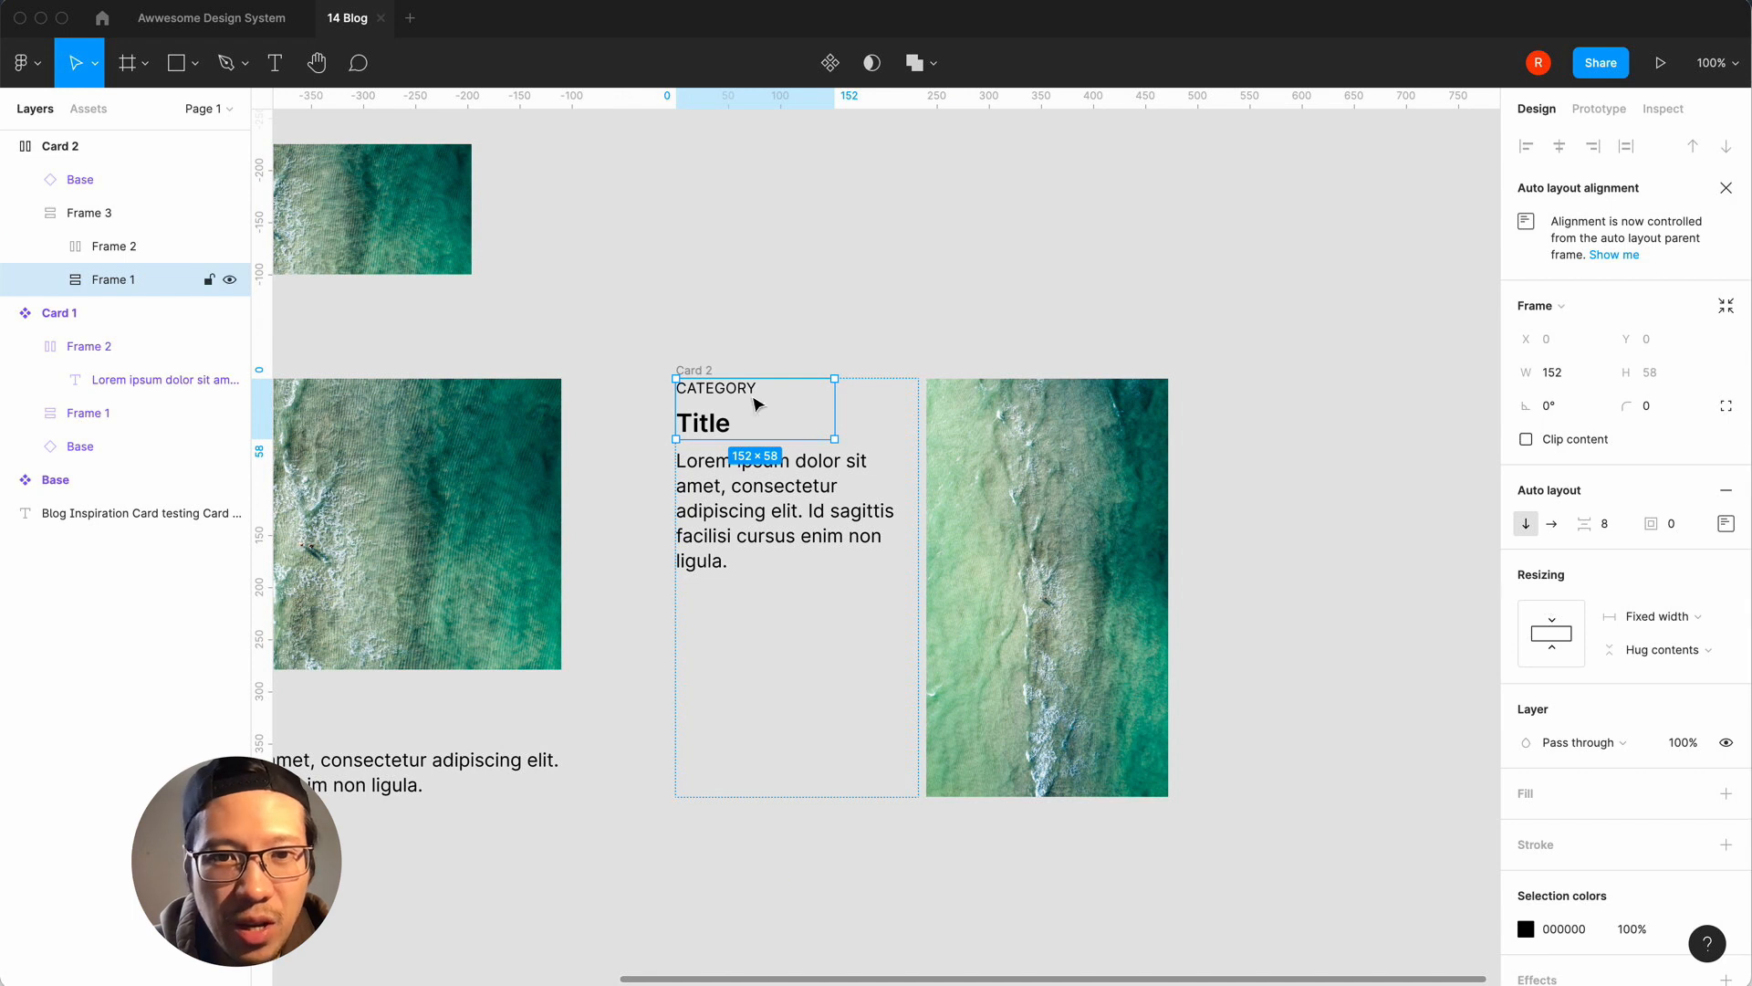
click(1662, 618)
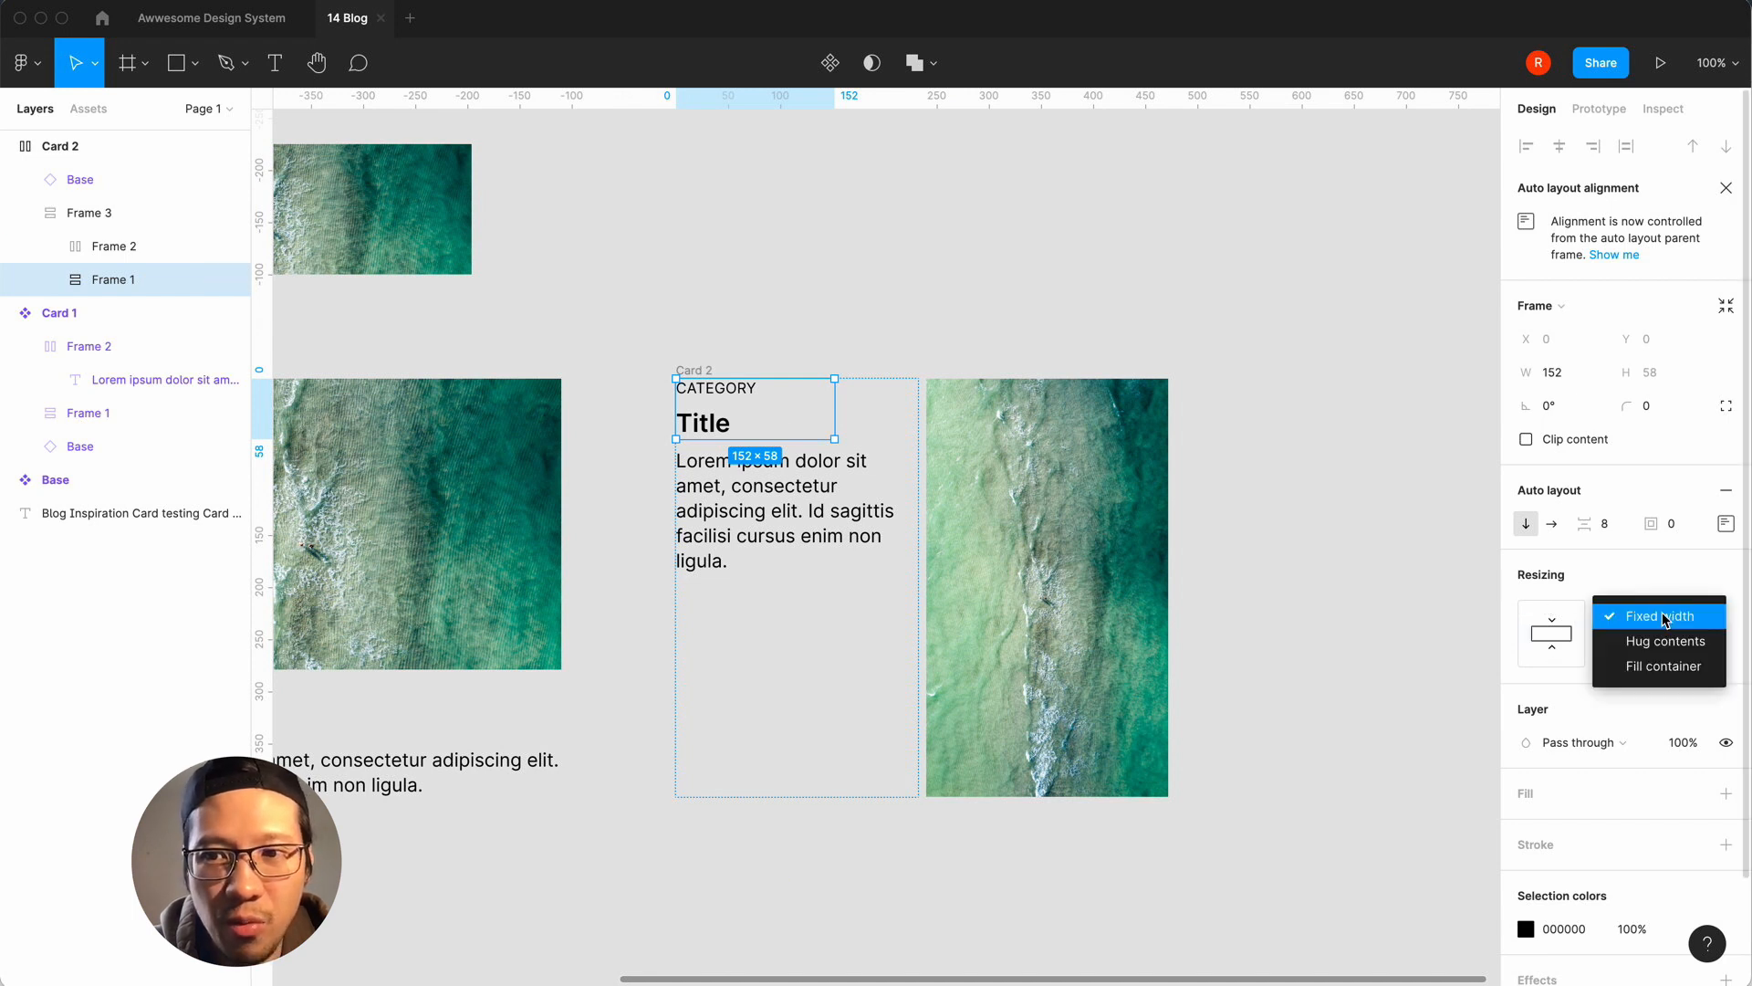
click(1663, 666)
Set the auto layout alignment of Card 2's Frame 2 to bottom left so the paragraph sits at its base.
click(862, 508)
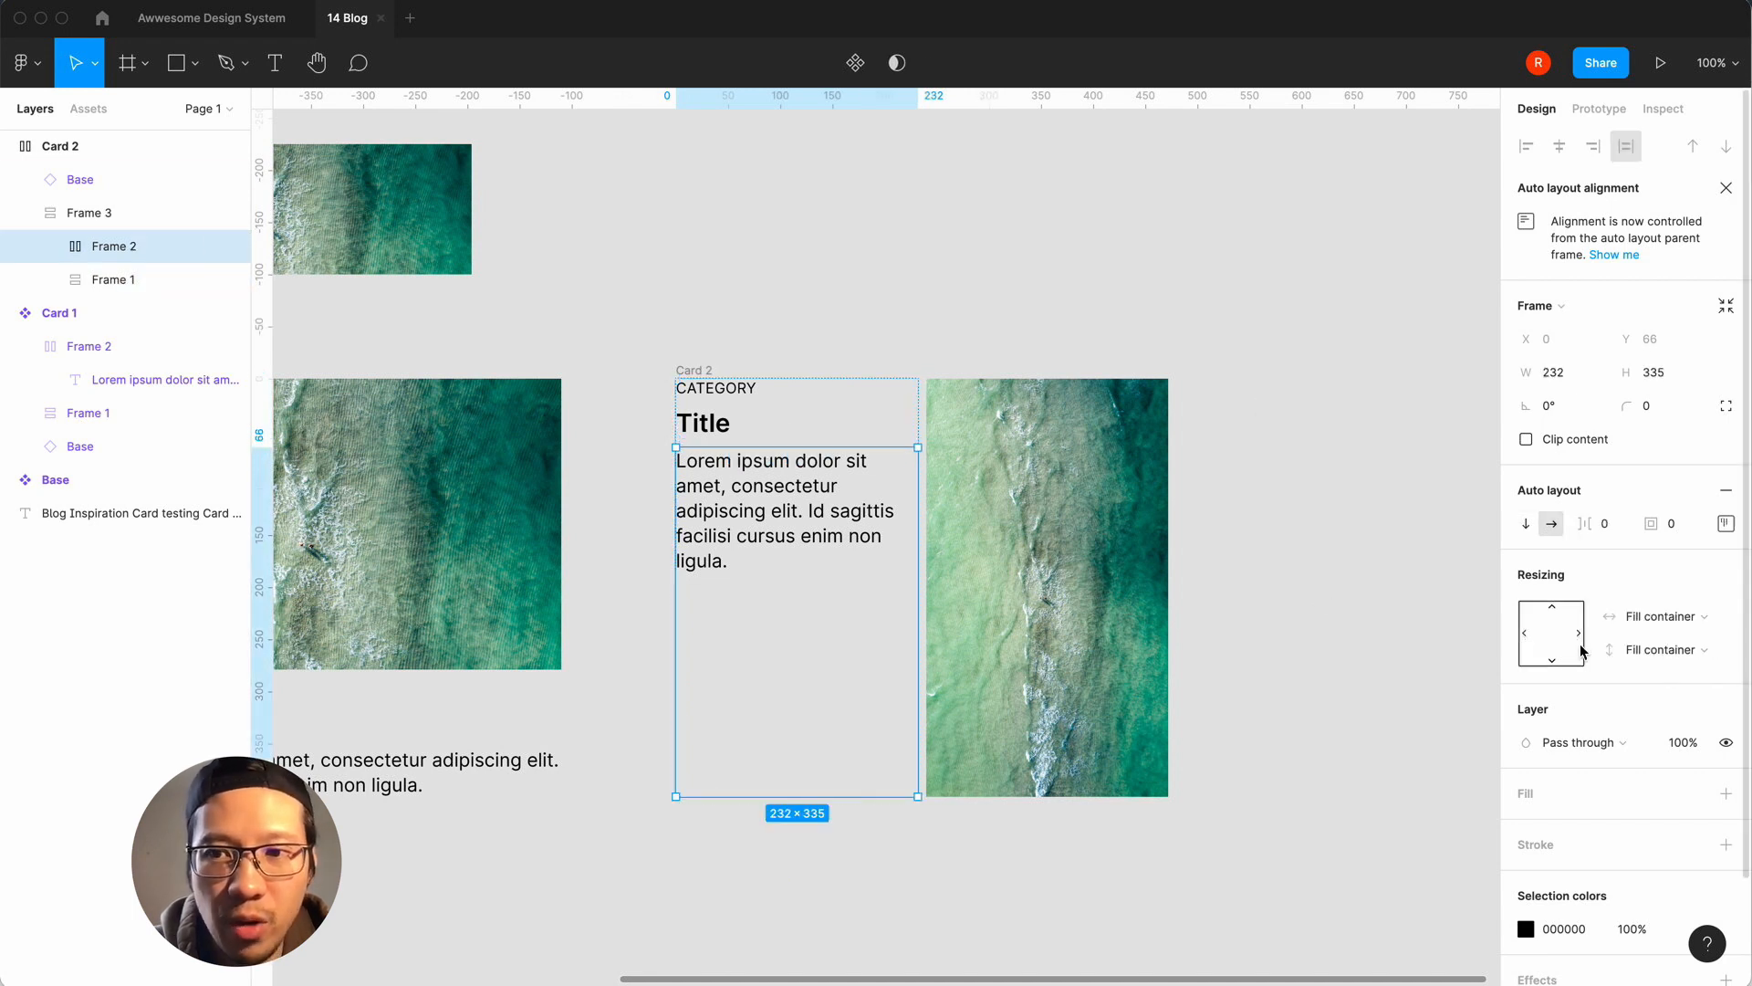
click(1726, 523)
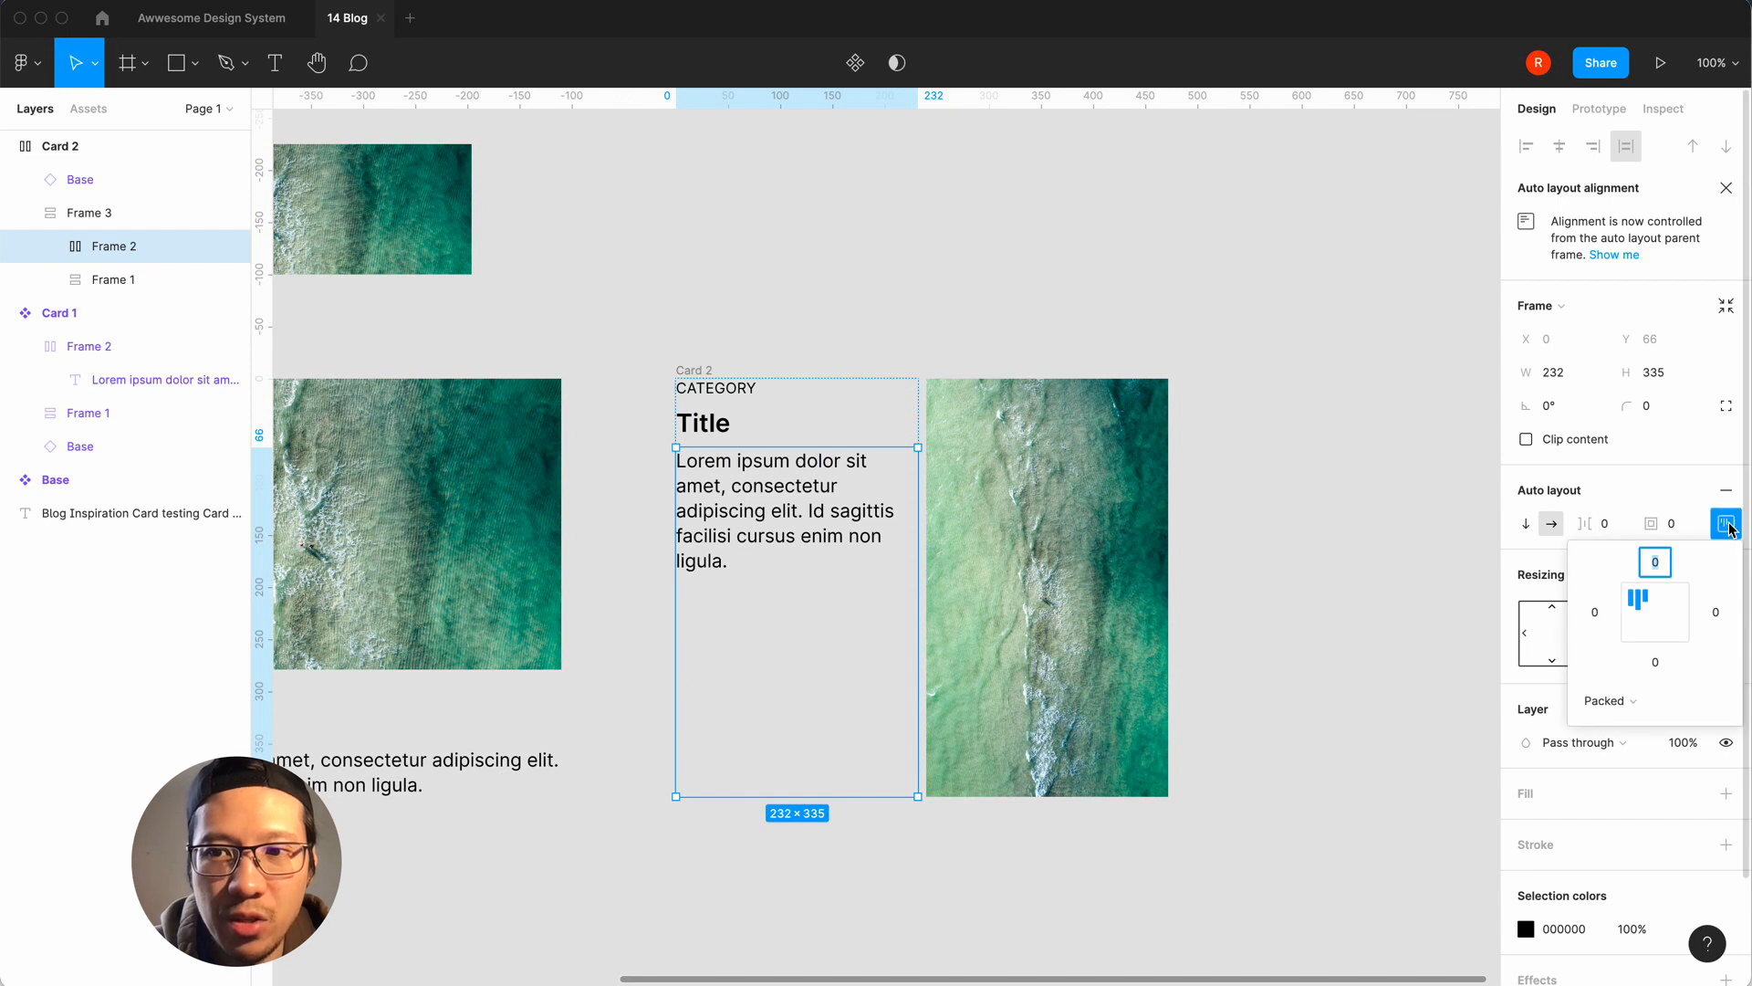
click(1638, 633)
click(1380, 708)
Resize Card 2 to about 532 × 310, making it wider and shorter.
click(711, 374)
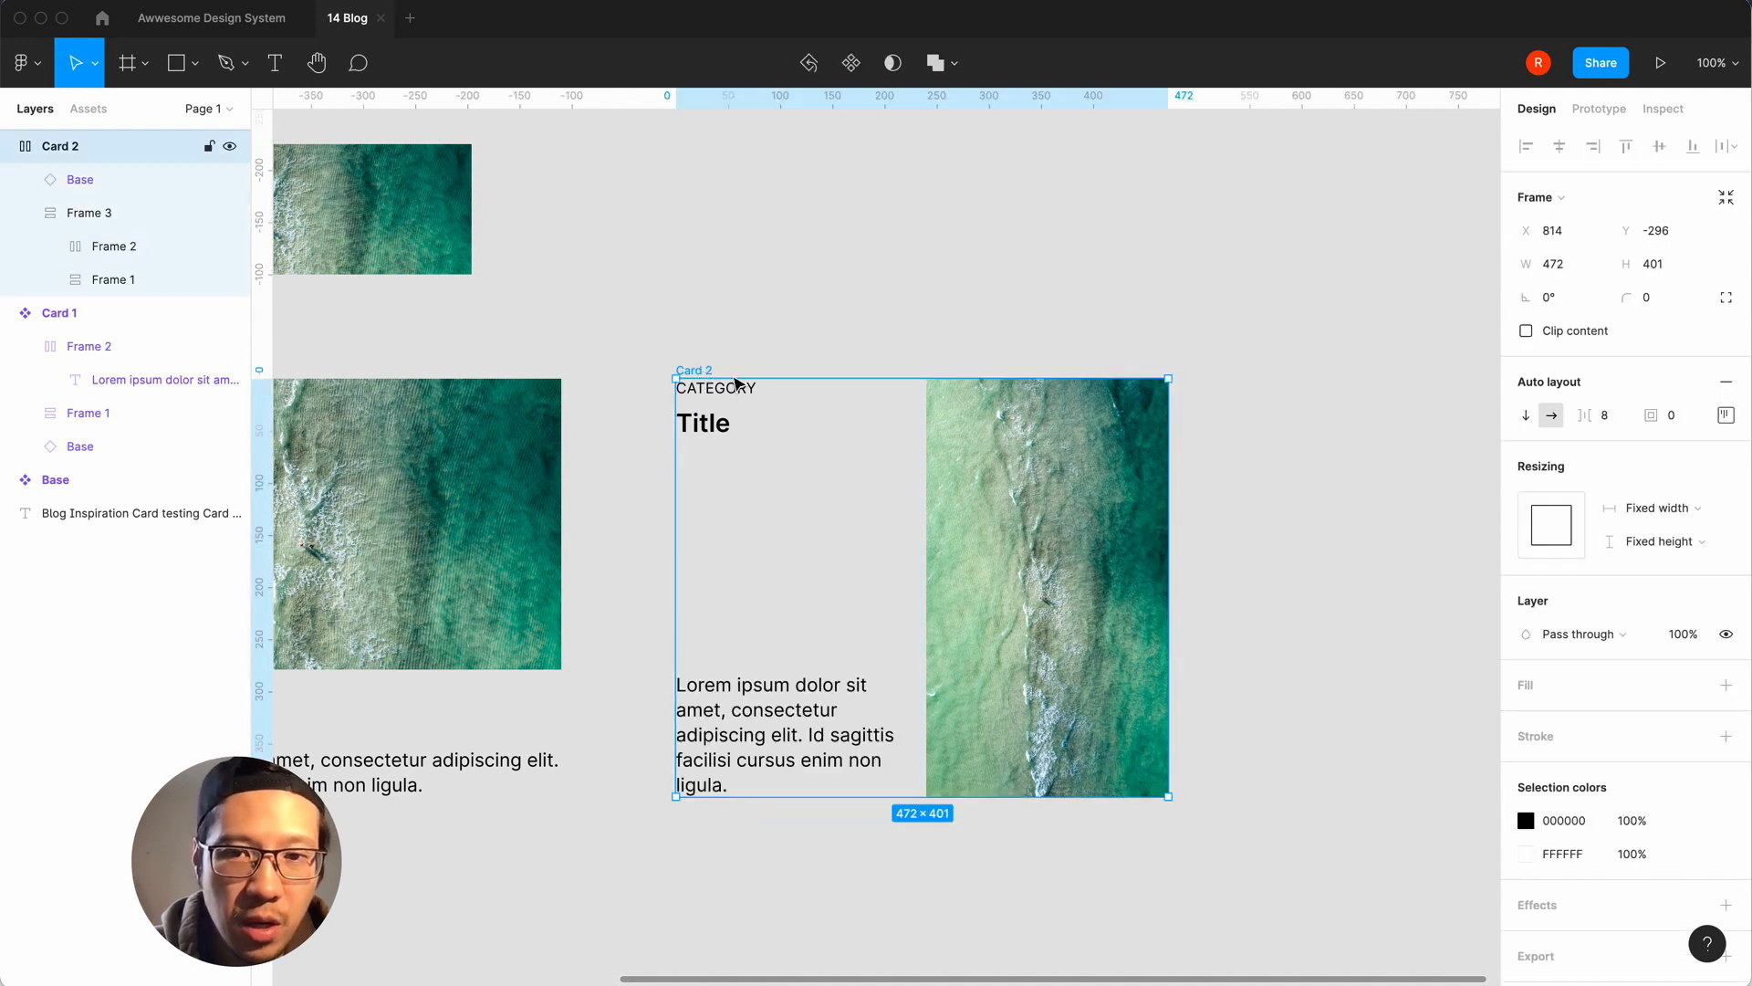
drag(1169, 797, 1231, 702)
click(1396, 599)
key(minus)
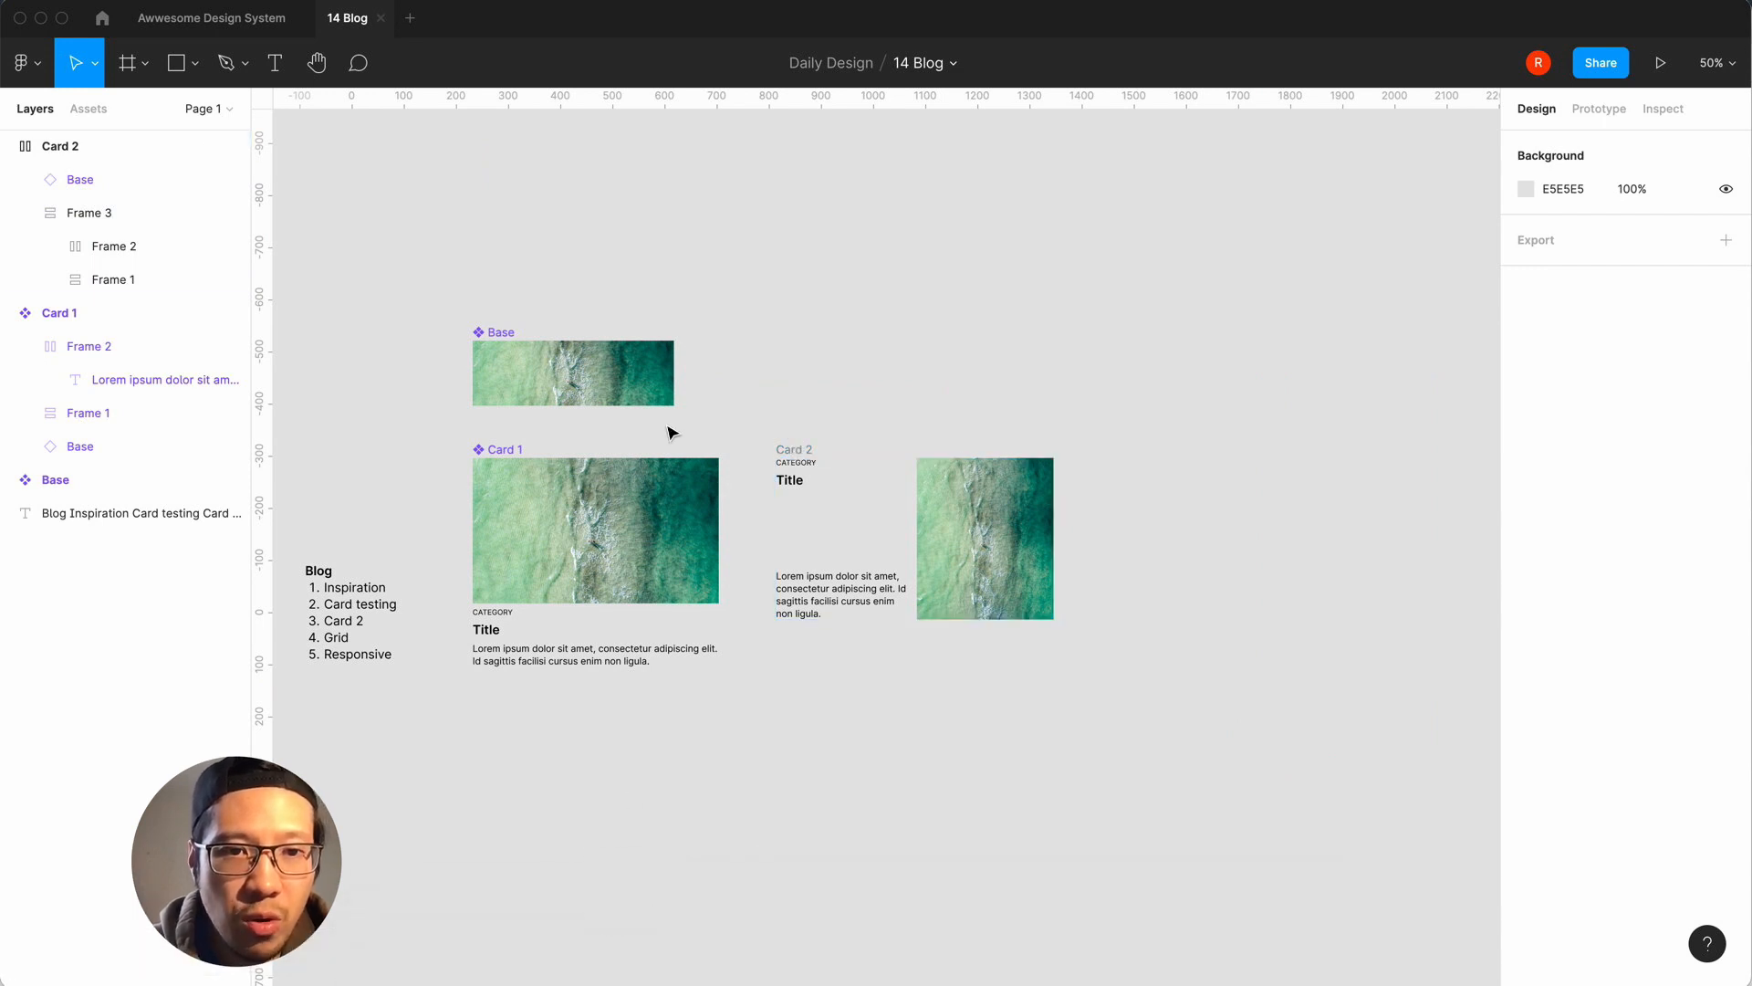
Turn Card 2 into a component.
click(796, 450)
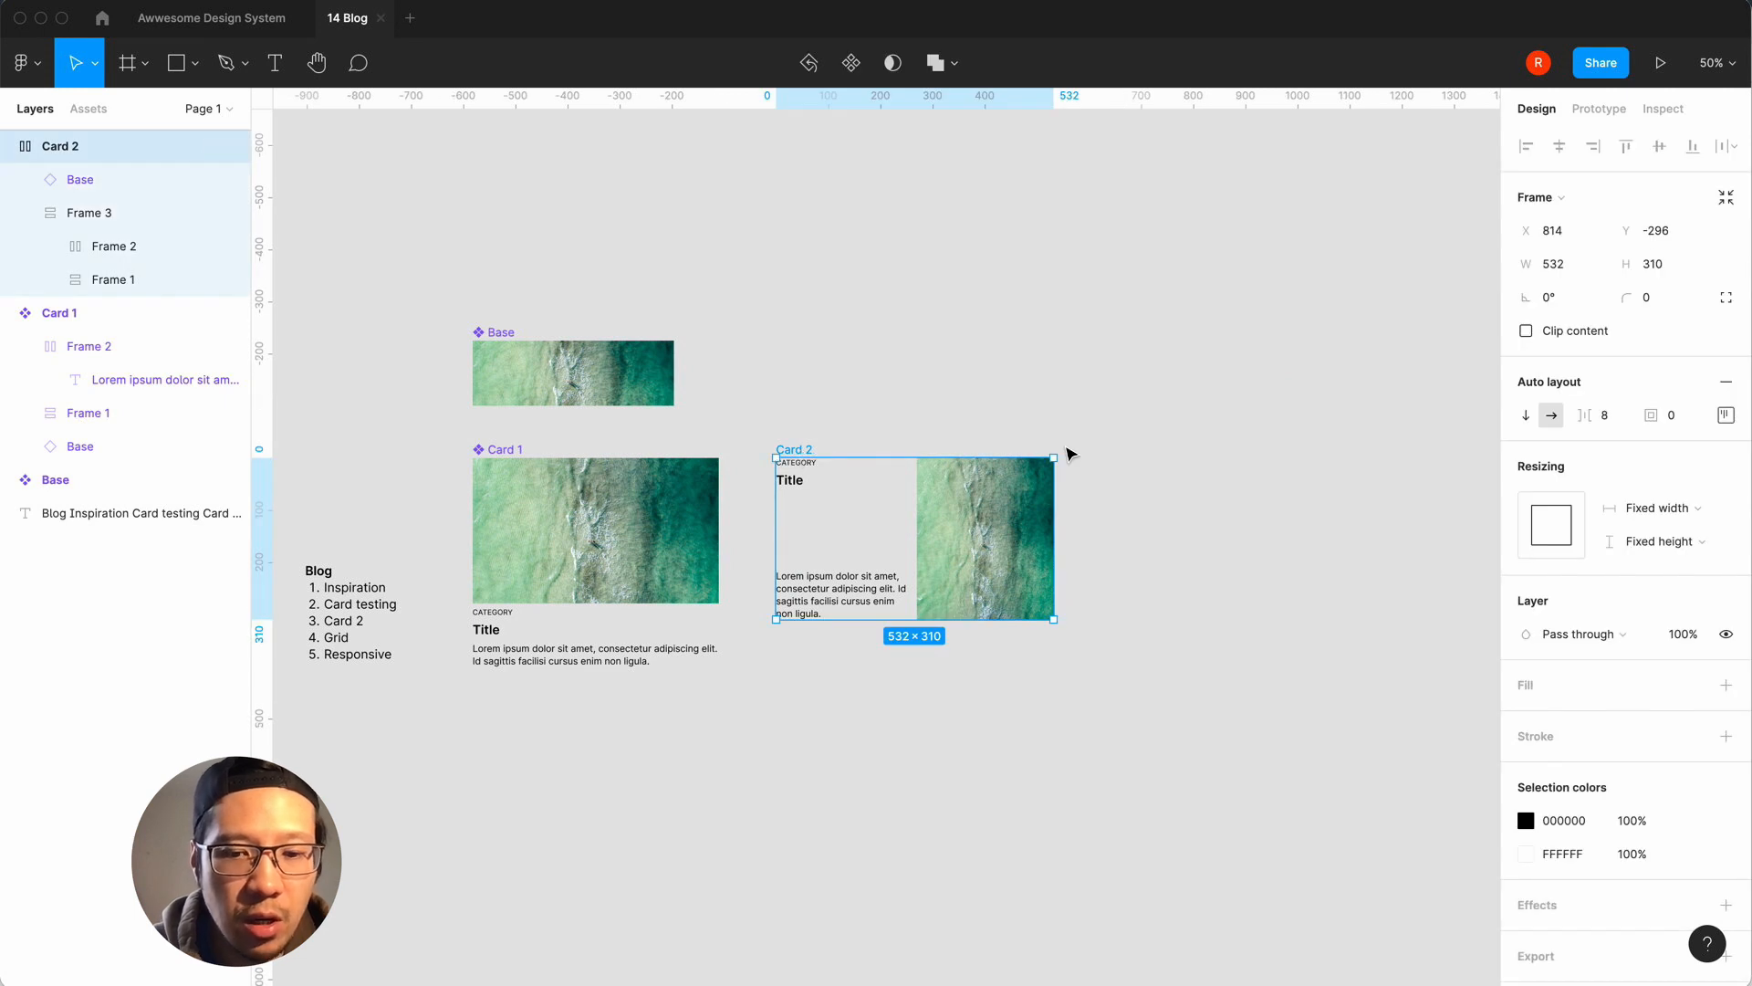
key(super+alt+k)
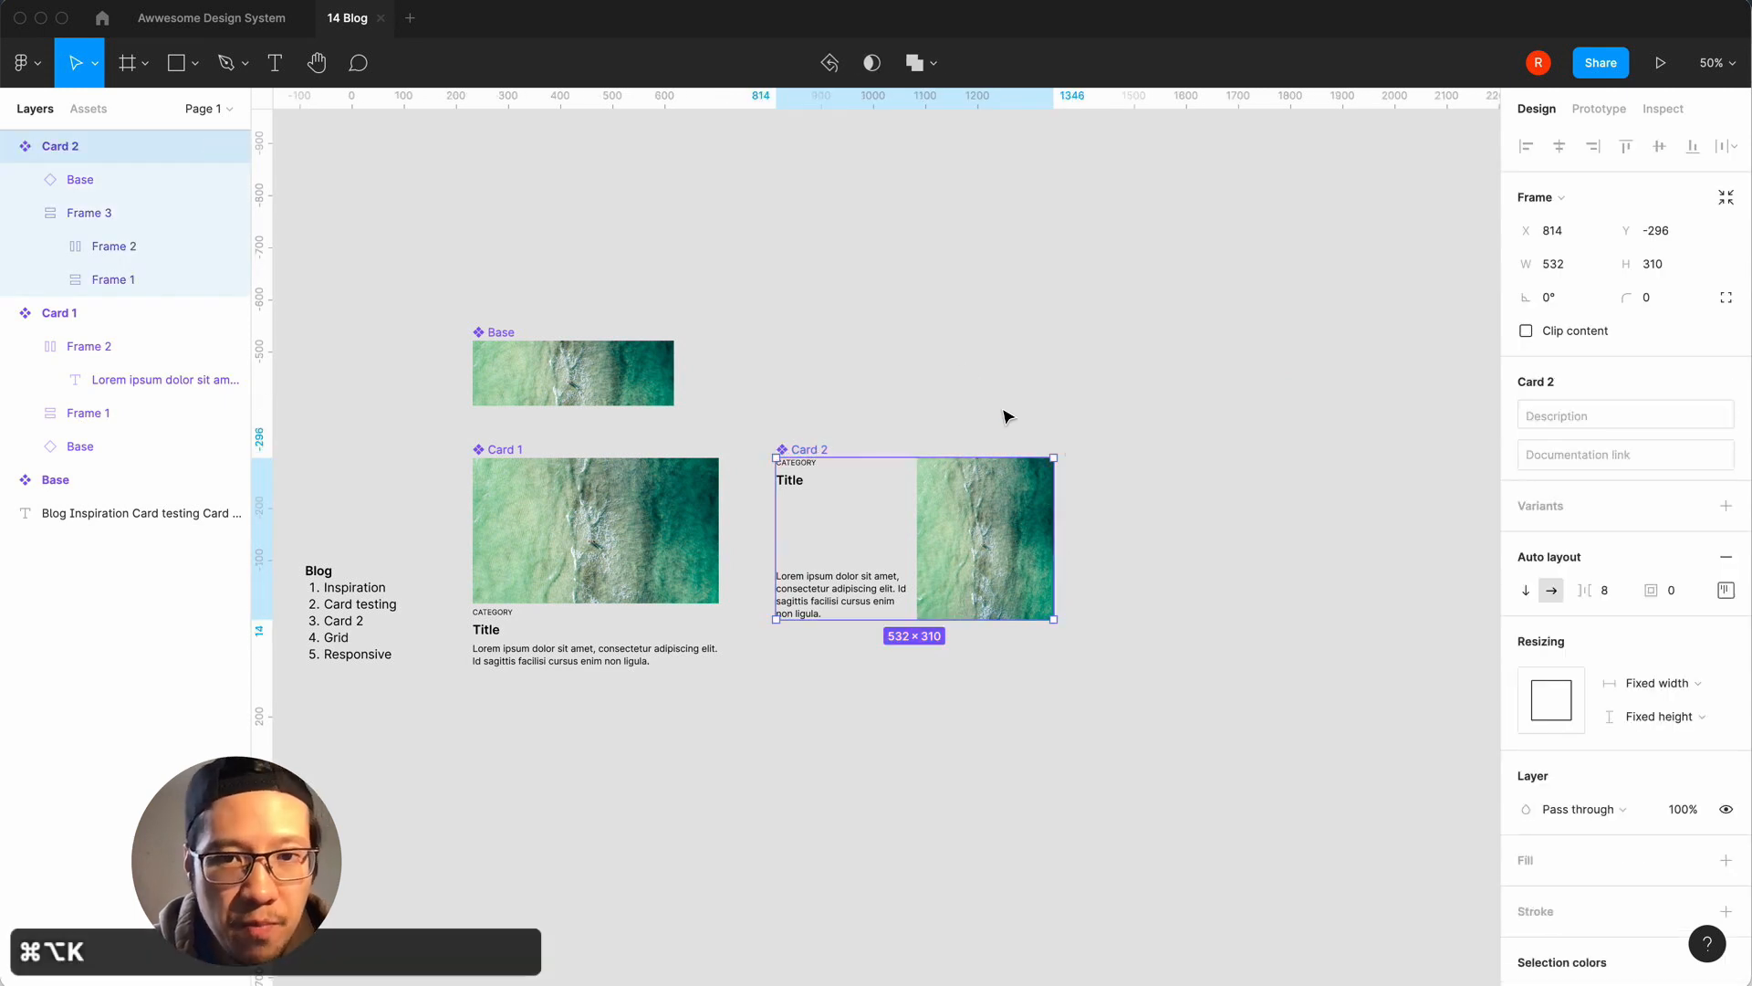
click(952, 356)
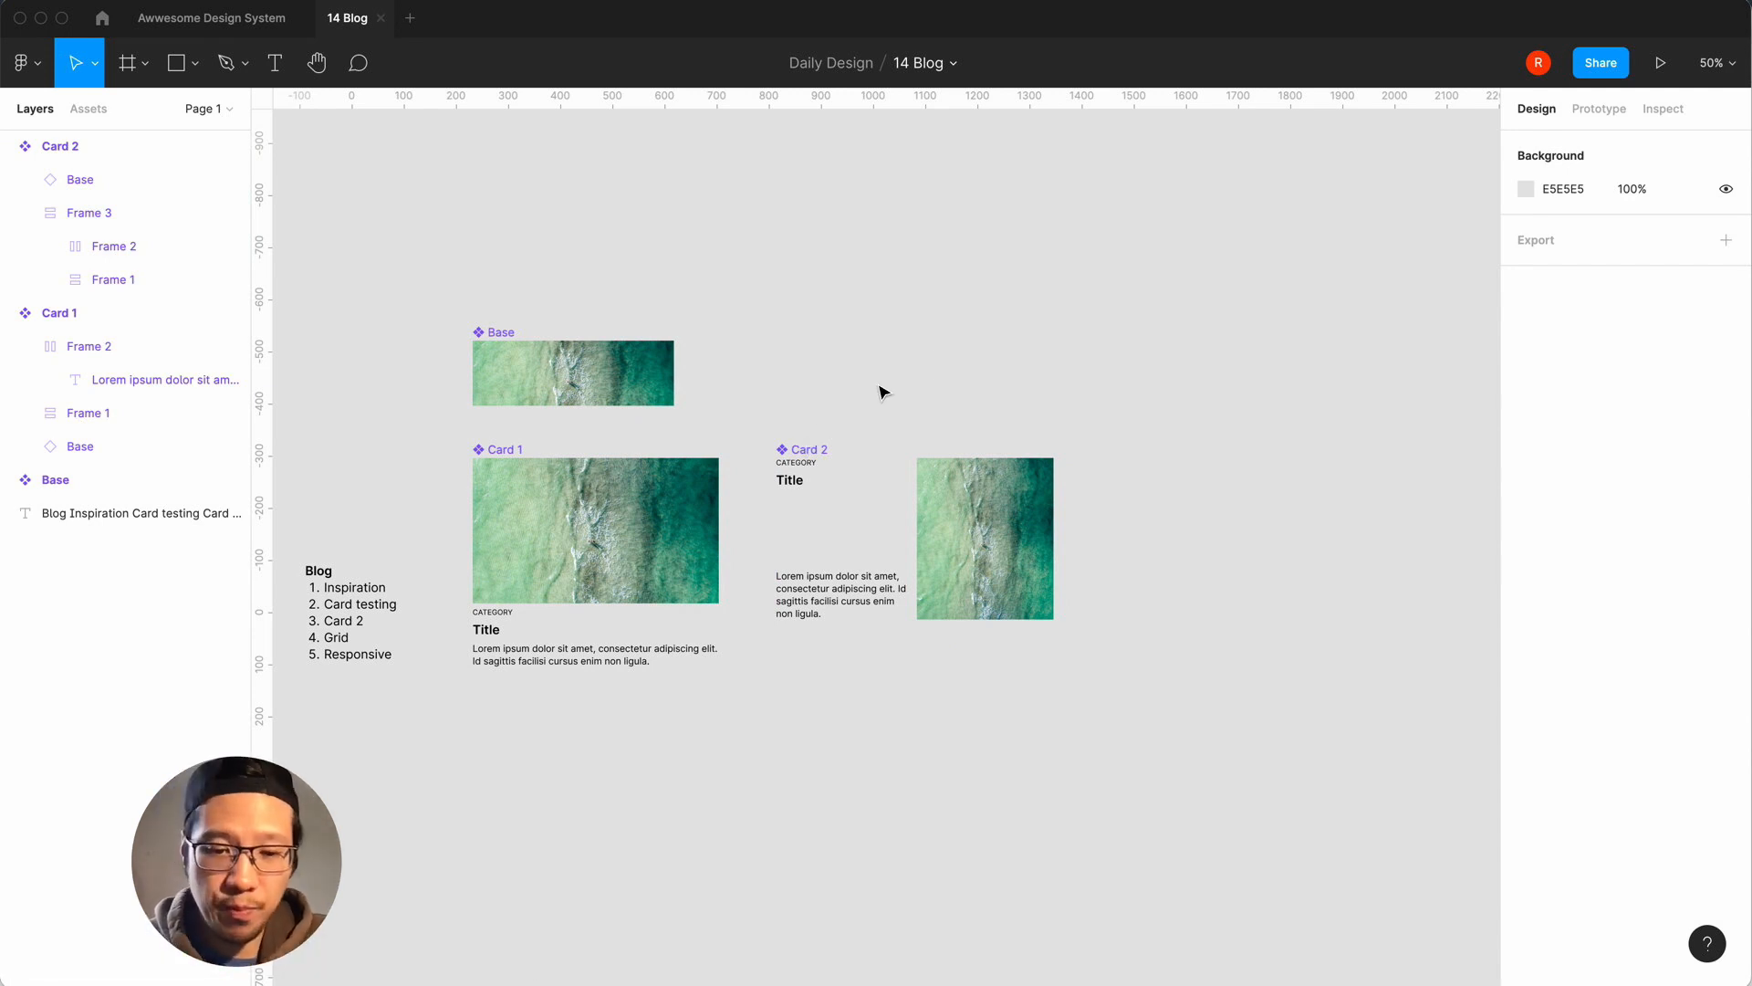
Add a 1440 × 900 MacBook Pro preset frame and place it beyond Card 2 at about X 1592, Y -521.
scroll(881, 390, right, 2)
key(f)
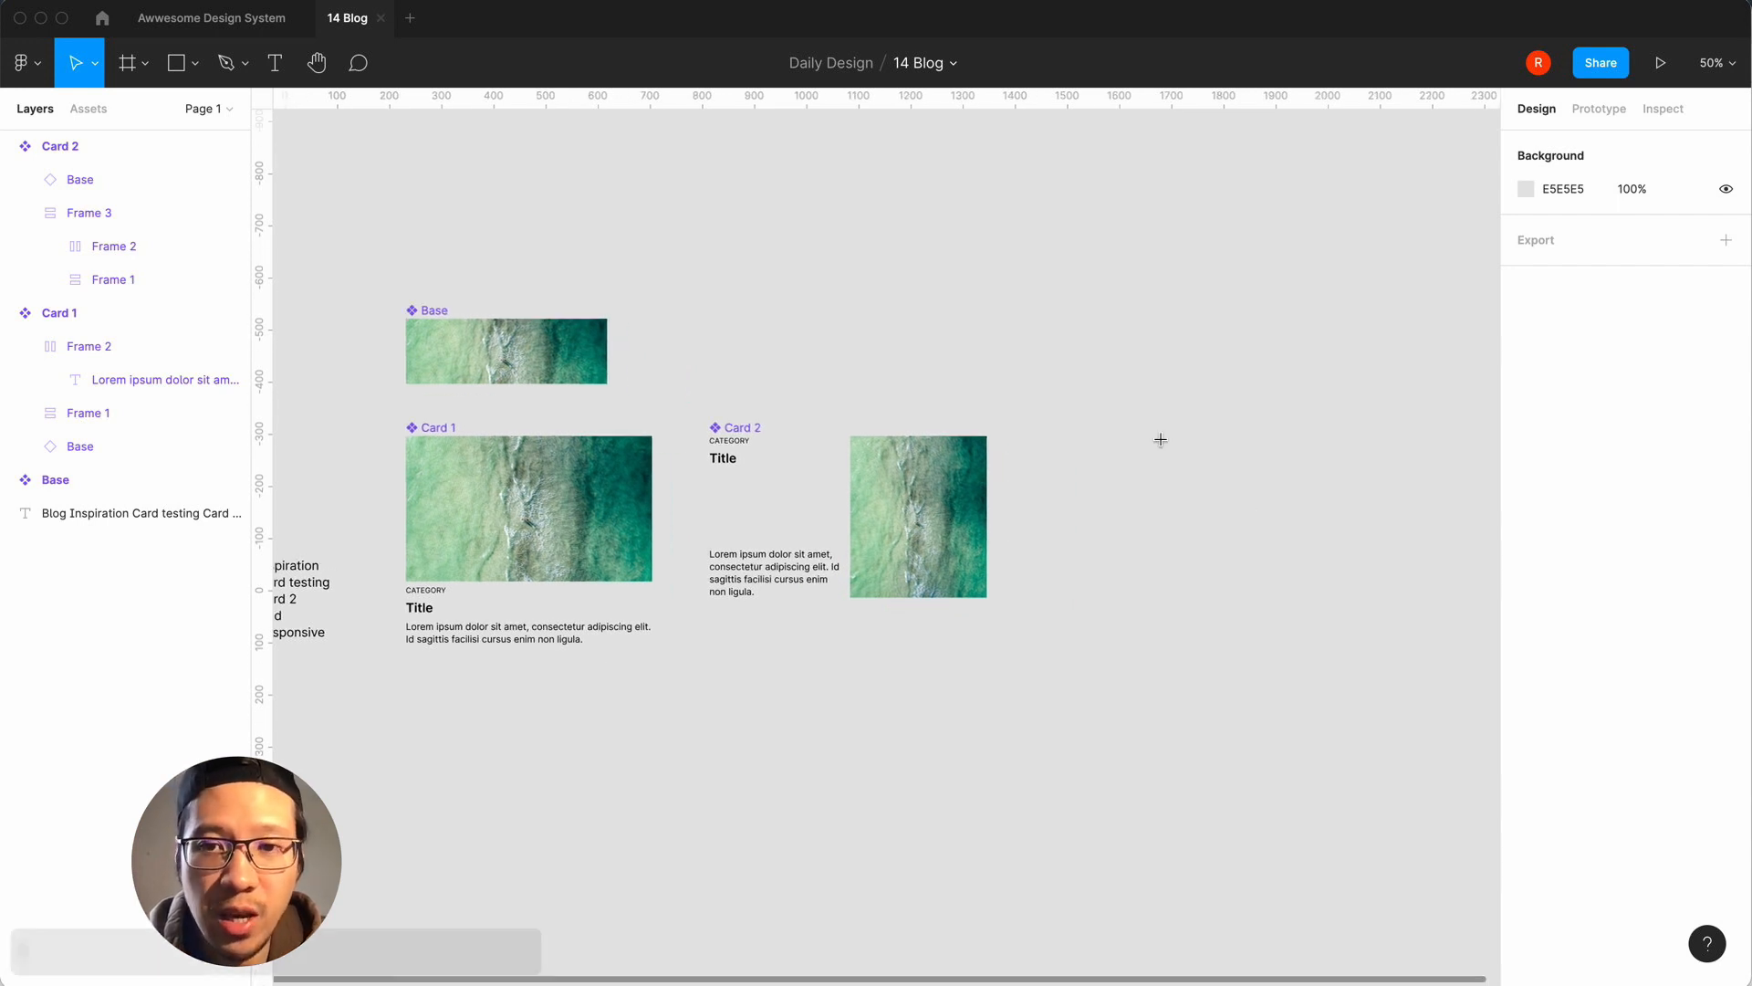
click(1548, 353)
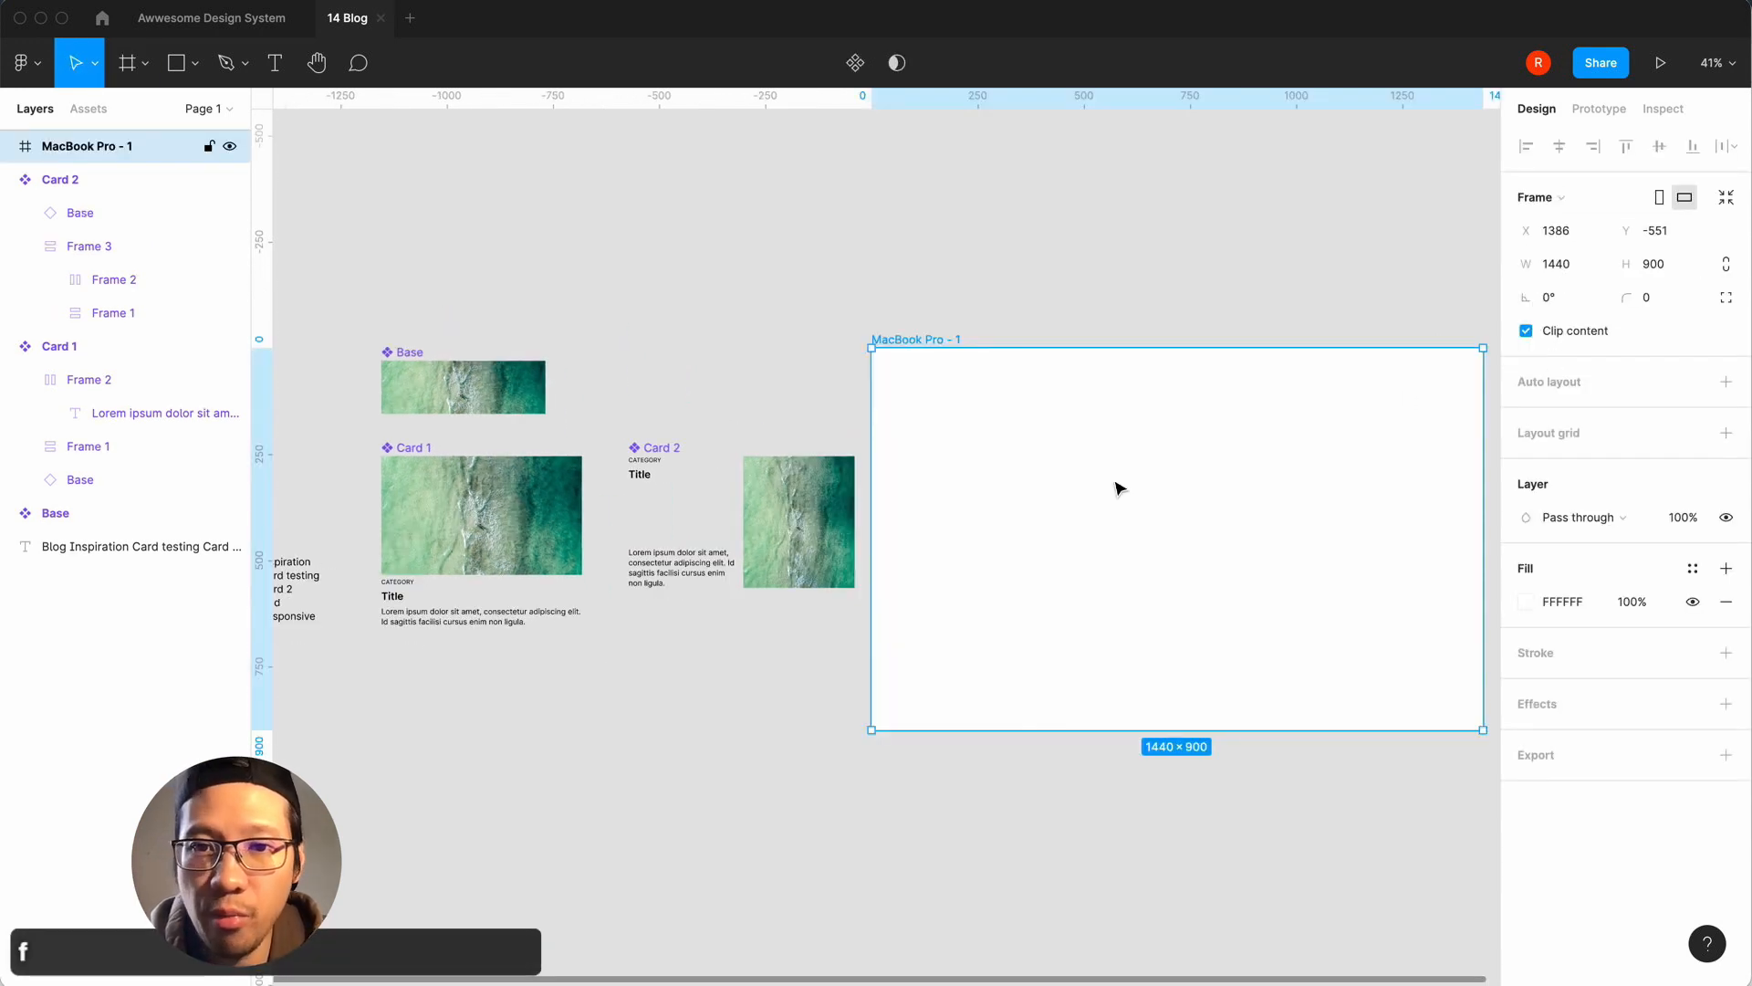
click(1011, 228)
drag(919, 338, 1008, 353)
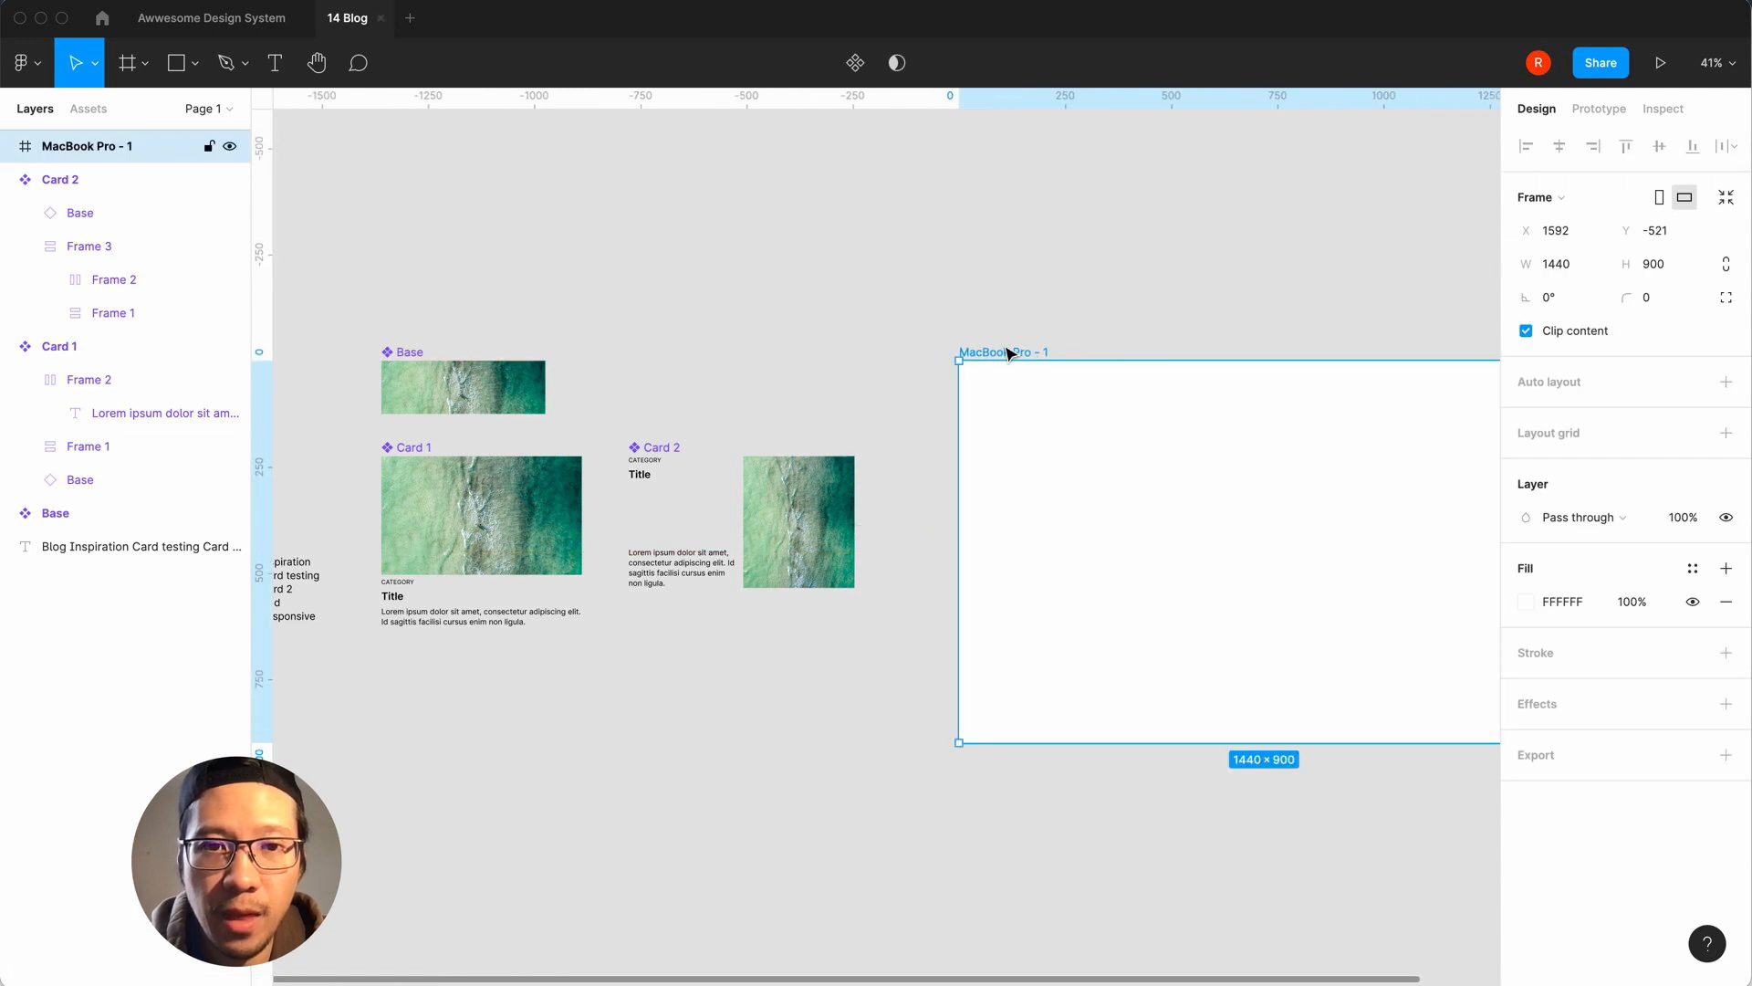
click(996, 264)
scroll(991, 264, right, 3)
drag(806, 356, 805, 358)
click(868, 301)
scroll(868, 301, right, 4)
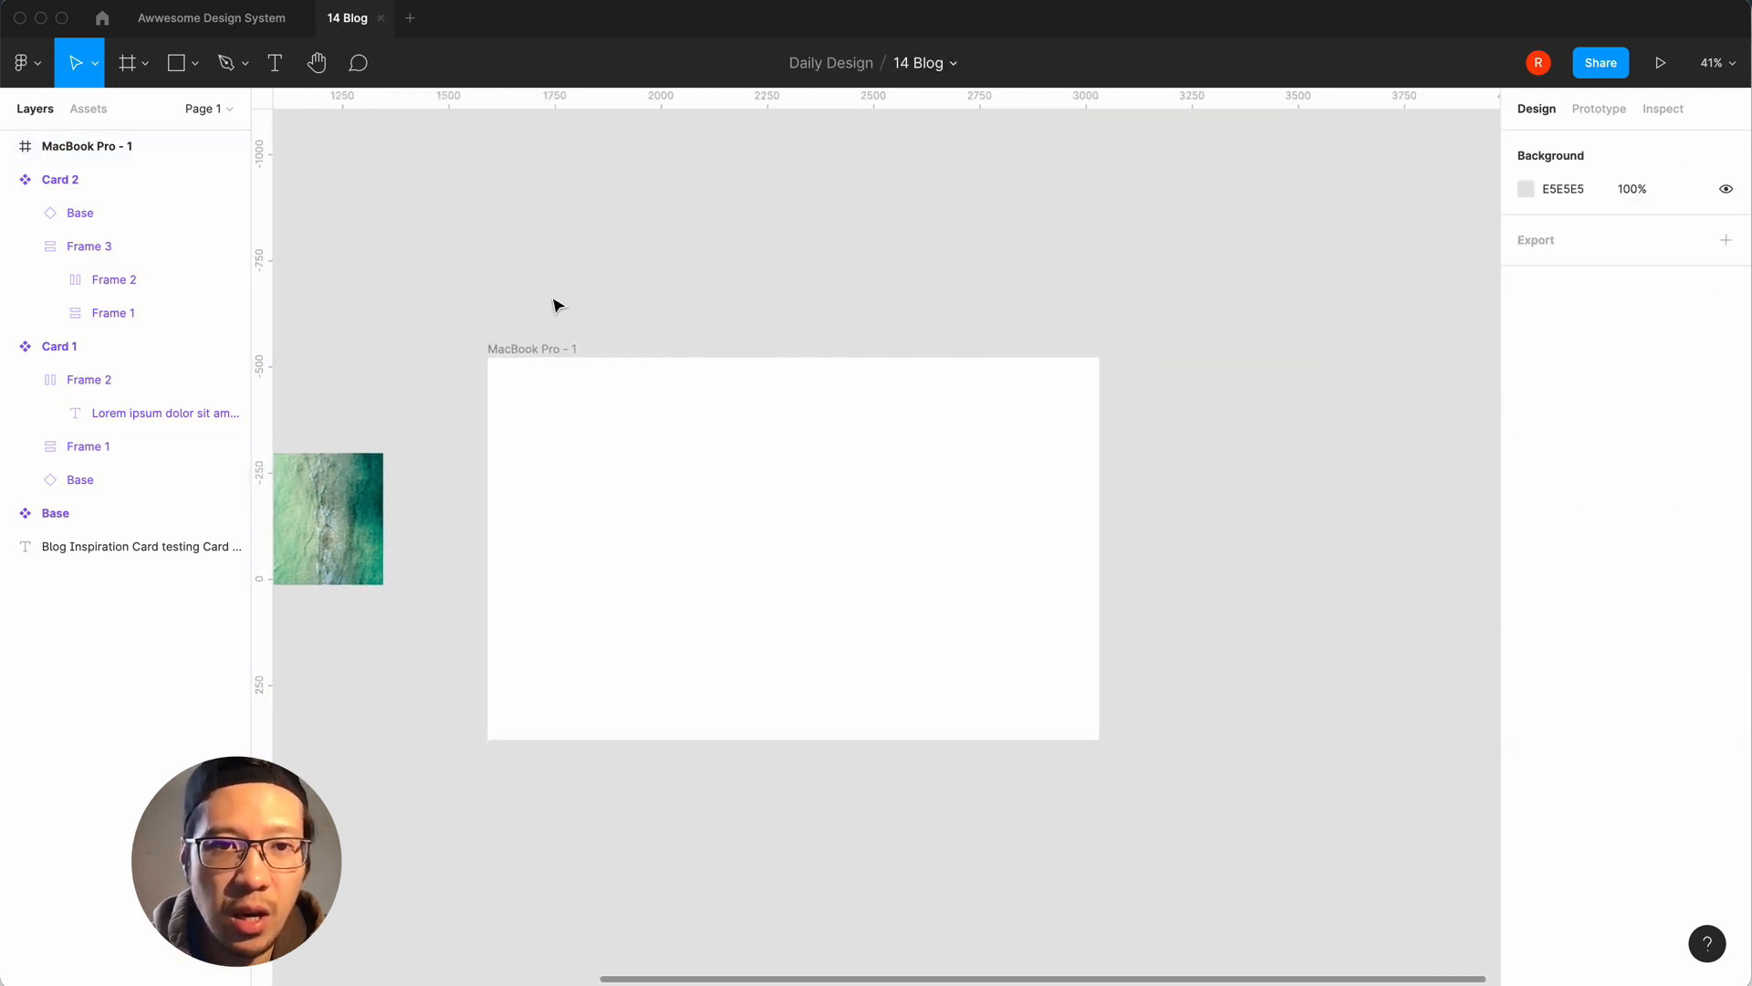
Add a layout grid to the MacBook Pro - 1 frame and make it Columns with a count of 12.
click(531, 356)
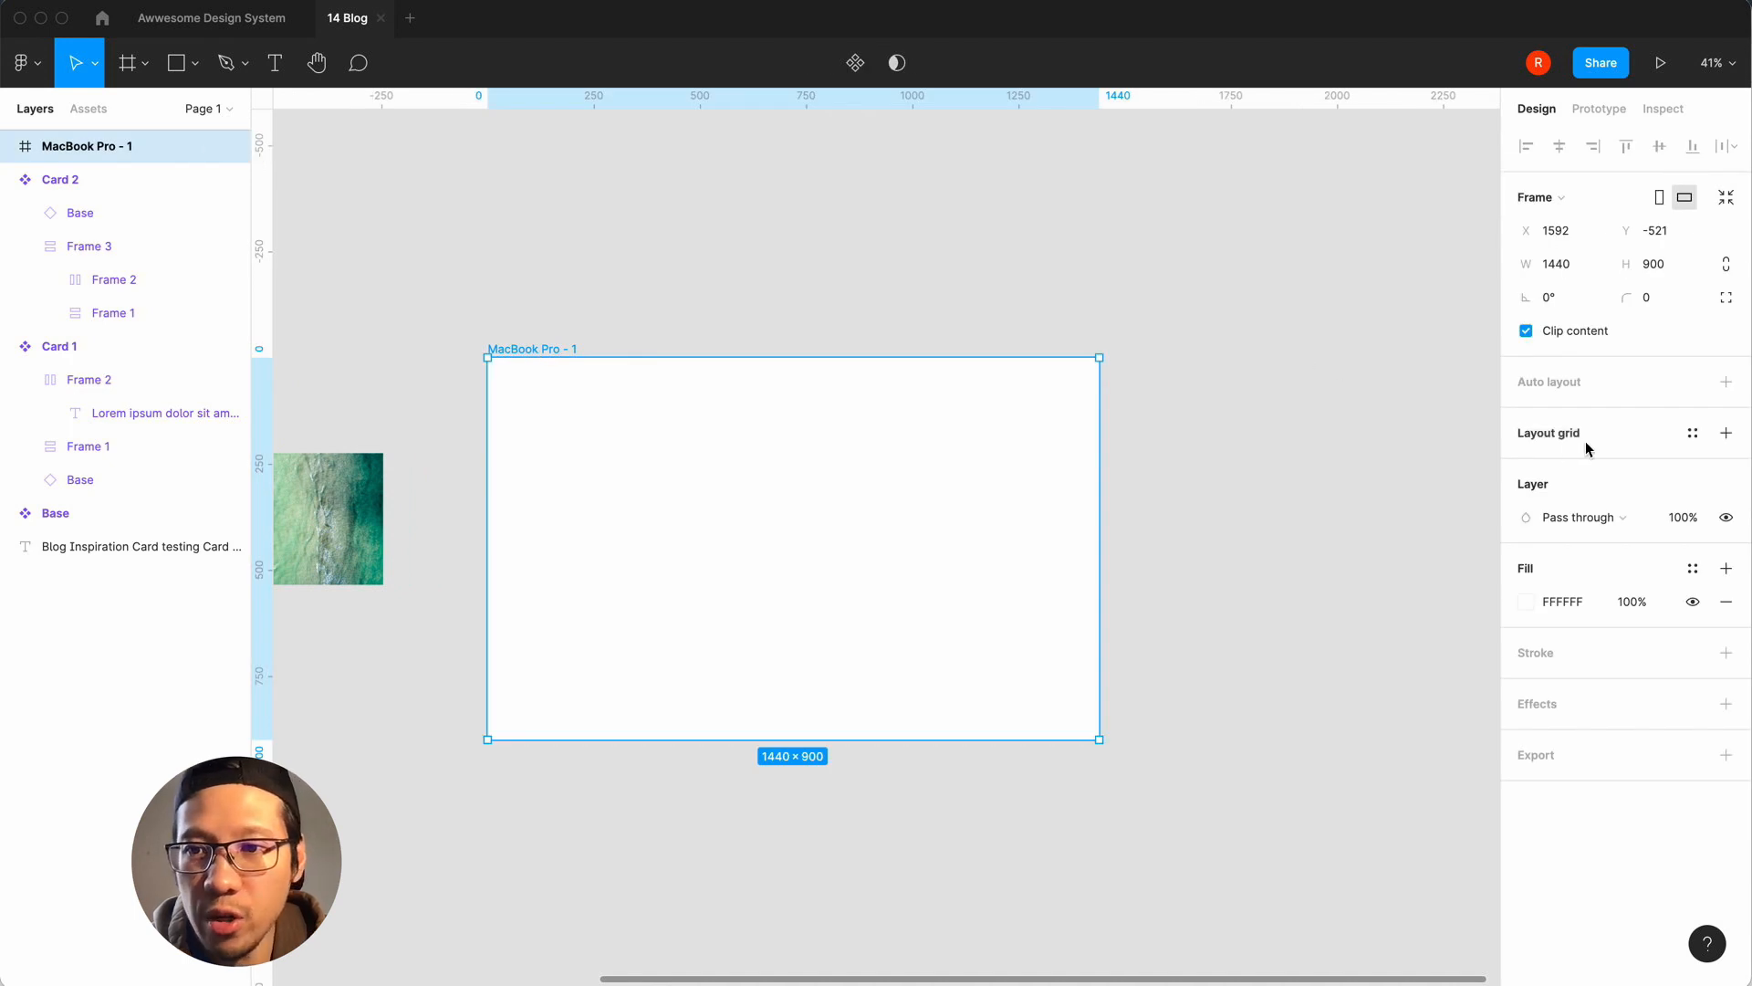
click(1725, 434)
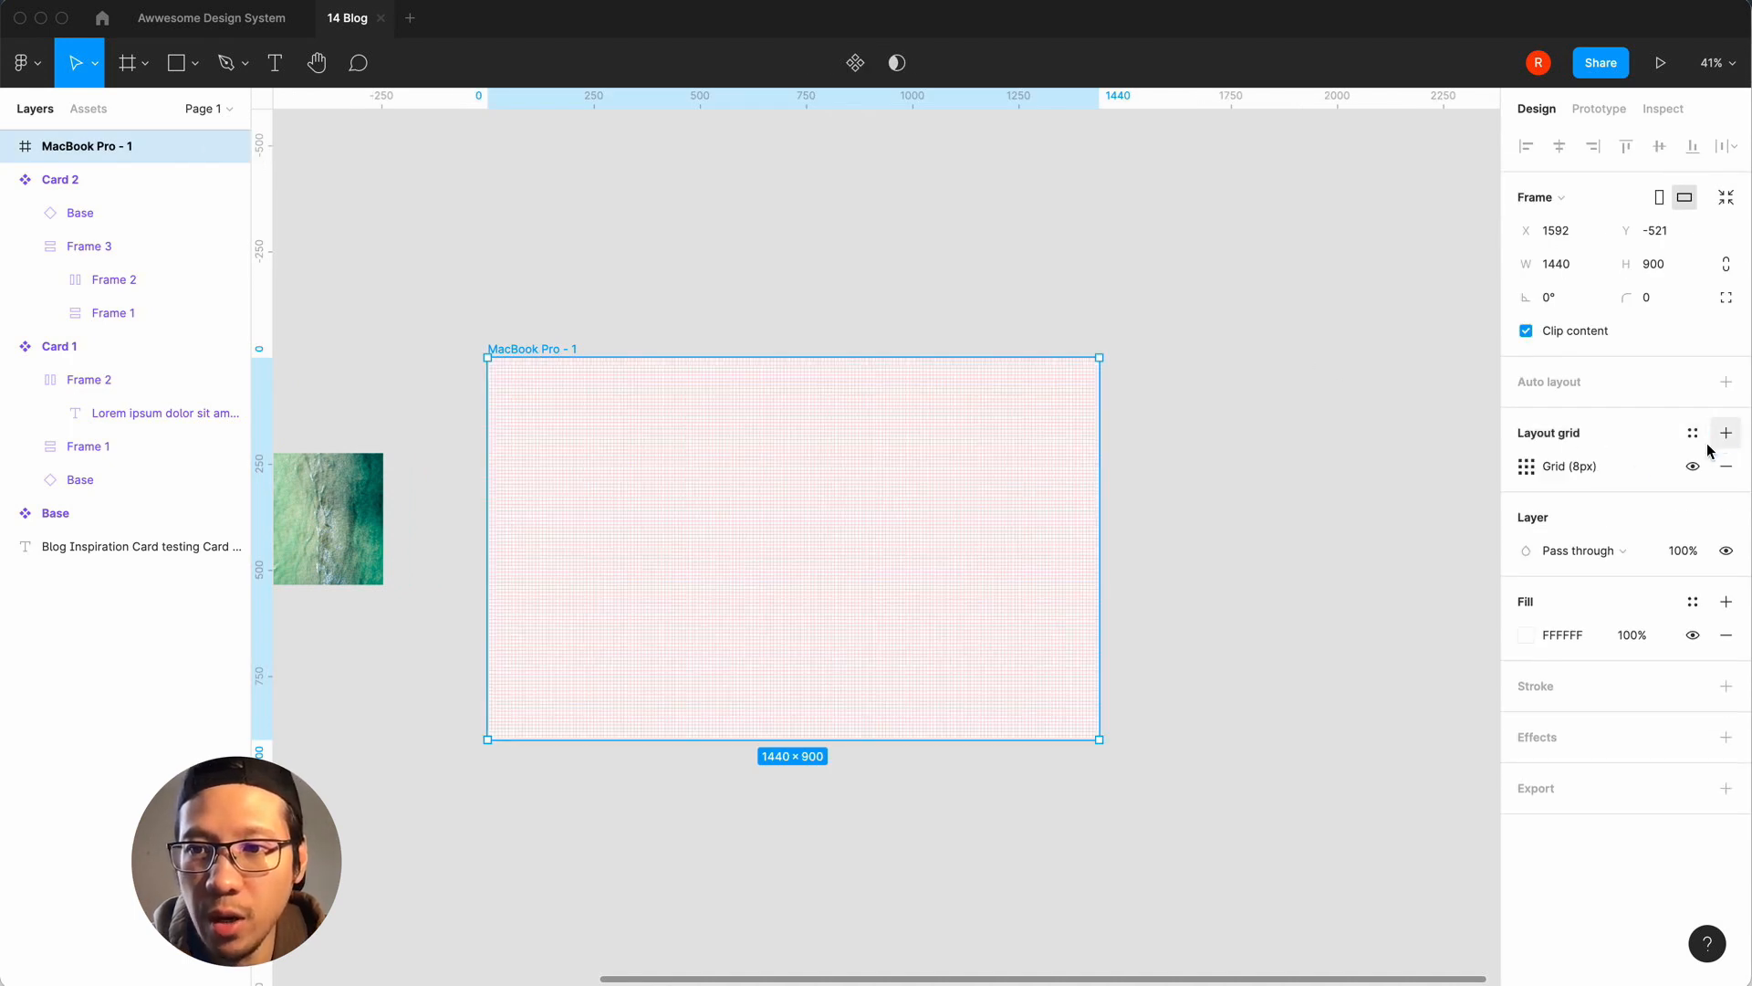
click(1527, 467)
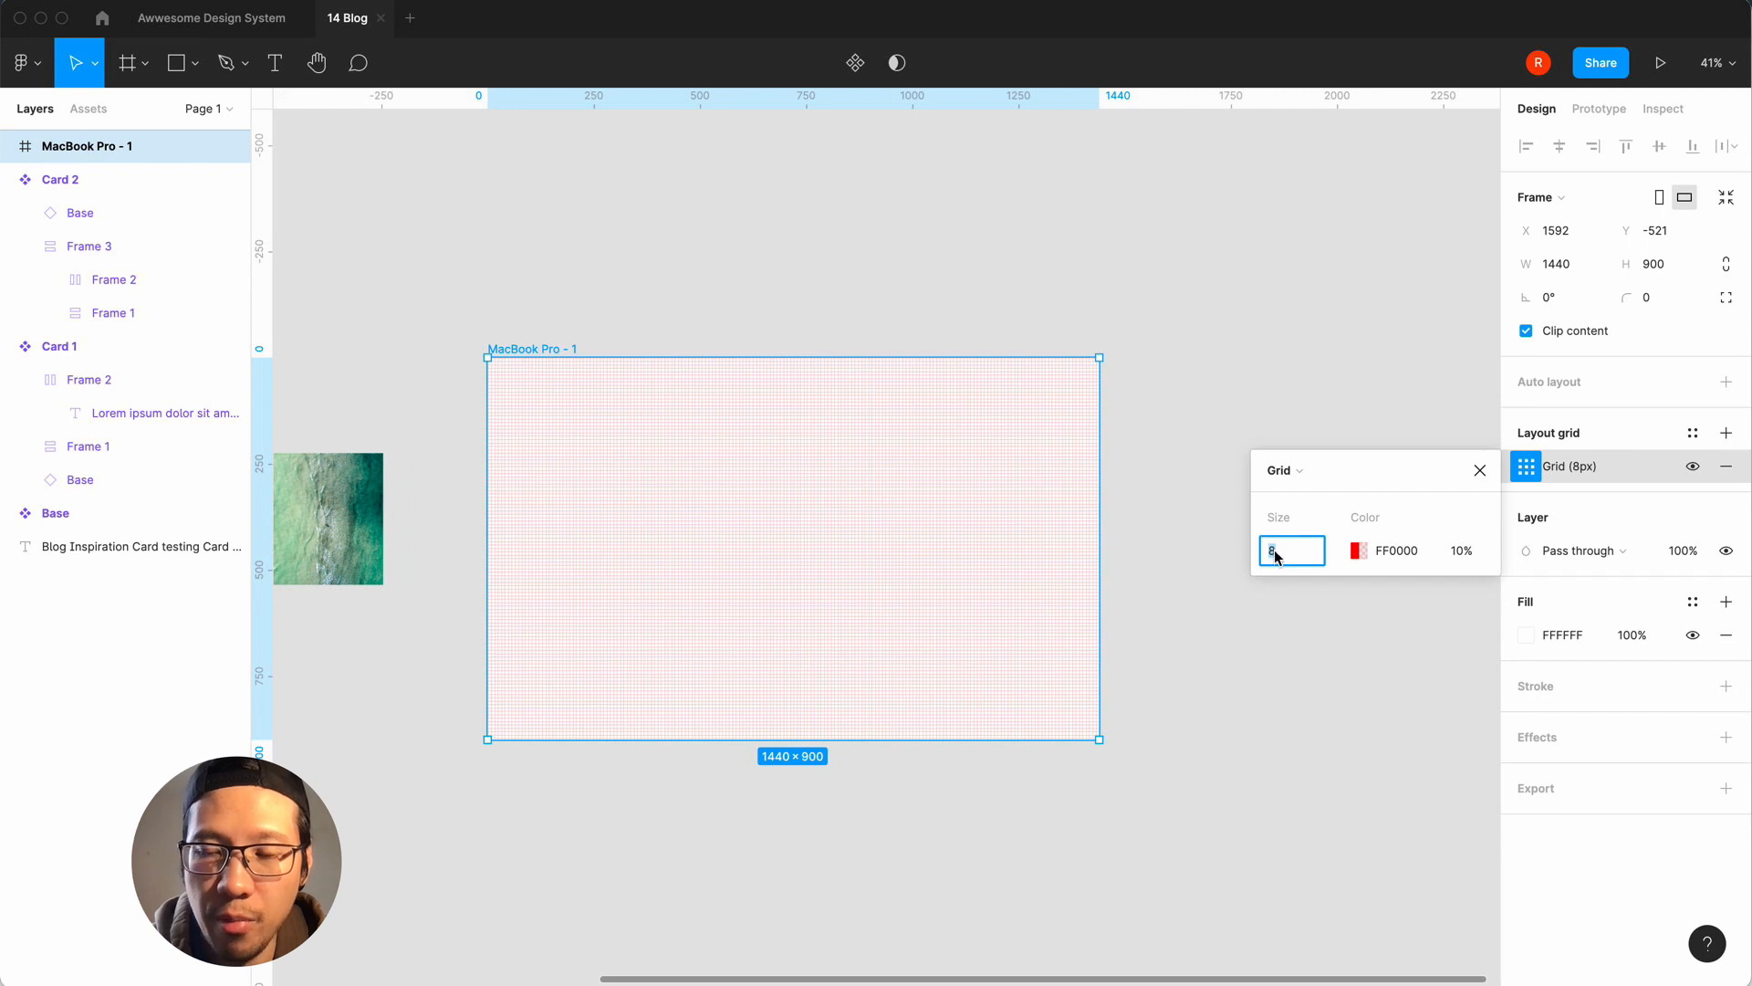
click(1290, 473)
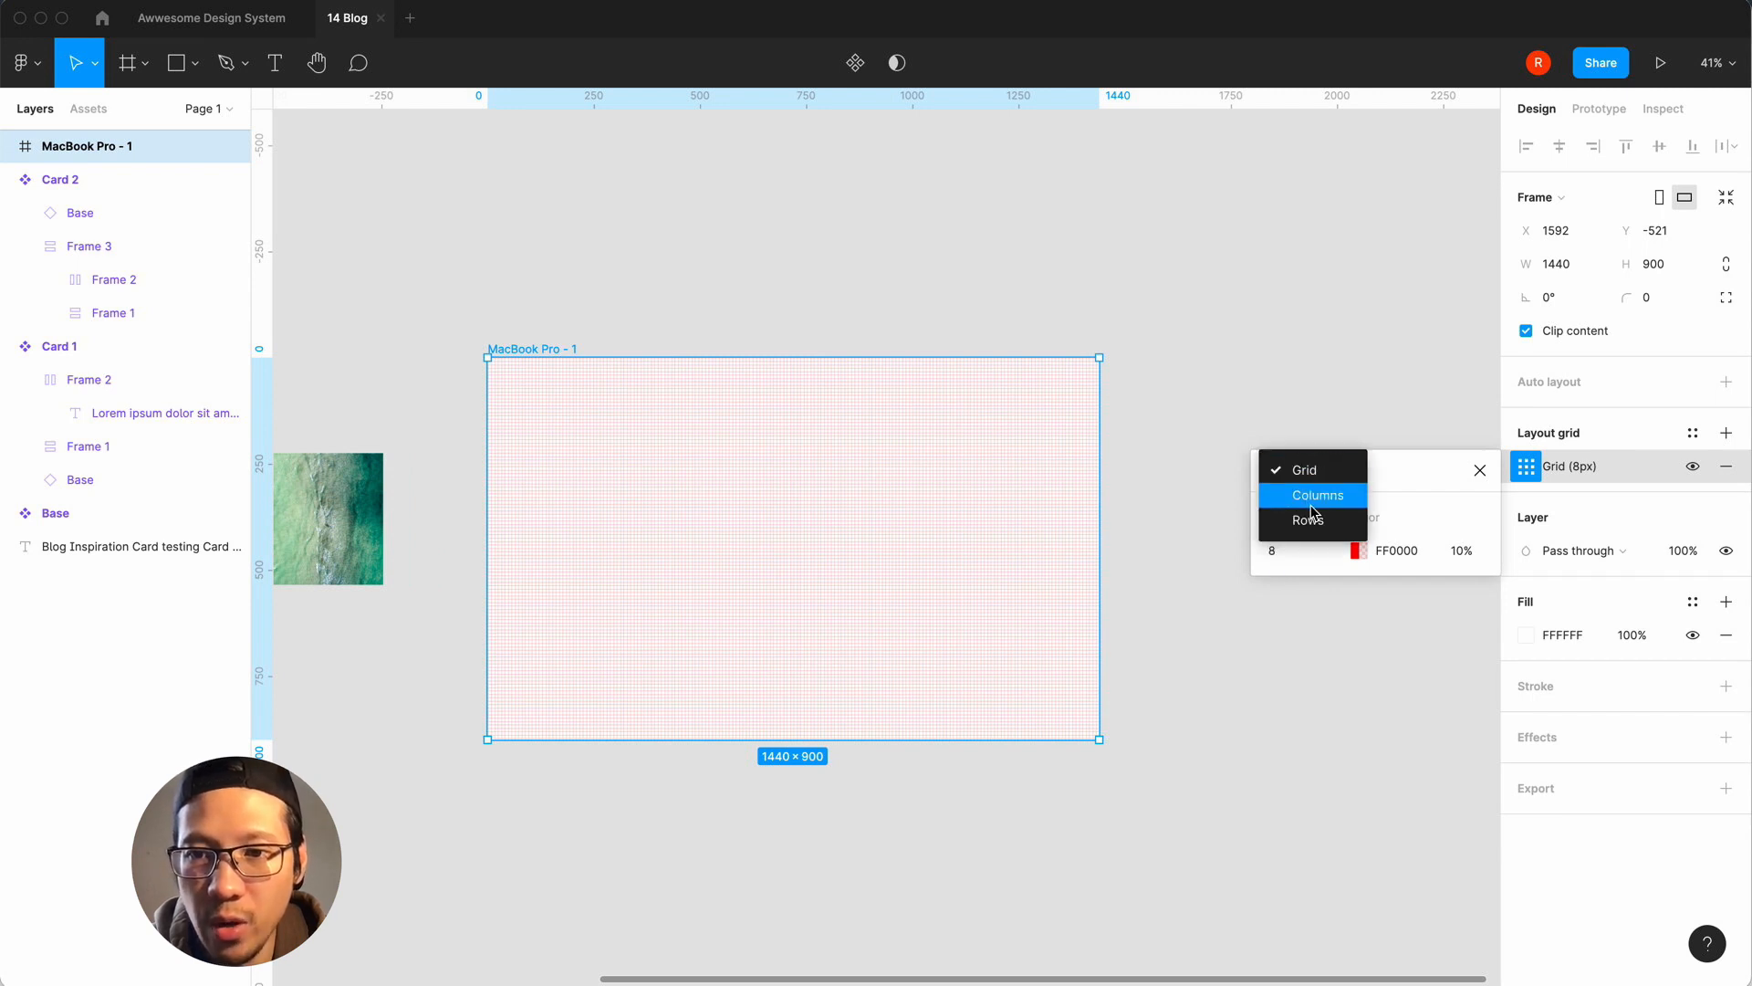
click(1307, 494)
text(12)
Set the column grid's gutter to 24 and its margin to 80.
click(1287, 701)
text(24)
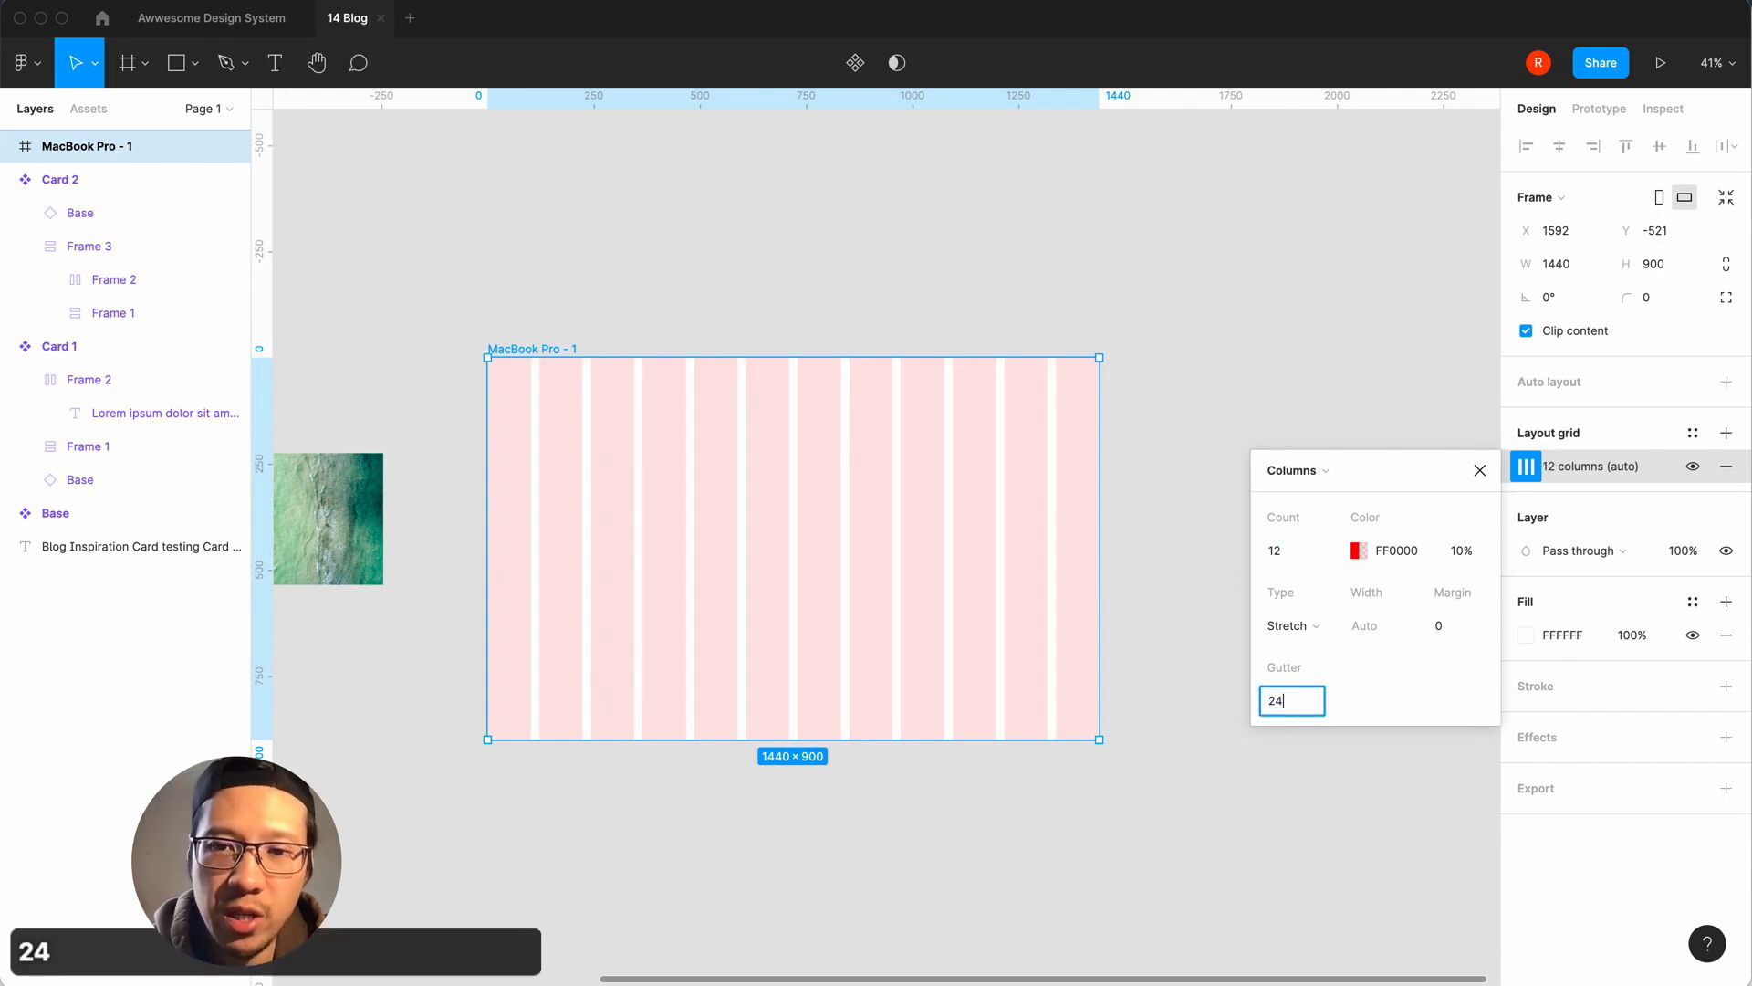
click(1449, 625)
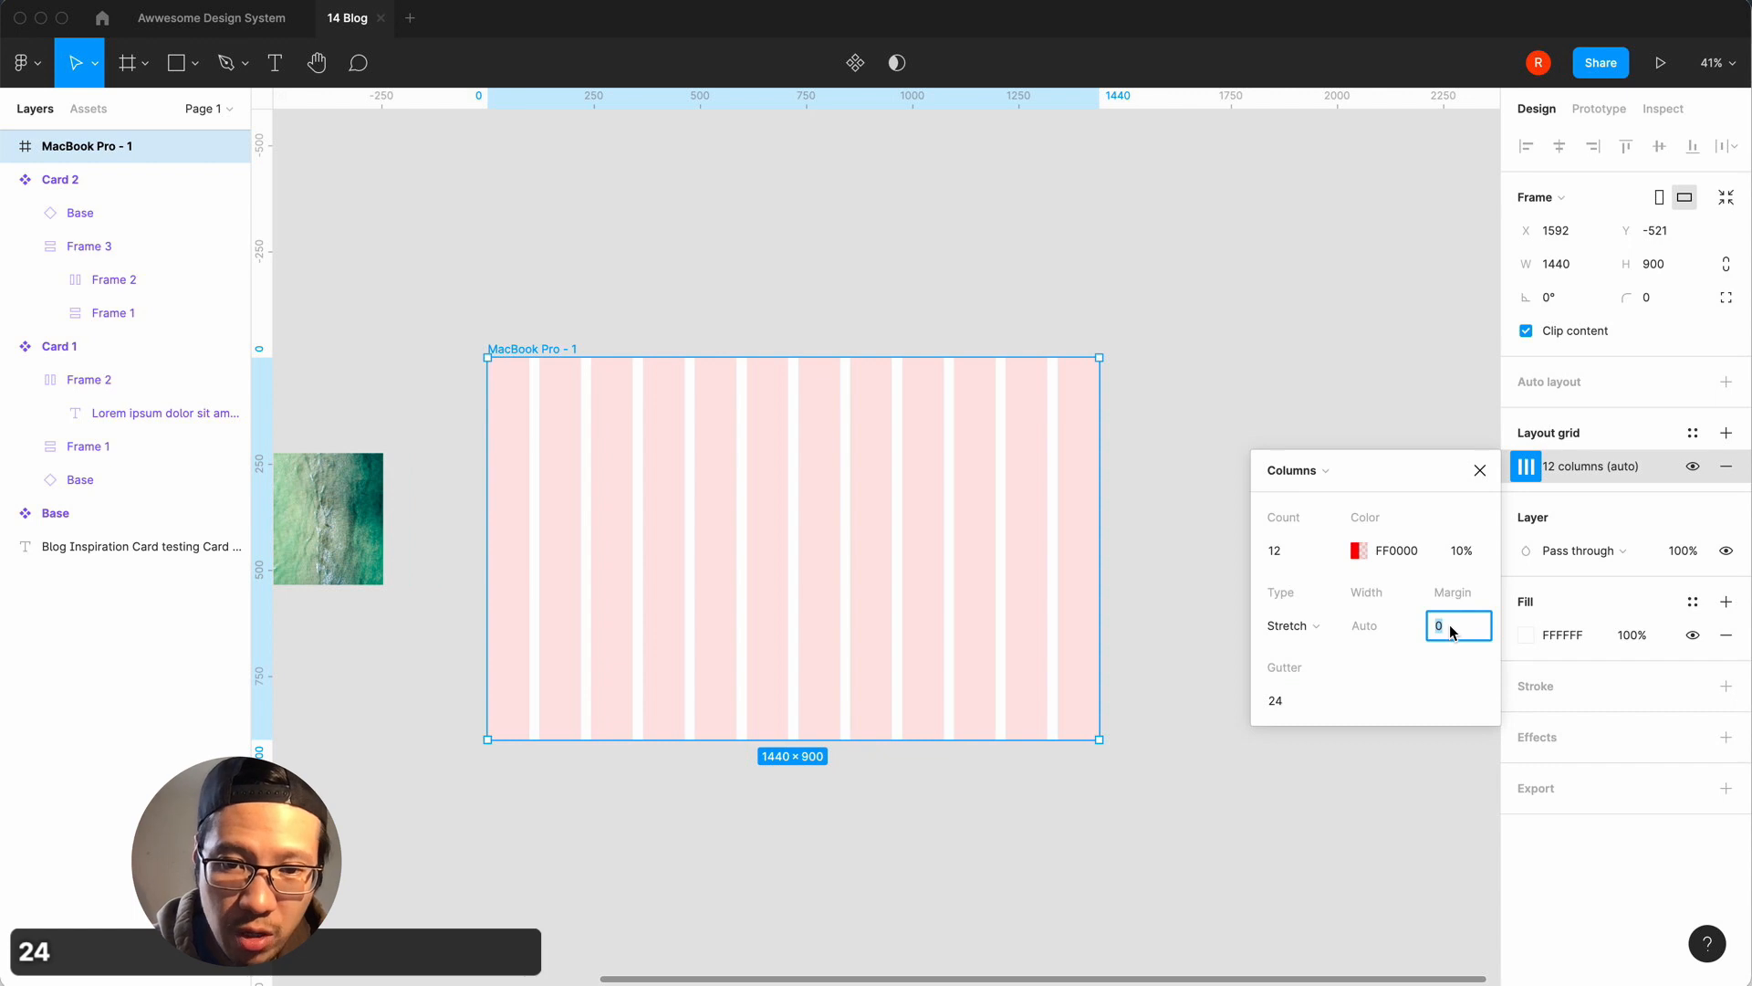
text(80)
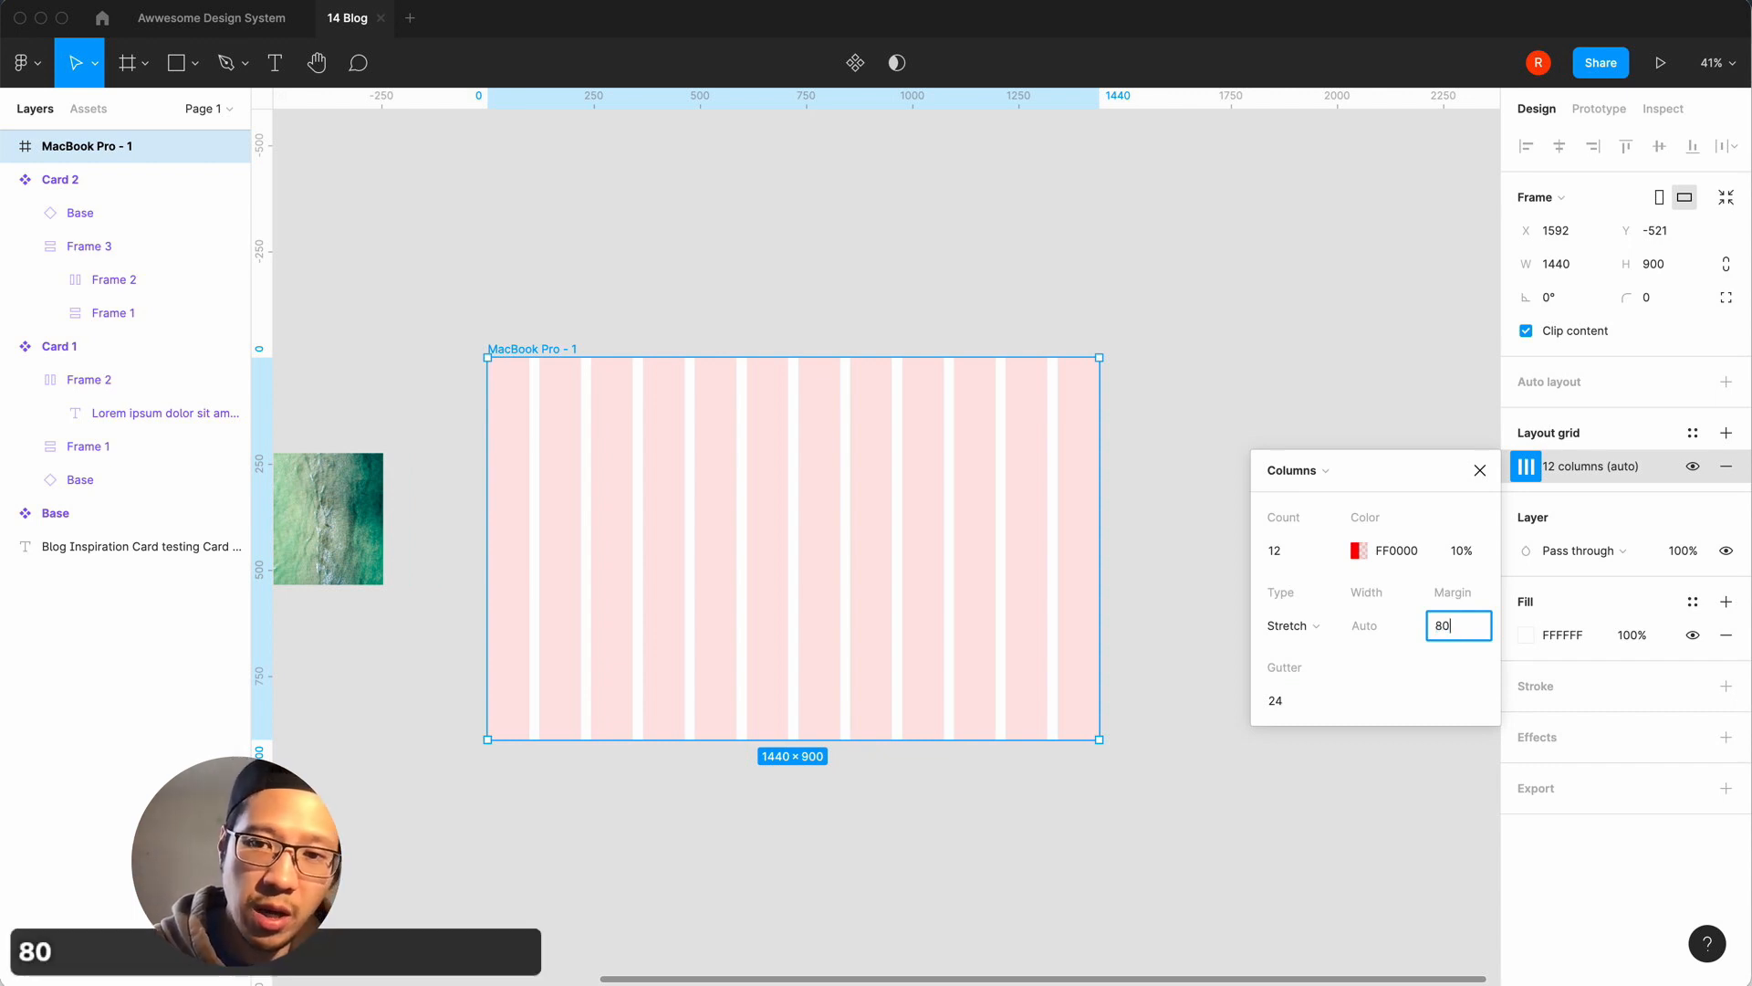
key(Return)
click(1480, 470)
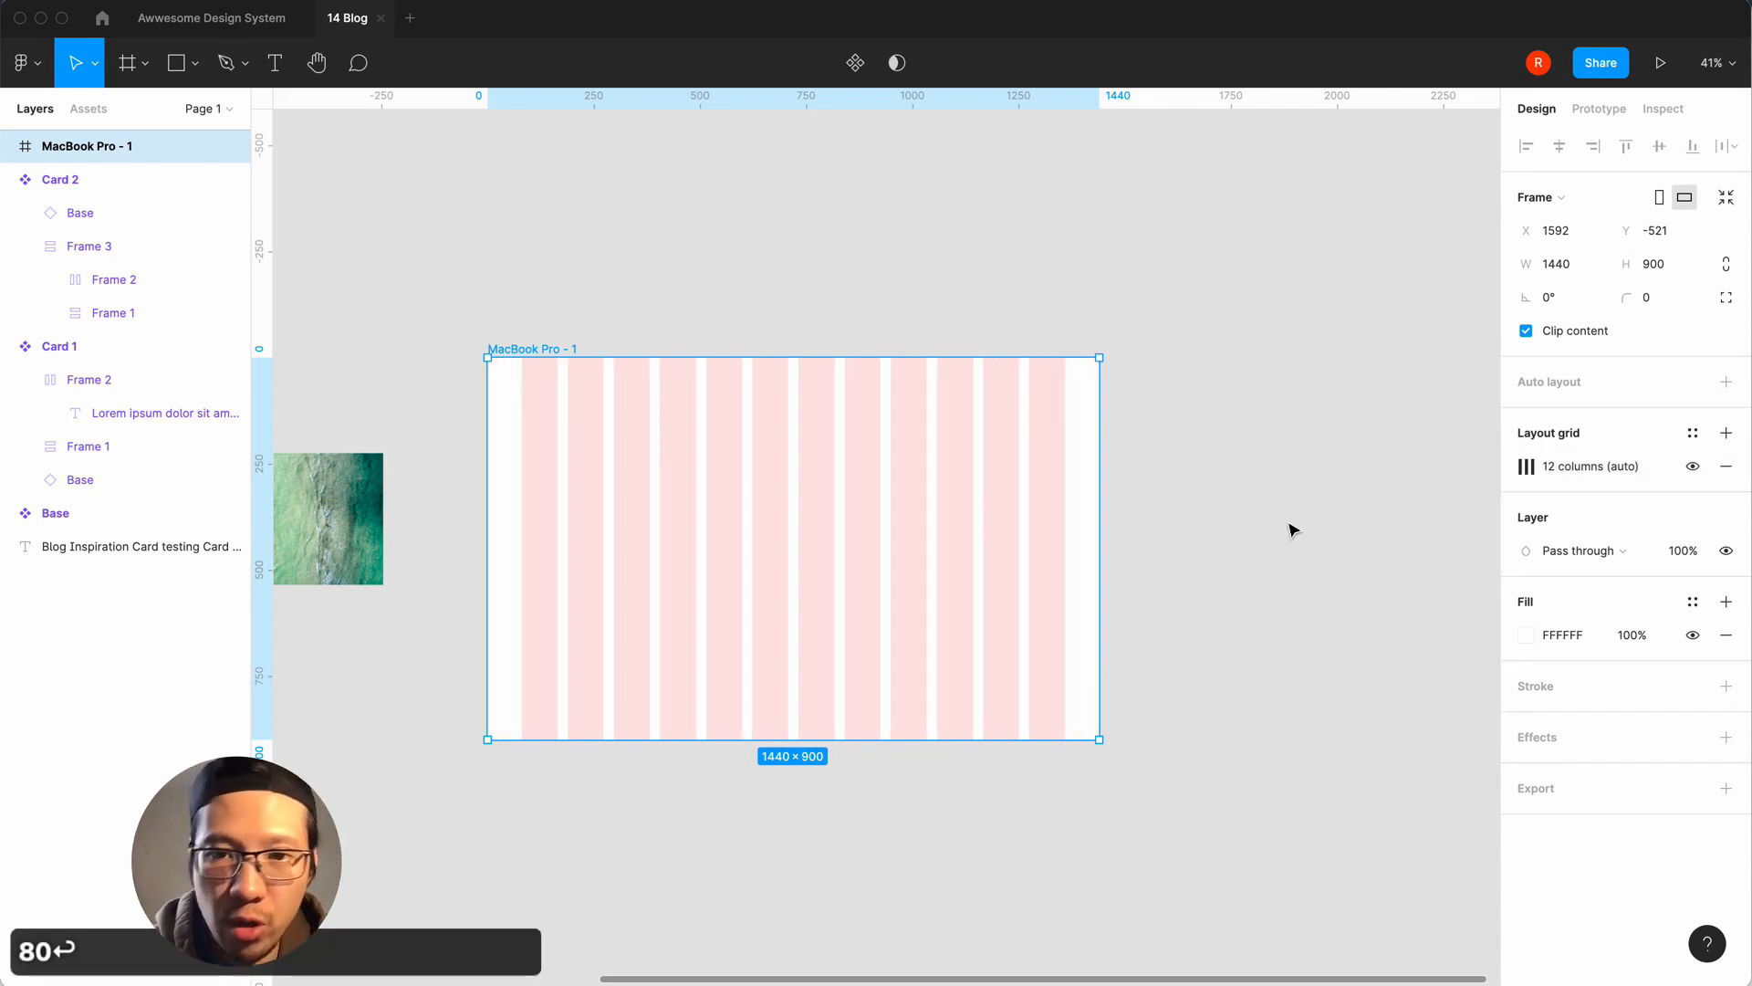
click(1218, 548)
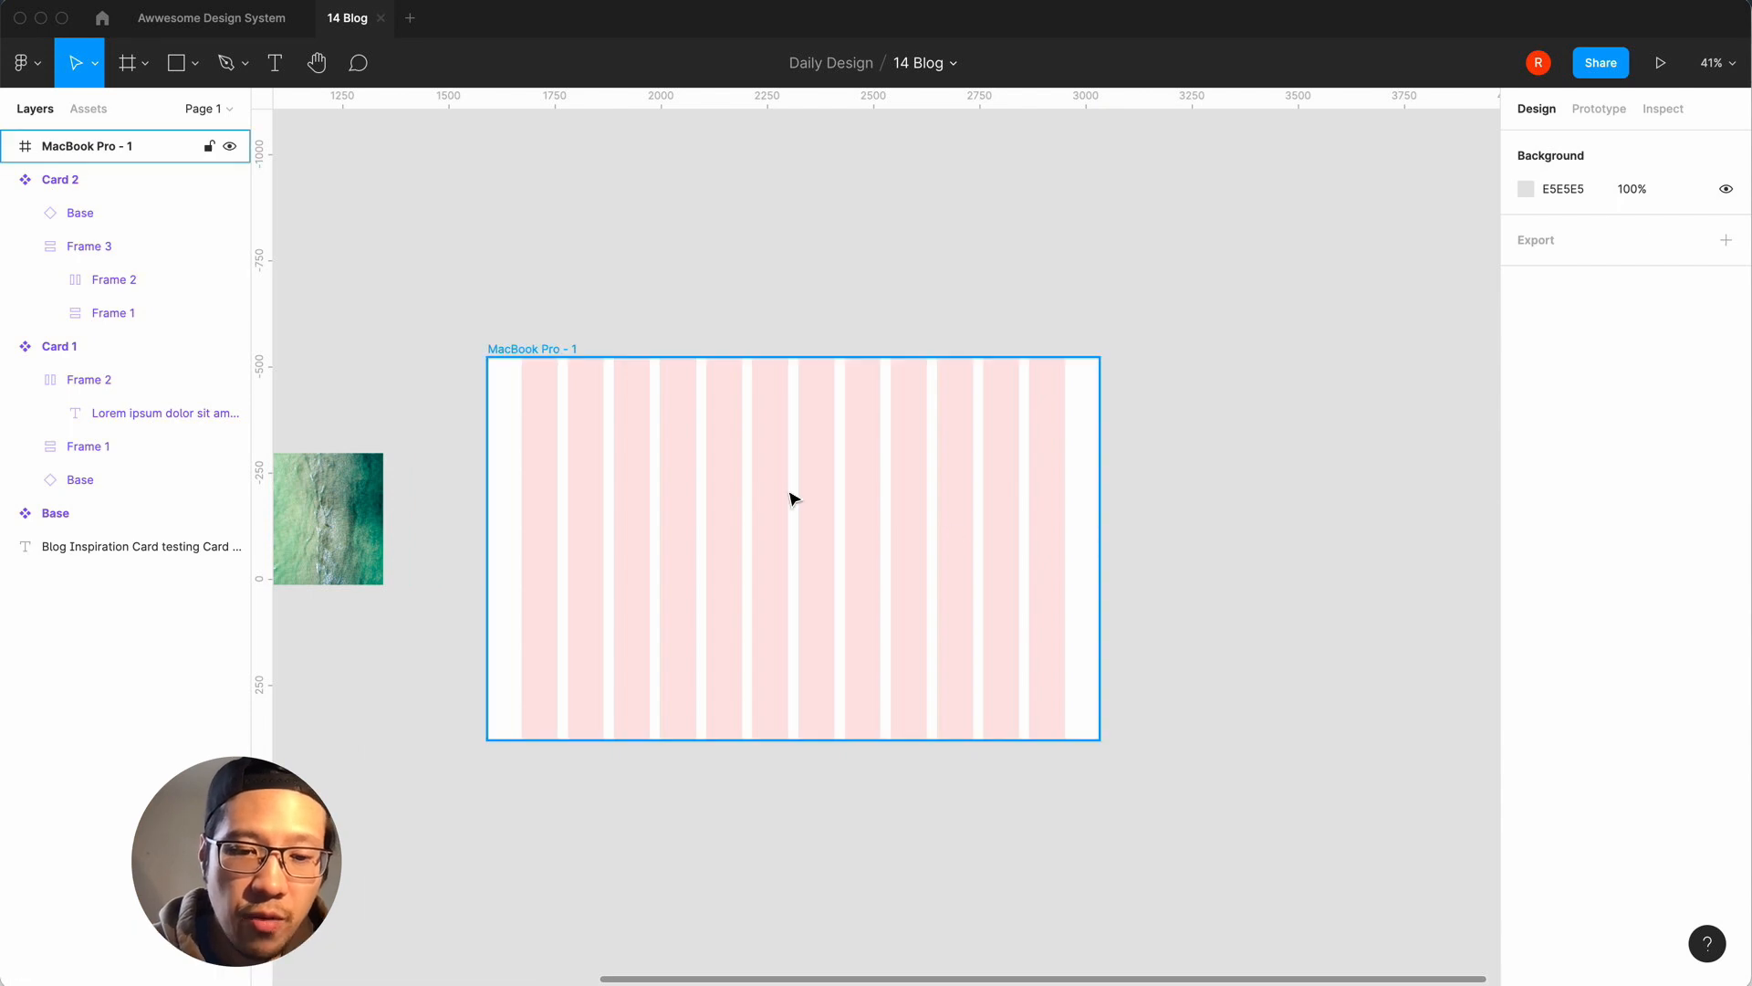
key(f)
drag(522, 436, 1065, 560)
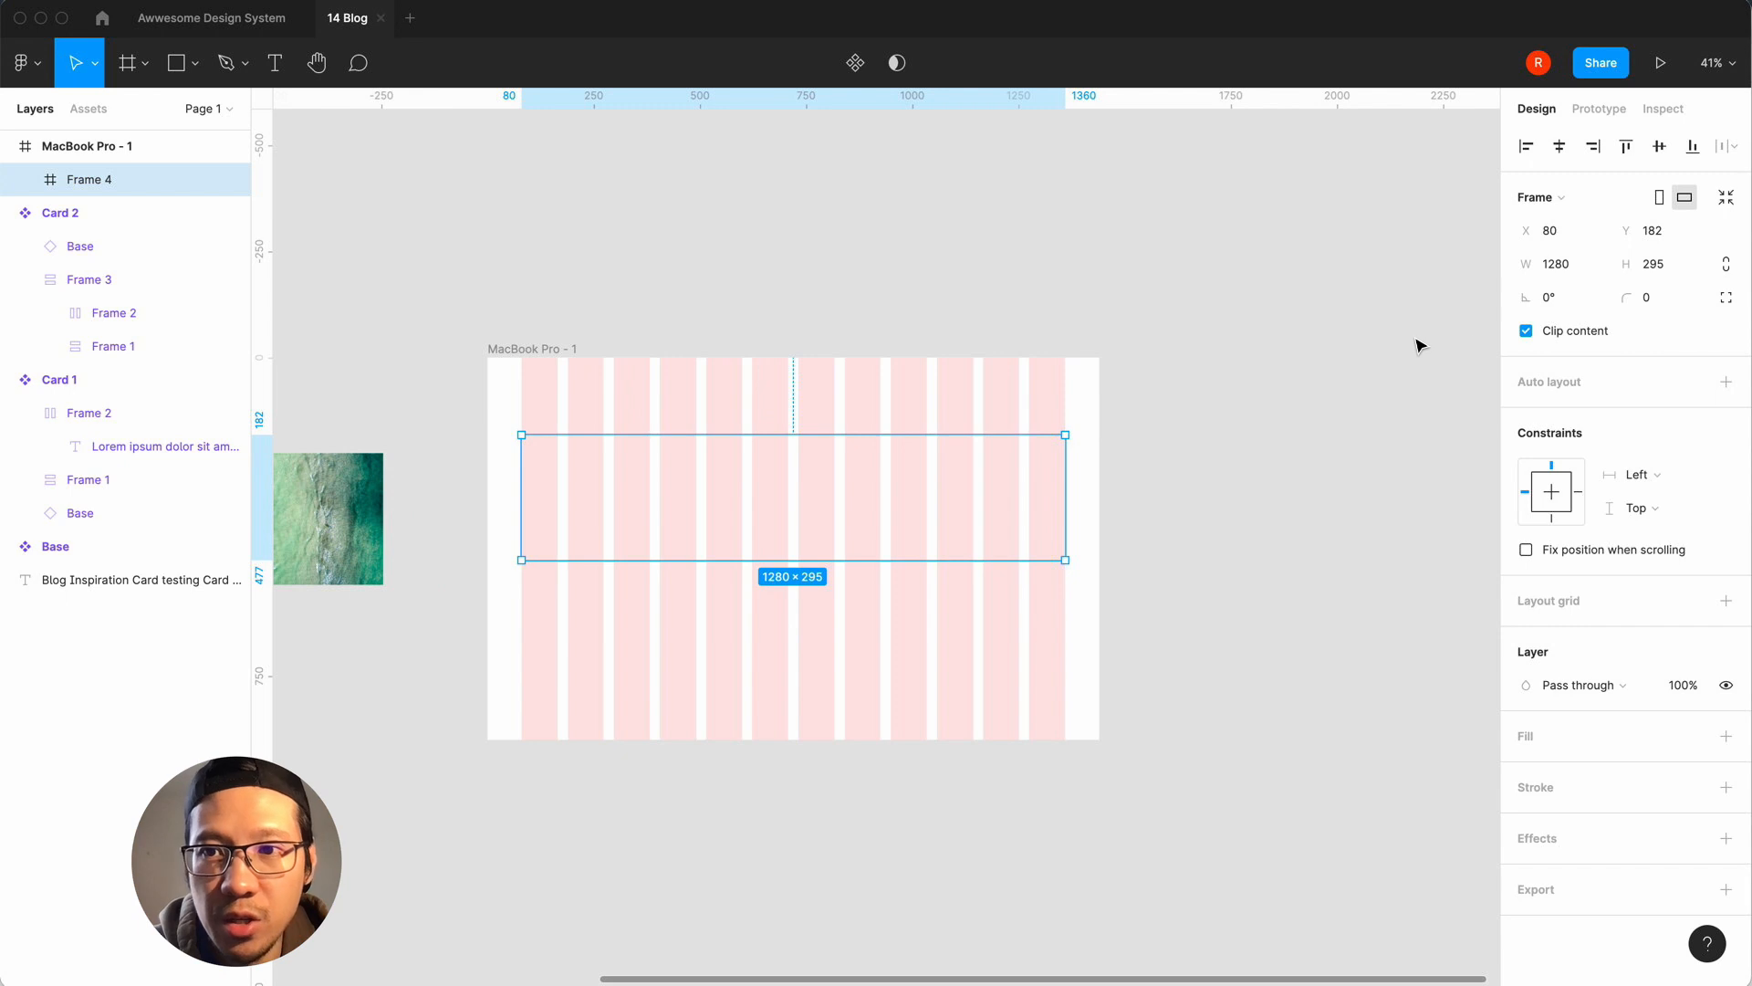
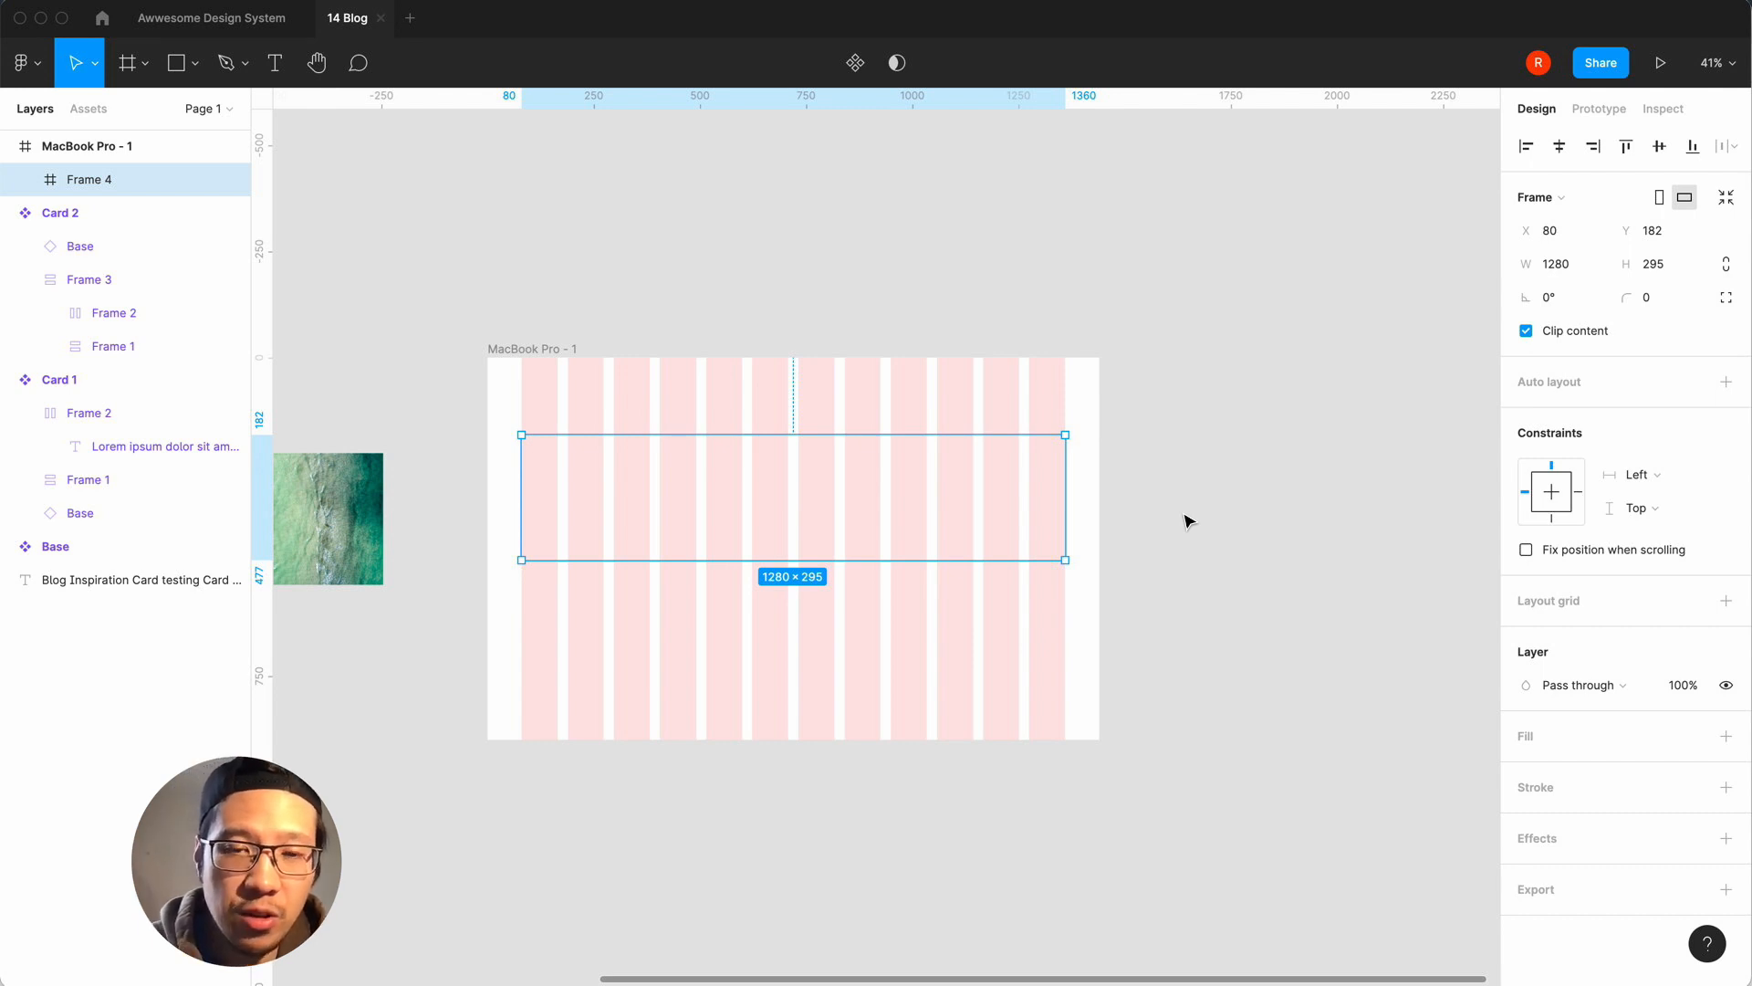
key(BackSpace)
Delete the test frame inside MacBook Pro - 1 and resize the MacBook Pro - 1 frame to 1440 wide and about 786 high.
click(540, 348)
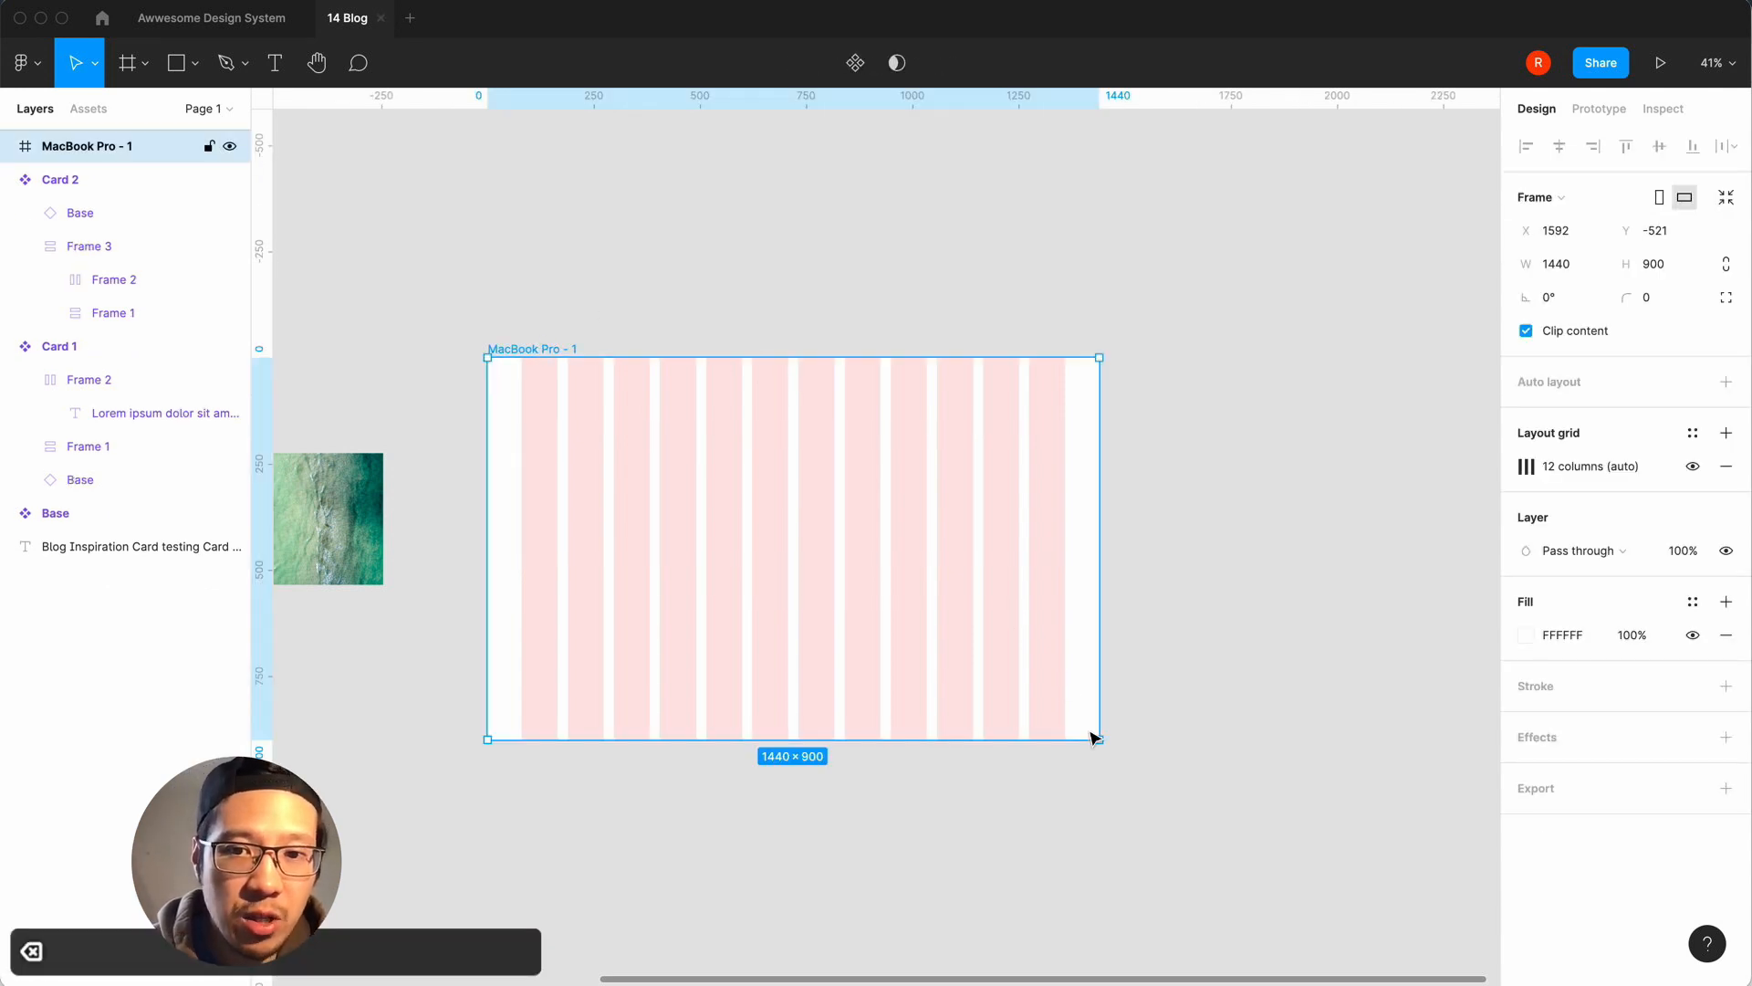
drag(1098, 741, 1154, 693)
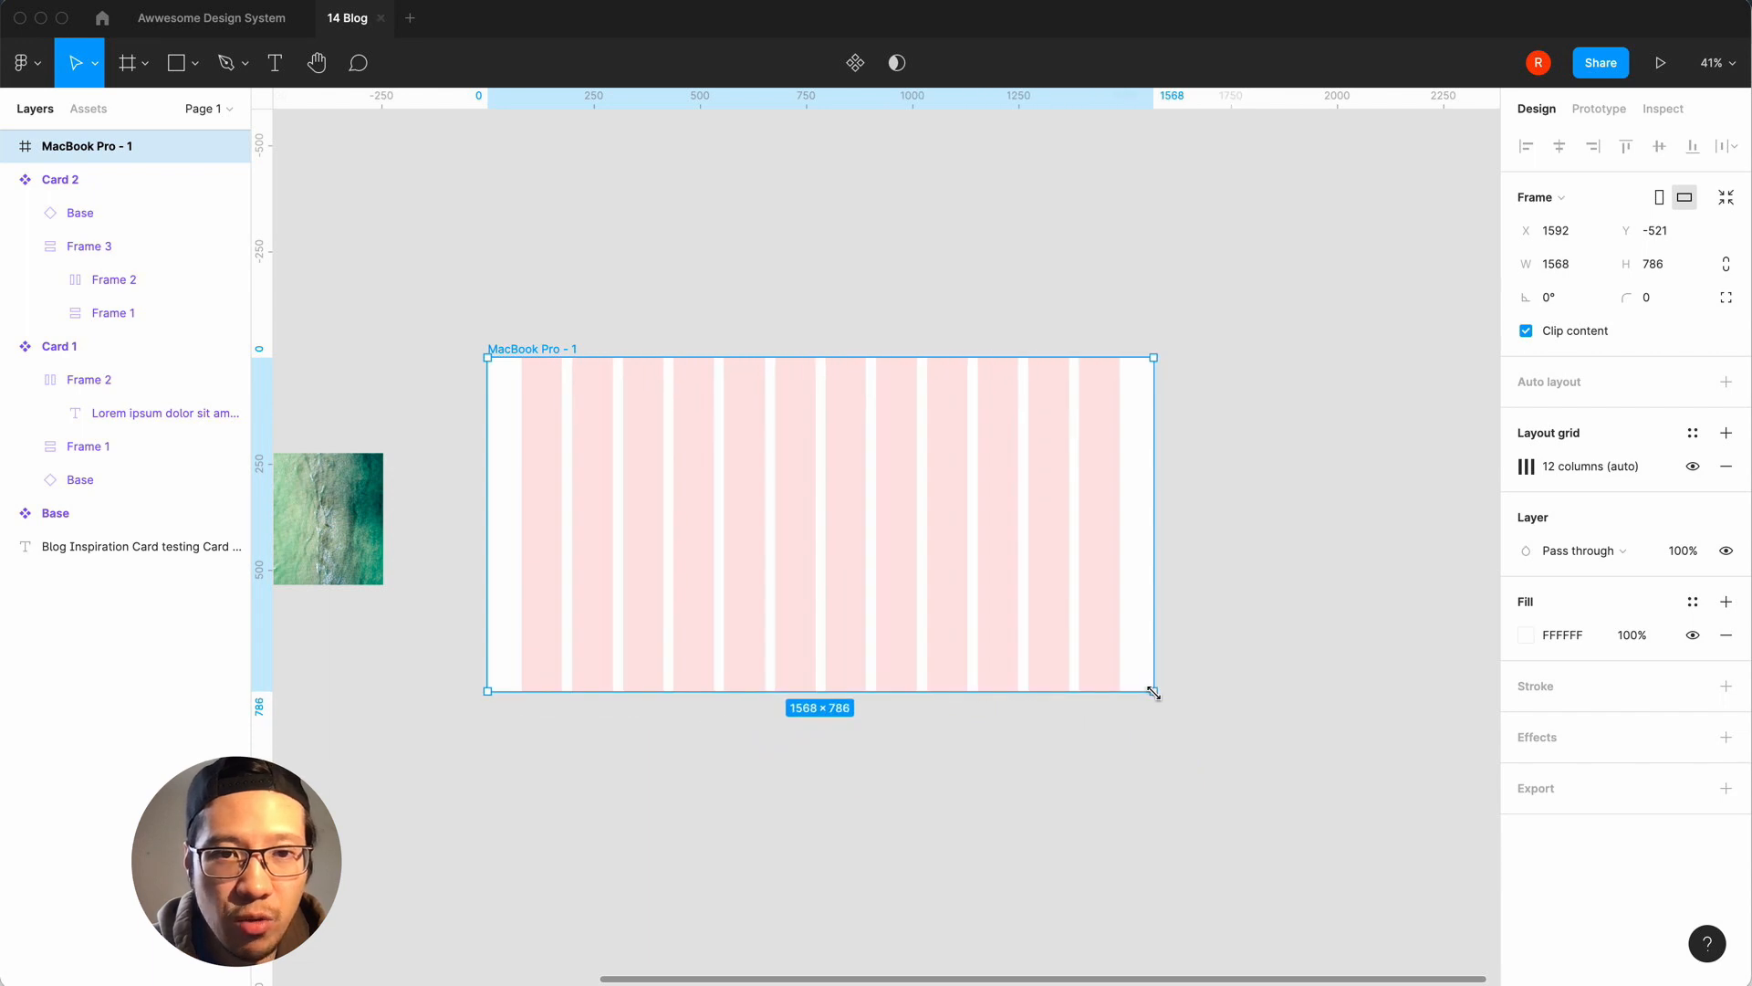
click(1556, 264)
text(1440)
key(Return)
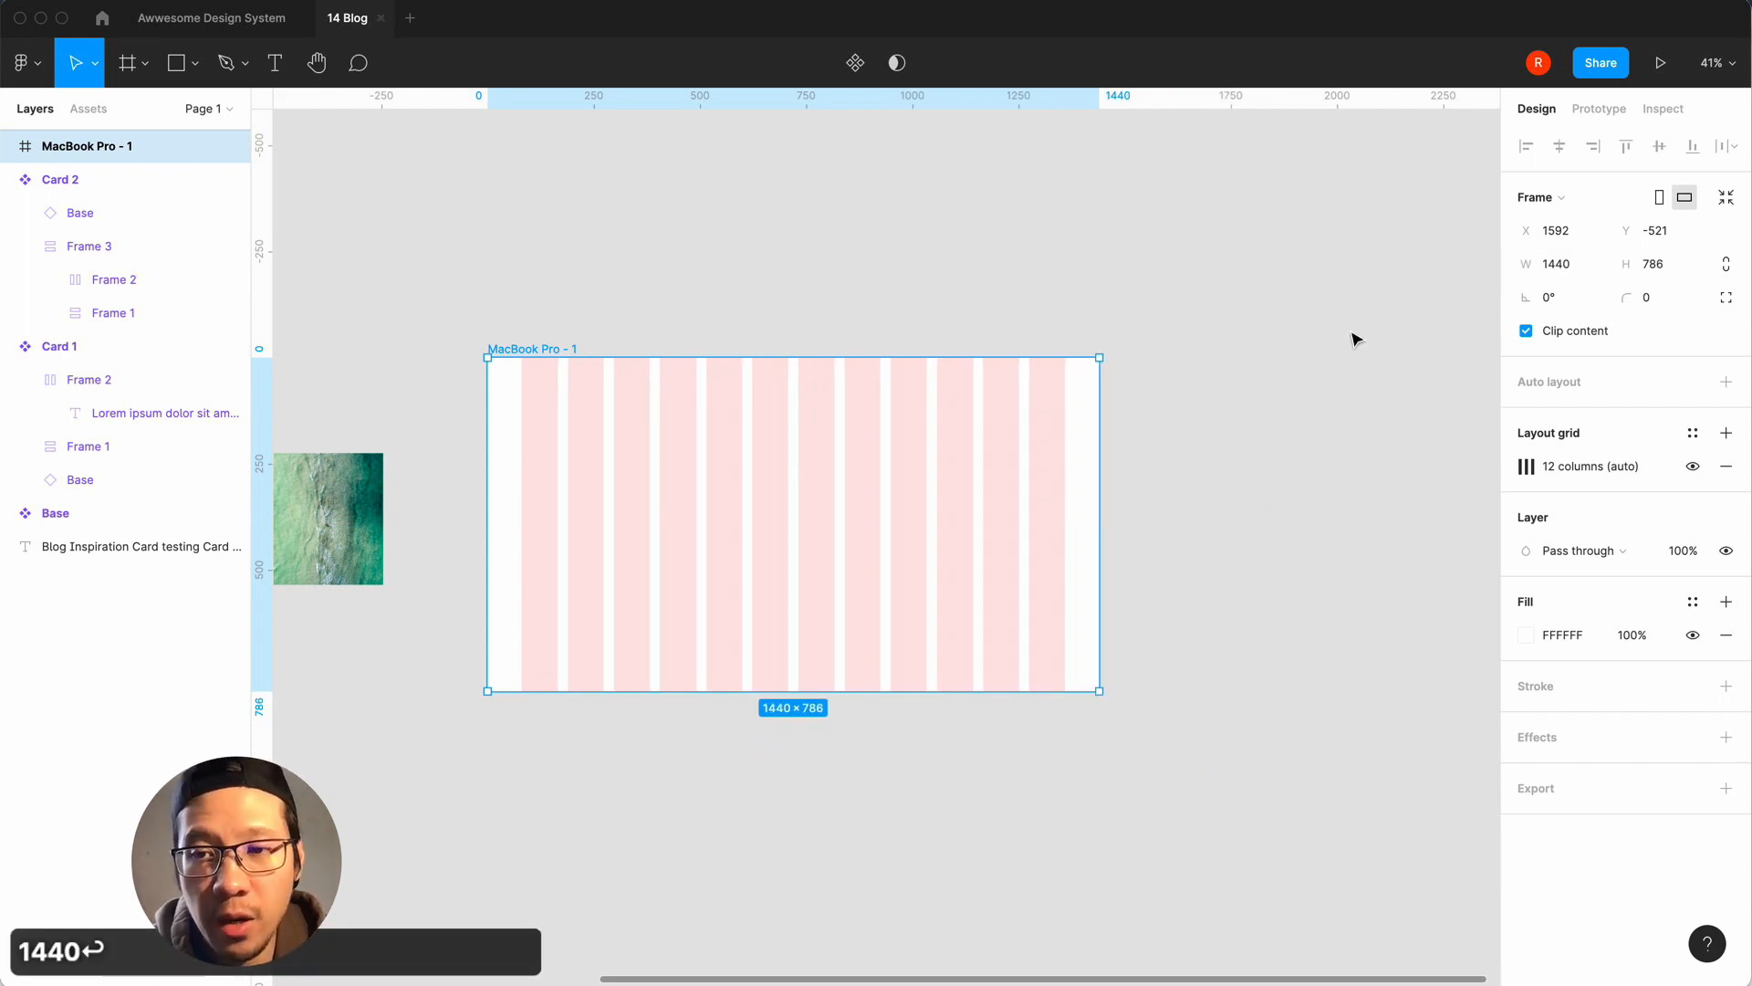
Add a second layout grid to the MacBook Pro - 1 frame and make it Rows with a count of 1000.
click(1726, 433)
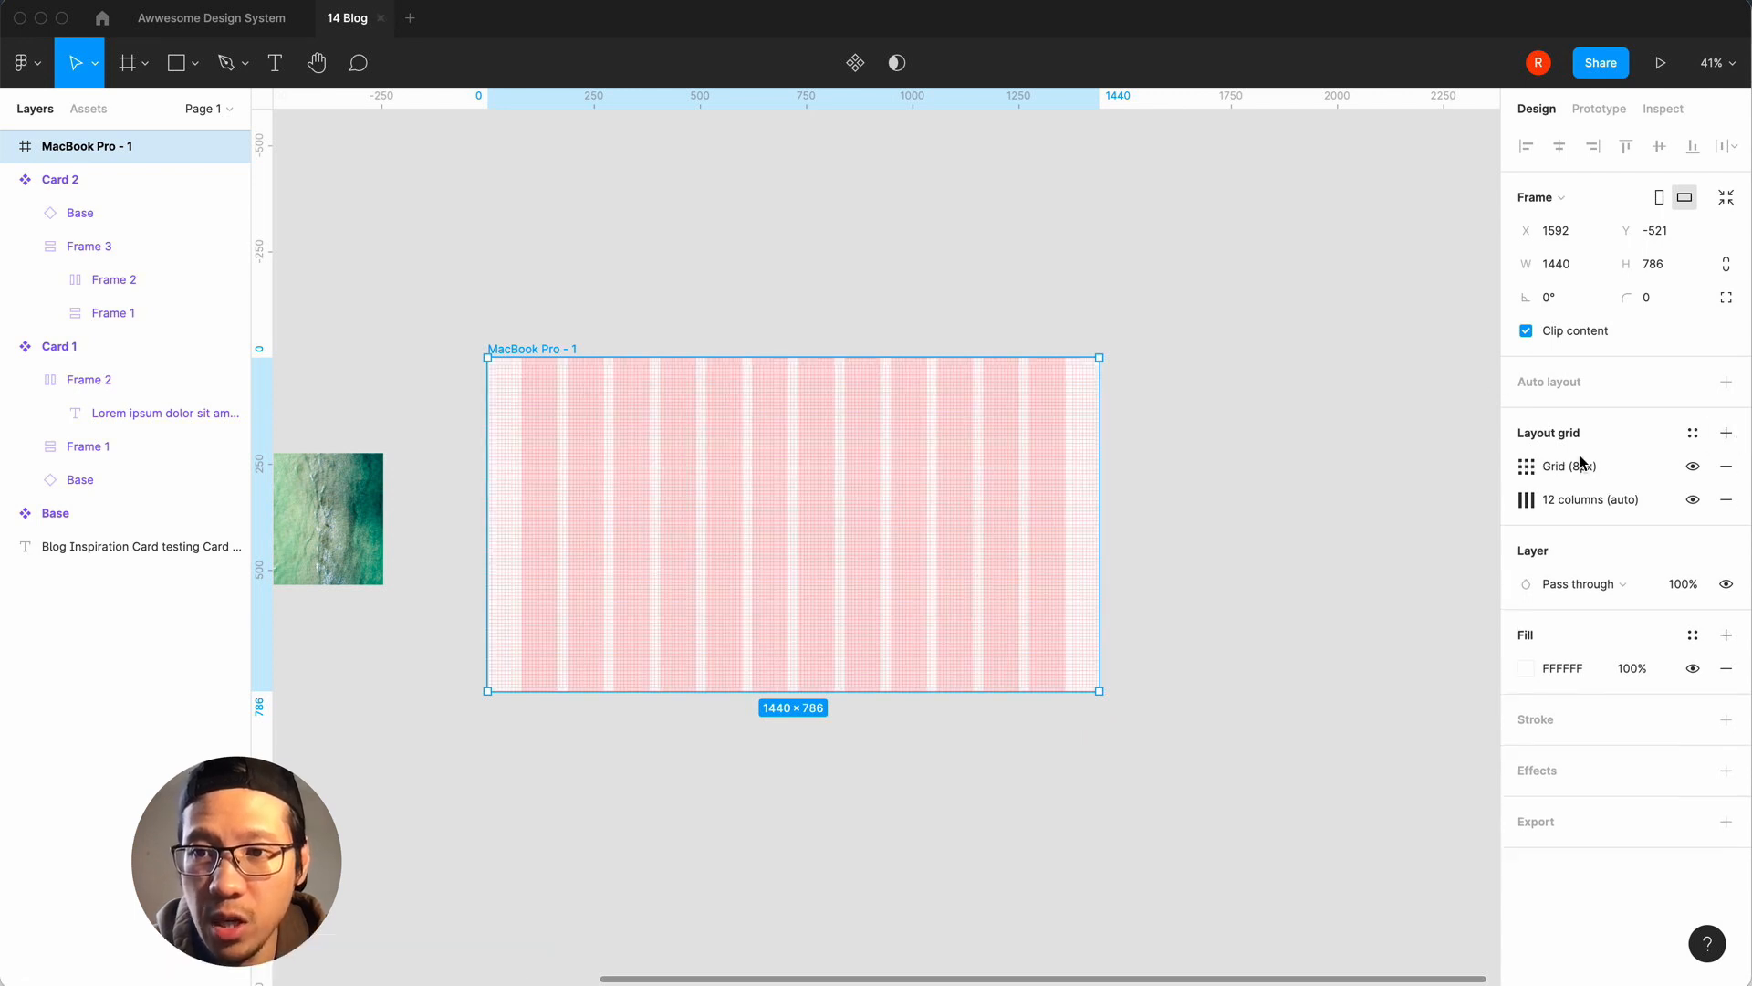
click(1526, 467)
click(1291, 475)
click(1294, 491)
click(1296, 470)
click(1301, 491)
text(1000)
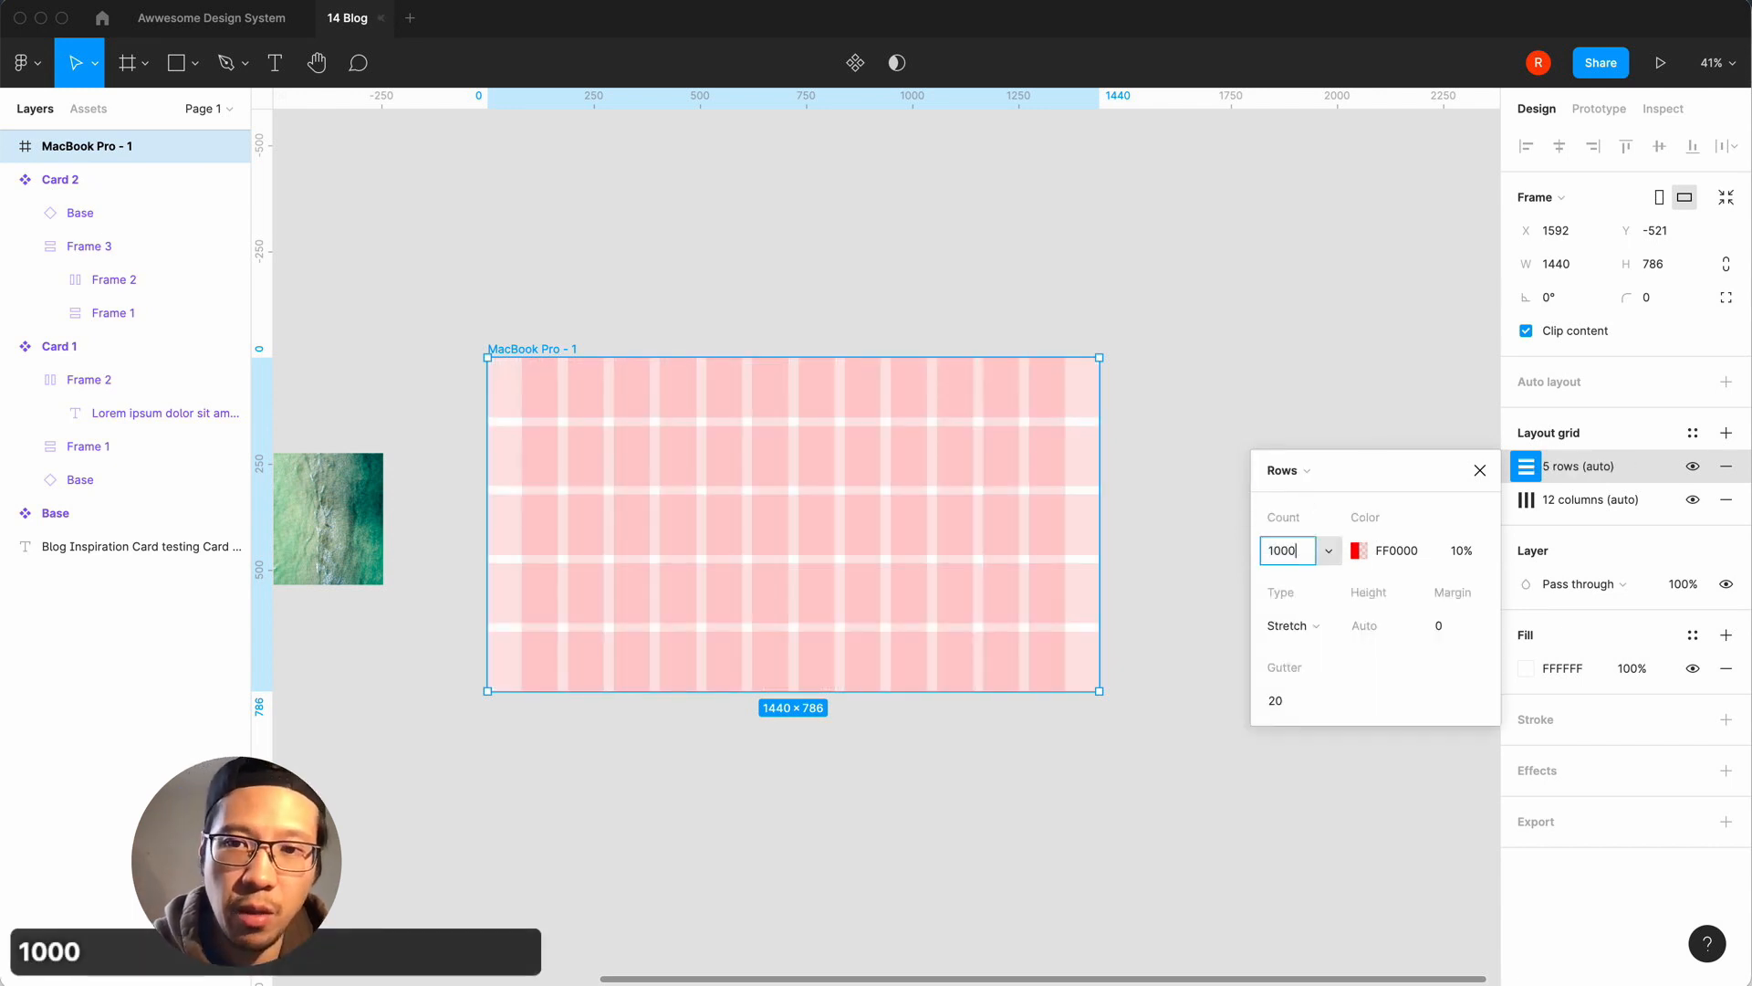
key(Return)
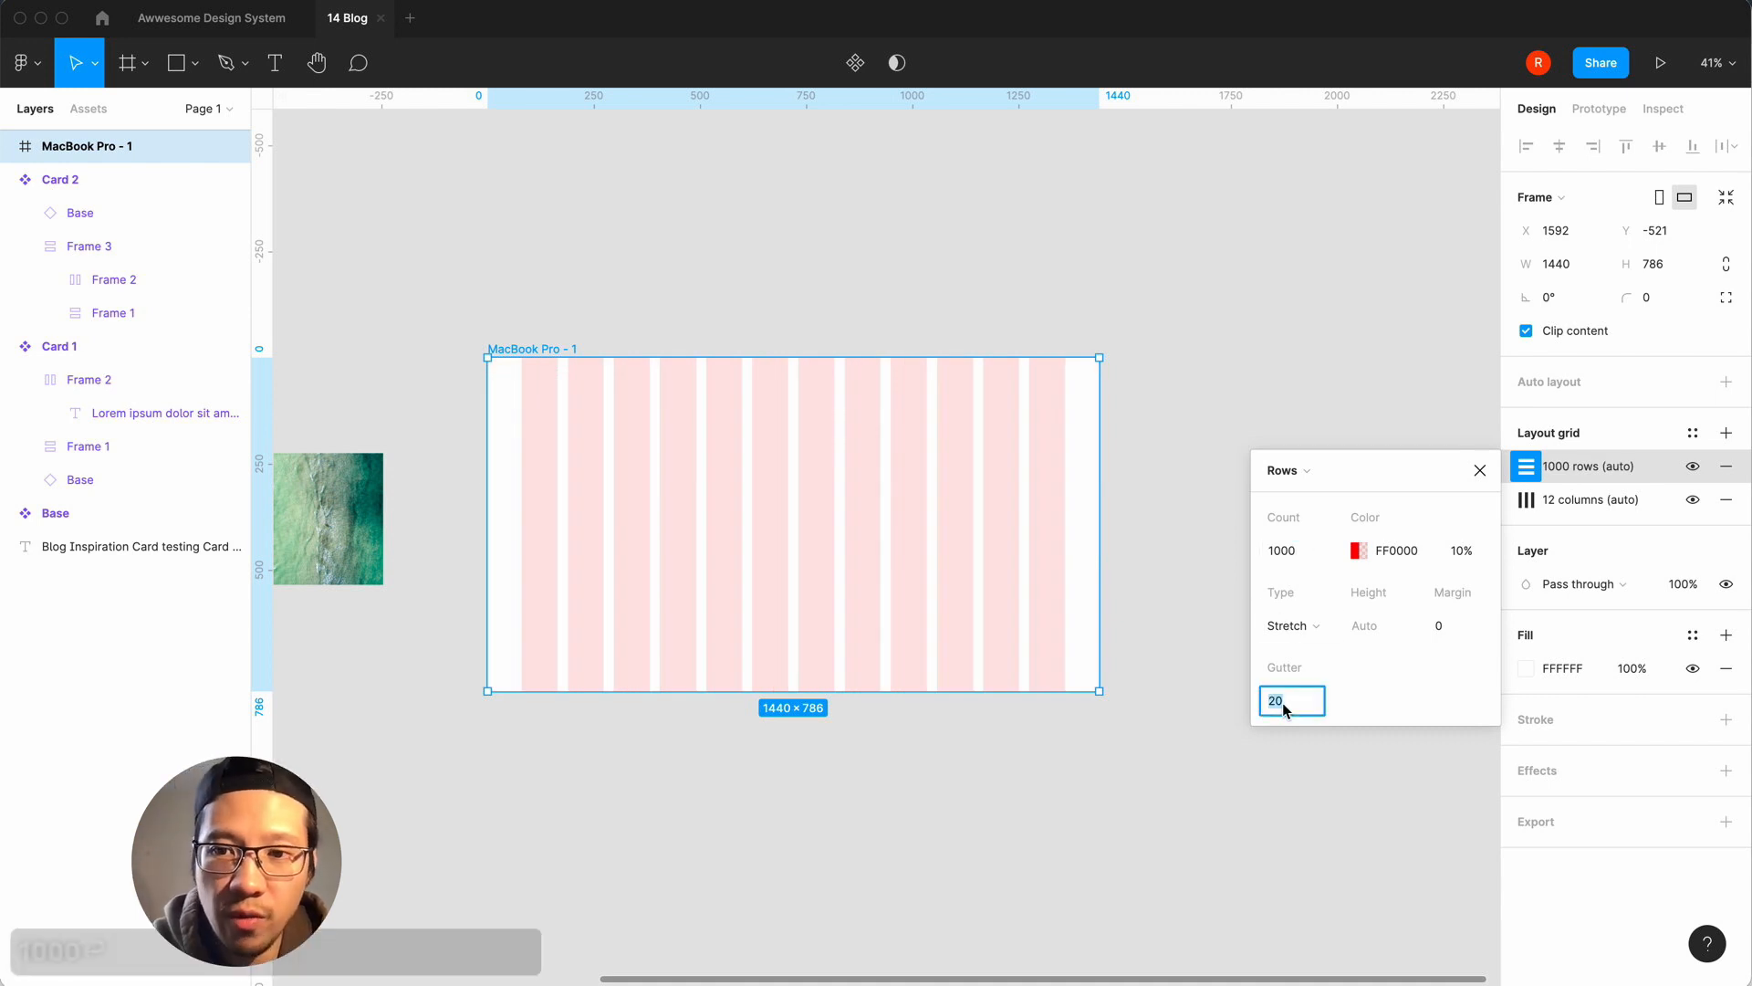
Set the row grid's gutter to 0 and its type to Top.
text(0)
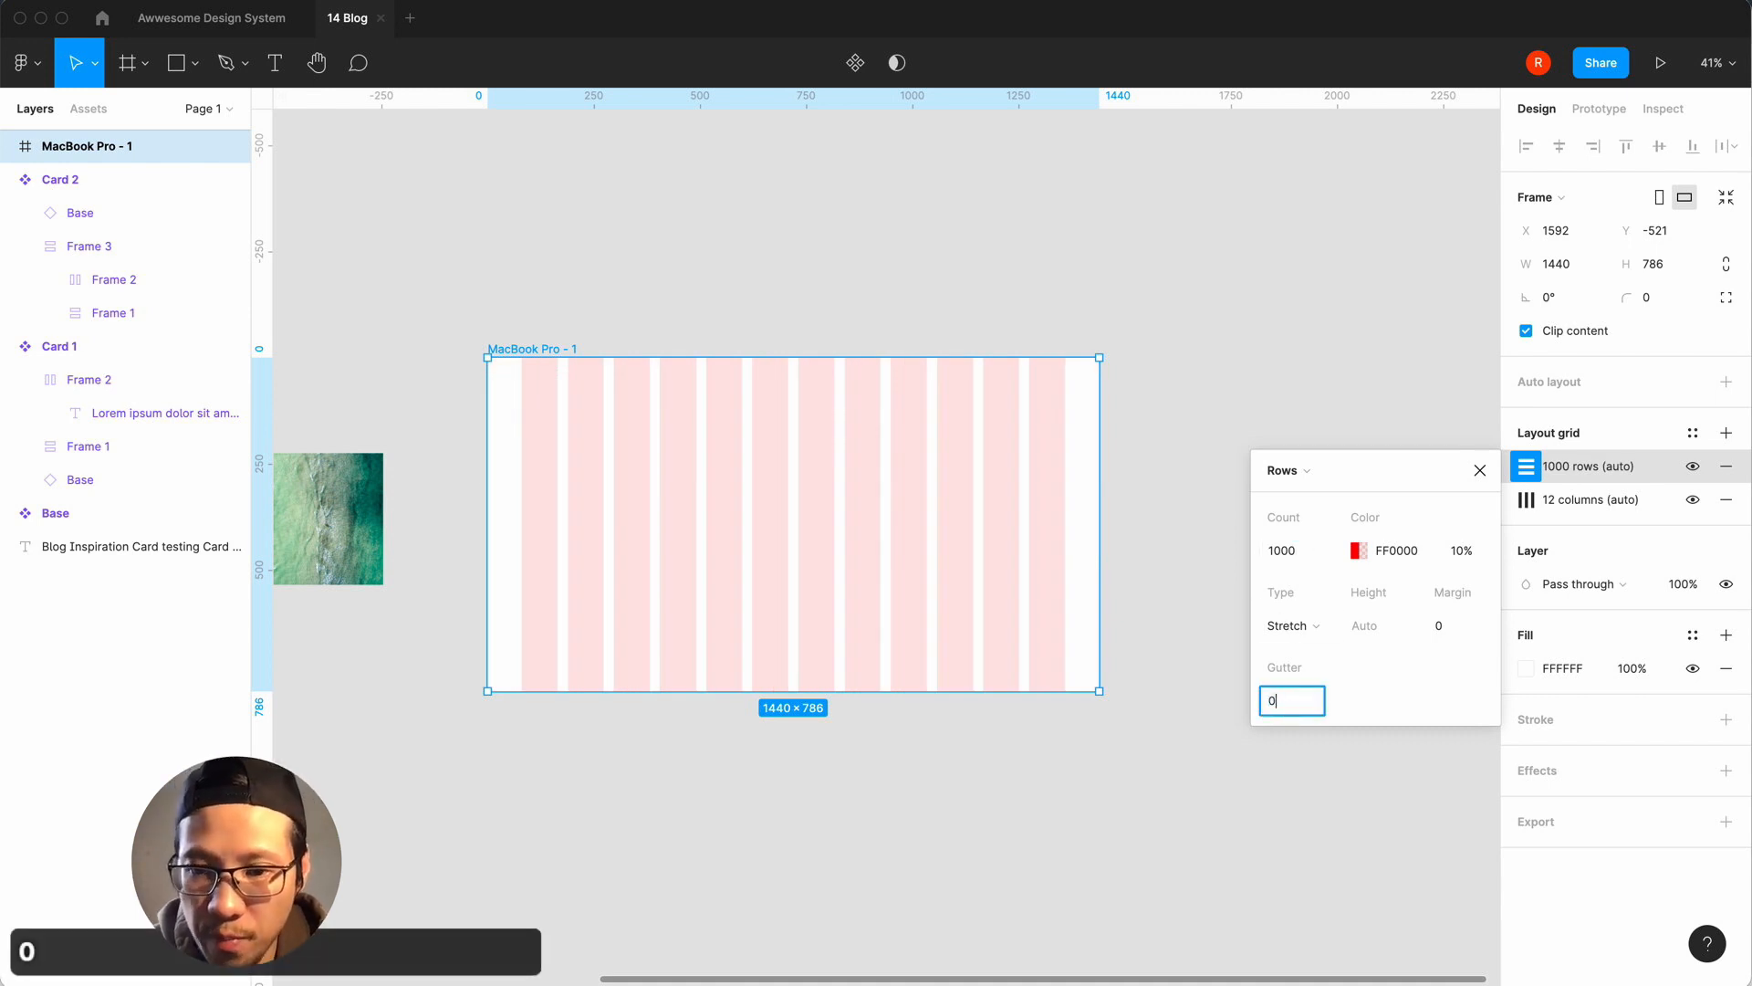
click(1306, 627)
click(1320, 551)
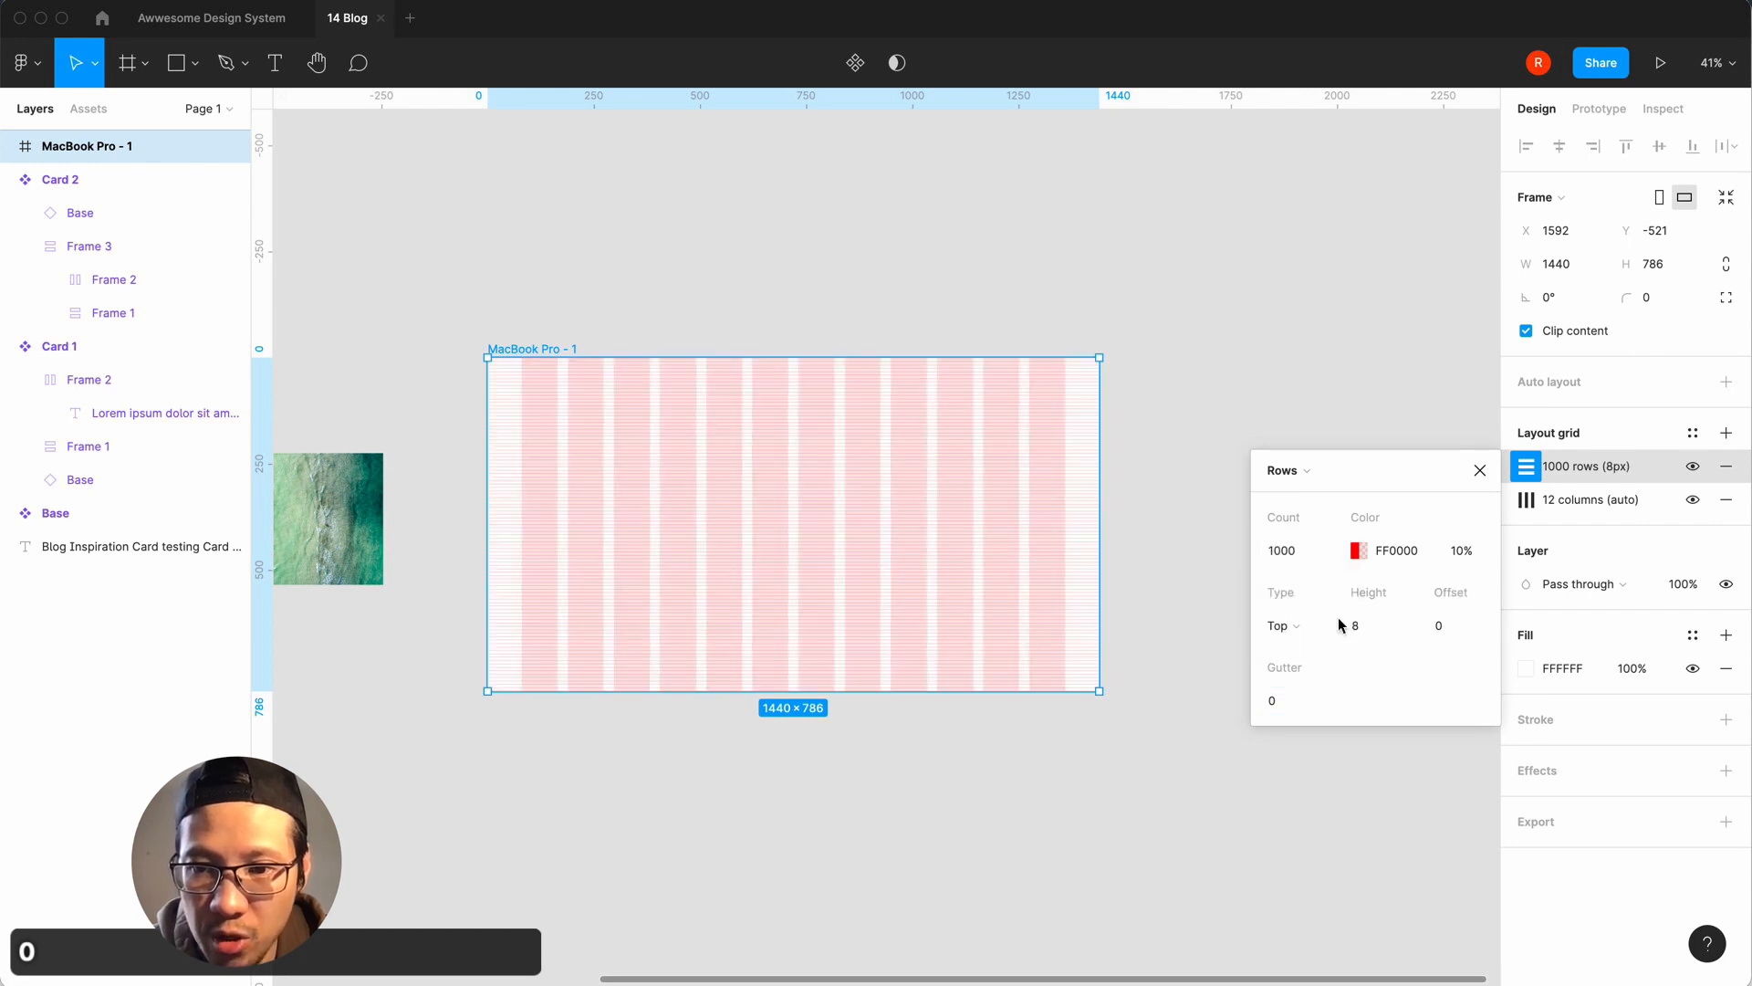
click(1482, 476)
click(1146, 783)
Examine the combined row and column grids on the MacBook Pro - 1 frame up close and at full extent.
key(shift+0)
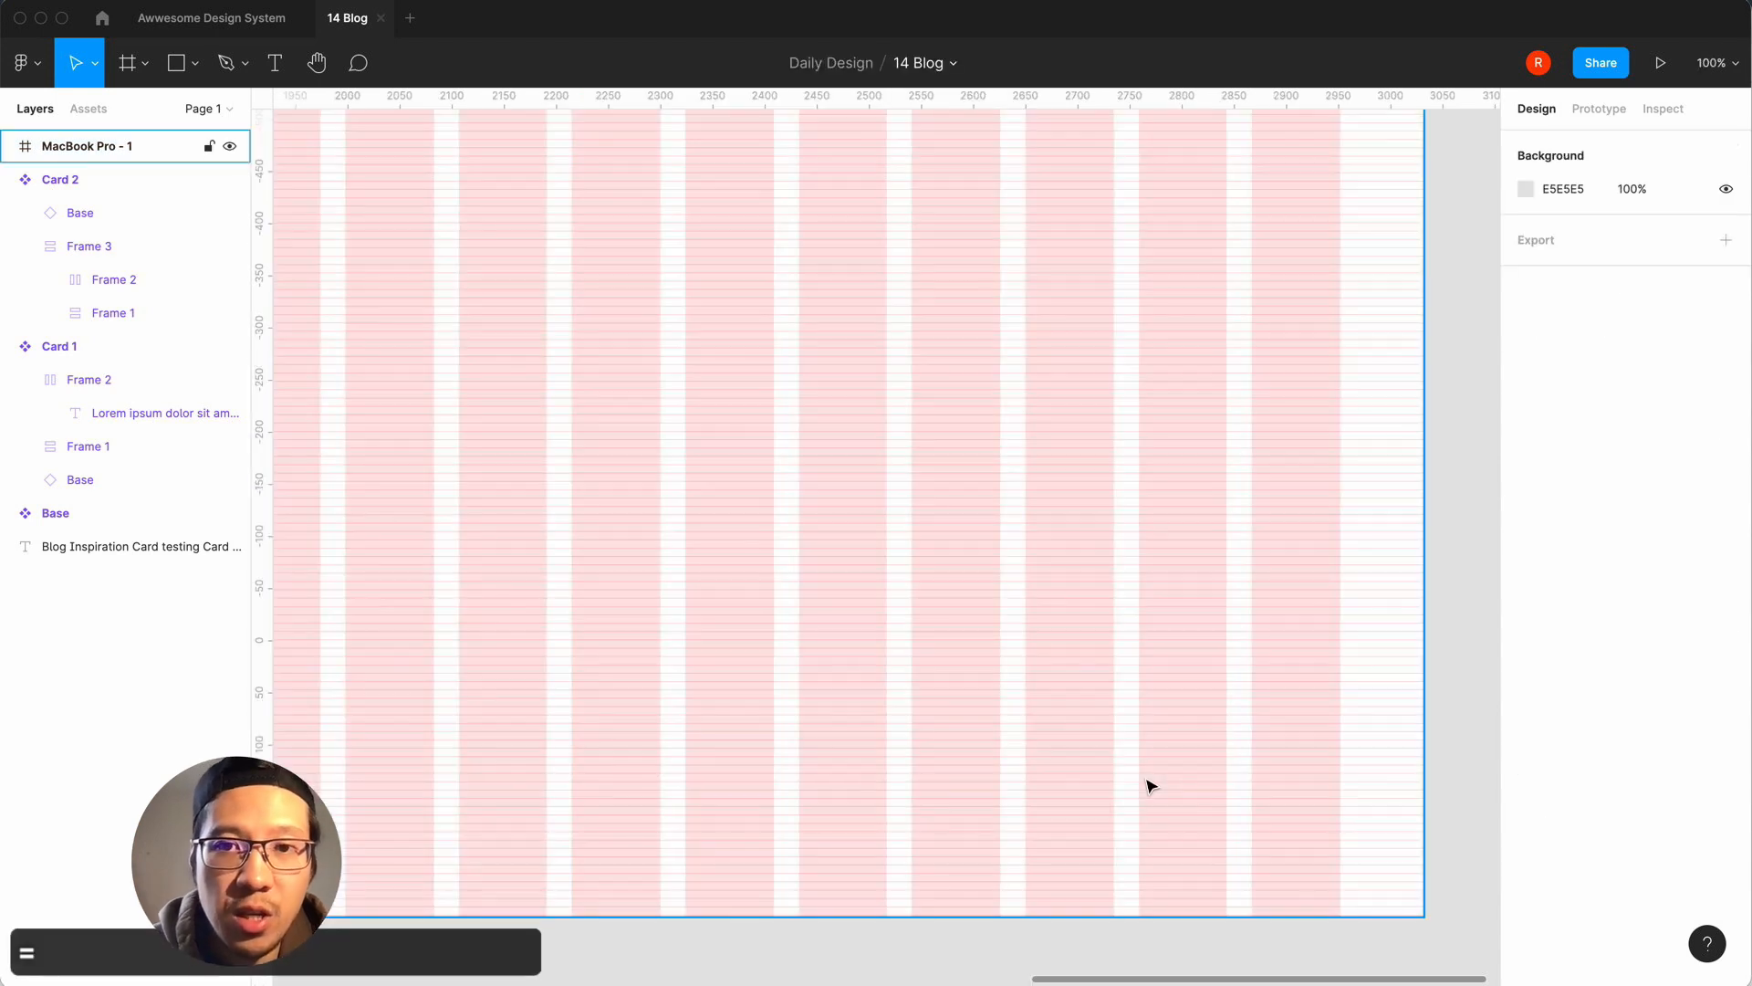
scroll(1012, 423, up, 3)
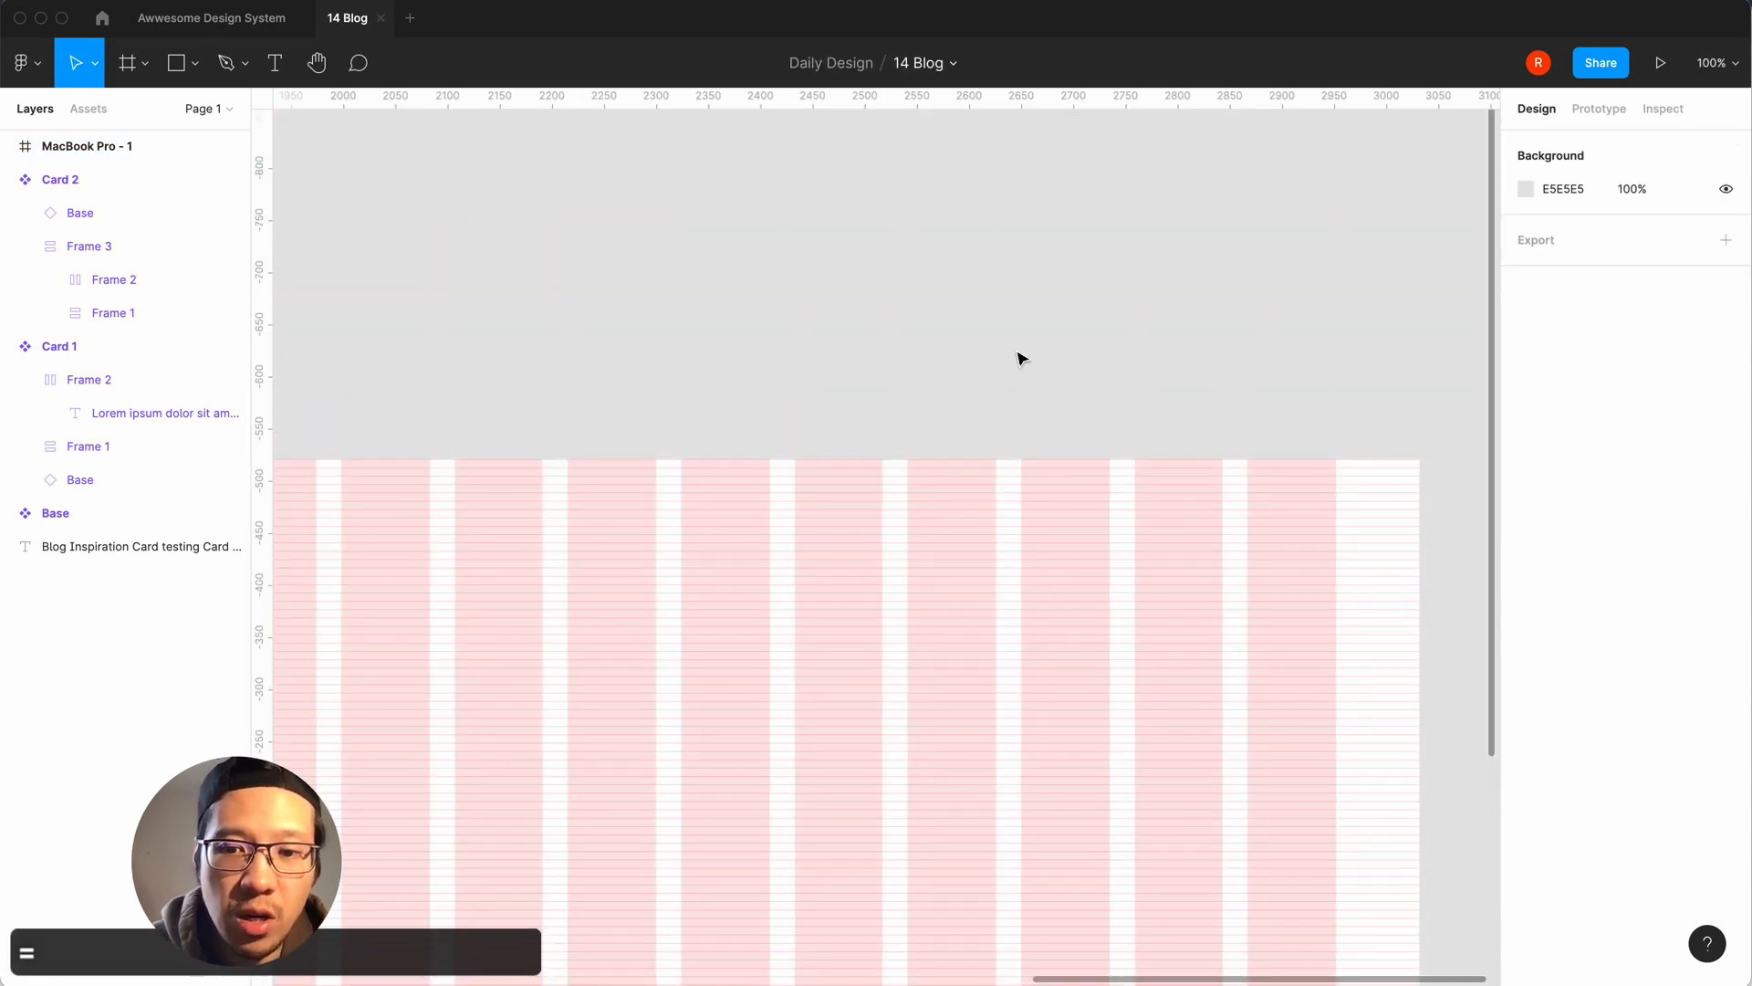
key(minus)
scroll(825, 395, left, 3)
scroll(825, 396, down, 2)
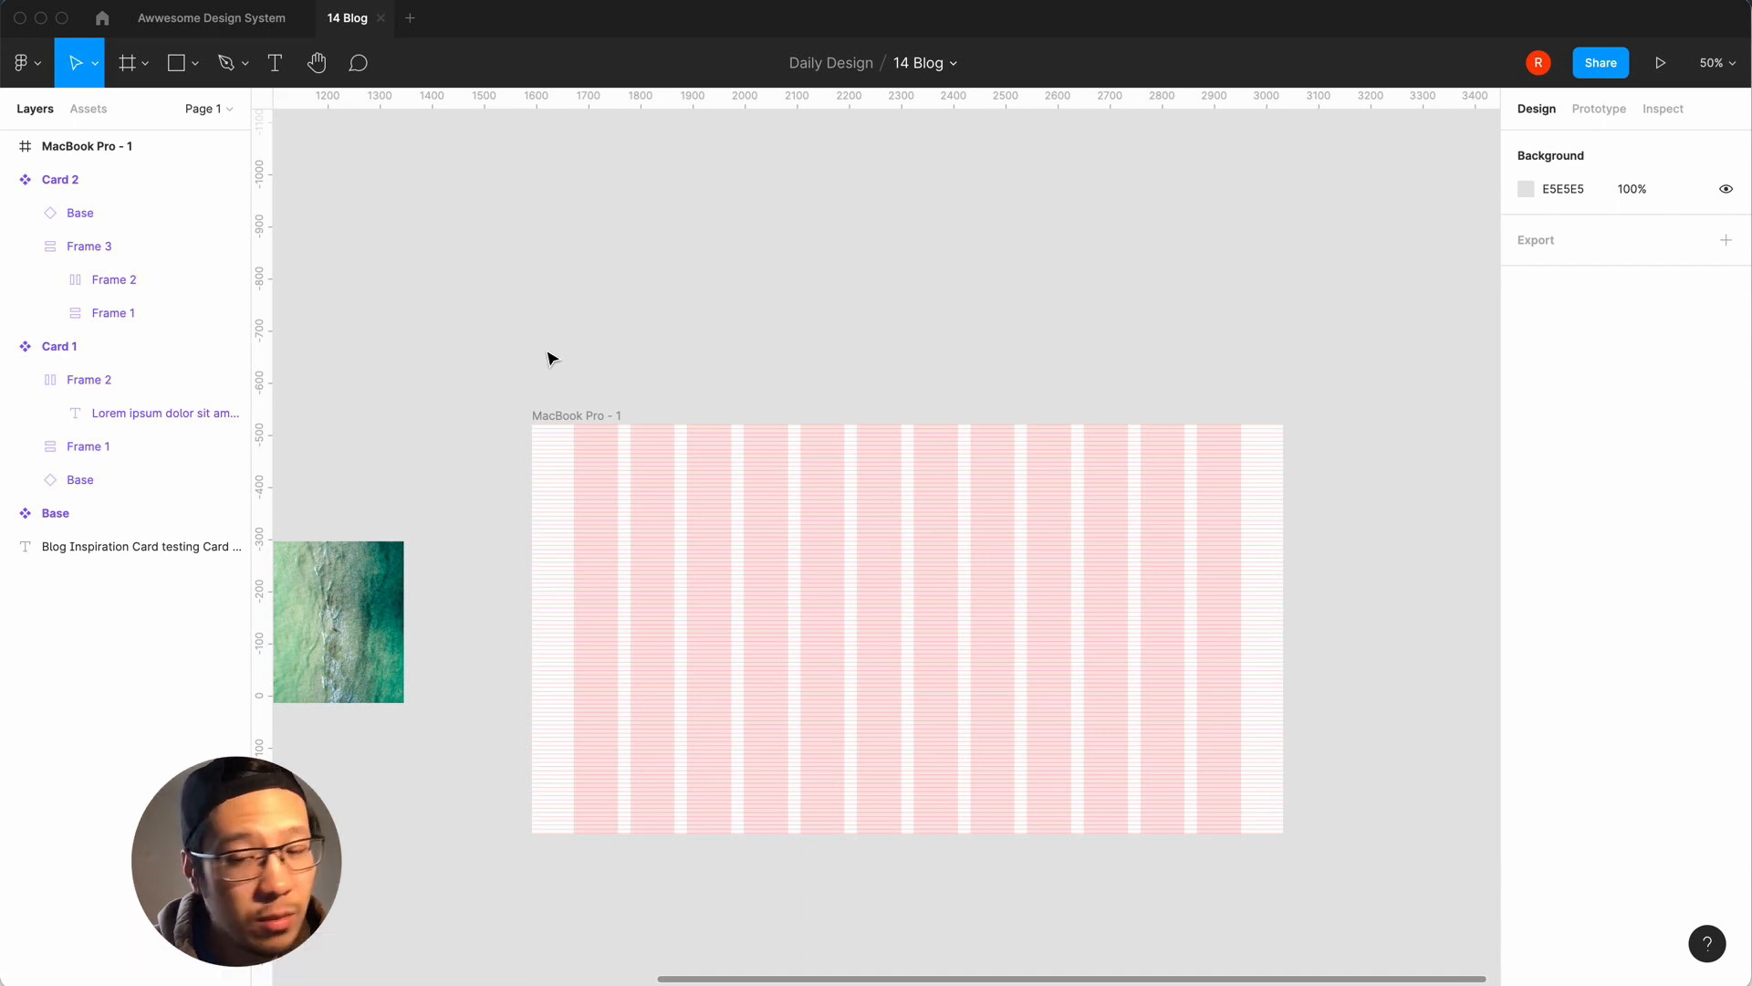
click(553, 412)
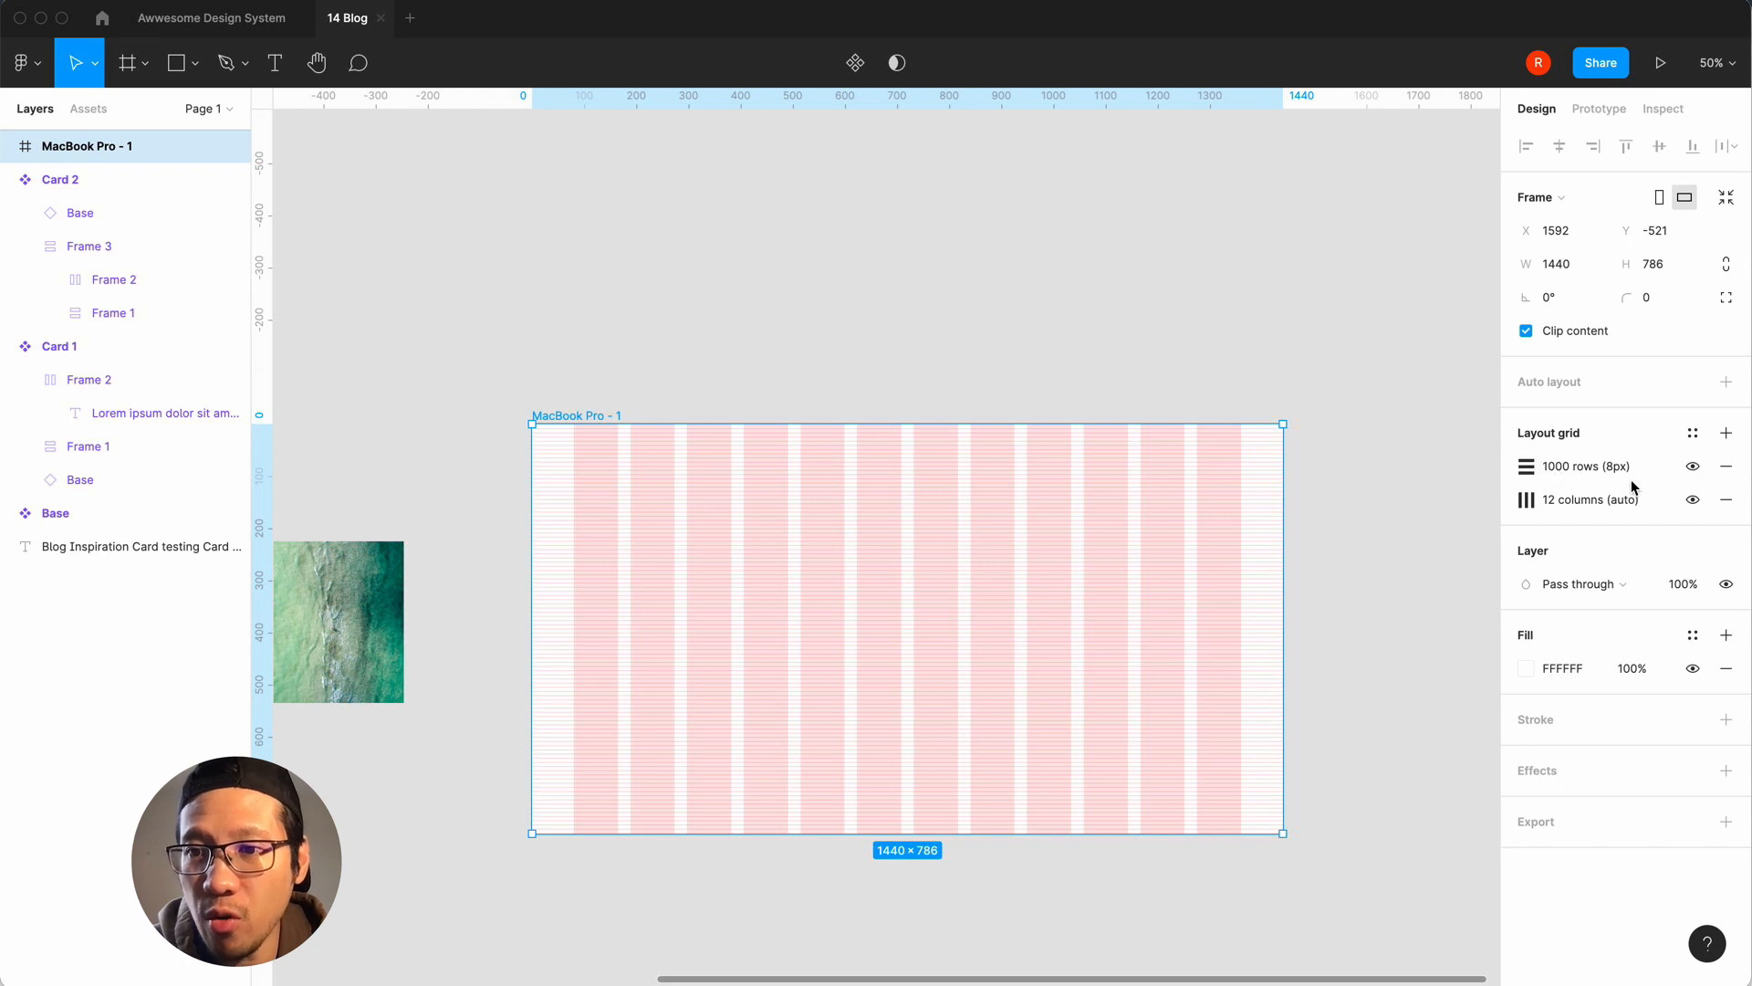
click(1402, 630)
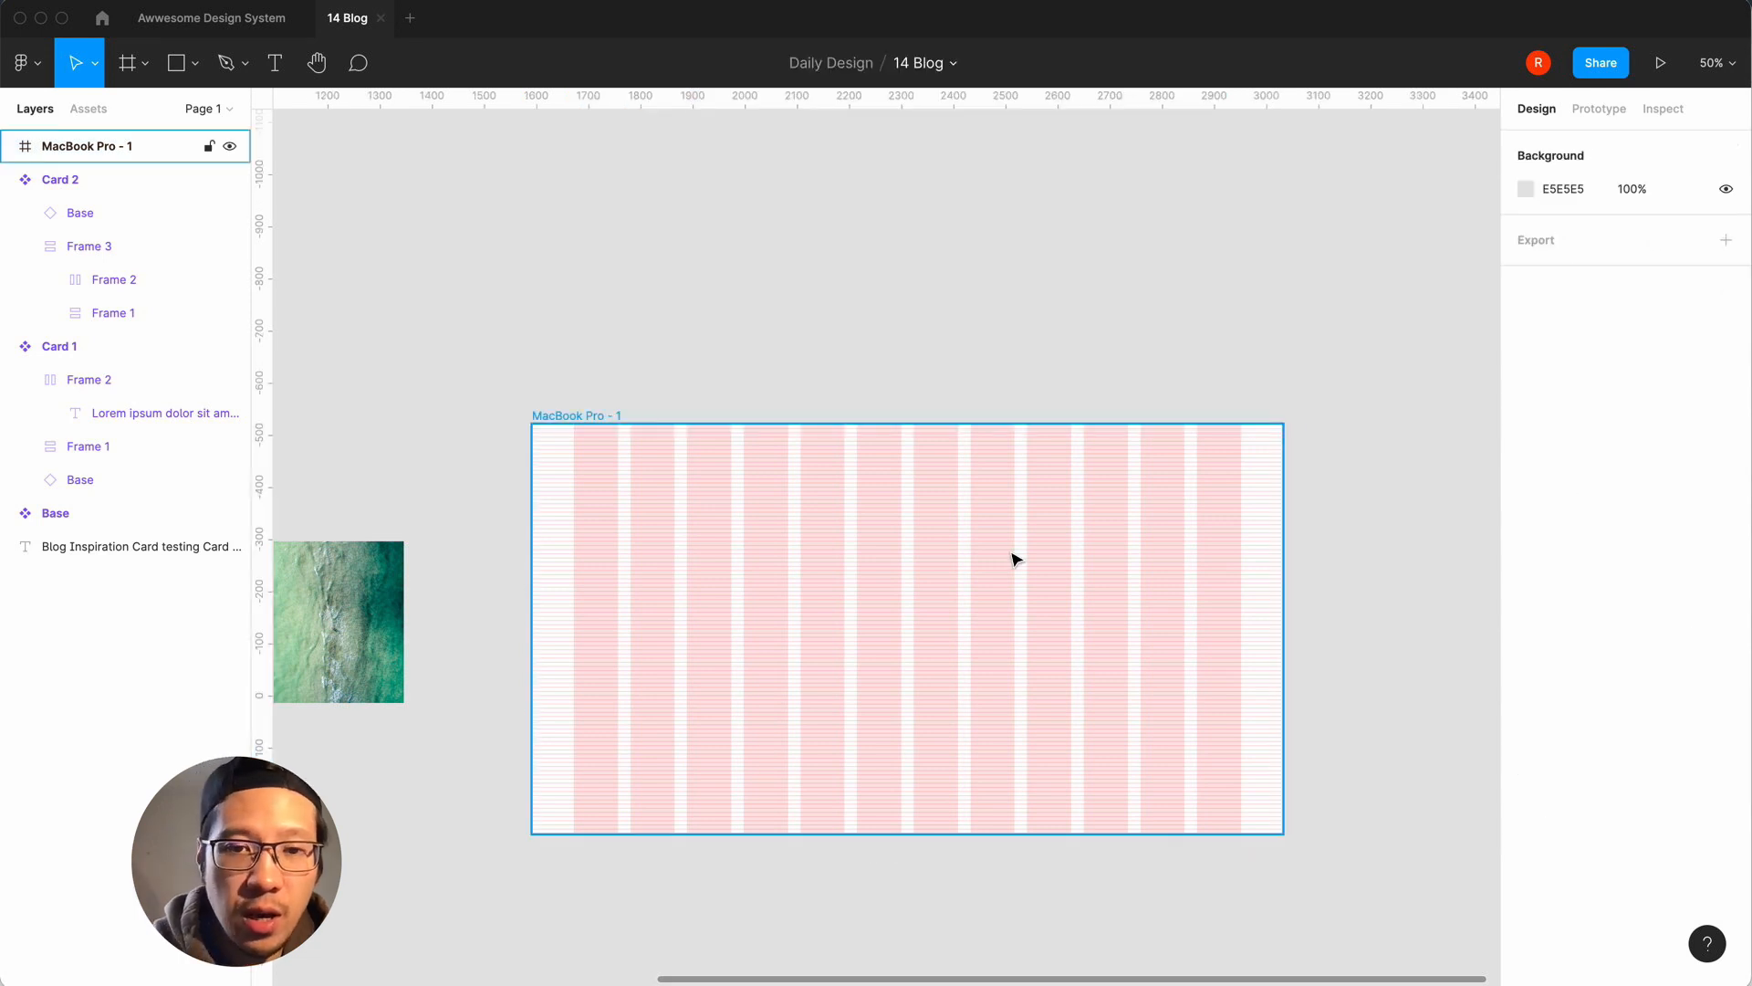
scroll(1016, 559, left, 3)
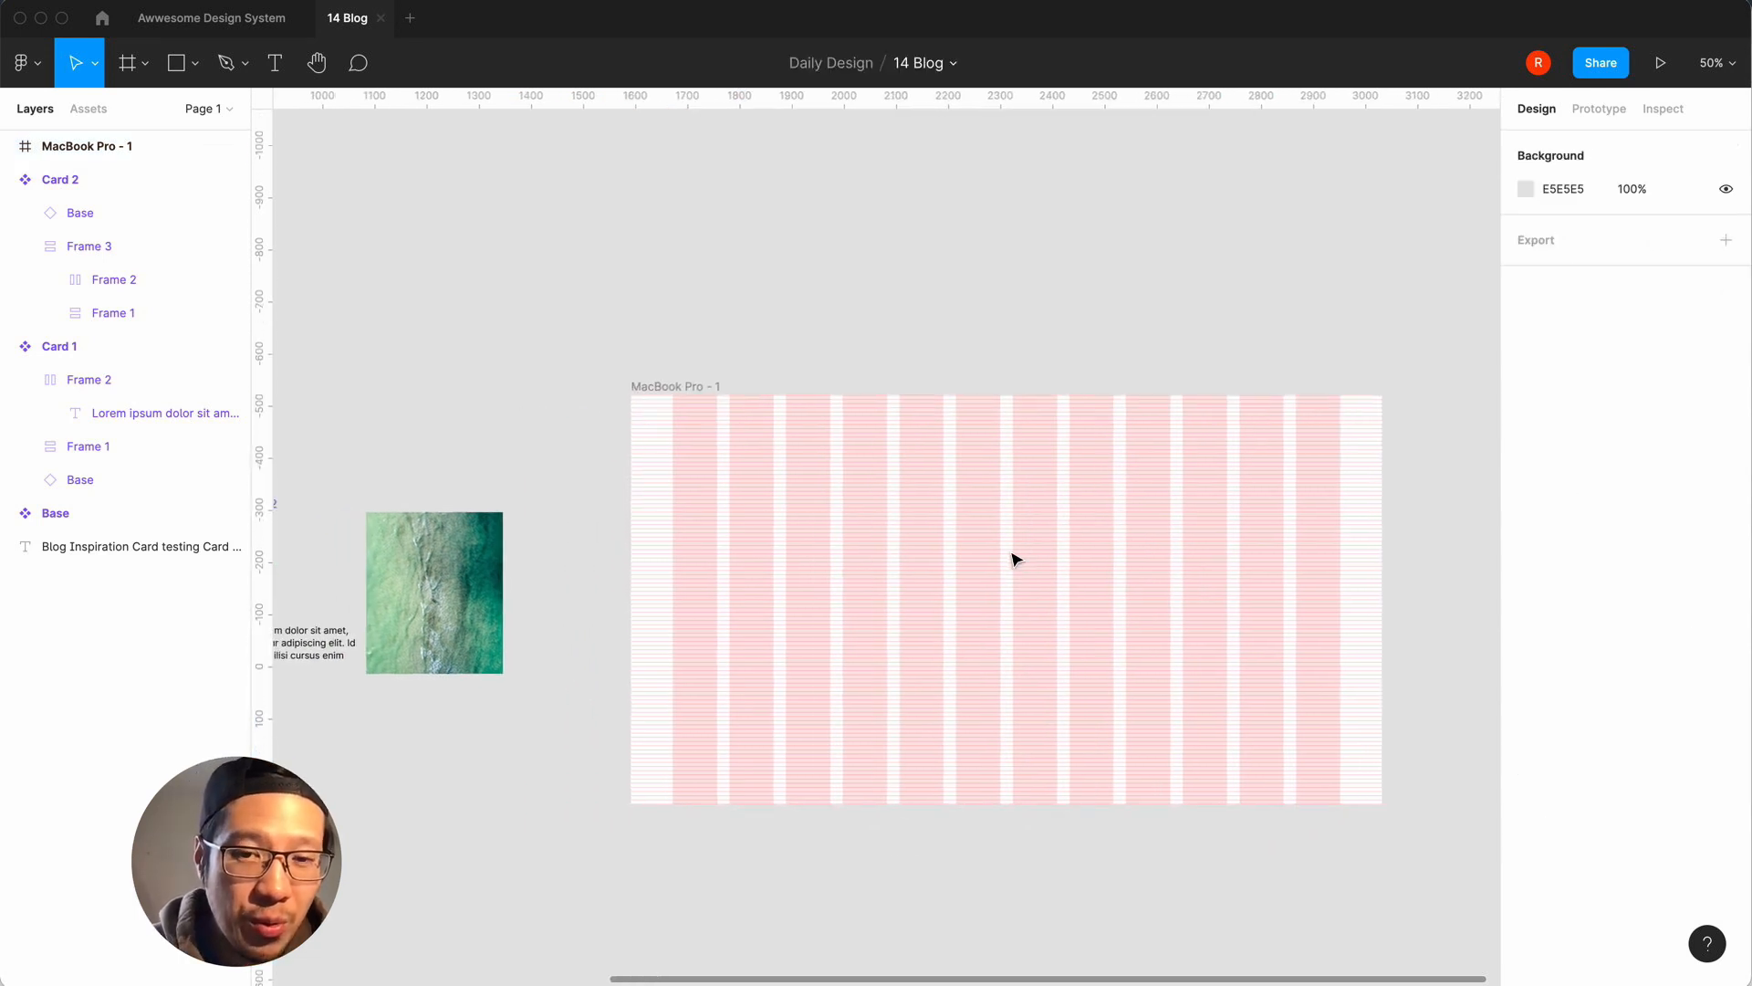
scroll(1016, 558, left, 1)
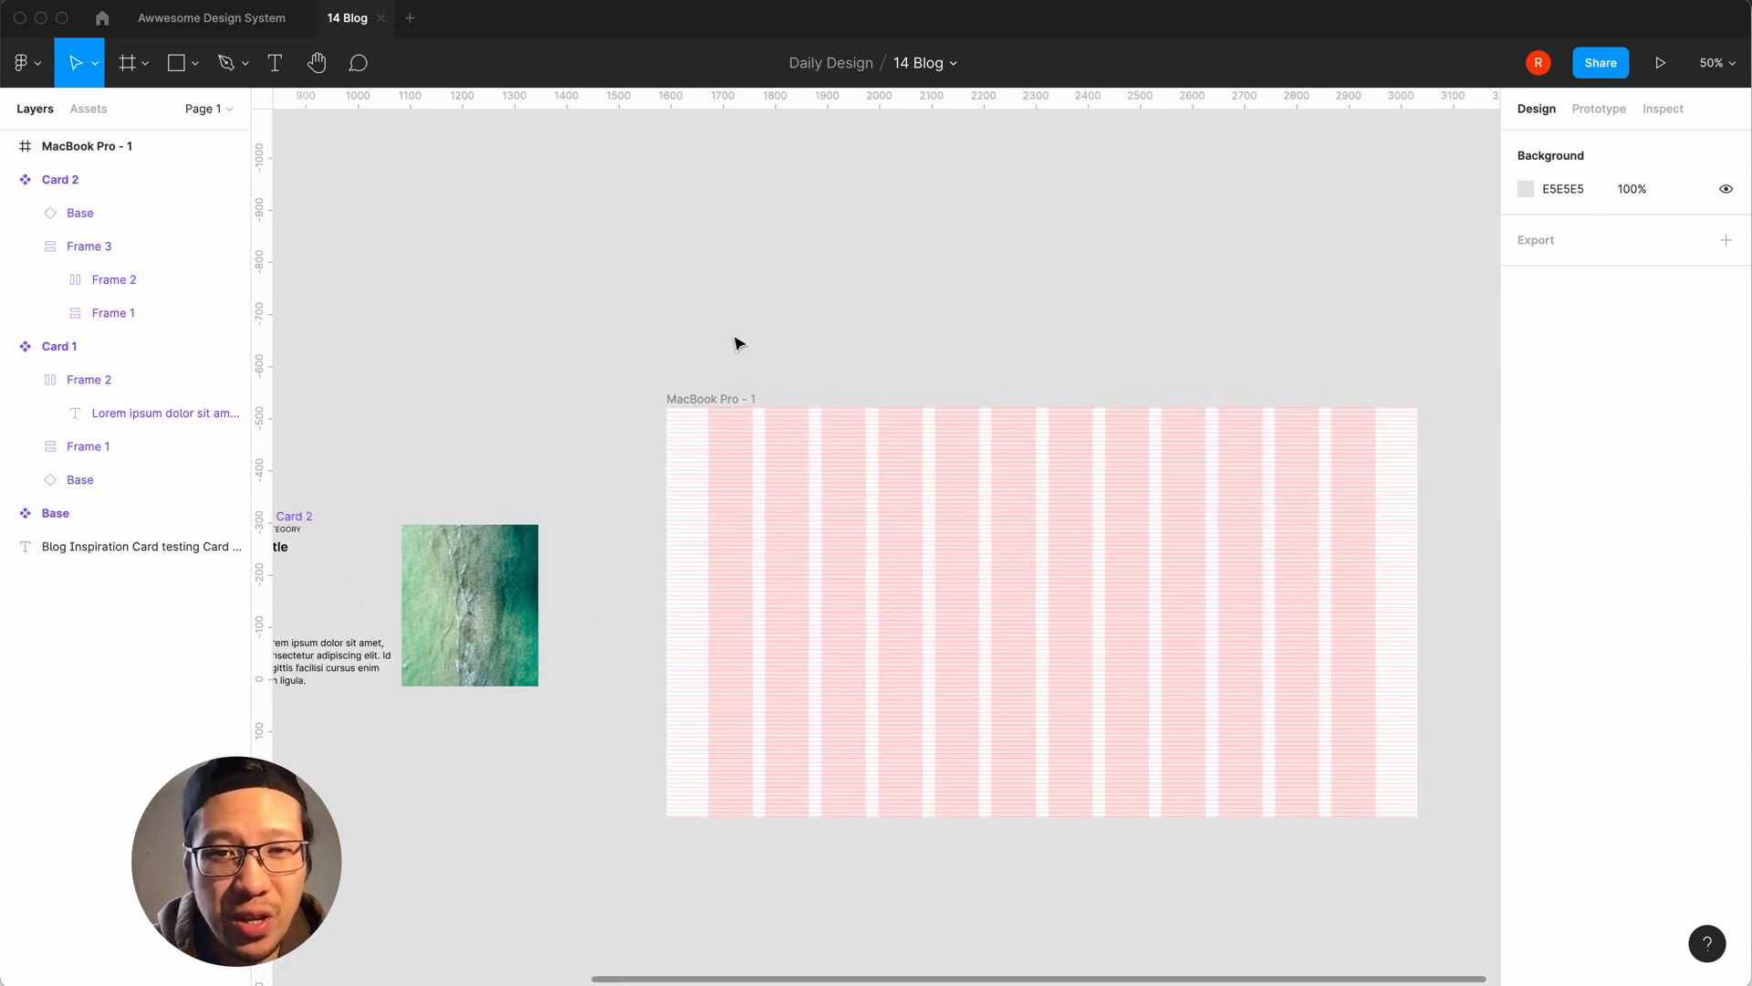
Place an instance of Card 2 in the MacBook Pro - 1 frame, aligned to the first column at X 80, Y 104.
scroll(738, 343, left, 4)
scroll(735, 344, left, 4)
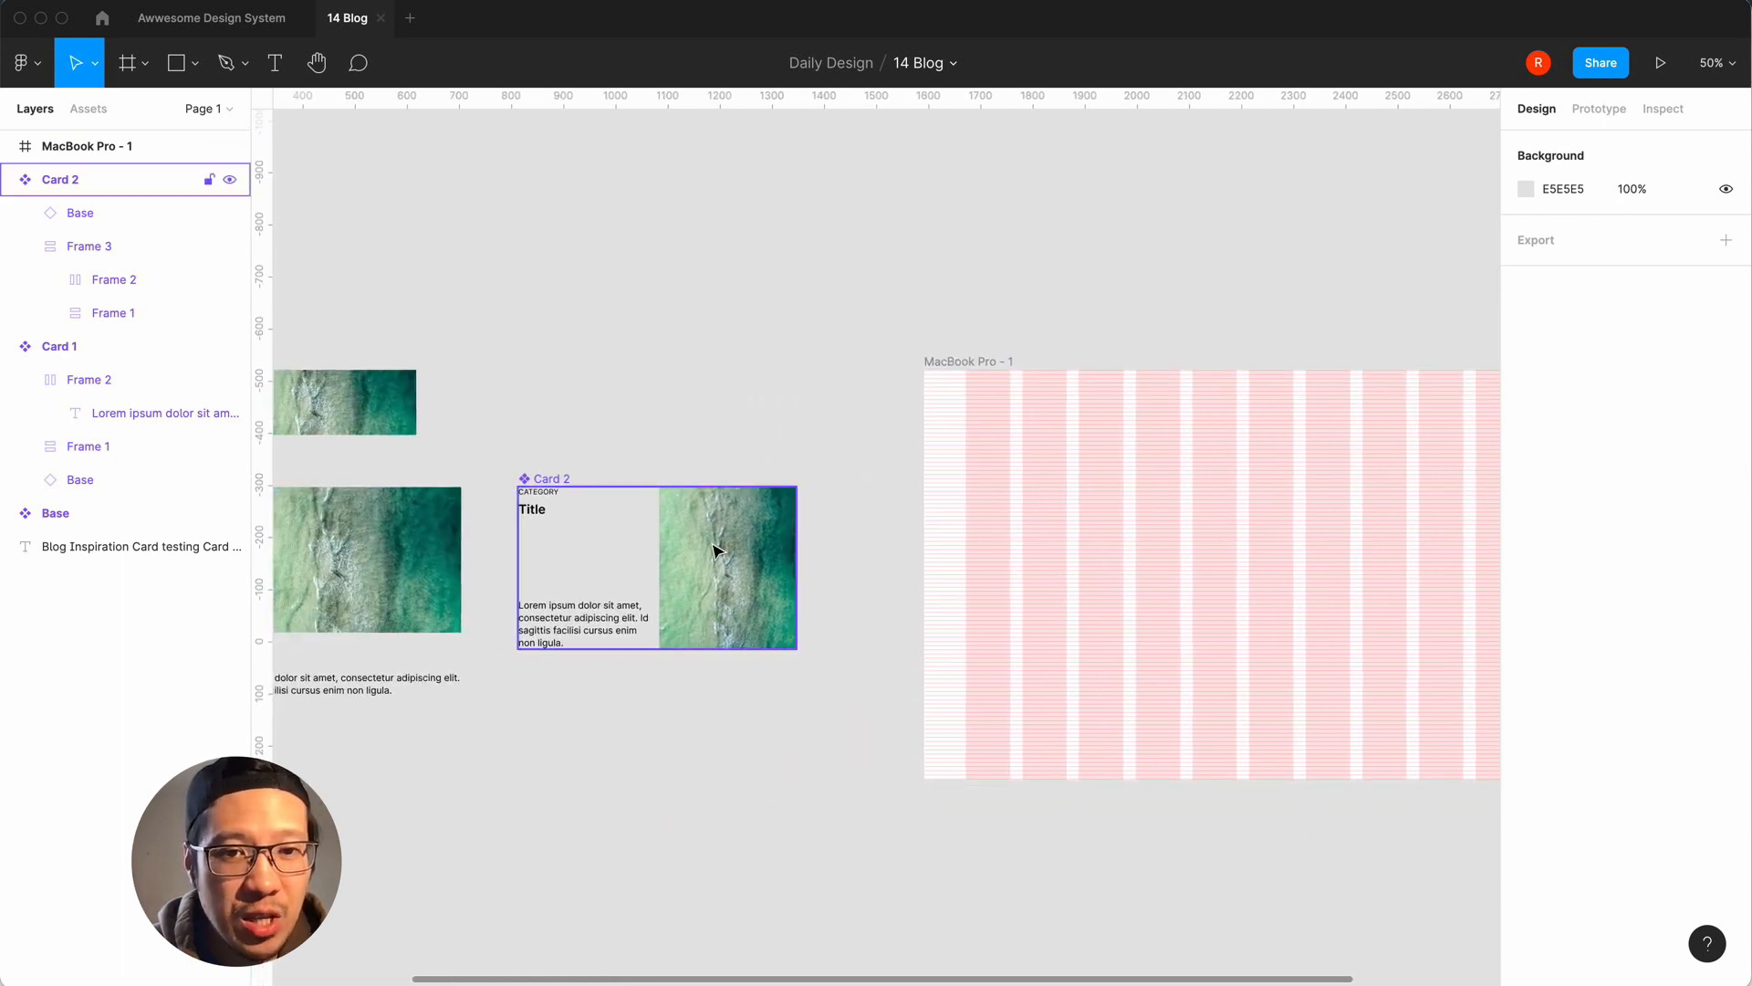
click(721, 586)
key(super+d)
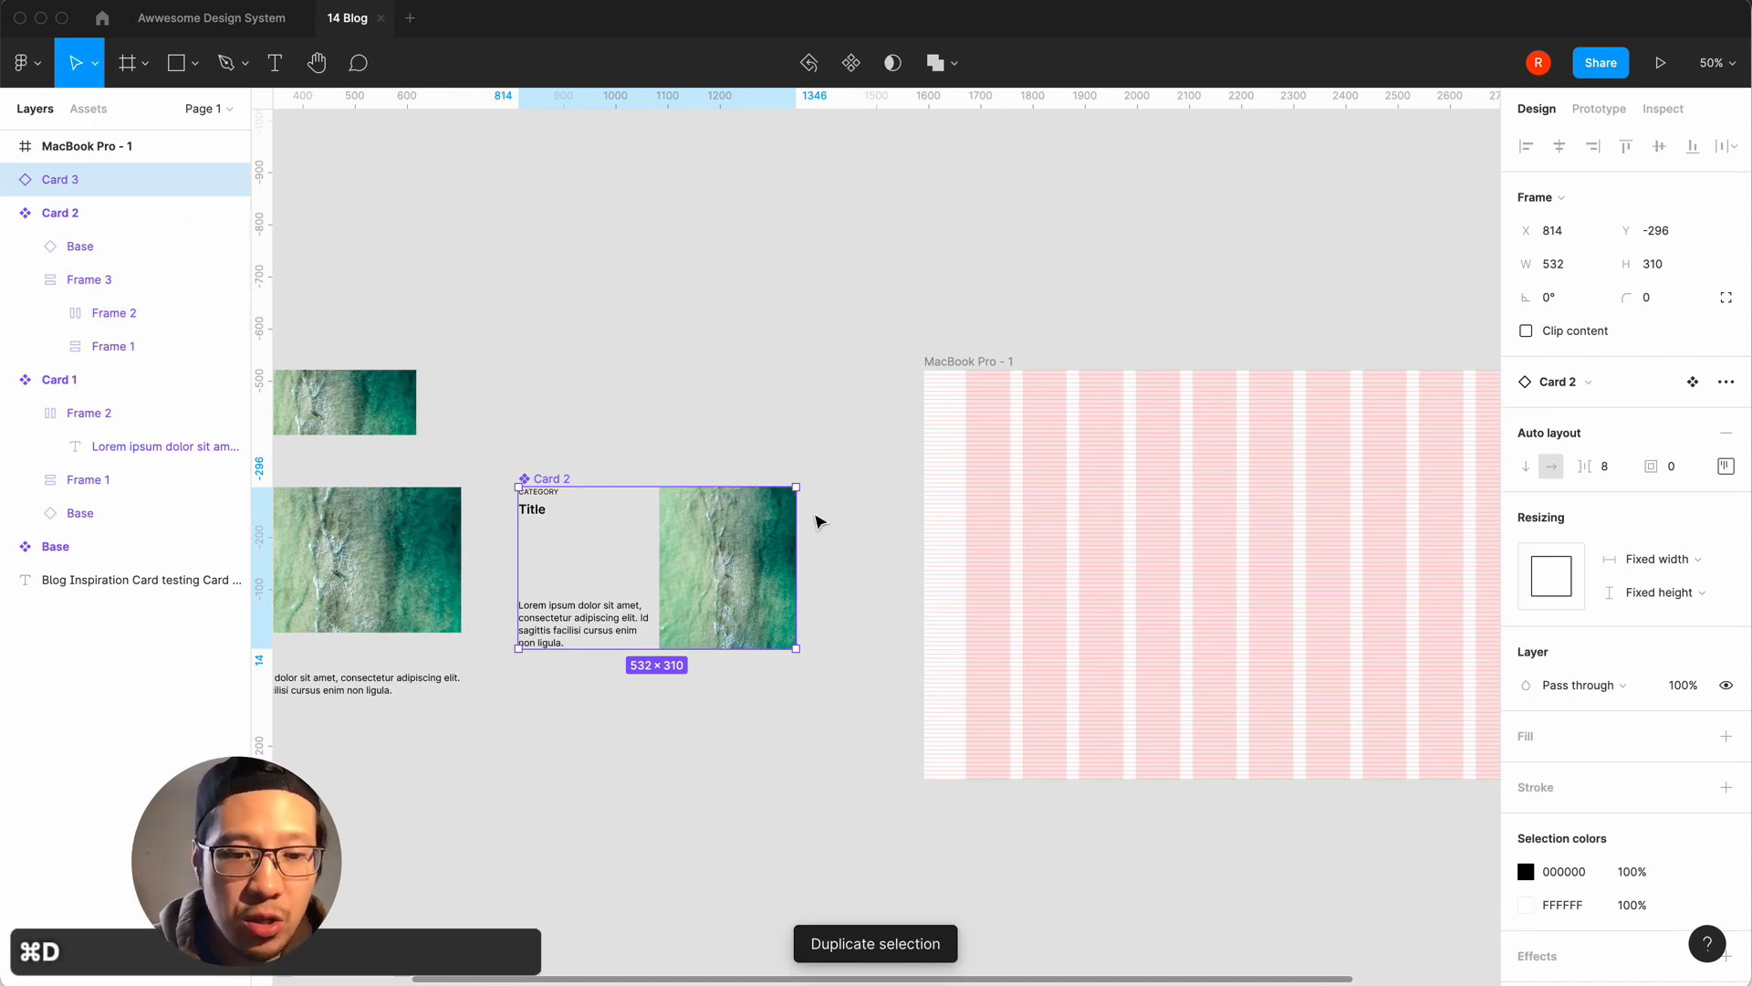
key(super+z)
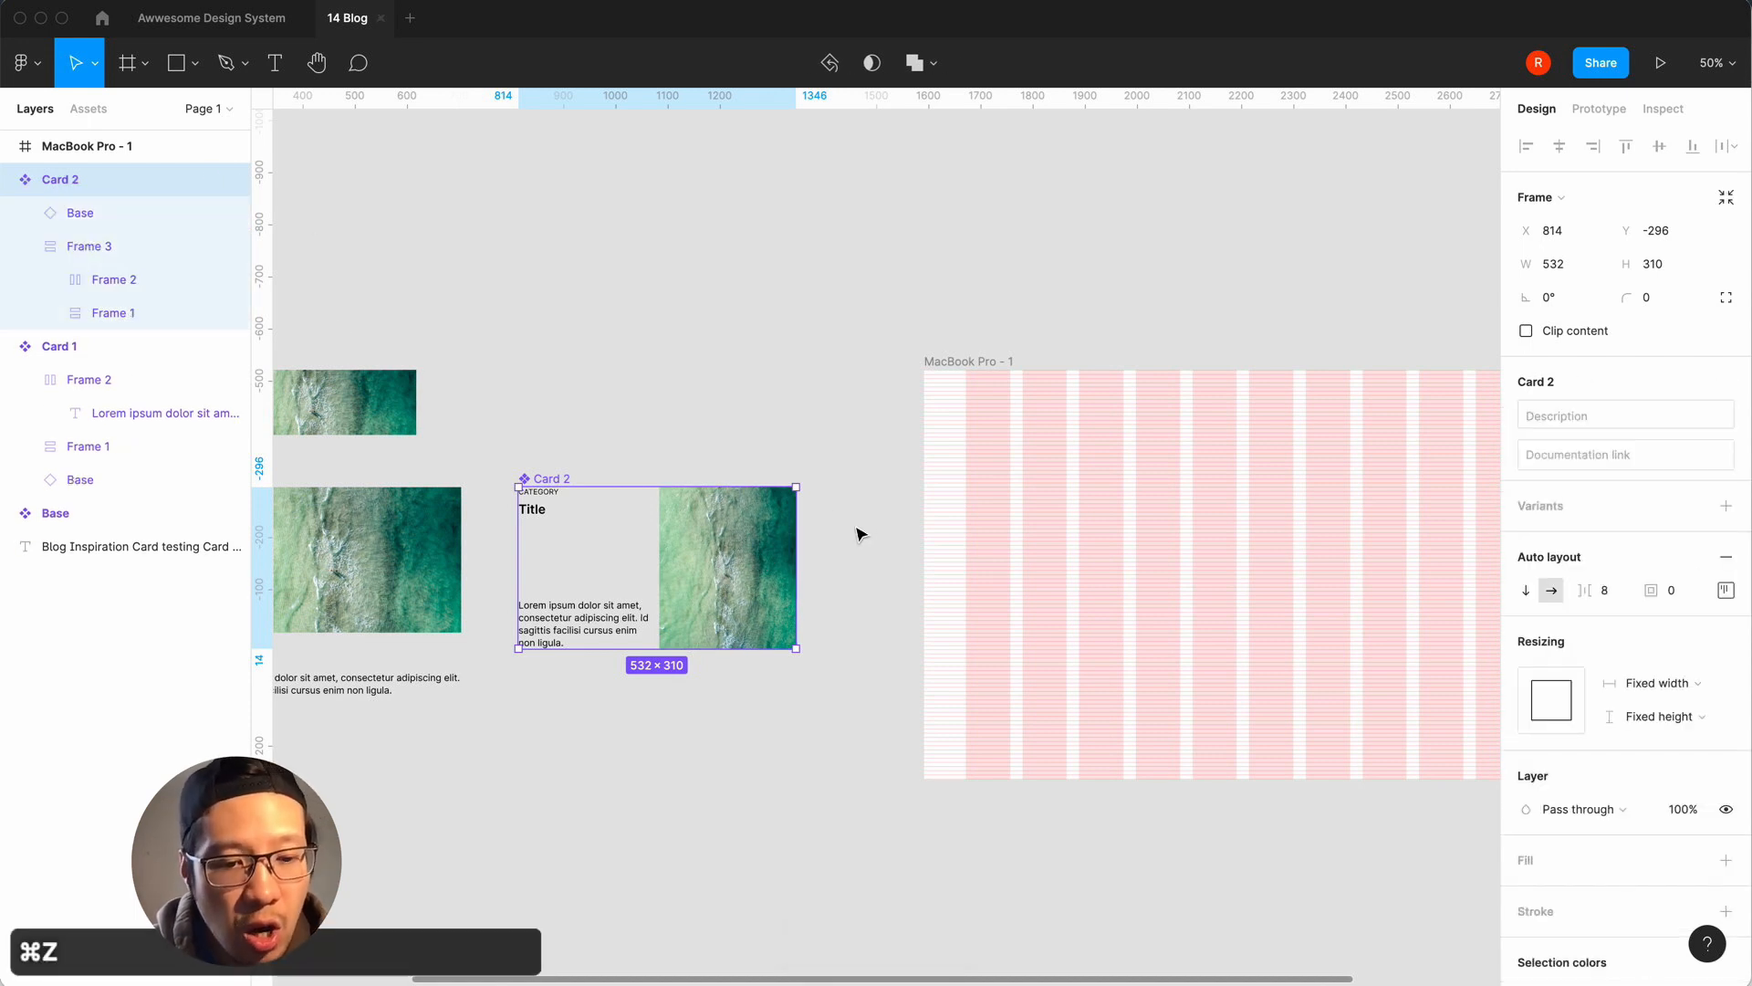
drag(727, 575, 1278, 573)
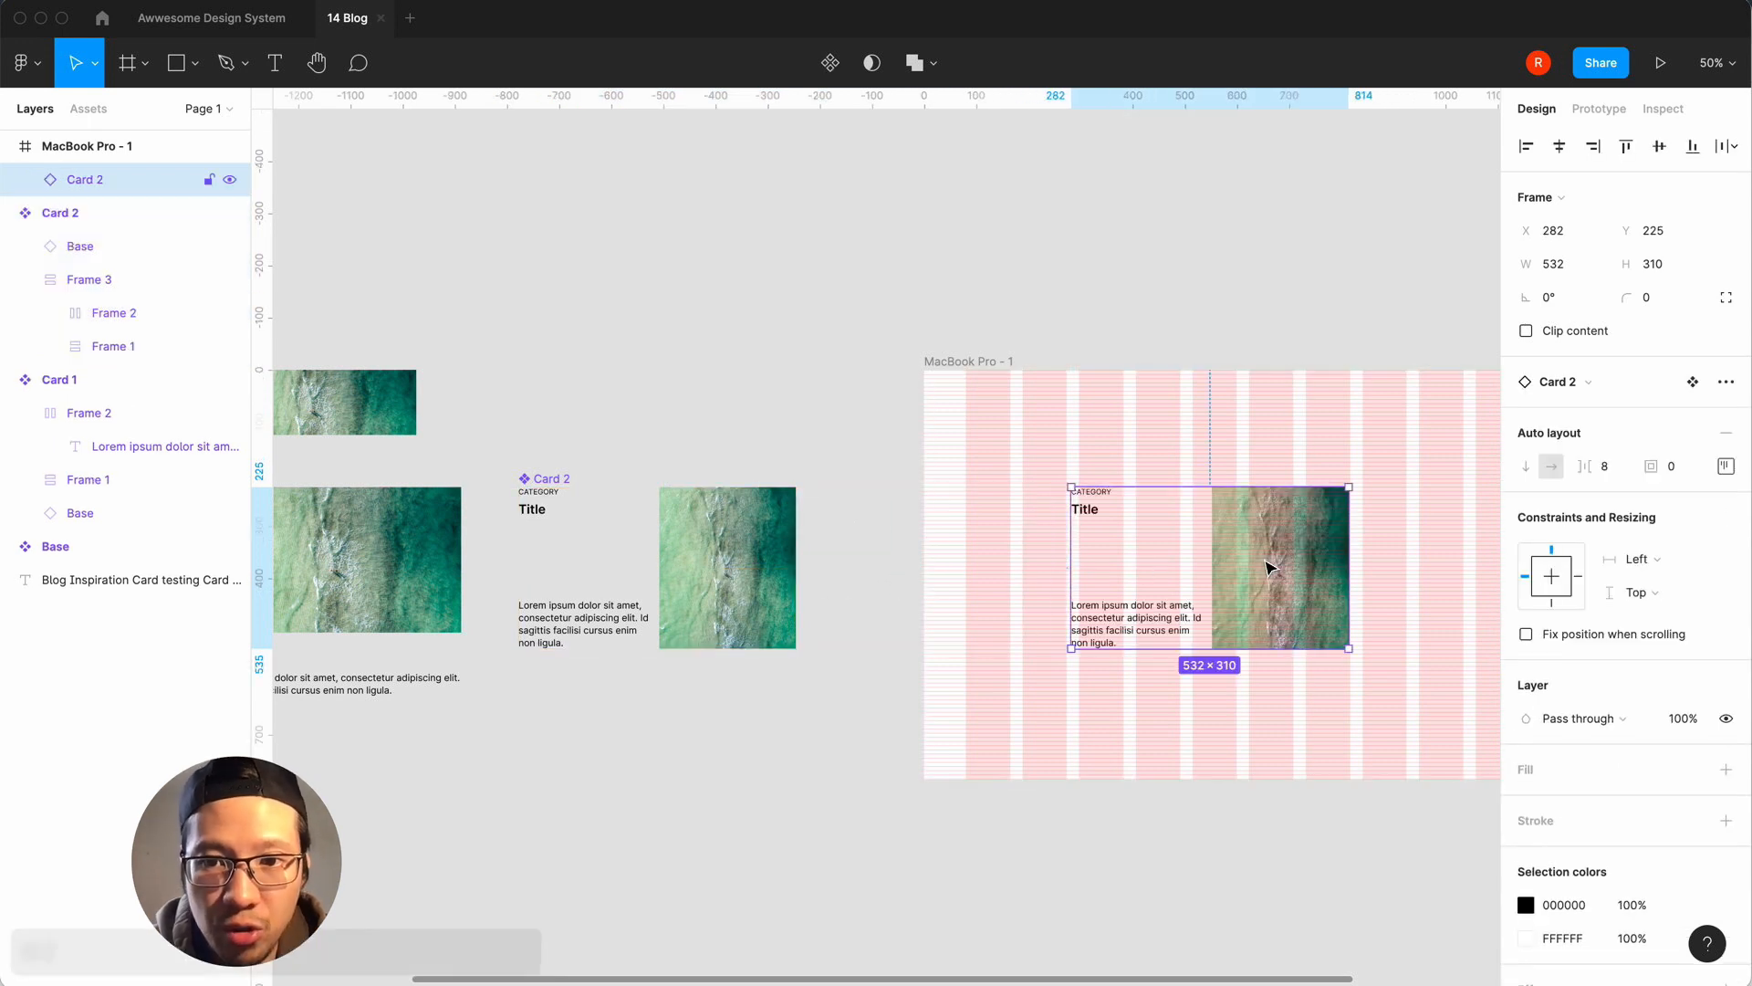
scroll(1043, 262, left, 4)
scroll(1043, 262, down, 1)
drag(1098, 514, 993, 450)
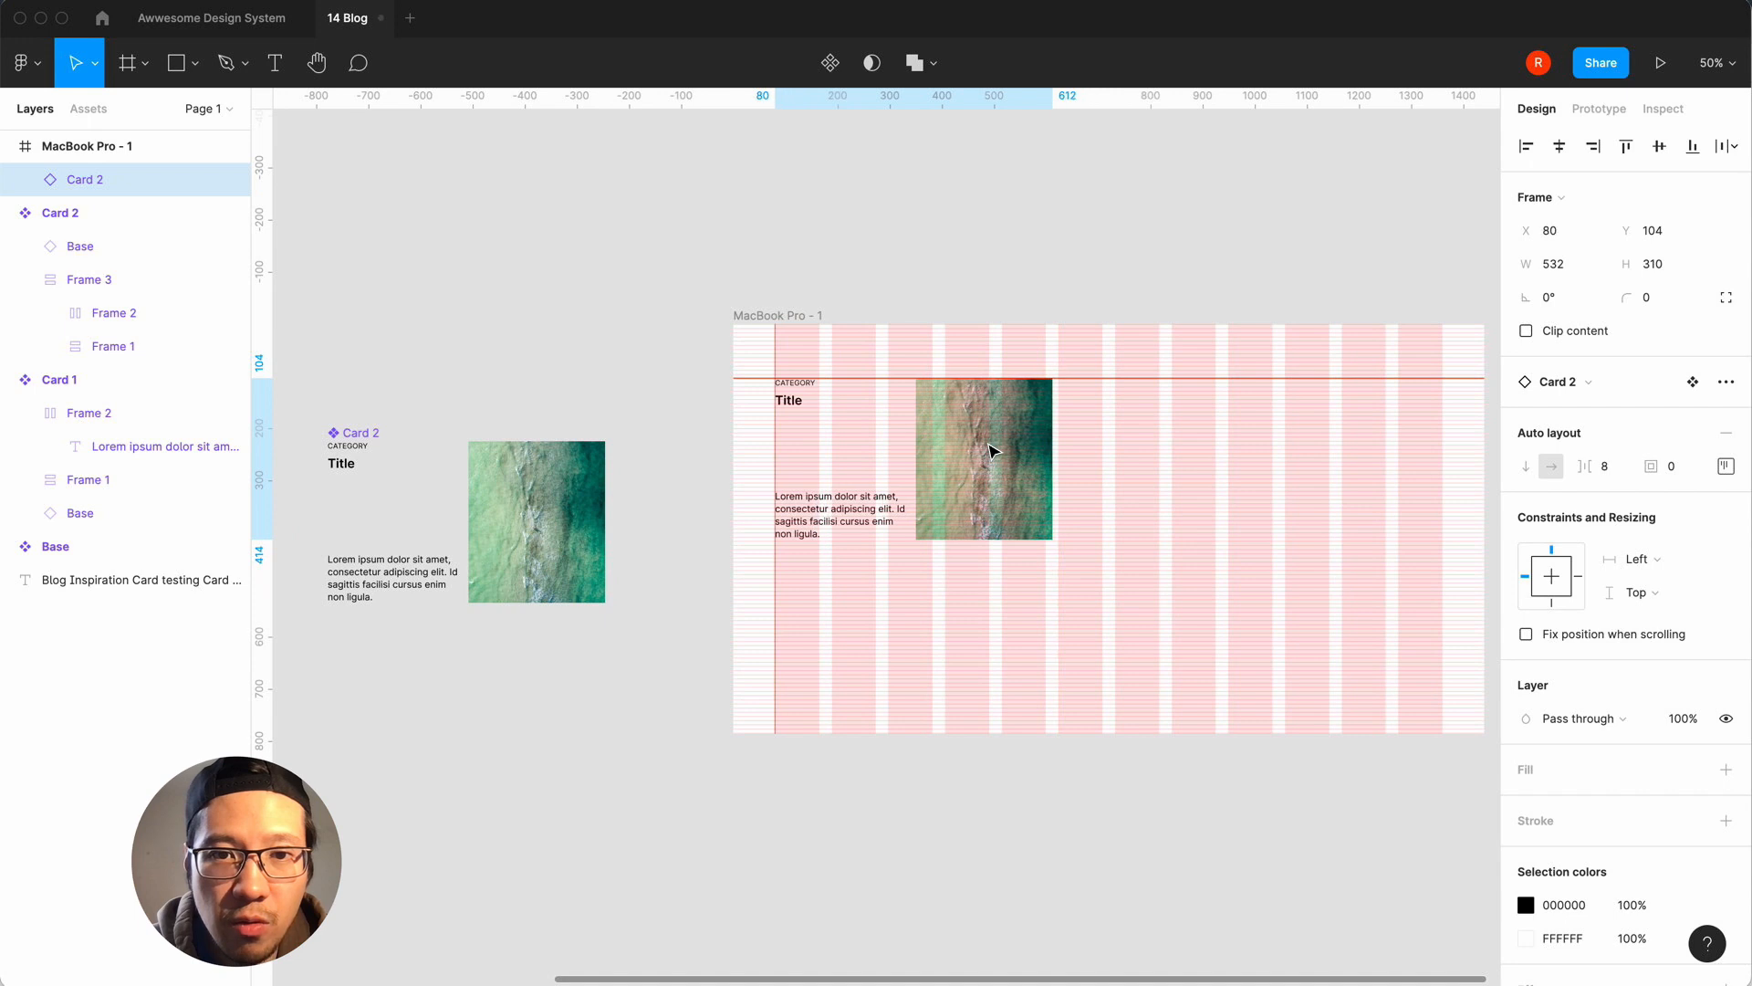
Widen the Card 2 instance to 1280 so it spans all 12 columns and set its height to 800.
scroll(1025, 219, right, 3)
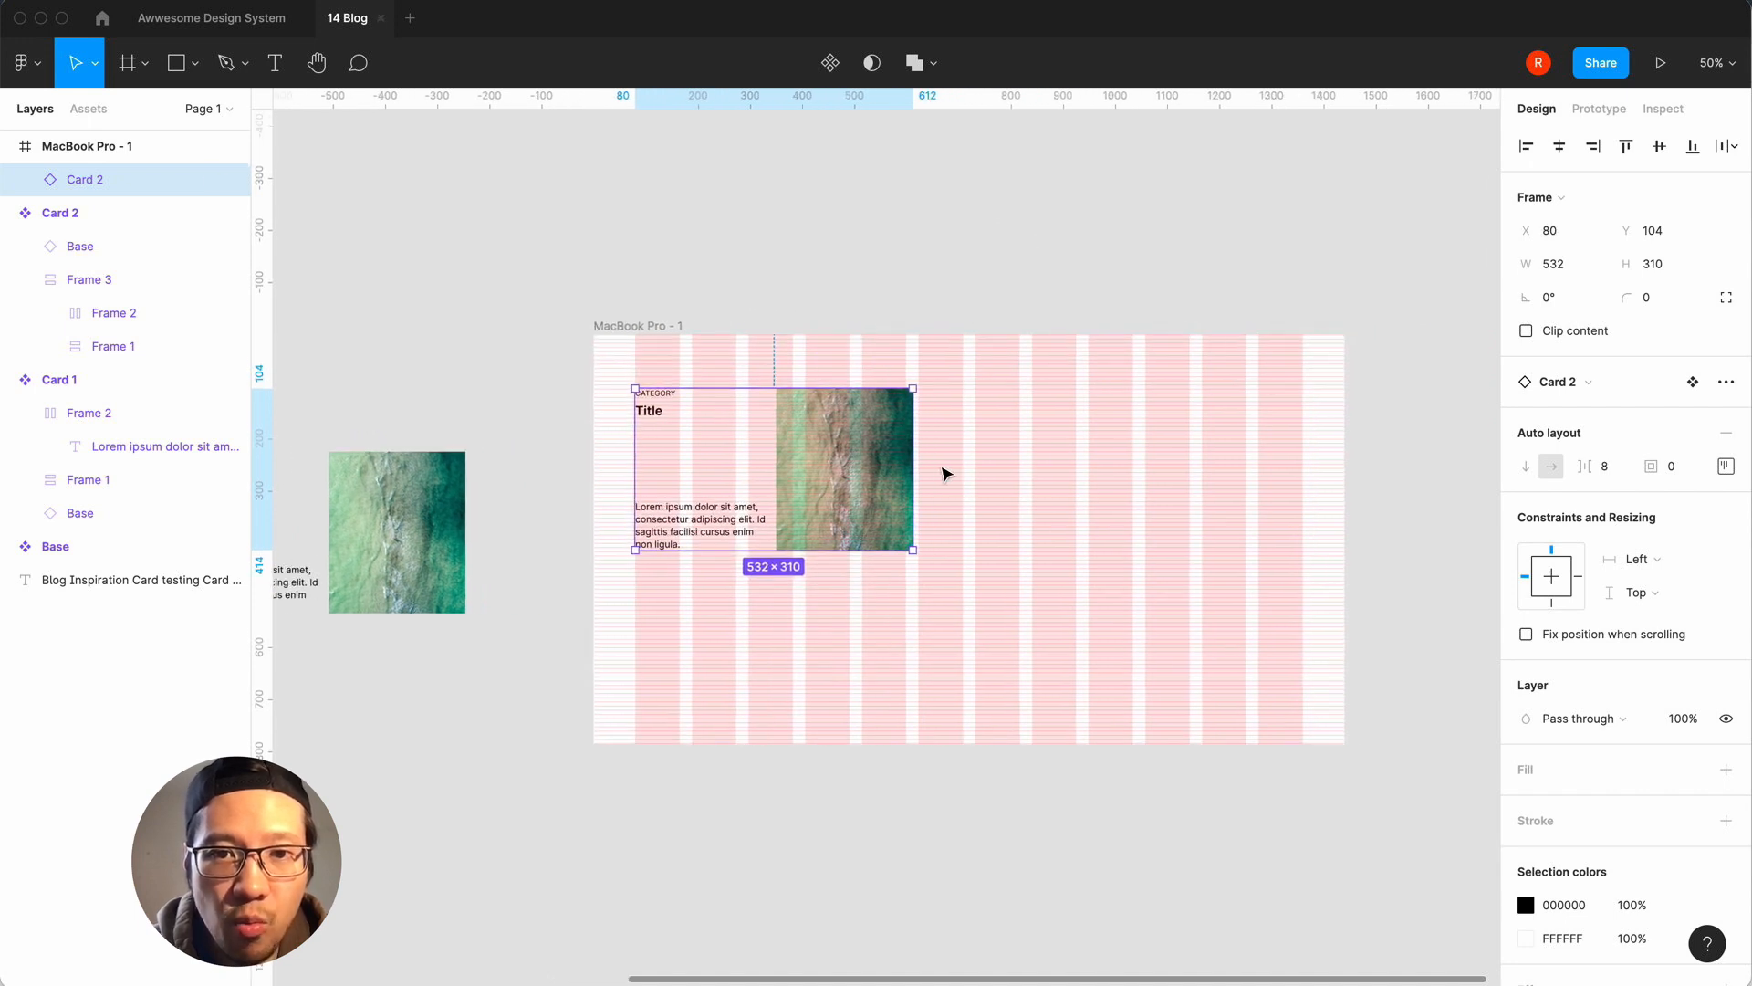
drag(912, 464, 1303, 455)
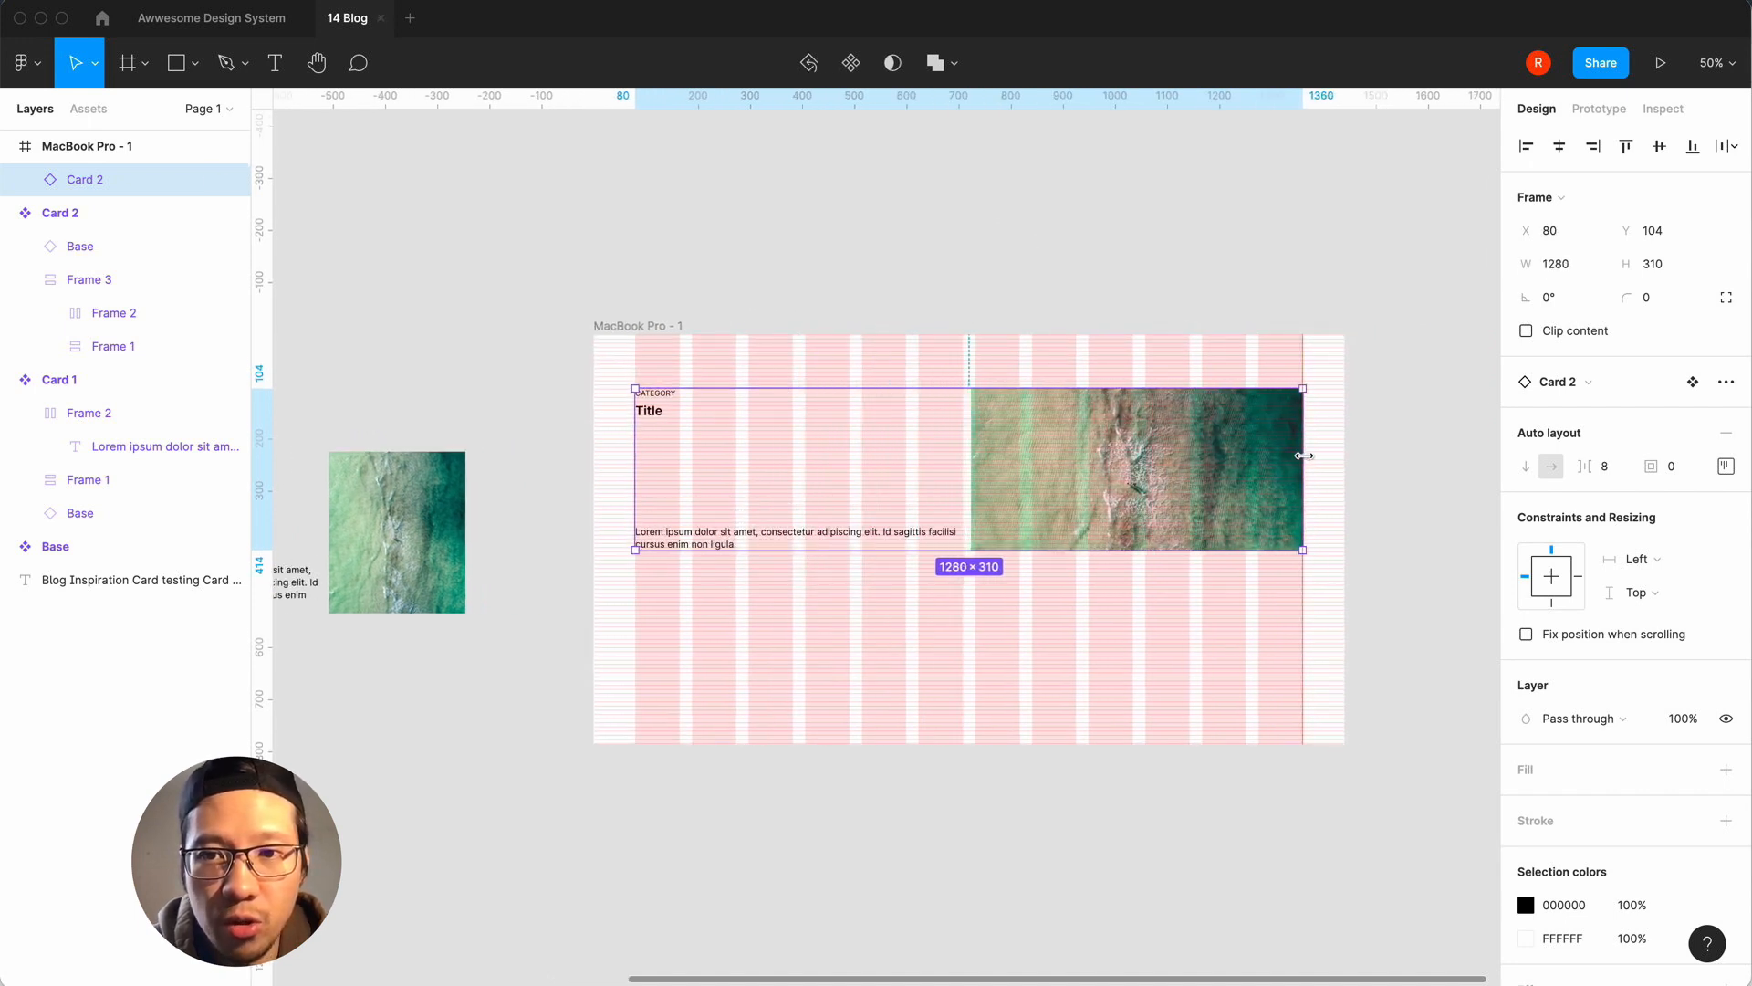
click(1650, 266)
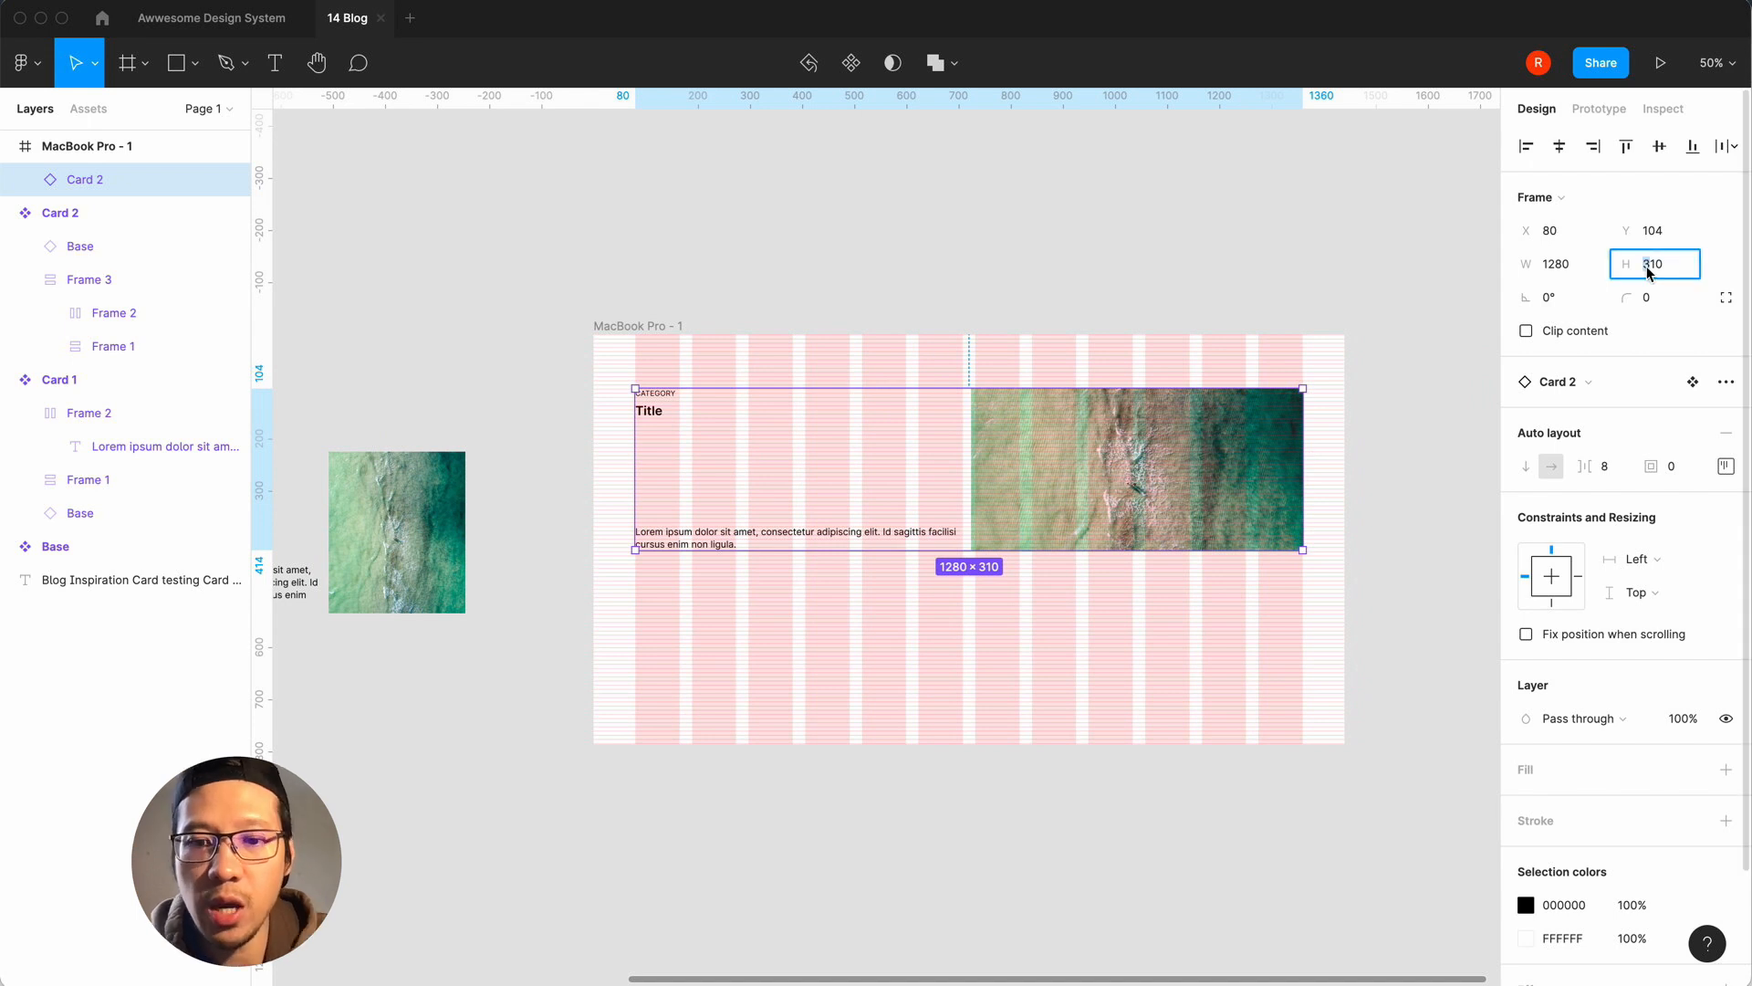
click(1659, 270)
text(800)
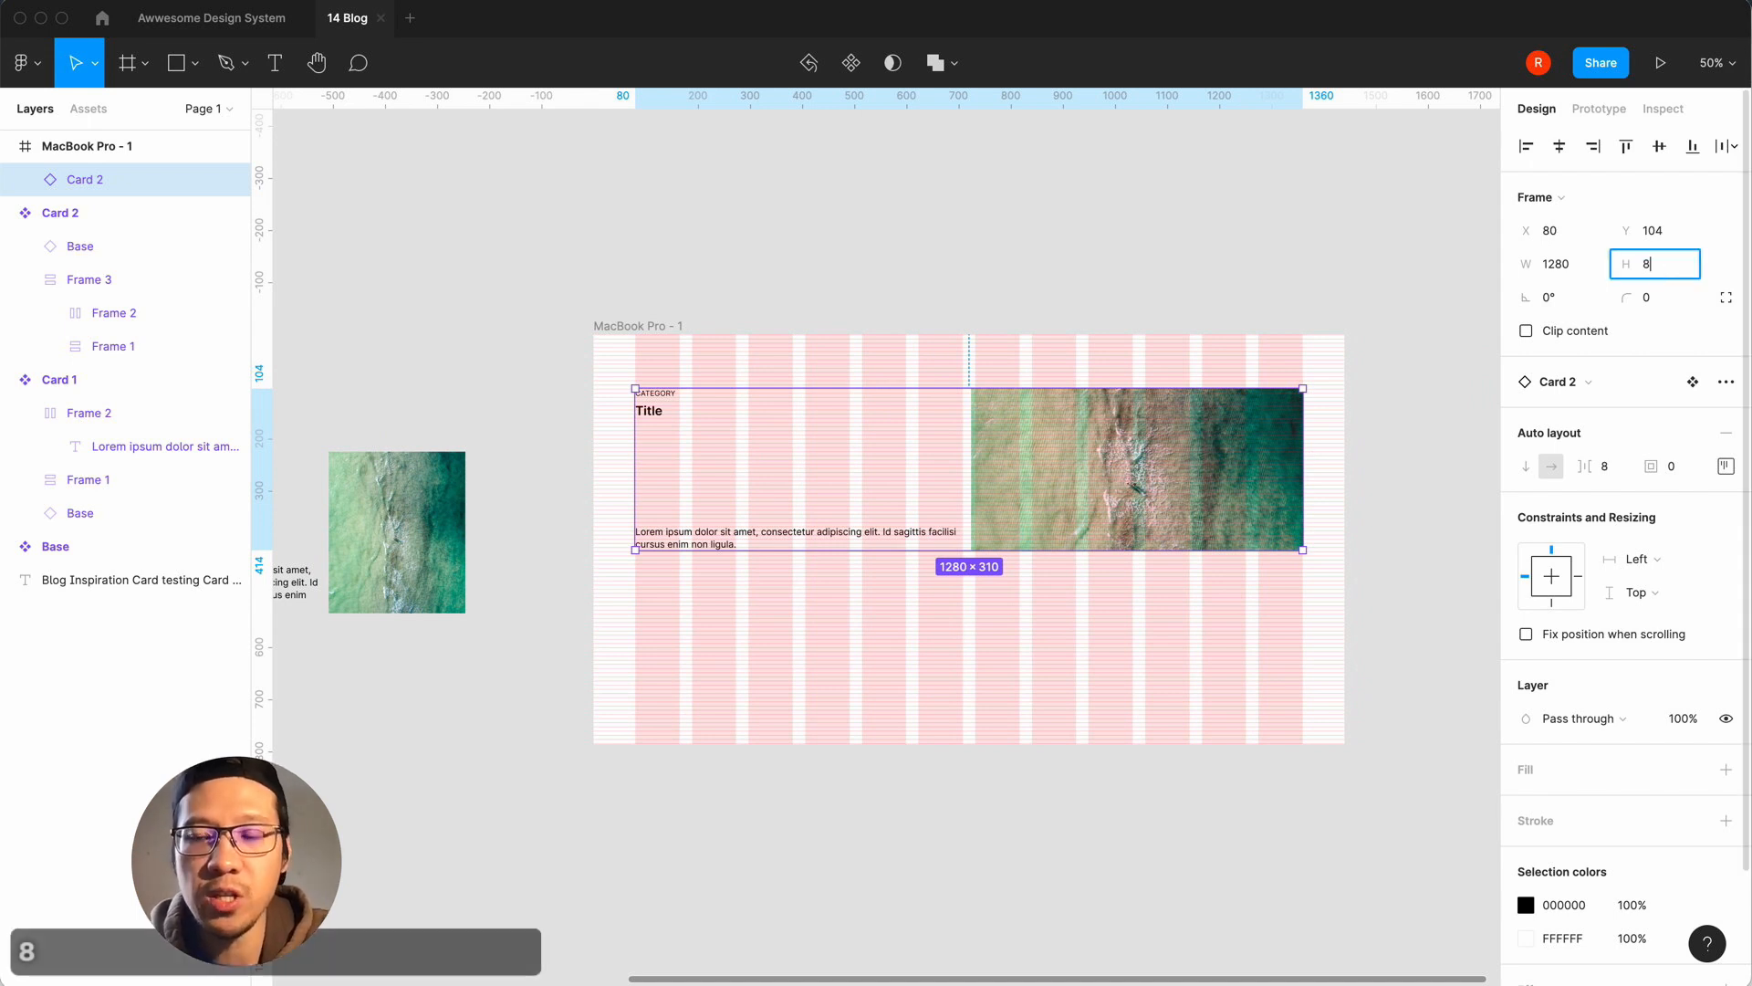
key(Return)
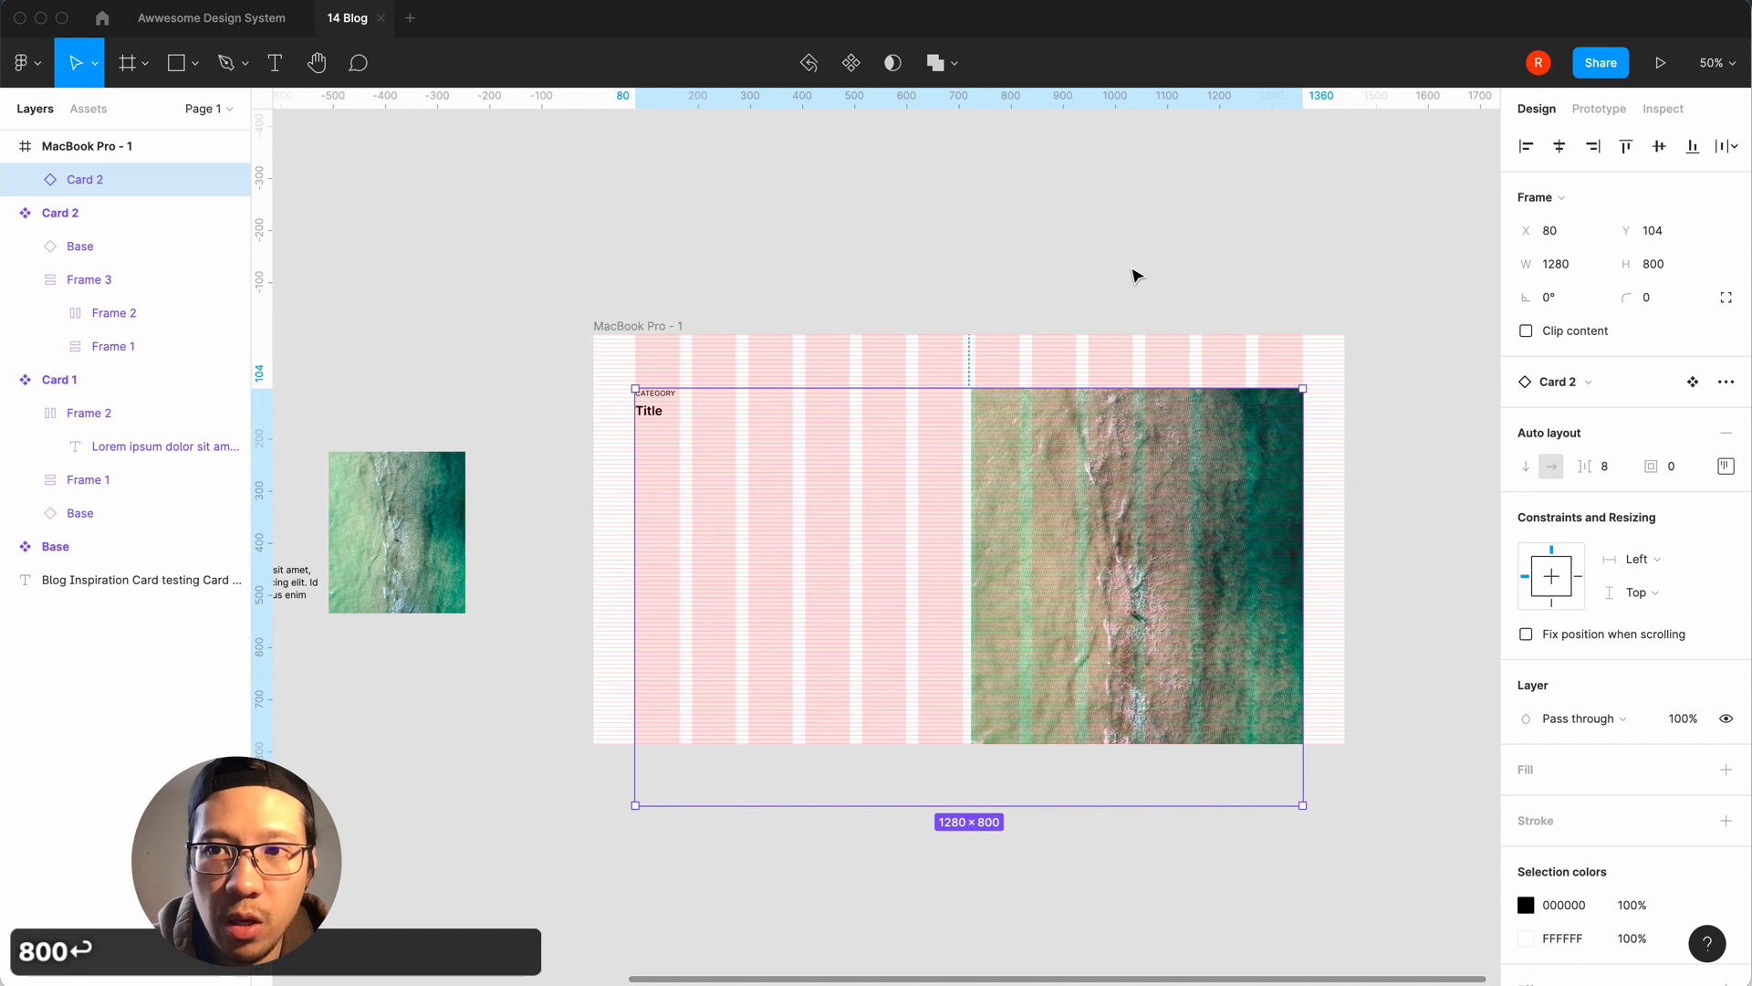
Extend the MacBook Pro - 1 frame downward to a height of about 1893.
click(633, 222)
click(628, 327)
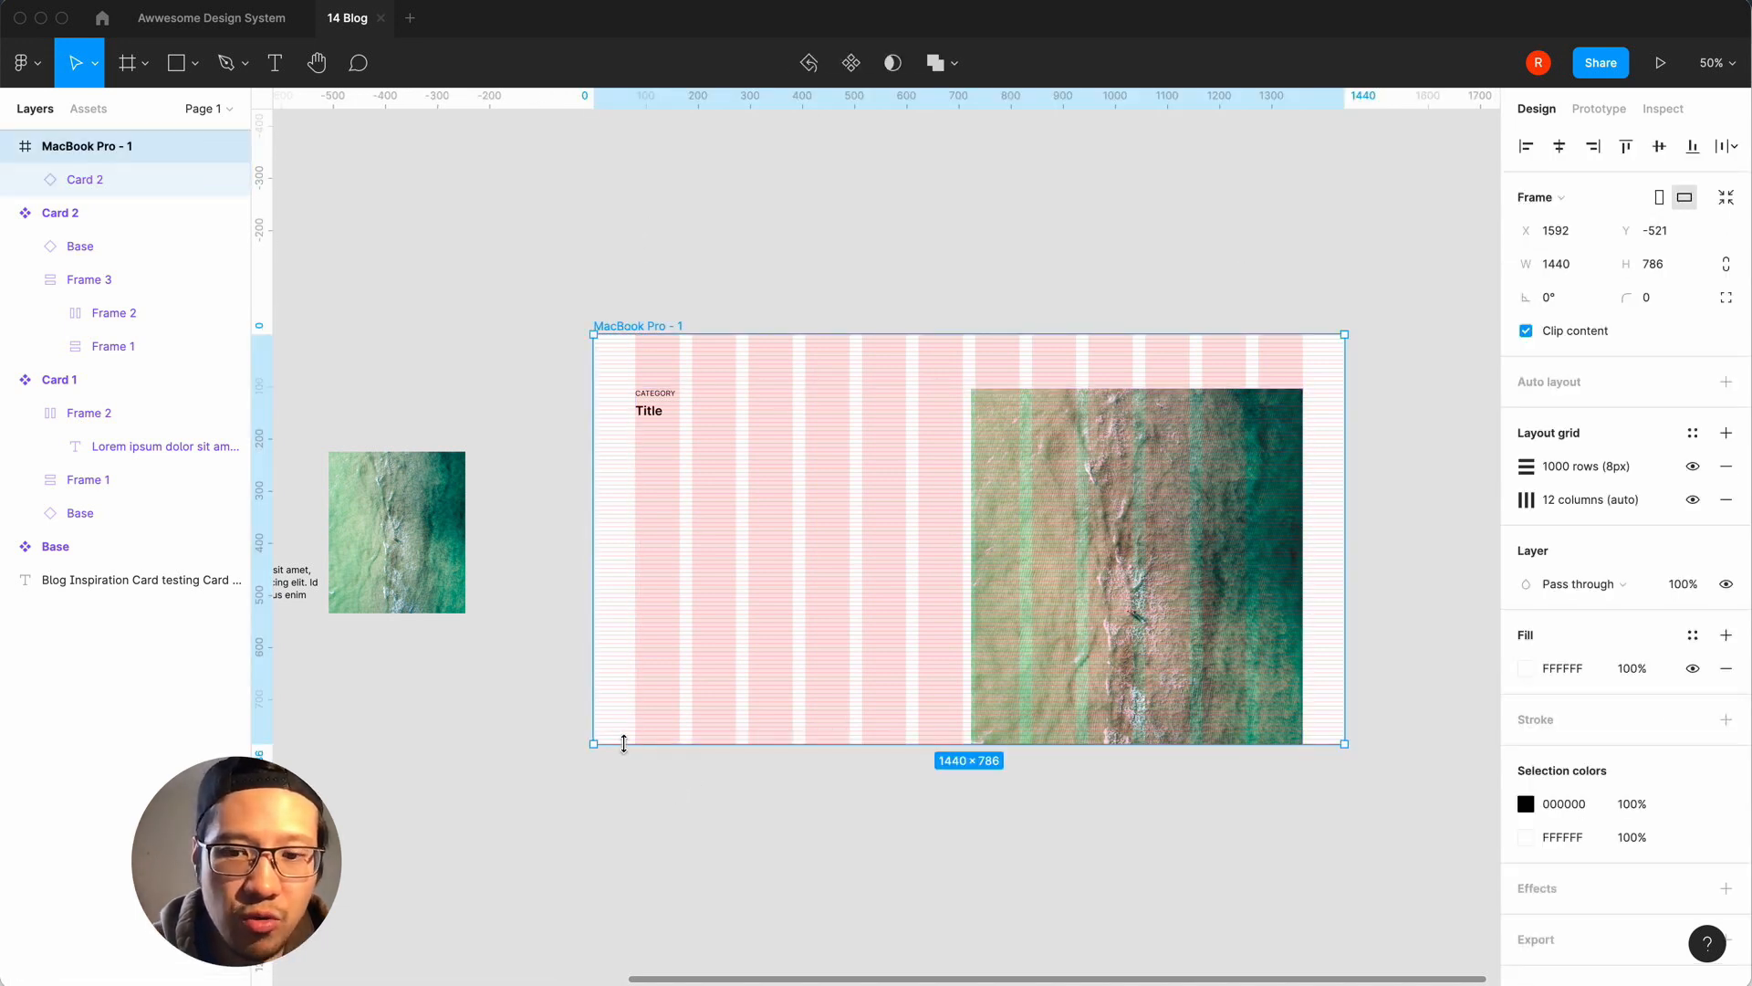
key(minus)
drag(735, 642, 749, 929)
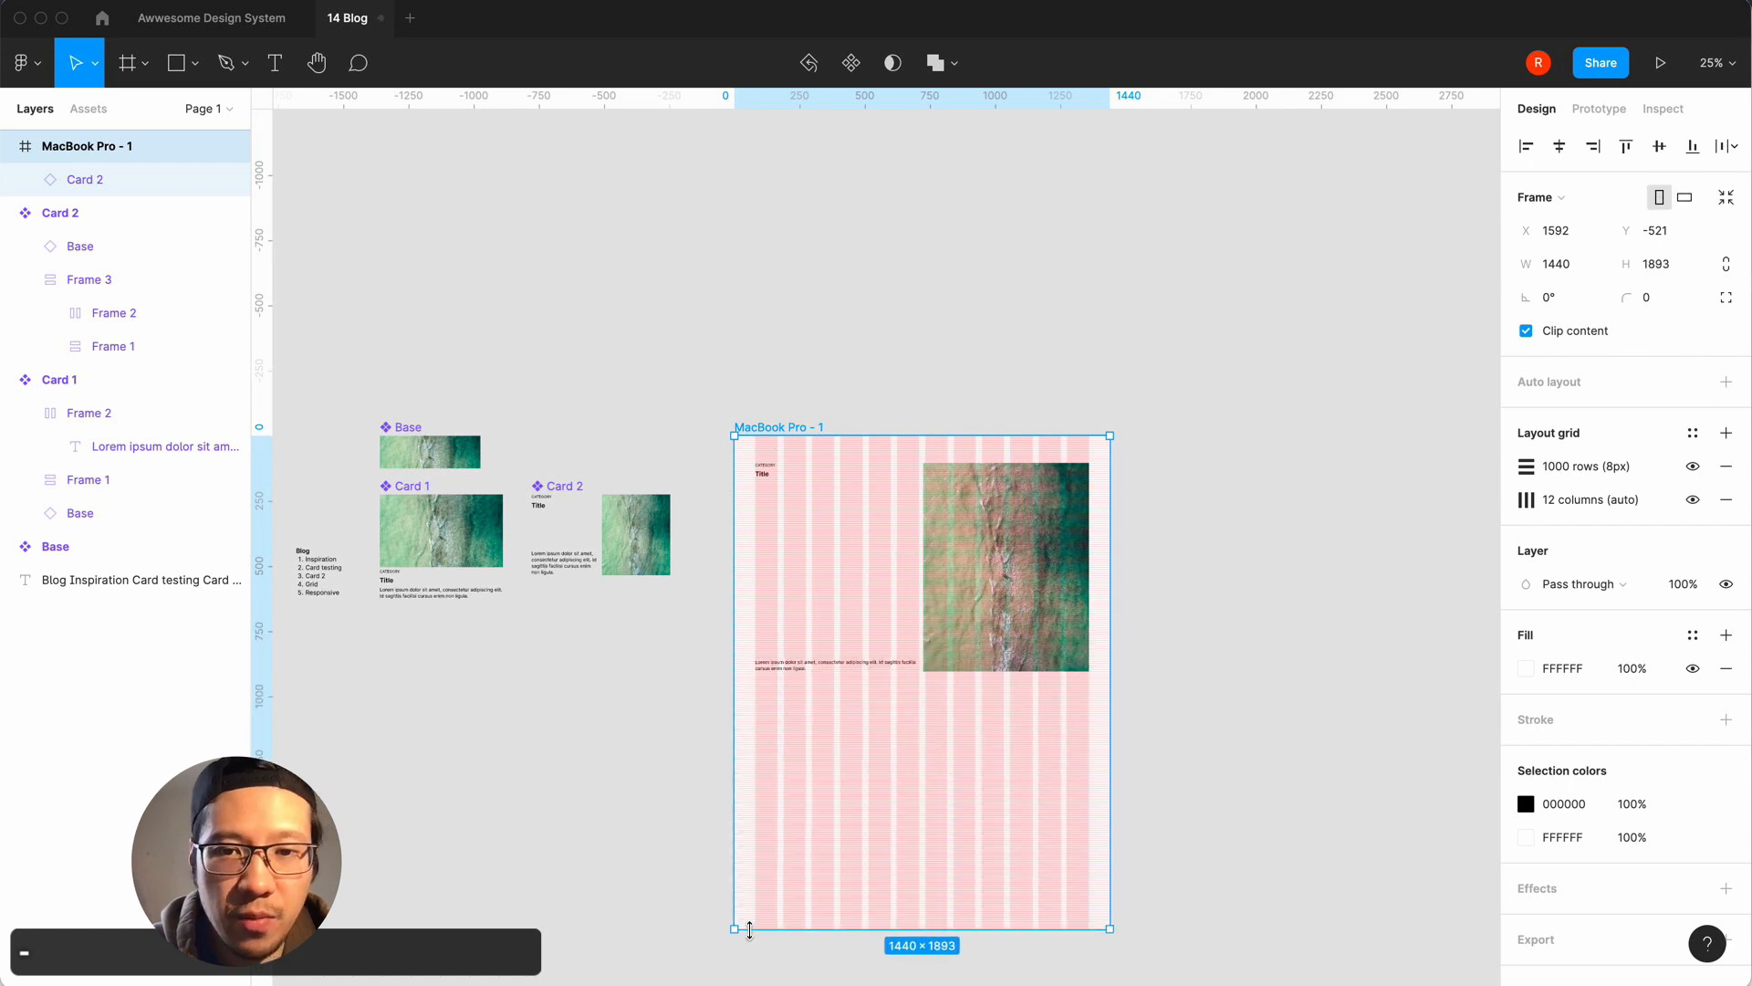
click(1335, 552)
scroll(1334, 551, right, 1)
key(equal)
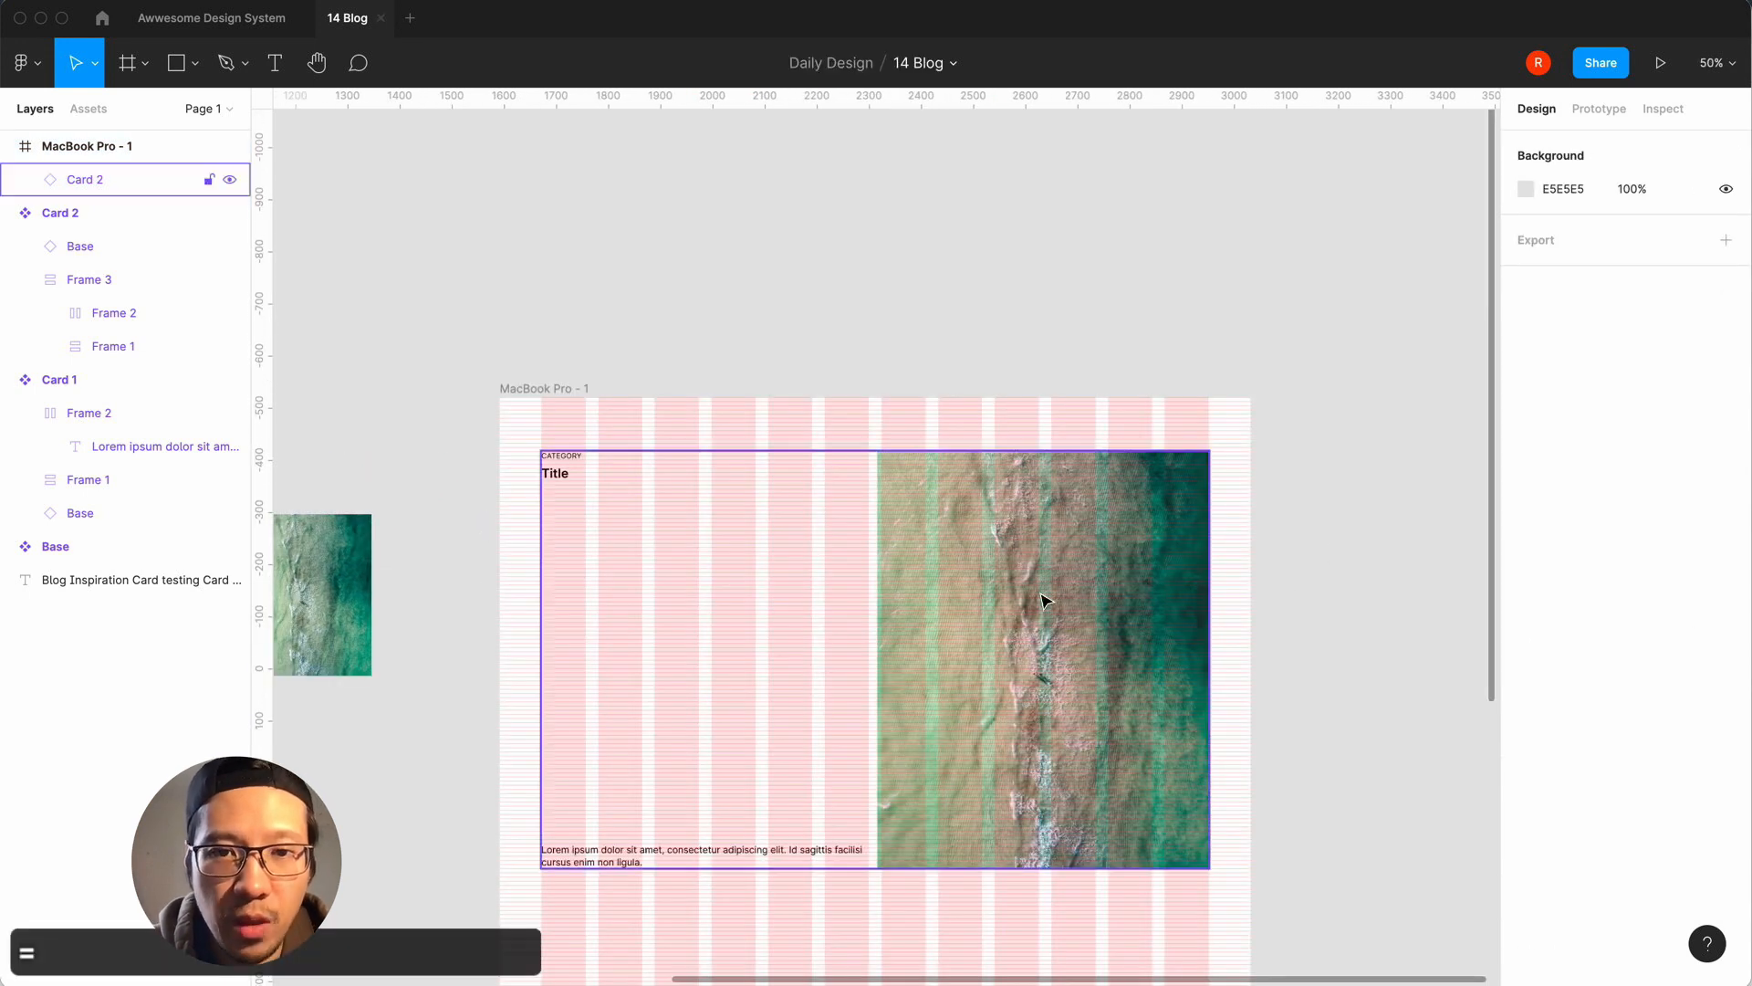
Set the auto layout spacing between items of the Card 2 instance to 24.
click(1045, 601)
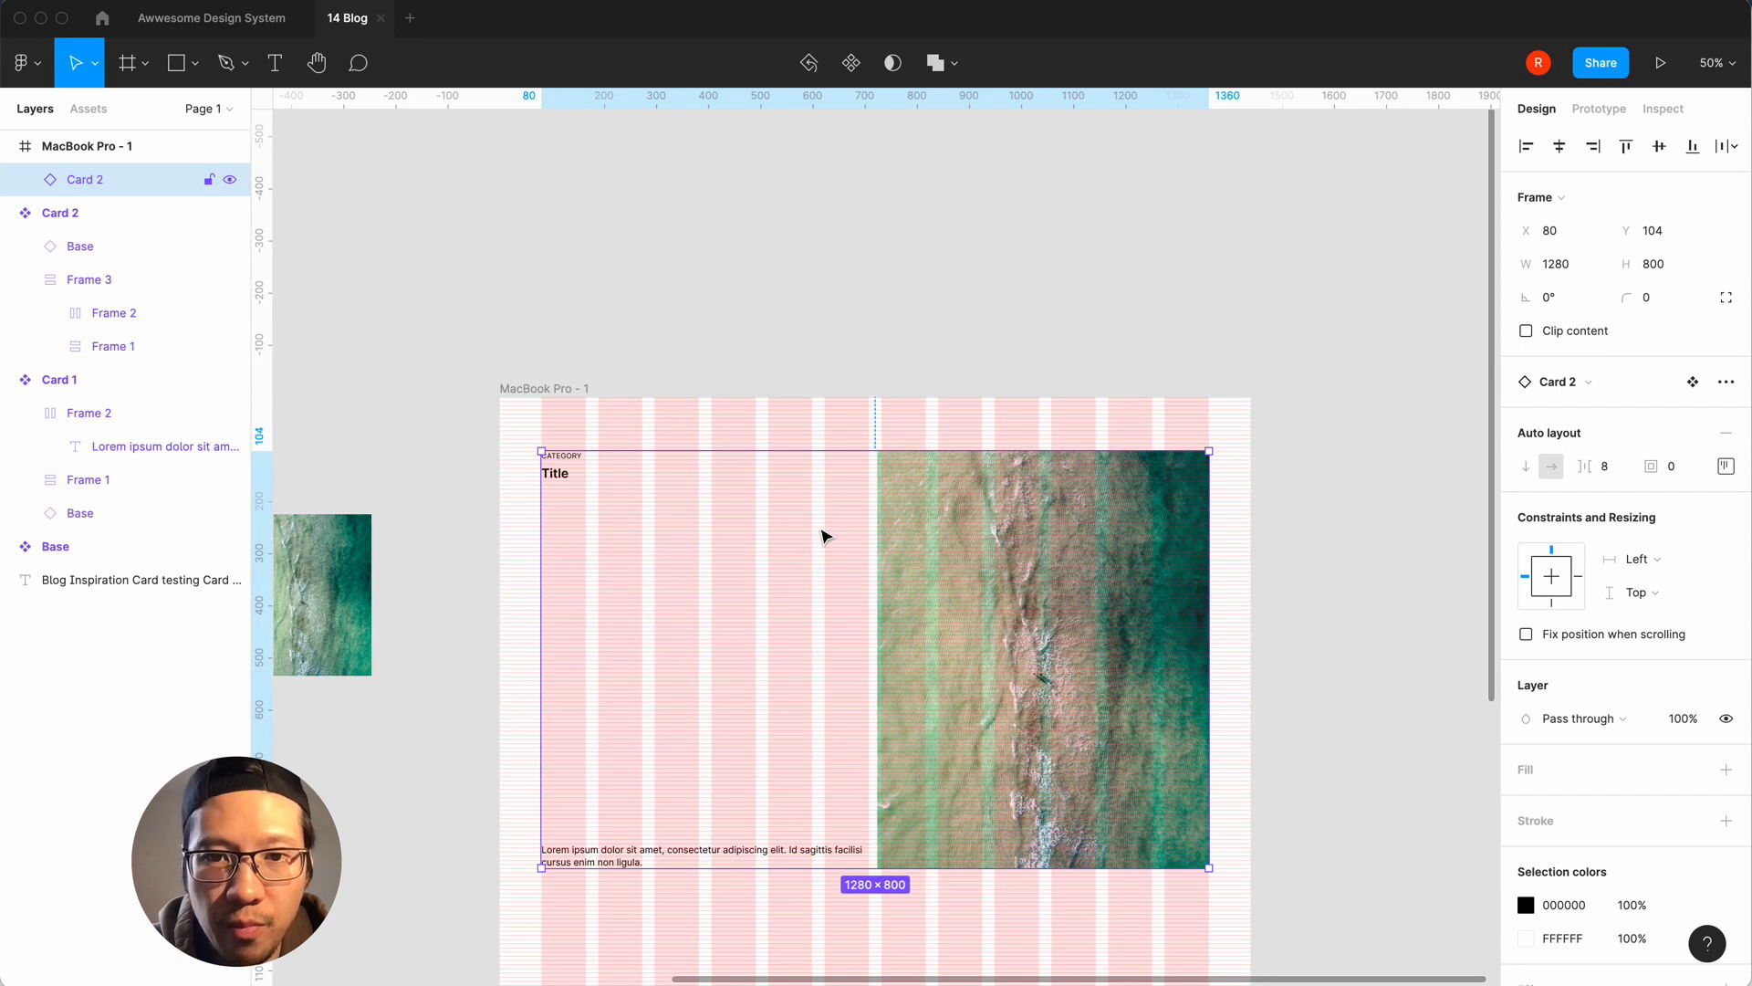
double_click(824, 528)
click(1002, 522)
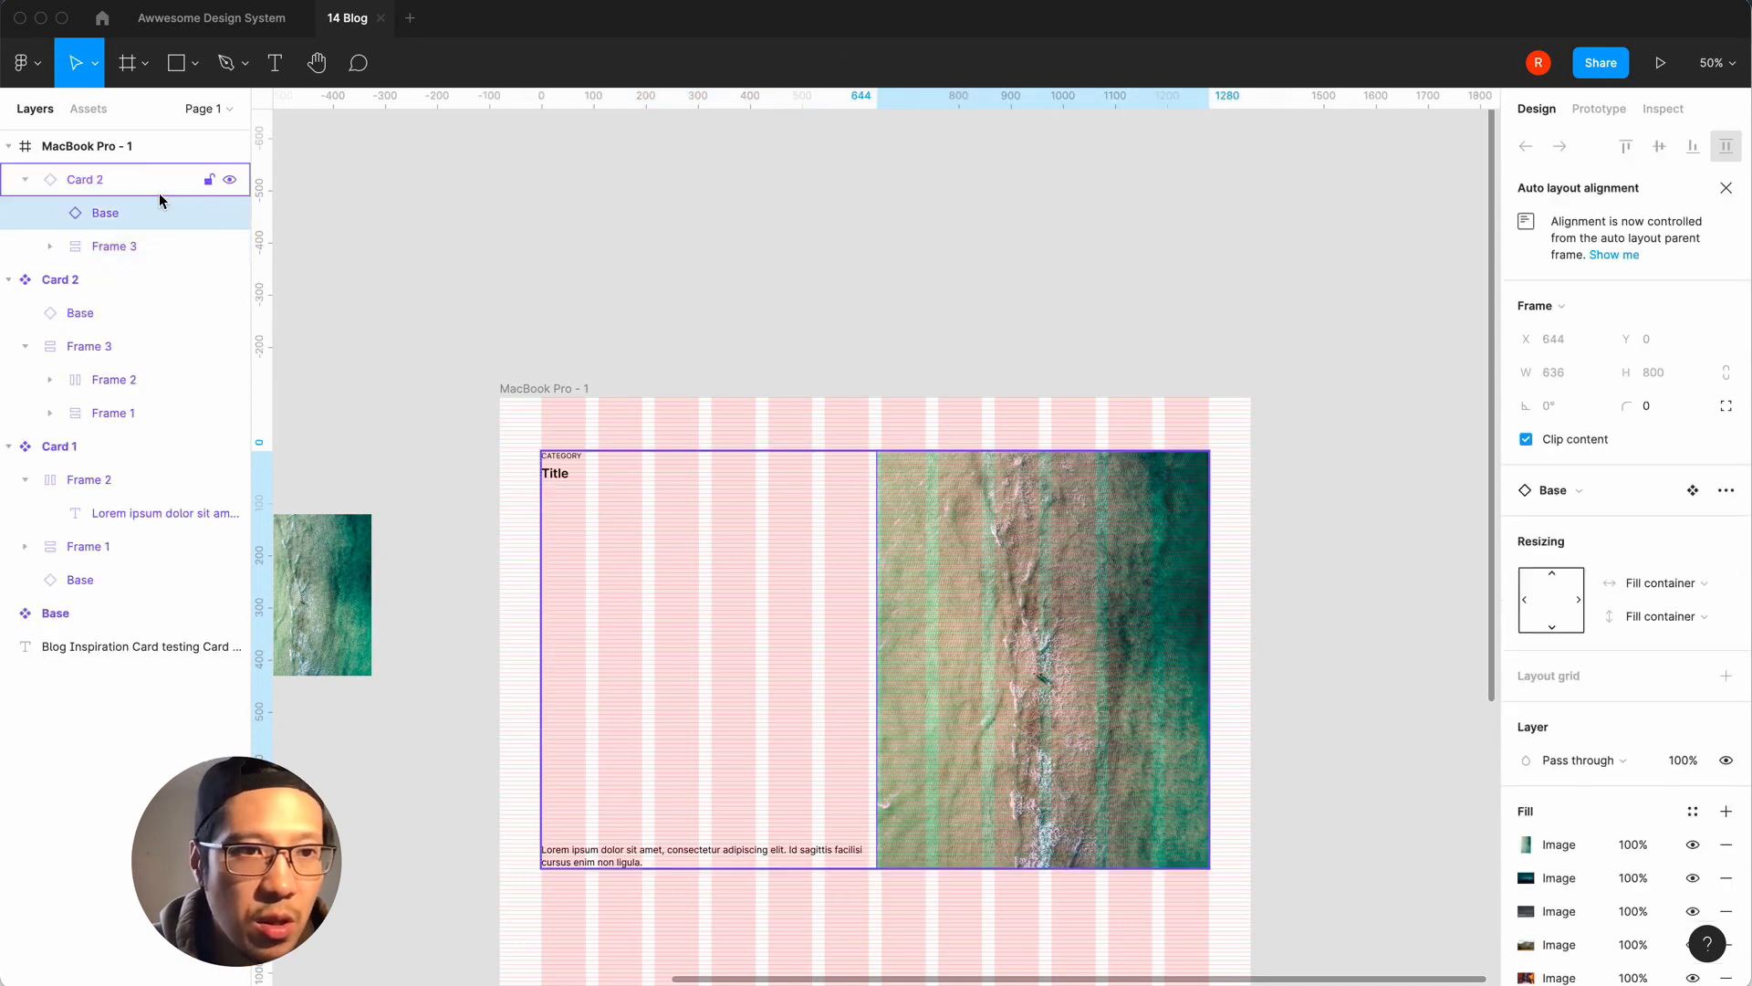
click(106, 191)
click(1608, 473)
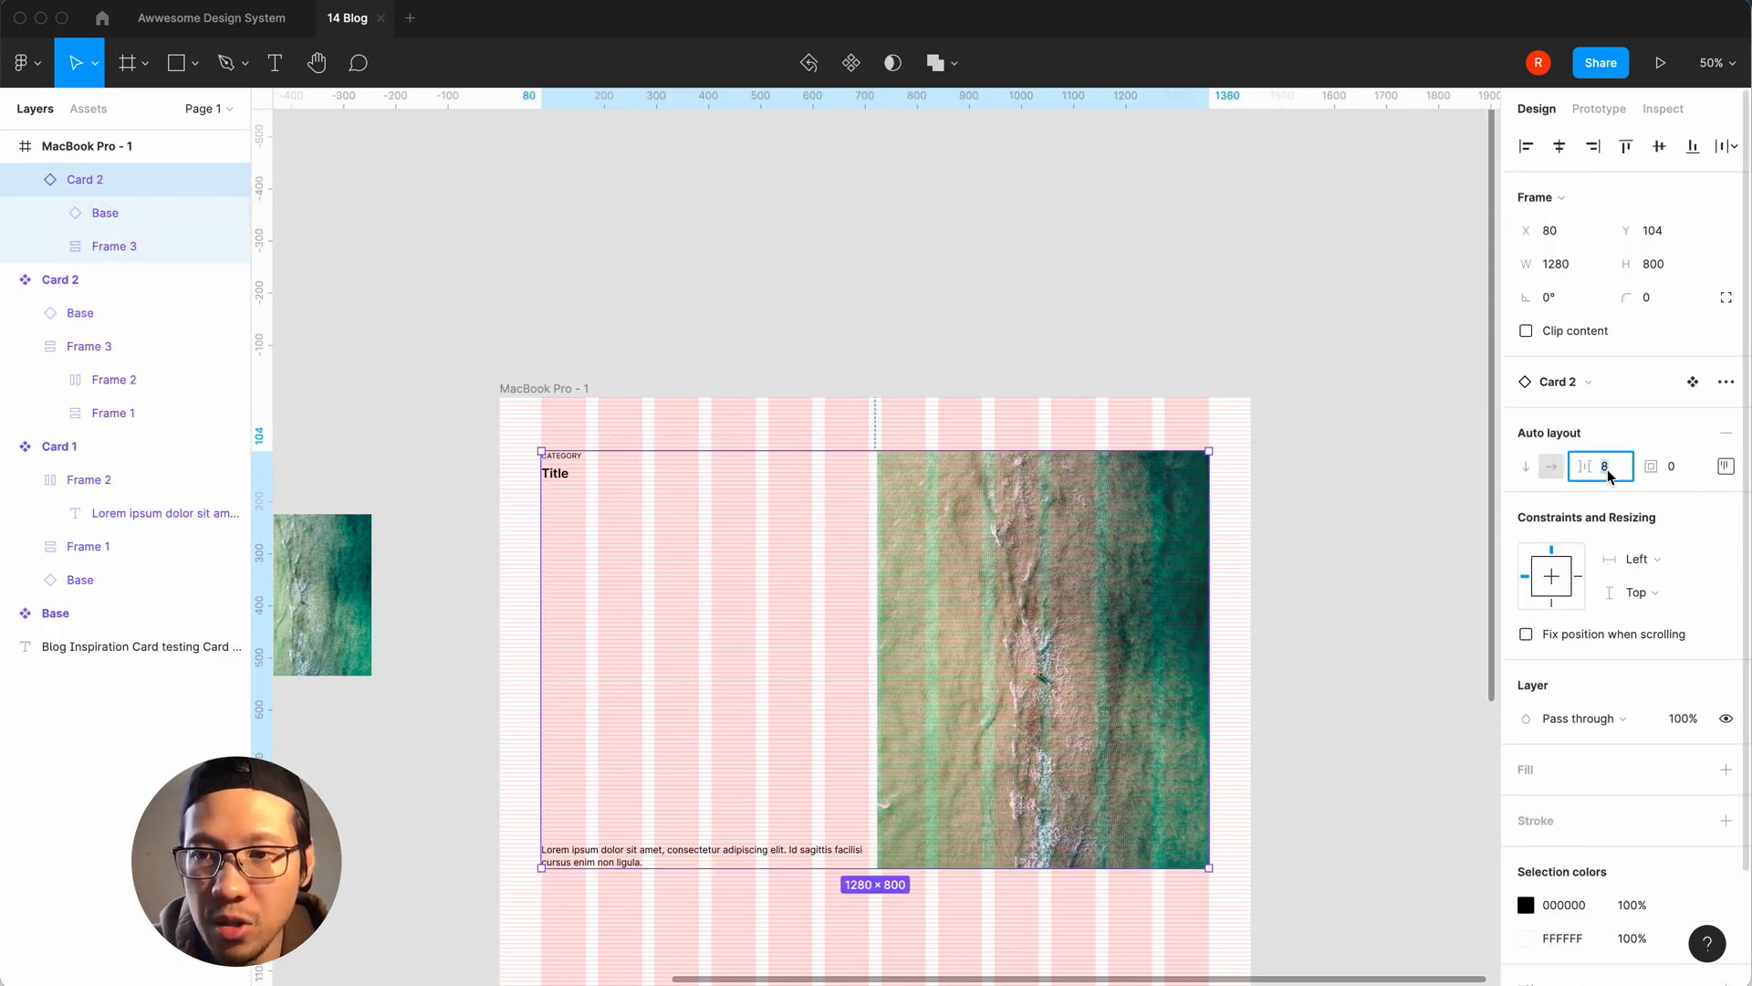
text(24)
key(Return)
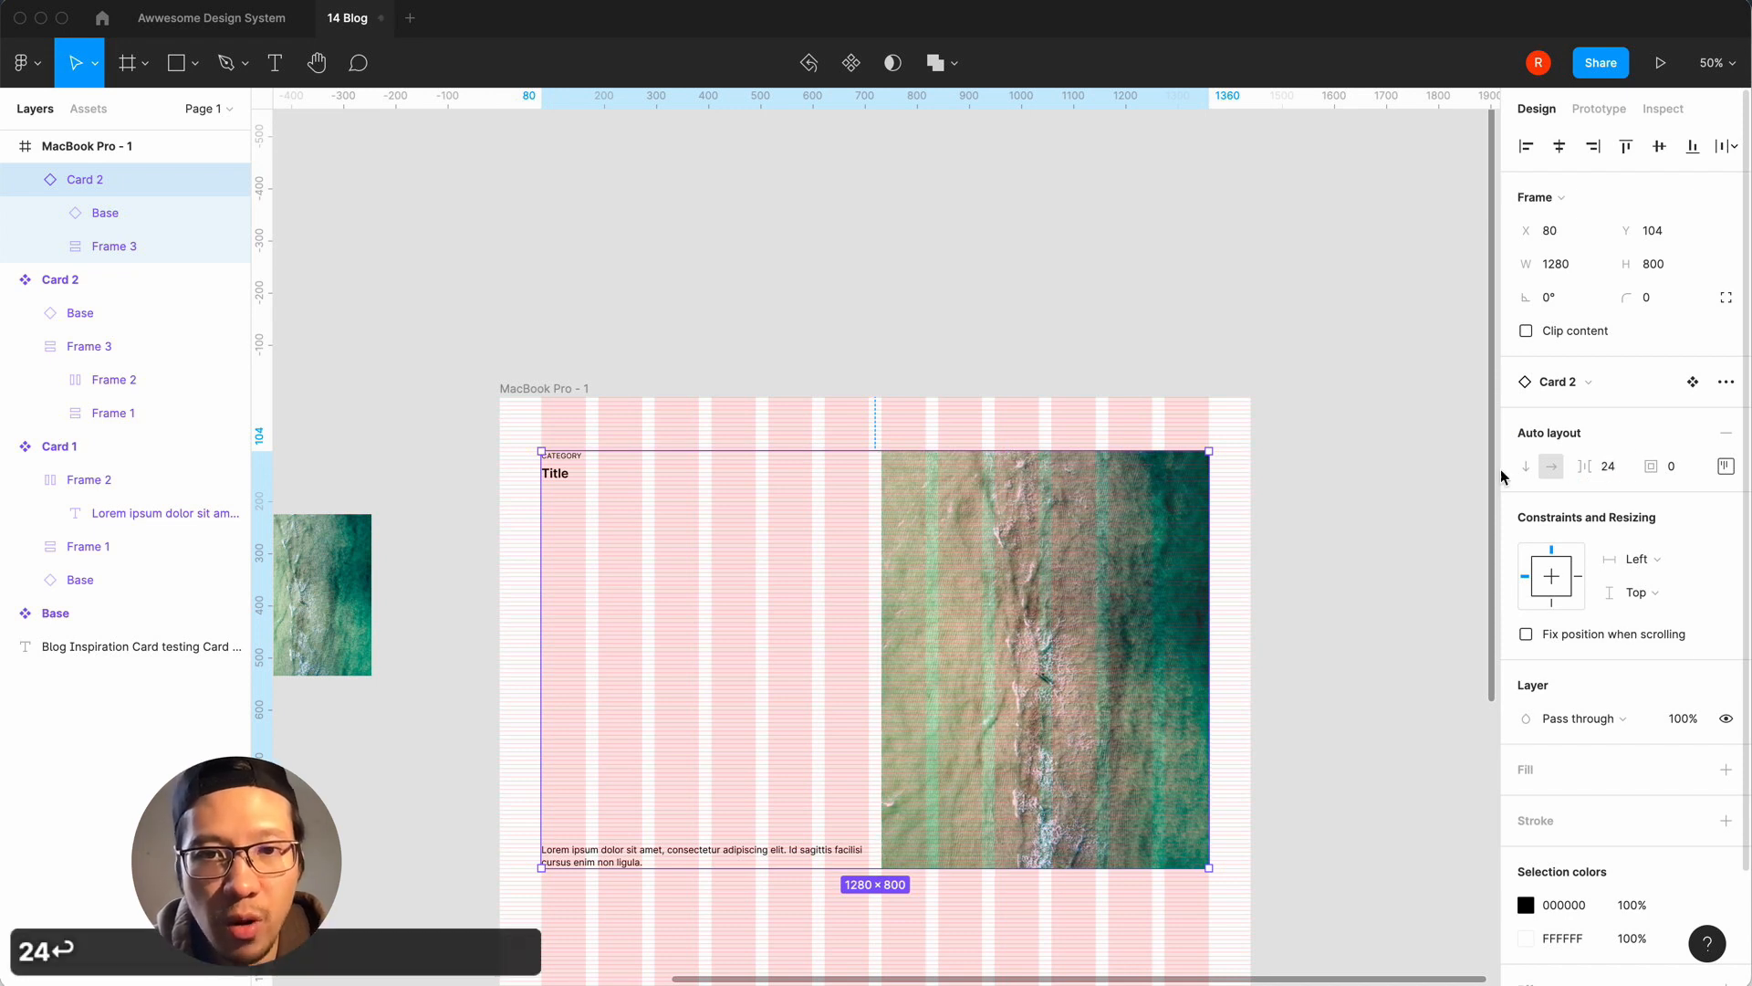
click(1287, 572)
key(equal)
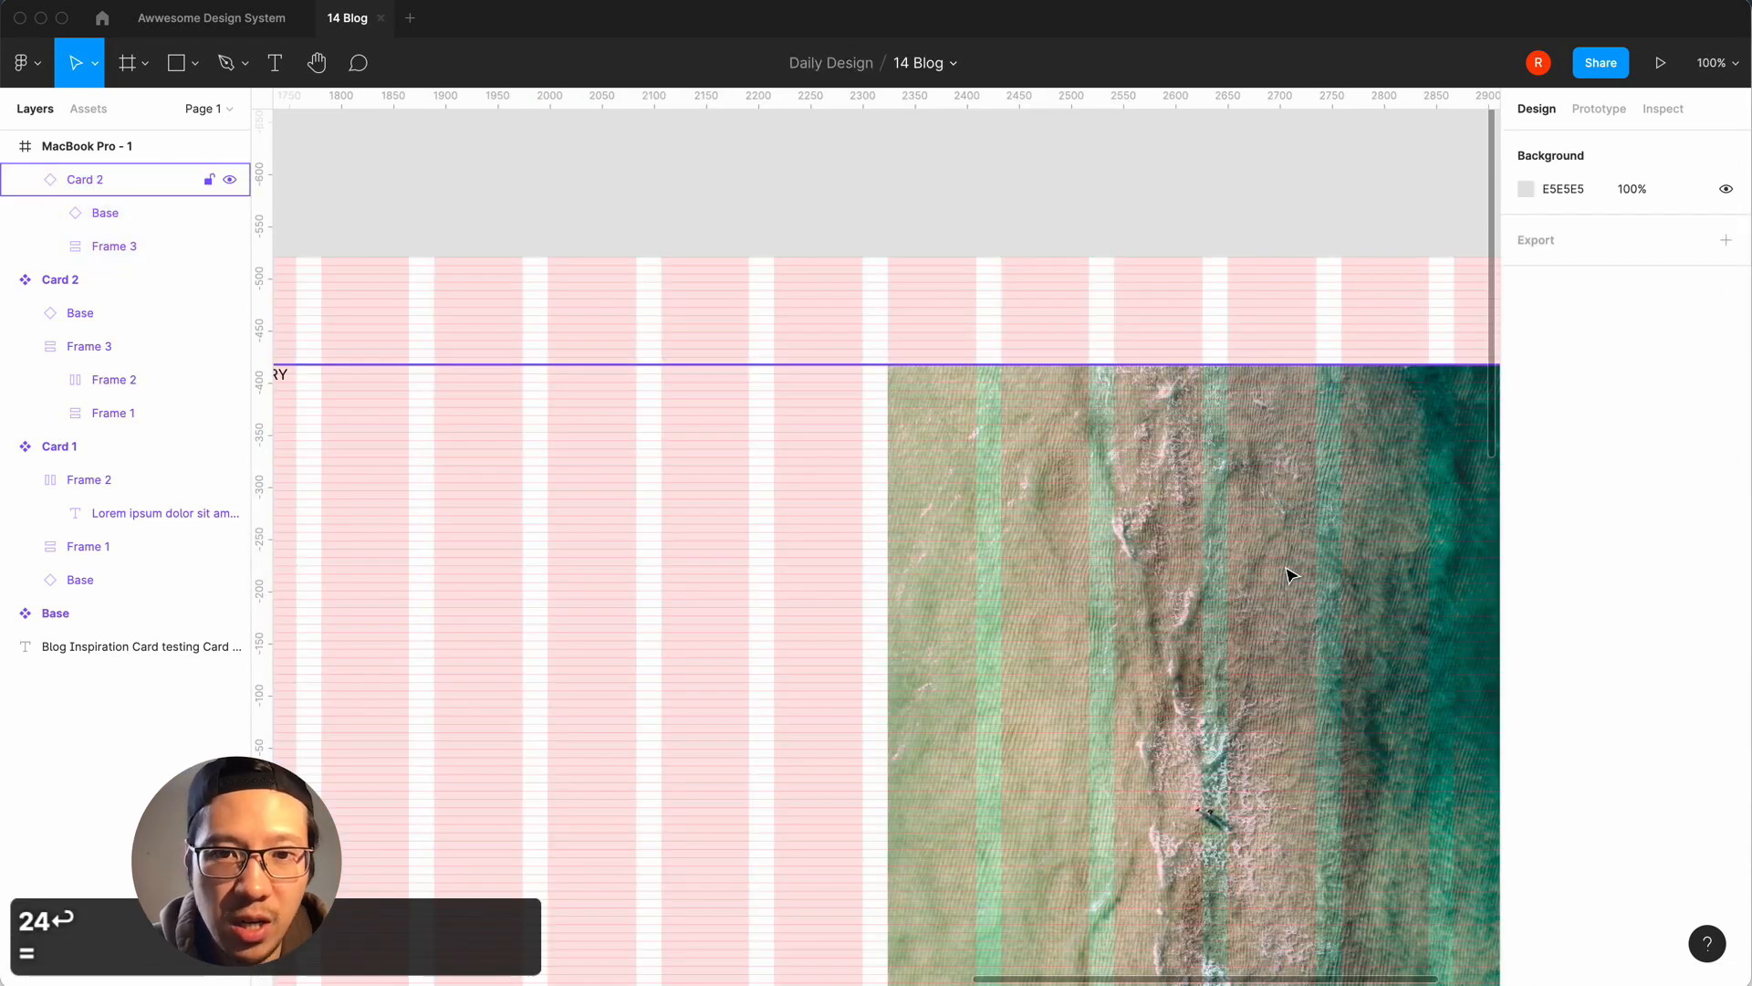
Set the font size of the description text in the large Card 2 instance to 32.
scroll(827, 596, down, 8)
key(minus)
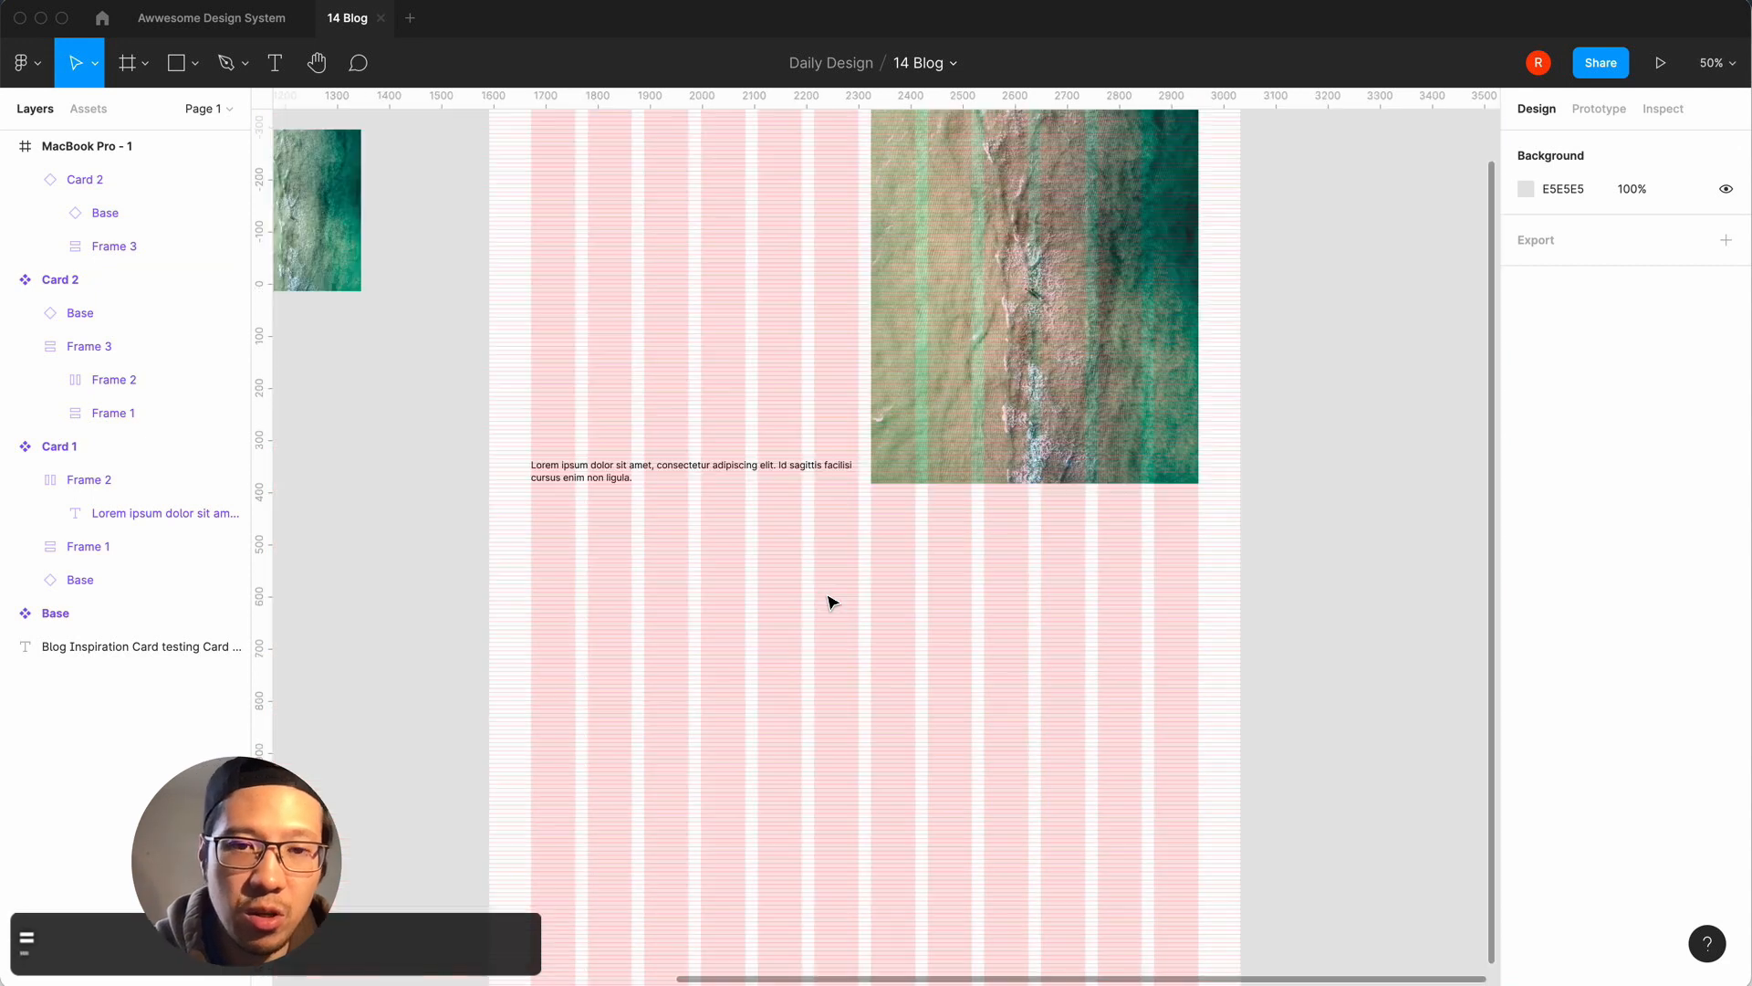
double_click(725, 467)
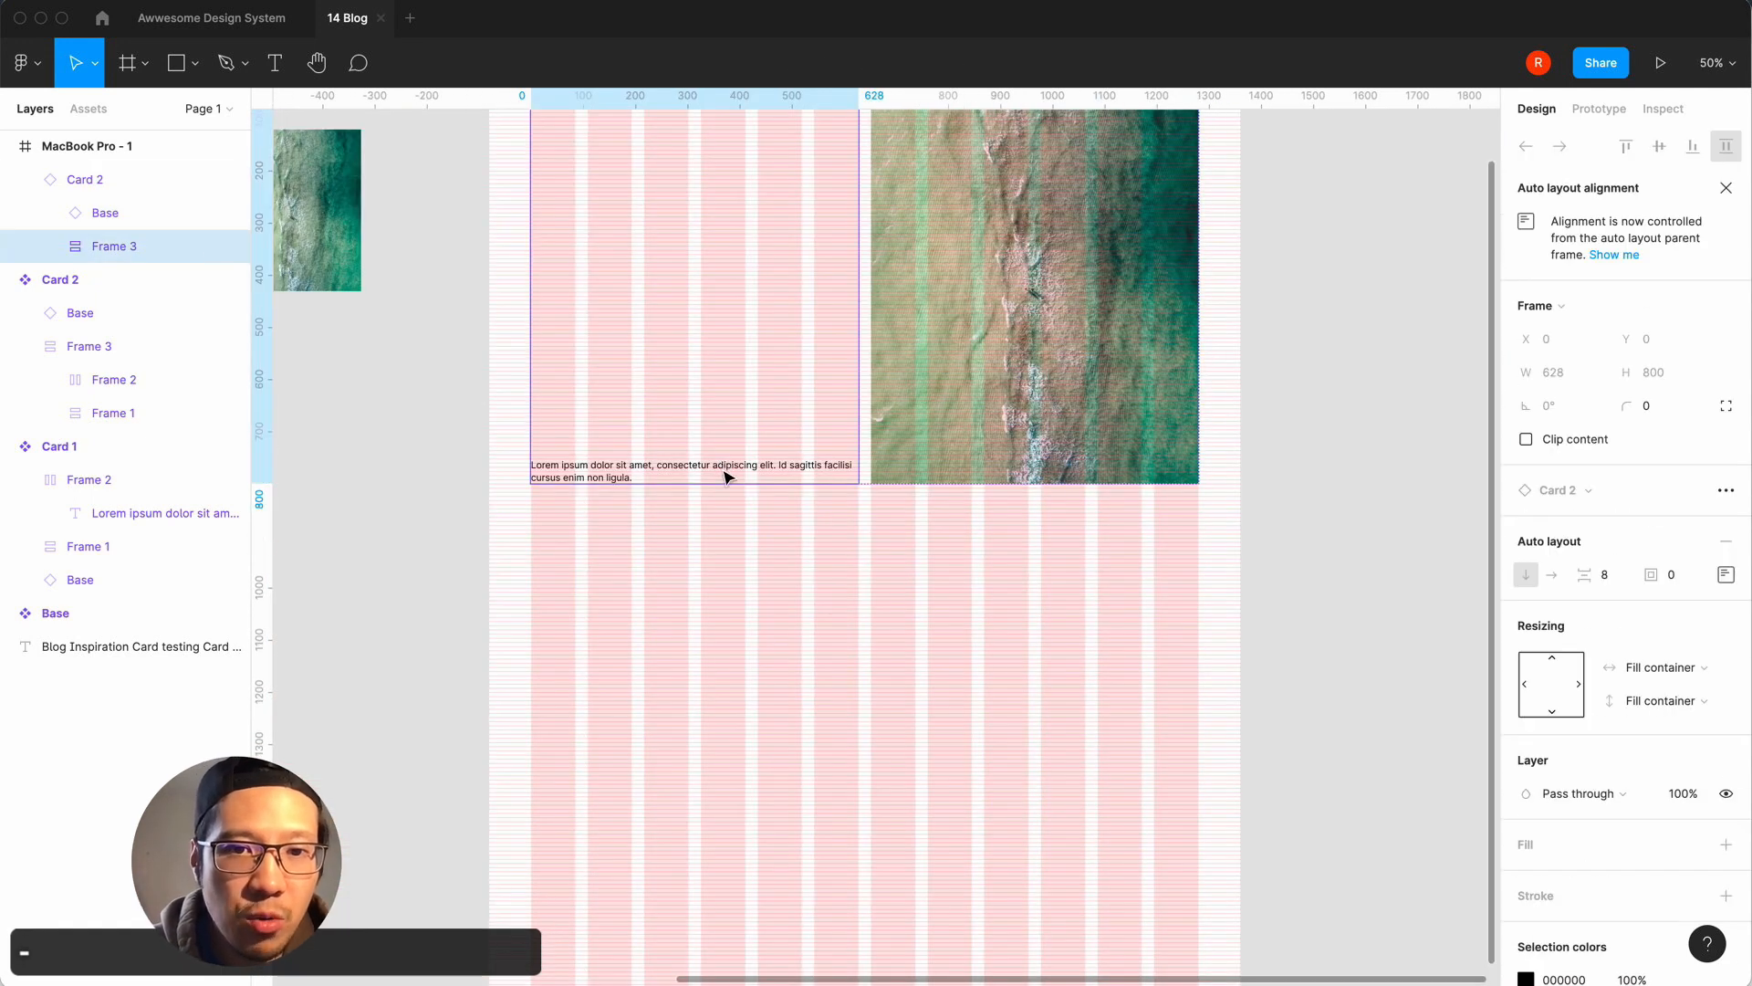
double_click(726, 467)
double_click(725, 468)
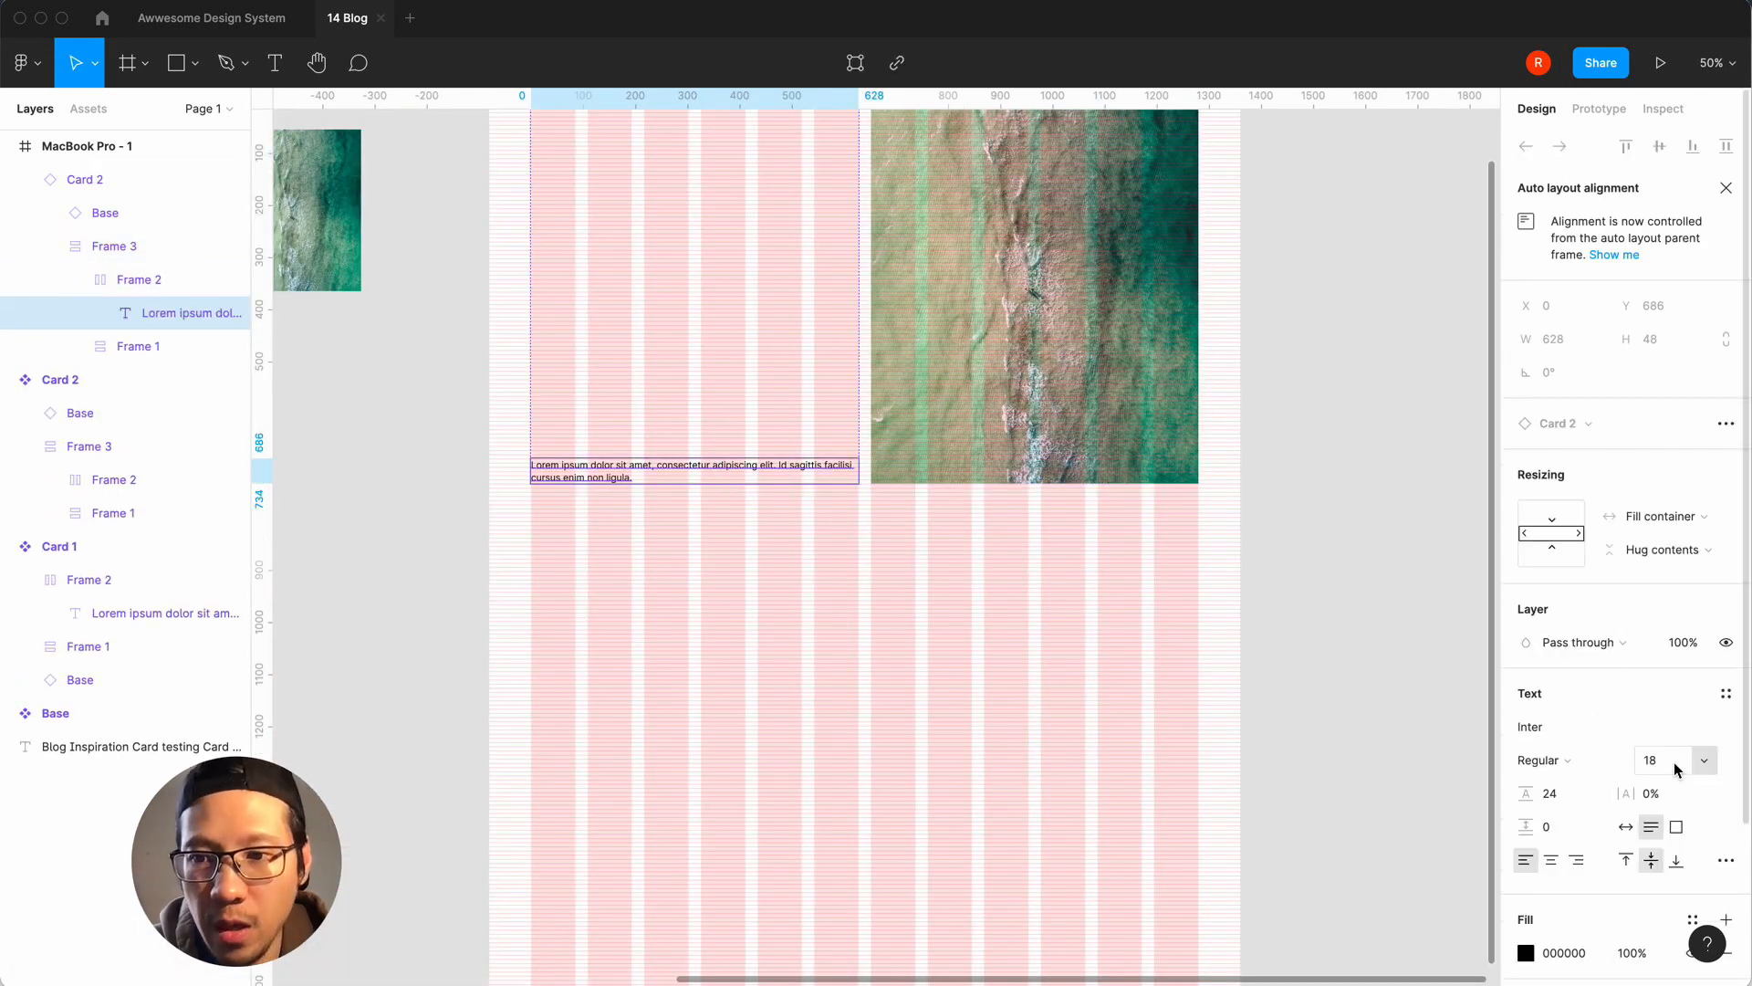
click(1714, 765)
click(1693, 795)
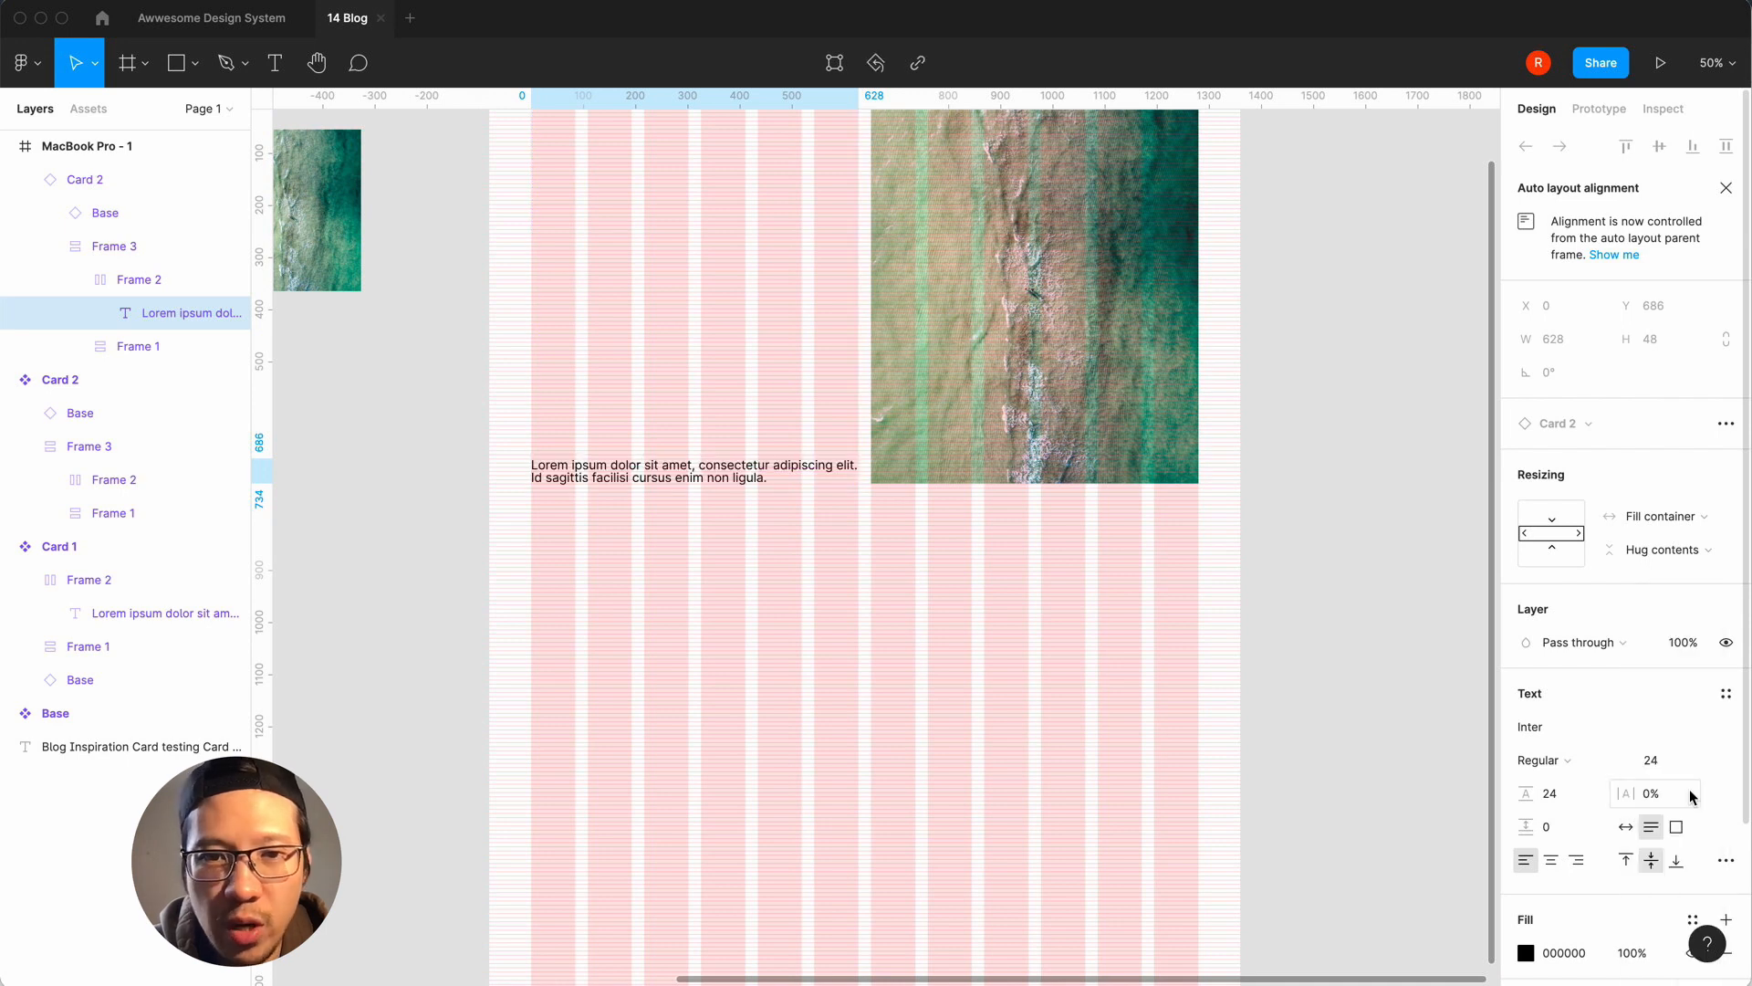
click(1666, 767)
text(32)
key(Return)
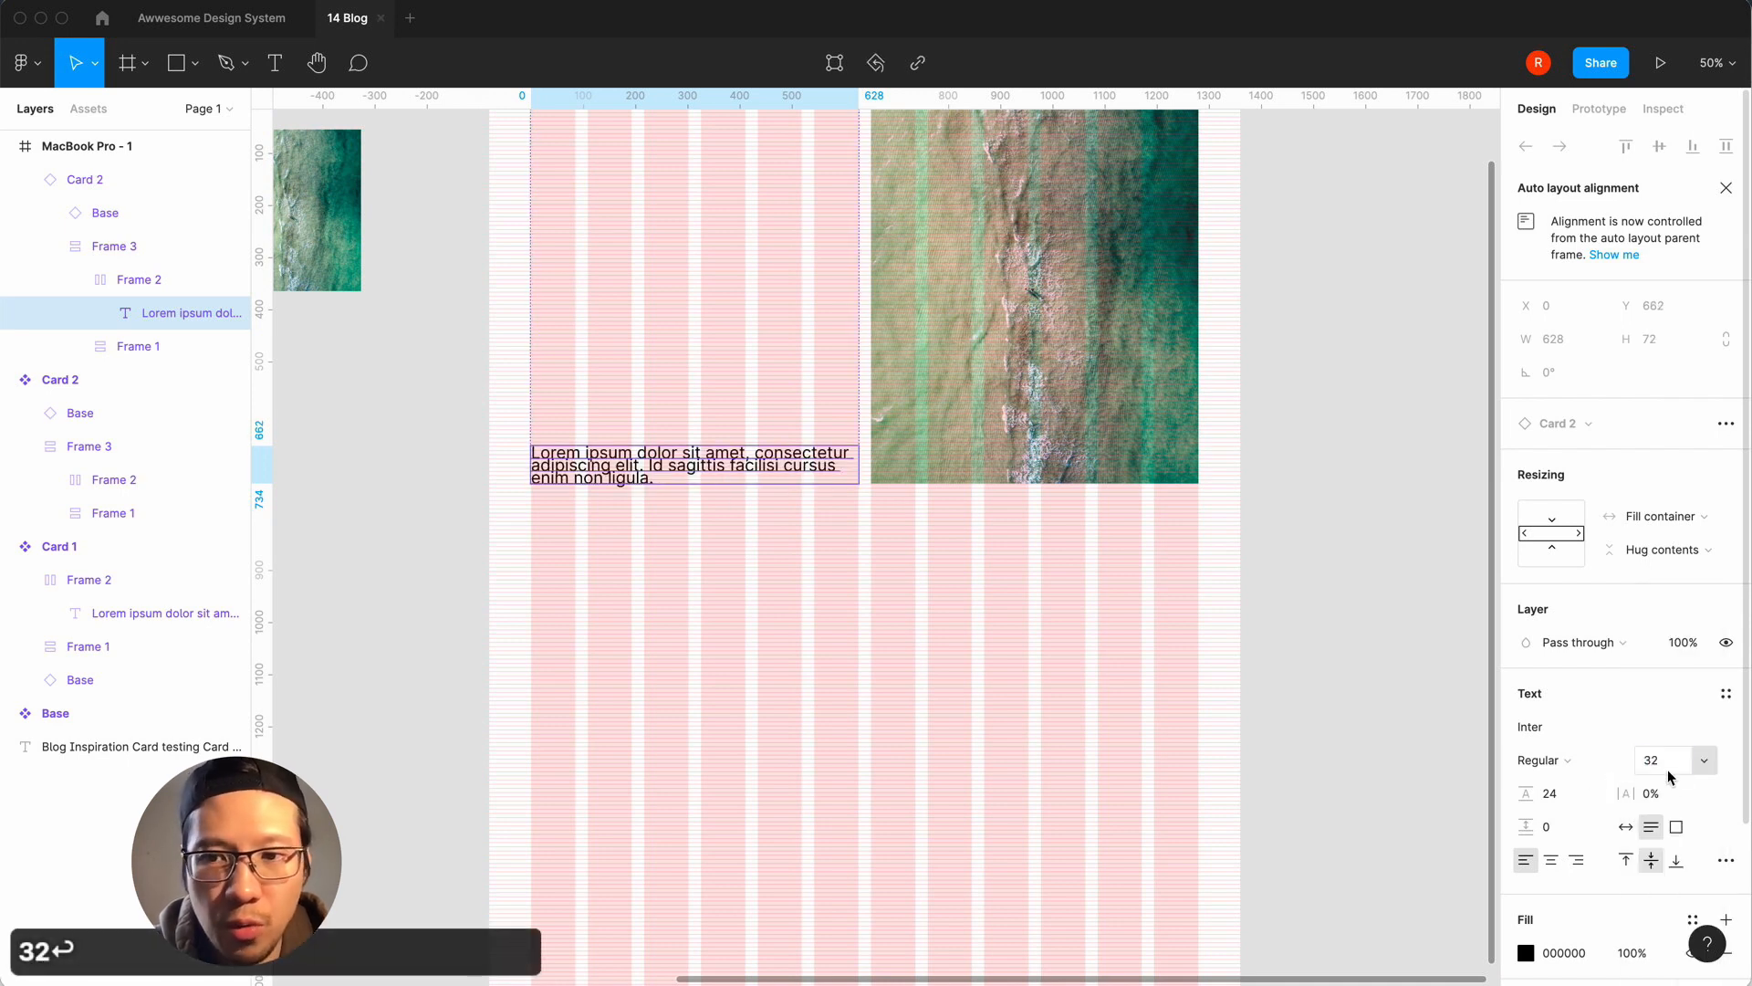
Set the line height of the large card's description text to 40.
click(1563, 794)
text(40)
key(Return)
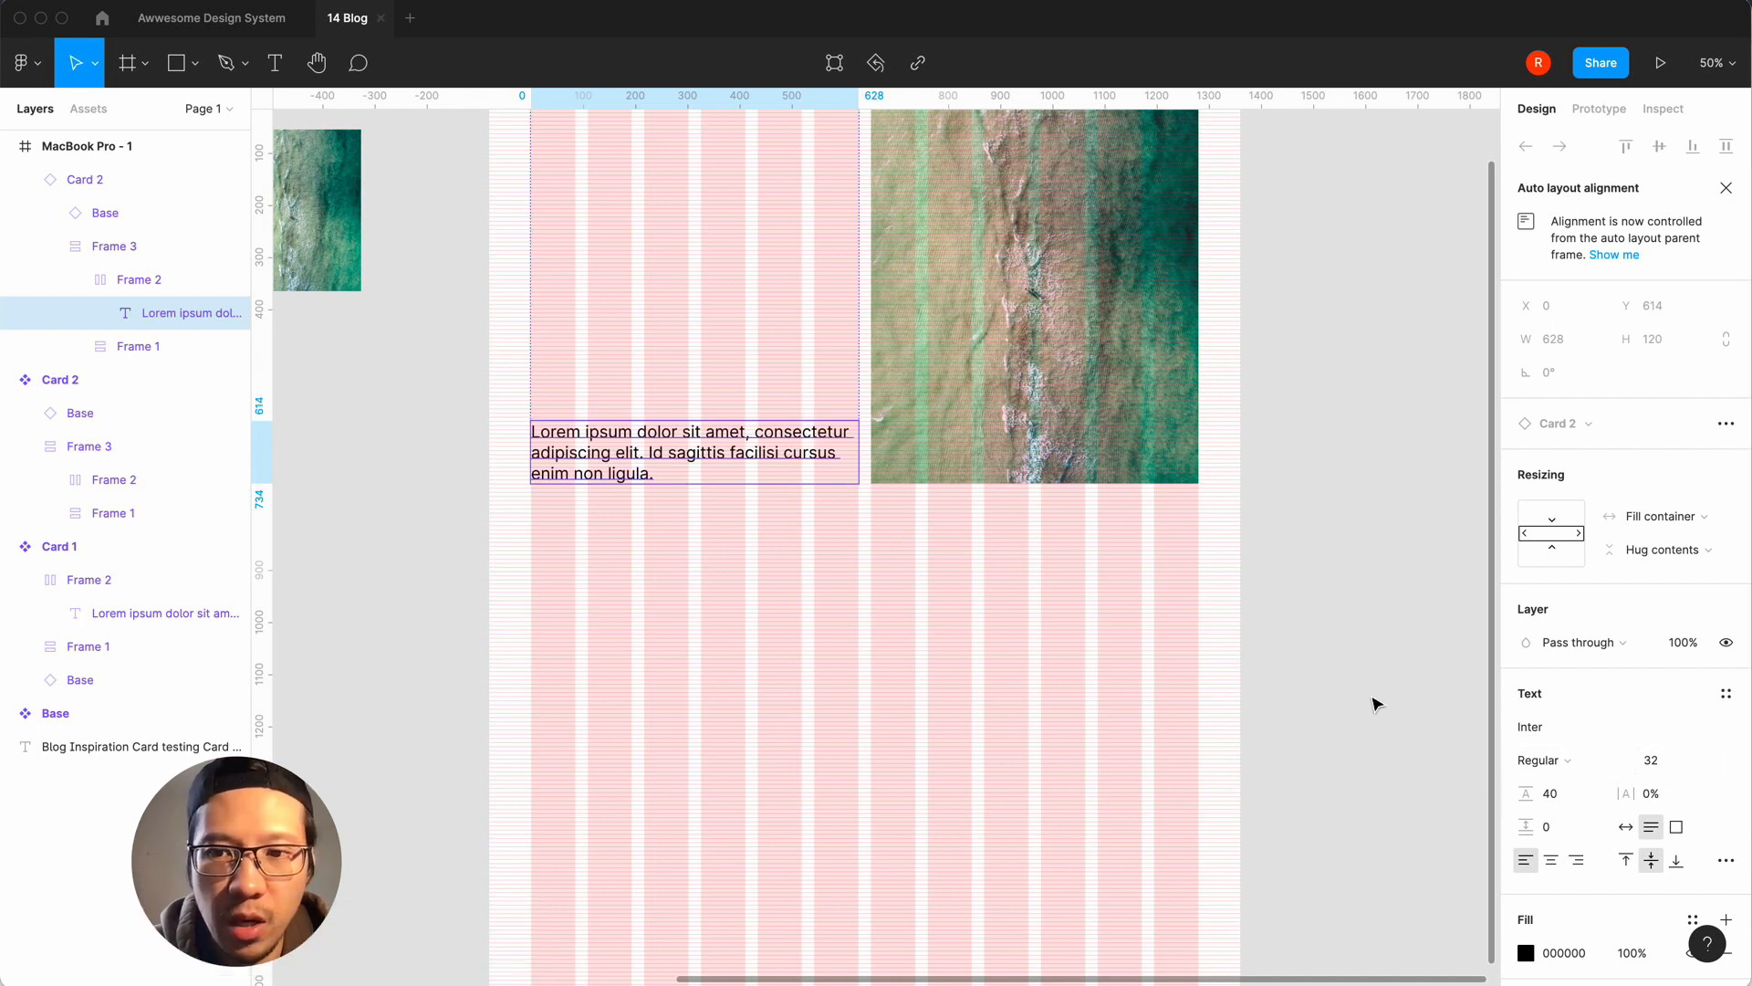
click(1376, 704)
Switch to the Chrome browser and examine the arrangement of large and small cards on the Lovers Magazine homepage.
scroll(1369, 701, up, 4)
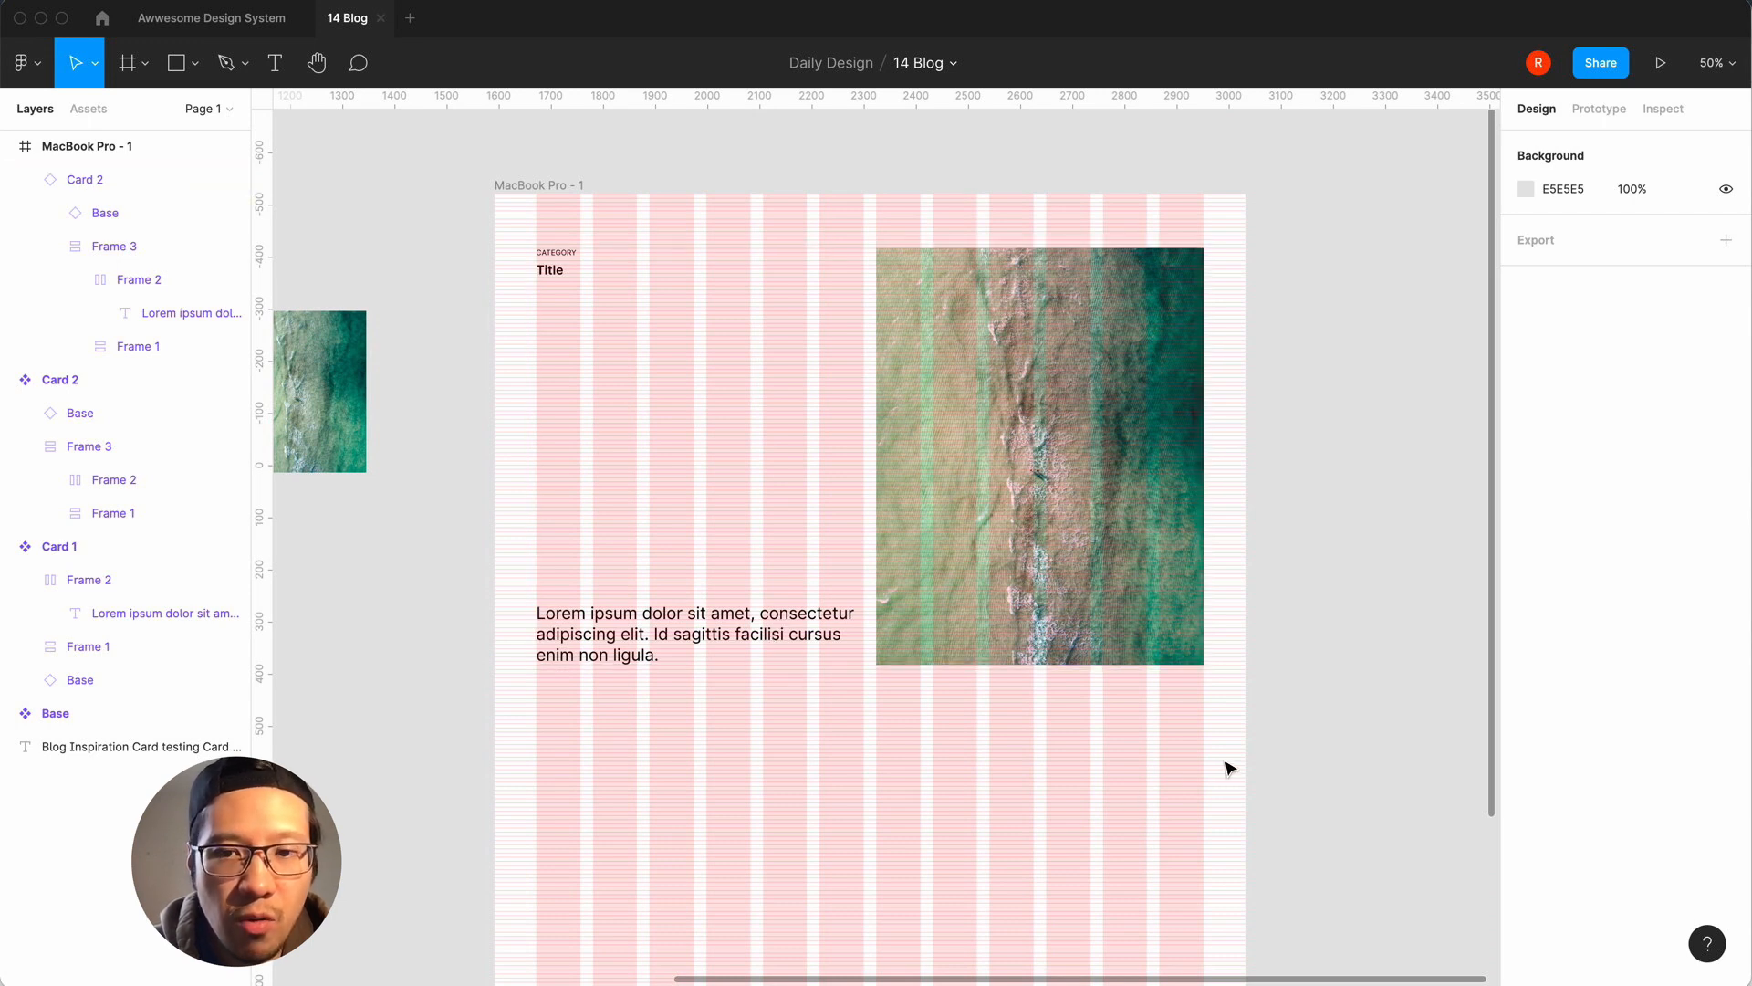
key(minus)
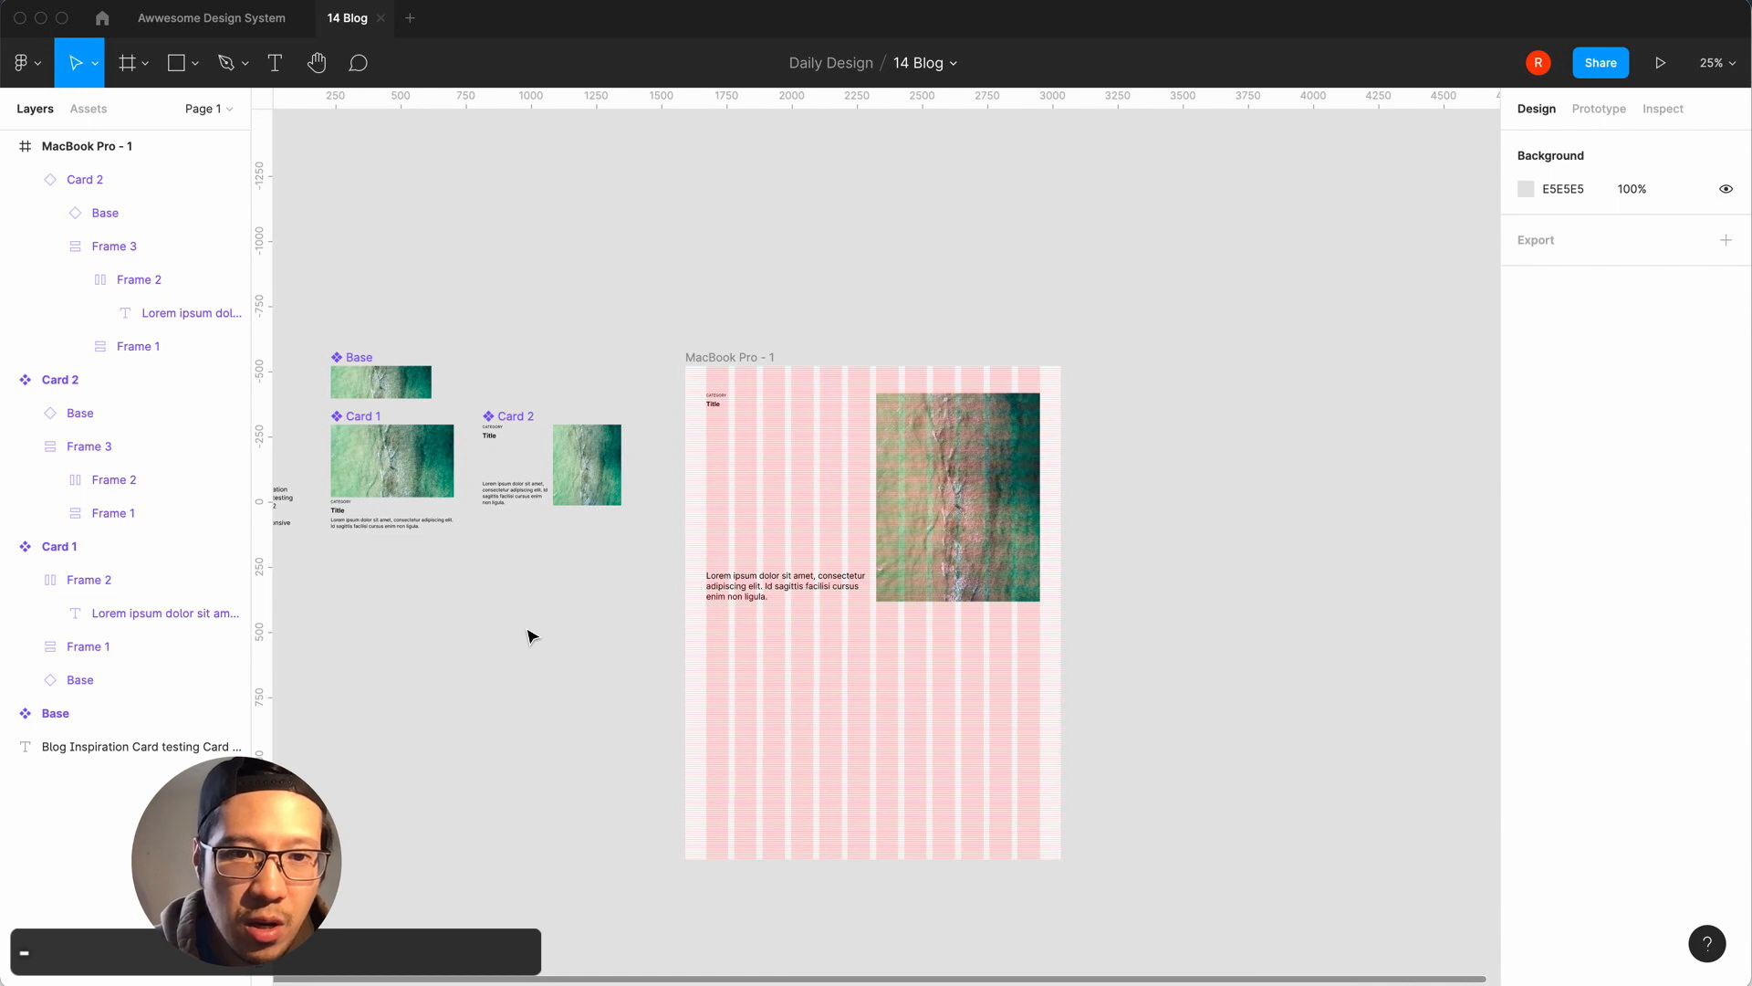
scroll(532, 636, left, 2)
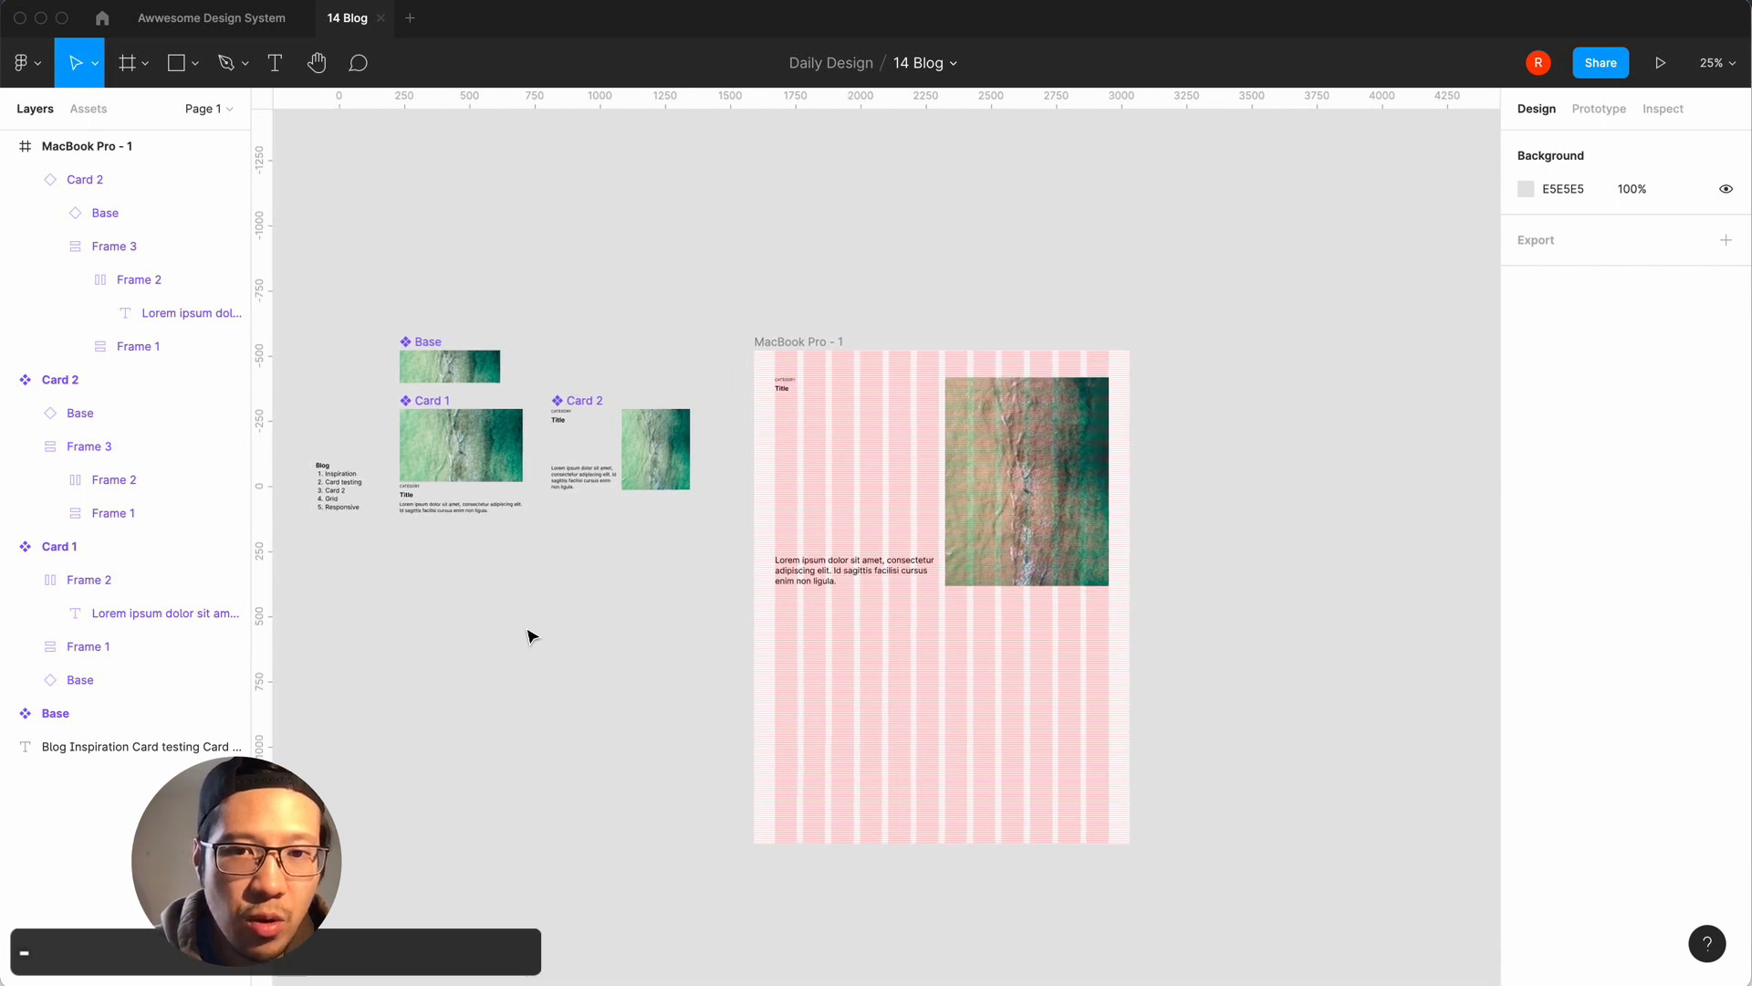
click(469, 940)
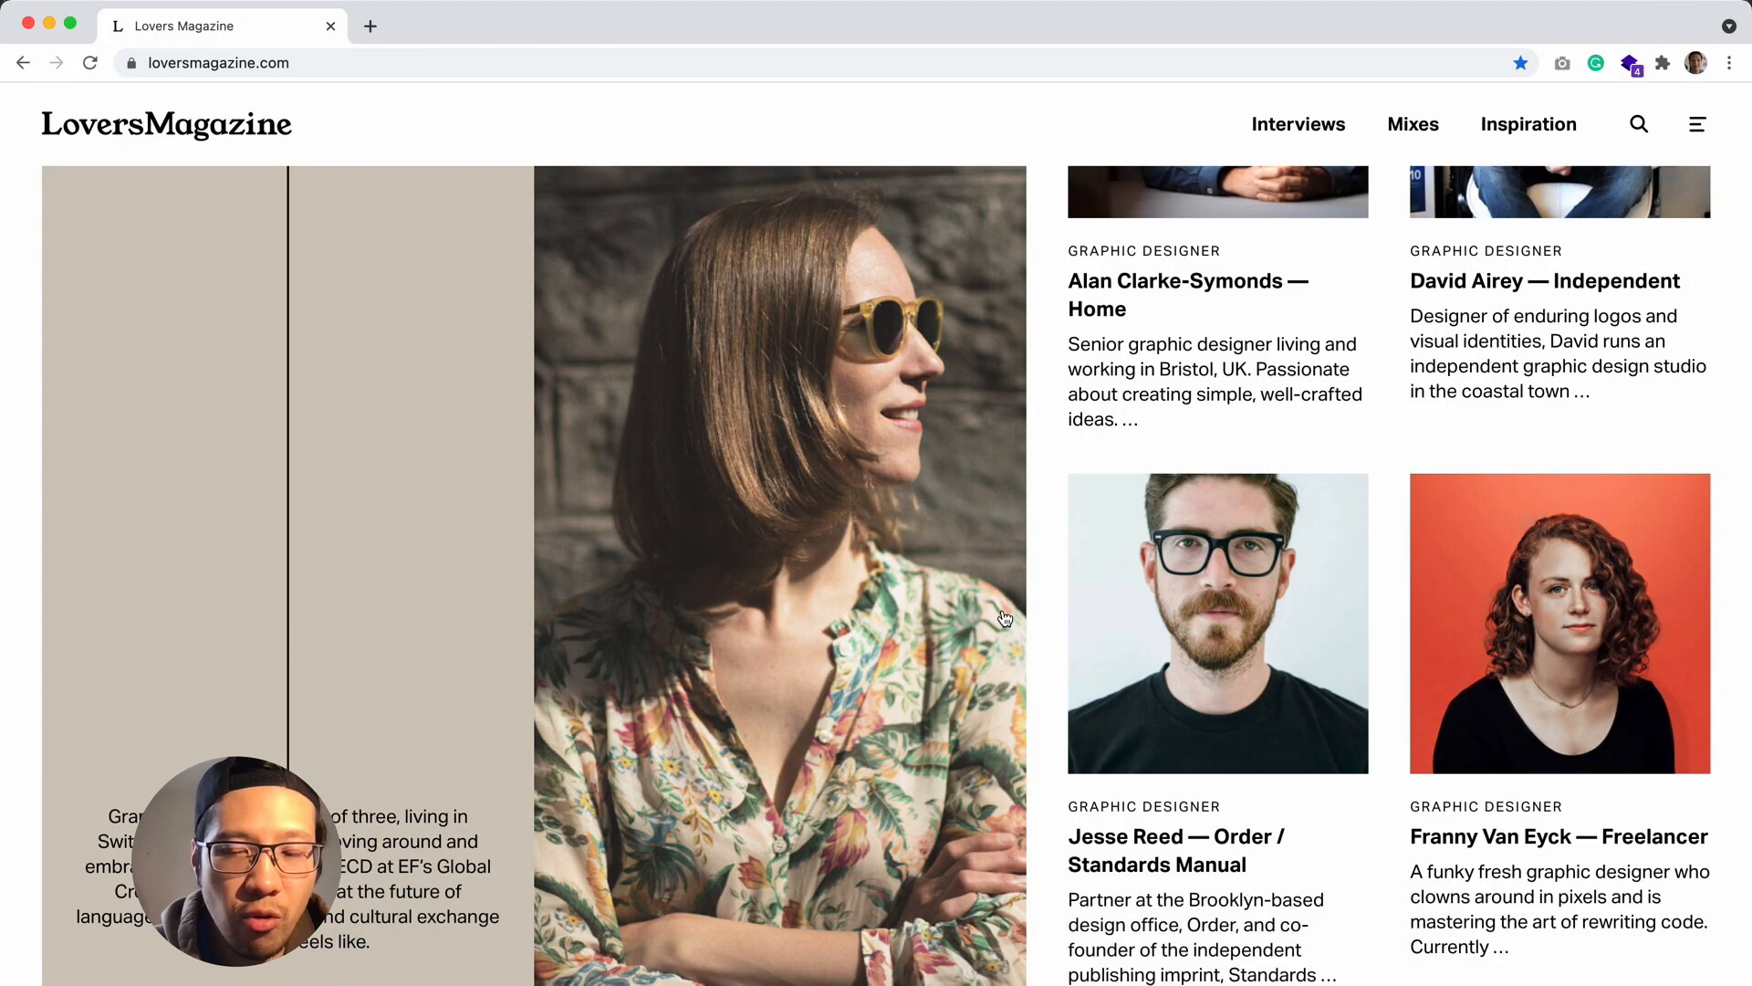
scroll(1005, 619, up, 1)
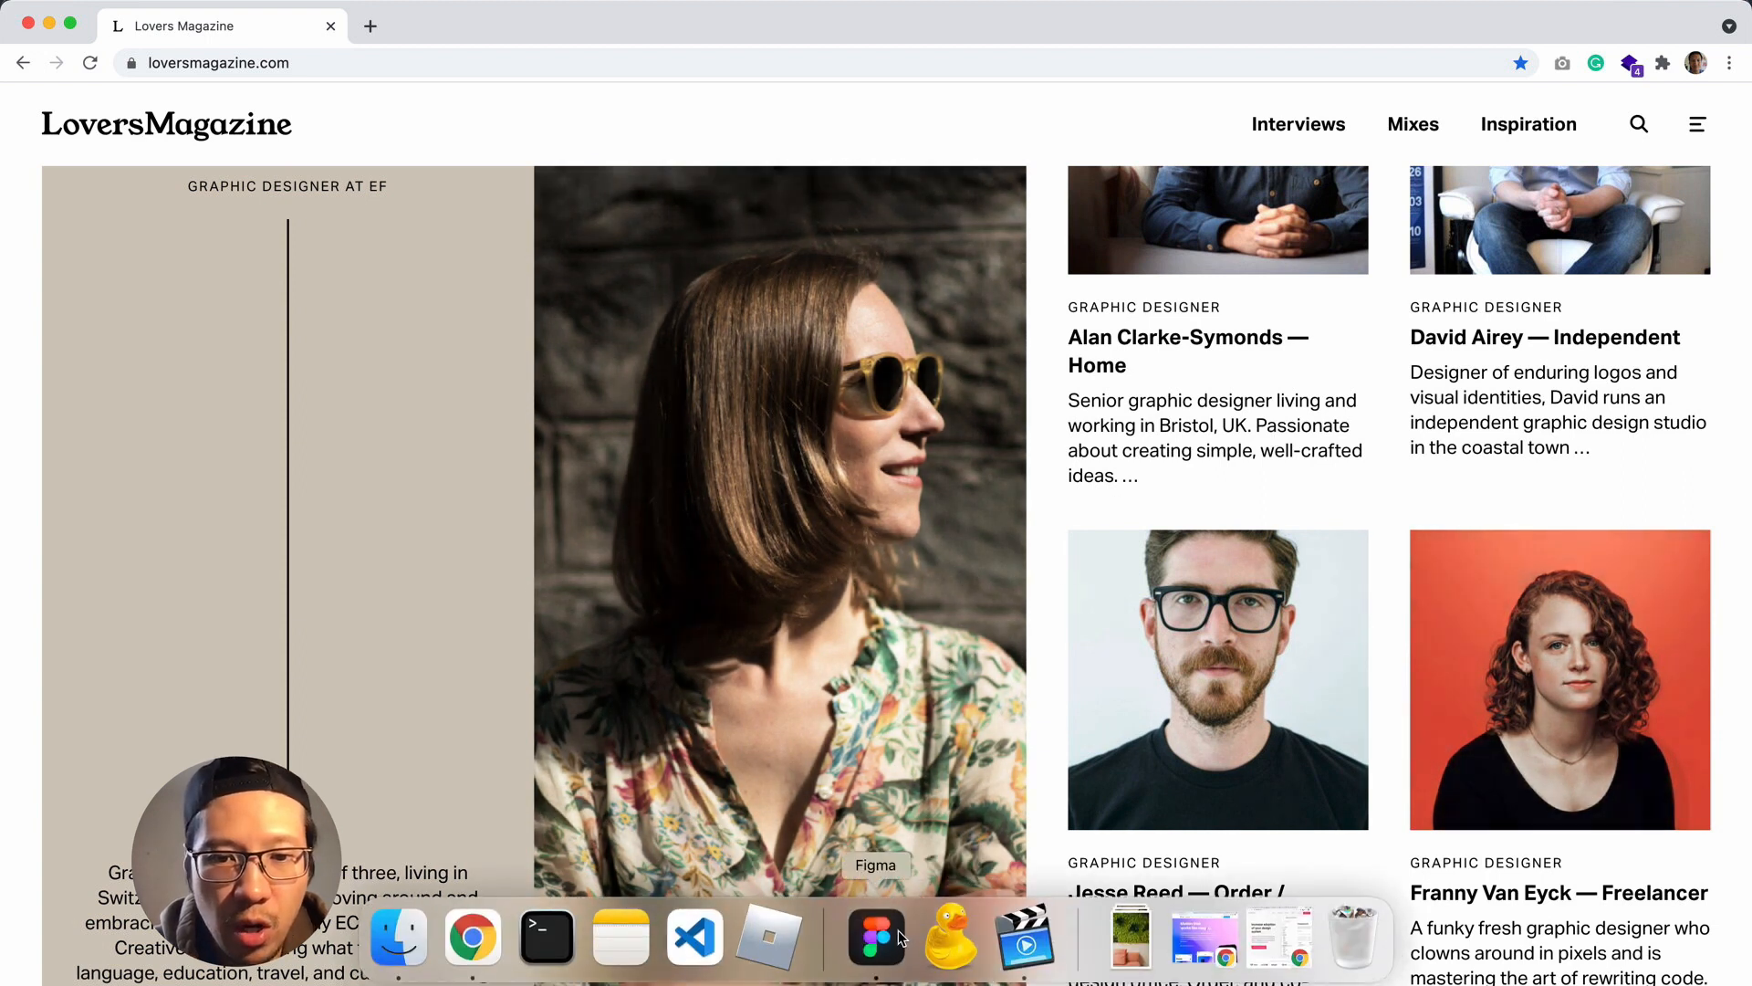
Return to Figma, duplicate the Card 2 component and place the copy in the MacBook Pro - 1 frame below the large card.
click(902, 938)
click(636, 461)
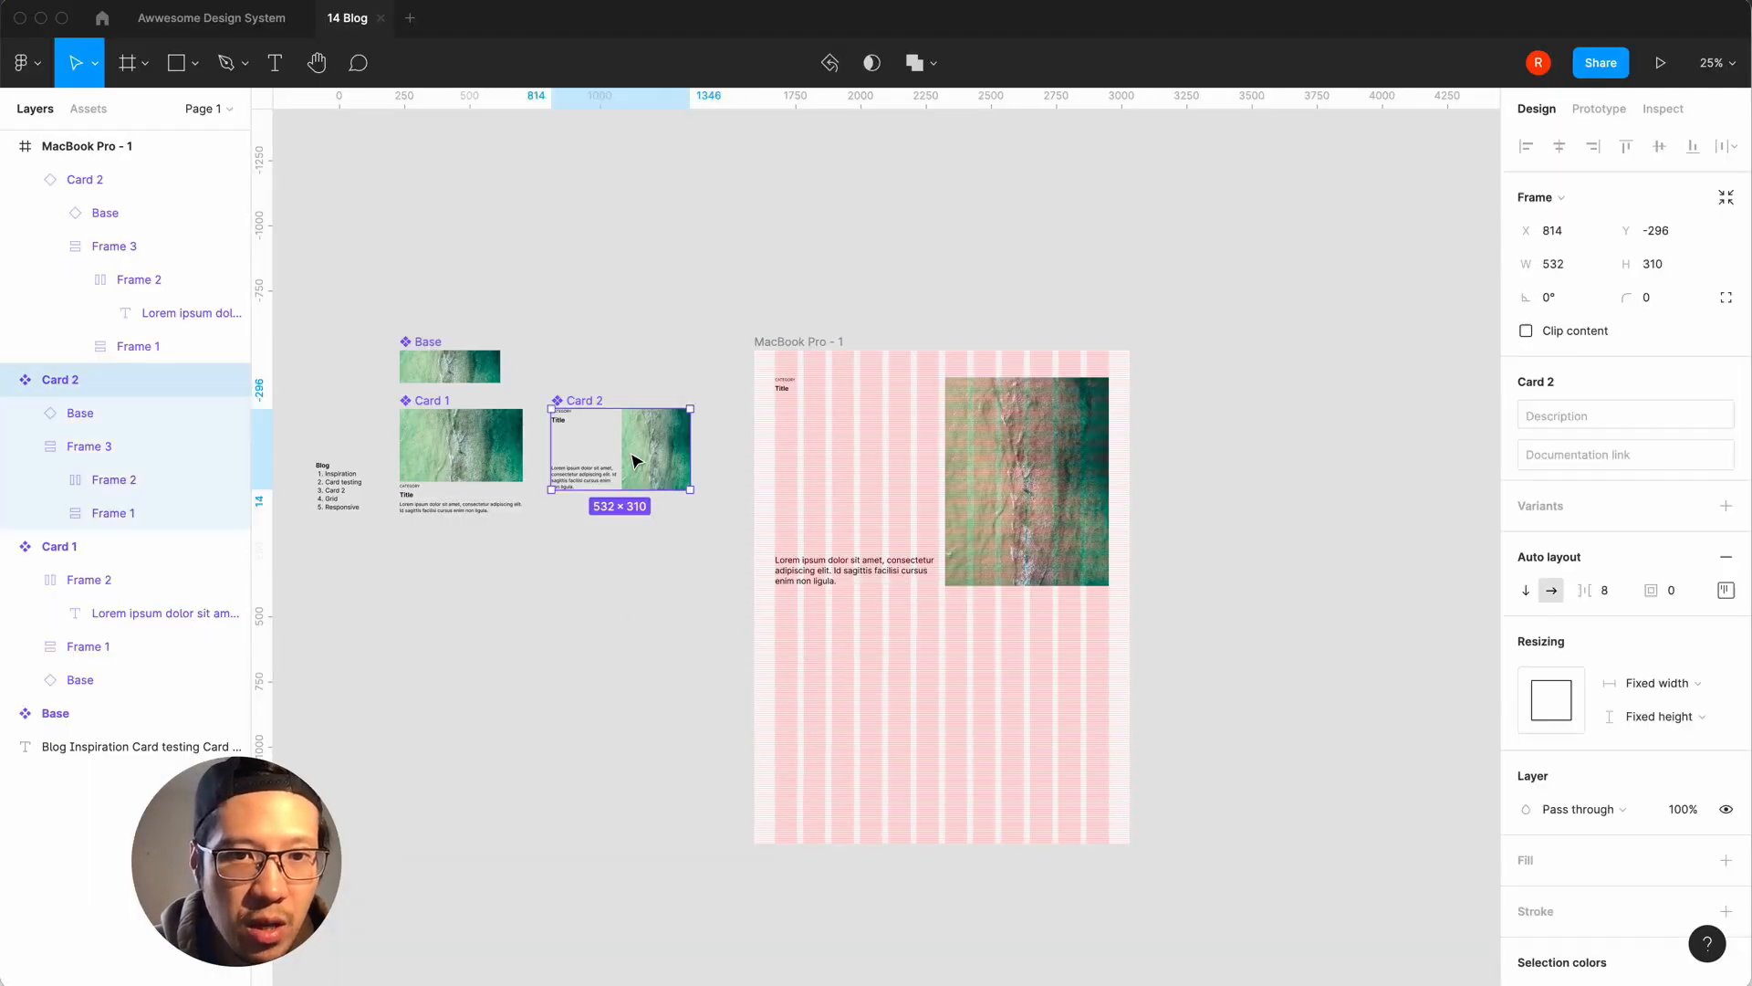
key(super+d)
drag(636, 461, 884, 713)
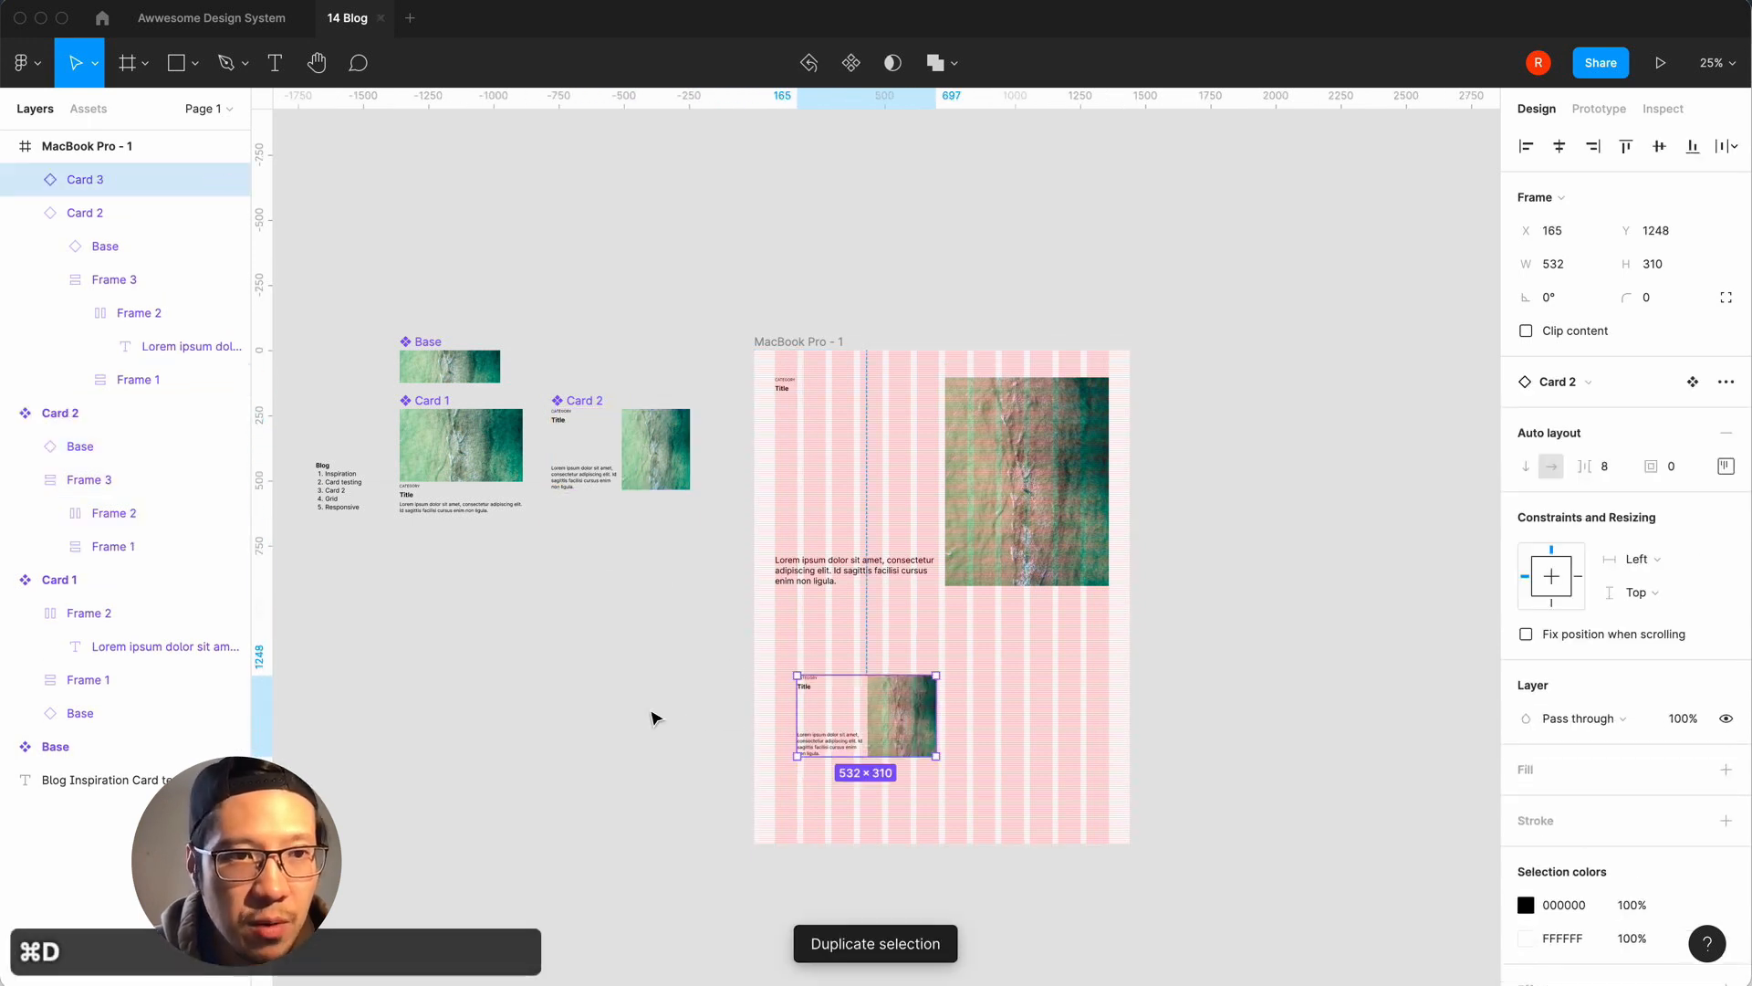
Align the new Card 2 instance to the first column at X 80, Y 1096, and size it to 628 by 600.
scroll(654, 716, up, 5)
scroll(653, 716, down, 2)
drag(880, 665, 970, 596)
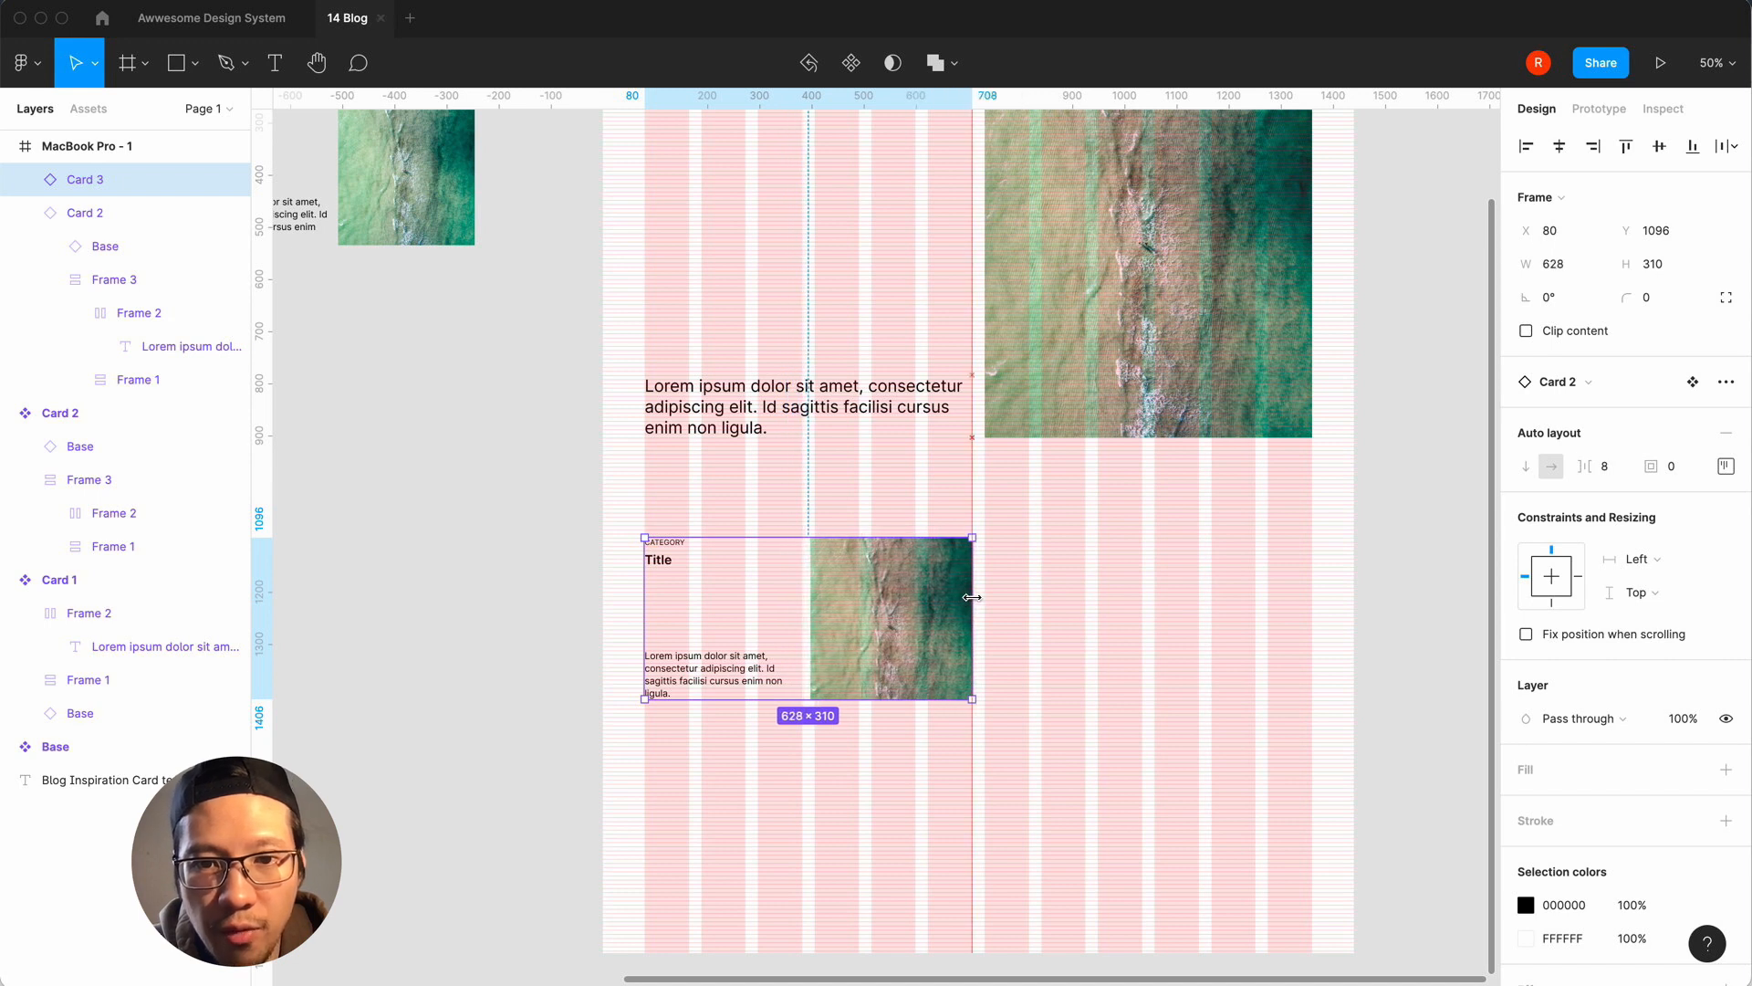
click(1676, 266)
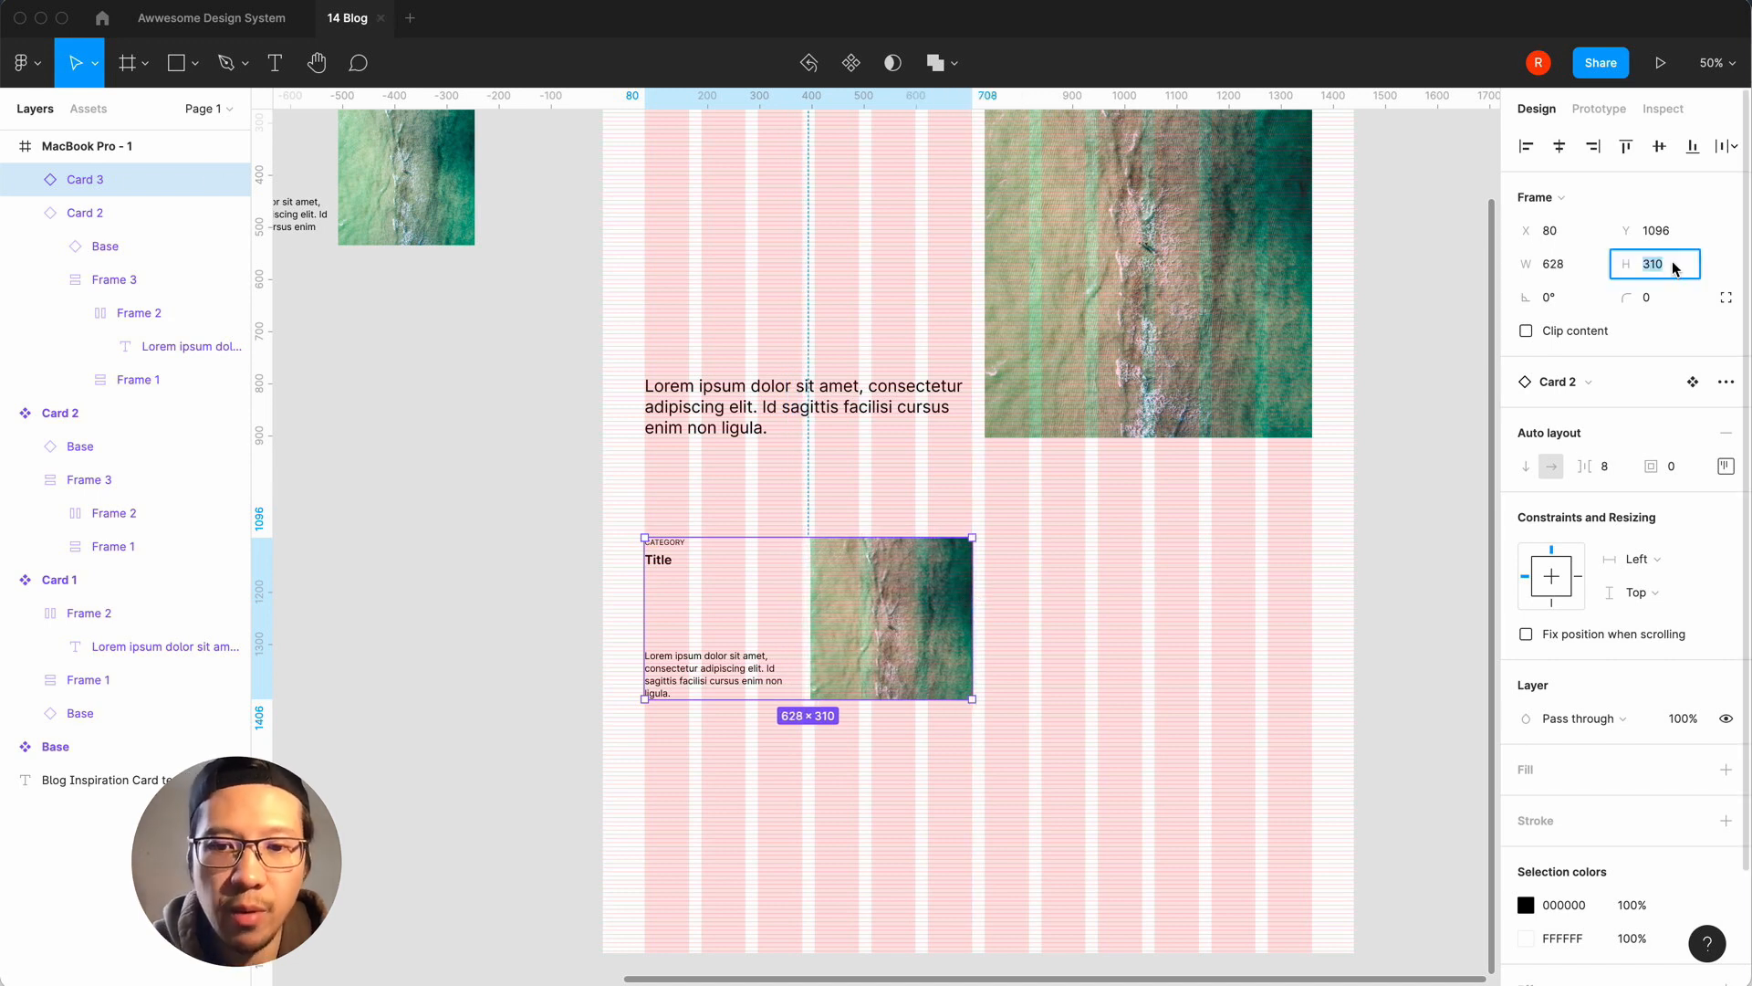
text(600)
key(Return)
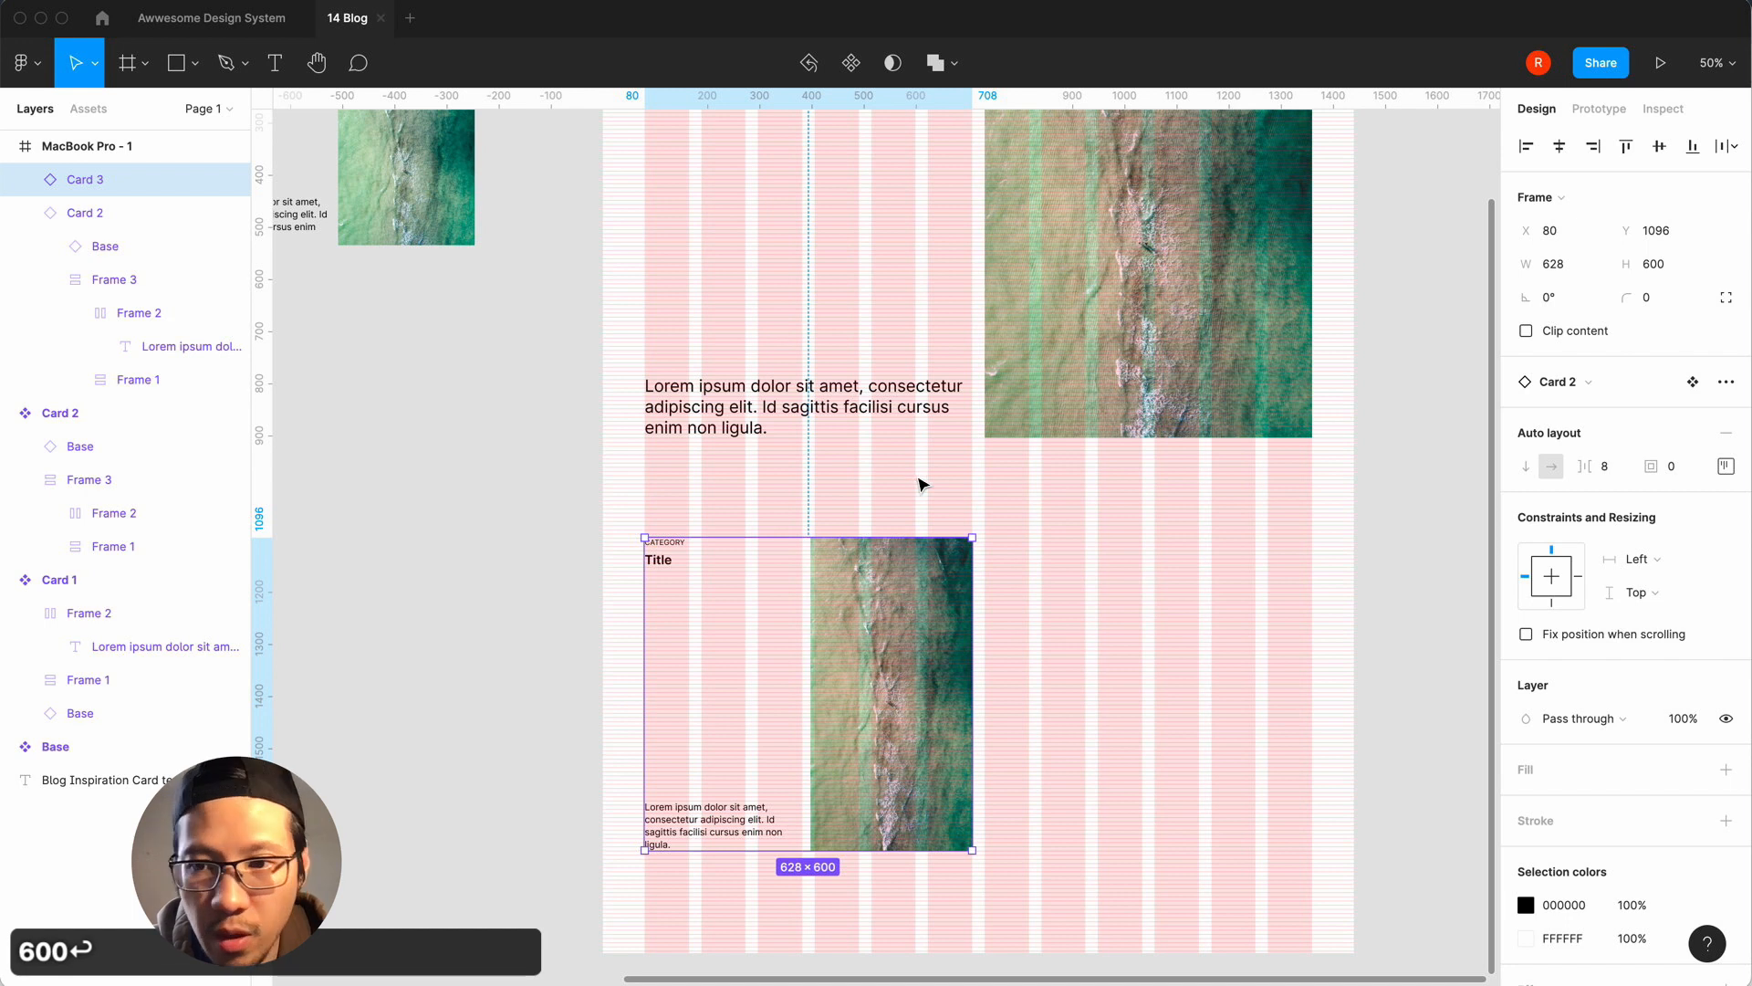
Set the auto layout spacing between items of the smaller Card 2 instance to 24.
click(1612, 468)
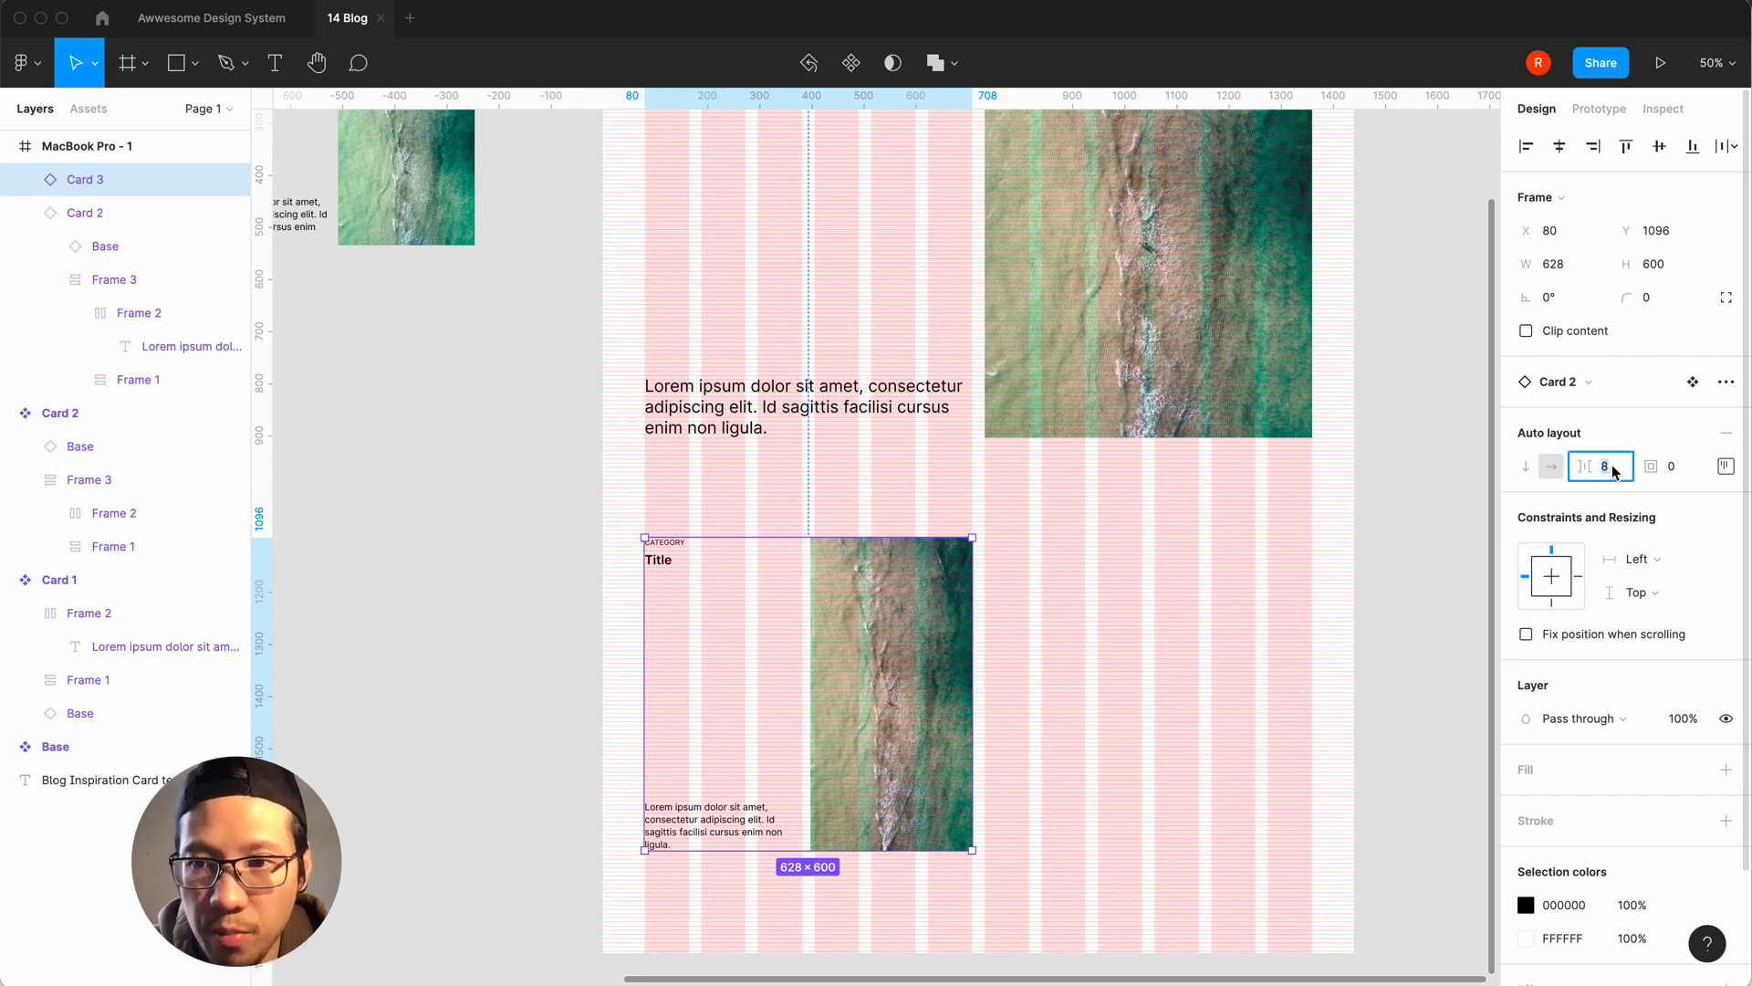
text(24)
key(Return)
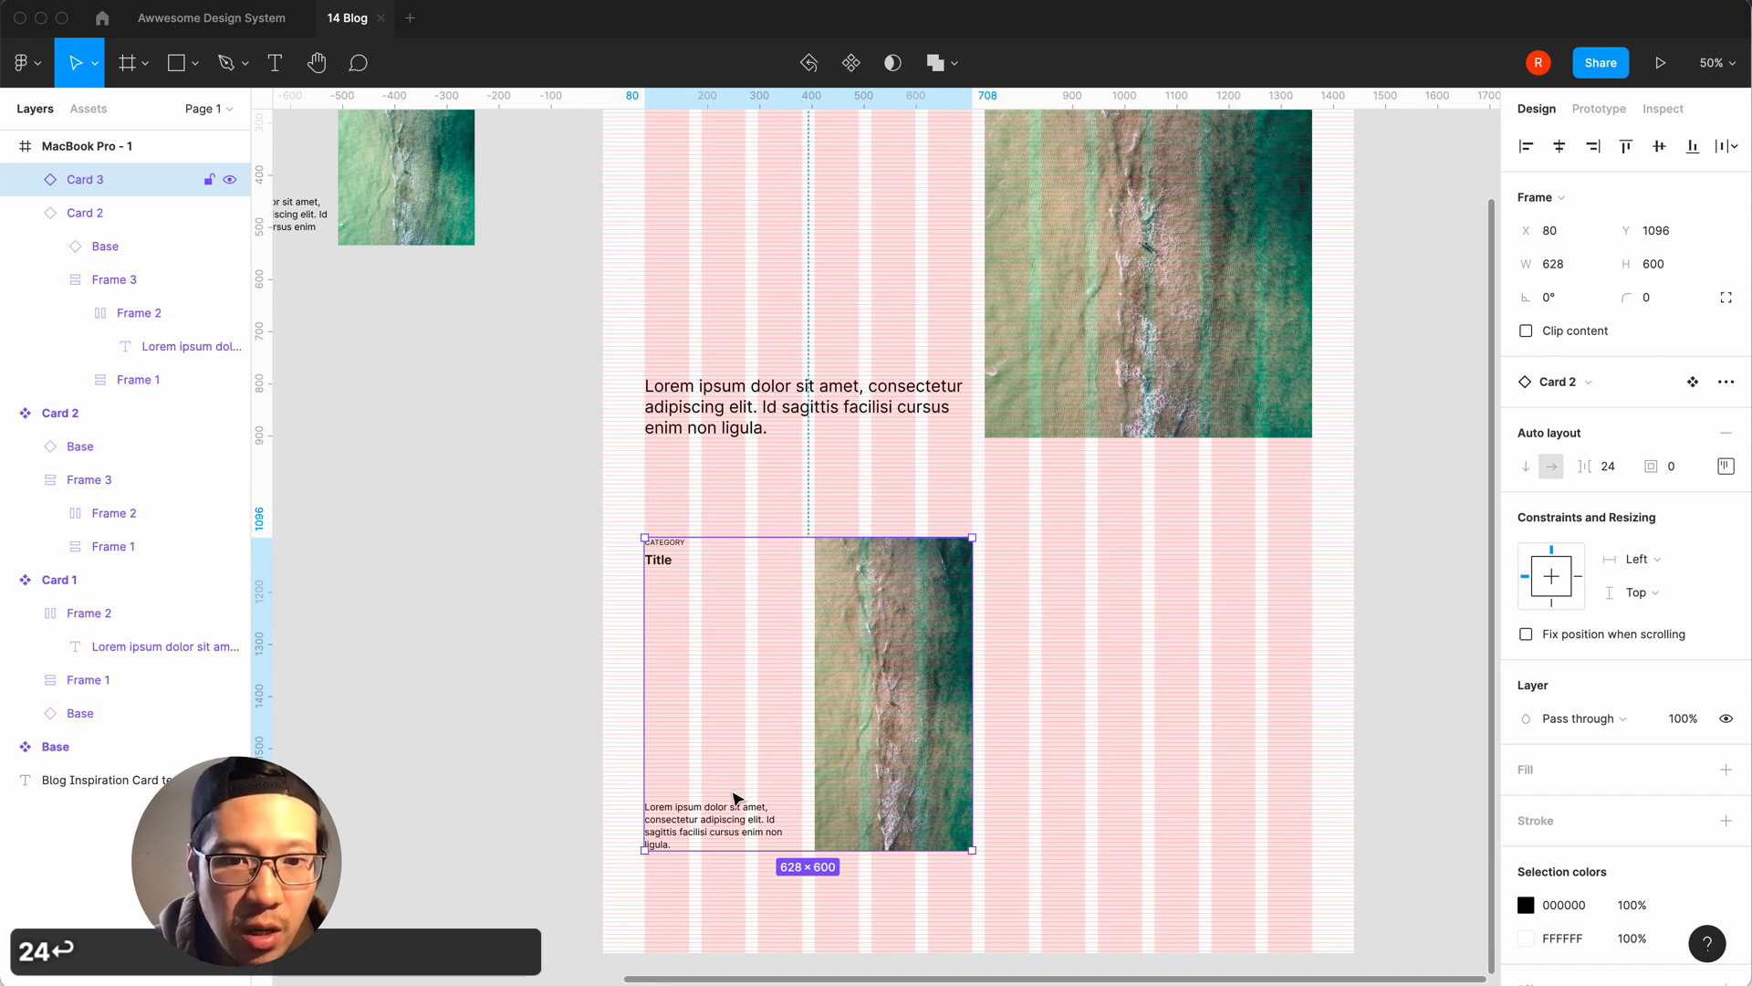
double_click(739, 825)
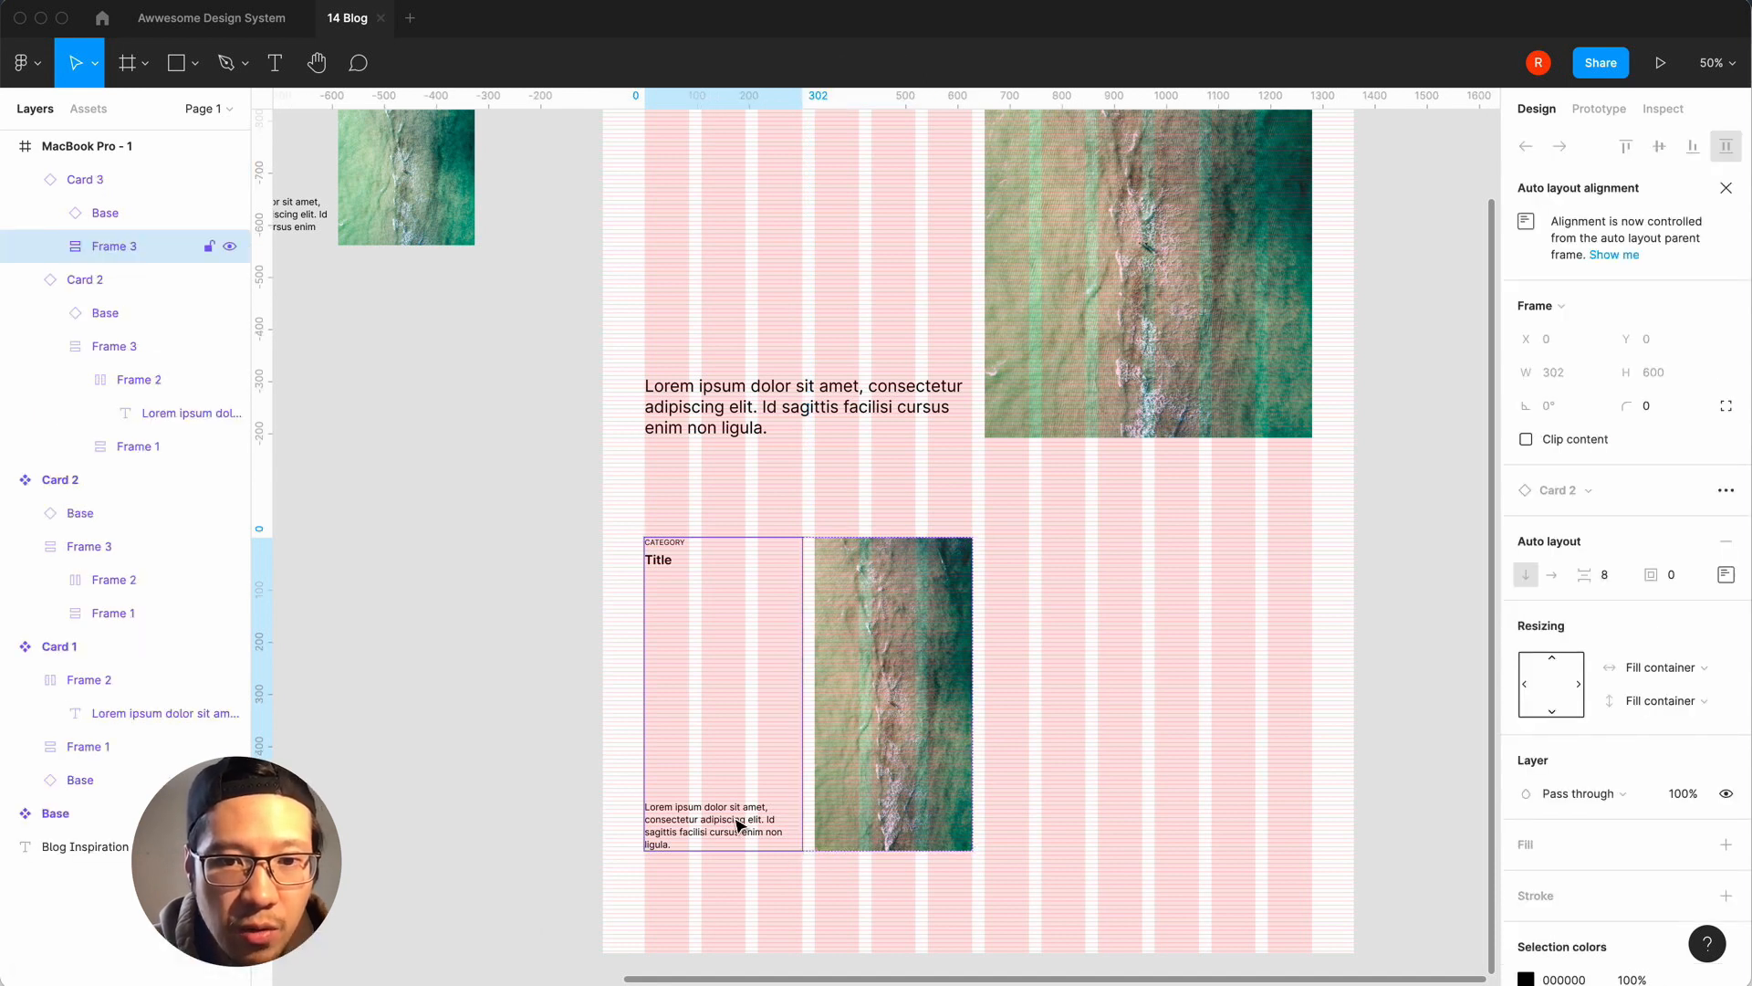
click(1185, 665)
scroll(1184, 668, right, 1)
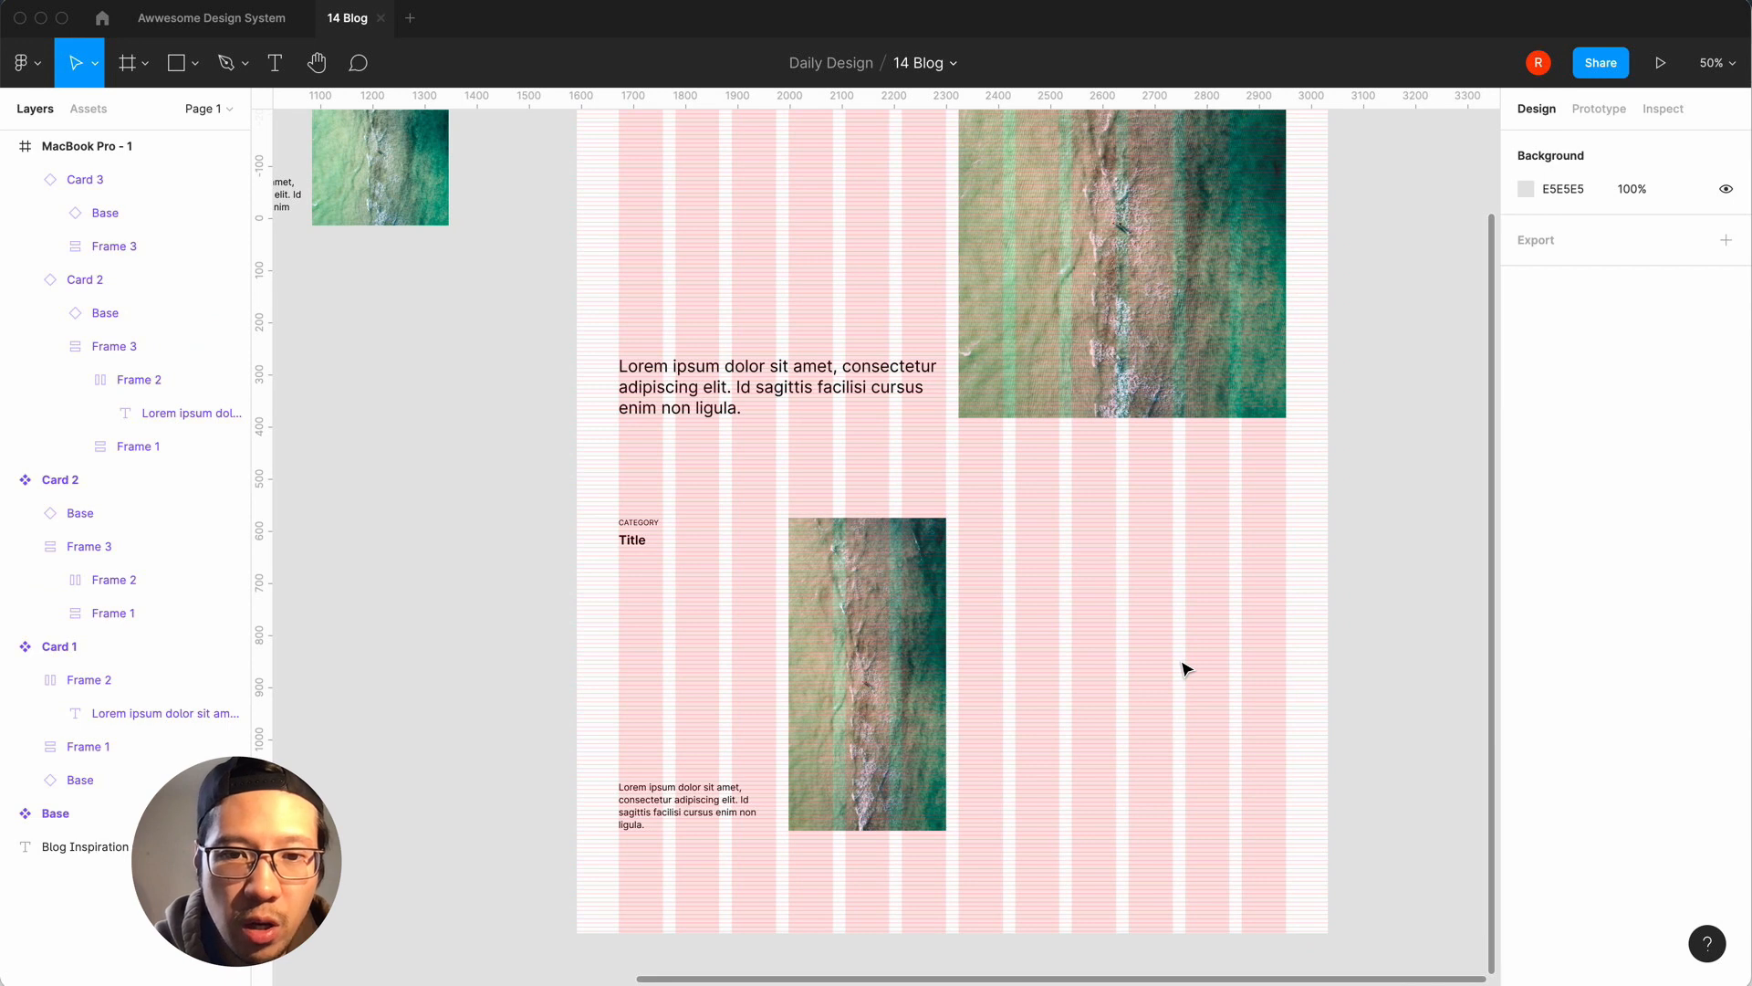
Duplicate the Card 1 component and place the copy in the MacBook Pro - 1 frame beside the smaller Card 2 instance.
key(minus)
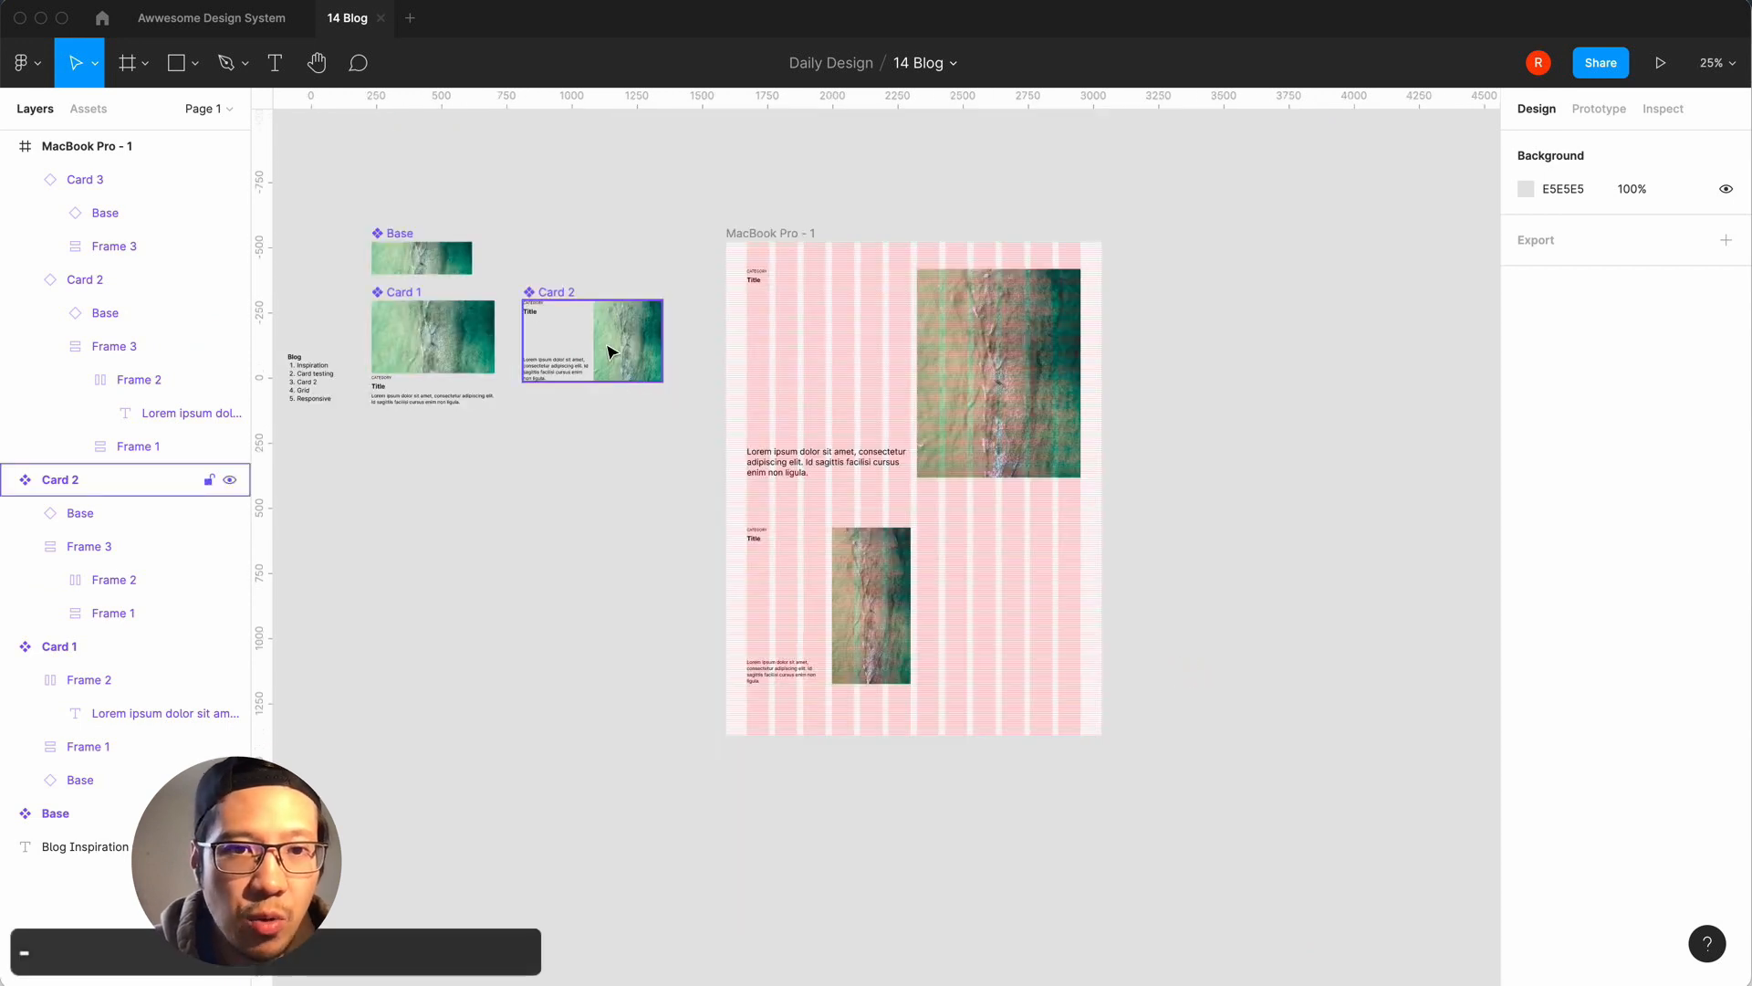
click(452, 361)
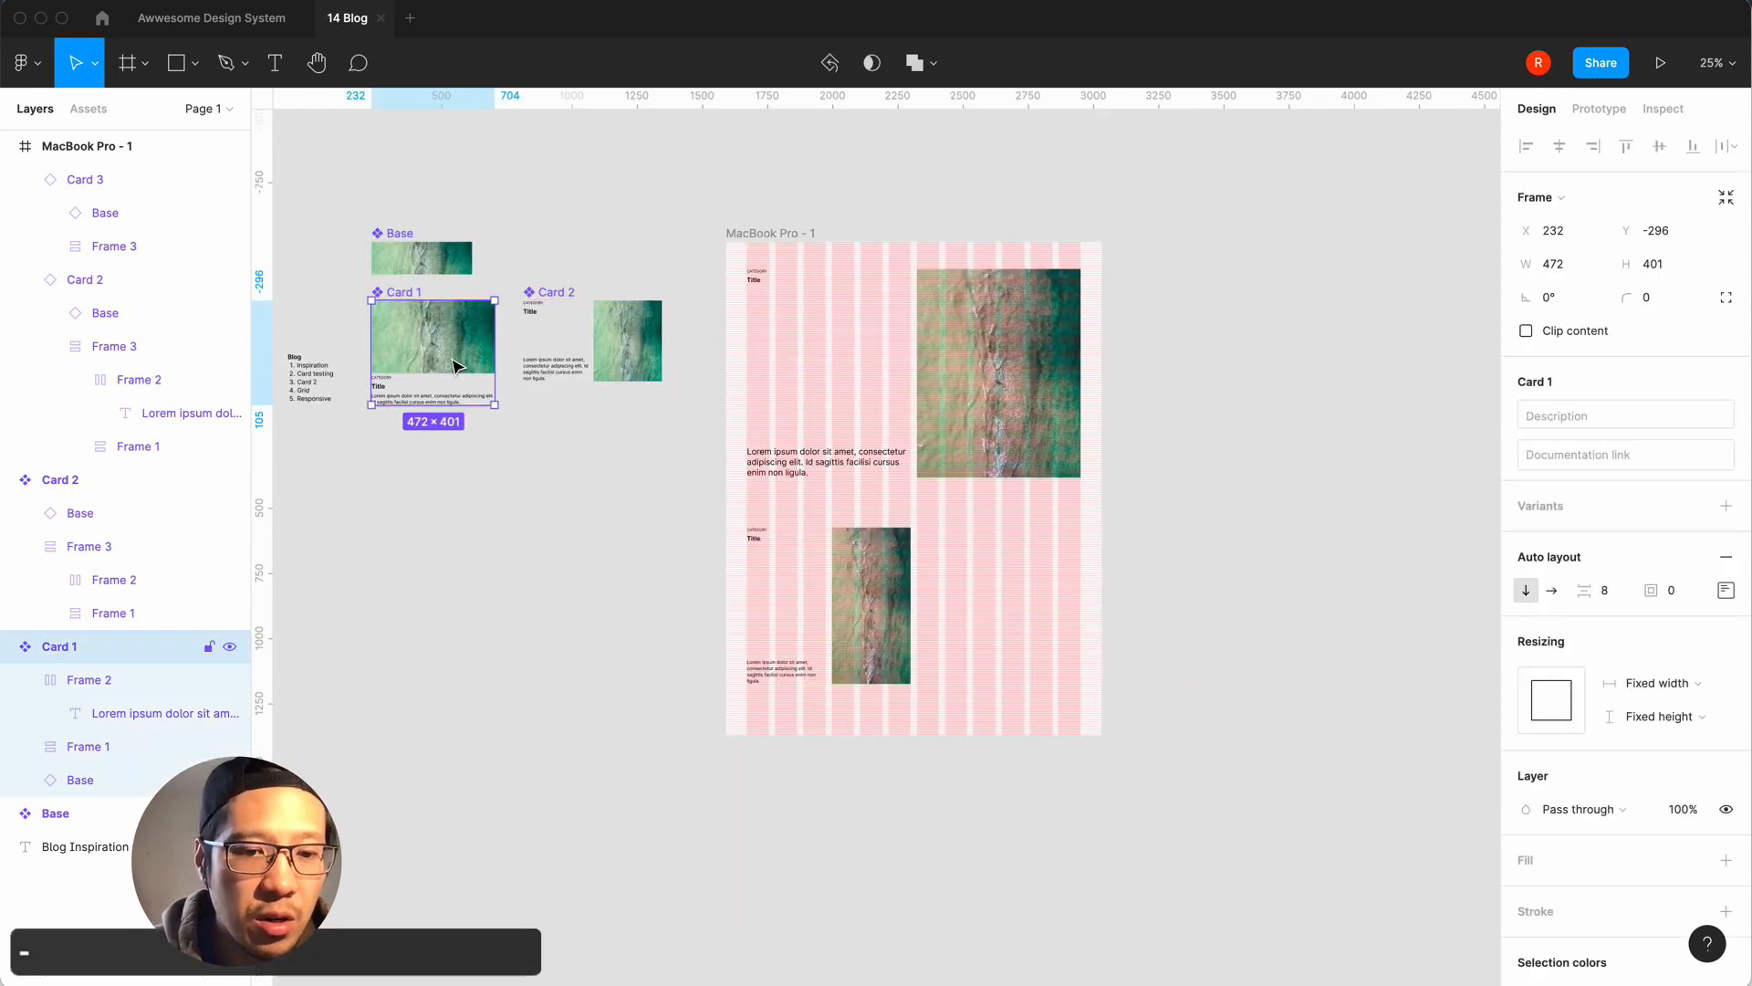
key(super+d)
drag(429, 365, 963, 567)
Align the Card 1 instance to the seventh column at X 732, Y 1096, and narrow it to 302 so it spans three columns.
key(=)
scroll(960, 560, right, 1)
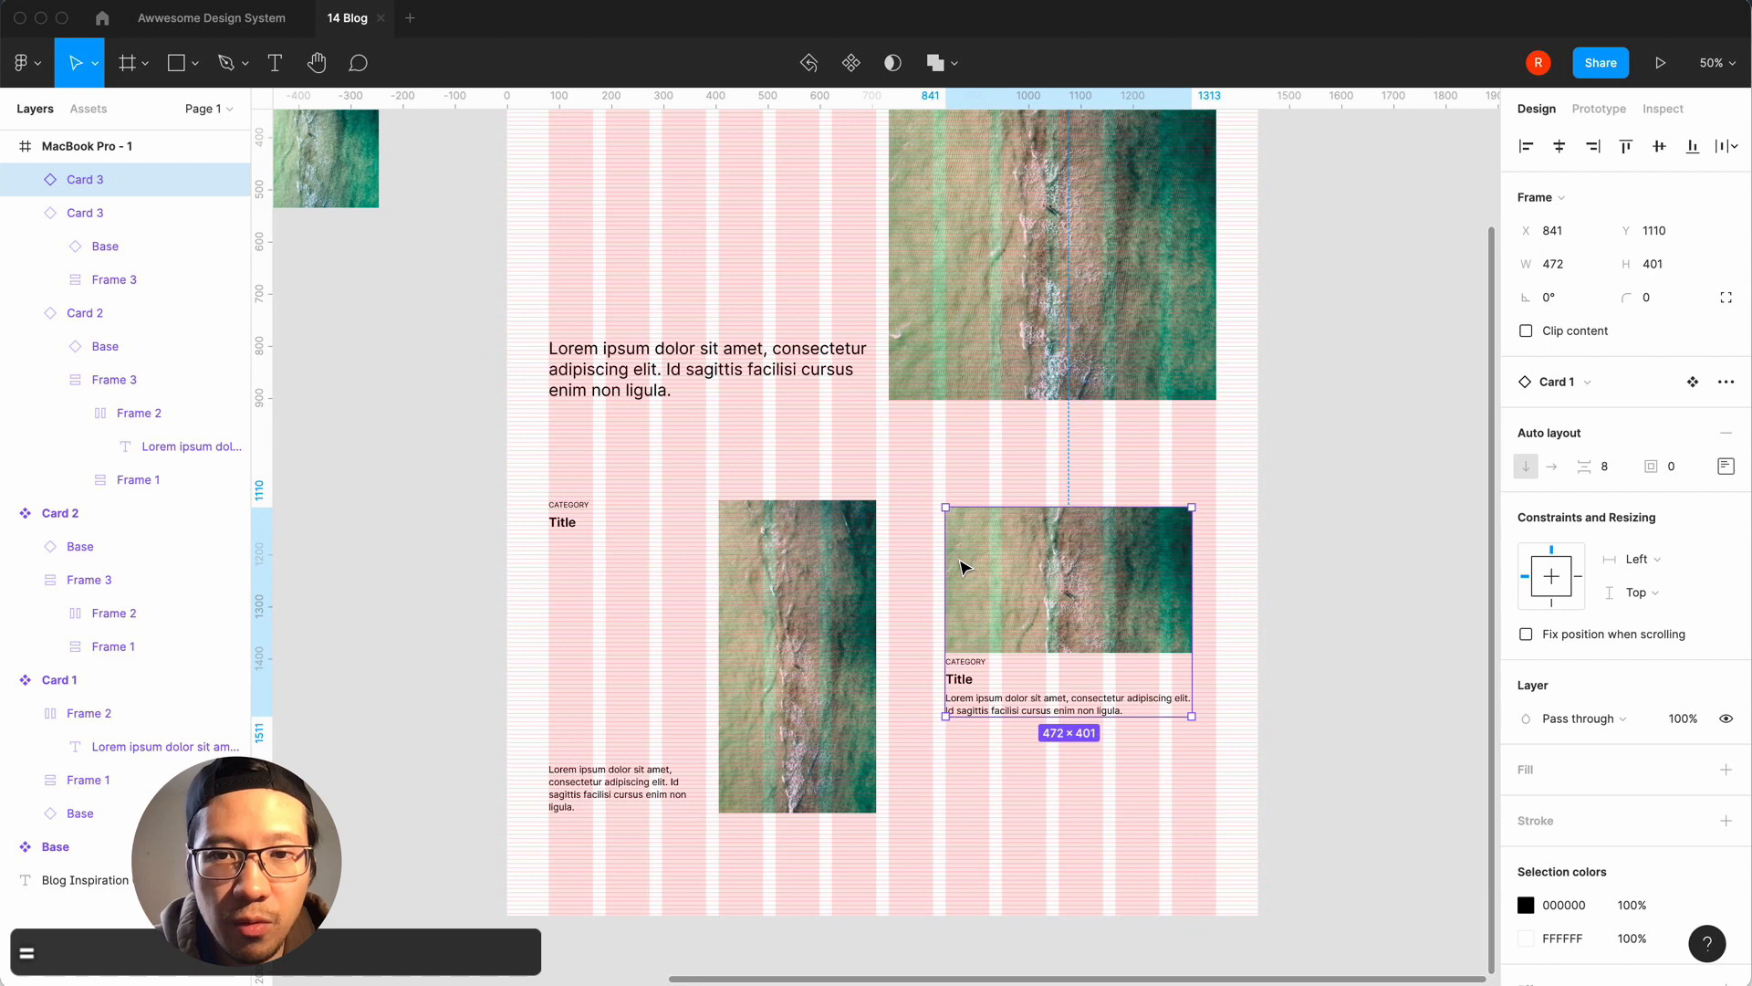
drag(1084, 577, 1029, 571)
drag(1141, 573, 1046, 573)
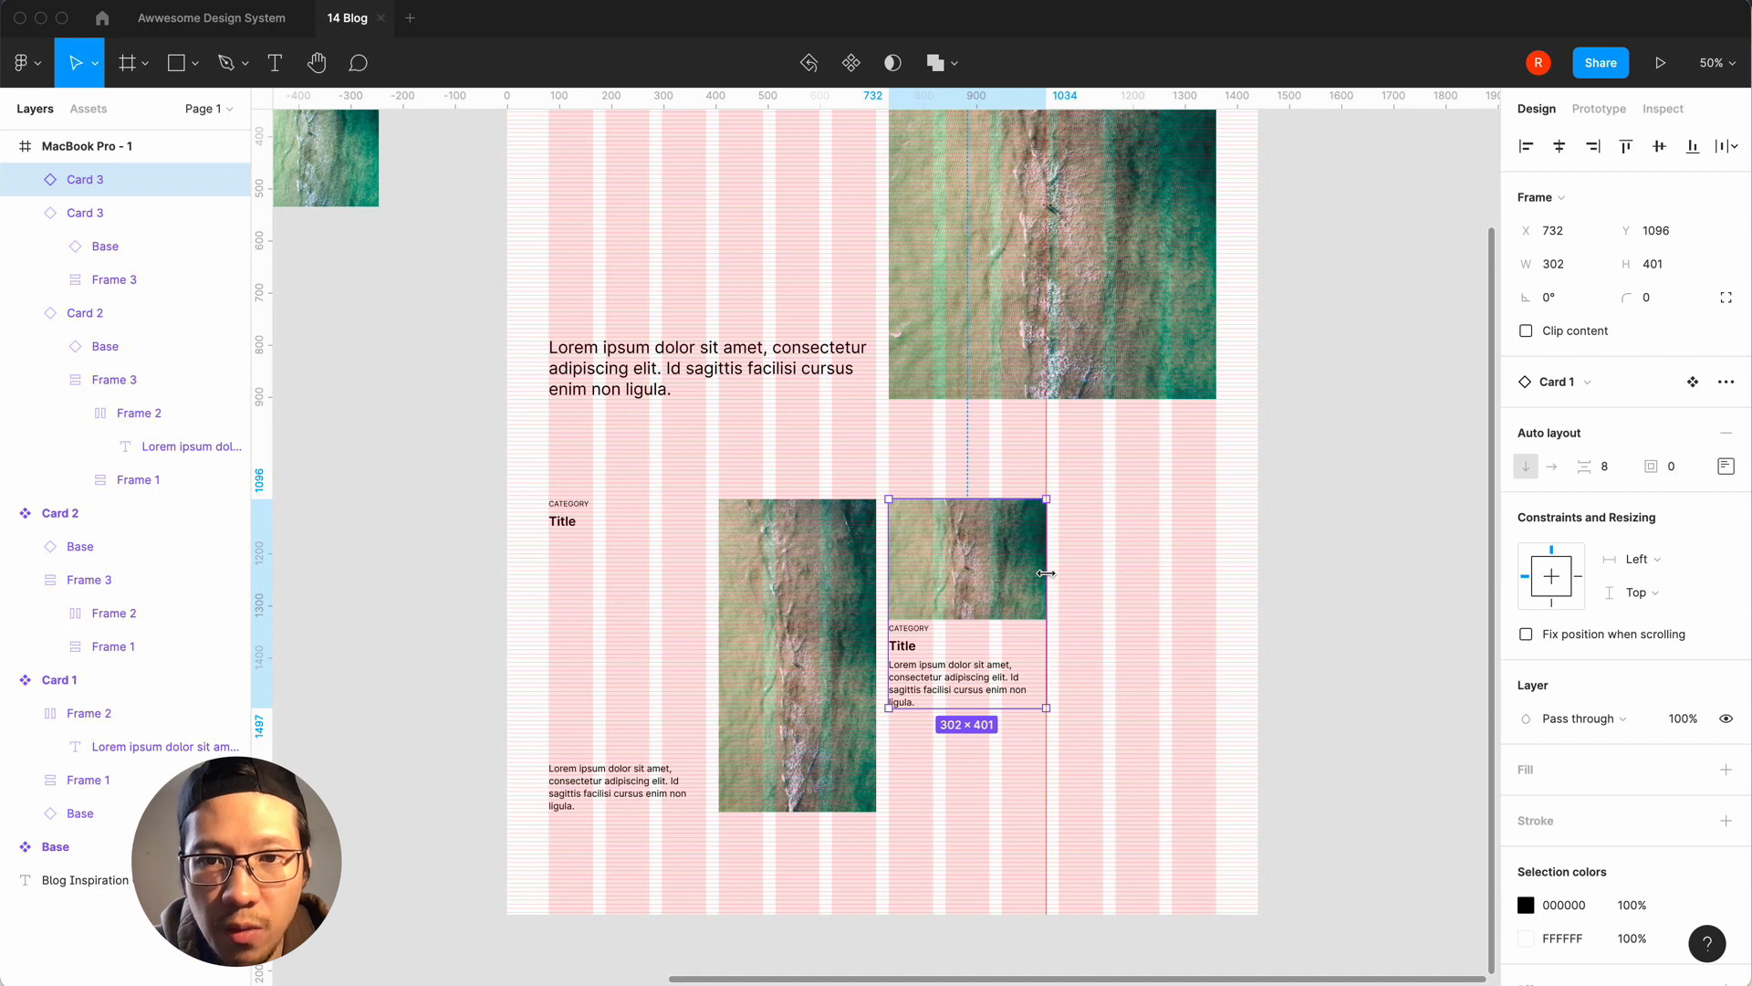
scroll(1093, 737, down, 2)
scroll(1092, 738, right, 2)
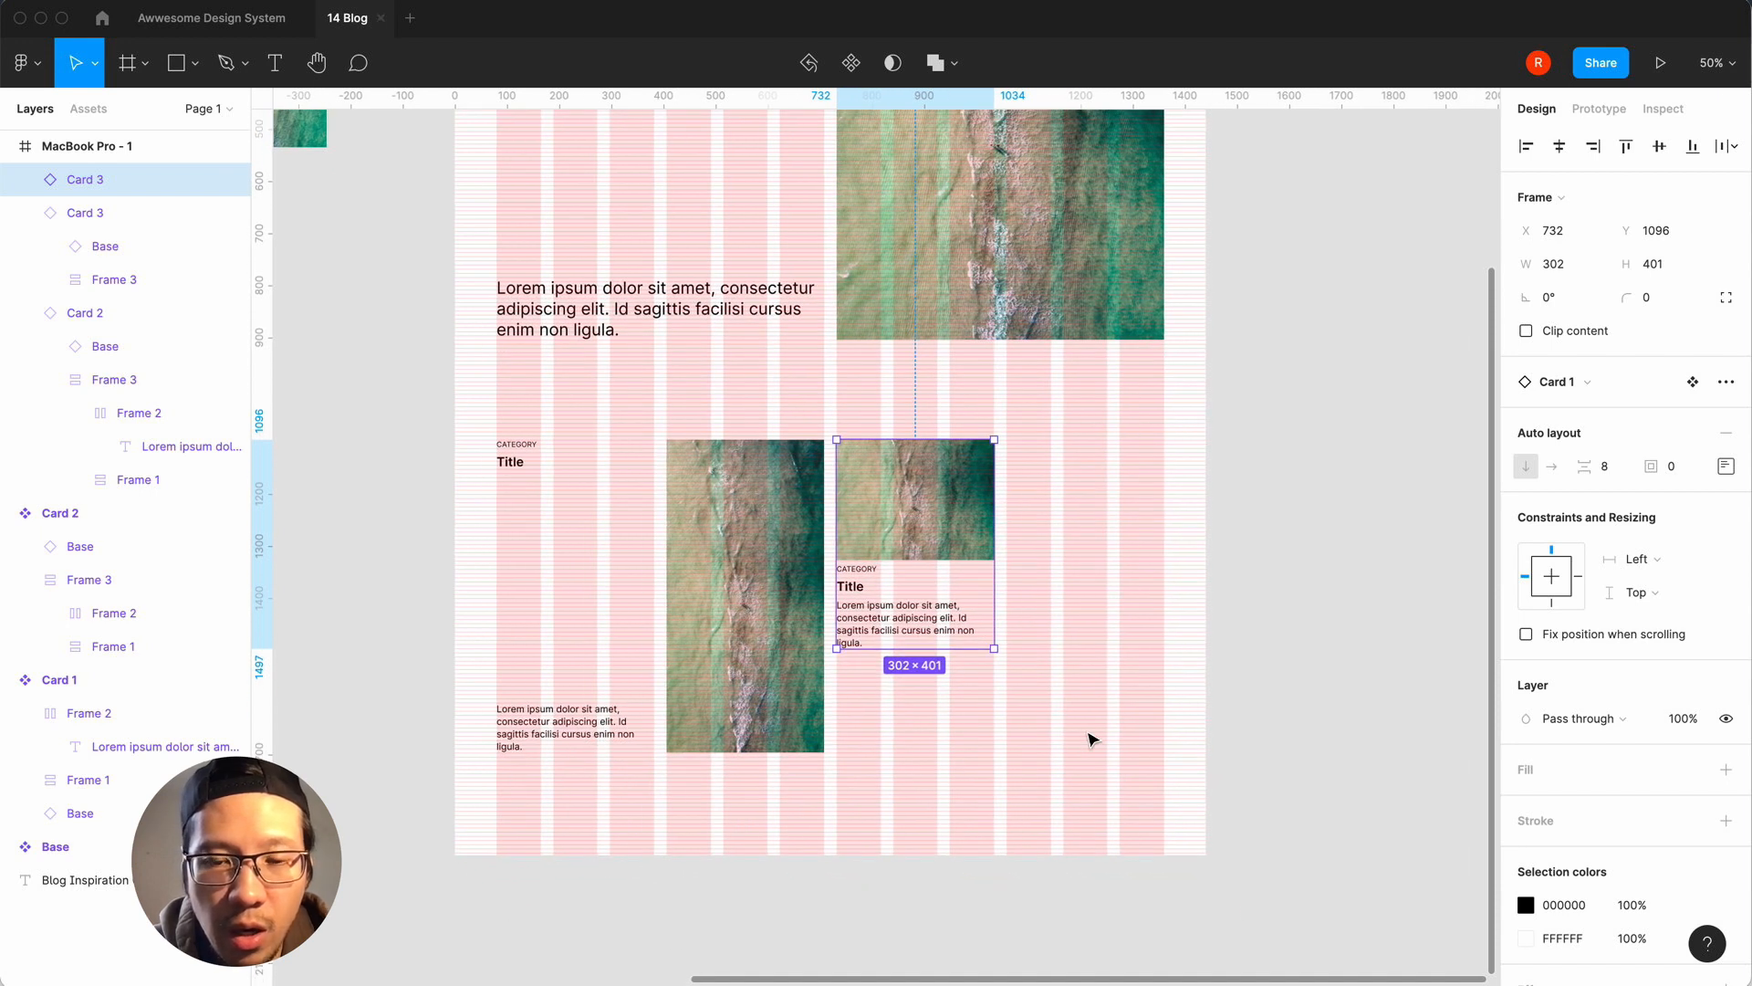
click(1203, 691)
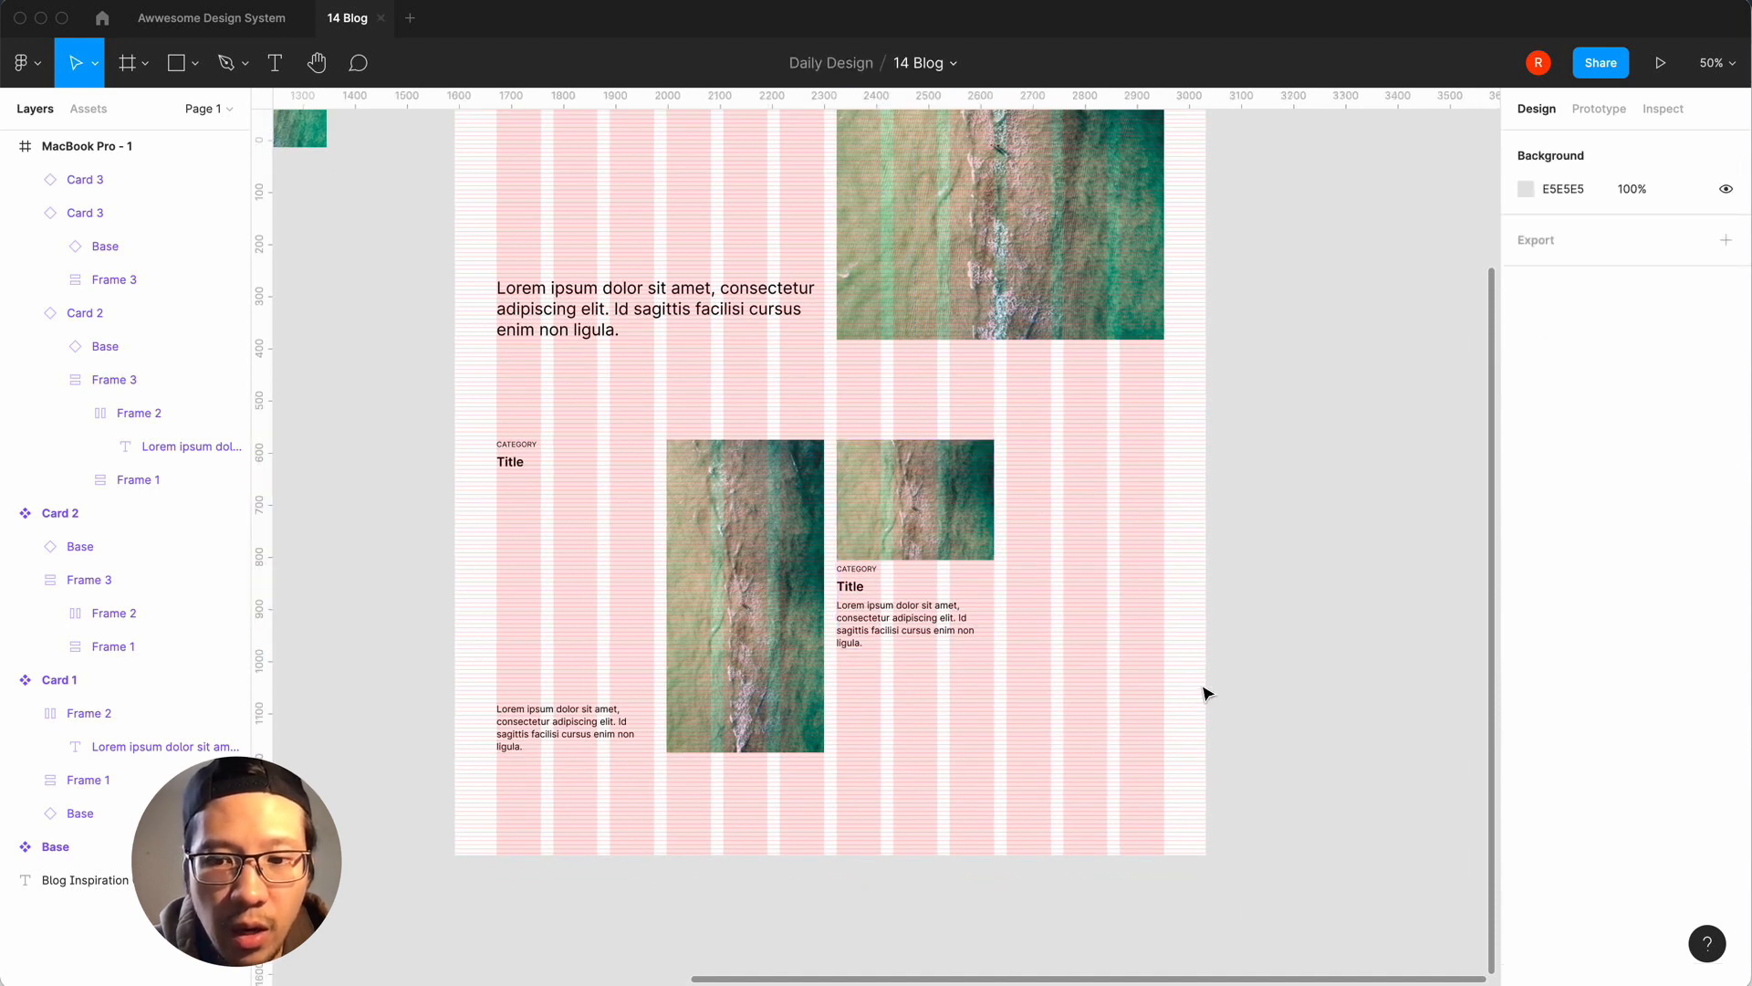
Delete "Id sagittis facilisi cursus enim non ligula." from the Card 1 instance's description text.
key(=)
click(903, 703)
double_click(904, 703)
click(1008, 702)
drag(1038, 709, 1081, 766)
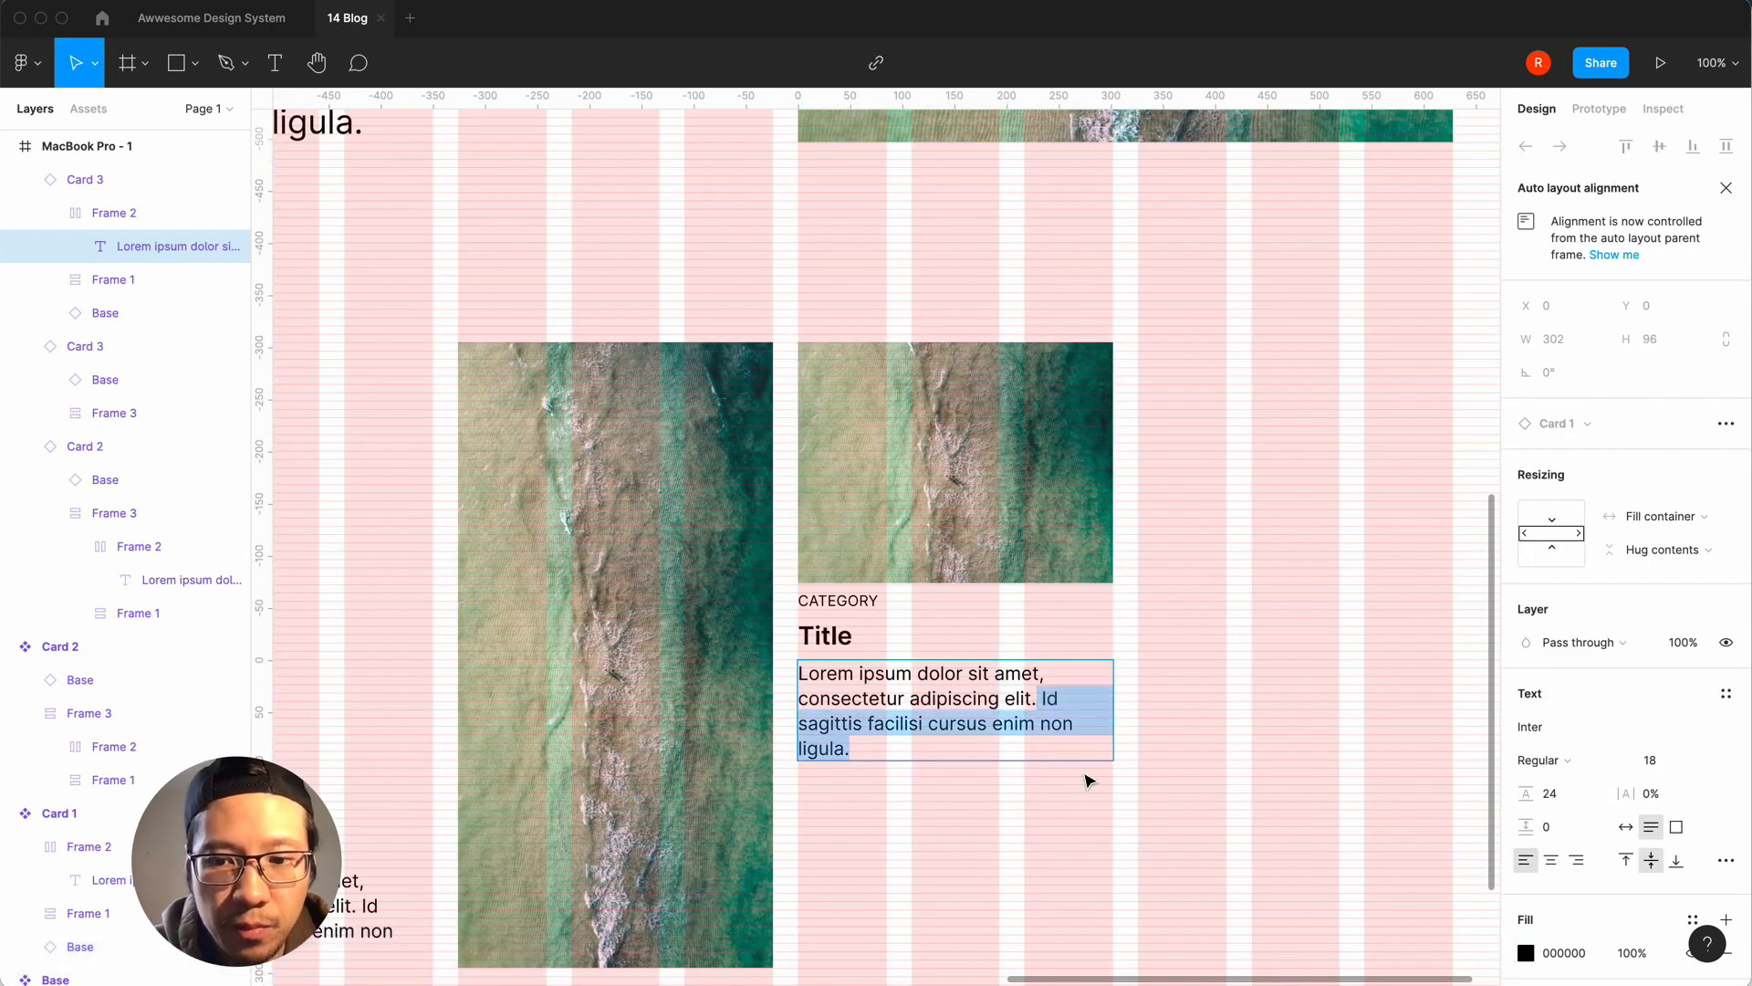
key(BackSpace)
click(1238, 710)
key(minus)
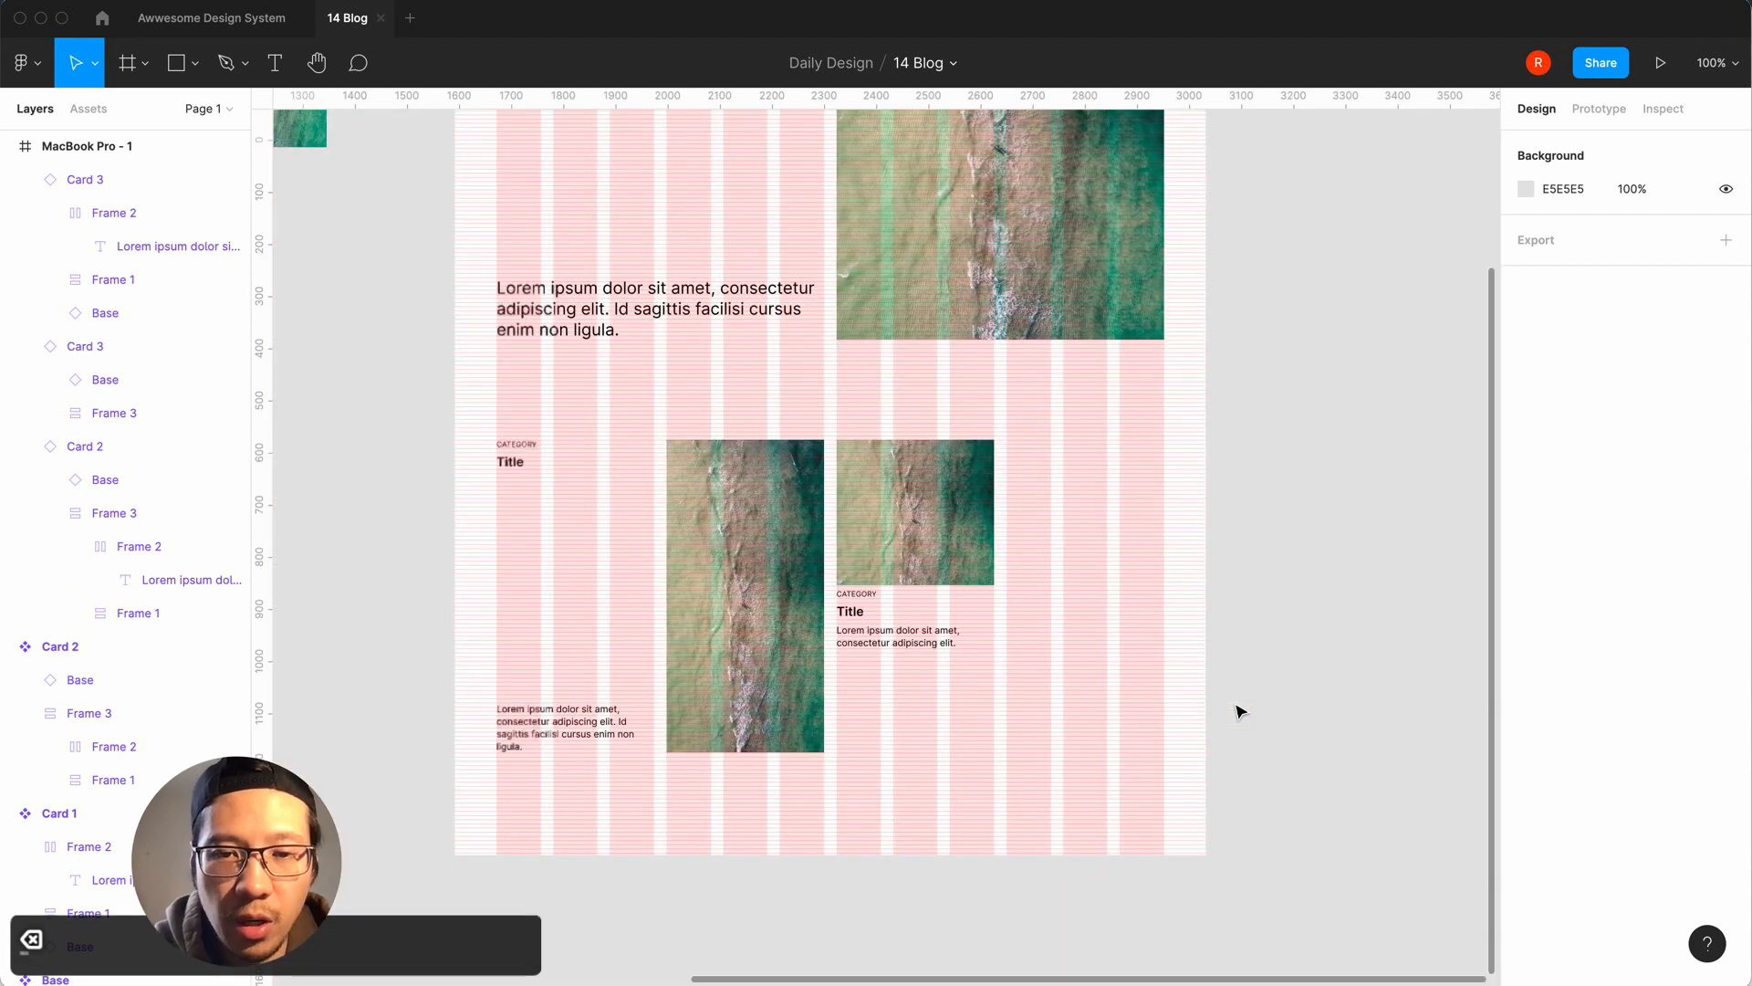
Duplicate the small image card beside the tall card and place the copy about 63 px below the original.
click(911, 478)
key(super+d)
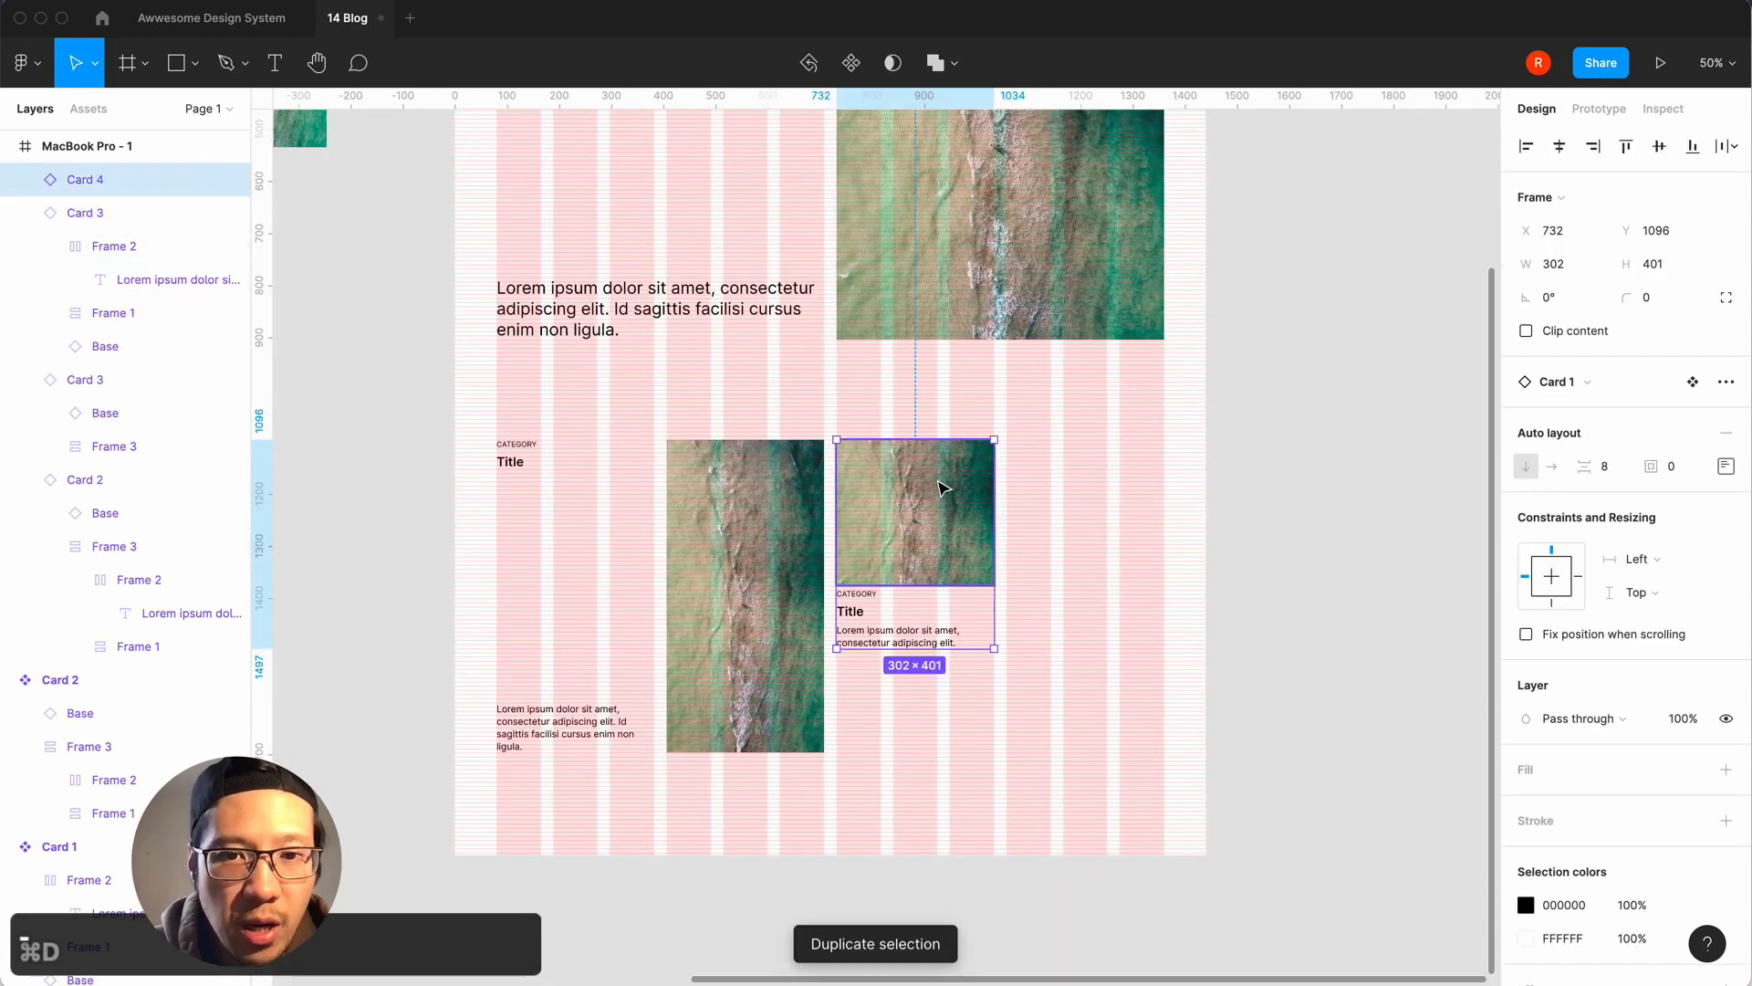
drag(942, 491, 944, 728)
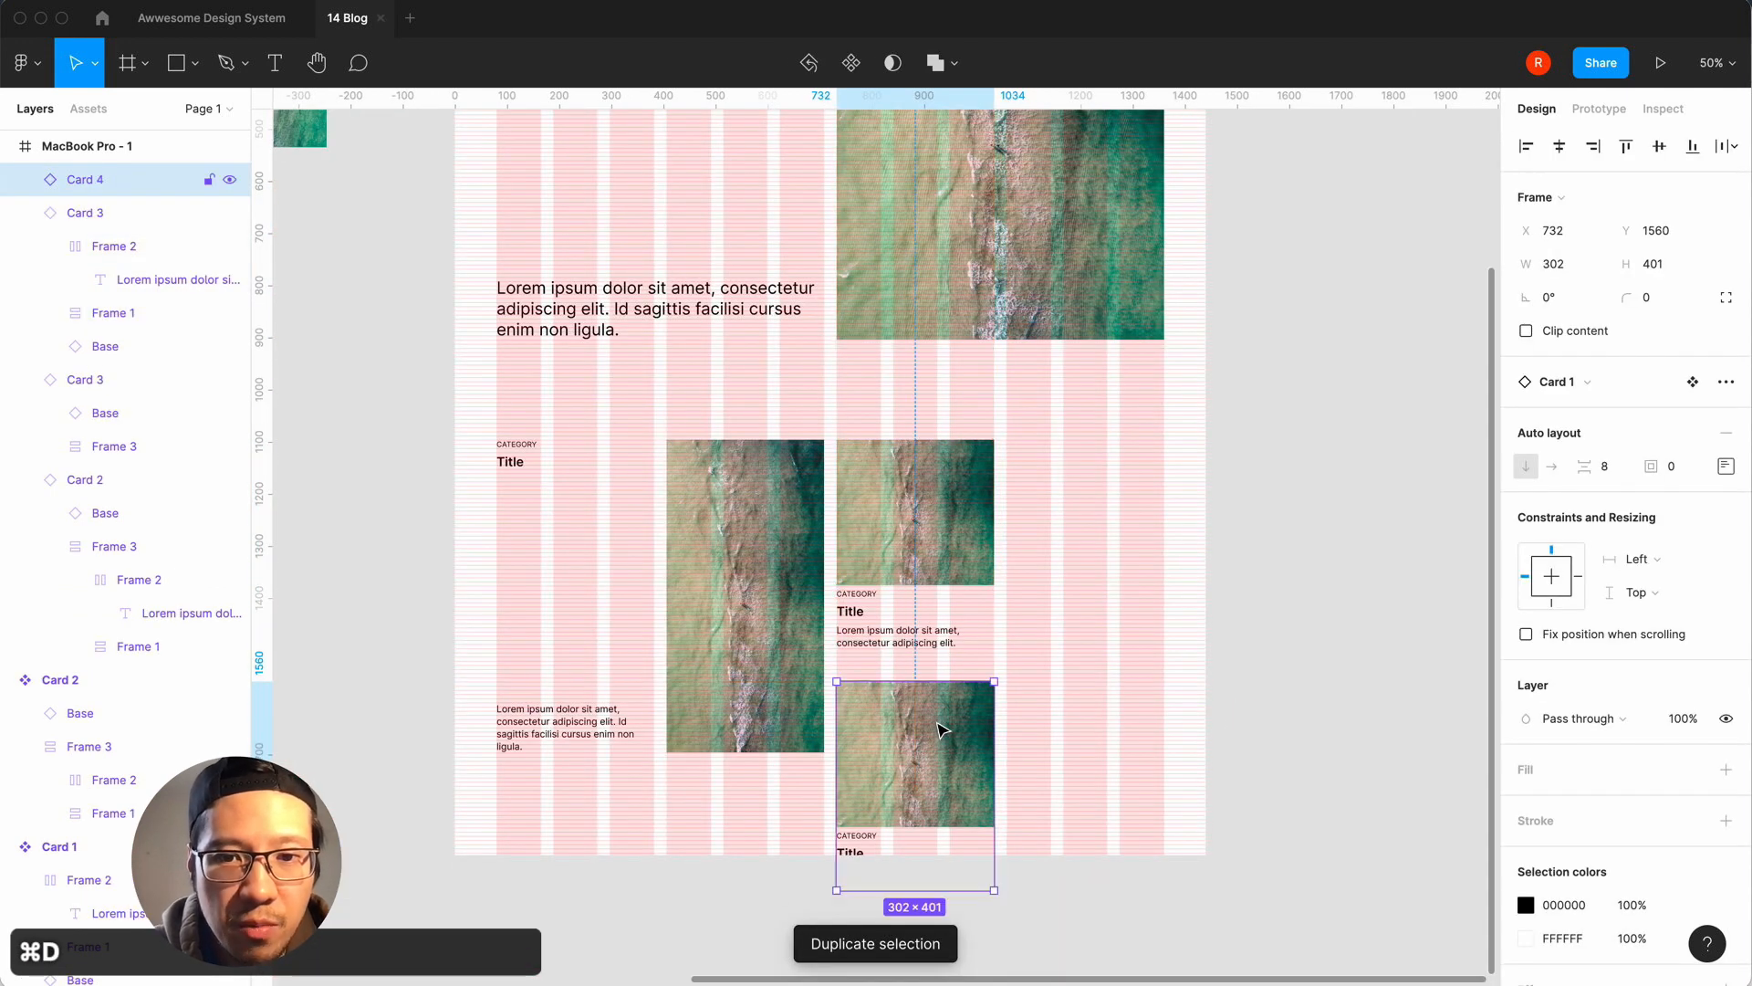
click(1073, 723)
Combine the two small cards into a vertical auto layout with 24 px spacing between them.
click(908, 758)
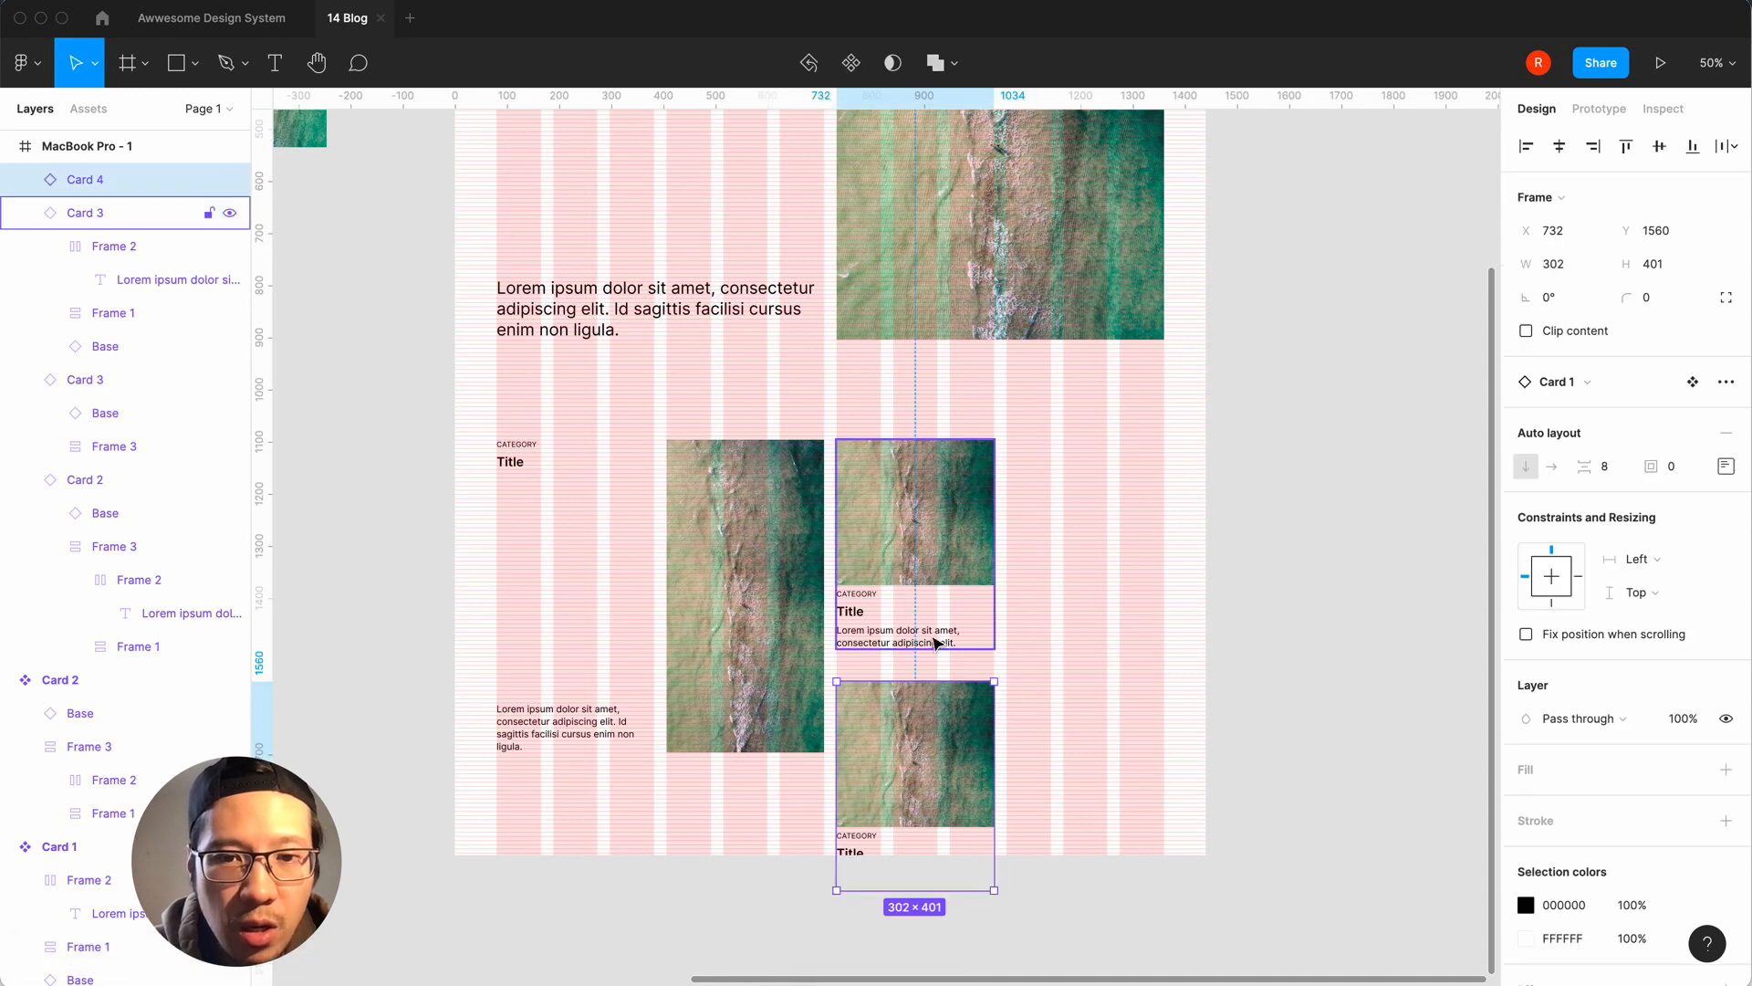
shift+click(942, 531)
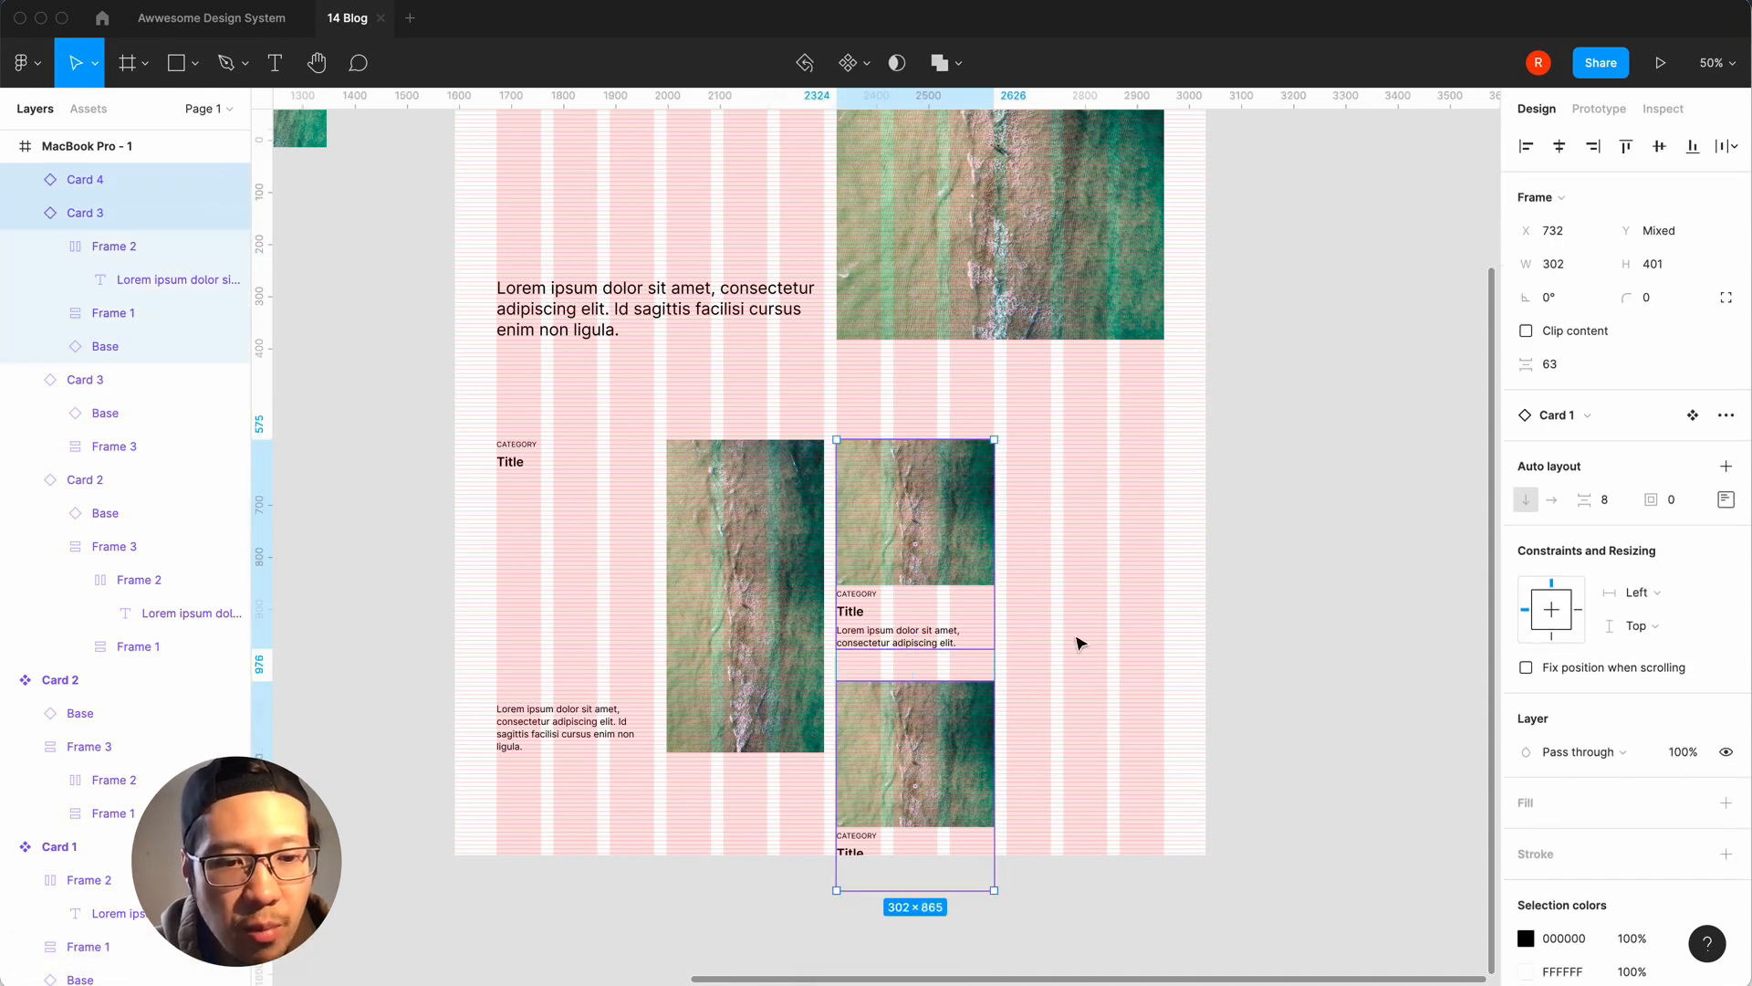
key(shift+a)
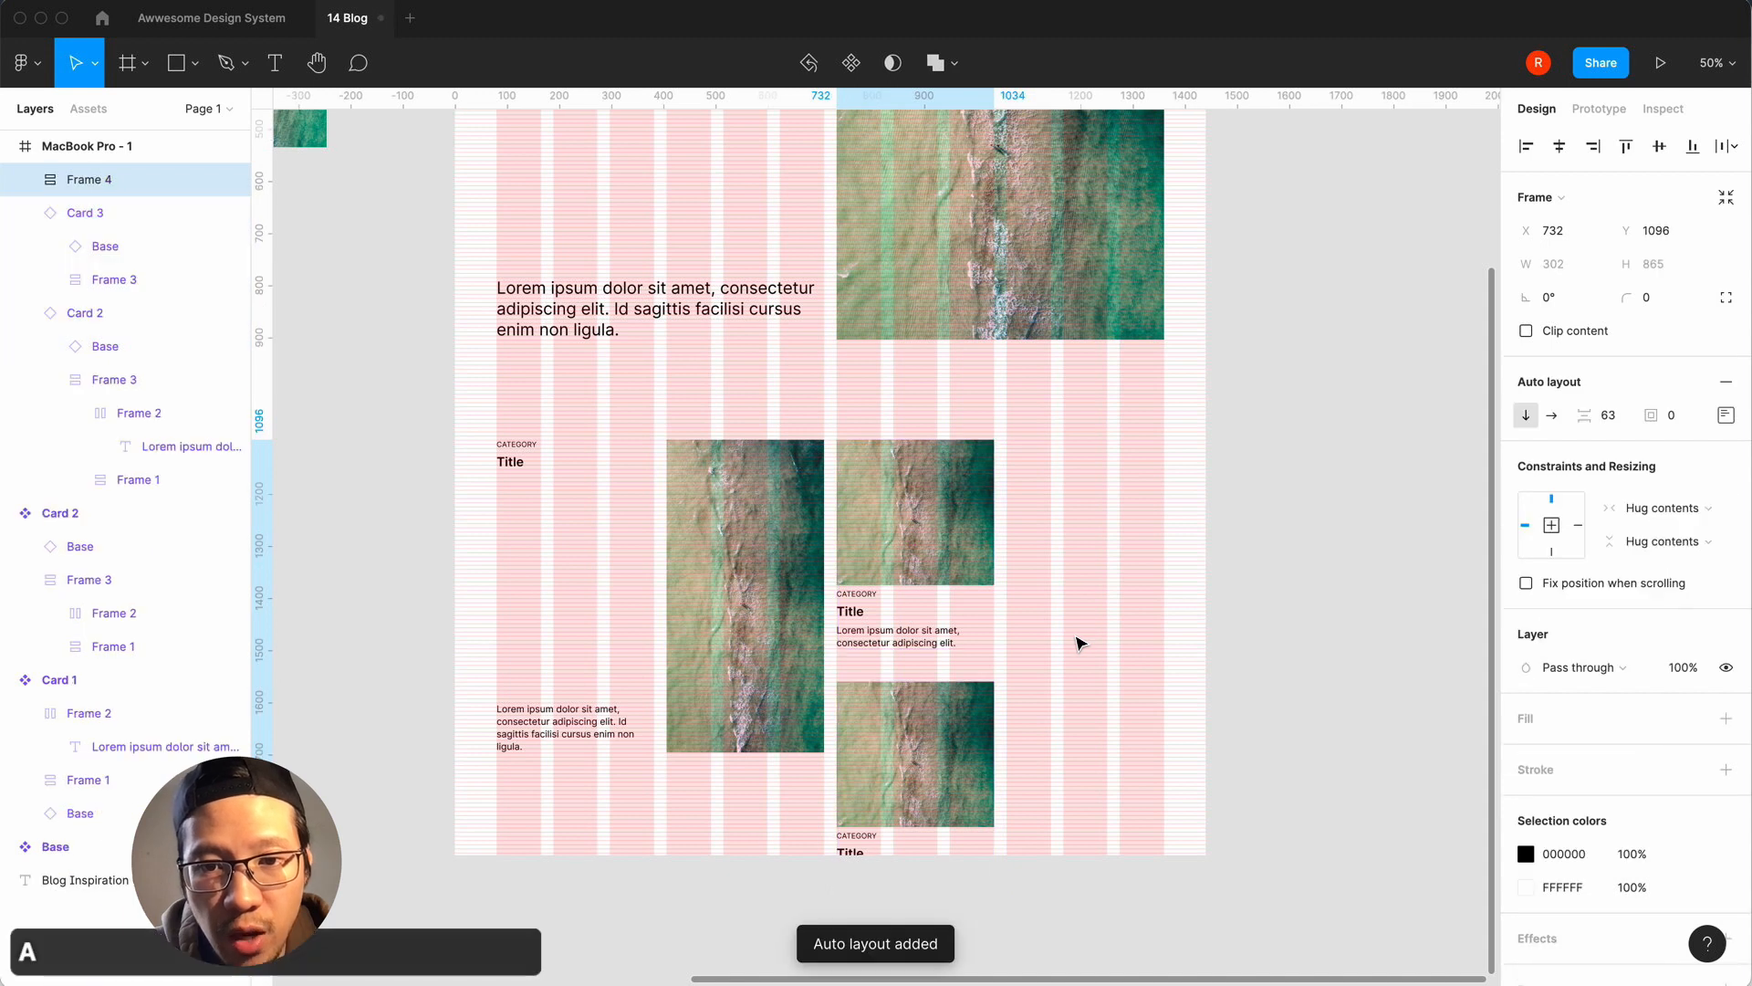
click(1619, 422)
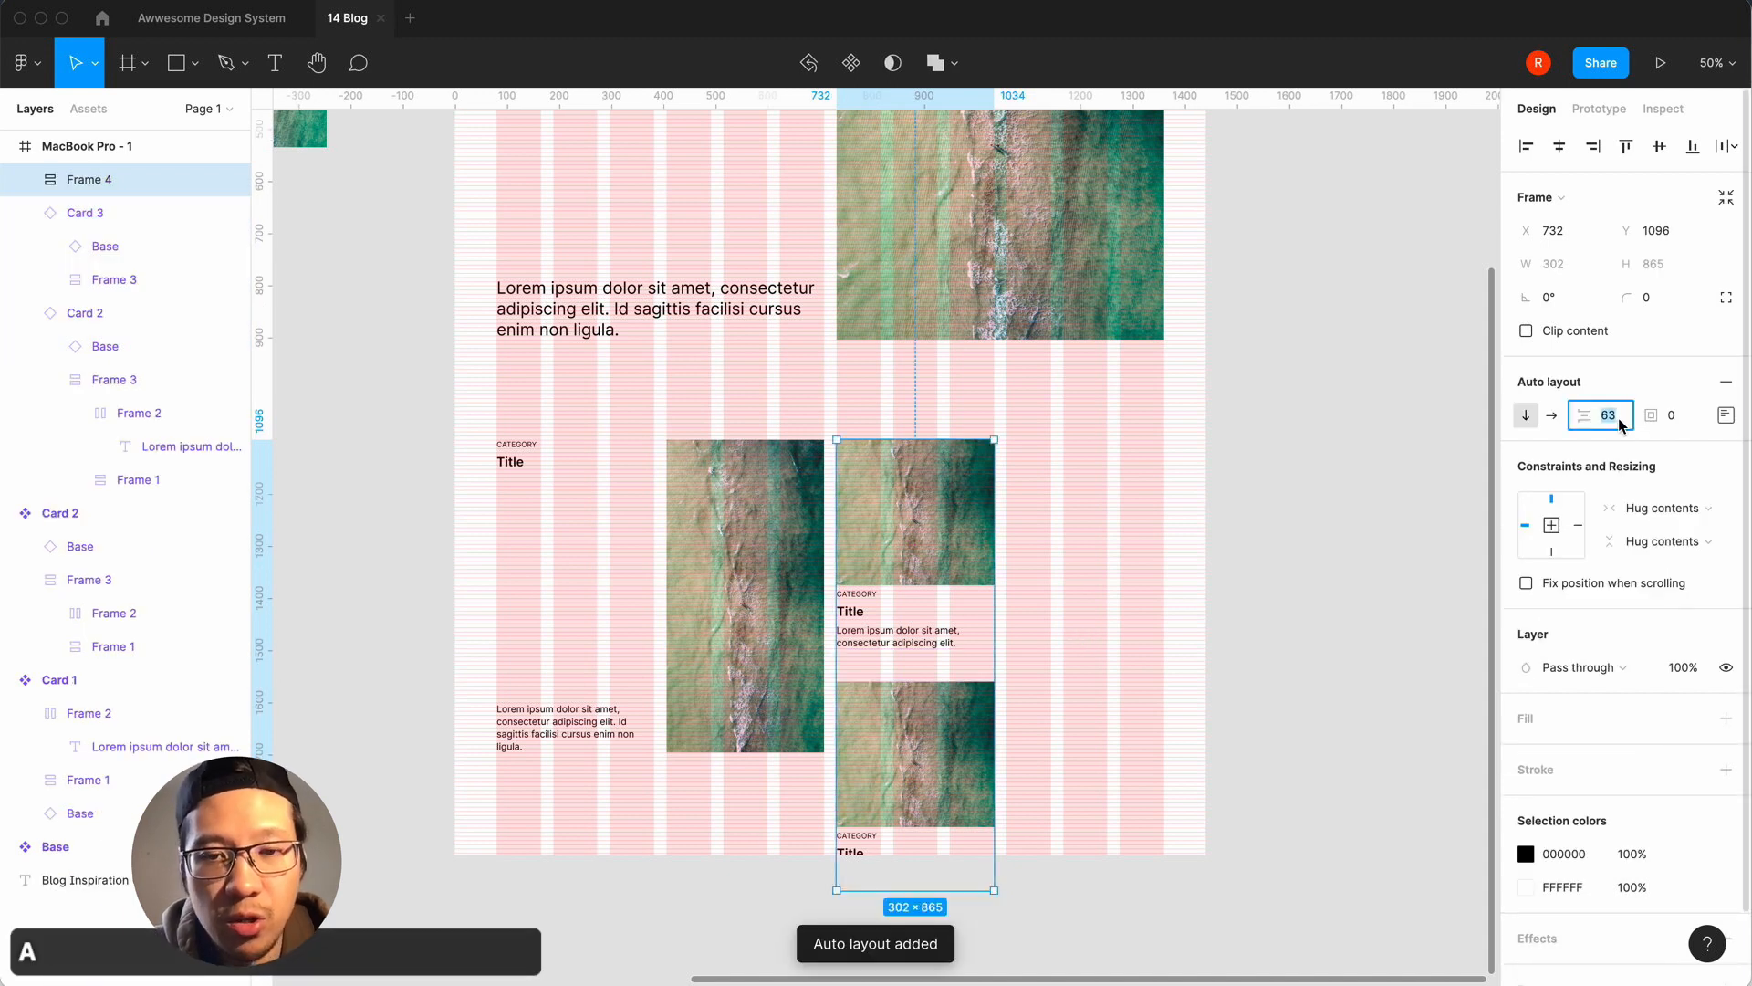
text(24)
key(Return)
click(1349, 477)
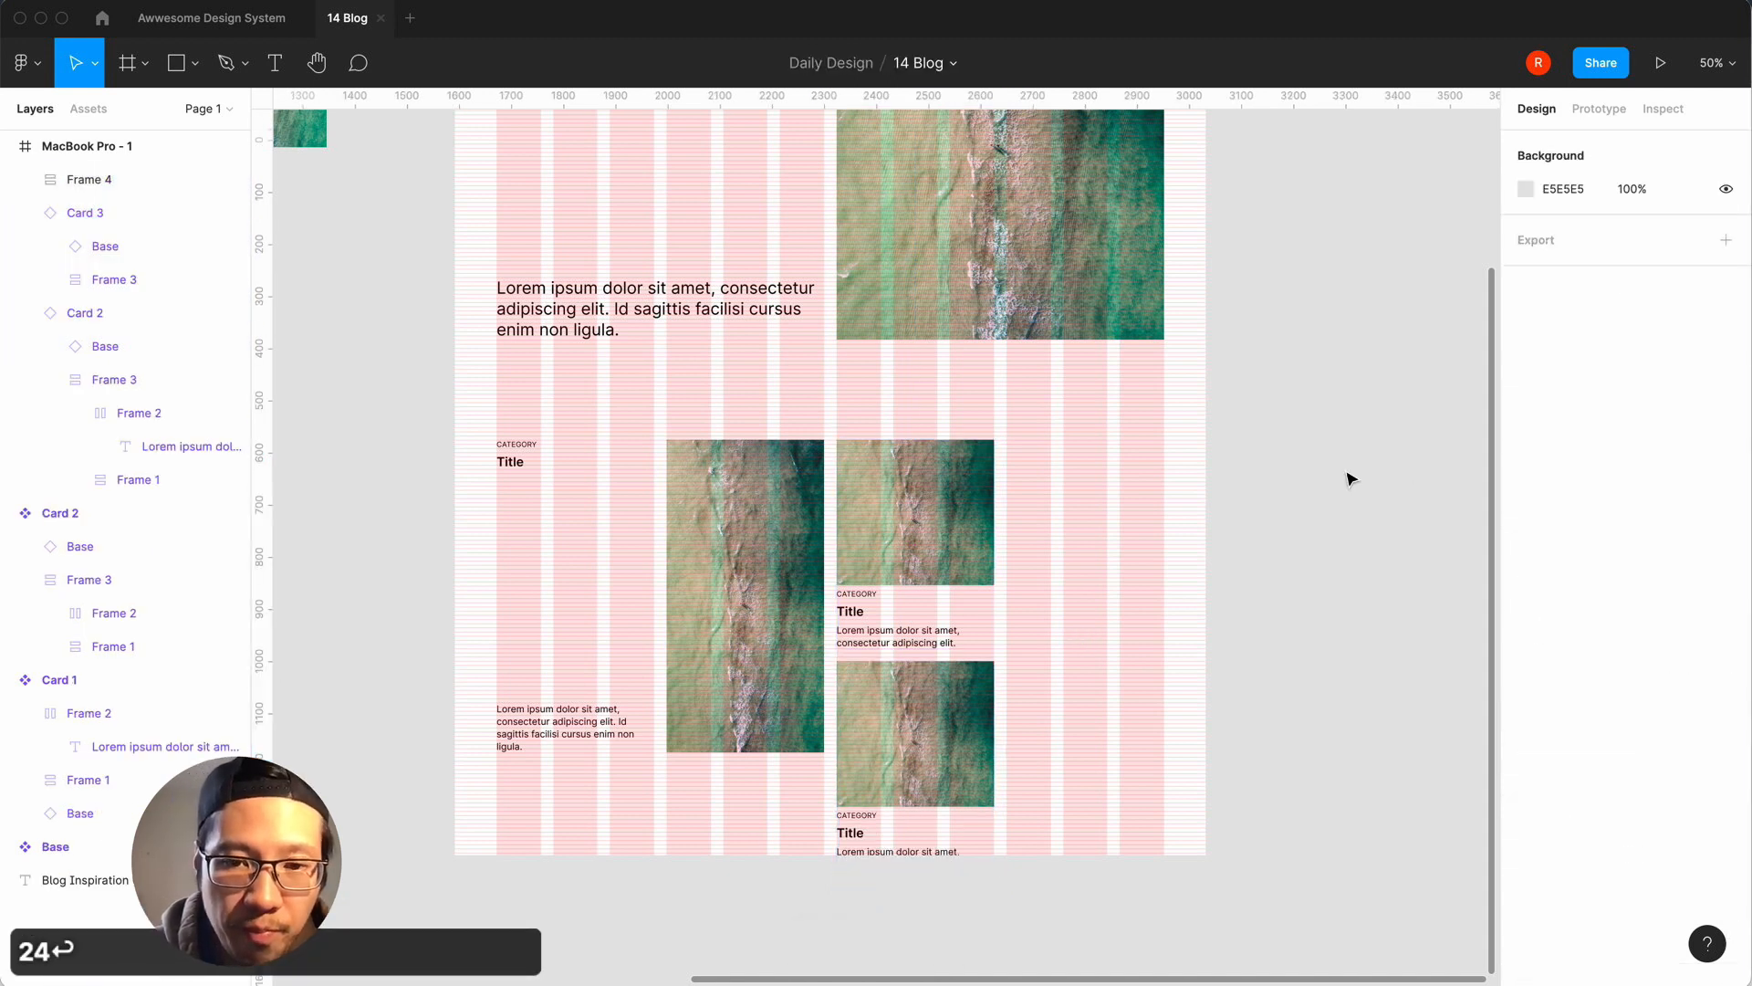
Shorten the stack of two small cards to a height of 600, level with the bottom of the tall card.
click(951, 519)
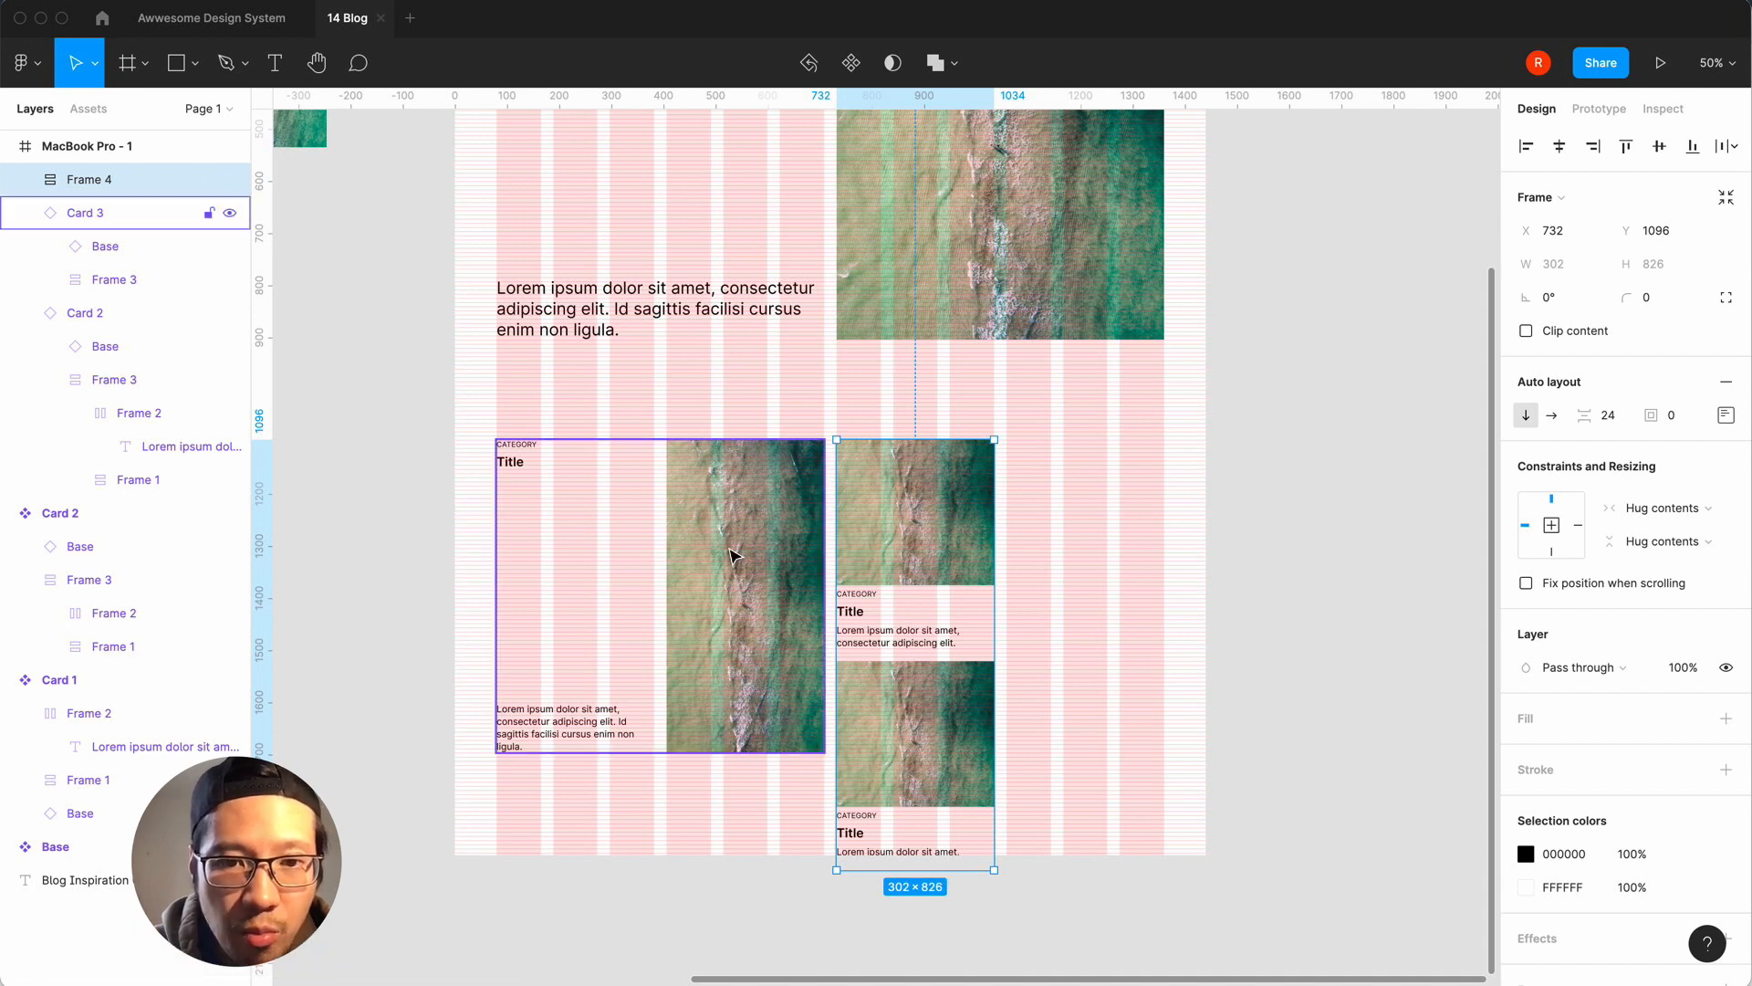
click(721, 624)
click(937, 630)
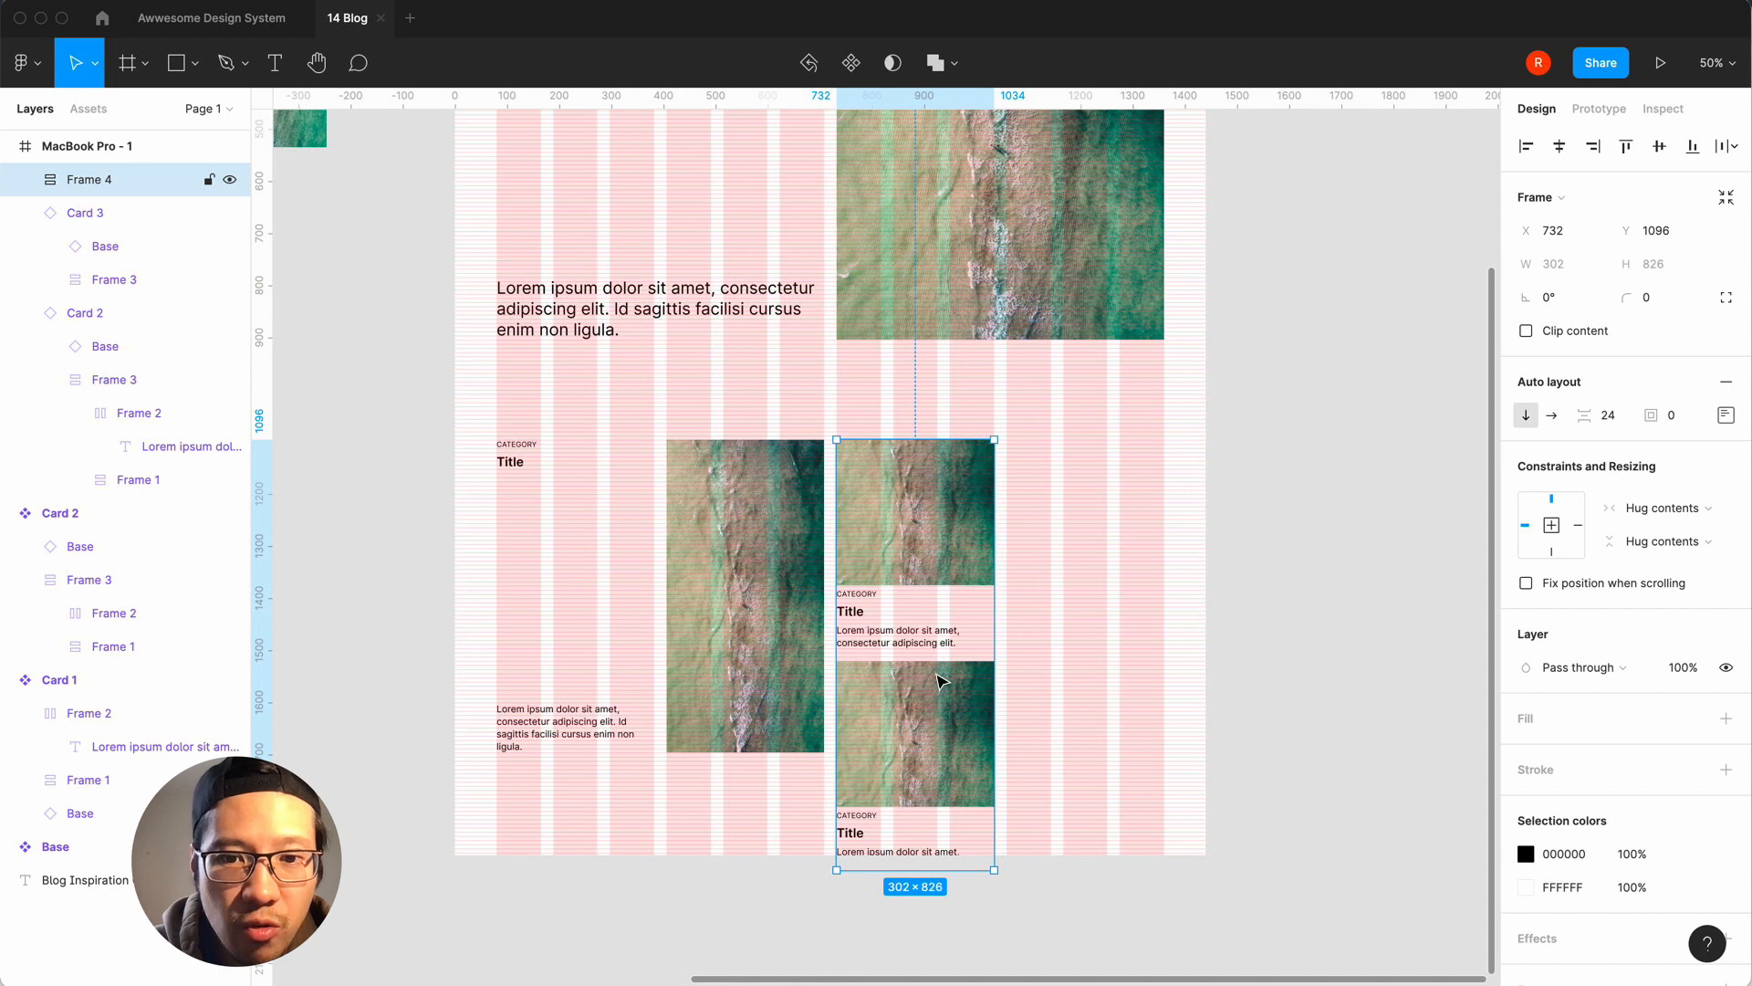
drag(966, 868, 963, 754)
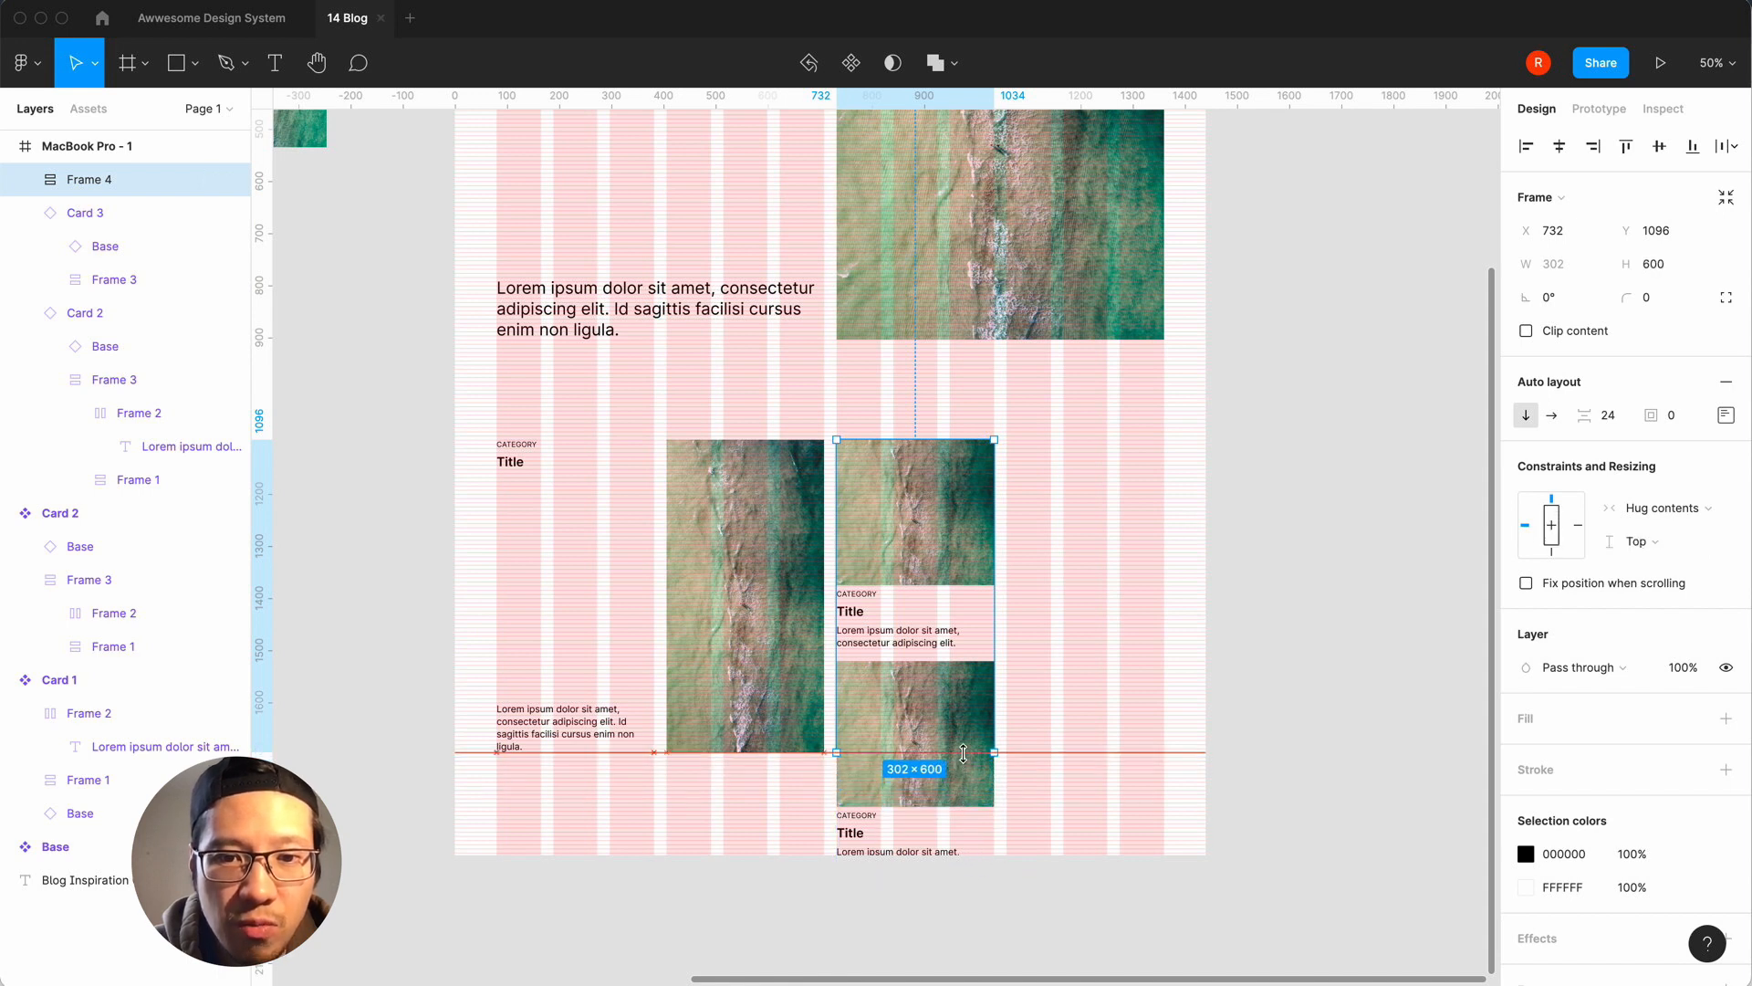
Set the upper card in the stack to fill the container in both height and width.
key(=)
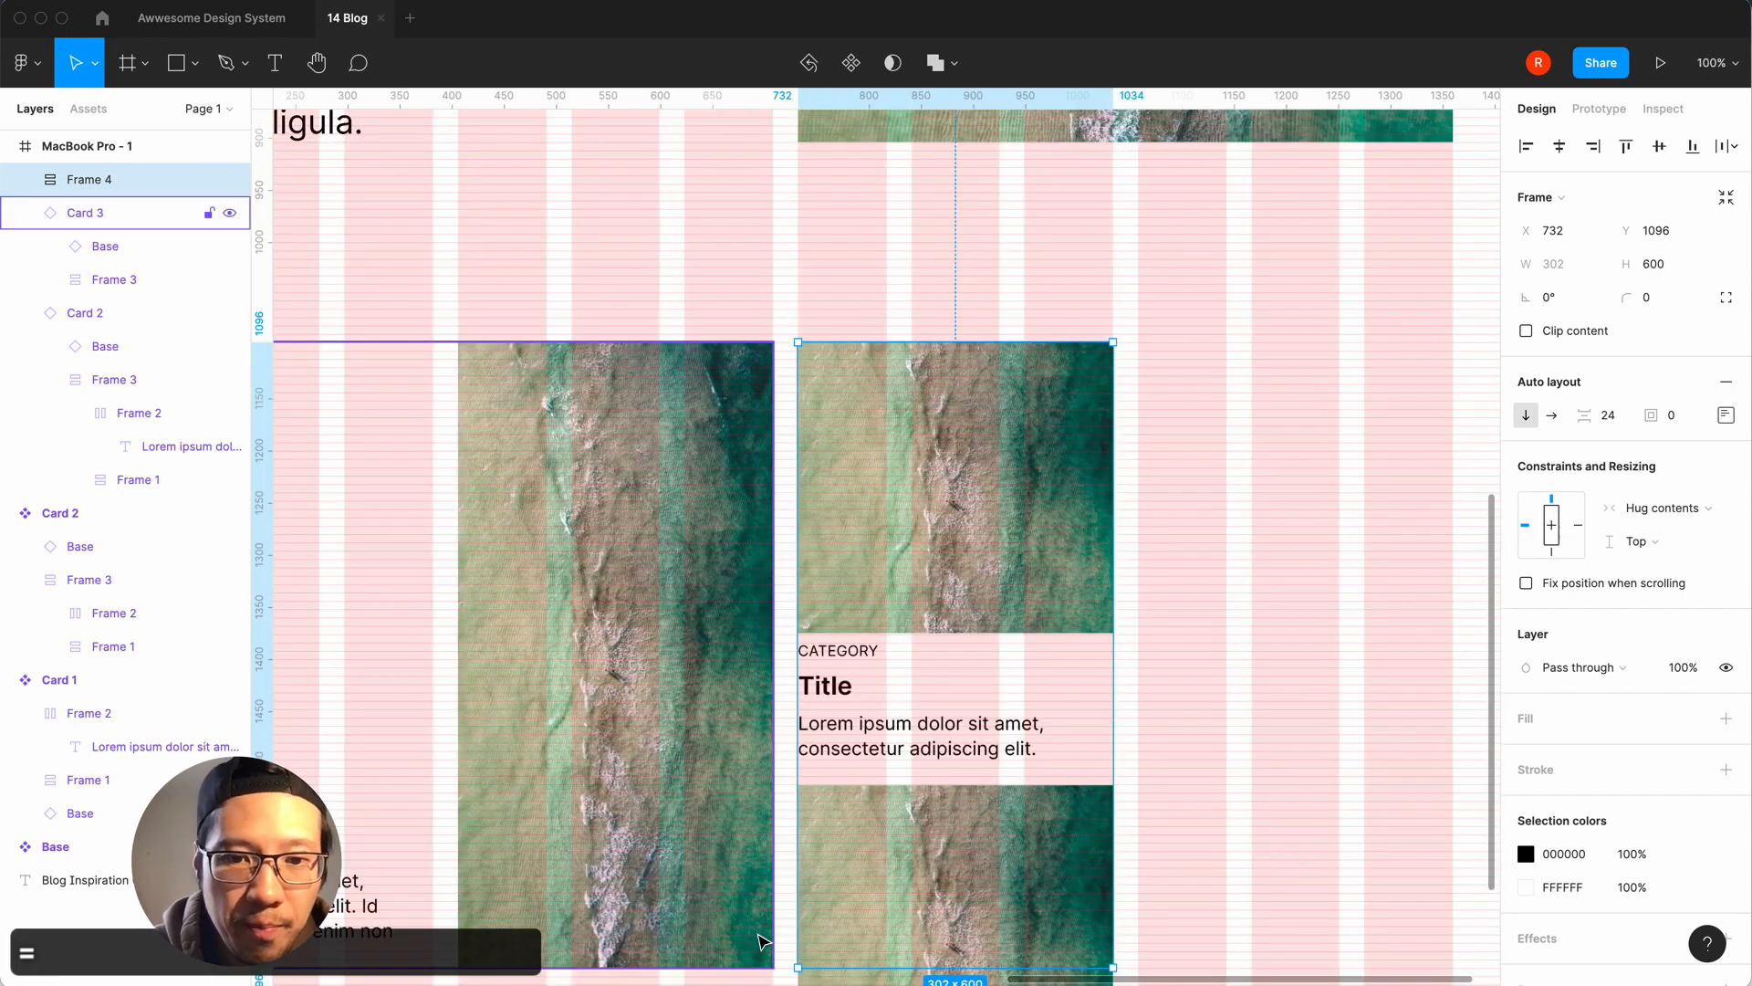
scroll(763, 940, down, 2)
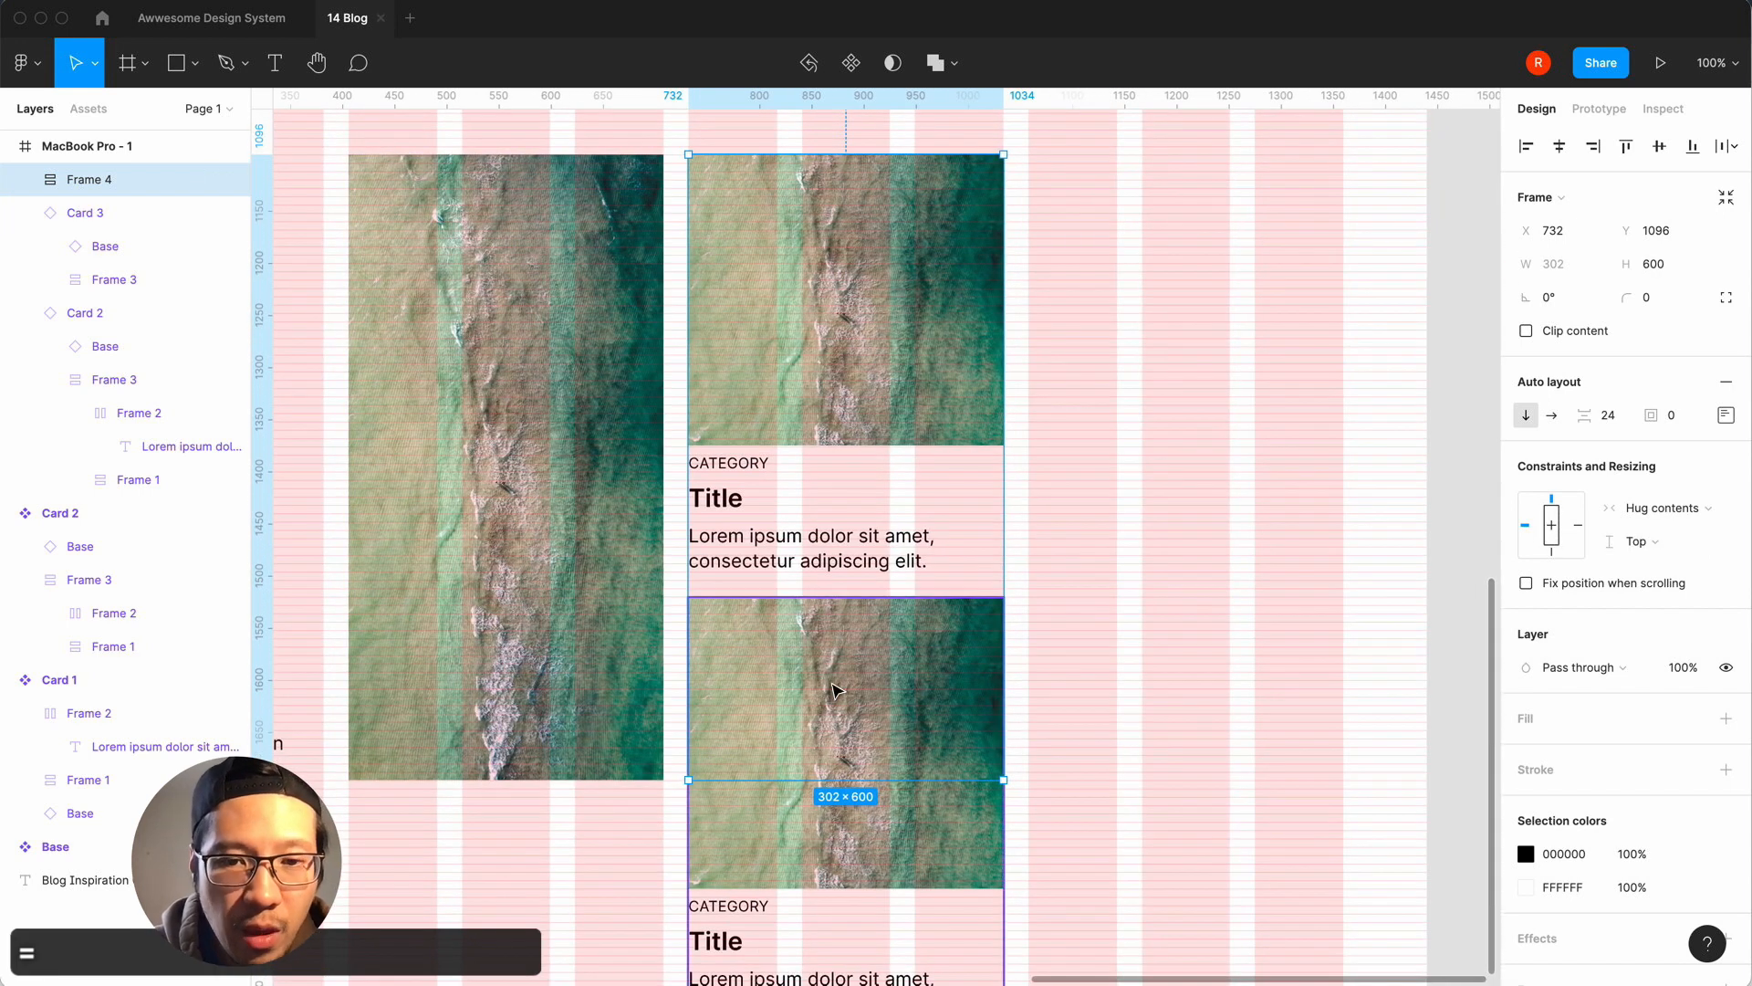
click(865, 363)
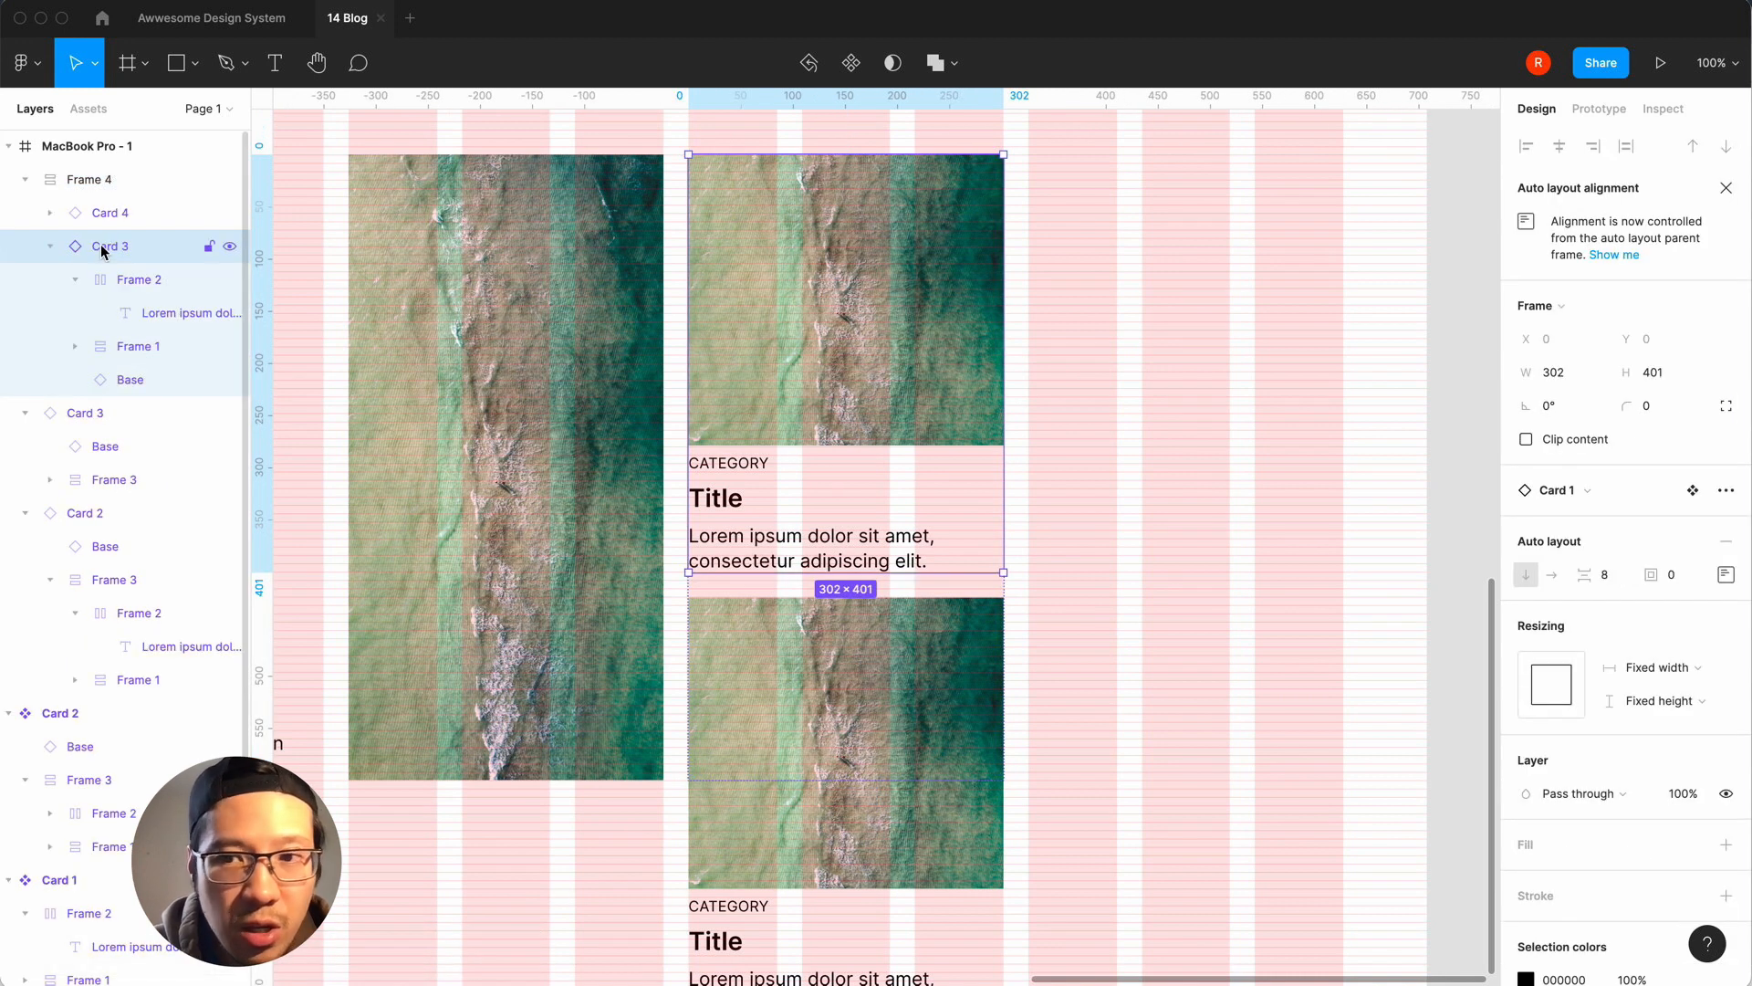
click(1689, 704)
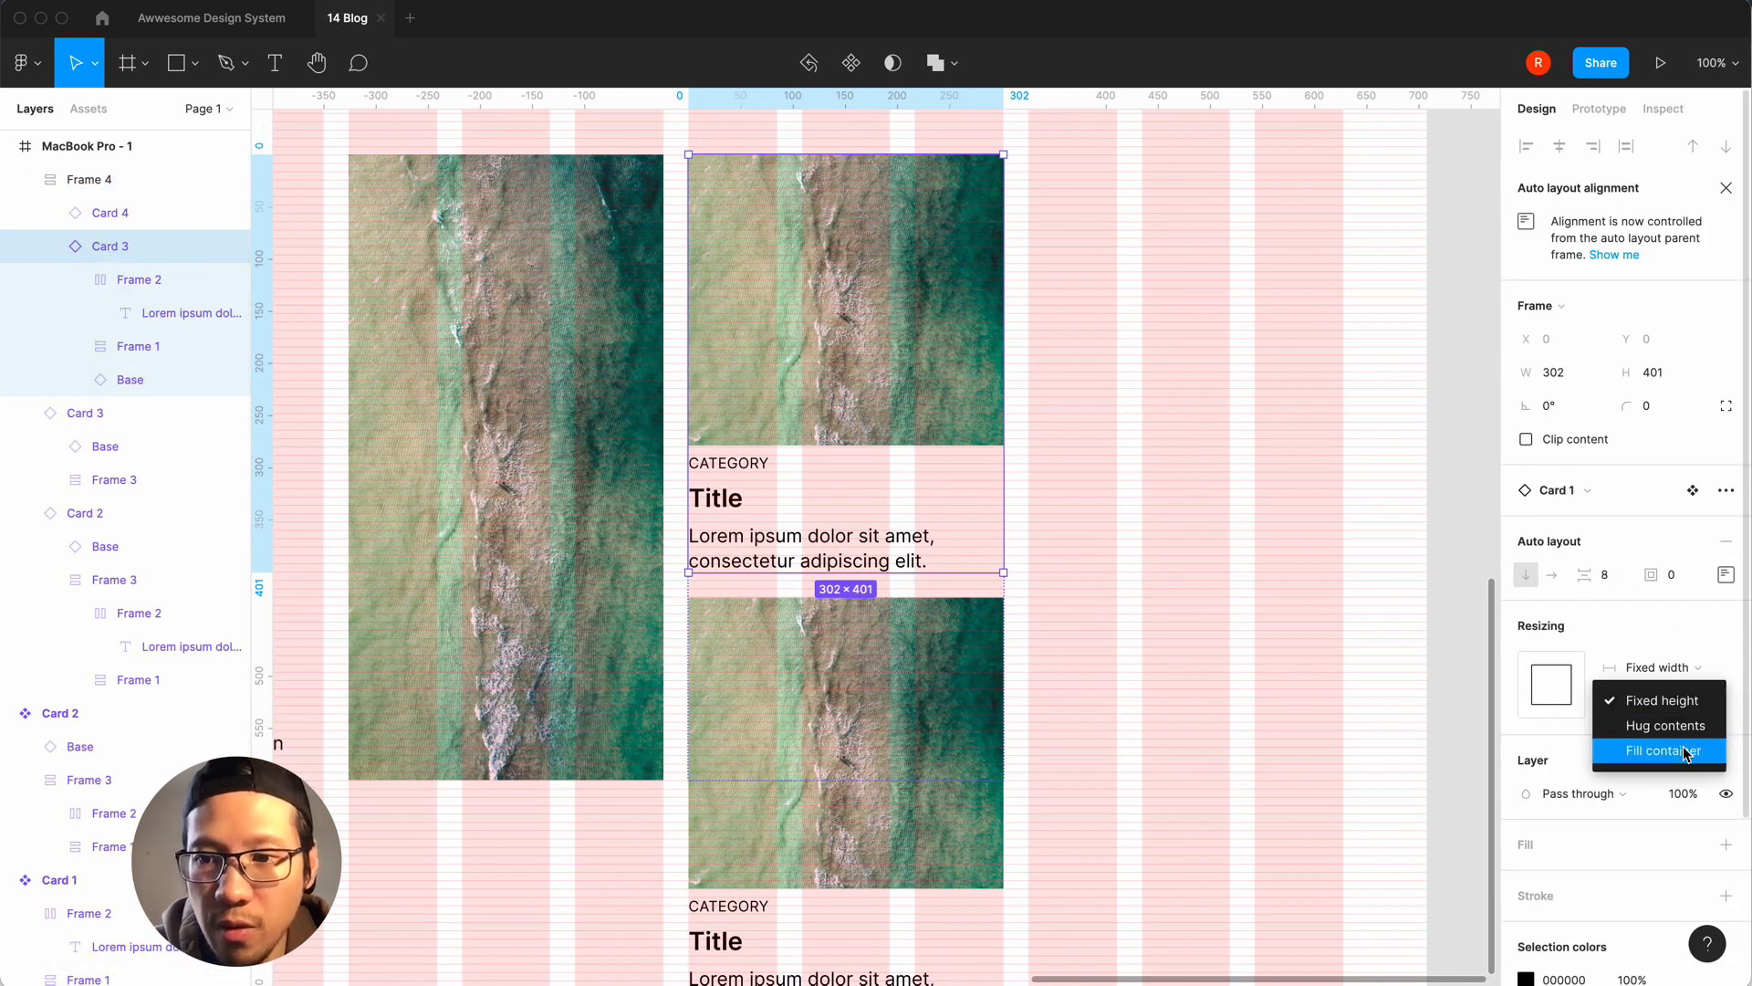
click(1686, 750)
click(1688, 667)
click(1686, 717)
Set the lower card in the stack to fill the container in both width and height.
click(866, 514)
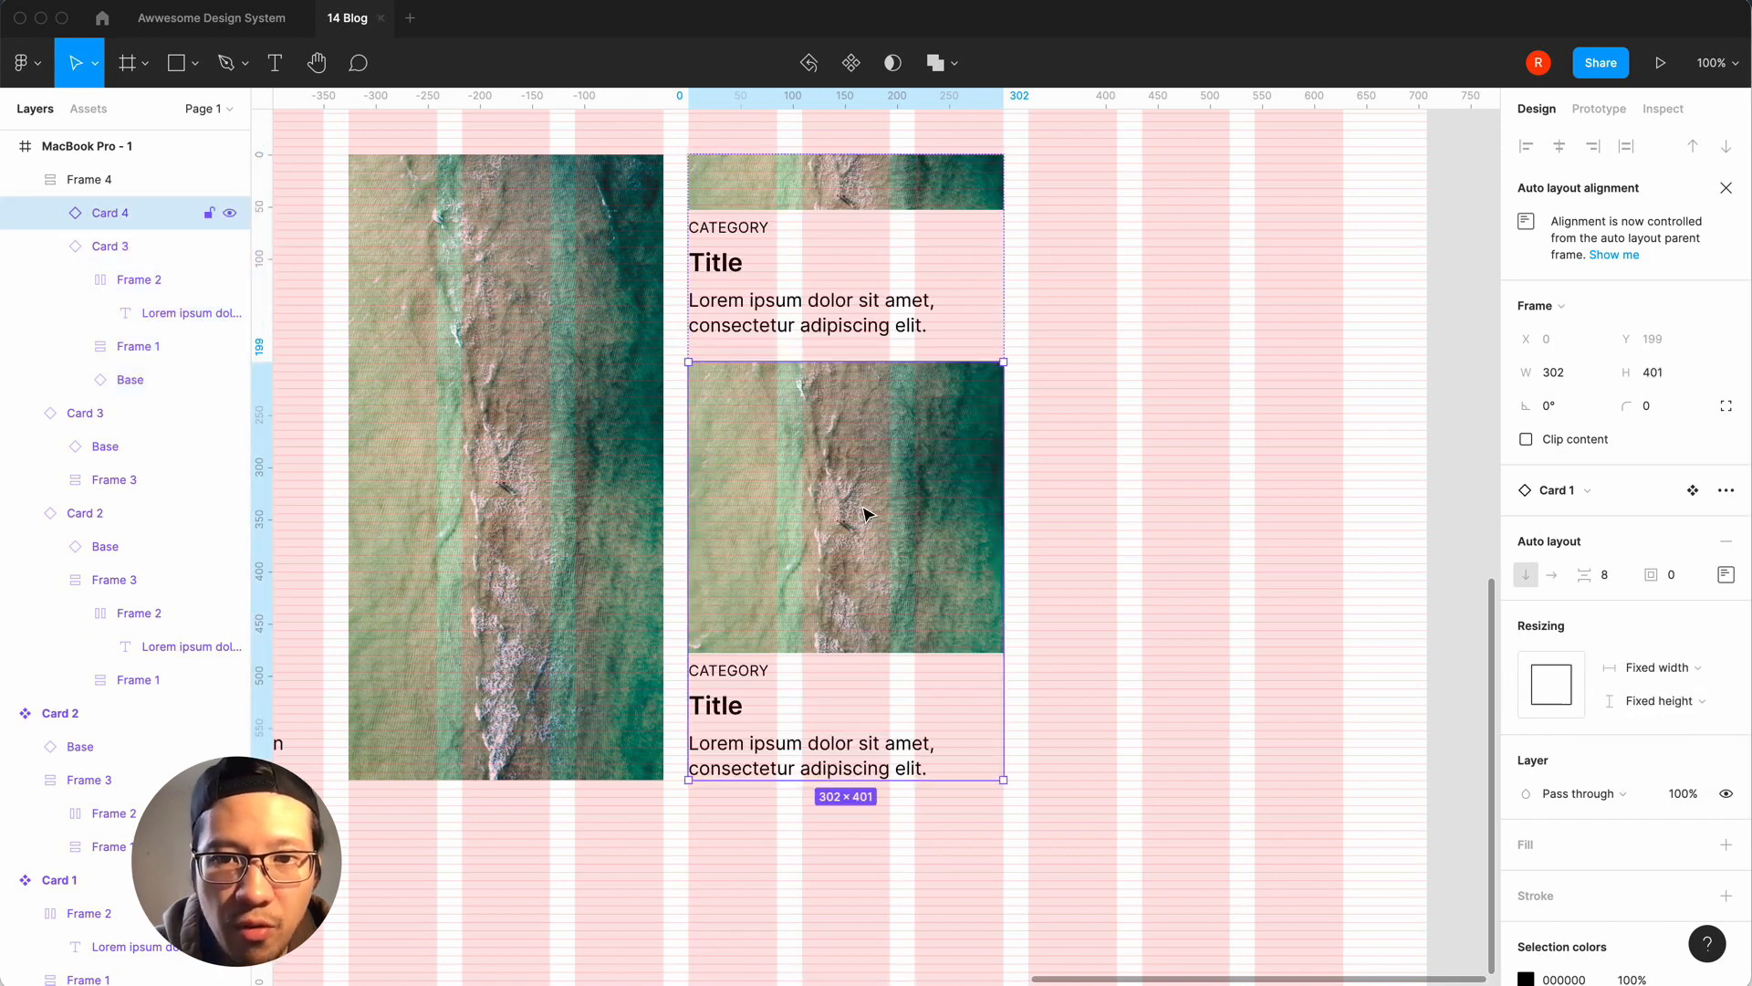
click(1659, 667)
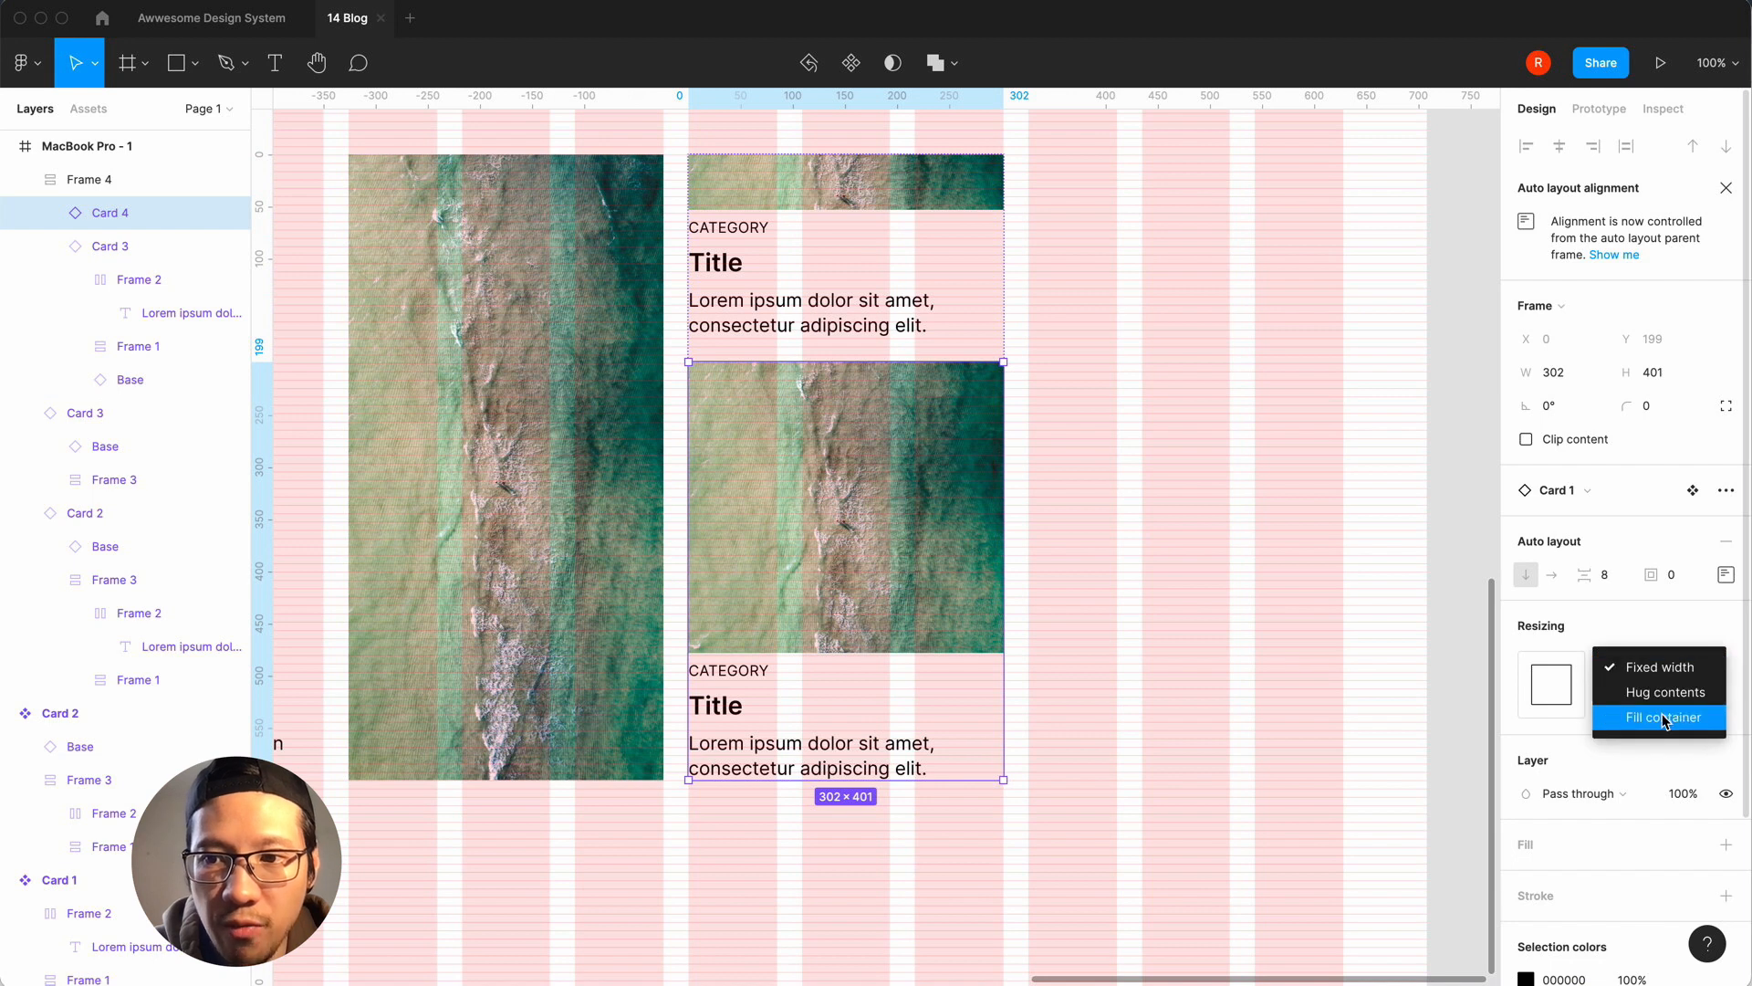
click(1663, 717)
click(1678, 701)
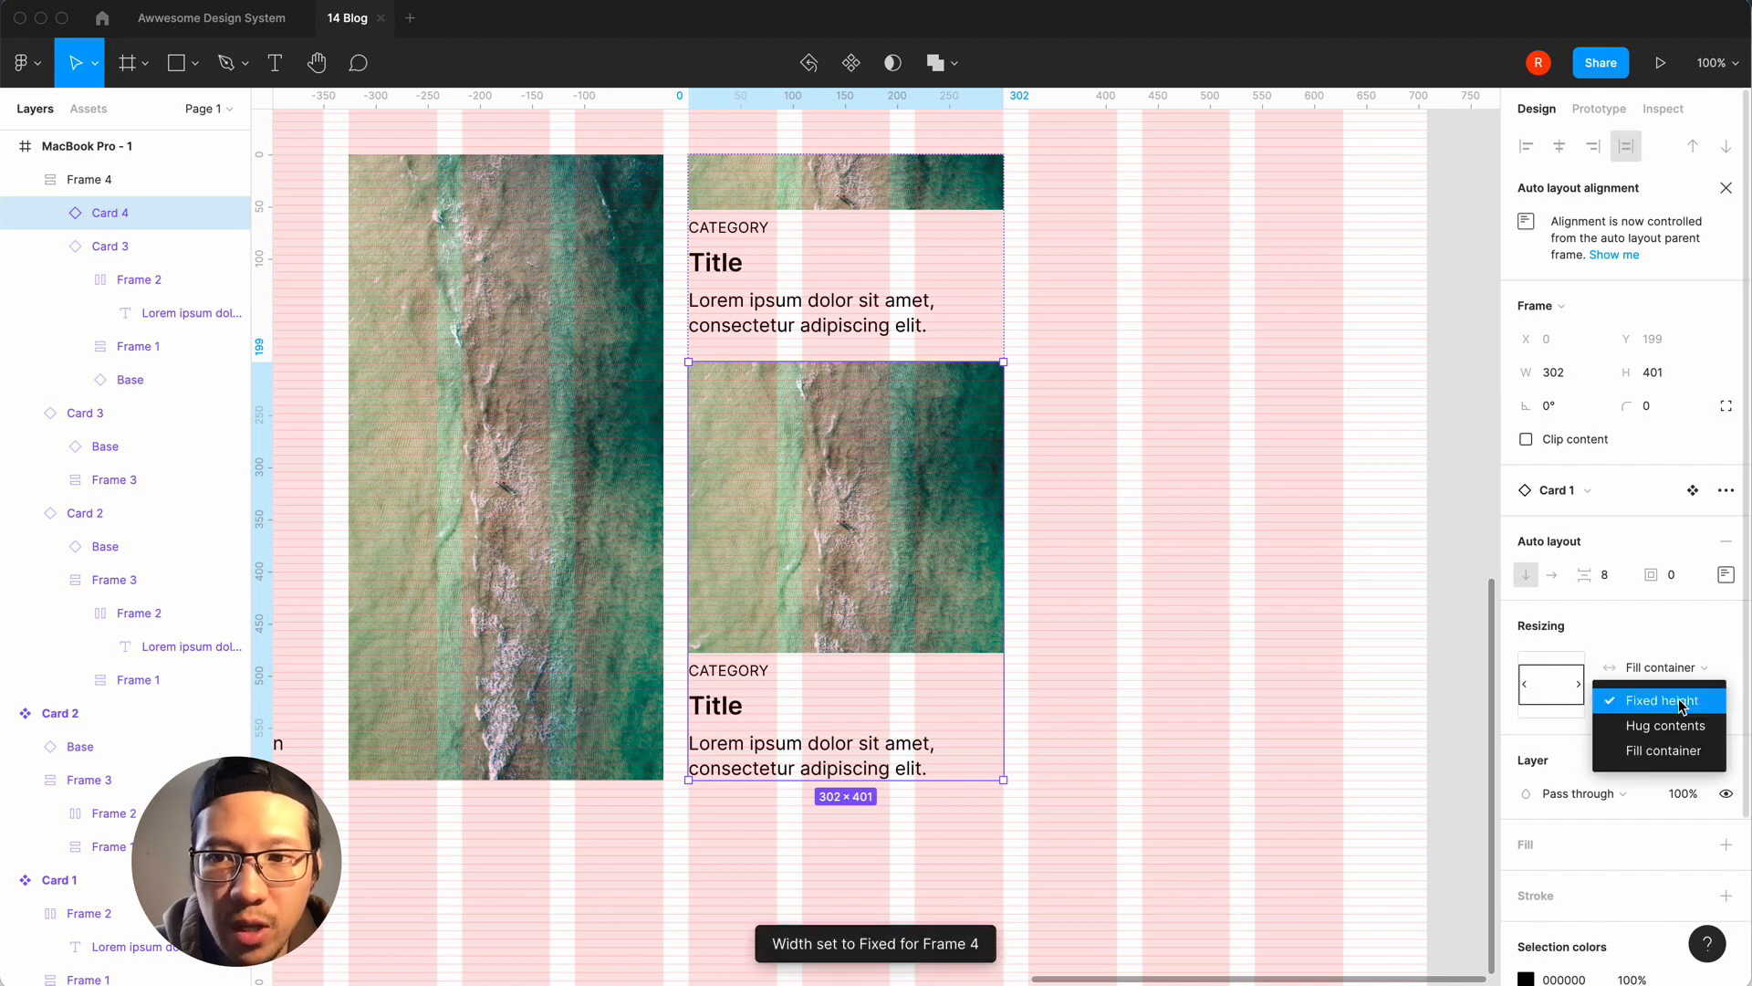
click(1663, 756)
click(1143, 587)
key(minus)
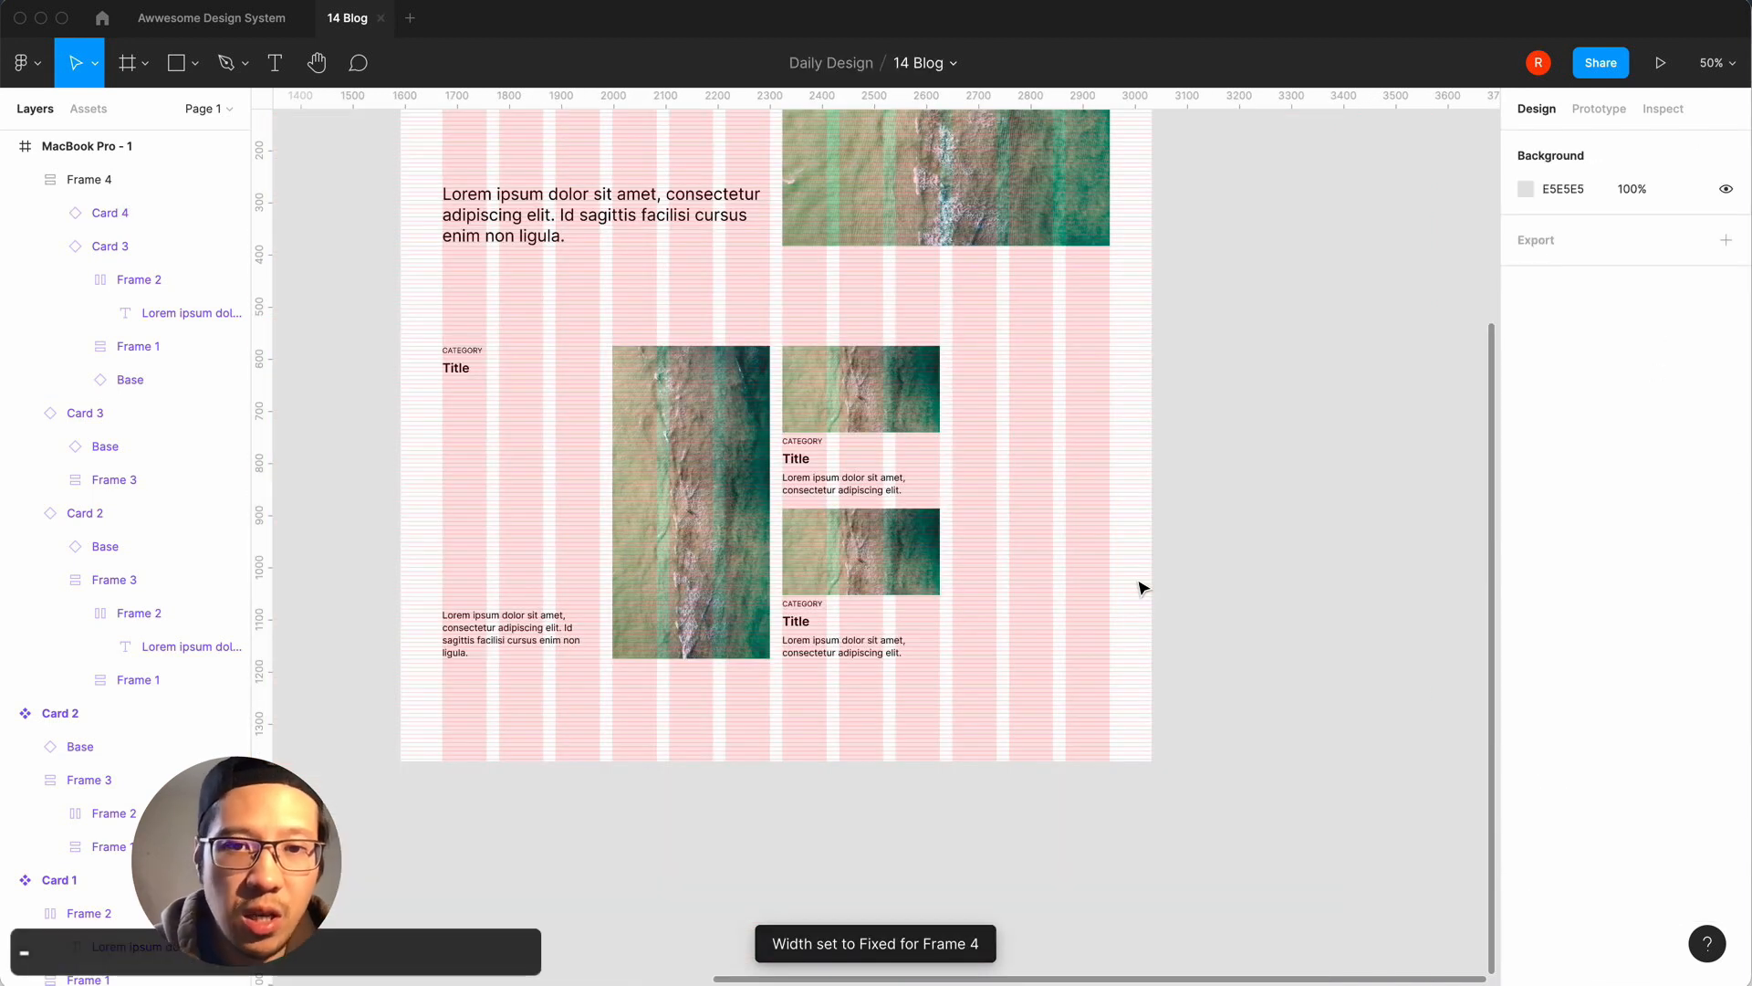
Duplicate the two-card stack and place the copy beside it in the last grid columns, leaving a 24 px gap.
click(654, 490)
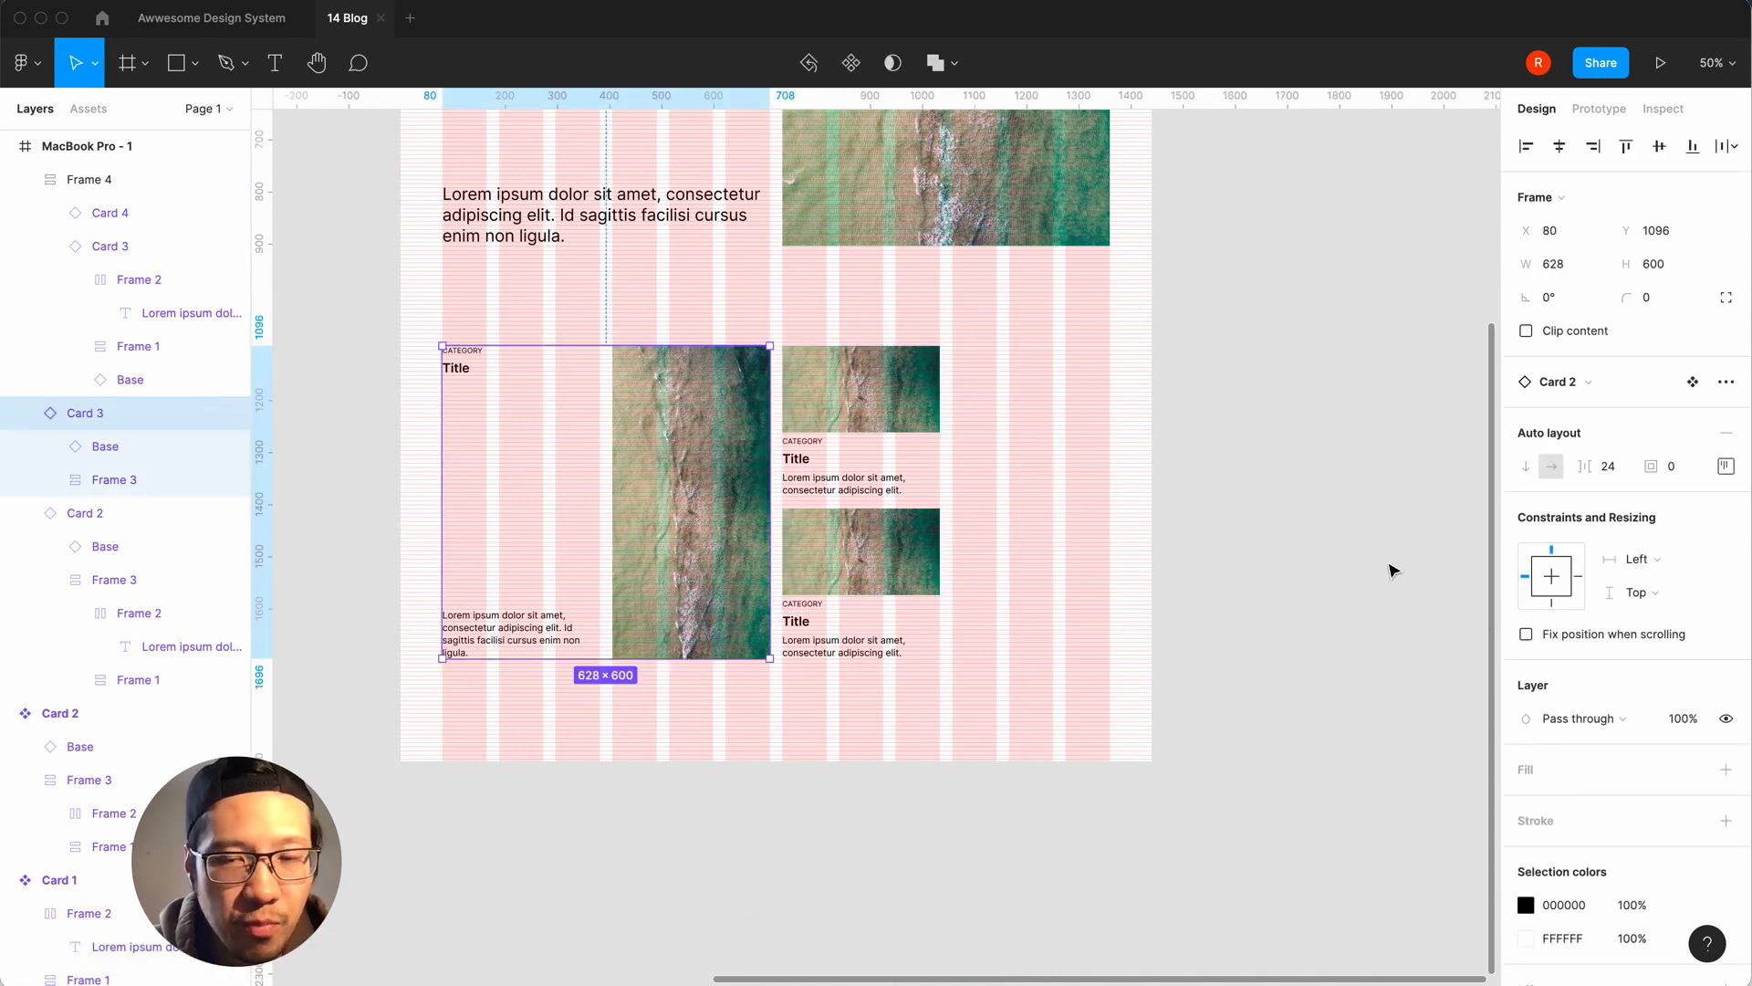
click(1246, 520)
click(907, 375)
key(super+d)
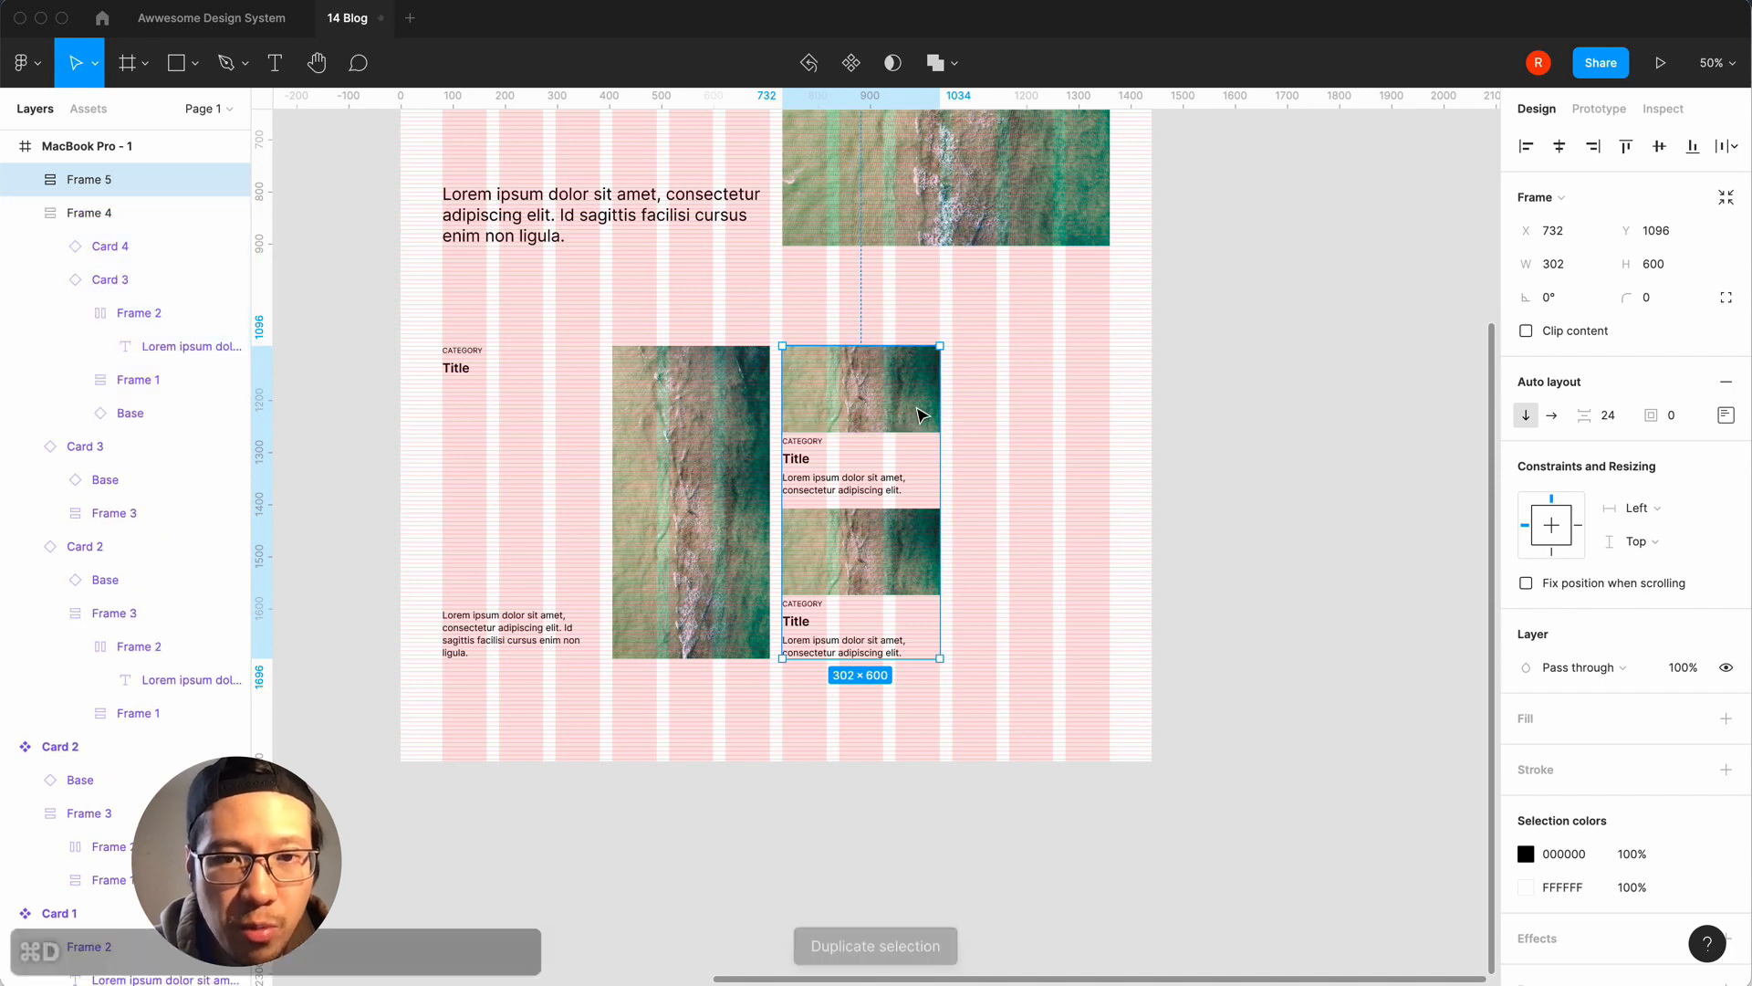
drag(860, 399, 1032, 400)
click(1257, 447)
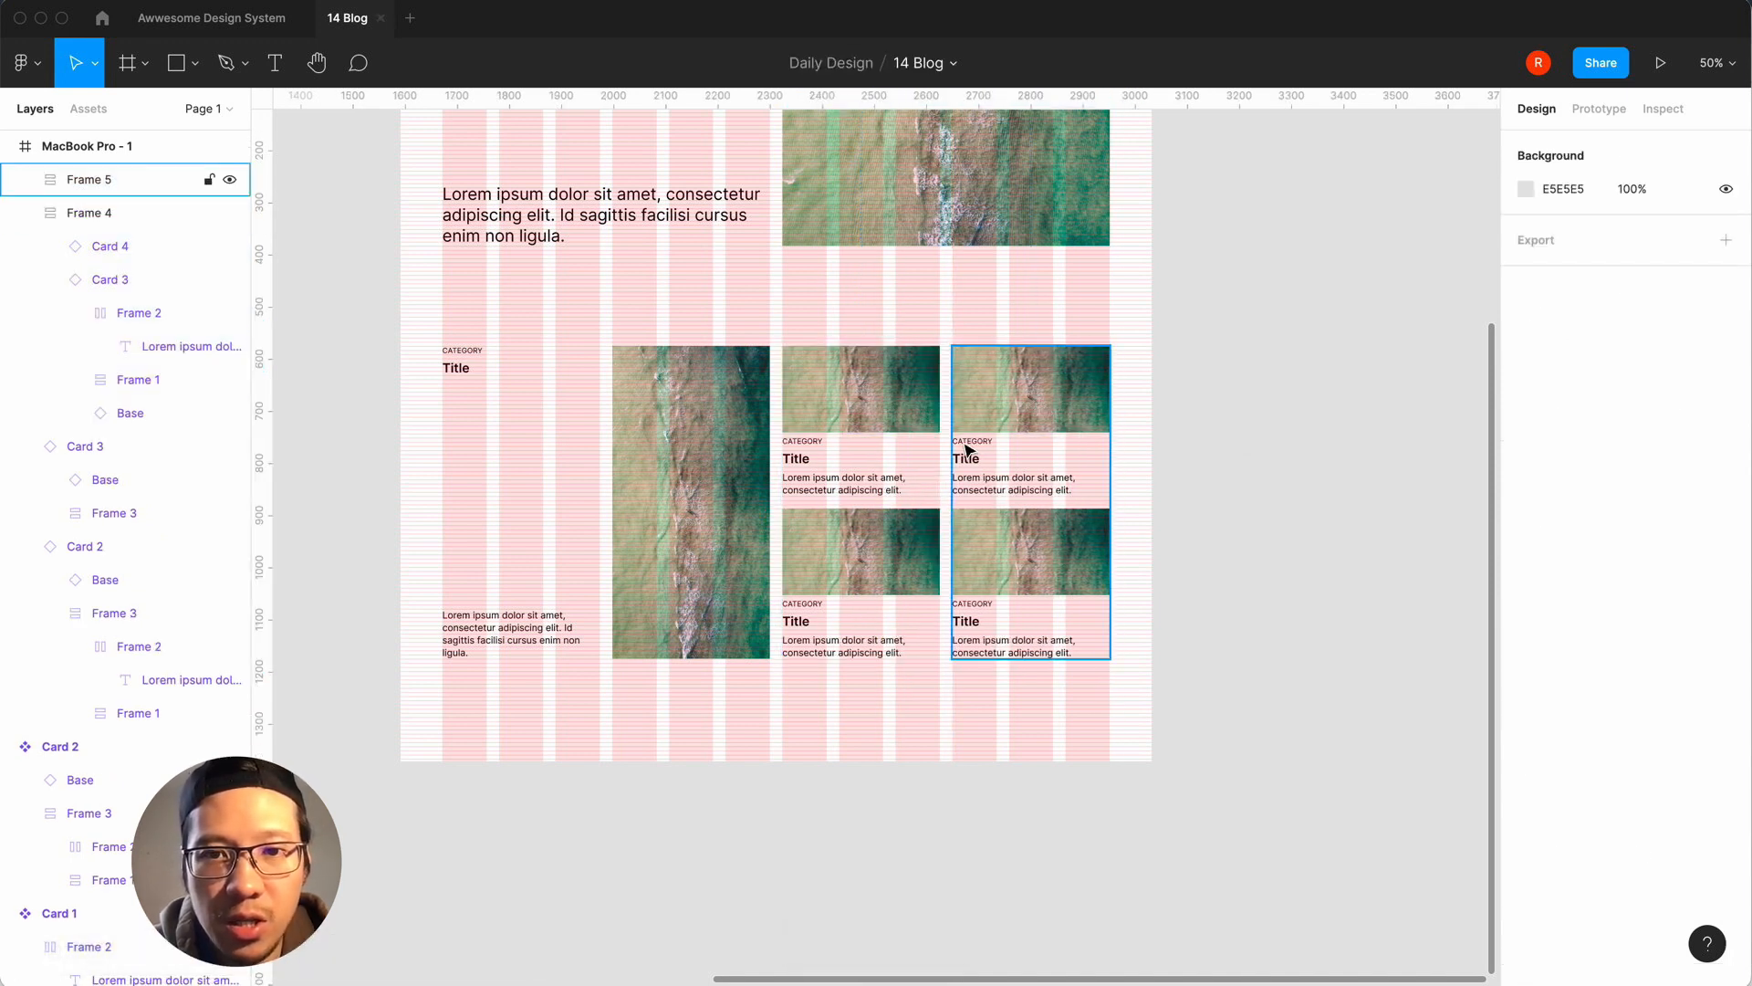
key(ctrl+equal)
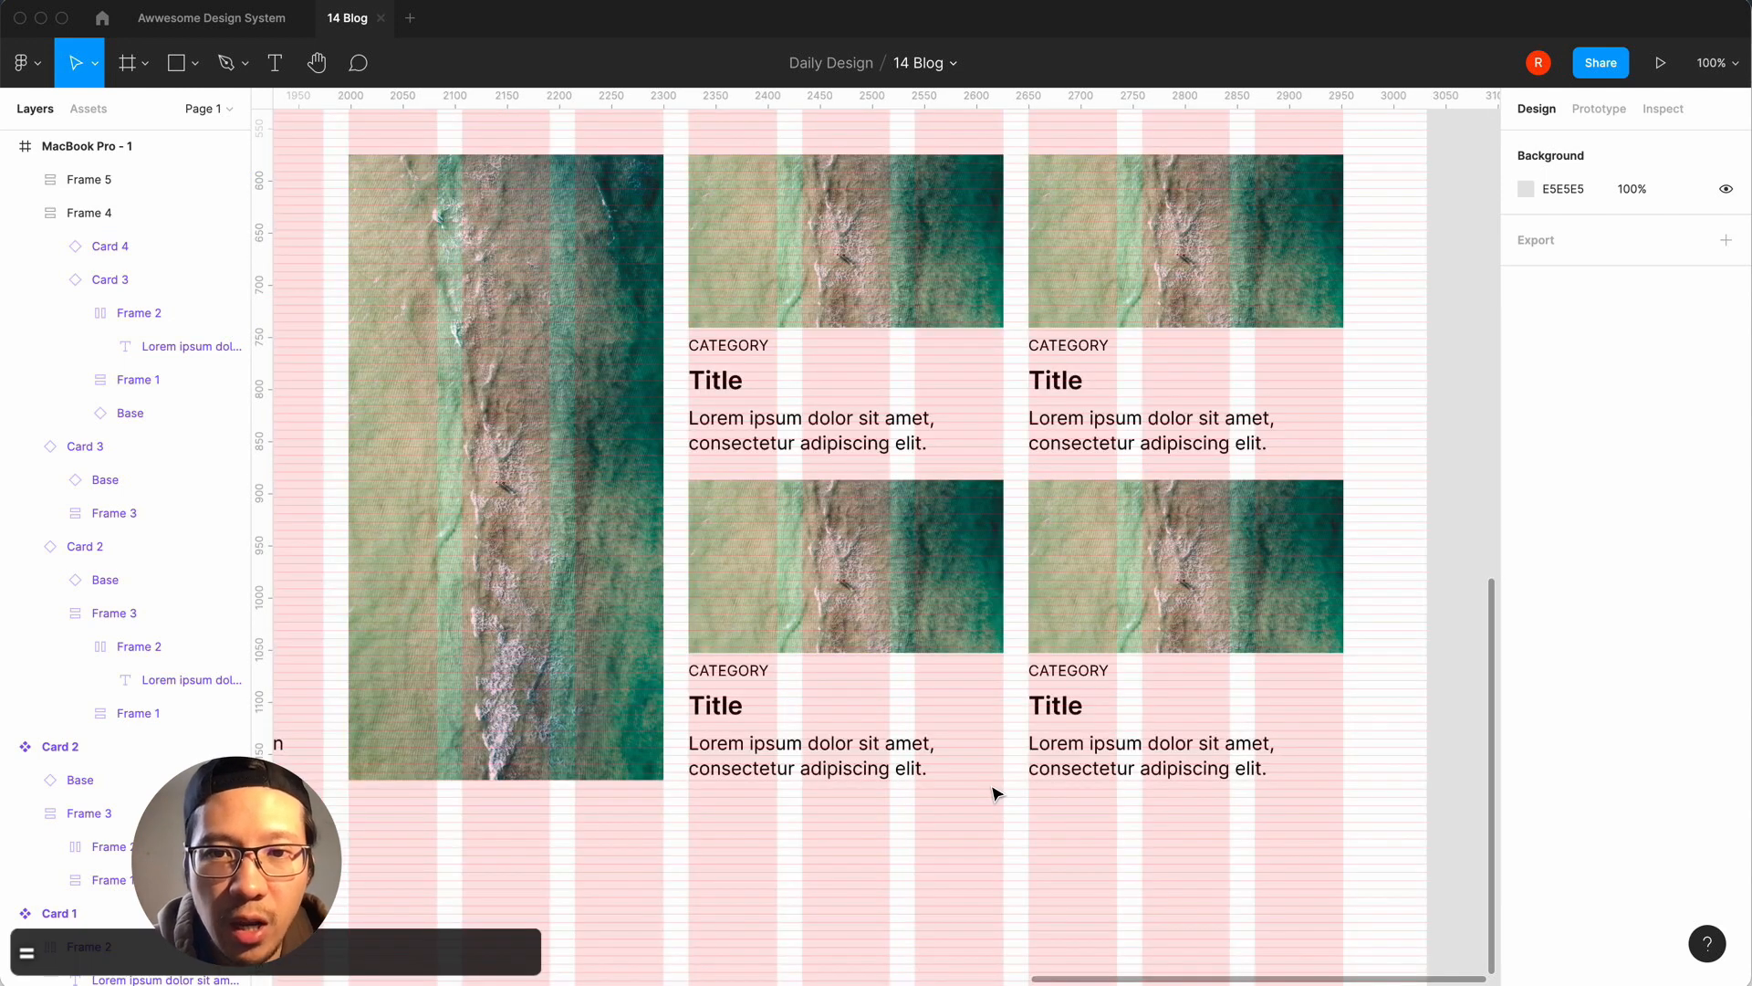
key(ctrl+minus)
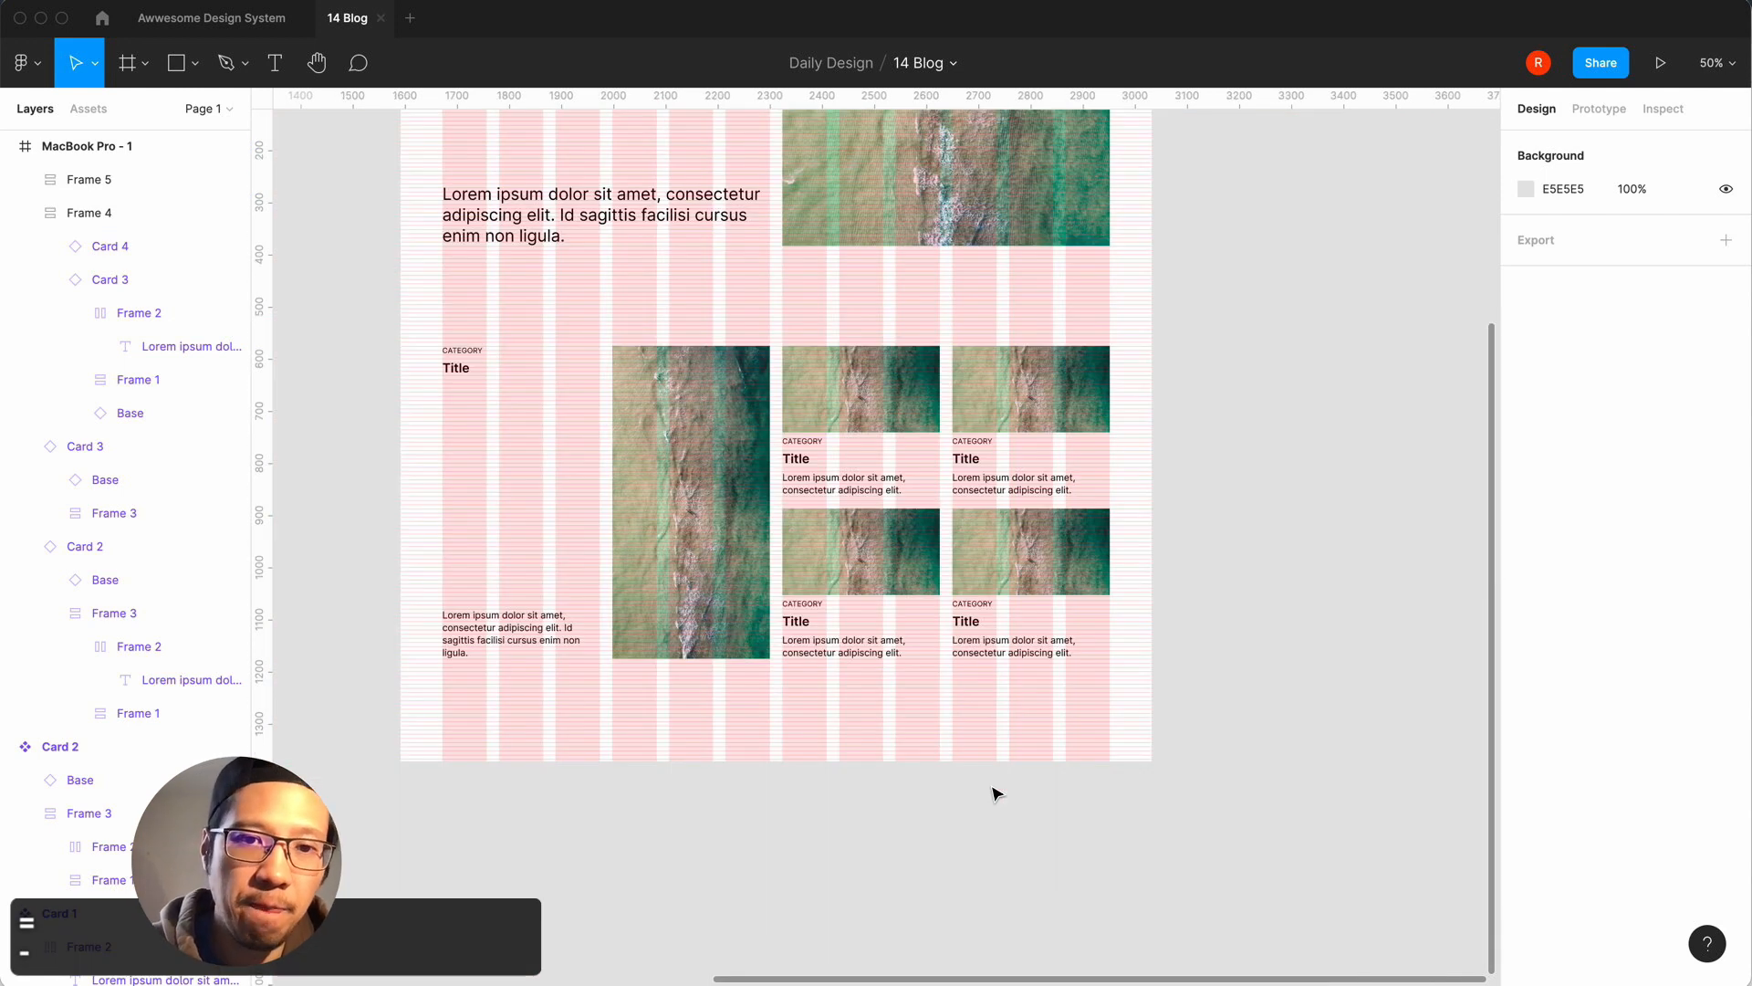
scroll(997, 793, up, 2)
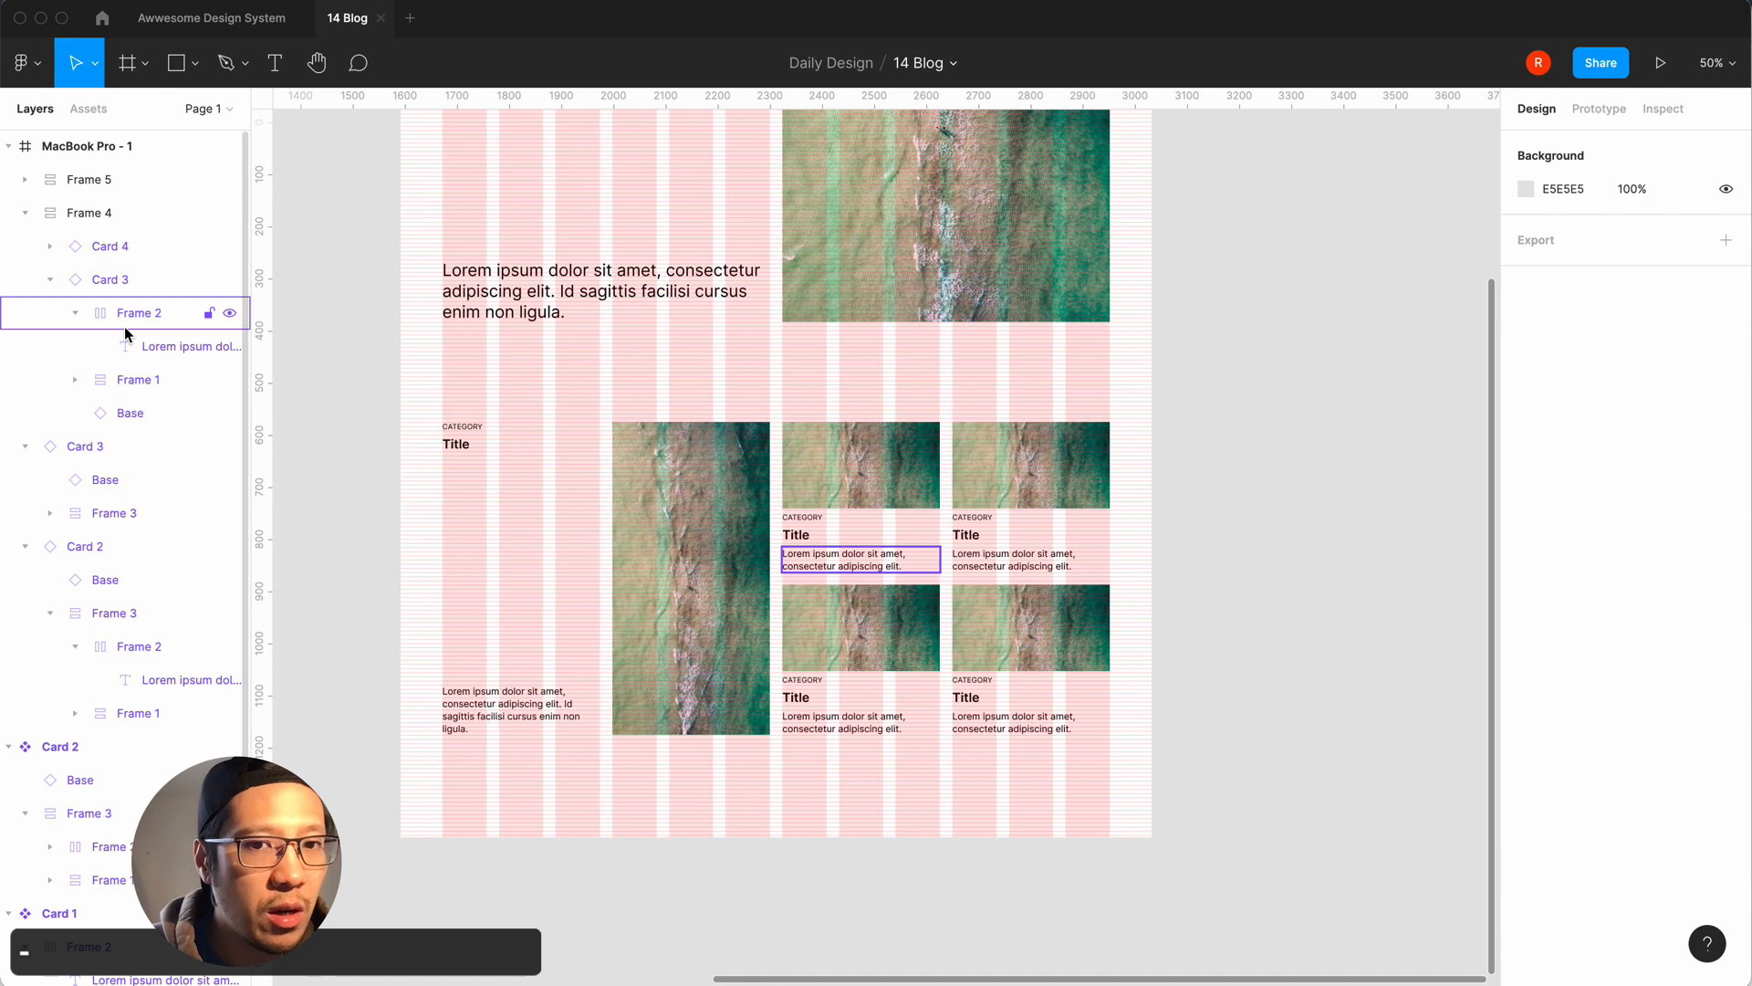
key(ctrl+minus)
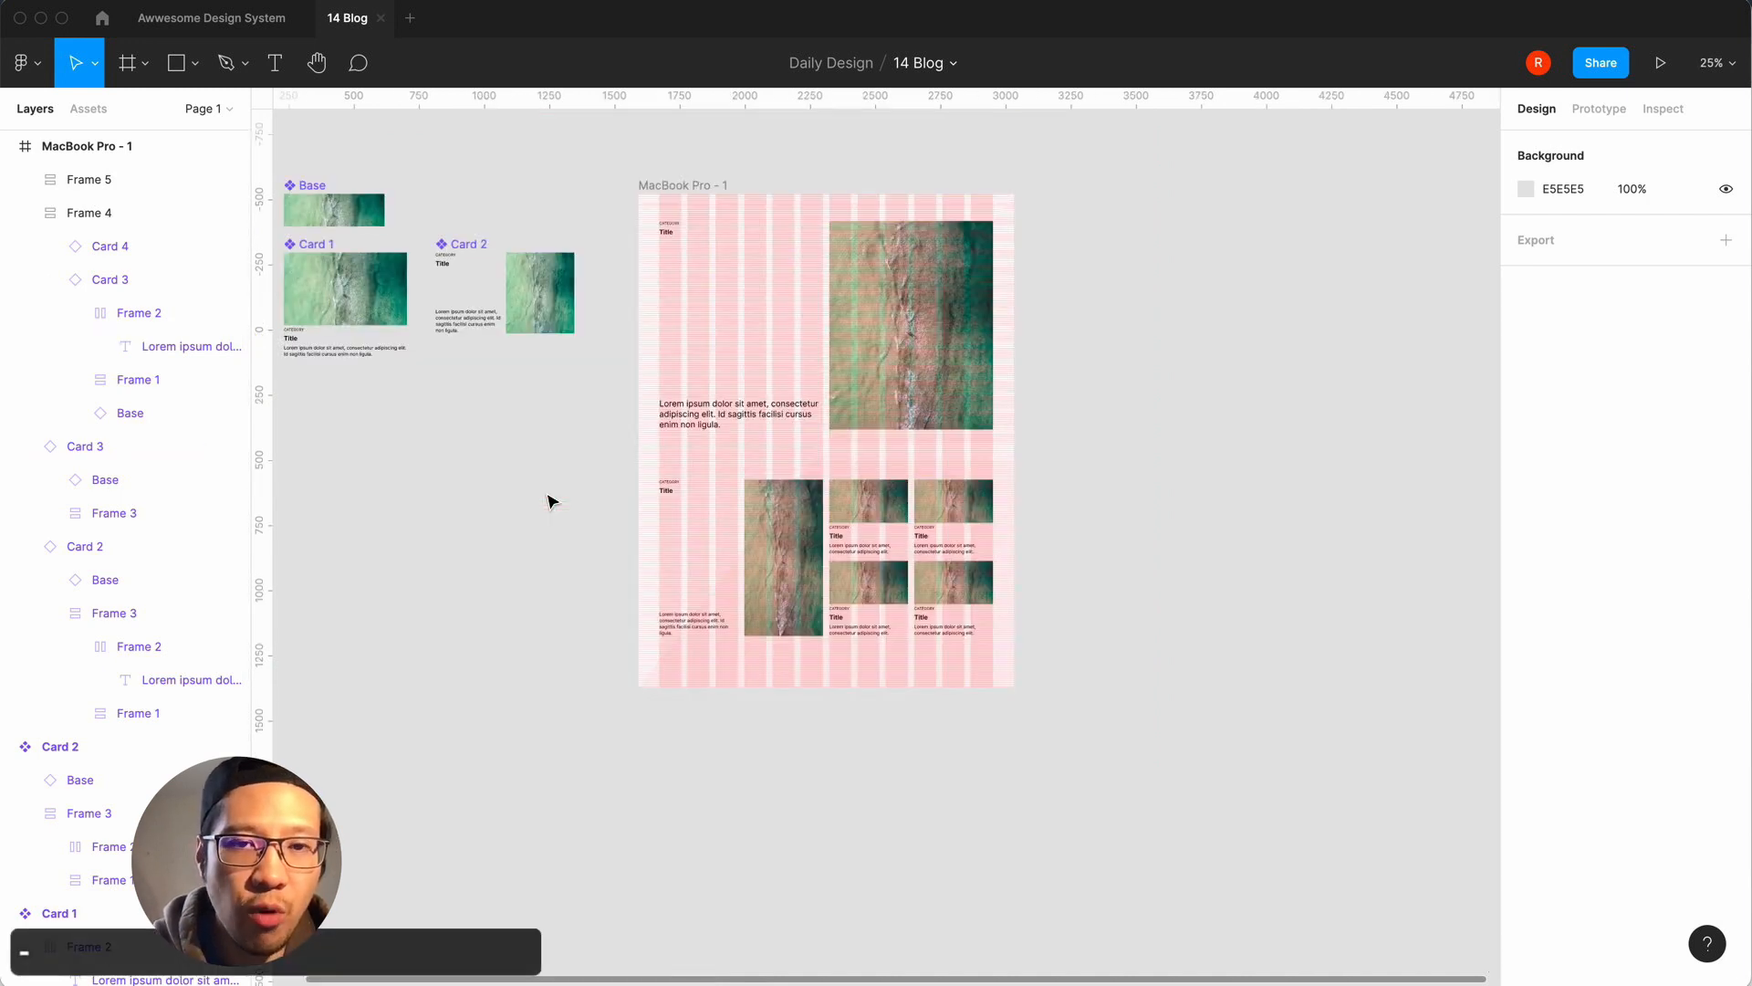
key(ctrl+equal)
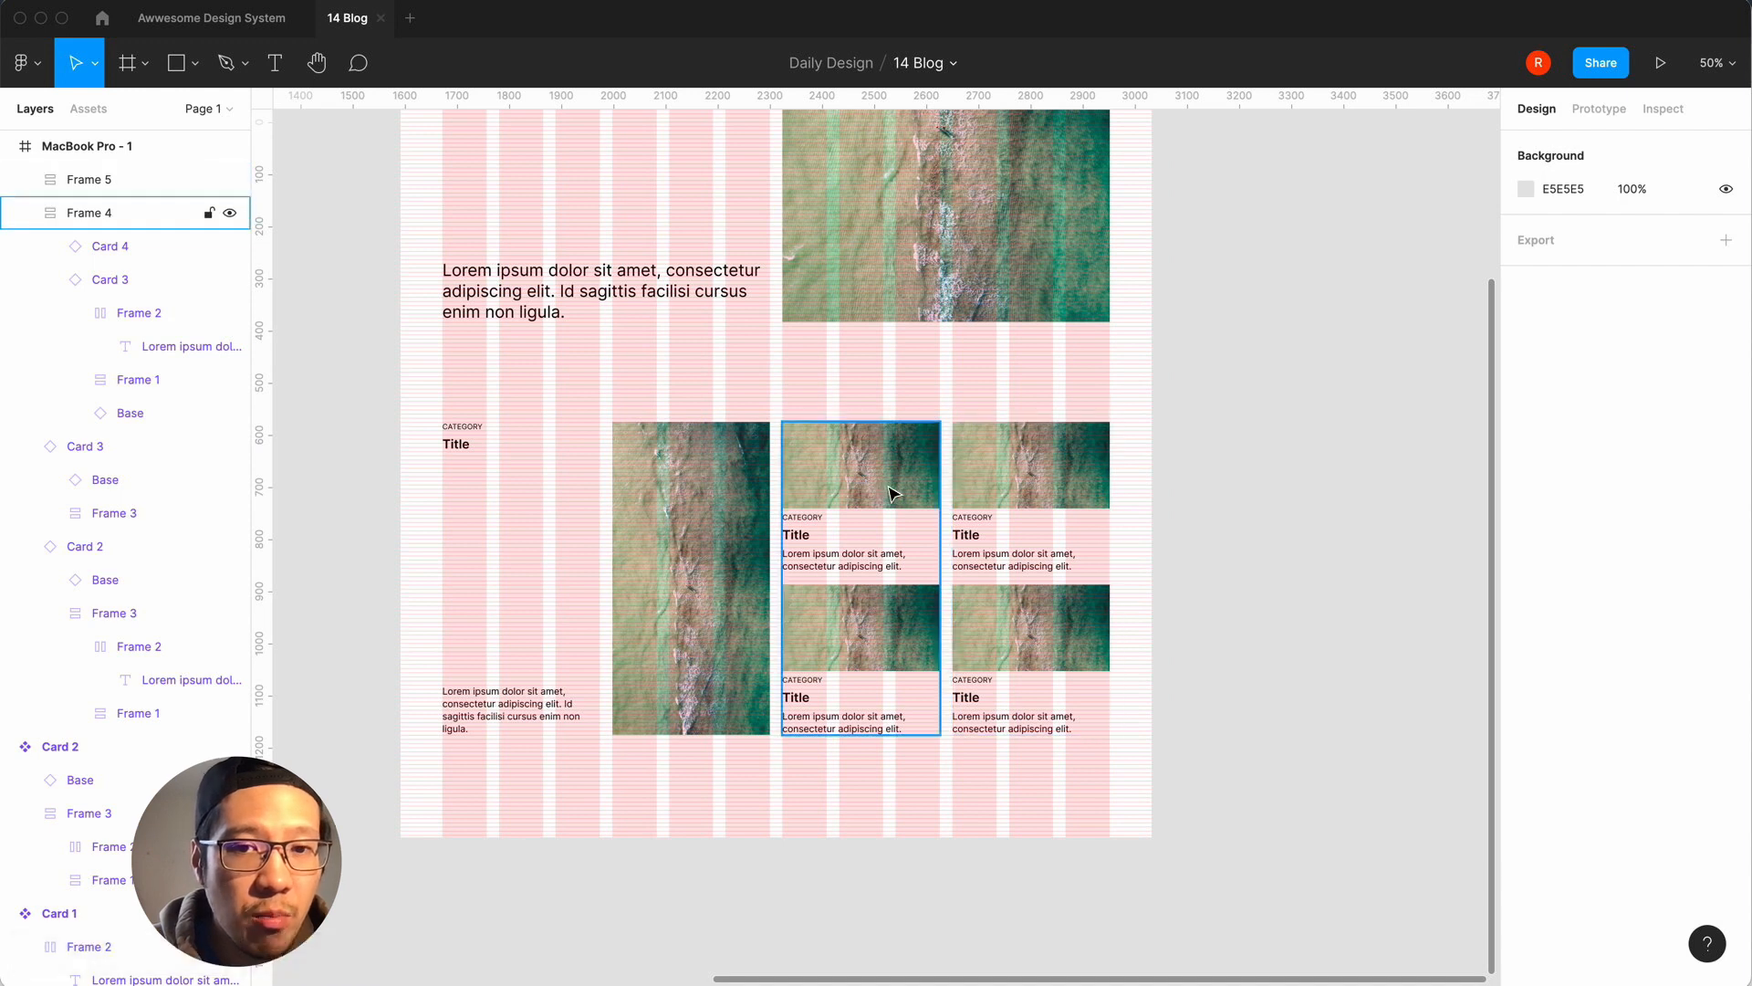
Combine the two card stacks into one horizontal auto layout with 24 px spacing.
click(883, 476)
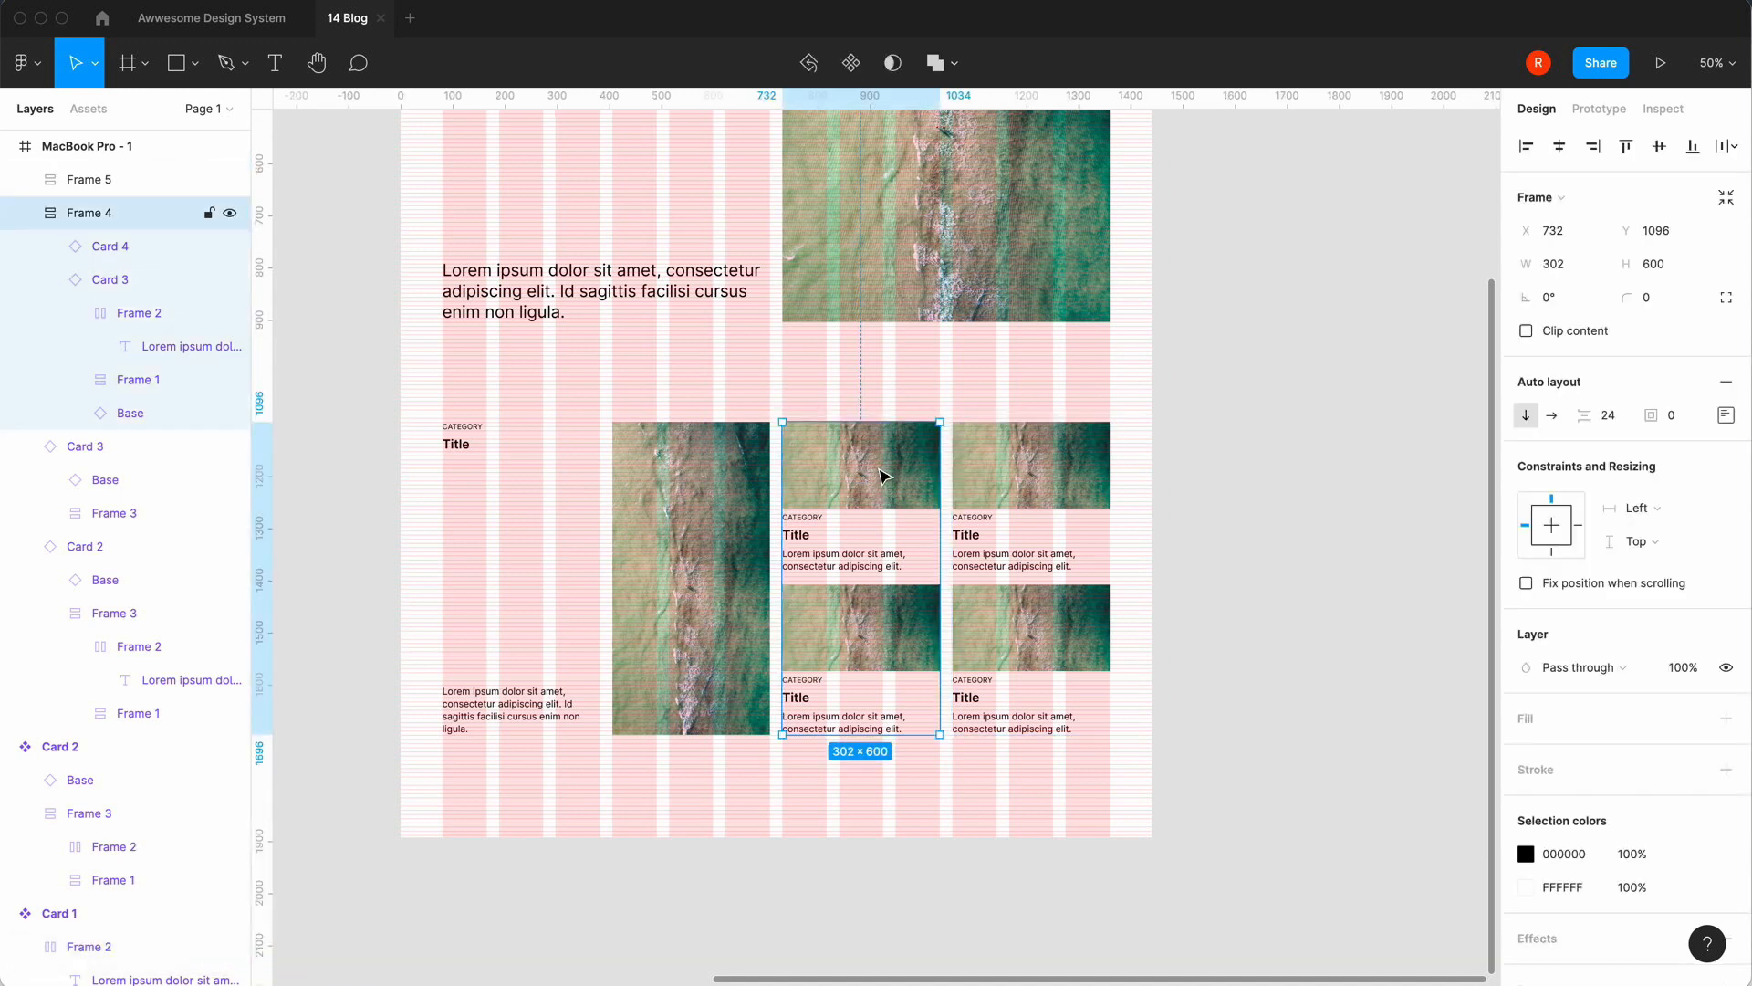
shift+click(1010, 498)
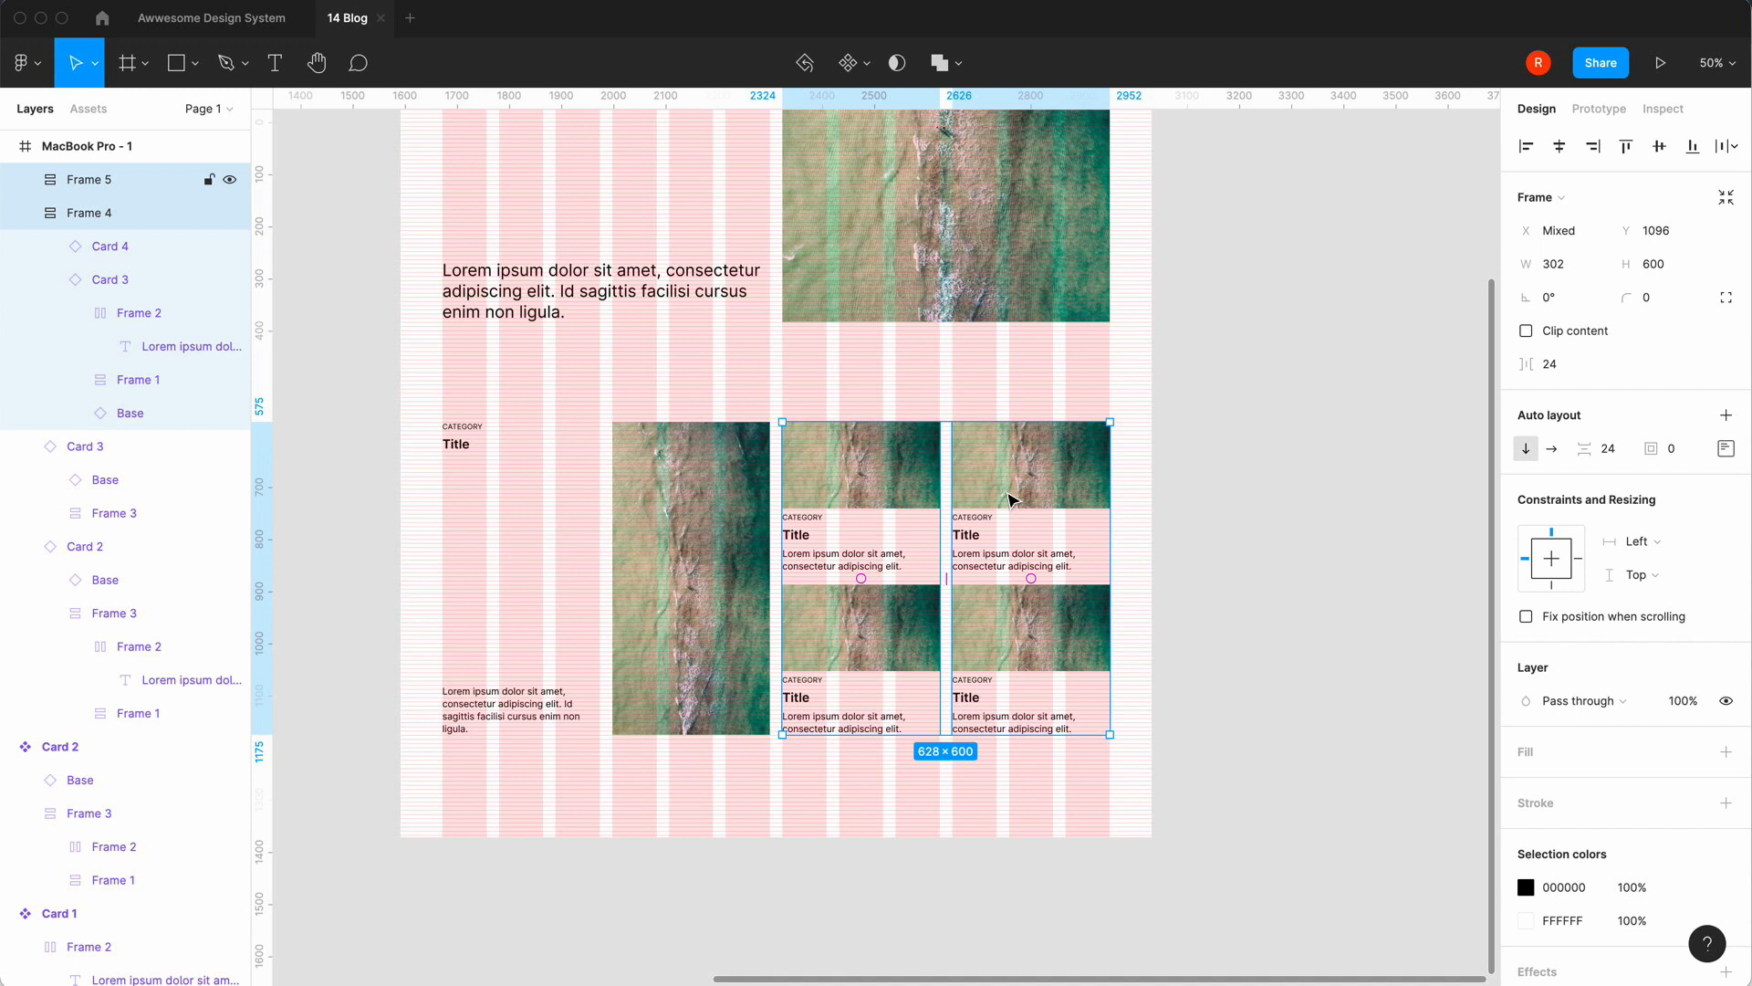
key(shift+a)
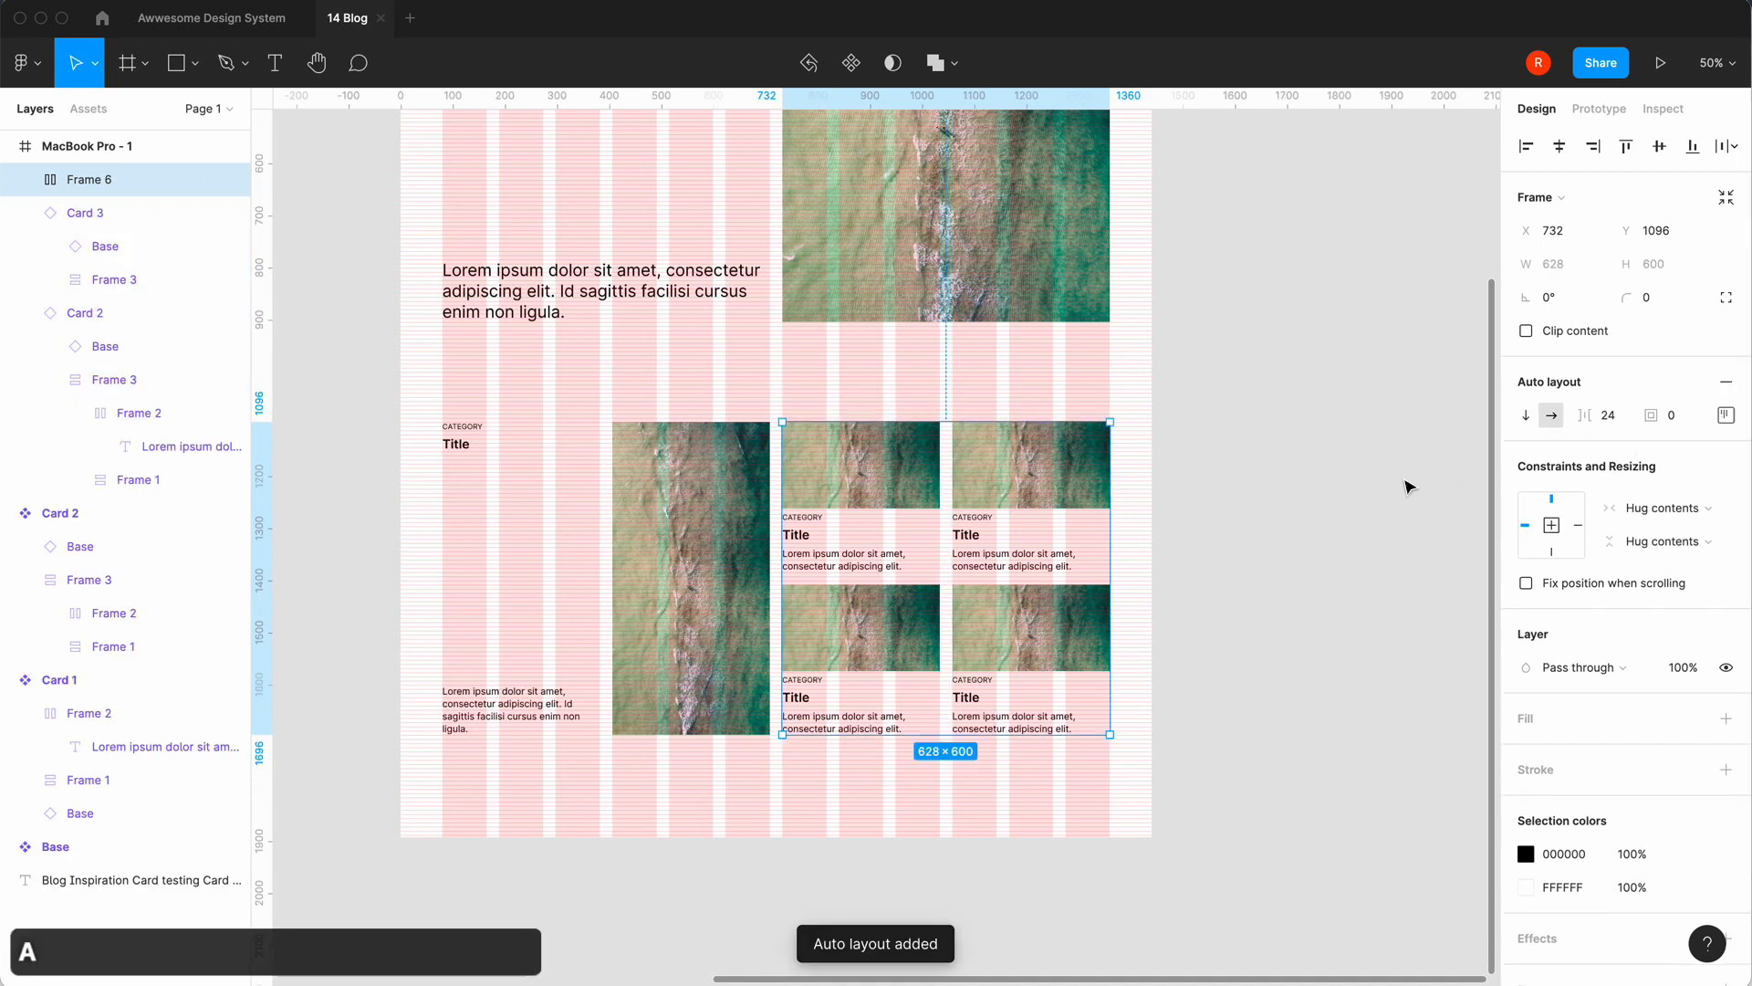
click(1405, 486)
Wrap the tall card and the four-card group together in a horizontal auto layout with 24 px spacing.
click(696, 497)
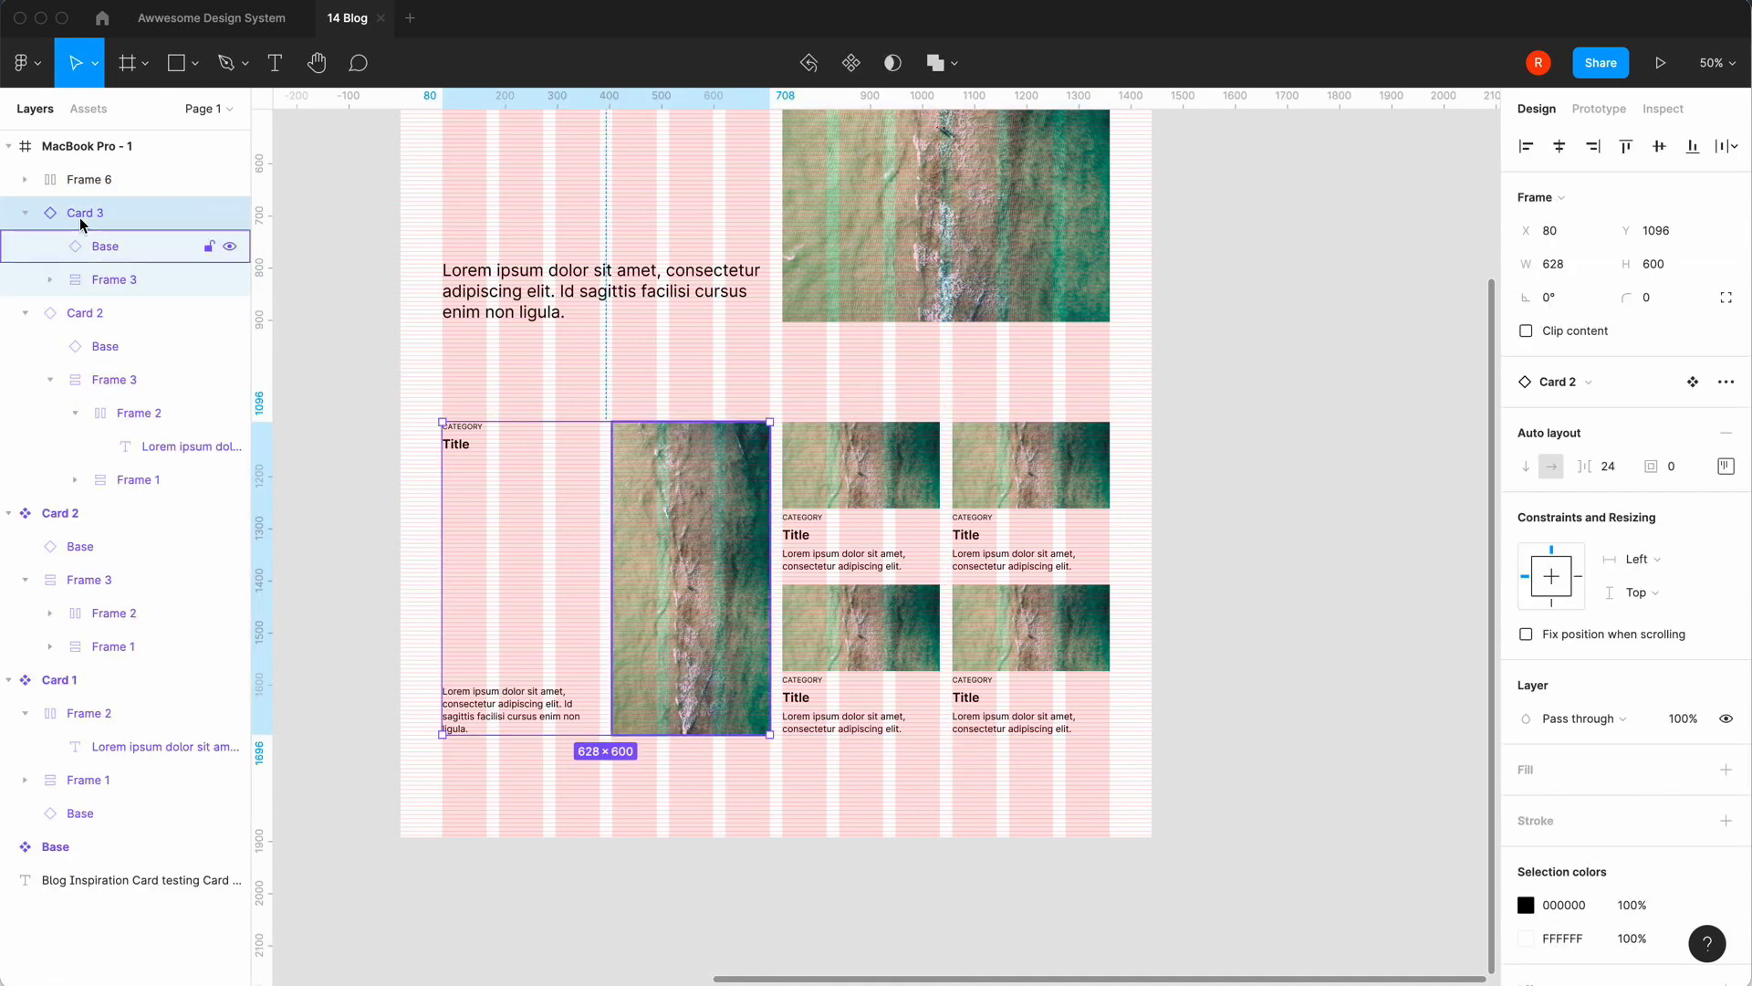
click(25, 215)
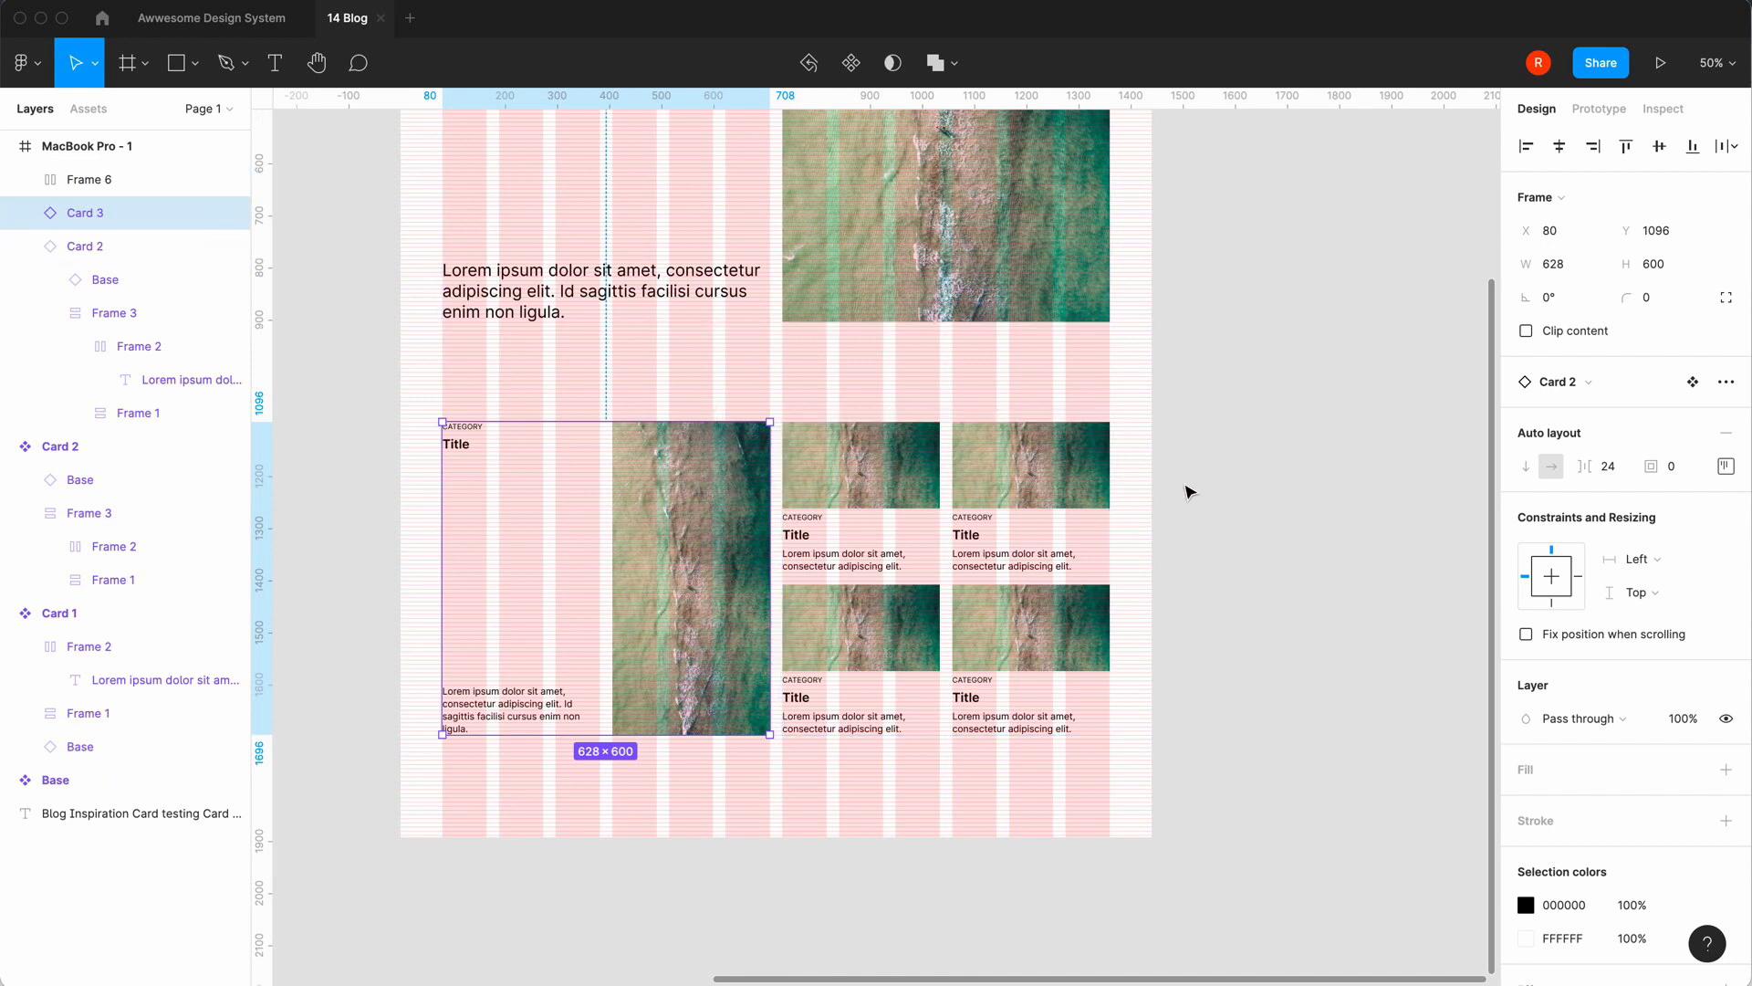
click(1186, 489)
click(997, 470)
shift+click(714, 485)
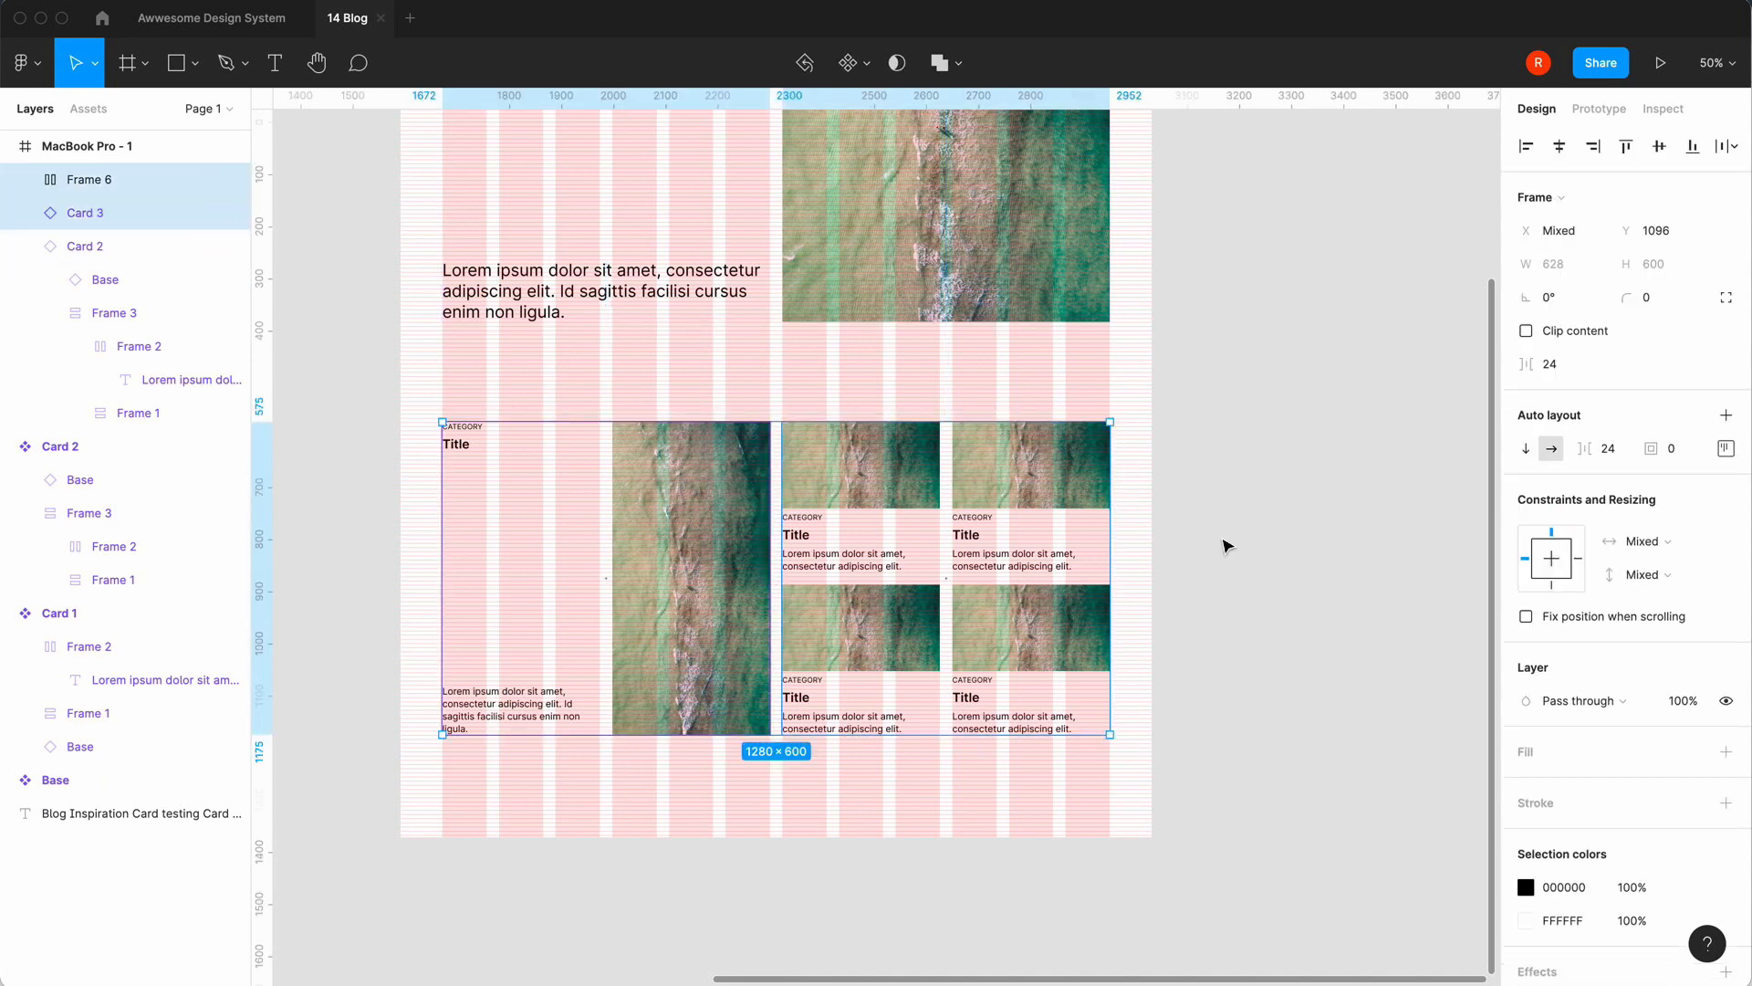
key(shift+a)
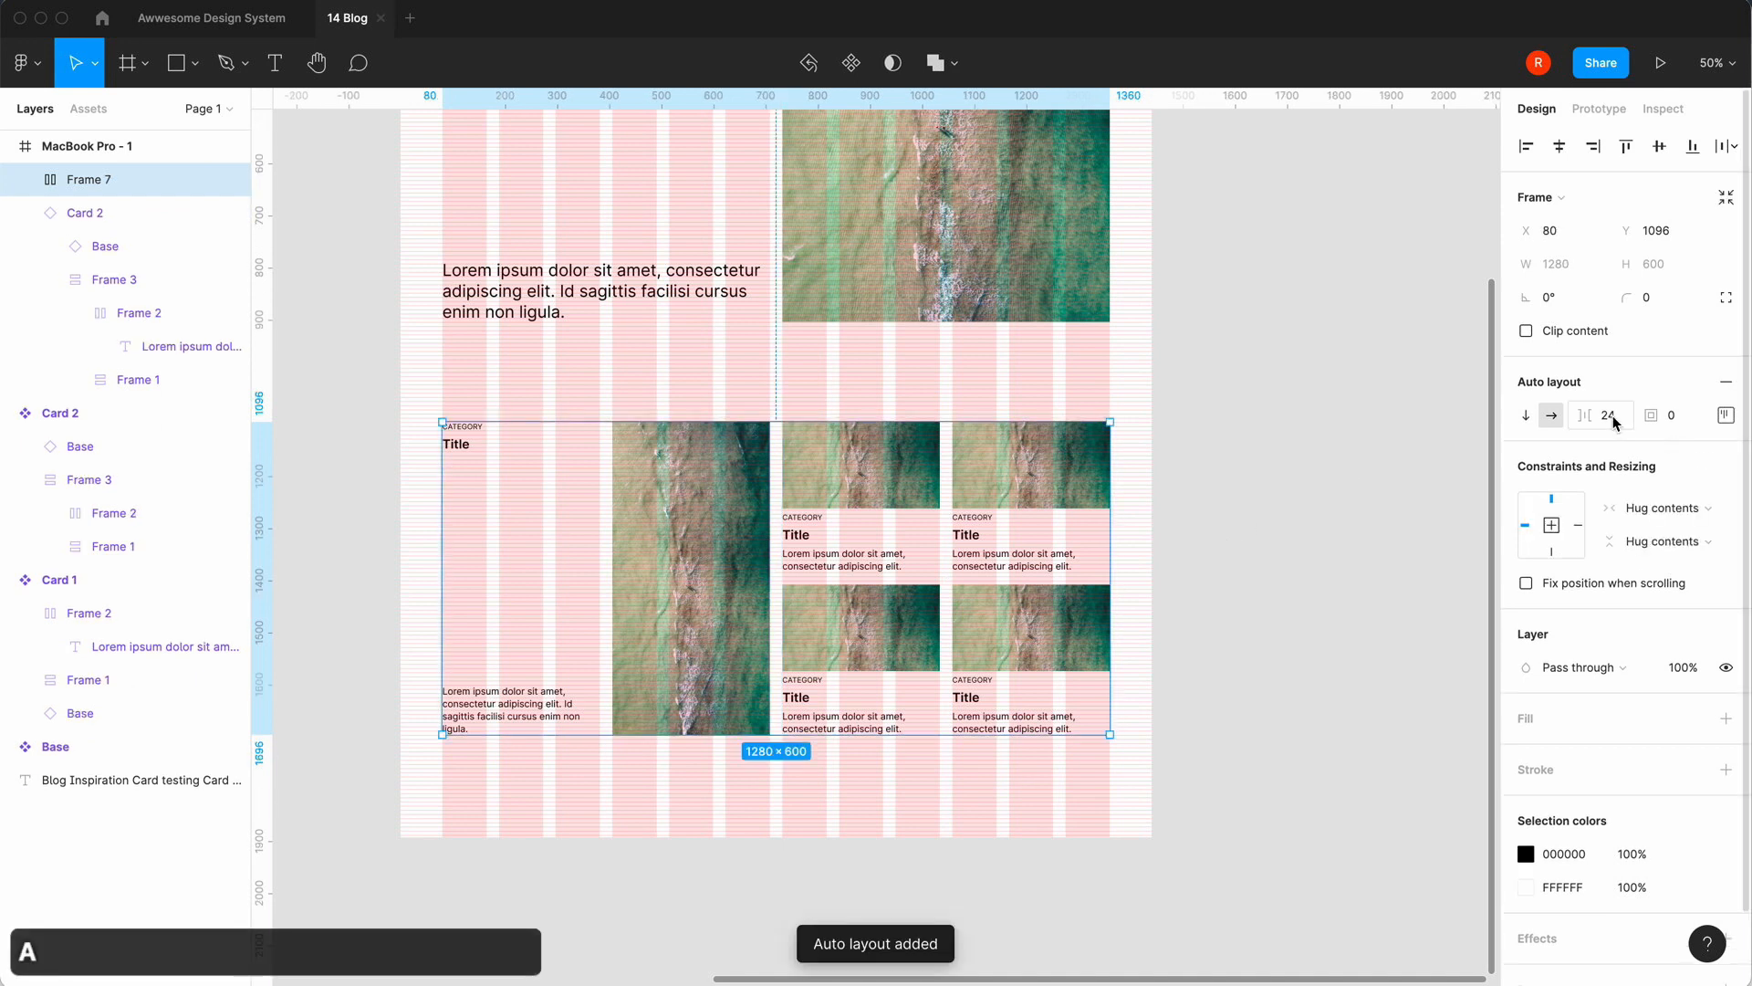
click(1263, 501)
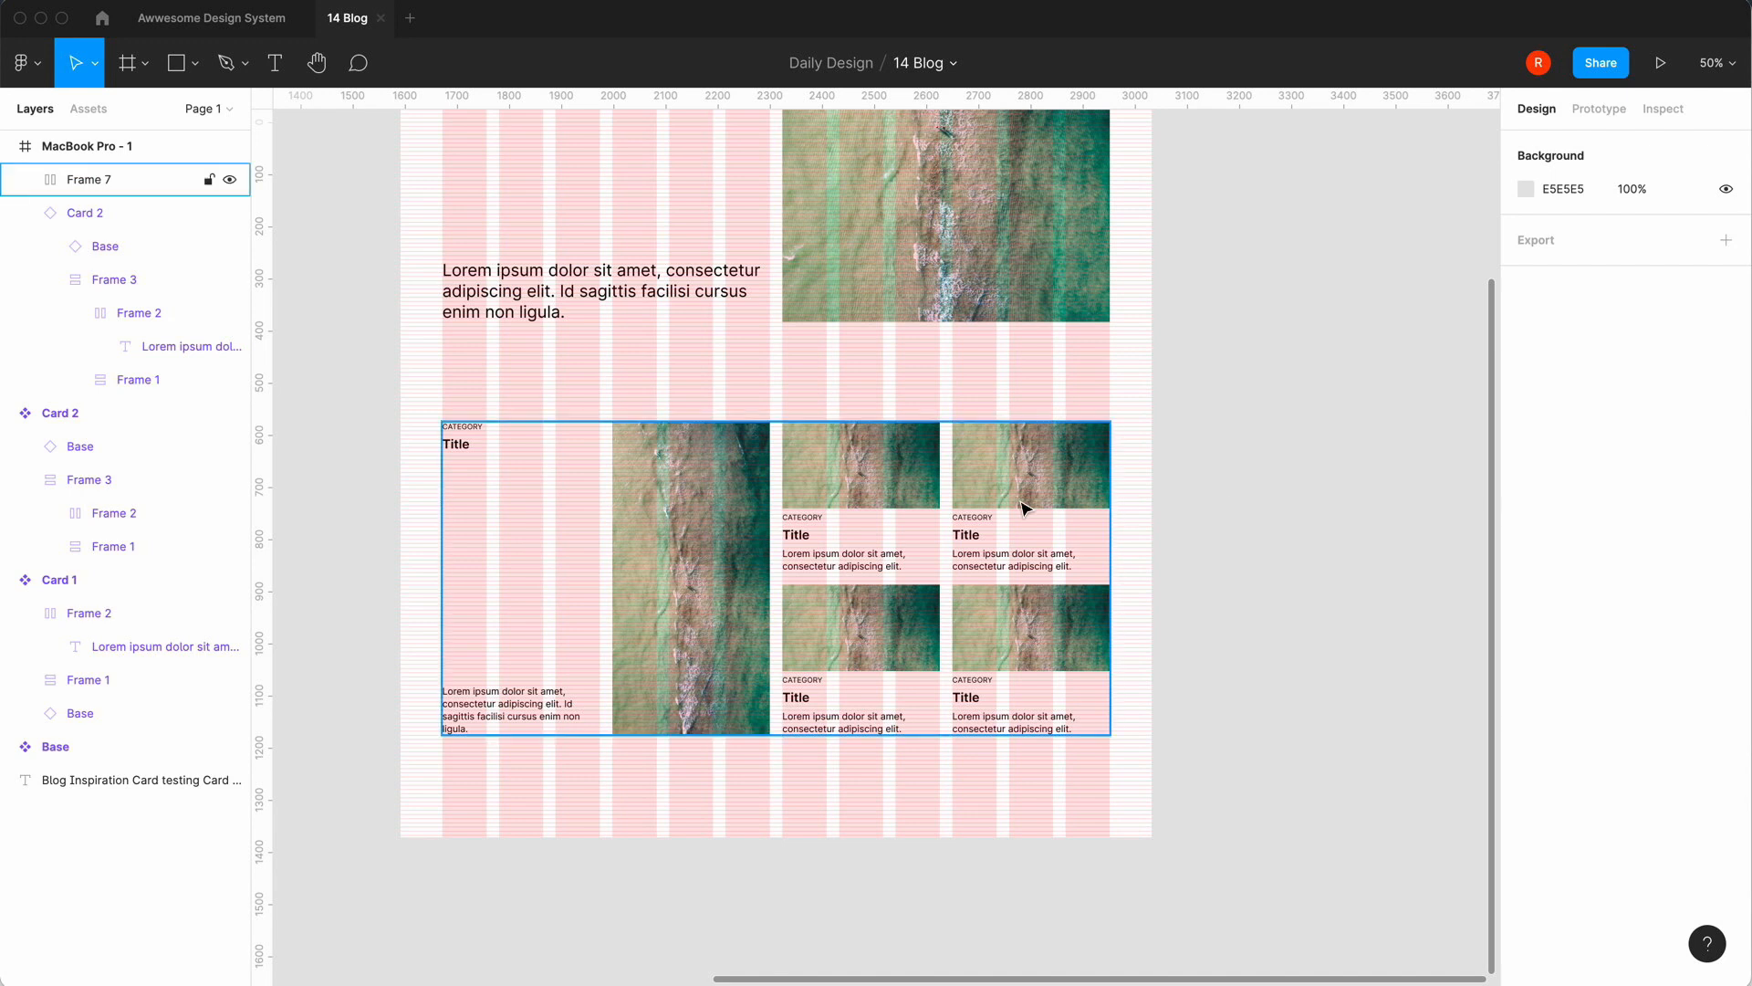
Try resizing the page frame to about 1572 × 1889 px to test the layout, and undo the resize.
key(minus)
click(698, 186)
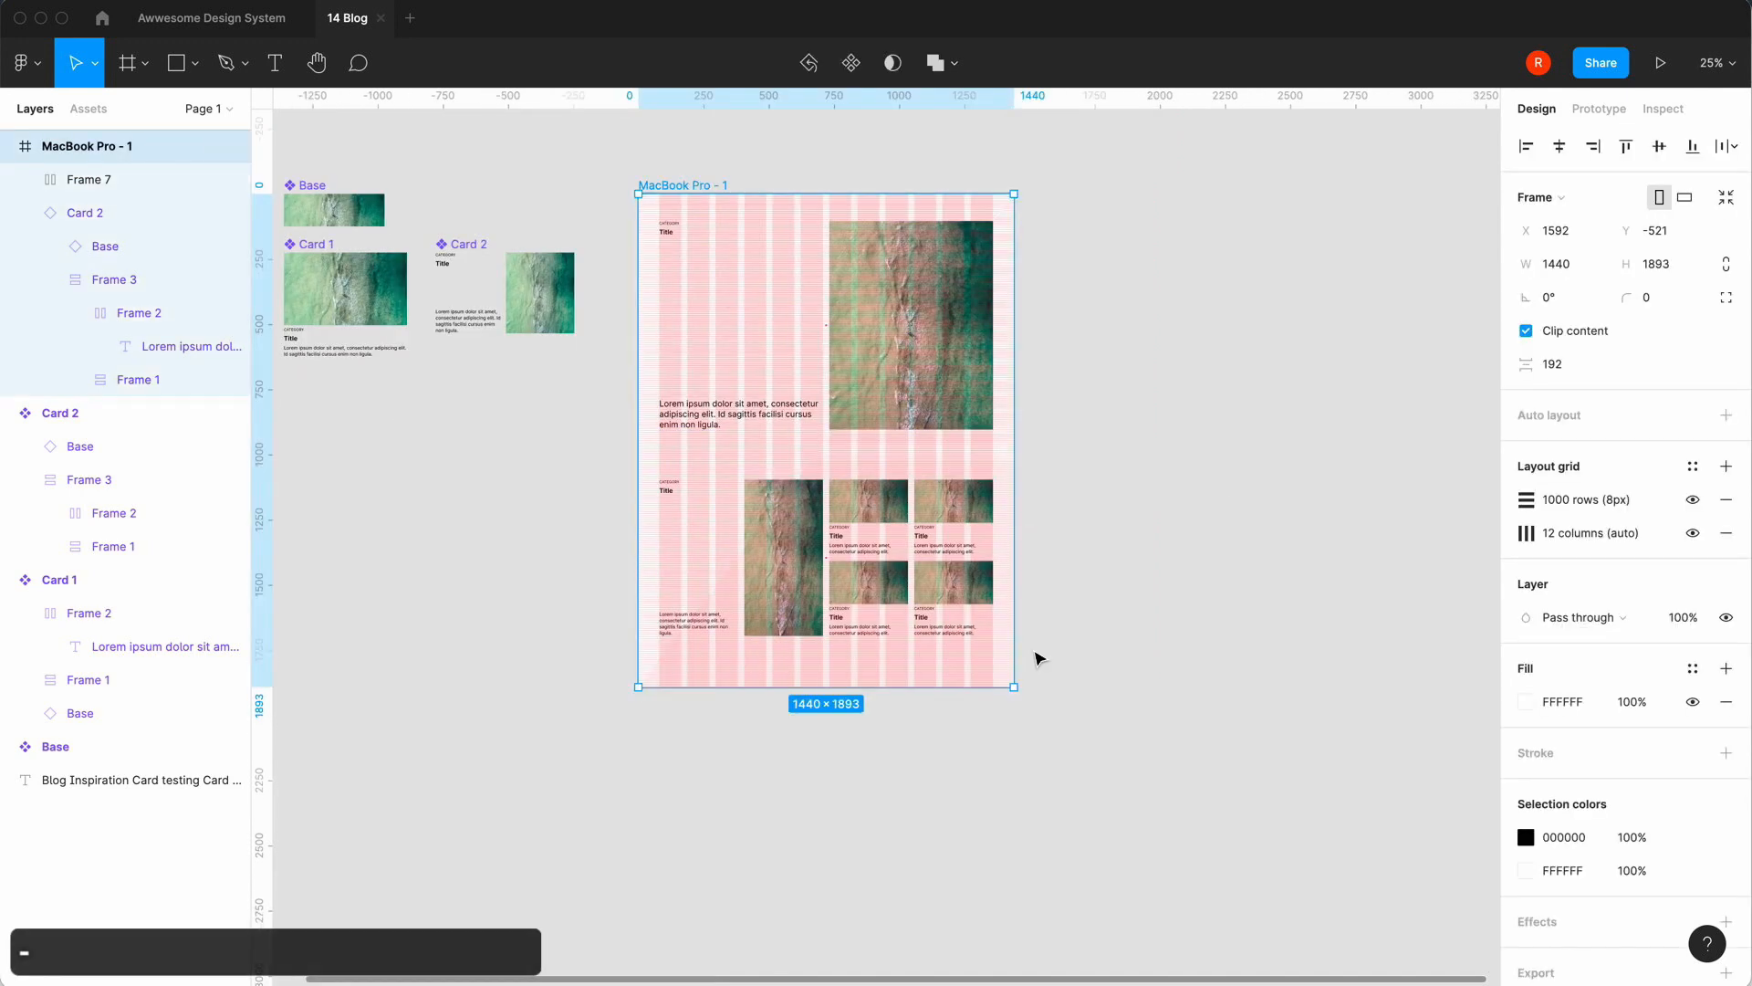
drag(1014, 687, 1049, 687)
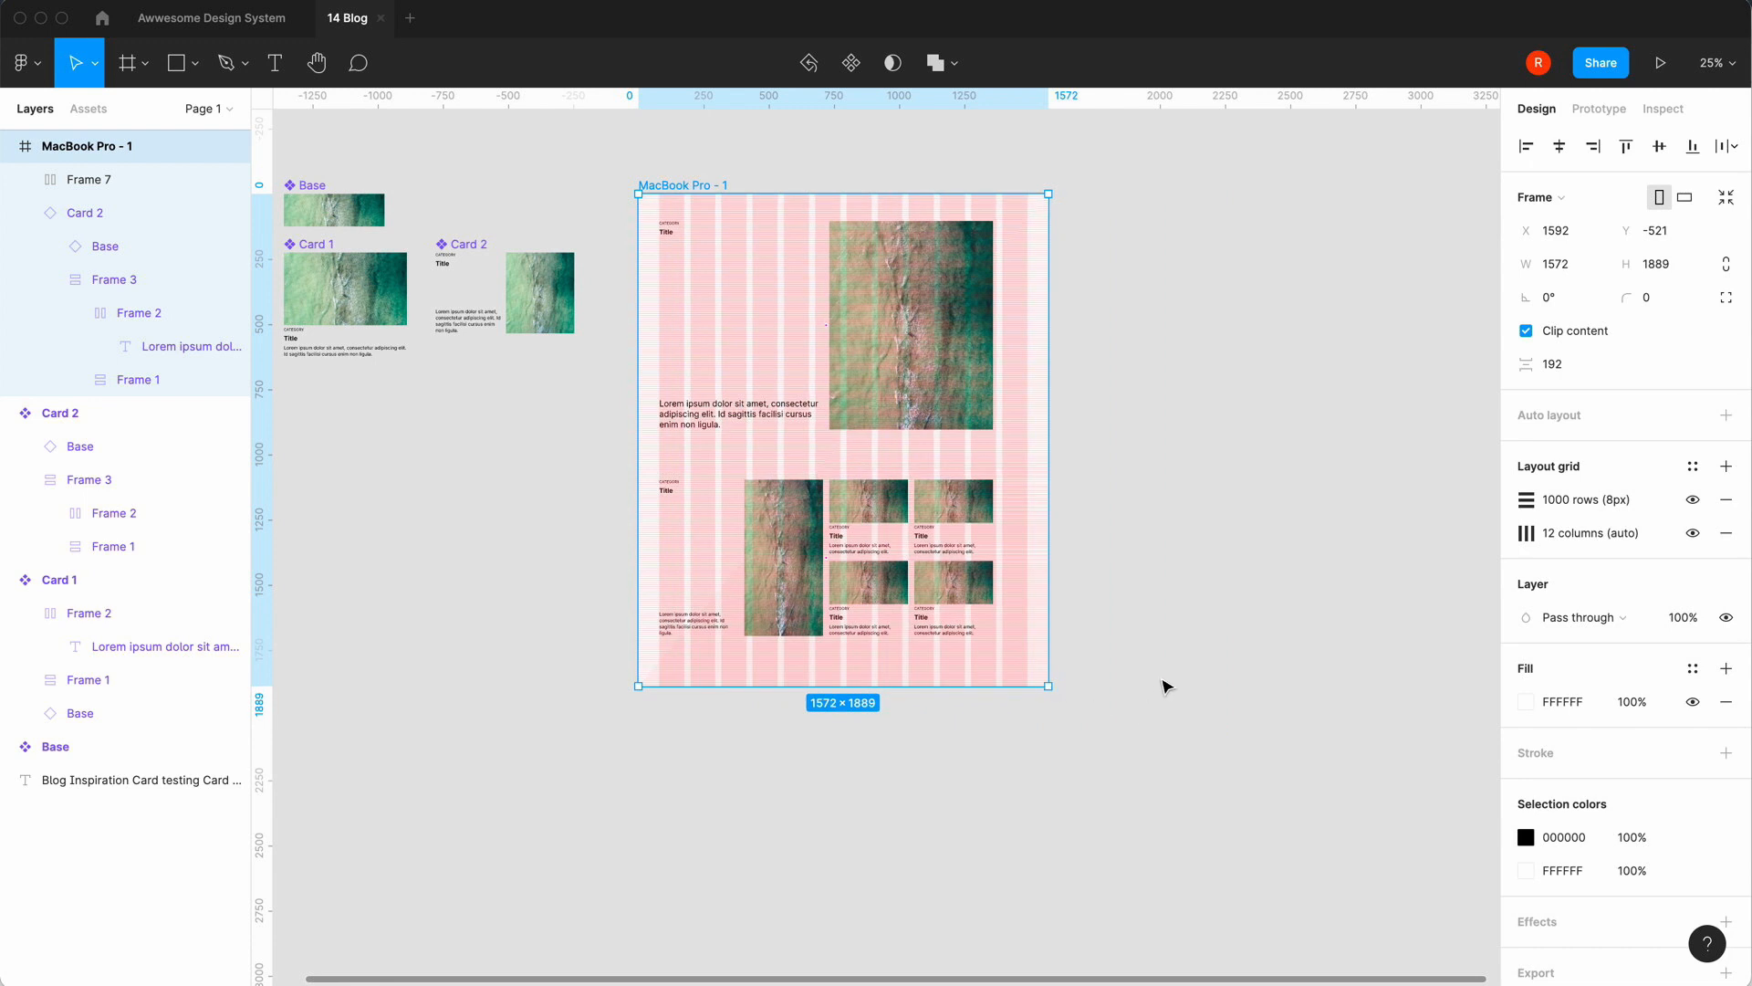
key(super+z)
key(equal)
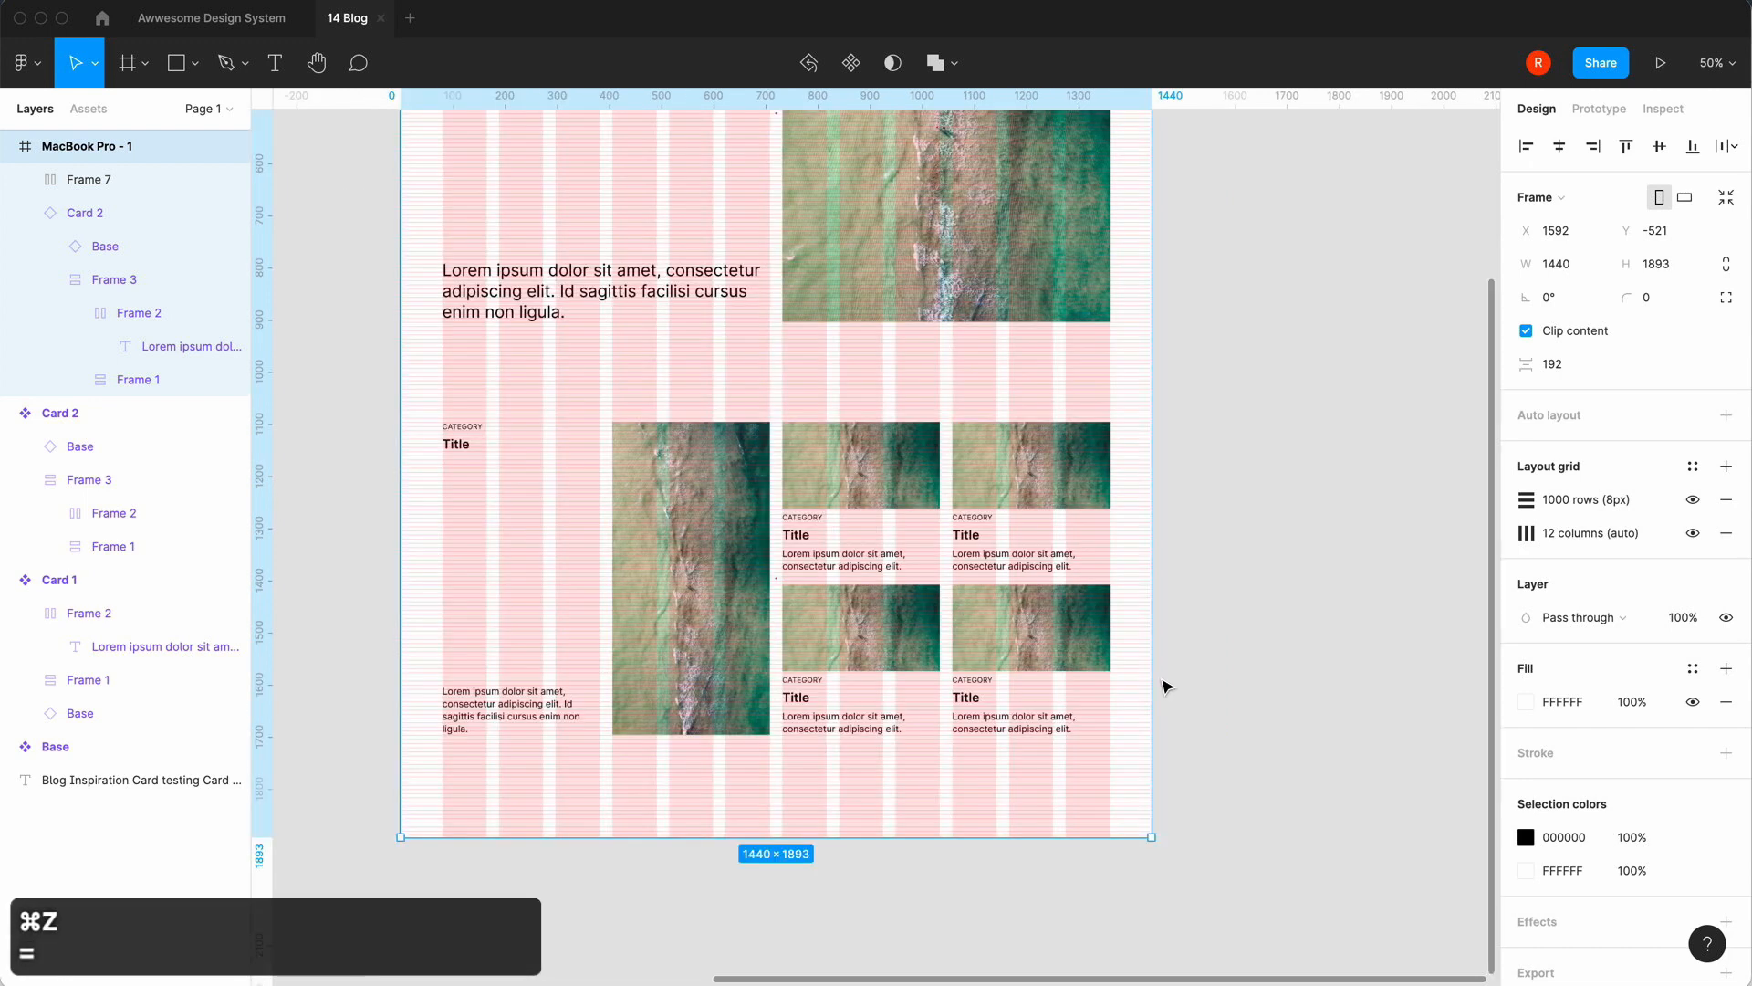
Set the width of the four-card group inside the lower section to fill container.
click(959, 472)
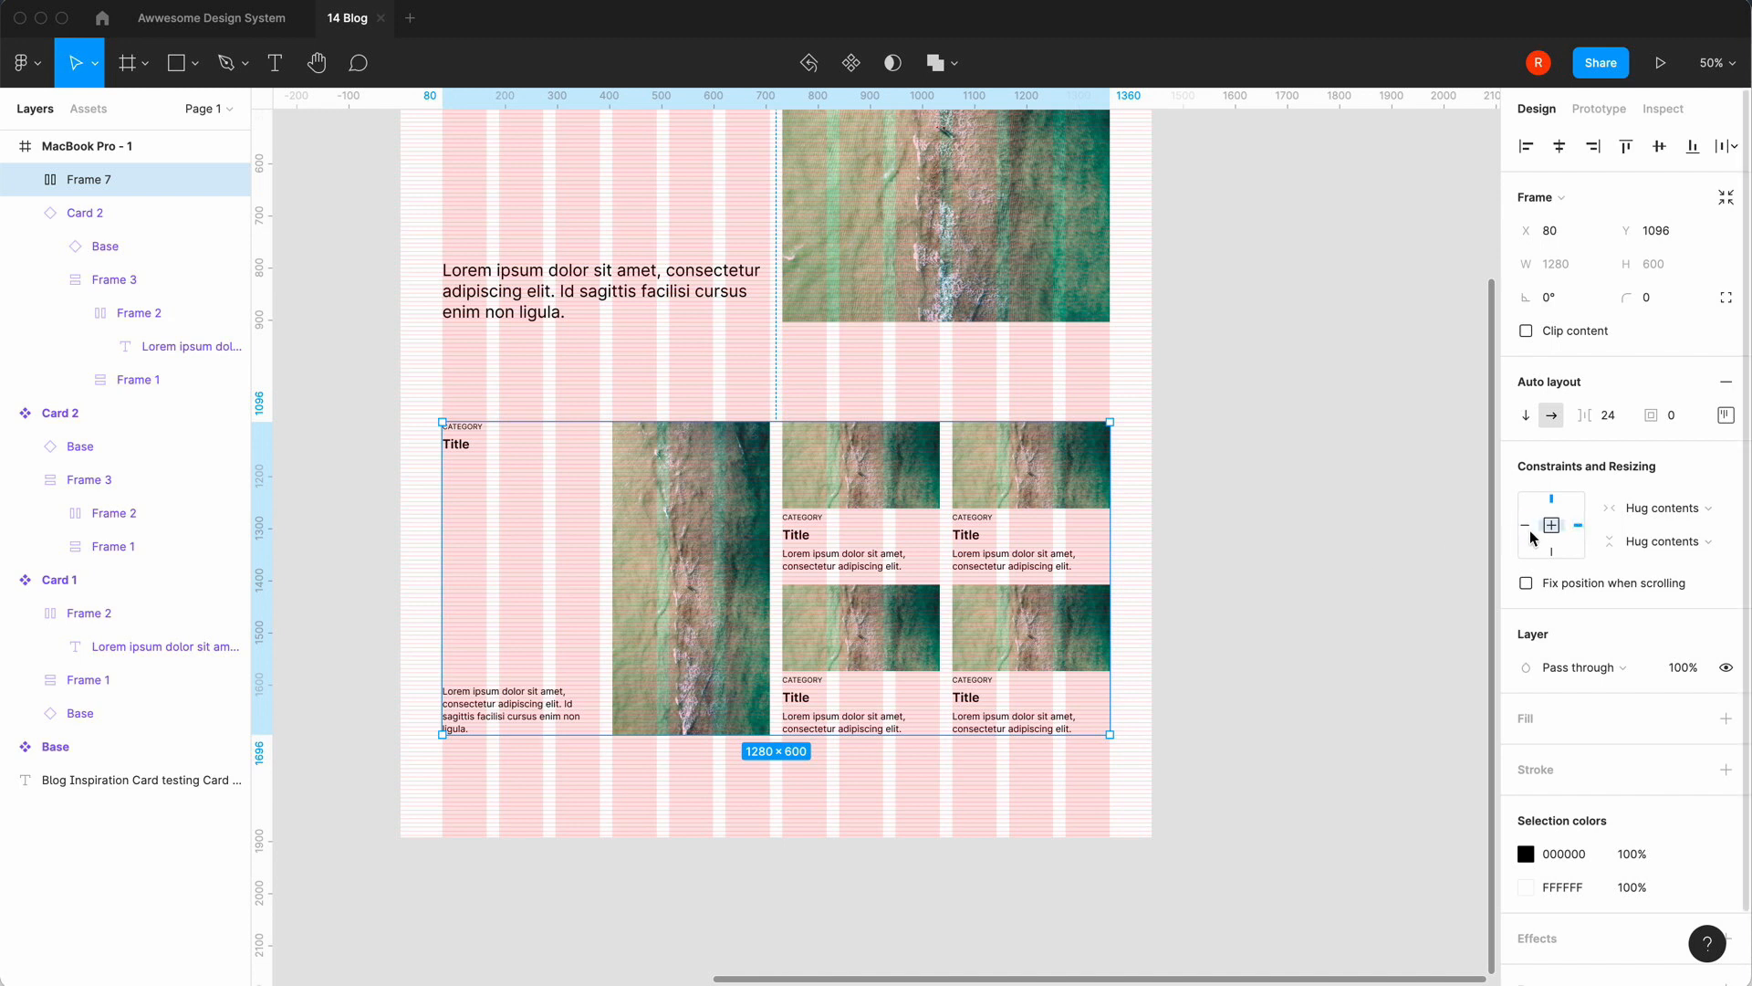
click(1385, 644)
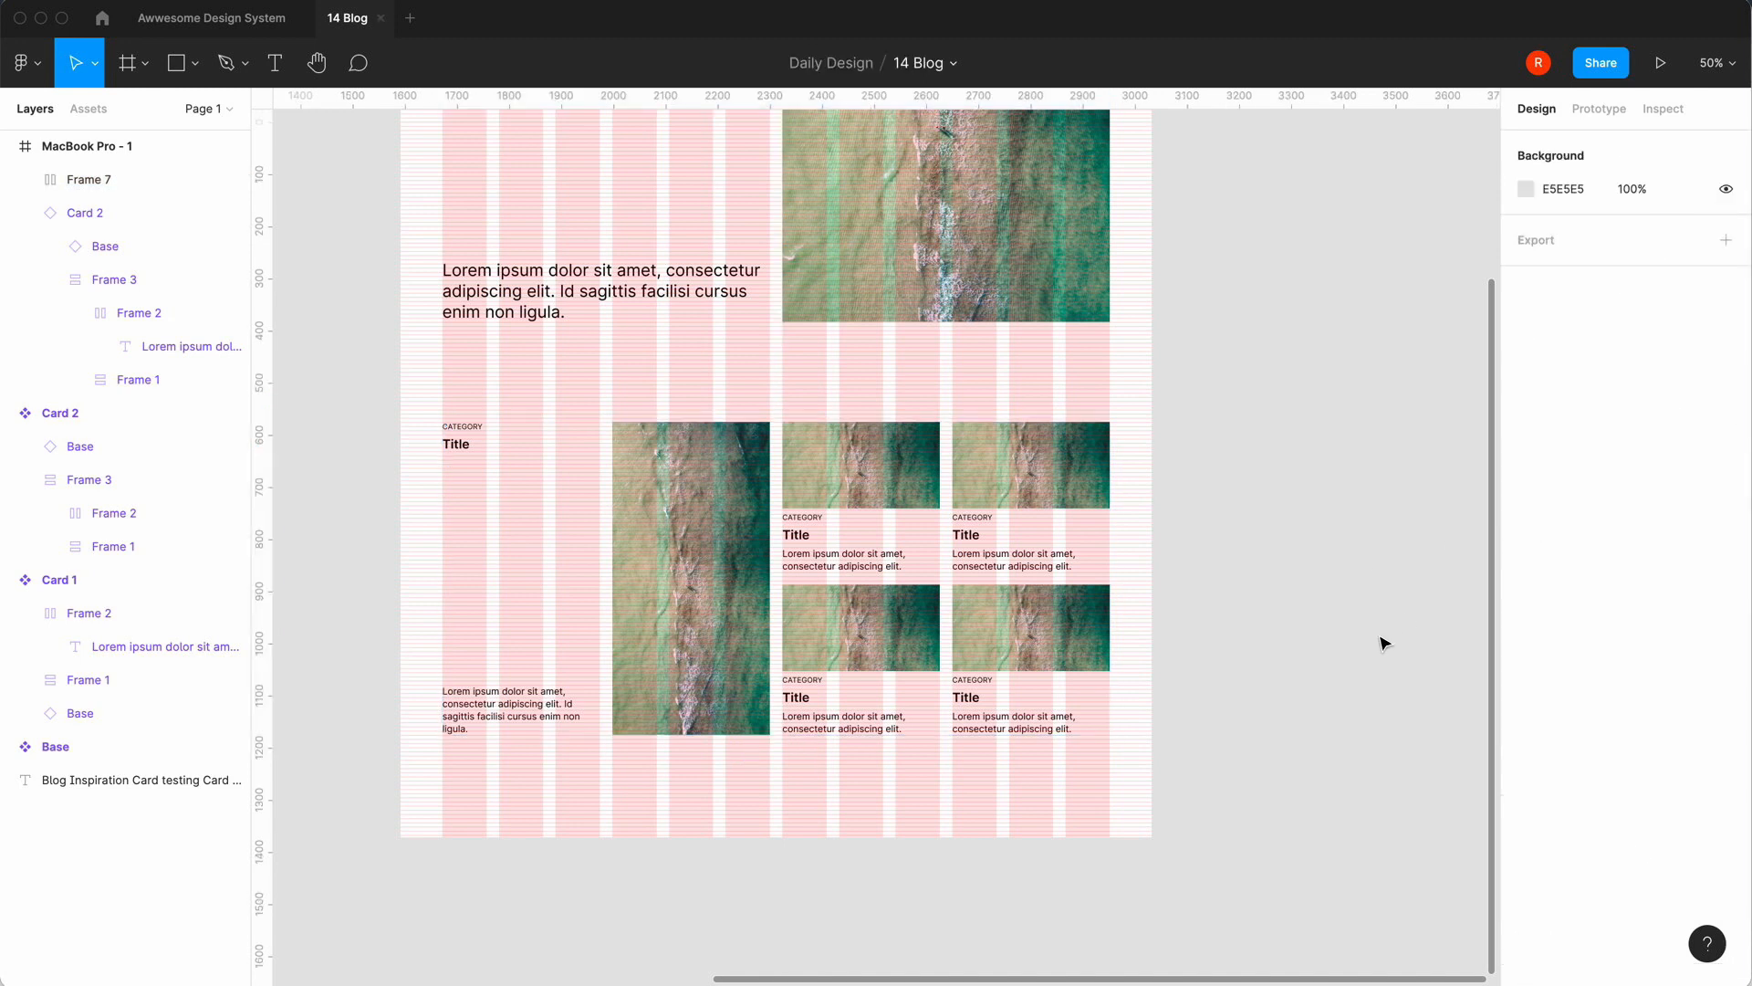
double_click(883, 607)
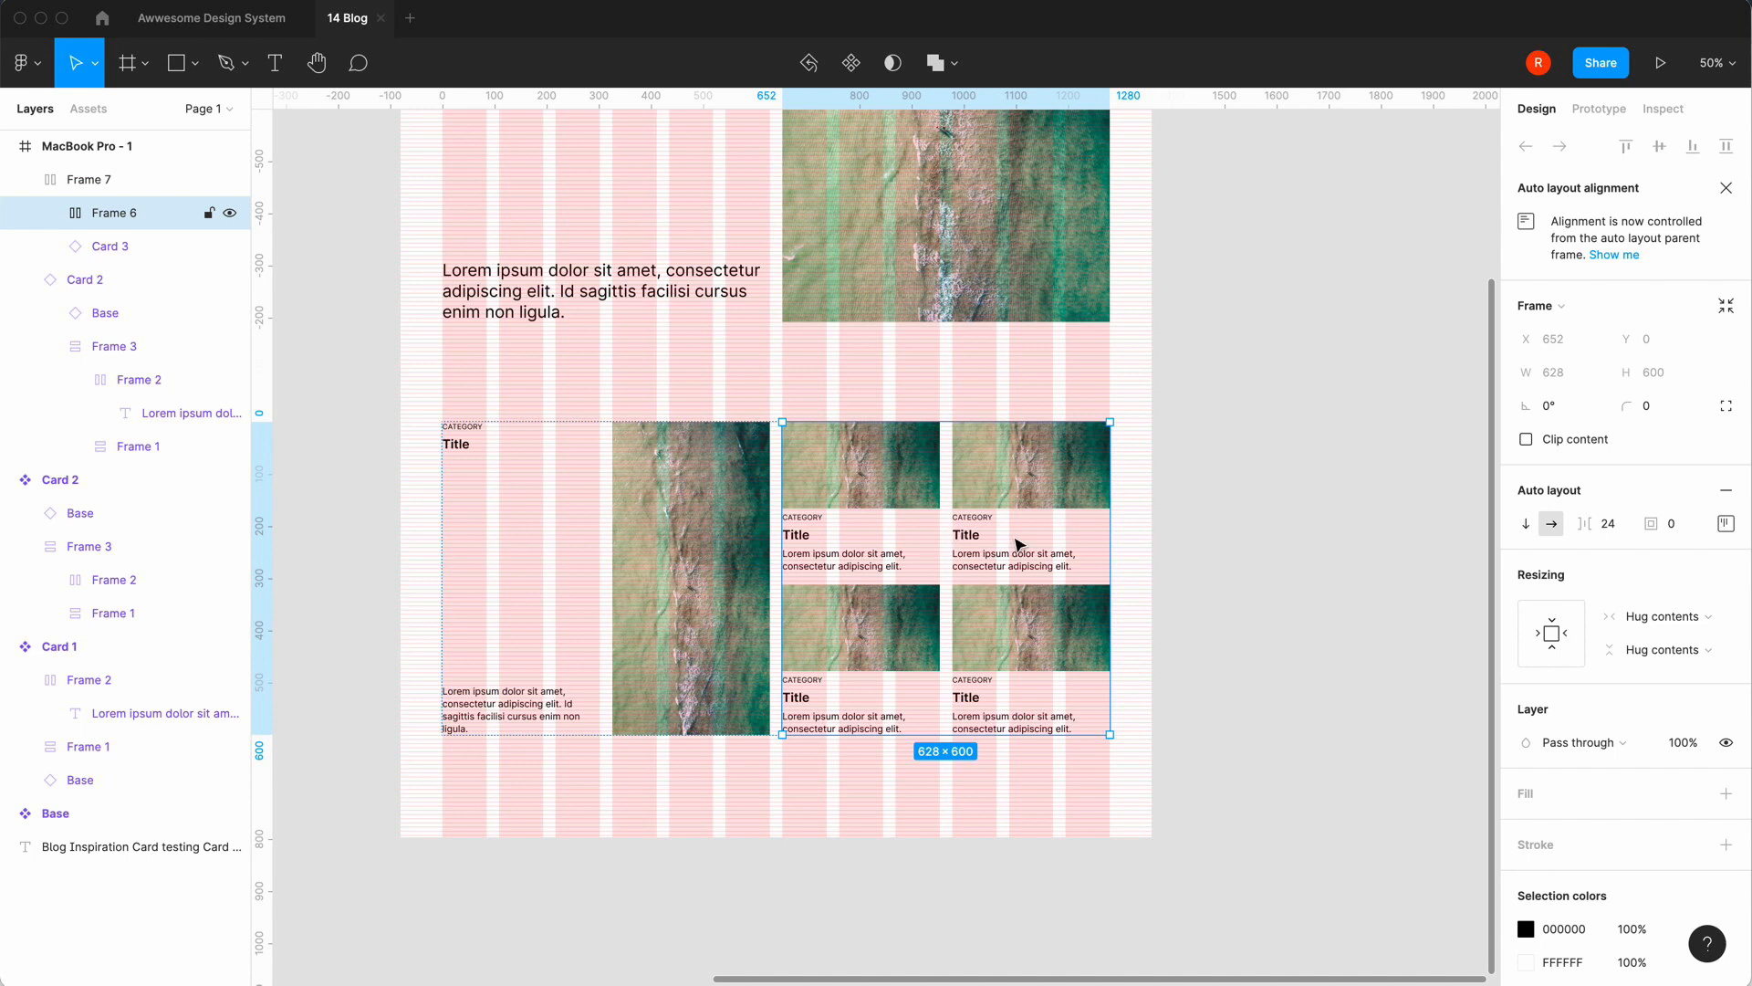
click(1661, 617)
click(1663, 646)
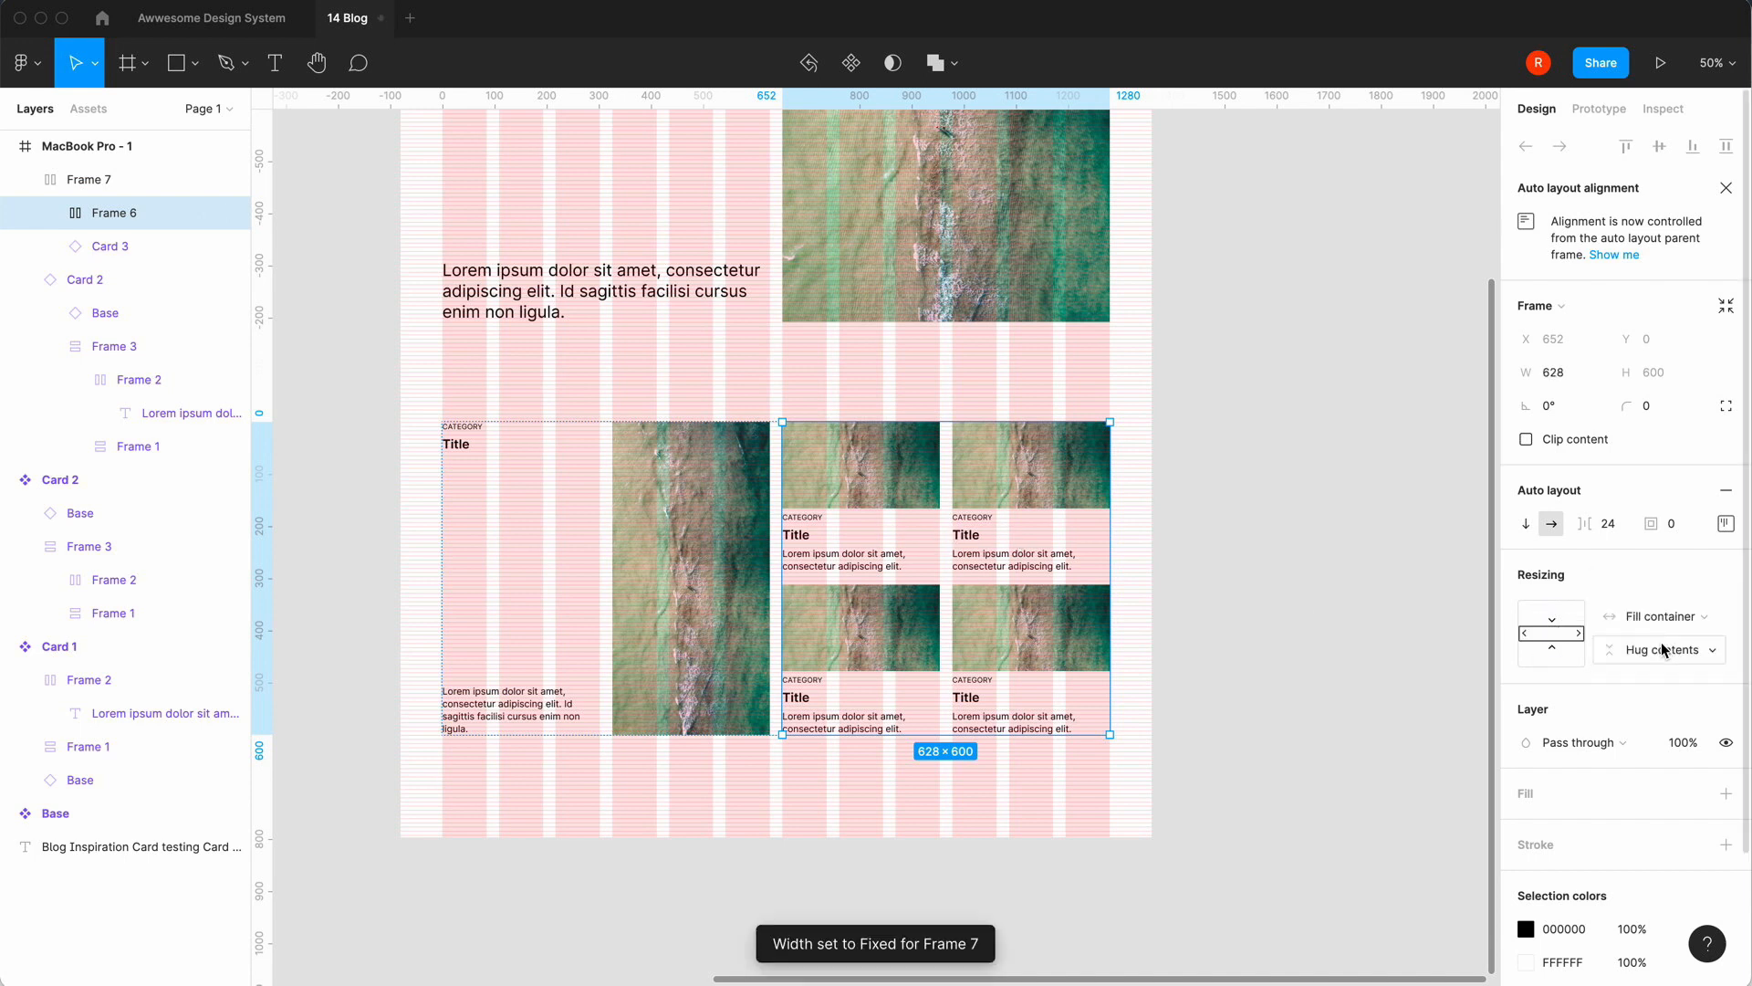
Set the width of the tall card in the lower section to fill container.
click(630, 529)
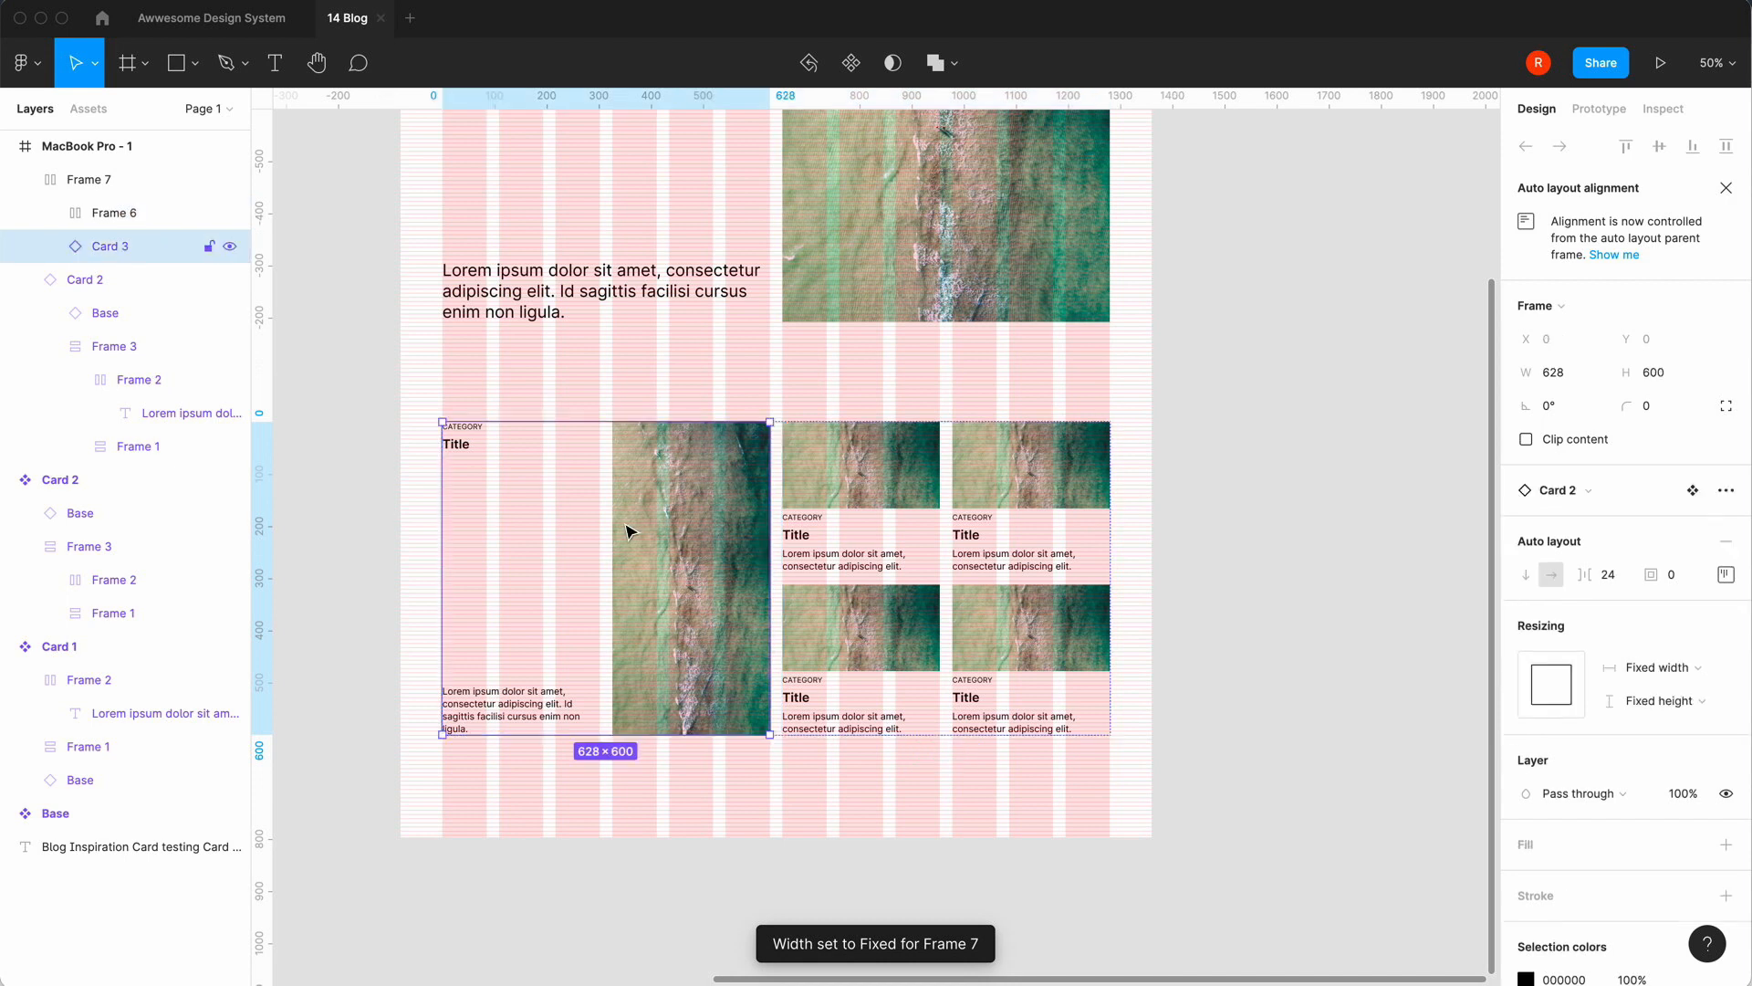
click(1649, 668)
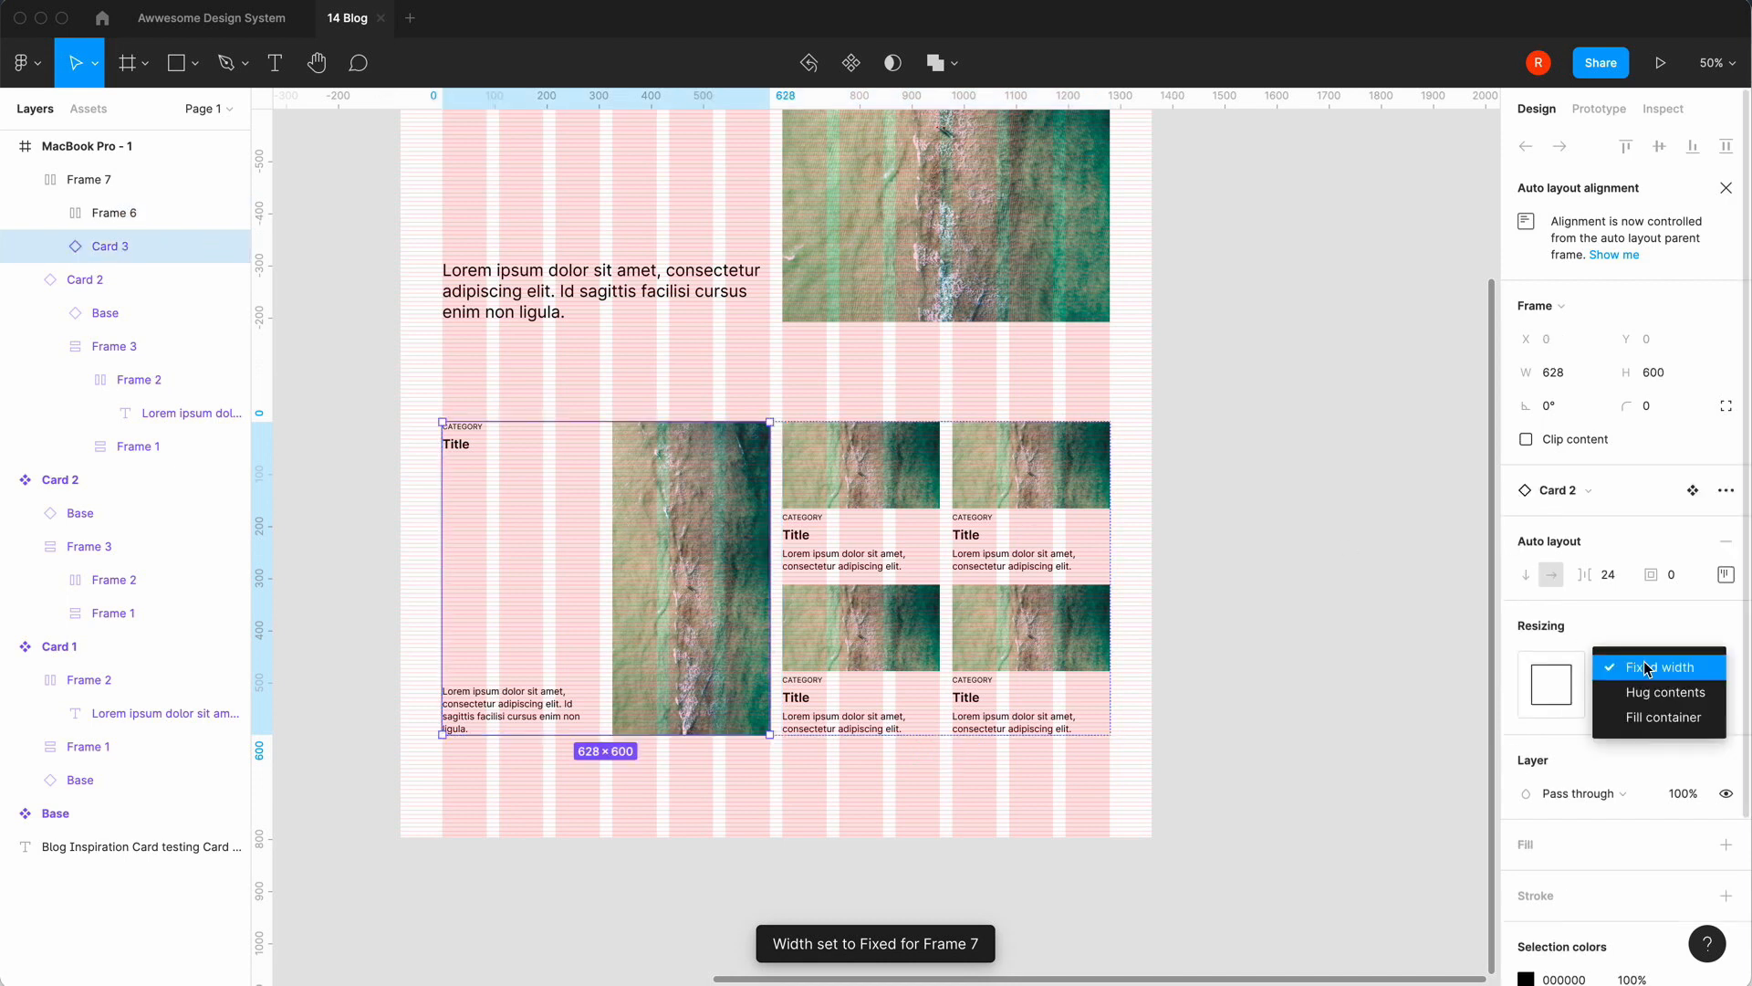
click(1663, 717)
click(1380, 595)
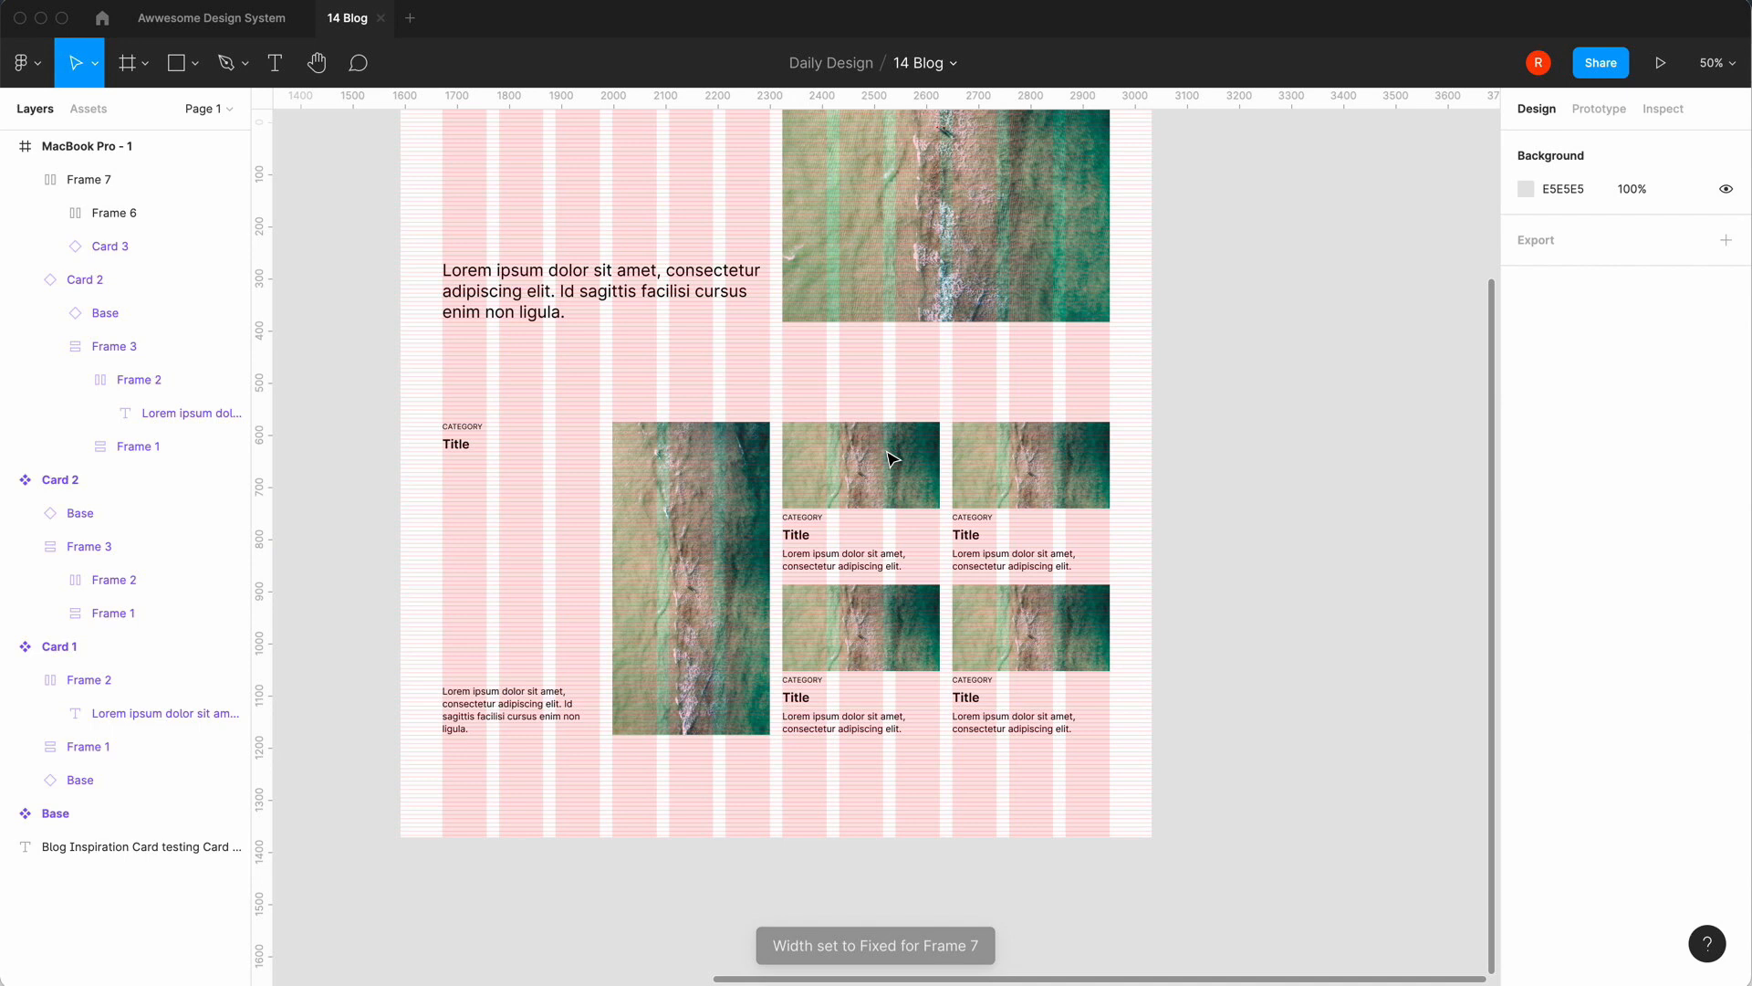
Try enlarging the page frame to about 2188 × 2061 px to test the lower section, and undo the resize.
click(892, 490)
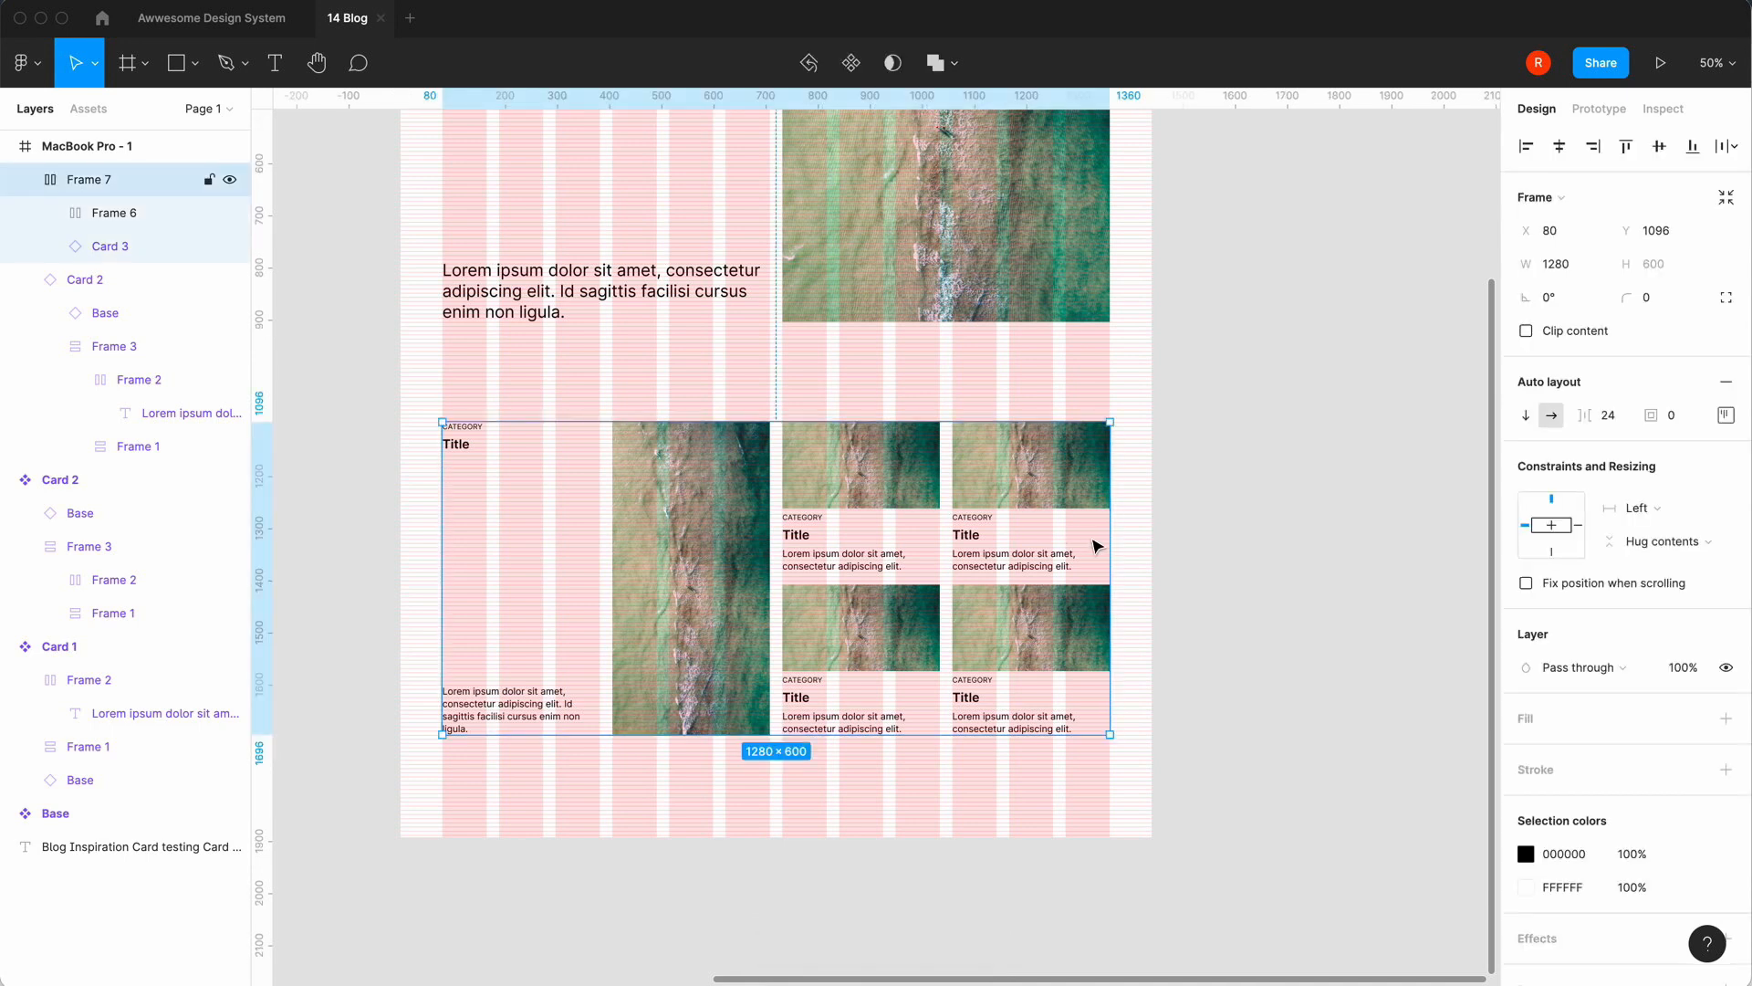
click(1194, 559)
key(minus)
click(654, 188)
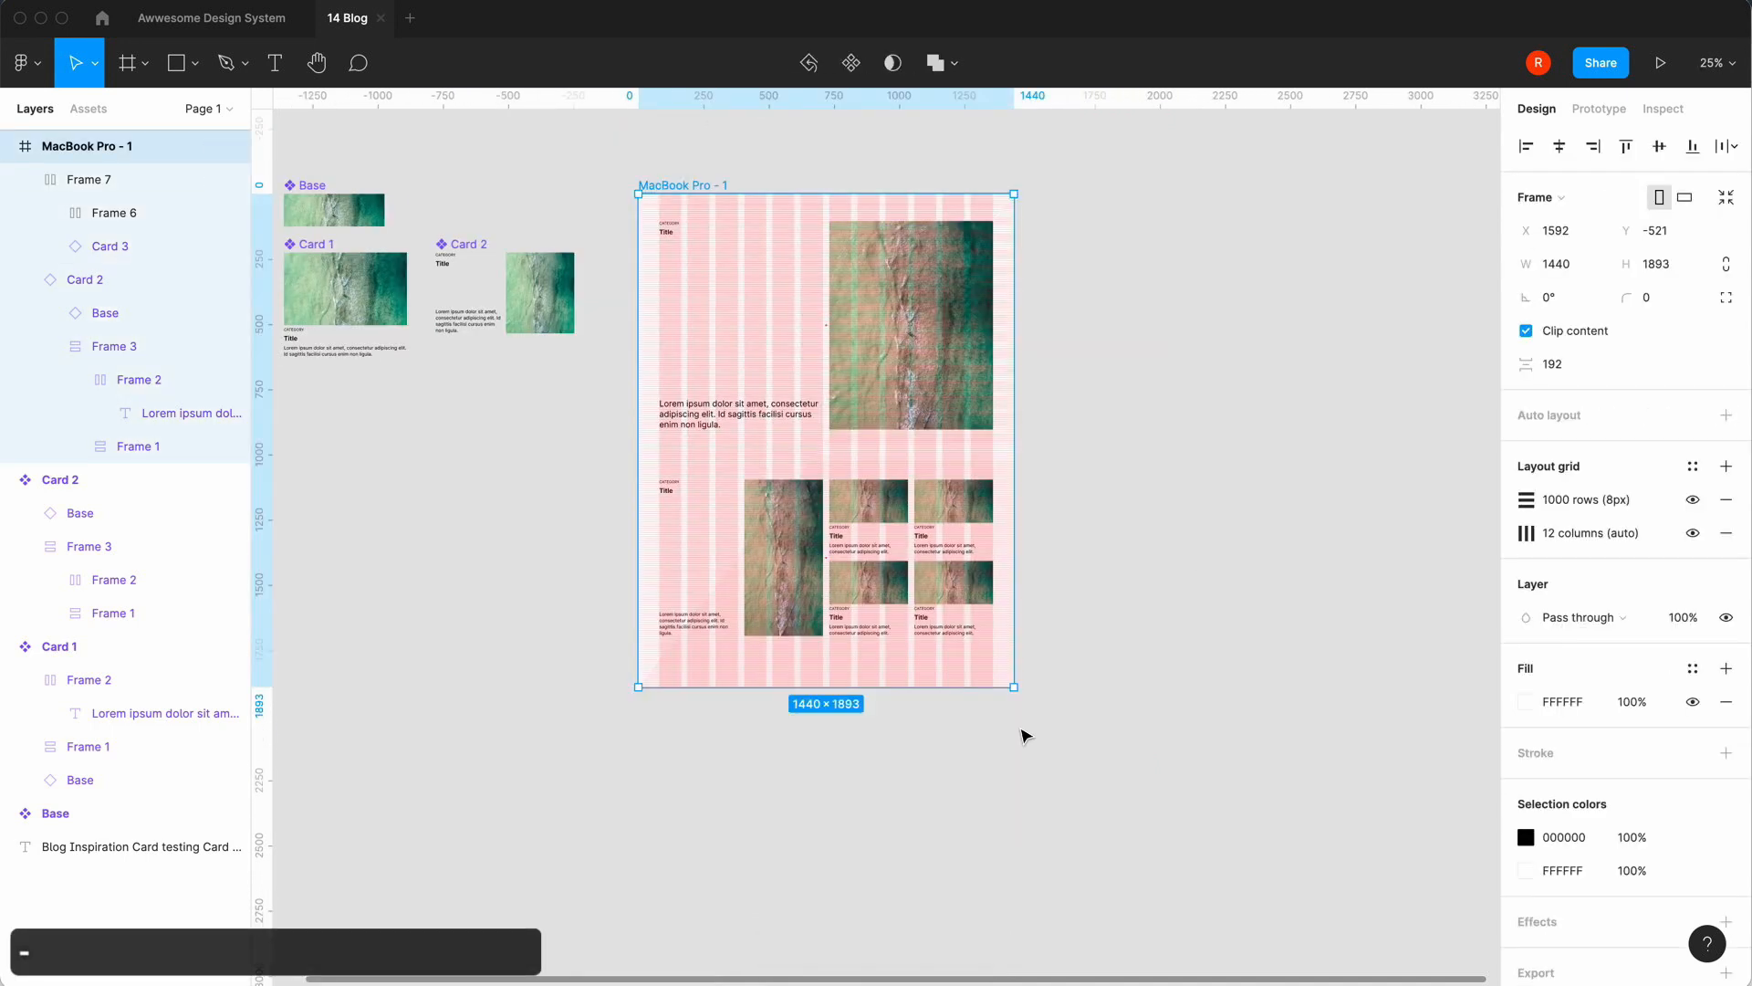
drag(1016, 690, 1205, 731)
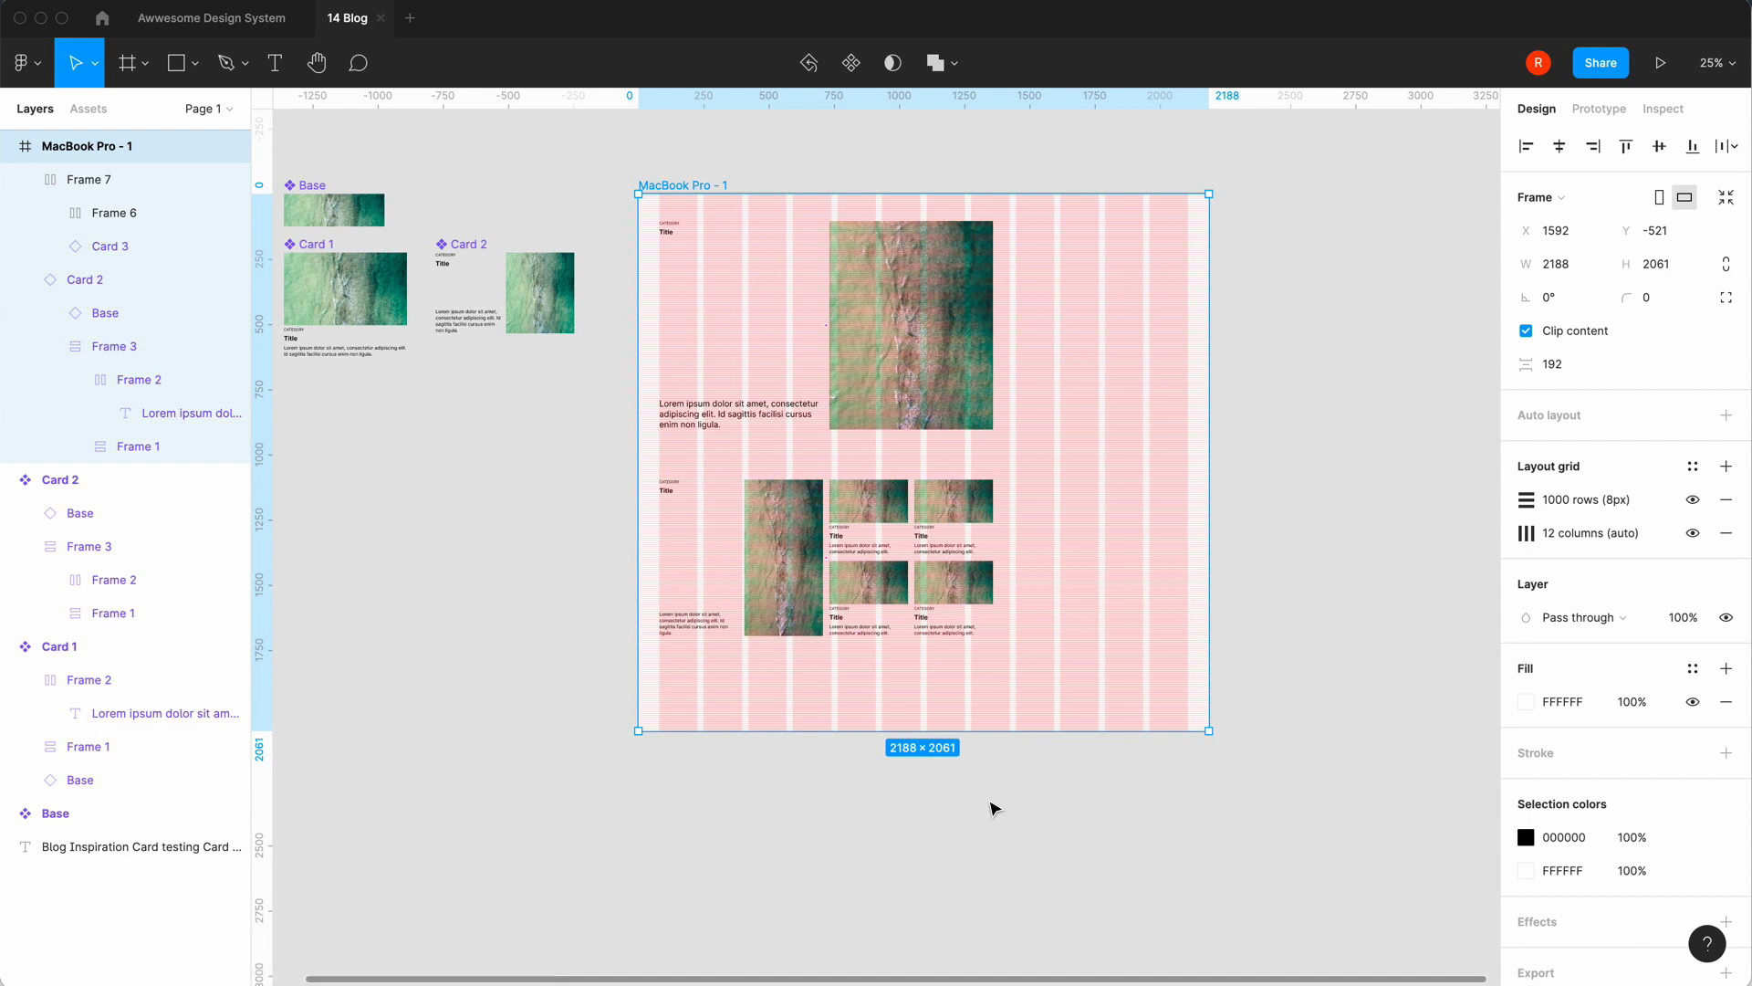
key(super+z)
Set the lower section's horizontal constraint to left and right.
click(870, 513)
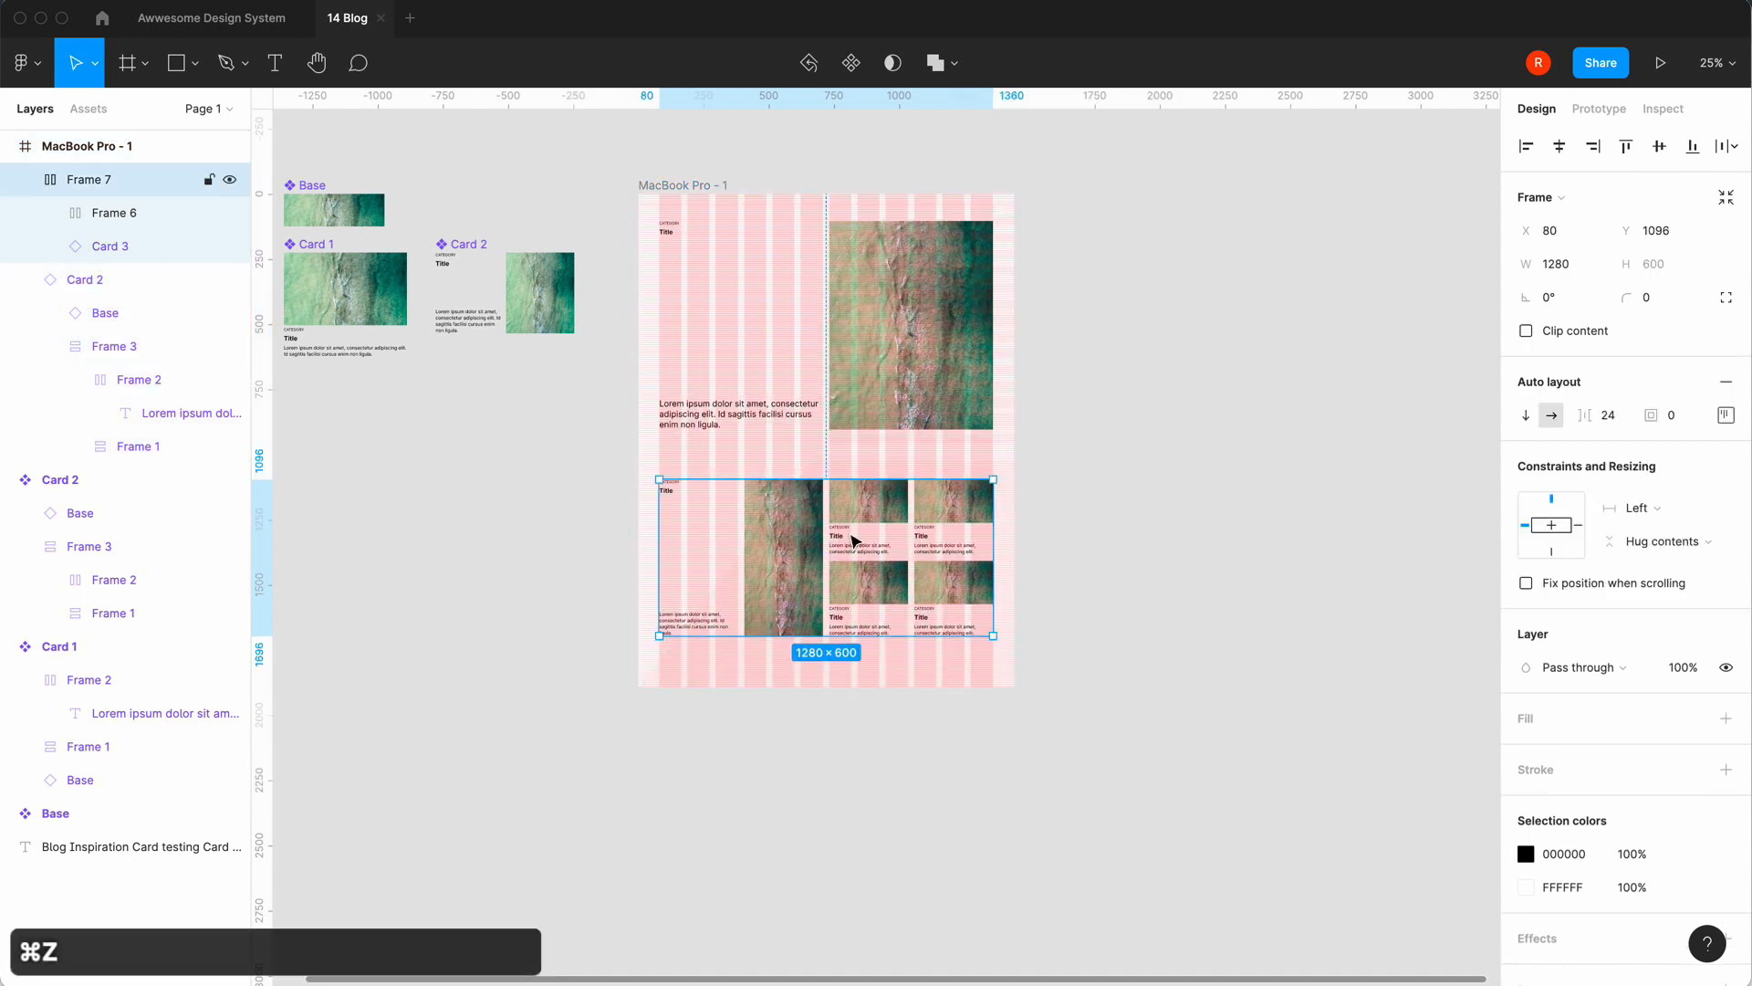
click(1656, 511)
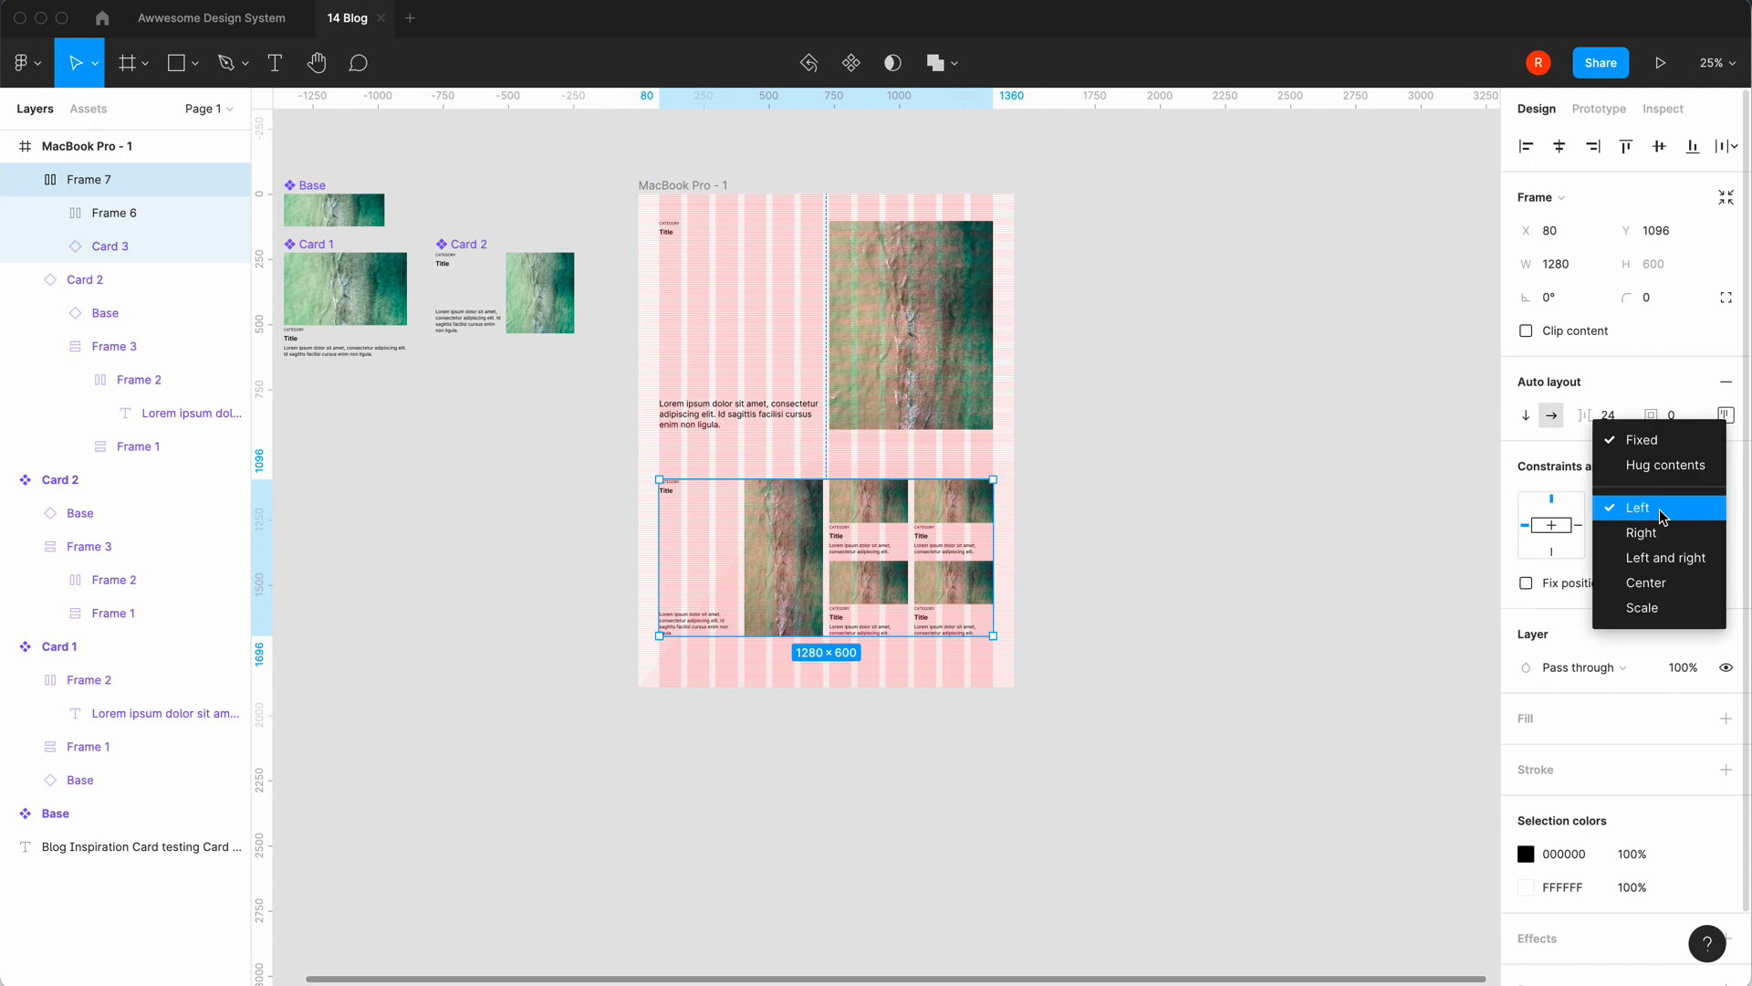
click(1516, 485)
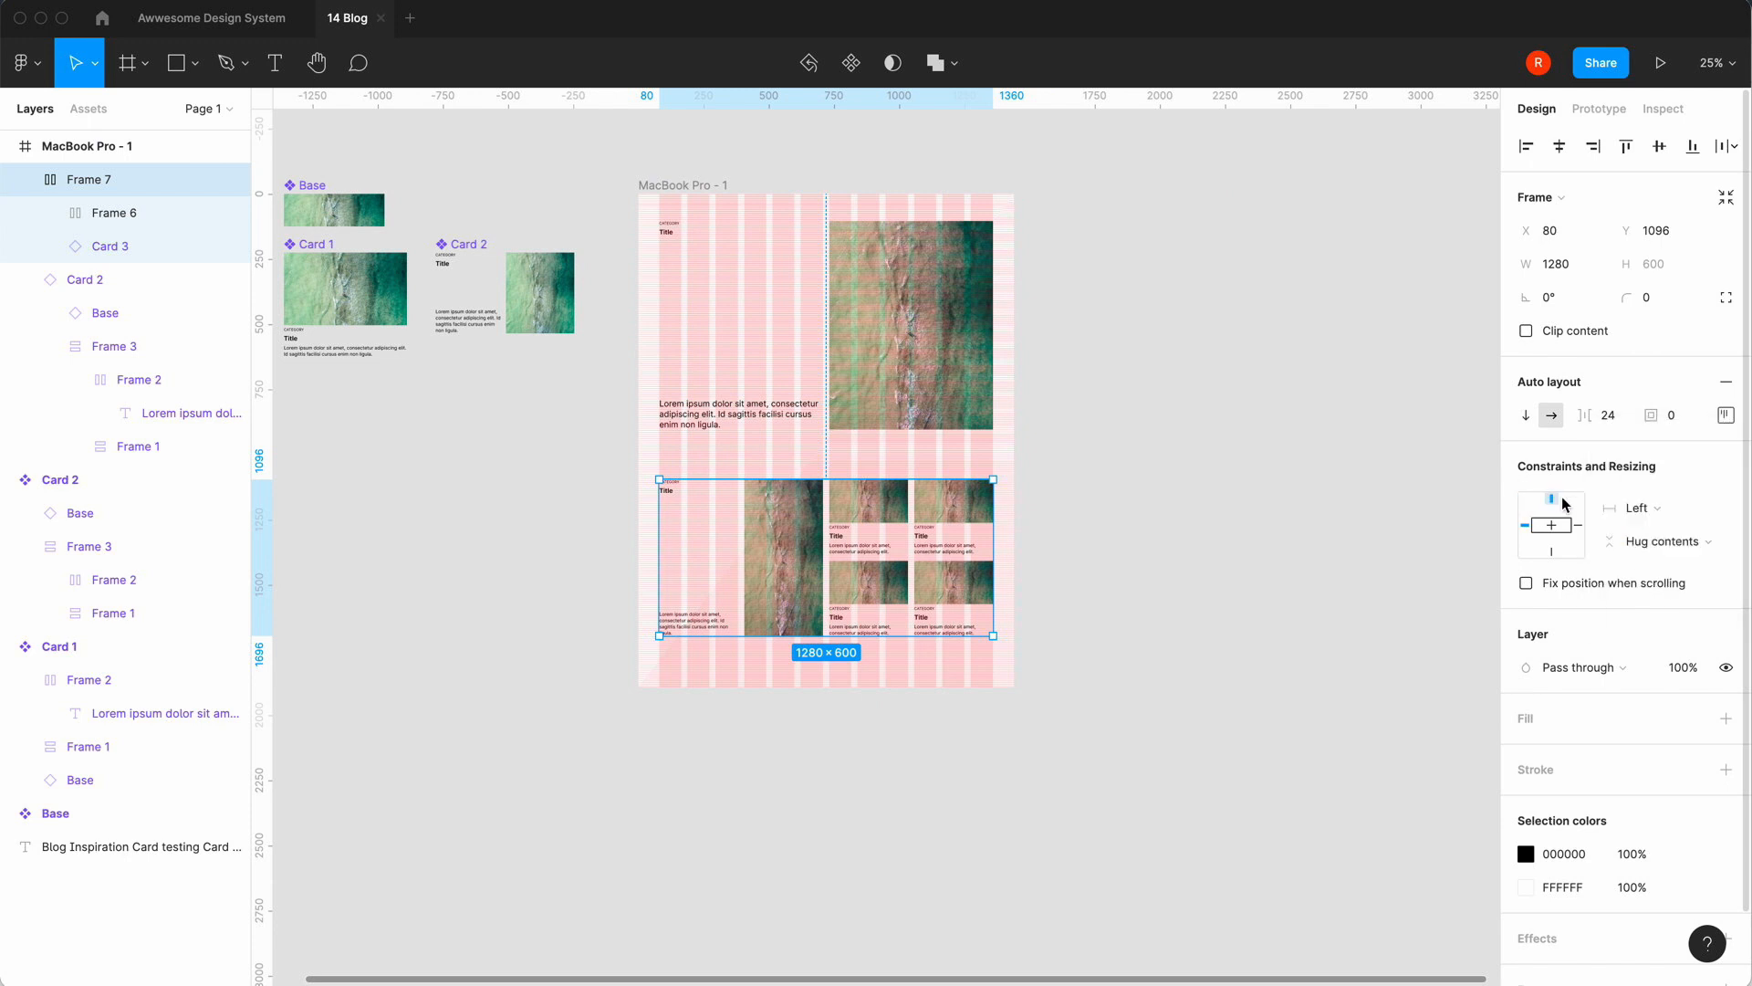
shift+click(1578, 525)
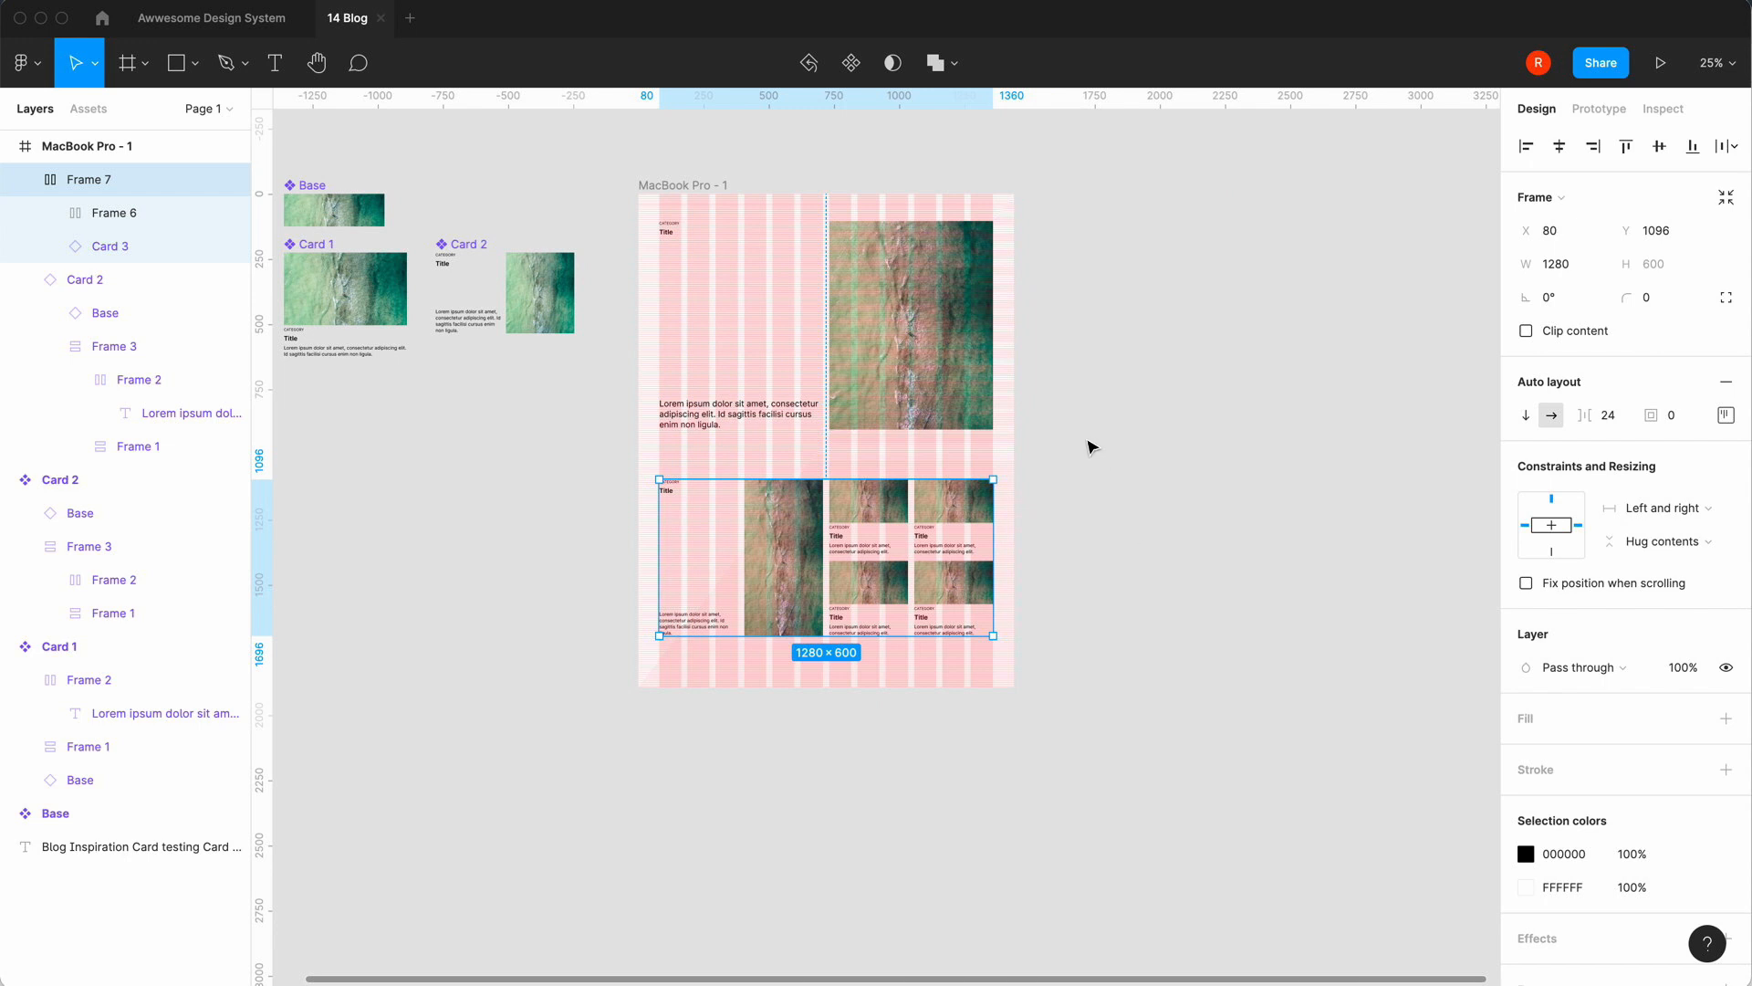
Test the constraints by resizing the page frame to about 1624 × 1837 px, and reset its width to 1440 px.
click(1092, 446)
click(676, 184)
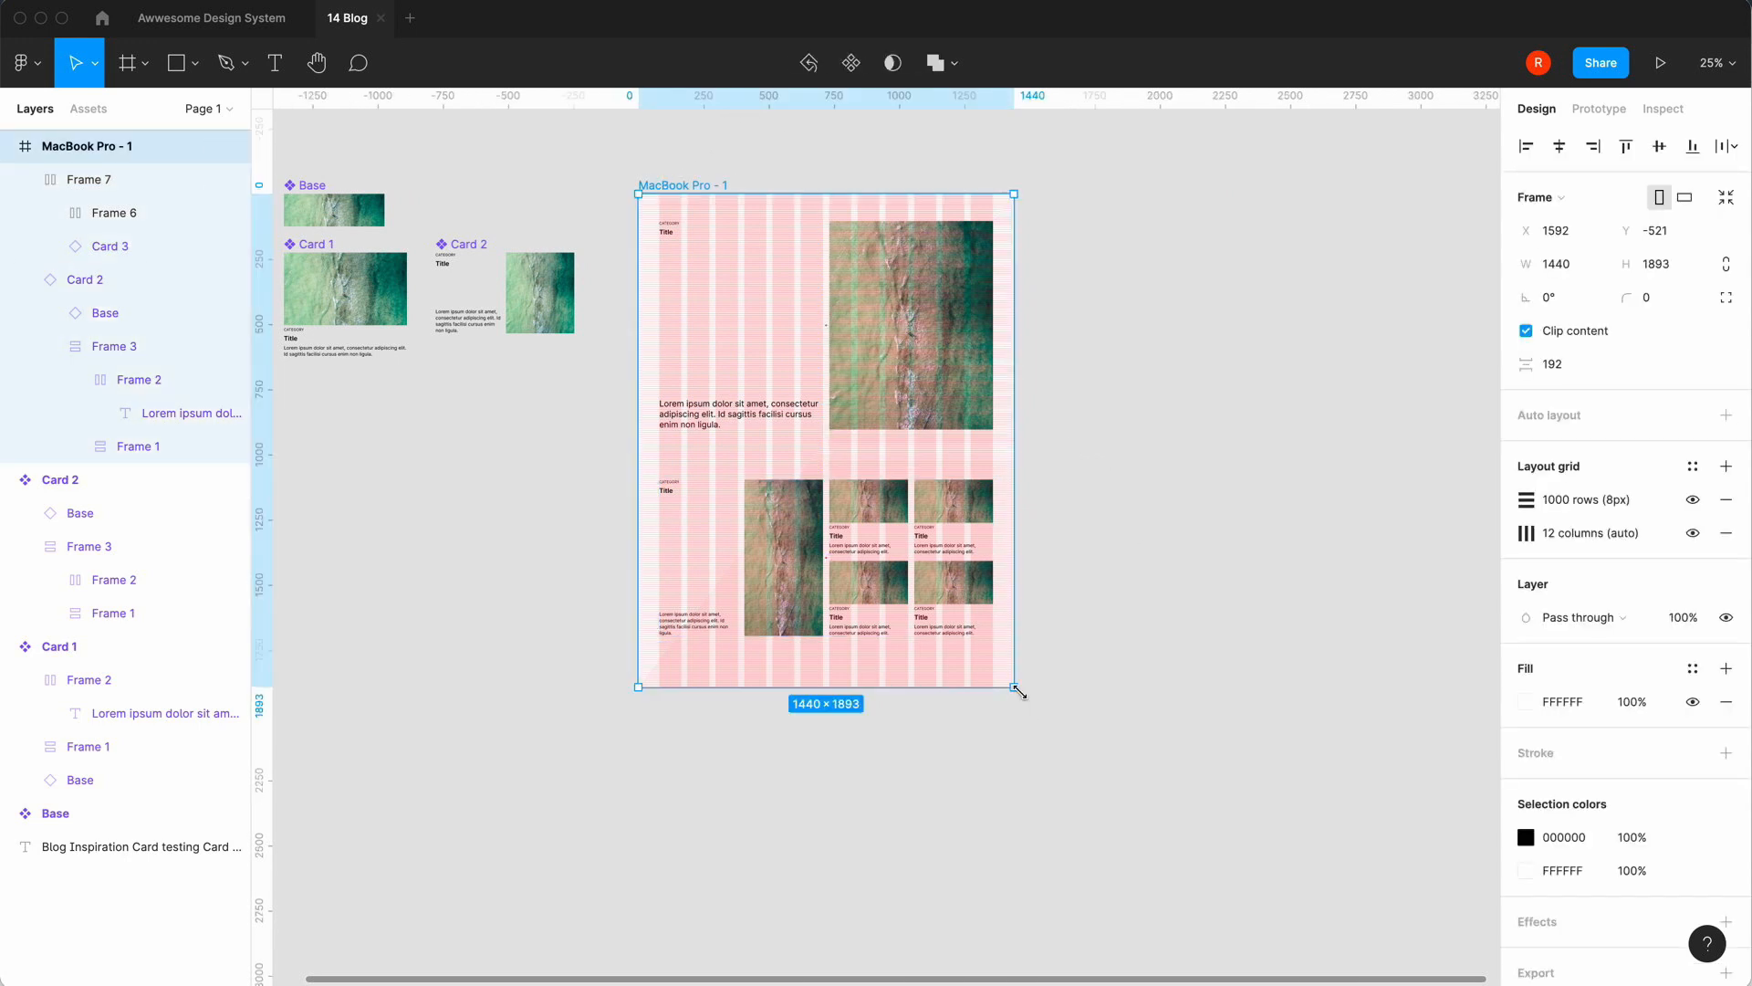
drag(1201, 706, 1063, 674)
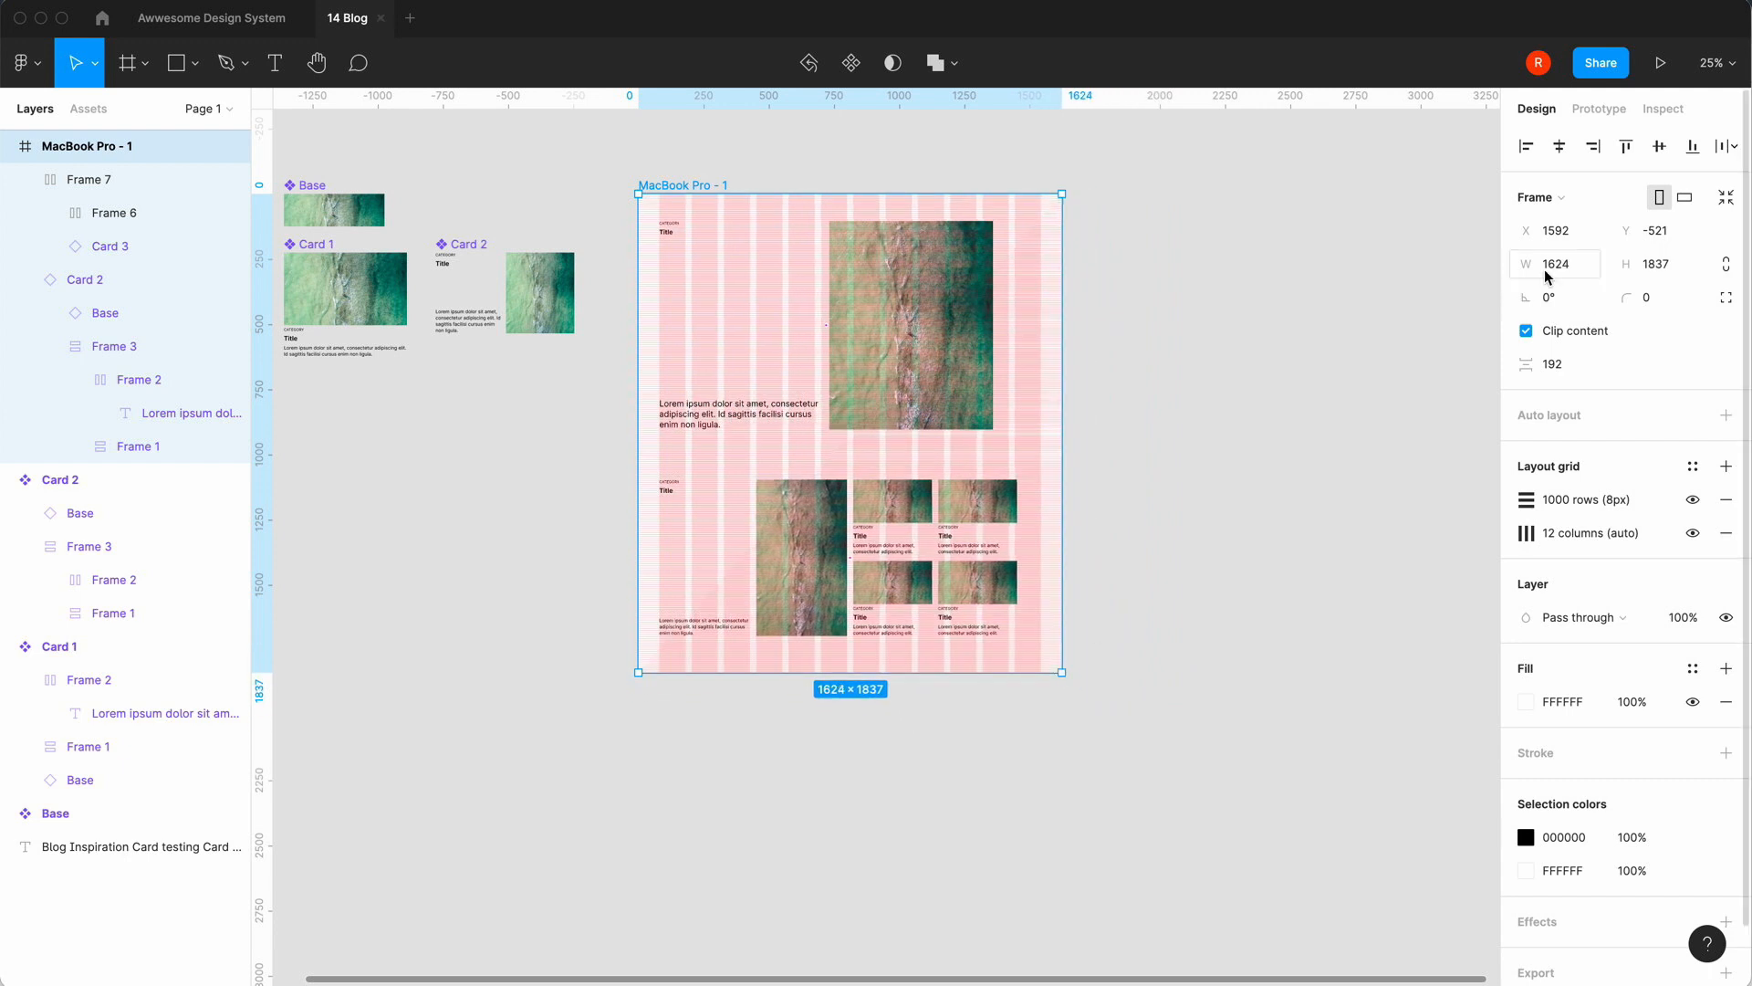
click(1574, 267)
text(1440)
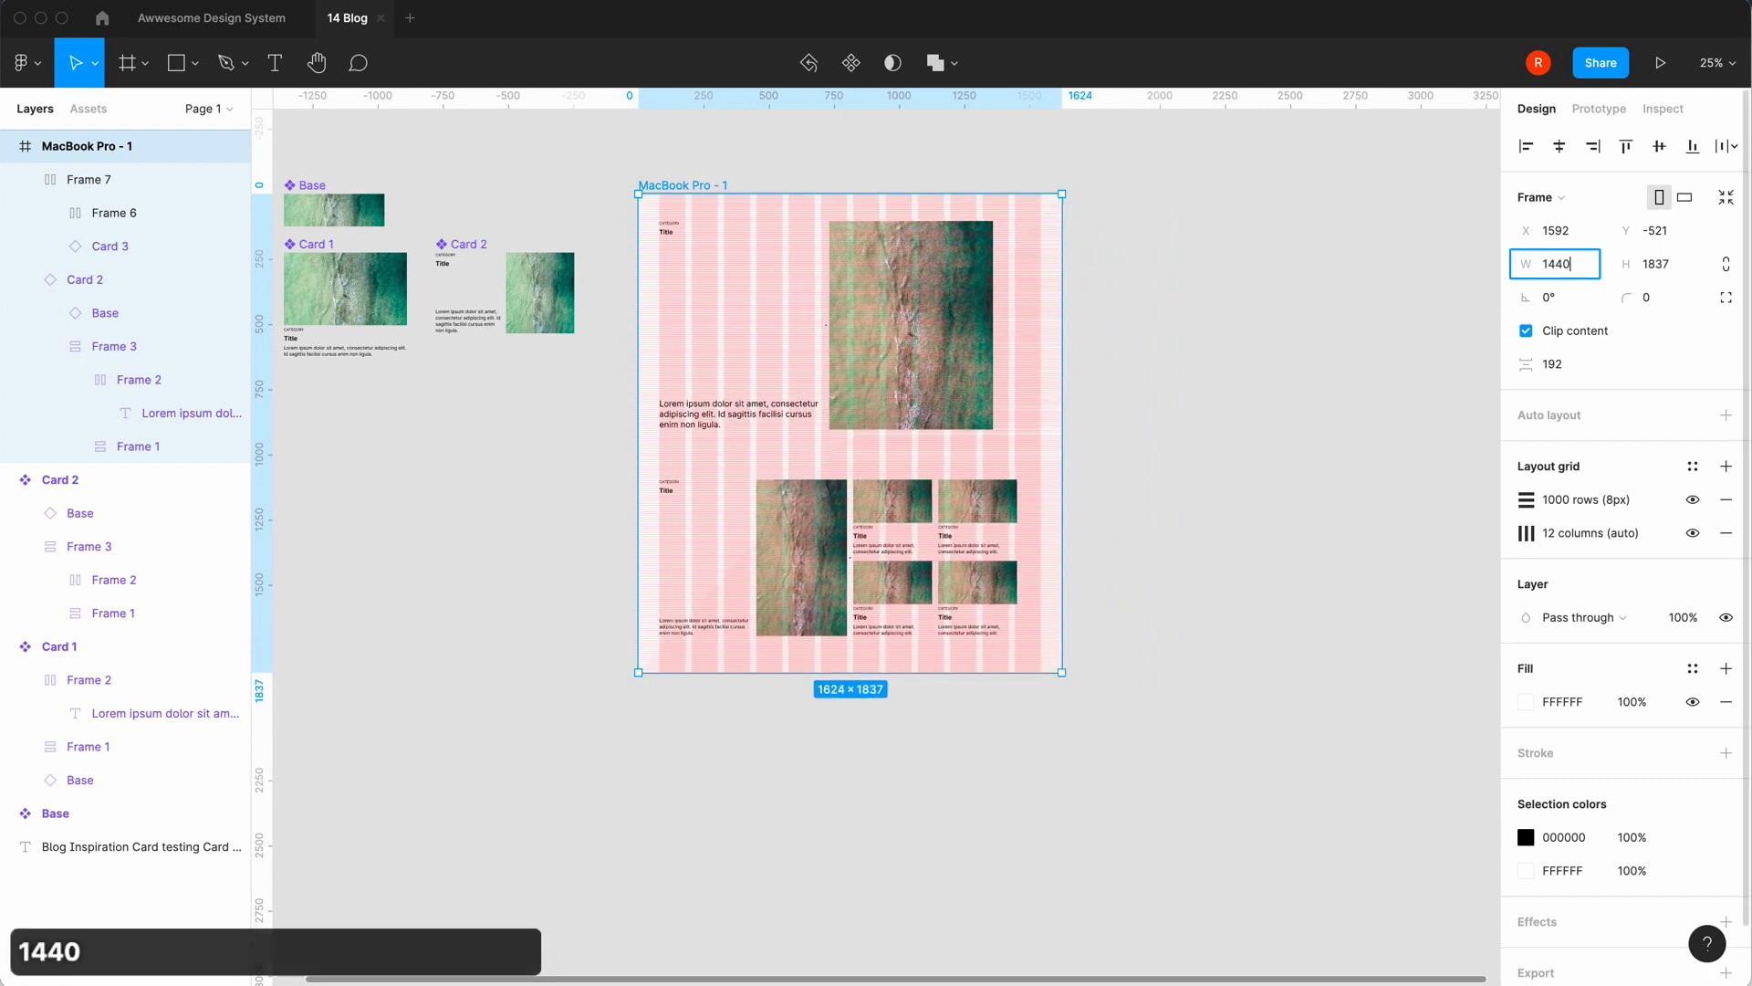
key(Return)
click(1182, 484)
Set the width of the first two-card stack in the four-card group to fill container.
key(equal)
click(919, 538)
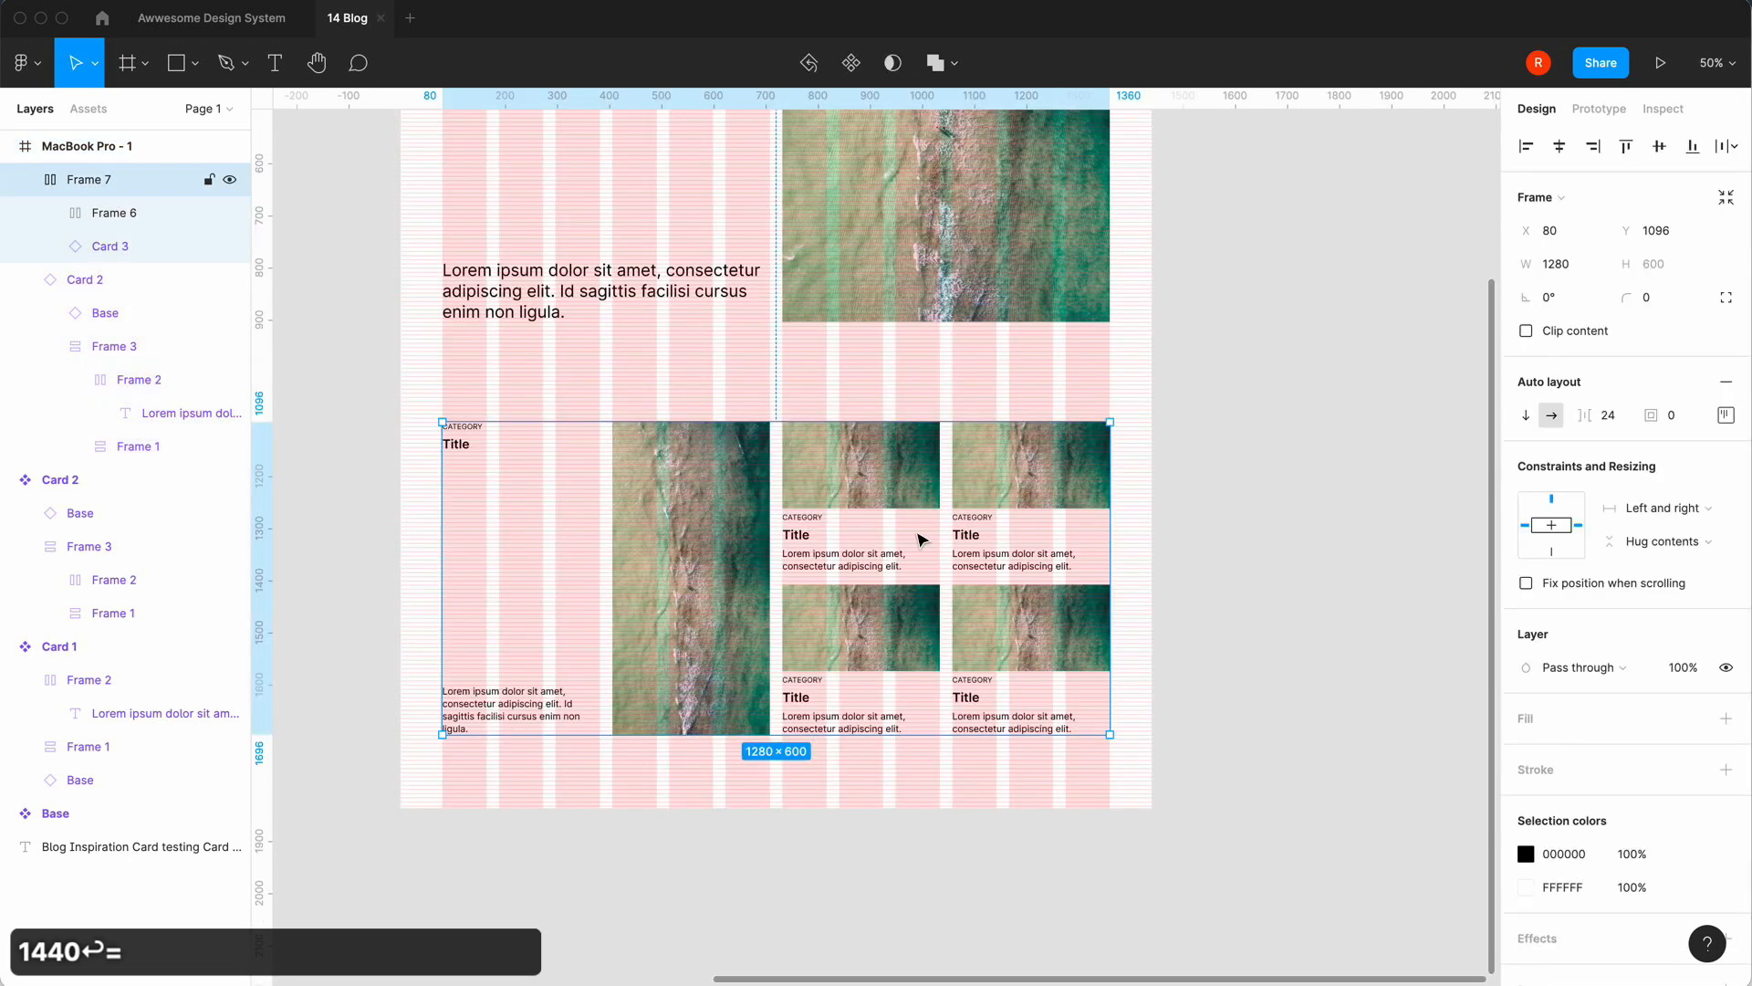
click(908, 476)
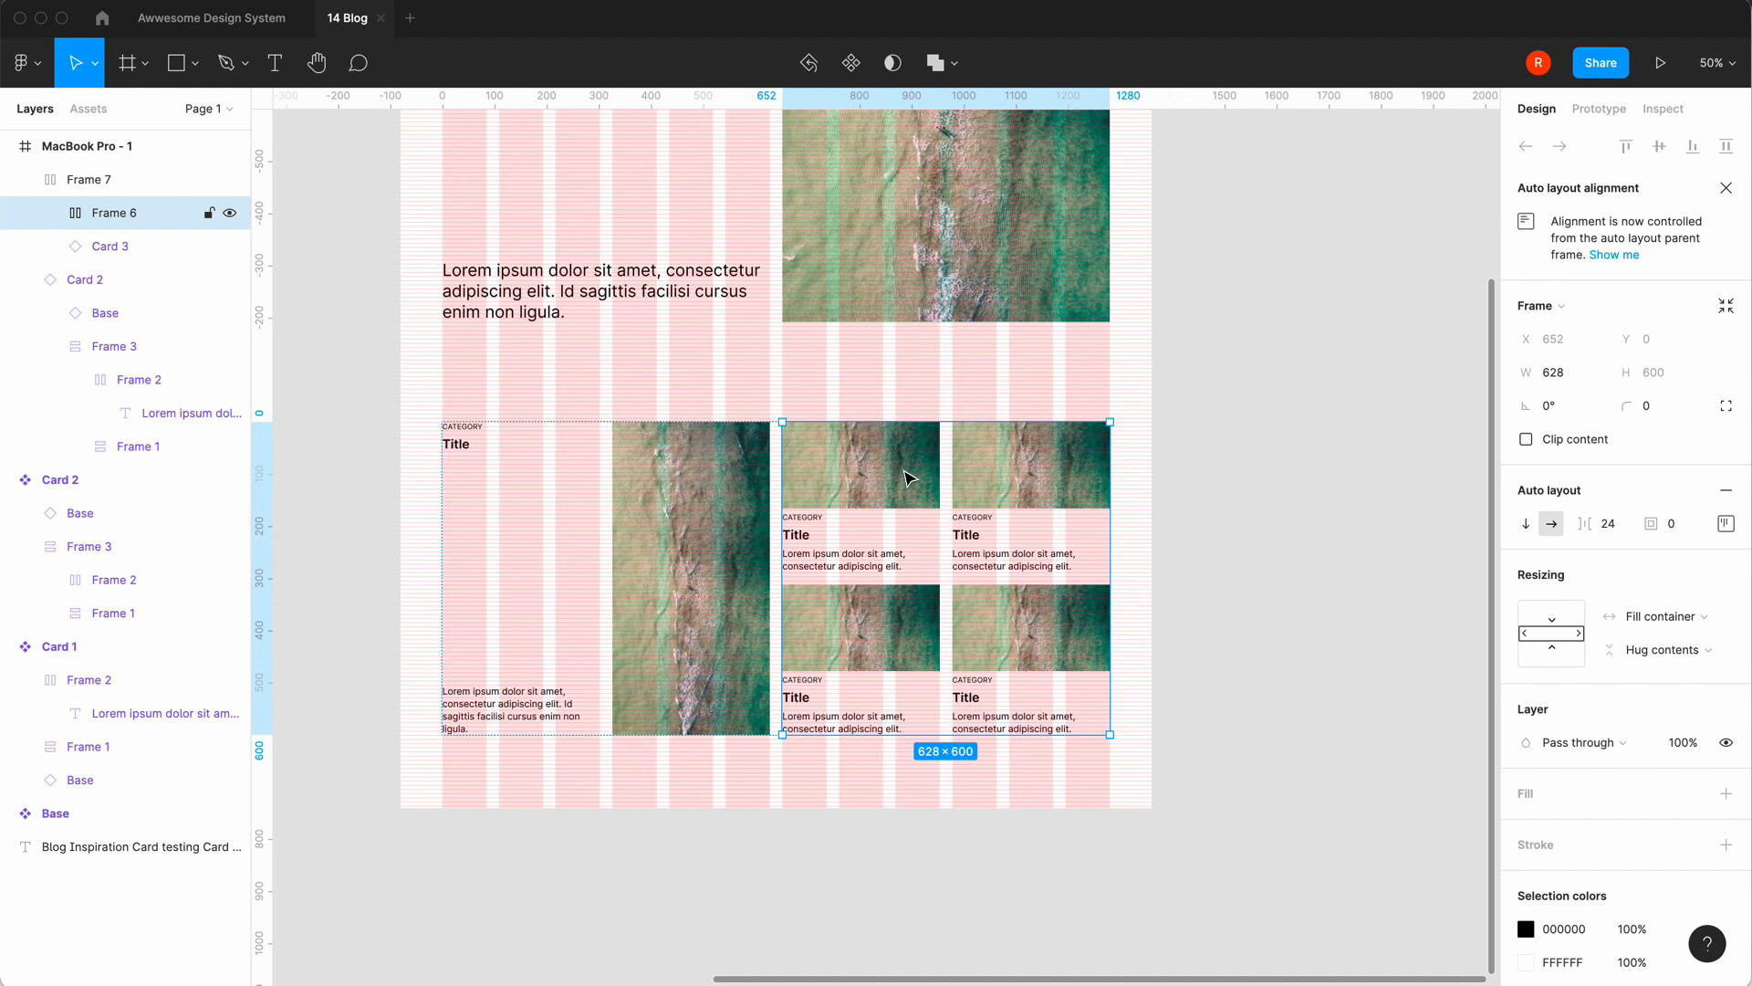
click(908, 477)
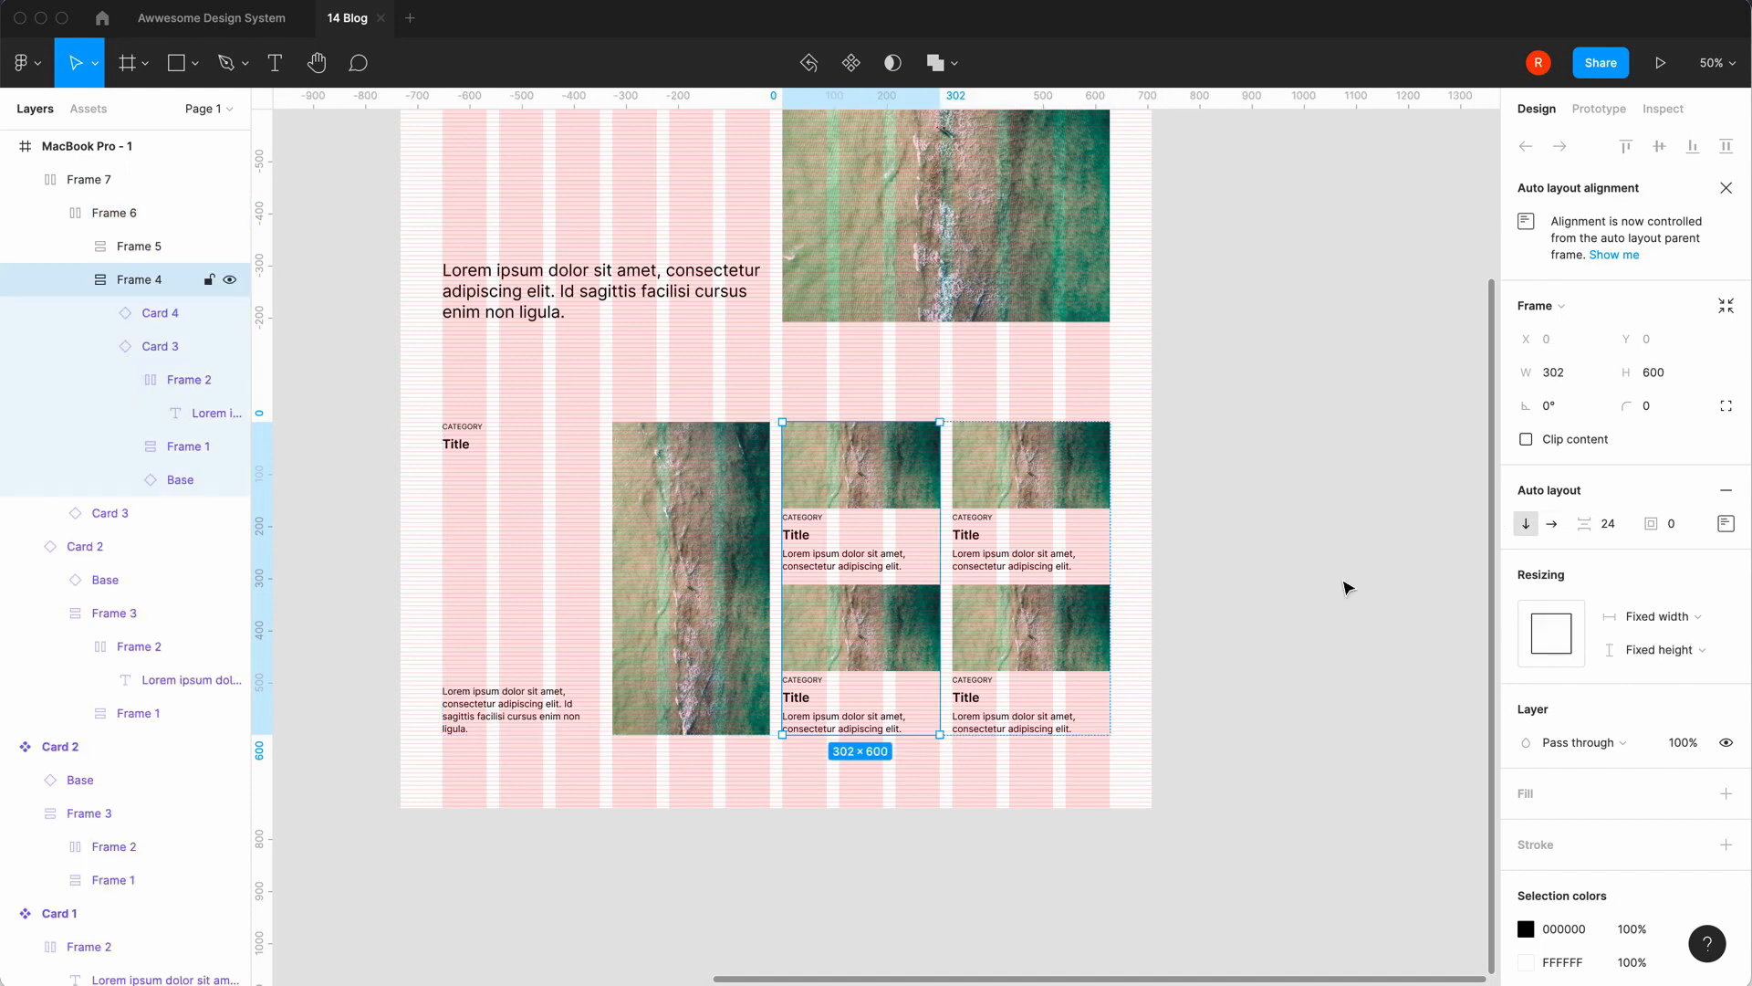
click(1679, 616)
click(1666, 666)
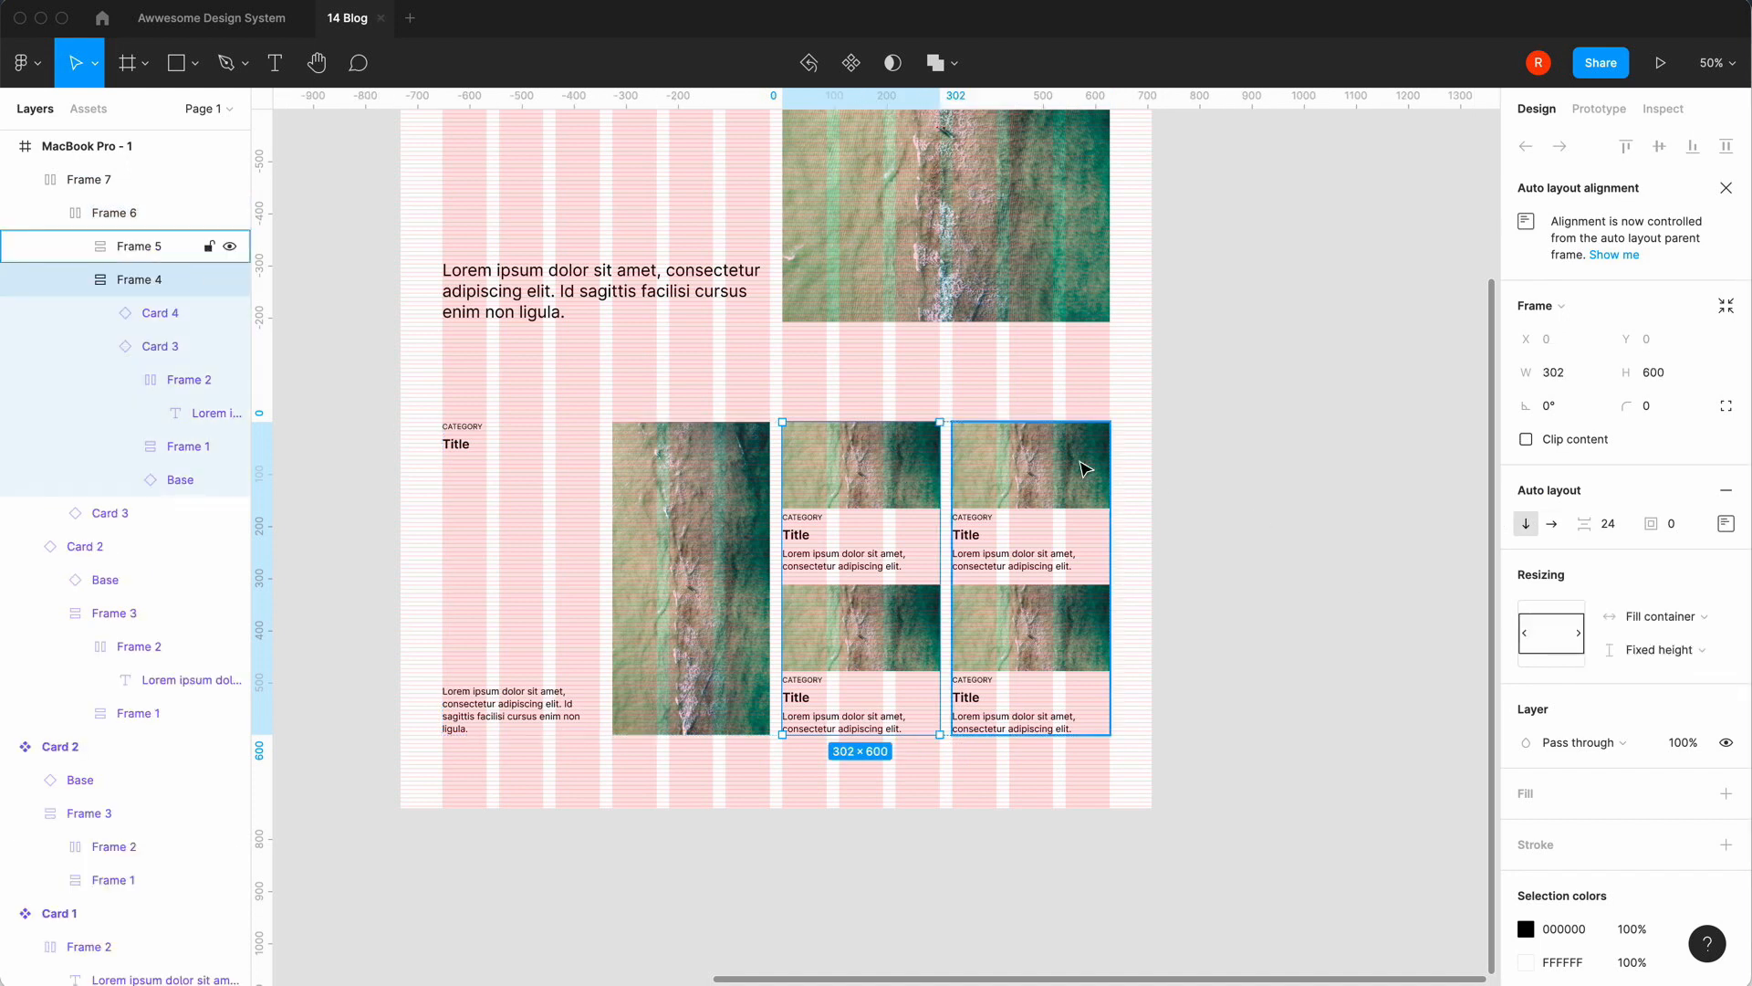
Set the width of the second two-card stack in the four-card group to fill container.
click(1085, 468)
click(1664, 616)
click(1665, 665)
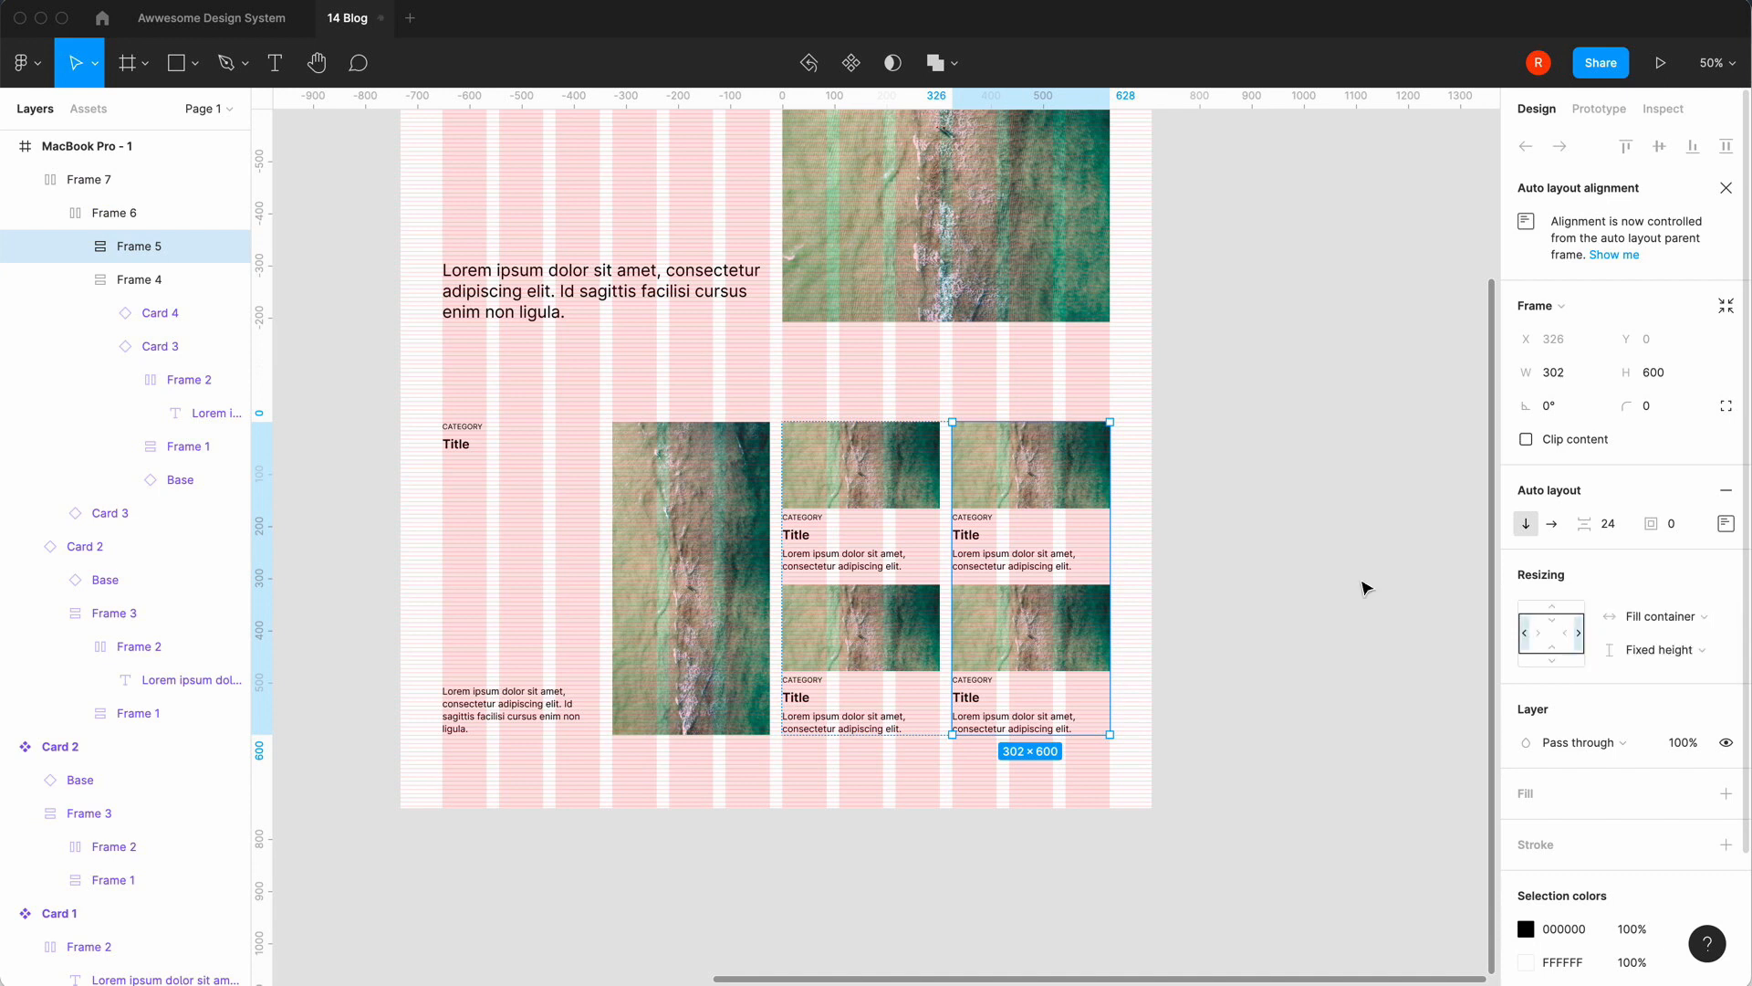
click(1366, 587)
Check the tall card's resizing, and test the layout by resizing the page frame to about 1764 × 2061 px and 1516 × 1871 px.
click(681, 520)
click(683, 526)
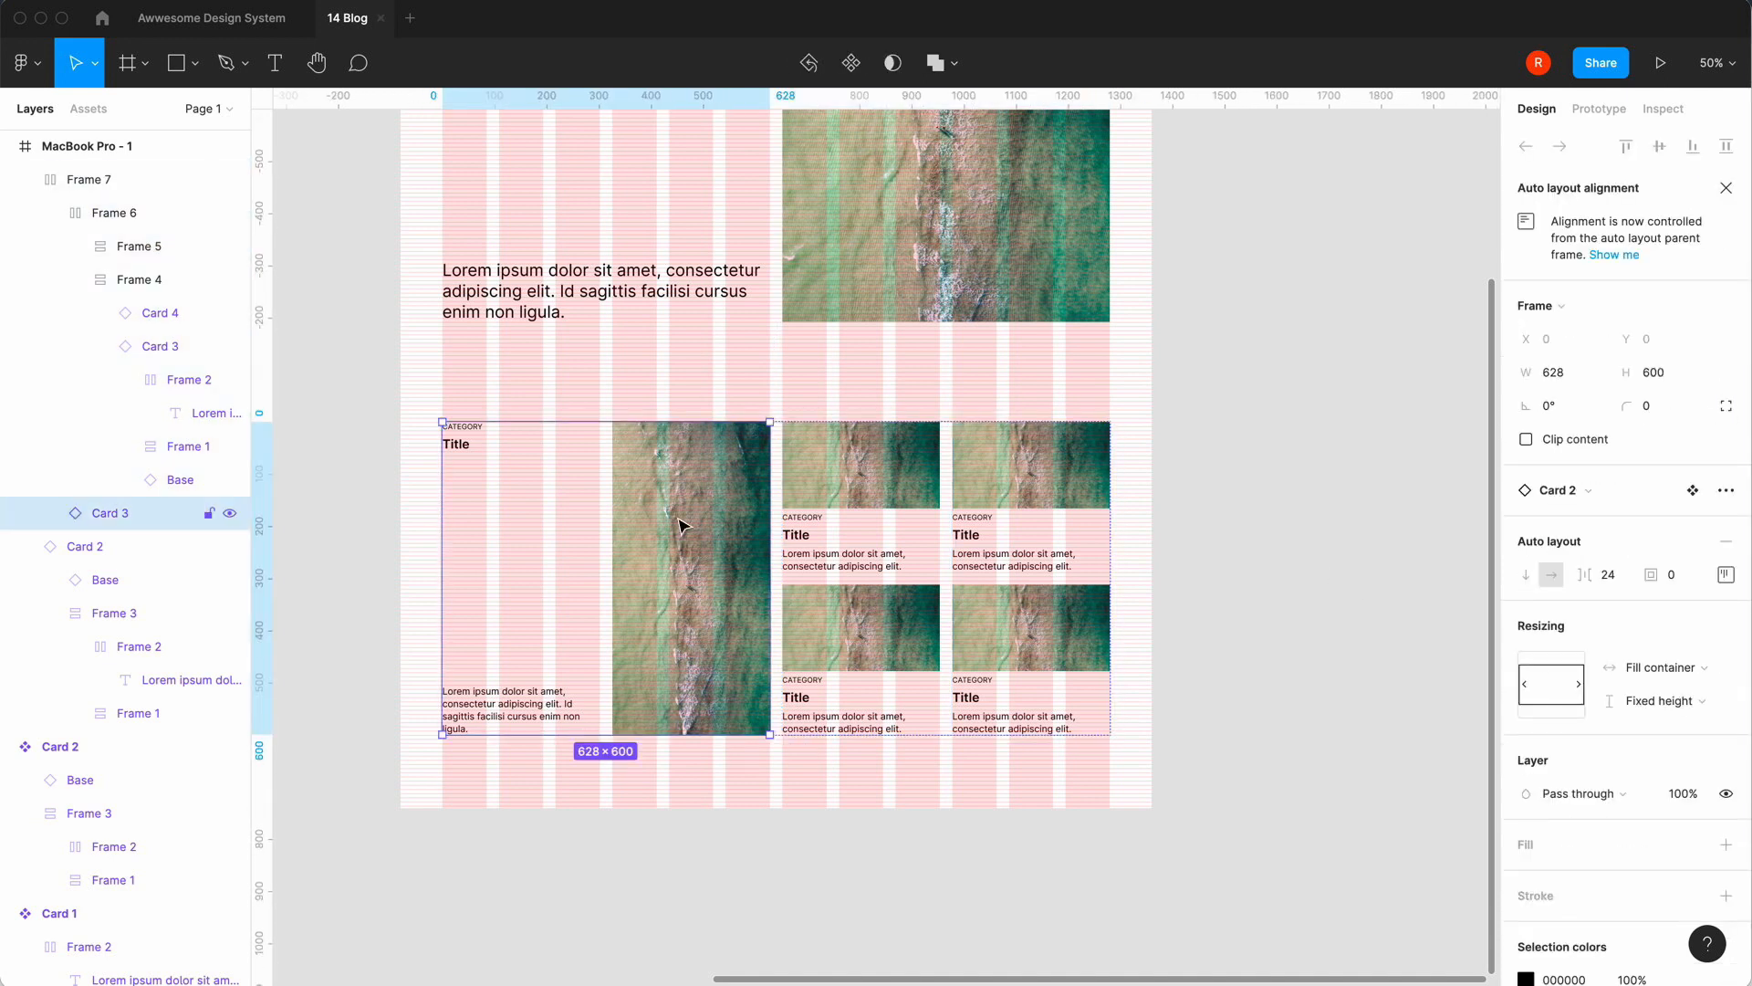
click(1314, 431)
key(minus)
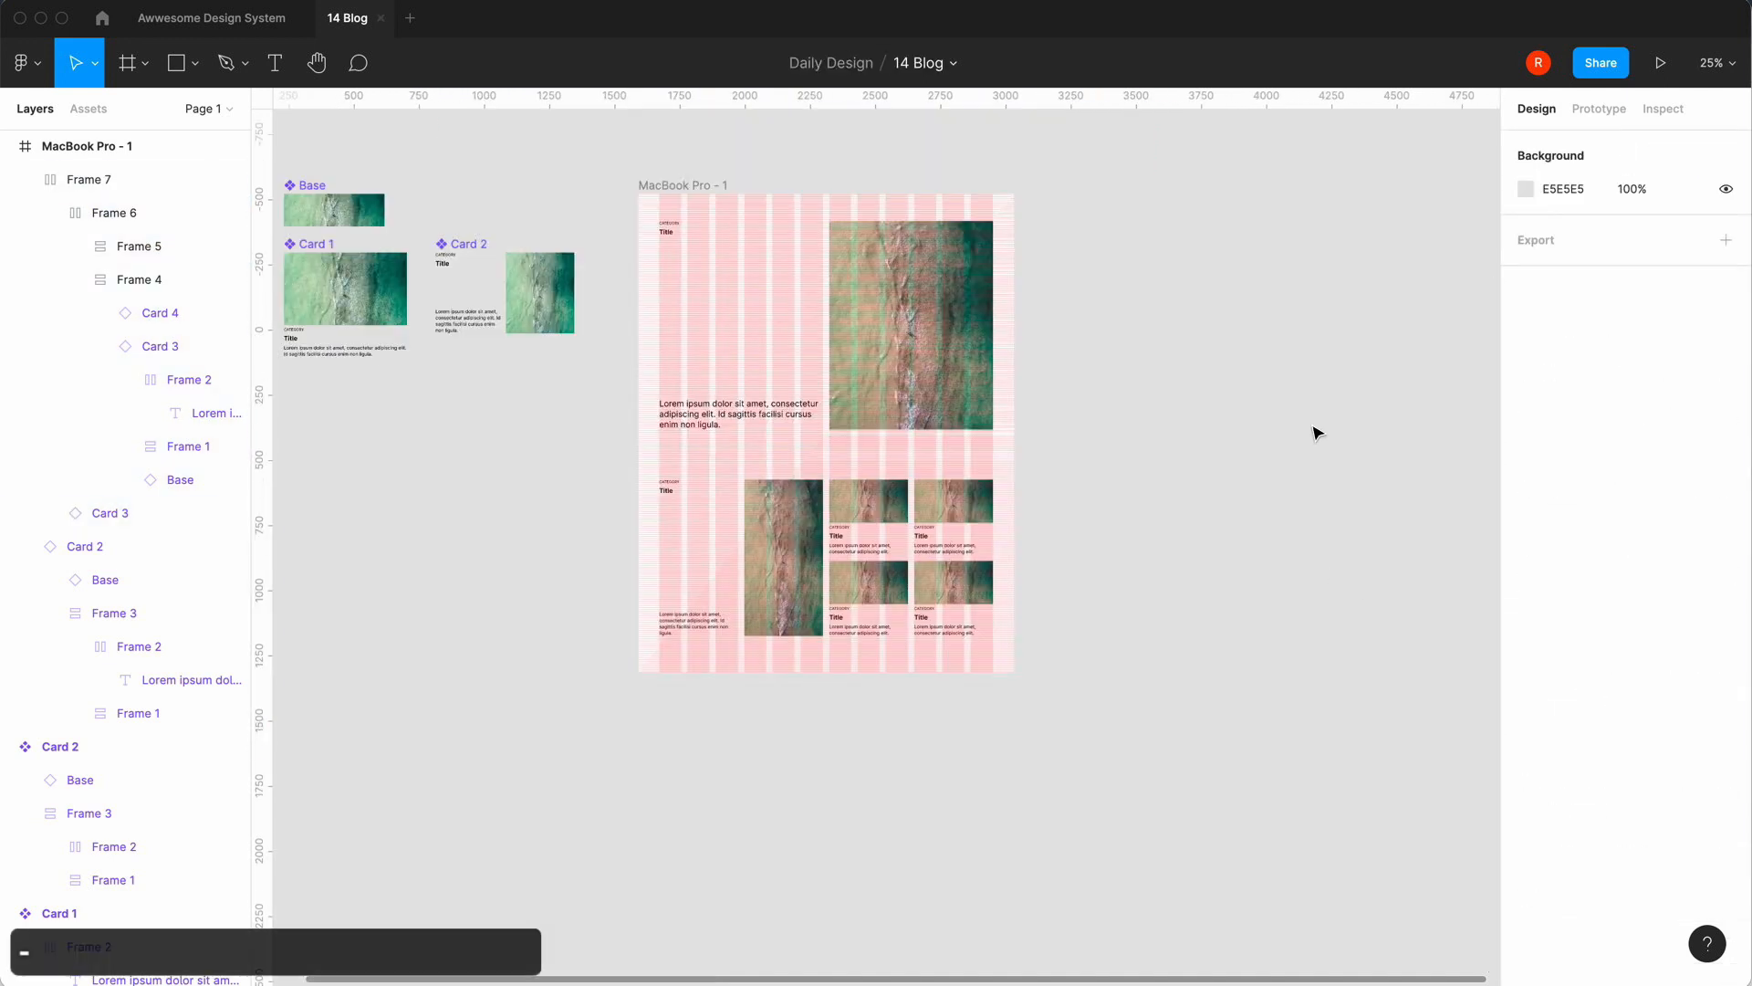
click(726, 187)
drag(1013, 672, 1095, 731)
key(plus)
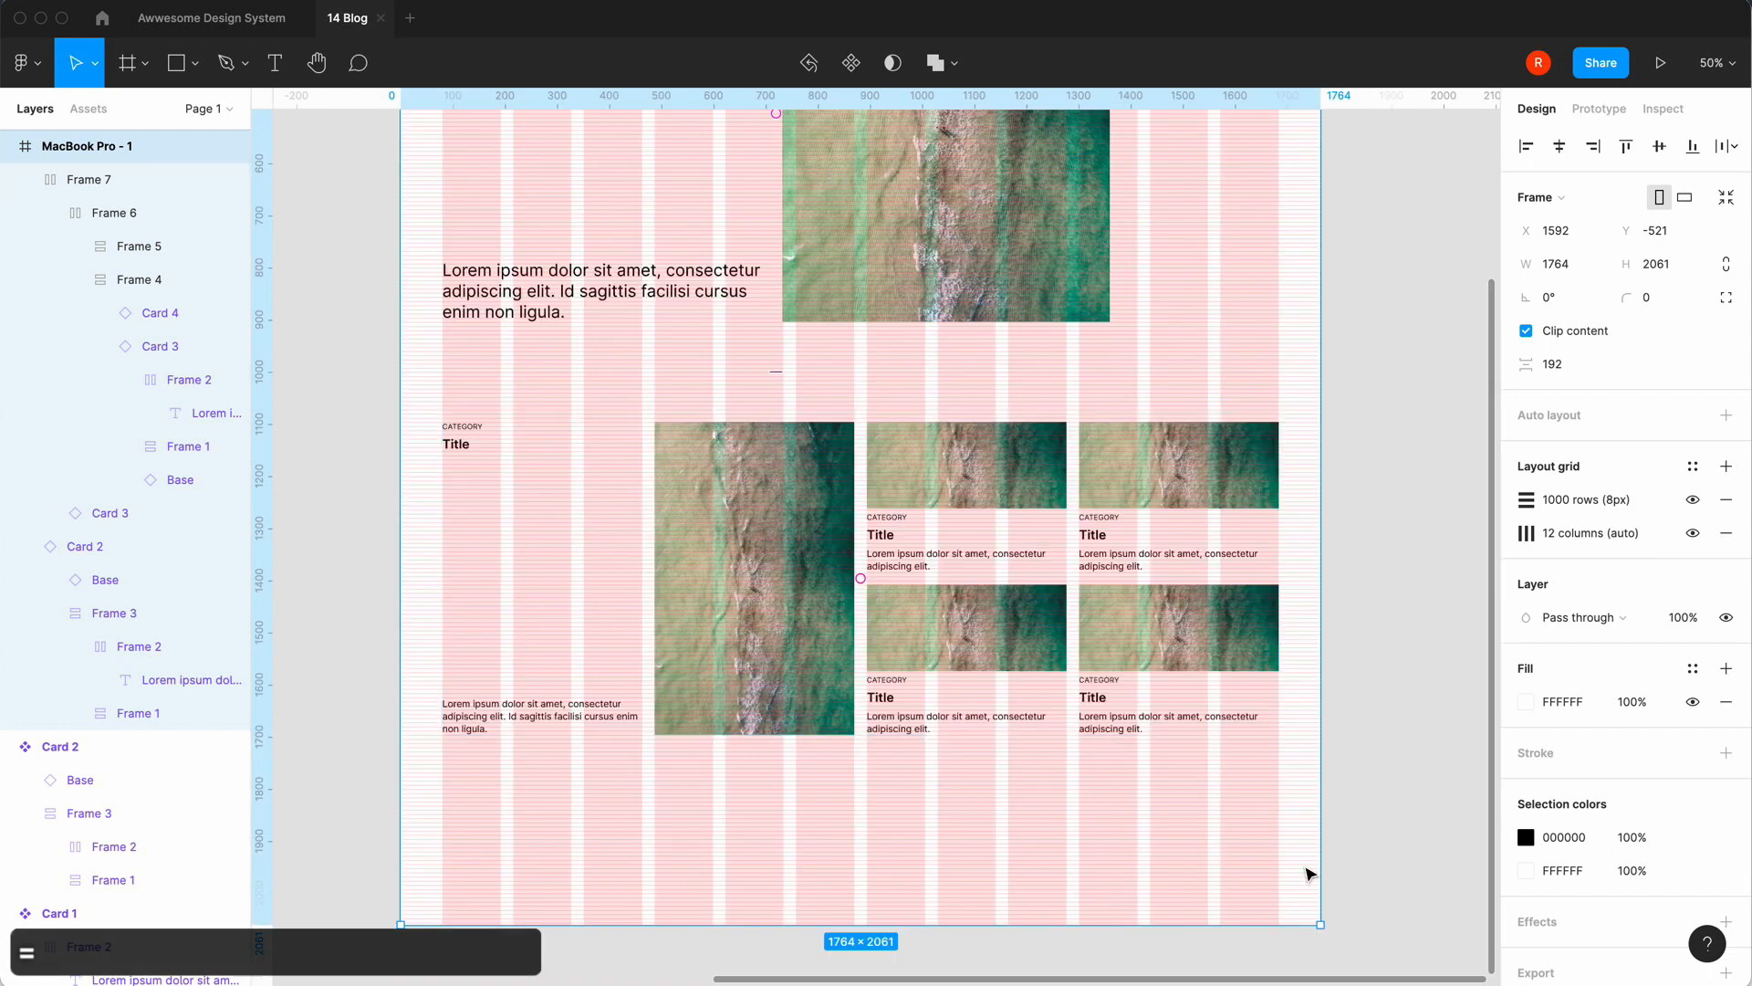
drag(1320, 923, 1191, 826)
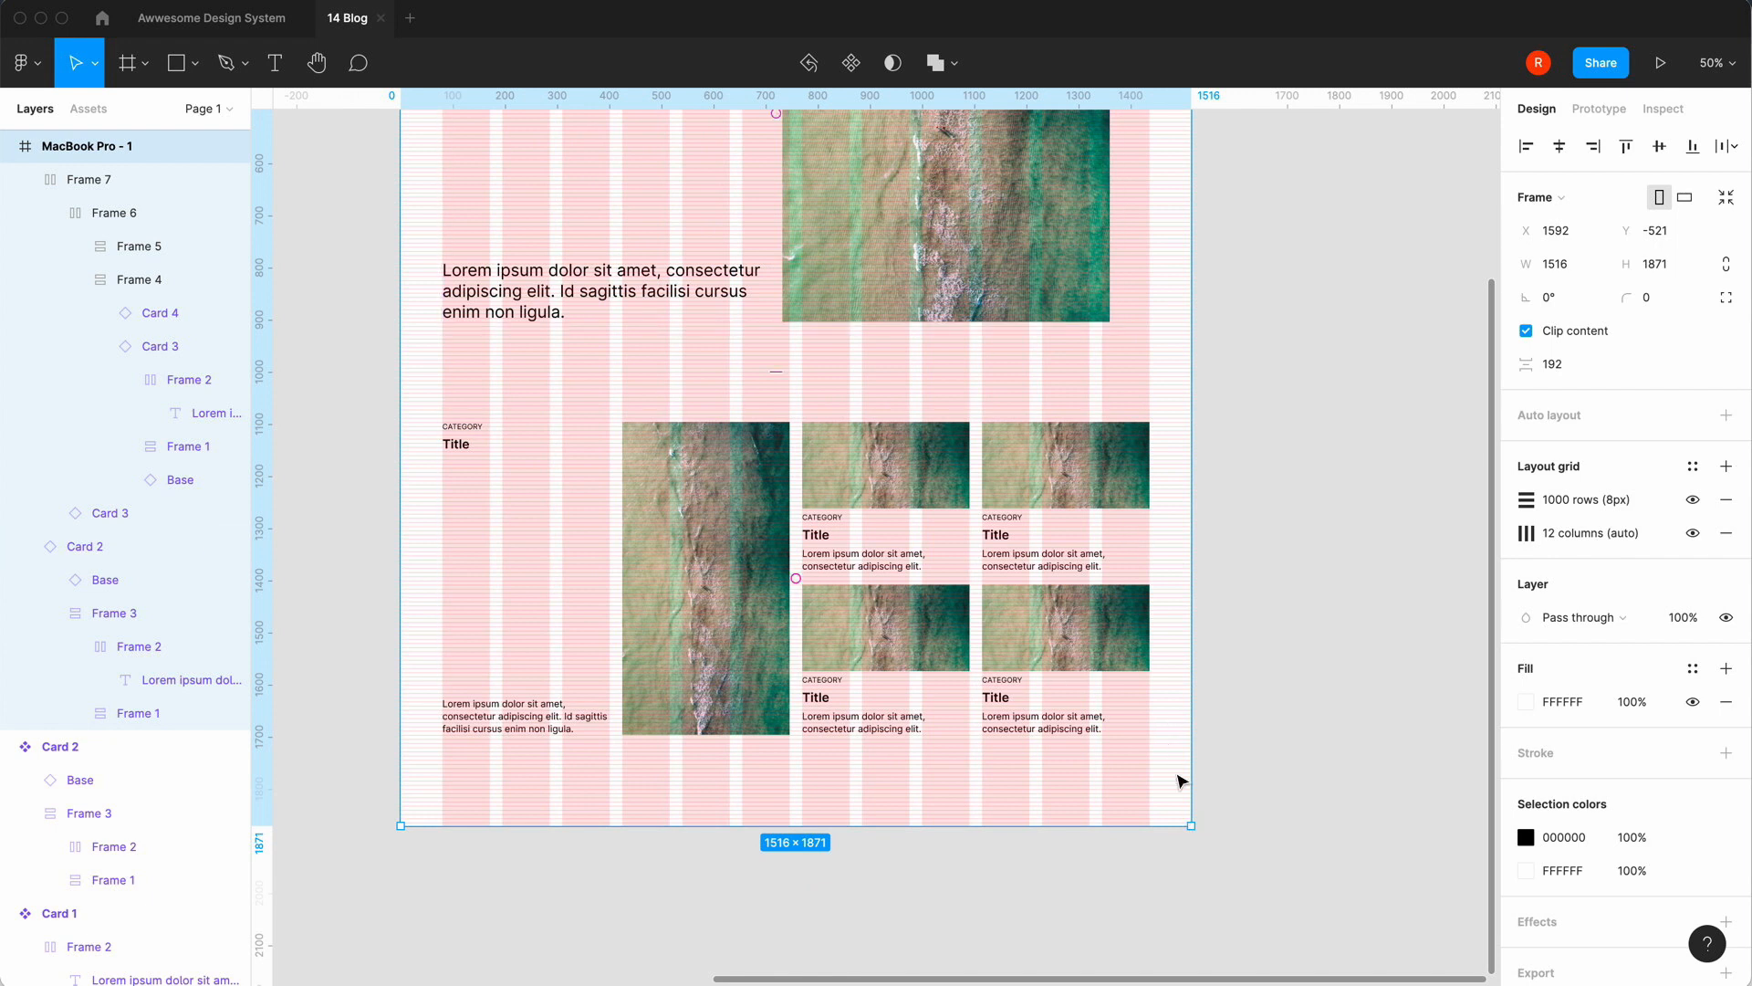
Set the page frame's width to 1440 px.
click(1567, 264)
text(14)
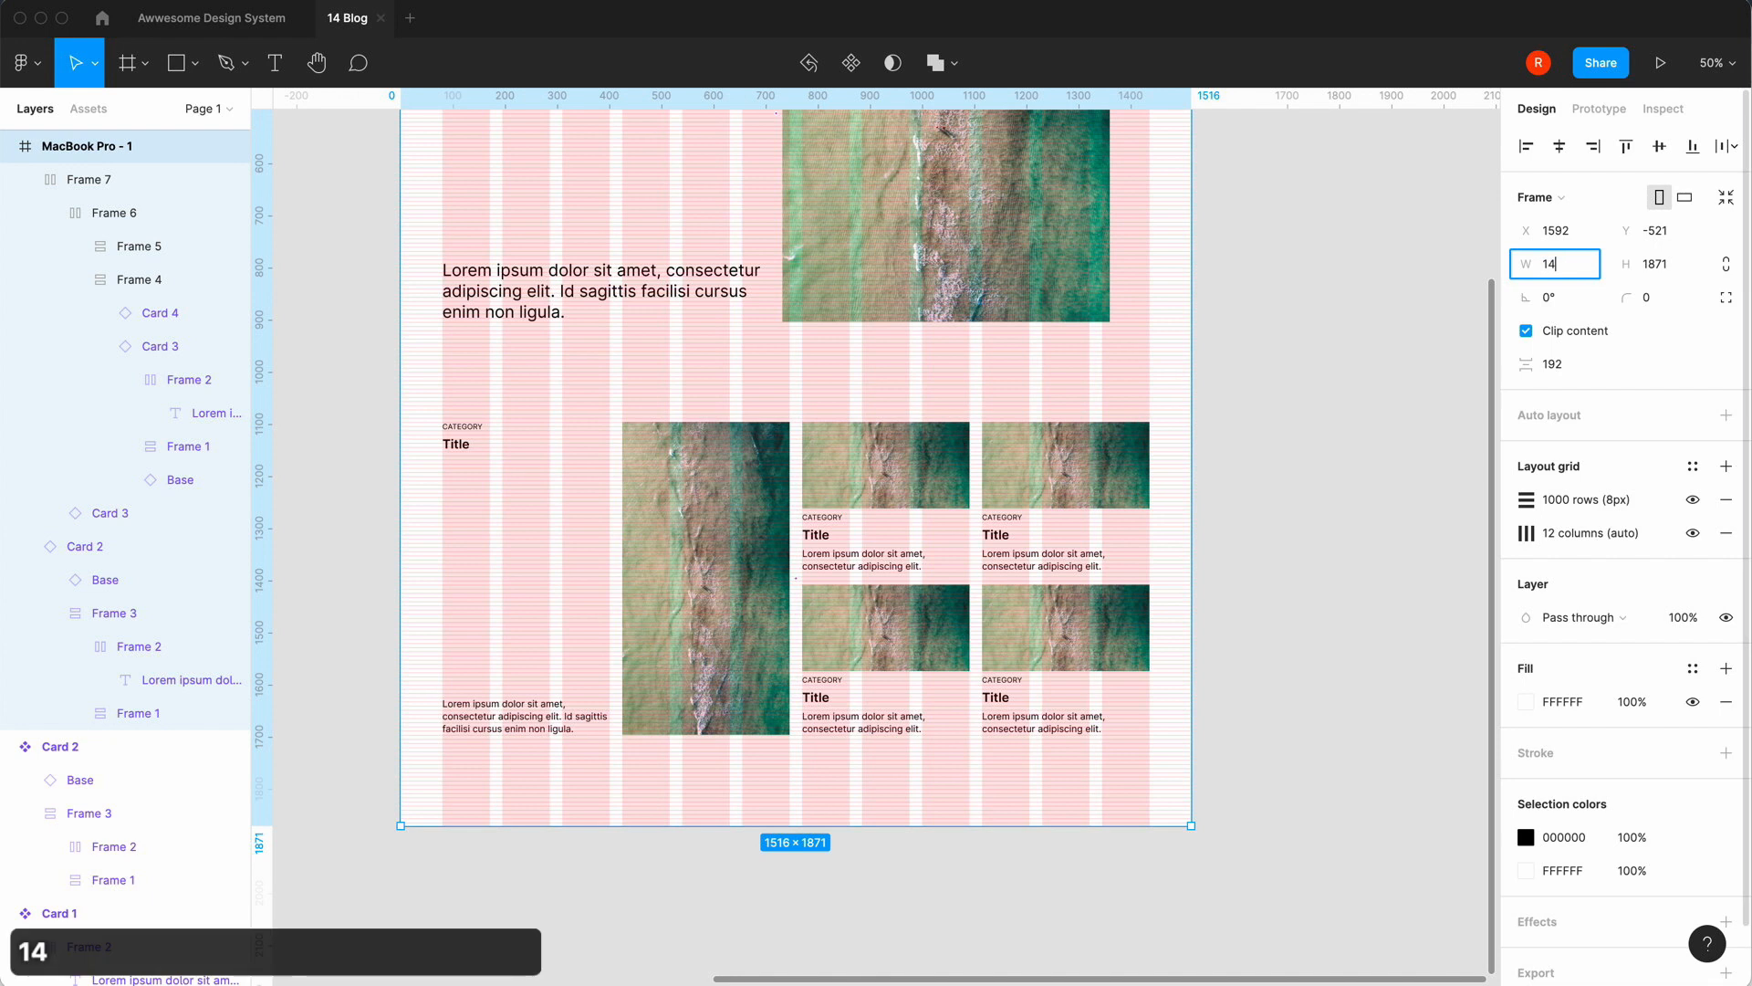
text(40)
key(Return)
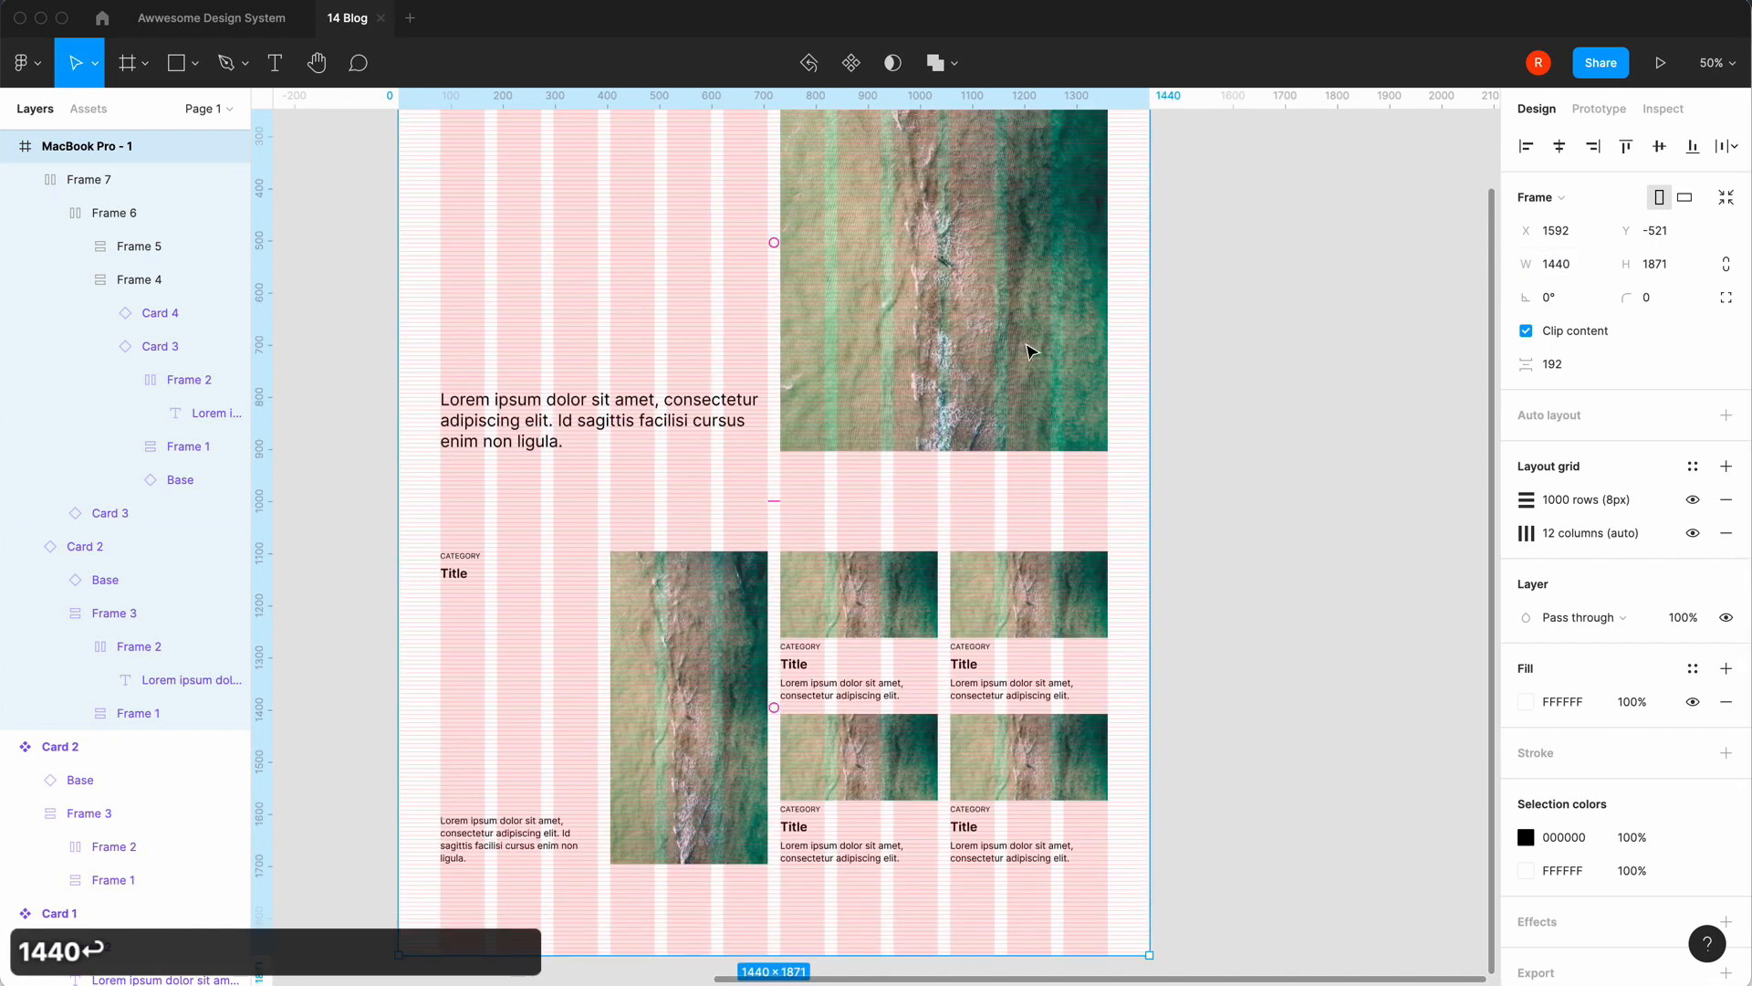
Set the large hero card's horizontal constraint to left and right.
click(945, 326)
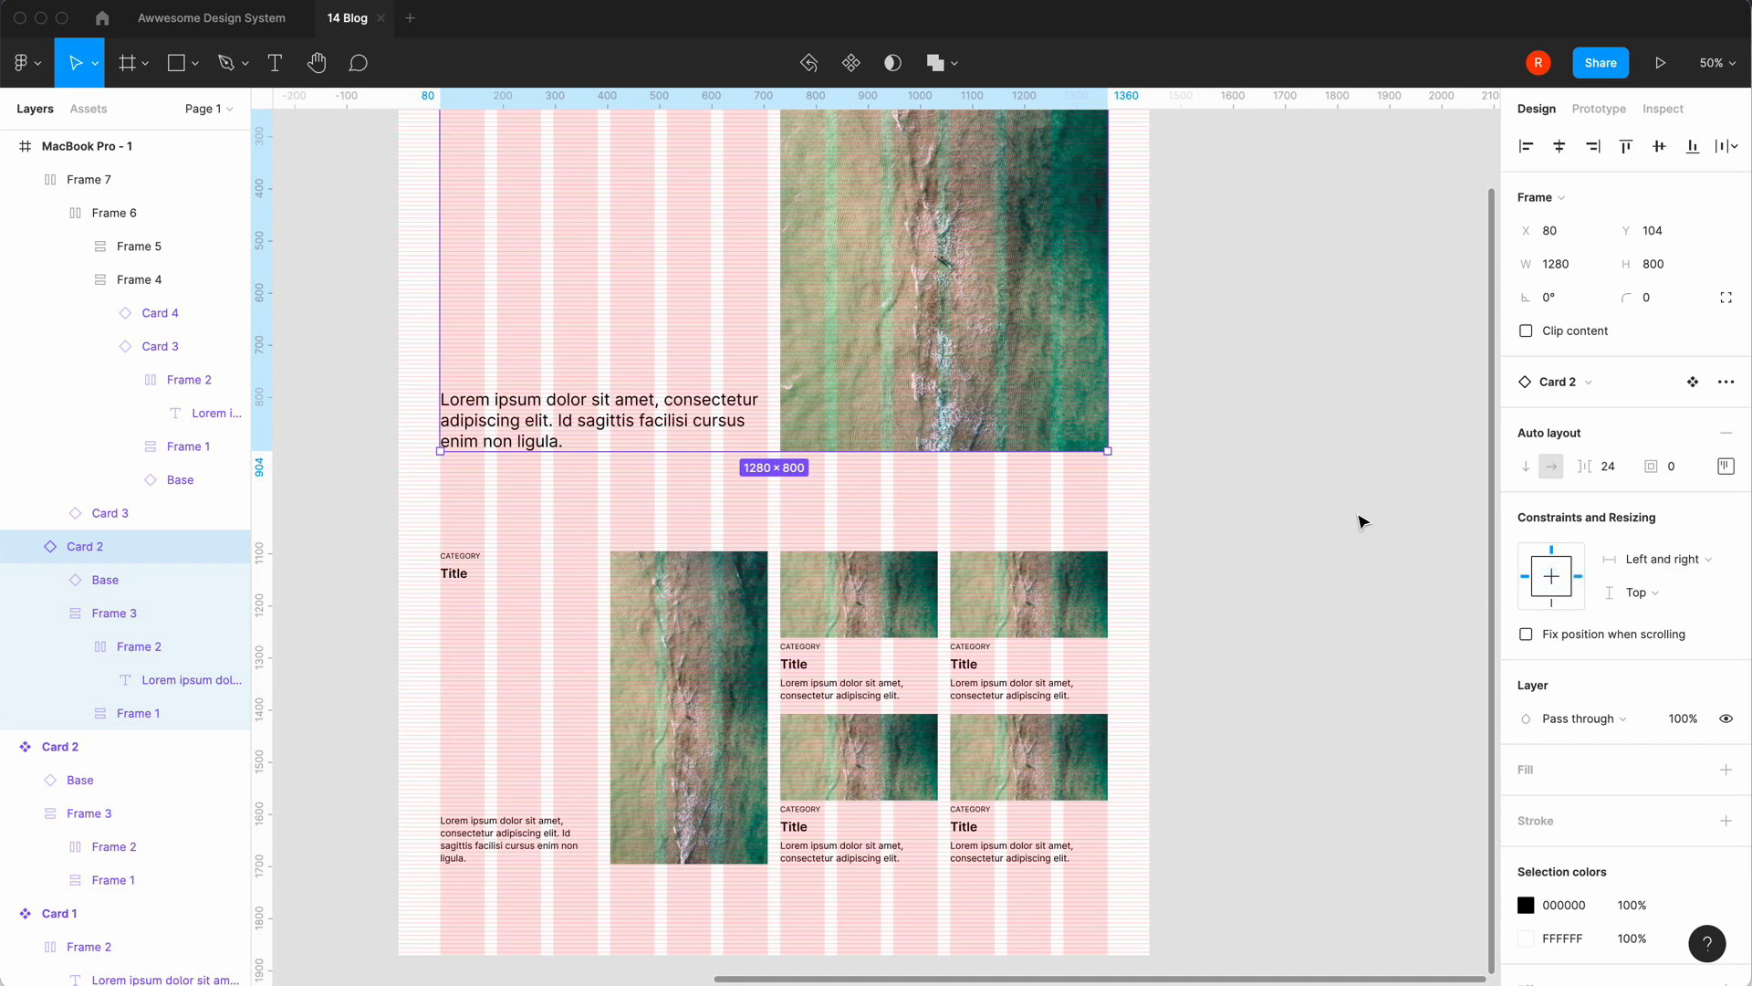
click(1361, 516)
Resize the page frame to about 1736 × 1797 px to test how the hero card and lower section stretch.
key(minus)
click(718, 252)
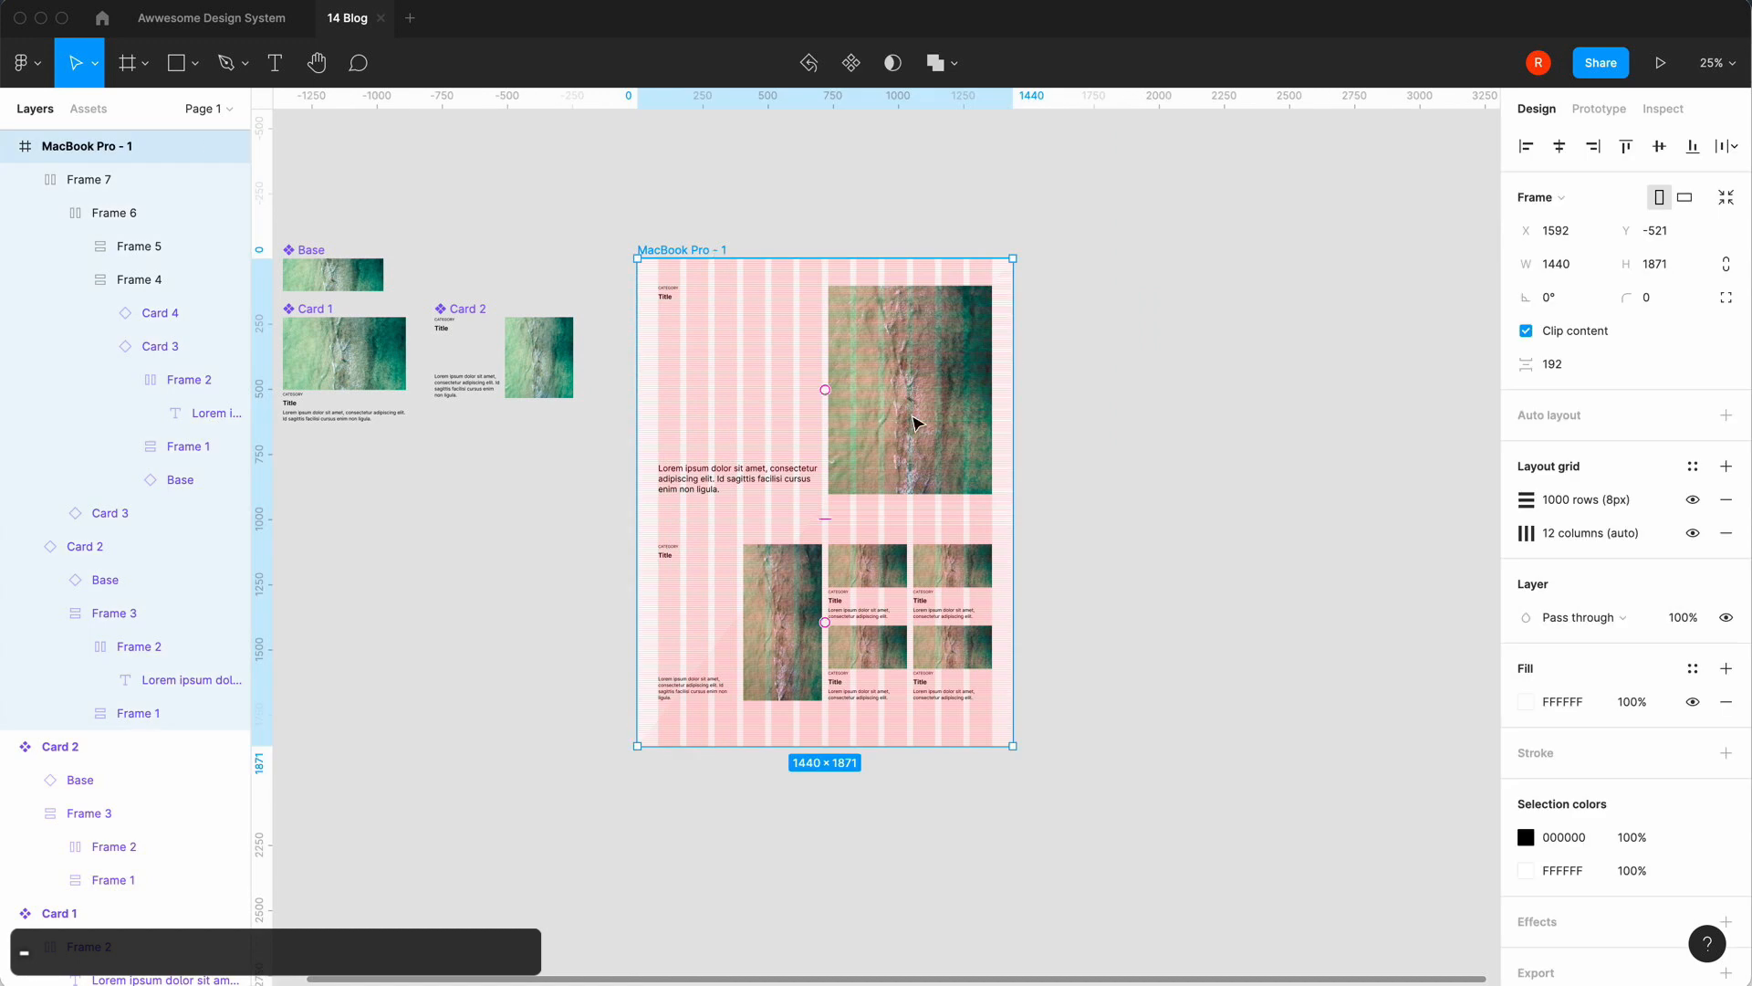
drag(1013, 745, 1090, 727)
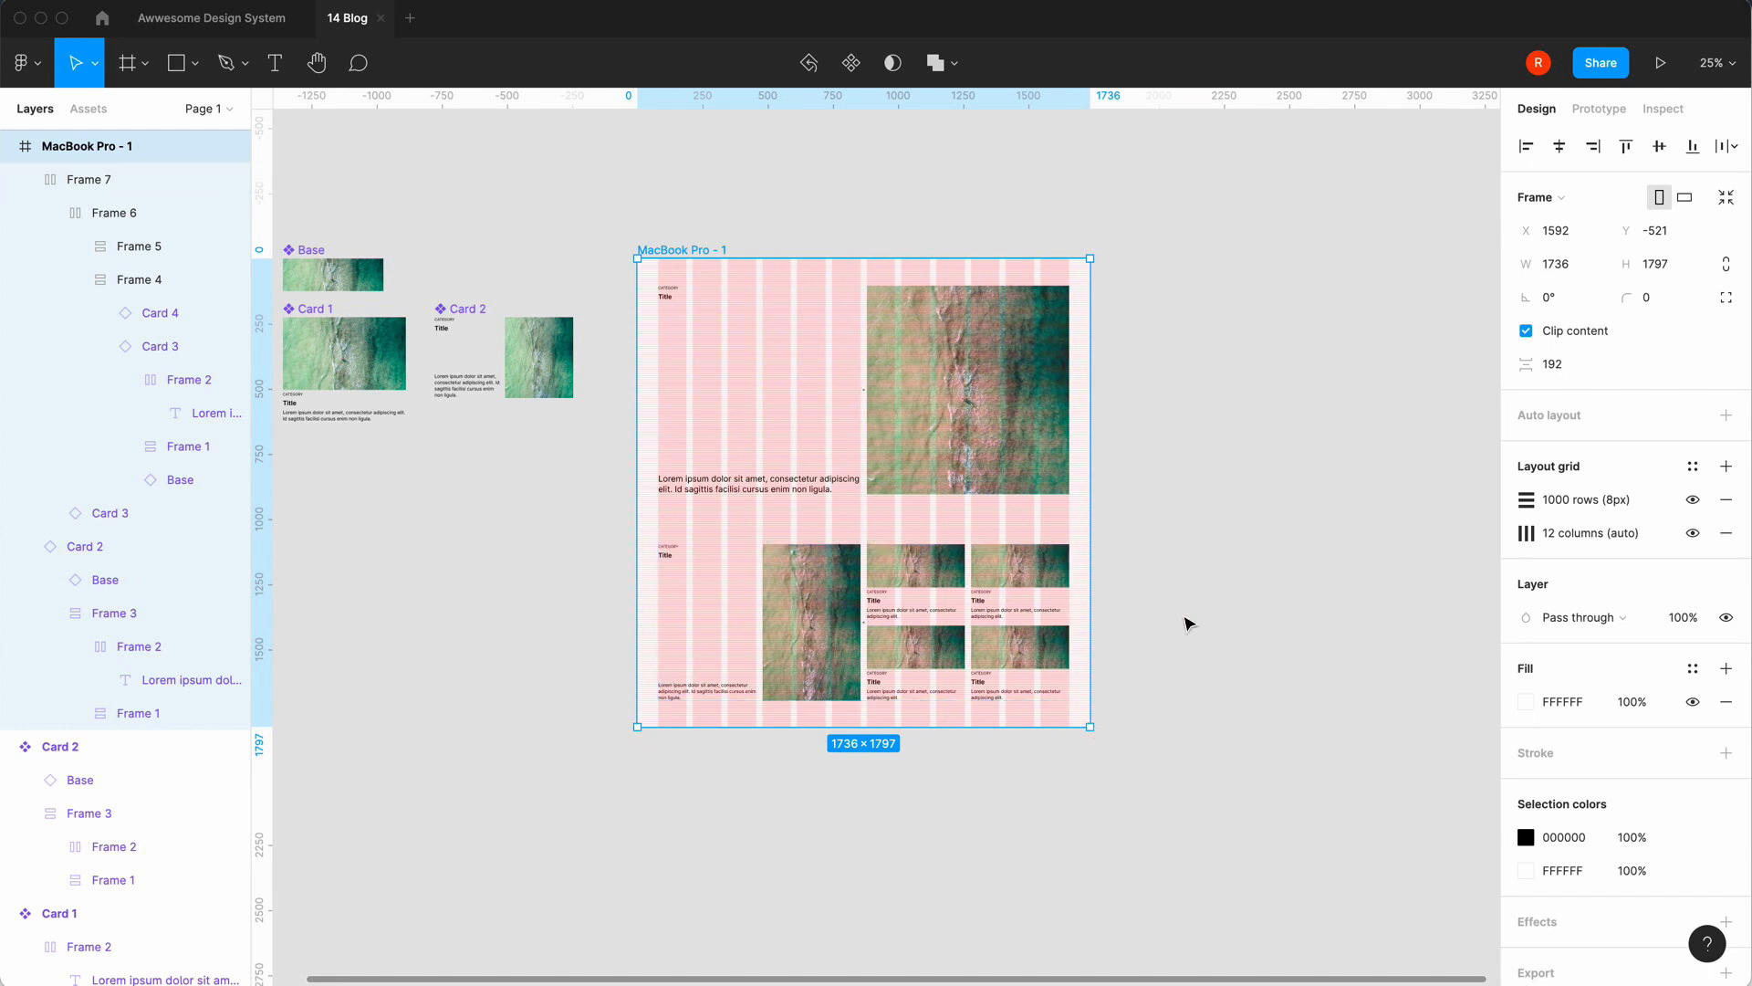
key(shift+equal)
click(1124, 608)
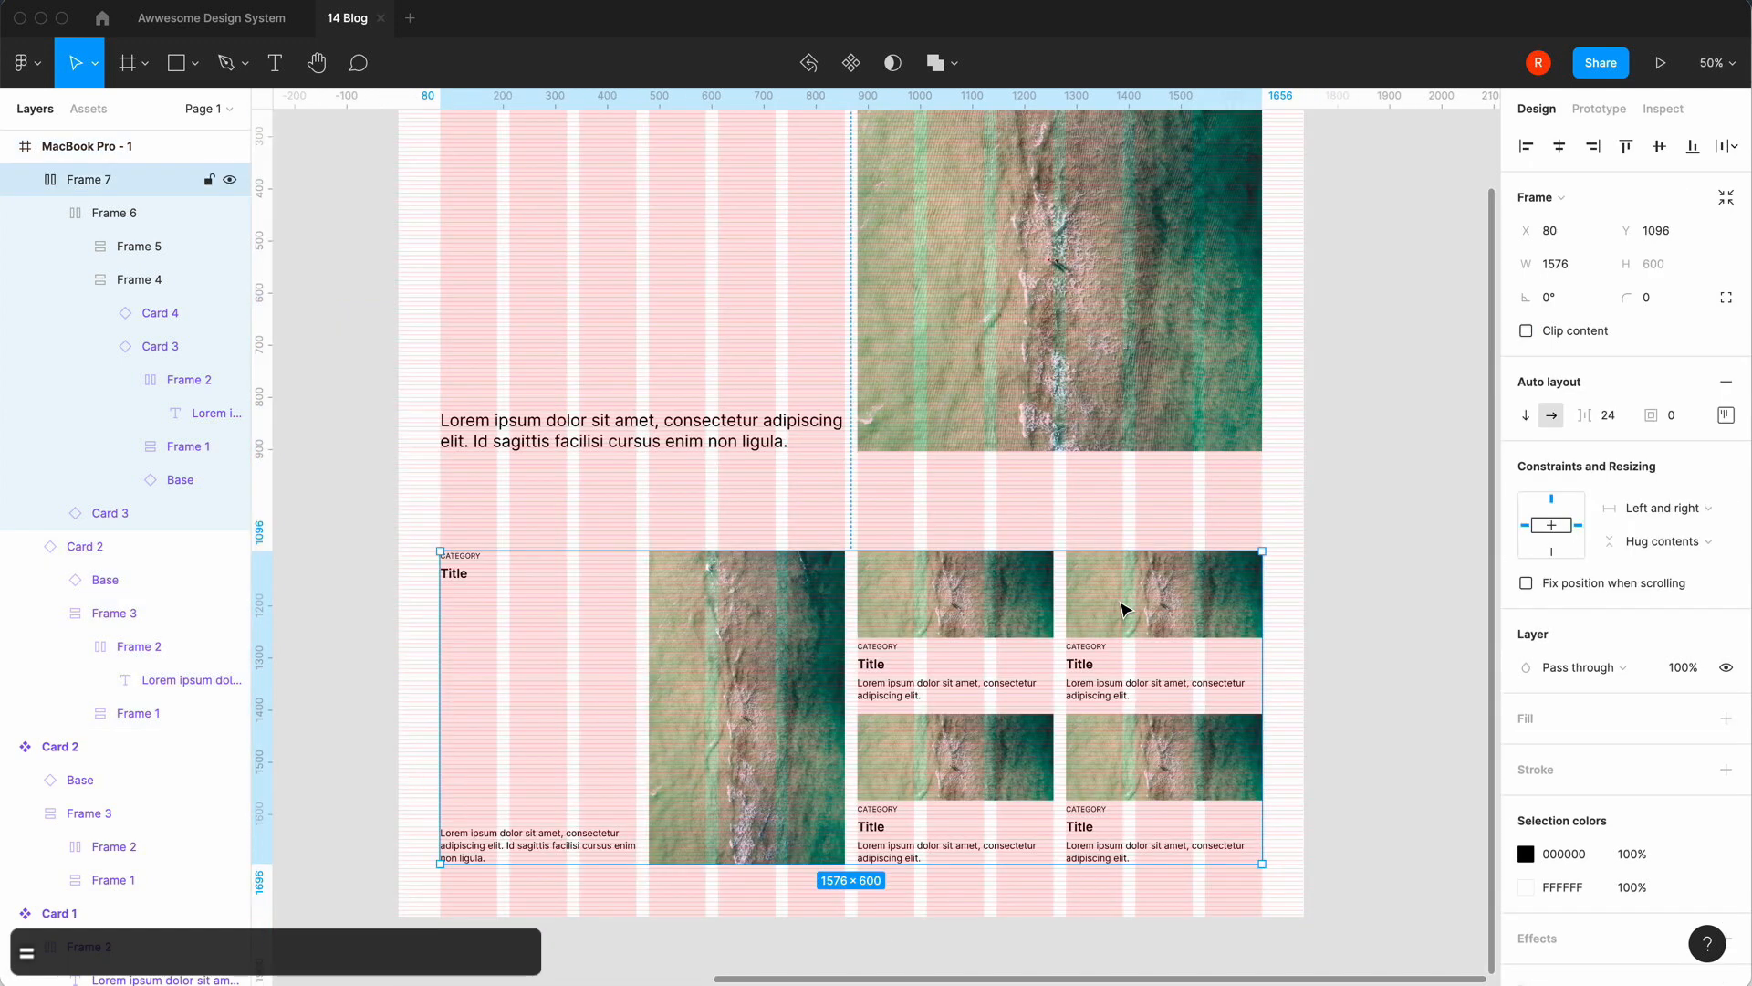
Set the vertical spacing between the large hero card and the section below it to 100 px.
shift+click(1117, 418)
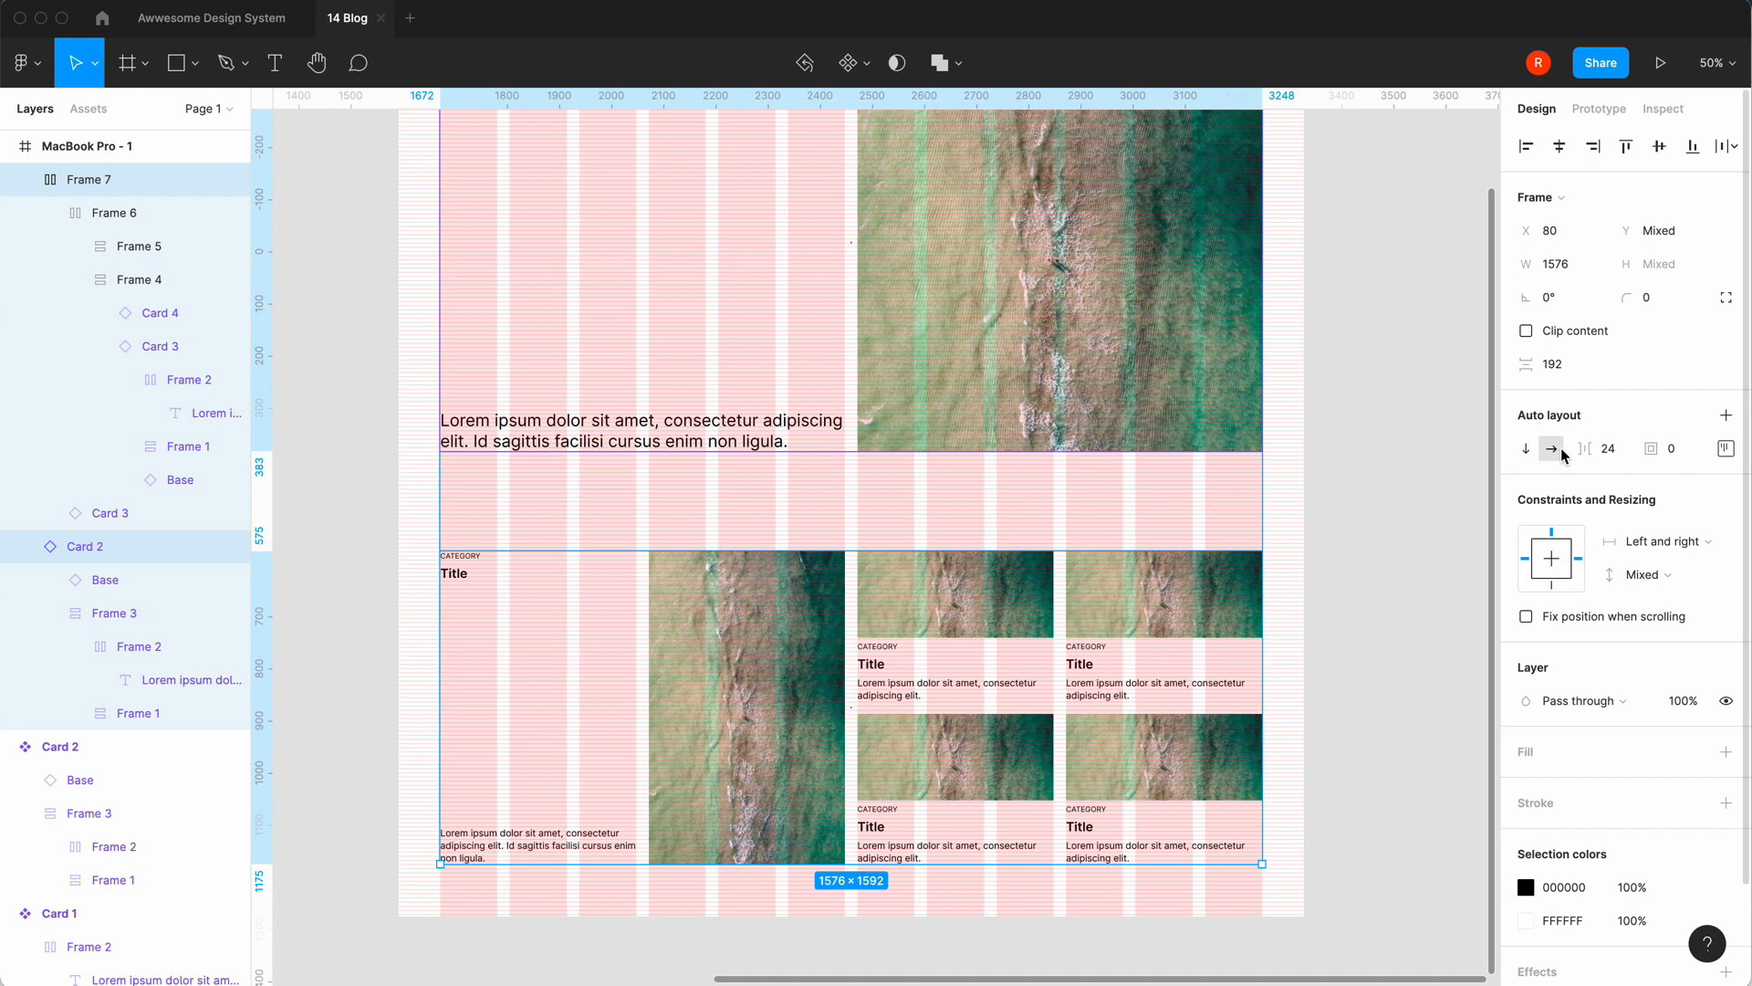
click(1567, 365)
text(100)
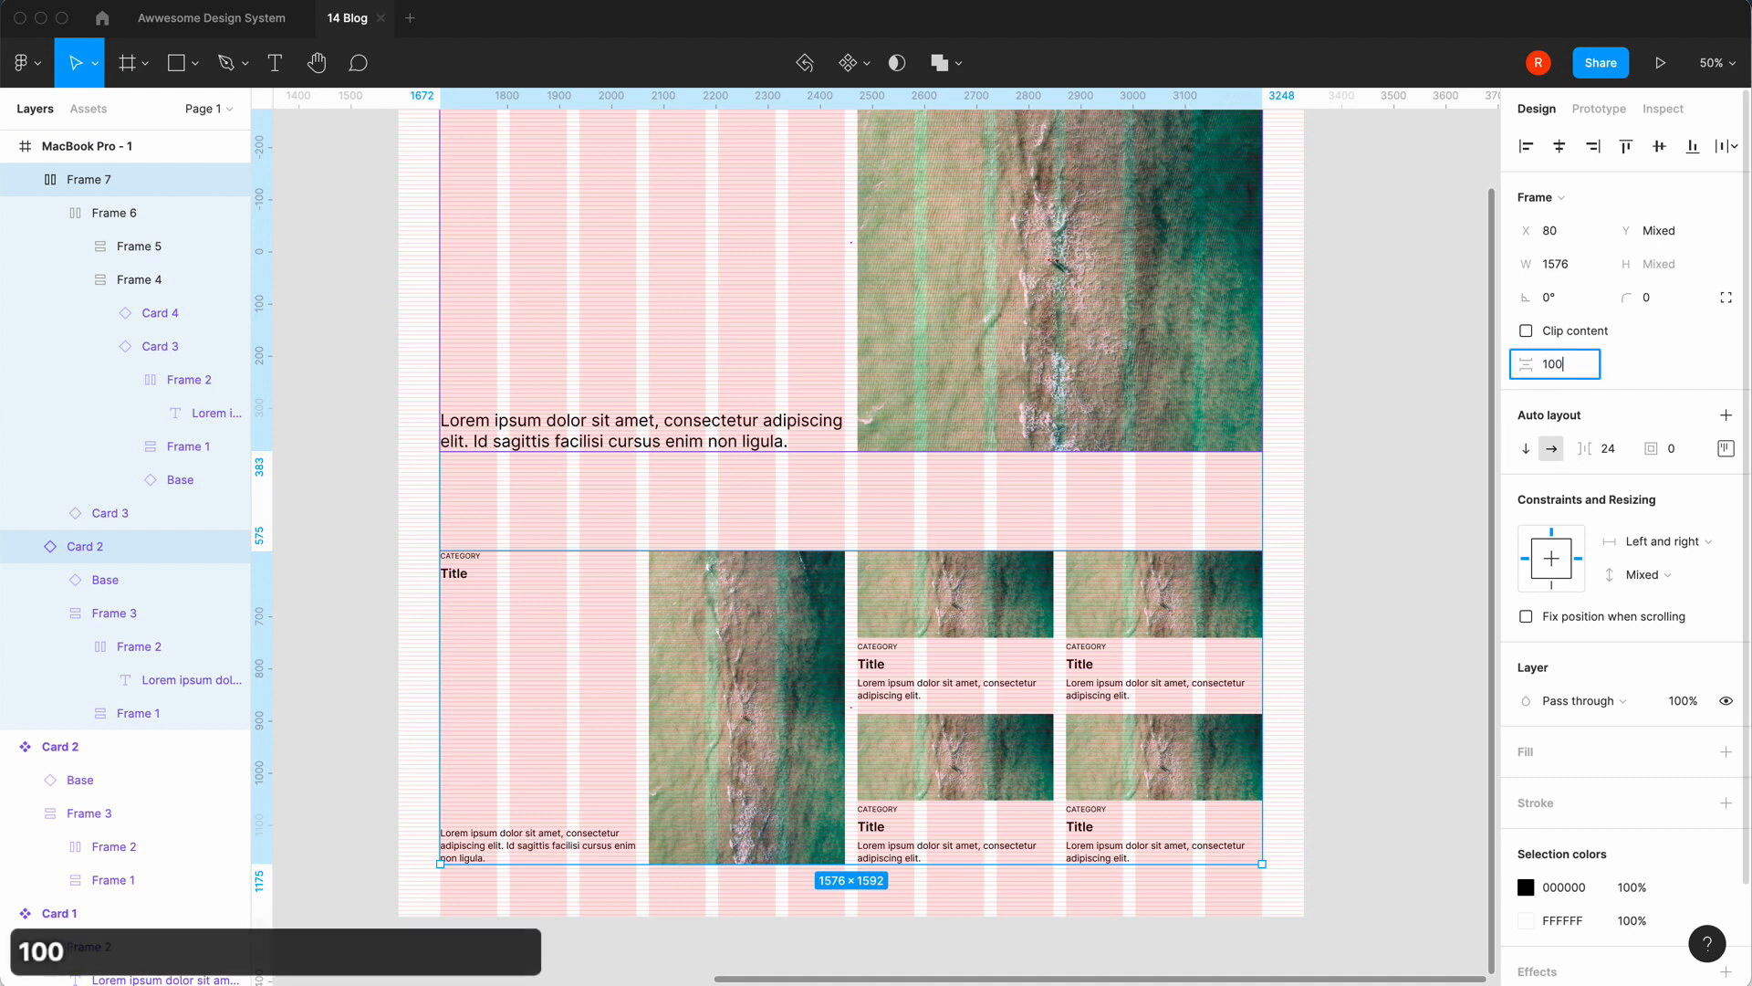
key(Return)
click(1366, 559)
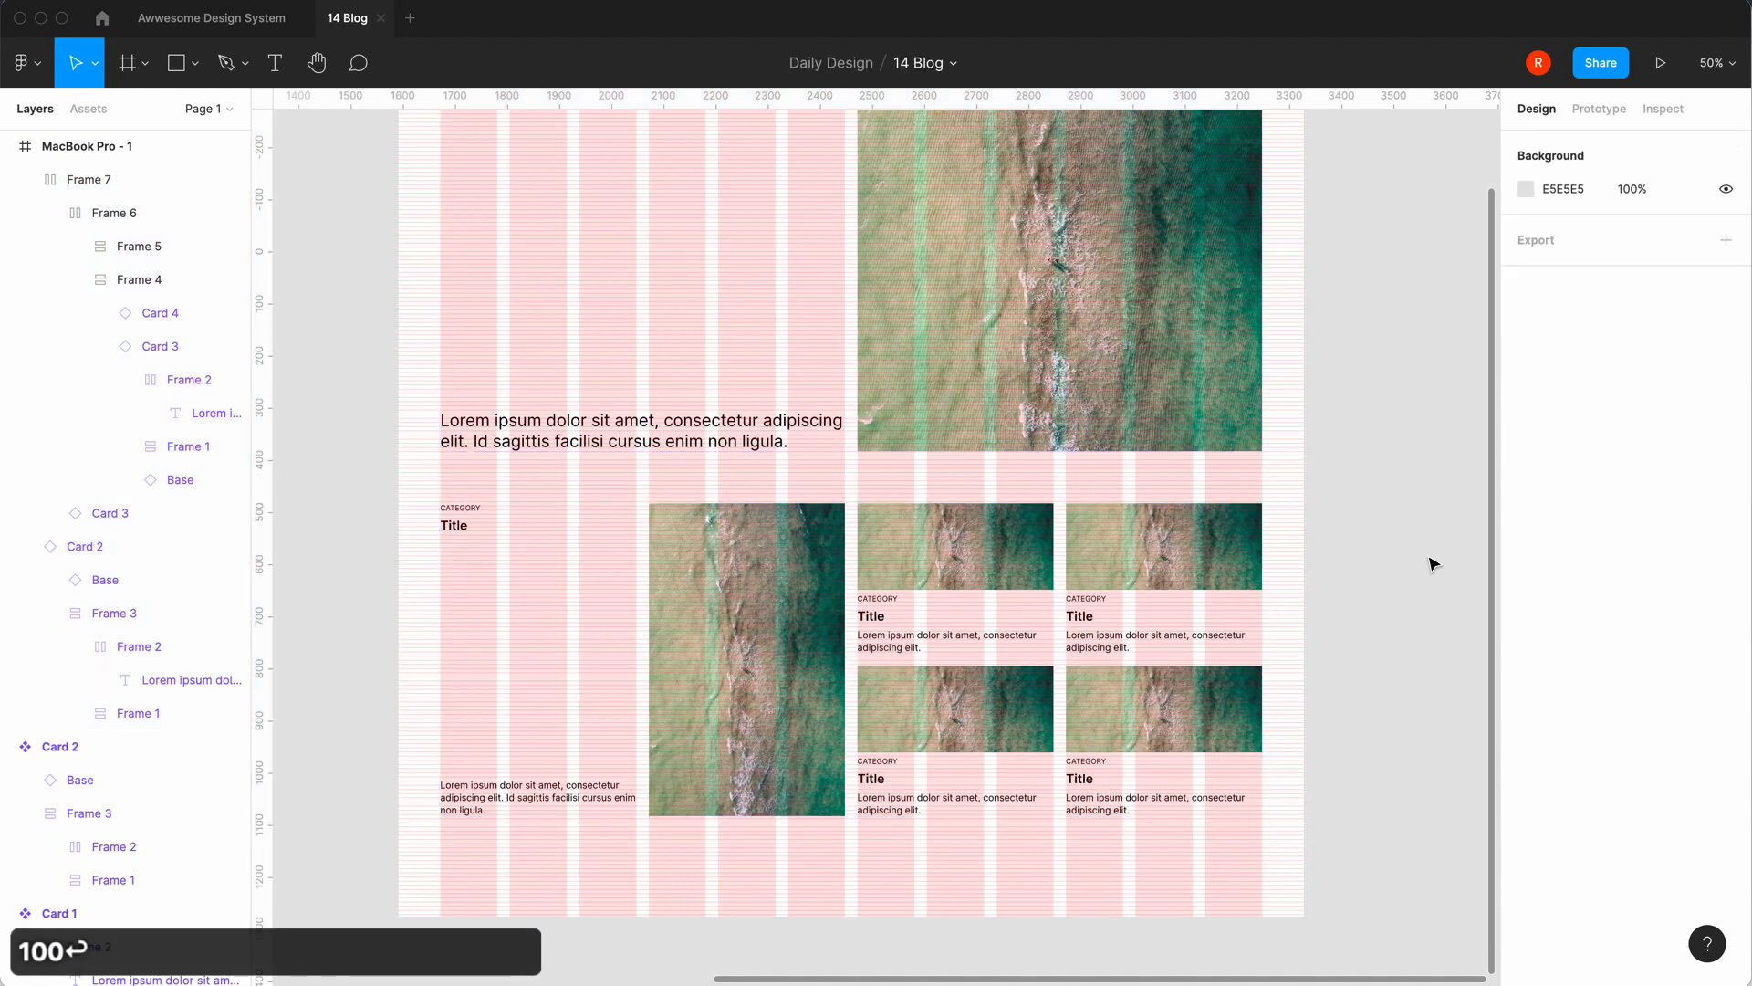
Extend the page frame downward to a height of about 2557 px.
key(minus)
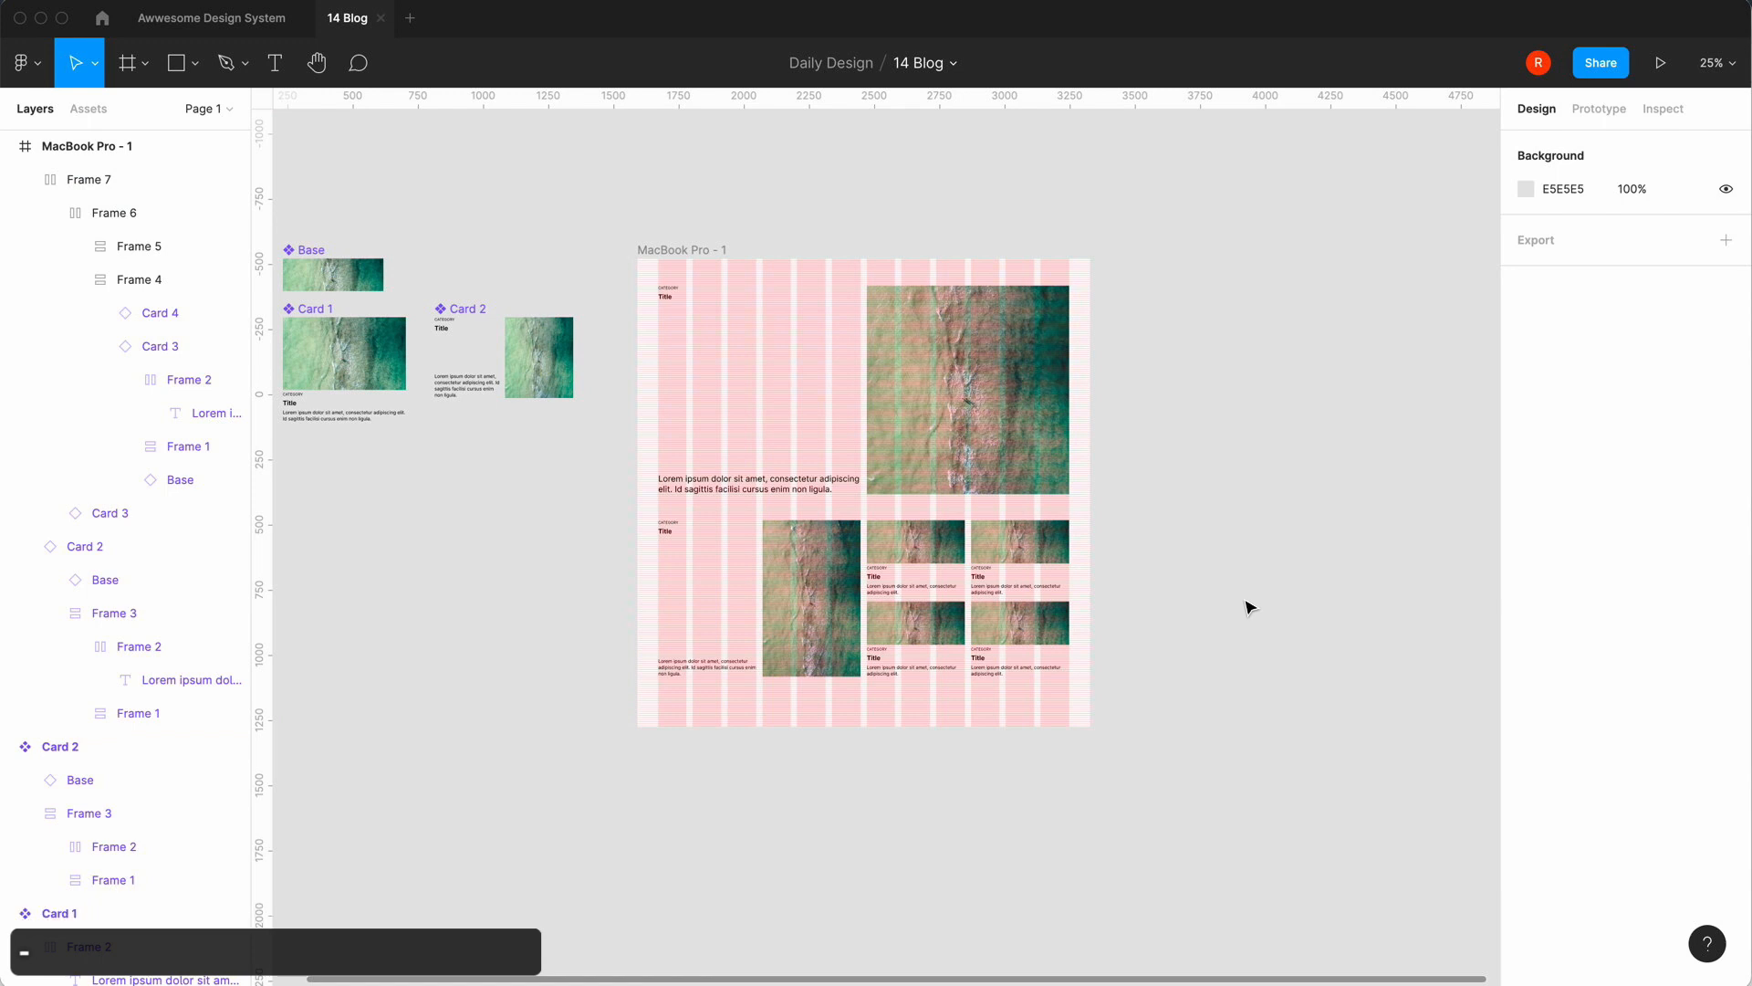
key(equal)
key(minus)
click(680, 253)
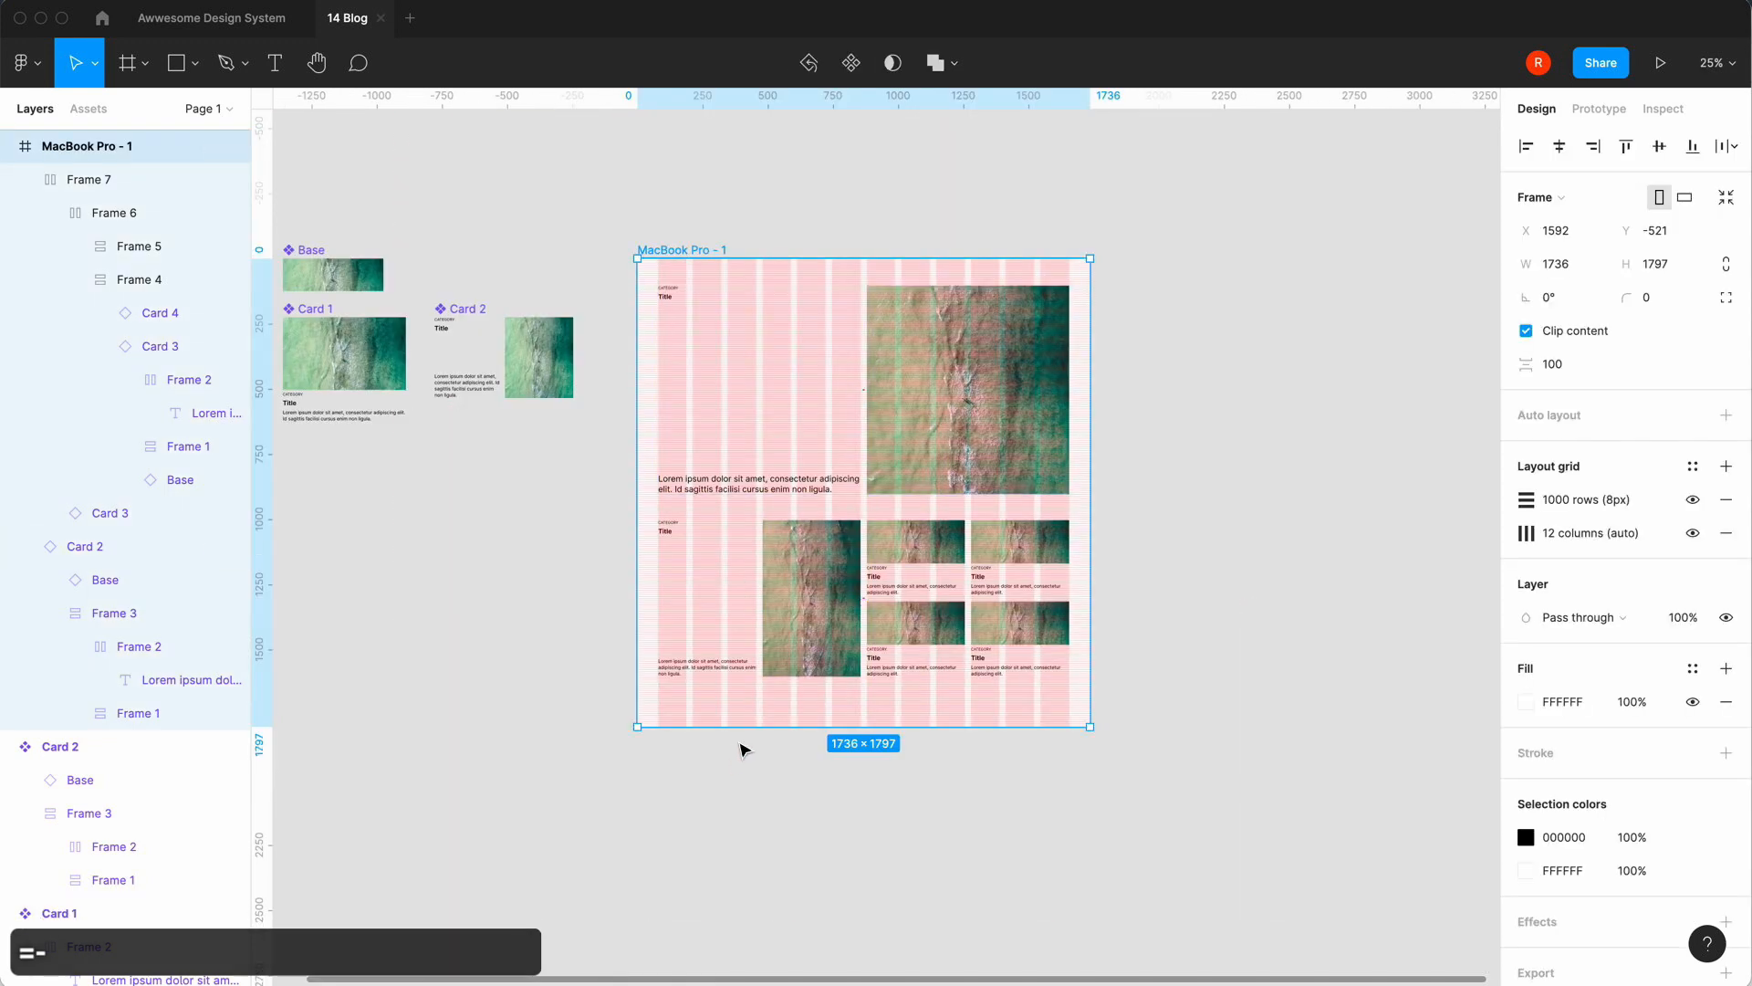
drag(736, 728, 734, 926)
click(458, 763)
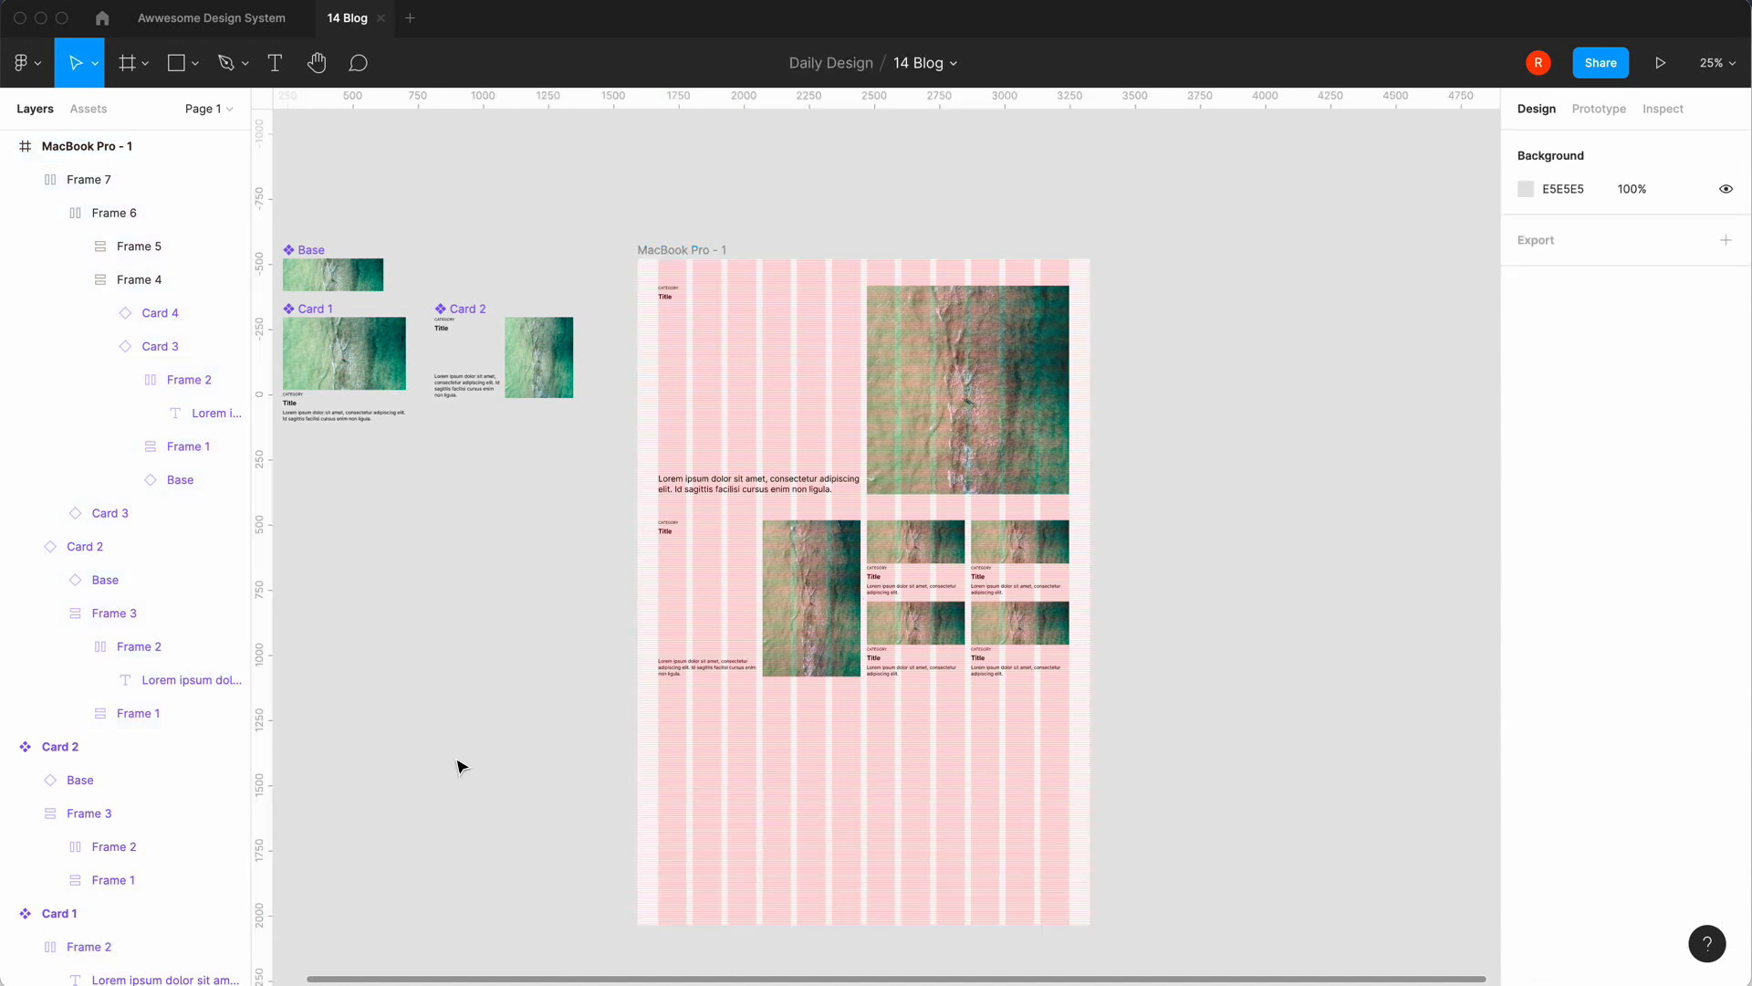
Place a copy of the Card 1 component at the left margin below the lower section, 376 × 401 px at X 80, Y 1760.
scroll(458, 763, left, 2)
click(430, 378)
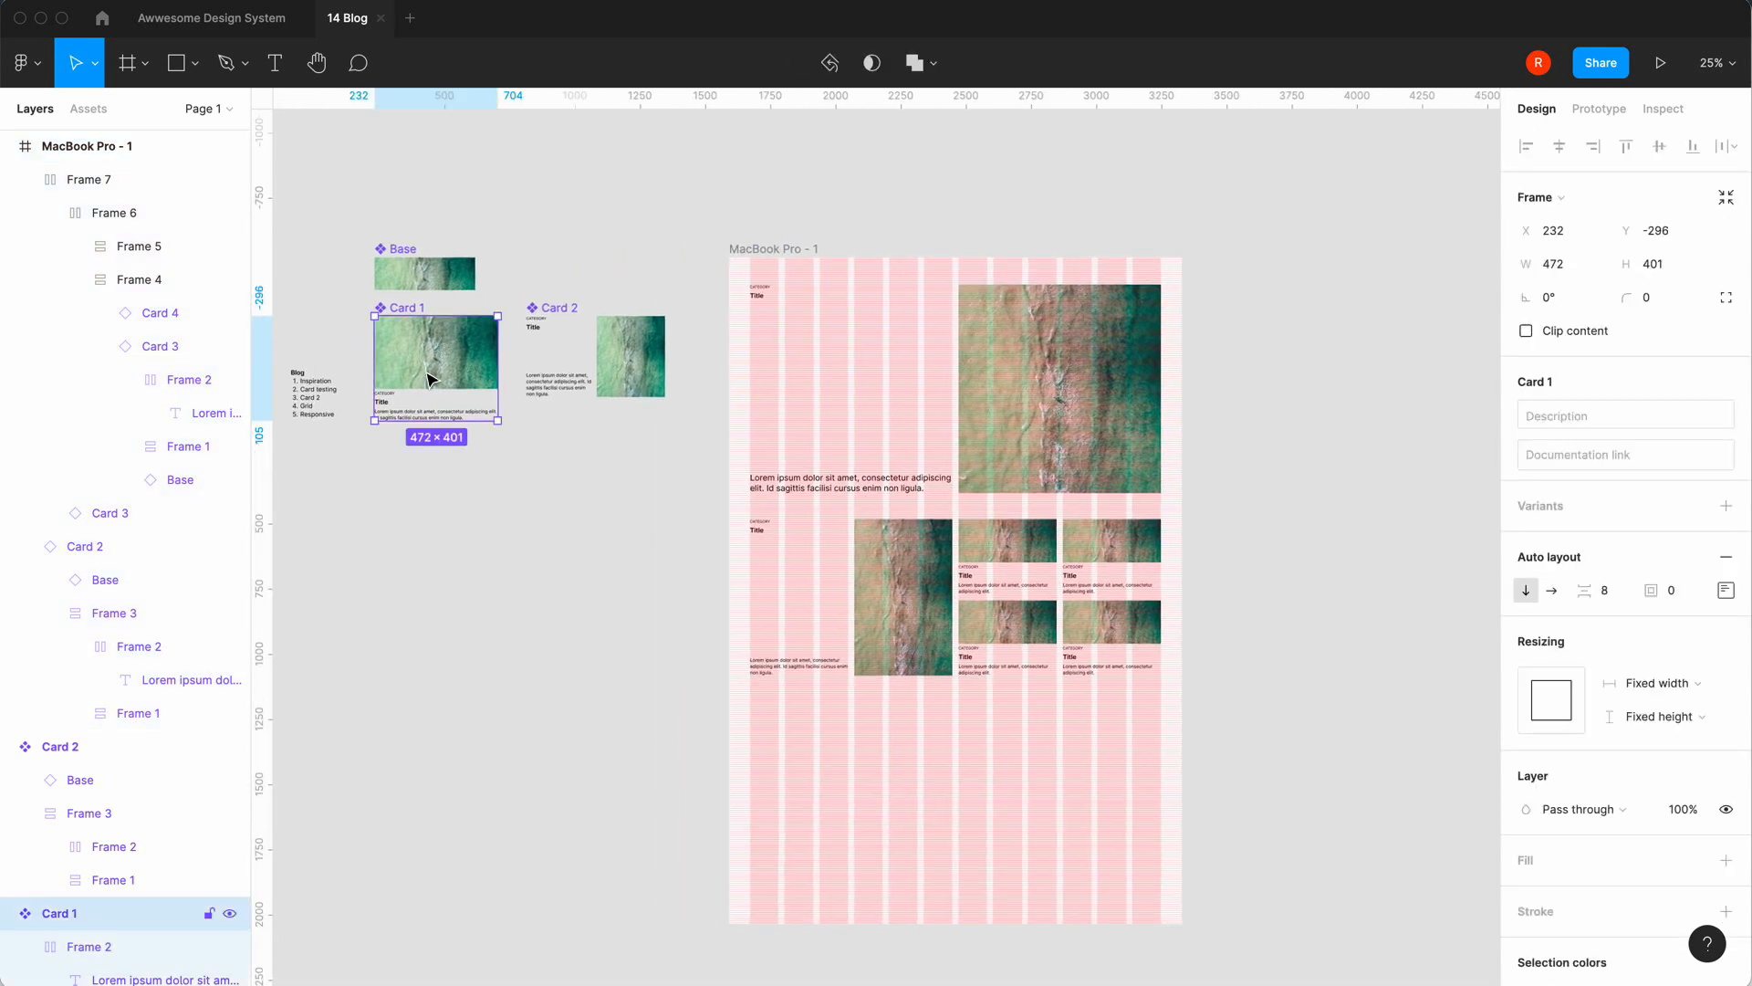
key(super+d)
drag(448, 374, 804, 659)
scroll(849, 800, up, 3)
scroll(849, 799, down, 5)
click(893, 666)
click(727, 652)
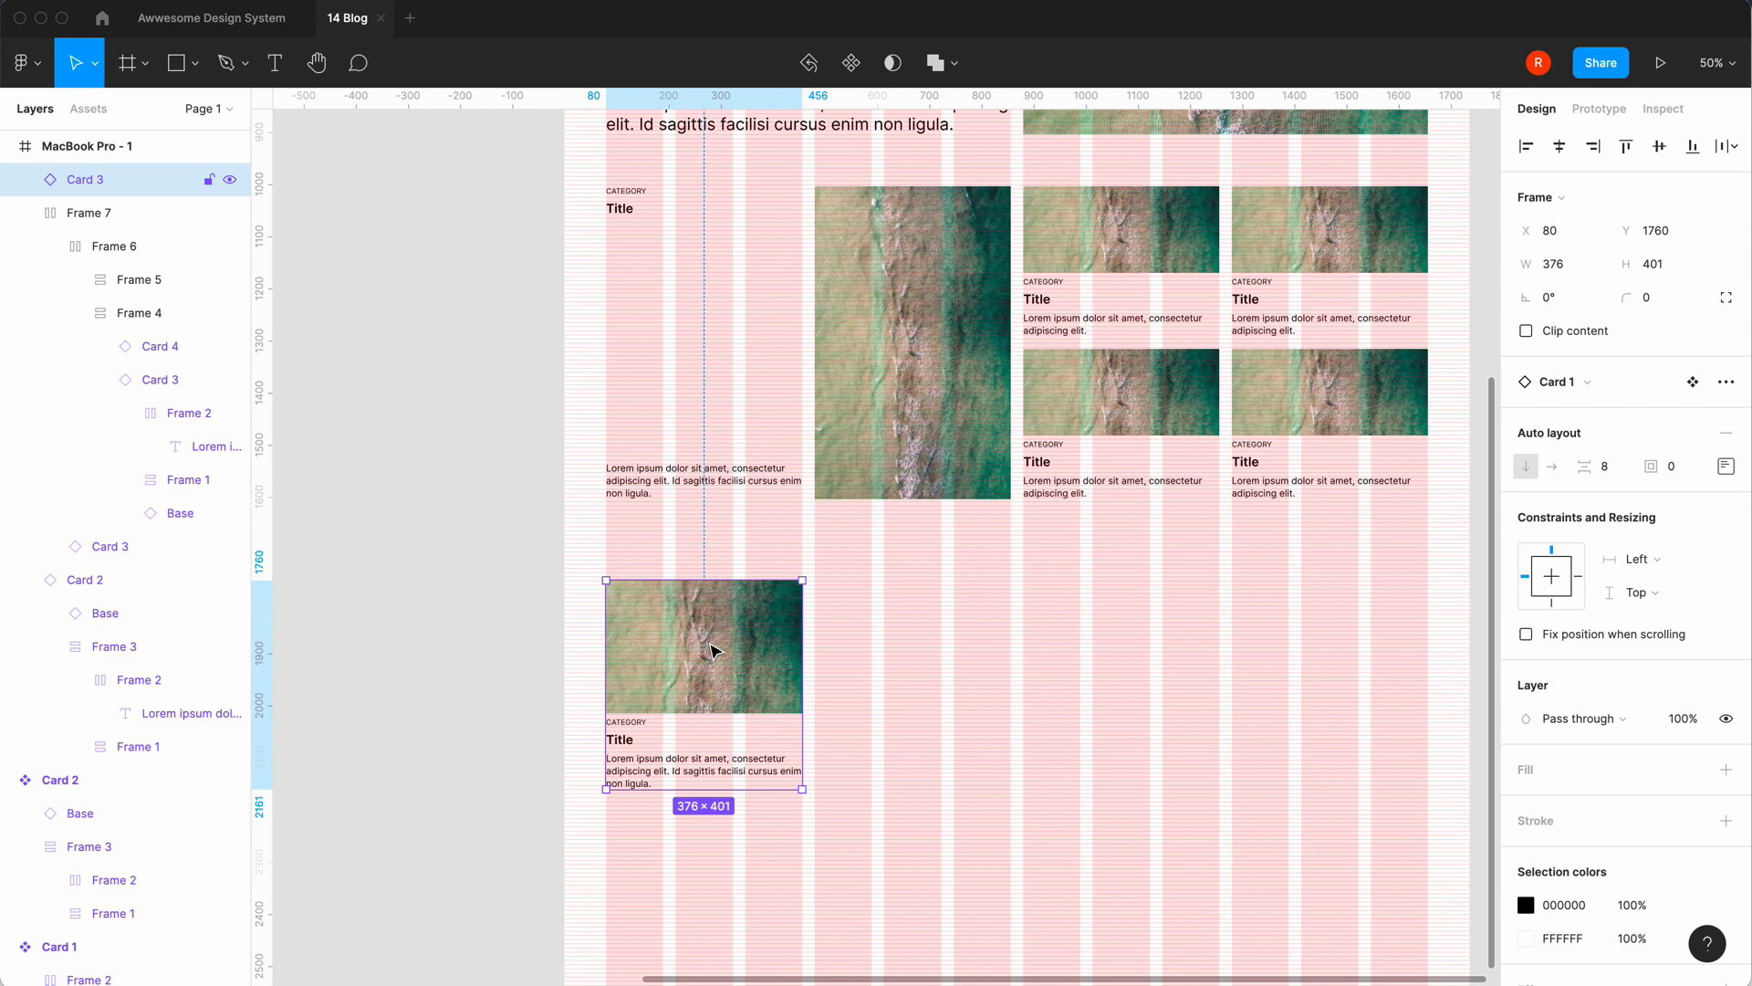
Duplicate the new card three times and combine the four cards in a horizontal auto layout with 24 px spacing.
key(super+d)
key(super+d)
key(super+d)
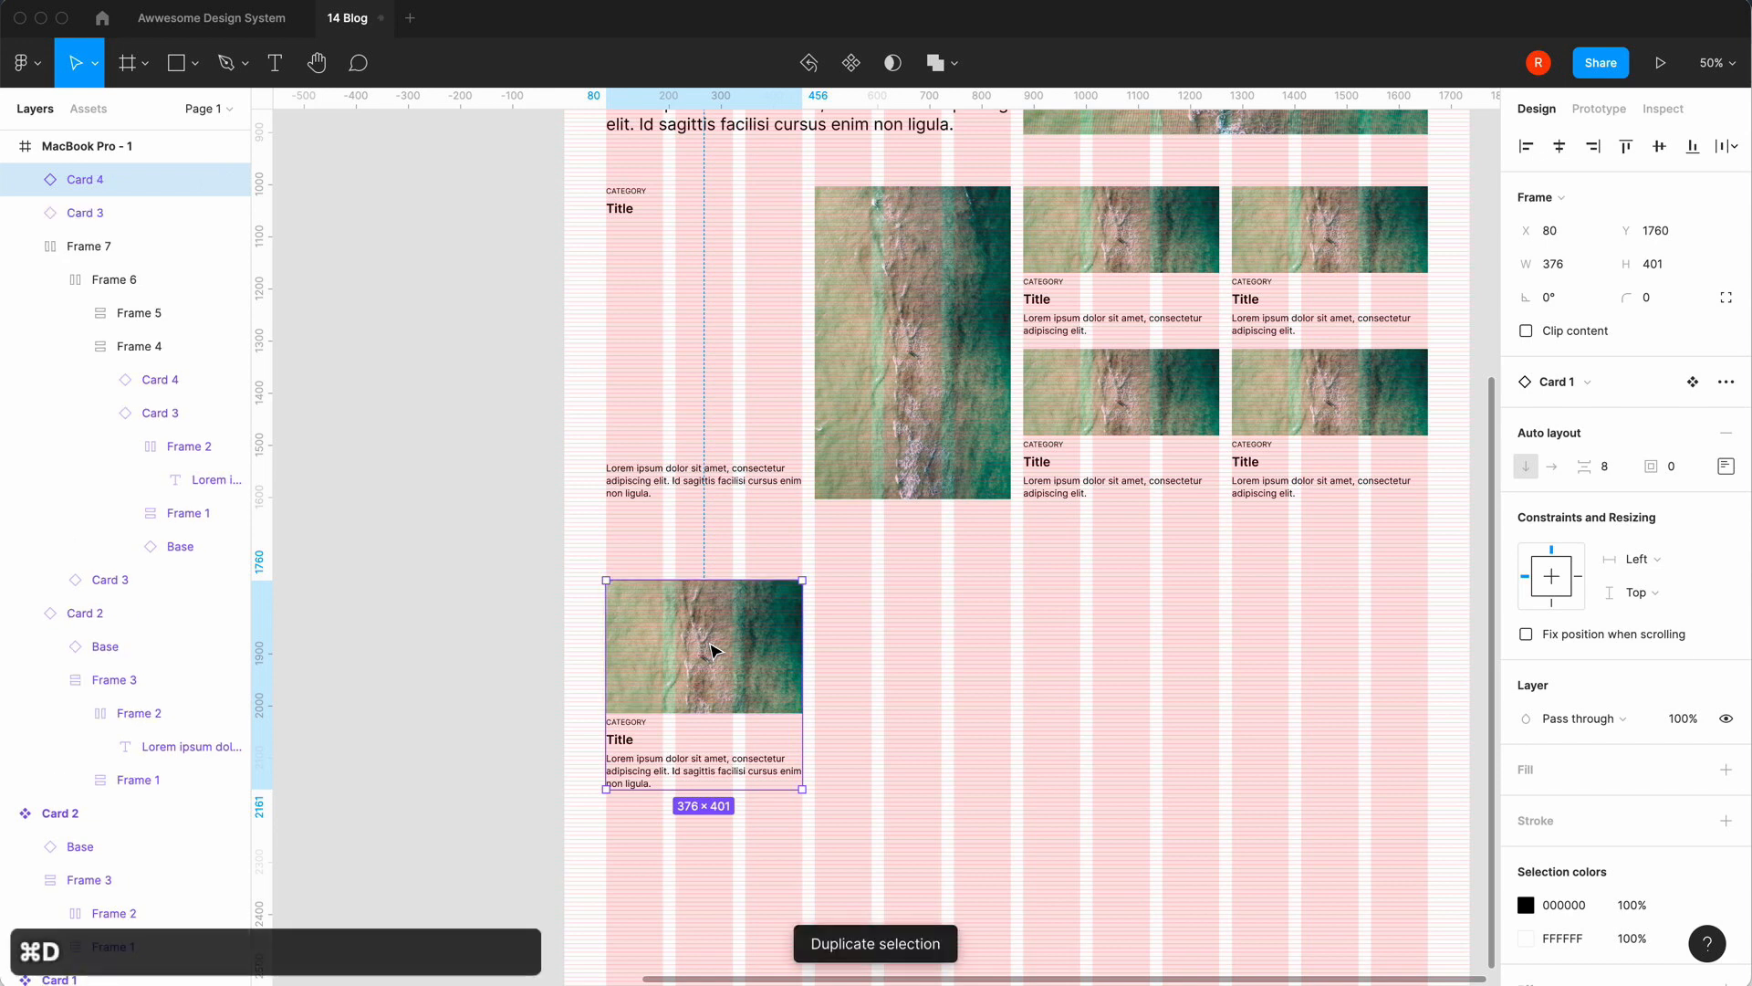
click(106, 281)
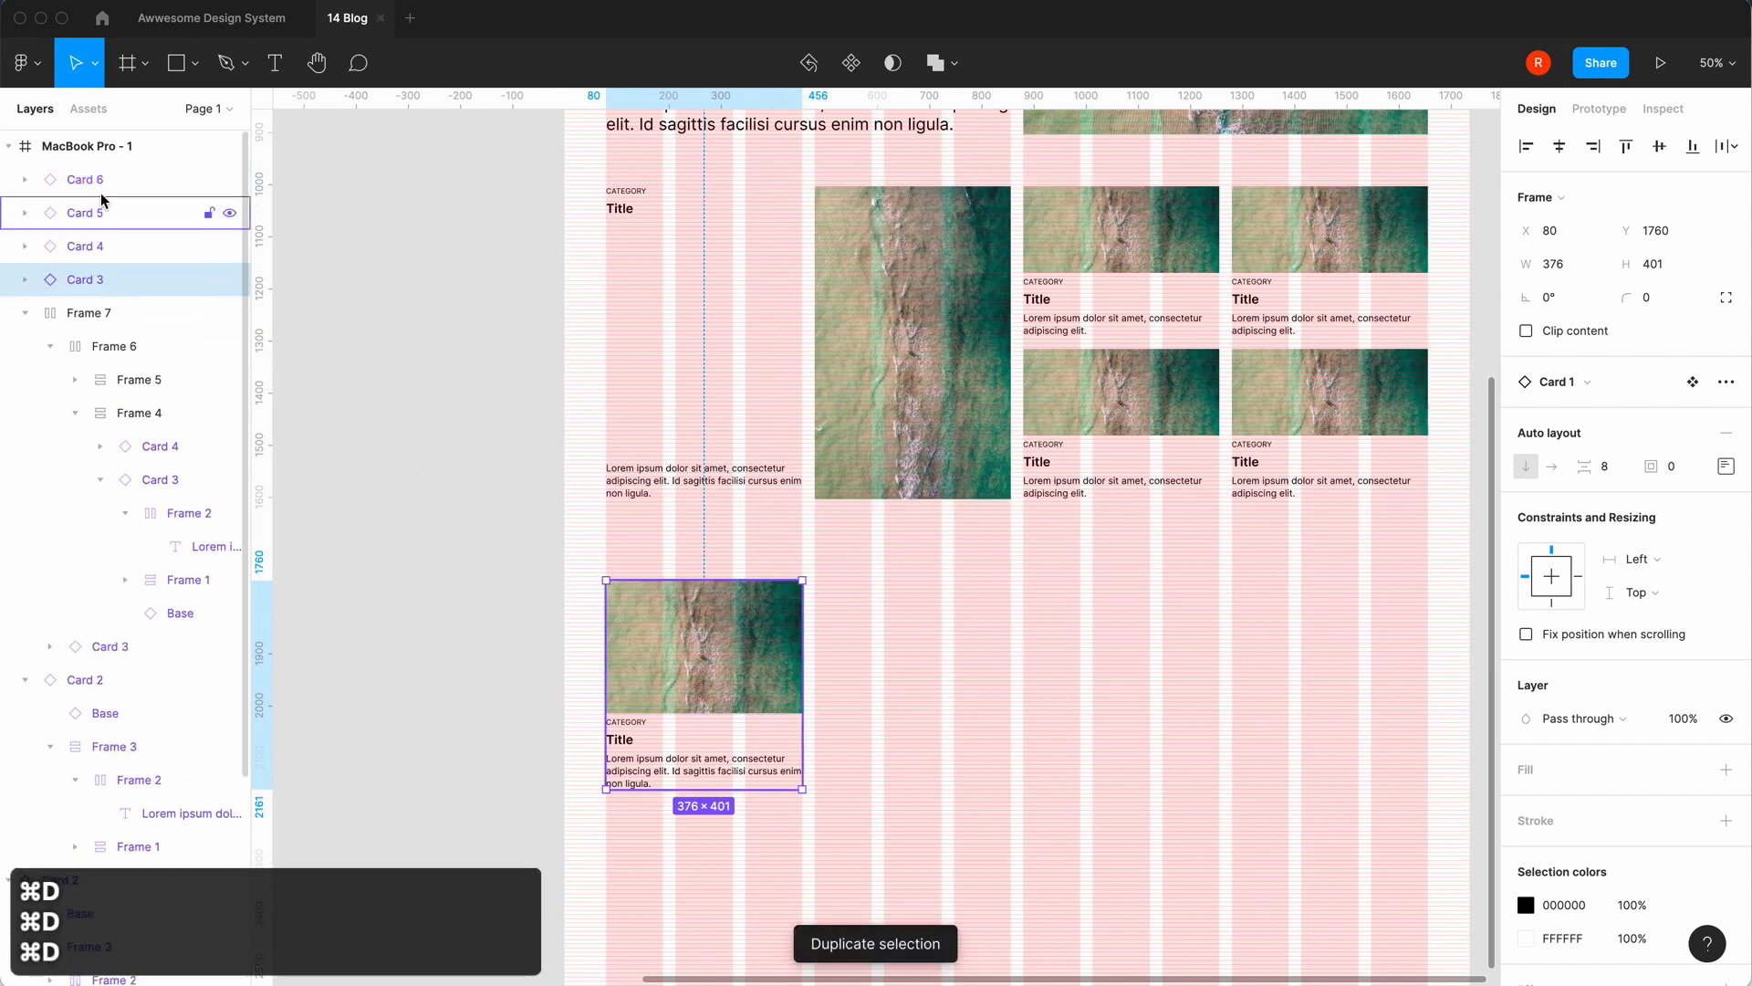
shift+click(108, 180)
key(shift+a)
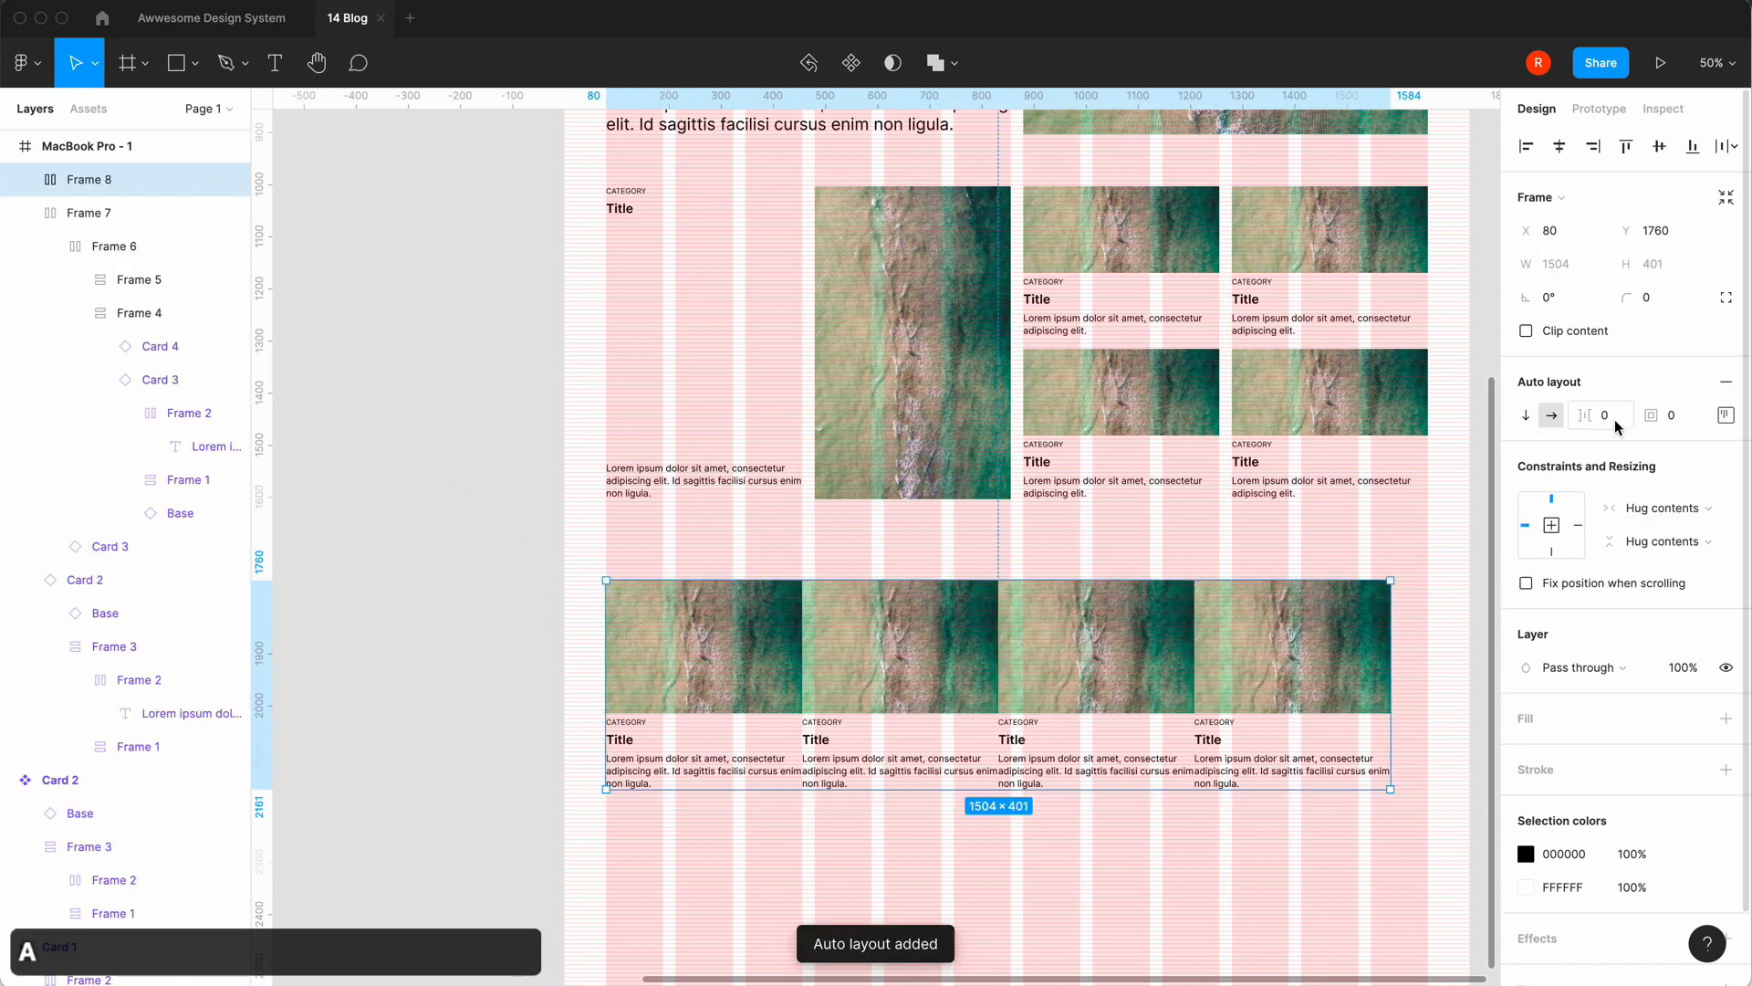
text(24)
key(Return)
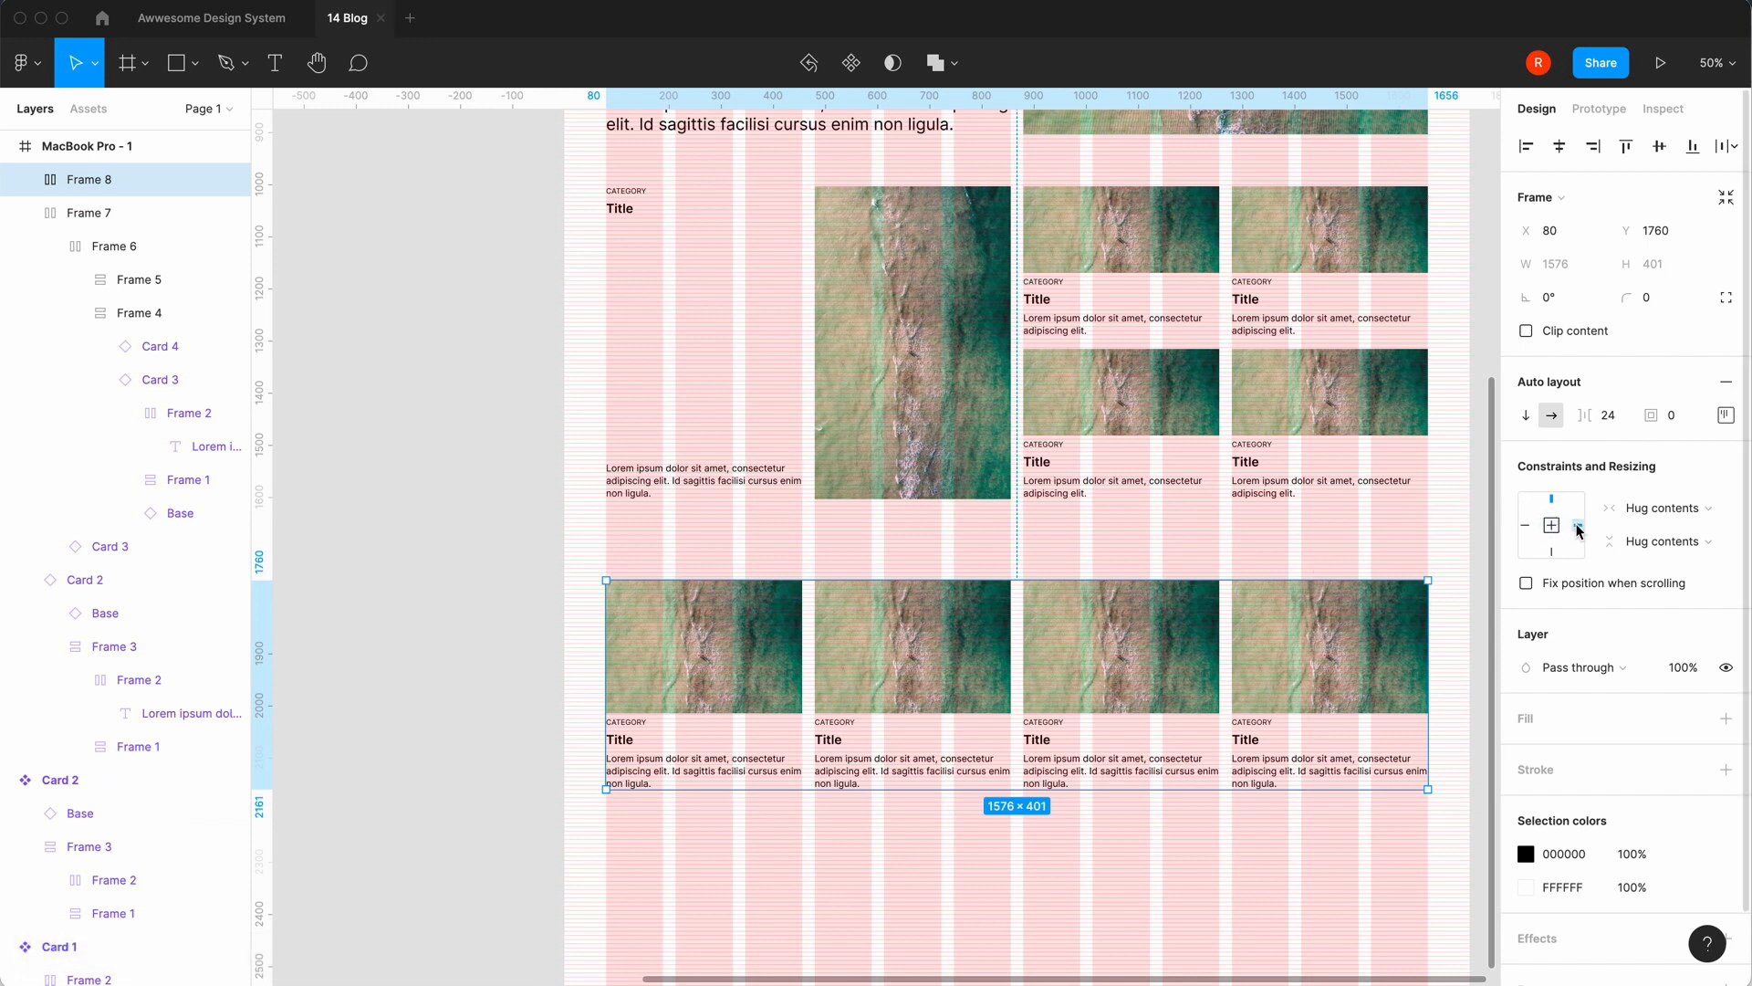
Set the horizontal resizing of each of the four cards in the new row to fill container.
click(1346, 698)
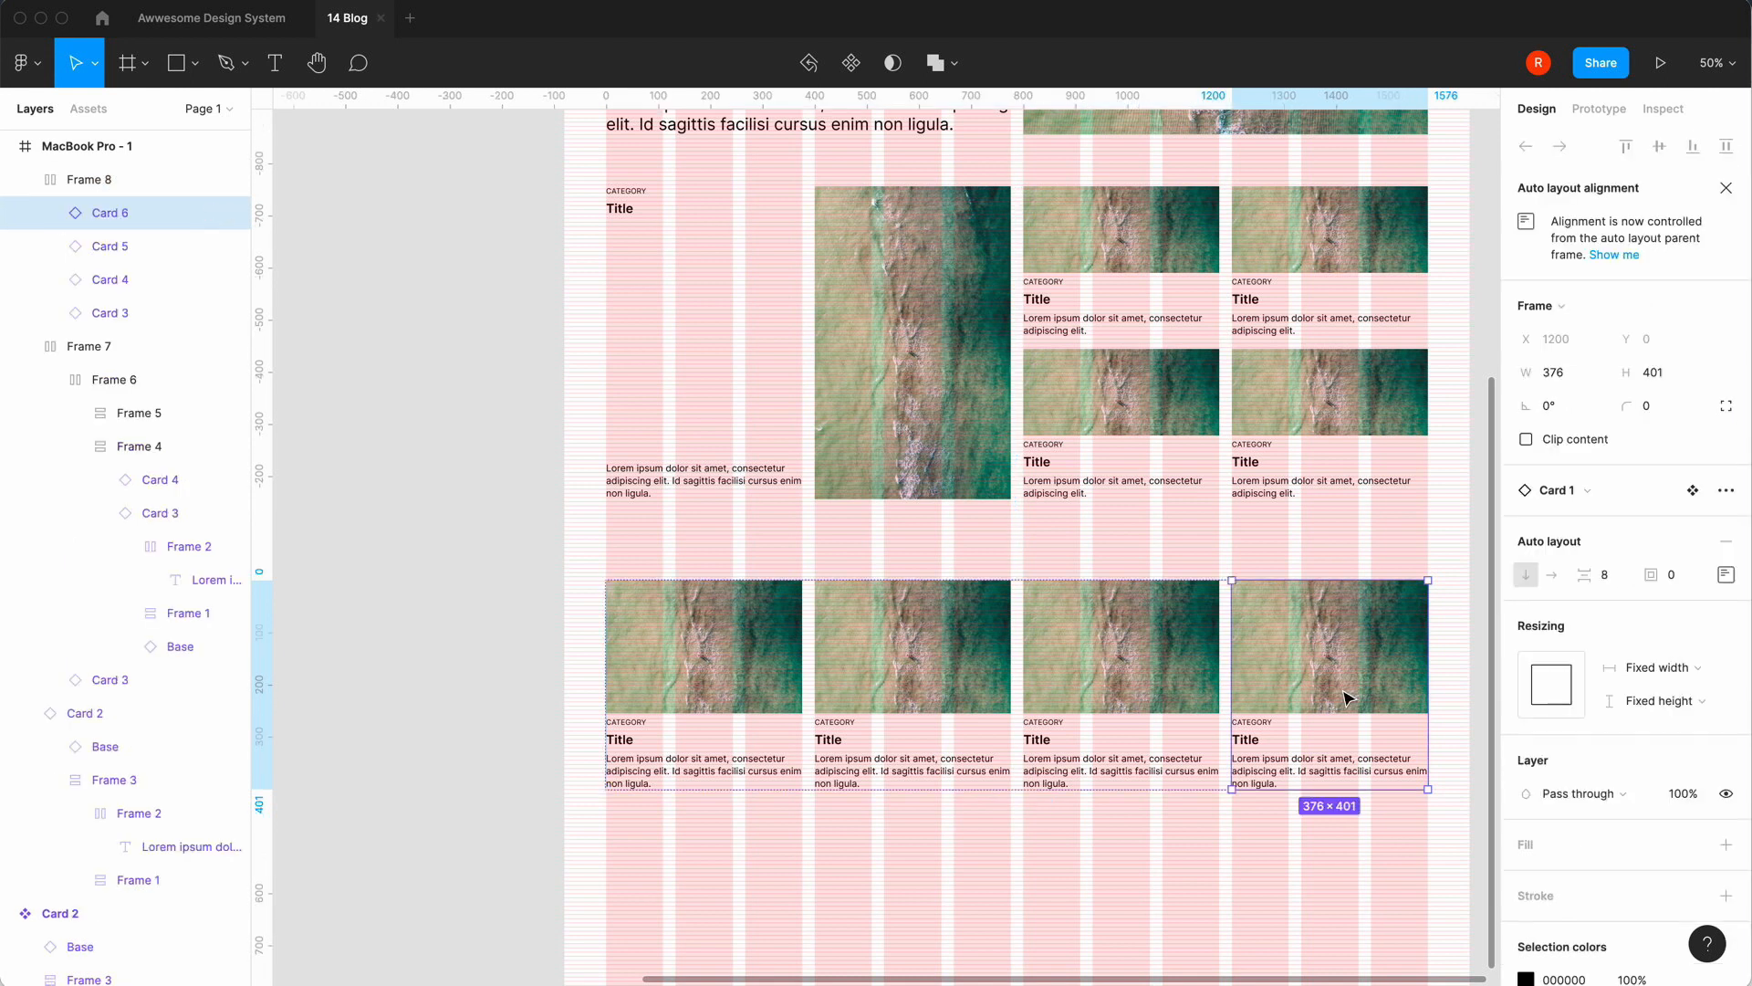
click(1652, 667)
click(1661, 717)
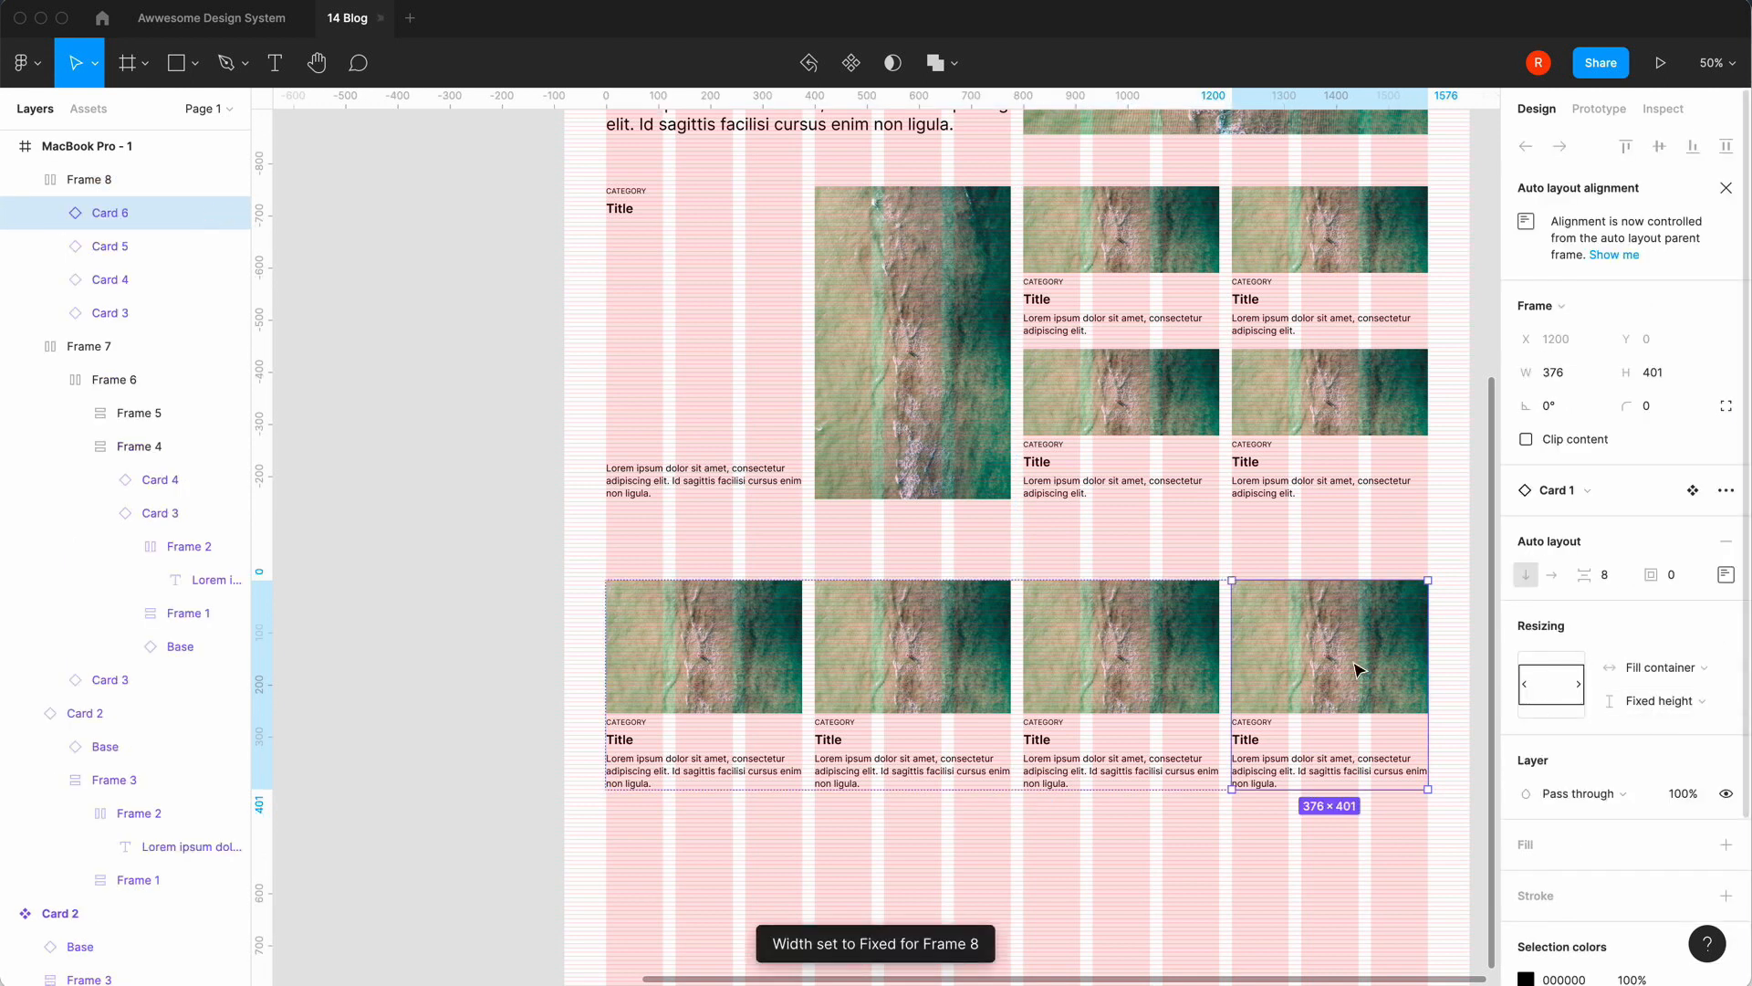
click(1203, 665)
click(1643, 667)
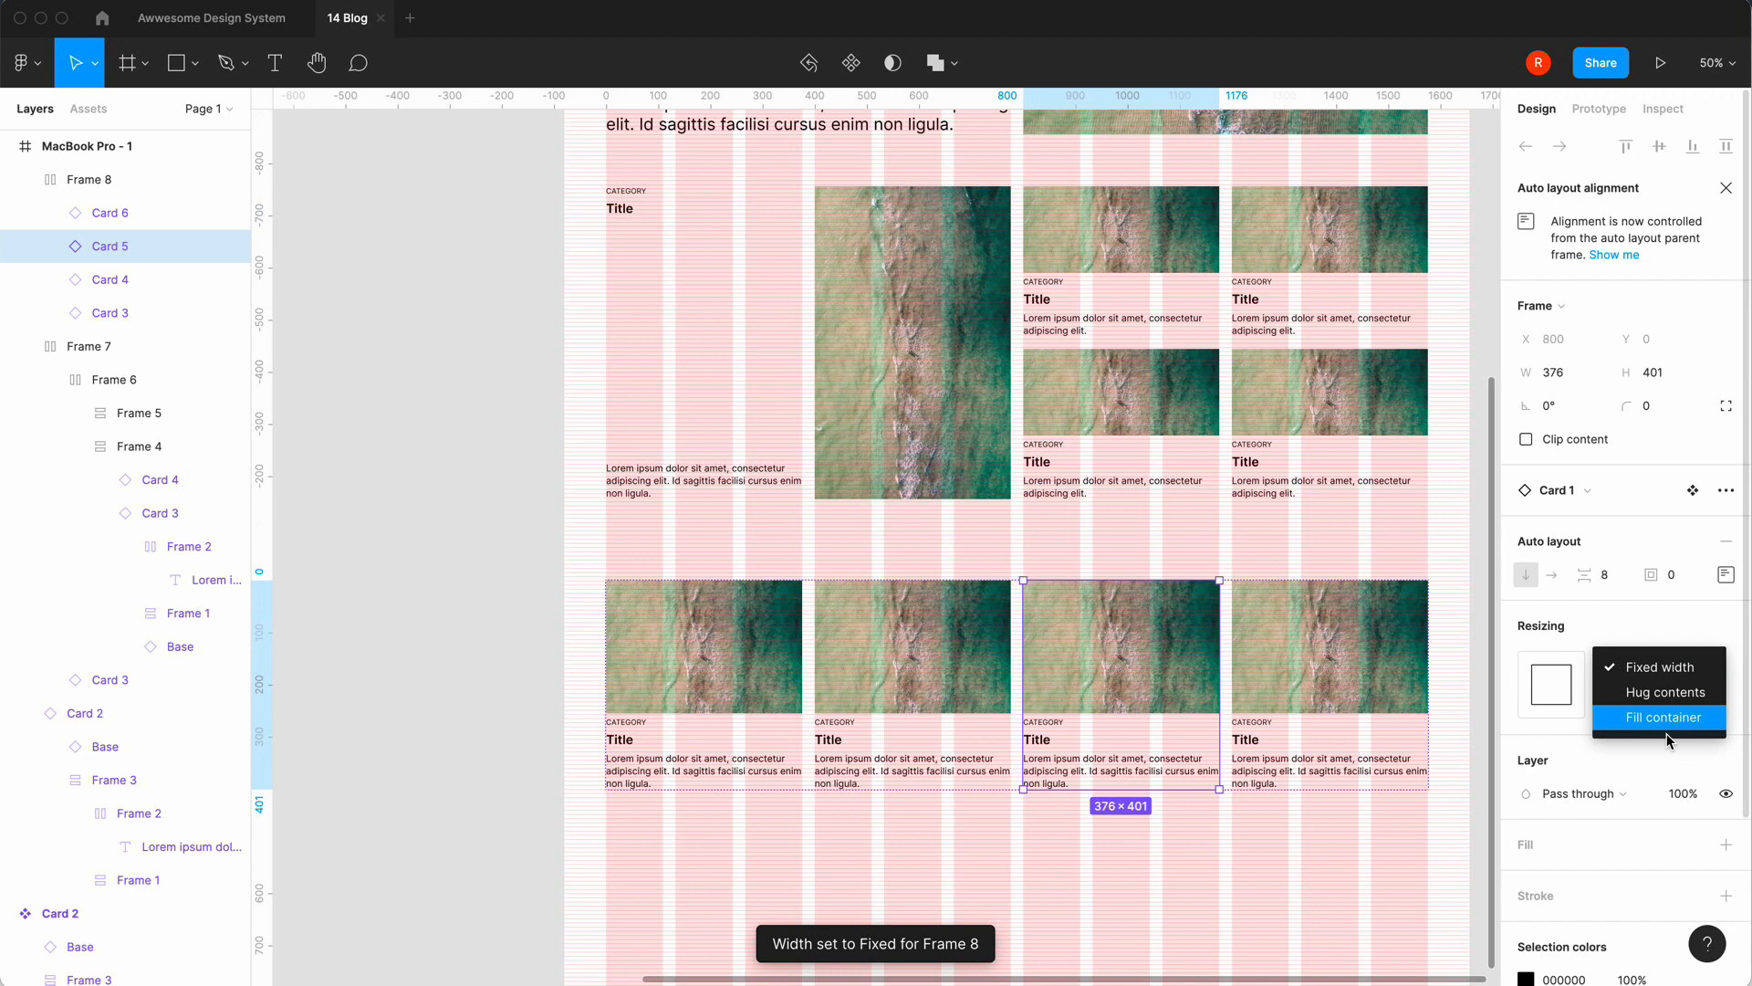
click(1646, 721)
click(888, 665)
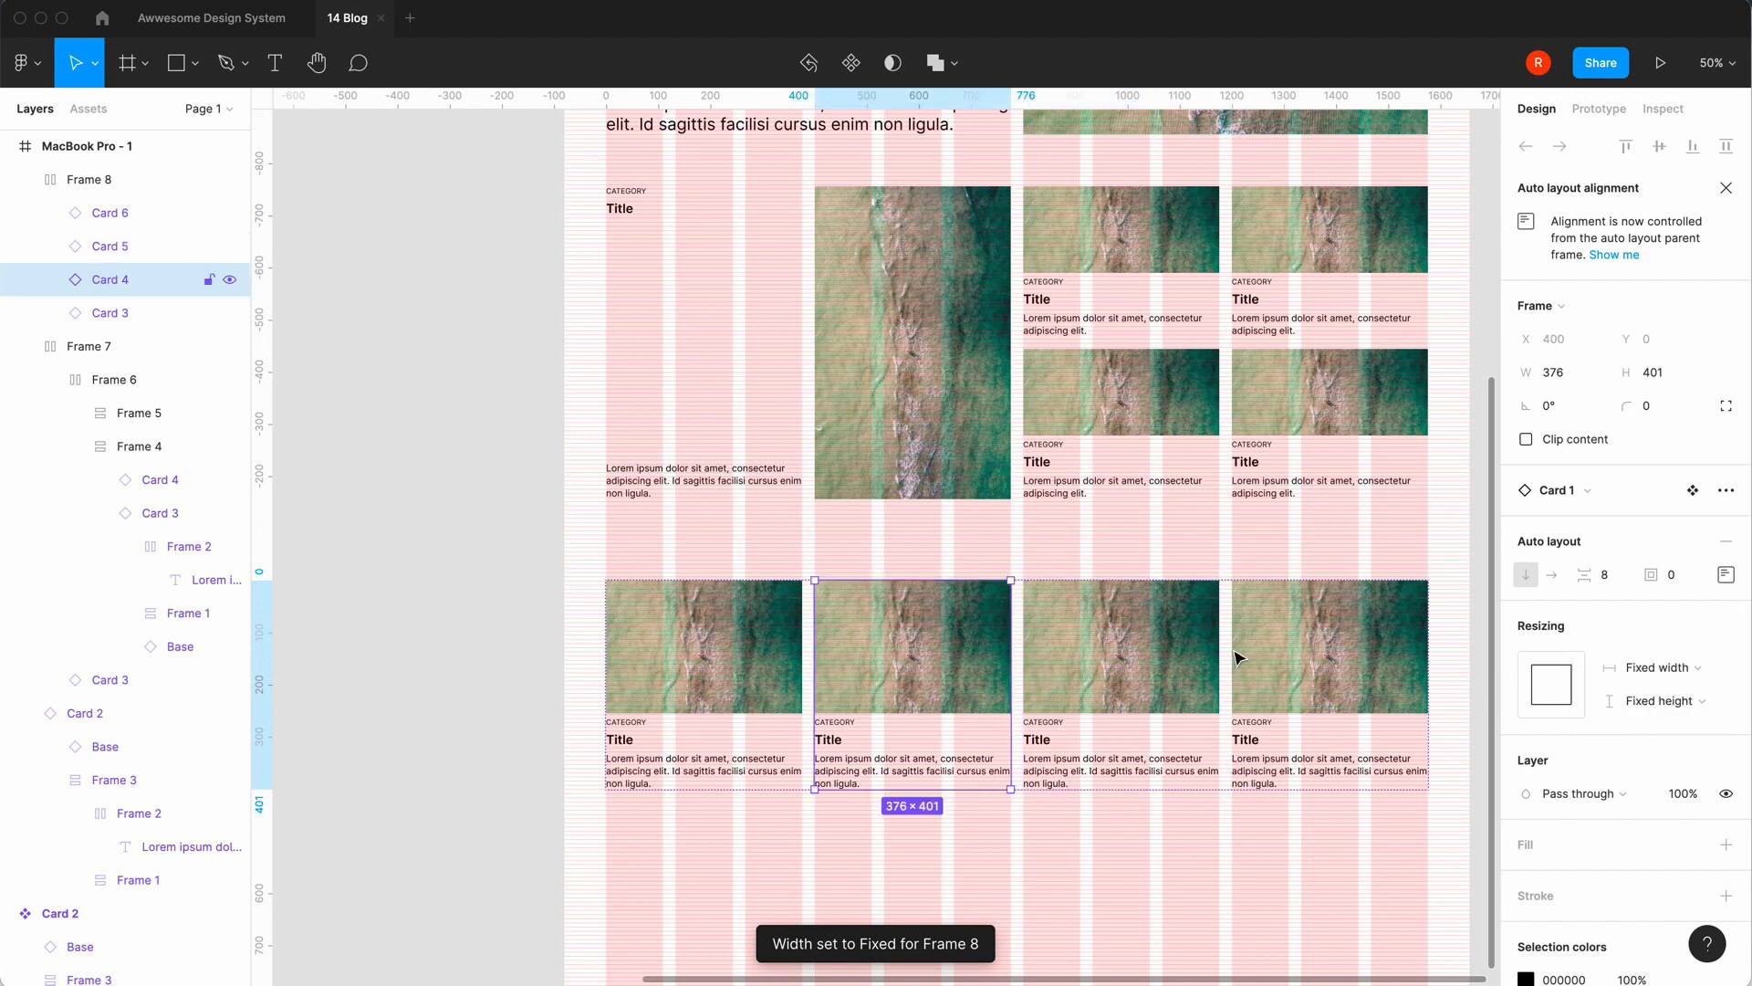
click(1649, 700)
click(1647, 703)
click(1652, 667)
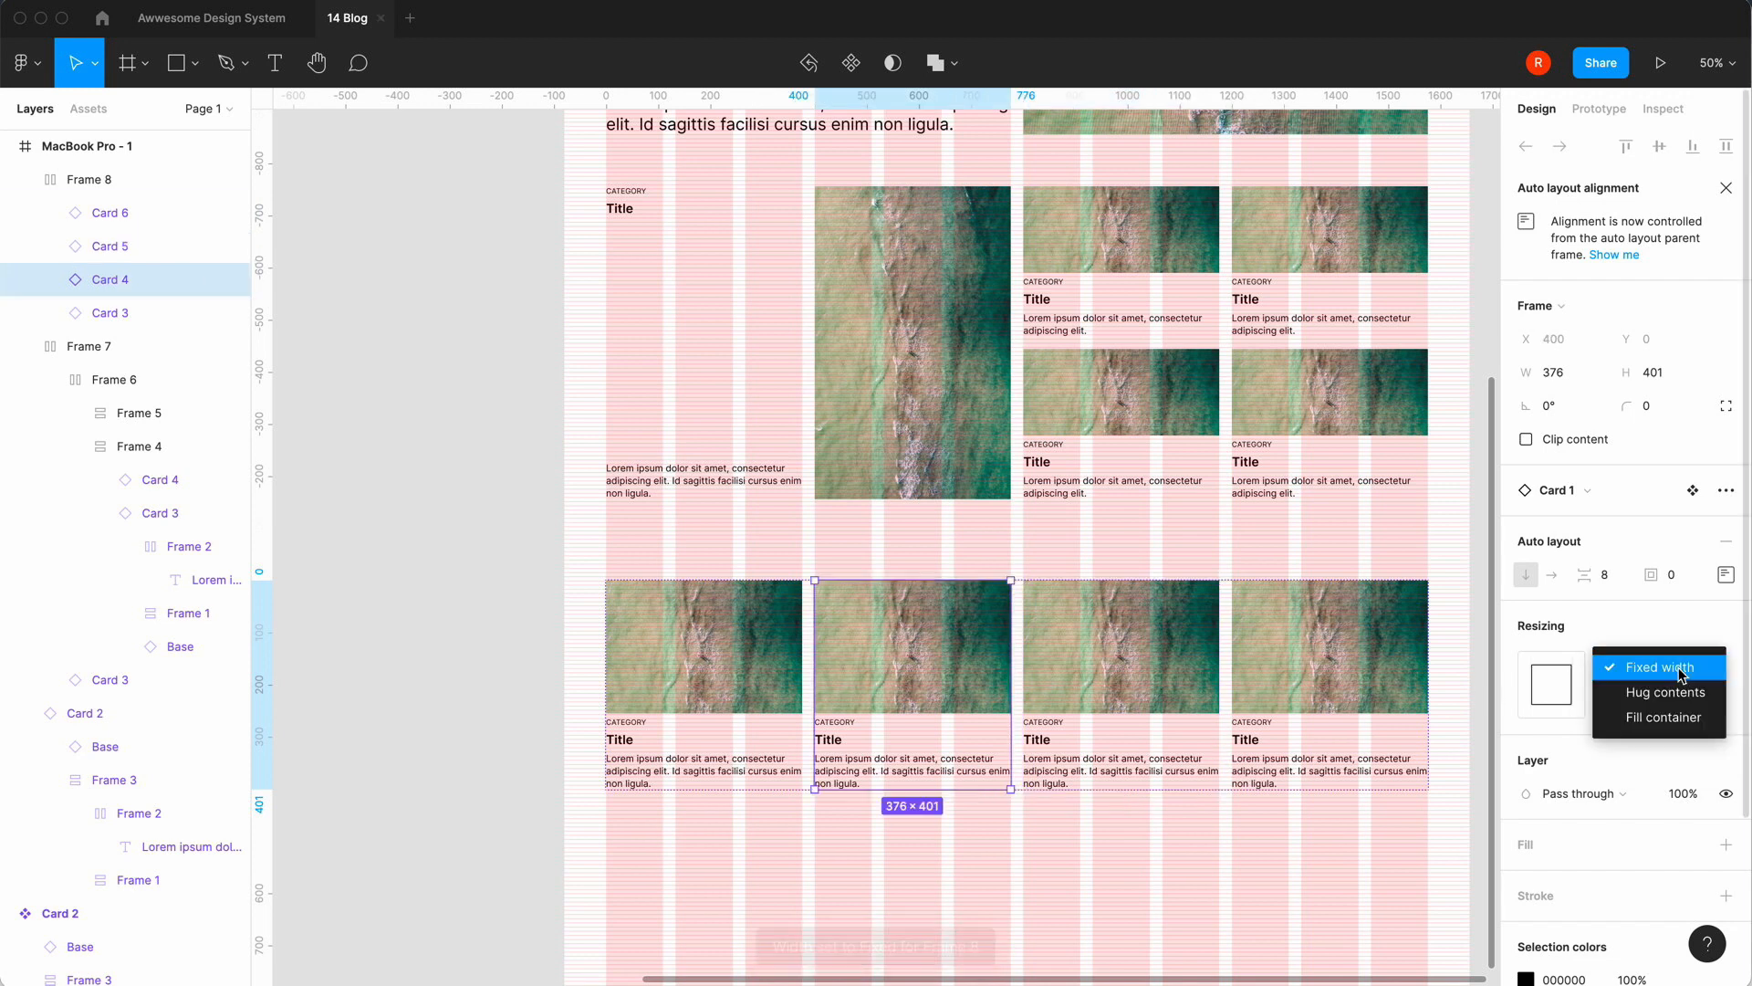
click(1670, 717)
click(774, 659)
click(1659, 669)
click(1657, 718)
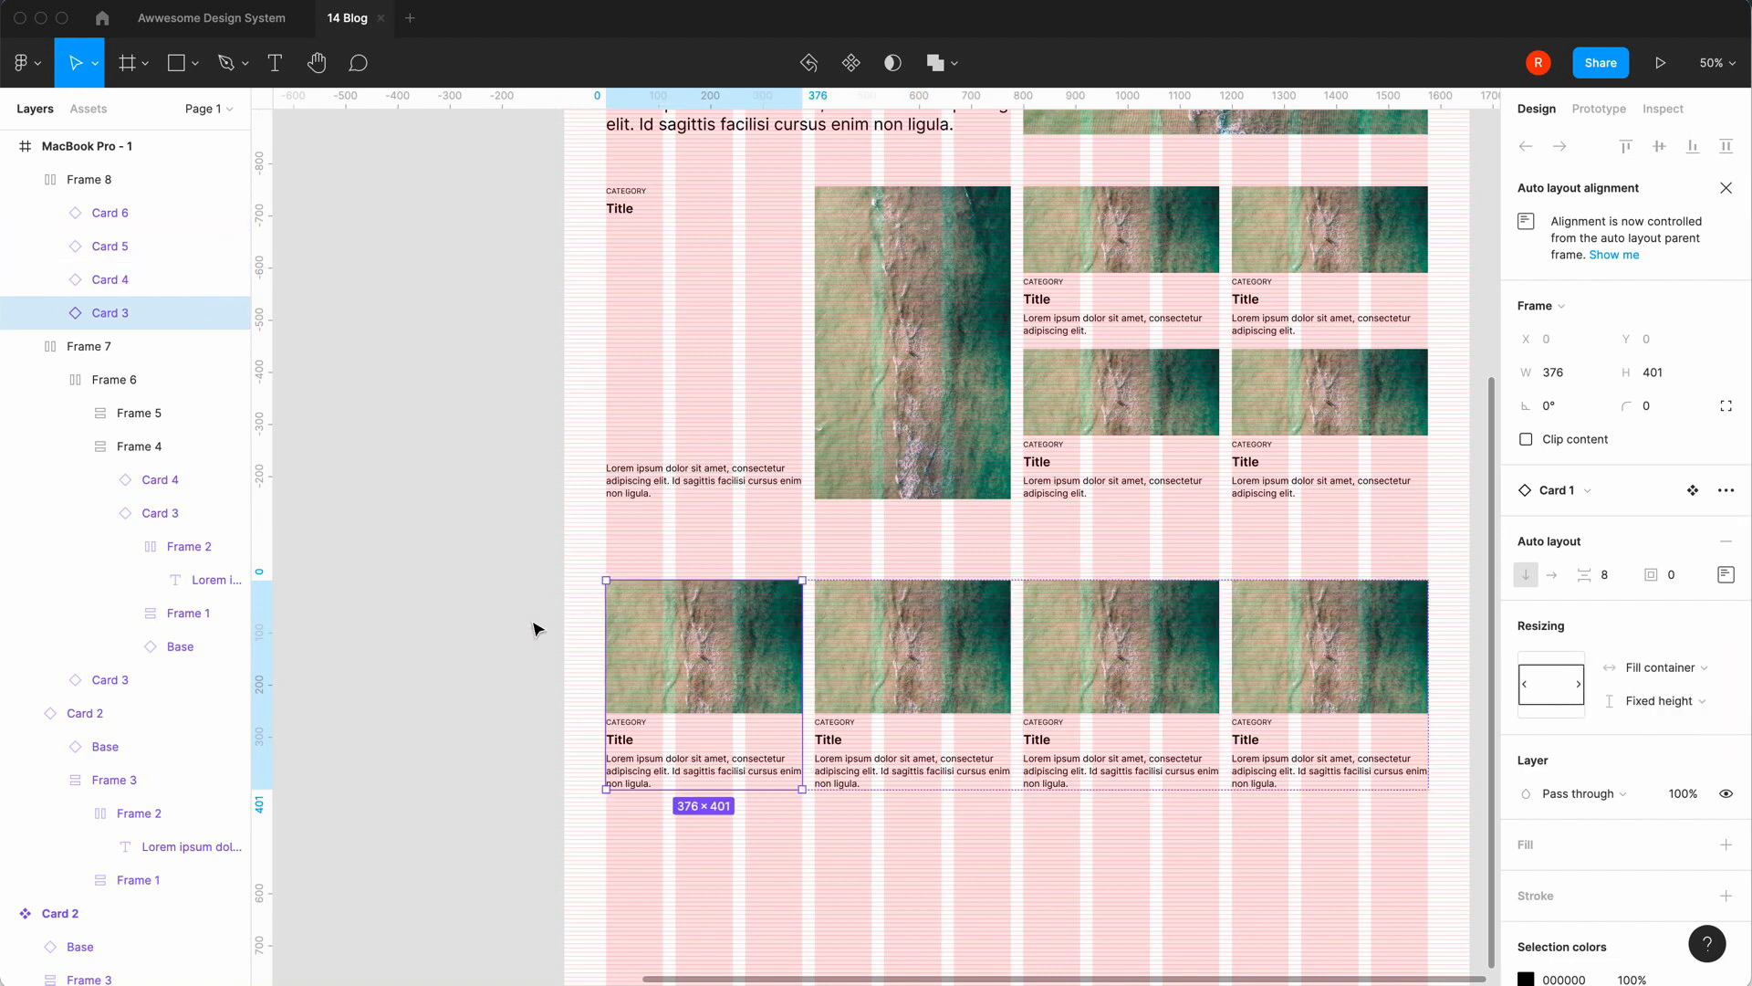
Set the four-card row's horizontal constraint to left and right, and widen the page frame to about 1980 px to test it.
click(806, 638)
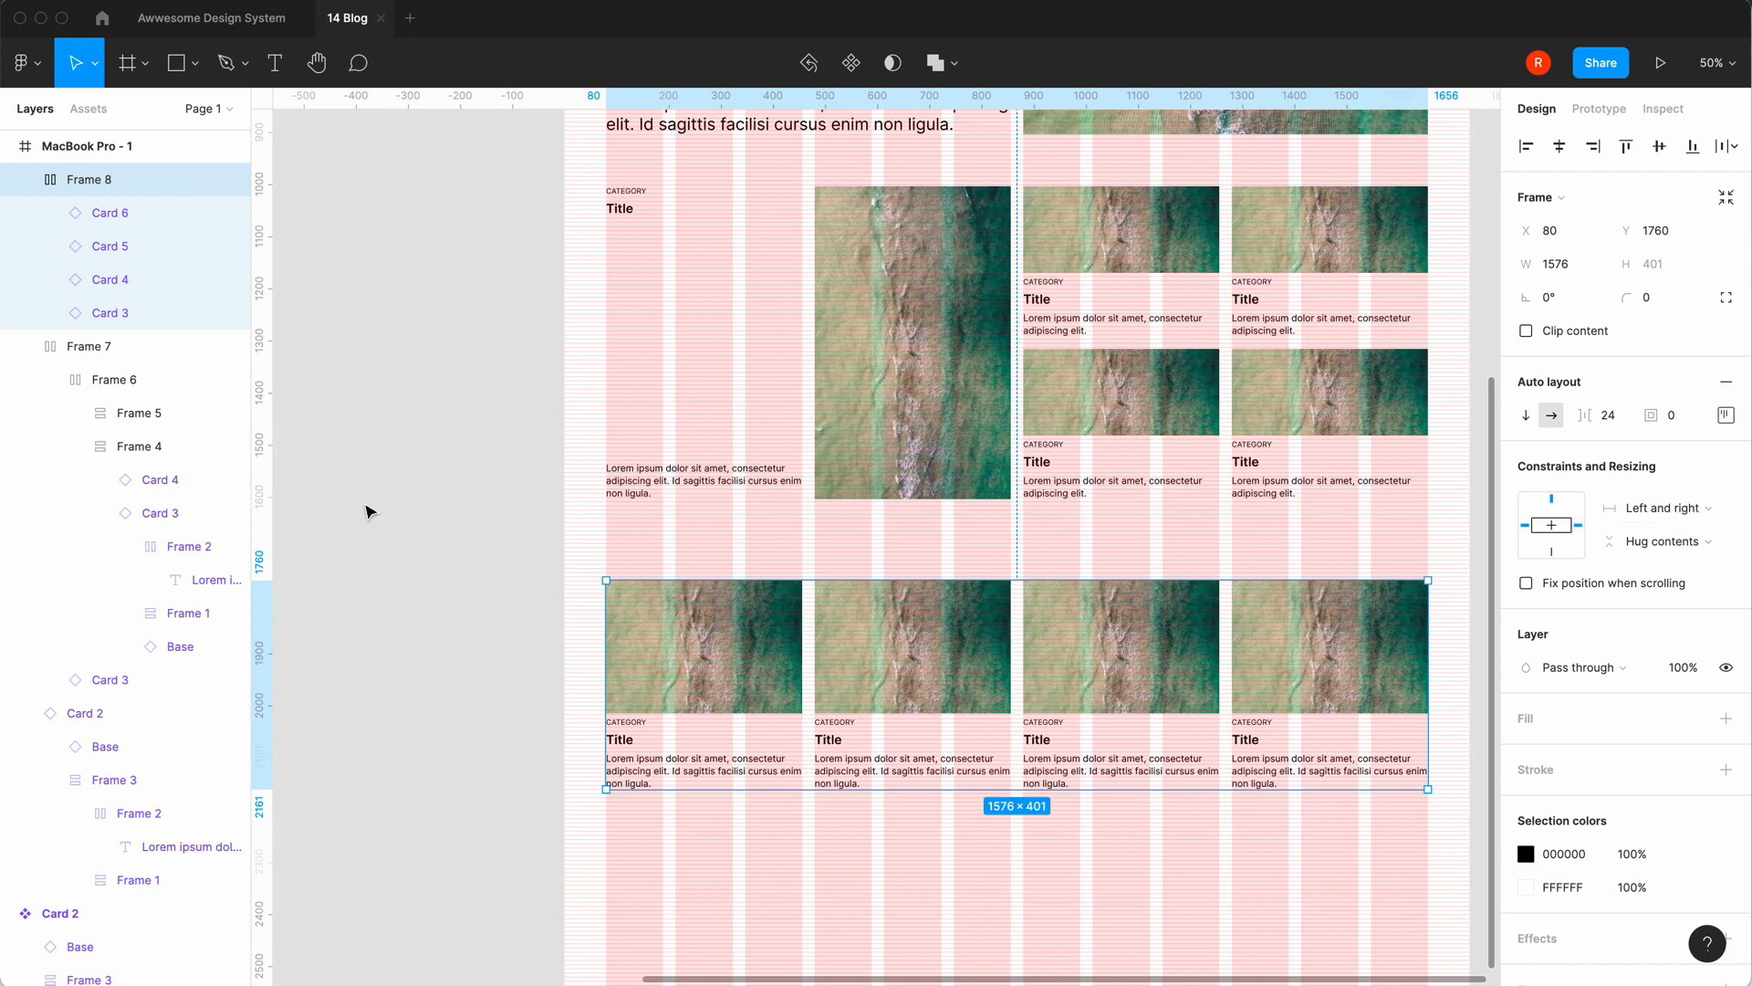
click(365, 511)
key(minus)
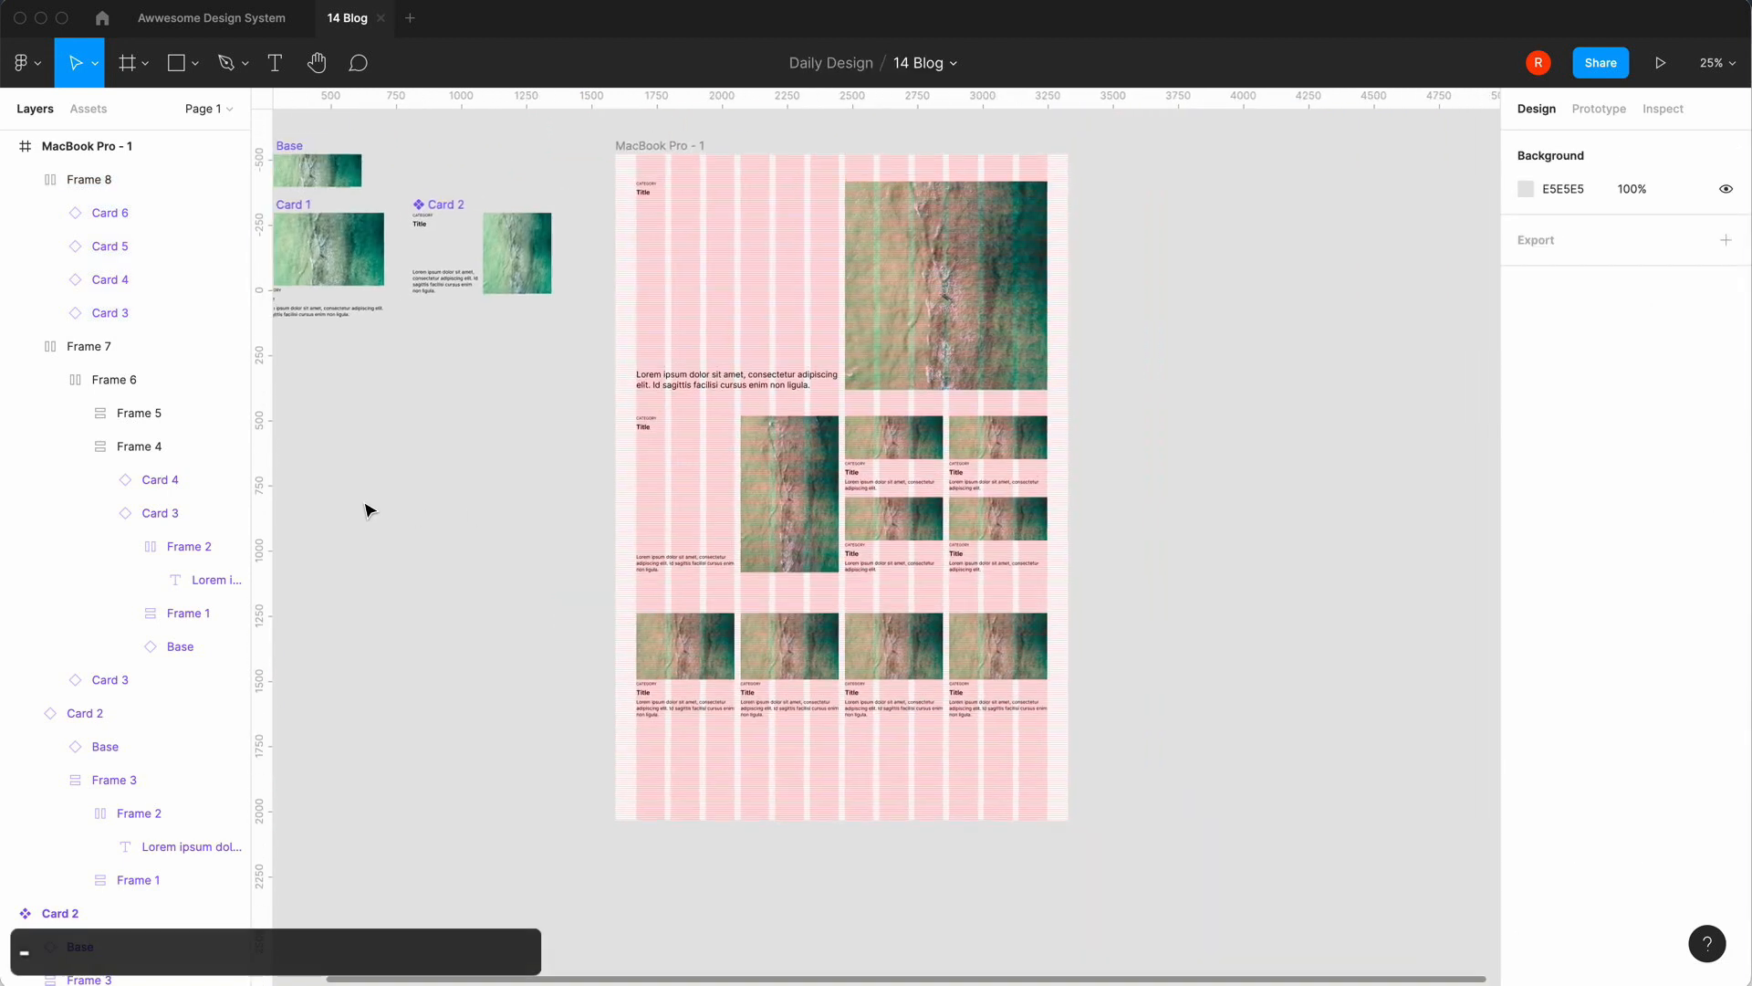
click(652, 145)
drag(1069, 630, 1132, 634)
Set the page frame's width to 1440 px.
click(1568, 252)
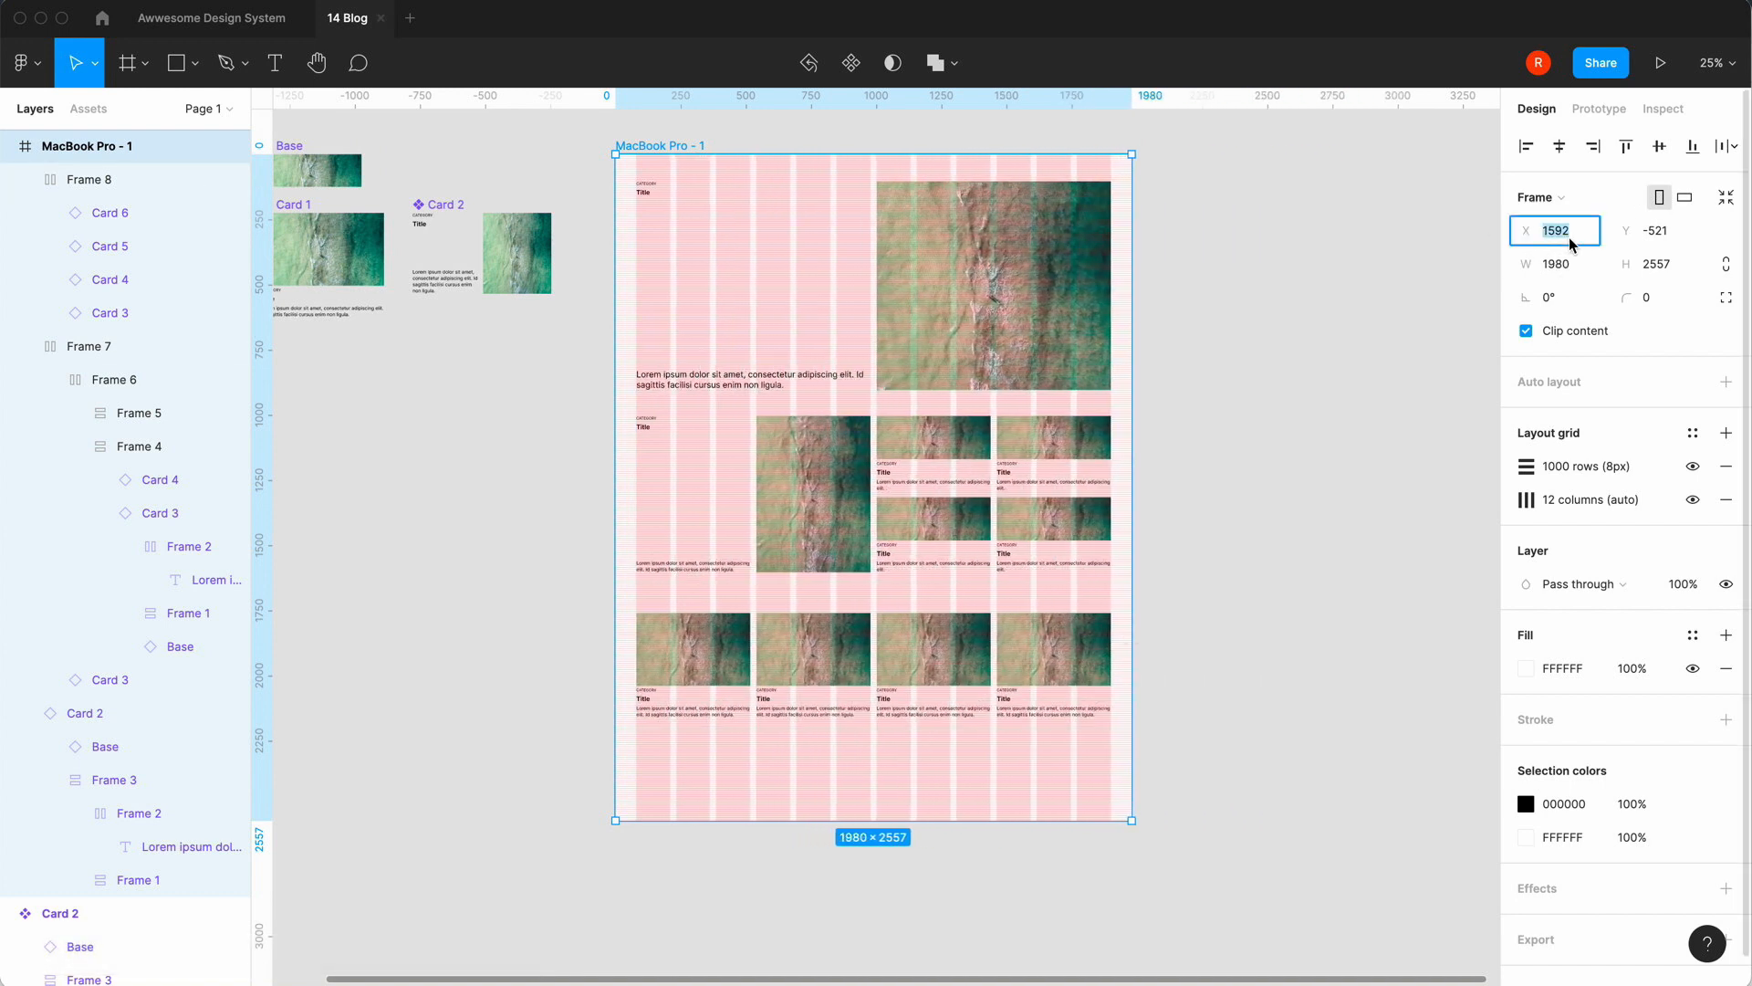
text(1440)
key(Return)
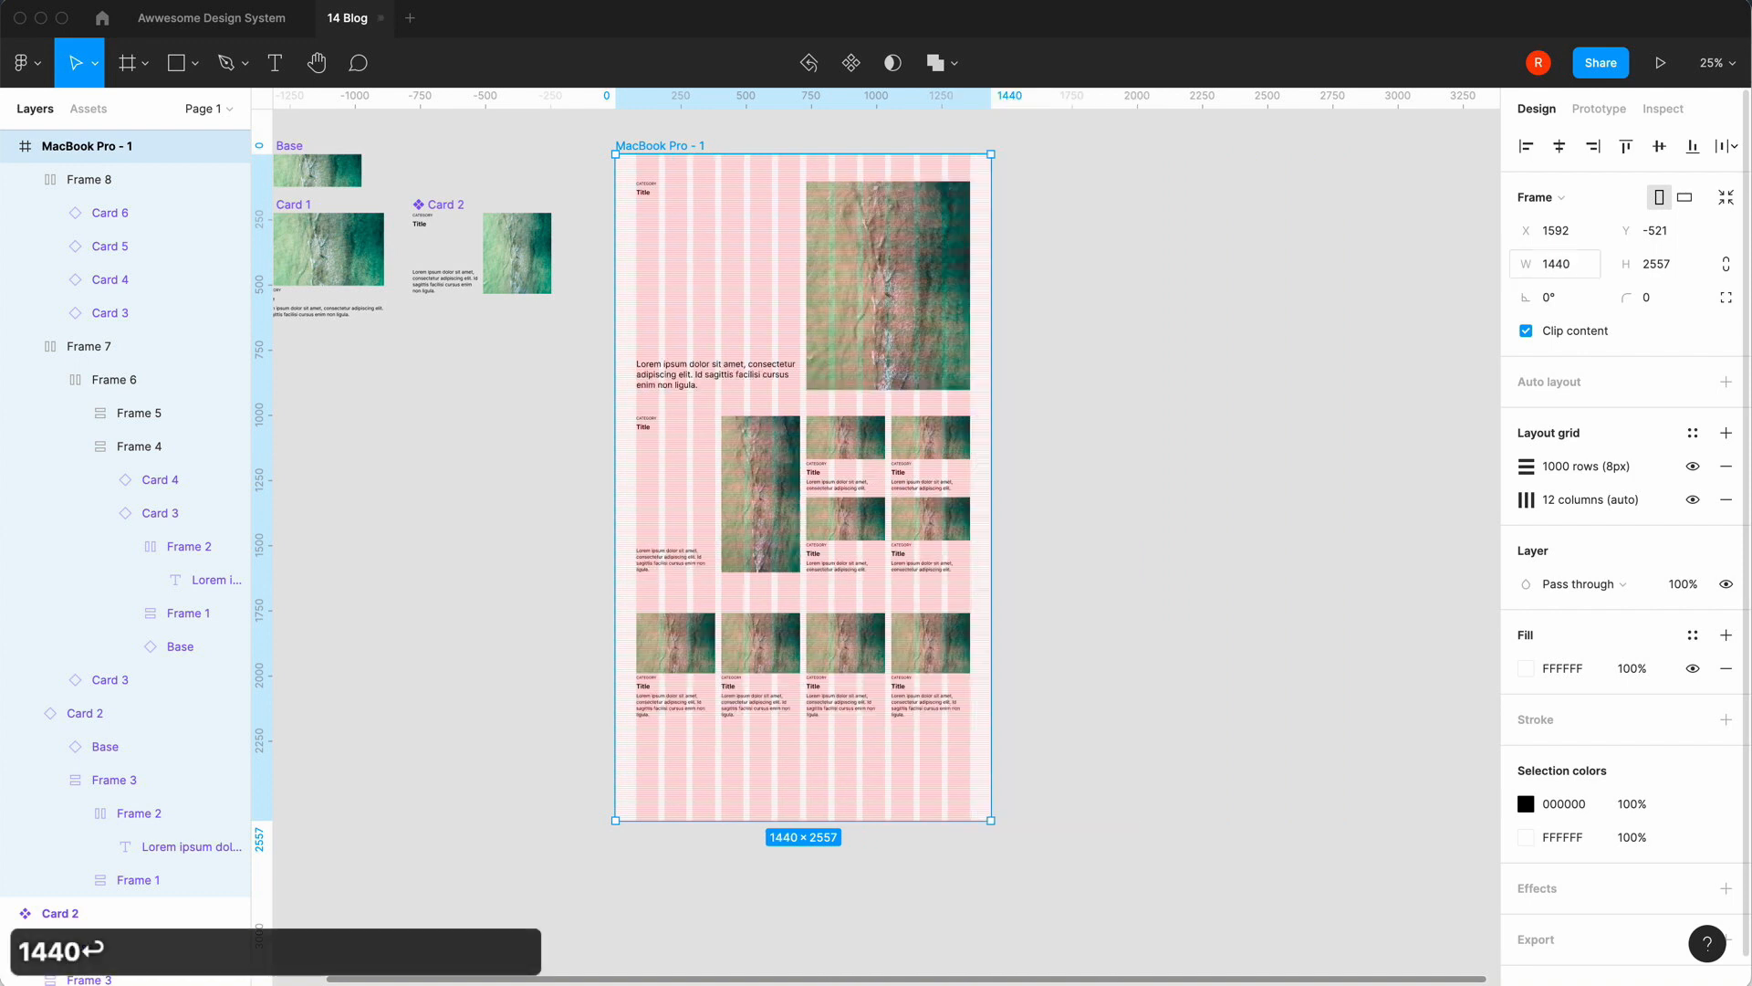
Extend the page frame downward to a height of about 3445 px.
click(1146, 524)
key(=)
key(minus)
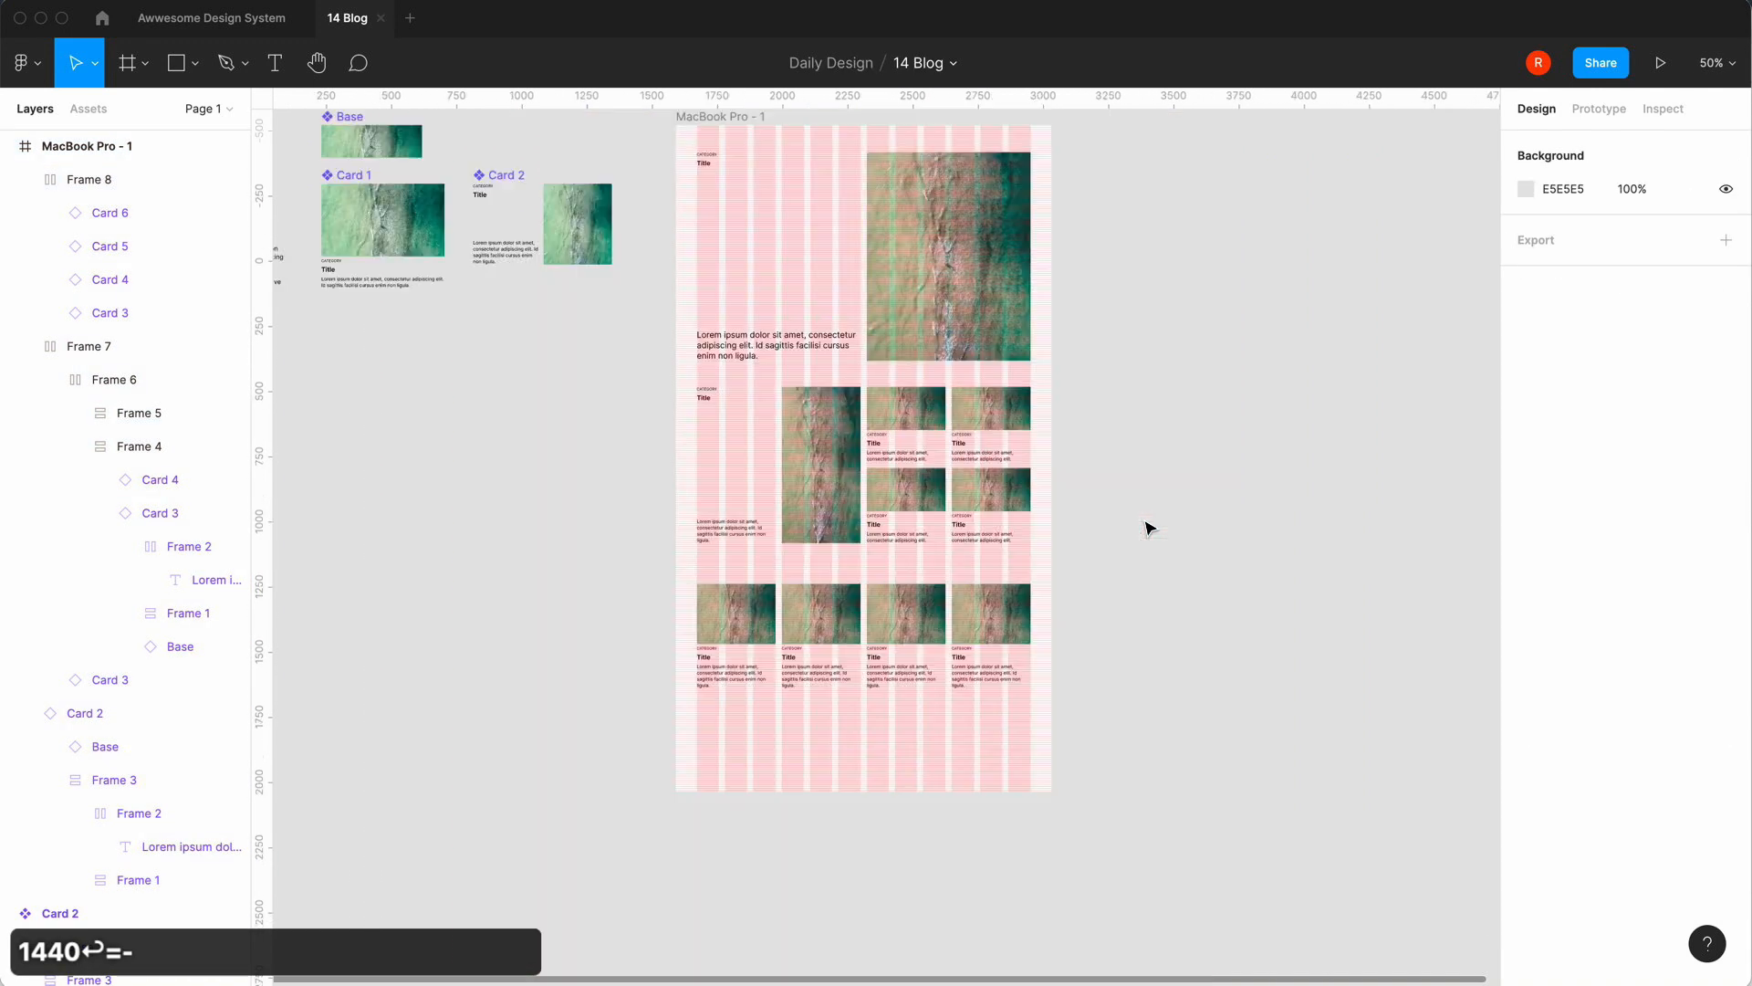
click(684, 117)
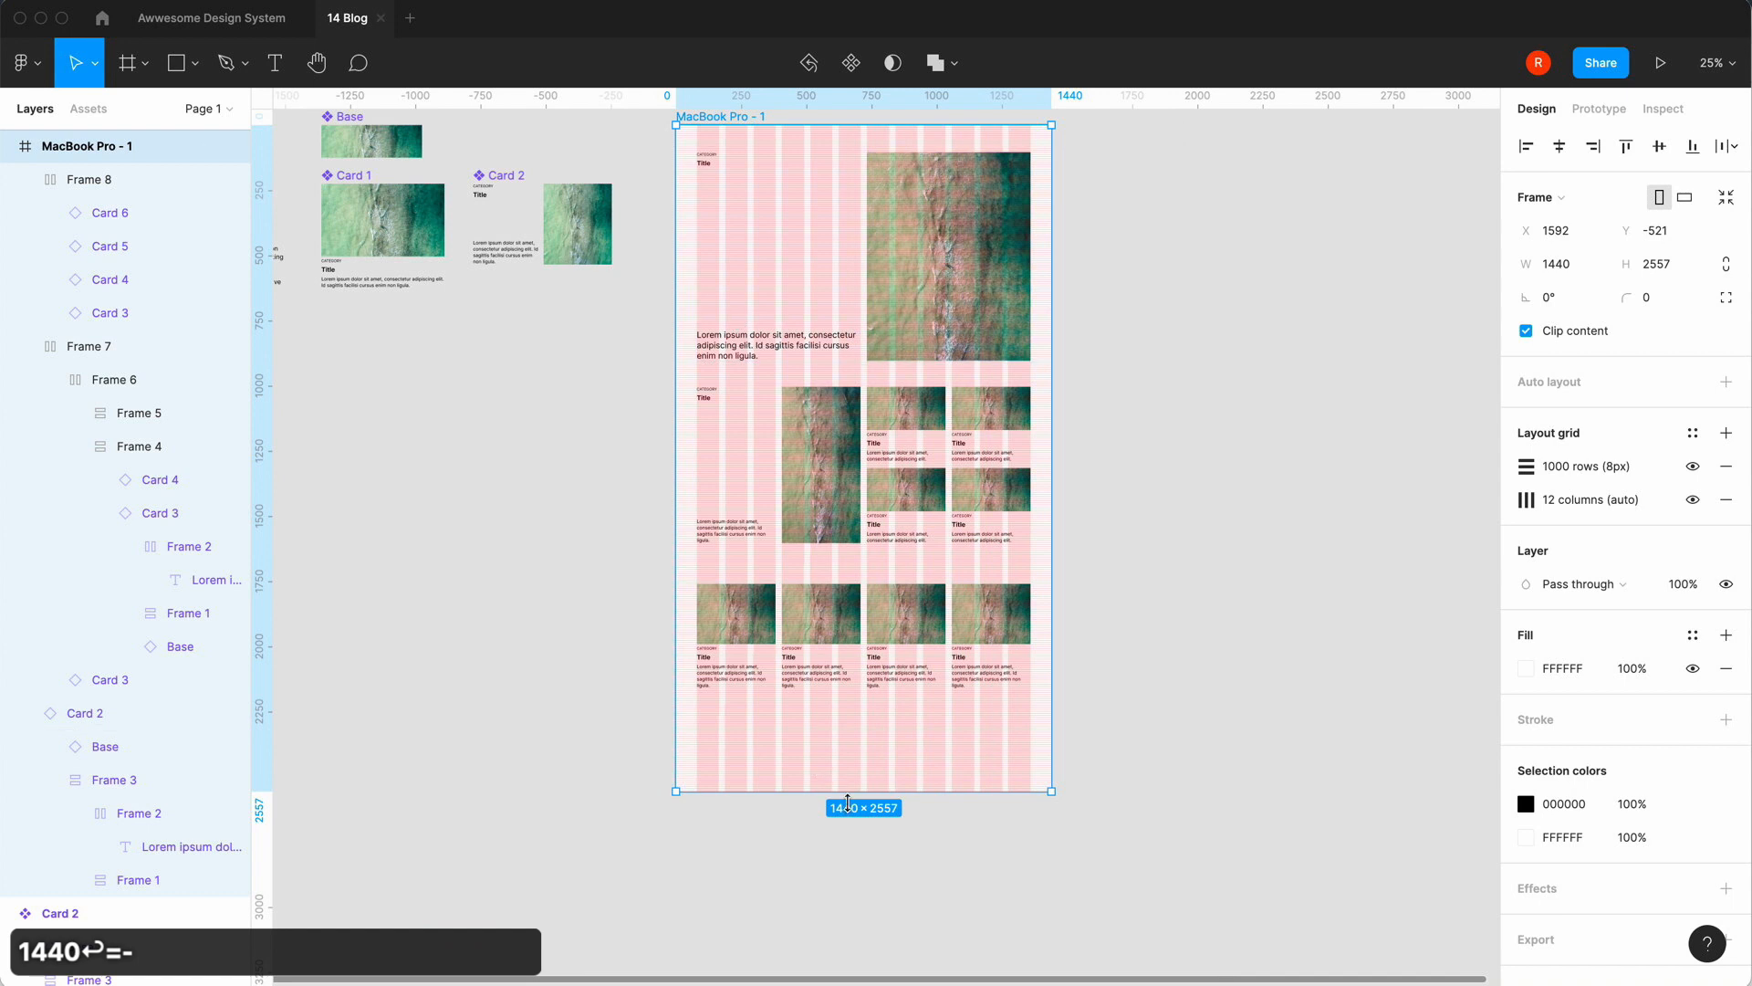
scroll(849, 864, down, 3)
drag(923, 697, 927, 922)
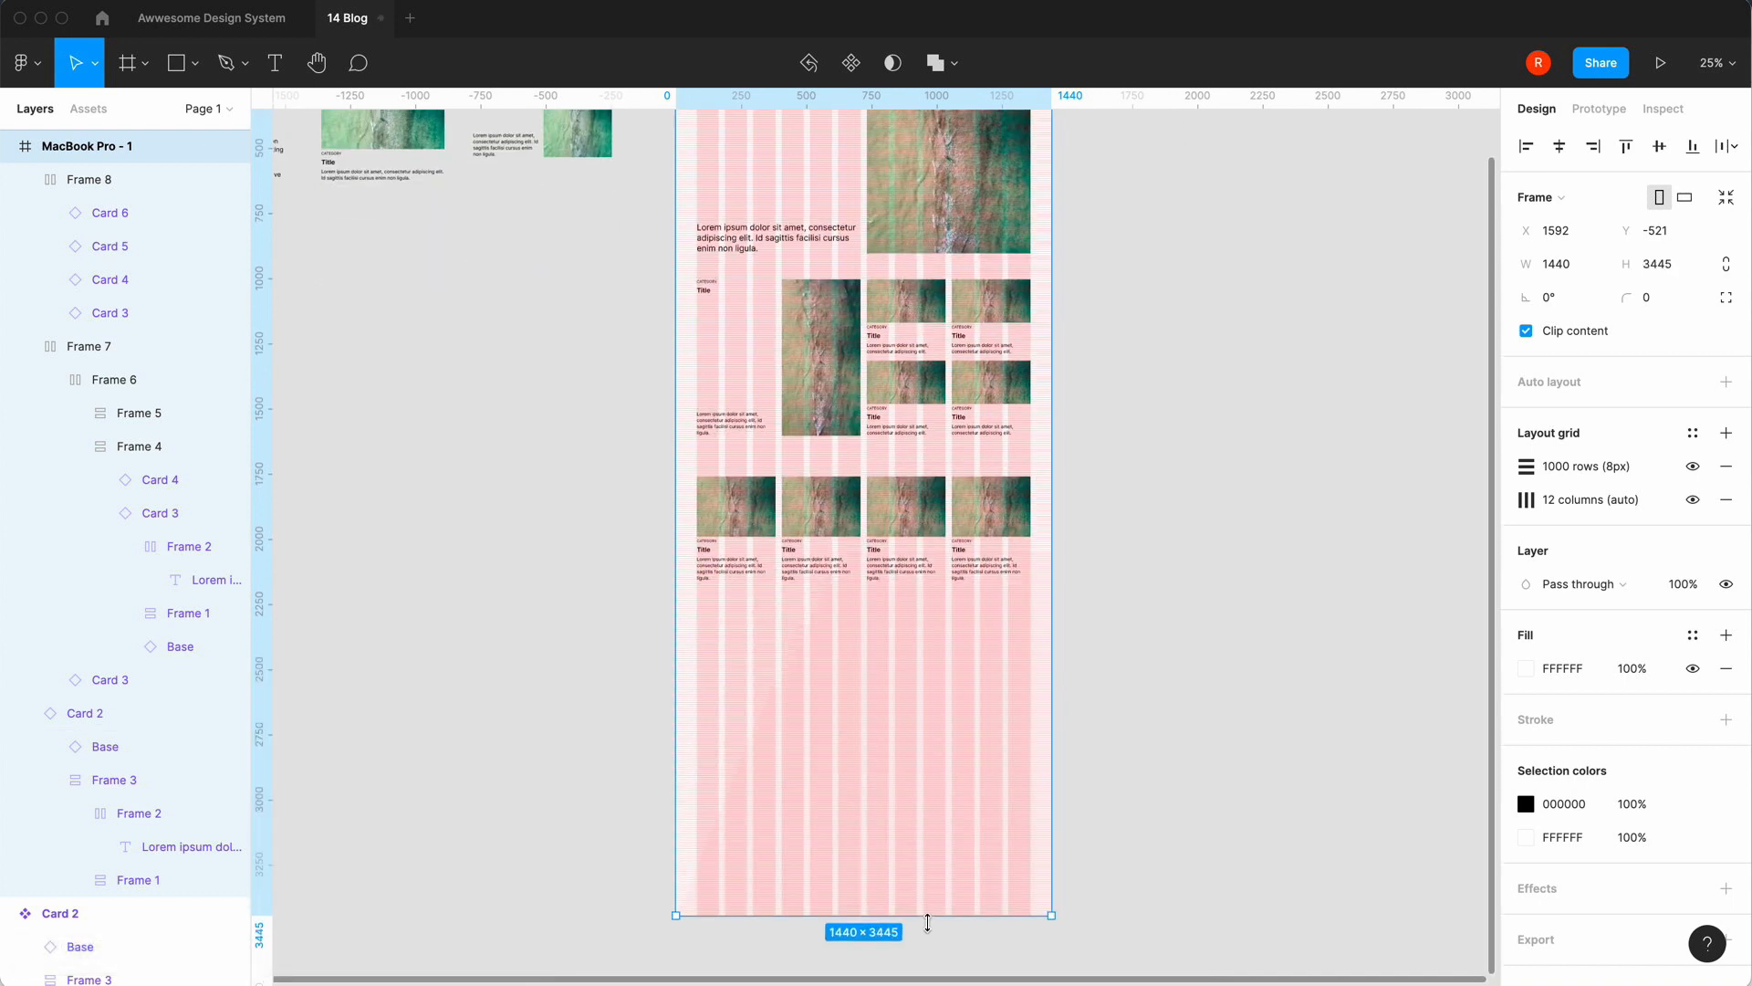
Duplicate the four-card row and place the copy directly below the original.
click(1232, 662)
key(equal)
scroll(1234, 663, up, 3)
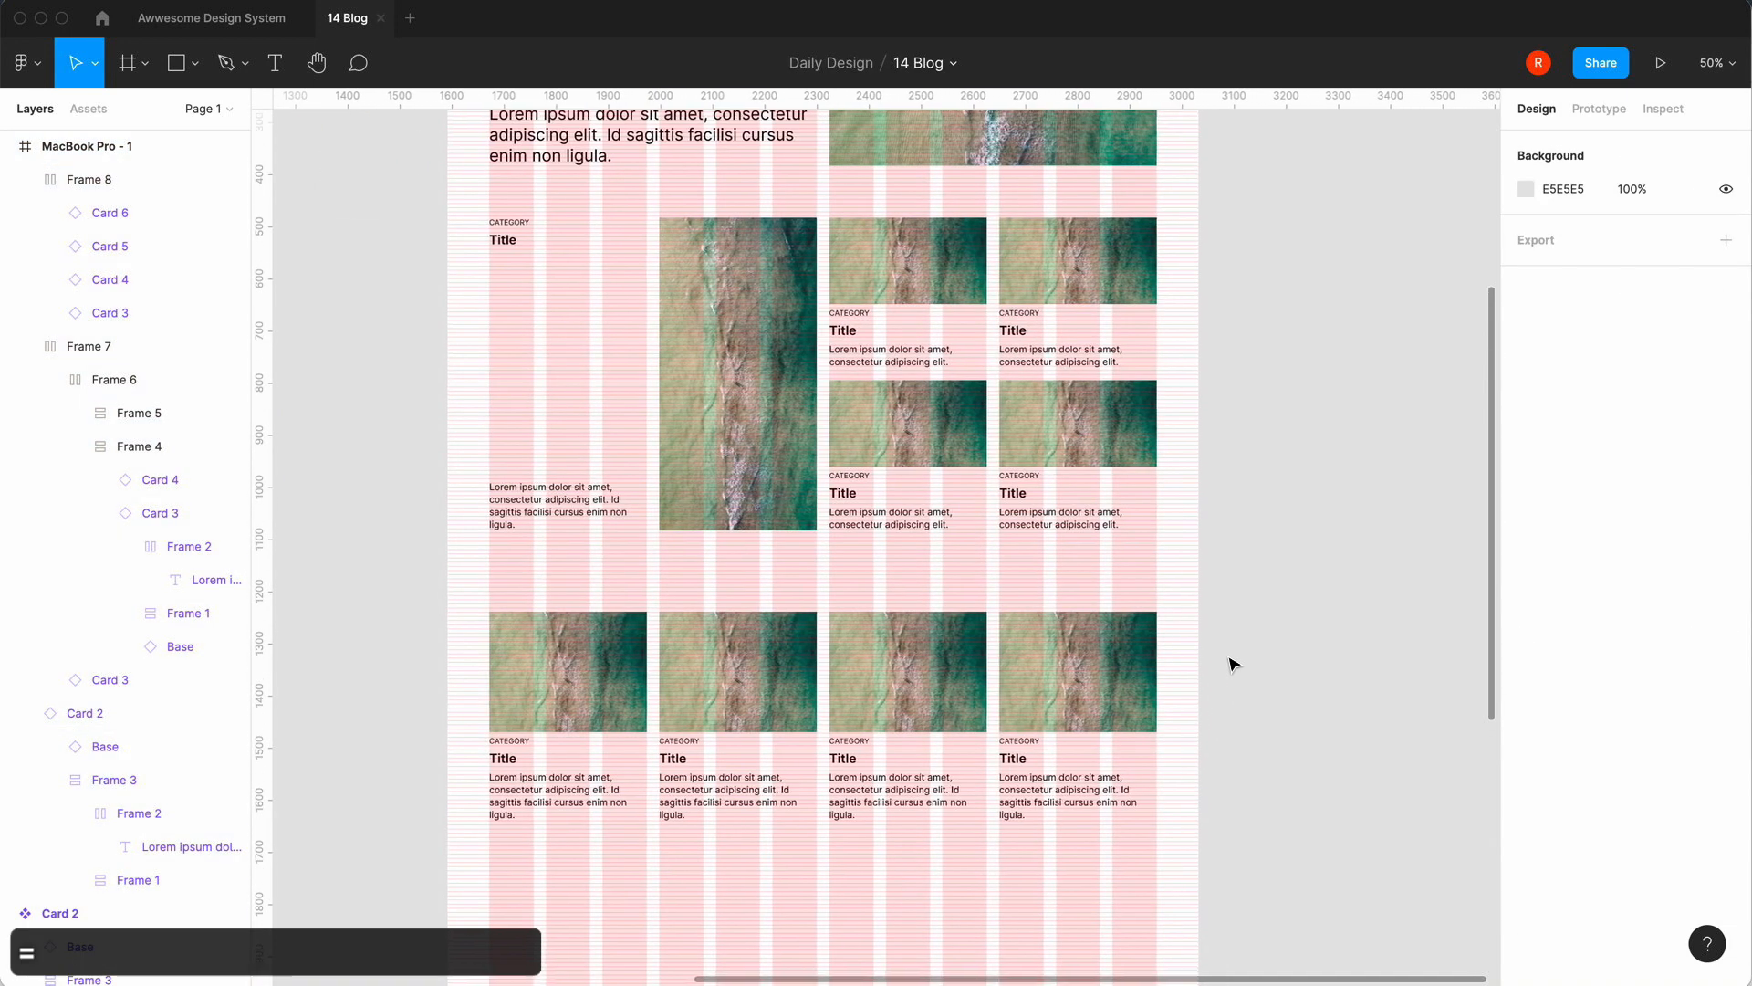
click(975, 685)
scroll(975, 684, down, 3)
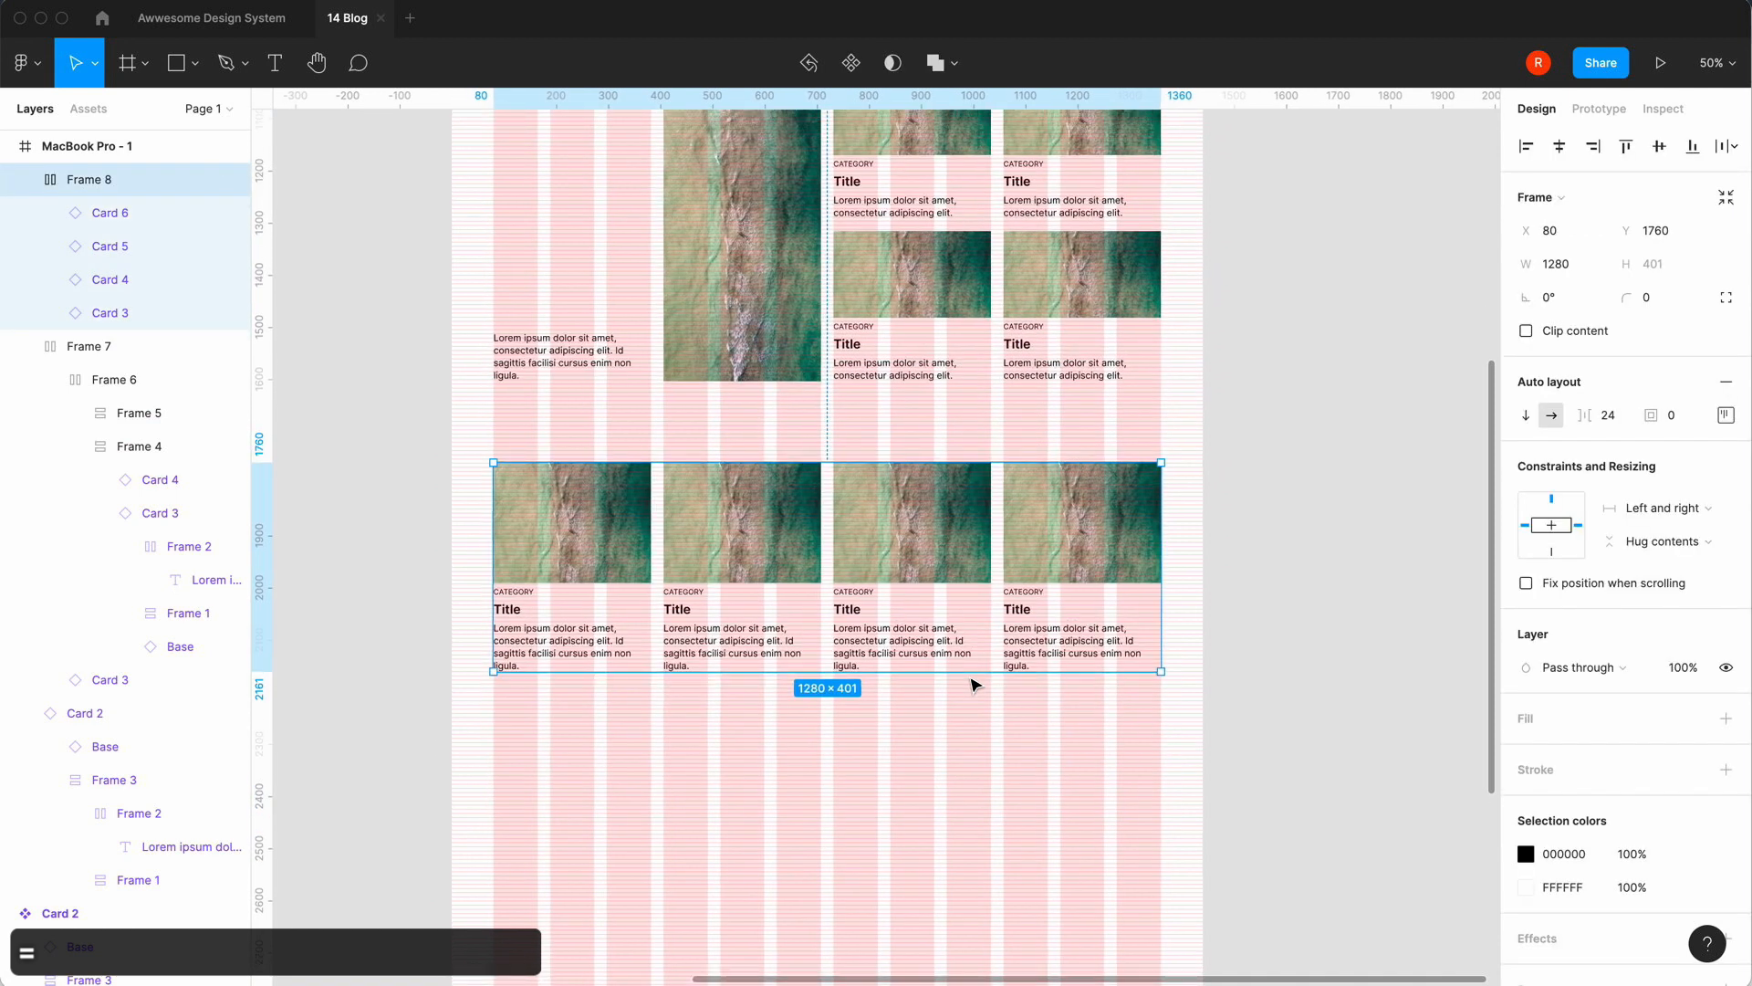
key(super+d)
drag(900, 540, 913, 805)
Set the vertical spacing between the mixed-card section and the first four-card row to 100 px.
click(954, 548)
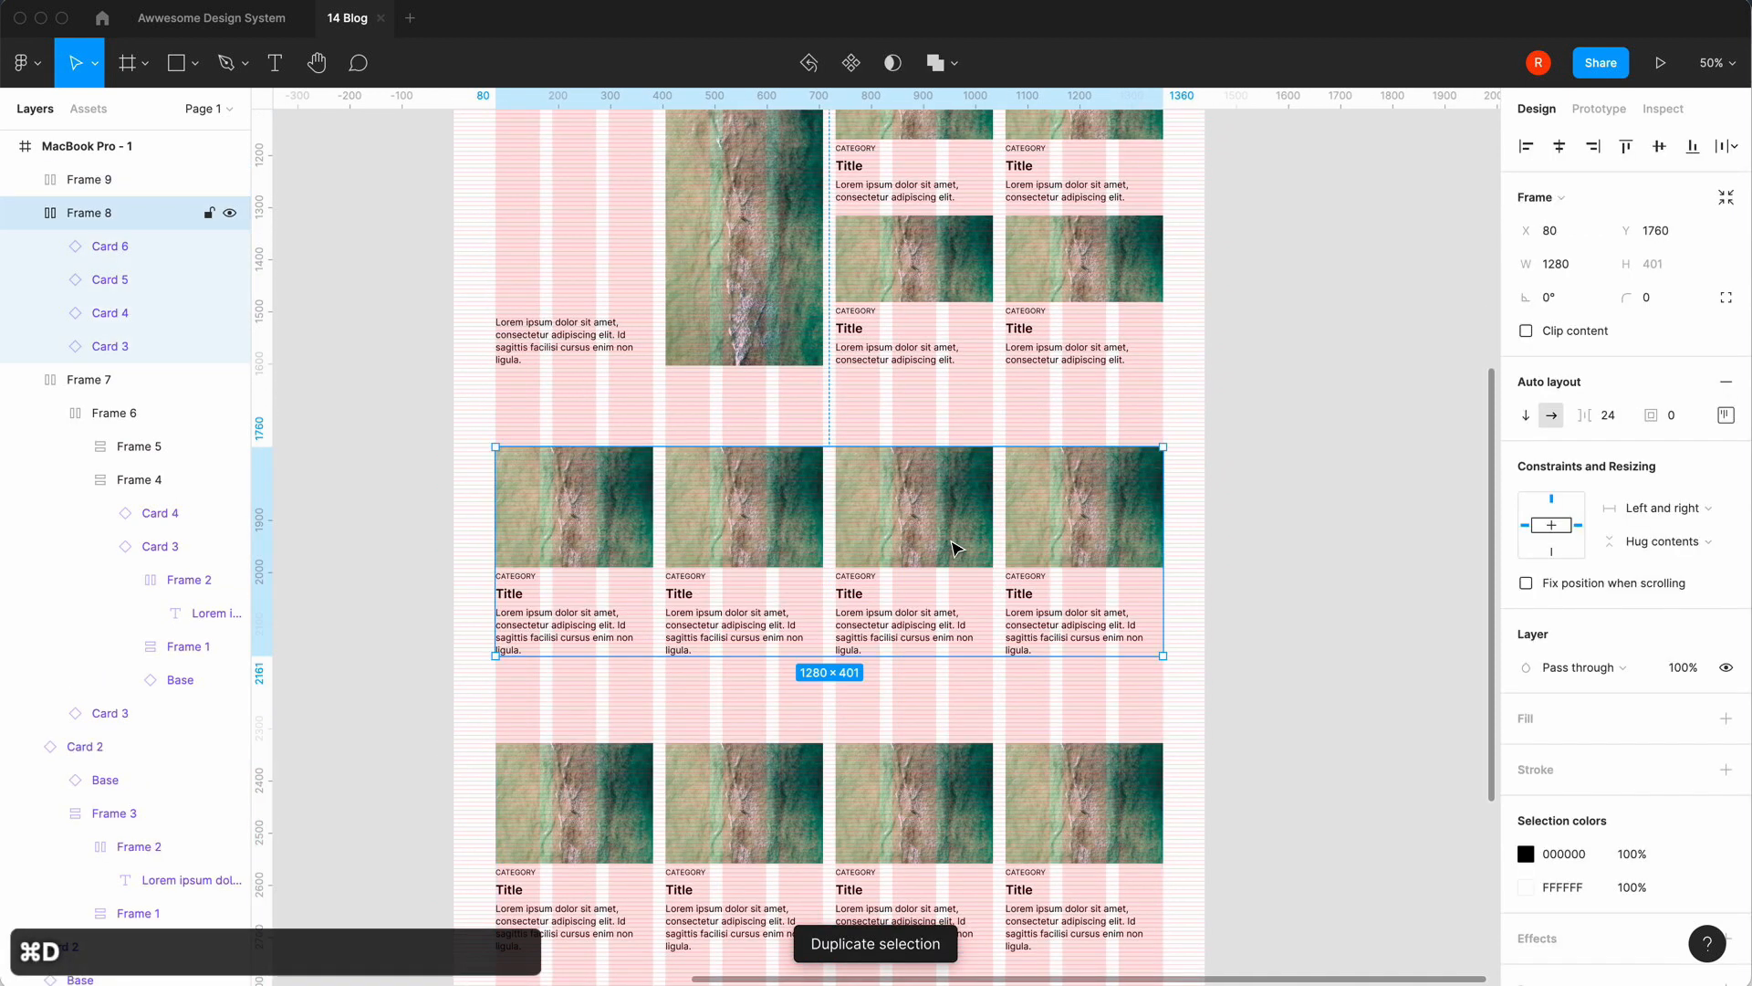
shift+click(959, 297)
click(1555, 364)
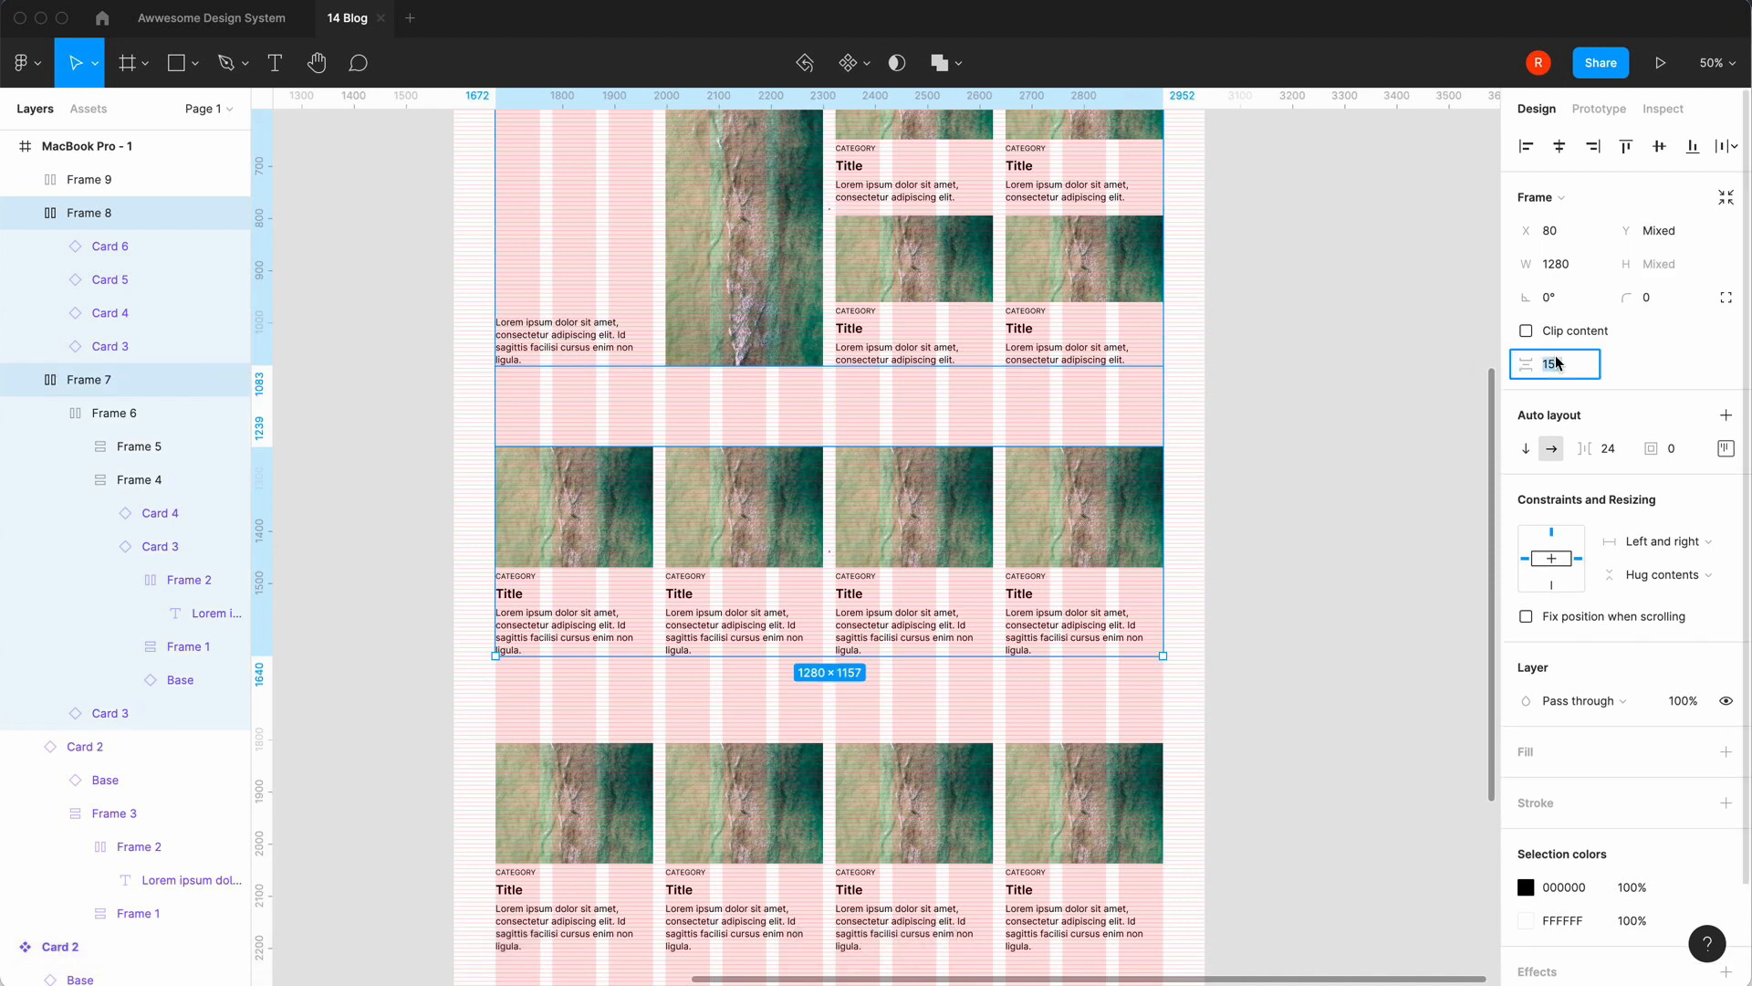
text(100)
key(Return)
click(1479, 508)
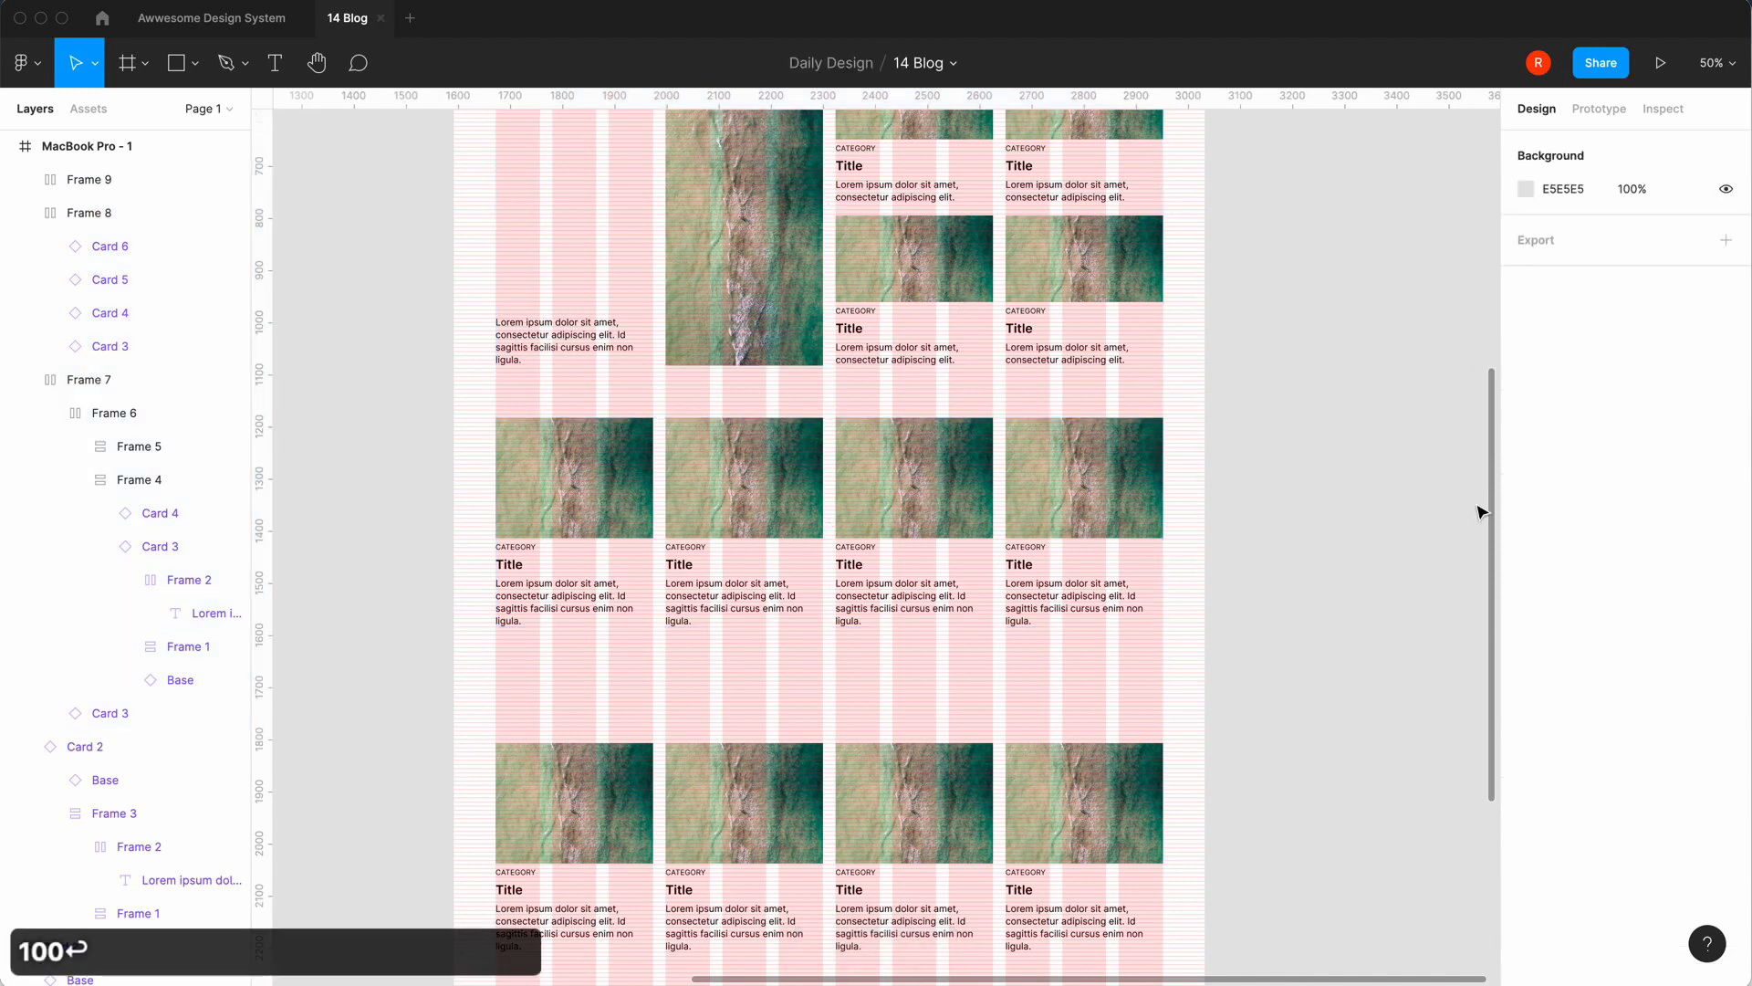
Set the vertical spacing between the two four-card rows to 100 px.
click(1059, 483)
shift+click(1080, 802)
click(1555, 364)
text(1)
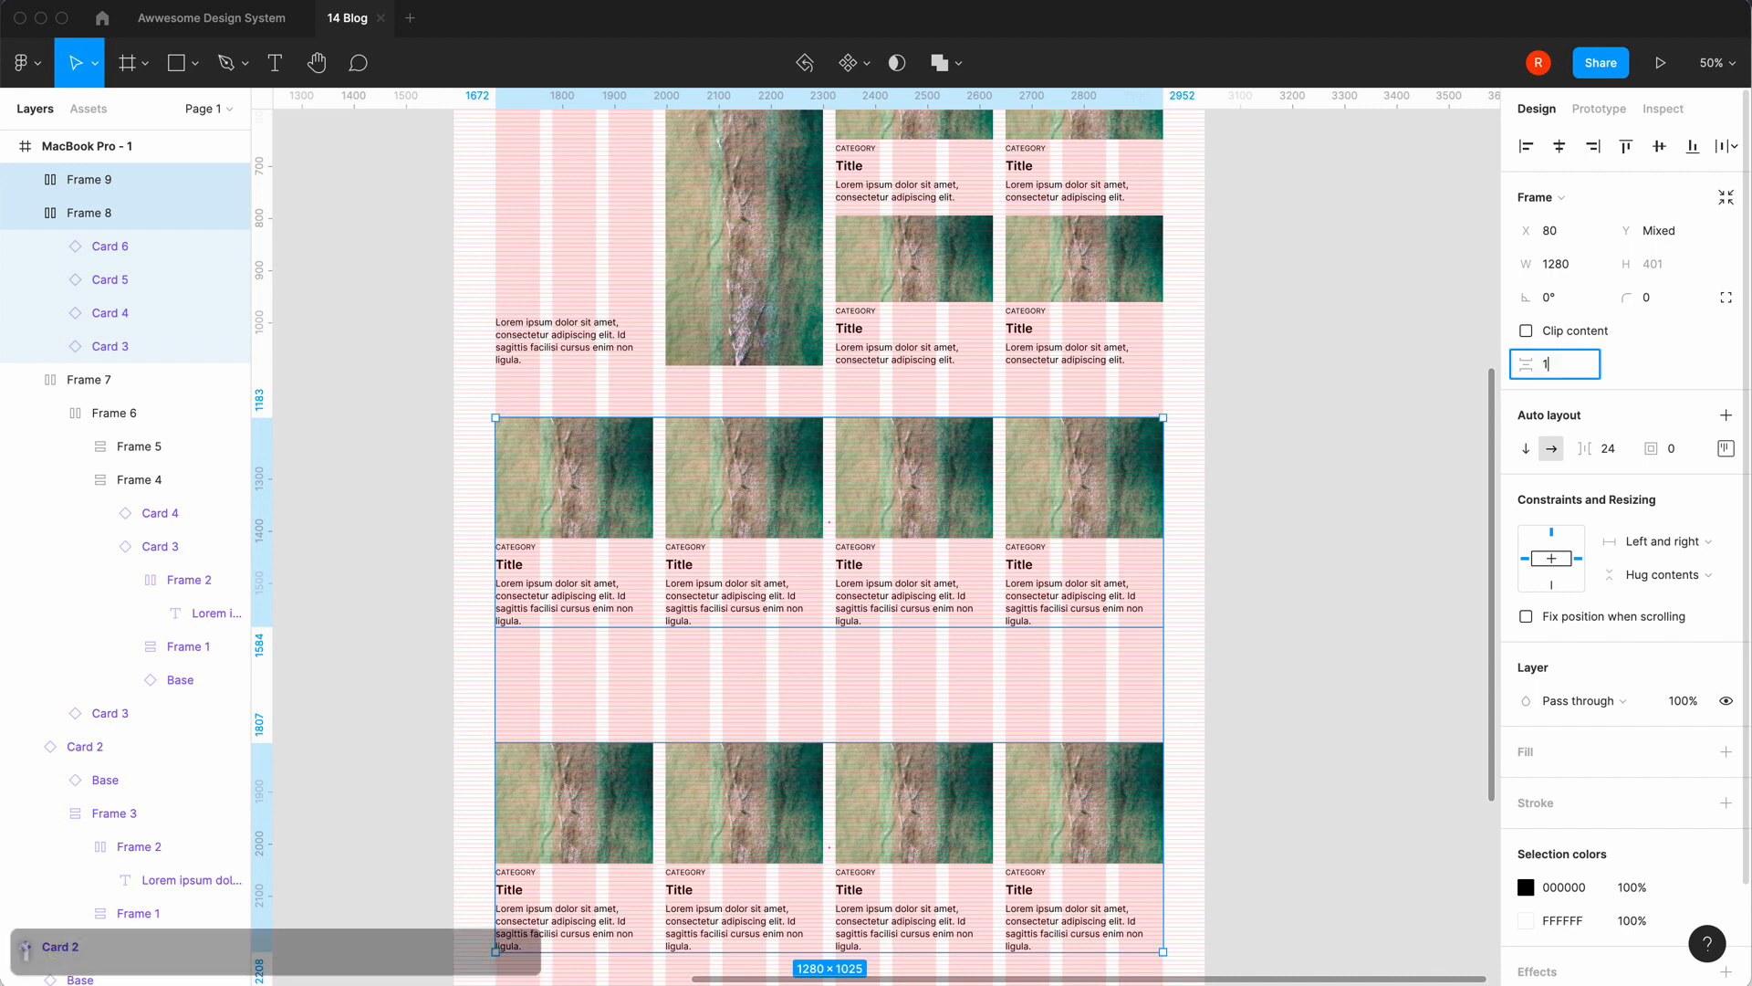
text(00)
key(Return)
click(1343, 520)
Delete the second card from the lowest row so three cards fill its width.
scroll(812, 553, down, 2)
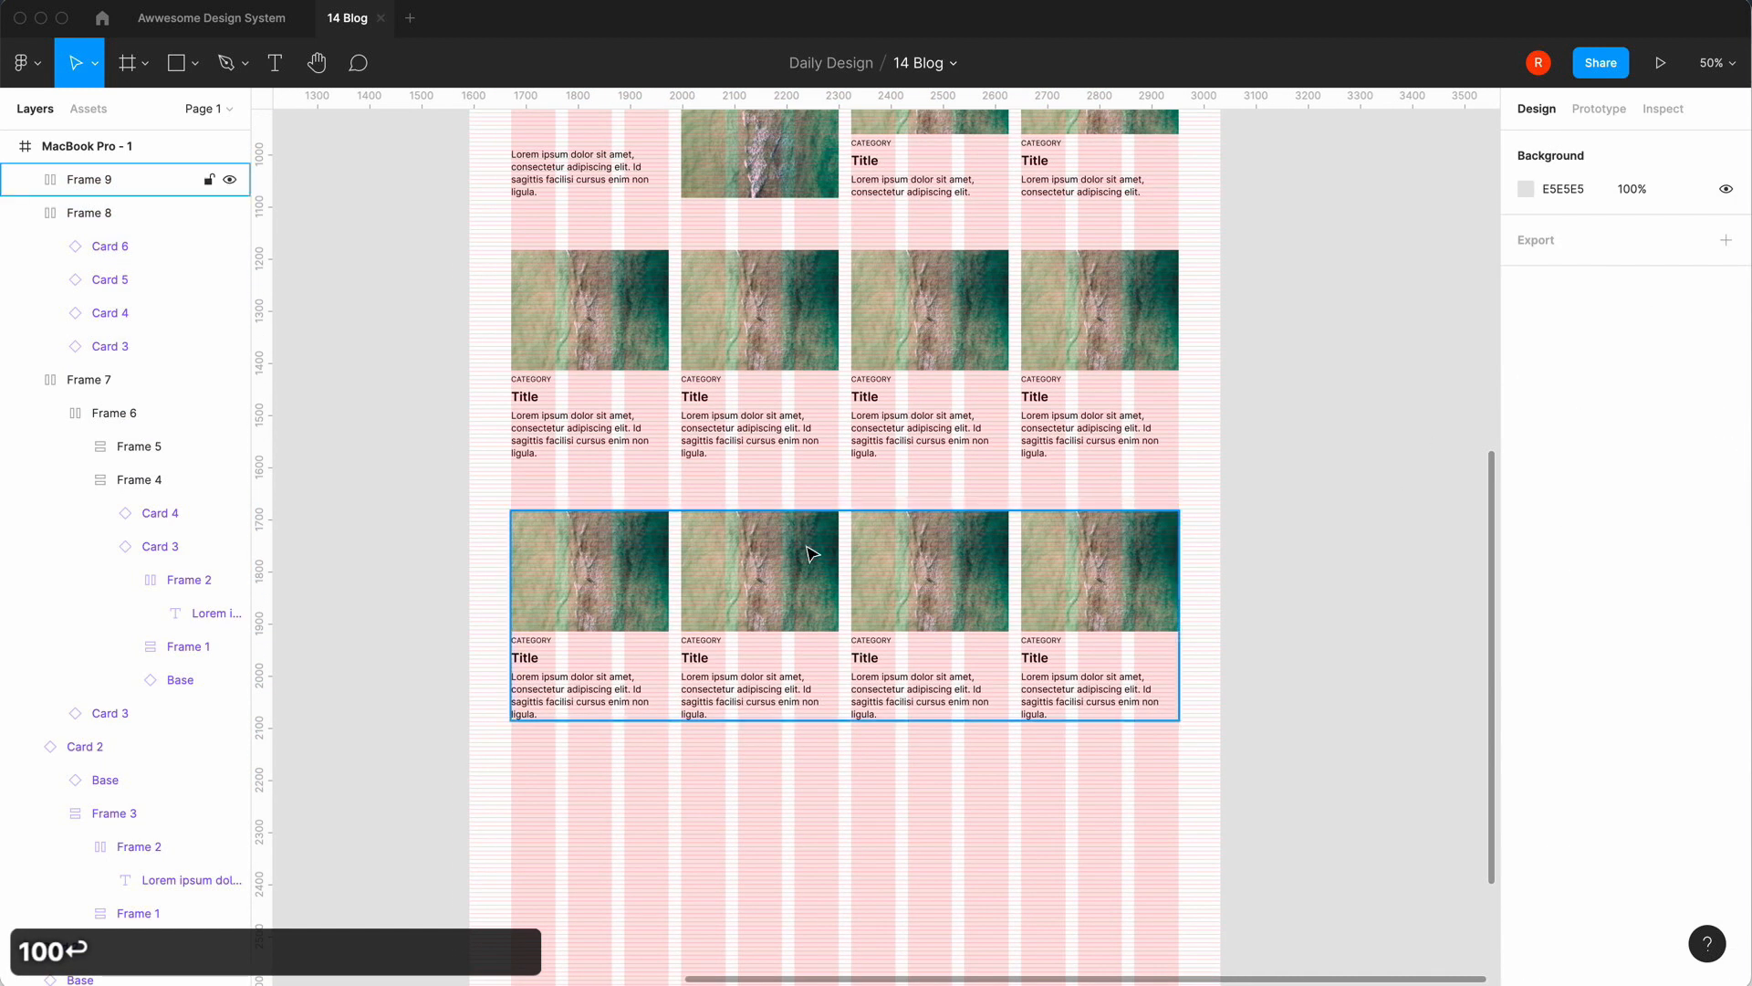
click(782, 551)
click(781, 552)
key(BackSpace)
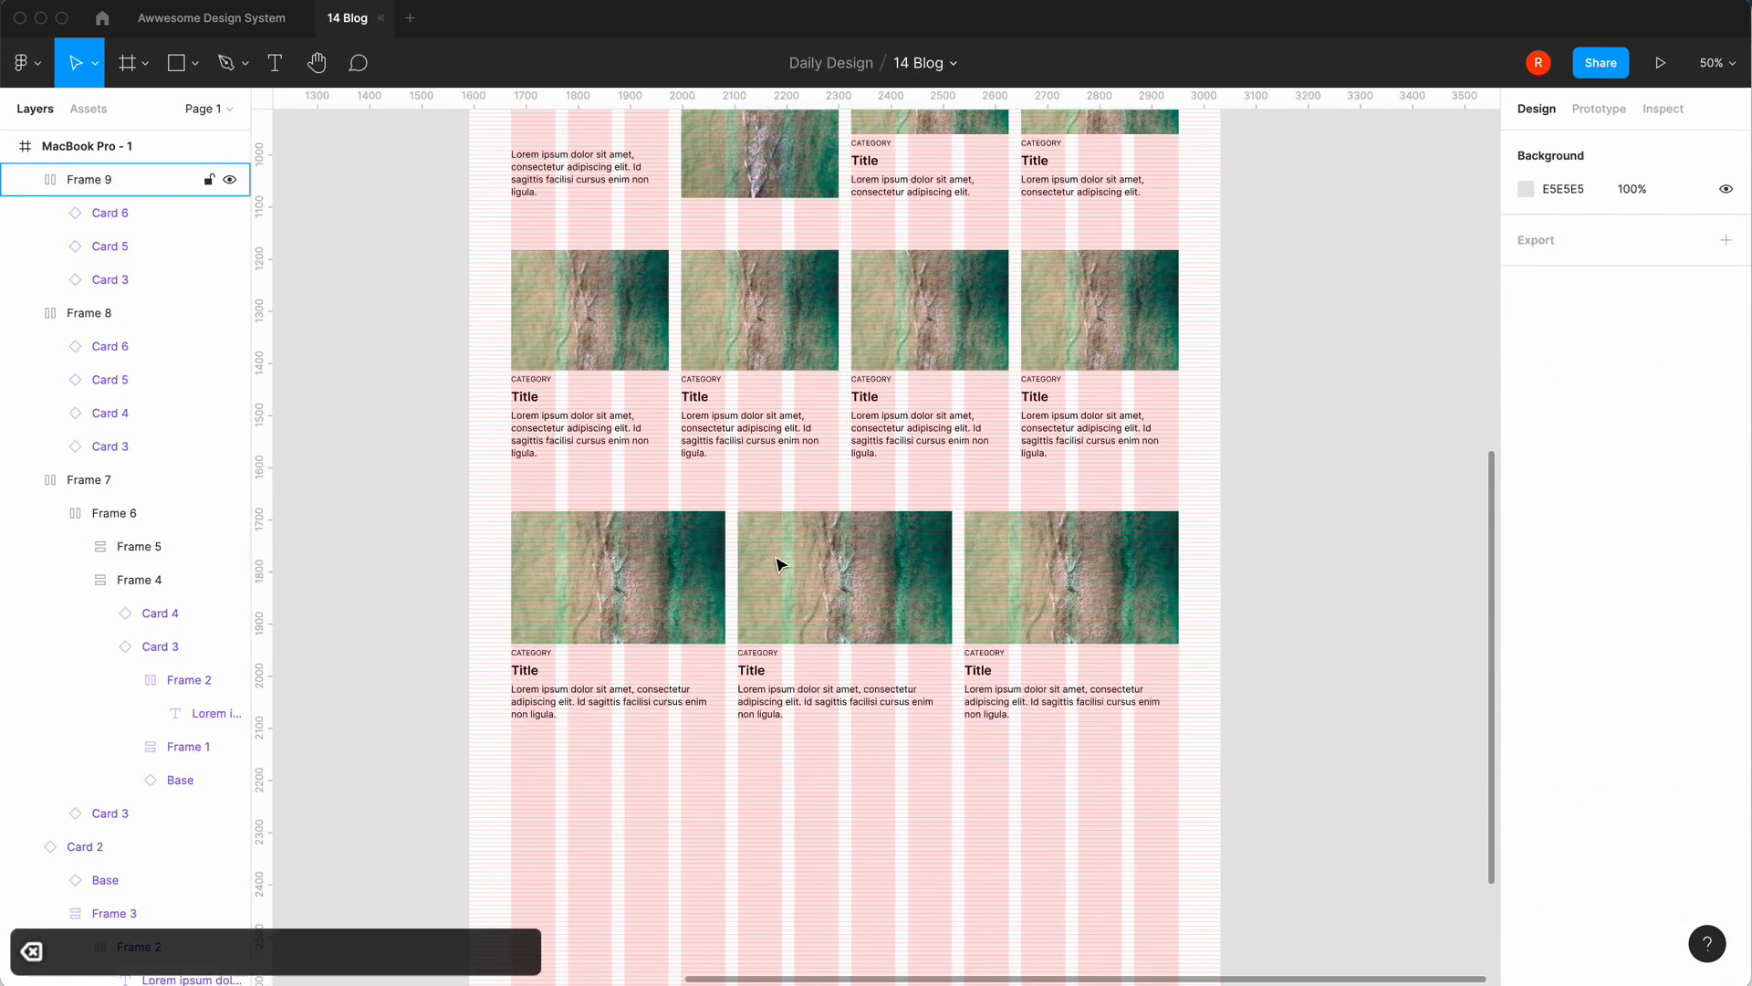
Duplicate the three-card row and place the copy directly below the original.
click(1047, 610)
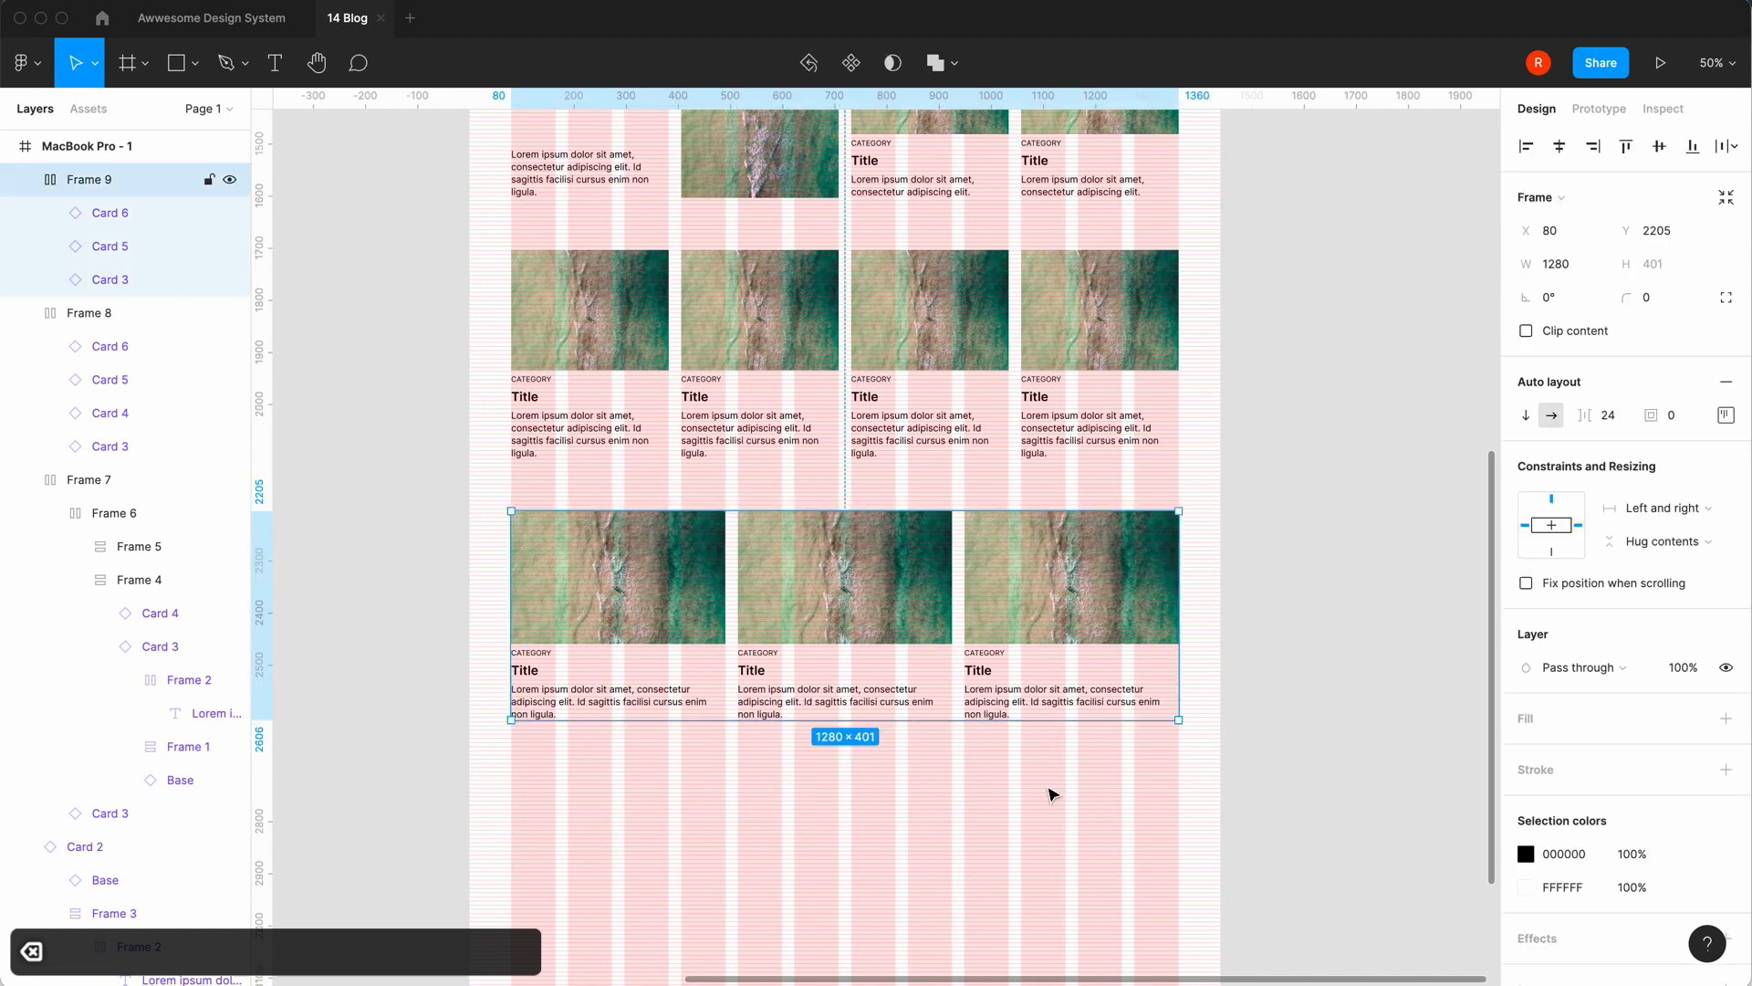
key(super+d)
scroll(1087, 619, down, 3)
drag(1070, 454, 1083, 721)
Set the vertical spacing between the two three-card rows to 100 px.
shift+click(1040, 502)
click(1552, 364)
text(100)
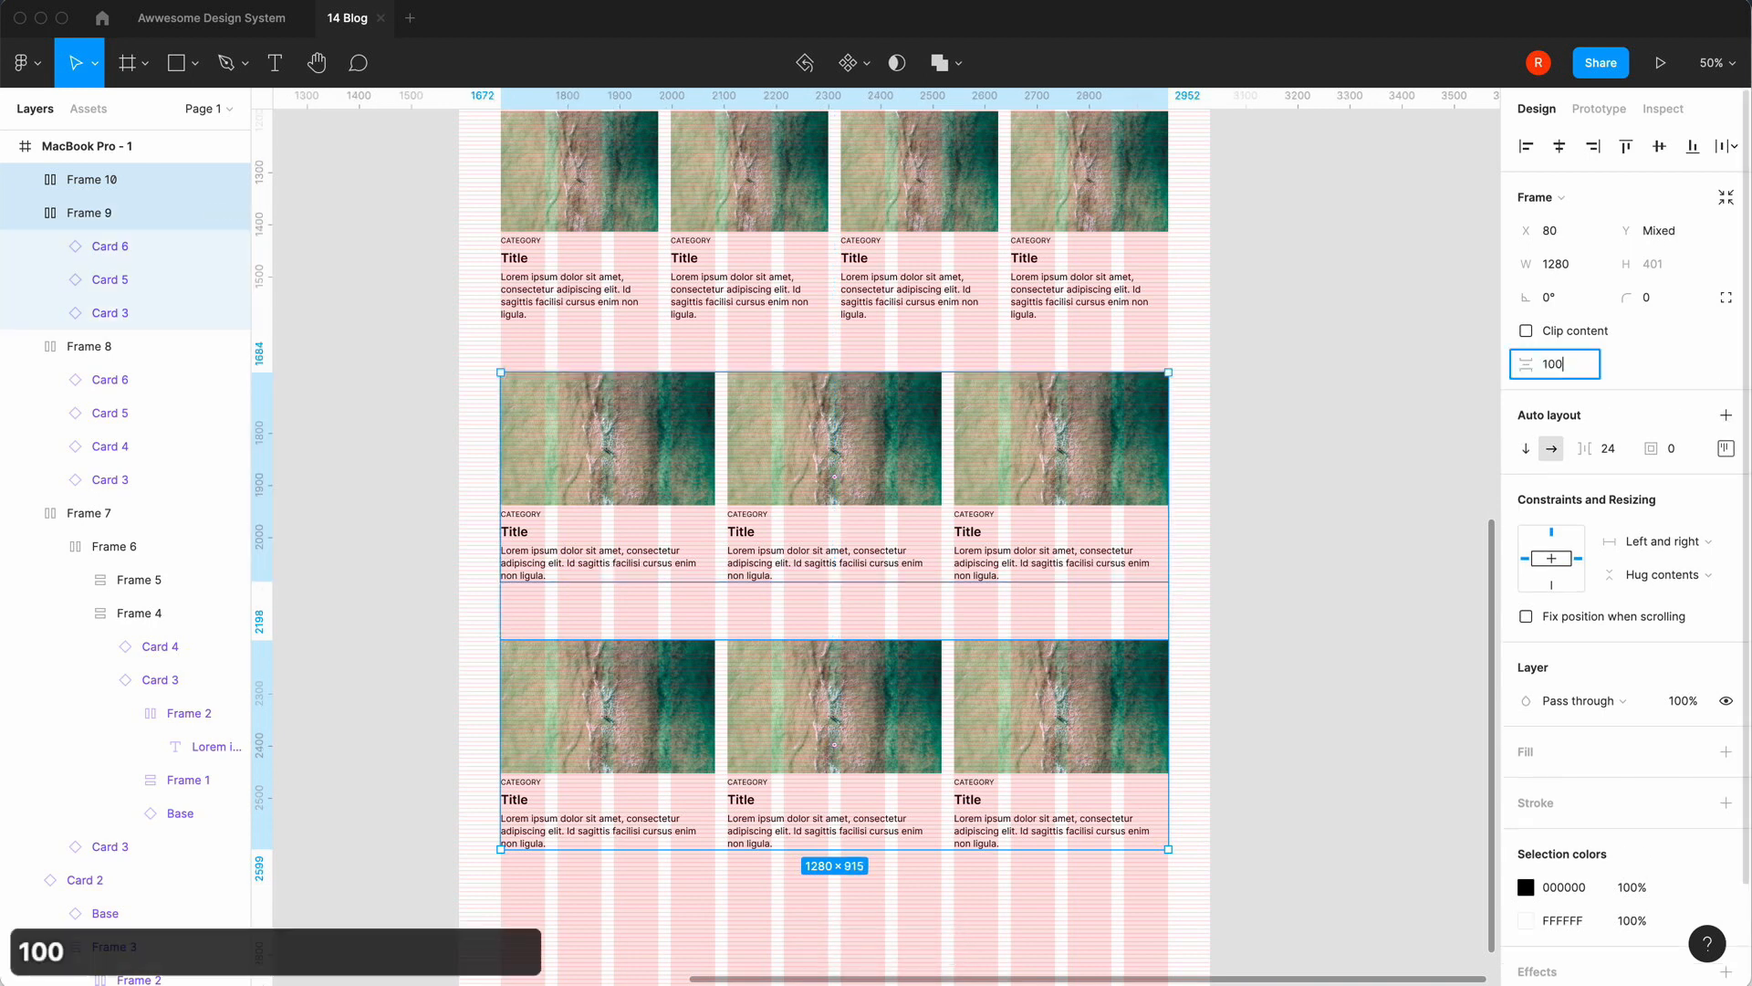
key(Return)
Delete the last card from the lowest row so two cards fill its width.
click(1062, 738)
key(BackSpace)
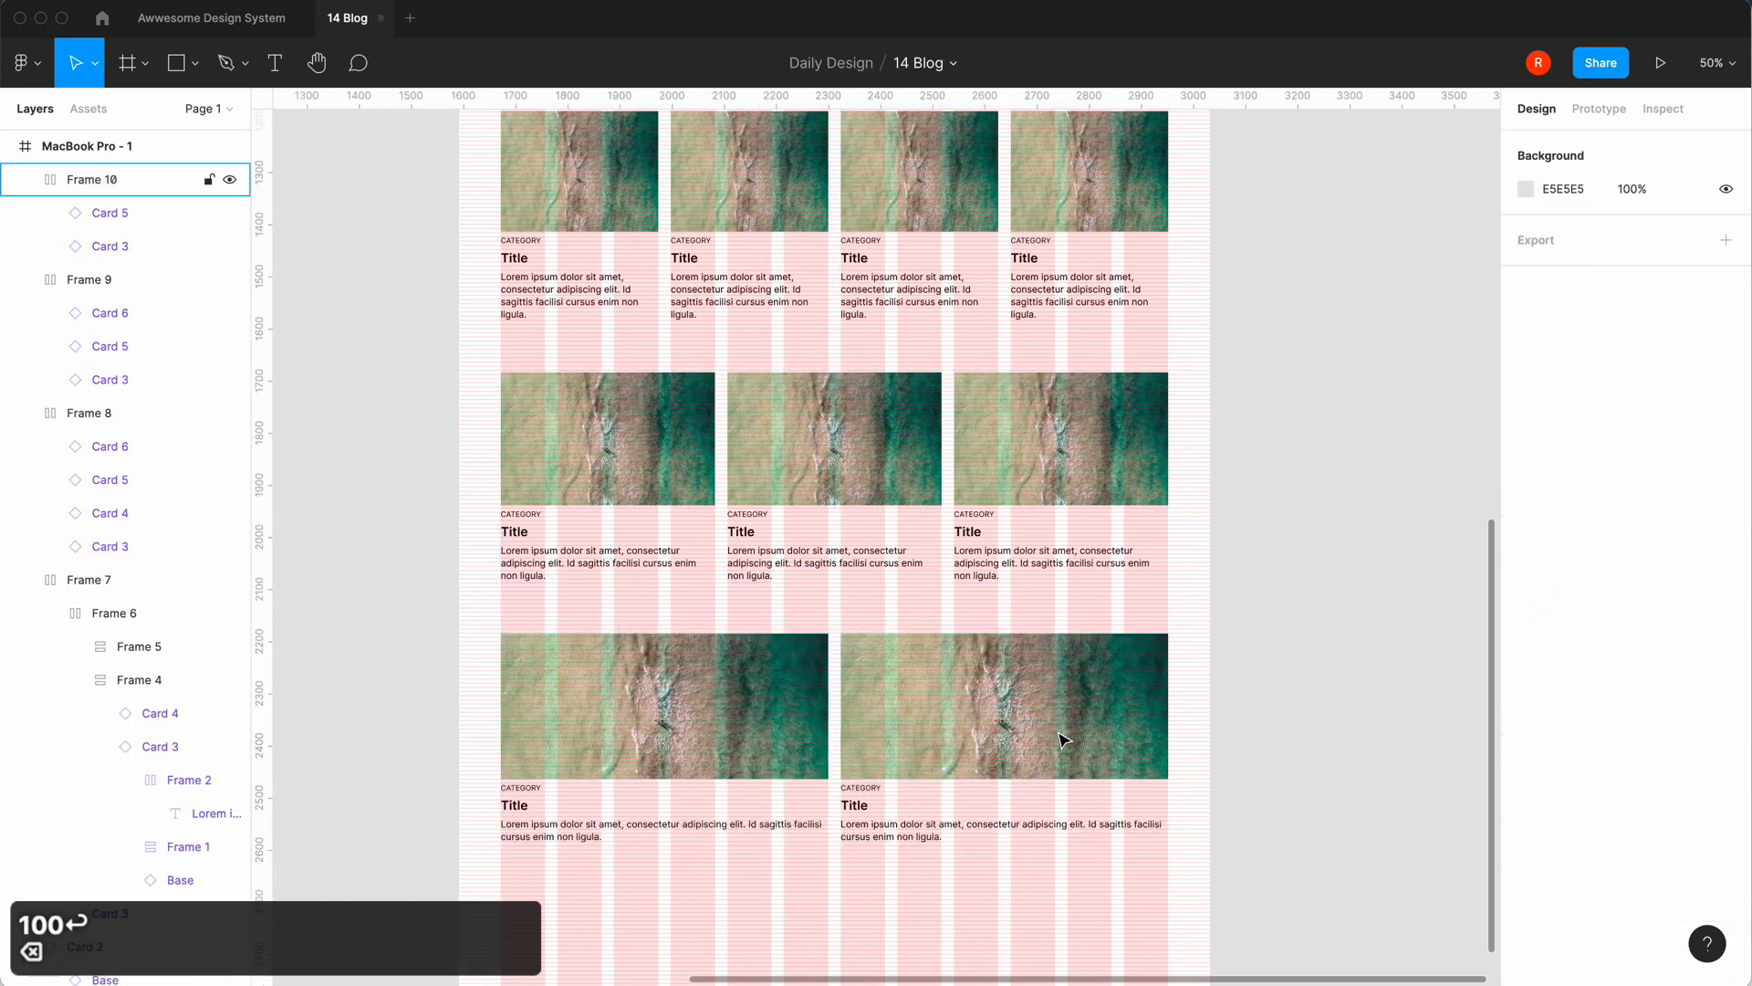
click(1354, 634)
Try resizing the page frame's width to test how the card rows respond, and restore the width to 1440.
key(minus)
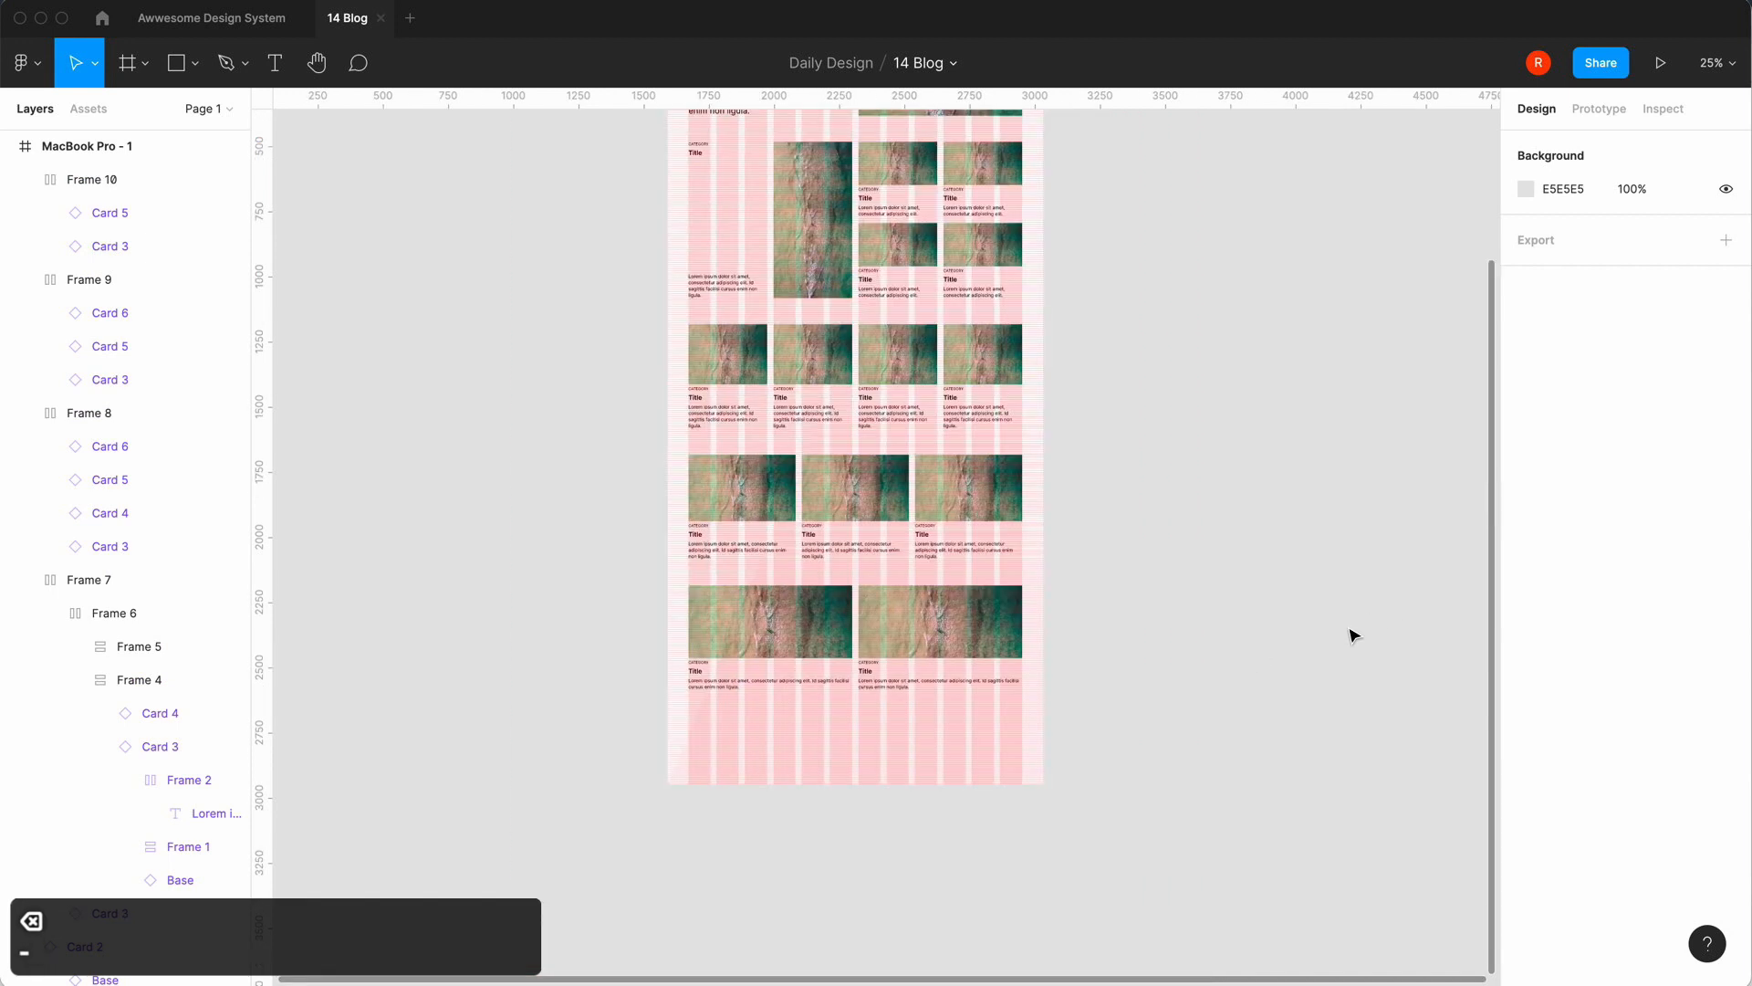
scroll(1354, 635, up, 10)
click(617, 178)
scroll(1134, 736, down, 2)
drag(931, 602, 1059, 615)
click(1556, 264)
text(1440)
key(Return)
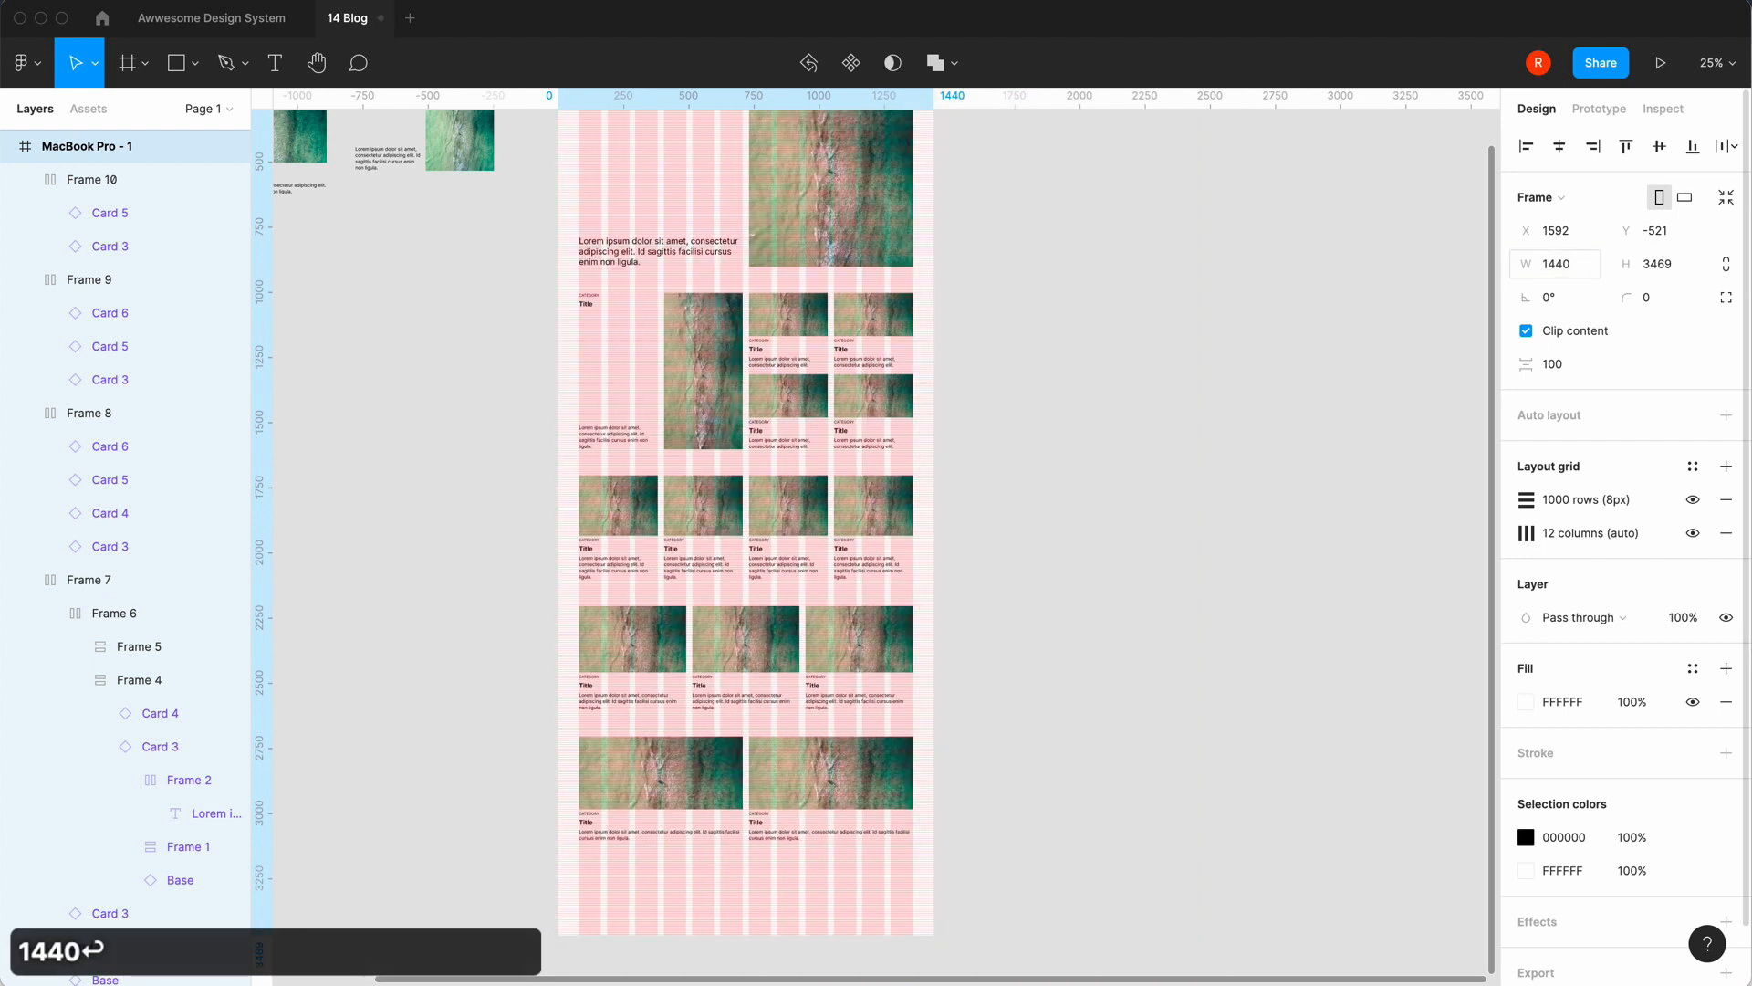
Examine the whole blog page from the lowest card row up to the hero card, checking the layout against the grid.
click(1224, 402)
key(equal)
scroll(1228, 406, down, 5)
scroll(1228, 406, left, 5)
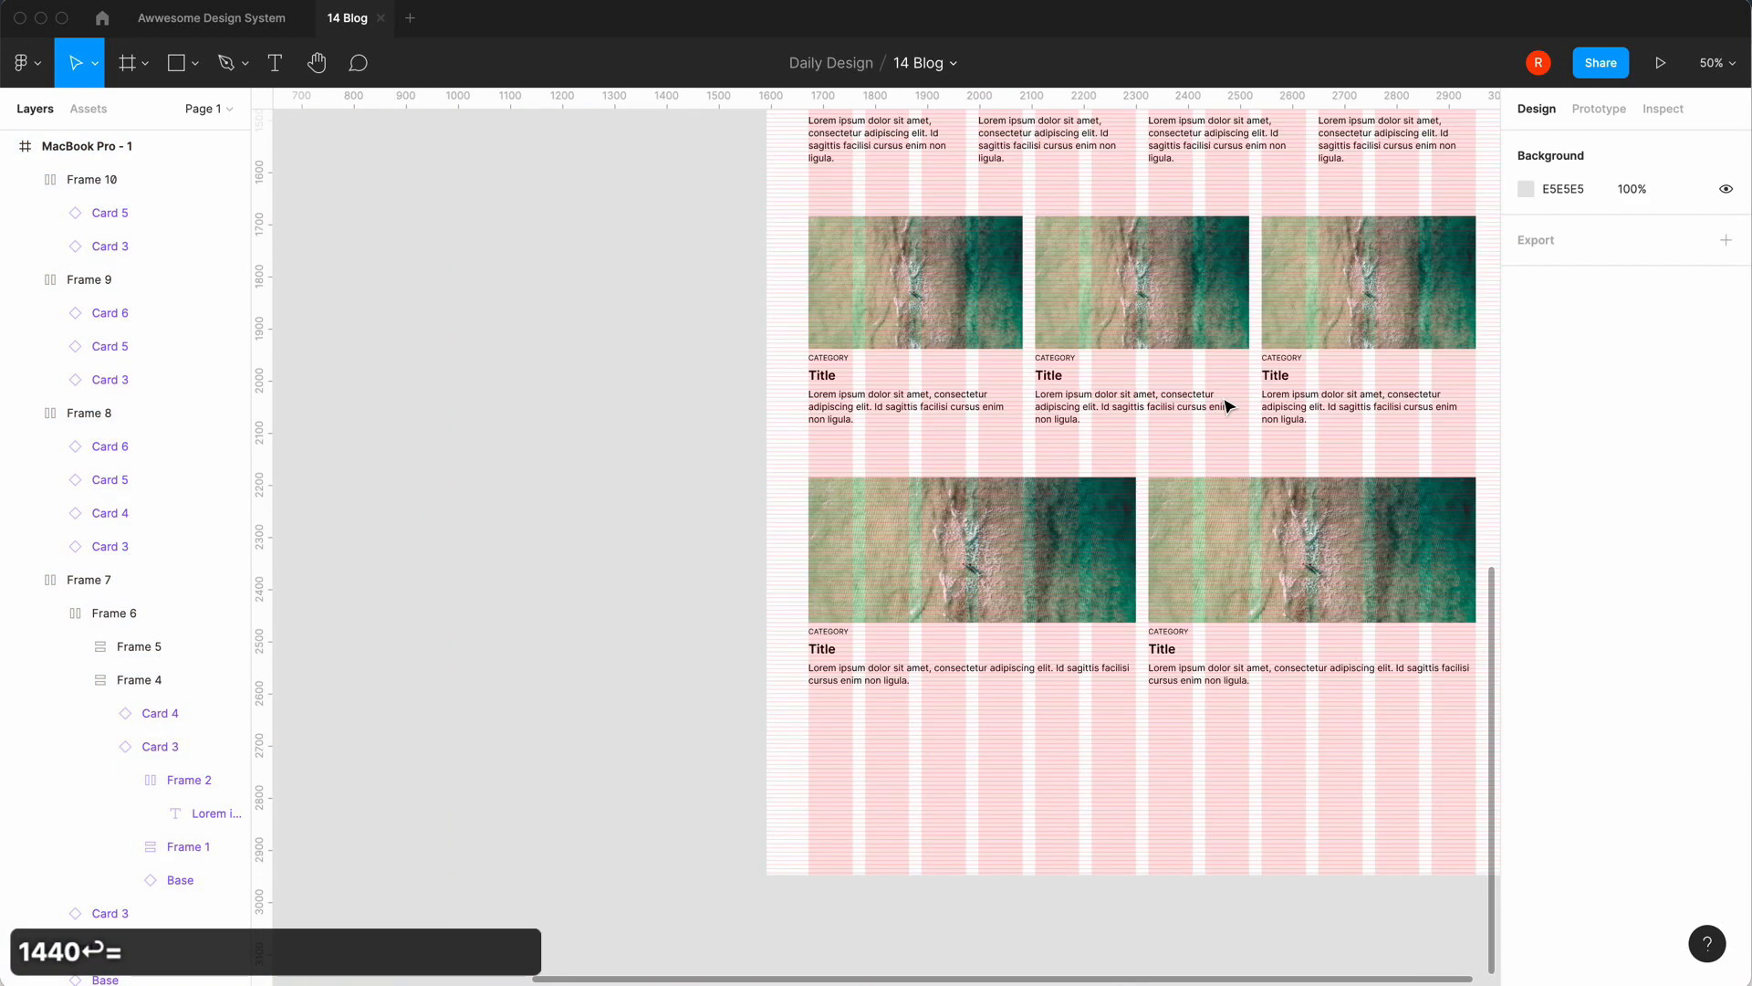
key(minus)
scroll(1228, 406, up, 3)
scroll(1228, 406, right, 3)
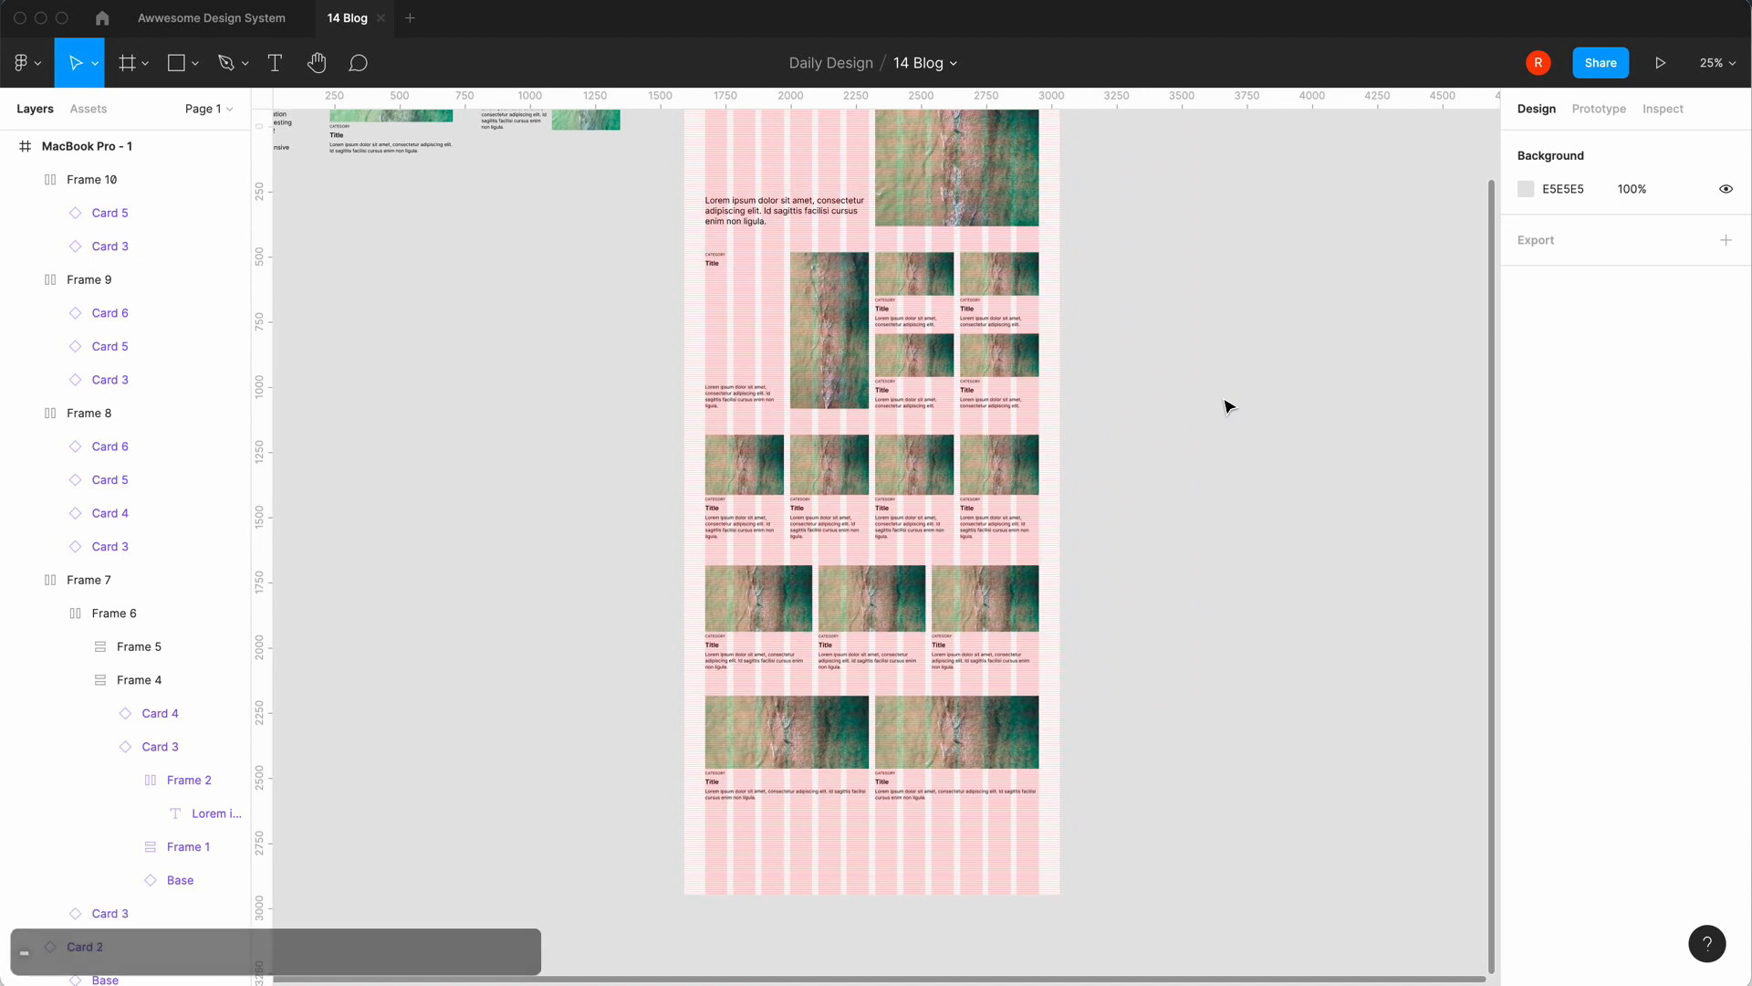
key(equal)
scroll(1228, 406, down, 5)
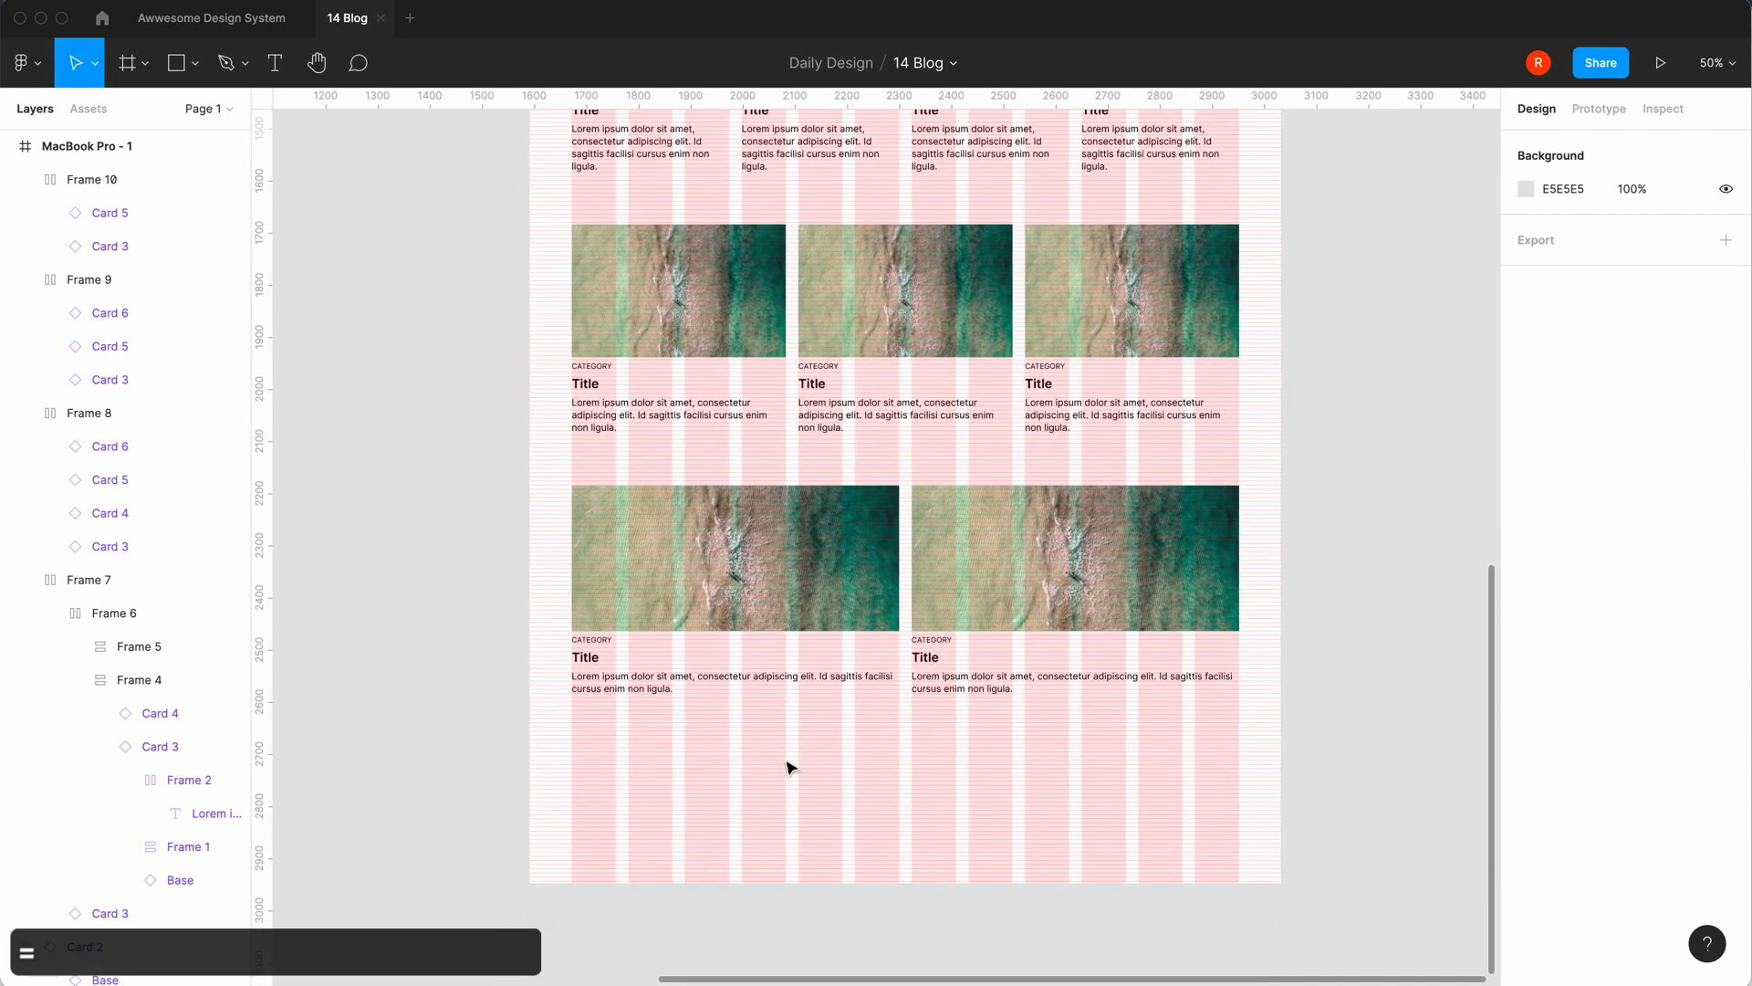
scroll(790, 767, up, 15)
scroll(822, 749, right, 3)
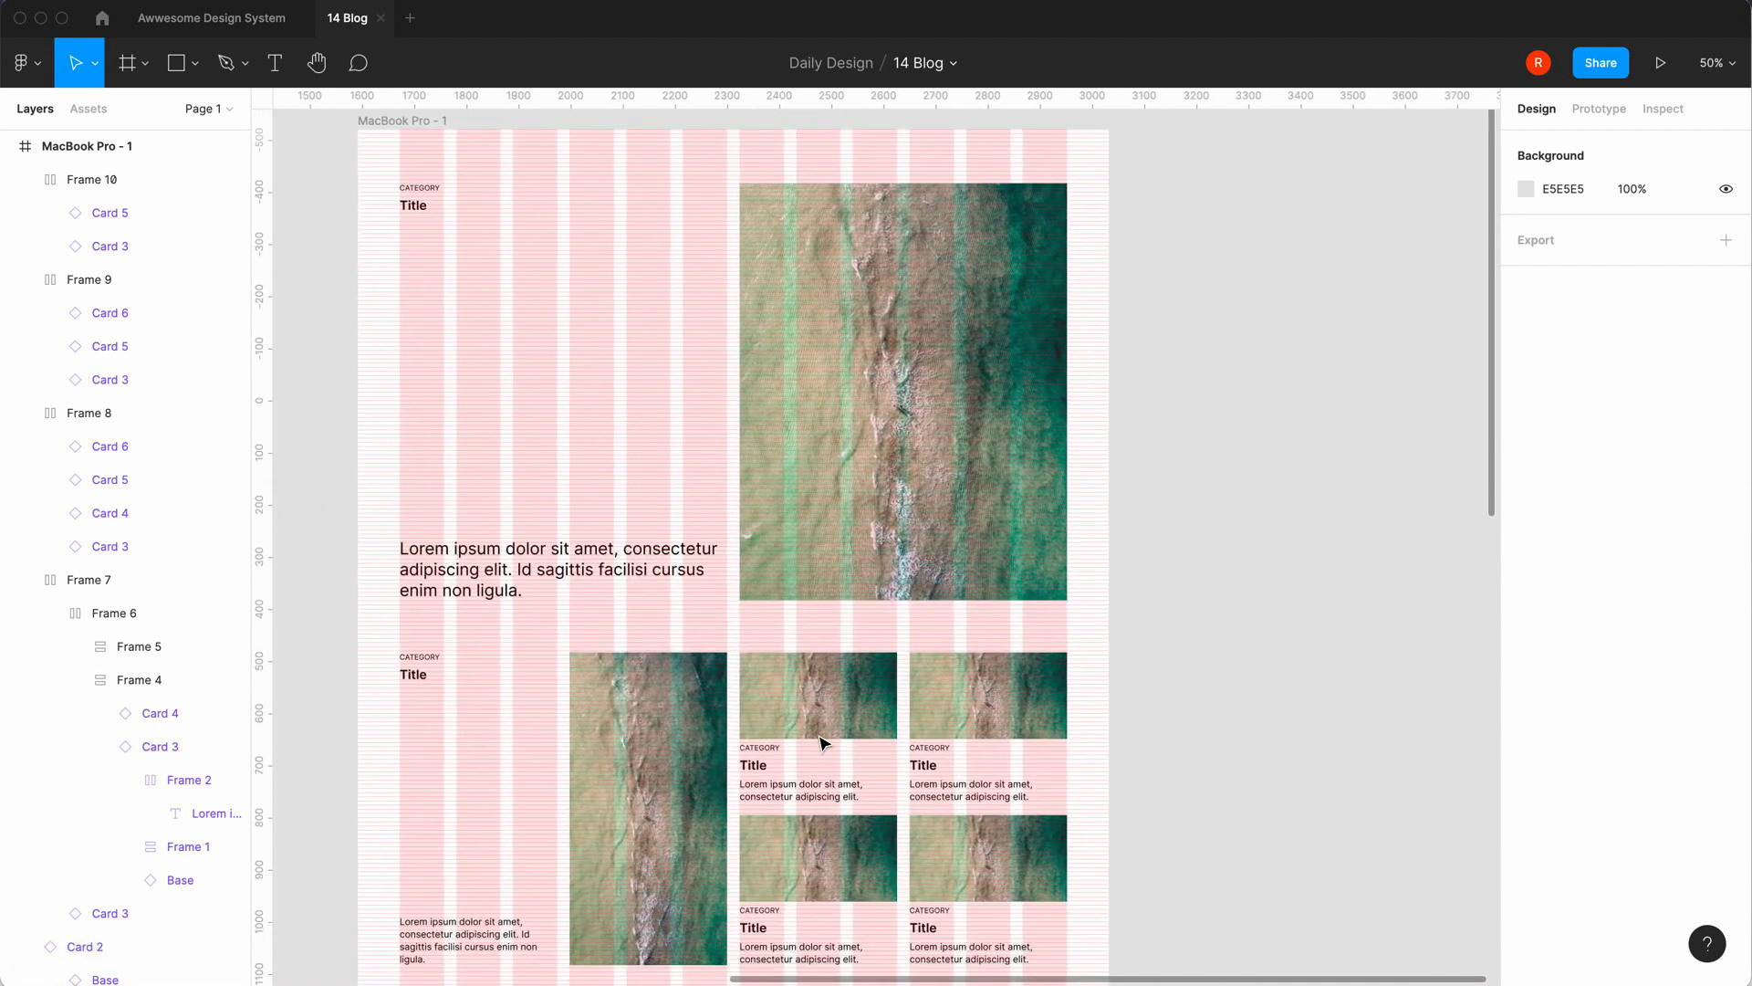
Hide the layout grids on the page.
key(minus)
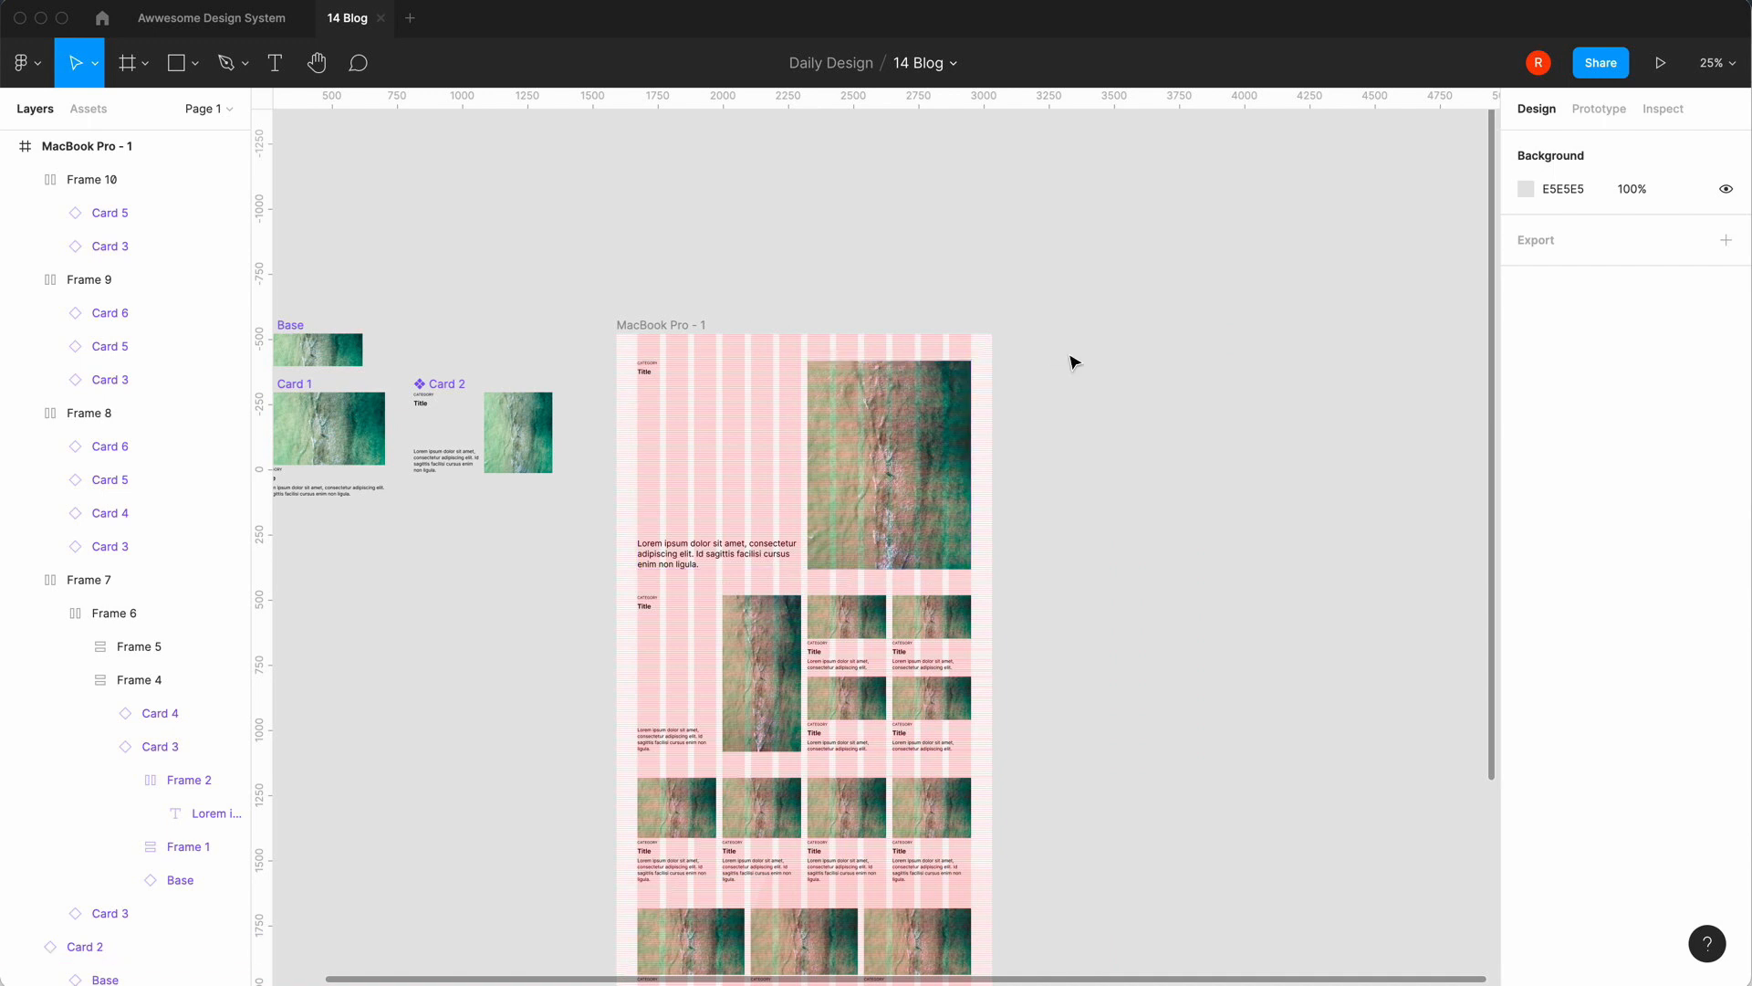
key(ctrl+g)
key(ctrl+h)
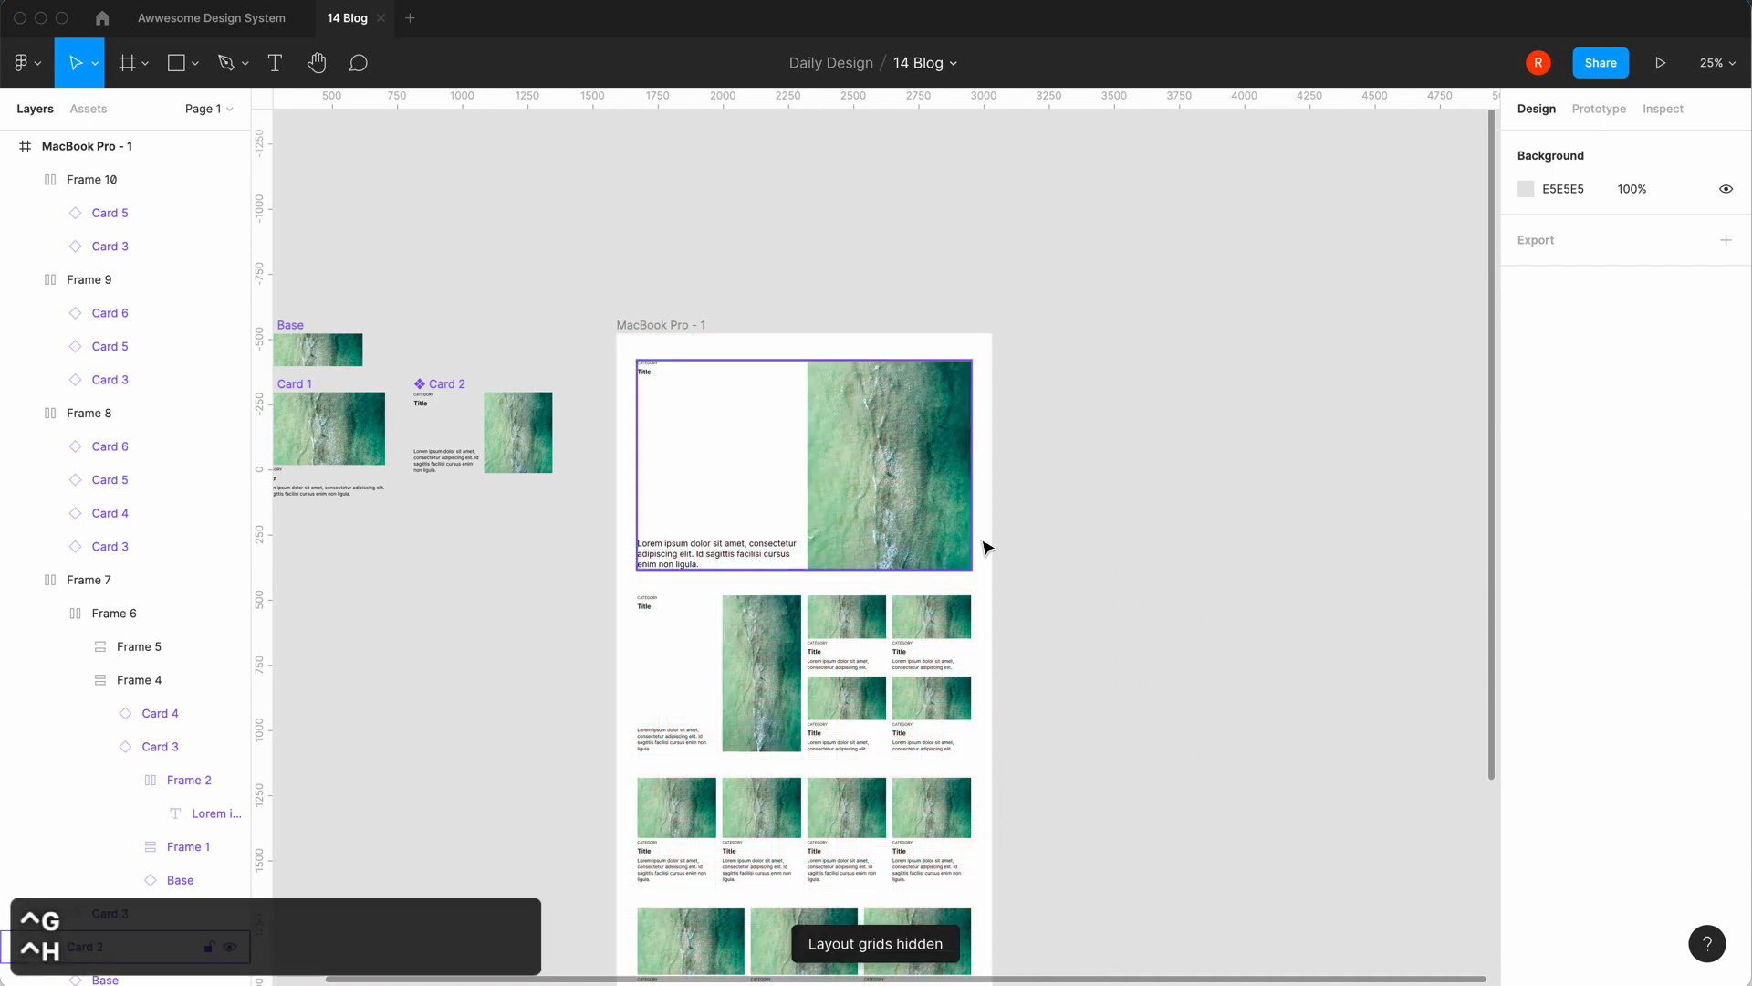
Hide the top image fill of the tall card in the mixed-card section to show the blue night-sky picture.
key(equal)
scroll(1193, 579, down, 5)
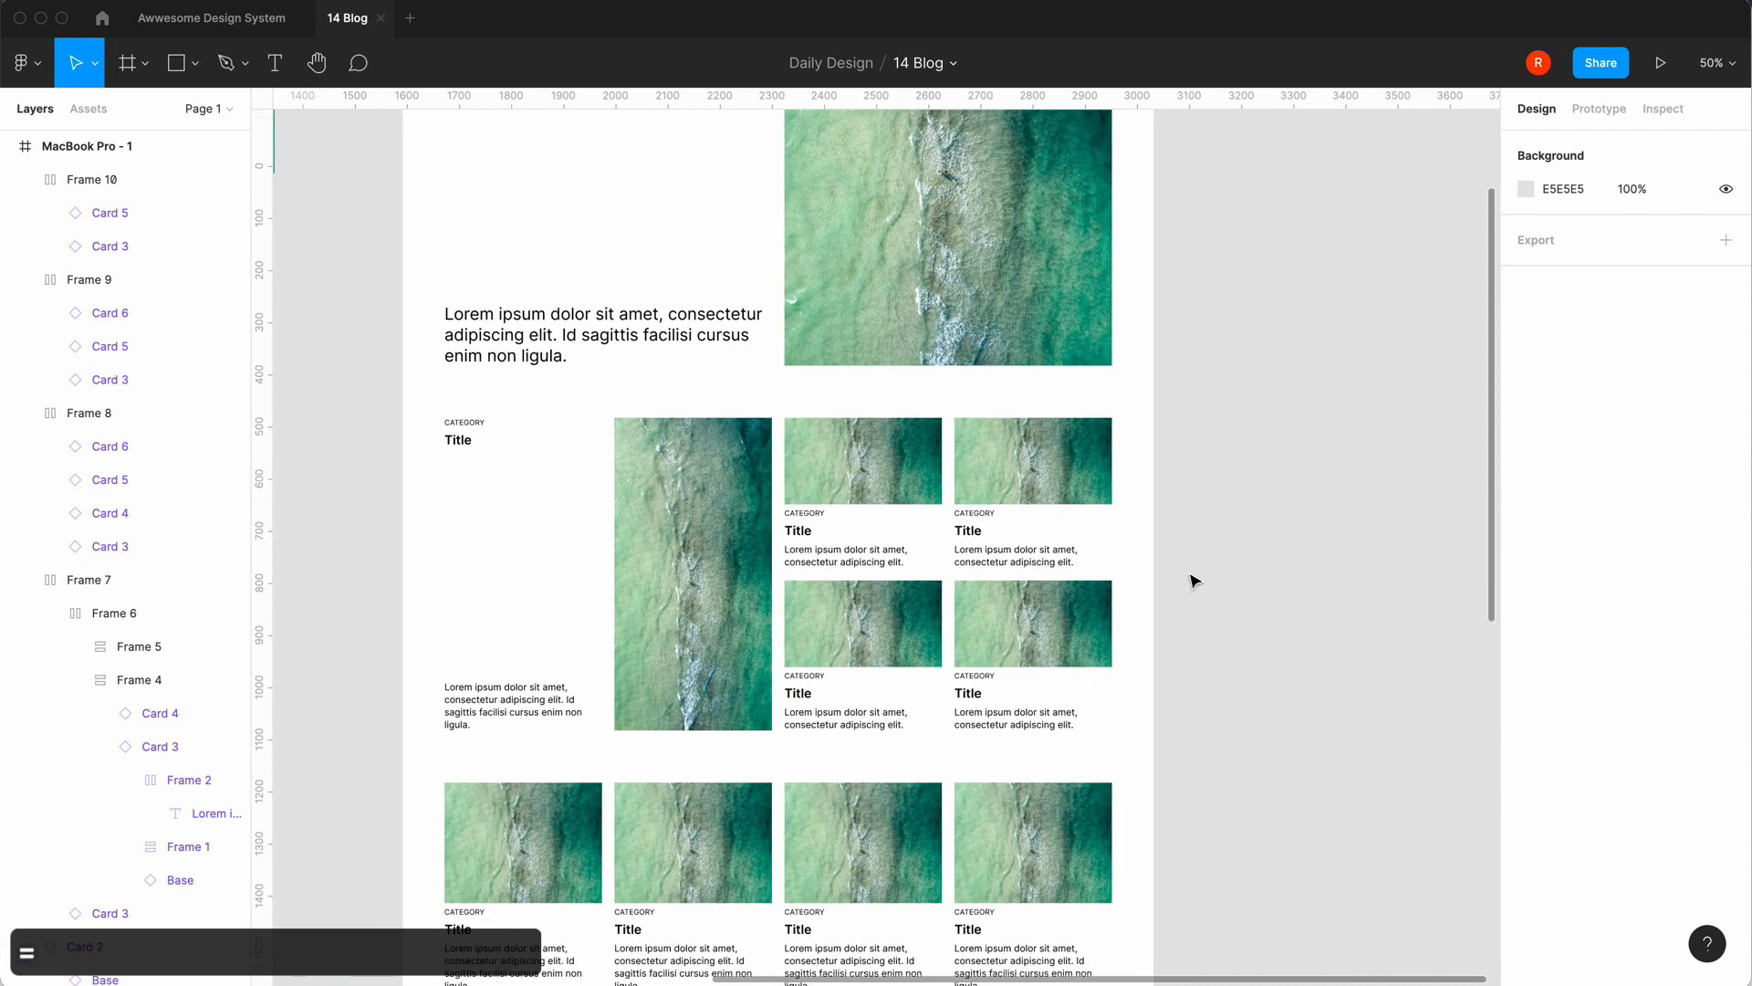
double_click(677, 552)
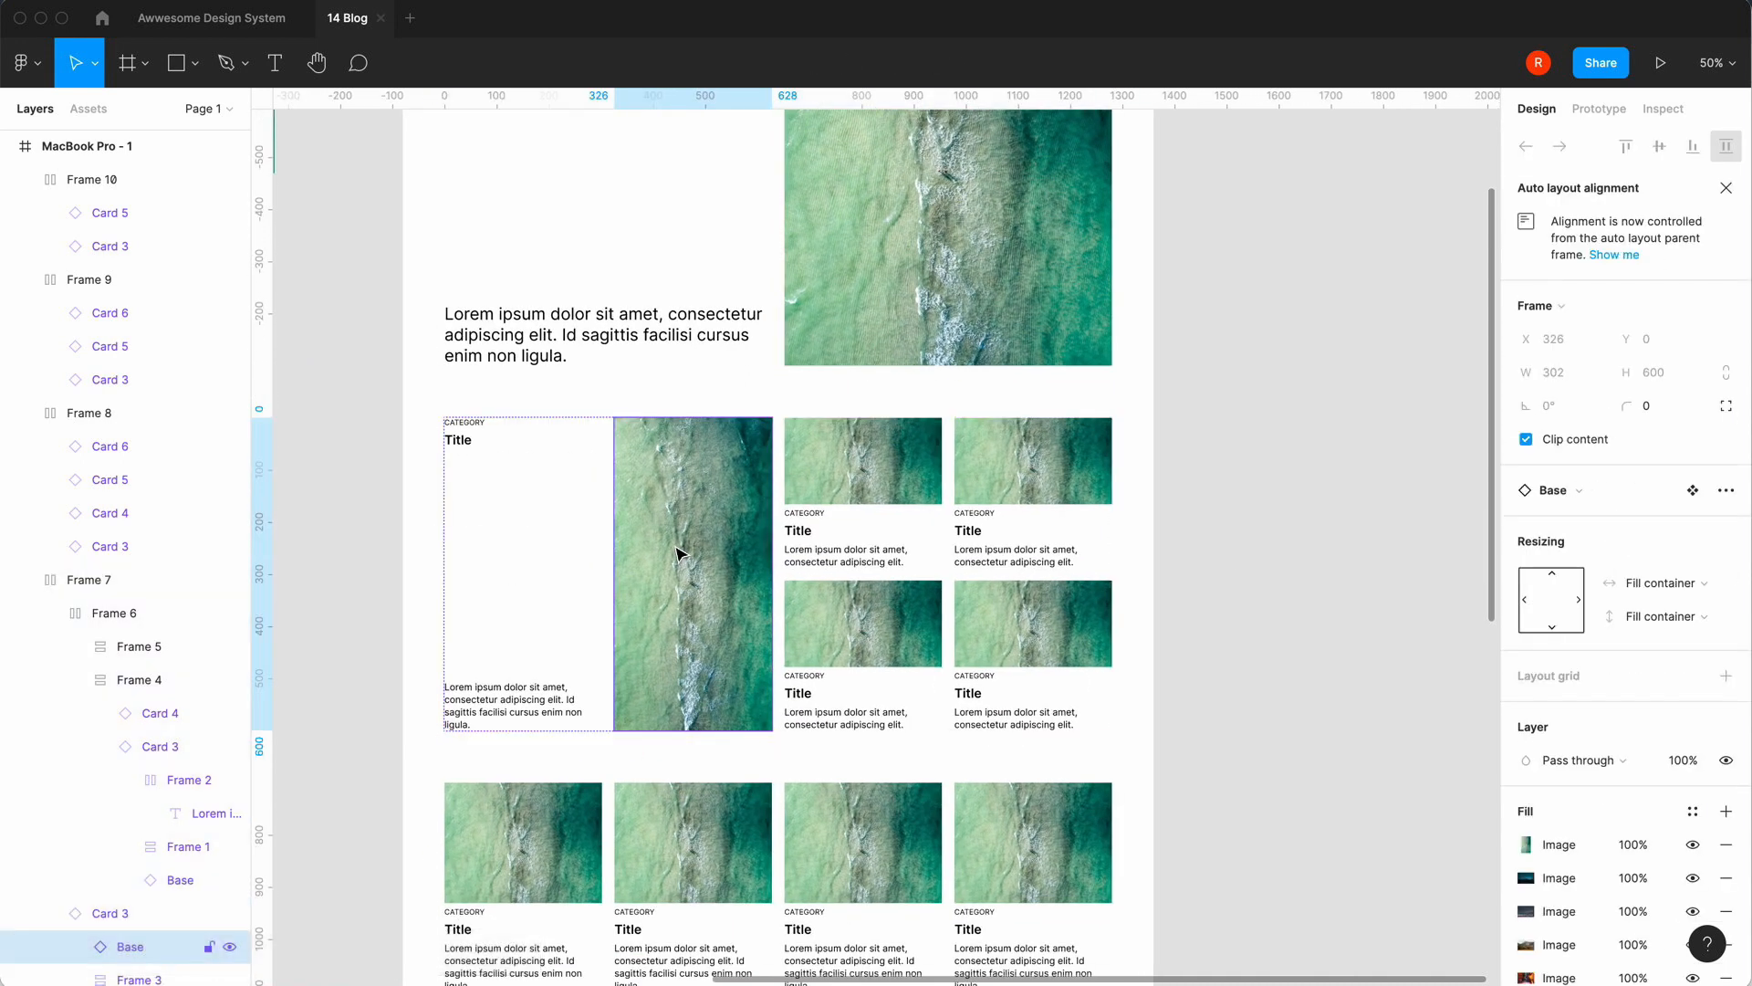
click(1691, 845)
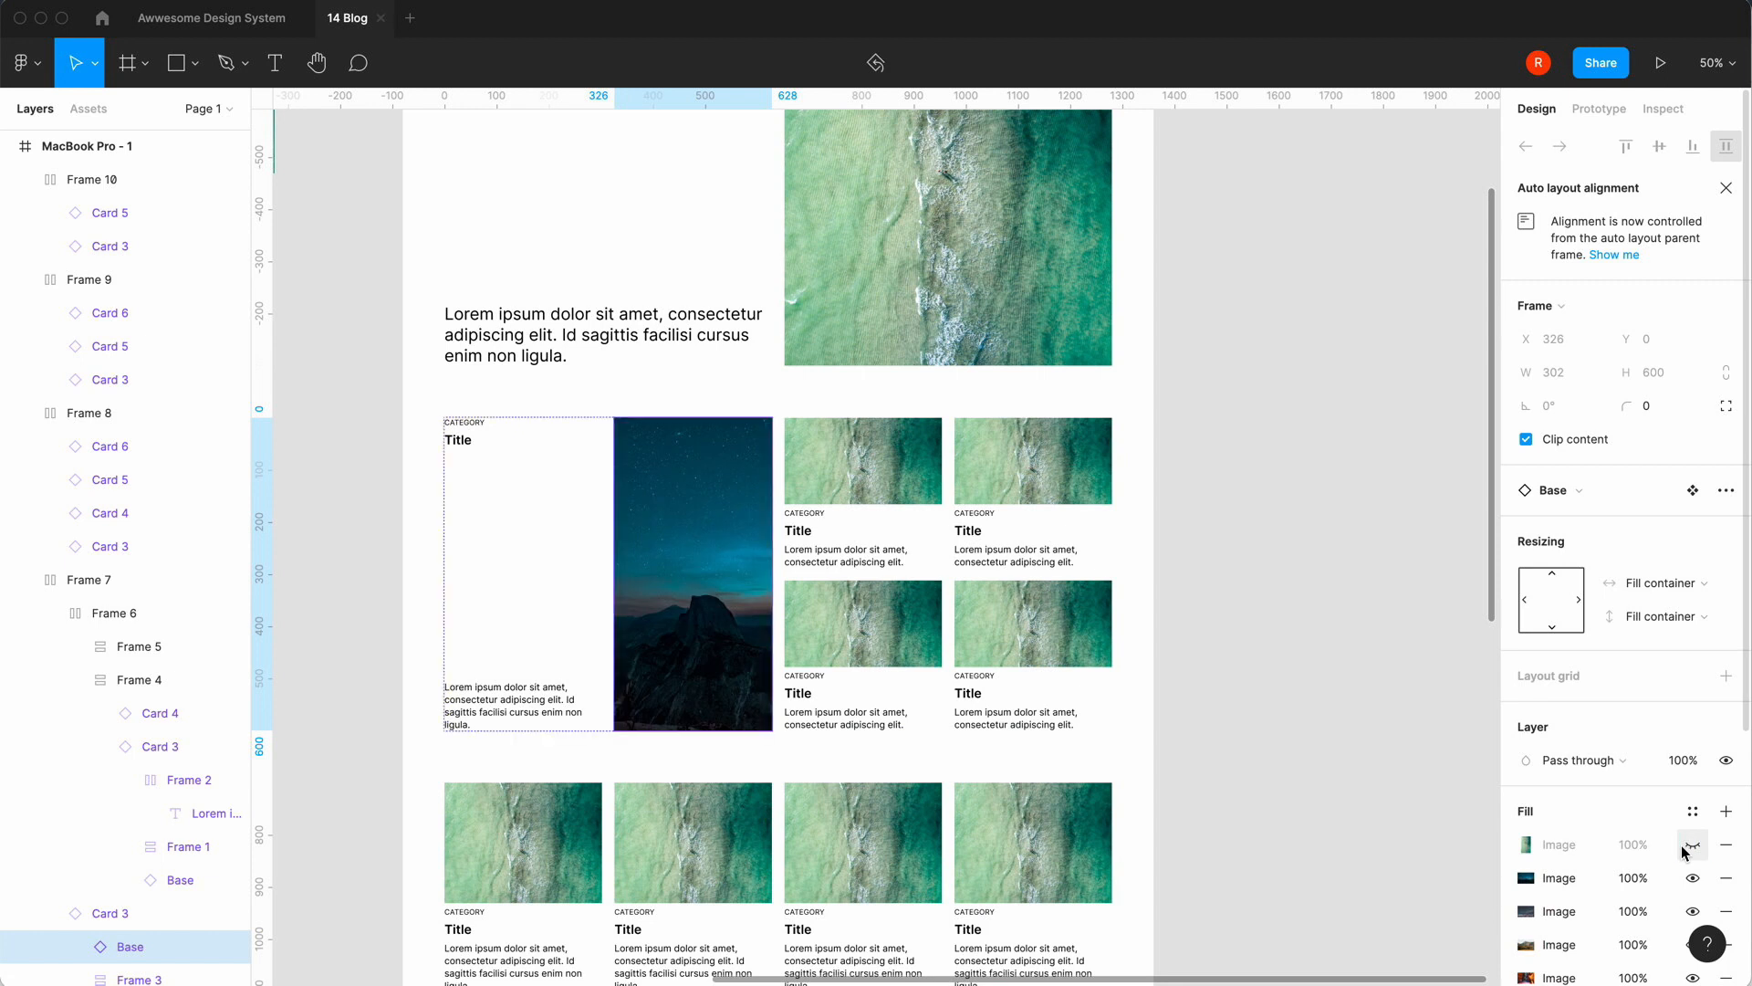
Hide the first two image fills of the upper-left small card in the mixed section to show the snowy mountains.
click(912, 478)
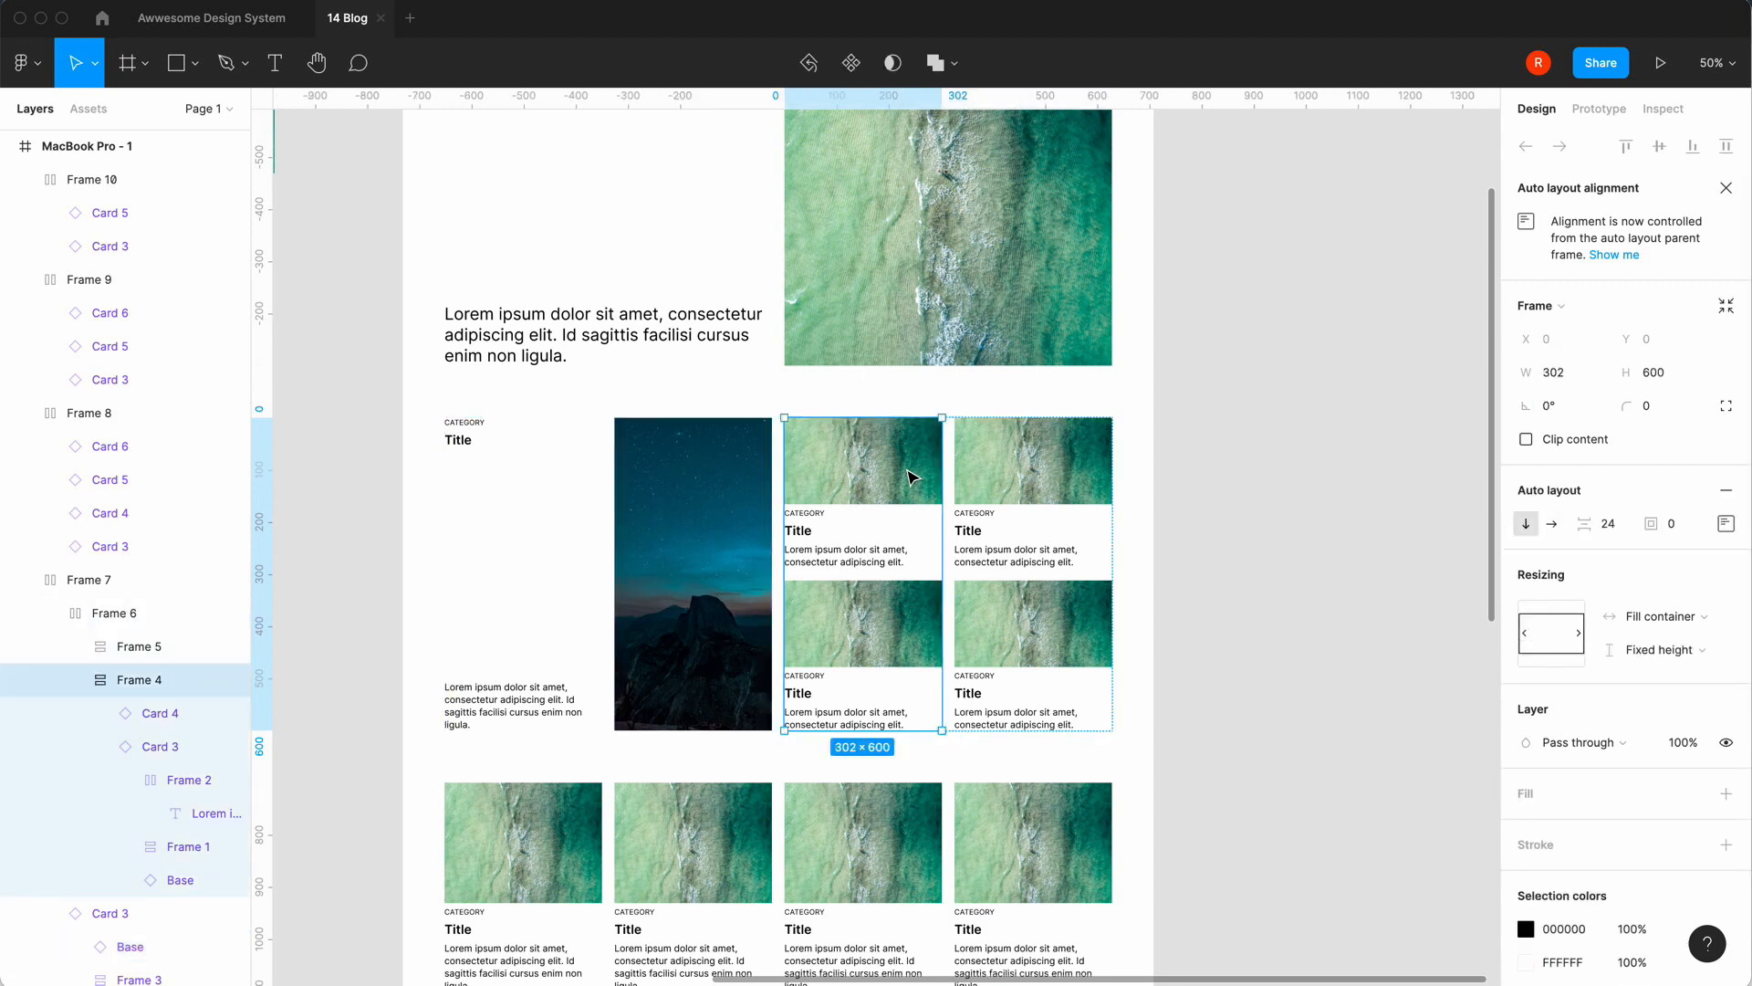
click(912, 478)
click(912, 477)
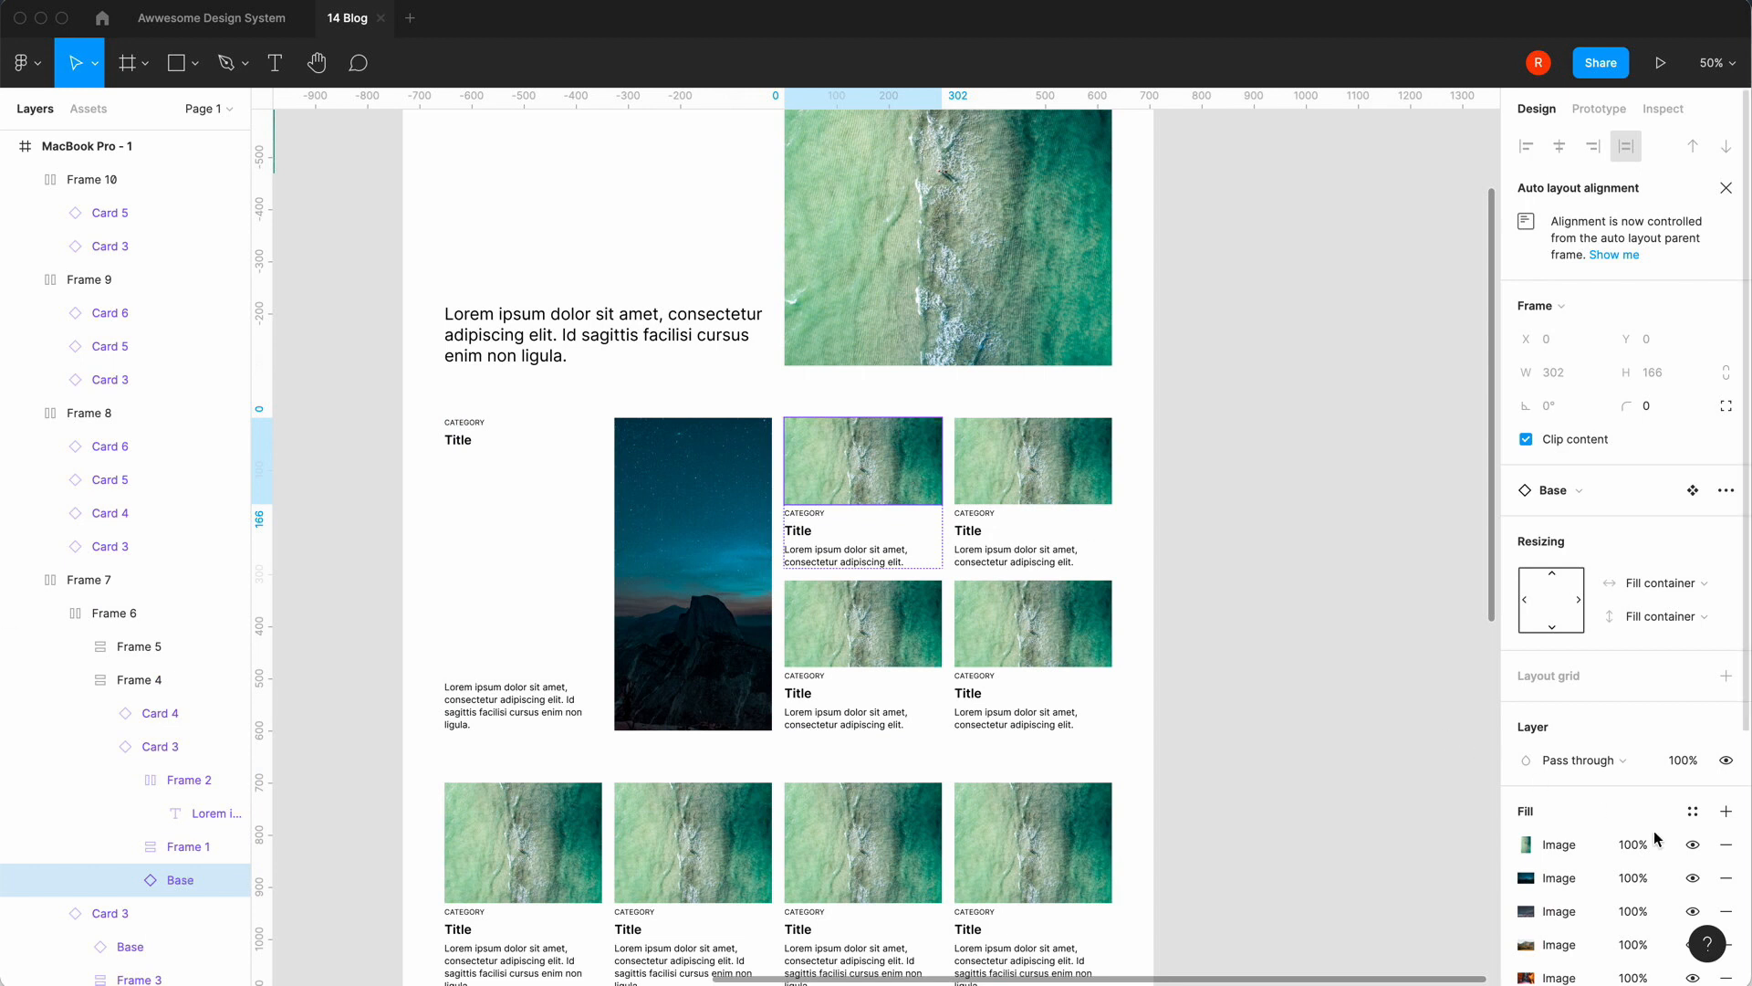
click(1692, 845)
Hide the first three image fills of the lower-left small card in the mixed section to show the brown hills.
click(850, 621)
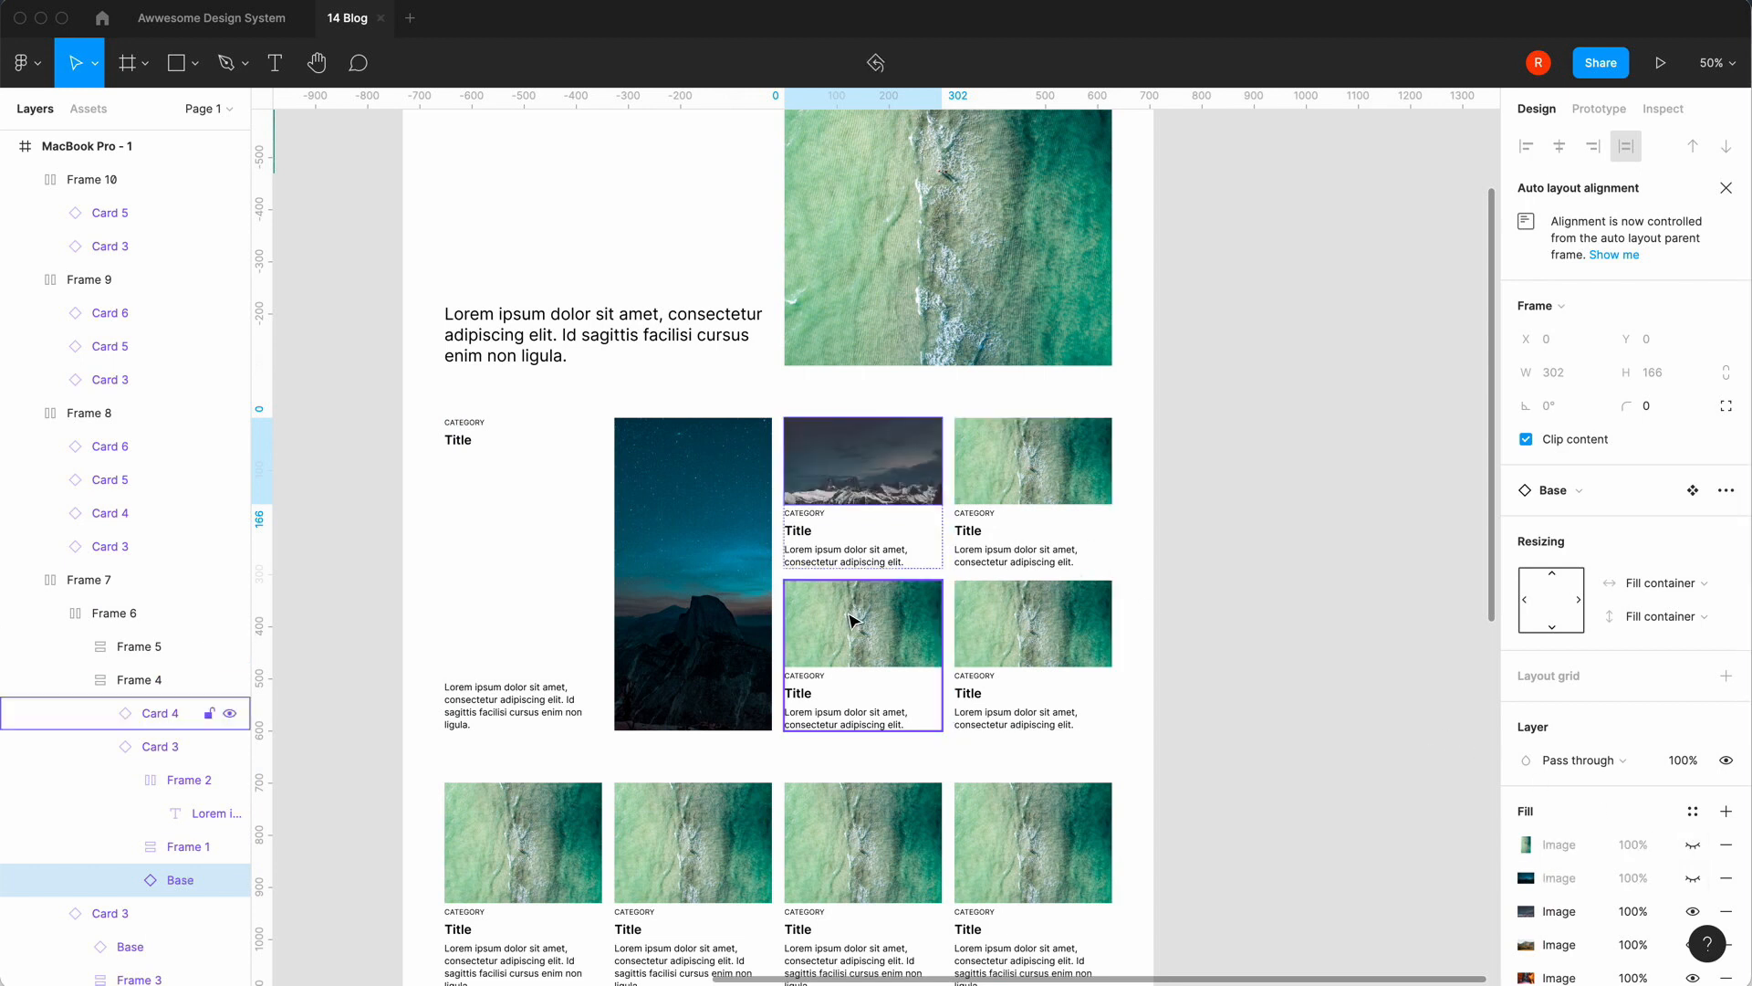
click(1693, 844)
click(1693, 878)
click(1693, 911)
Hide the first four image fills of the upper-right small card in the mixed section to show the red canyon.
click(1071, 501)
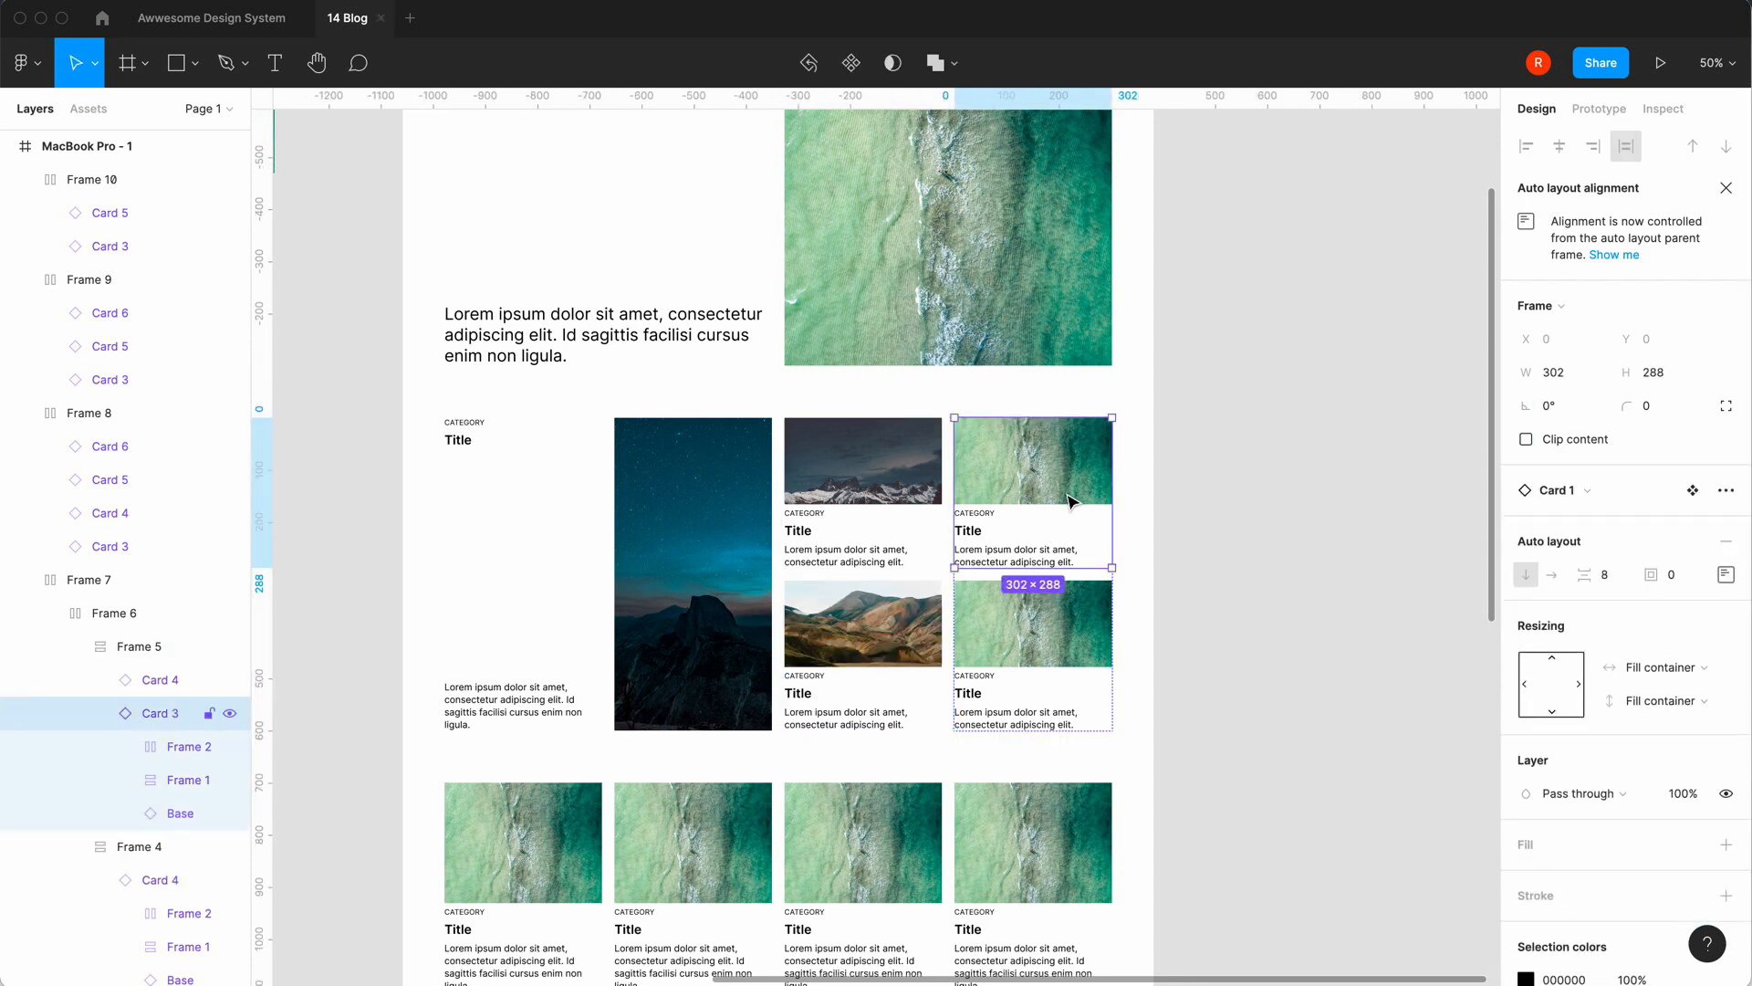
double_click(1071, 501)
scroll(1611, 806, down, 3)
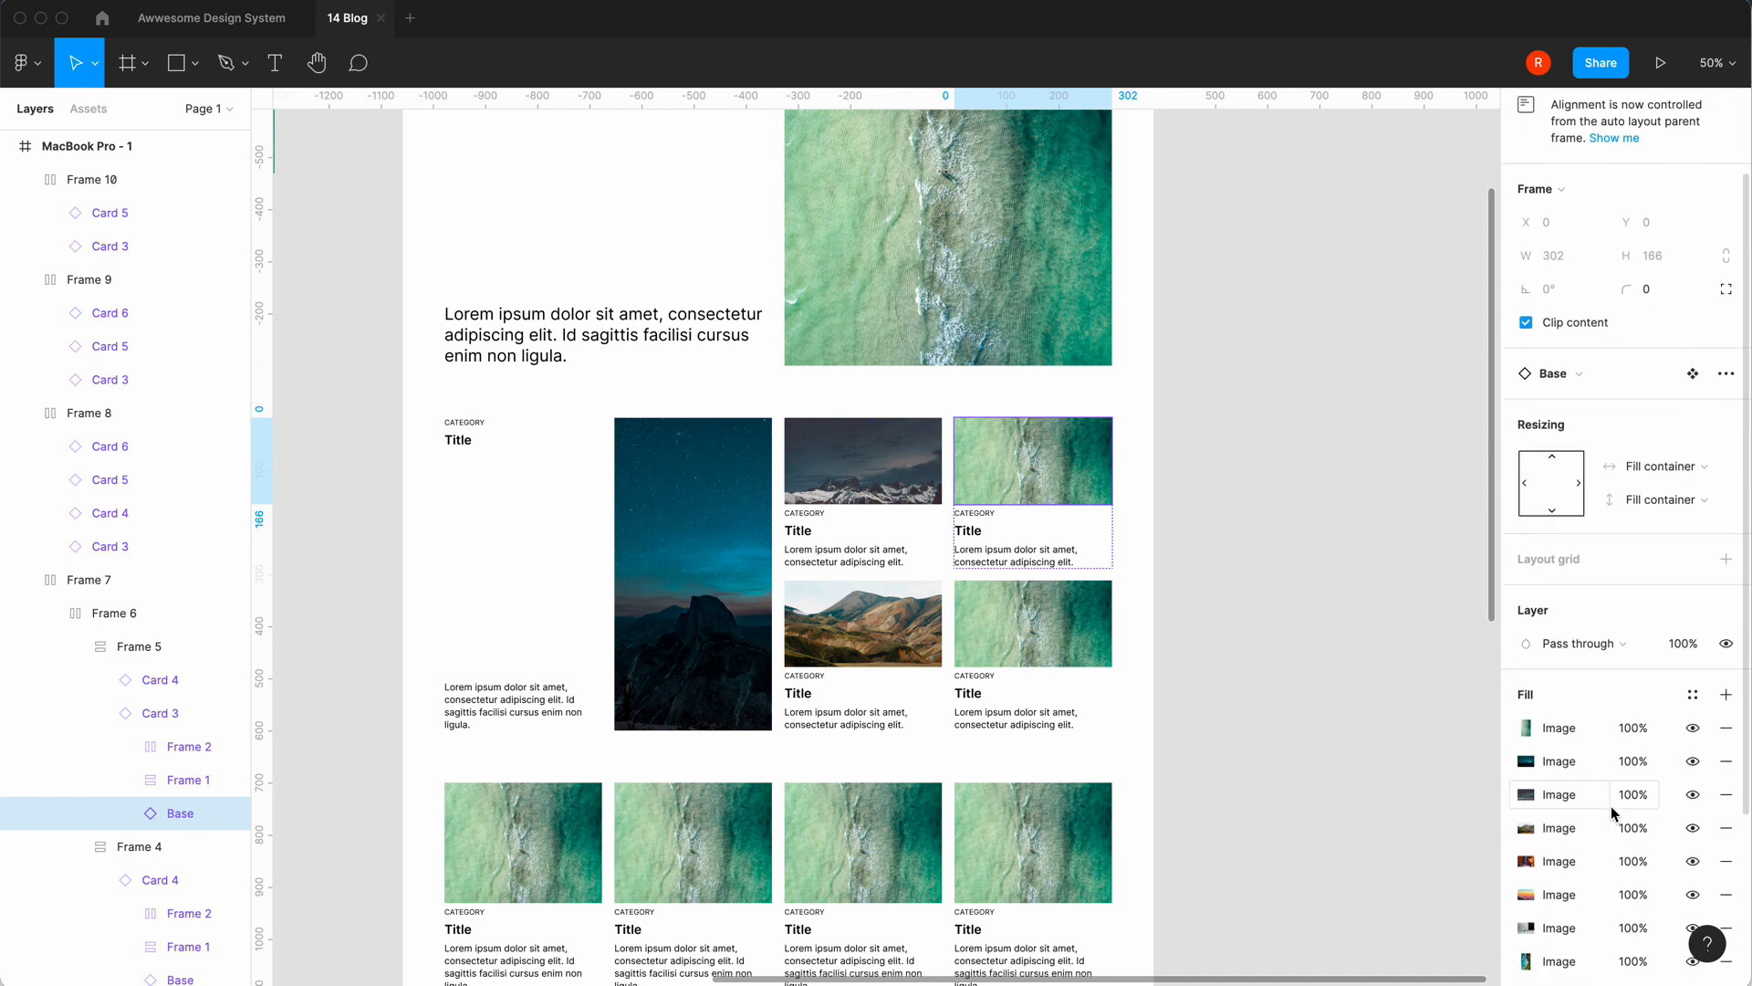
click(1693, 728)
click(1693, 762)
click(1693, 794)
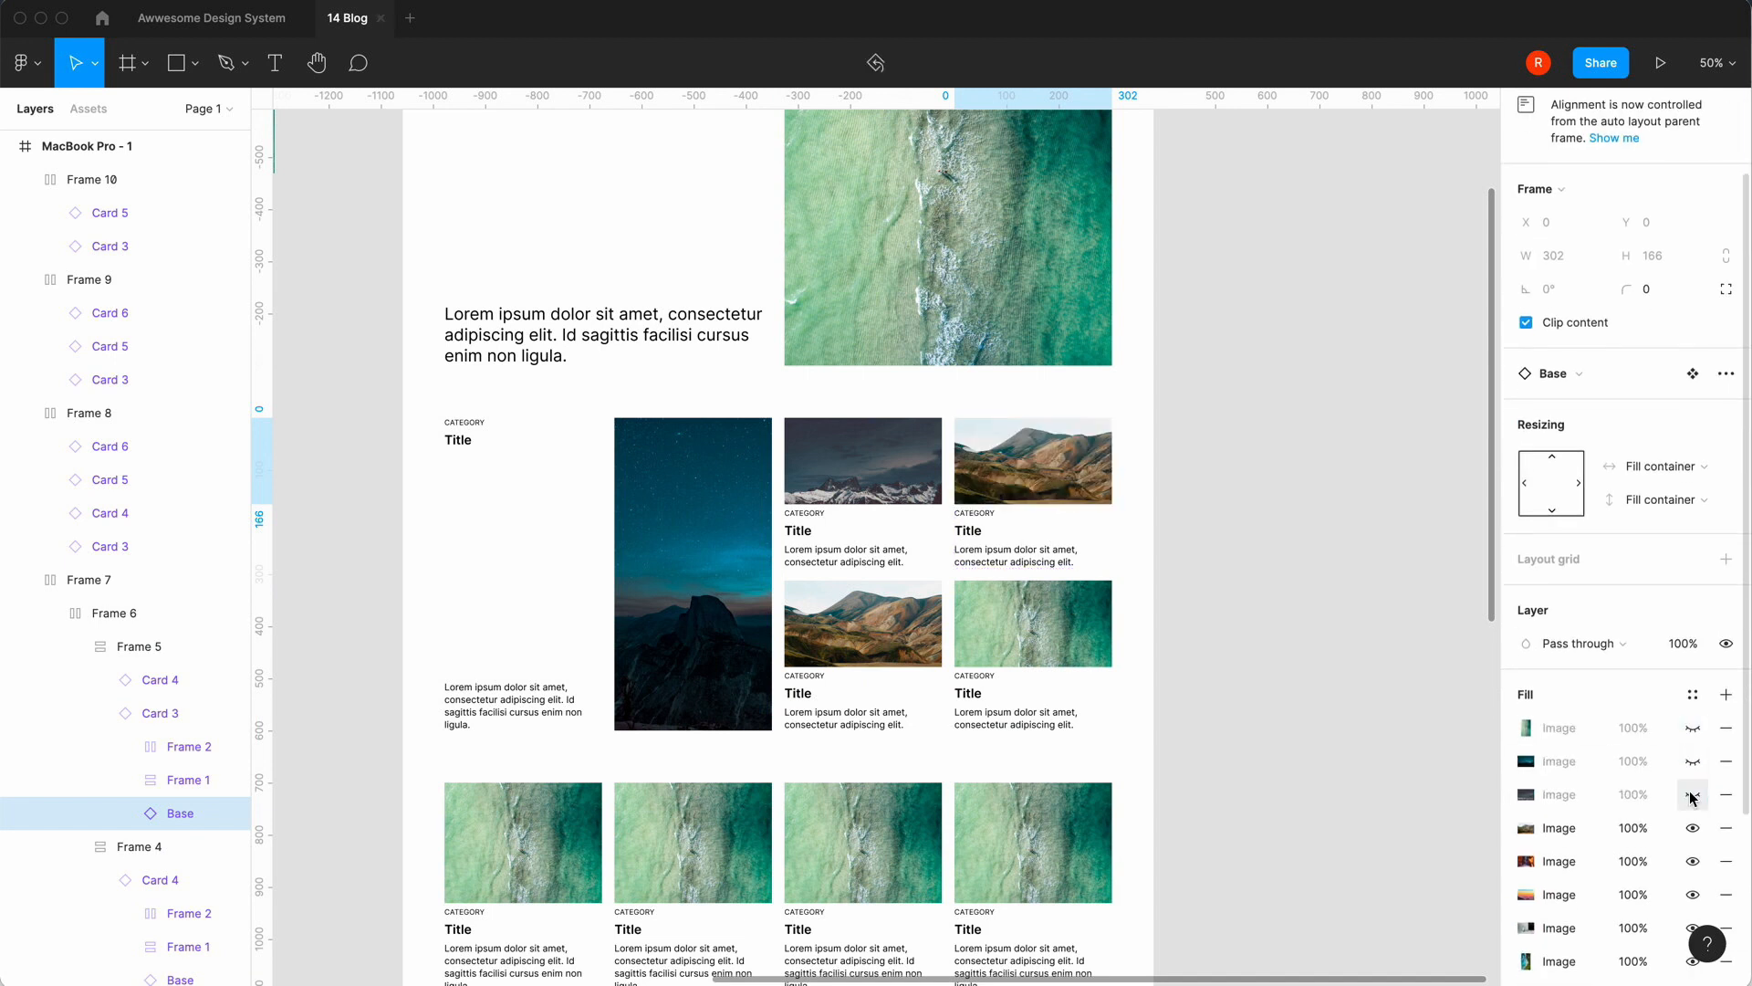
click(1693, 827)
Hide the first five image fills of the lower-right small card in the mixed section to show the sunset picture.
click(1026, 646)
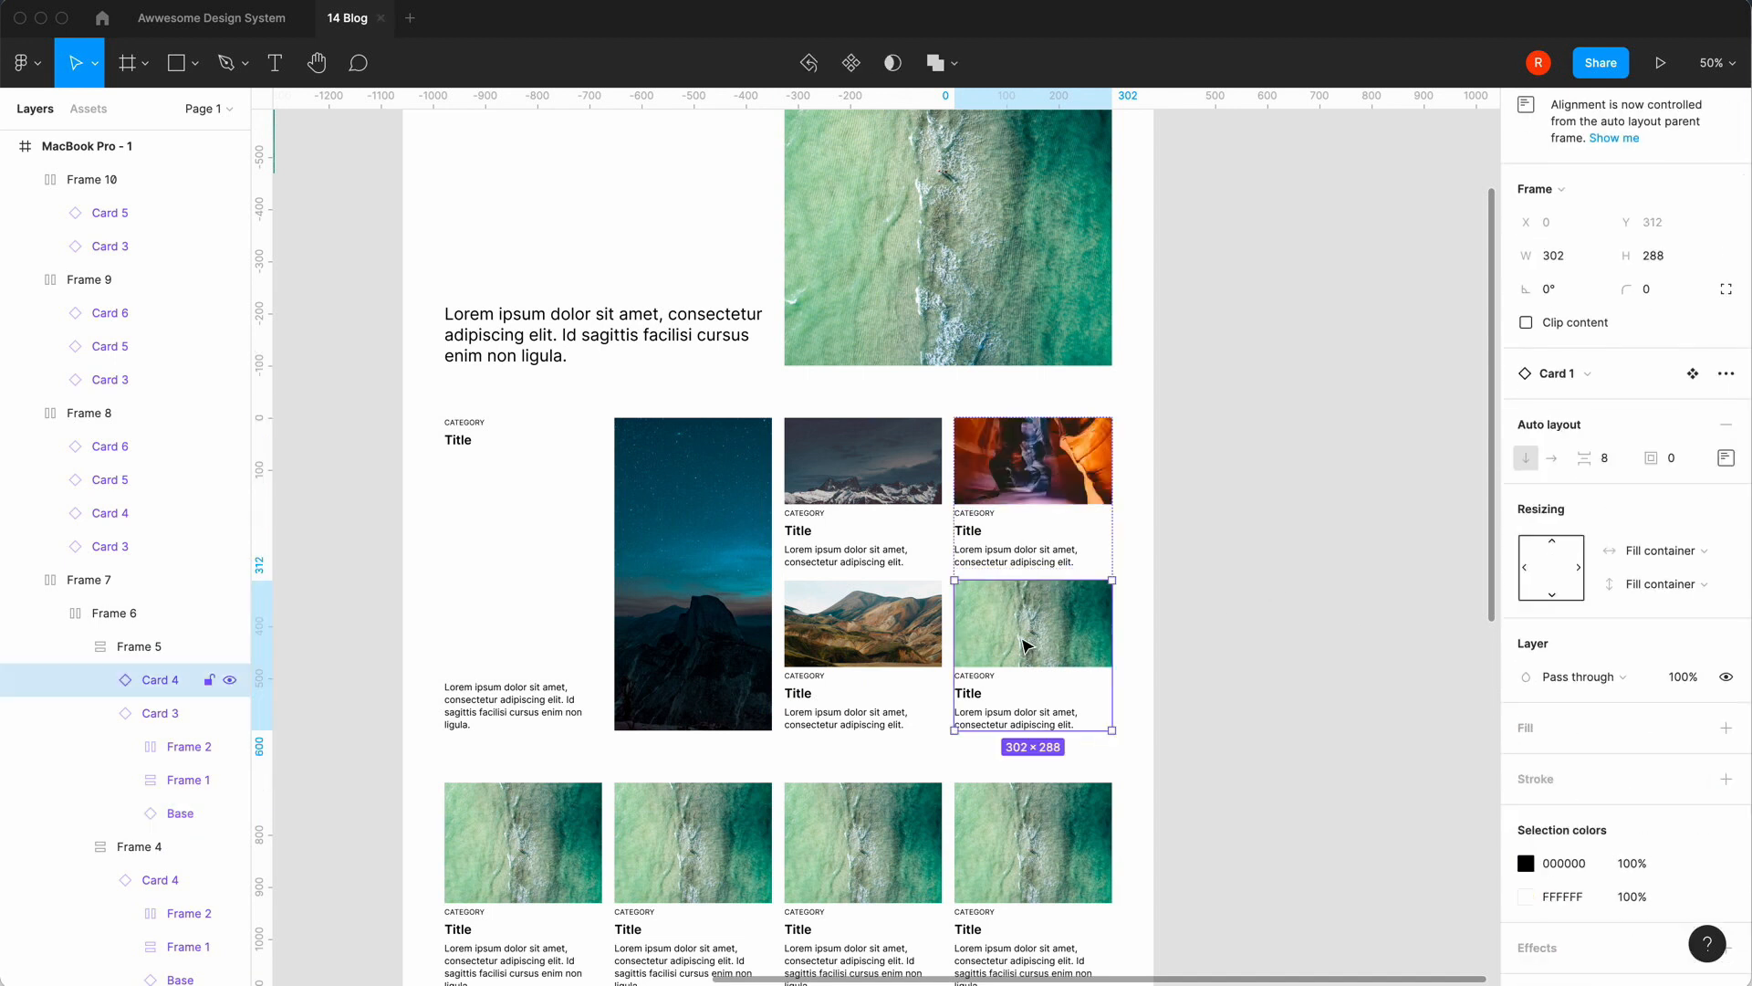
double_click(1026, 646)
click(1693, 727)
click(1693, 761)
click(1693, 794)
click(1693, 826)
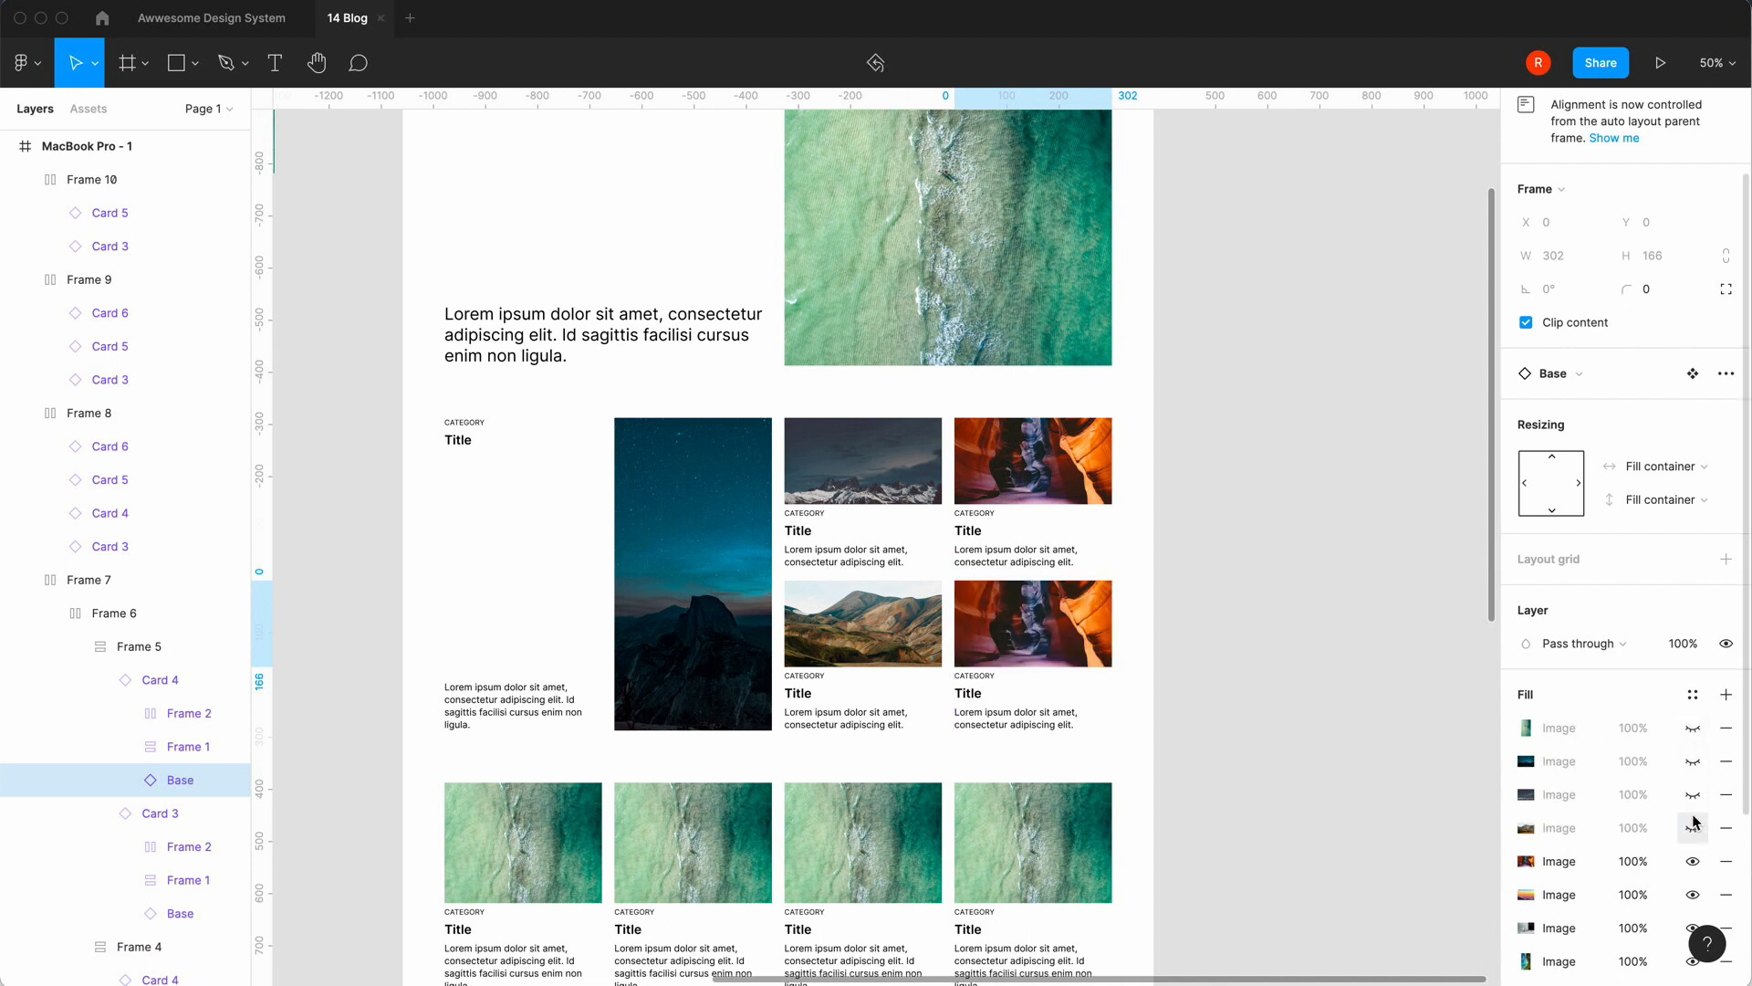
click(1693, 861)
scroll(1337, 703, down, 3)
scroll(1337, 703, left, 2)
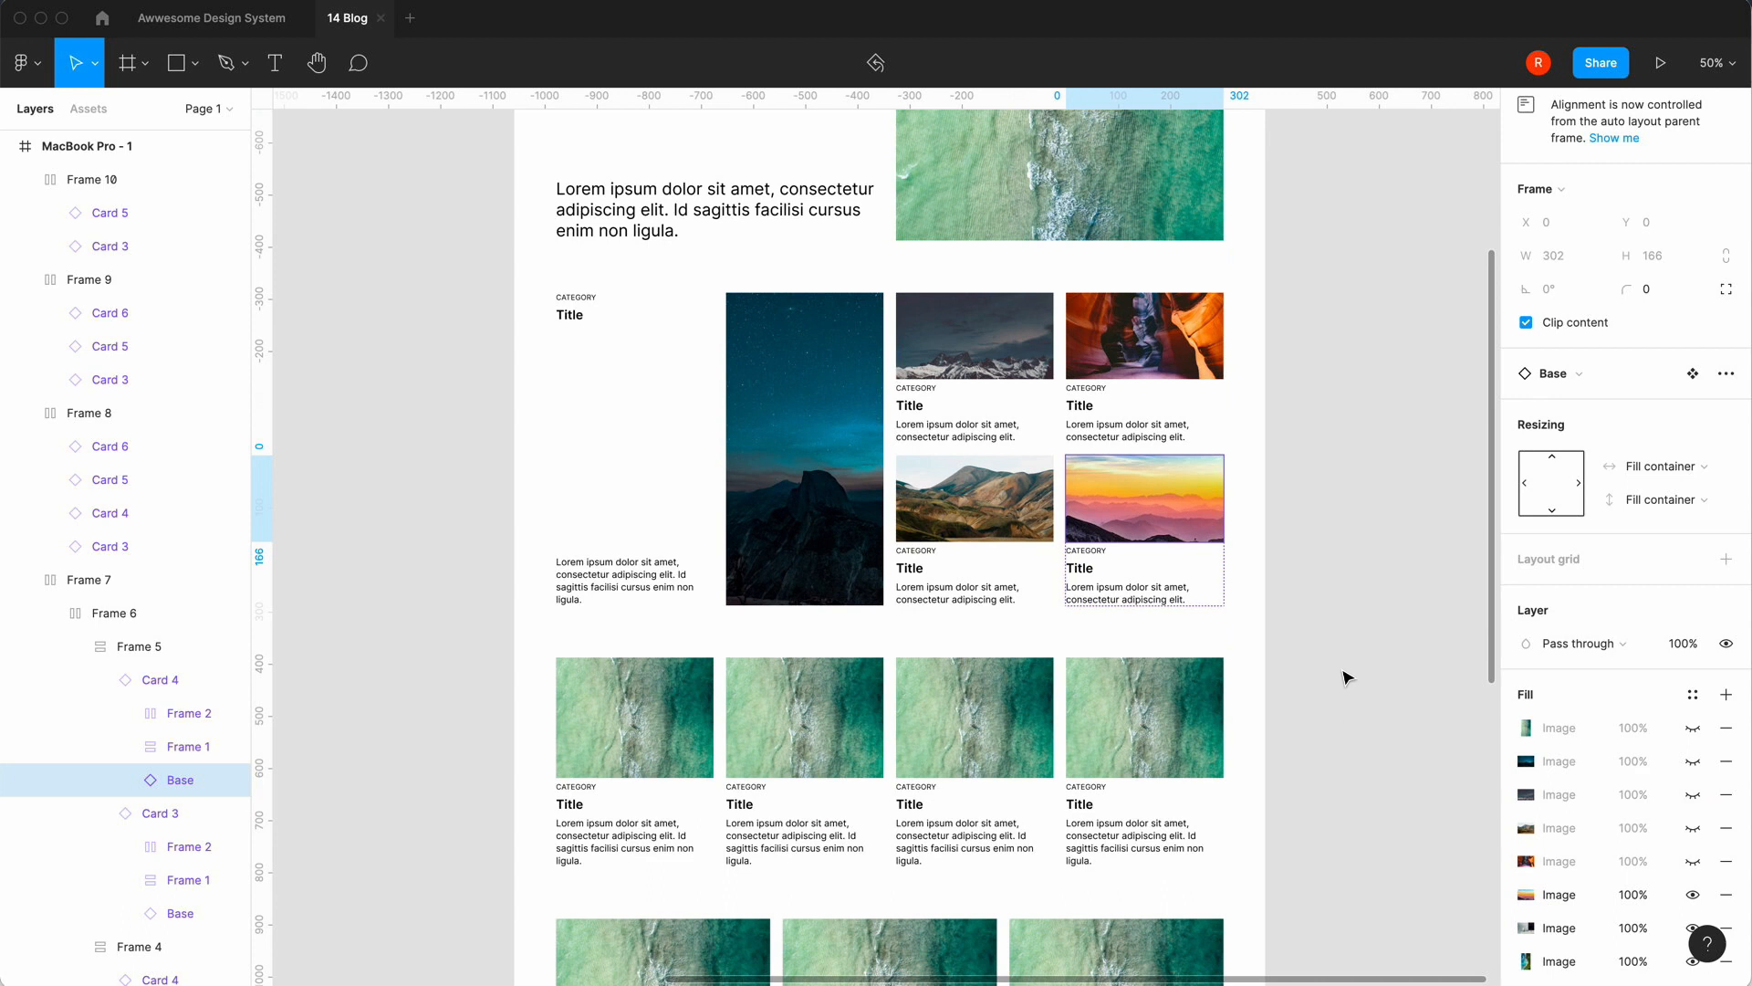
Hide the first six image fills of the first card in the four-card row to show the smart-speaker picture.
click(1346, 677)
click(606, 718)
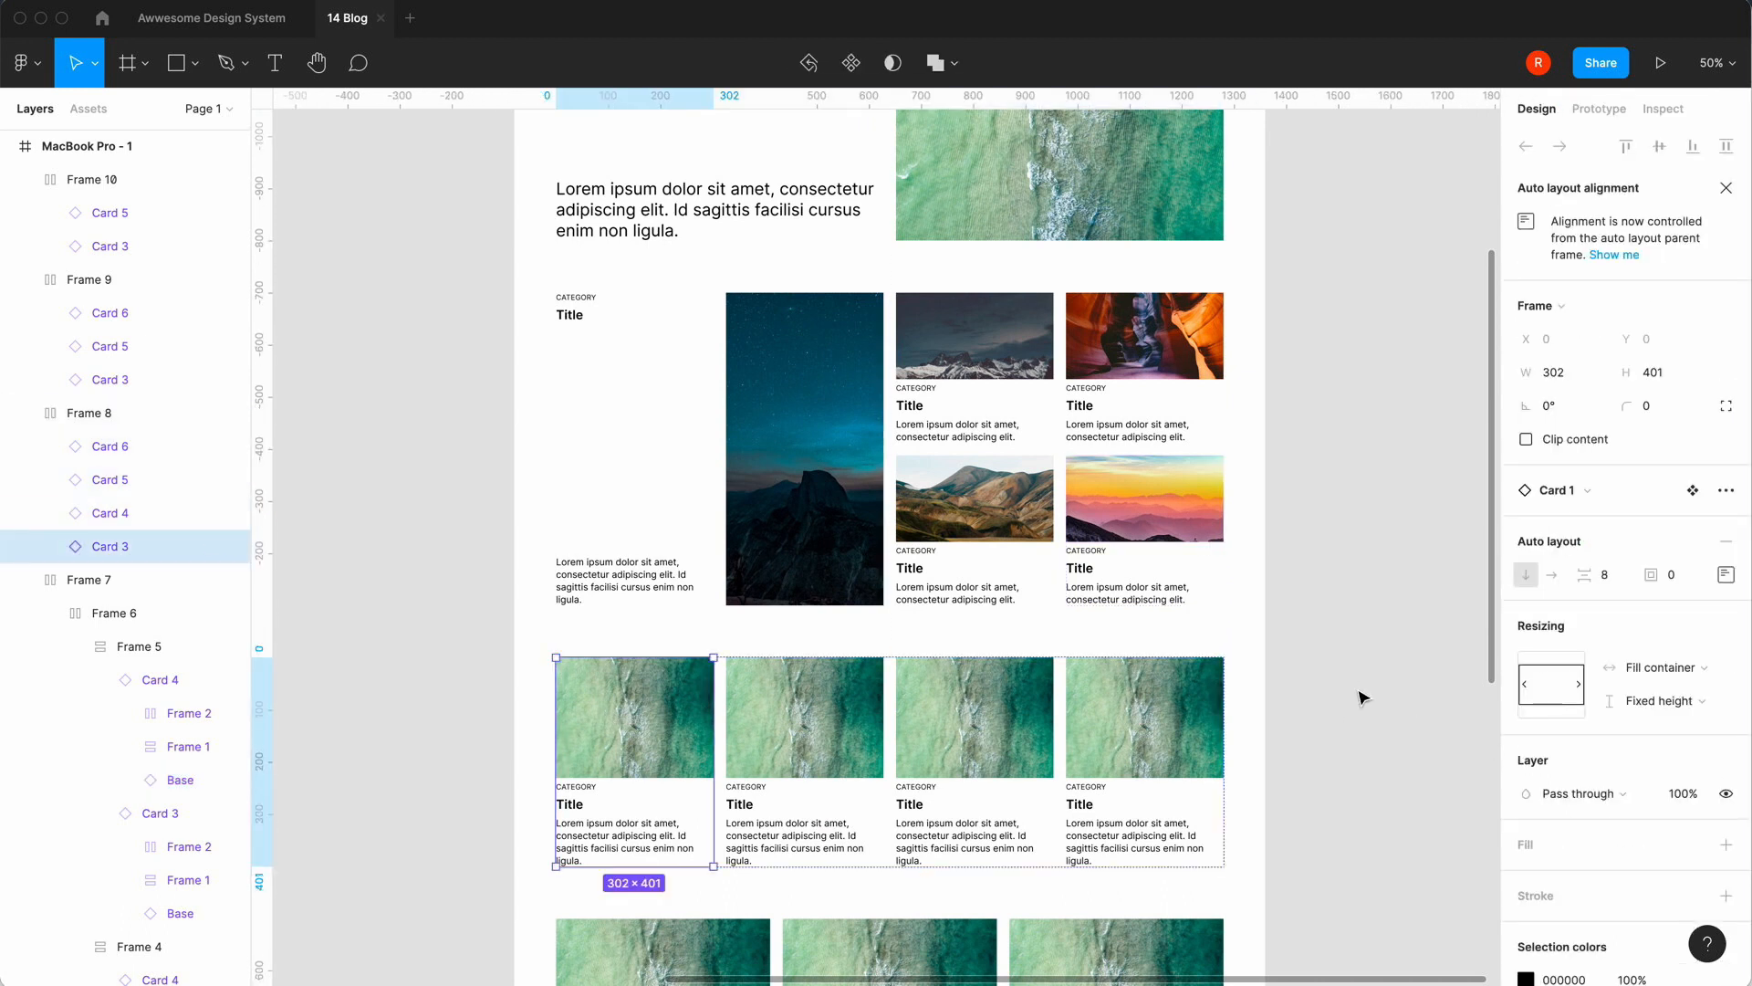
double_click(617, 733)
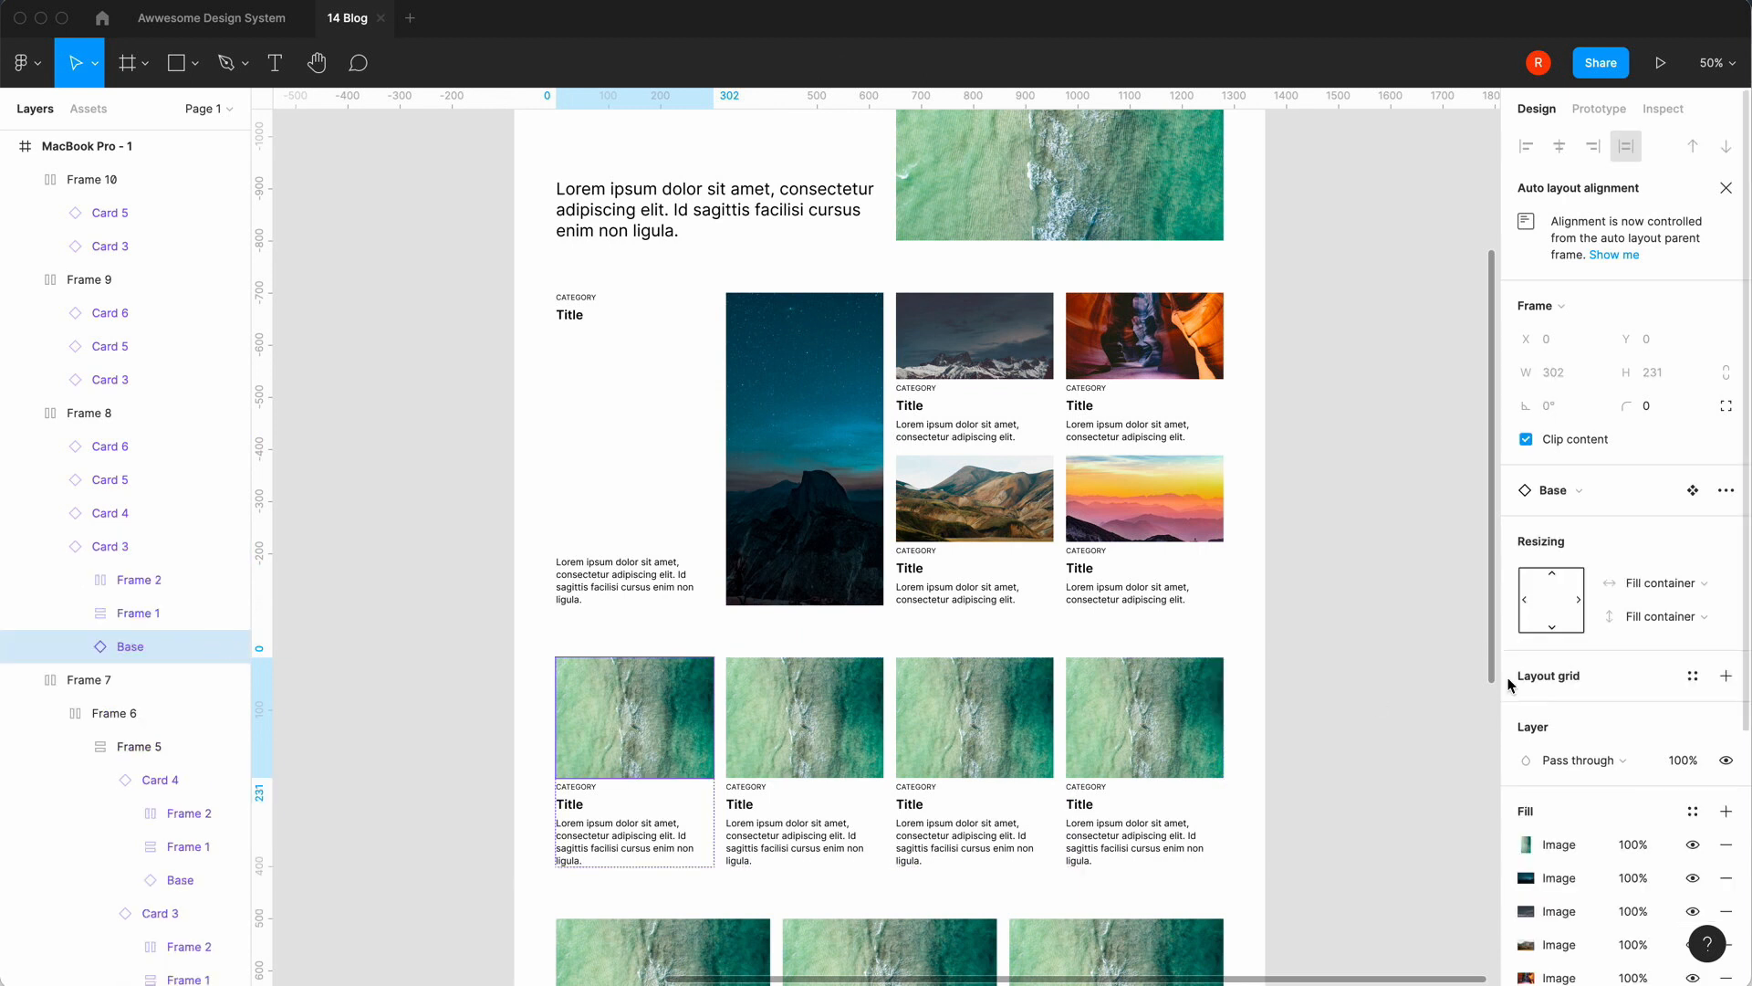
scroll(1552, 694, down, 3)
click(1693, 589)
click(1693, 623)
click(1693, 656)
click(1693, 689)
click(1693, 722)
click(1693, 755)
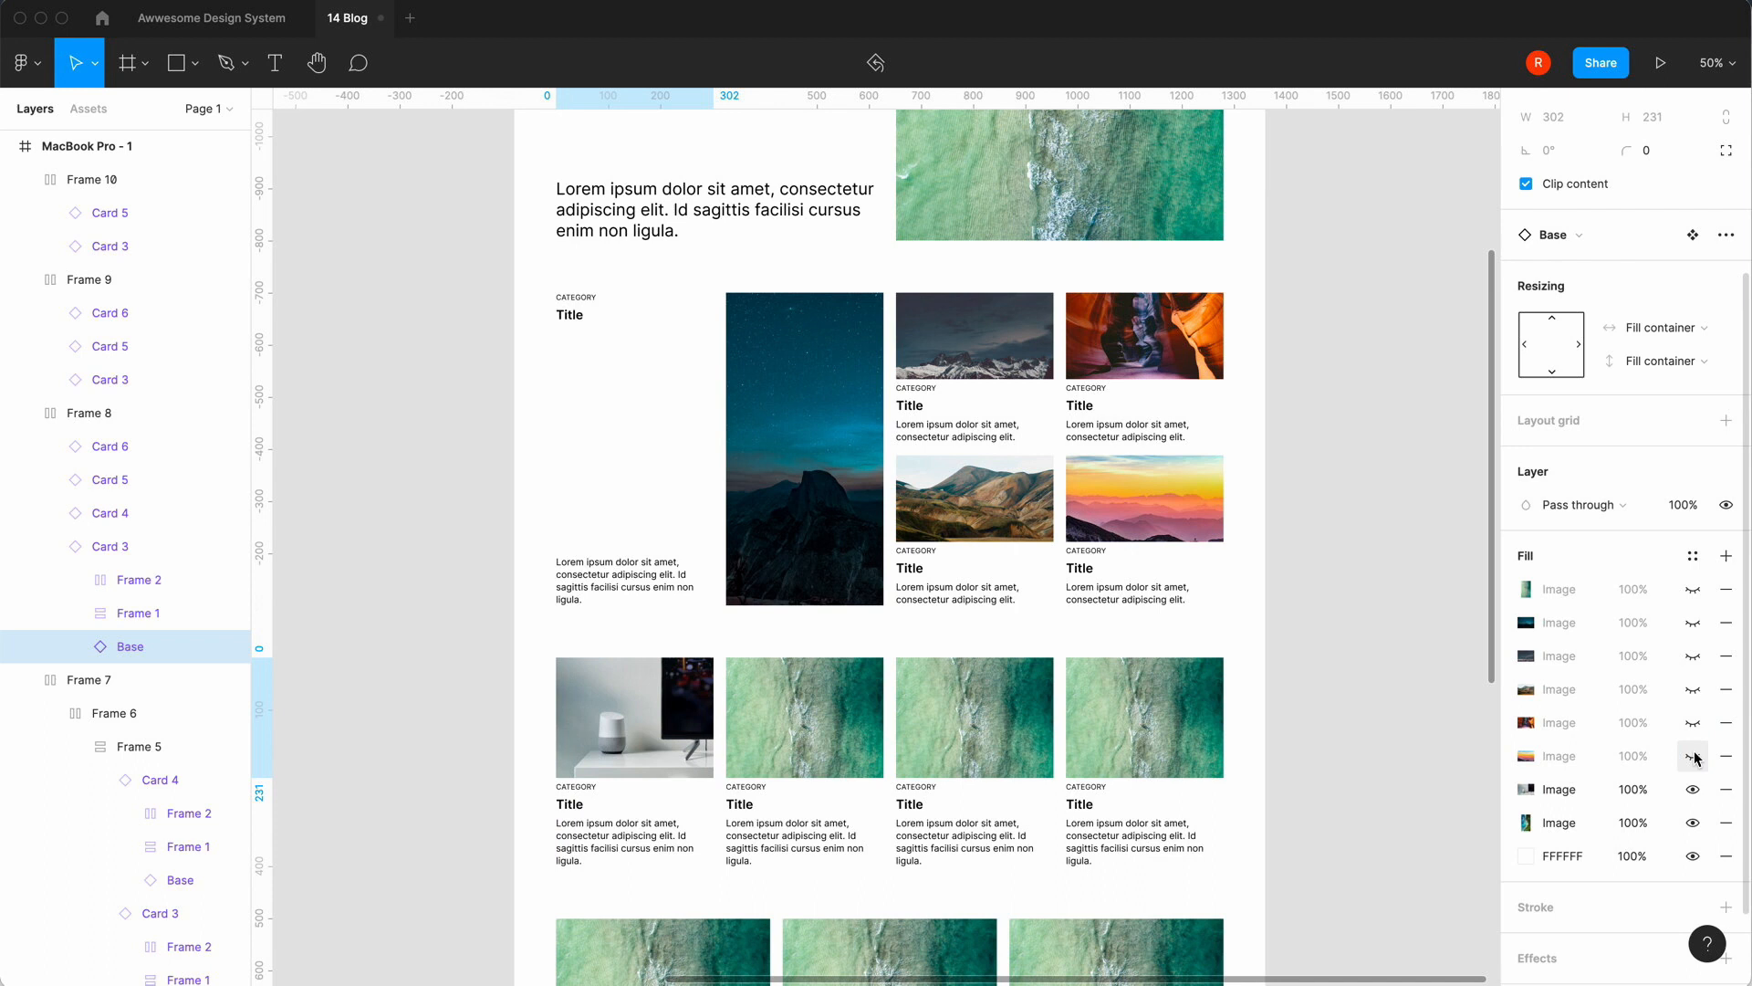
Hide the first two image fills of the second card in the four-card row to show the snowy mountains.
double_click(810, 717)
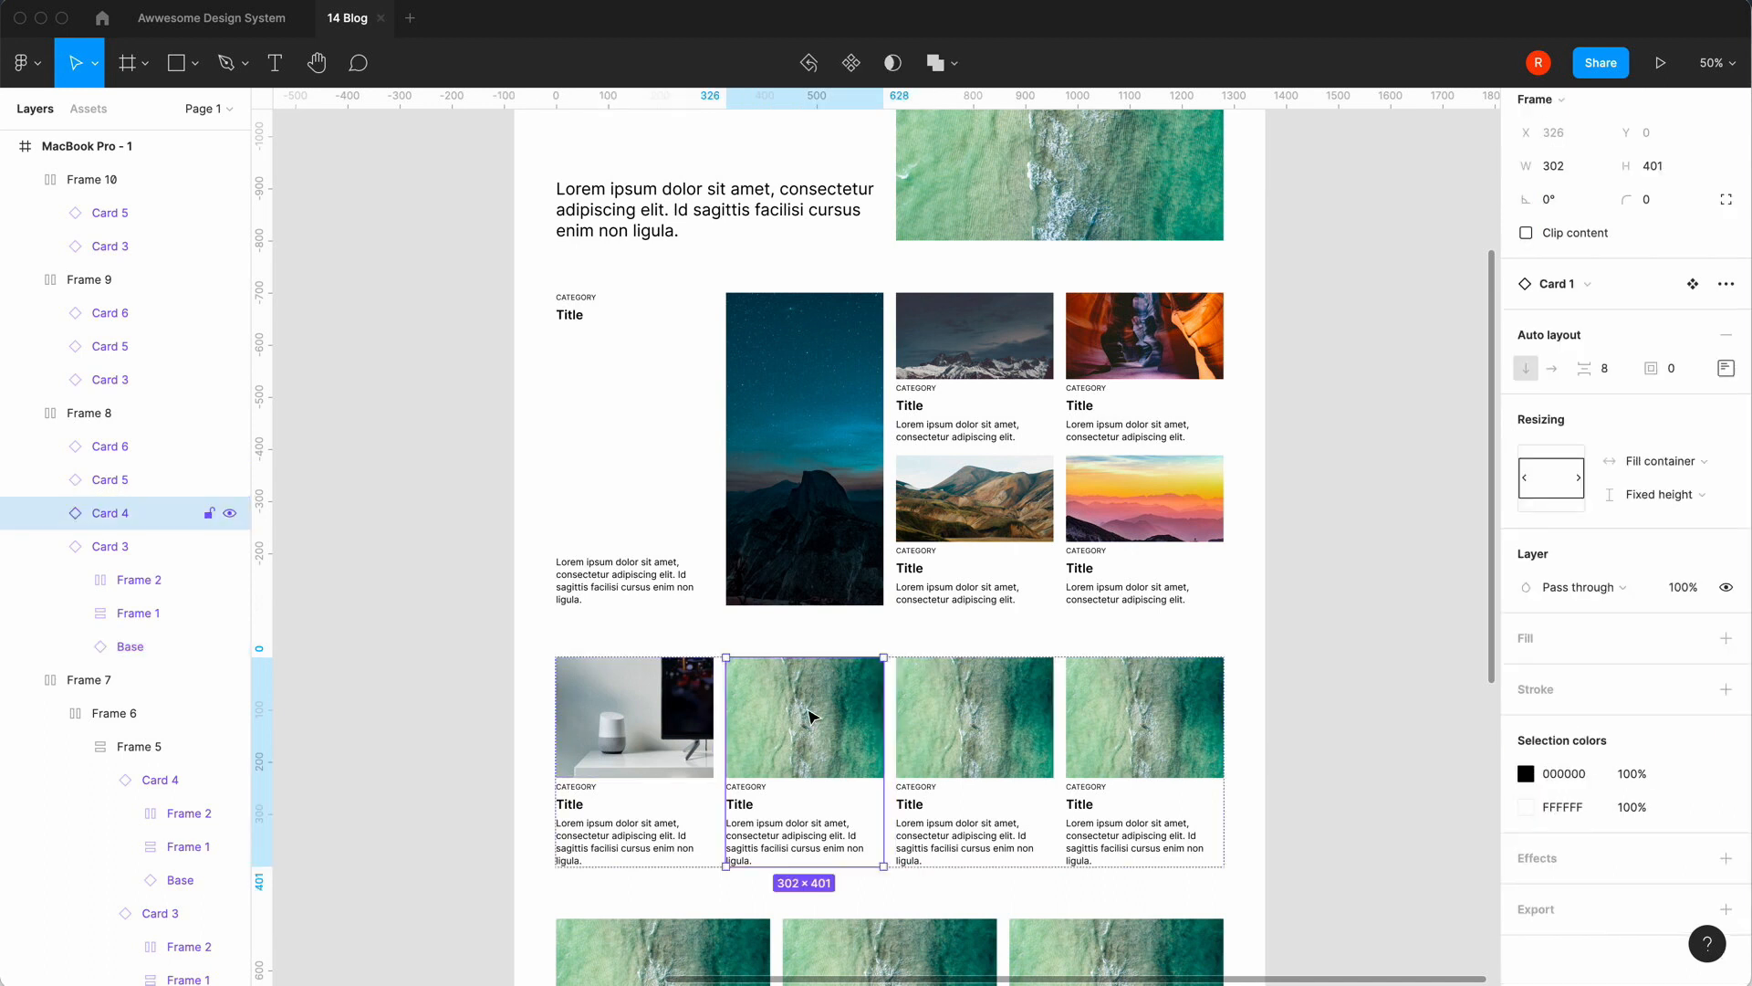
click(1378, 624)
click(865, 713)
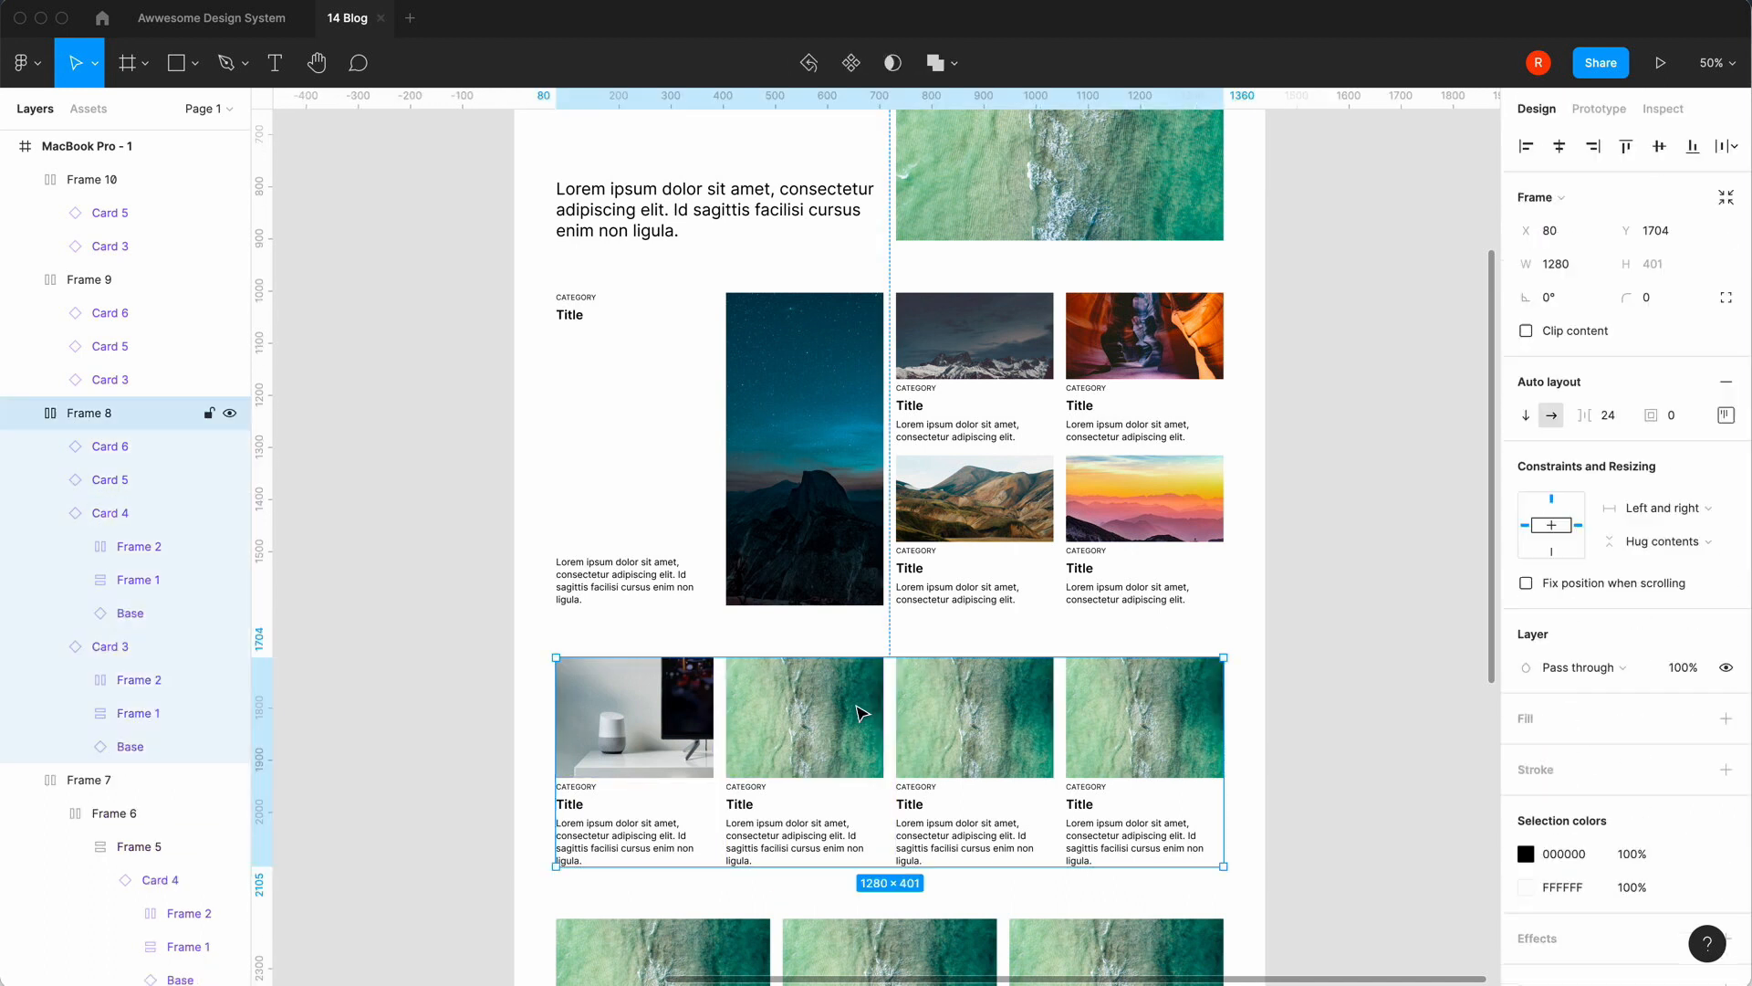
click(865, 712)
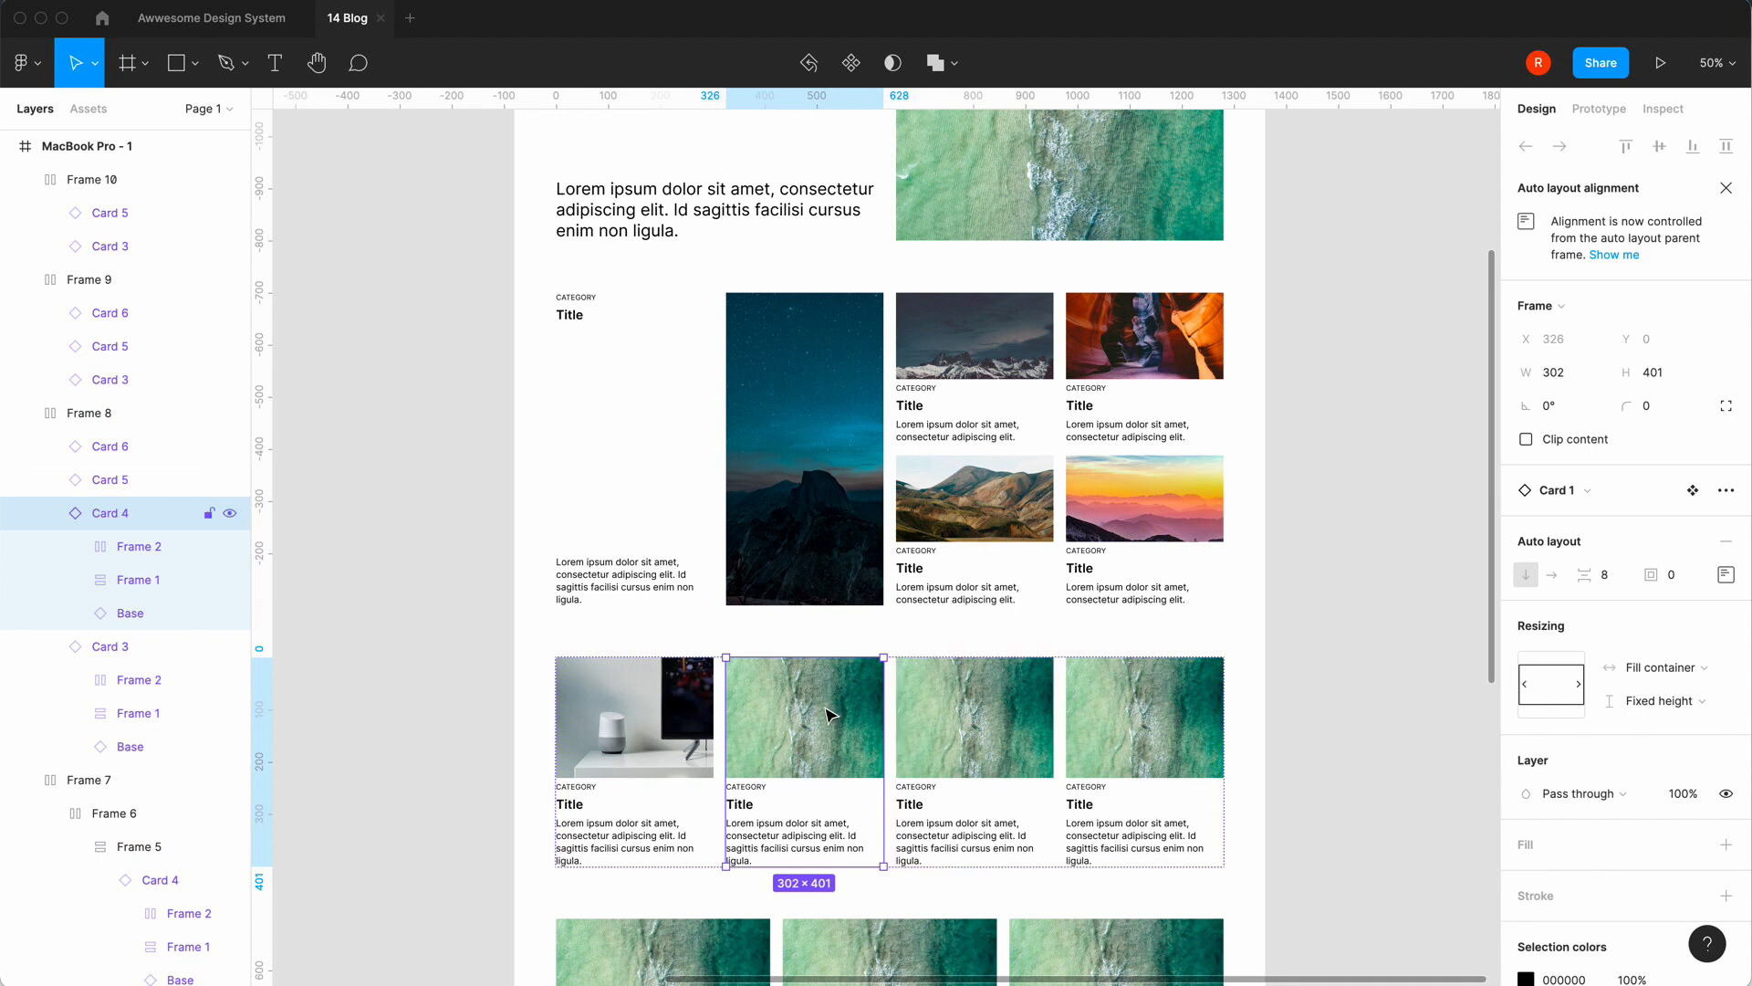
click(863, 690)
scroll(1631, 644, down, 1)
click(1693, 799)
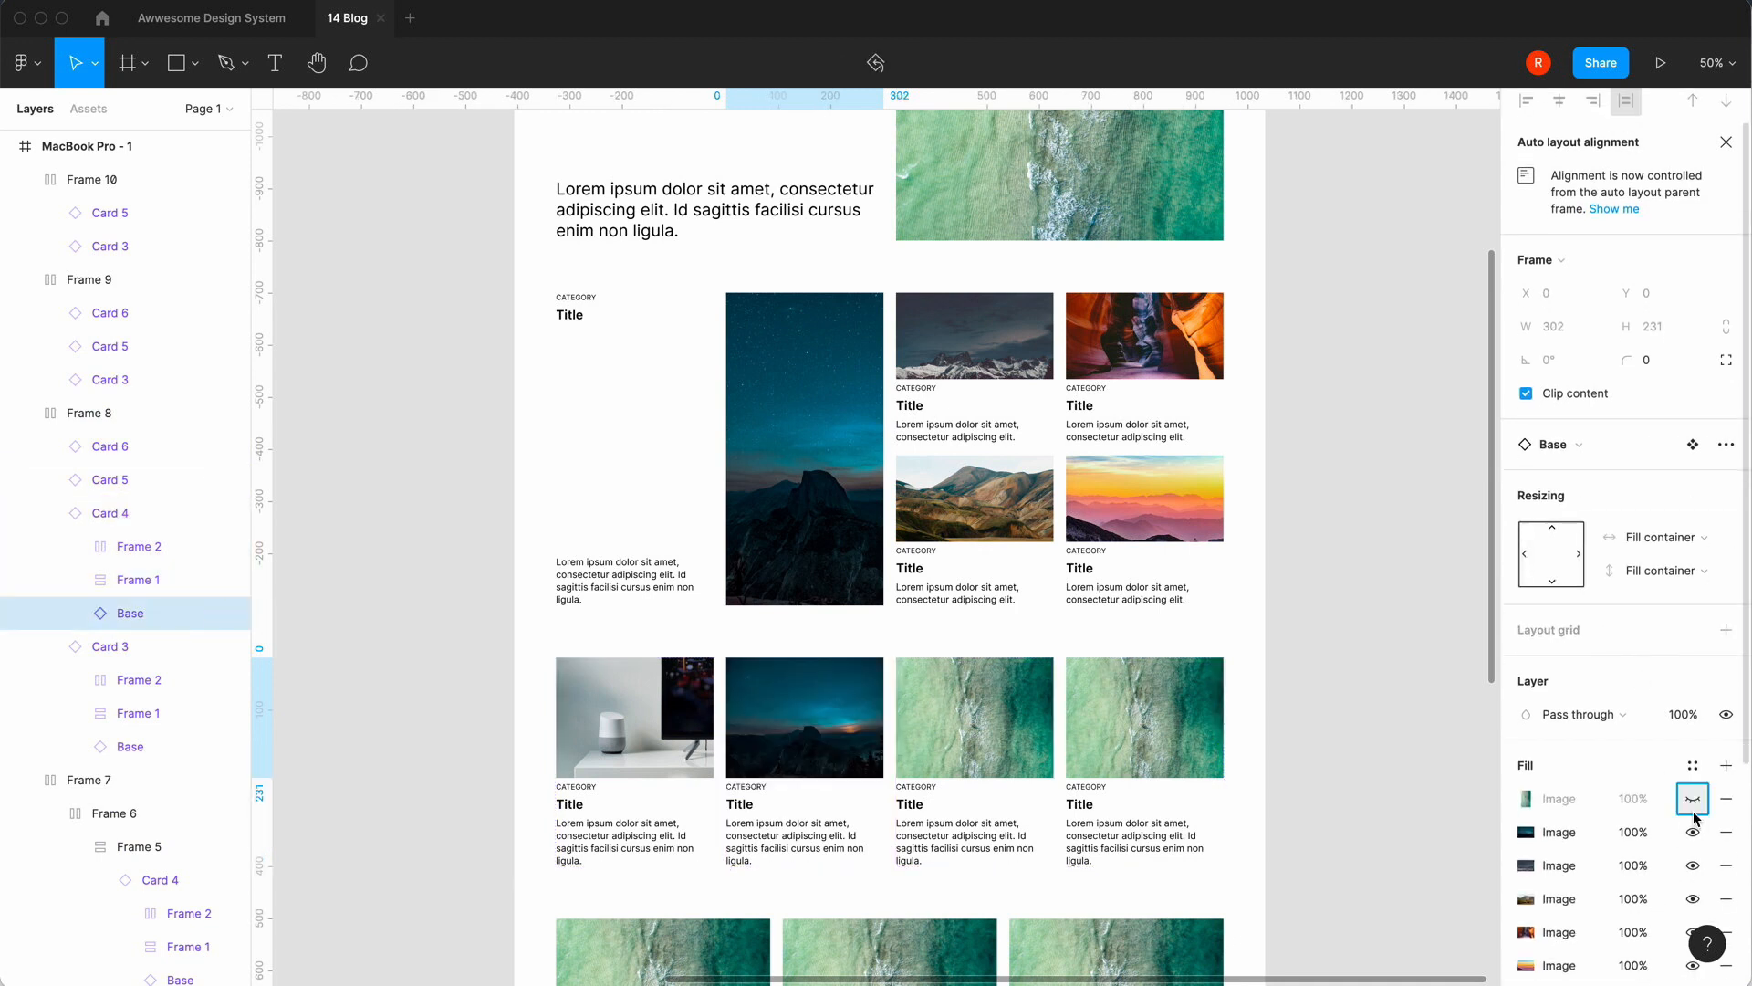
click(1694, 832)
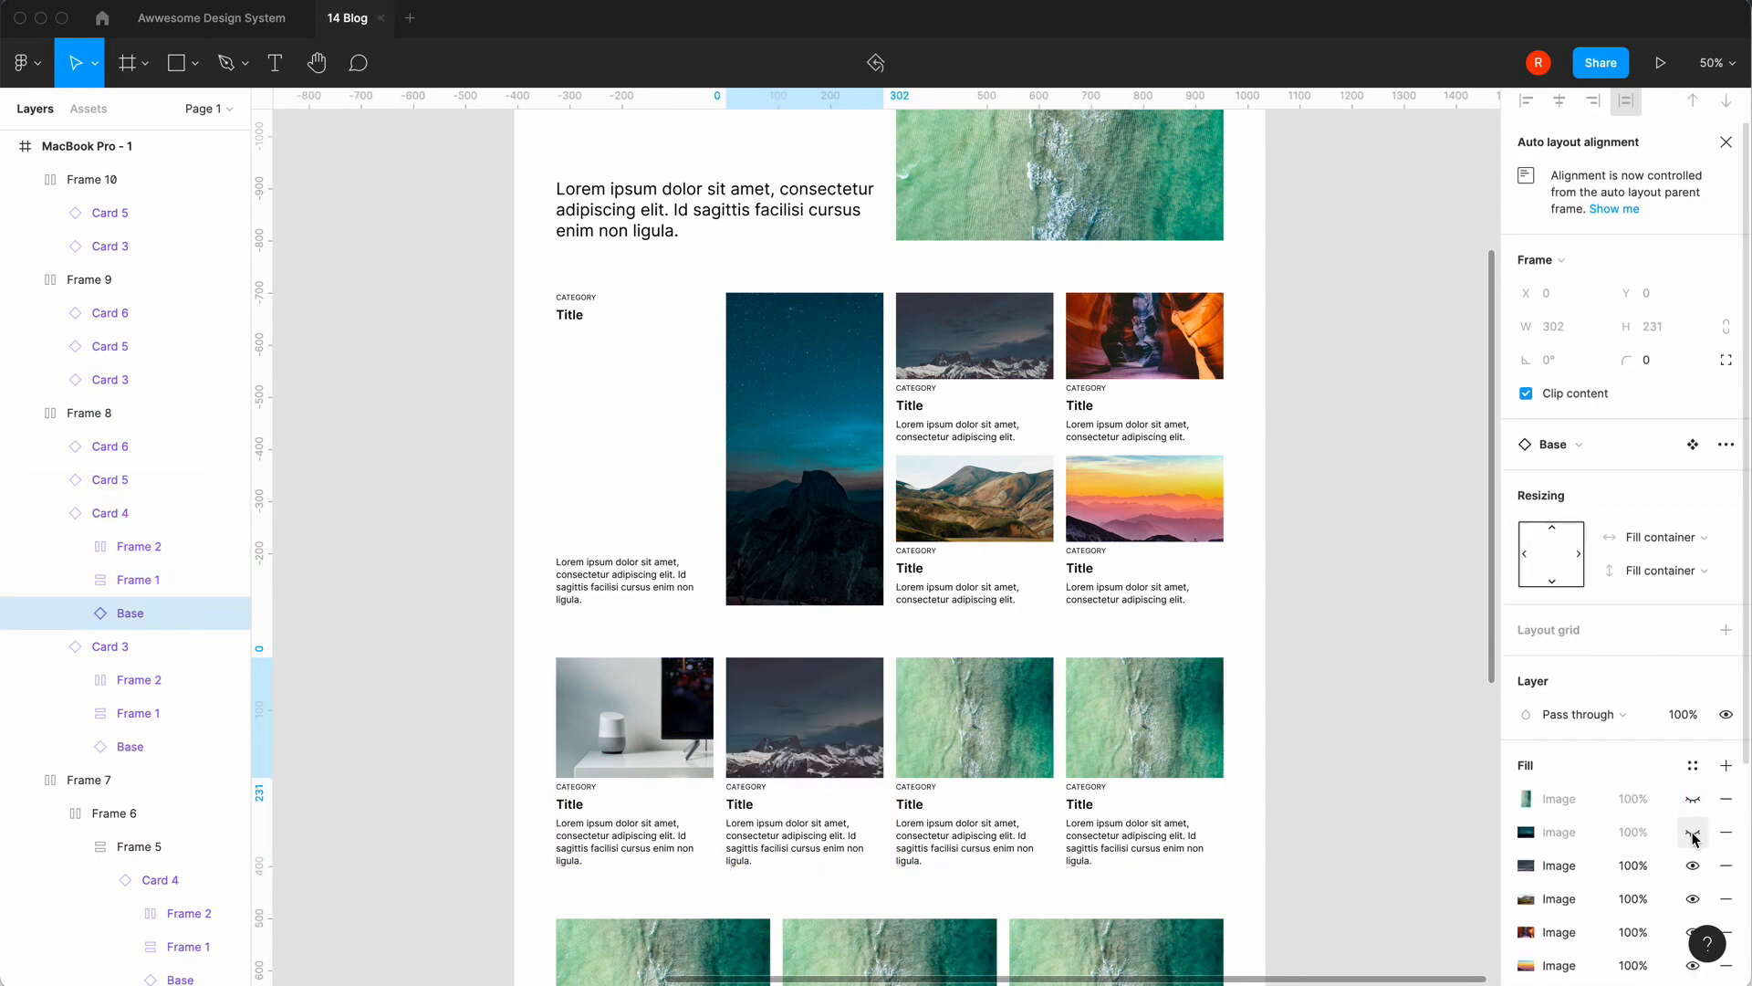
Hide the first three image fills of the third card in the four-card row to show the brown hills.
click(950, 714)
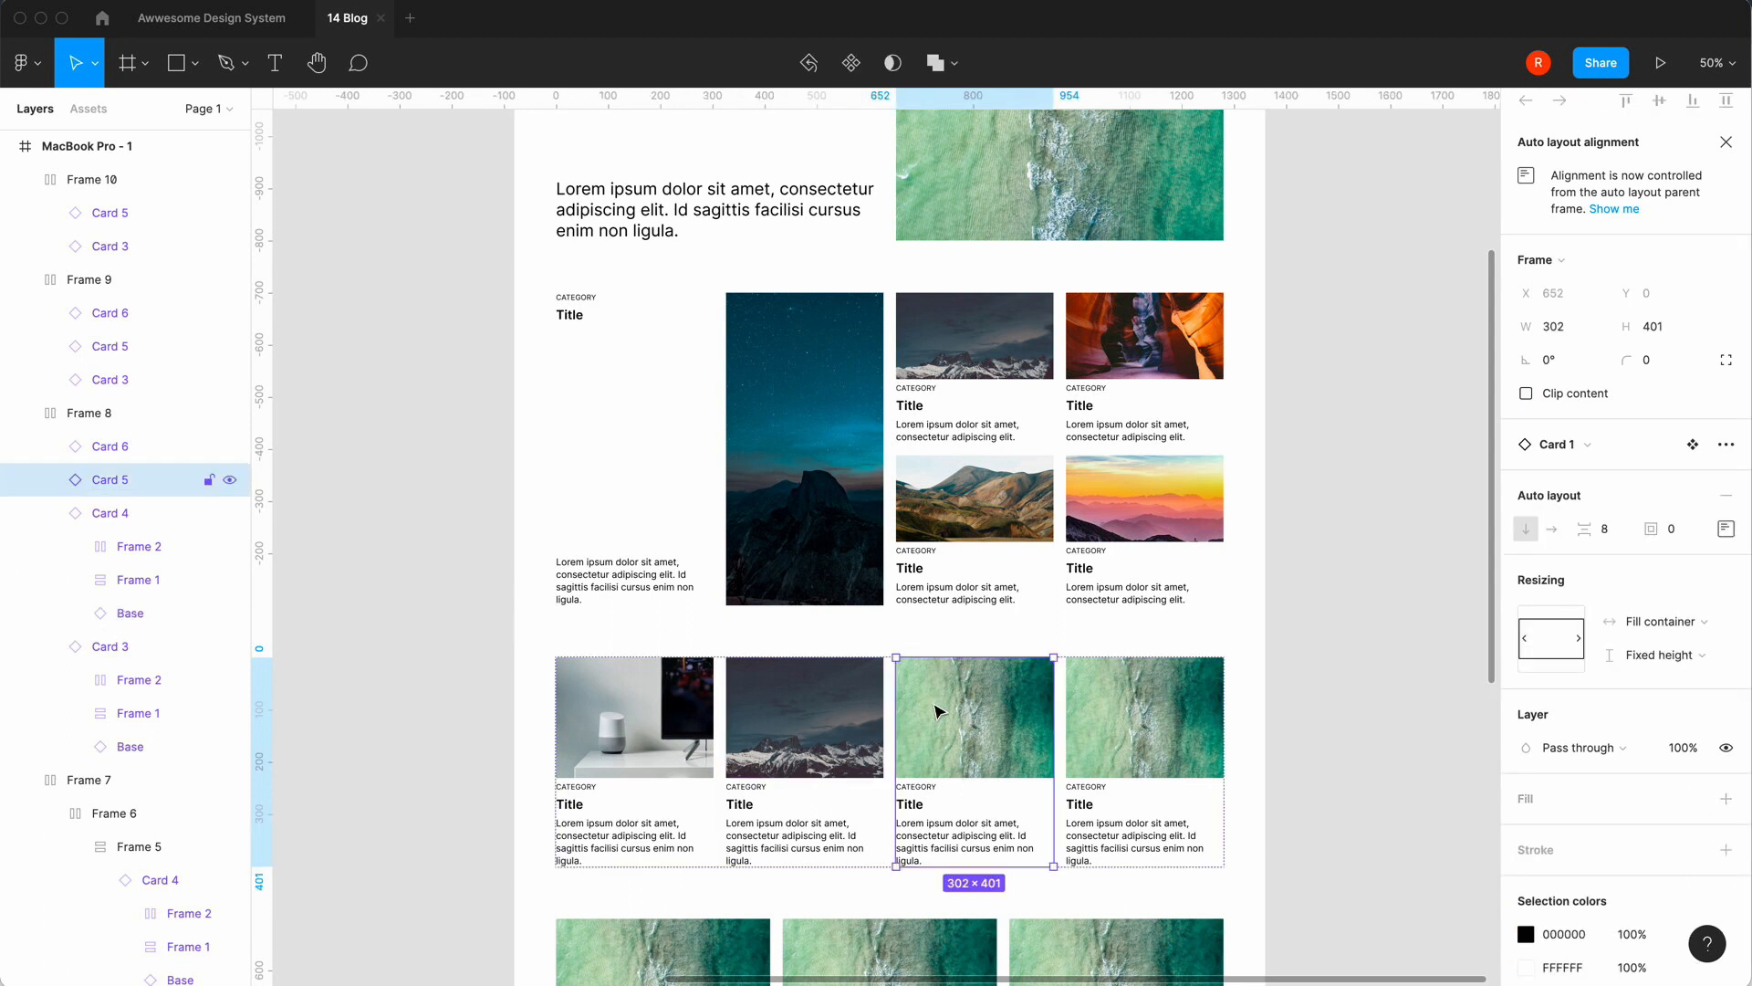
double_click(938, 733)
click(1693, 799)
click(1693, 832)
click(1693, 865)
Hide the first four image fills of the fourth card in the four-card row to show the red canyon.
click(1164, 745)
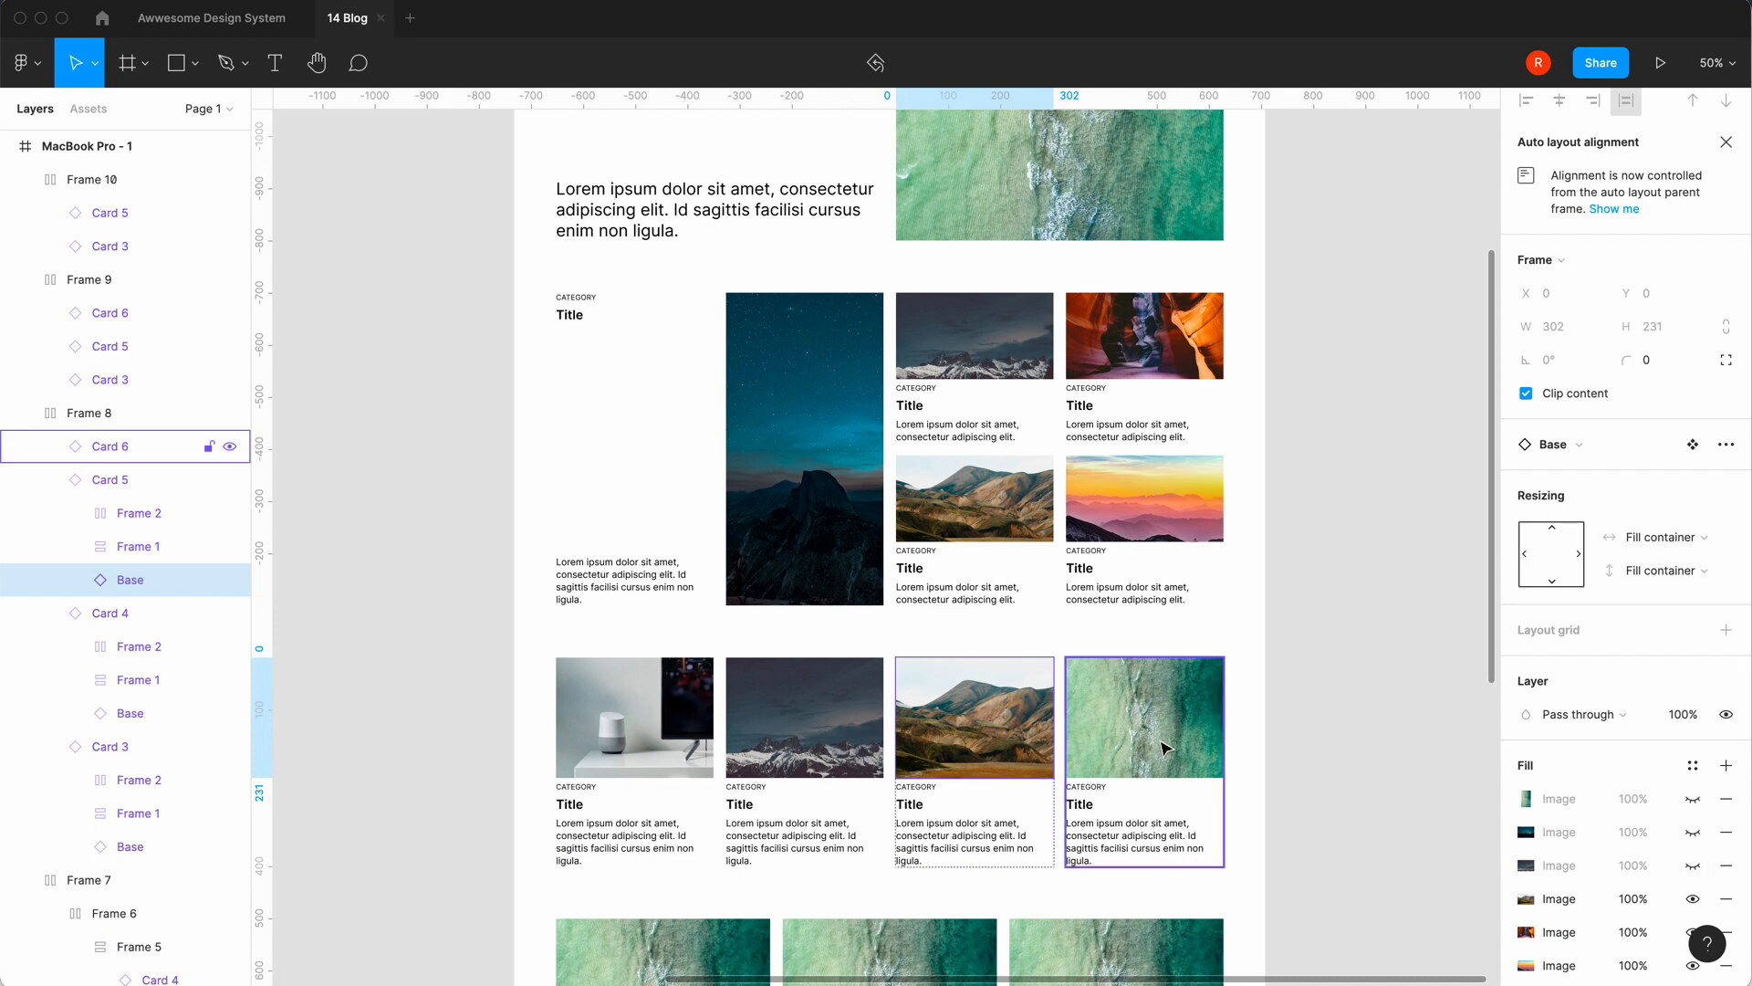
double_click(1164, 745)
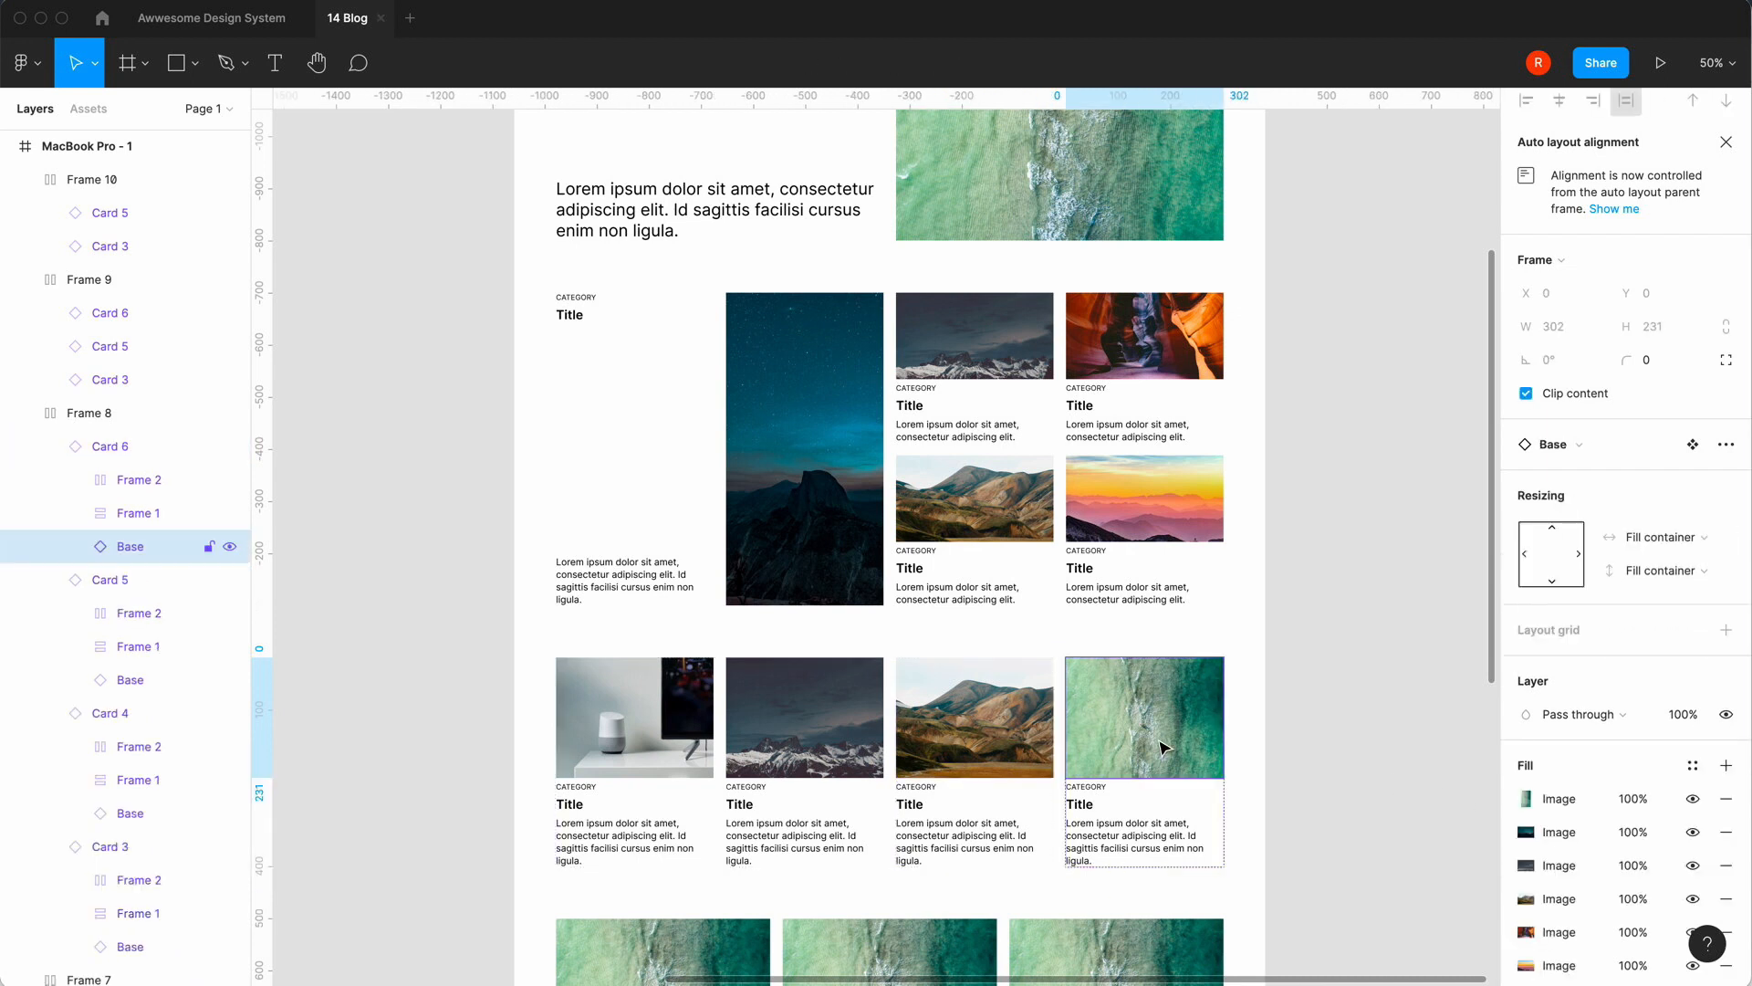
click(1693, 798)
click(1693, 833)
click(1693, 865)
click(1694, 899)
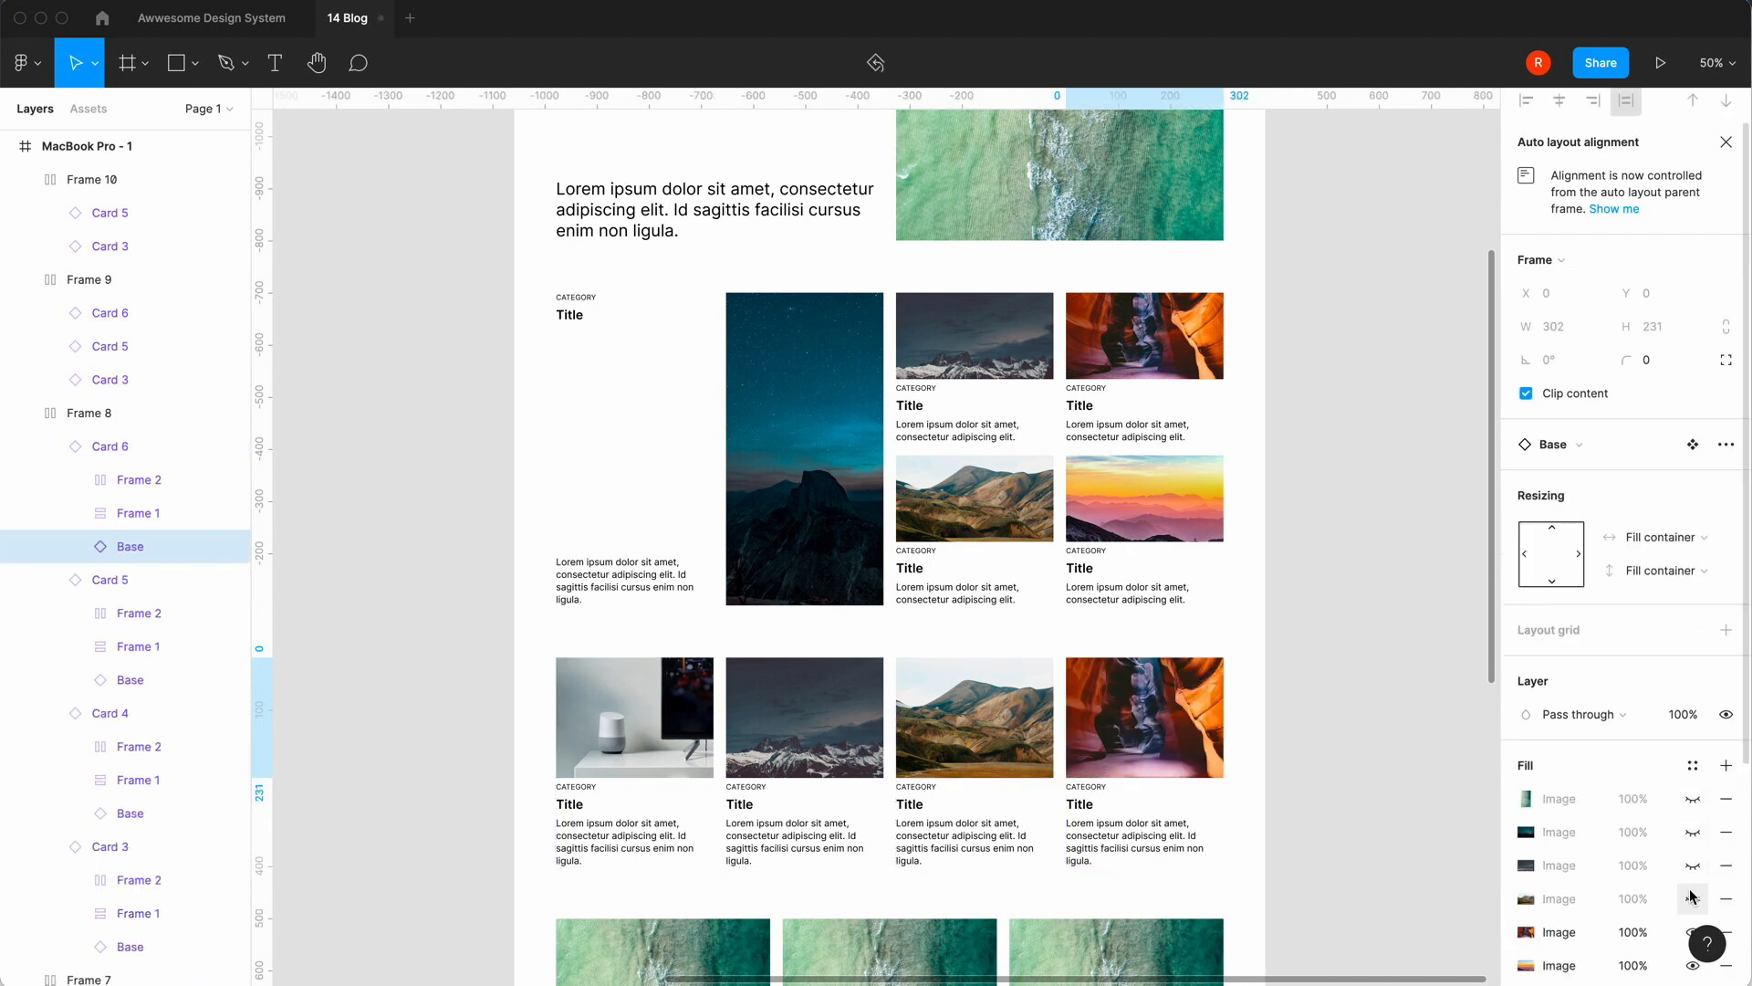
Hide the first image fill of the first card in the three-card row to show the dark night mountain.
scroll(1311, 714, down, 4)
click(638, 785)
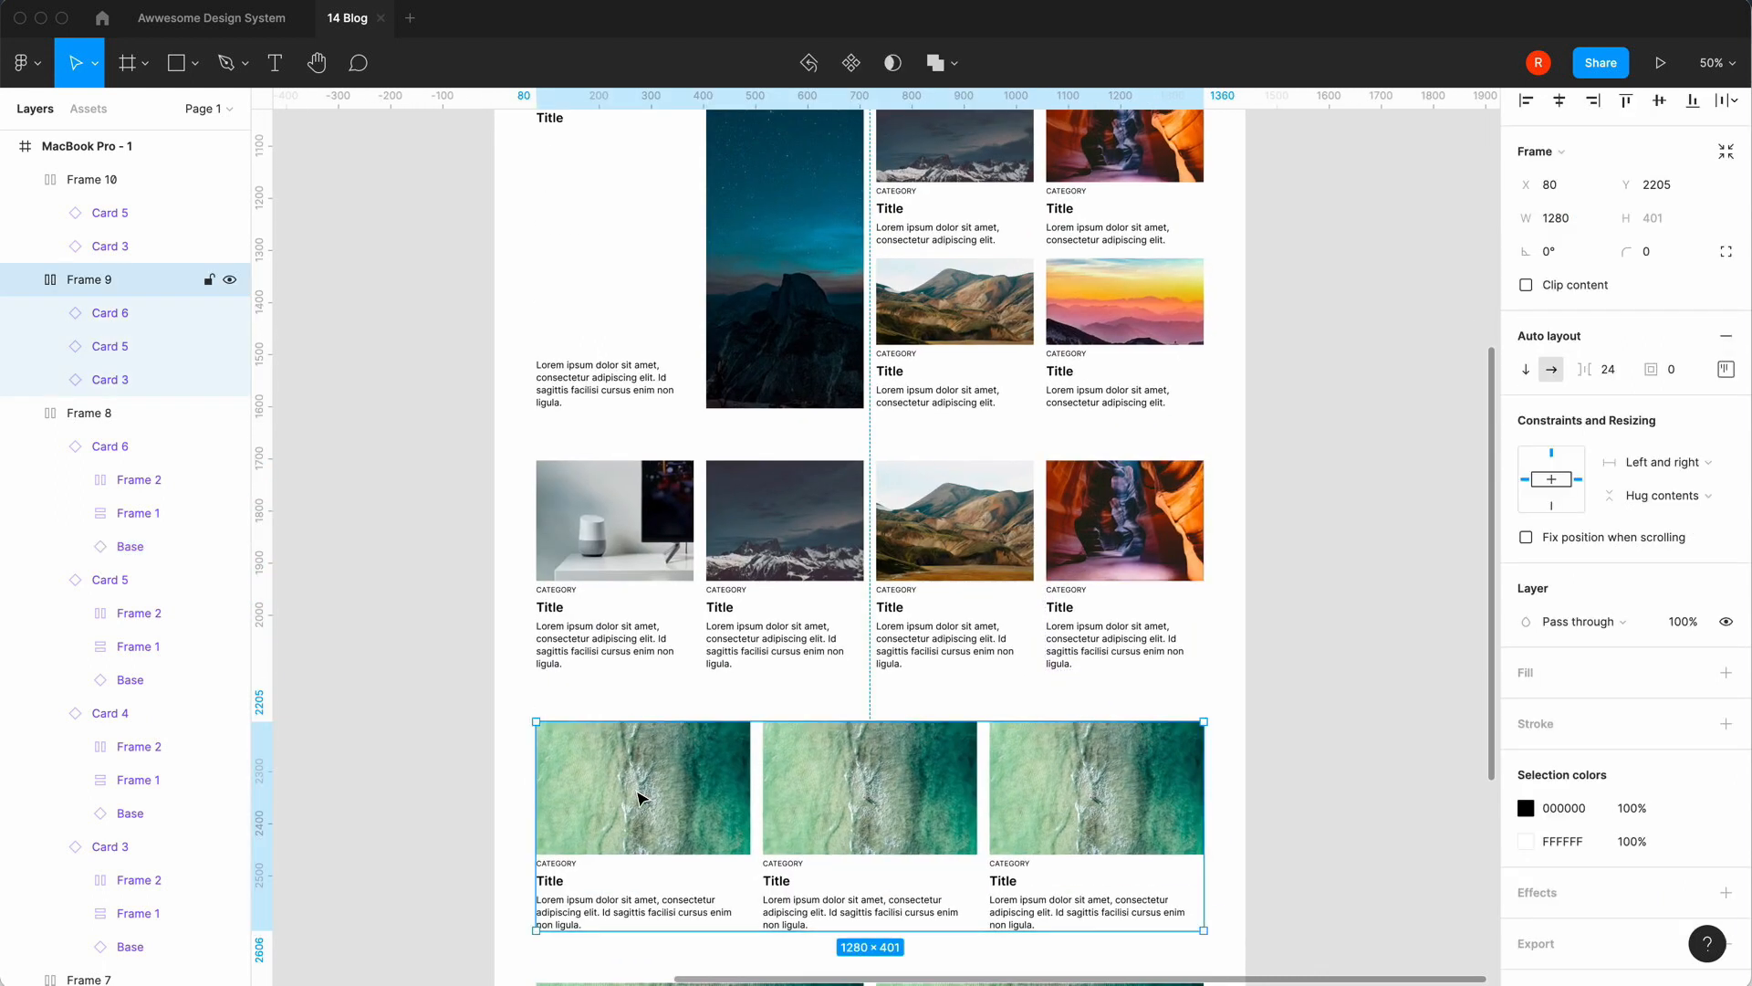
double_click(637, 785)
click(1693, 799)
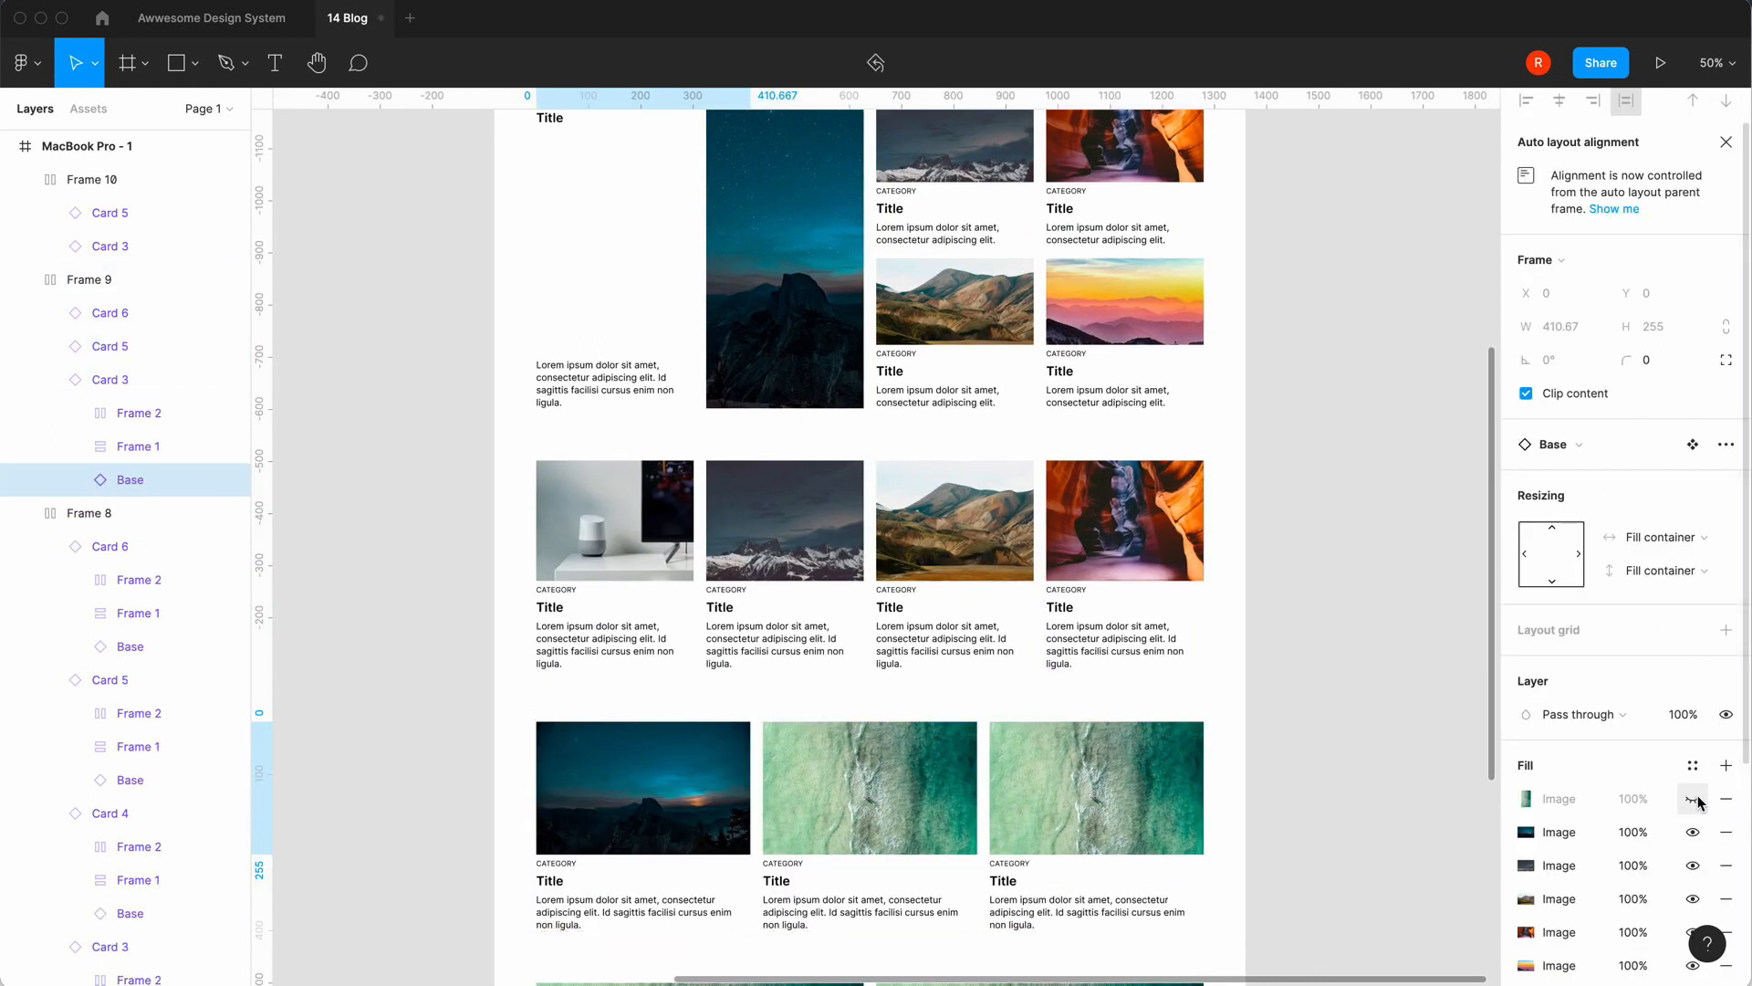
Hide the first four image fills of the second card in the three-card row to show the red canyon.
click(882, 827)
double_click(882, 827)
click(1693, 799)
click(1693, 832)
click(1693, 832)
scroll(1693, 831, down, 1)
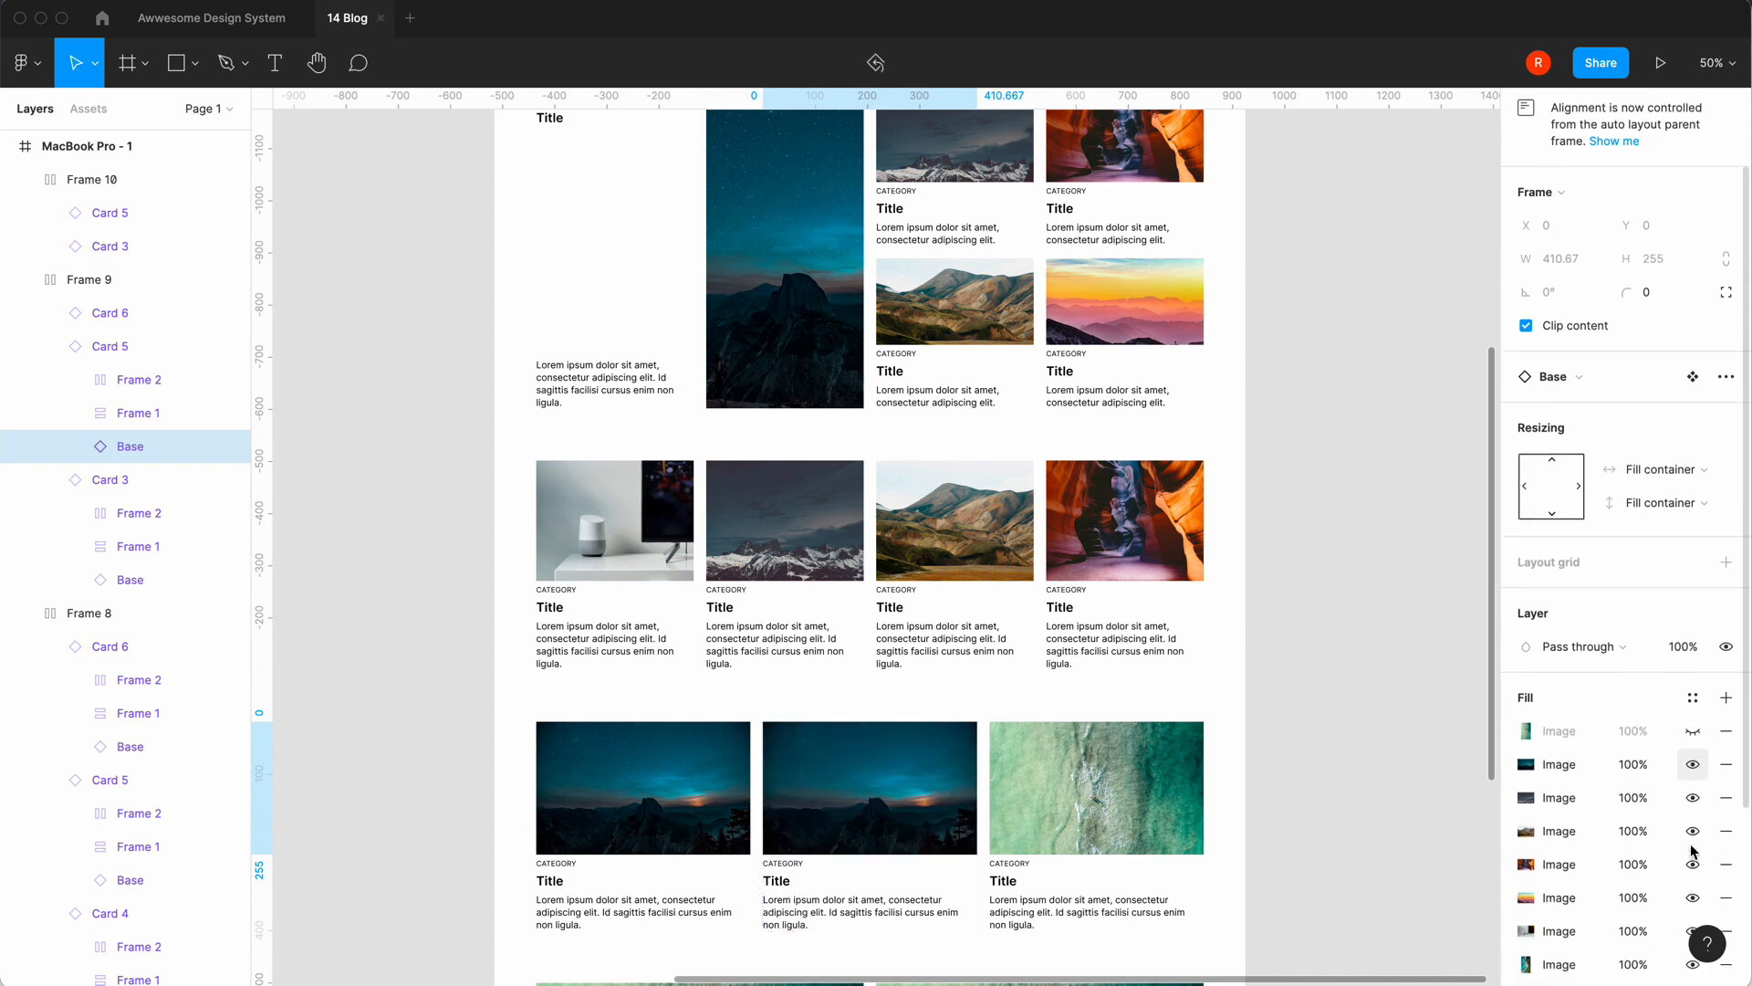
click(1693, 792)
click(1694, 760)
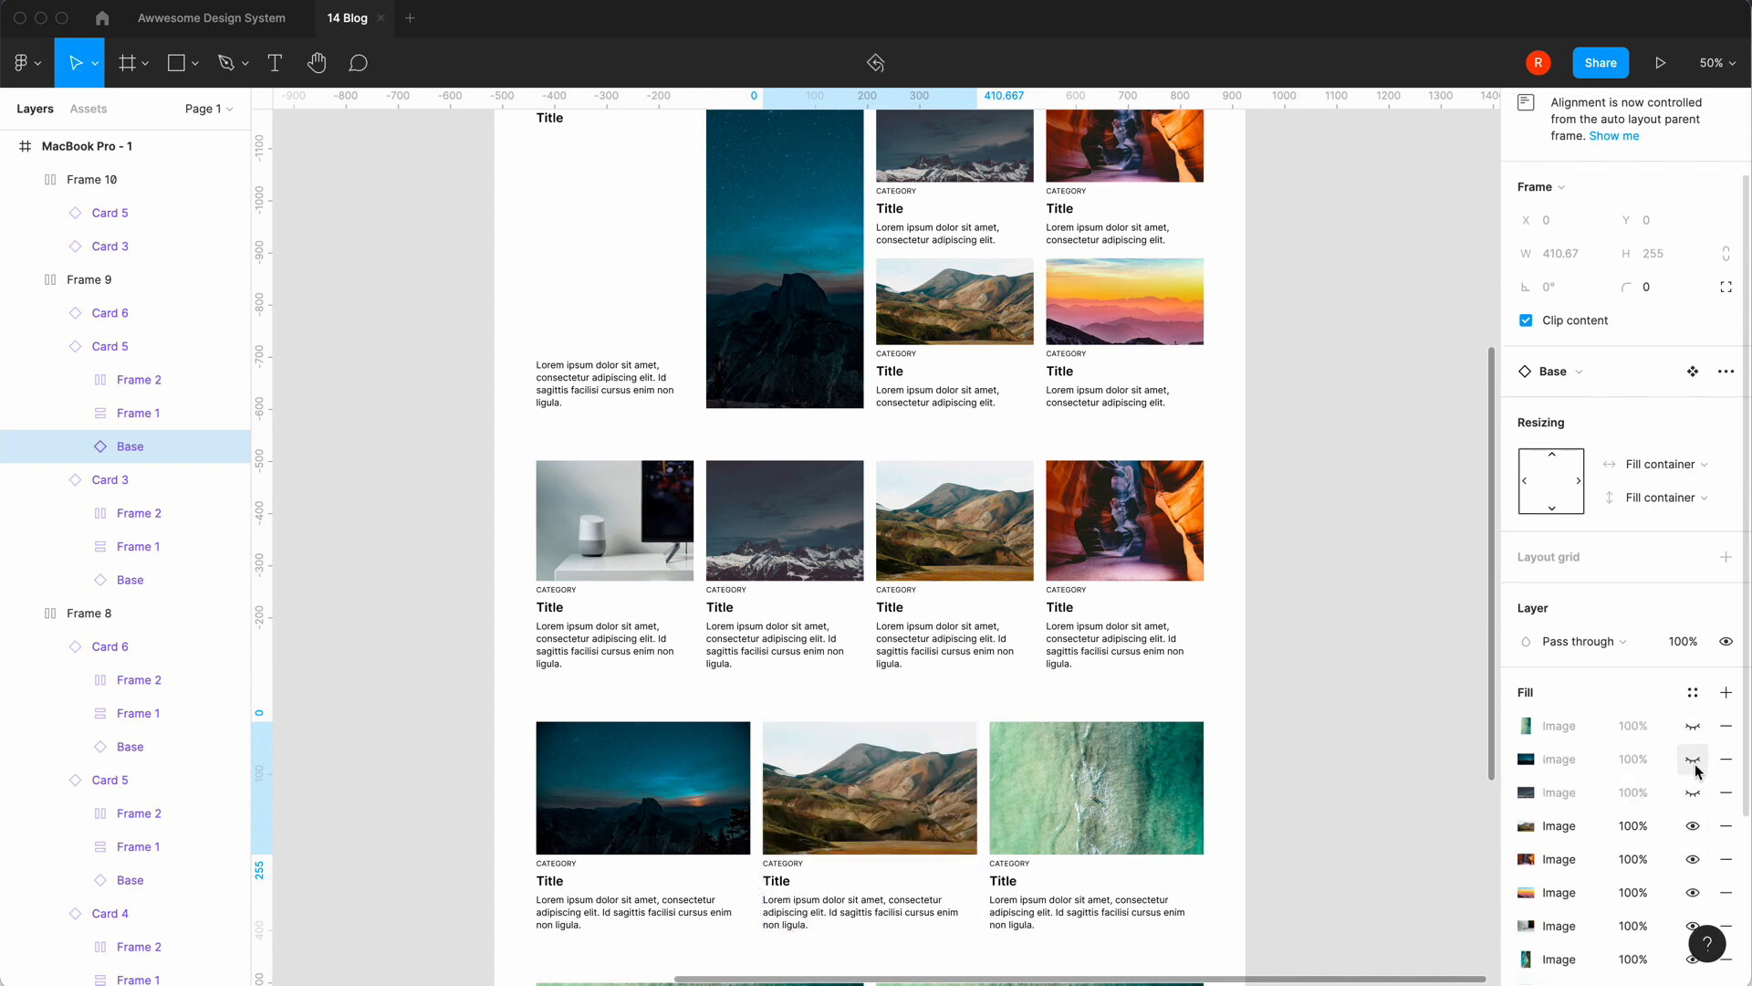
click(1693, 826)
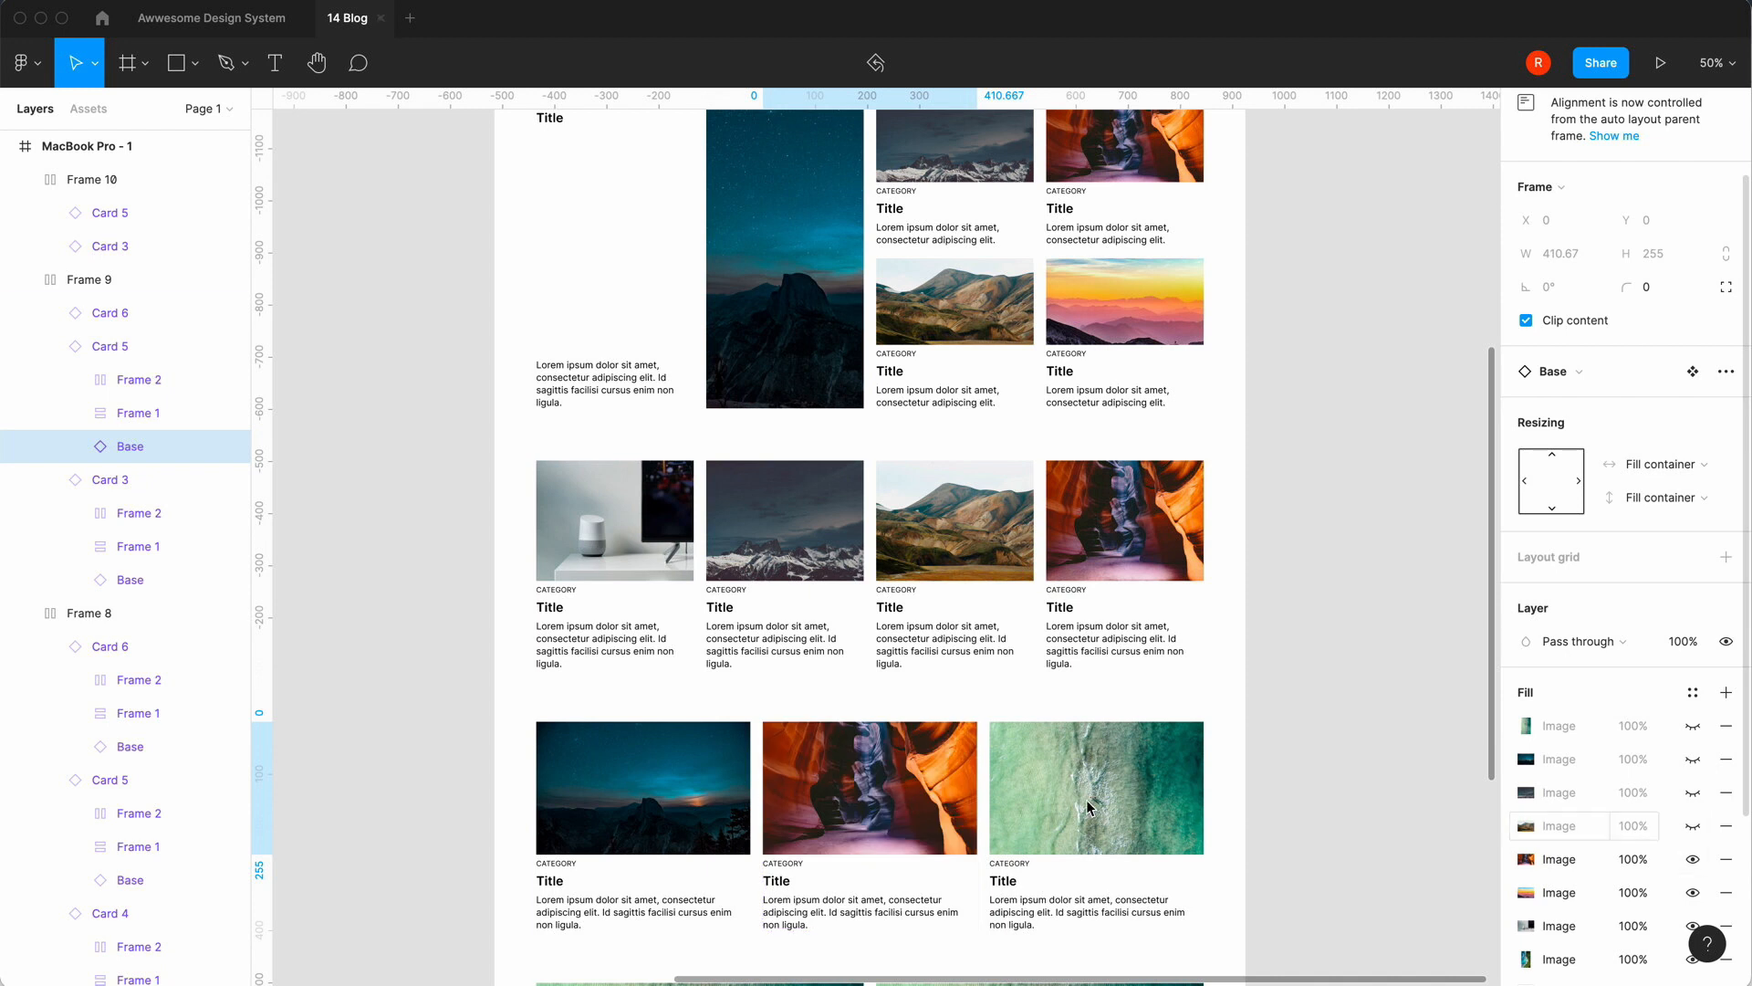
Hide the first five image fills of the third card in the three-card row to show the sunset hills.
double_click(1025, 818)
click(1694, 758)
click(1693, 726)
click(1693, 792)
click(1693, 826)
click(1693, 859)
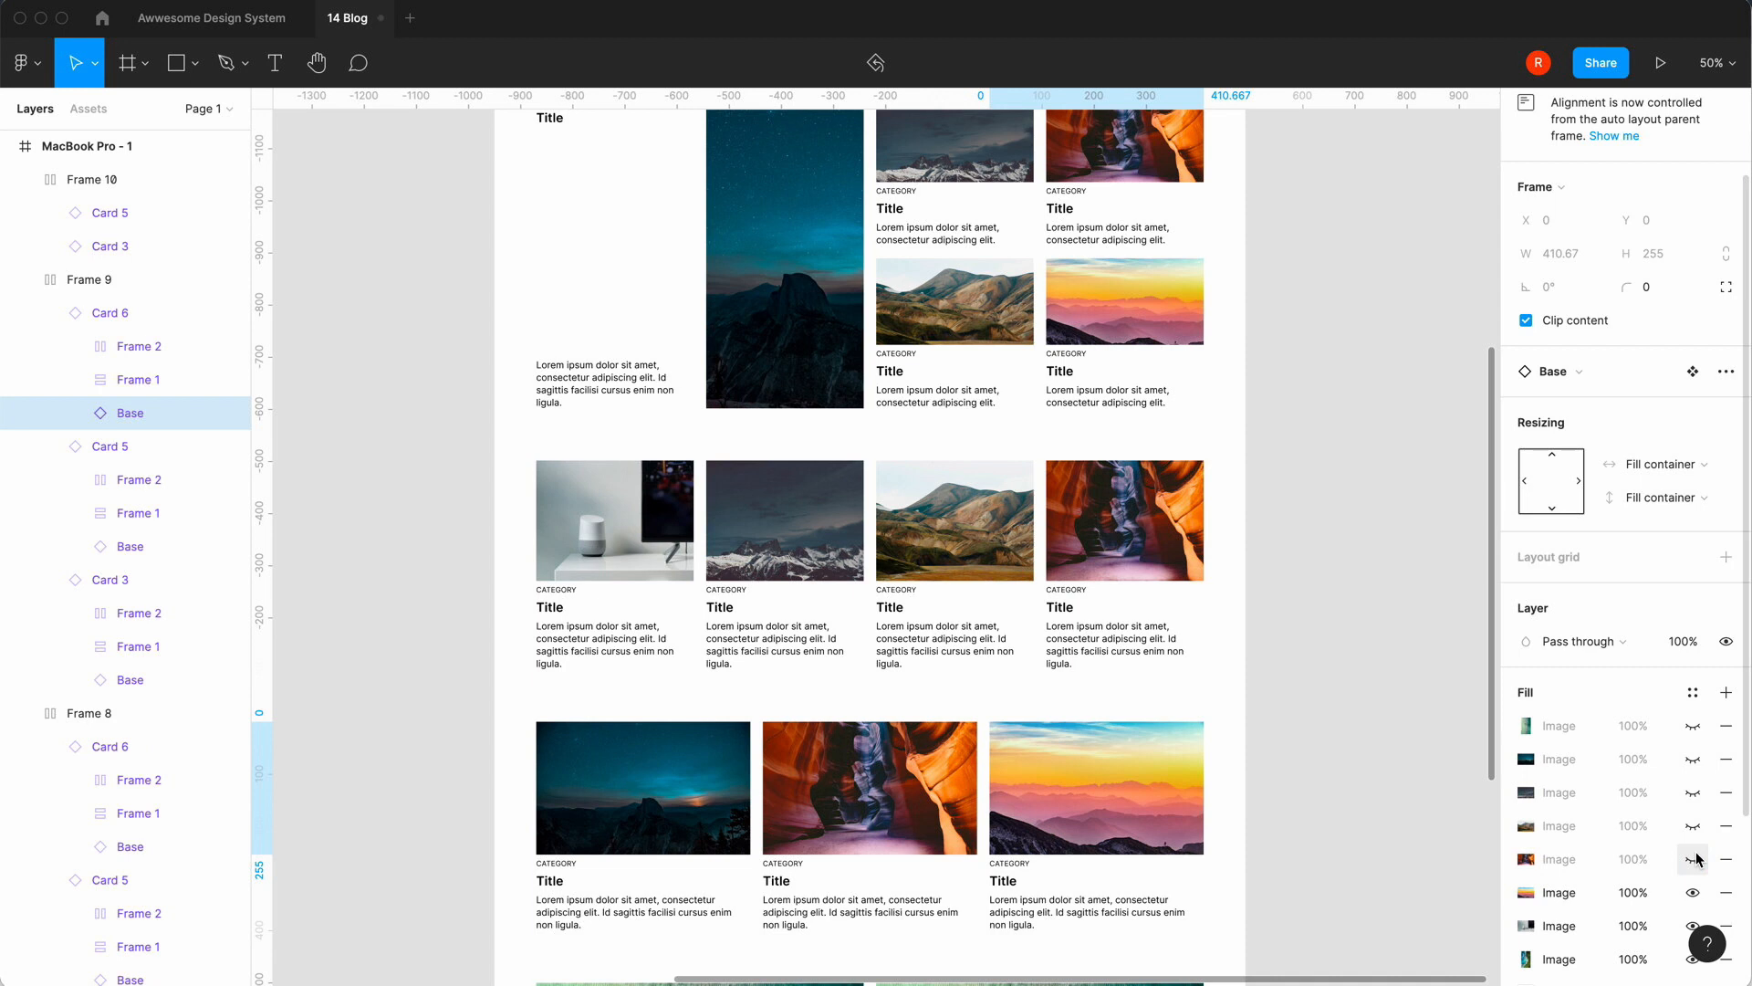
scroll(1698, 822, down, 1)
click(1400, 794)
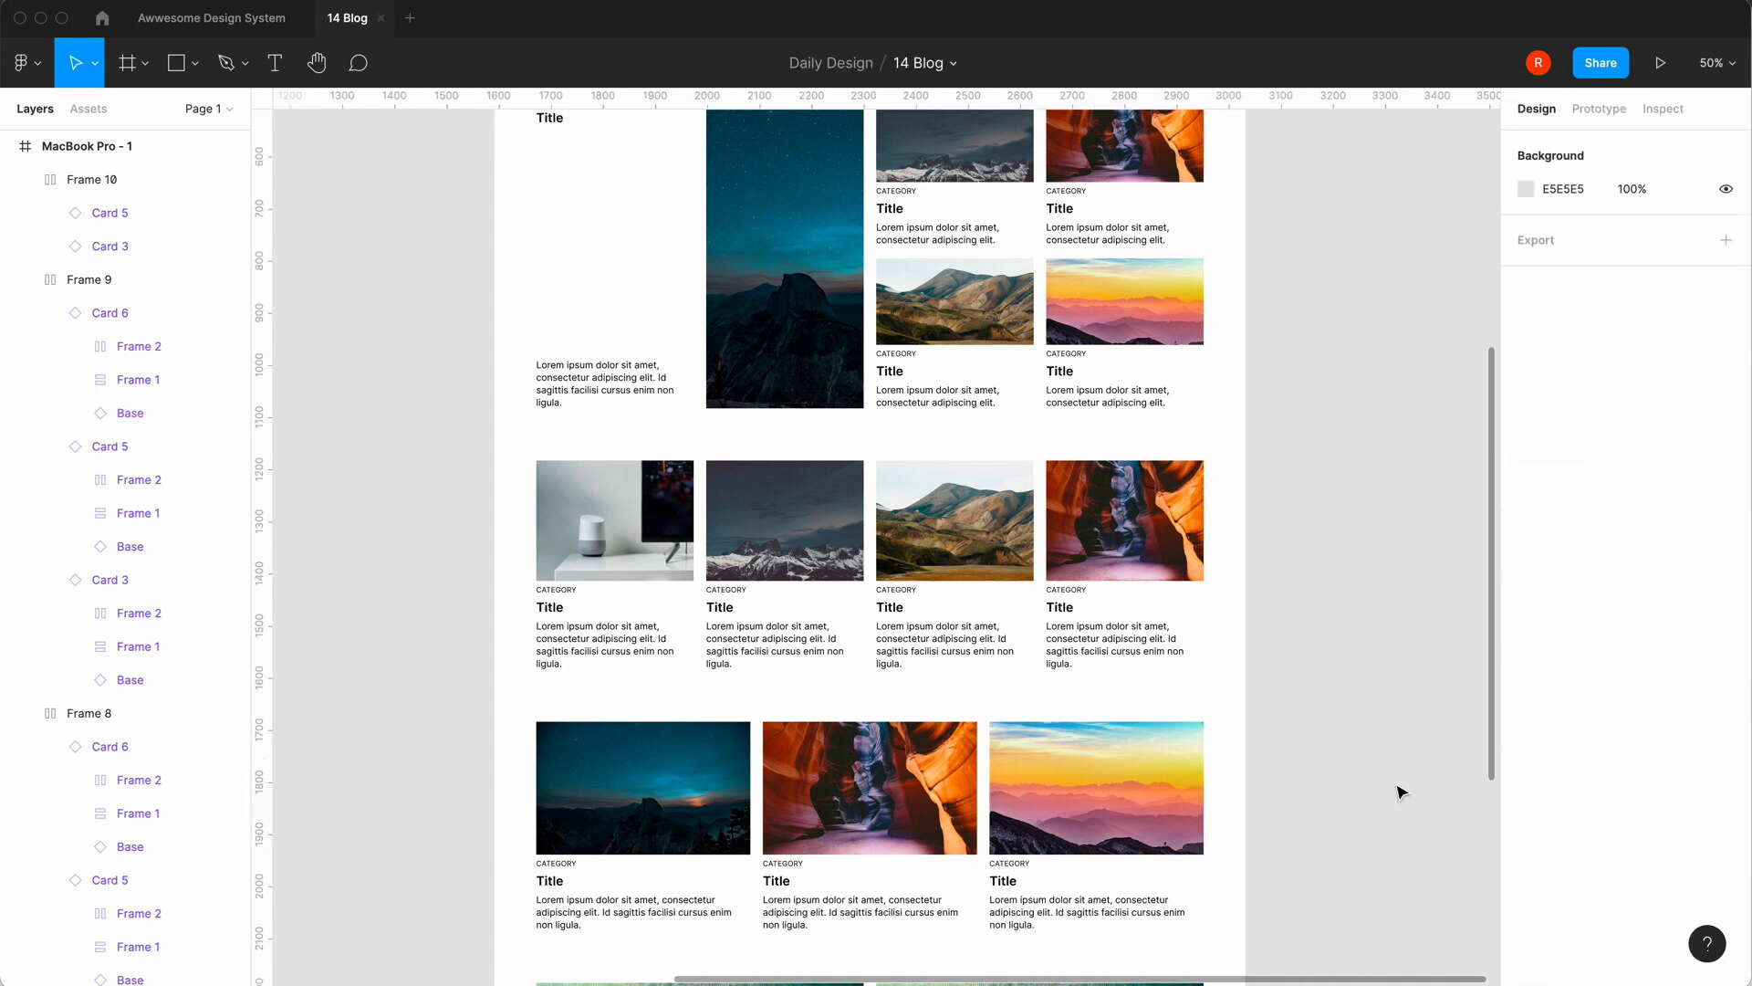
Hide the first two image fills of the first card in the two-card row to show the snowy mountains.
key(minus)
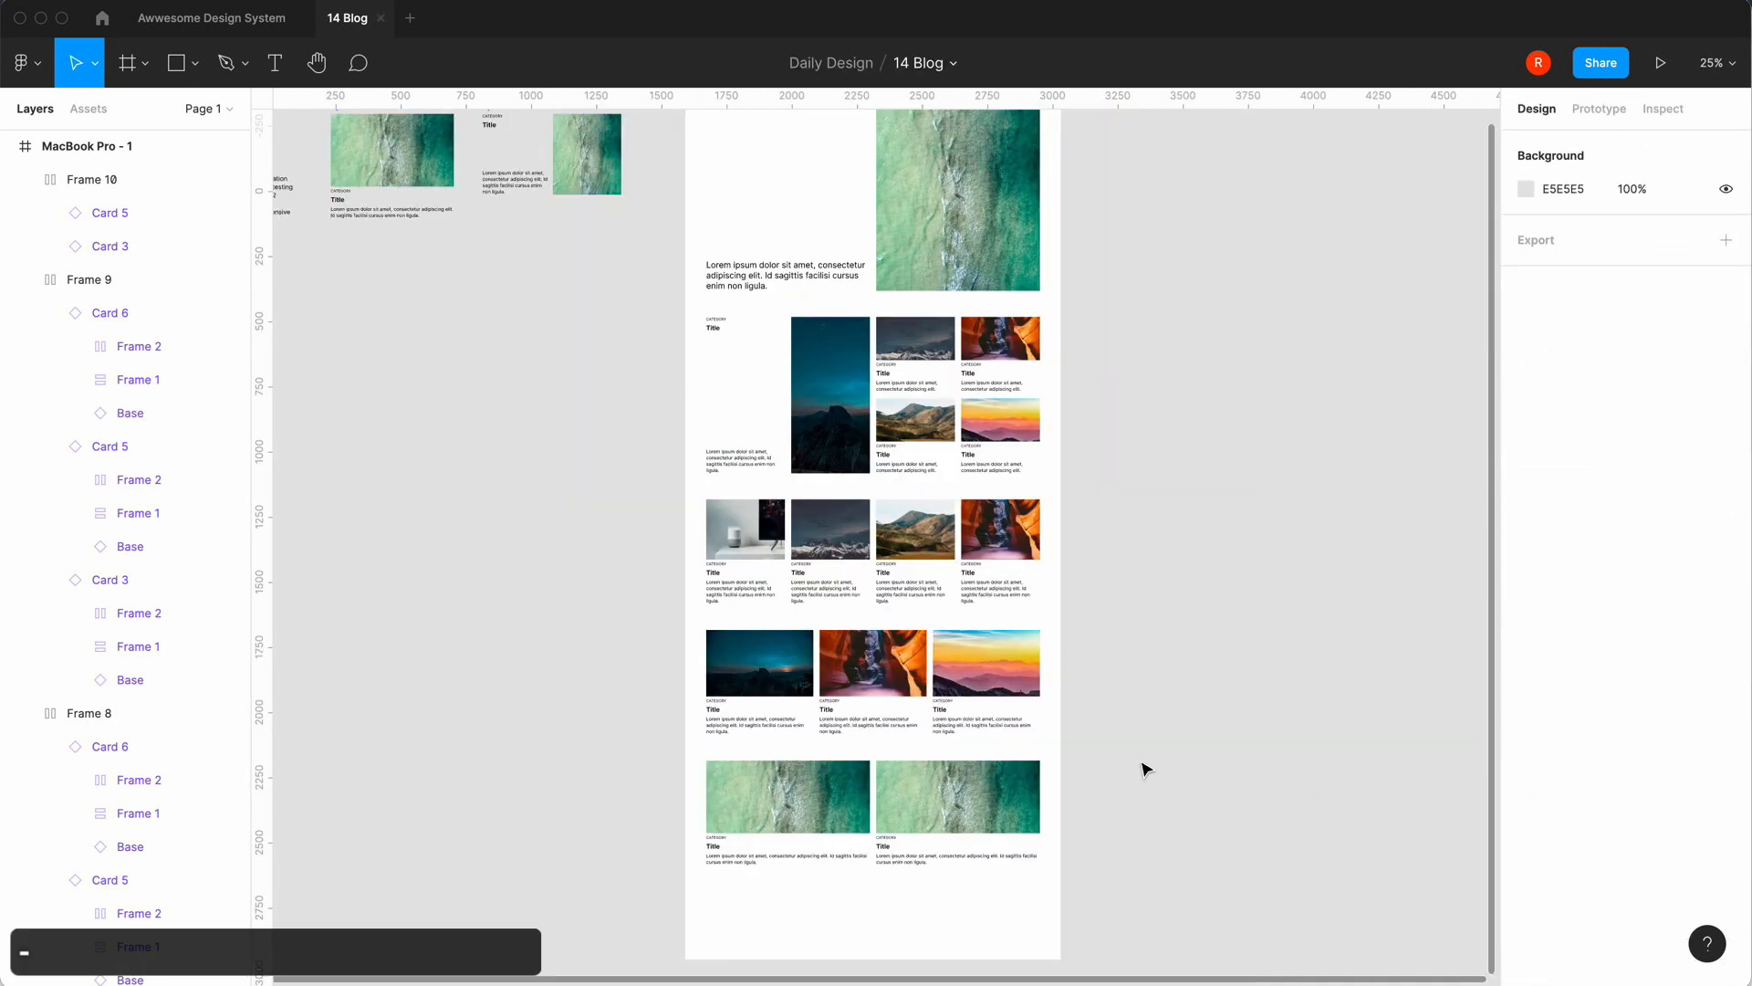
double_click(827, 826)
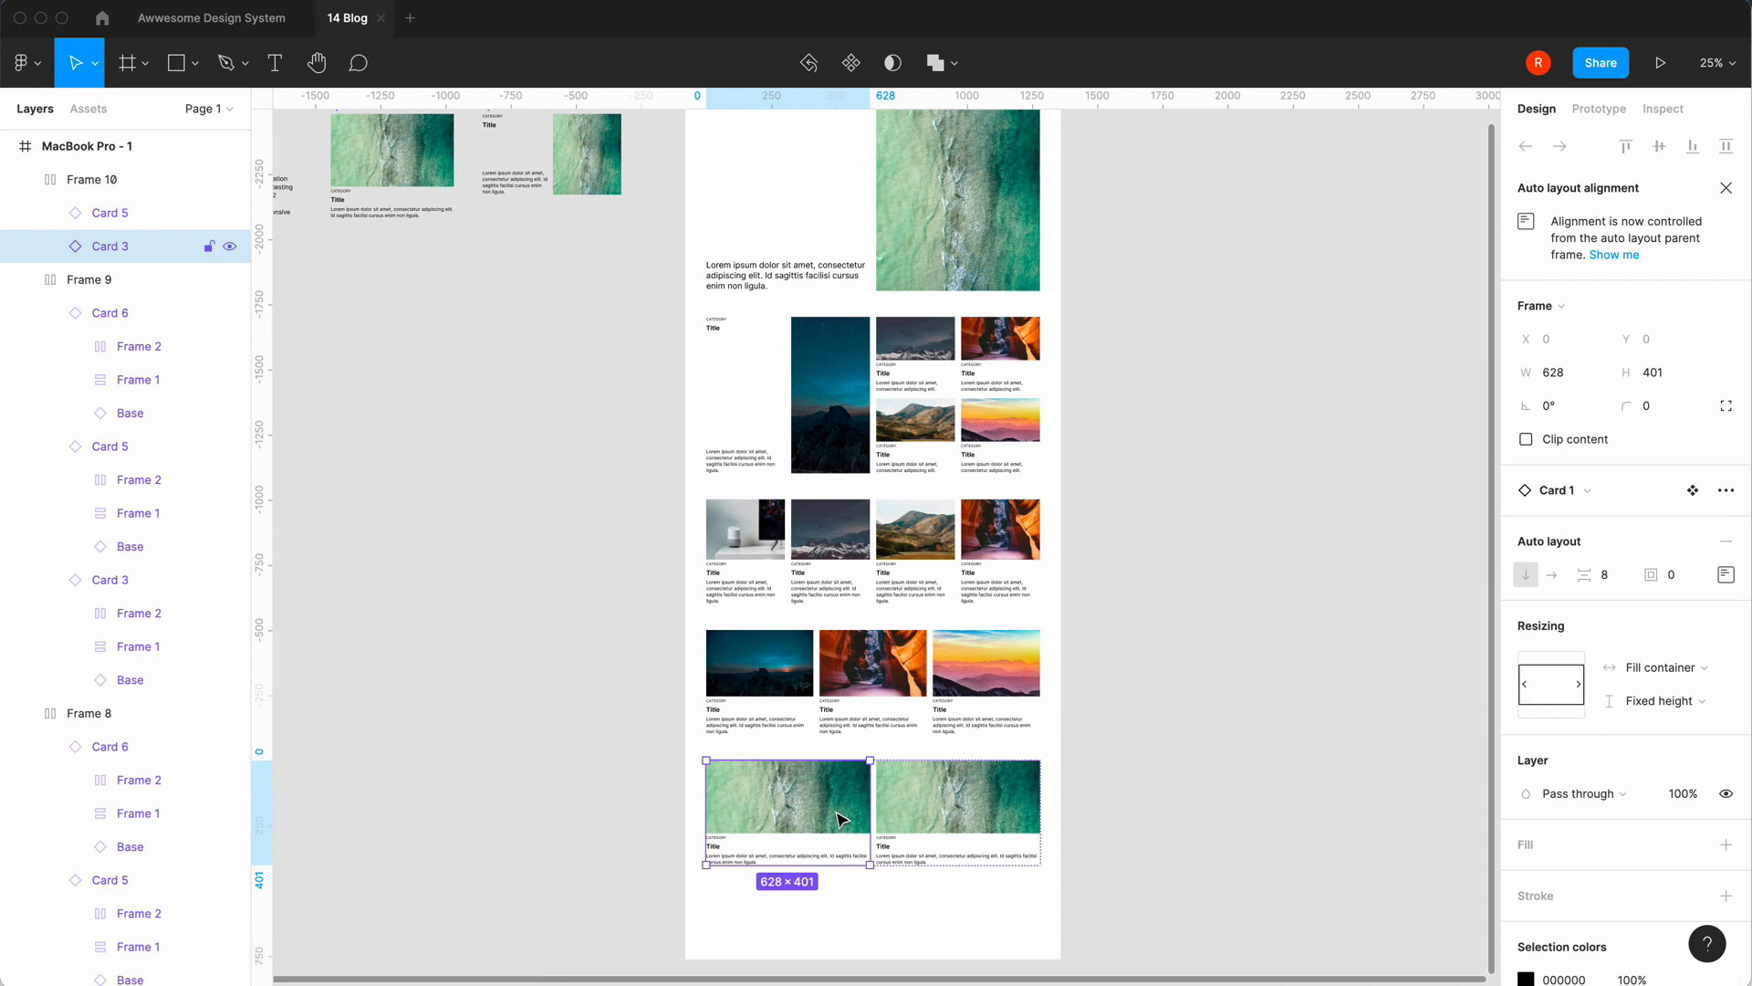
double_click(824, 809)
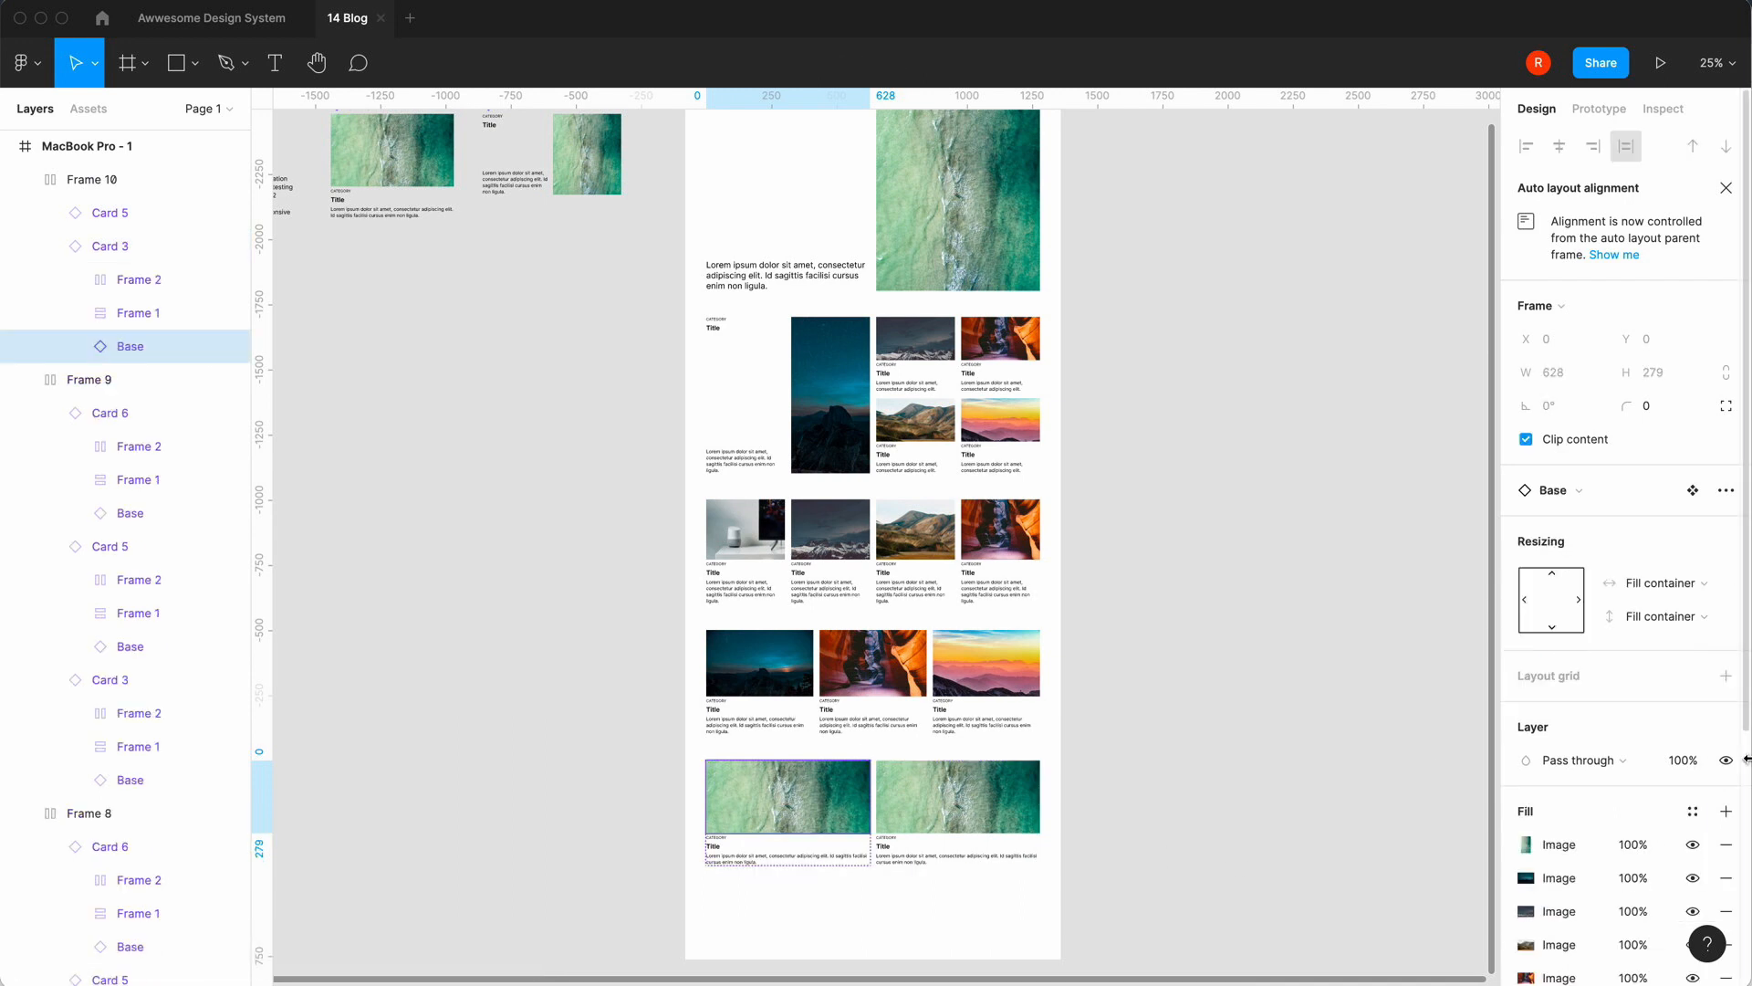
click(1693, 844)
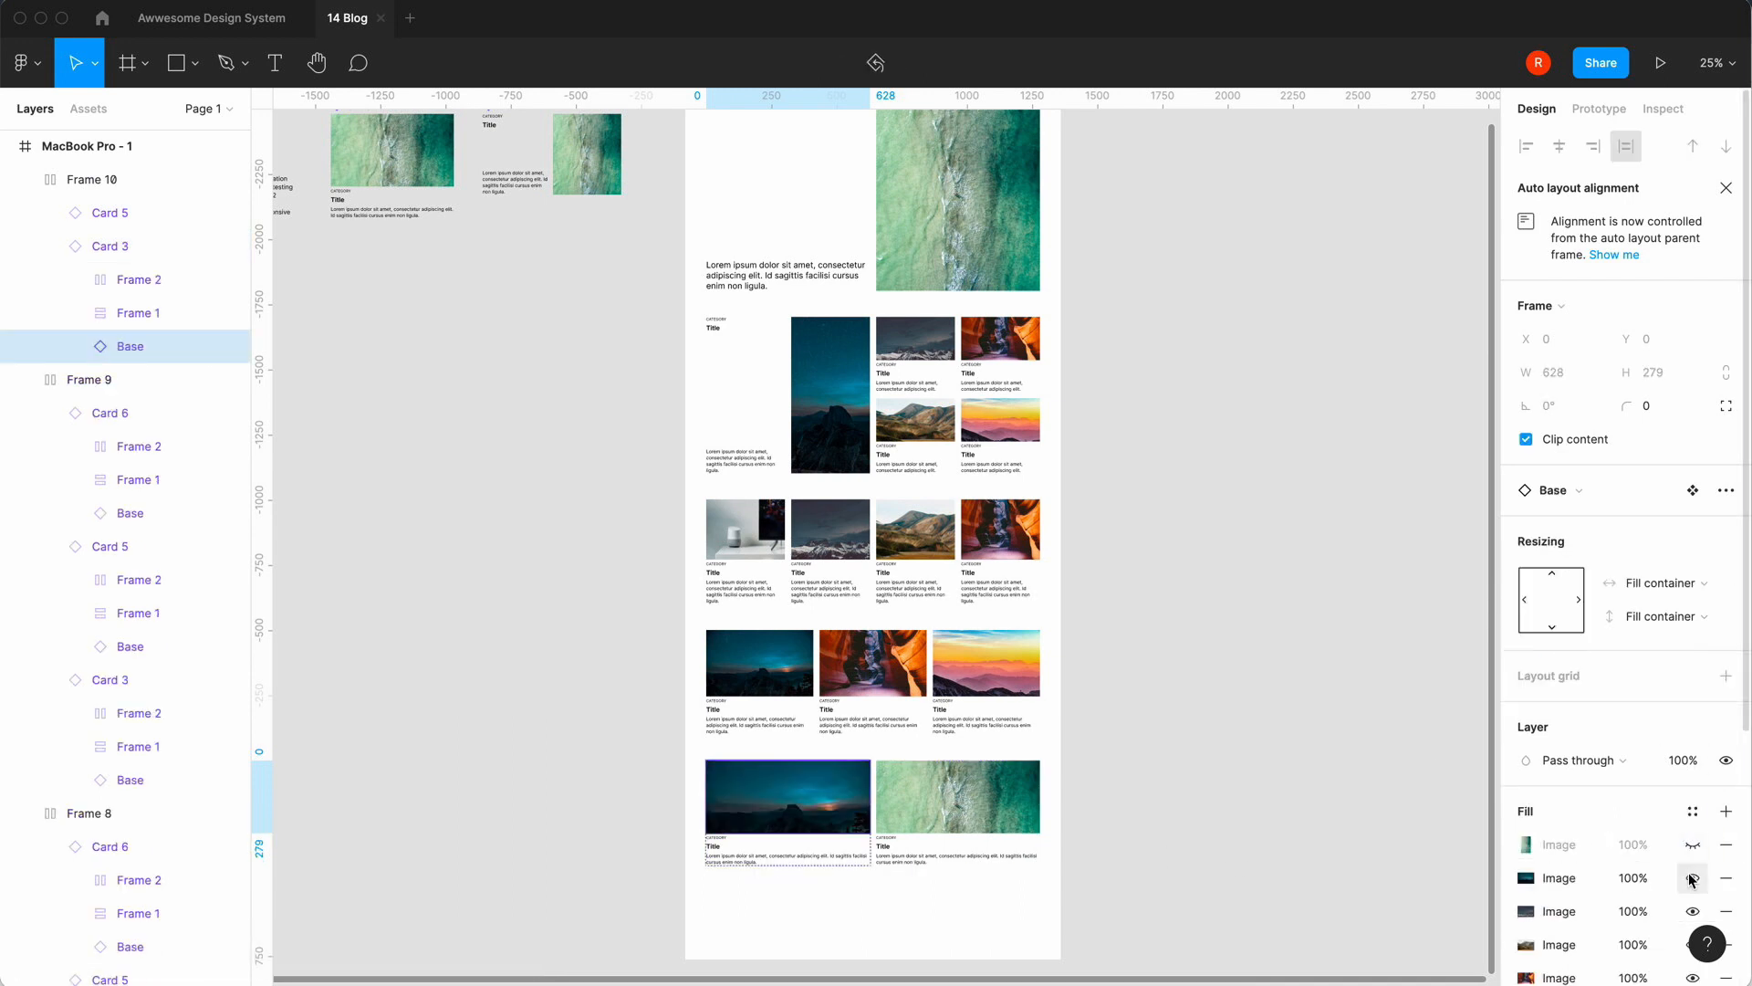
click(1693, 879)
Hide the first six image fills of the second card in the two-card row to show the smart-speaker picture.
click(1052, 806)
click(1022, 807)
click(1013, 808)
scroll(1612, 770, down, 3)
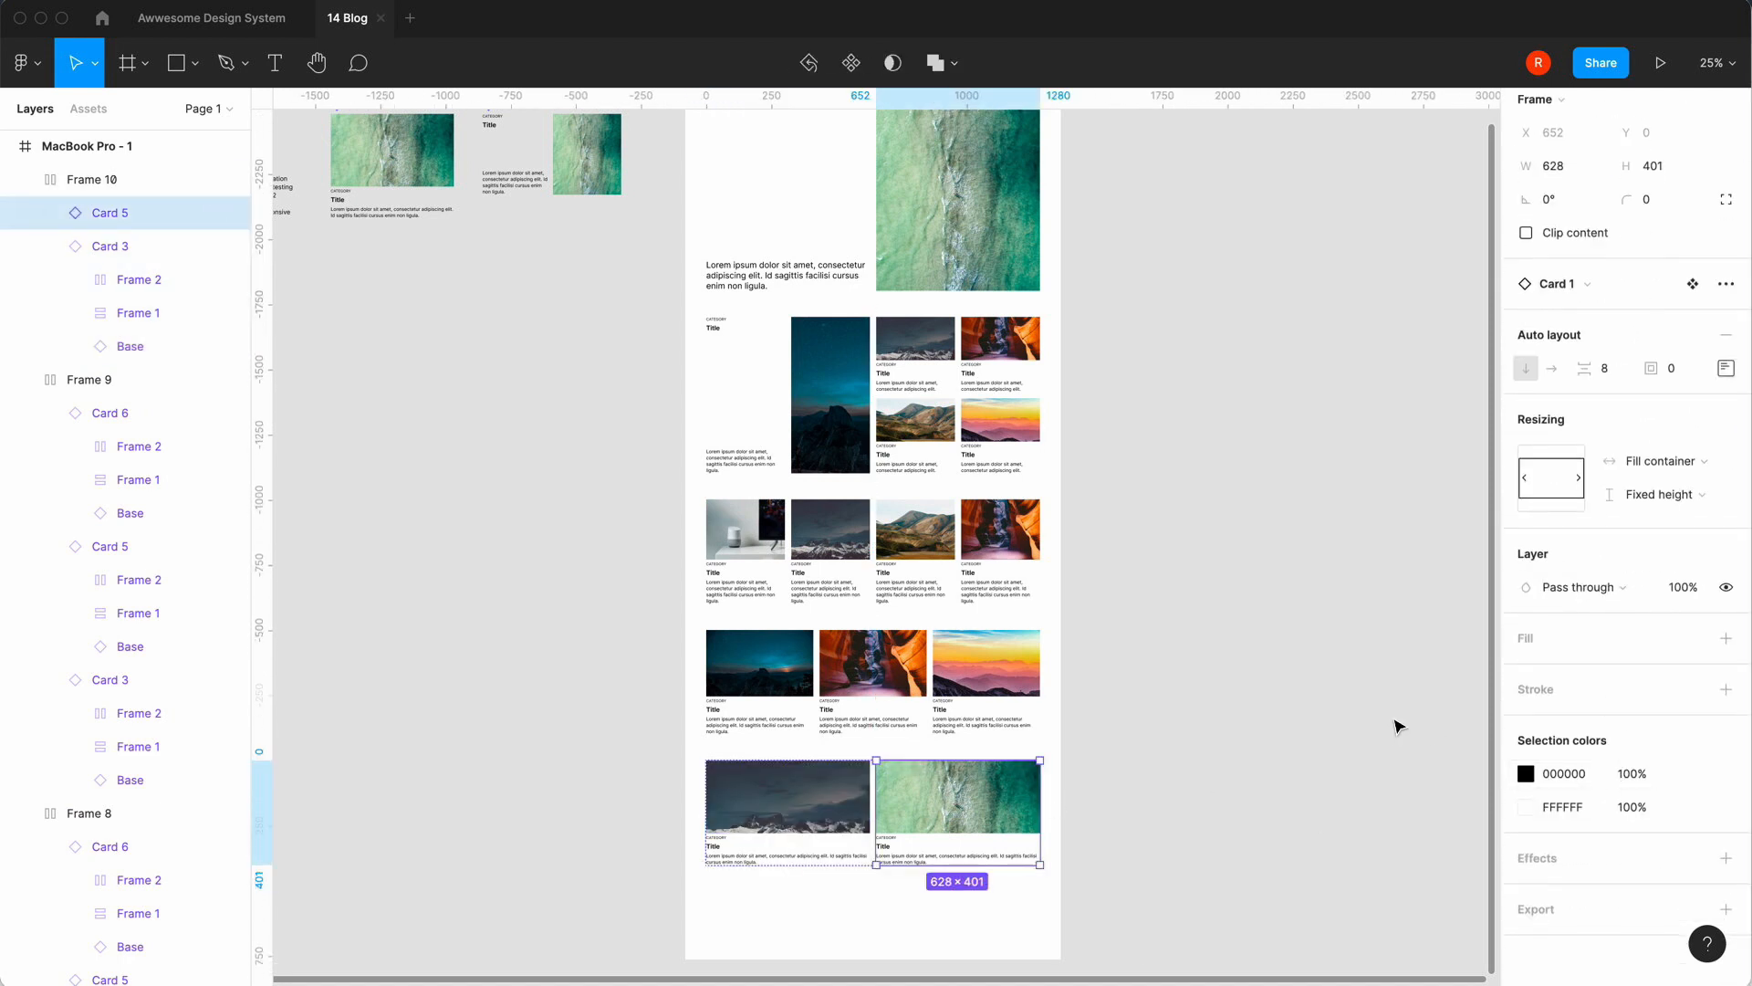
click(988, 803)
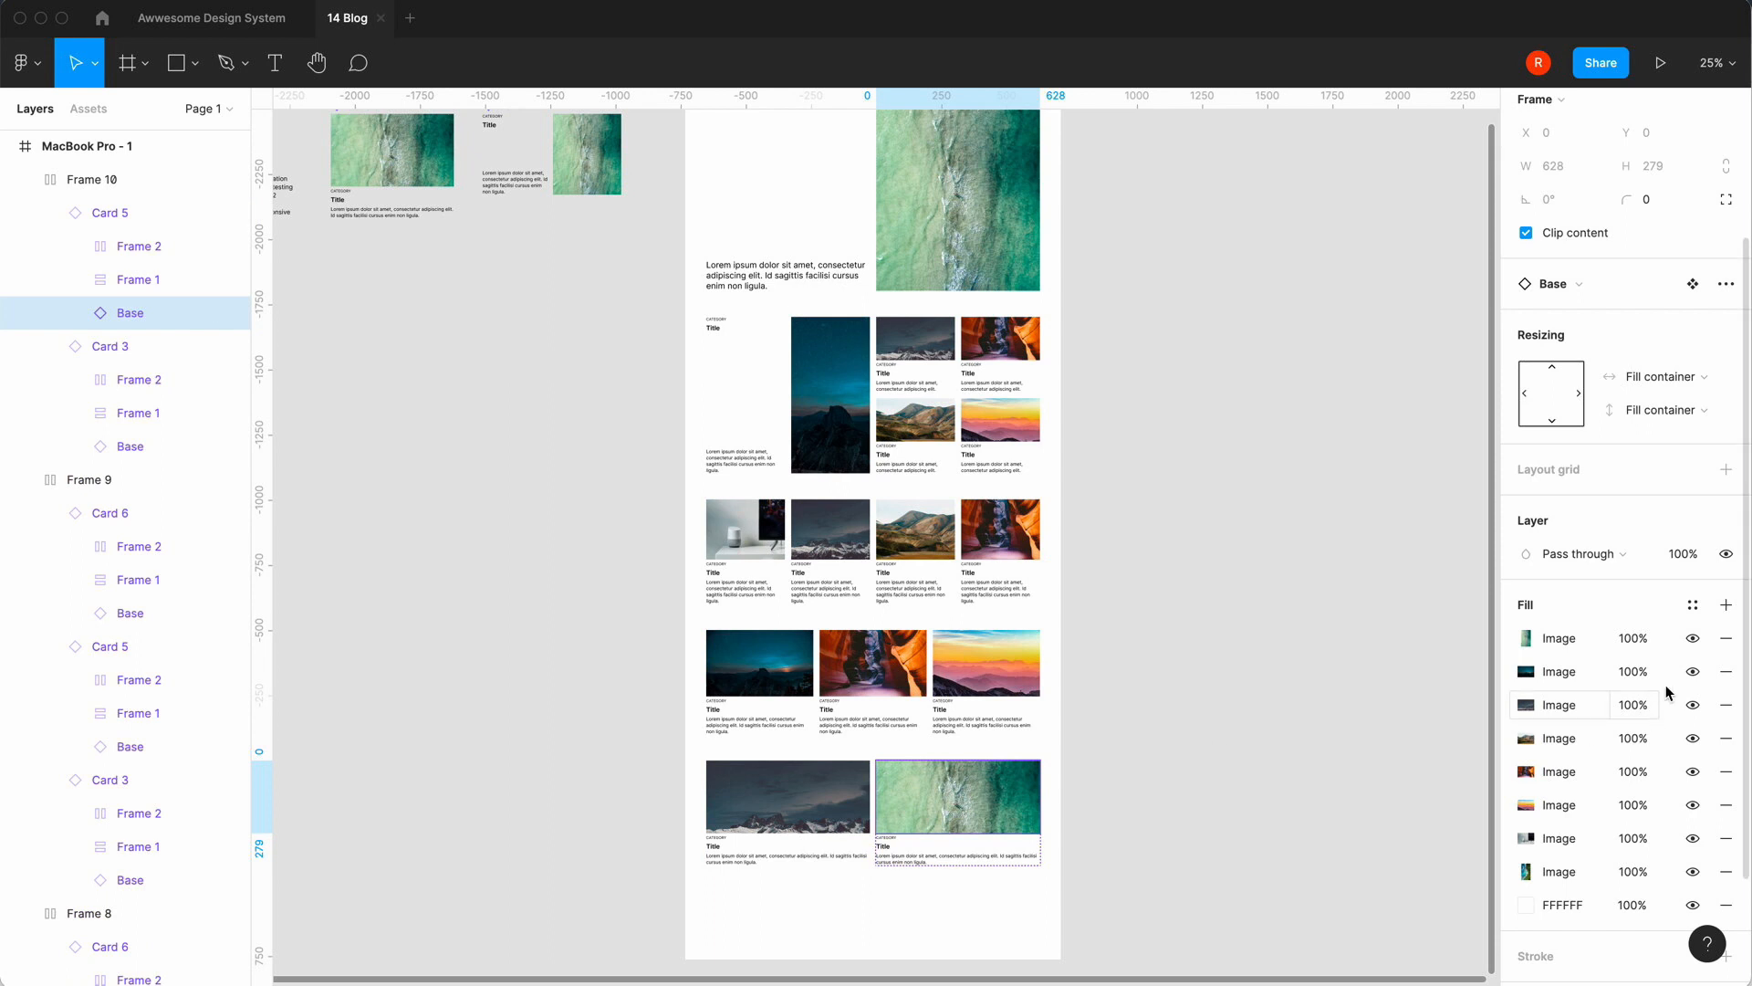
click(1693, 638)
click(1693, 671)
click(1691, 704)
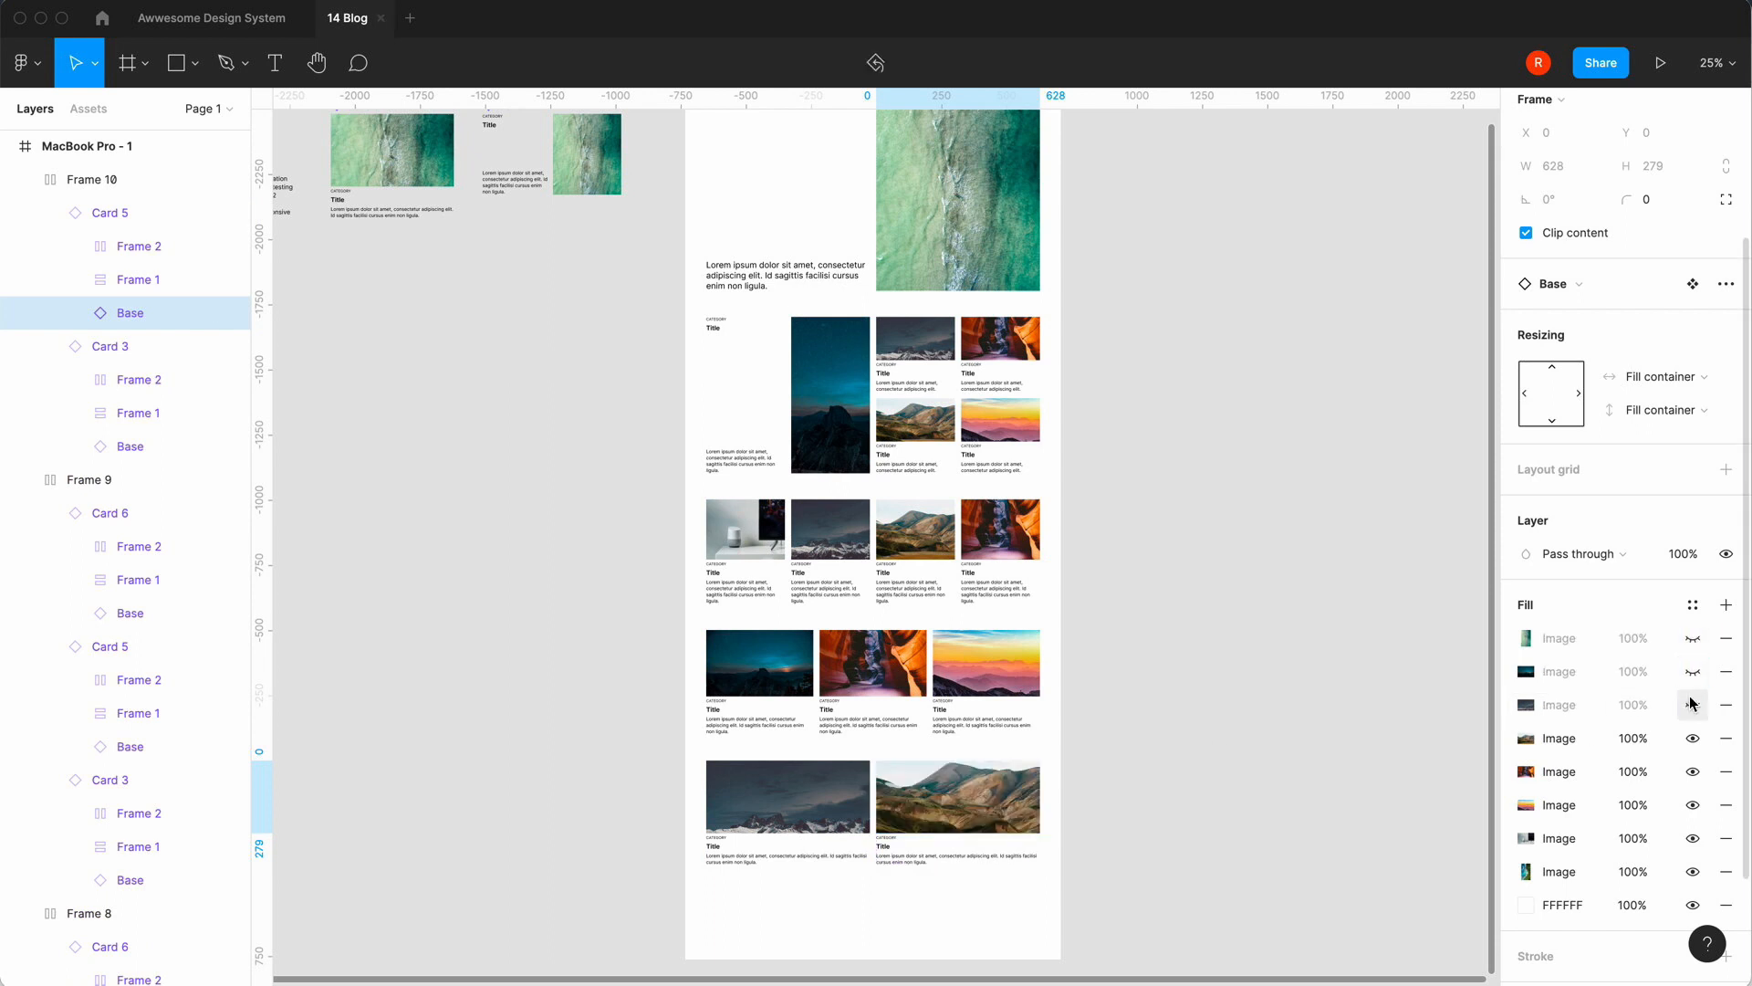
click(1693, 738)
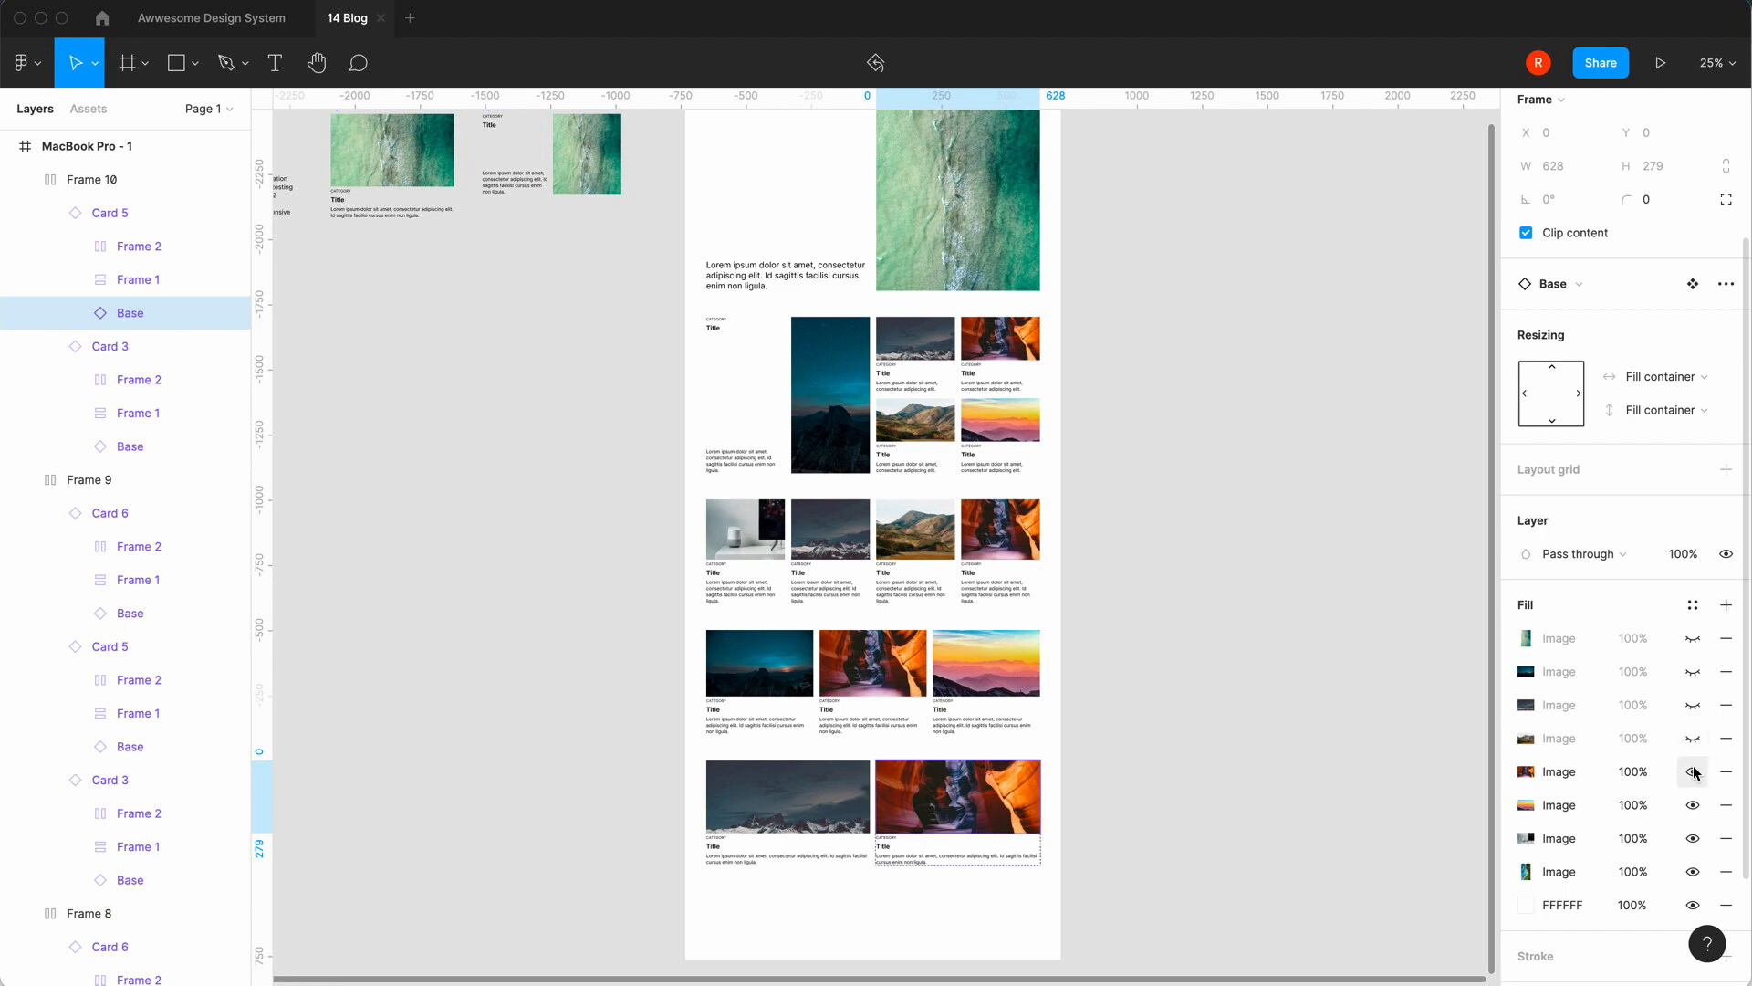
click(1693, 771)
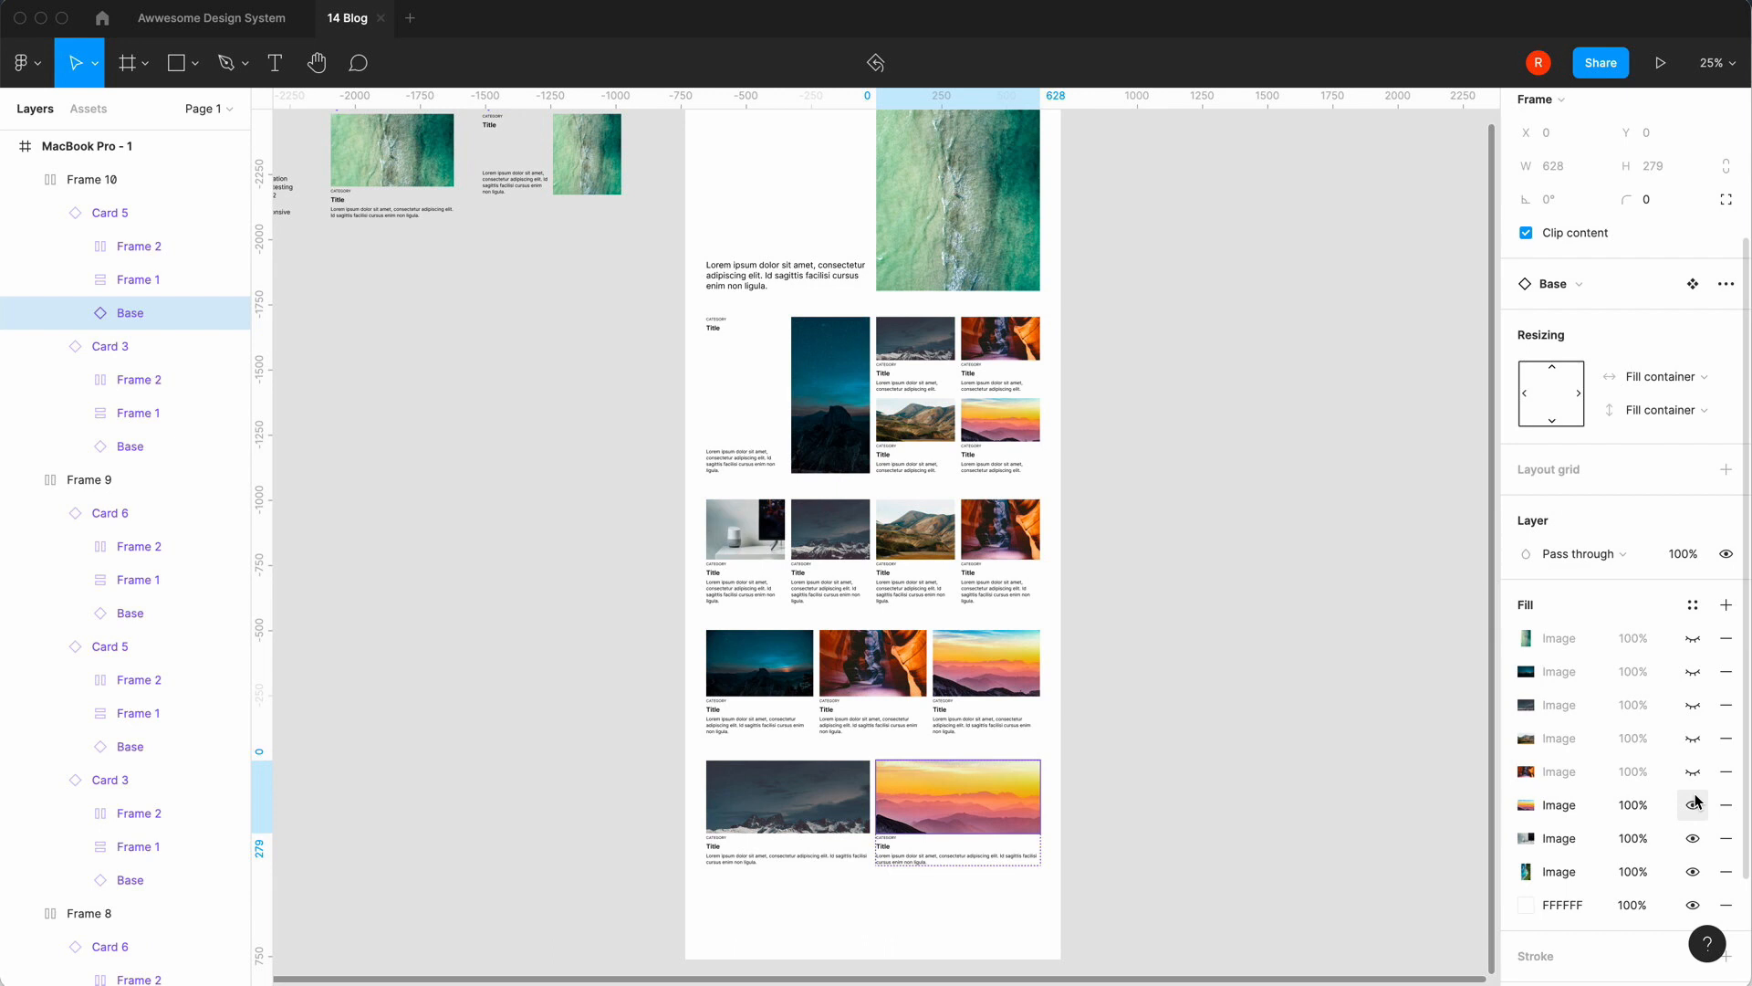
click(1693, 804)
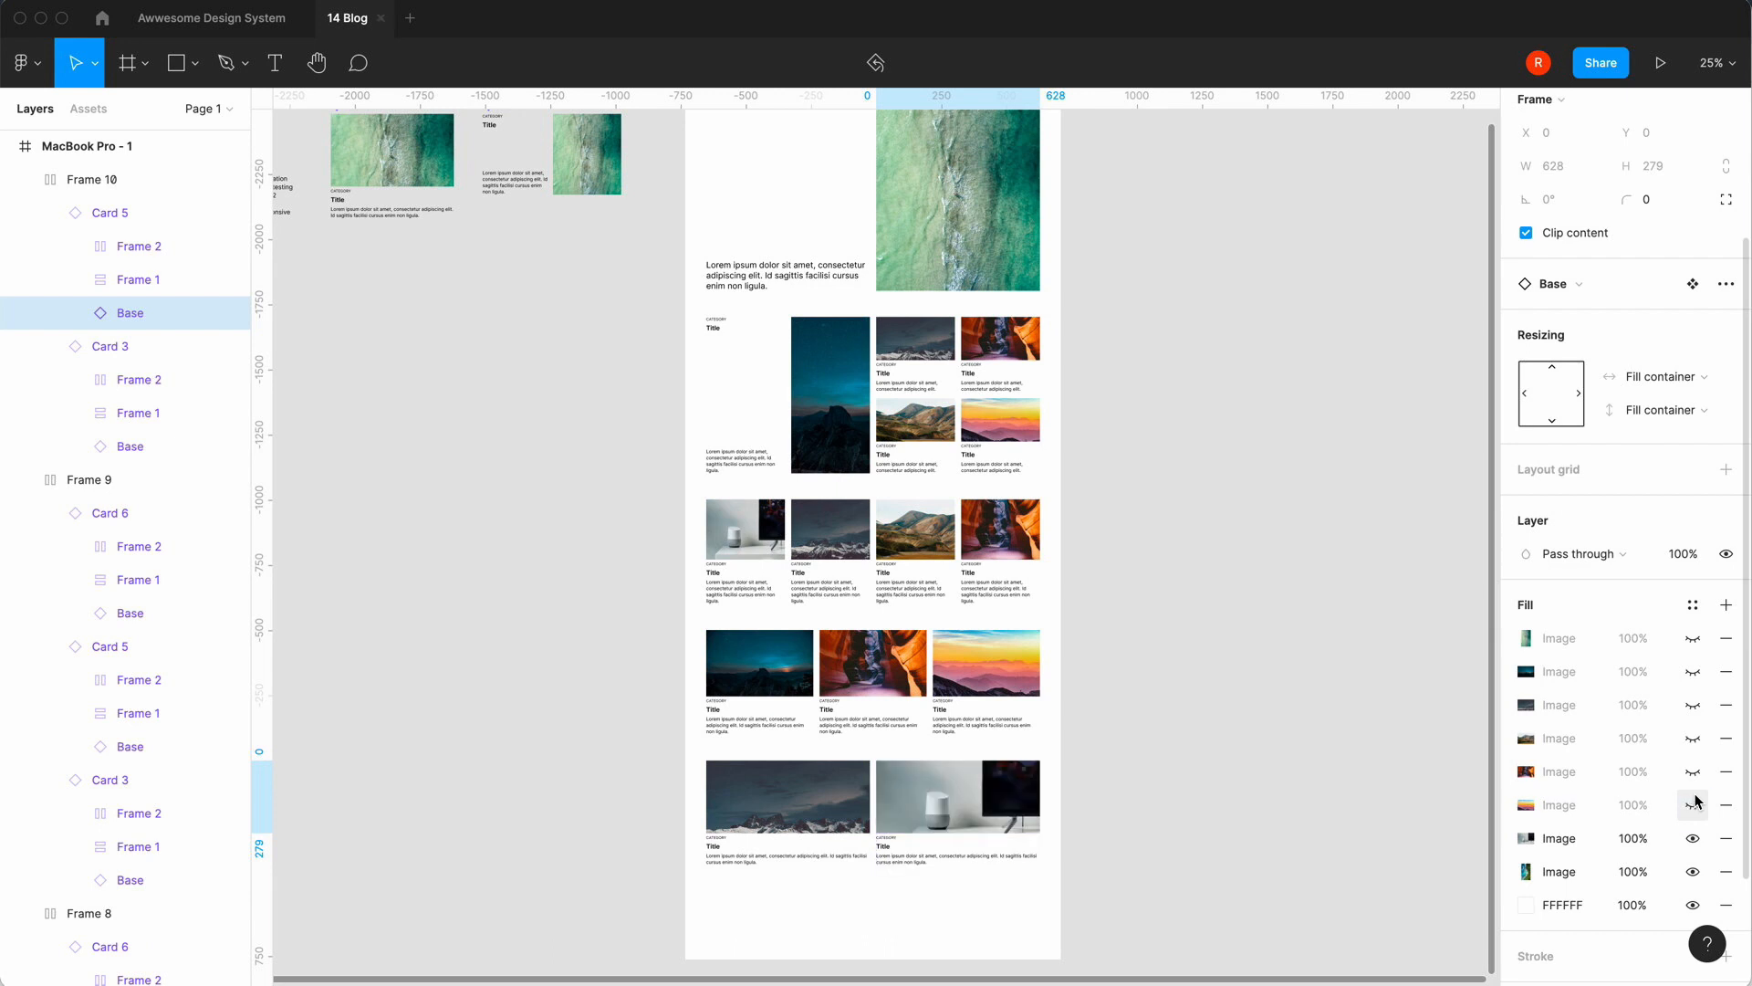
click(1204, 779)
Review the blog page from its header card down to the two-card row and back up.
key(shift+0)
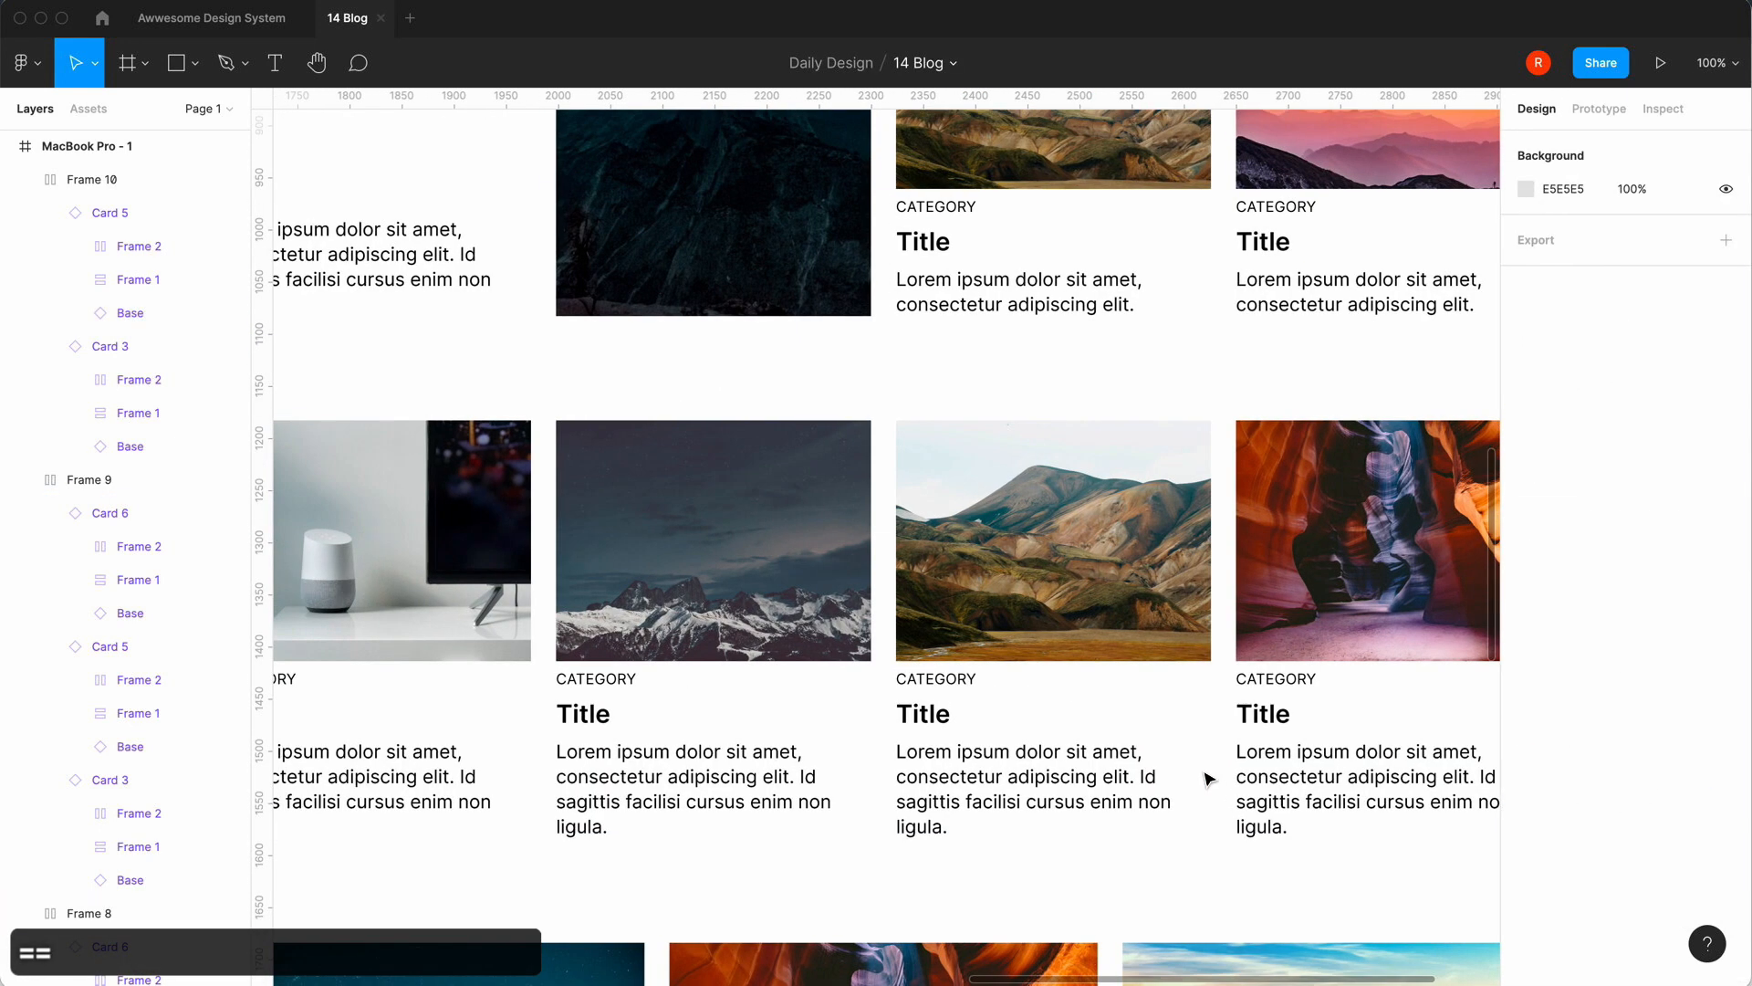
key(minus)
scroll(946, 494, up, 5)
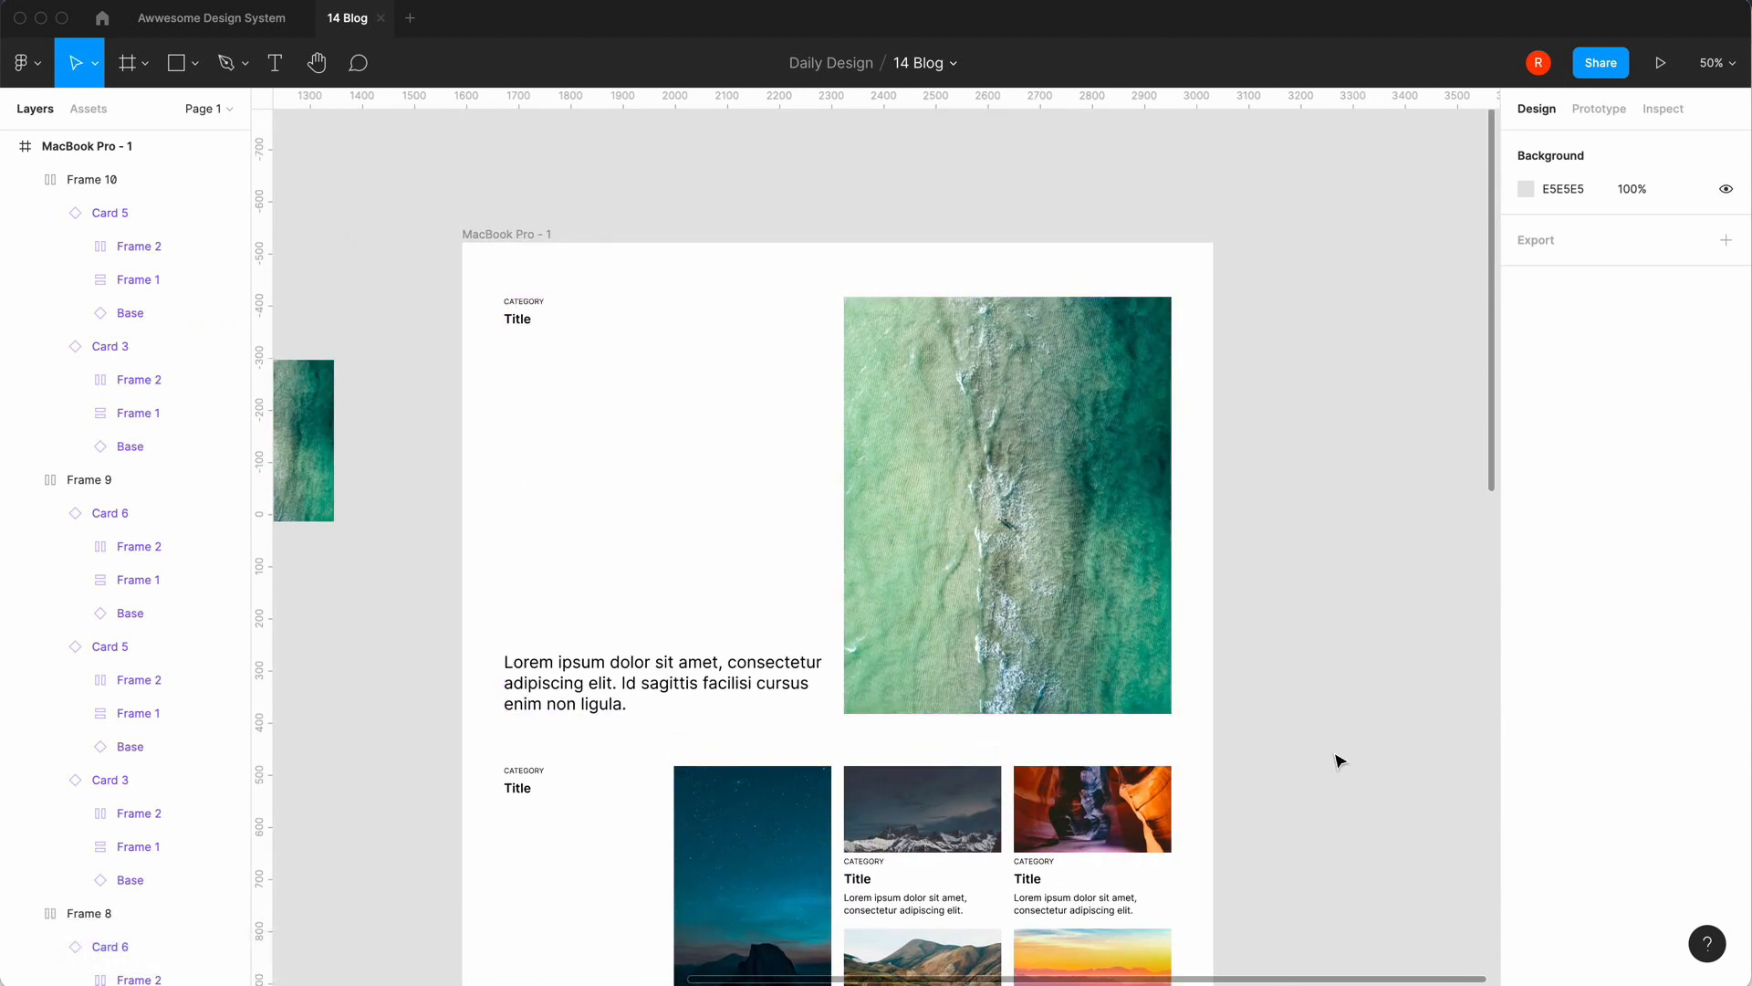
scroll(1338, 761, down, 1)
scroll(1338, 761, left, 1)
scroll(1082, 611, down, 7)
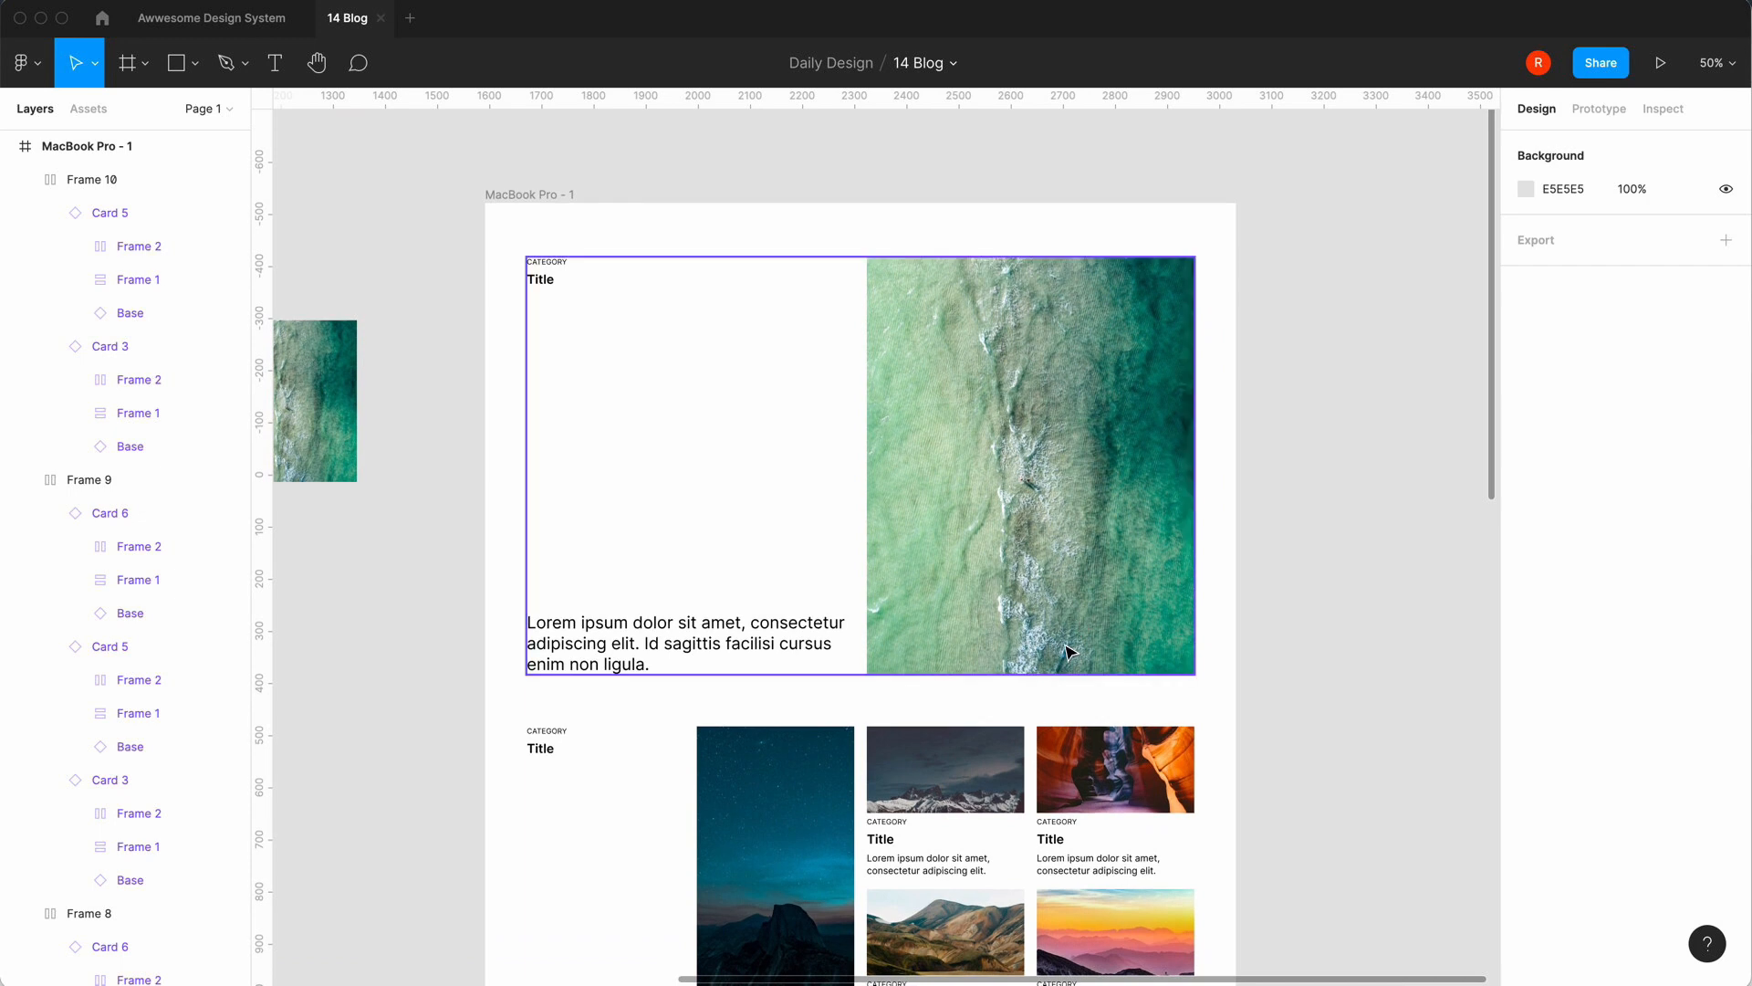
scroll(641, 382, down, 7)
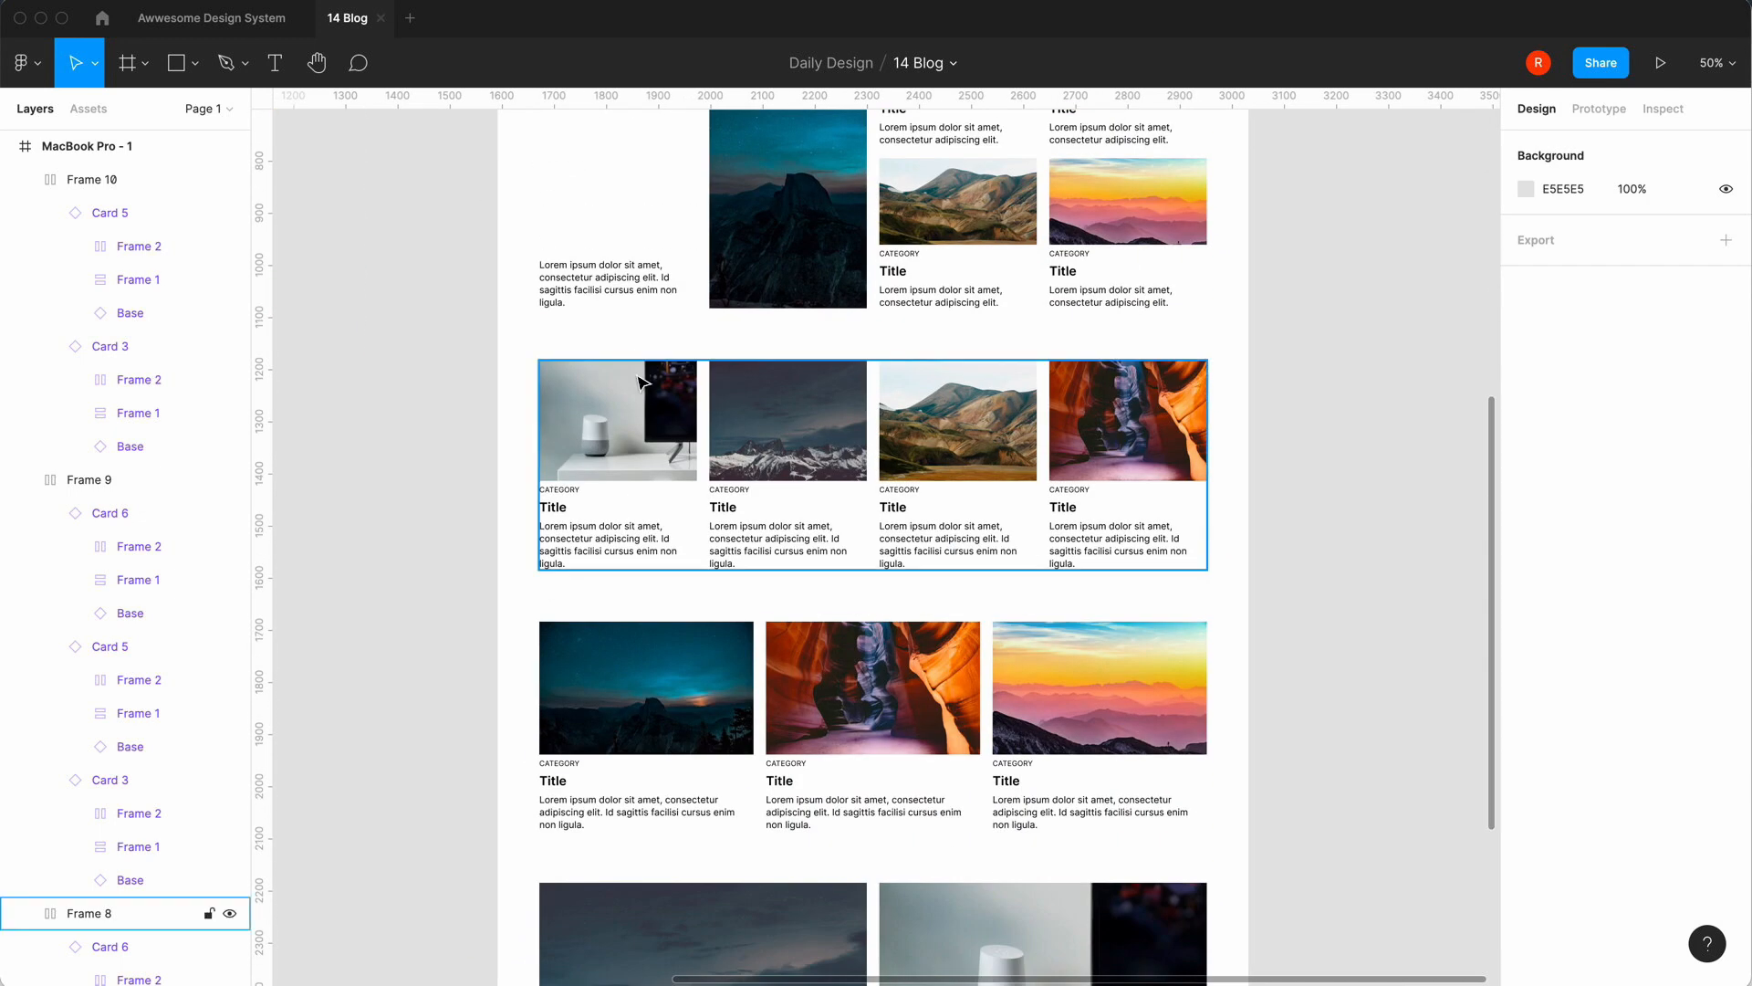
scroll(1107, 438, down, 10)
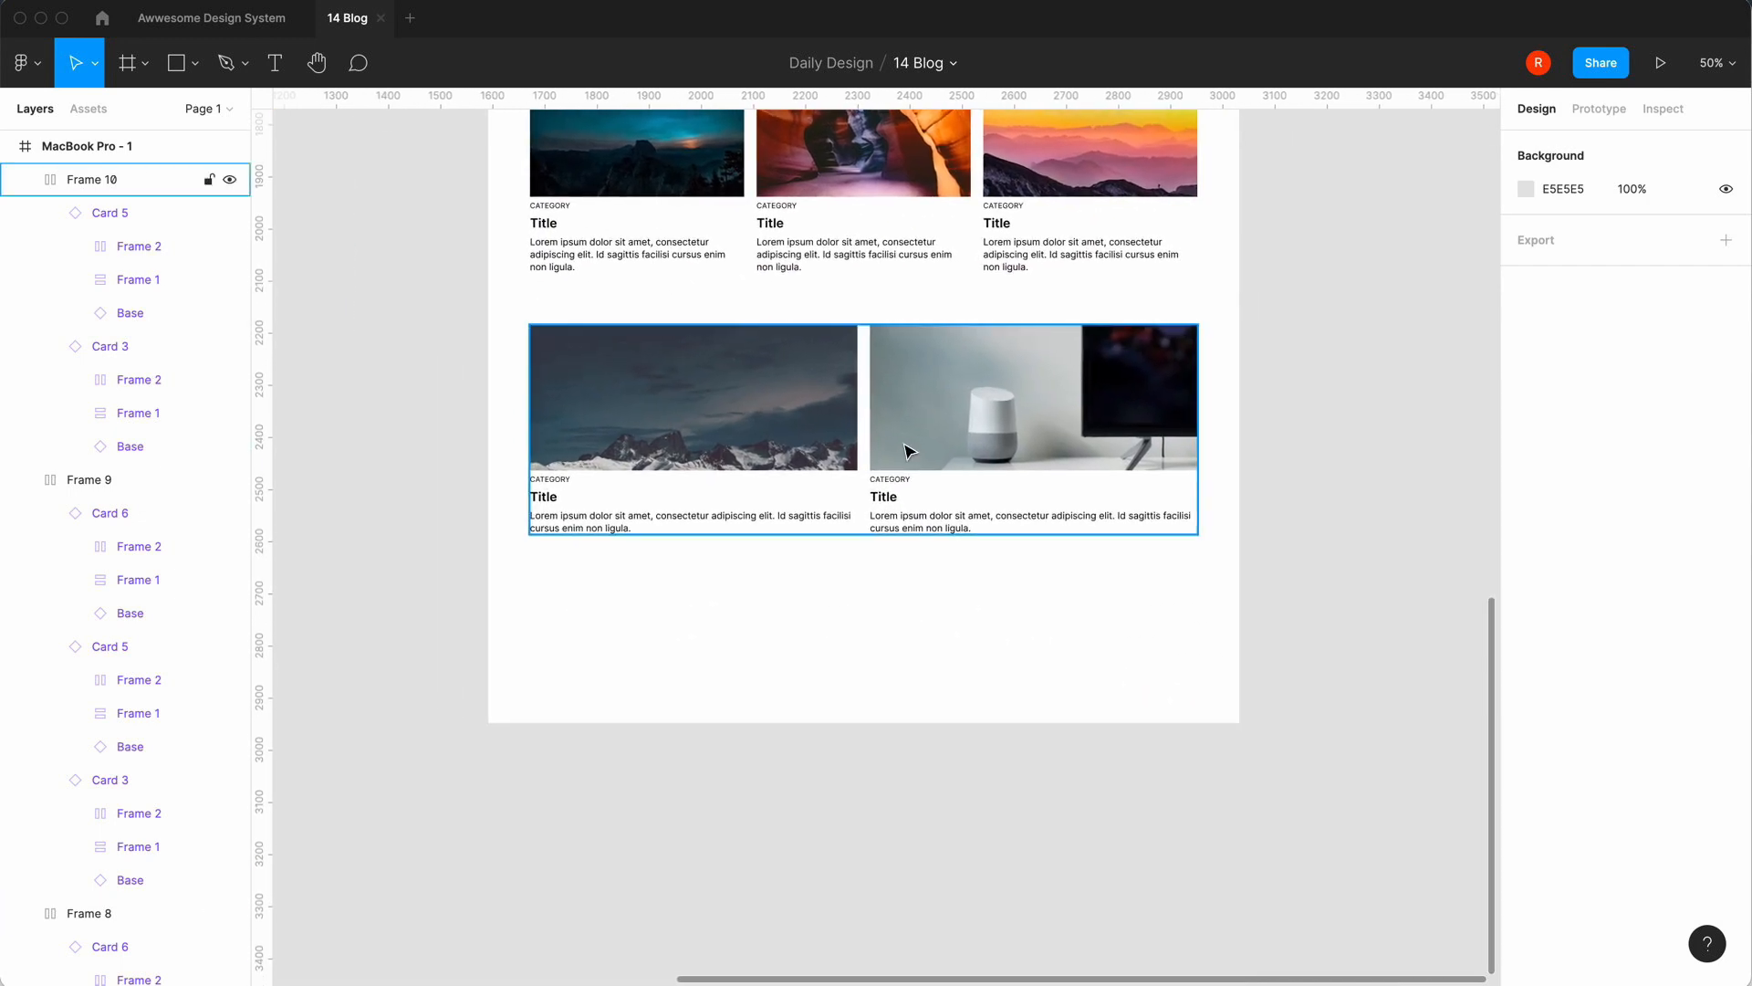
scroll(910, 451, up, 10)
scroll(910, 451, right, 1)
scroll(1009, 567, up, 20)
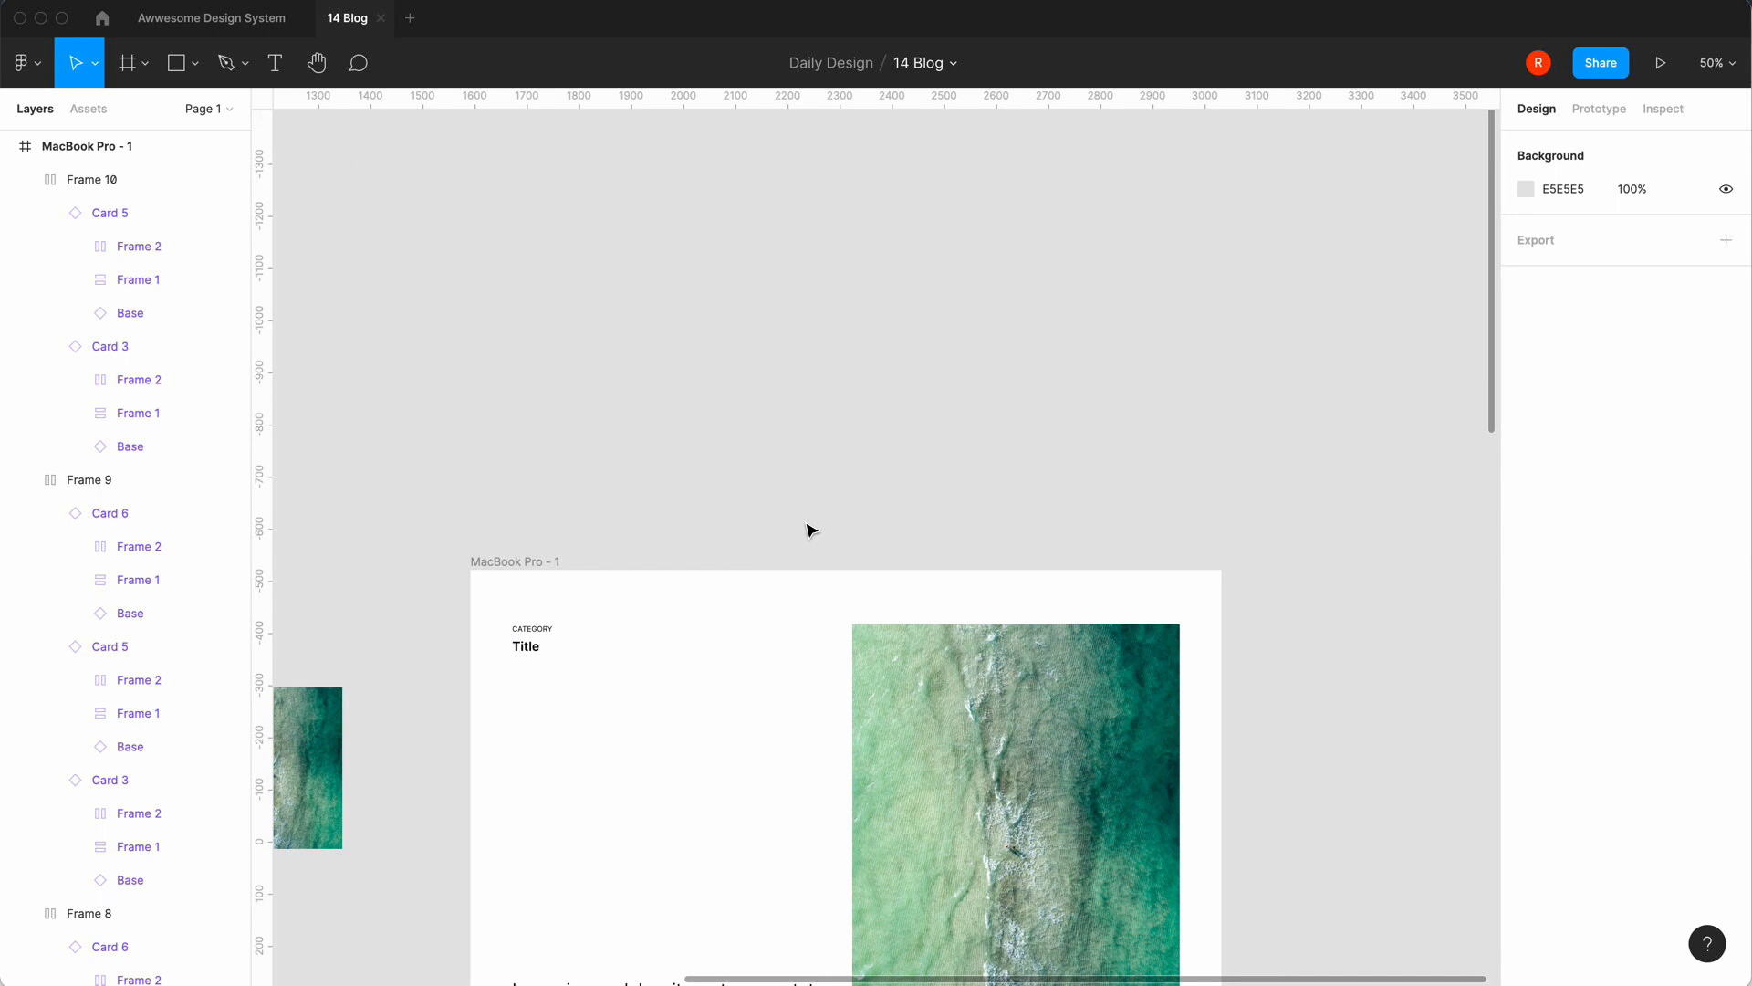
Show the layout grids and add the text "Blog" above the header card in the MacBook Pro - 1 frame.
key(ctrl+g)
key(=)
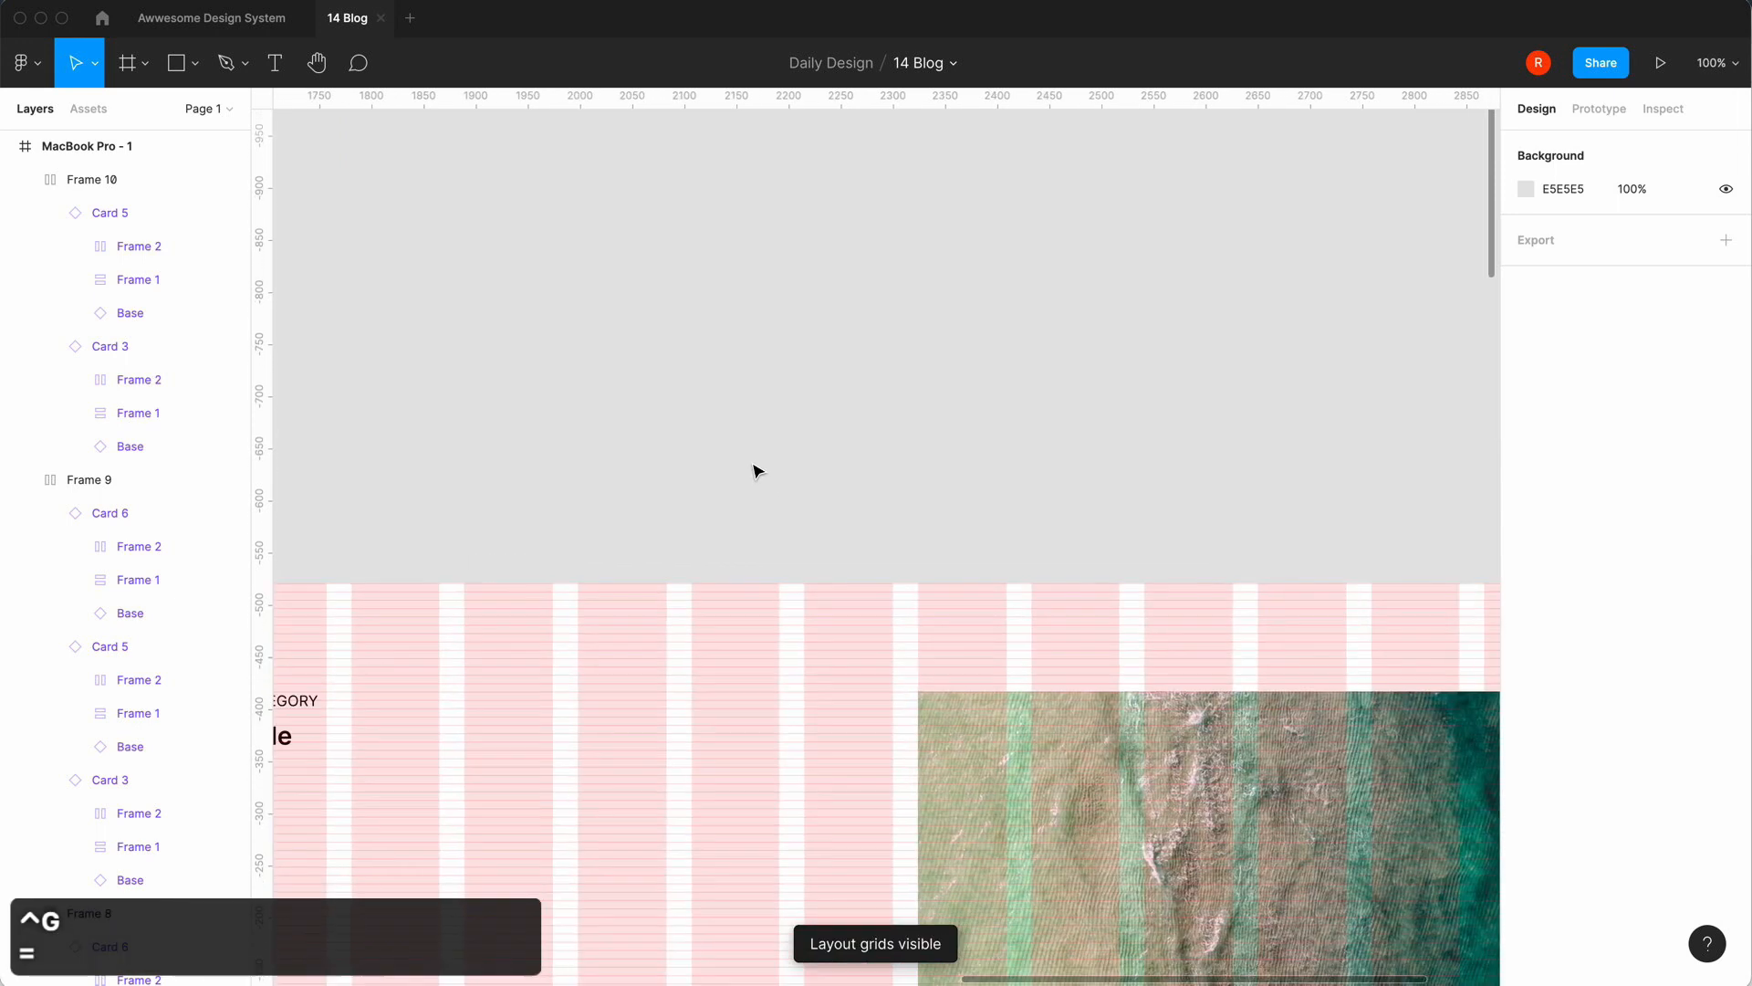
key(t)
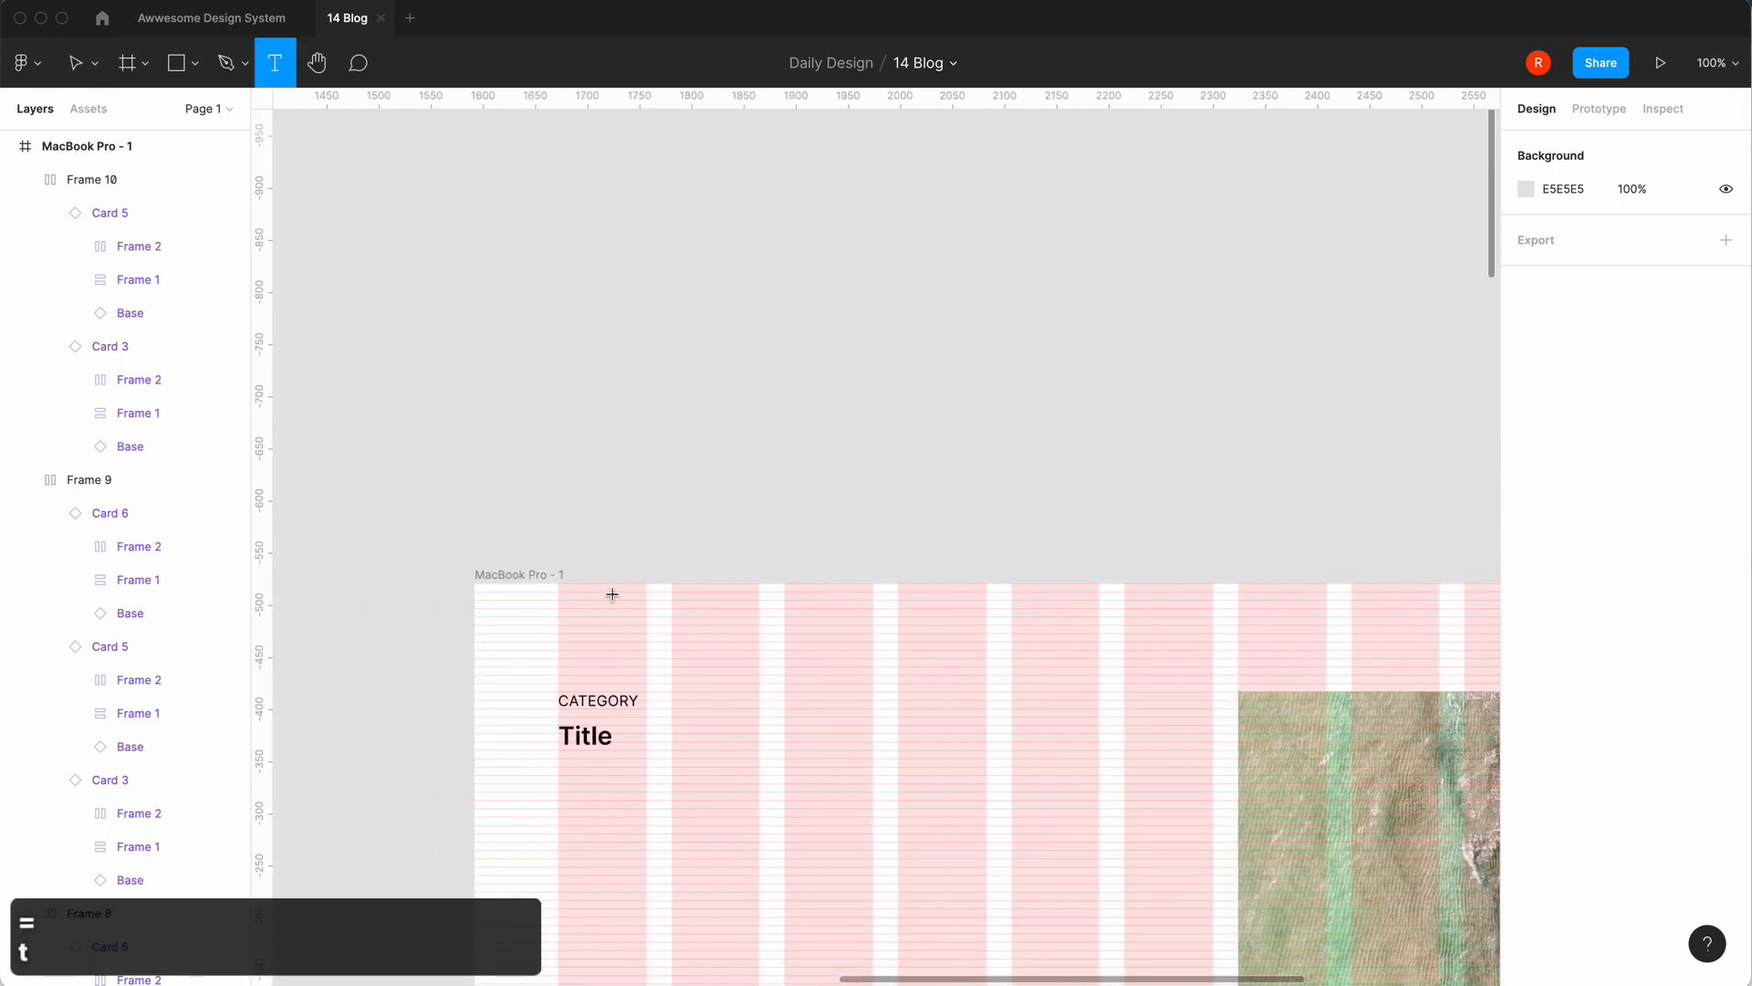
click(599, 617)
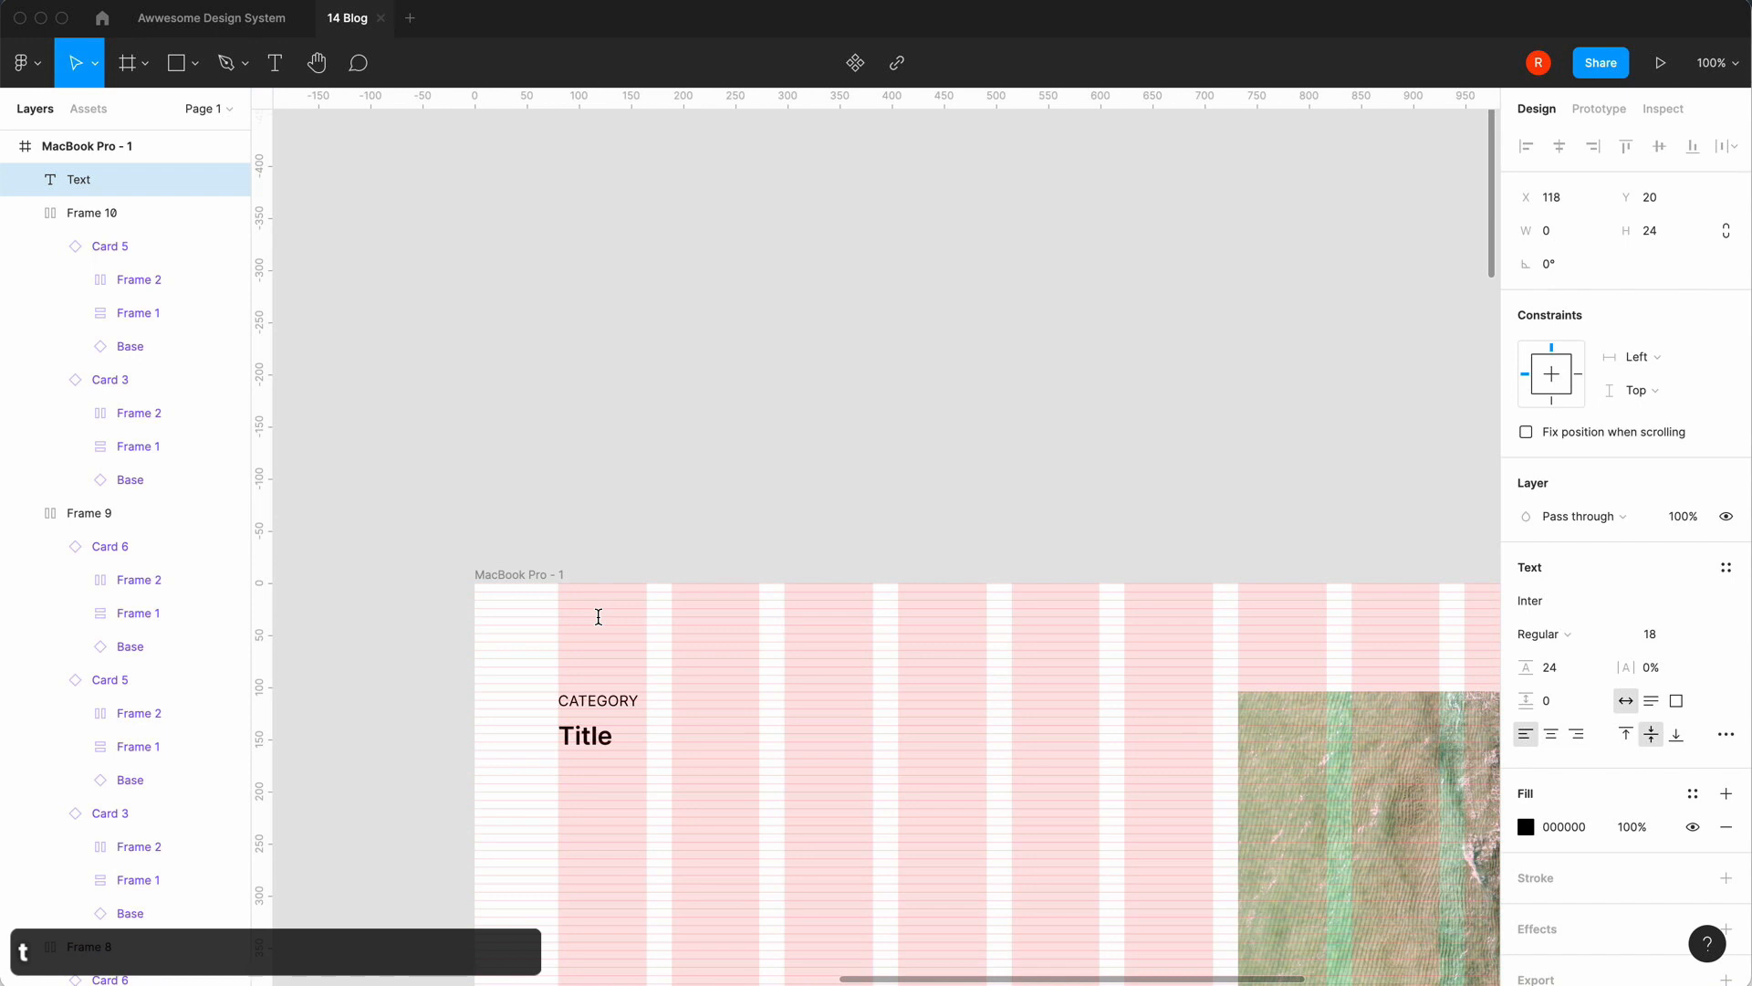
text(Blog)
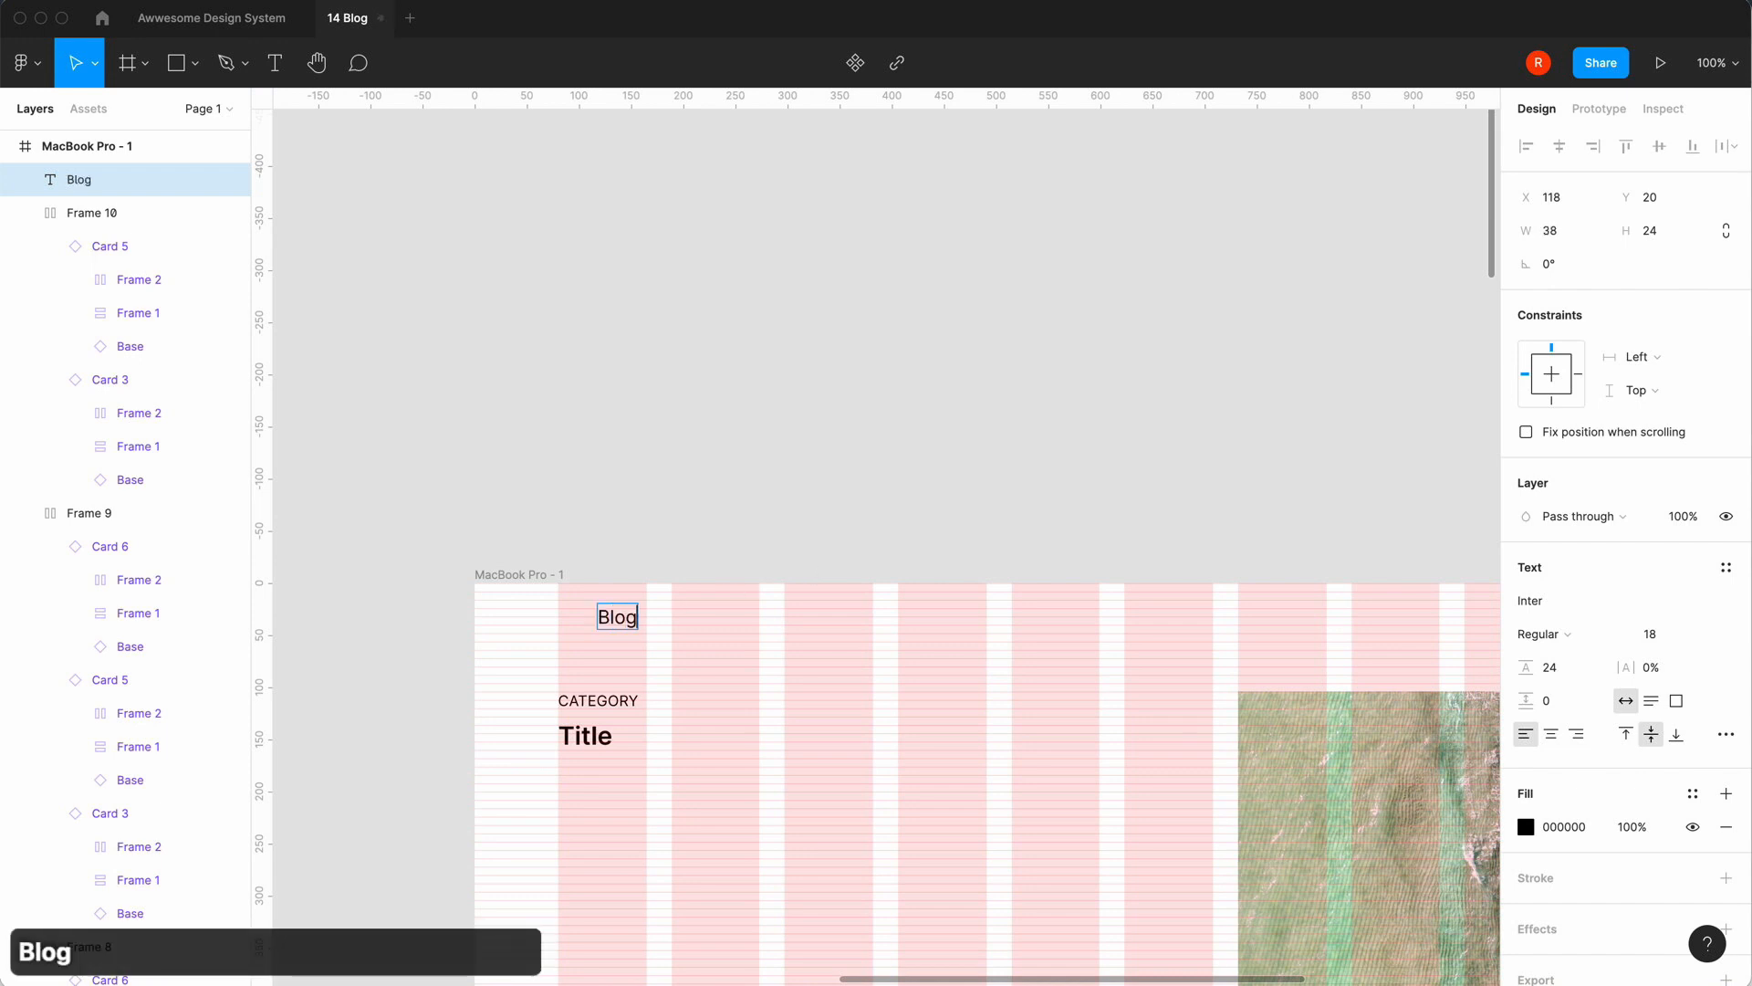
key(Escape)
Set the Blog text to font size 24 and Semi Bold weight.
click(1701, 637)
click(1696, 659)
click(1569, 636)
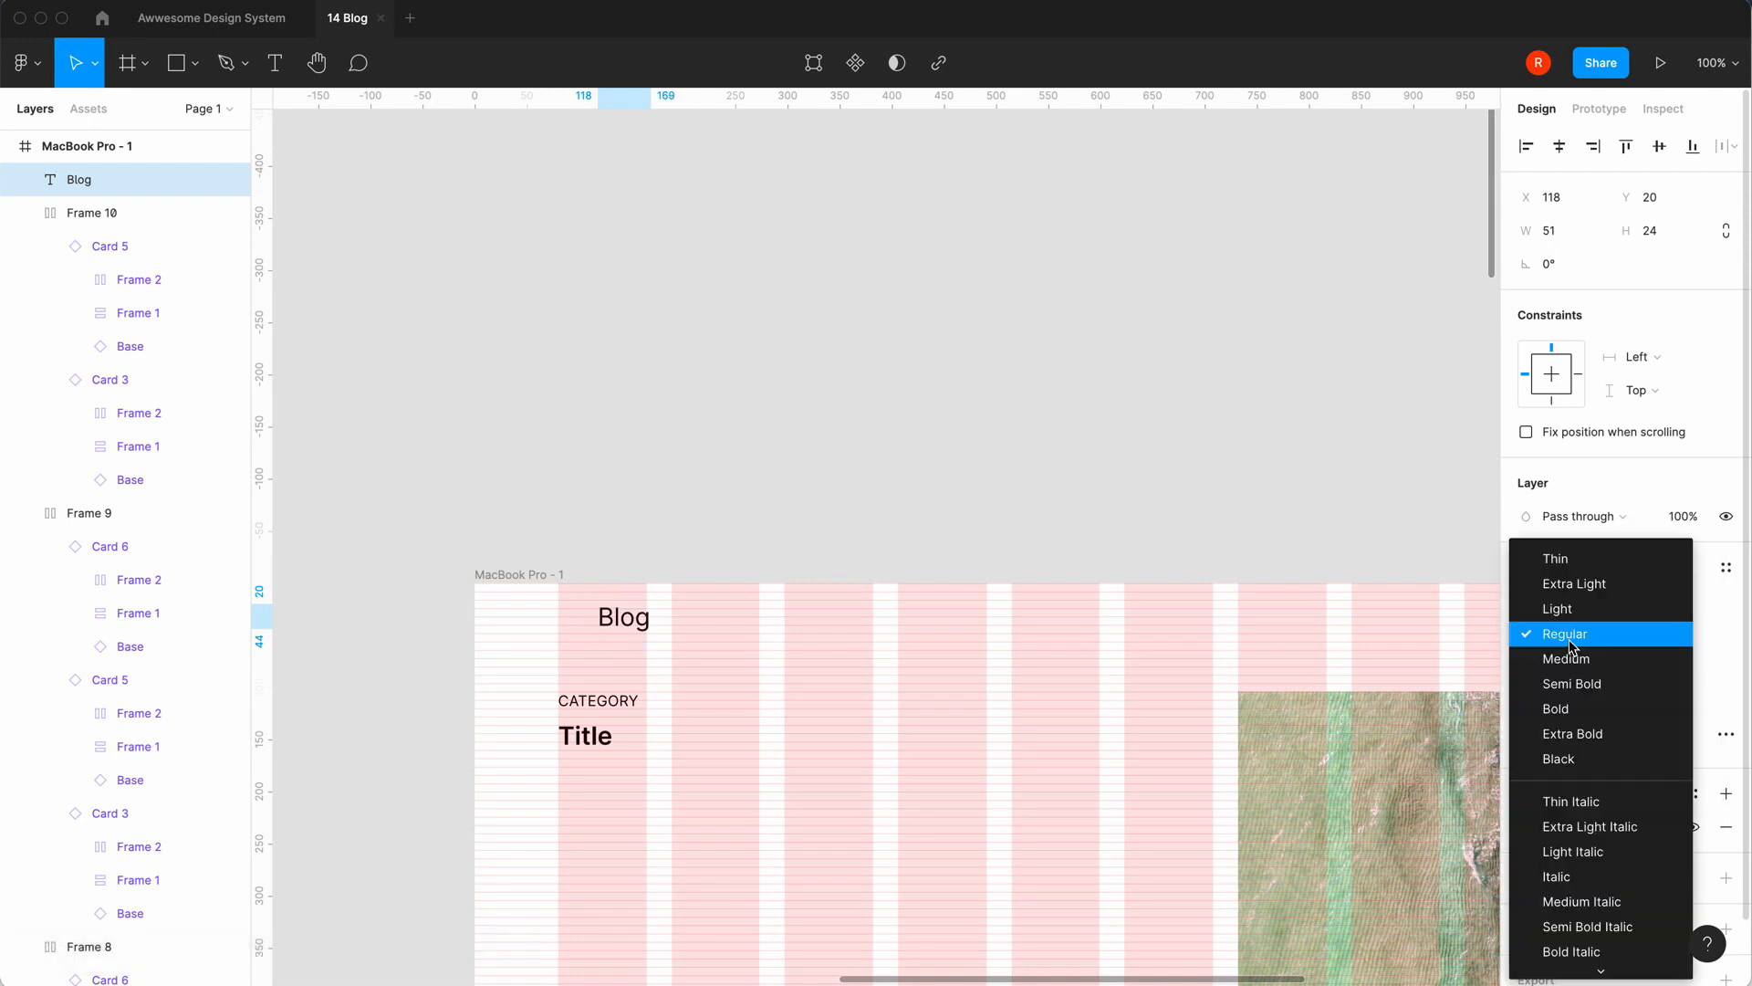
click(1573, 694)
click(988, 427)
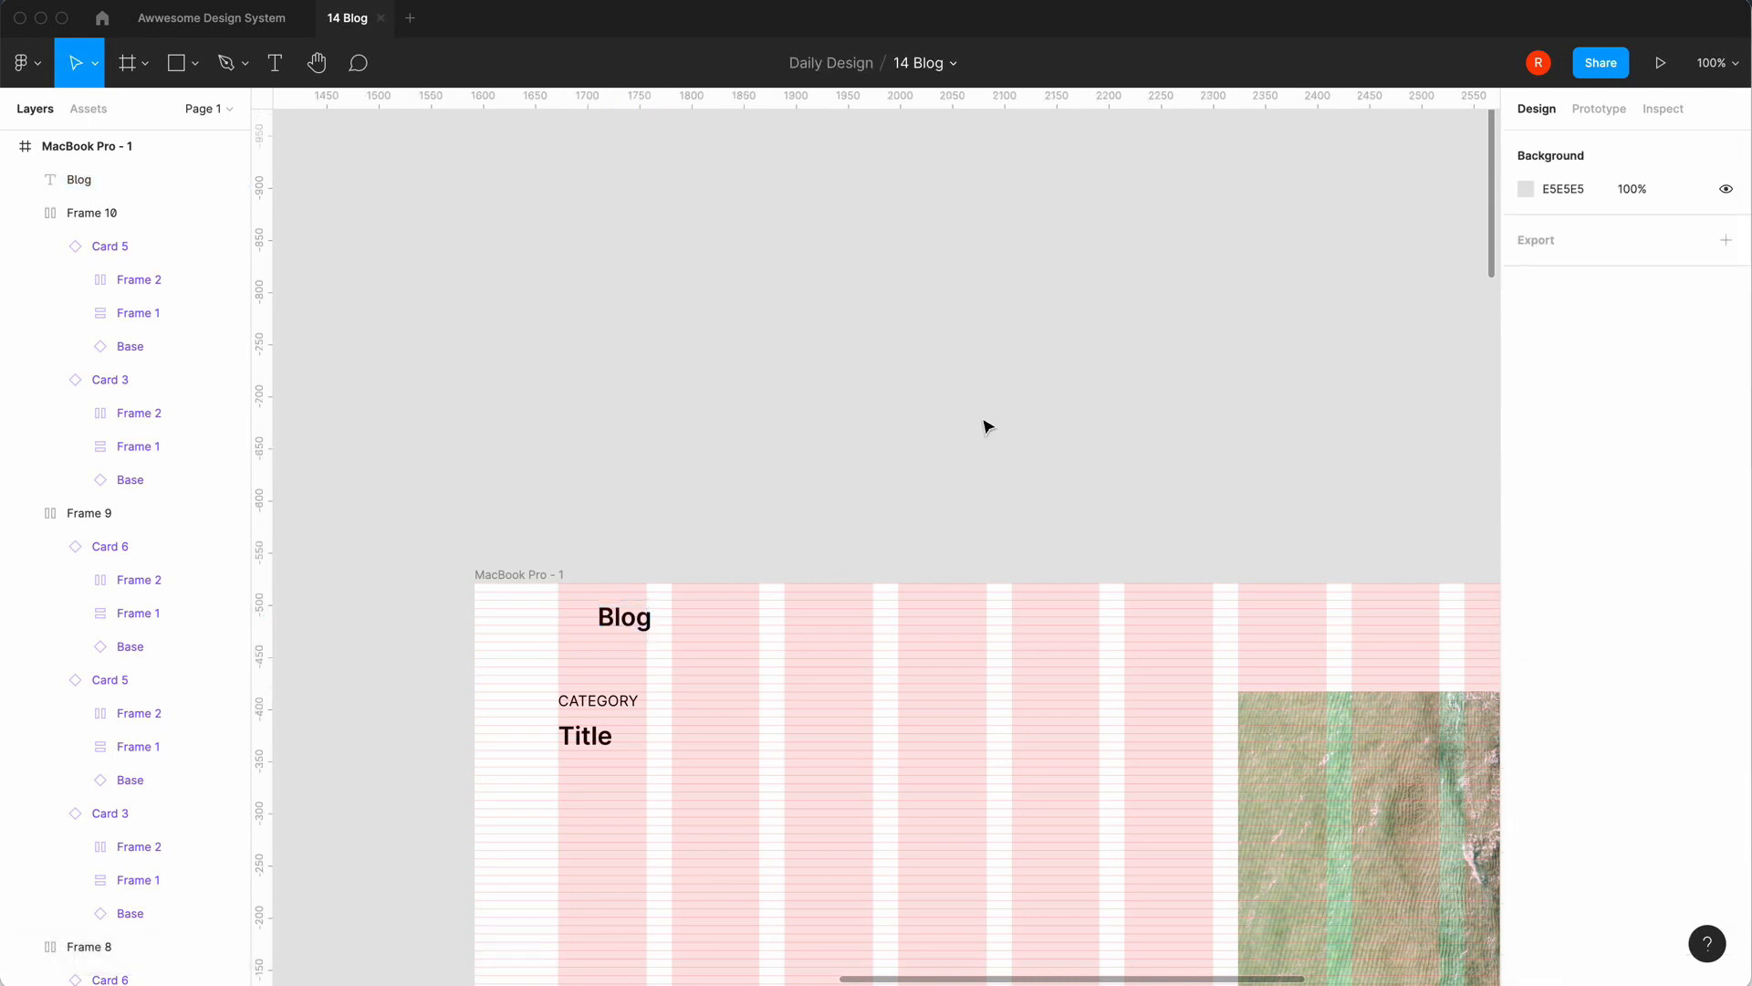
Align the Blog text with the first grid column at X 80, Y 24.
click(623, 609)
drag(619, 624, 580, 627)
click(635, 524)
click(584, 619)
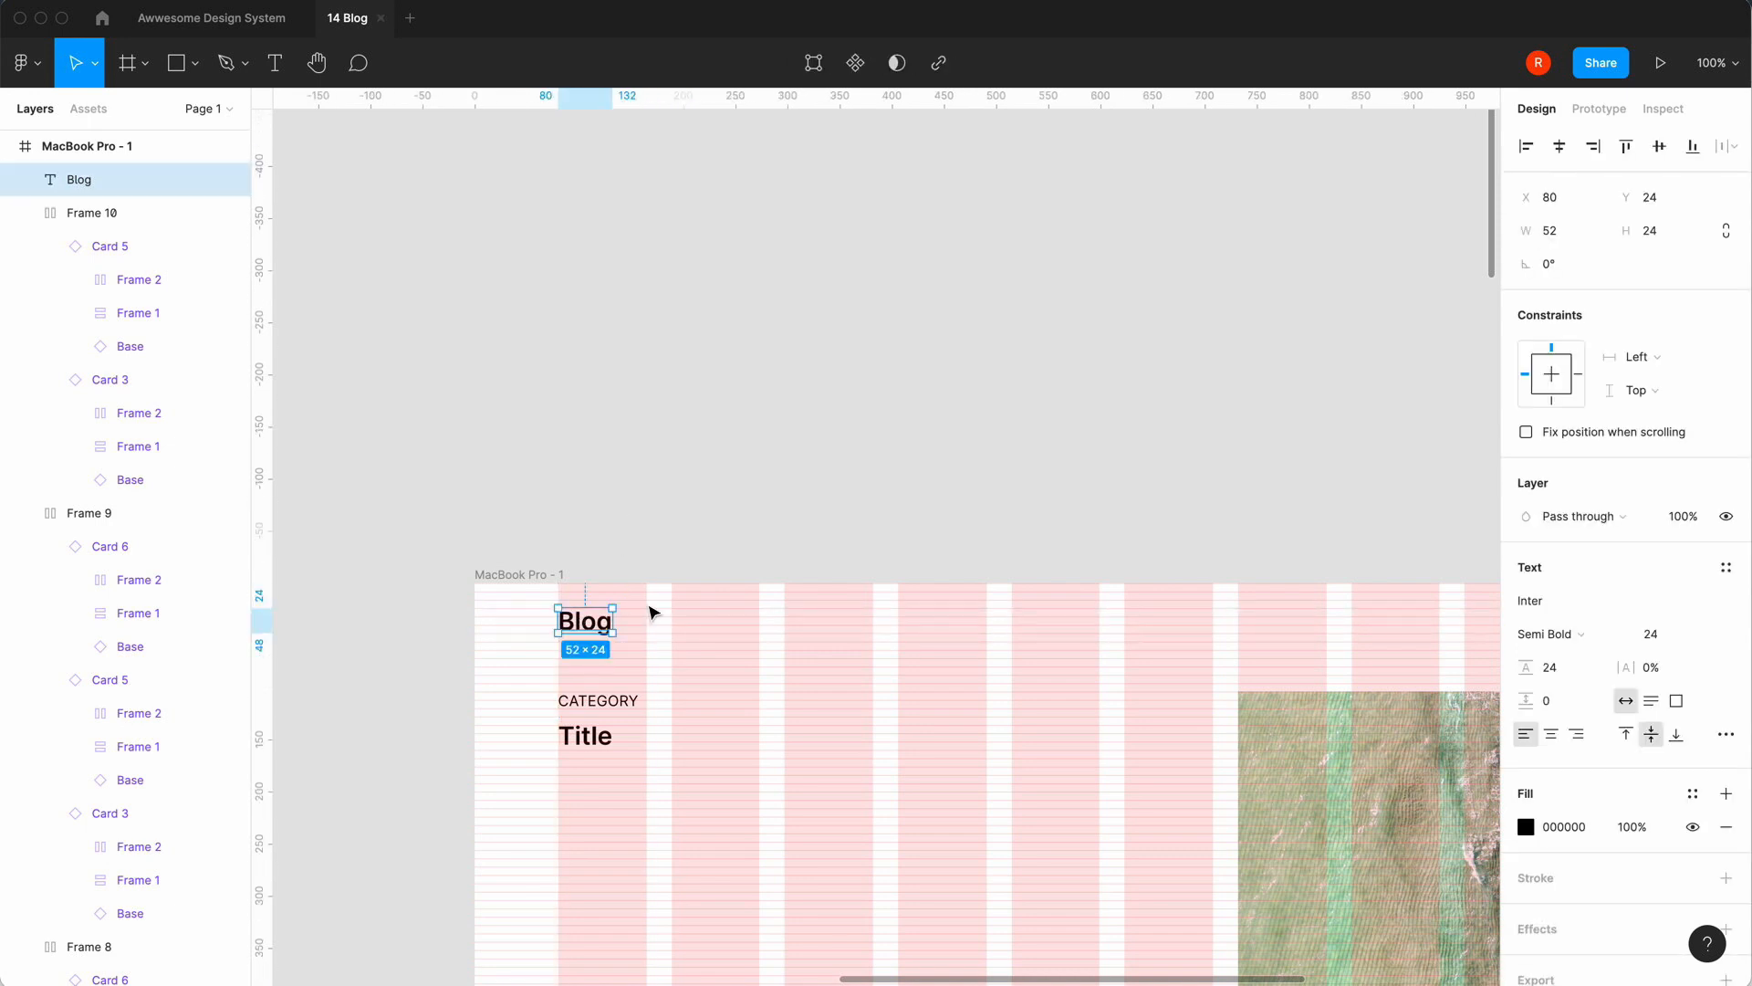
Duplicate the Blog text to X 175 on the same line and change the copy's text to "About".
key(super+d)
drag(606, 628, 692, 628)
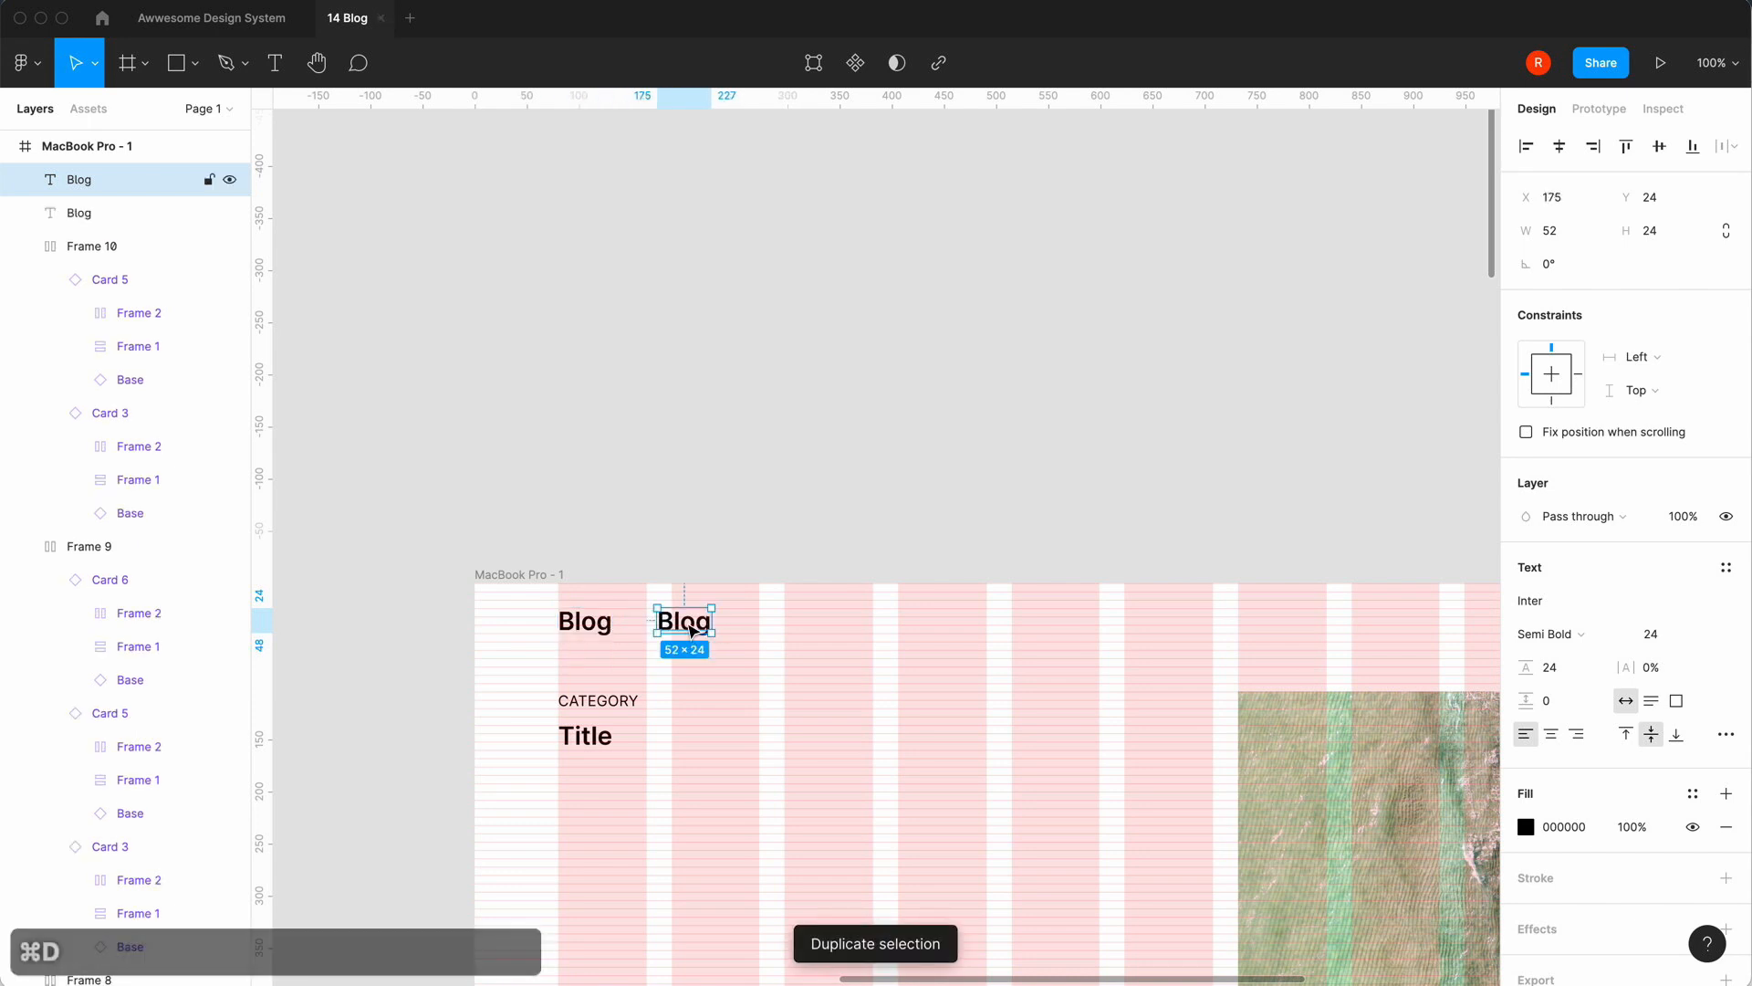
key(super+d)
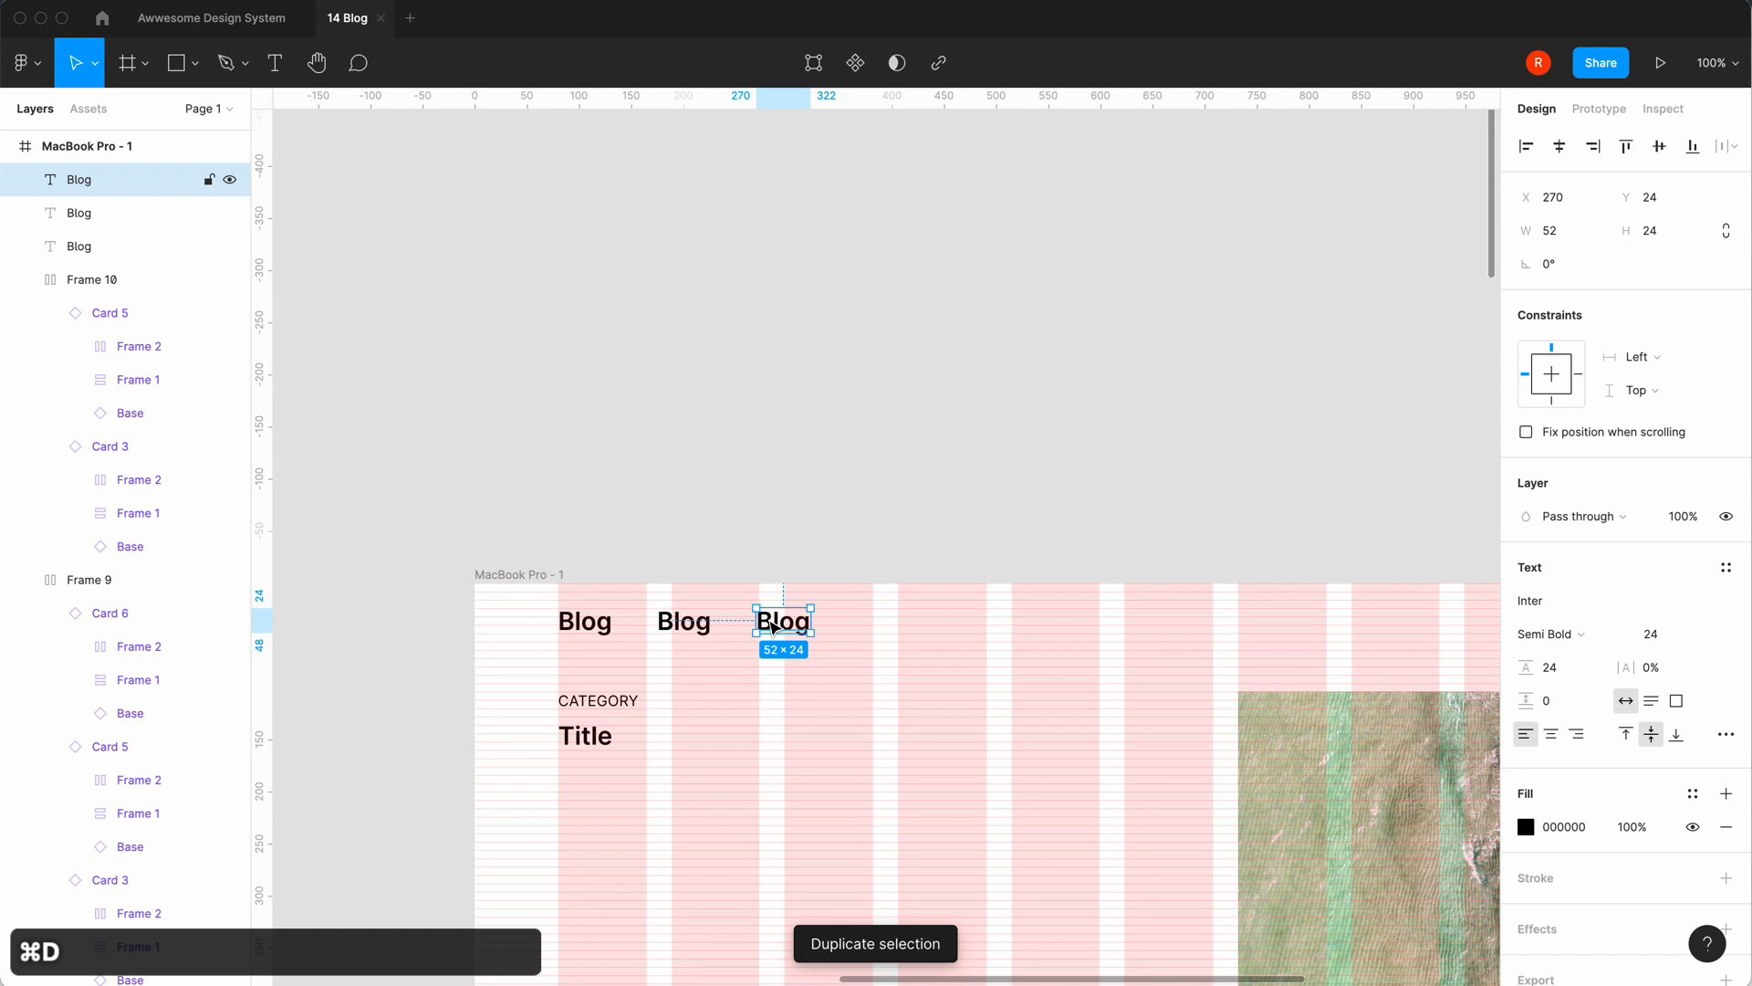
key(BackSpace)
click(684, 621)
key(Return)
text(About)
key(Escape)
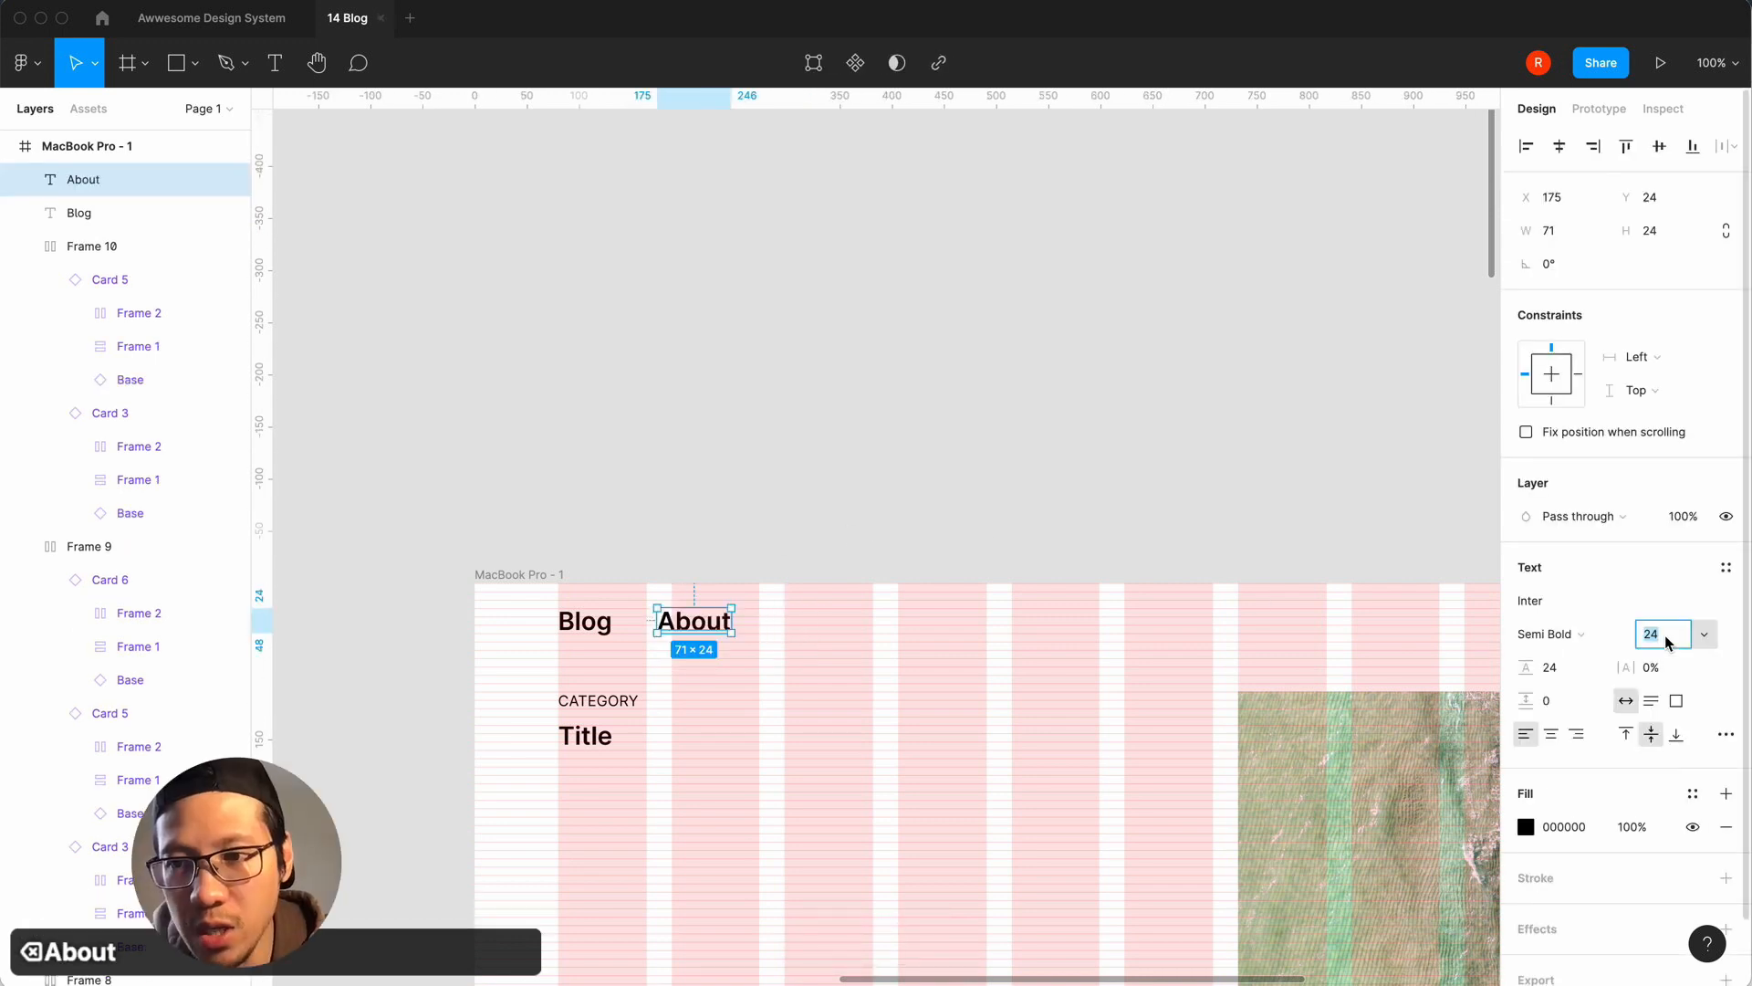
Set the About text's font size to 18.
text(18)
key(Return)
click(906, 555)
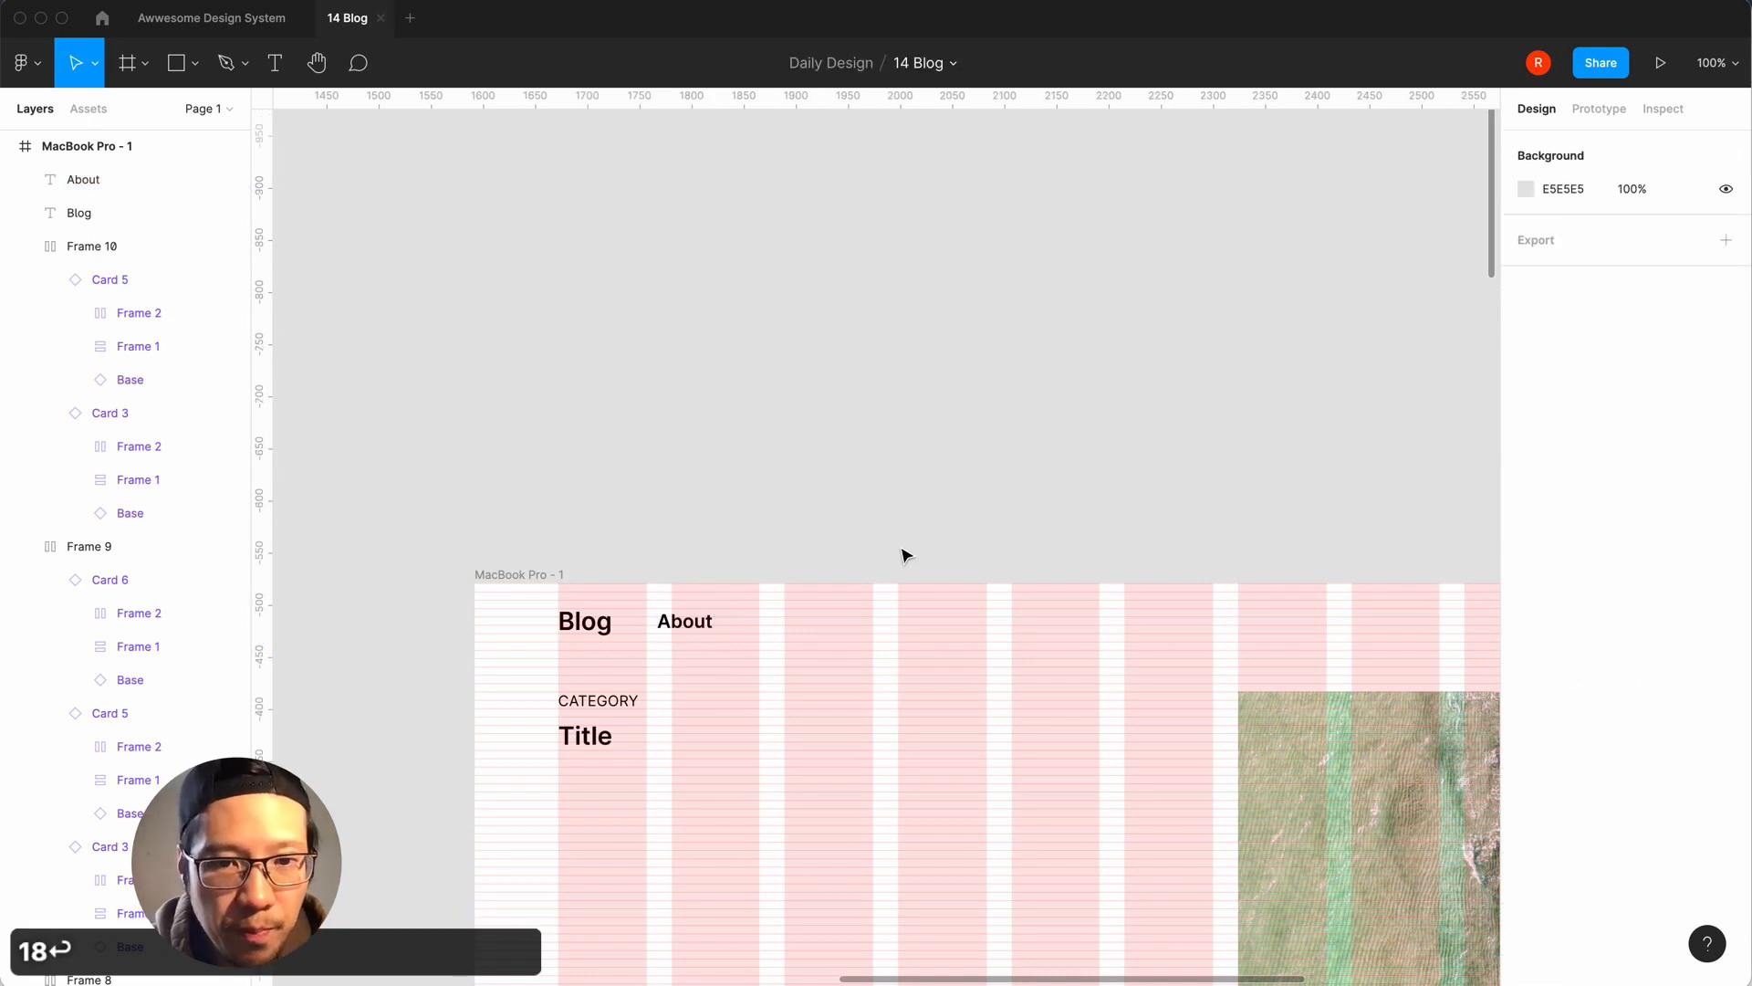
Duplicate the About text and place the copy beside it at X 265, Y 24.
click(710, 625)
key(cmd+d)
drag(708, 626, 778, 628)
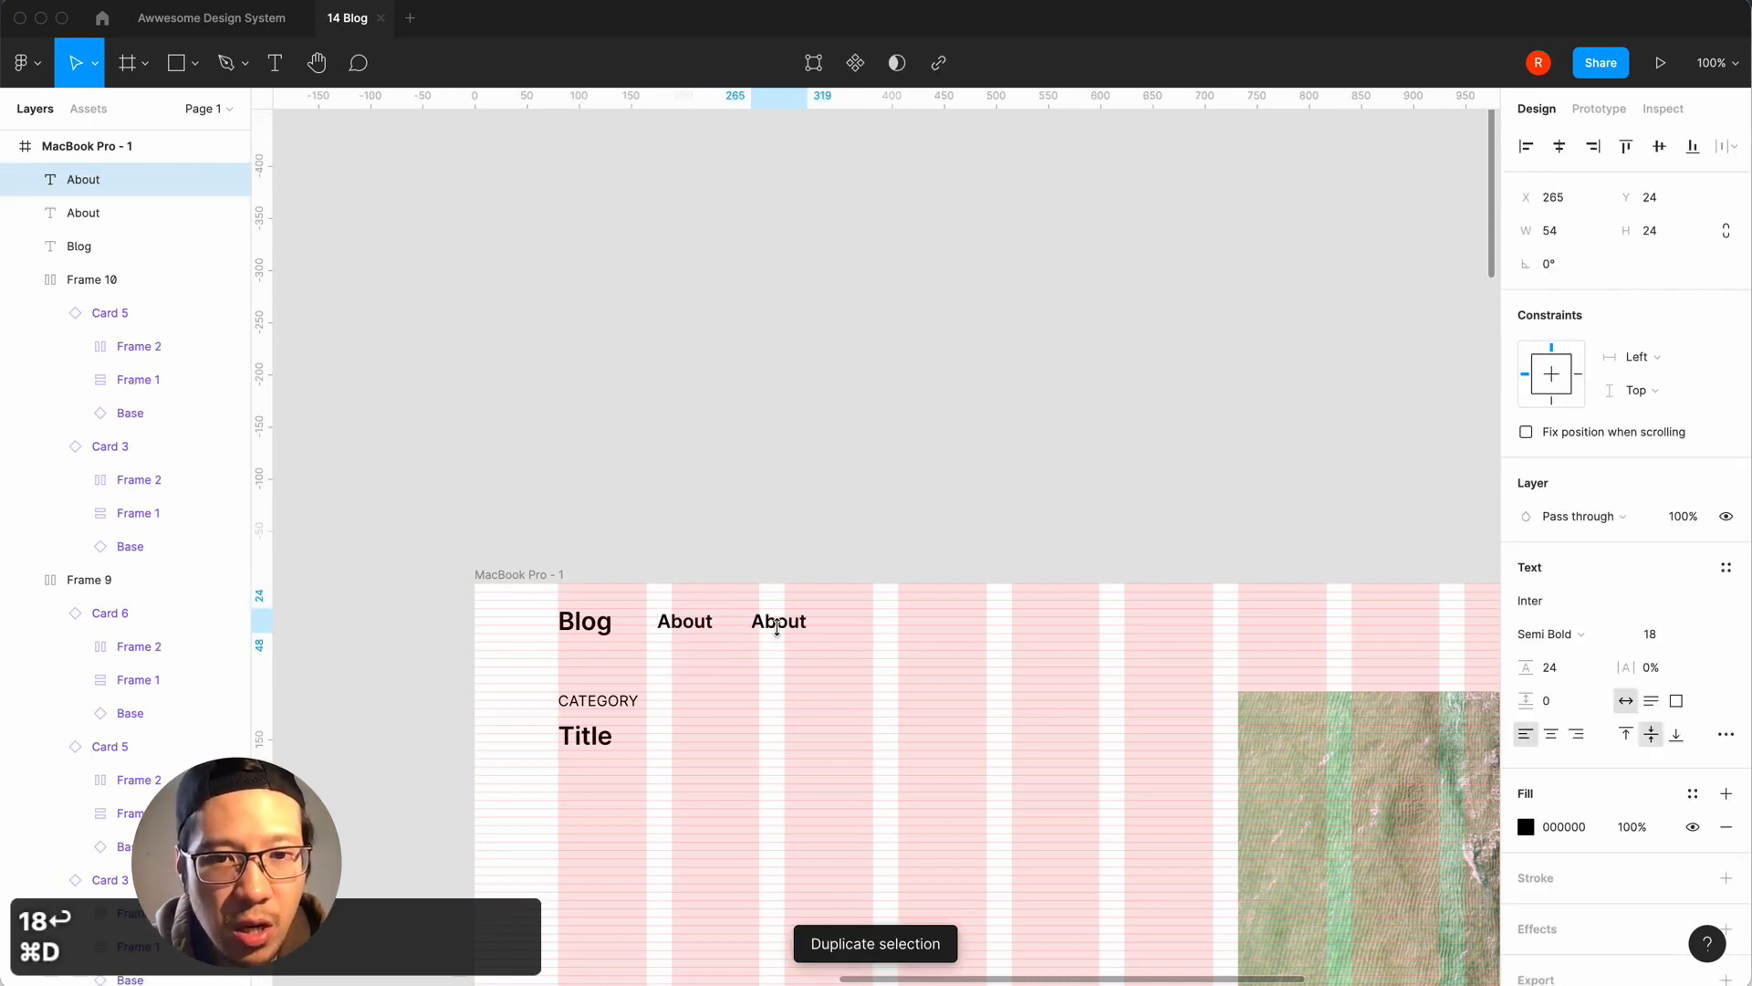
Change the text of the second About copy to "Contact".
double_click(778, 624)
text(Contacg)
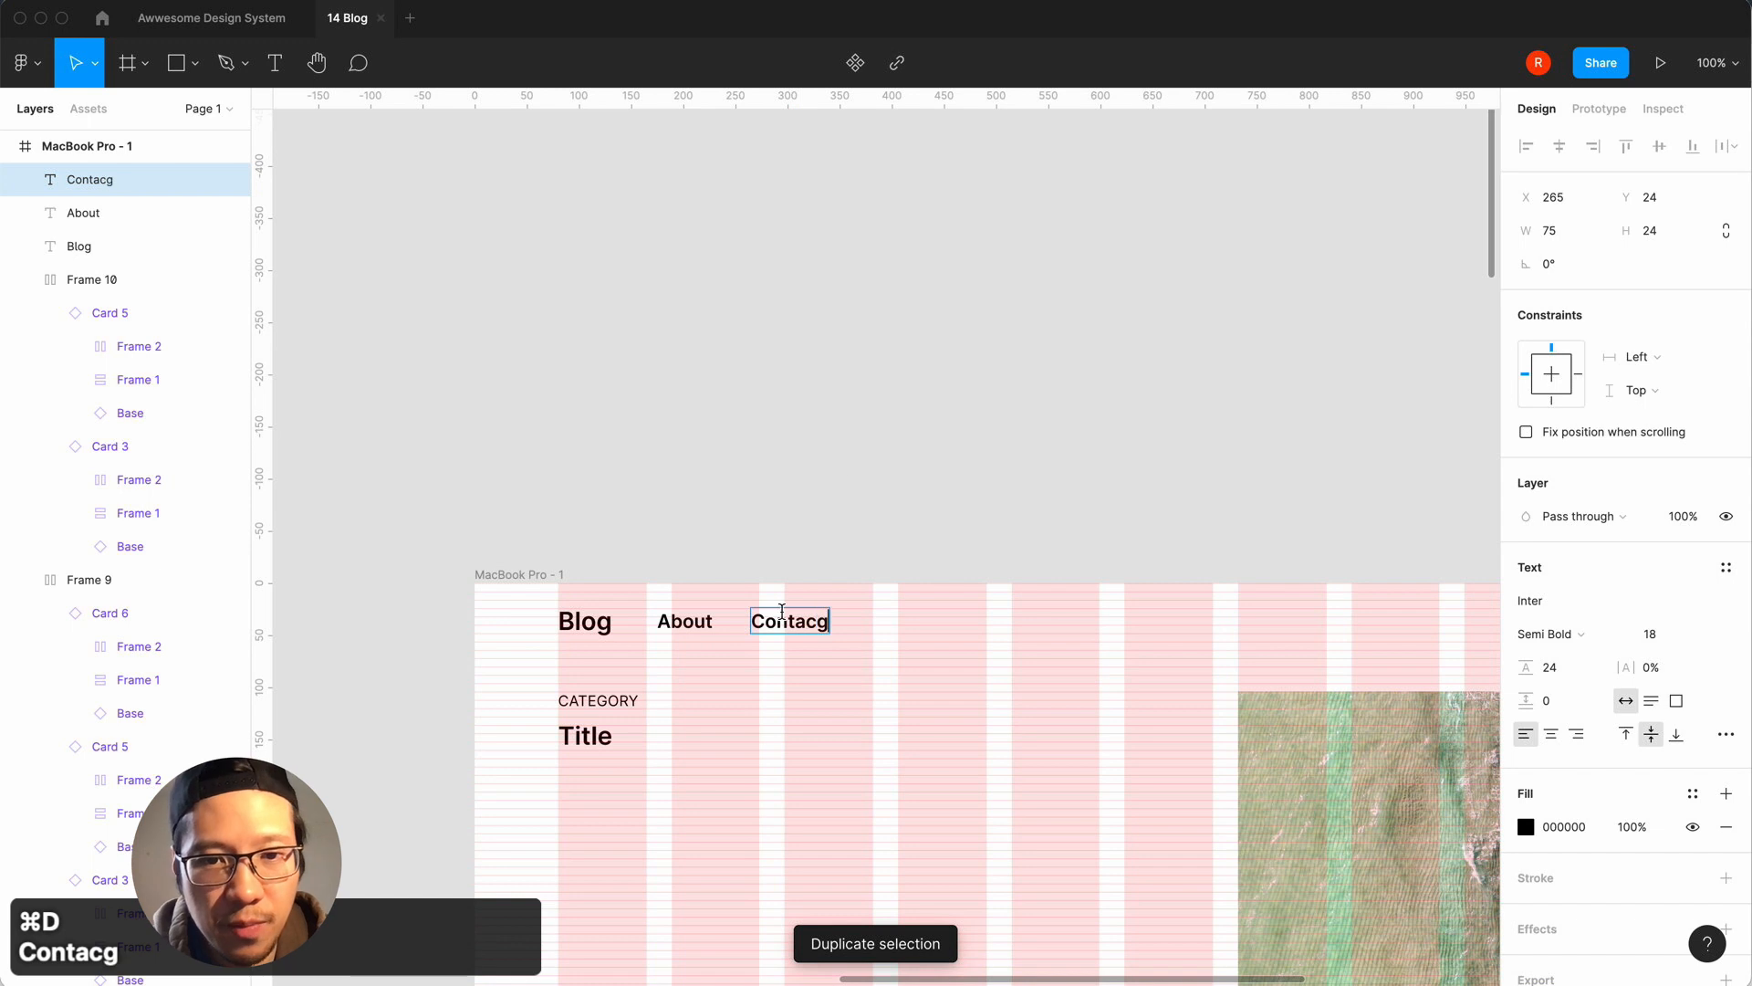
key(BackSpace)
text(t)
key(Escape)
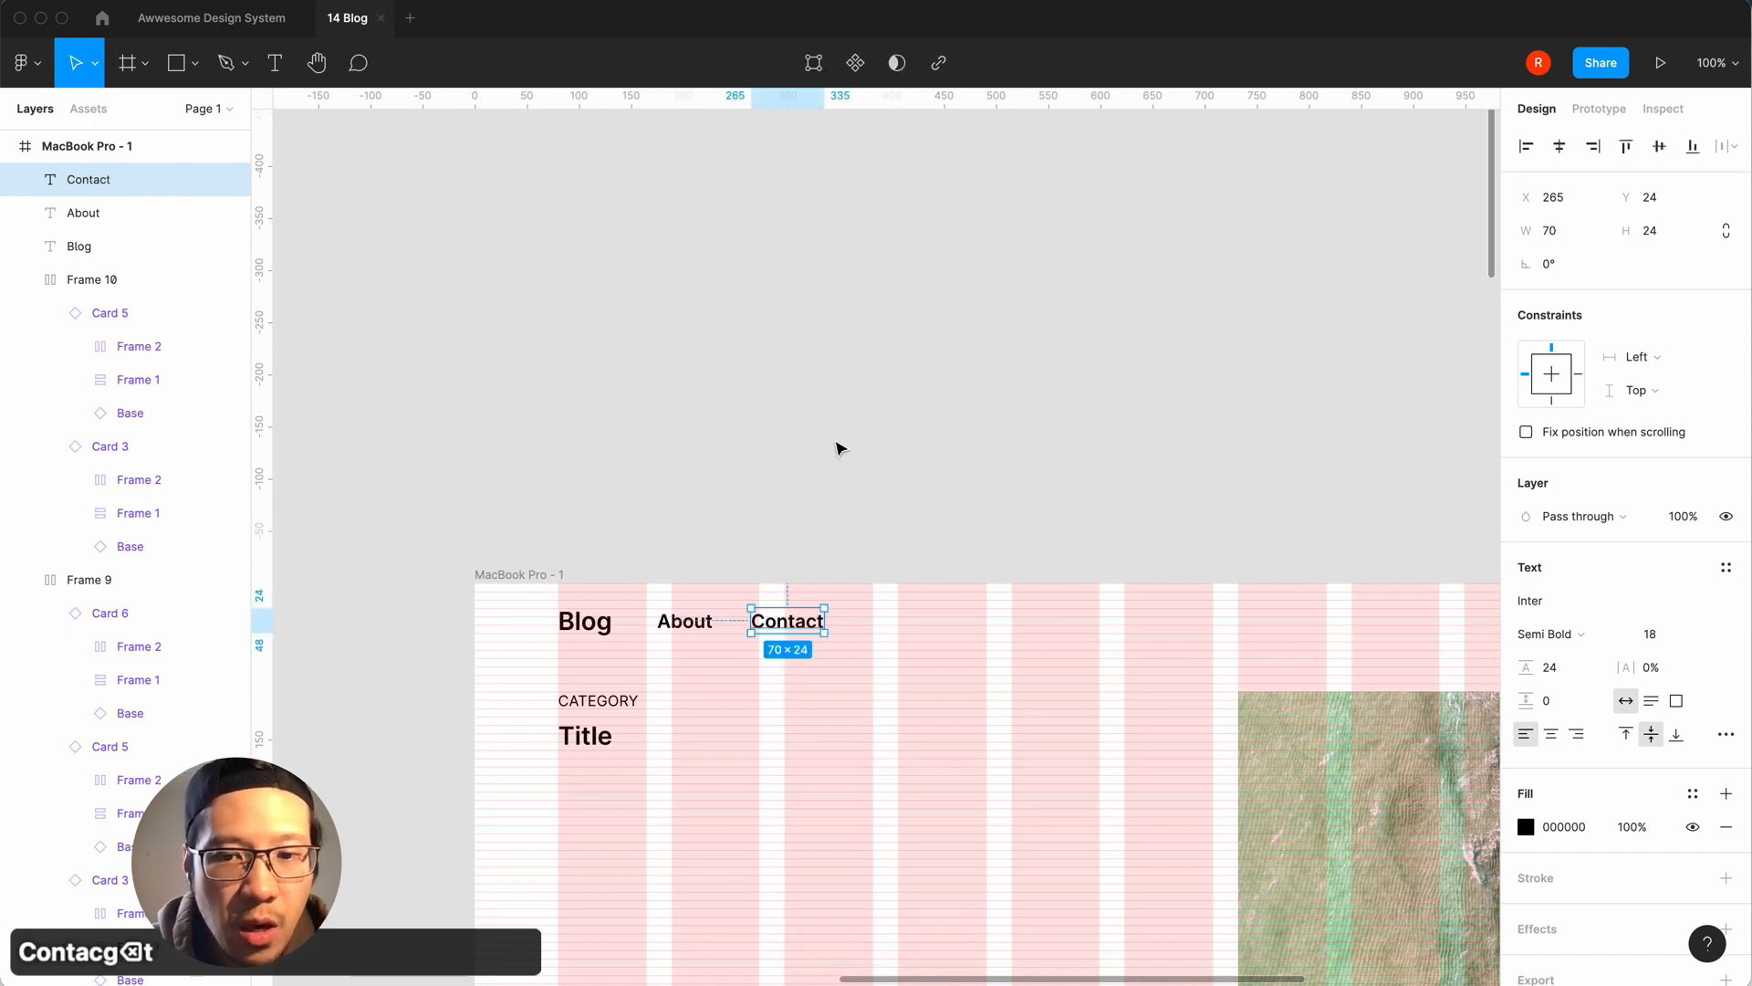
click(841, 448)
Combine the About and Contact texts into a horizontal auto layout frame with an item spacing of 24.
click(783, 622)
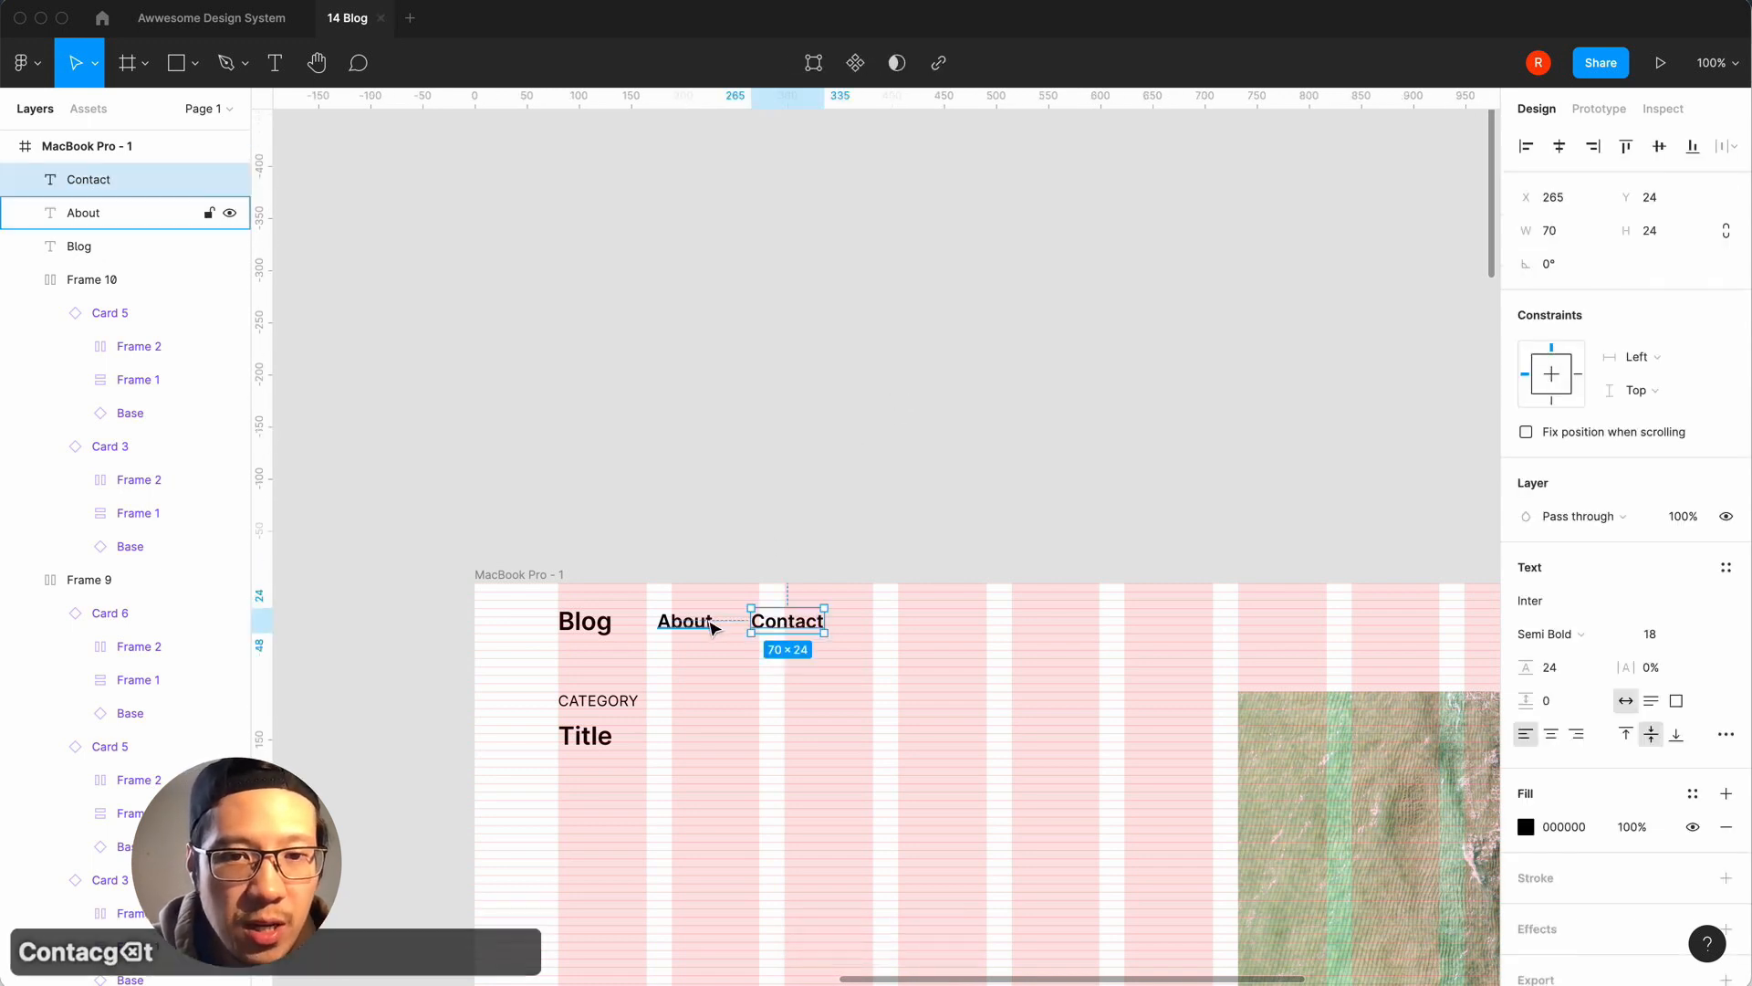
shift+click(706, 621)
key(shift+a)
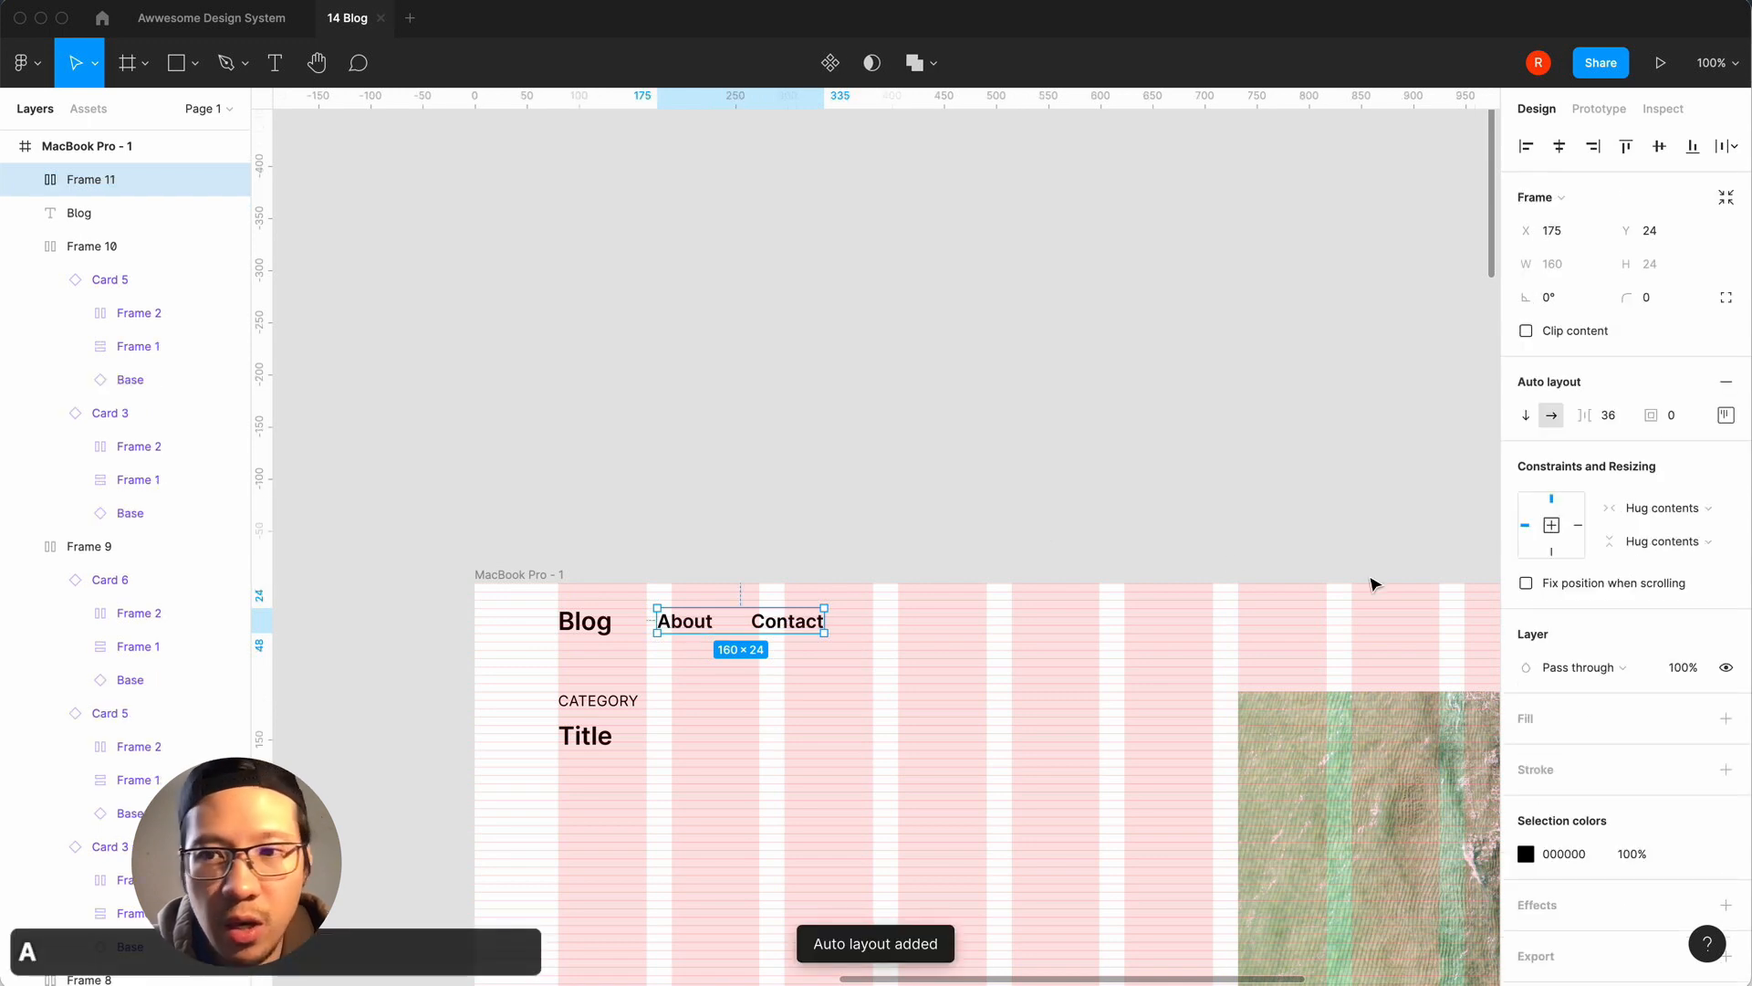
text(24)
key(Return)
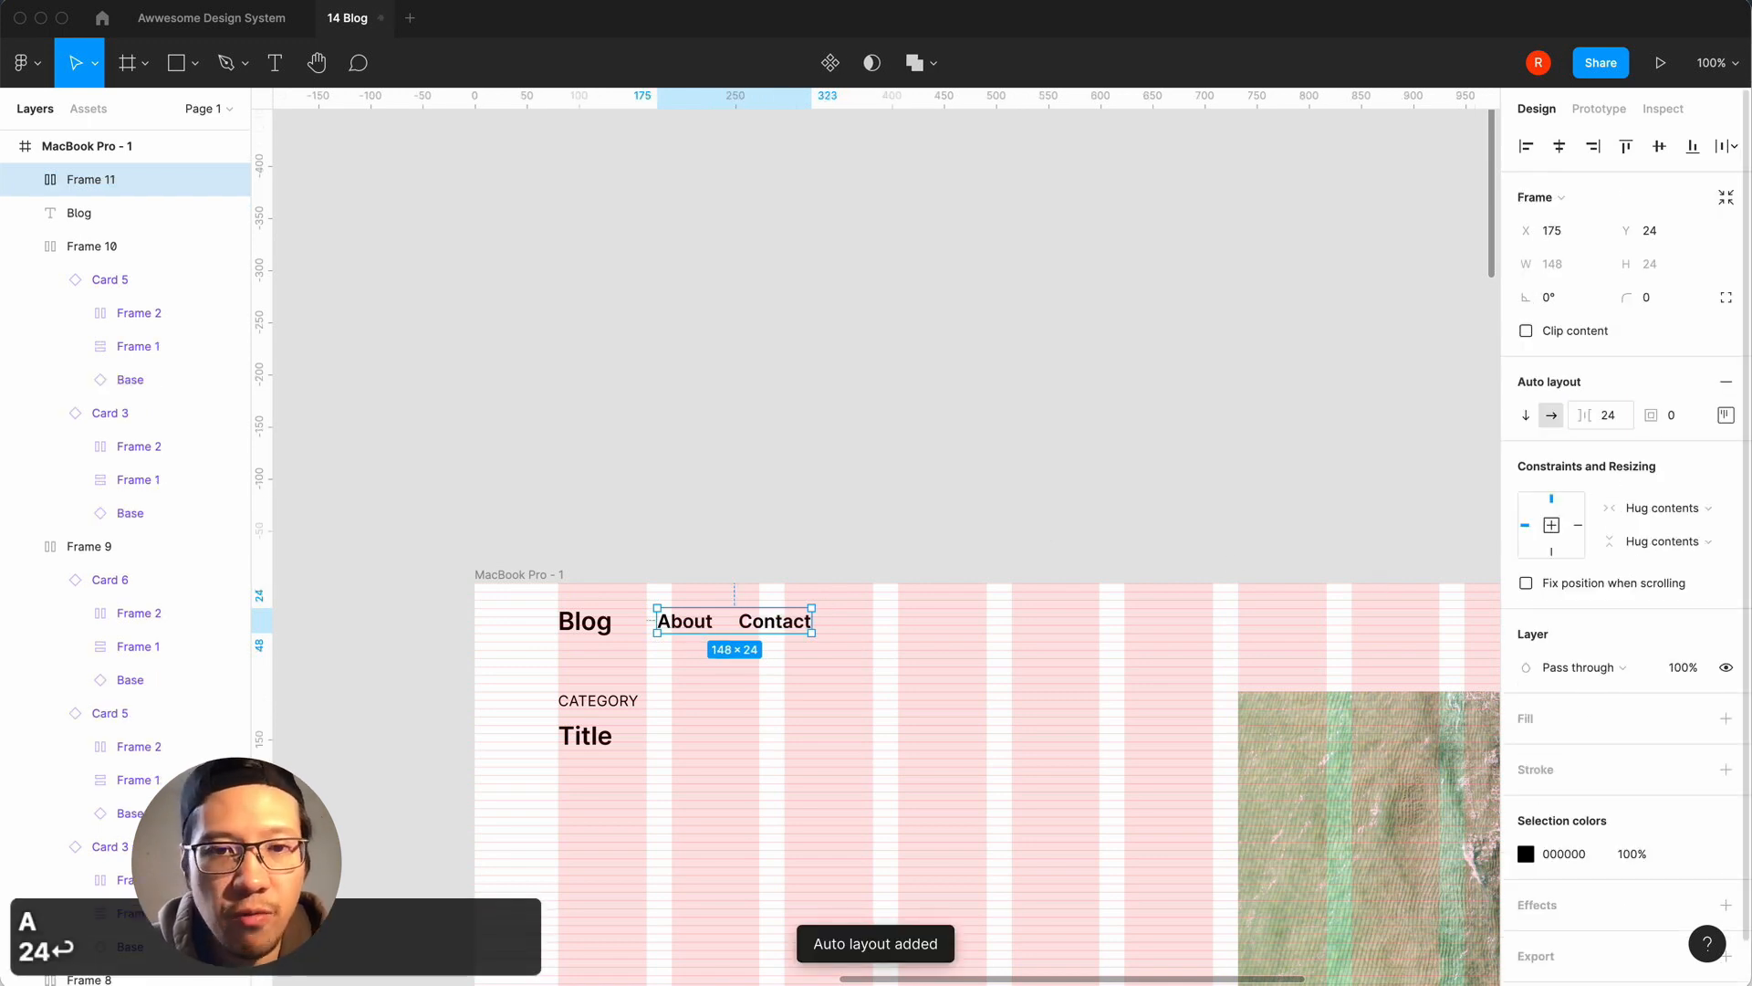
Set the item spacing of the About and Contact auto layout frame to 40.
scroll(1017, 398, right, 2)
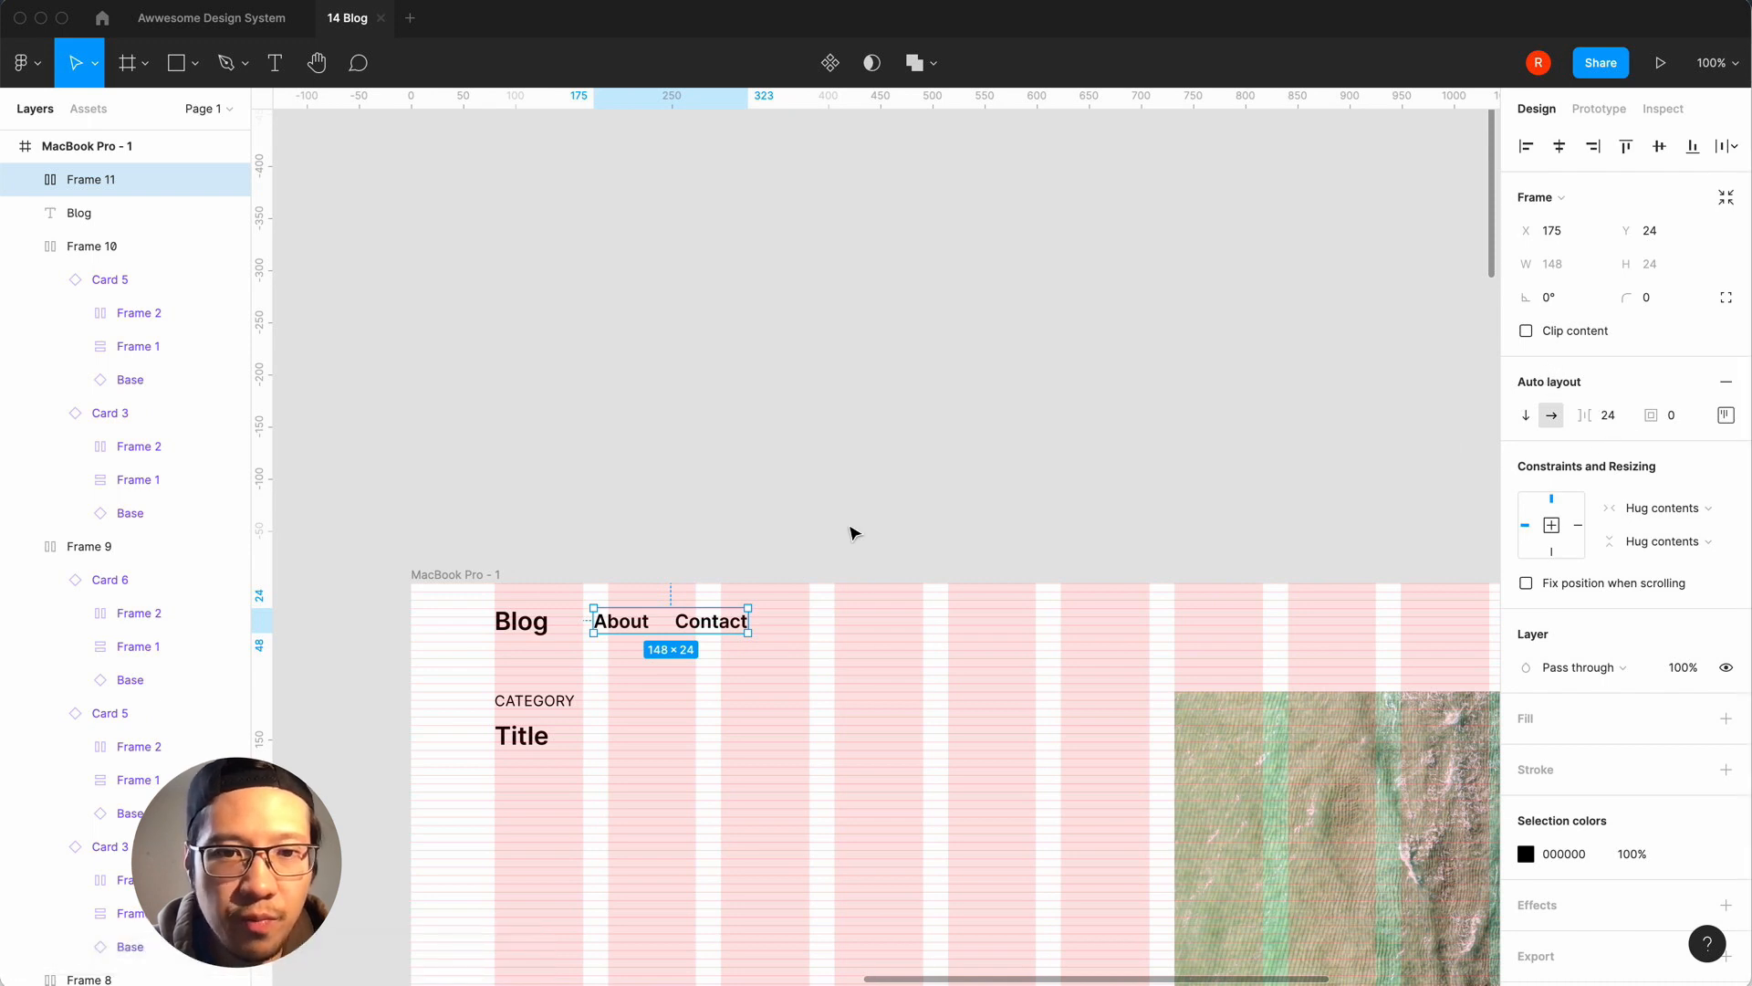
click(1610, 420)
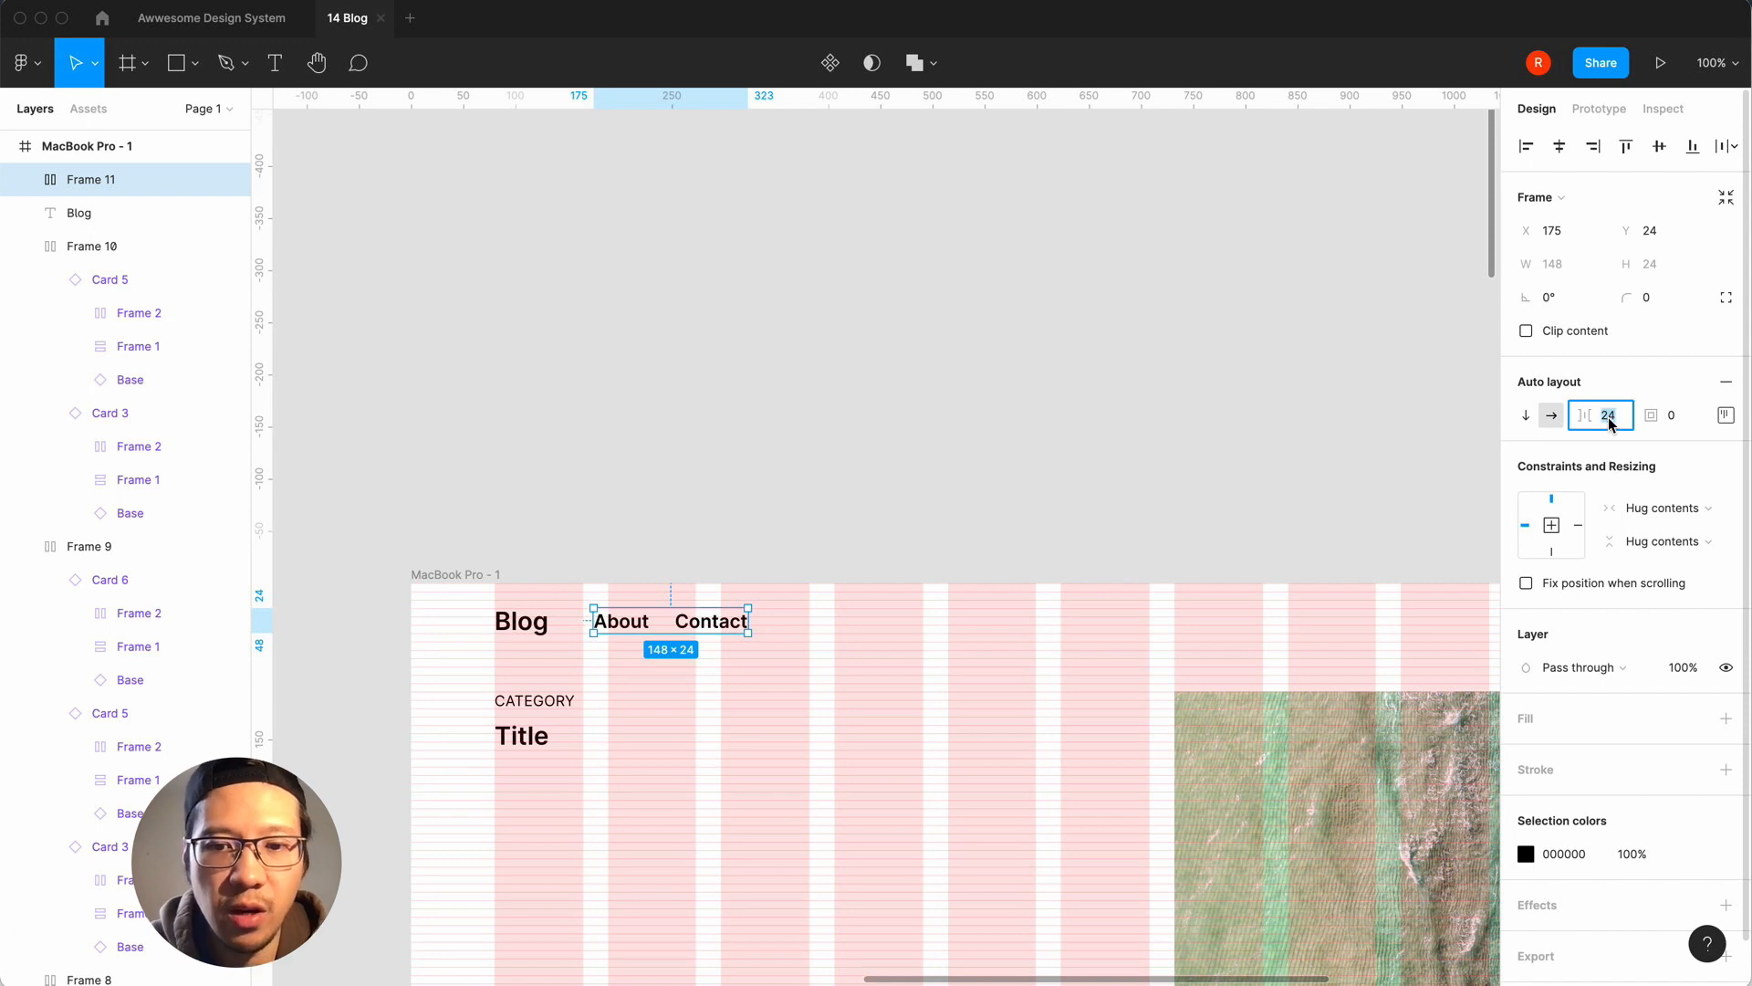
text(40)
key(Return)
click(892, 457)
Wrap the Blog text and the About/Contact frame together in a horizontal auto layout header frame.
click(529, 629)
shift+click(681, 627)
key(shift+a)
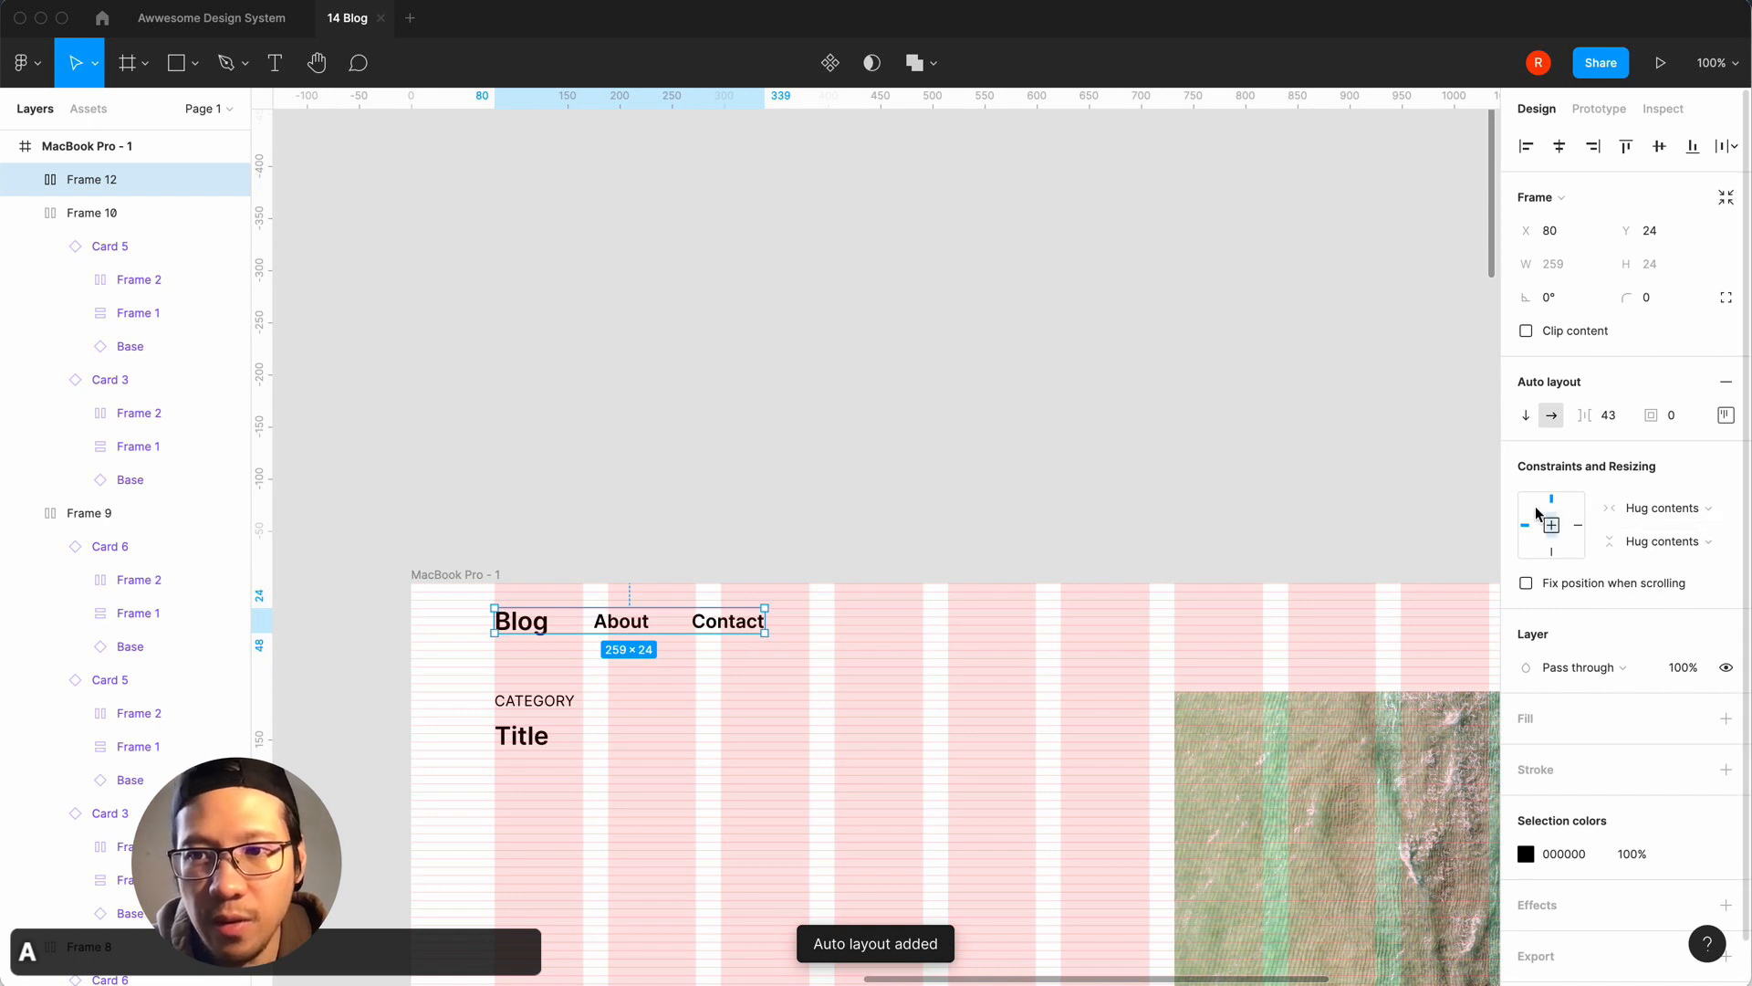
click(1633, 509)
click(1634, 511)
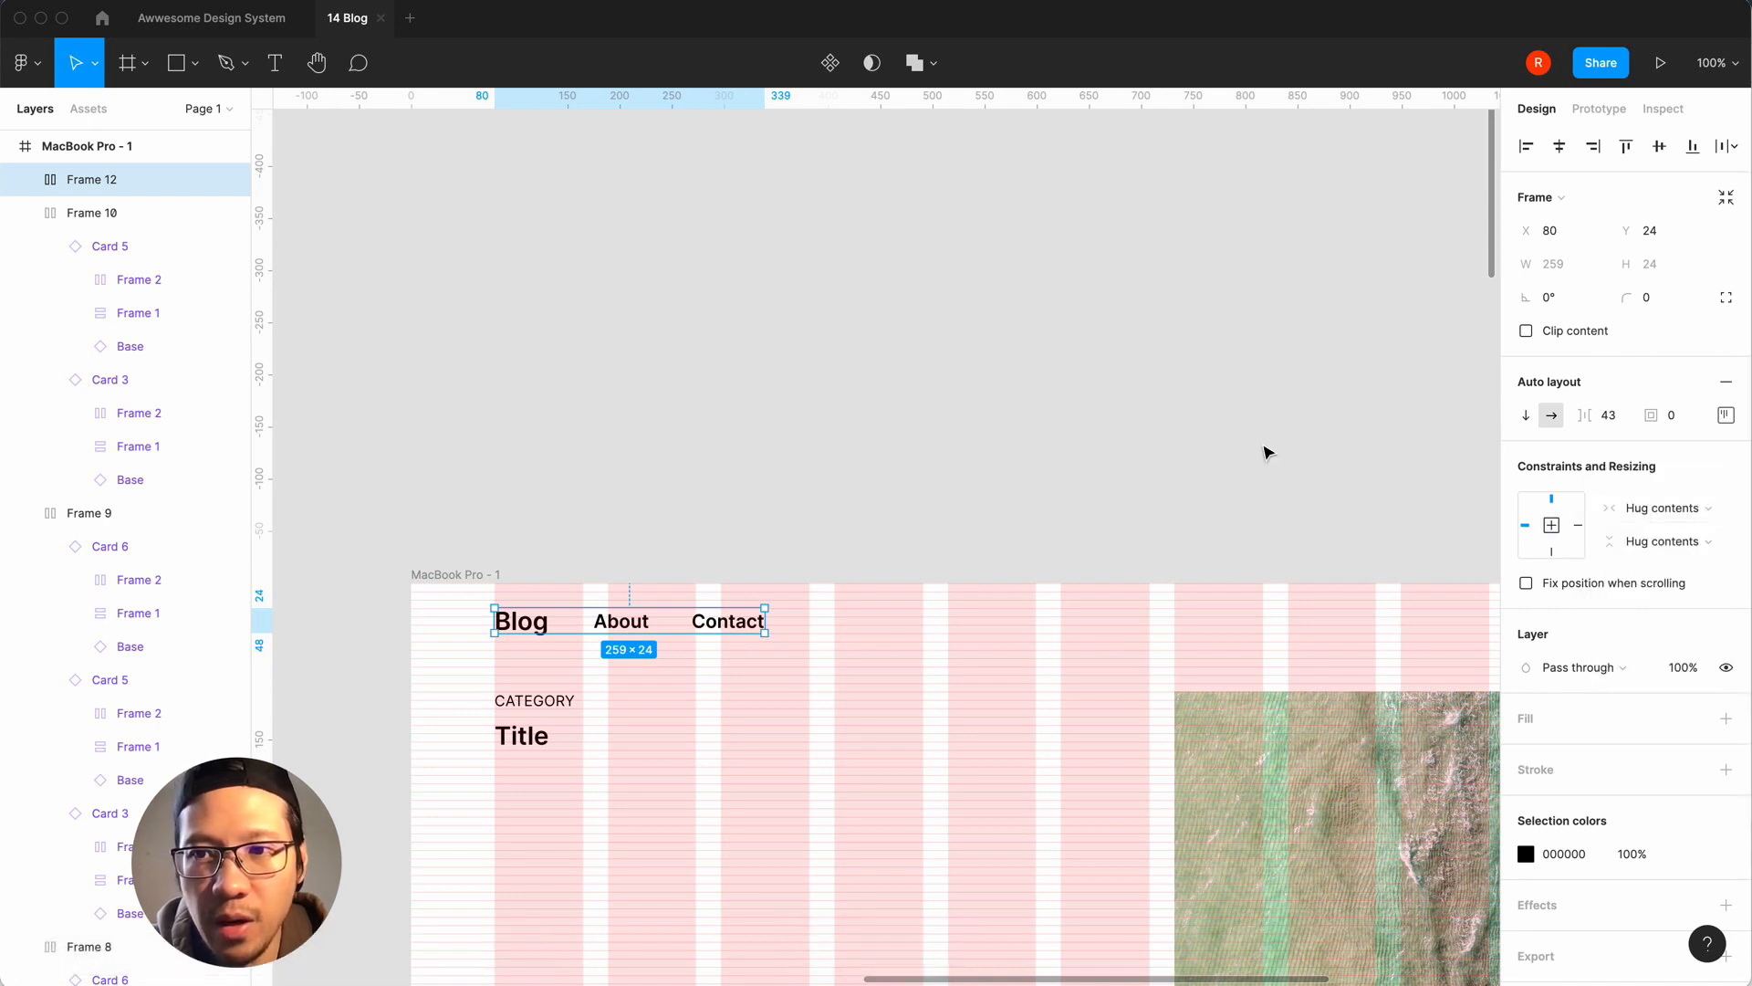
Widen the header frame to 1280 so that it spans to the last grid column.
scroll(1264, 447, right, 2)
key(minus)
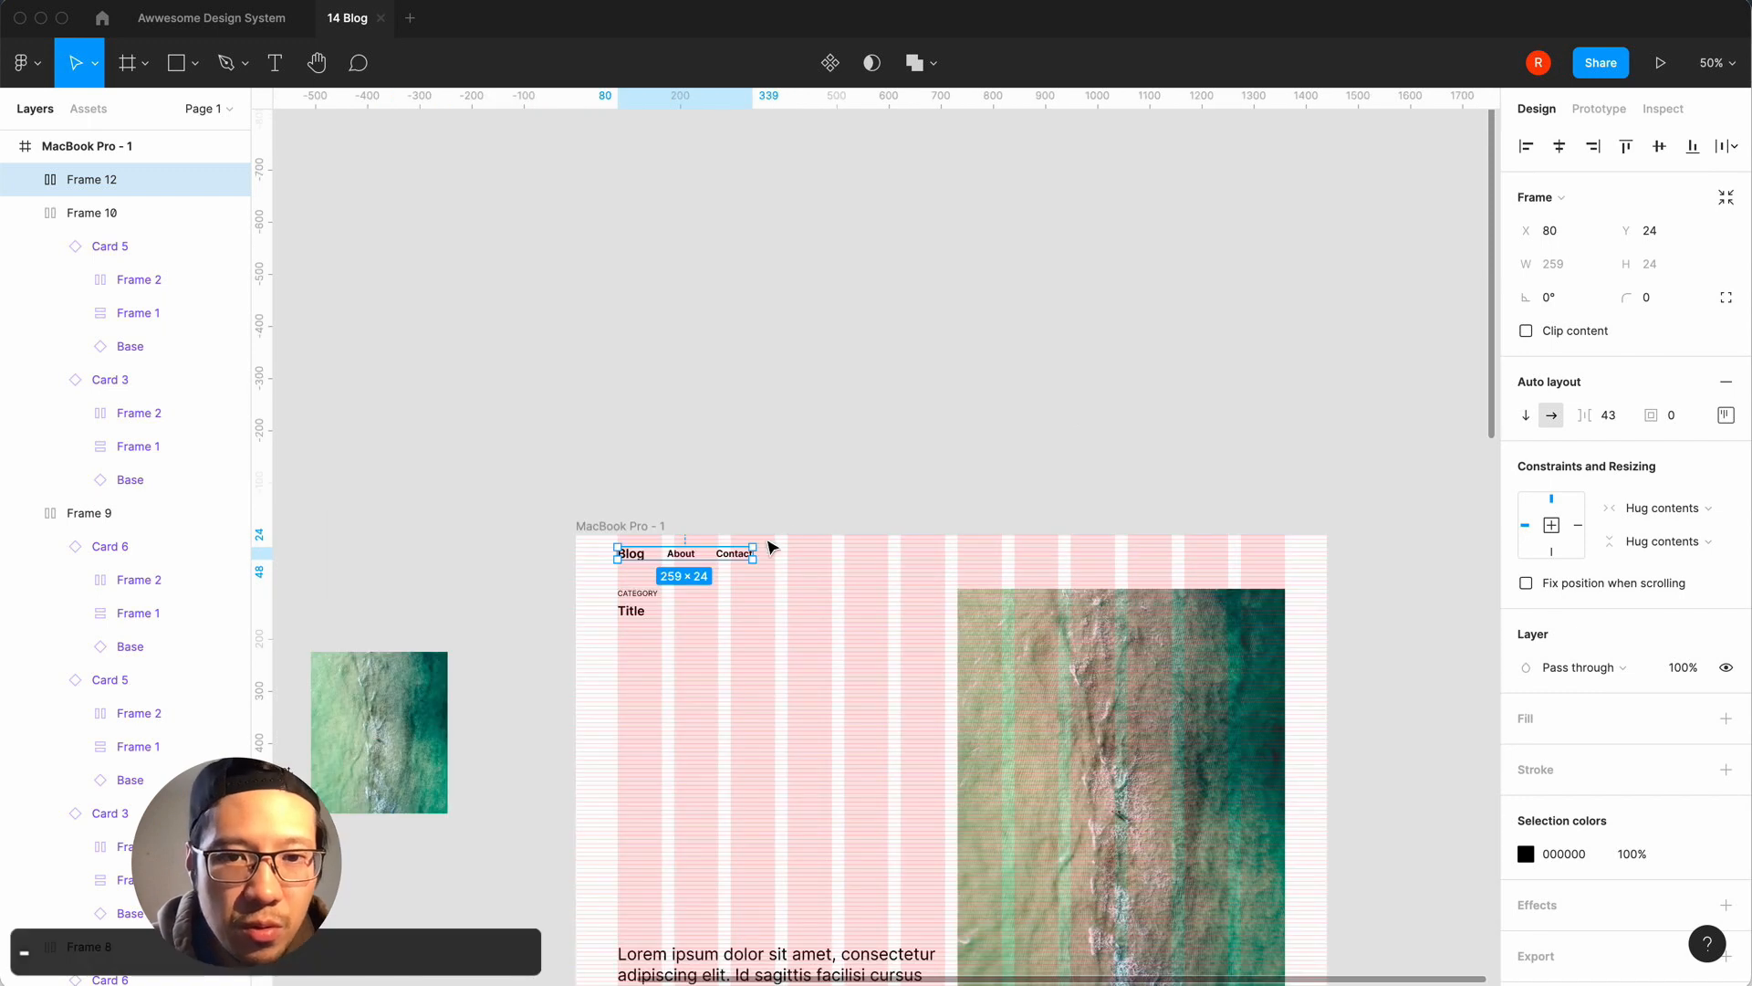
drag(758, 549, 1284, 549)
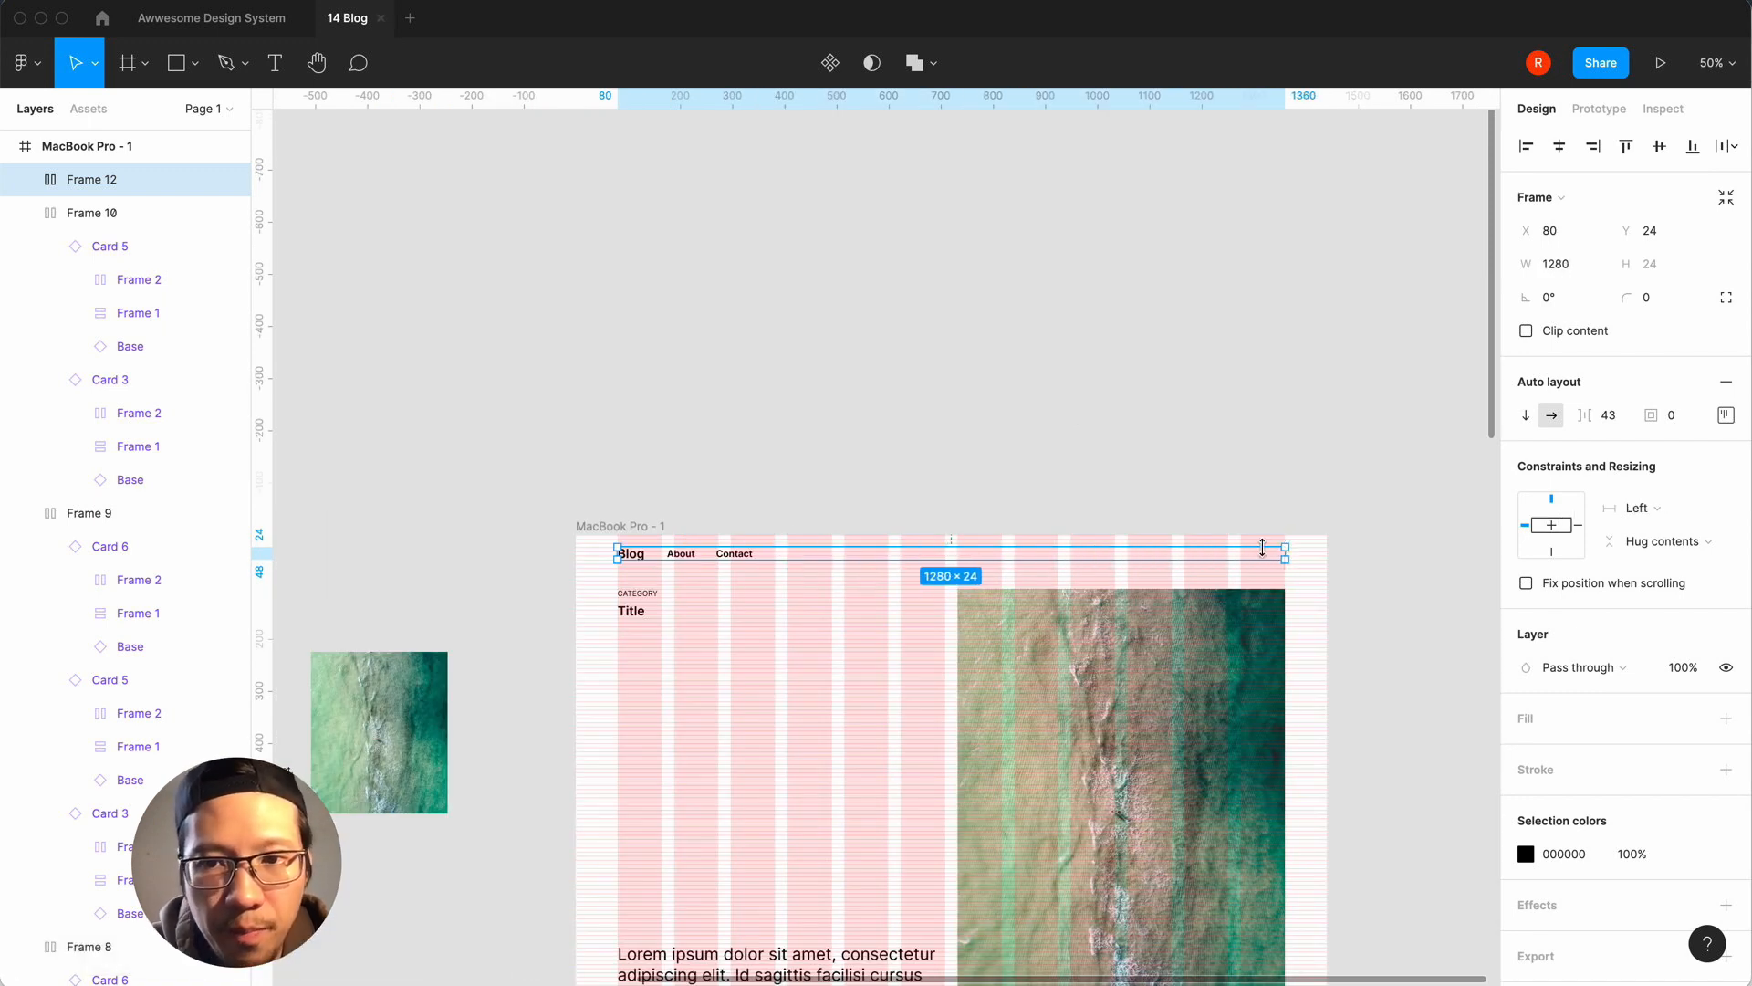
click(737, 421)
Try setting the Blog text's horizontal resizing to Fill container, and undo it.
key(equal)
click(398, 573)
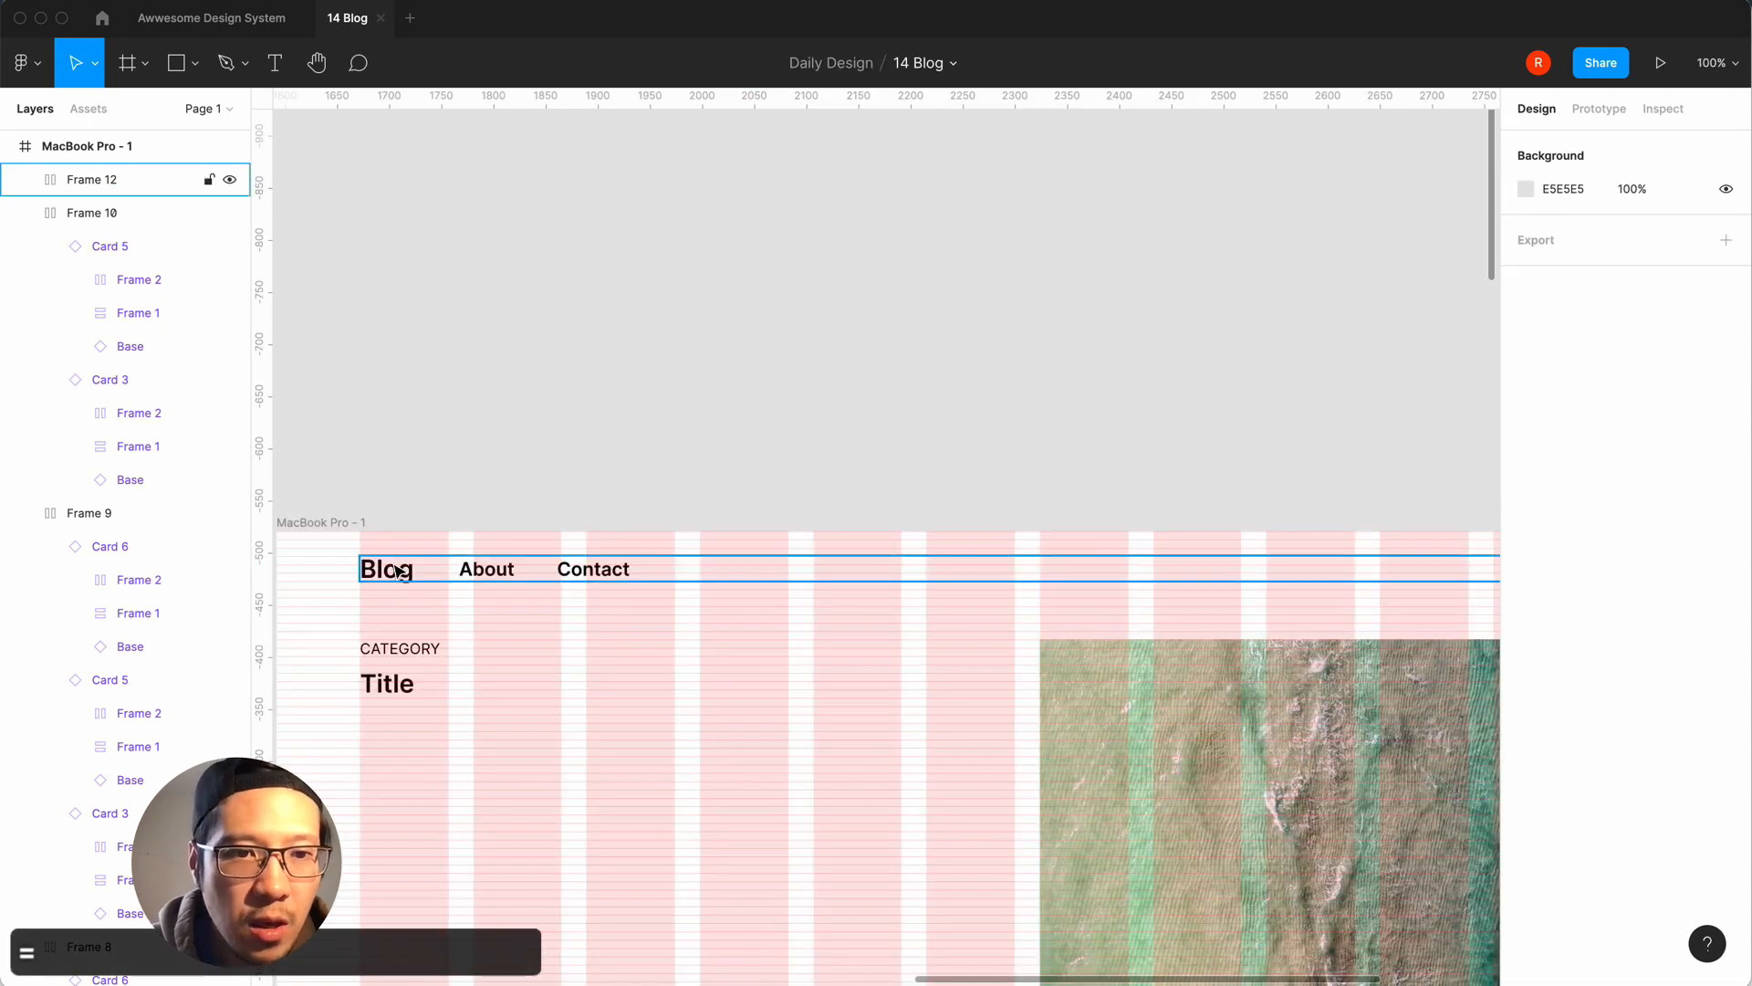
double_click(398, 572)
click(1652, 465)
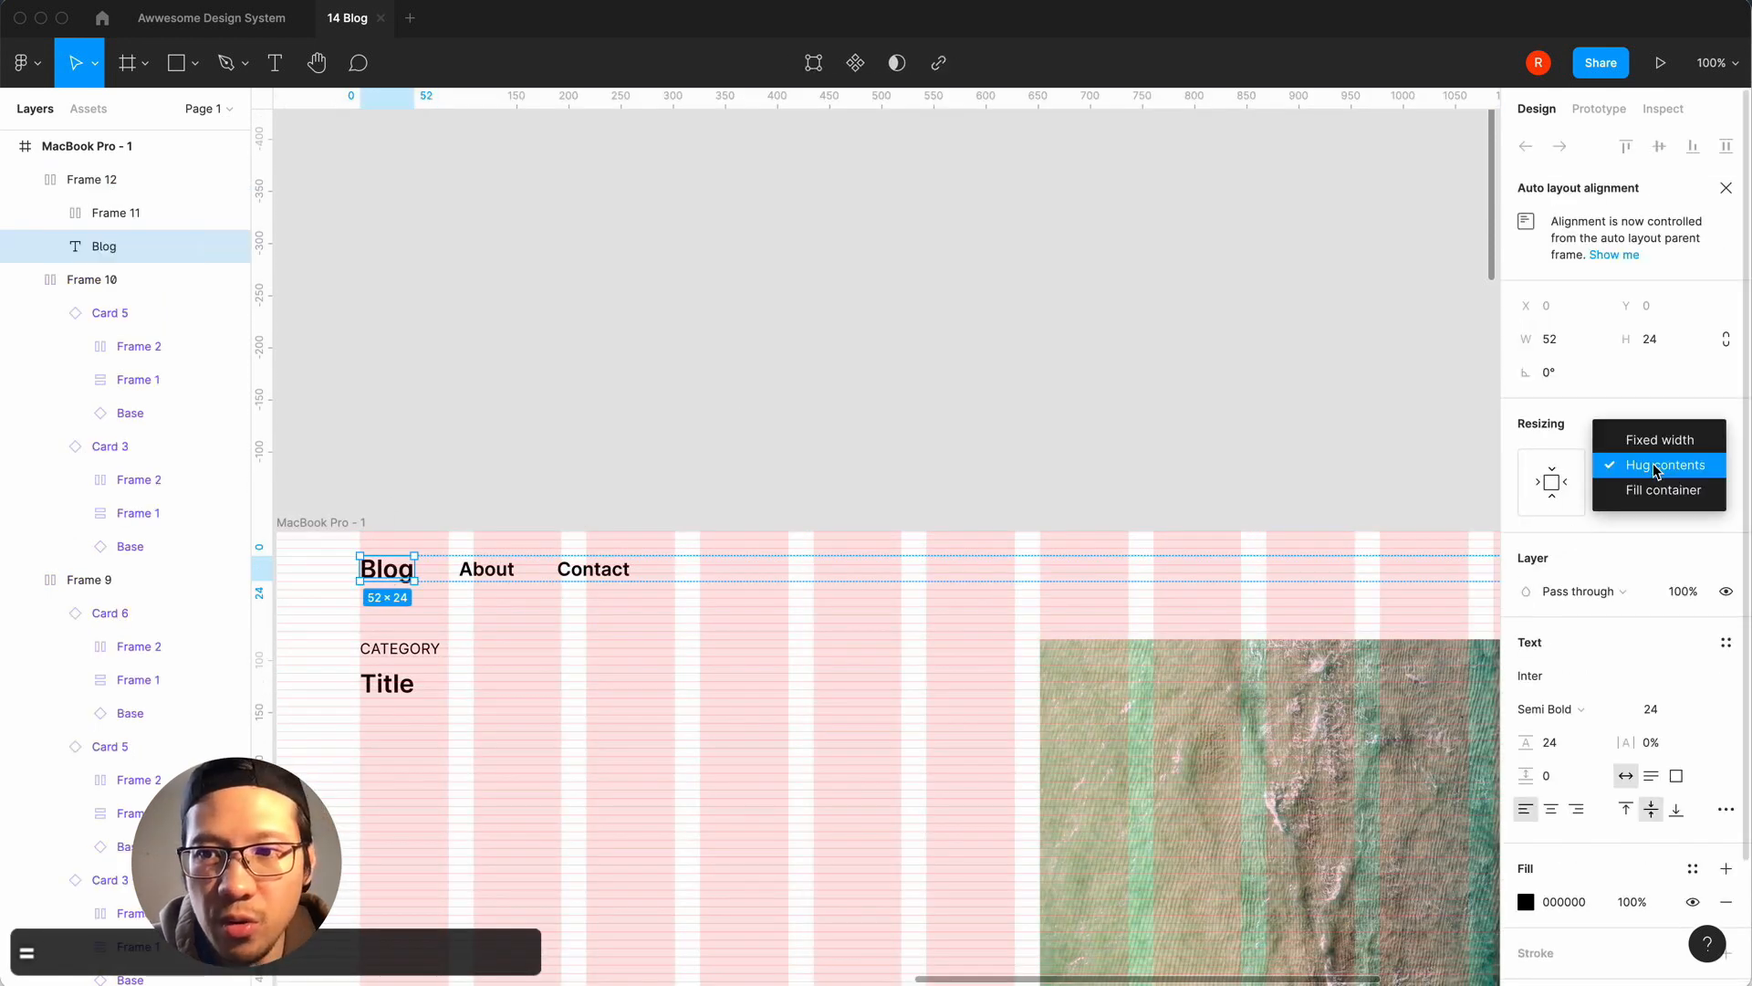
click(1663, 490)
click(1111, 365)
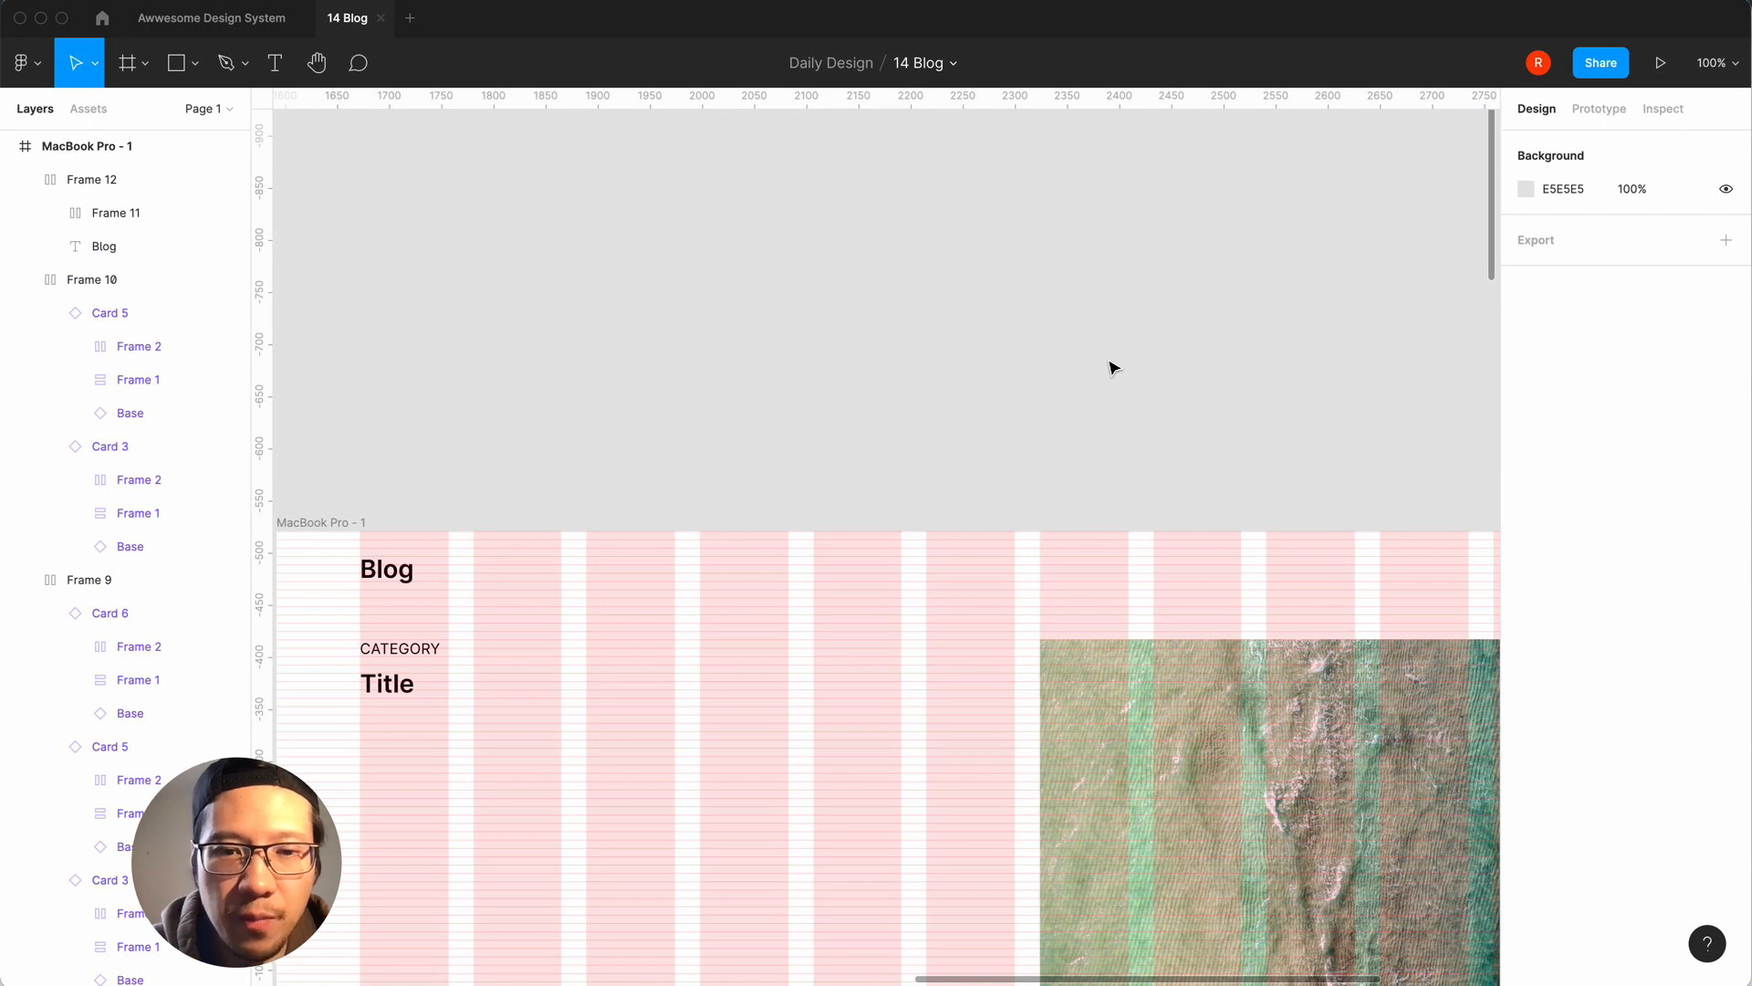
key(super+z)
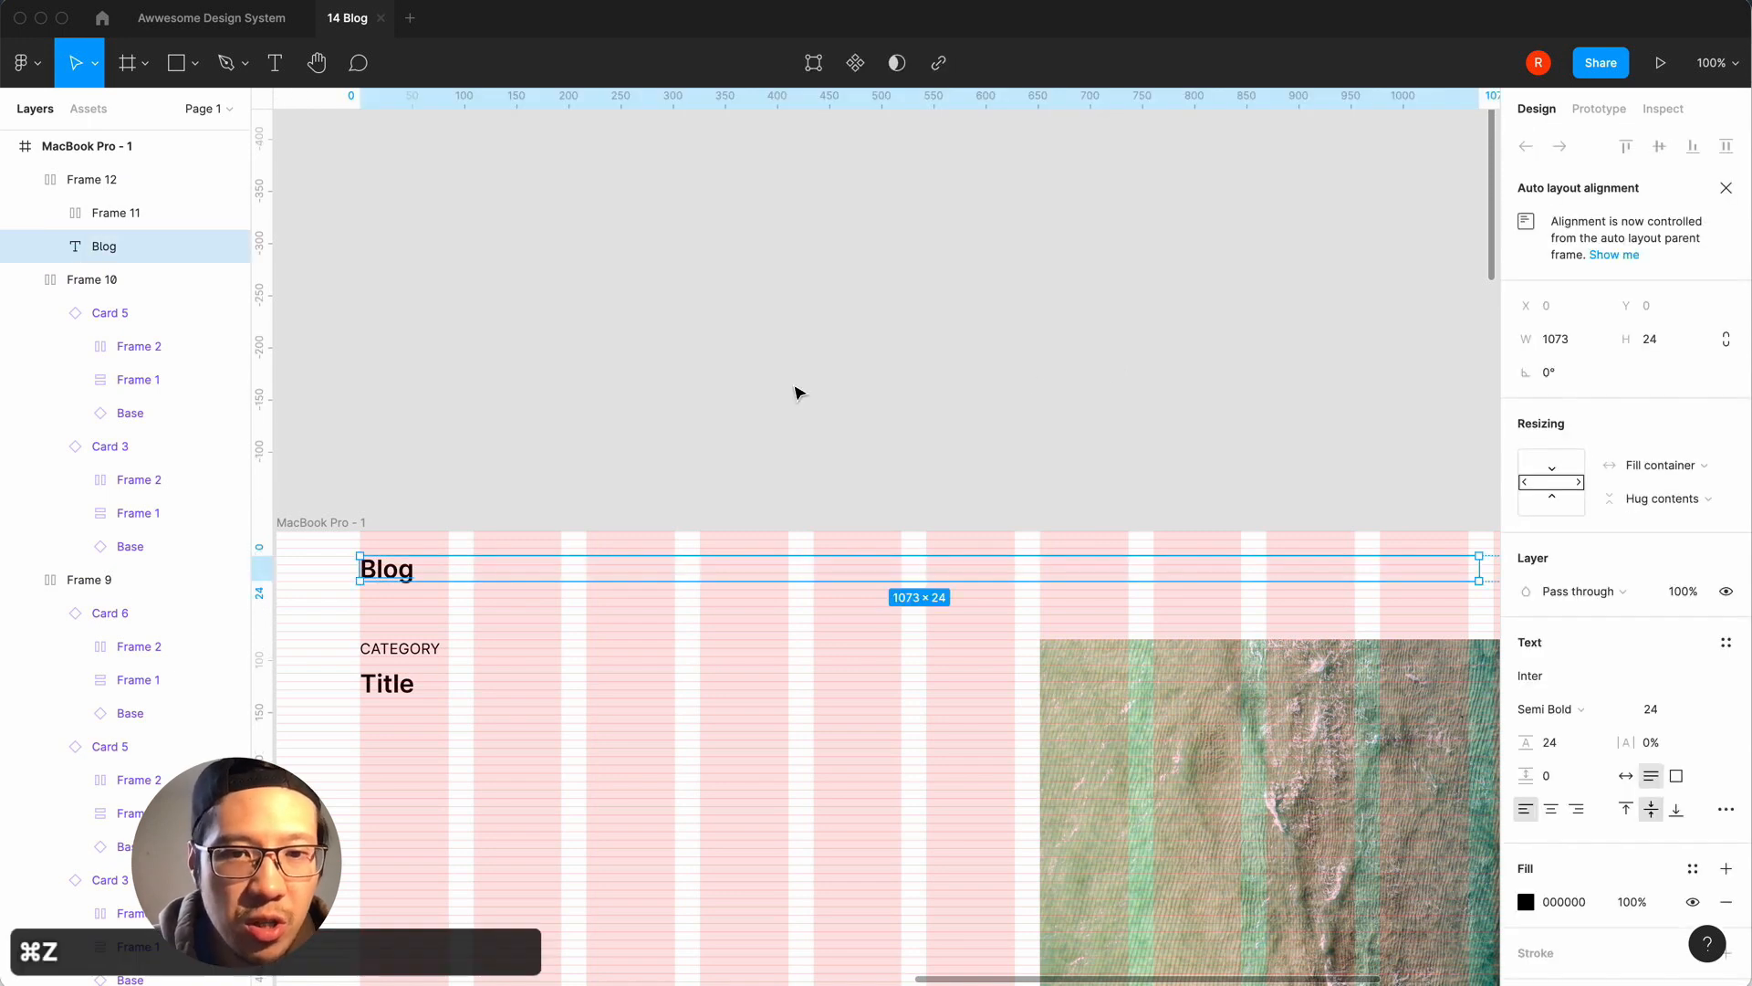
key(super+z)
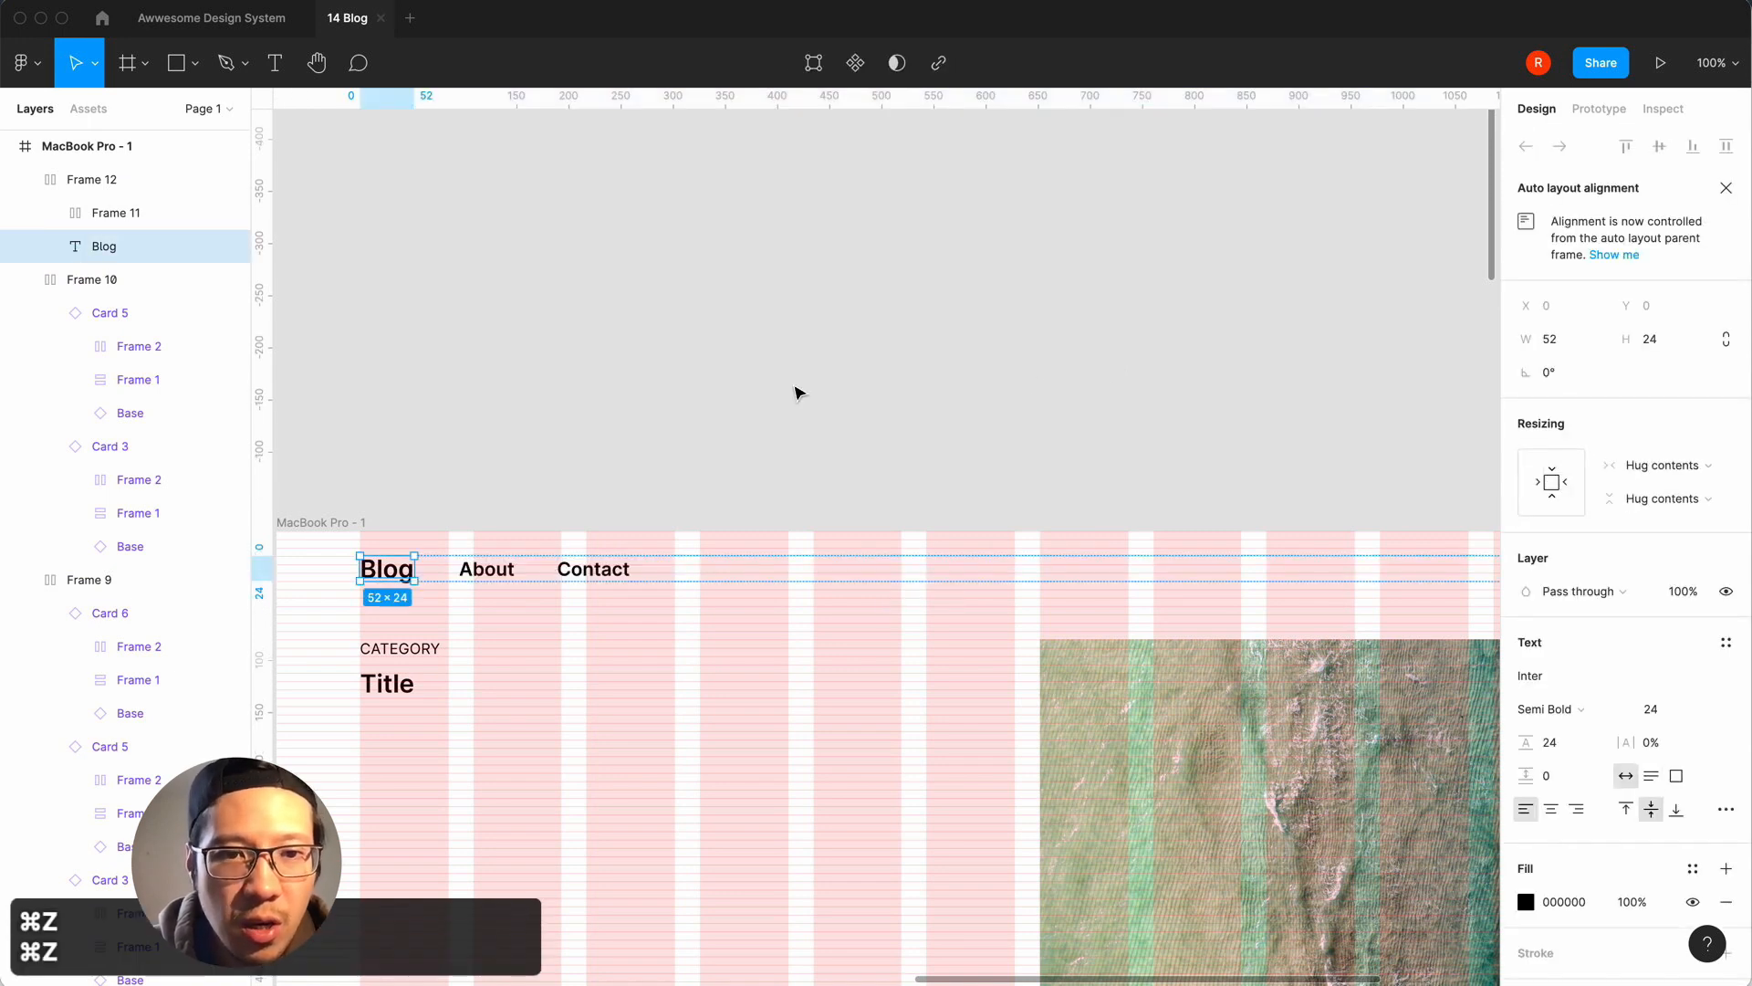
Distribute the header frame's items with the Space between auto layout option.
click(1104, 571)
click(1725, 415)
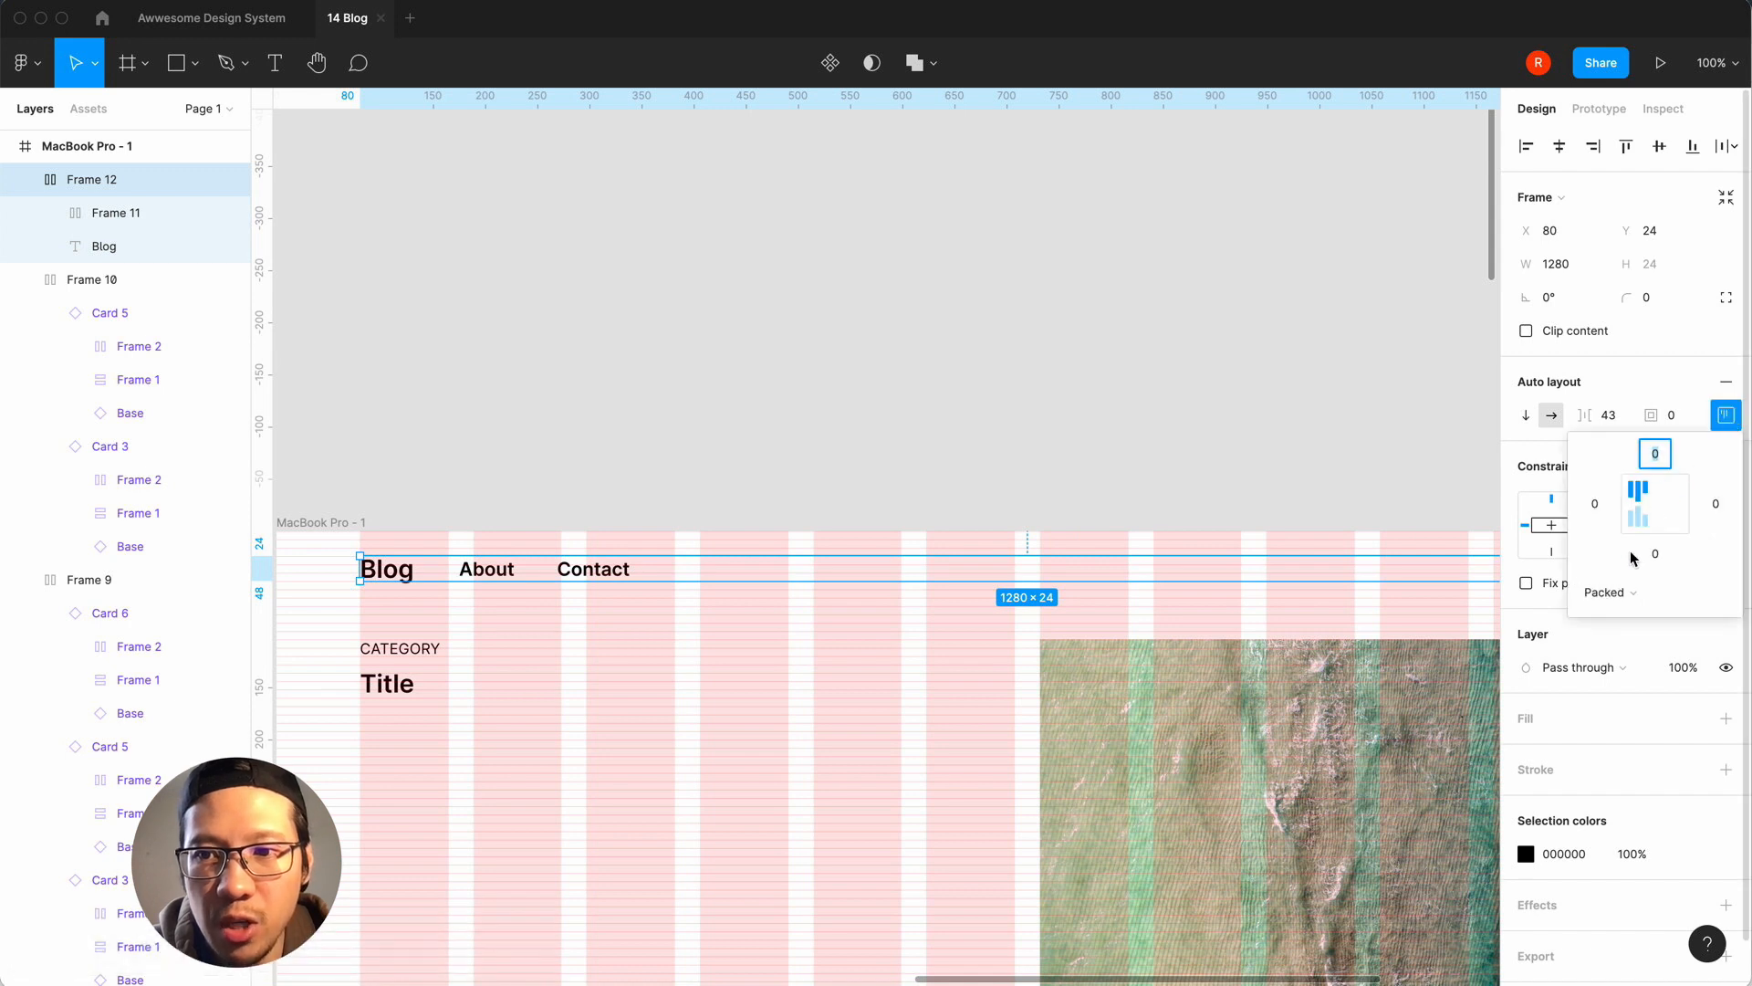
click(1611, 594)
click(1621, 616)
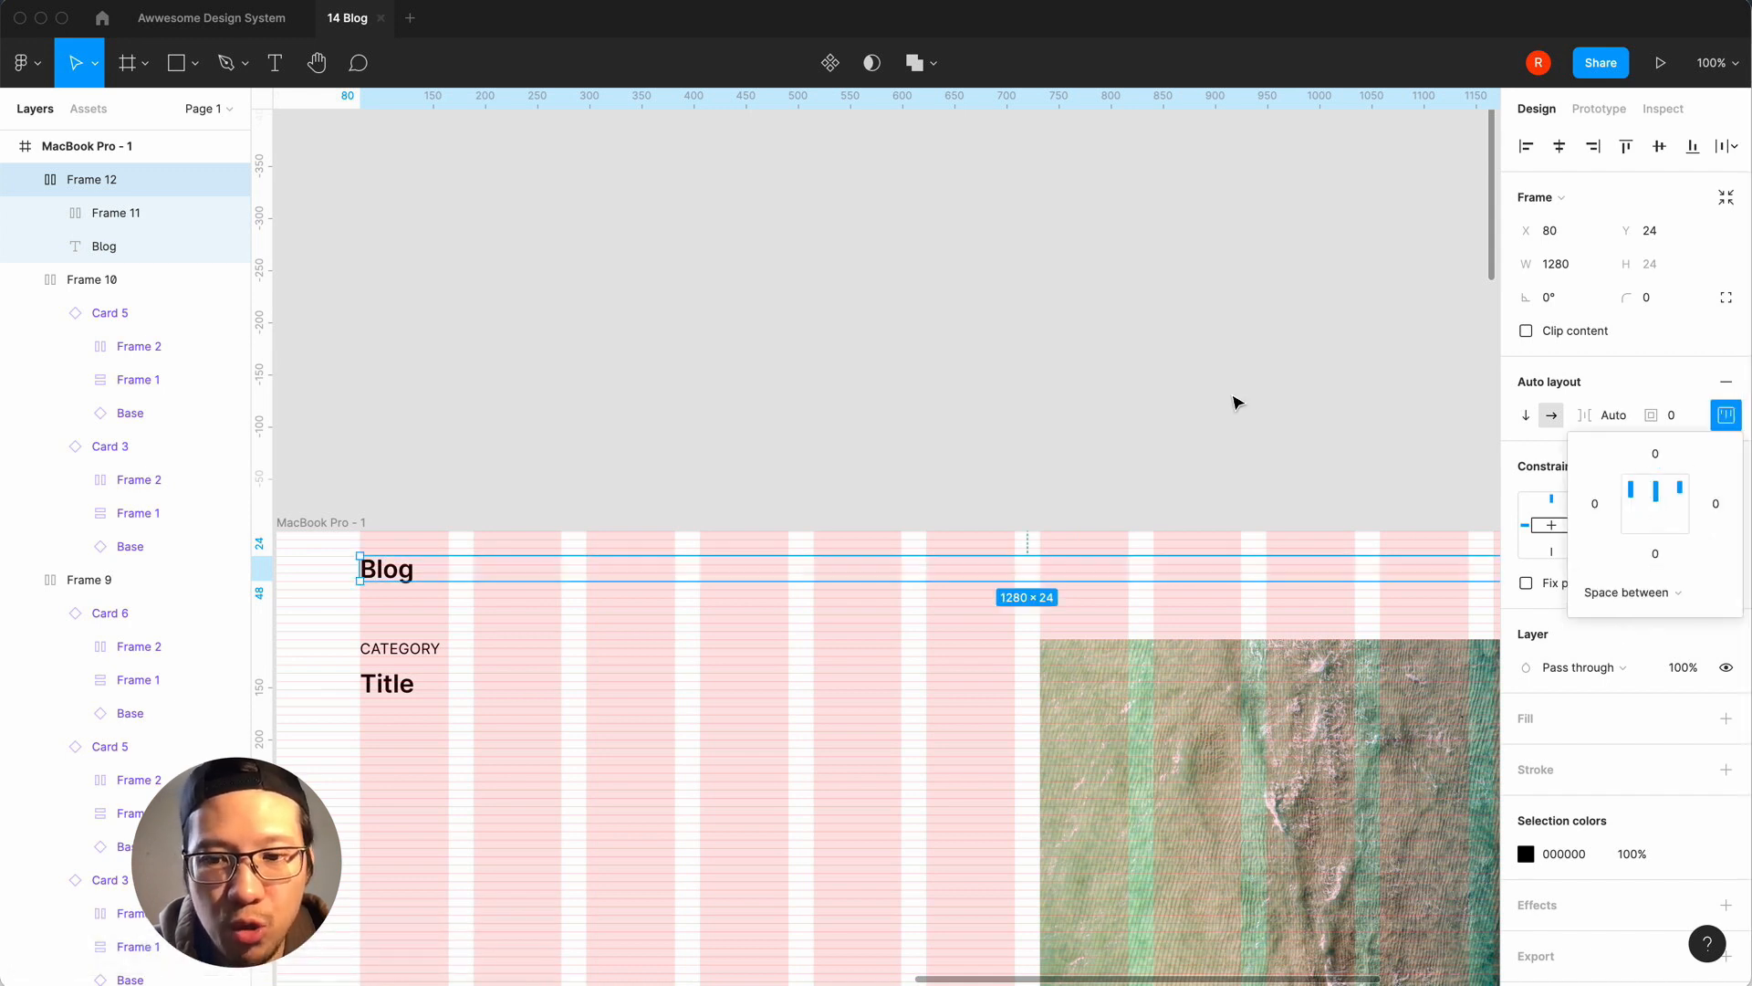
key(minus)
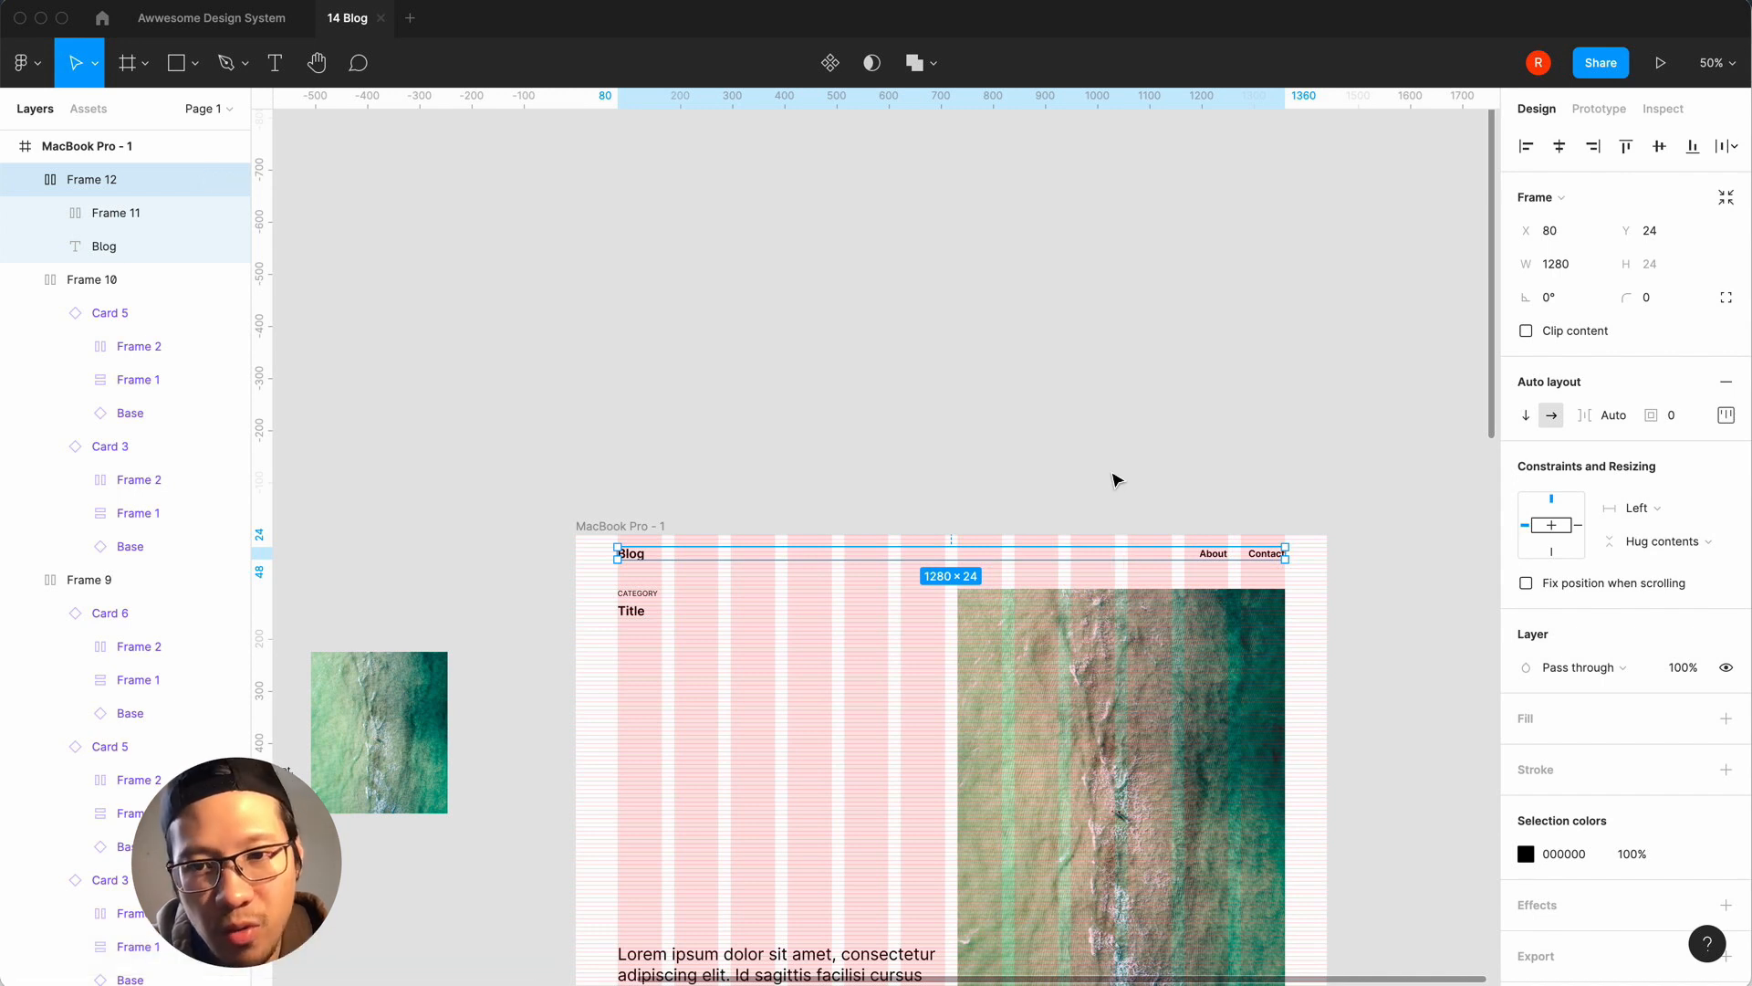
click(944, 461)
Set the header frame's top and bottom padding to 16.
click(701, 567)
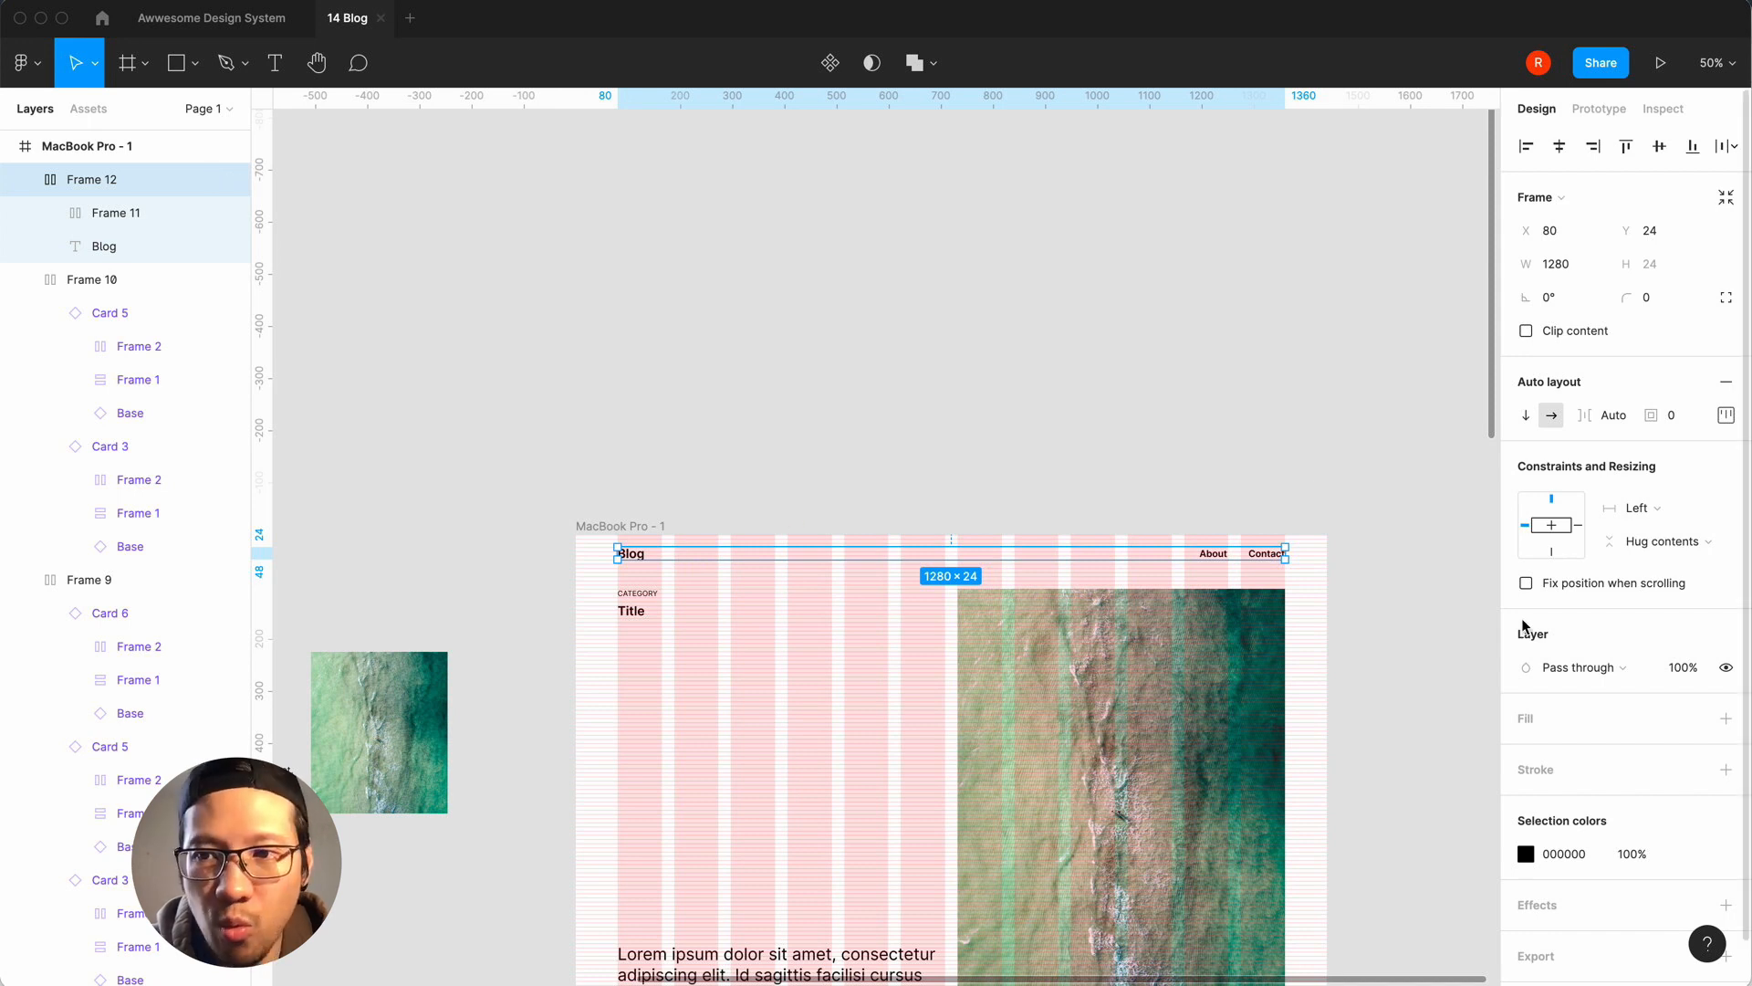
click(1721, 418)
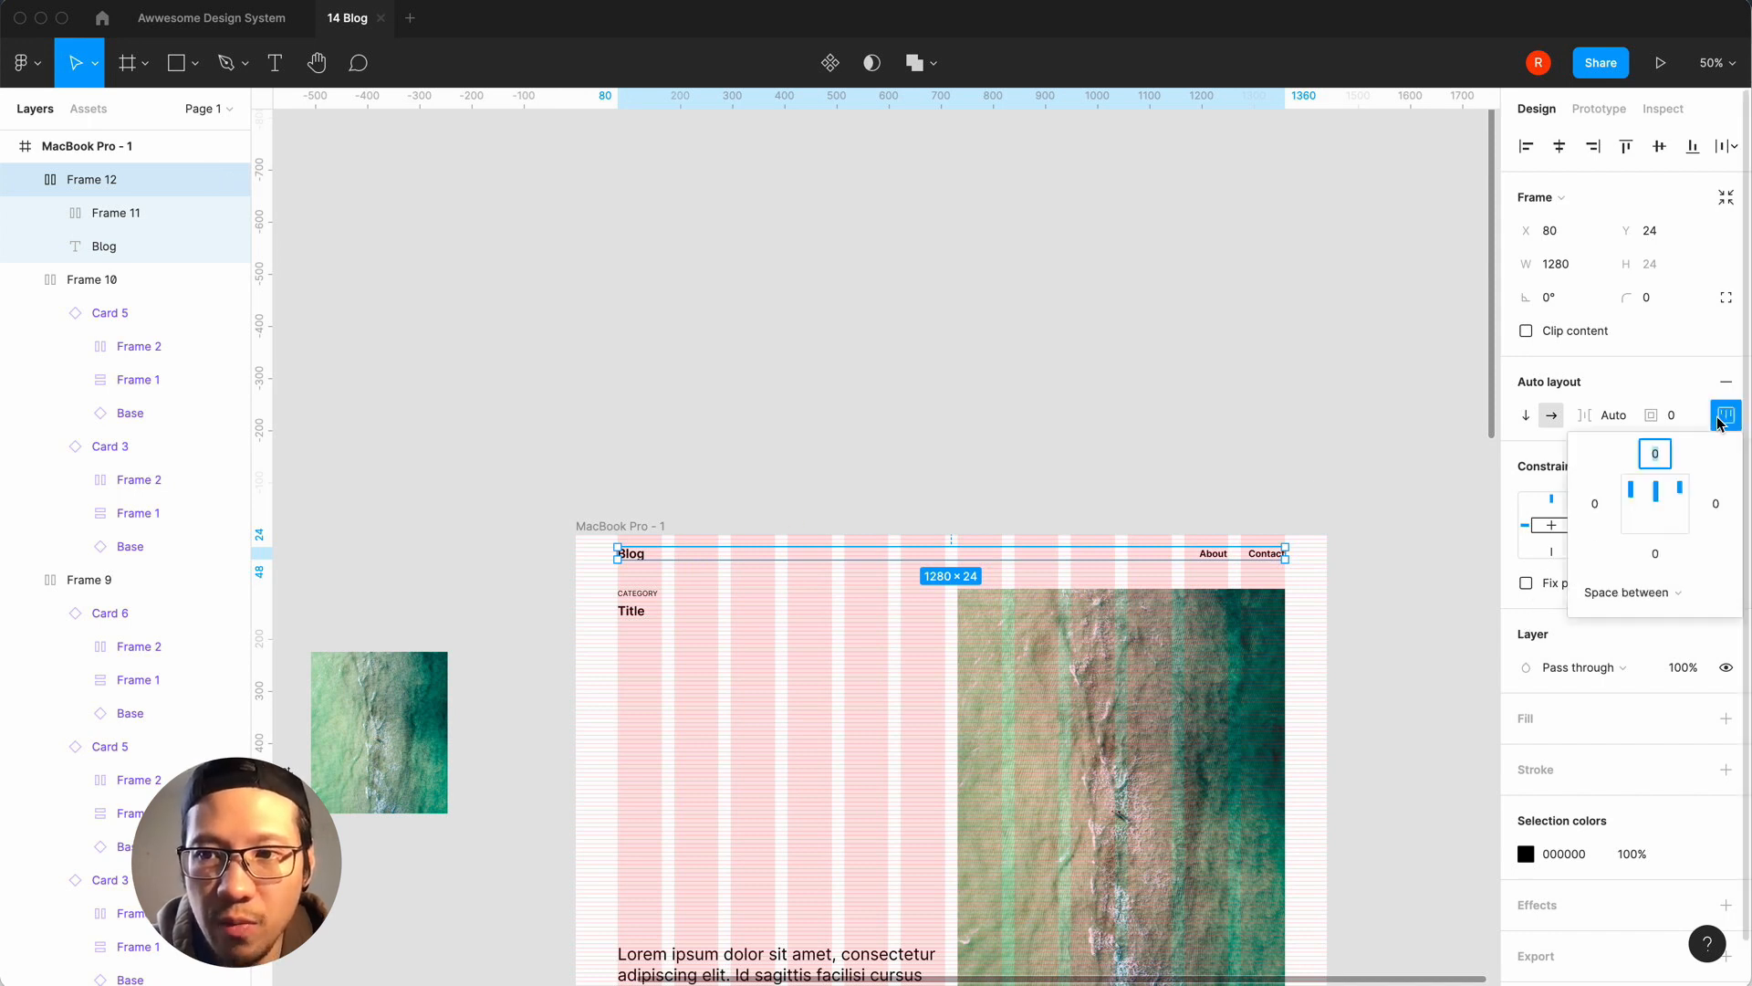
text(16)
click(1655, 554)
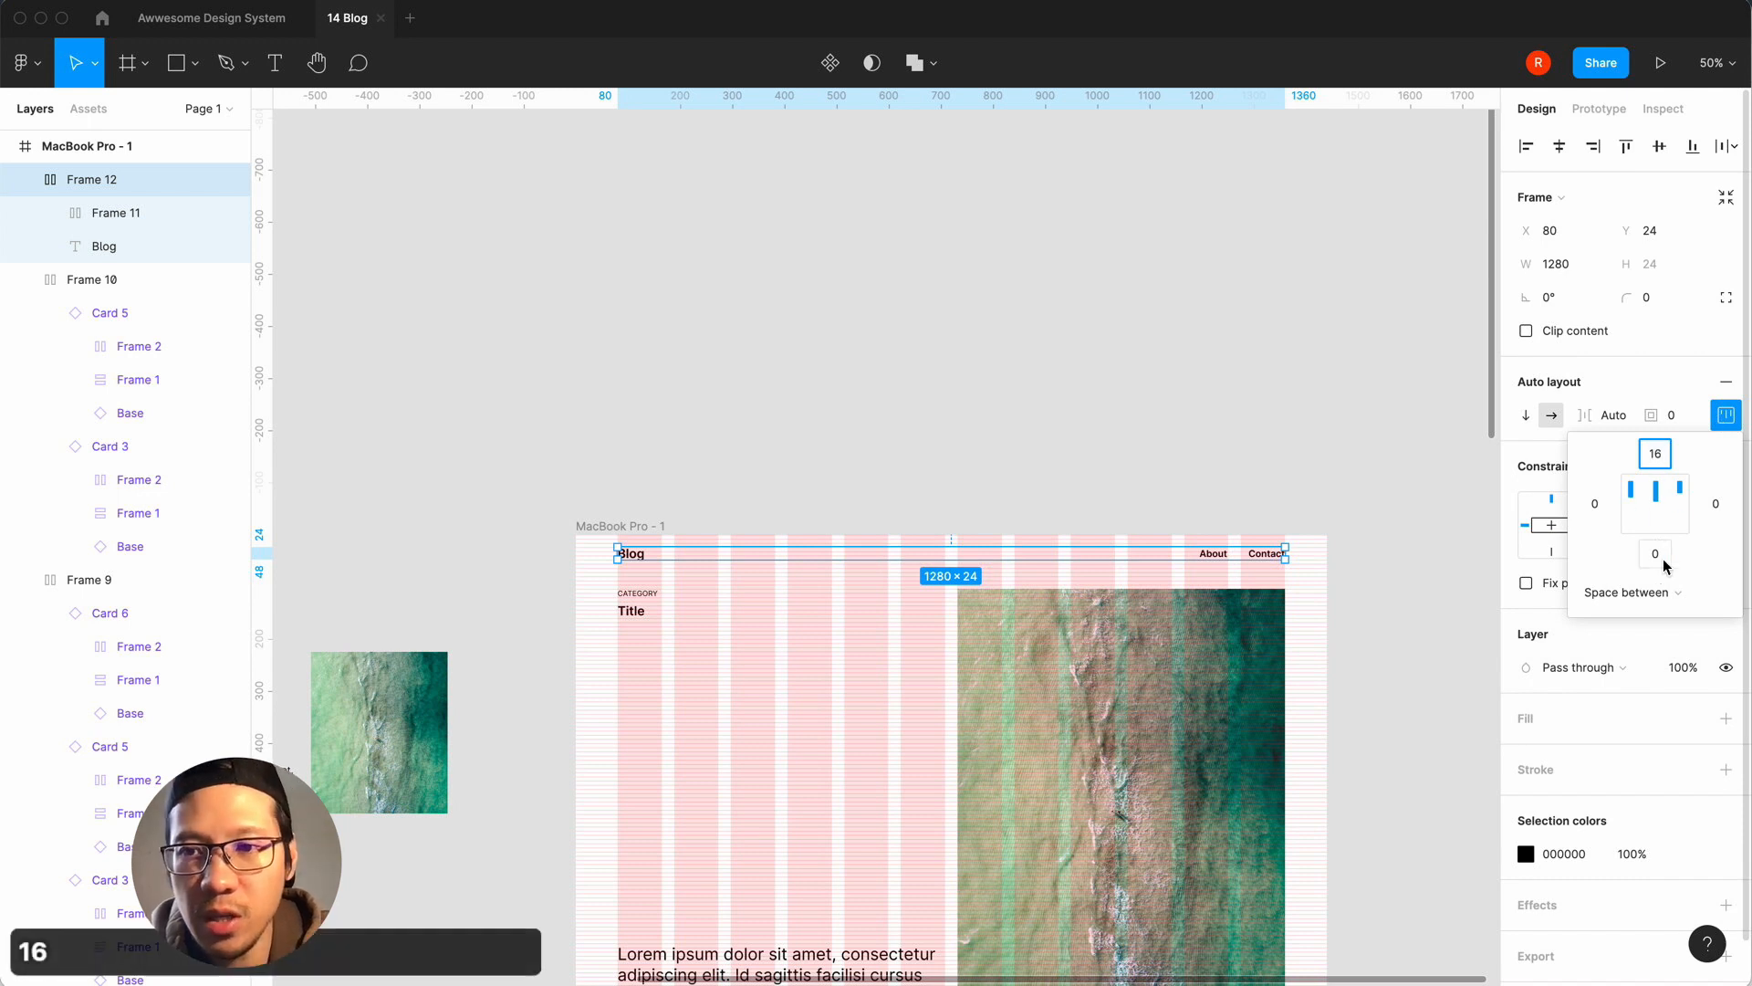
text(16)
key(Return)
Set the header frame's top and bottom padding to 24.
click(1655, 453)
text(24)
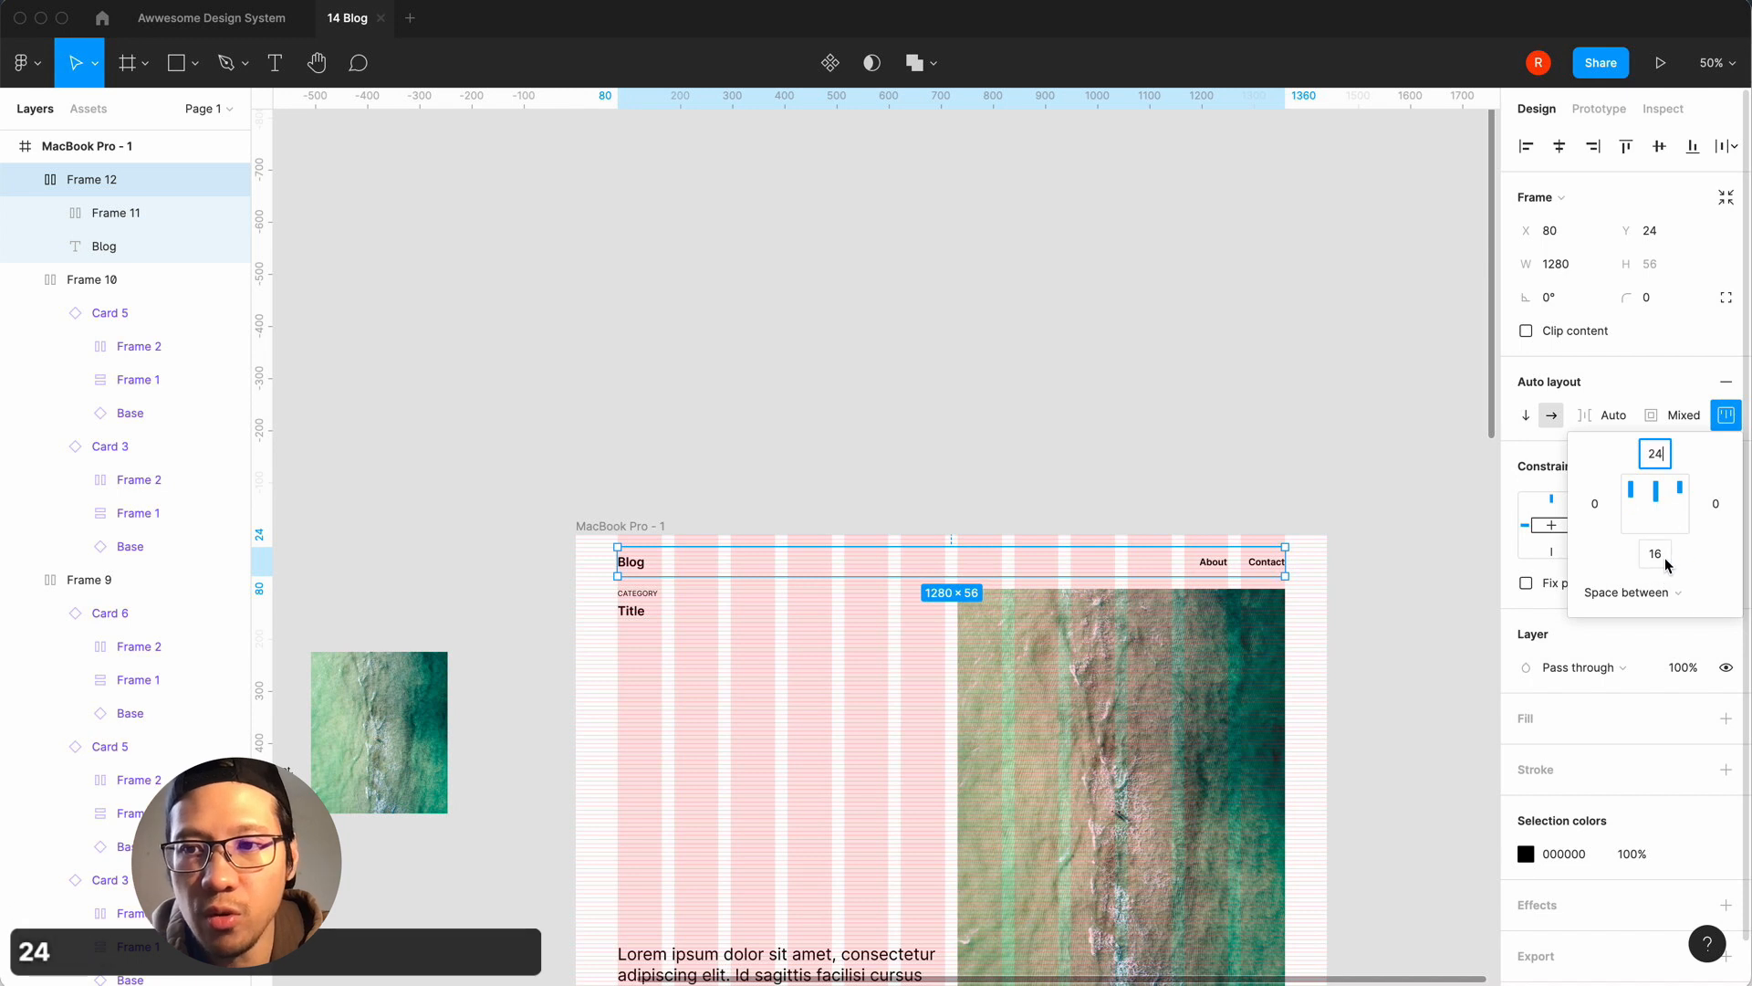
click(1664, 555)
text(24)
key(Return)
click(1662, 459)
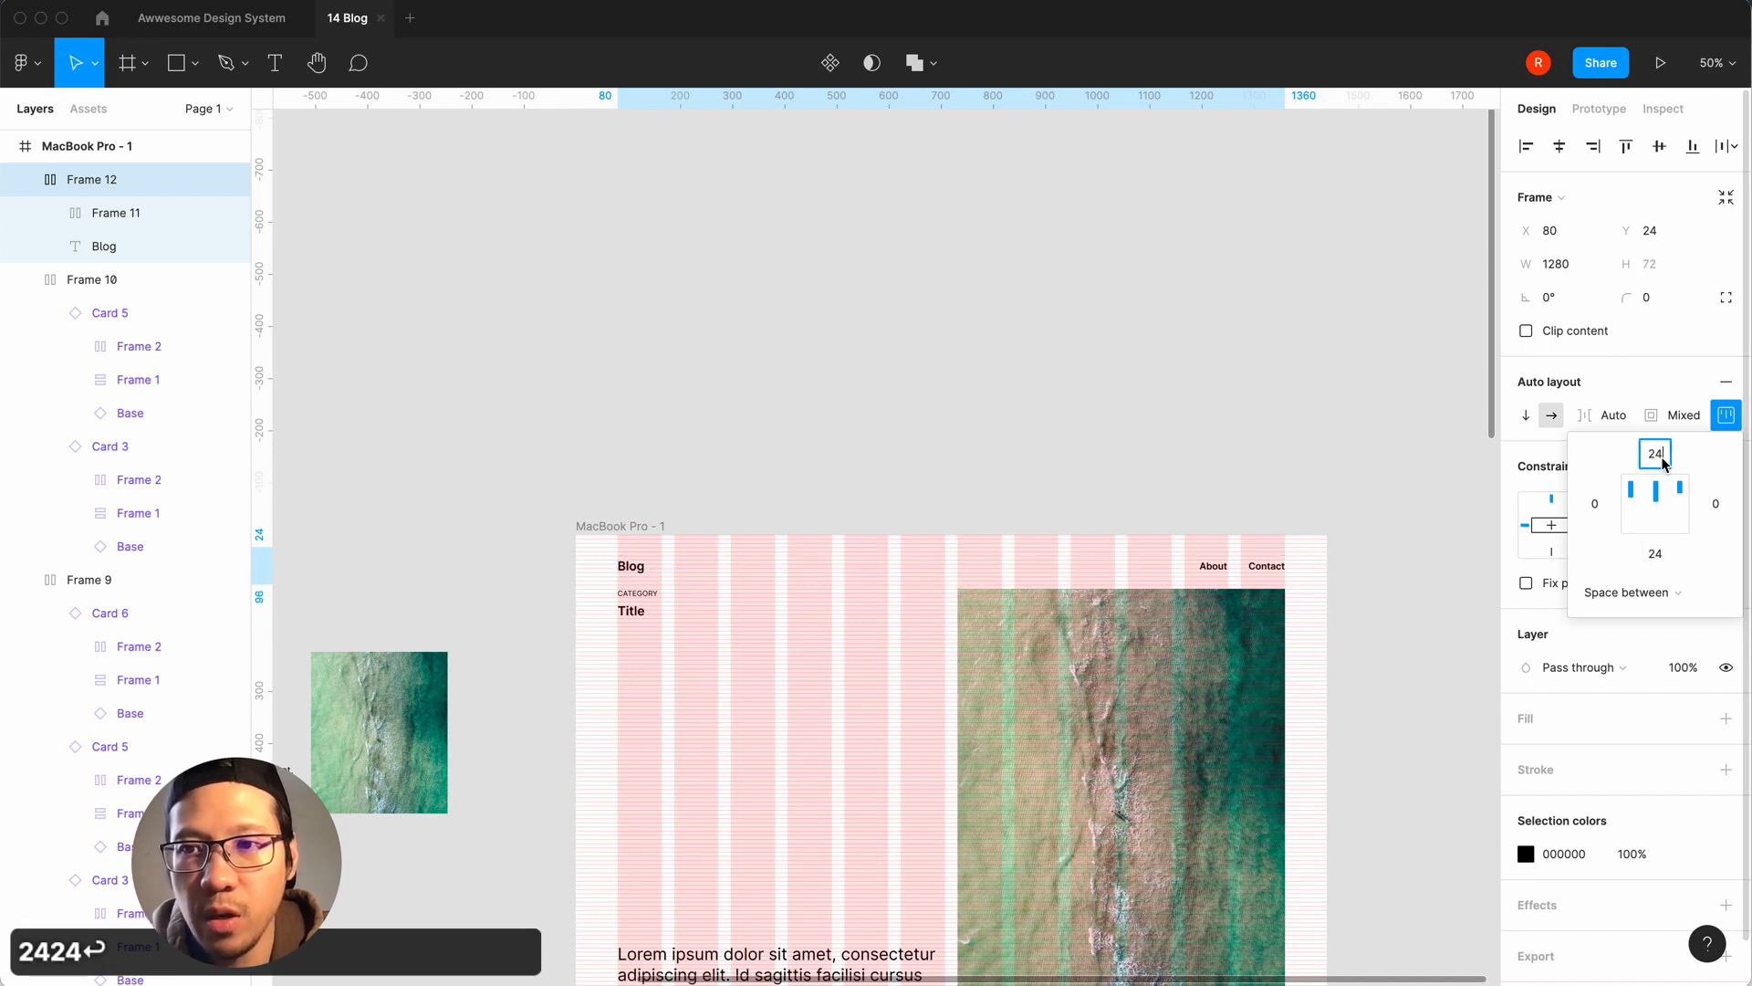
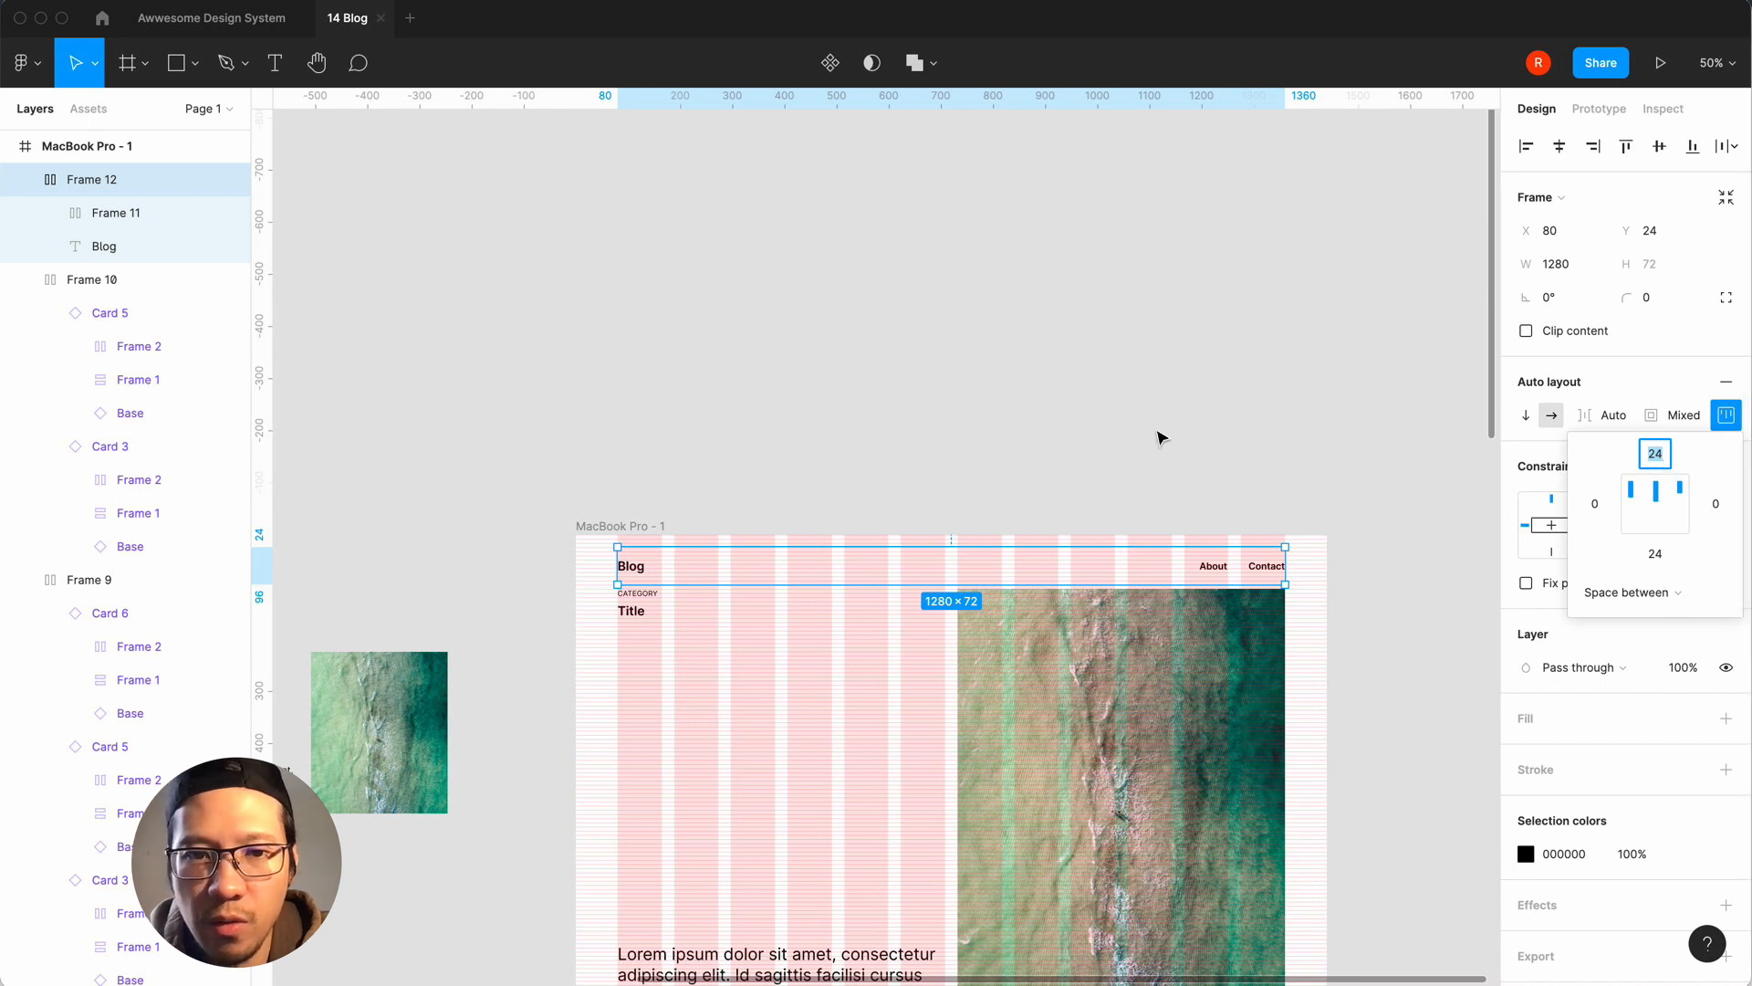
Set the Blog text's line height to 28.
click(640, 579)
click(1576, 748)
text(28)
key(Return)
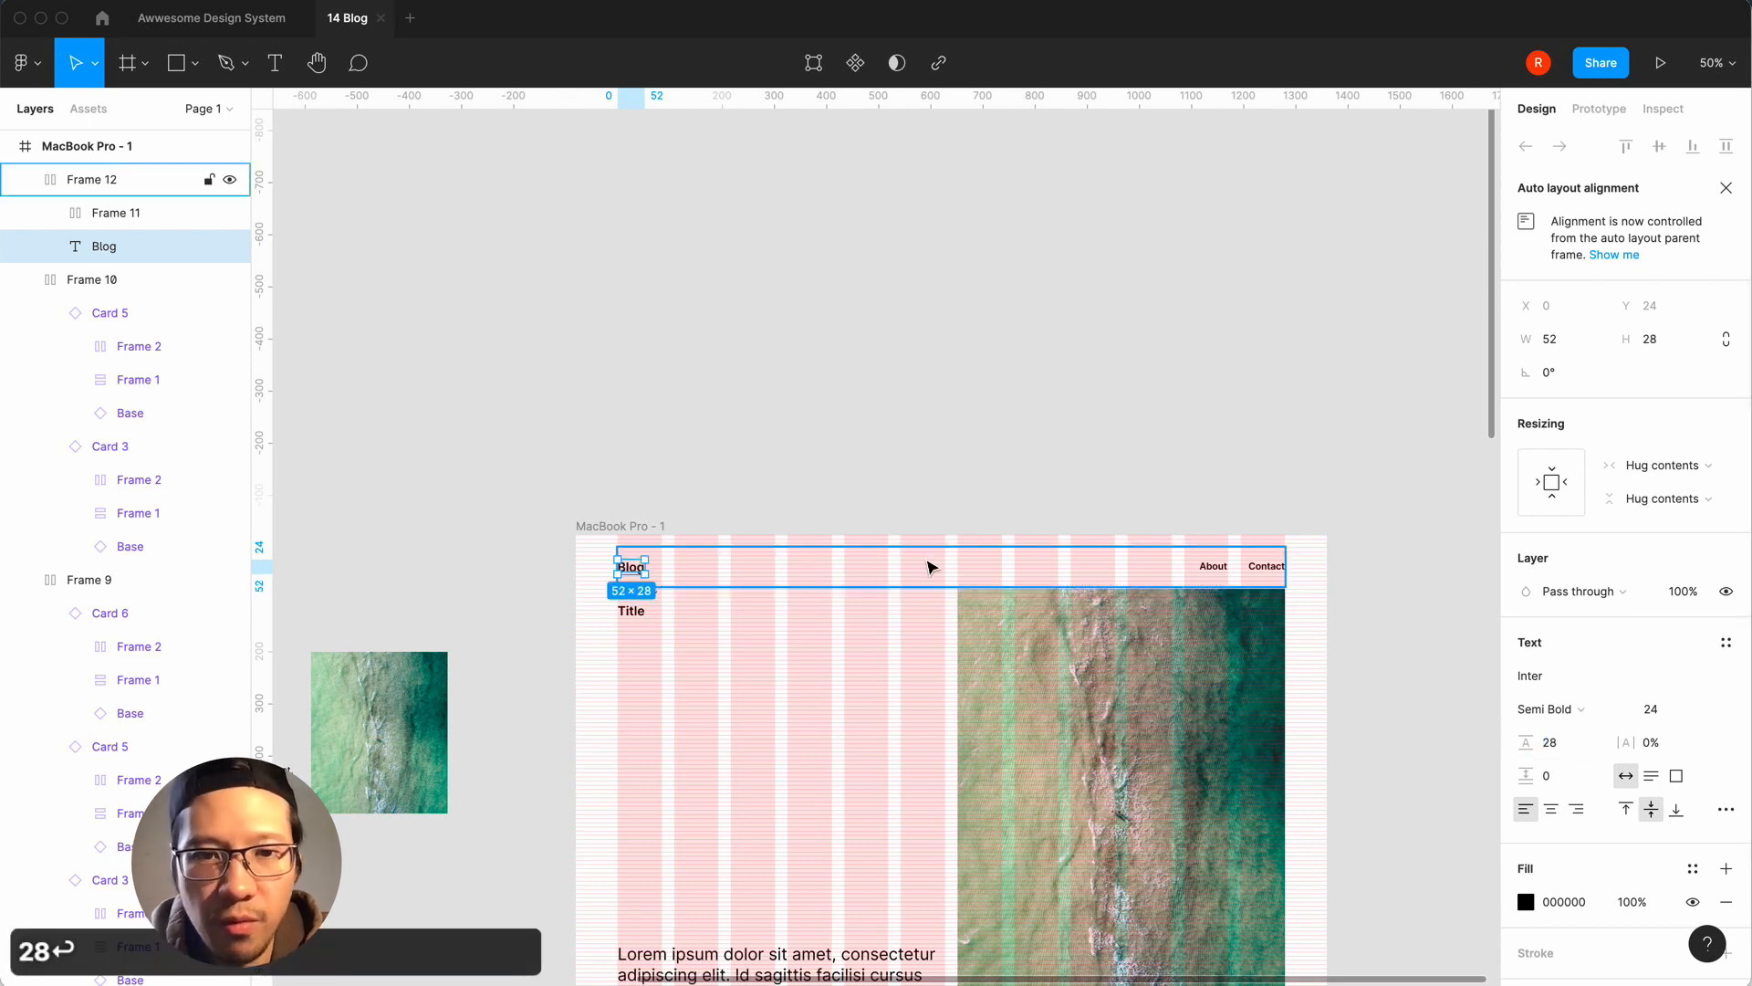
Align the header frame's contents to the vertical centre in its auto layout settings.
click(877, 581)
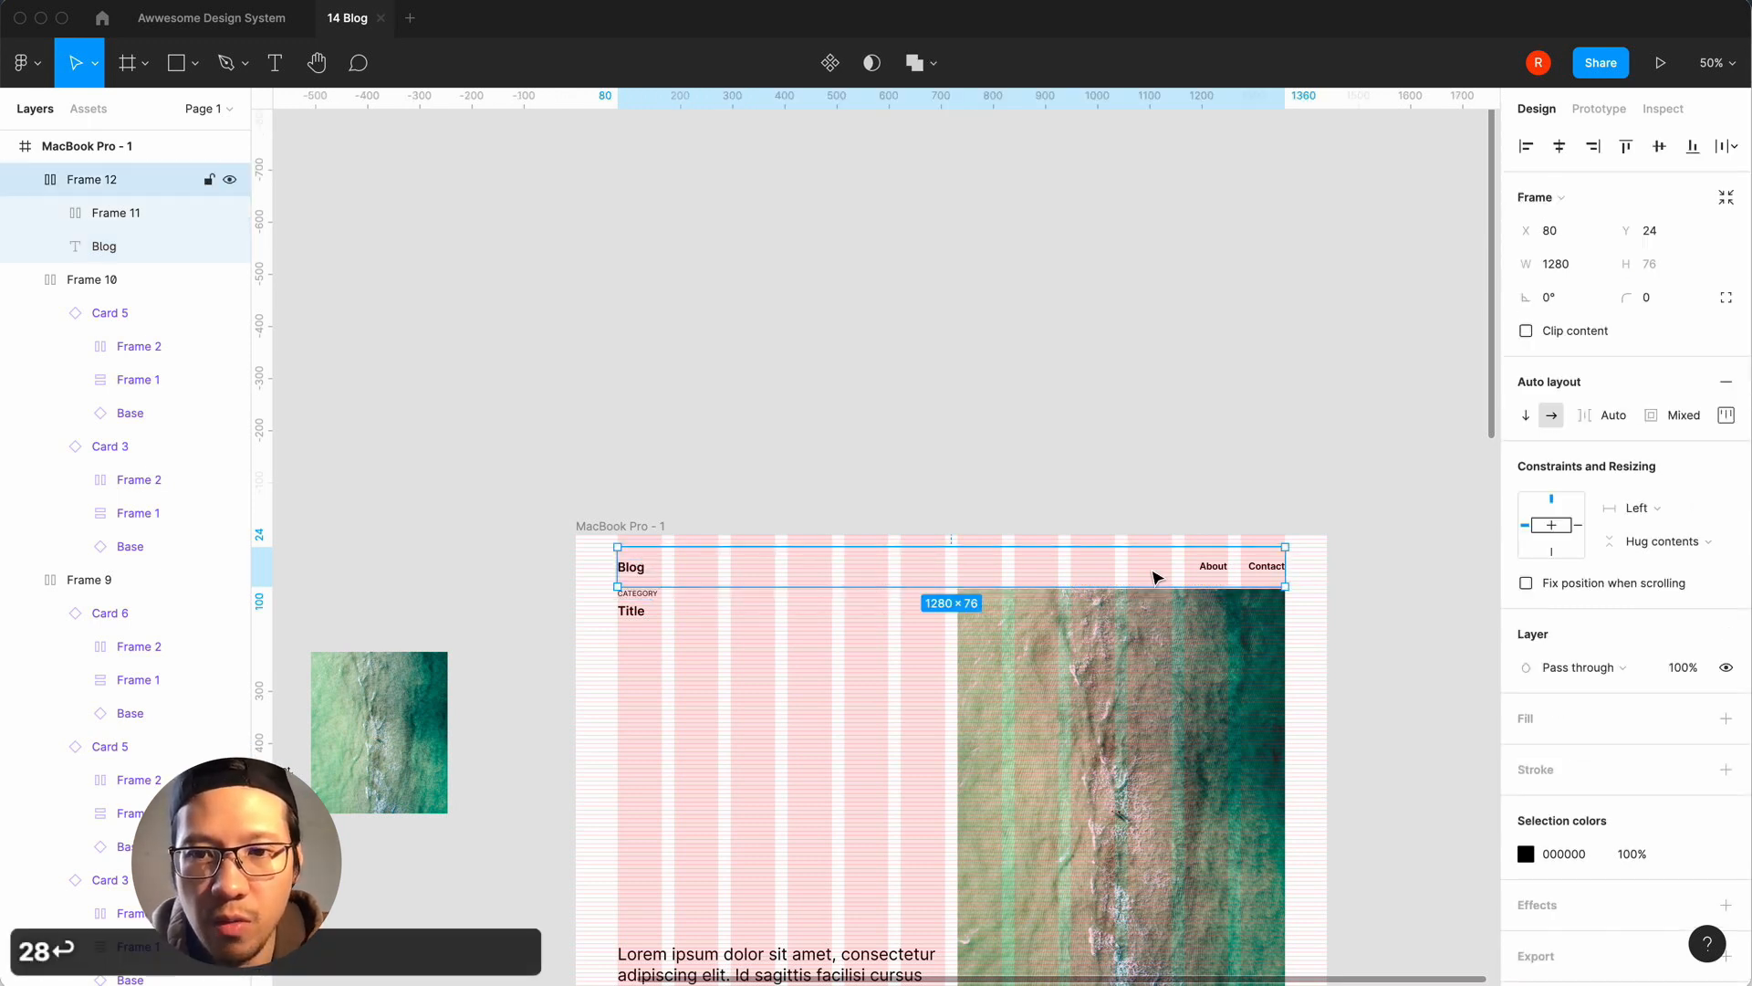
click(1213, 572)
click(1214, 572)
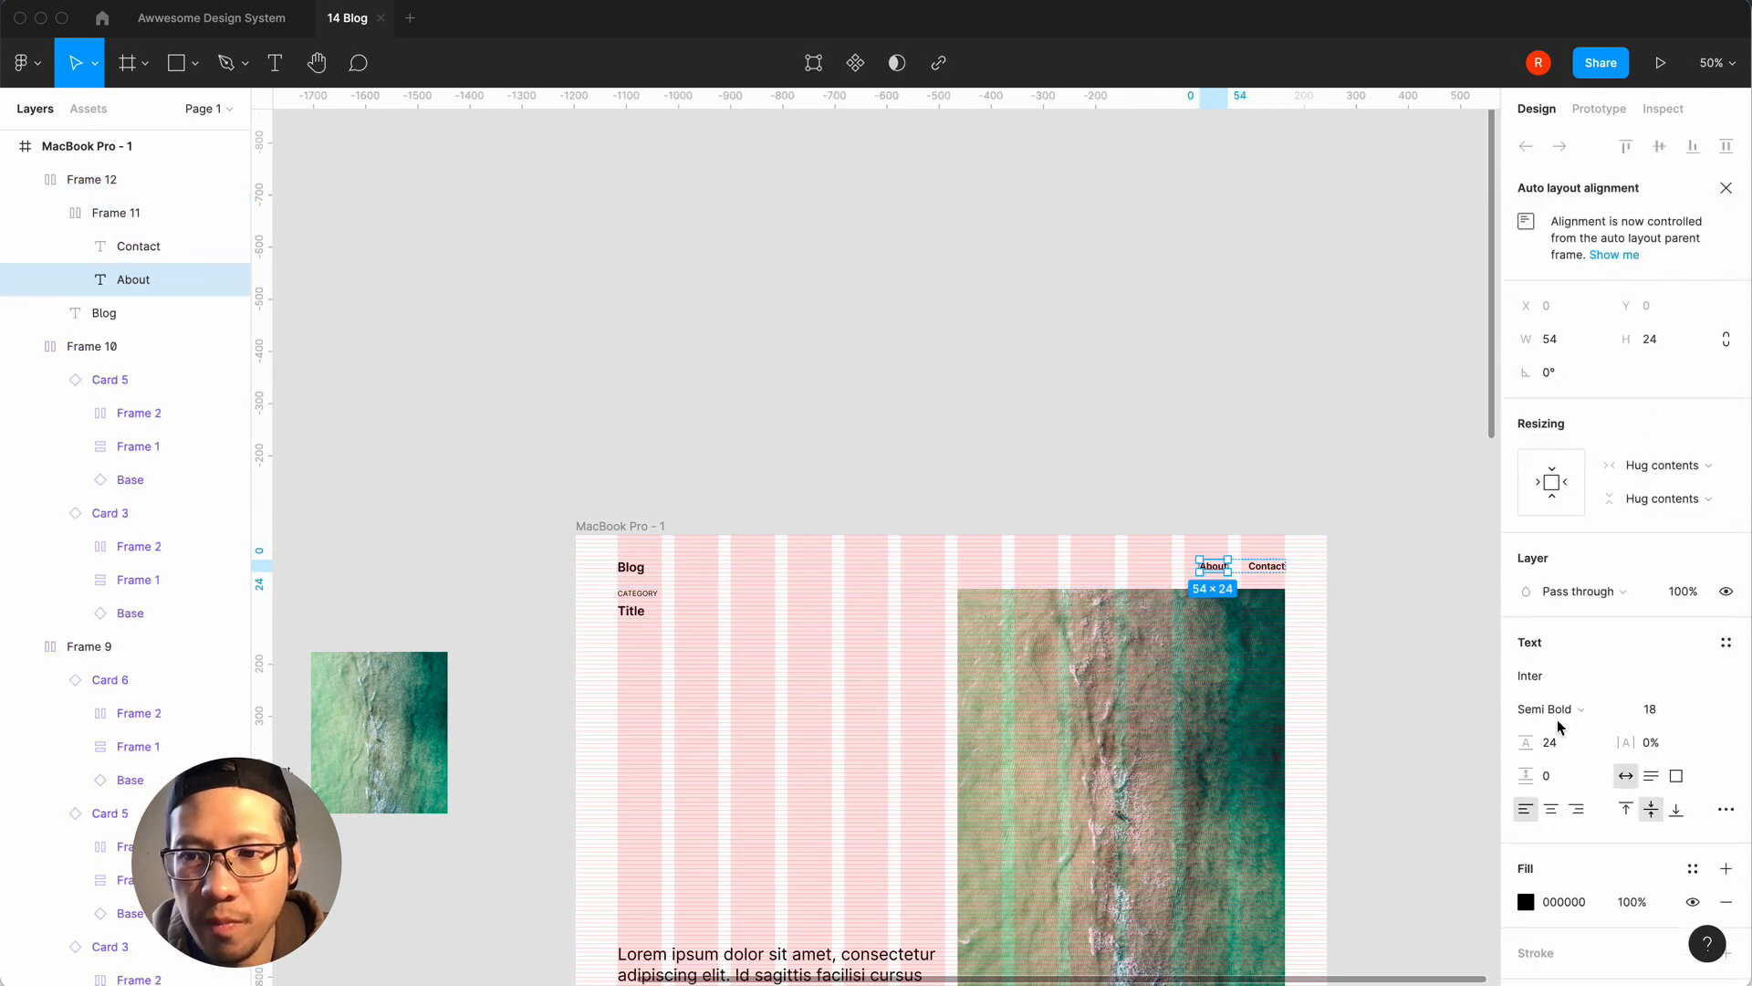
click(1378, 607)
click(865, 571)
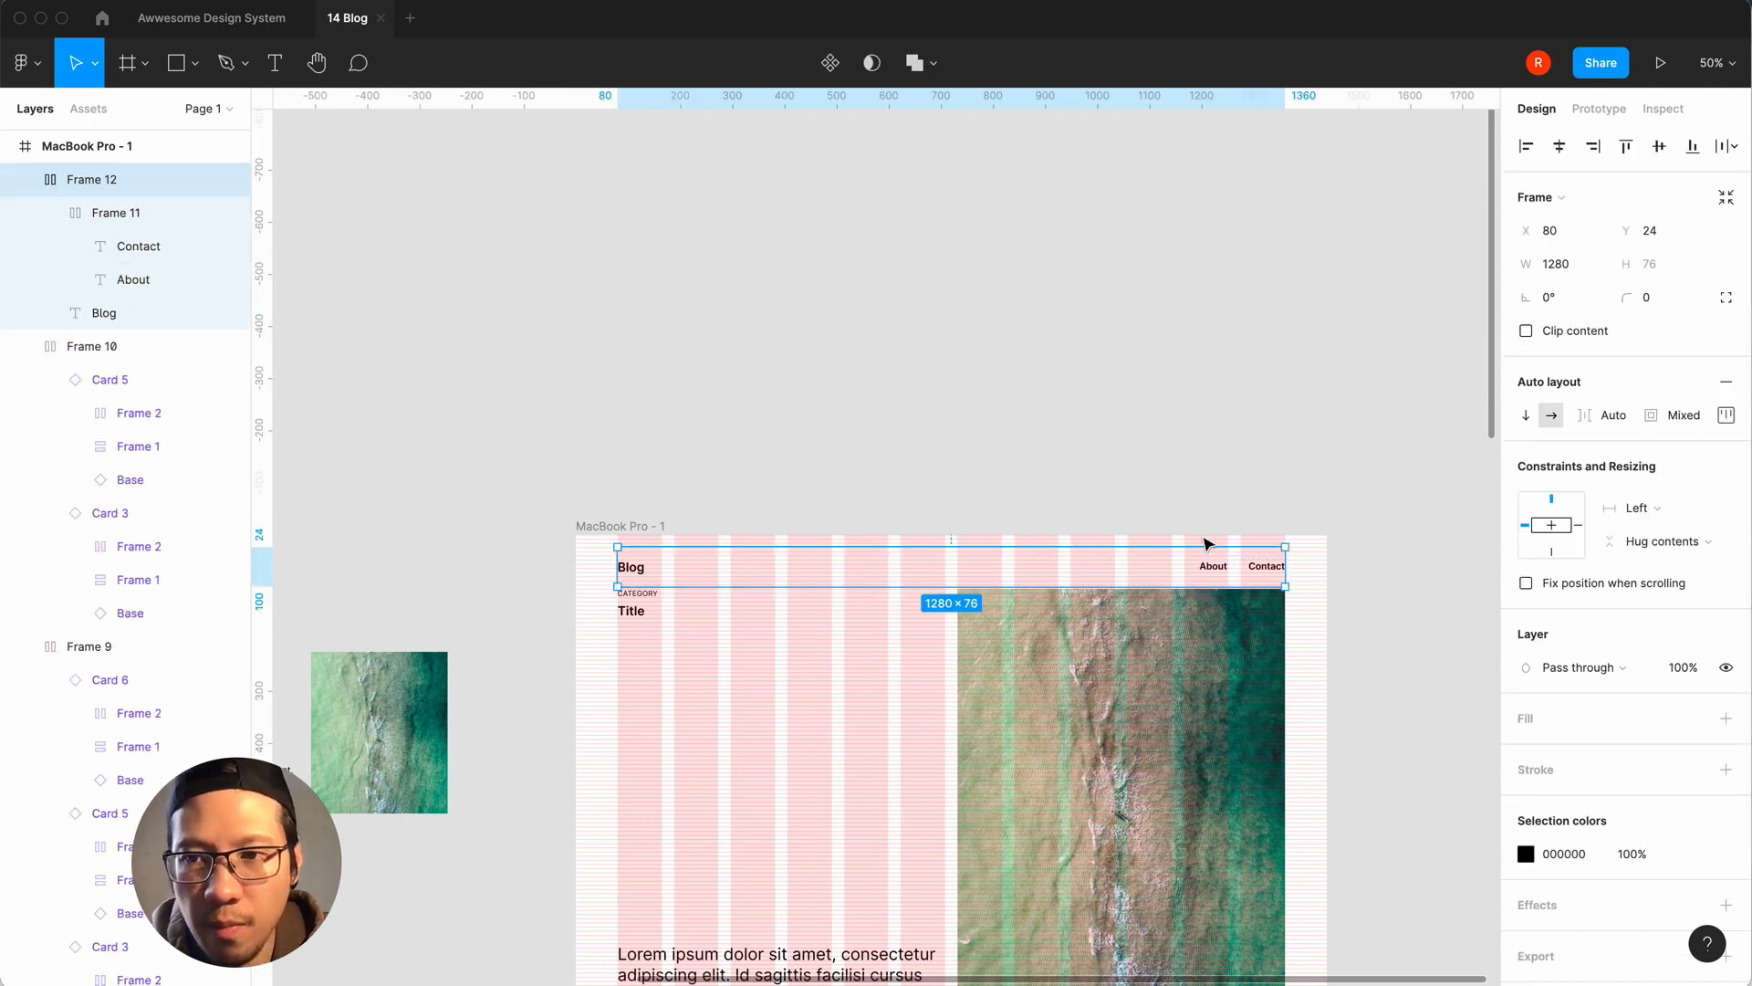
click(1726, 414)
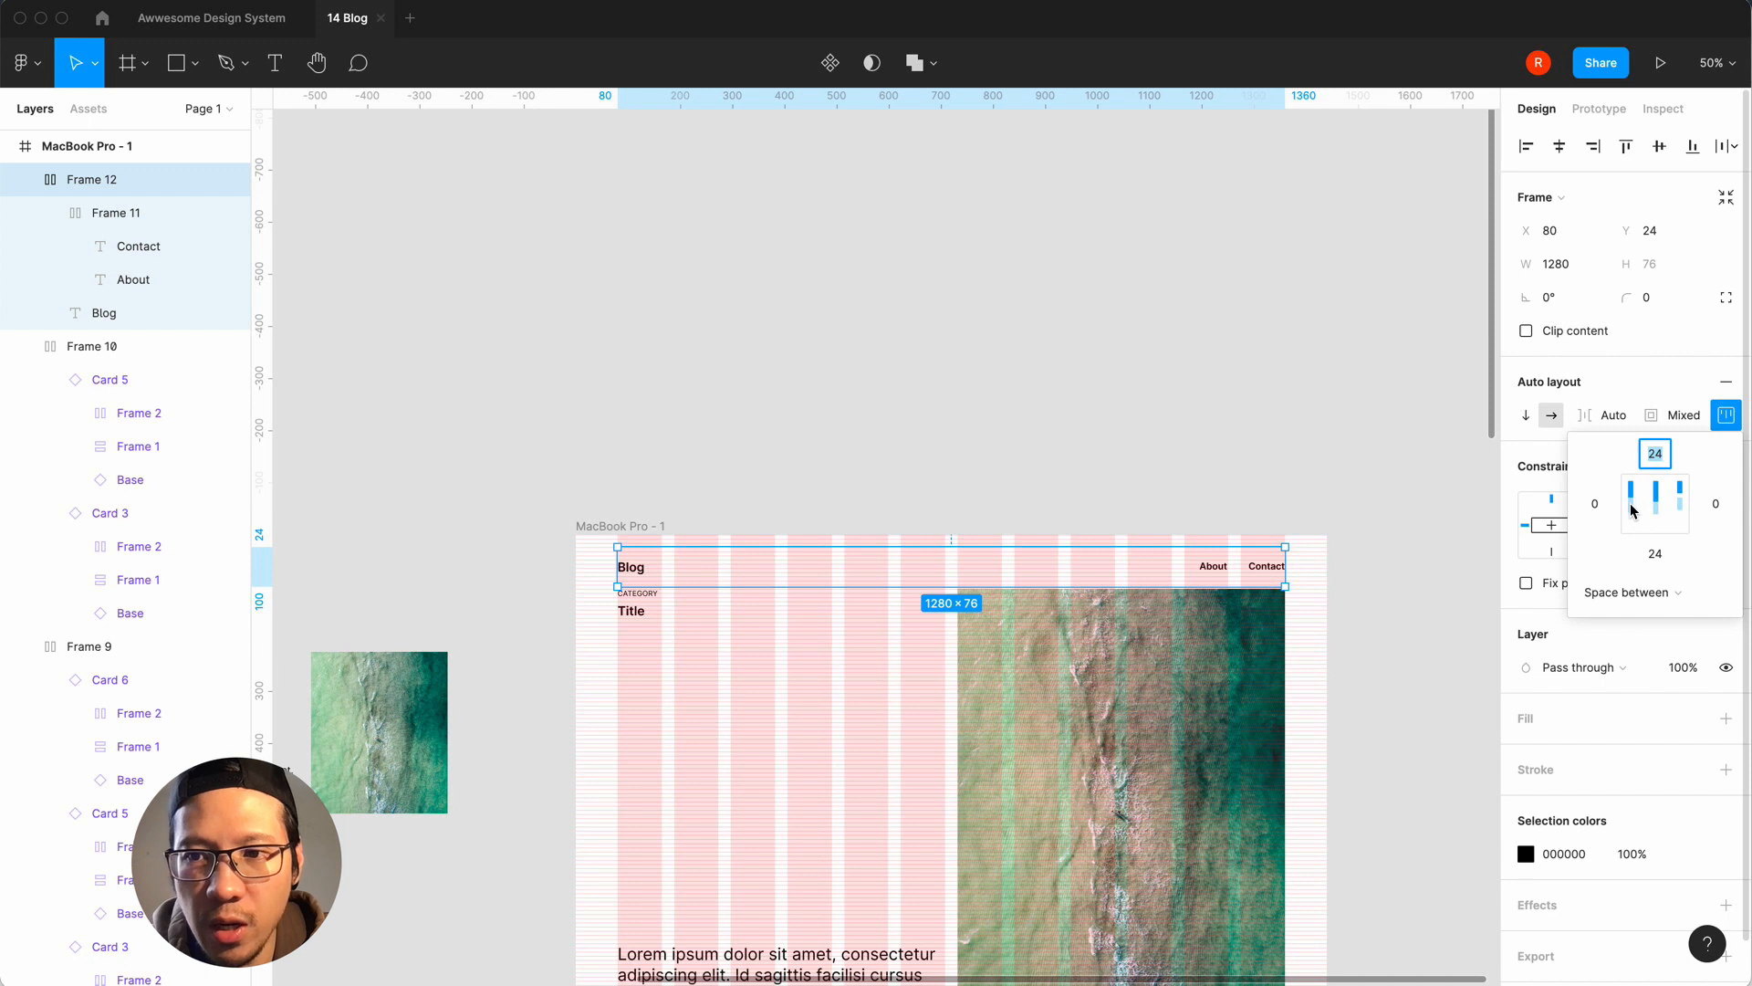
click(1414, 476)
Set the header frame's top and bottom padding to 28.
click(1114, 568)
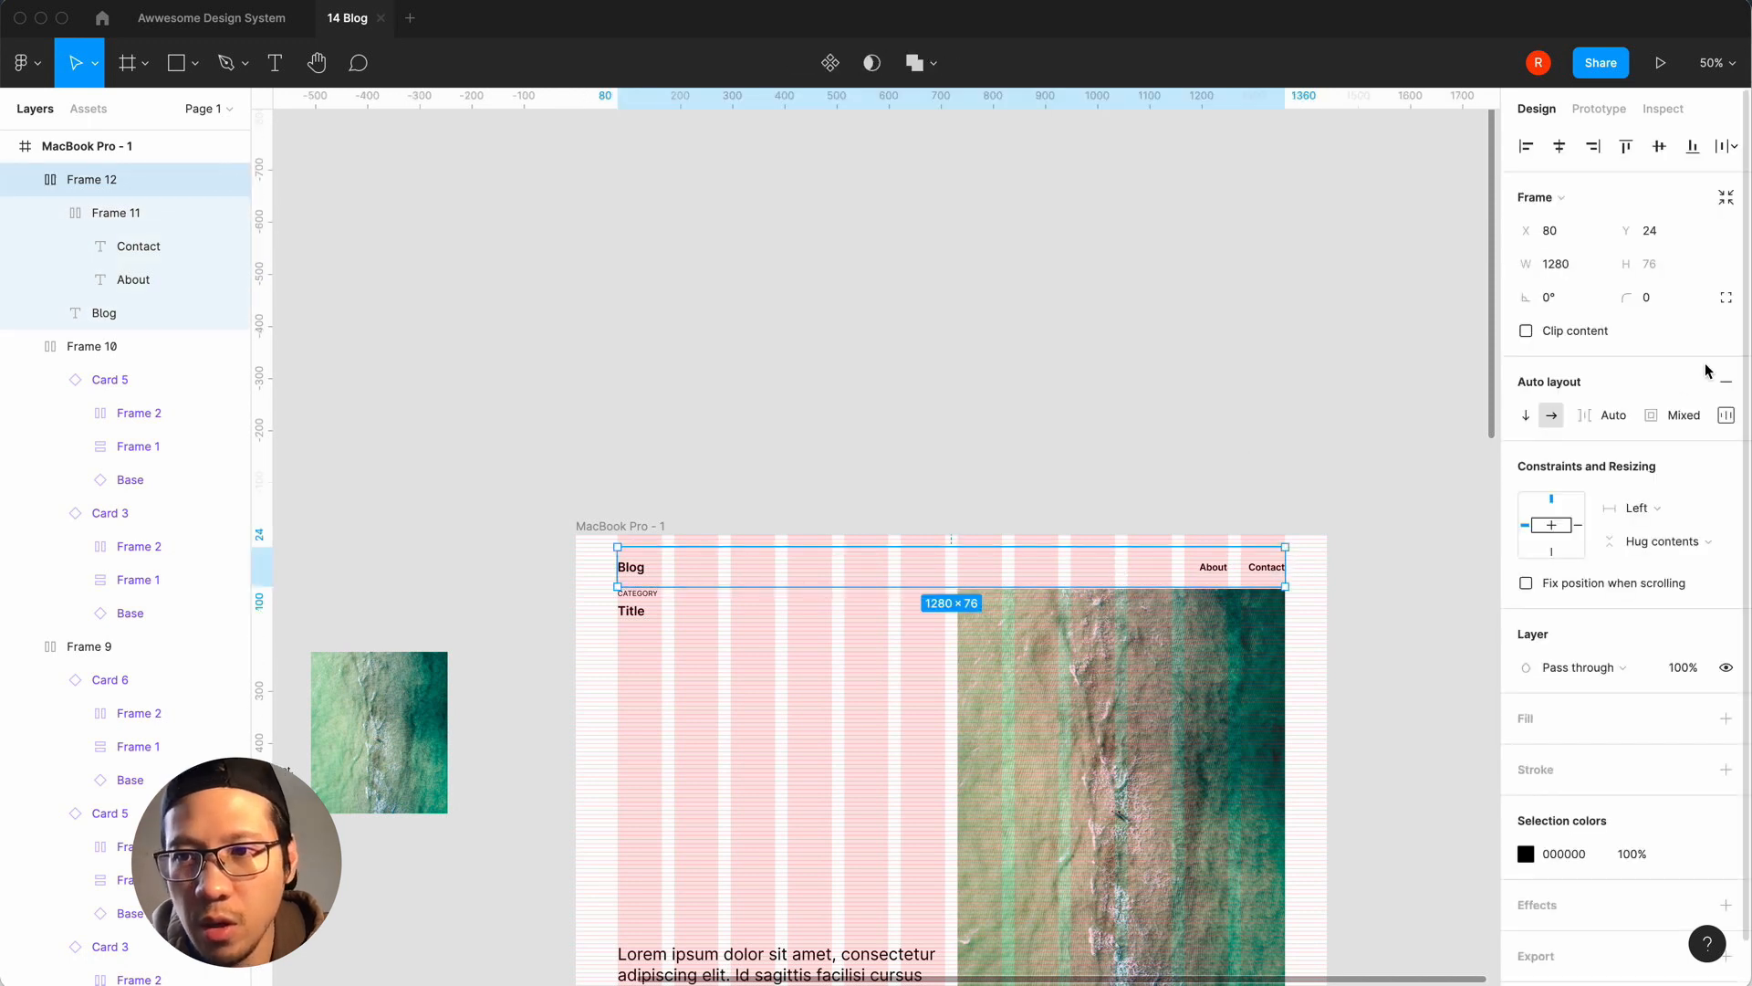
click(1725, 416)
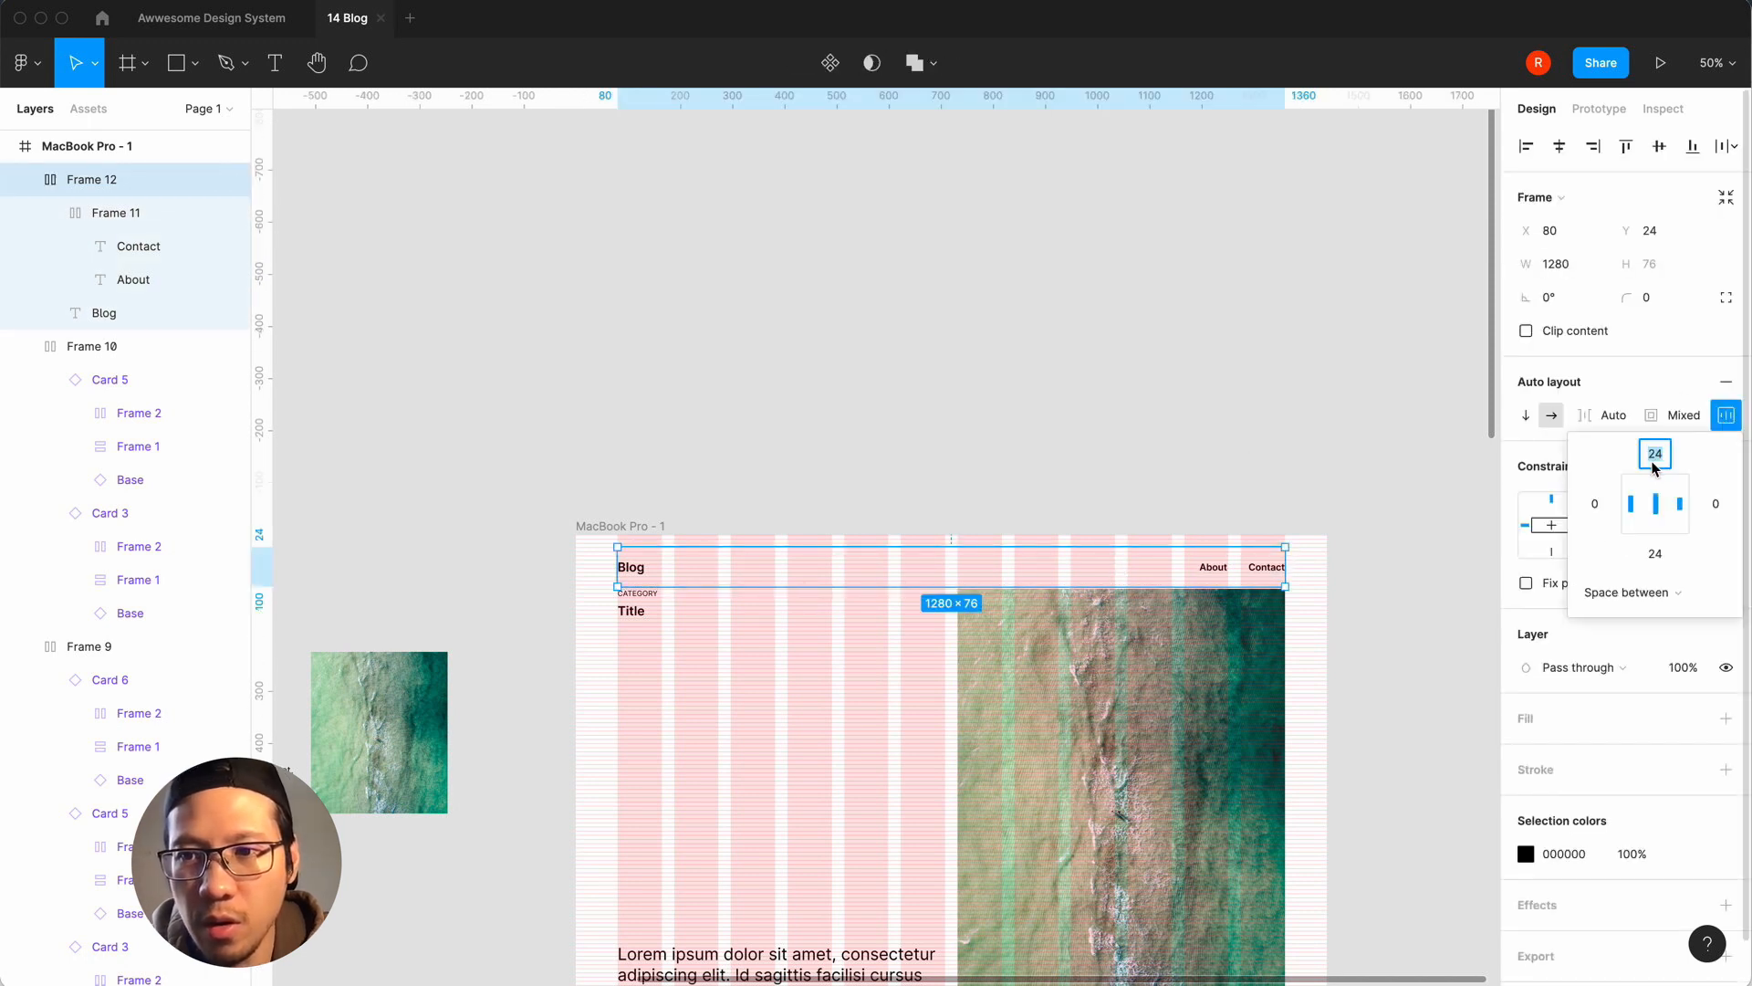
text(28)
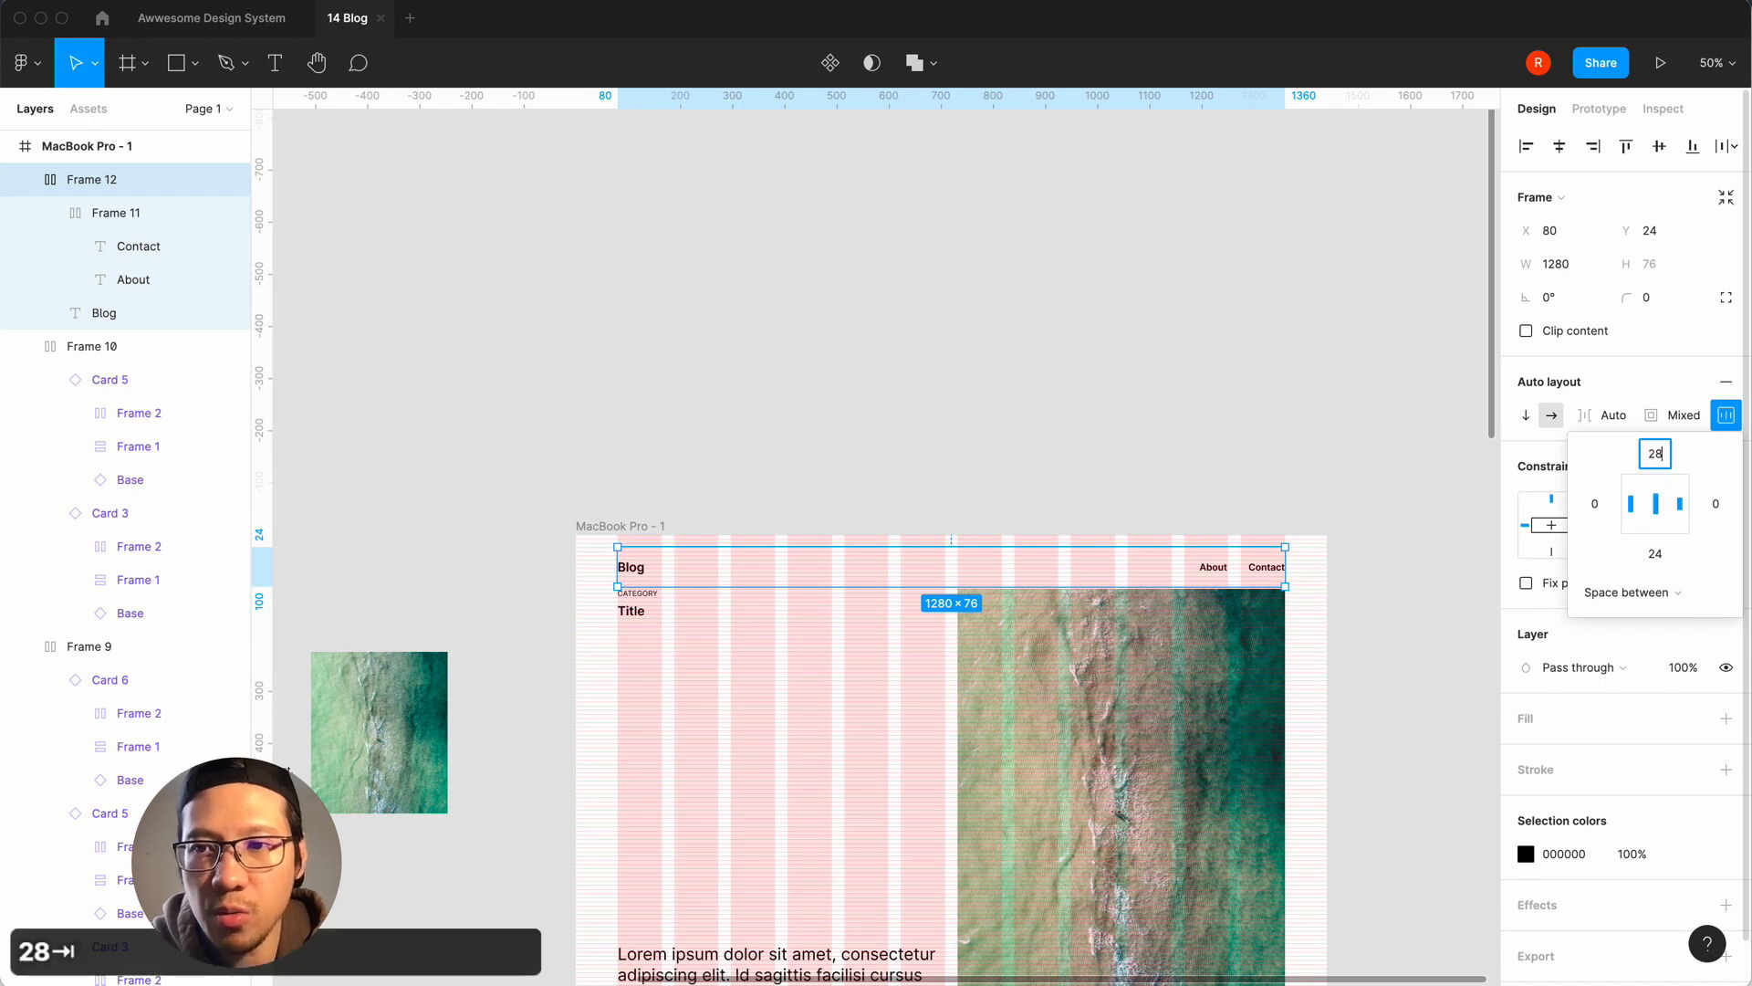
key(Tab)
key(Tab)
text(28)
key(Return)
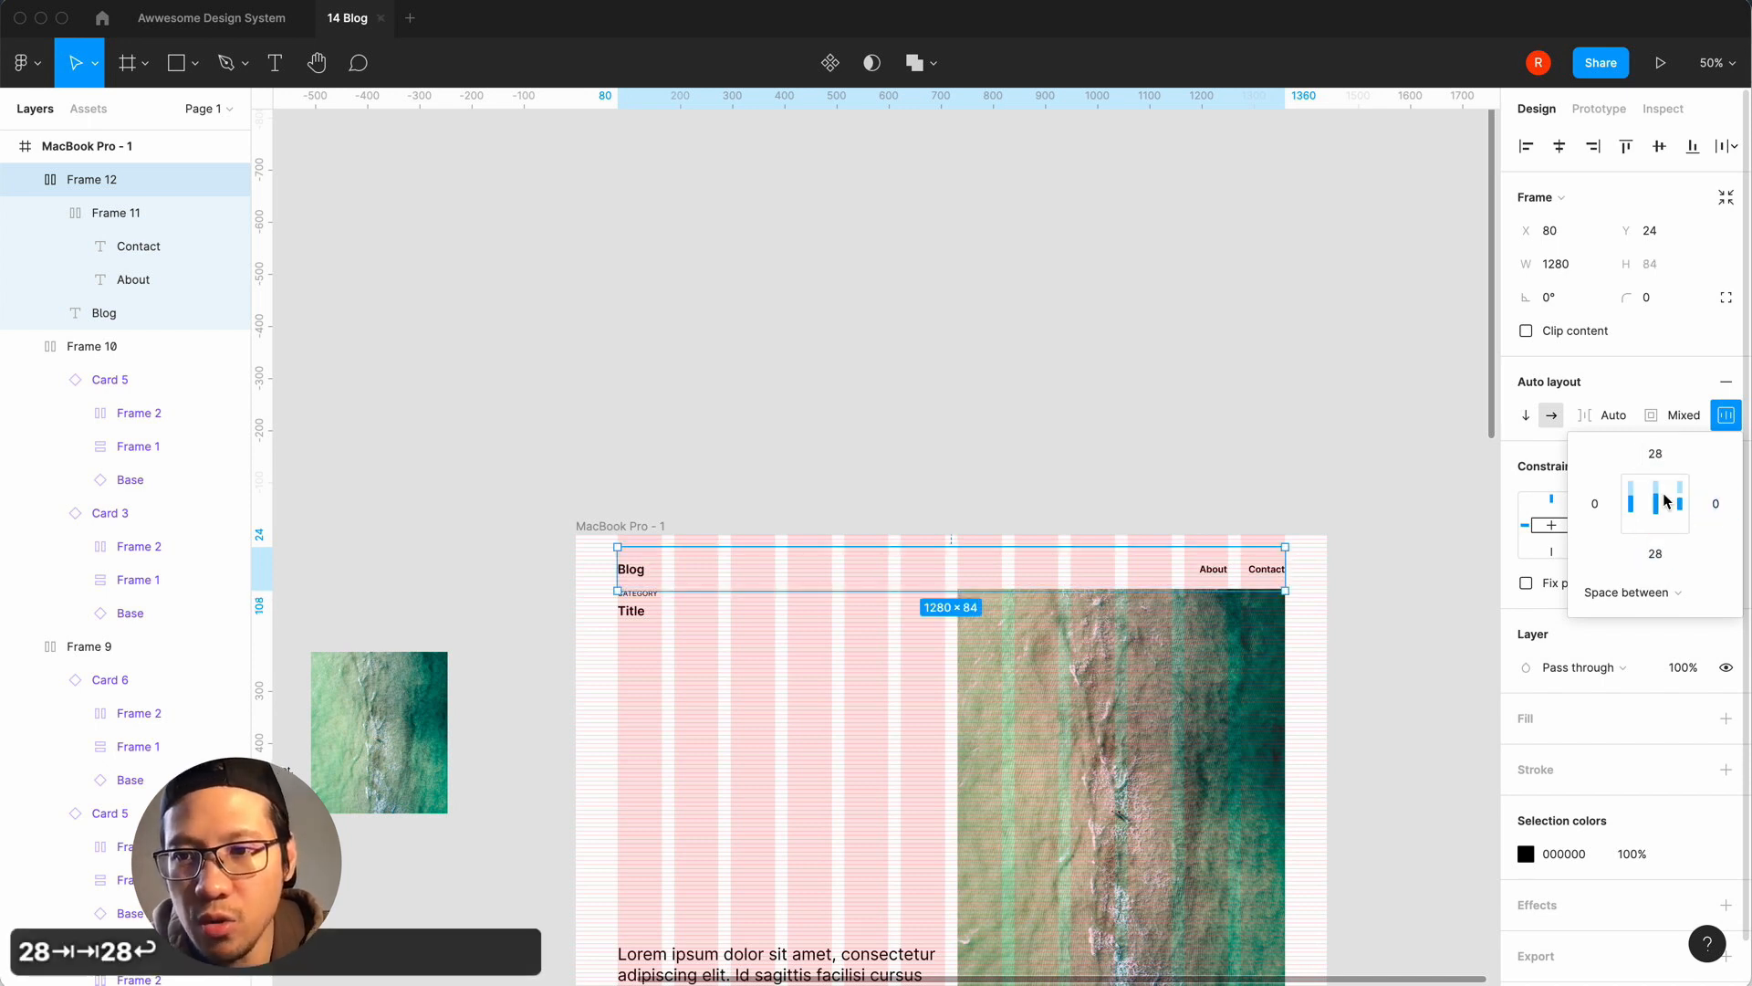
Set the header frame's top and bottom padding to 26.
text(26)
click(1655, 453)
text(26)
key(Return)
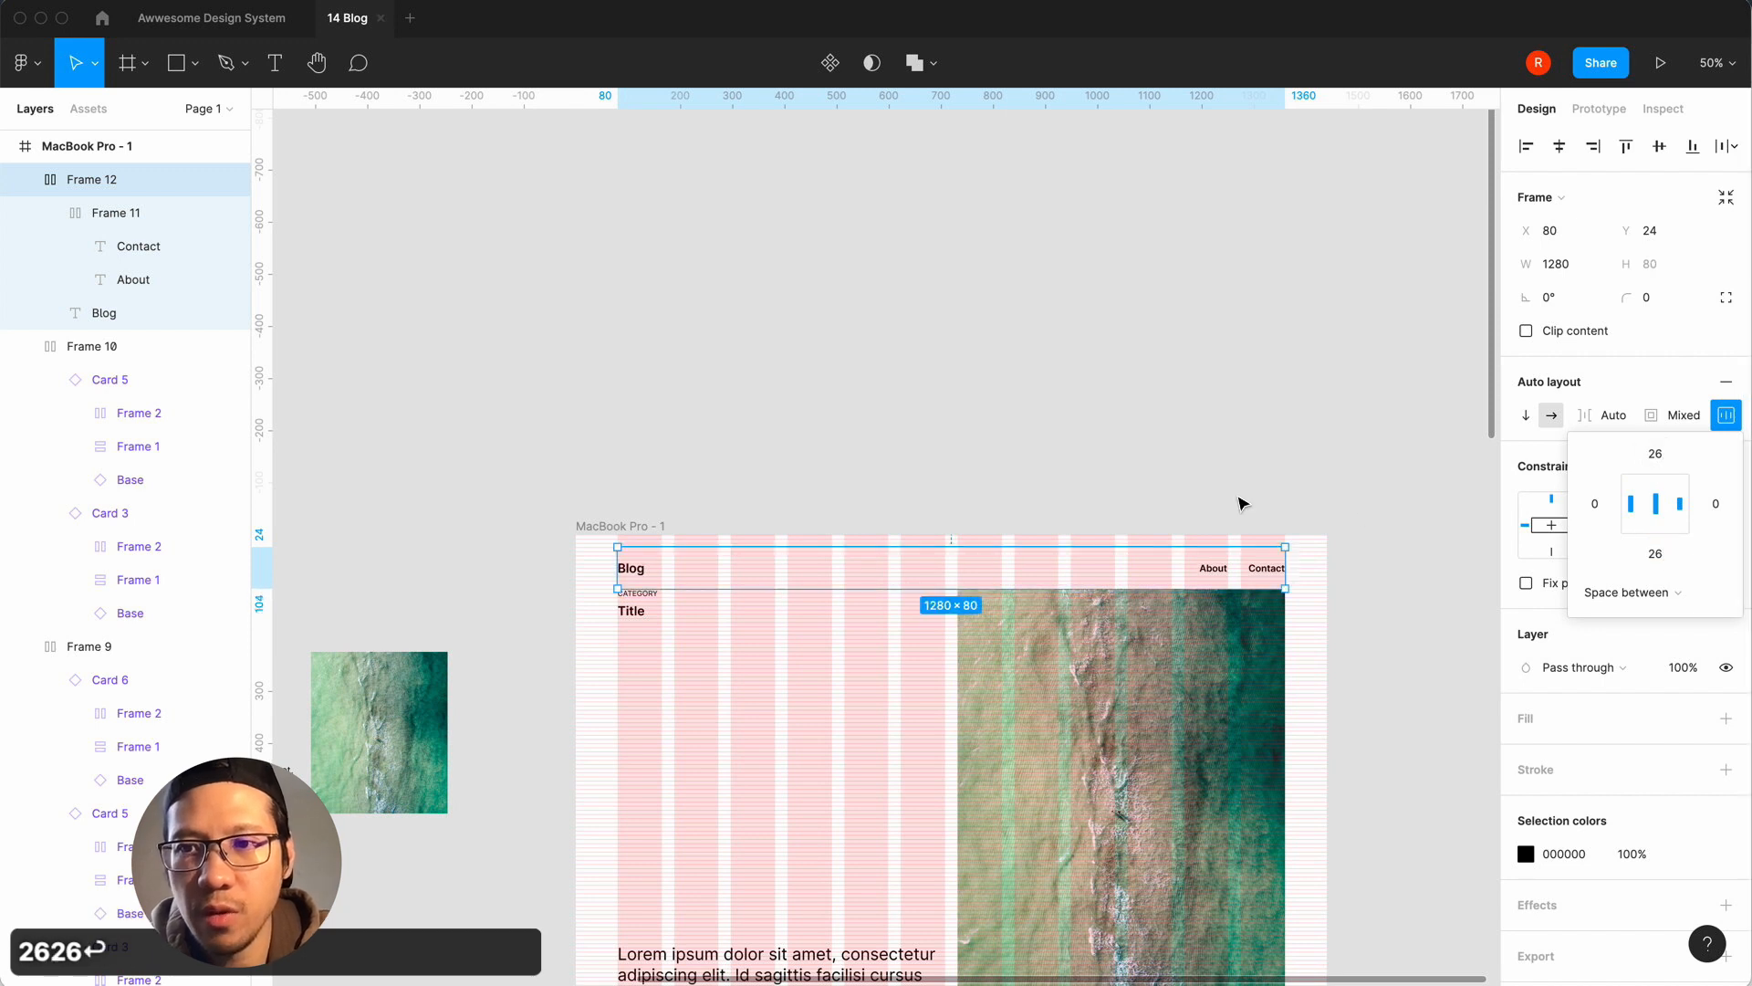
Set the header frame's top and bottom auto layout padding to 24.
click(1252, 463)
key(shift+0)
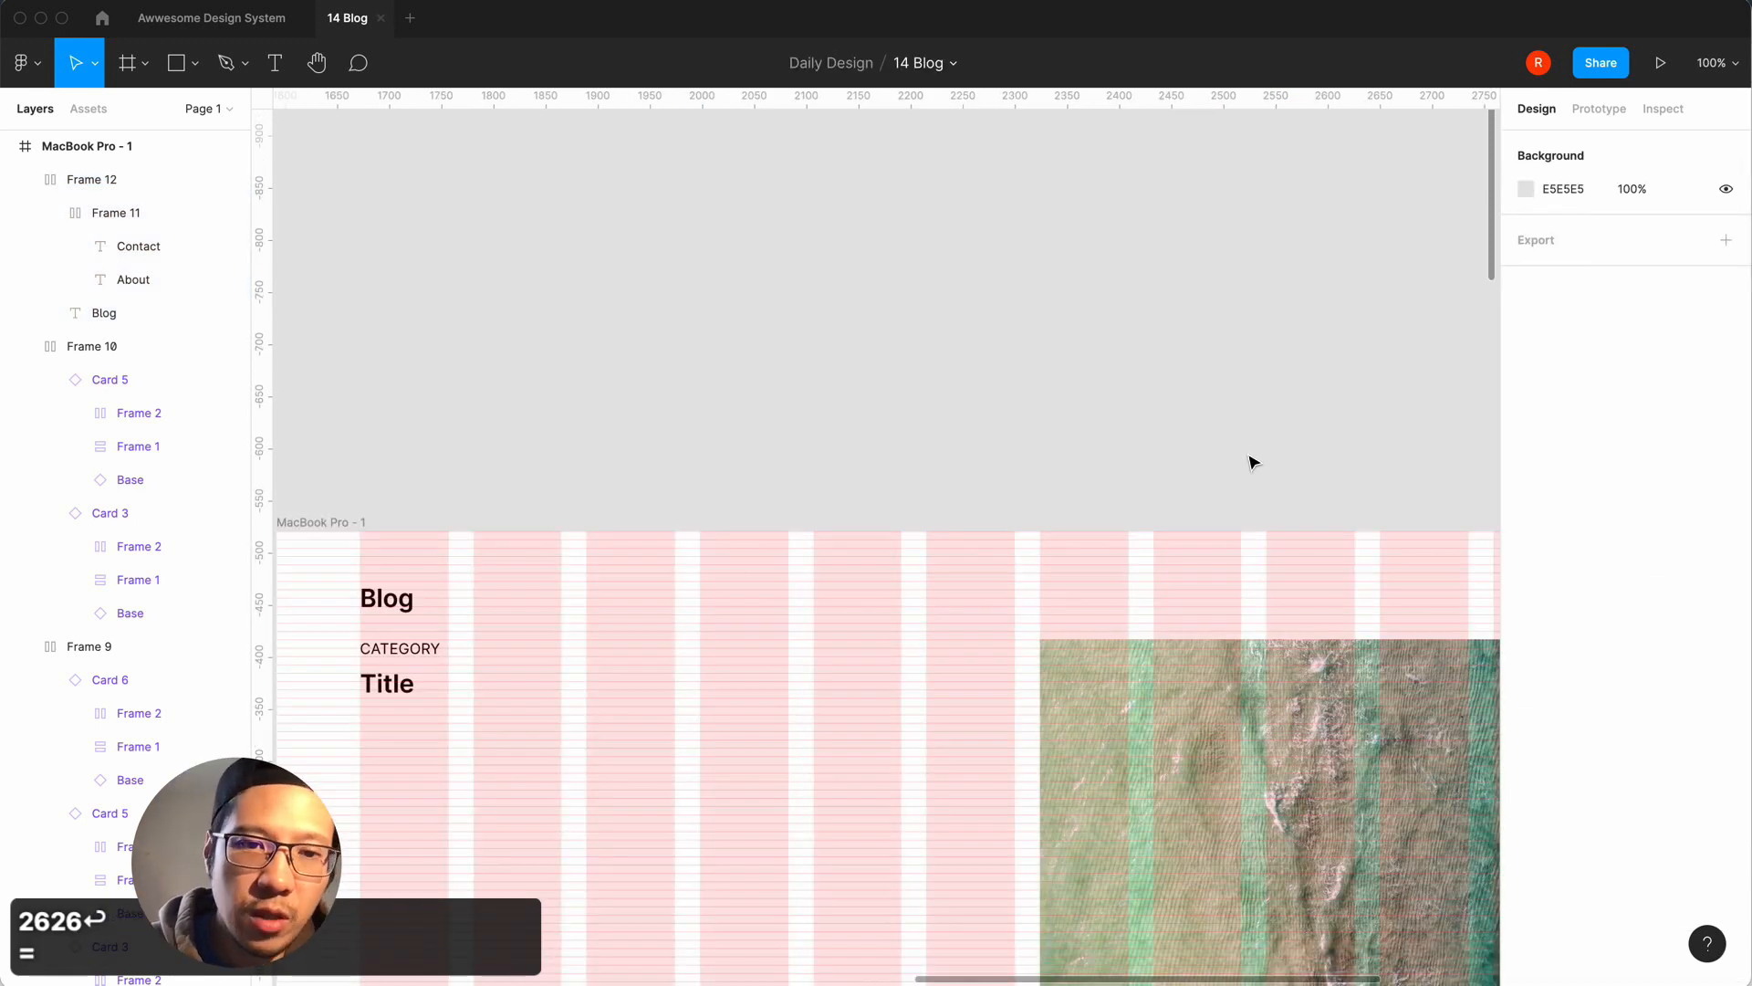
click(946, 587)
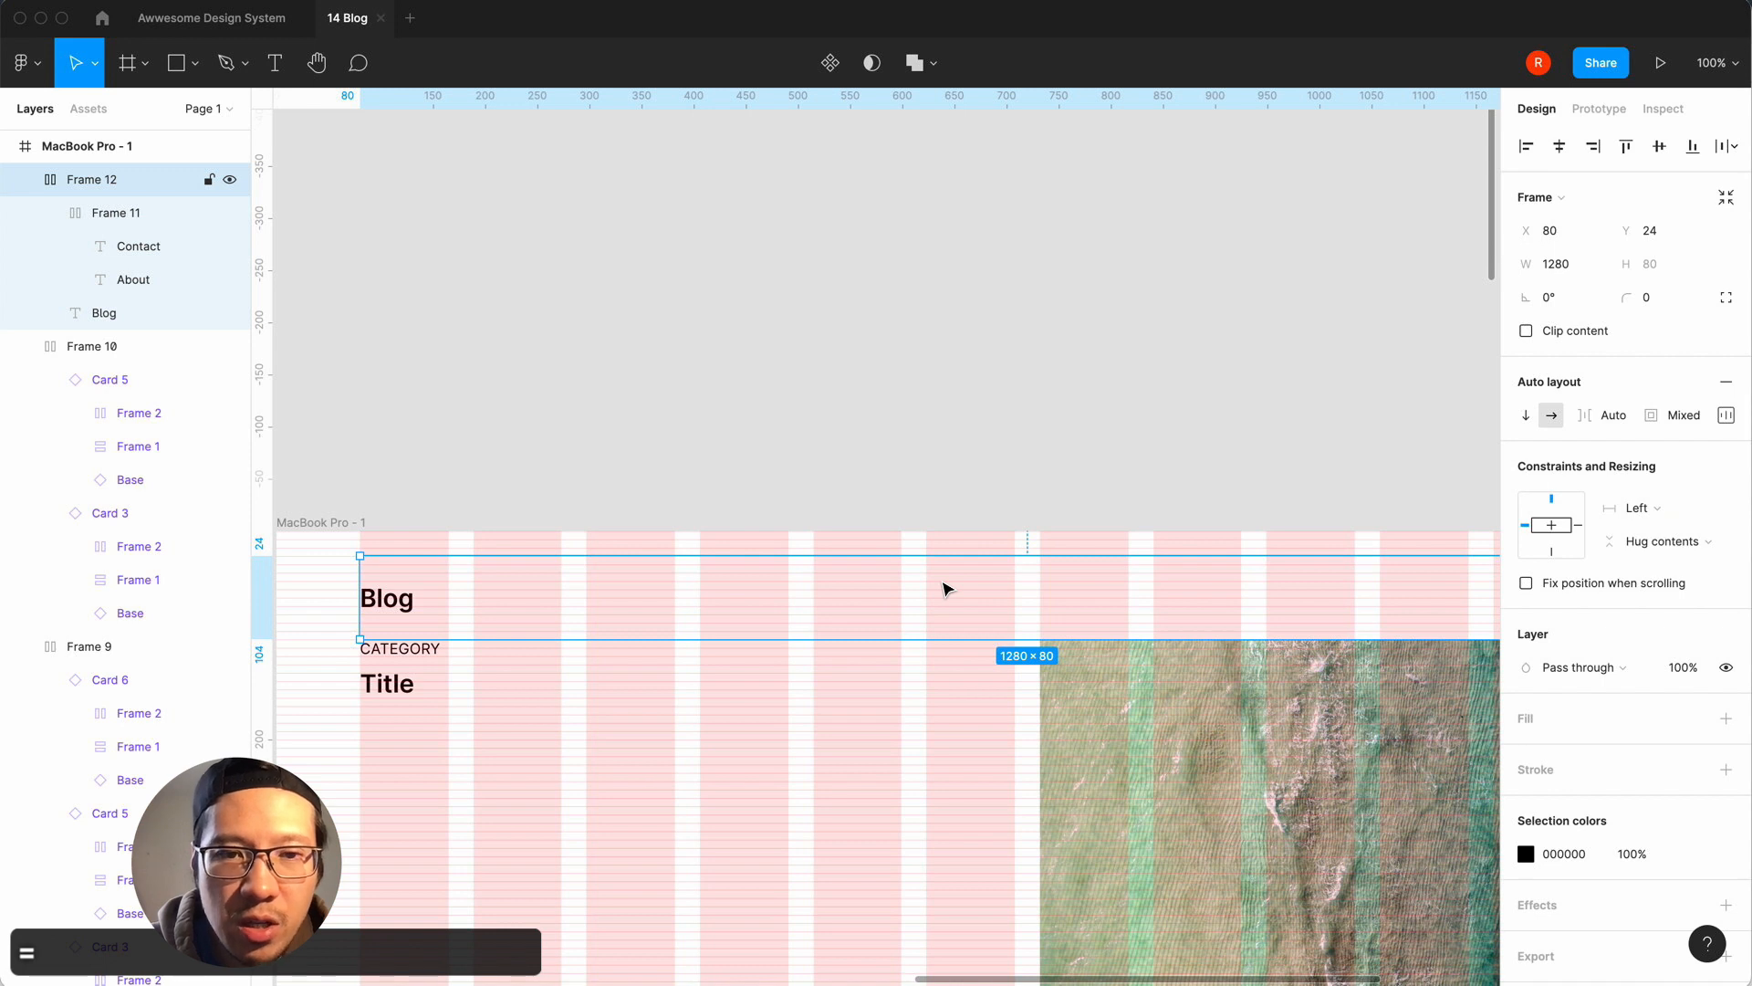
click(1733, 414)
text(24)
click(1656, 552)
text(24)
key(Return)
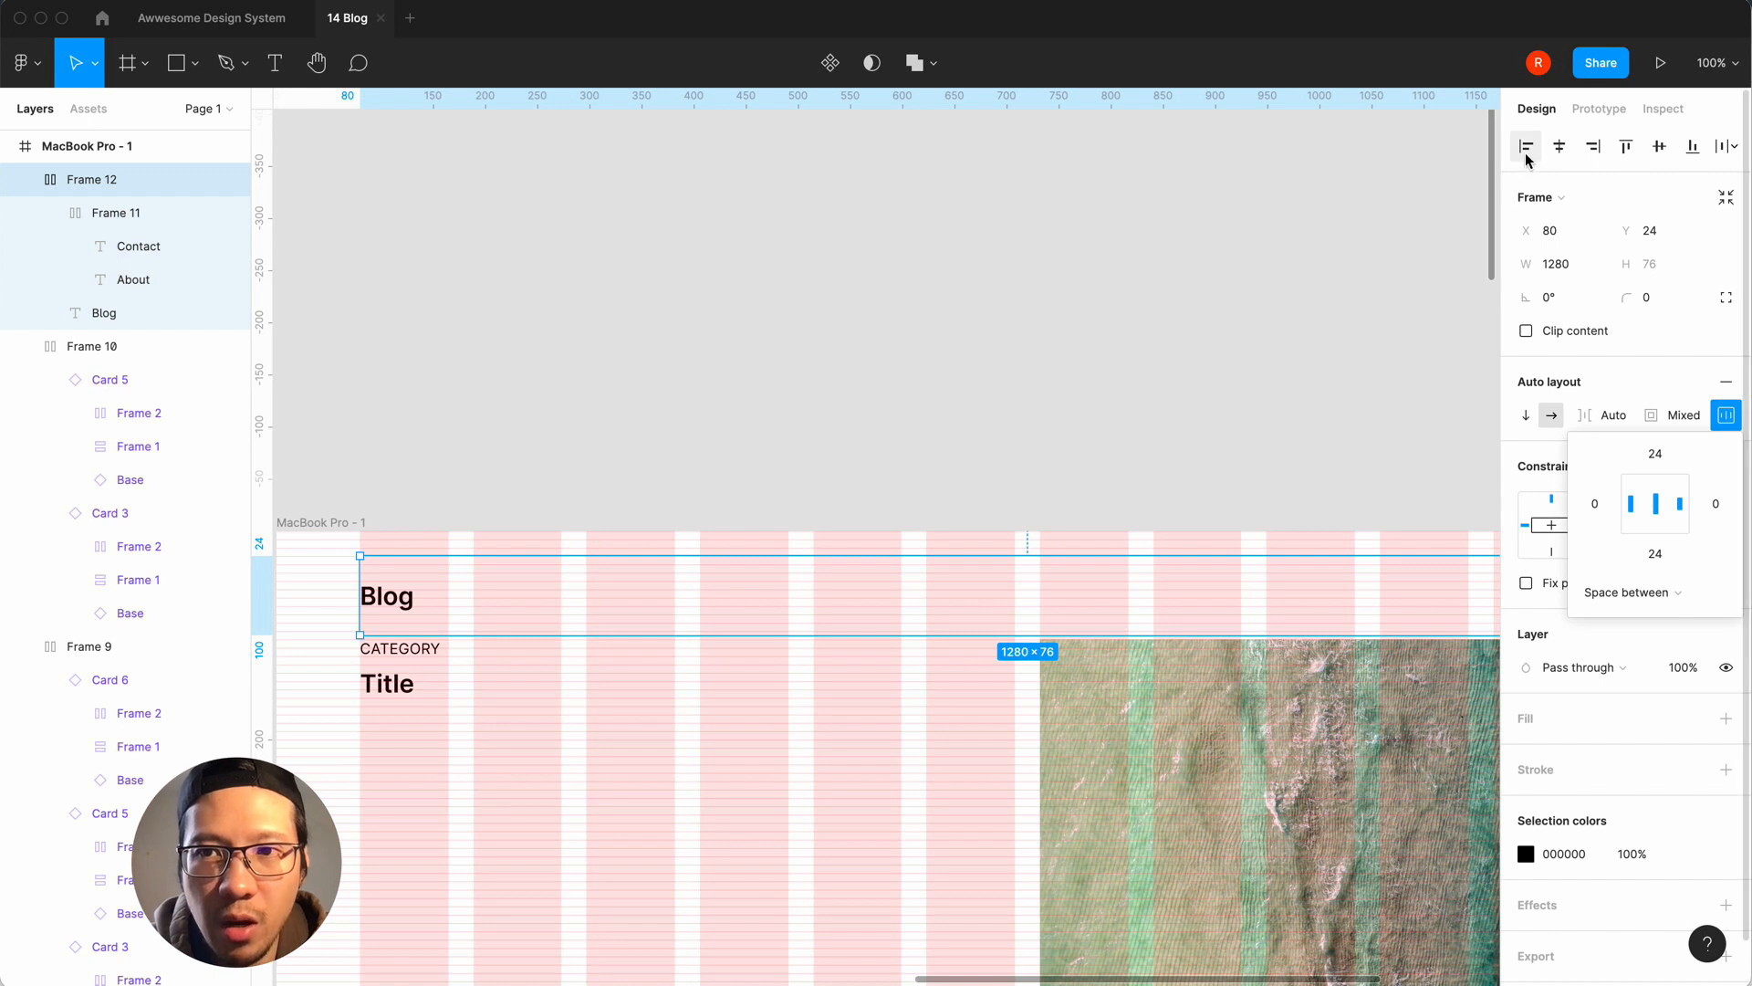
Align the header frame to the top edge of the MacBook Pro - 1 frame.
click(1625, 146)
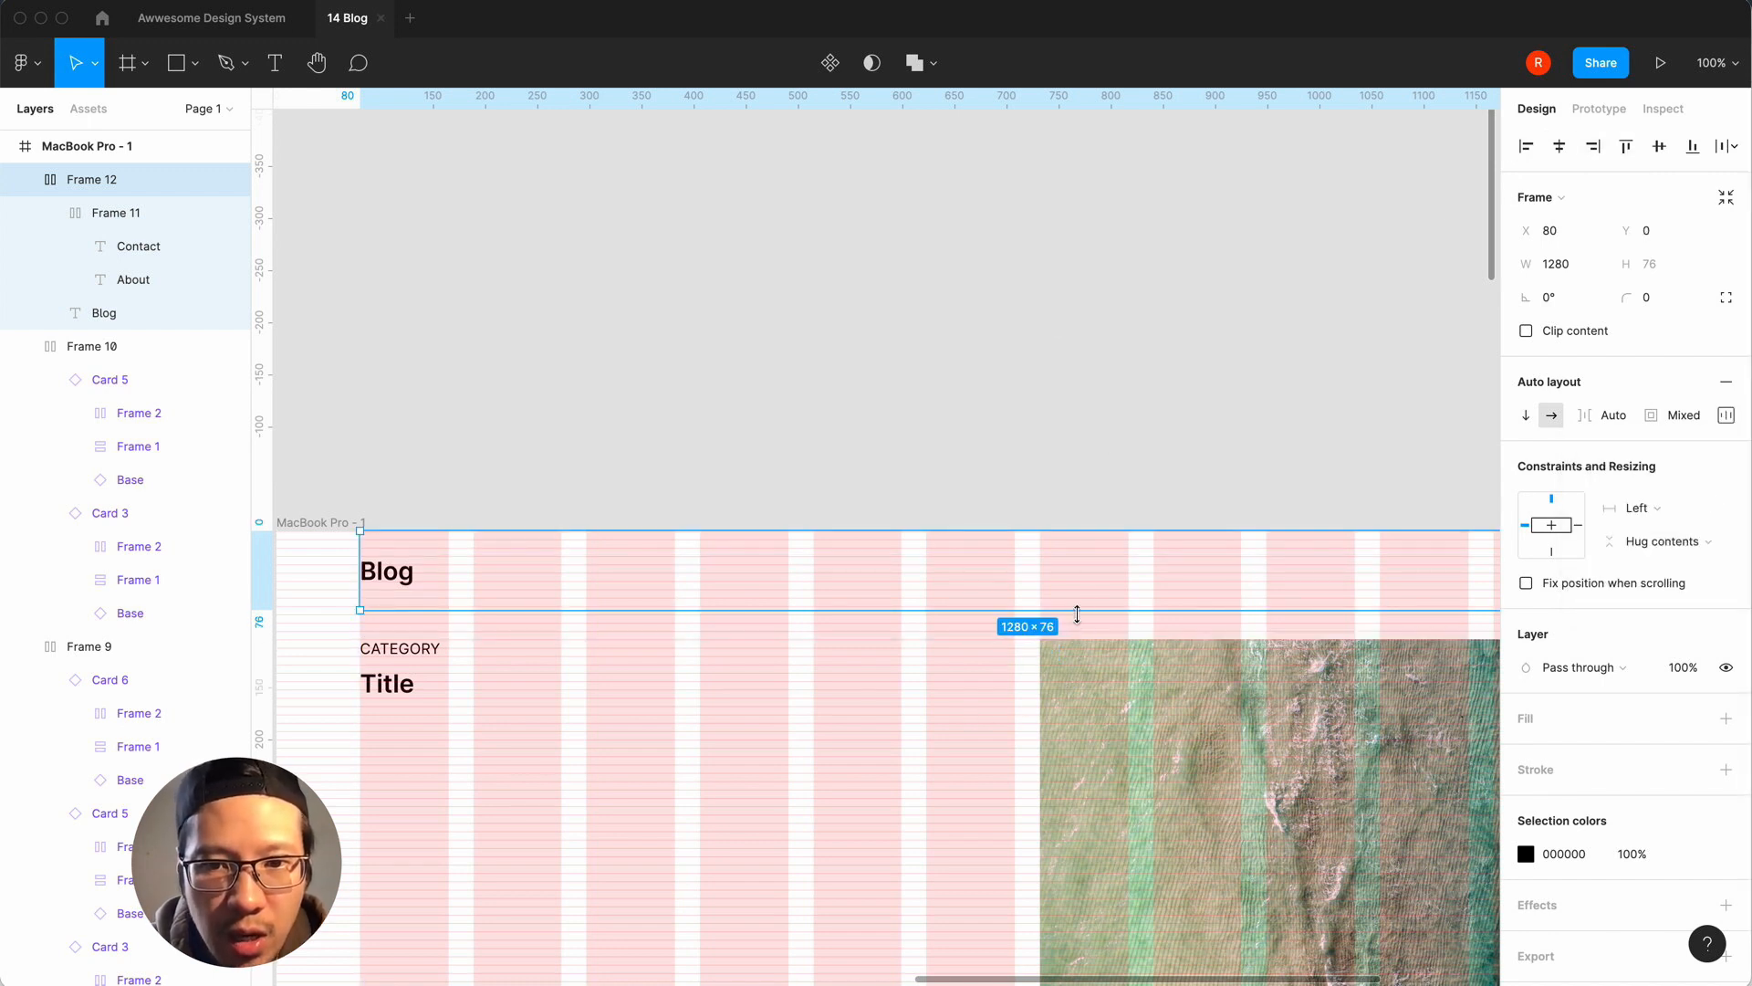
key(super+equal)
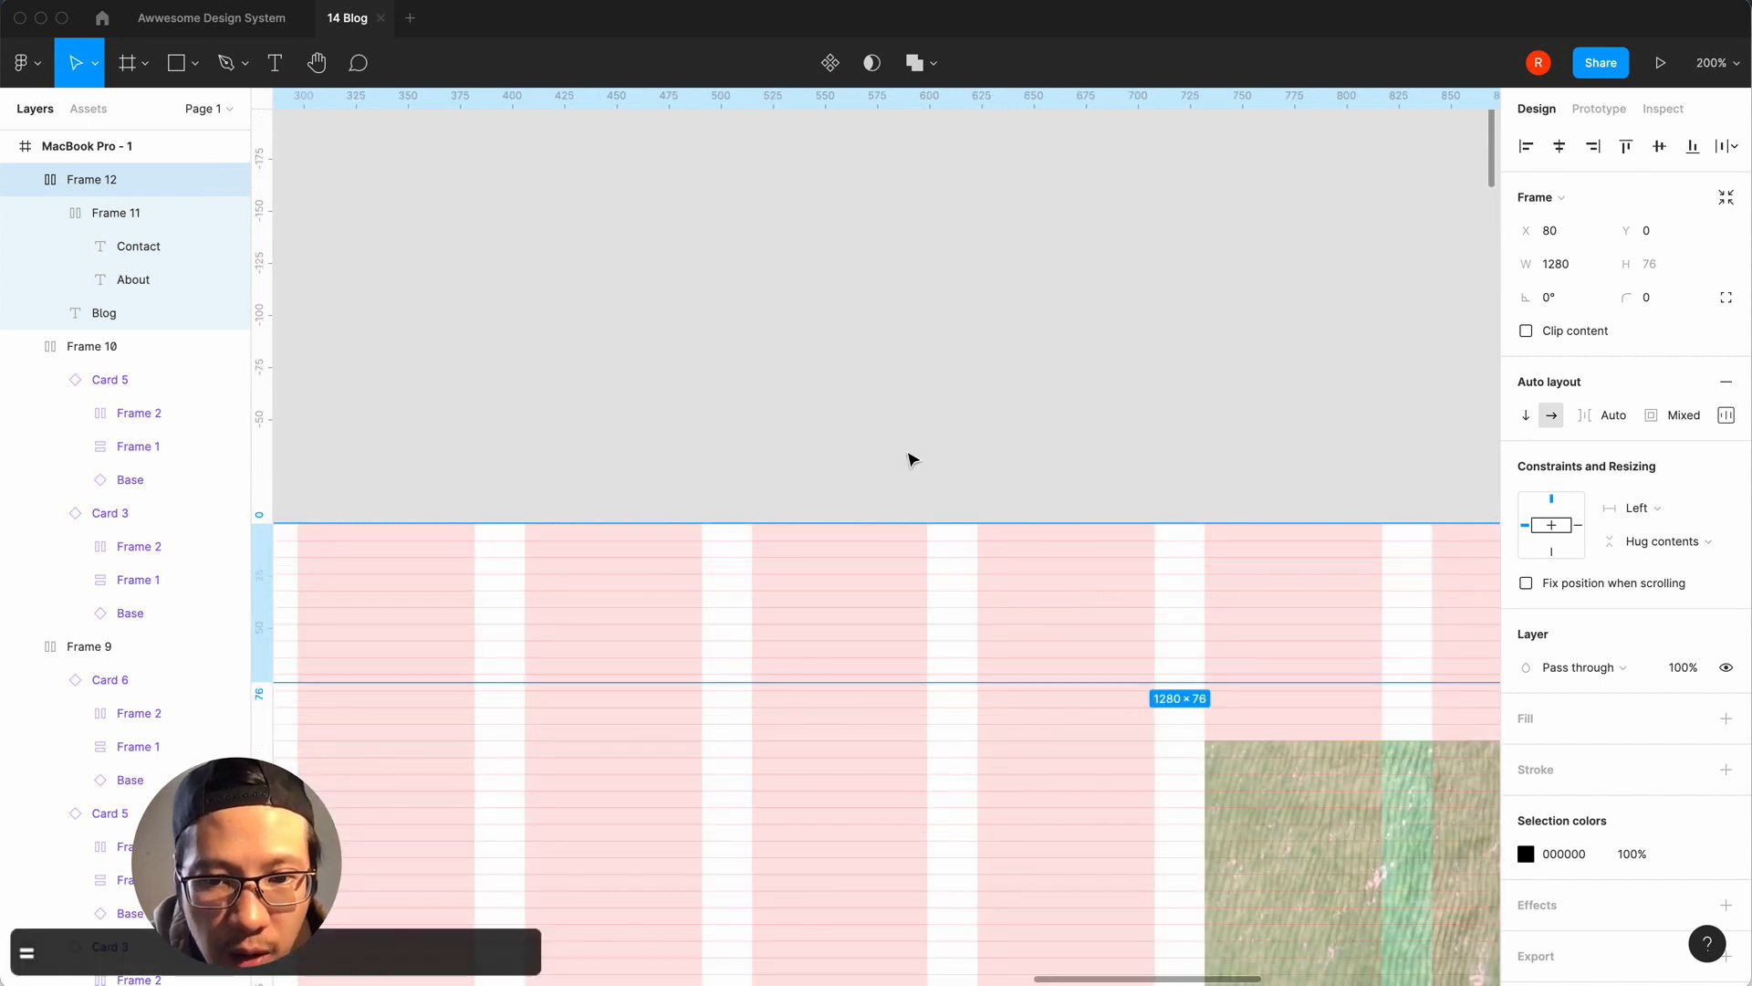
click(962, 493)
scroll(587, 575, left, 5)
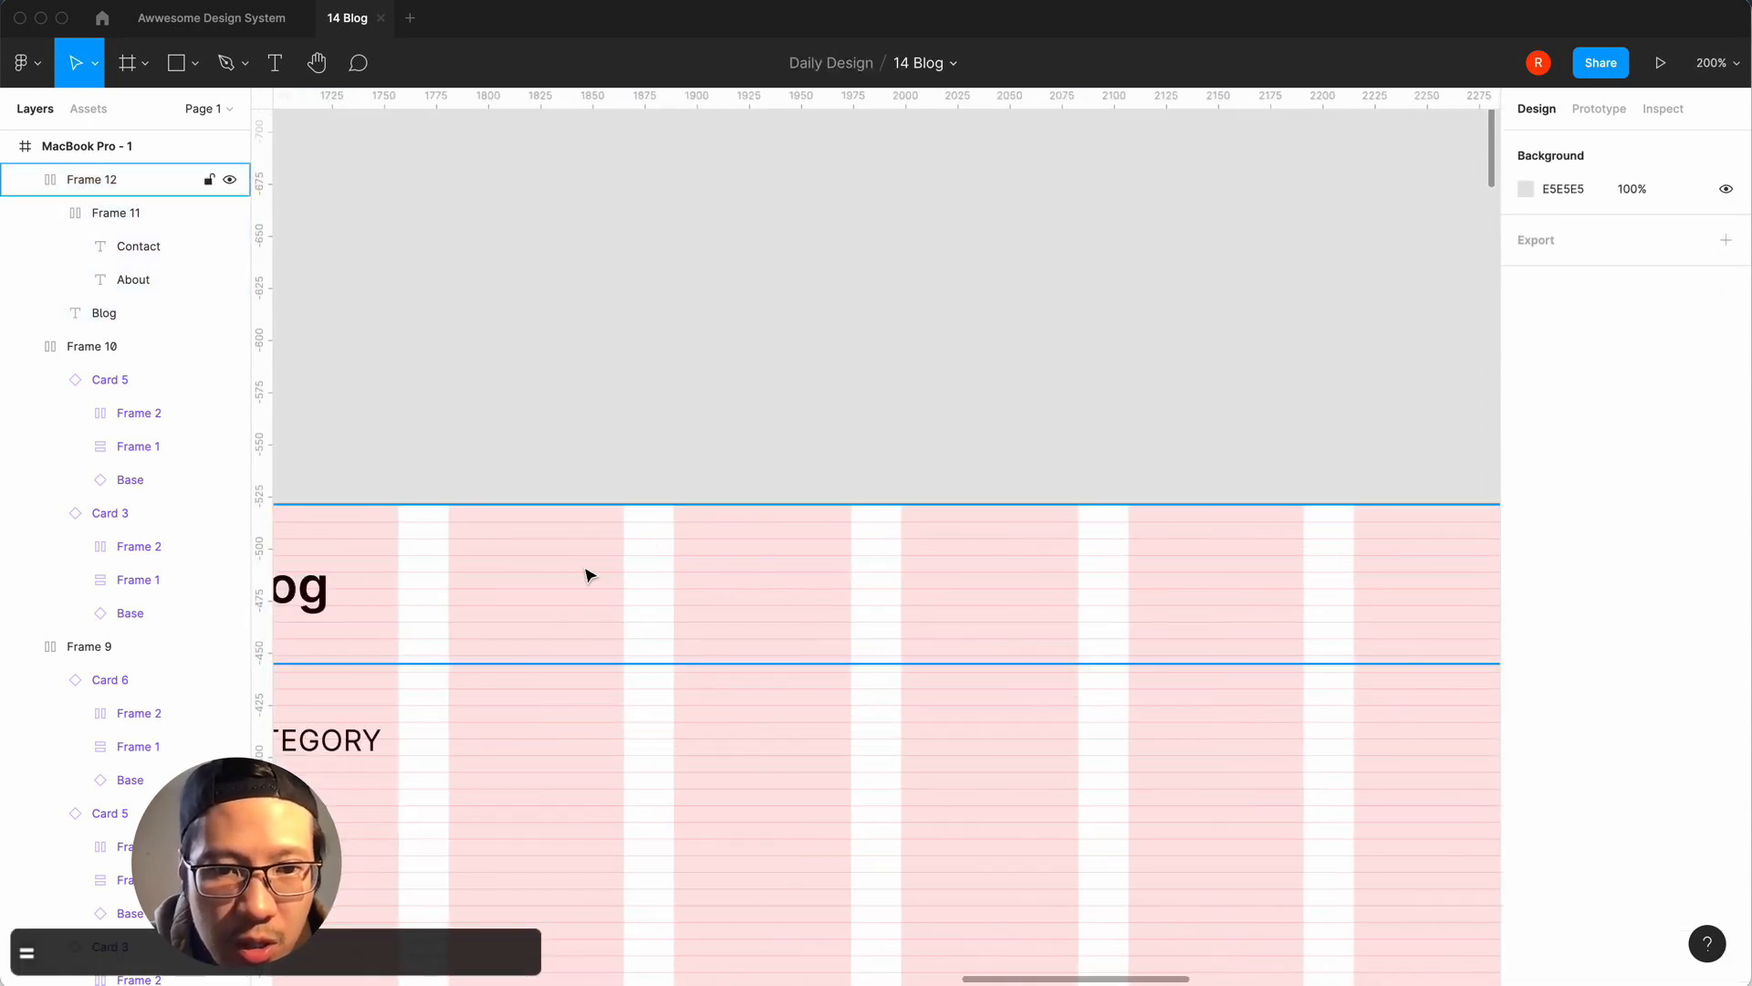
Set the header frame's top and bottom auto layout padding to 20.
click(568, 584)
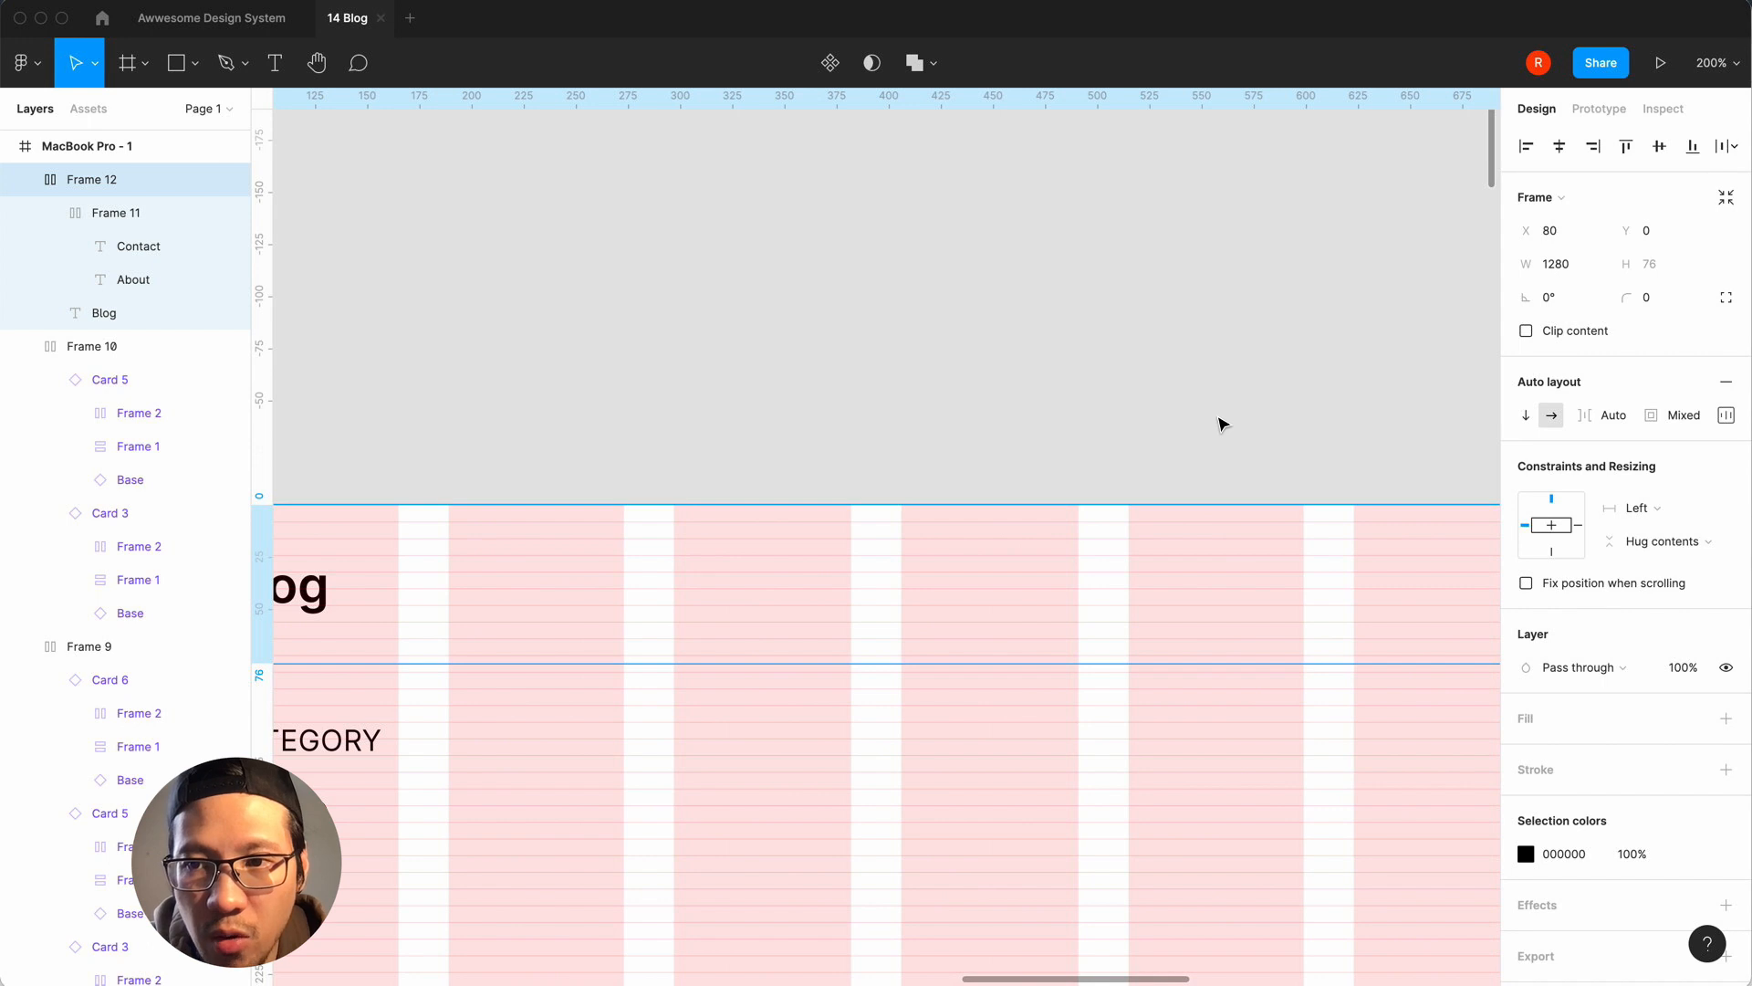
click(1738, 426)
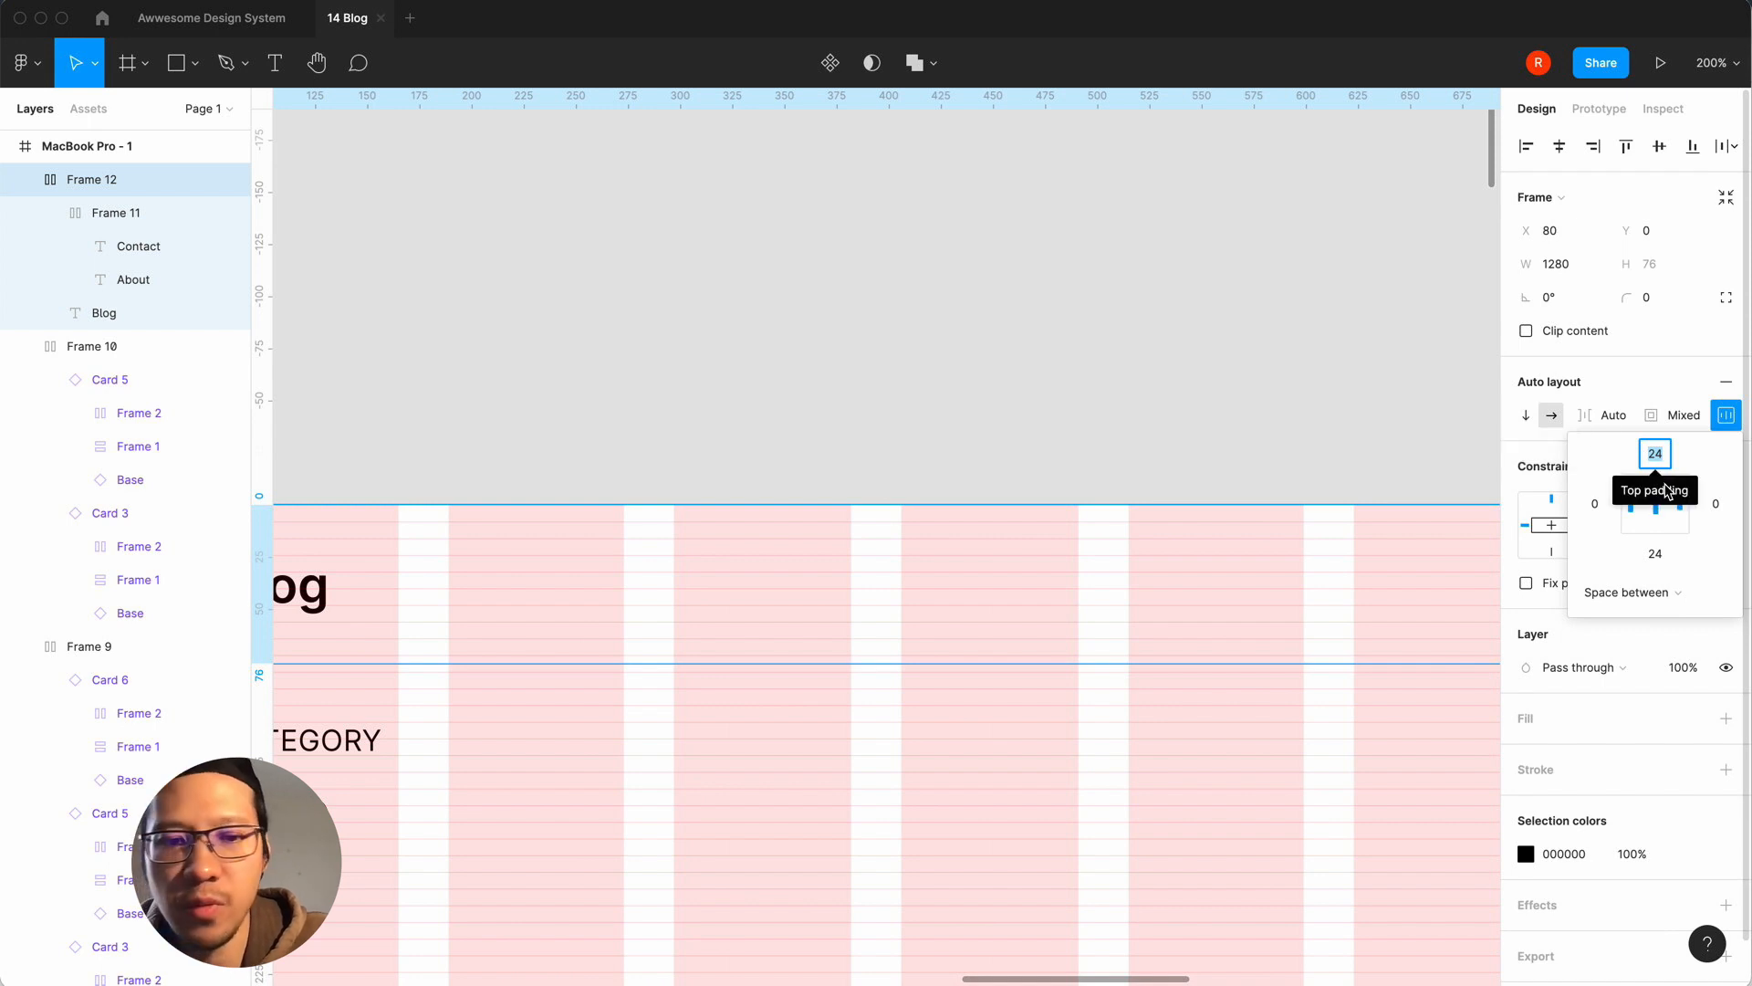
text(20)
key(Tab)
key(Tab)
text(20)
key(Return)
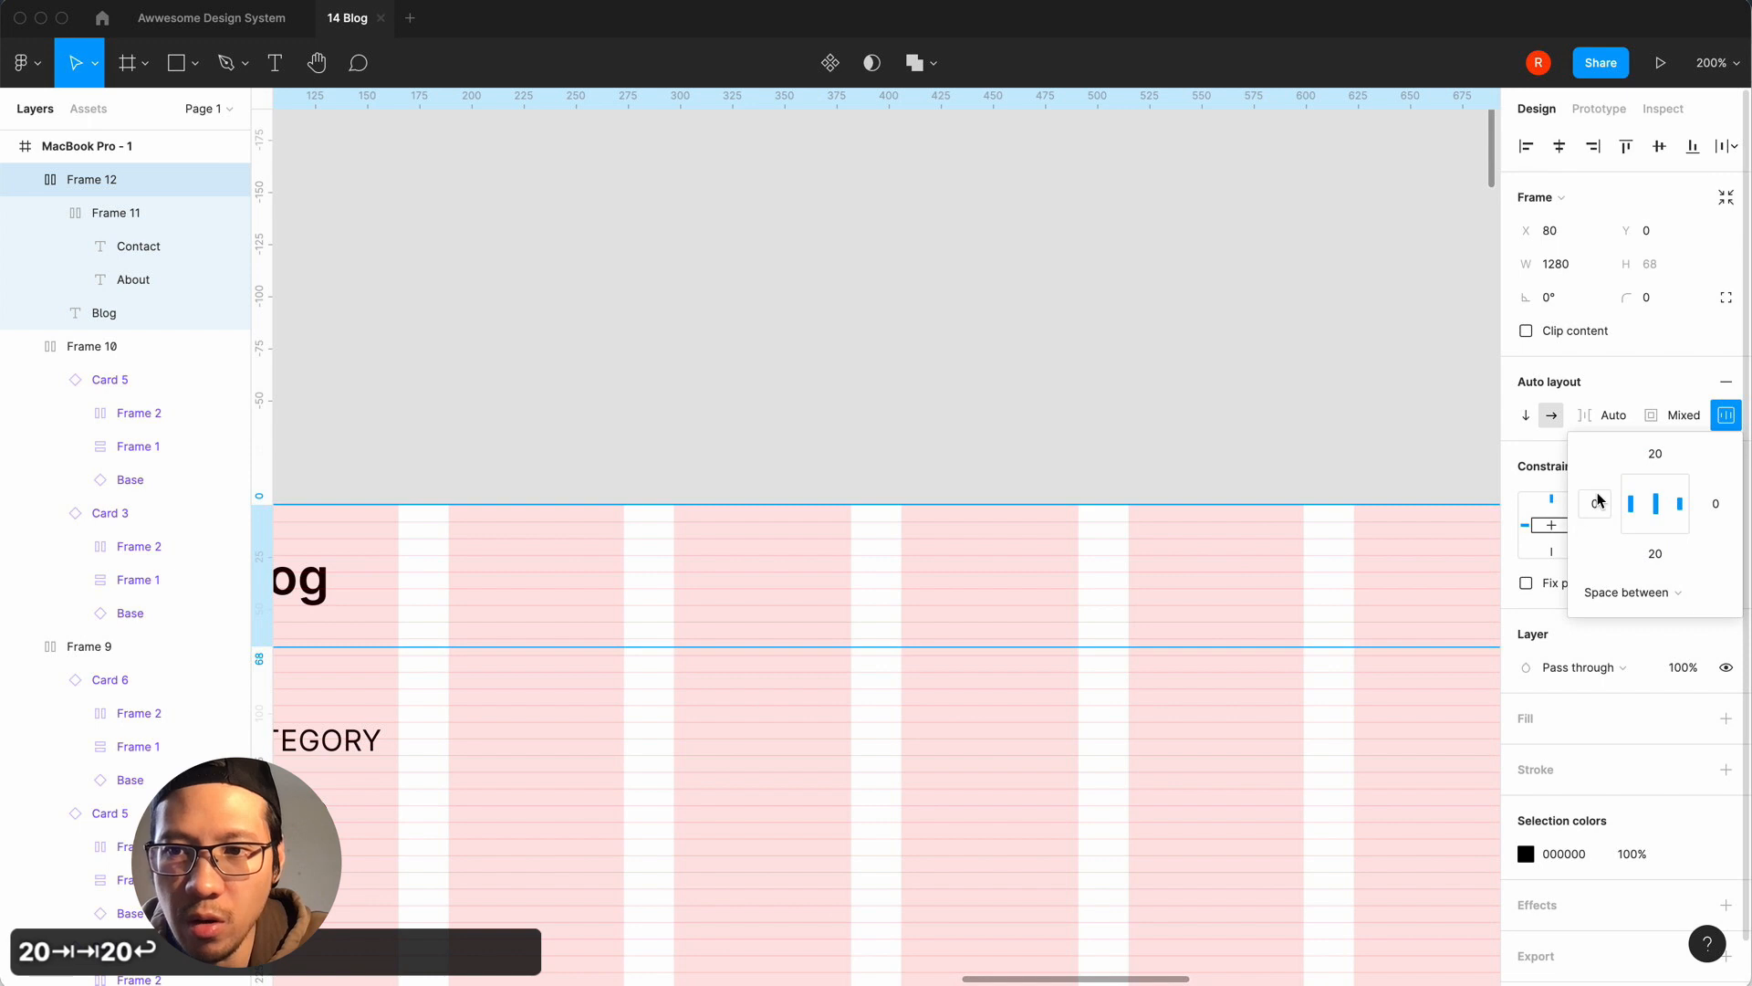
Set the line height of the Blog text in the header to 24.
click(1109, 467)
scroll(1111, 468, left, 5)
double_click(697, 575)
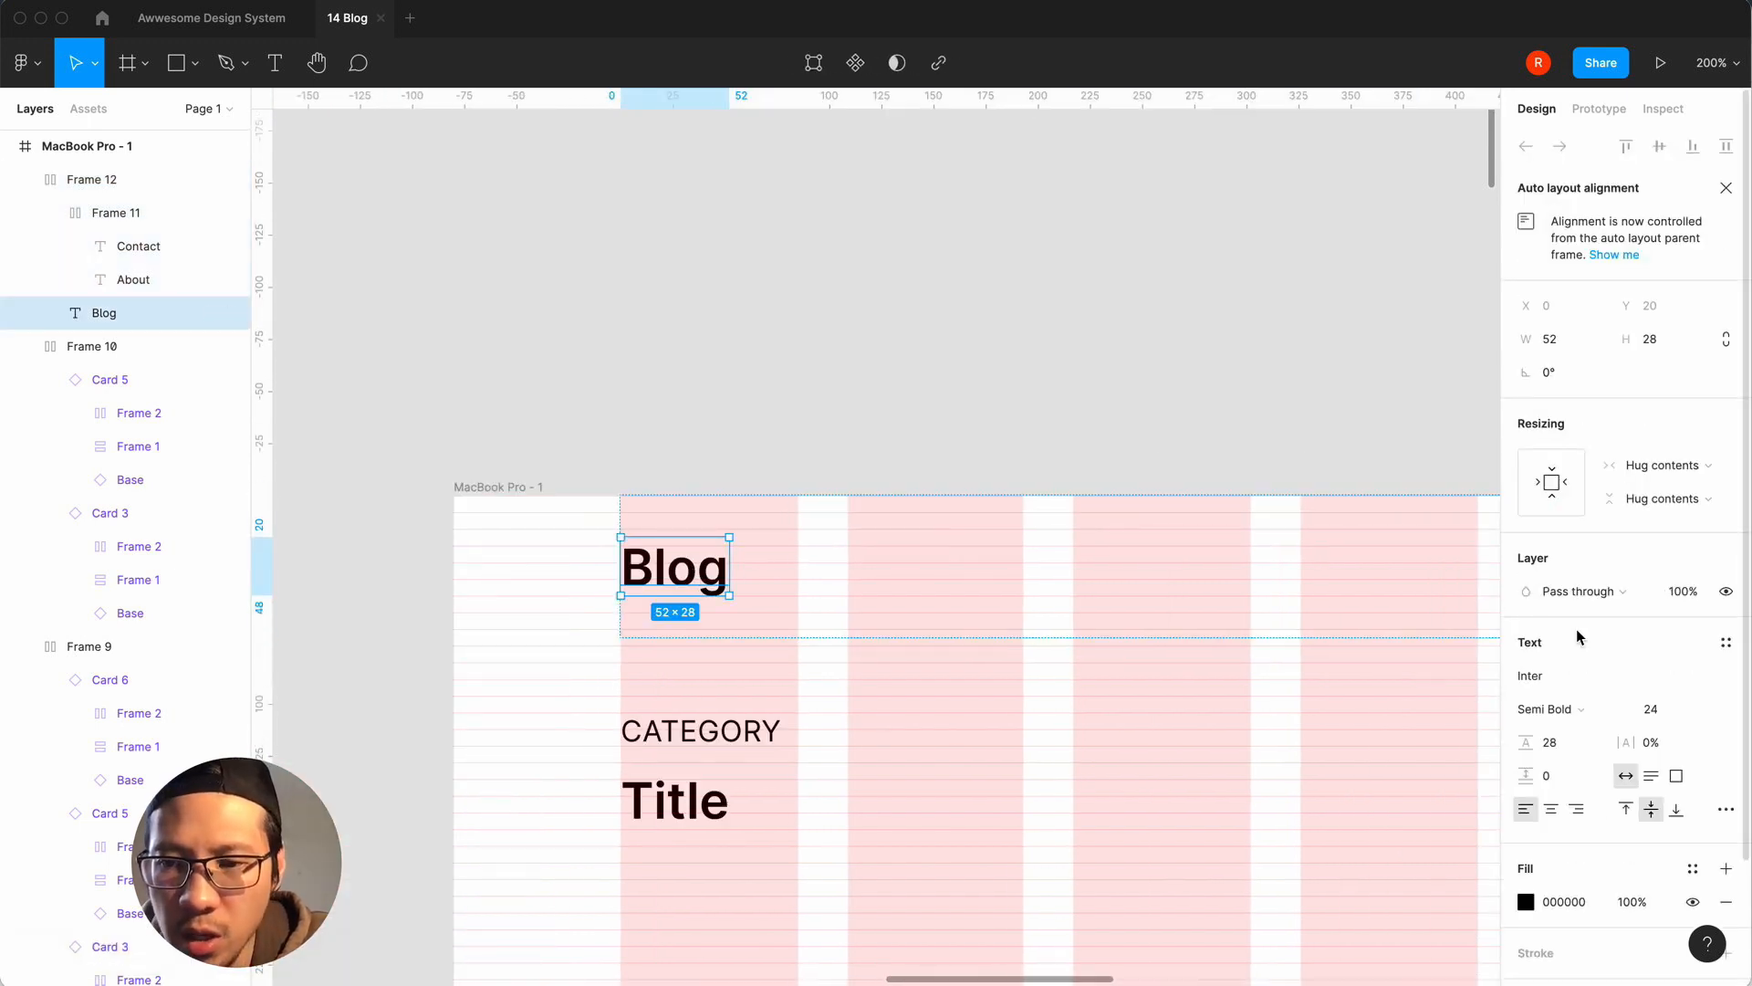
text(24)
key(Return)
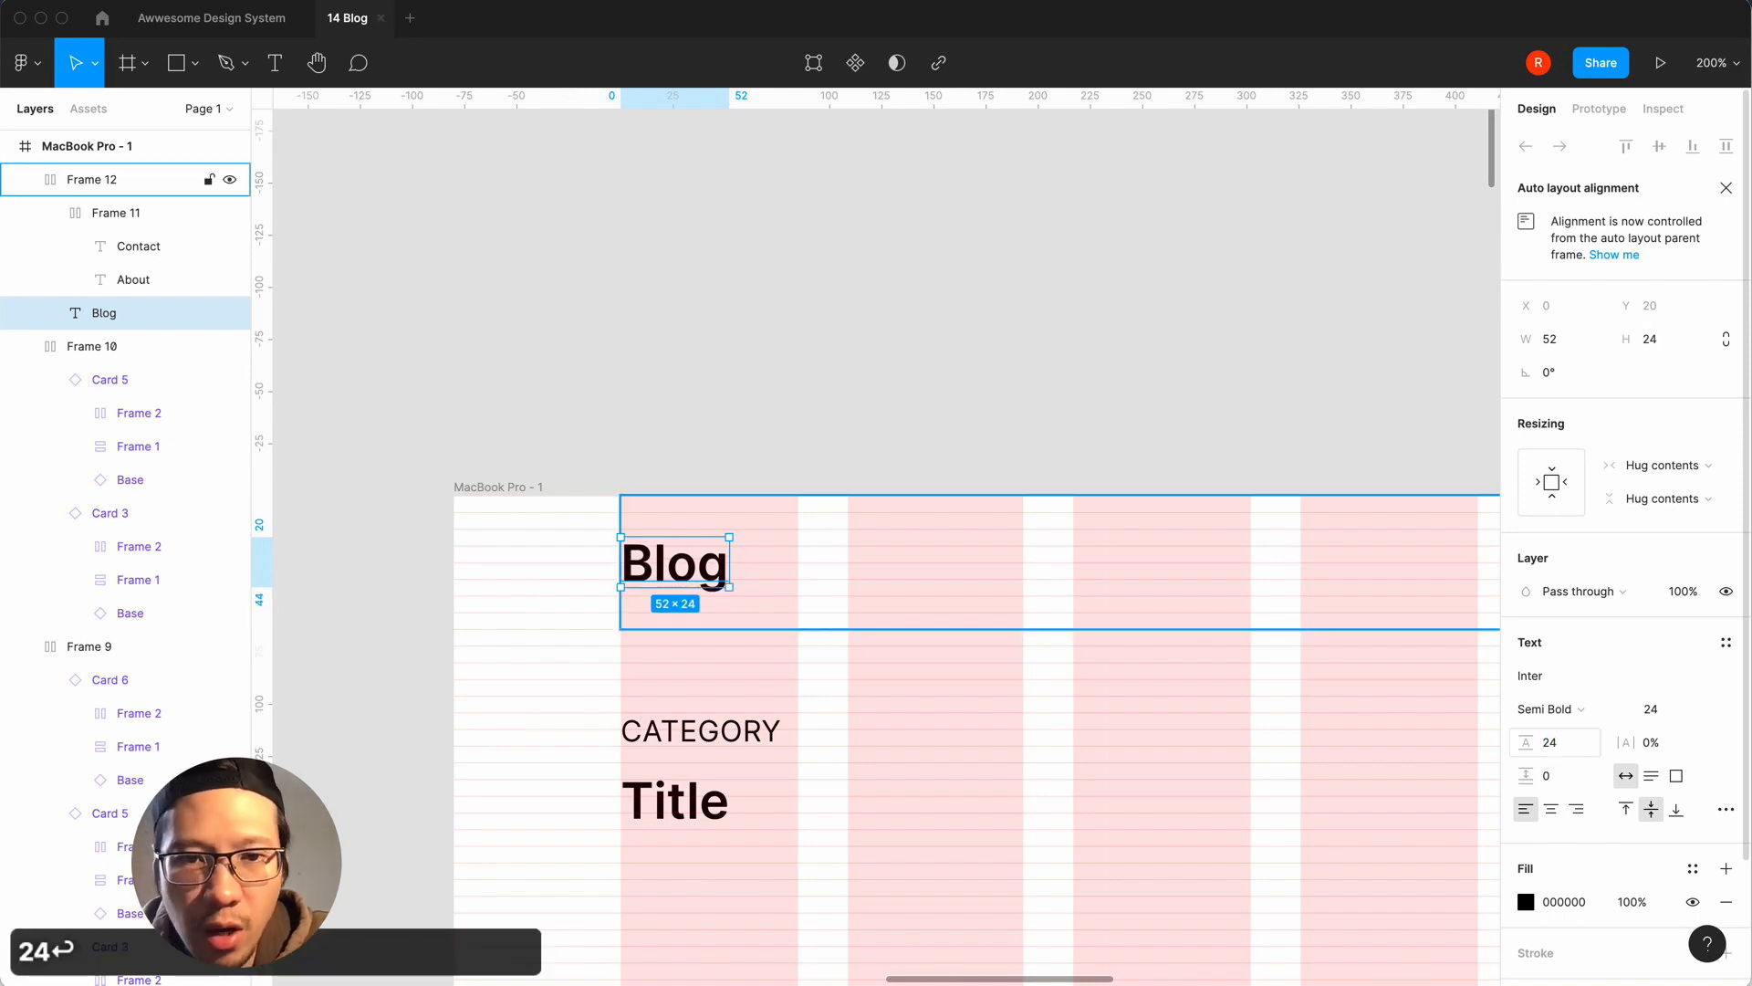
click(899, 417)
Return the header frame's top and bottom auto layout padding to 24.
scroll(899, 416, right, 4)
click(857, 626)
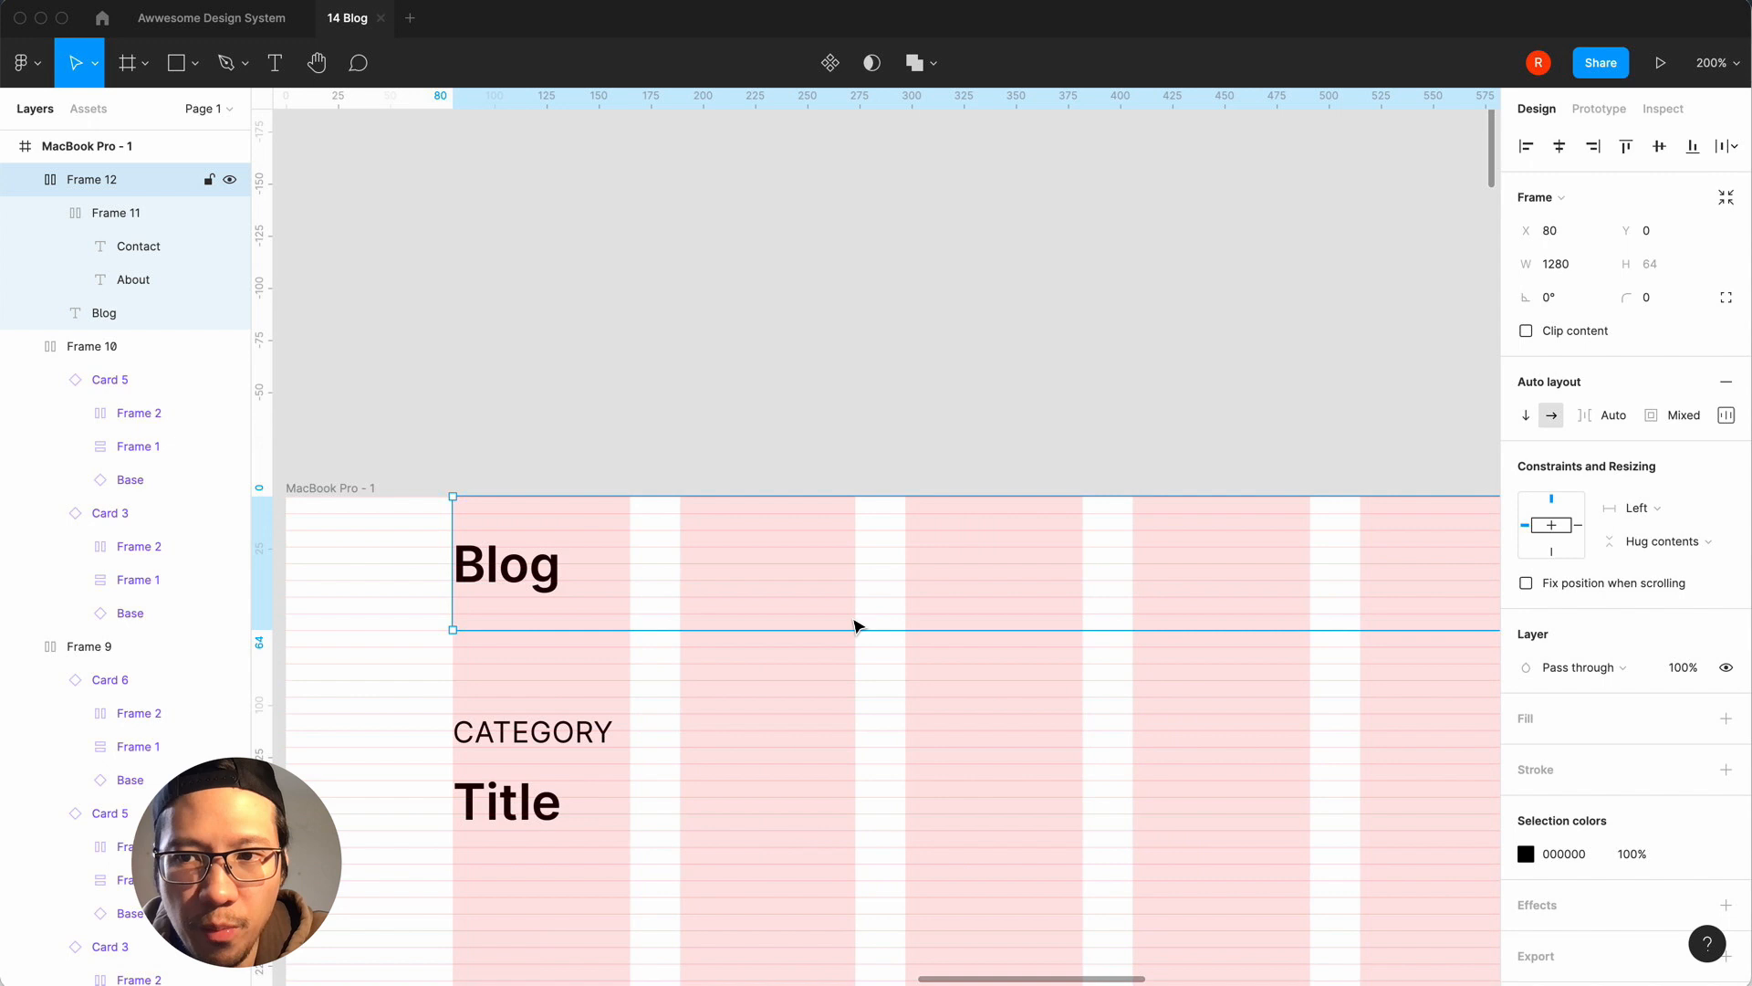
click(1726, 415)
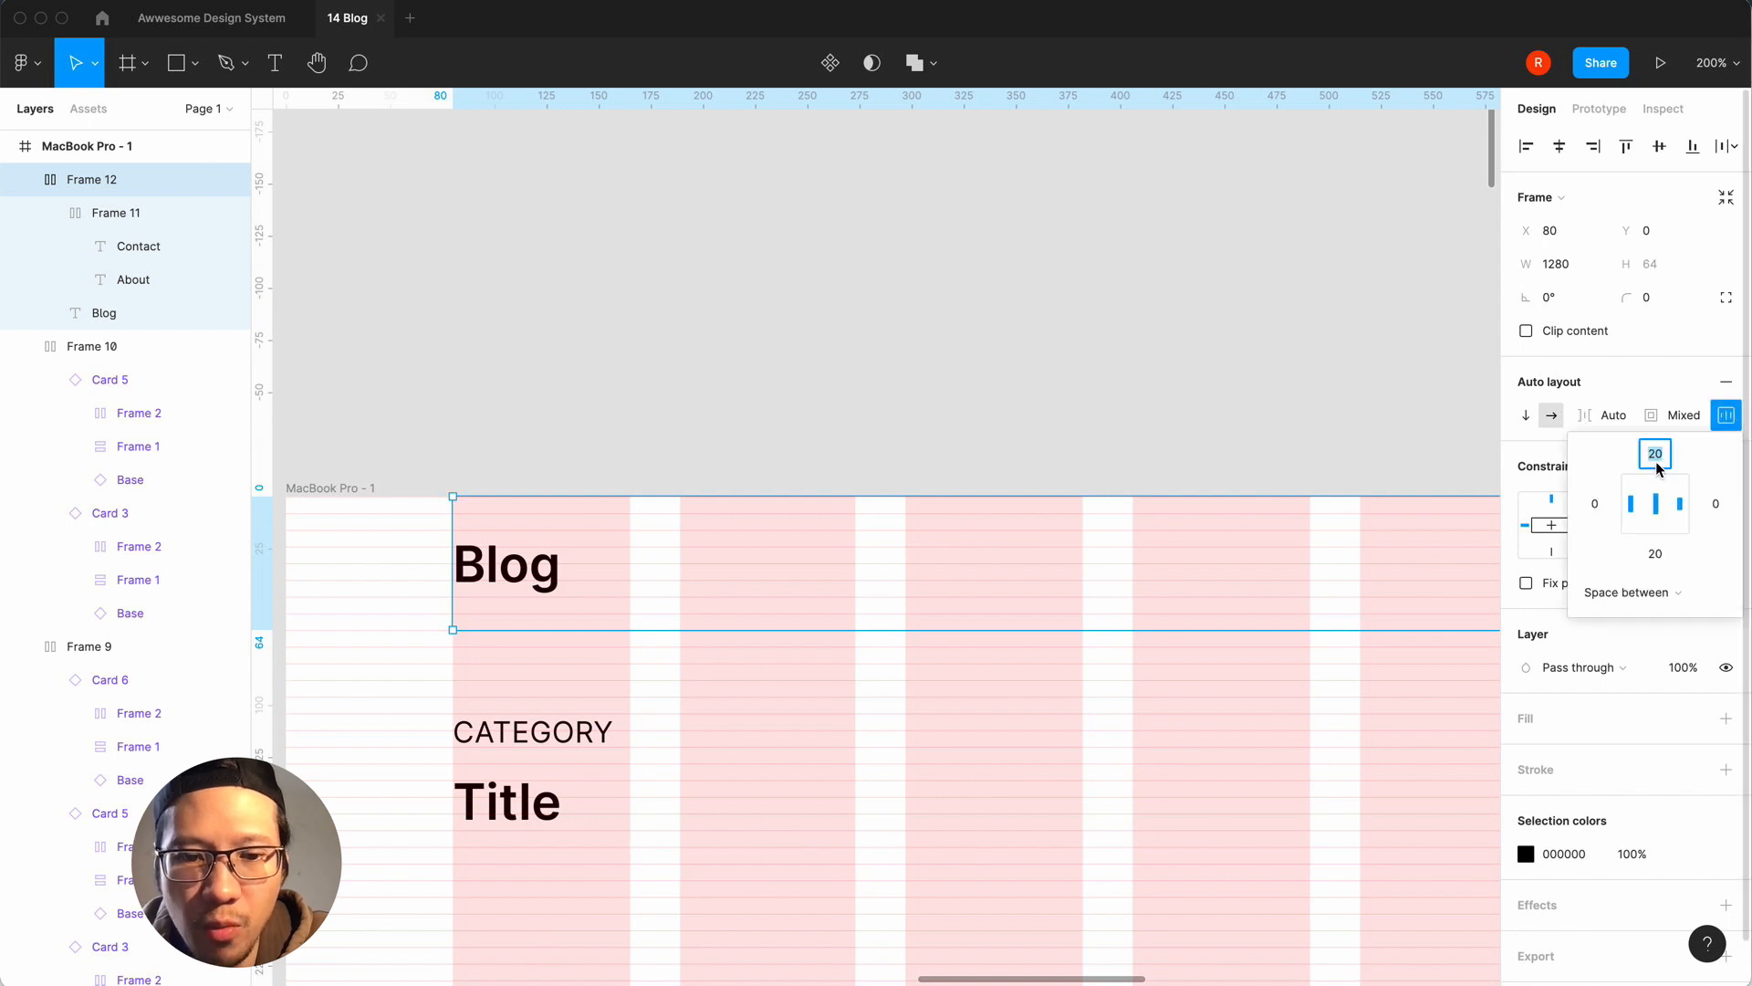
text(24)
click(1658, 554)
text(24)
key(Return)
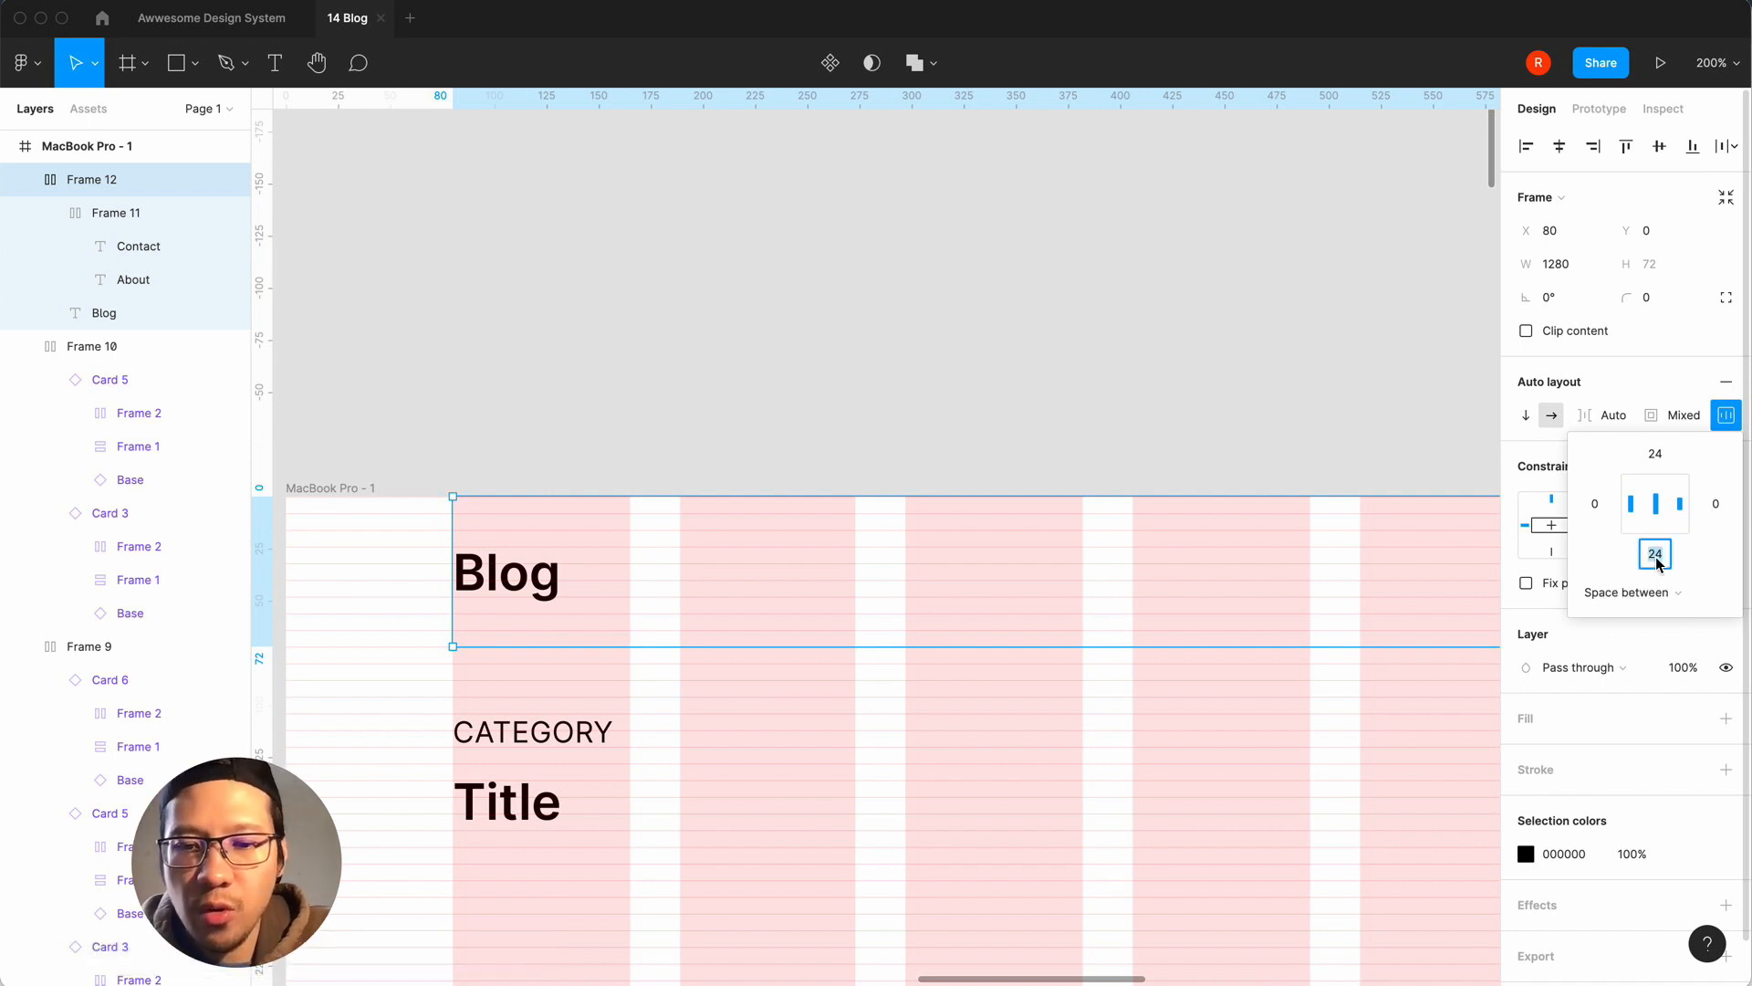
click(1295, 384)
click(1044, 544)
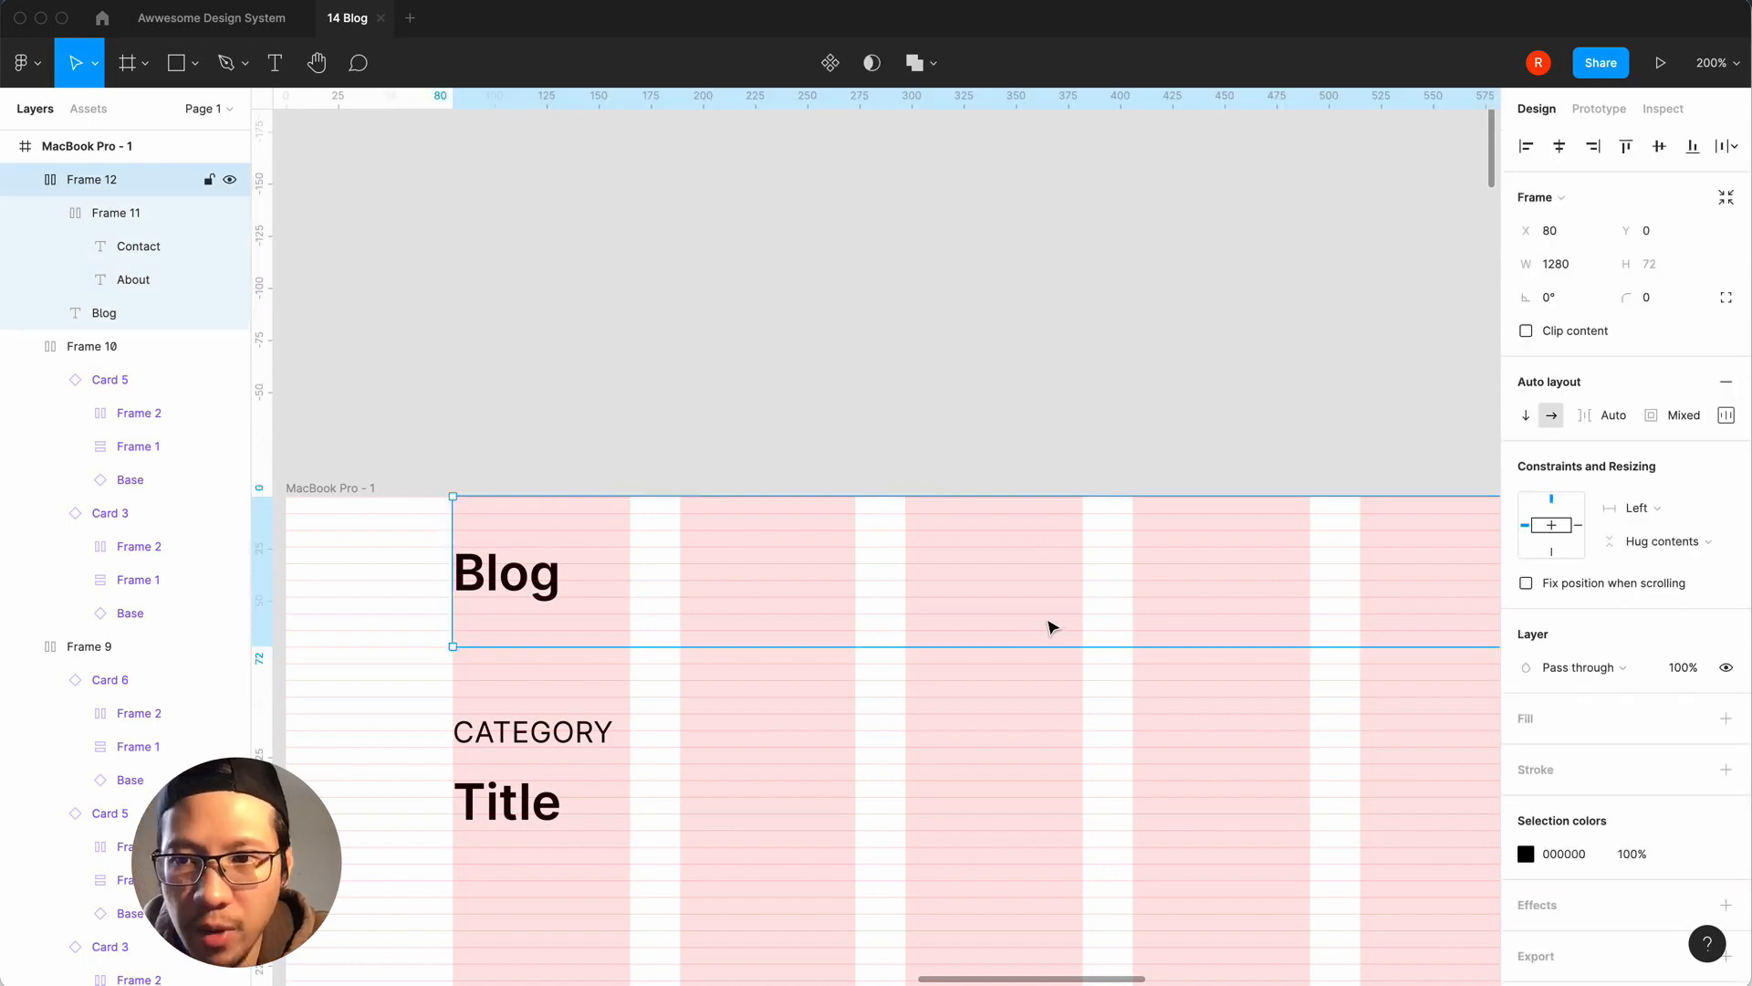
key(minus)
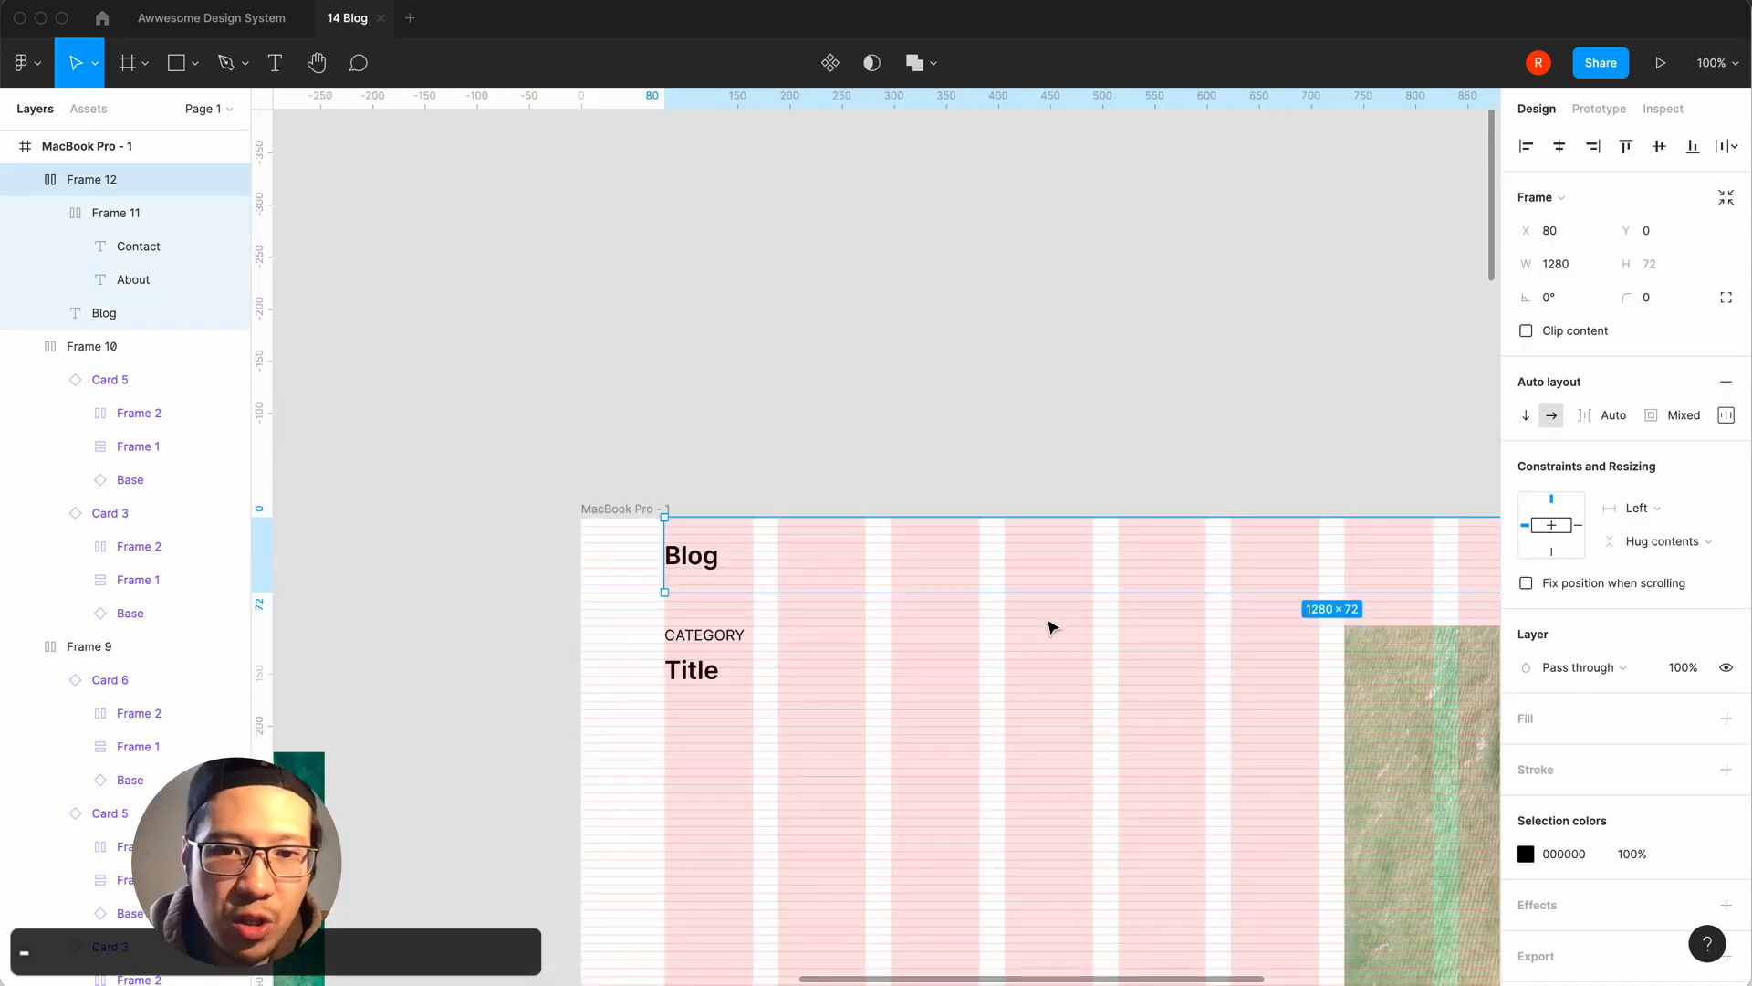
click(936, 376)
scroll(935, 376, right, 5)
click(933, 543)
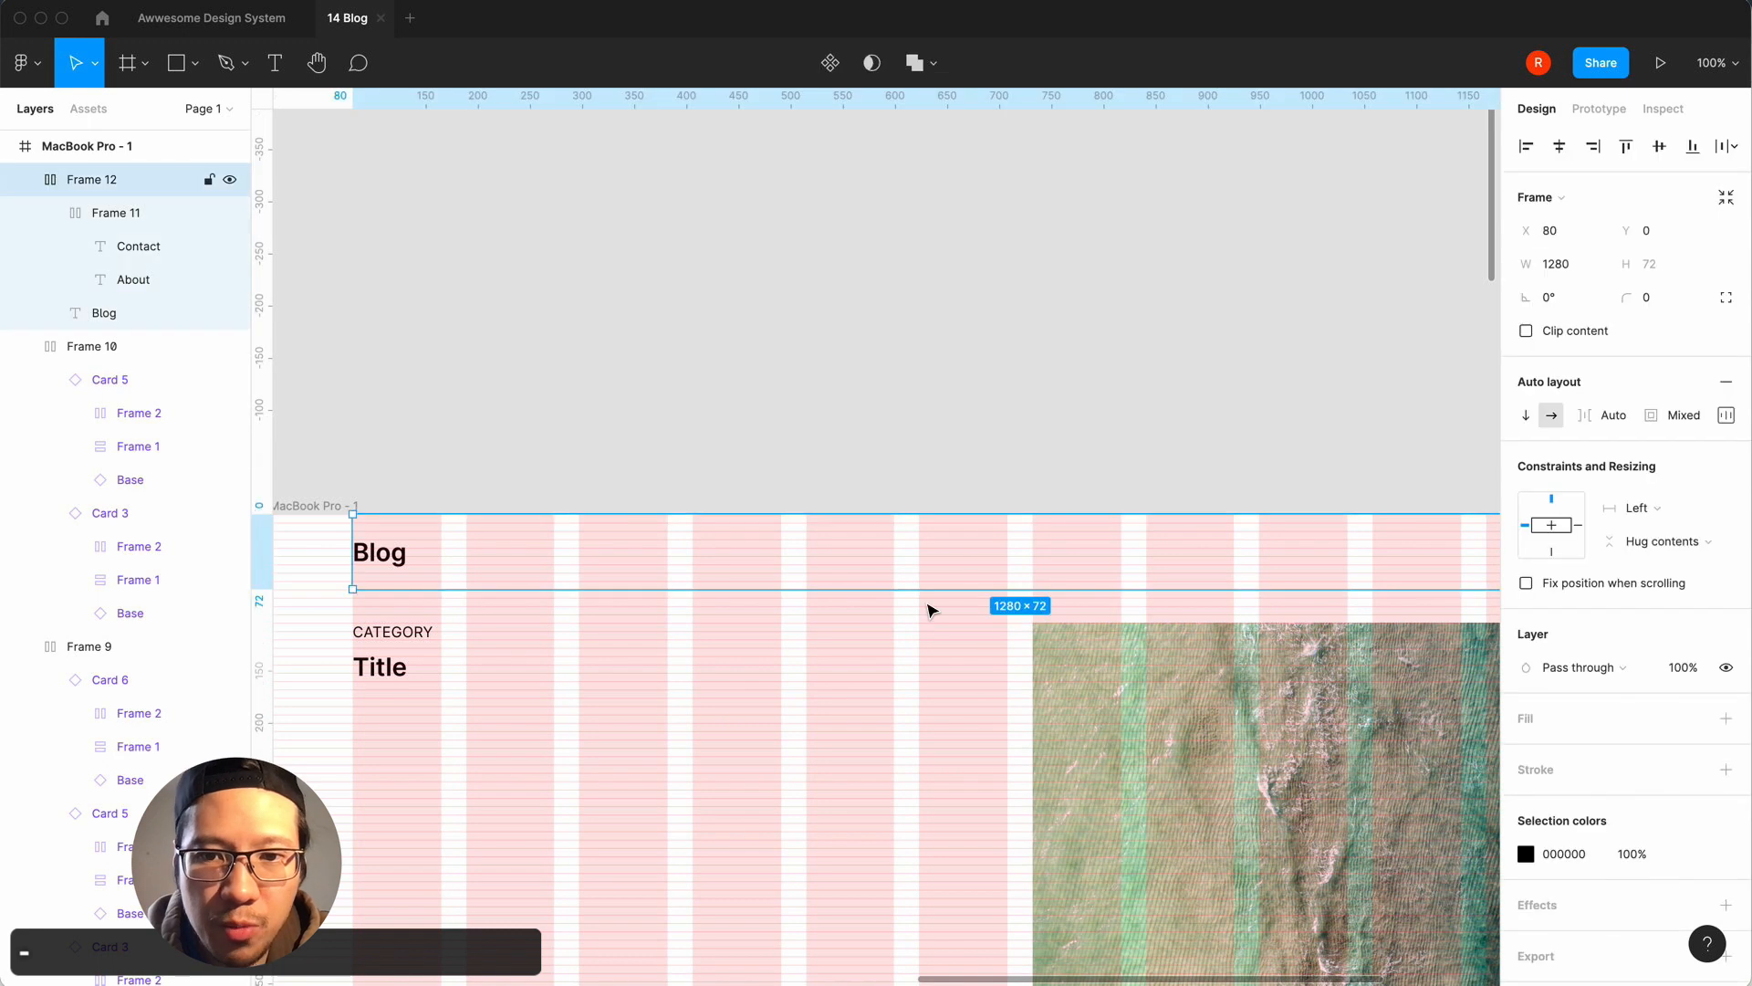
shift+click(947, 786)
click(1020, 399)
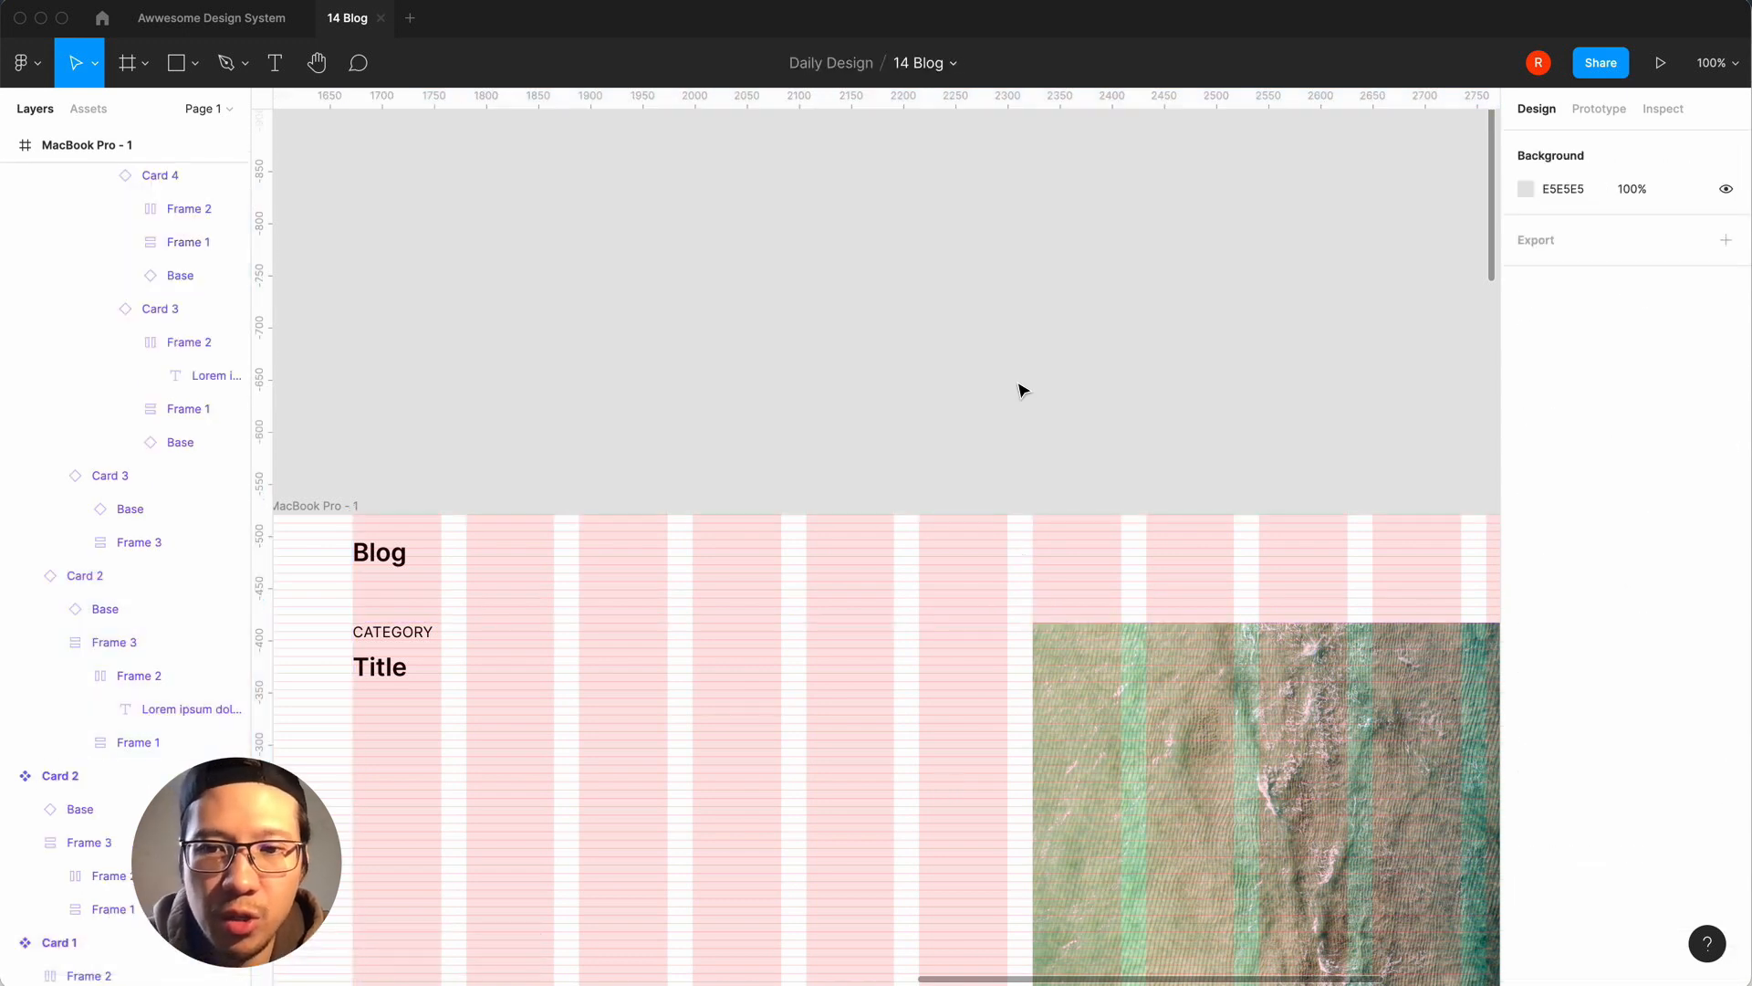
Move the large hero card and all card rows beneath it up together until the hero card touches the header frame's bottom edge.
key(shift+1)
click(971, 700)
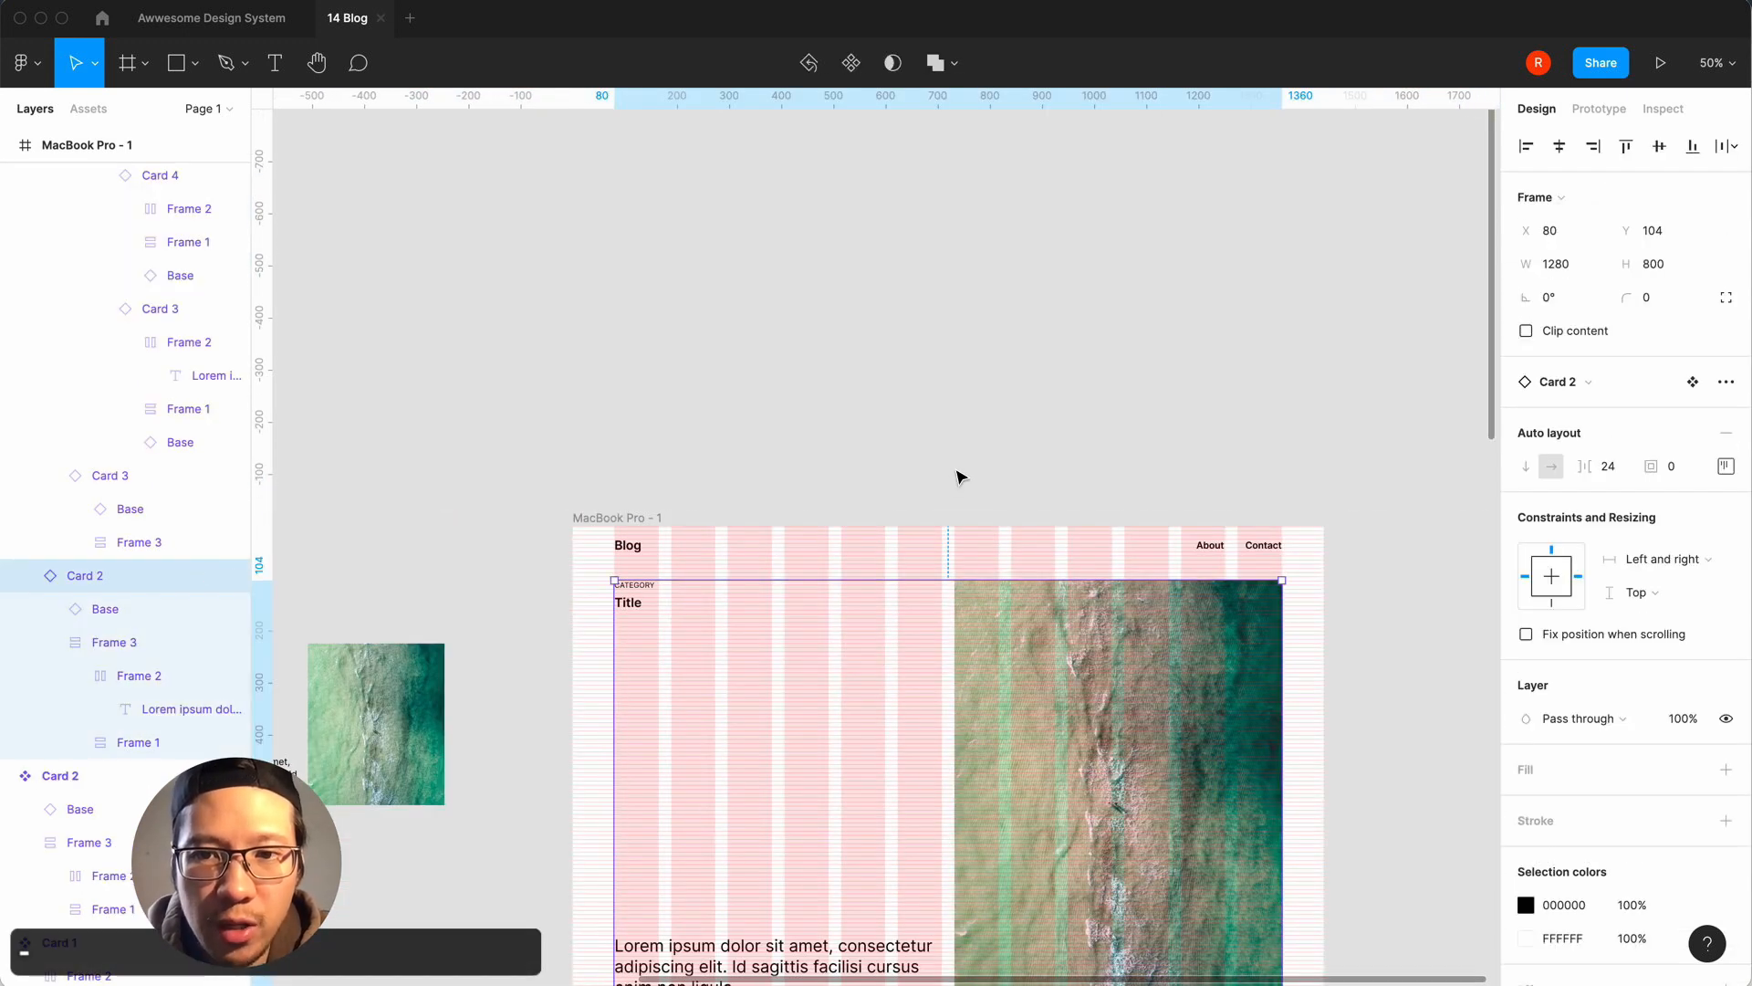
key(shift+1)
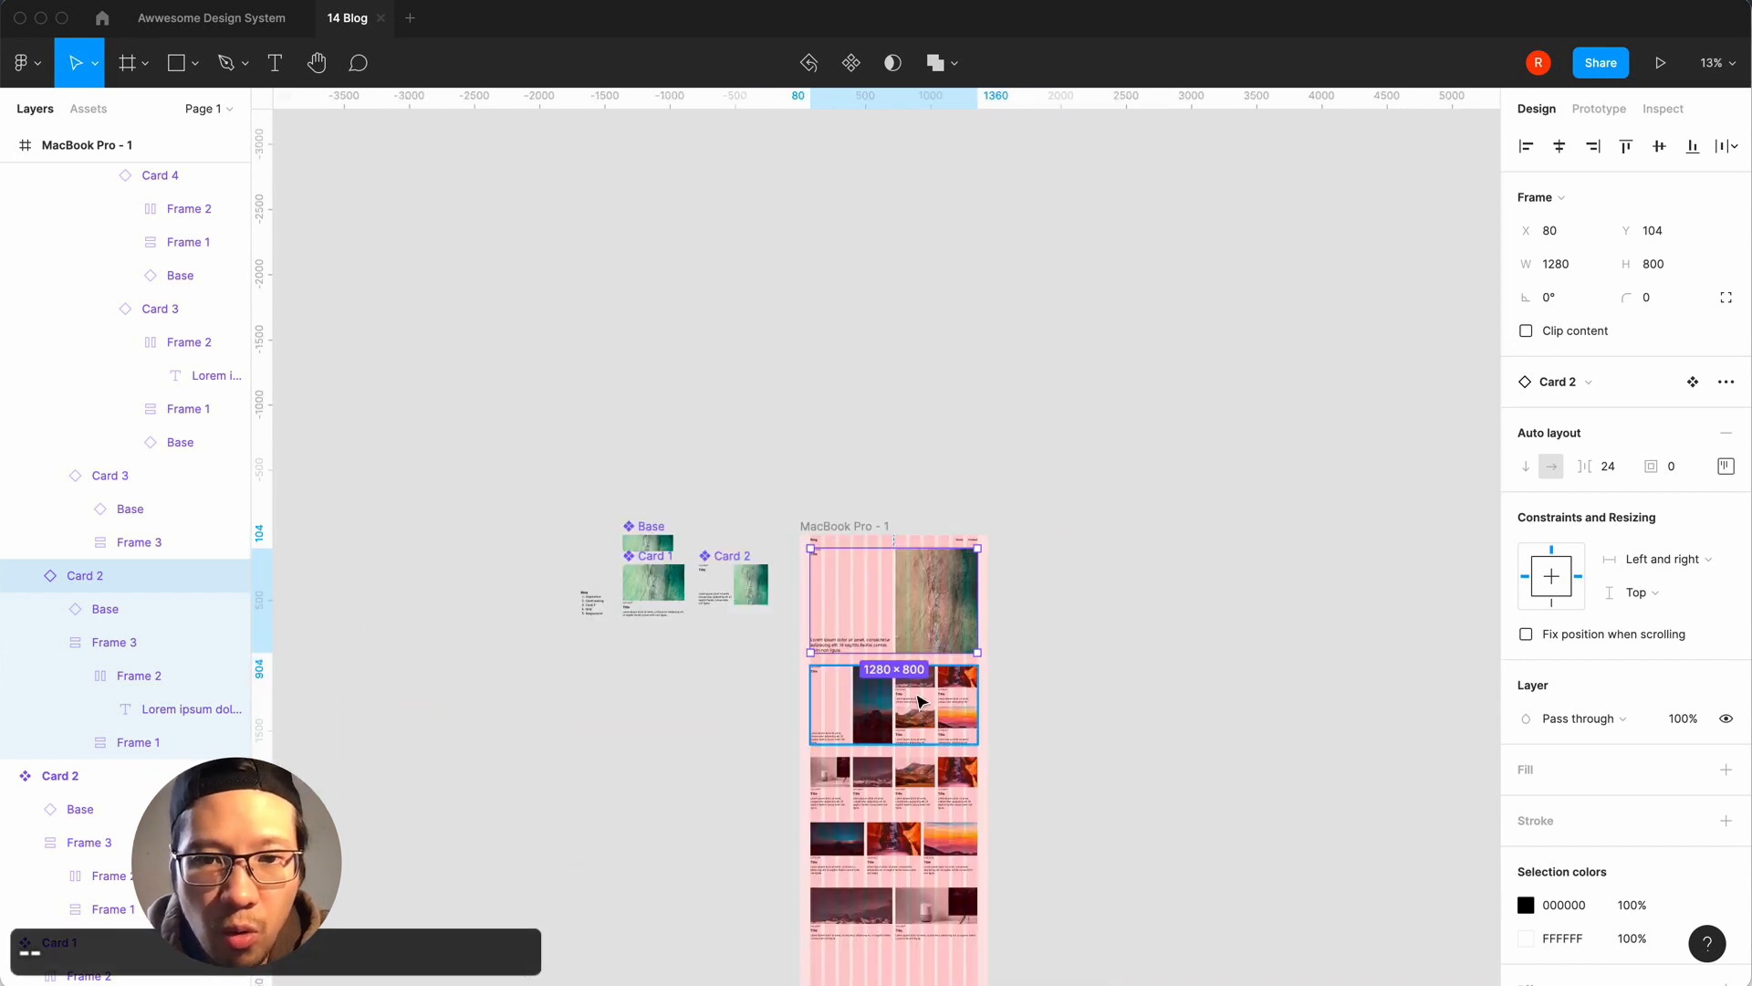
shift+click(922, 708)
shift+click(910, 780)
key(super+d)
key(super+d)
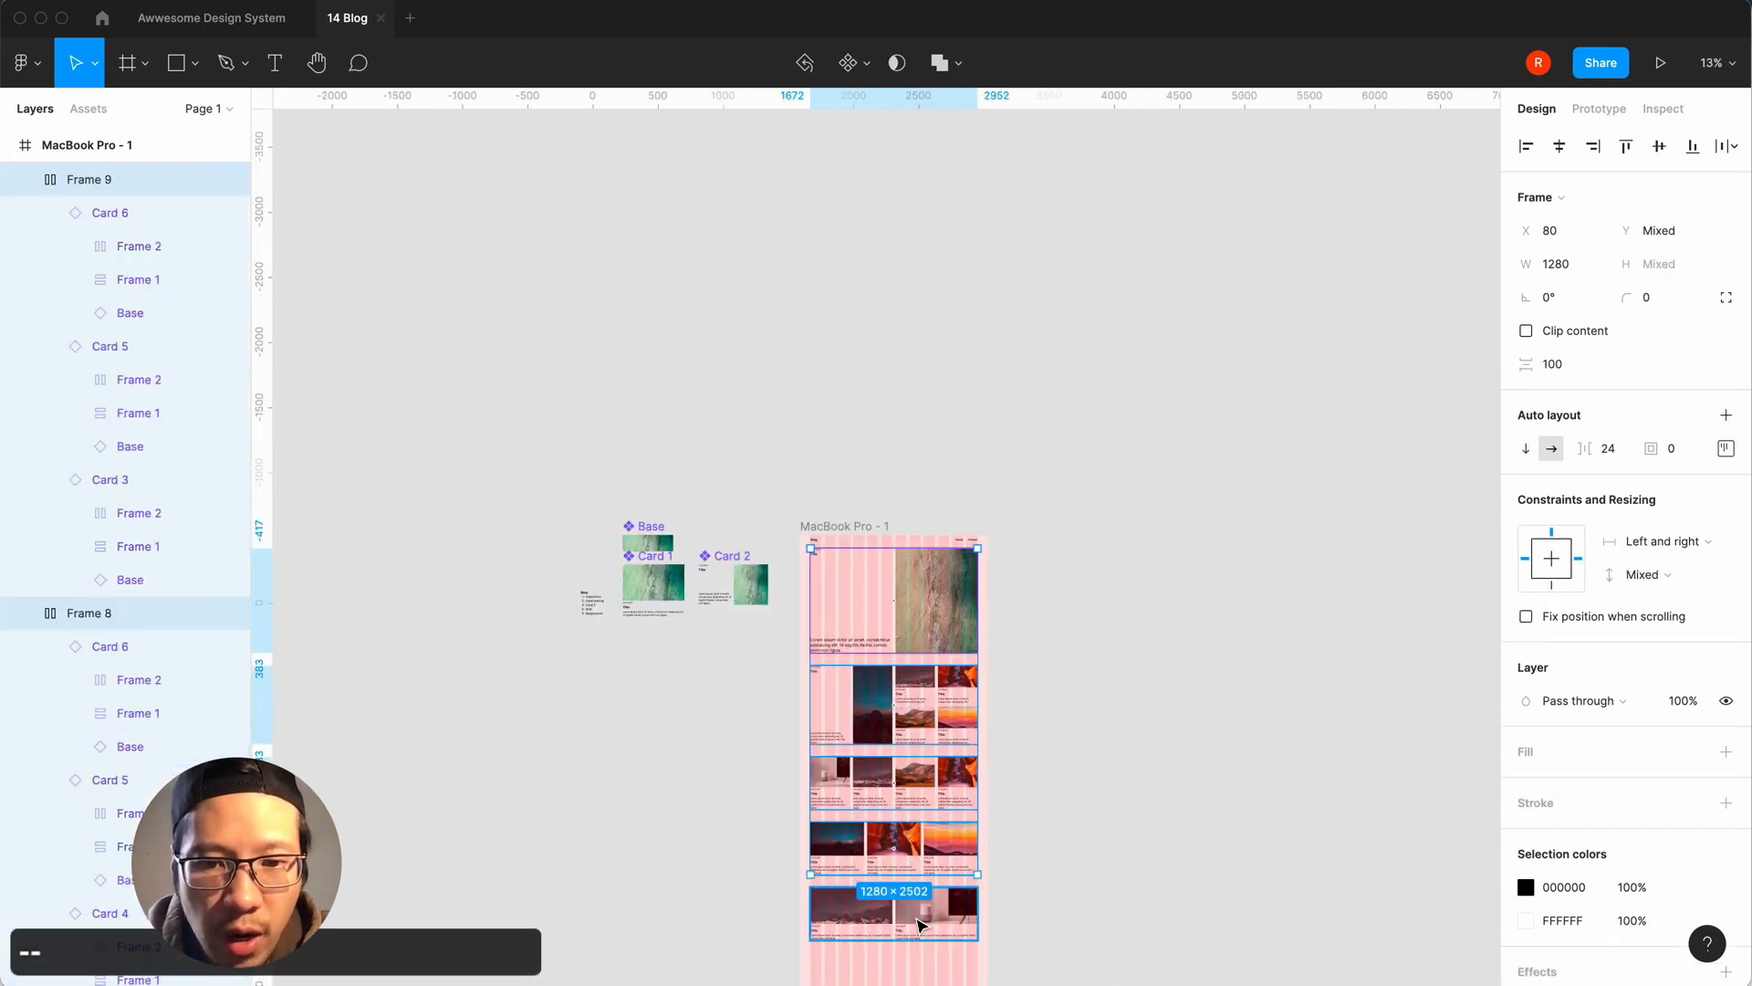
scroll(1100, 853, down, 2)
key(shift+0)
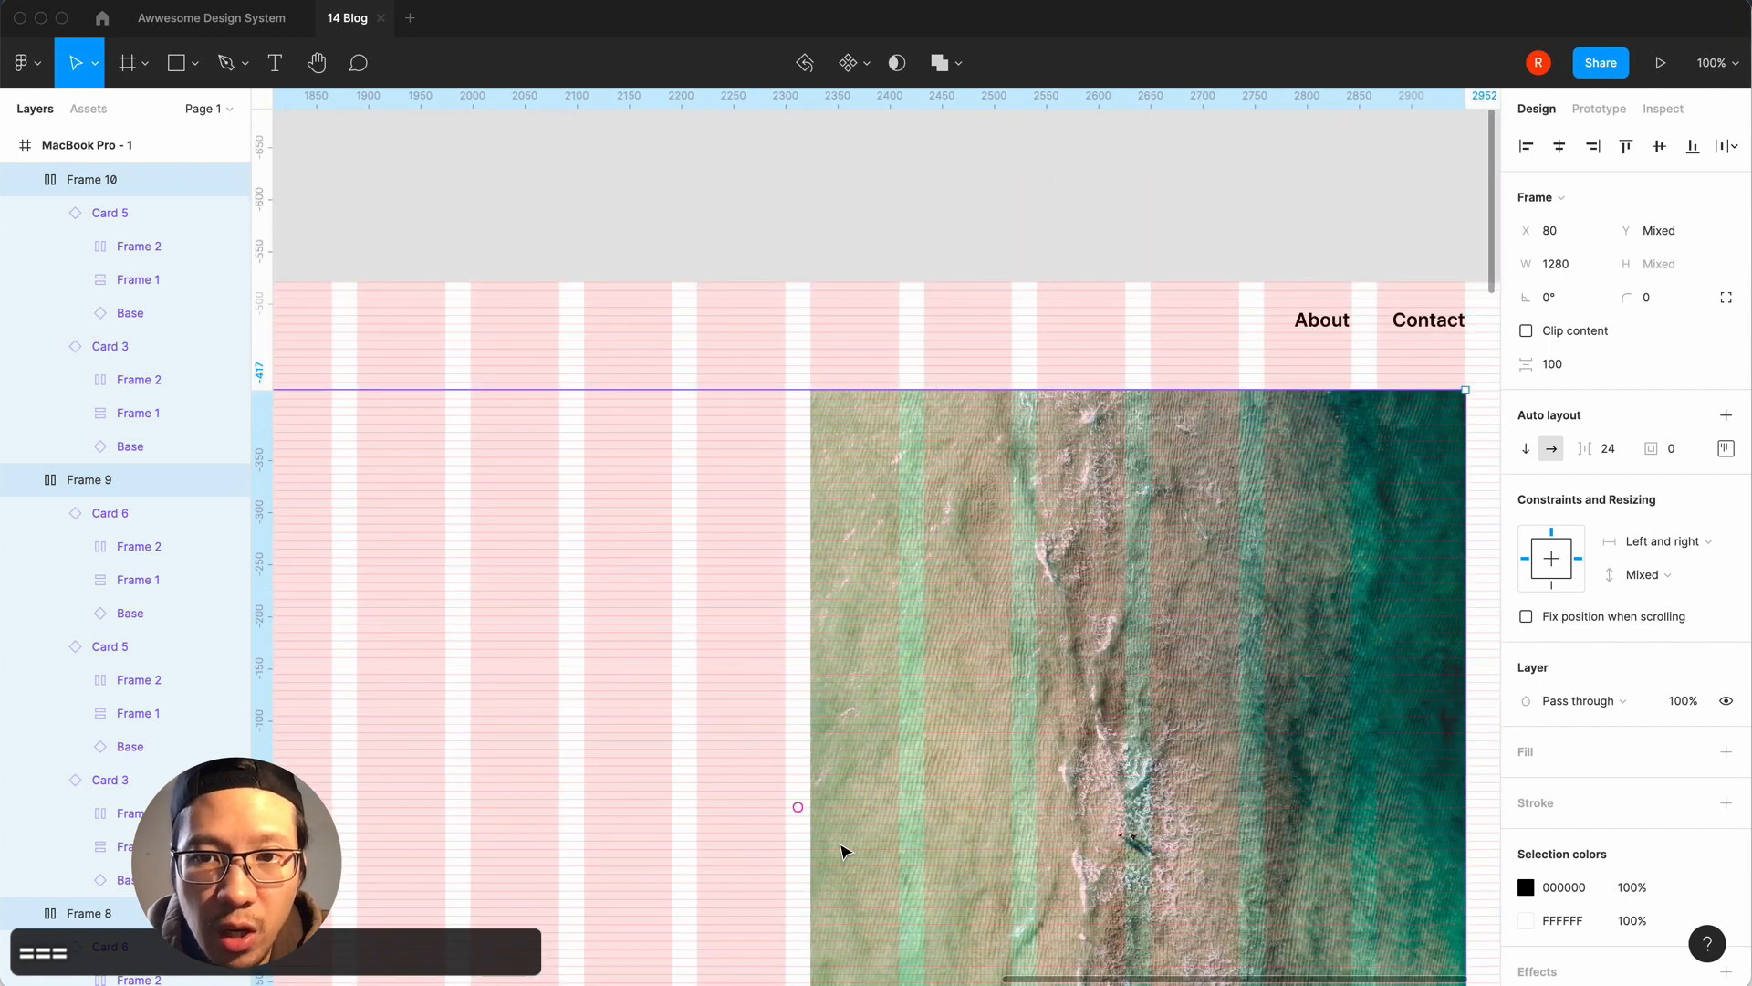
scroll(1128, 721, down, 1)
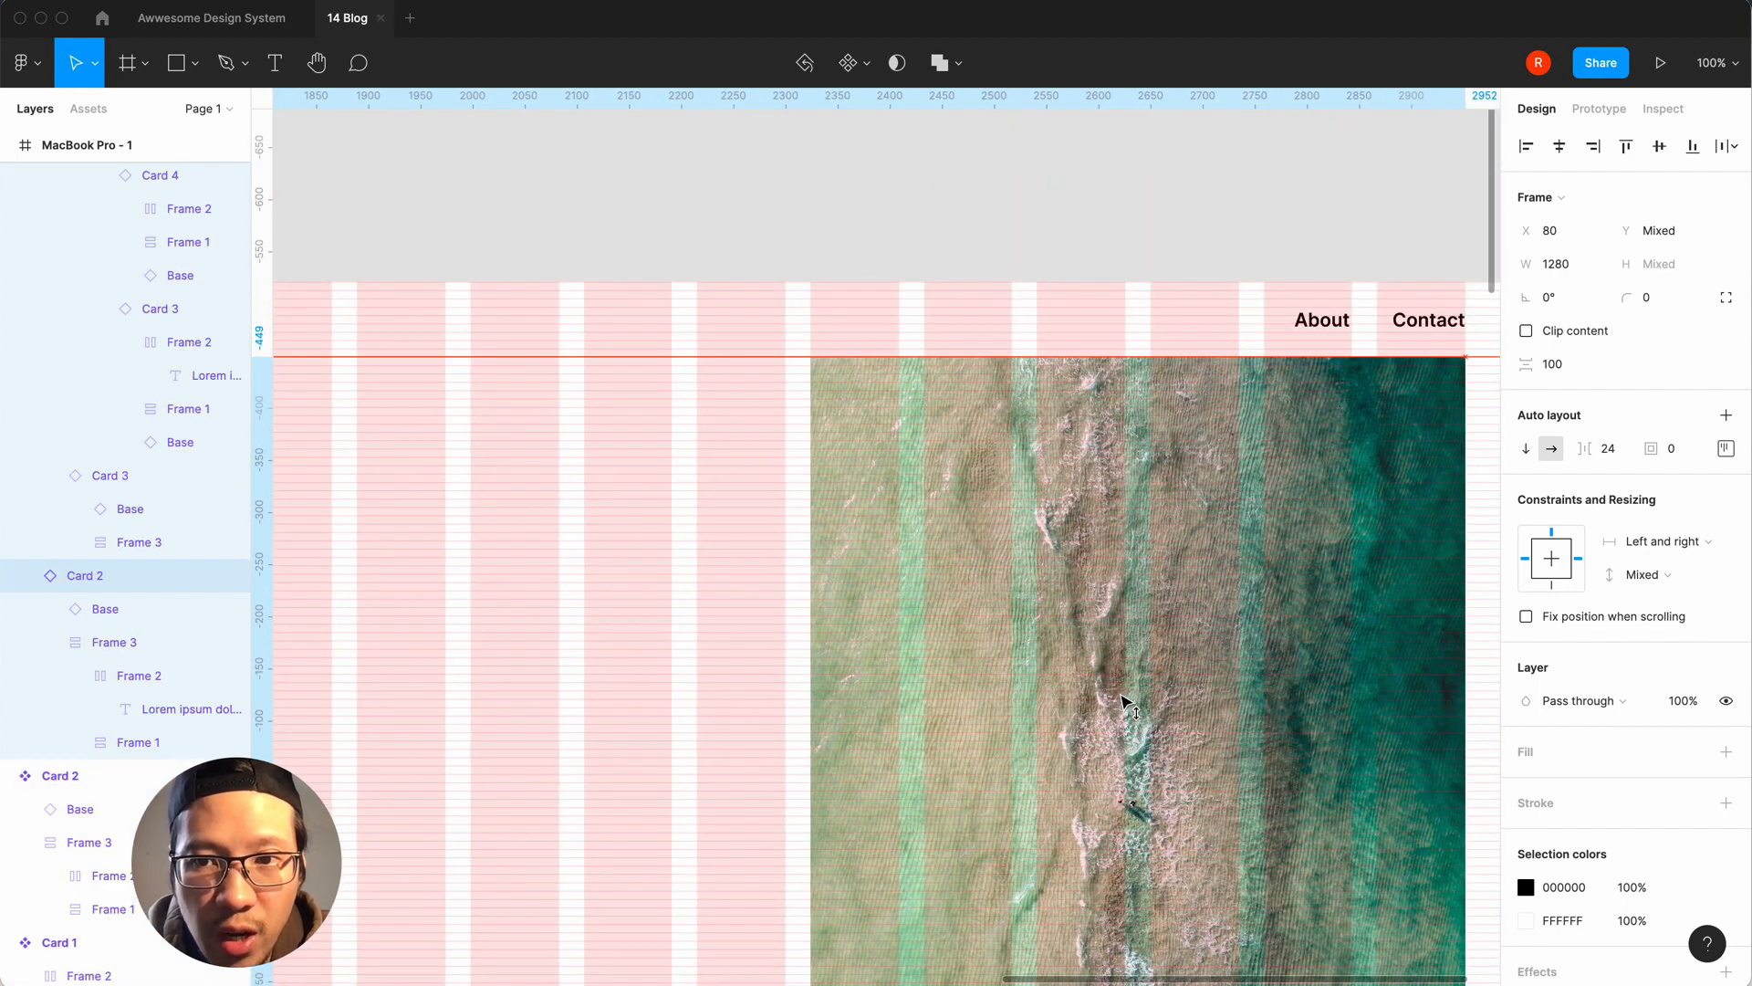
drag(1121, 697, 1122, 697)
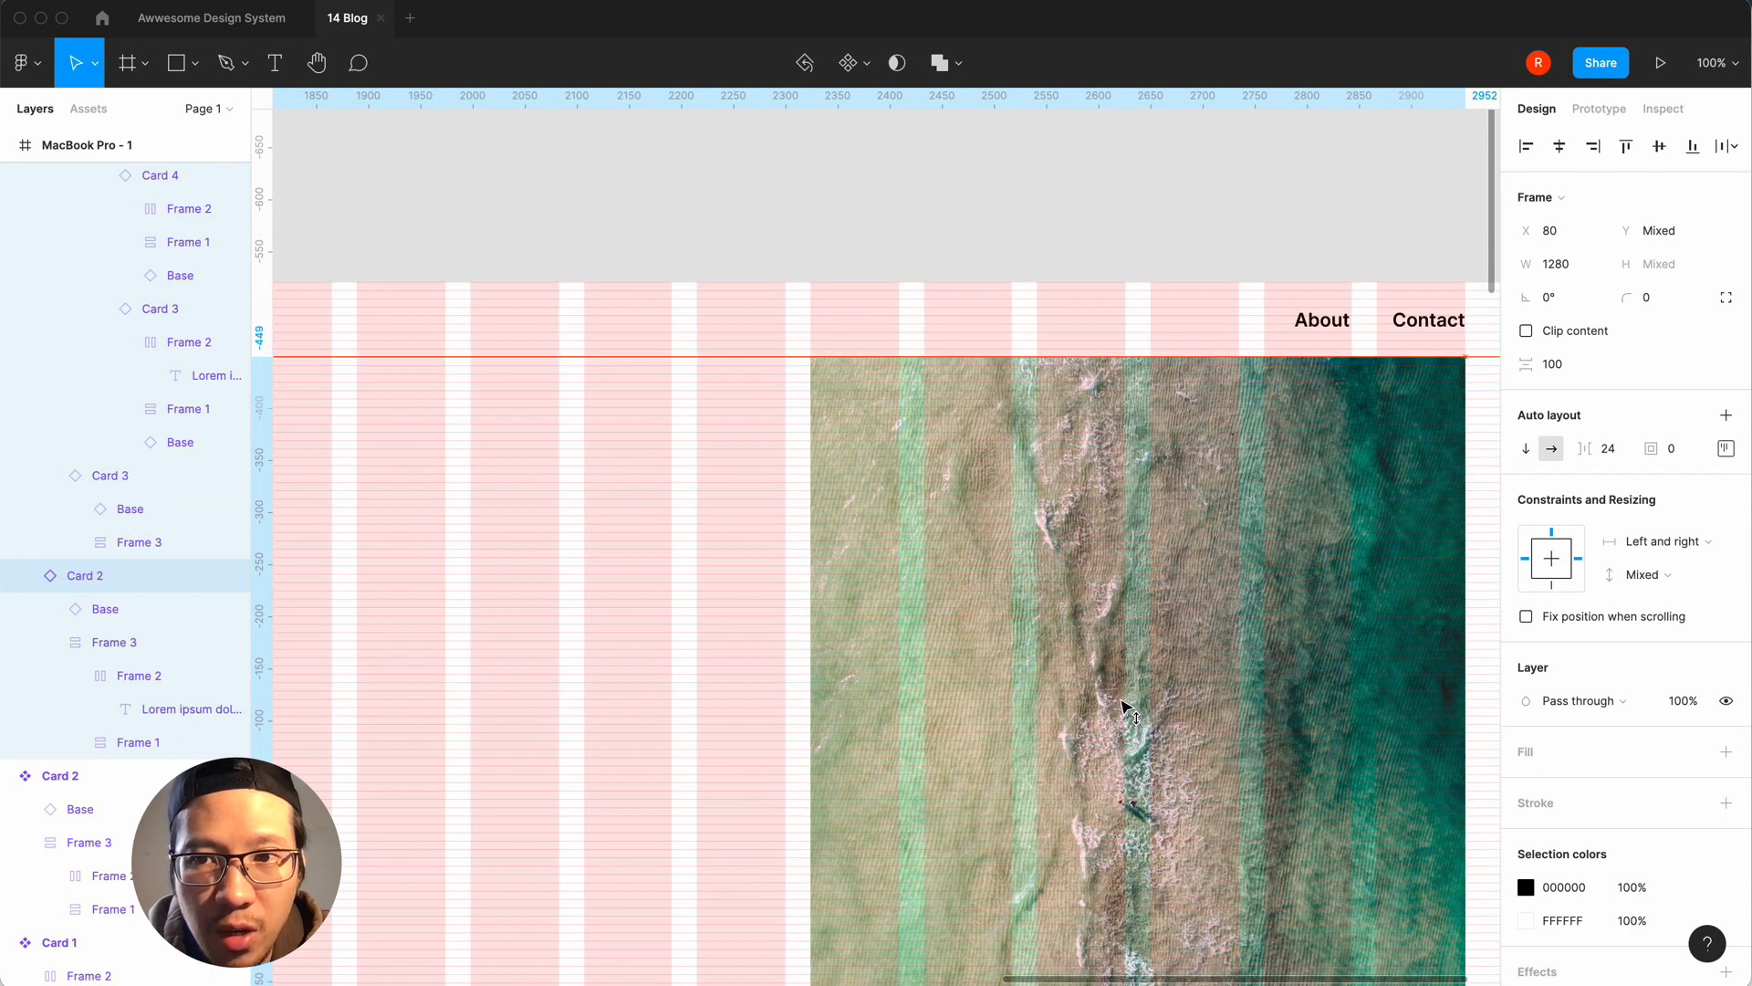
click(1050, 256)
click(1049, 297)
click(1038, 225)
Hide the layout grids and review the whole blog page from the header down to the last card row.
key(minus)
key(minus)
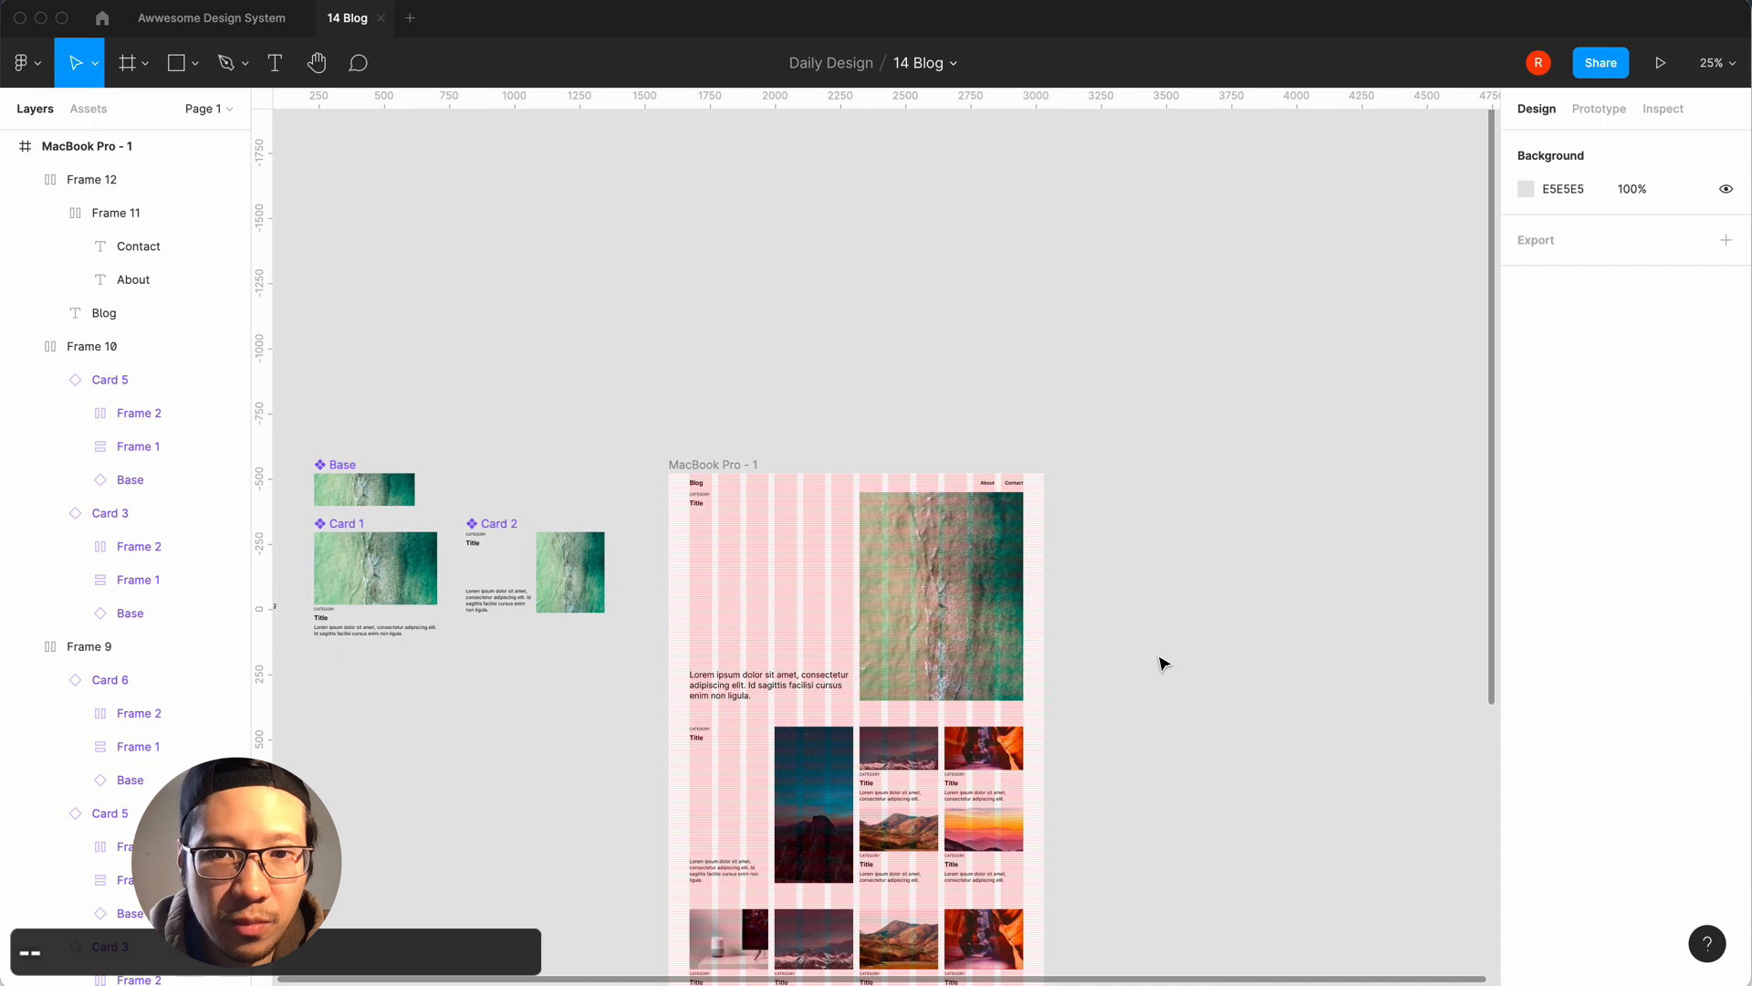
scroll(1161, 663, down, 2)
scroll(1161, 664, left, 1)
key(ctrl+g)
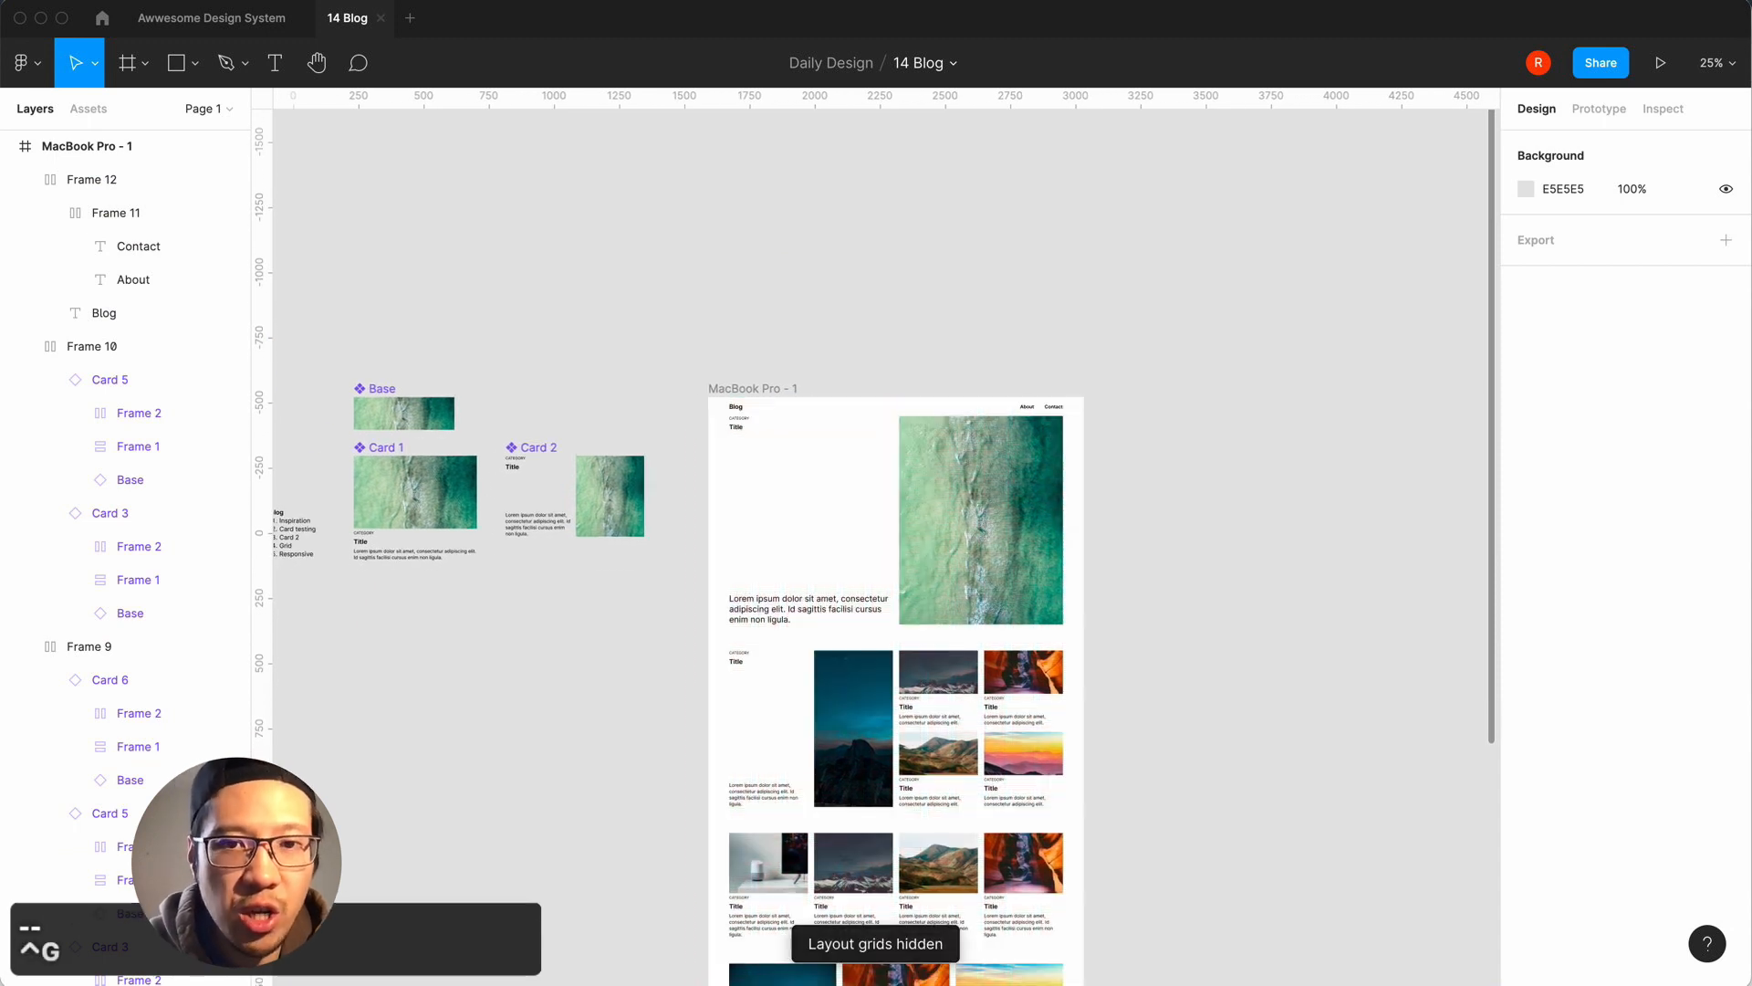
key(equal)
scroll(868, 313, up, 3)
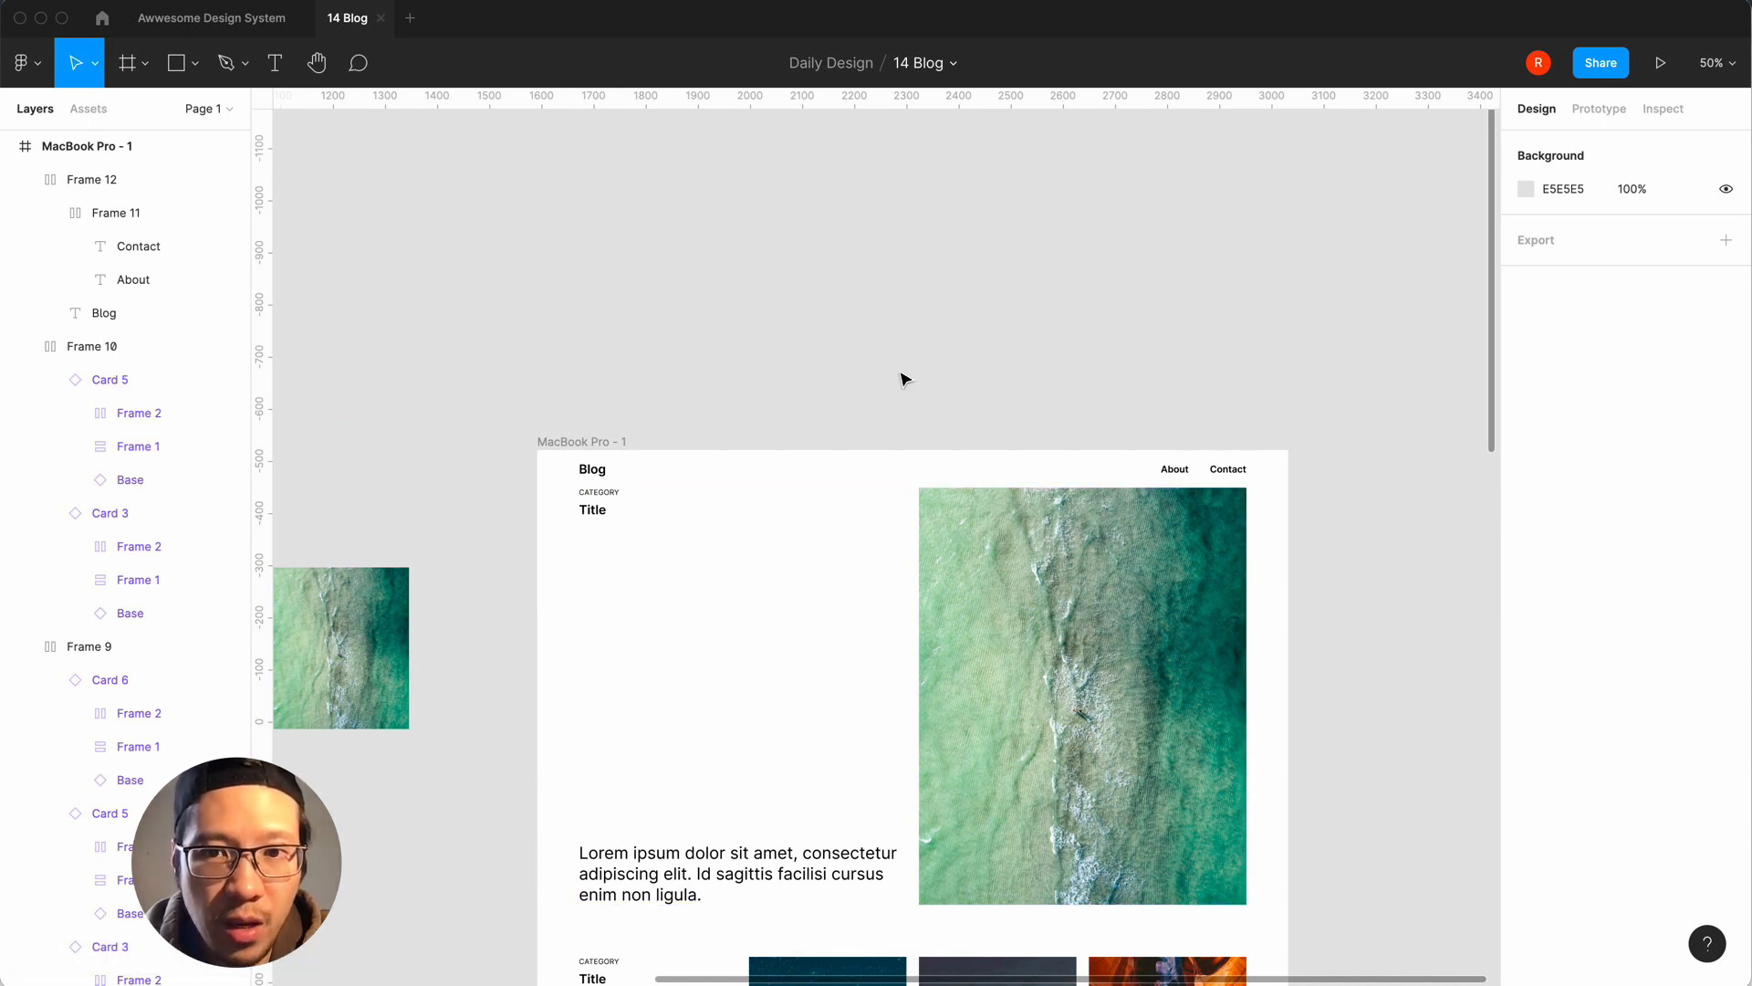
scroll(905, 378, down, 3)
scroll(1086, 701, down, 10)
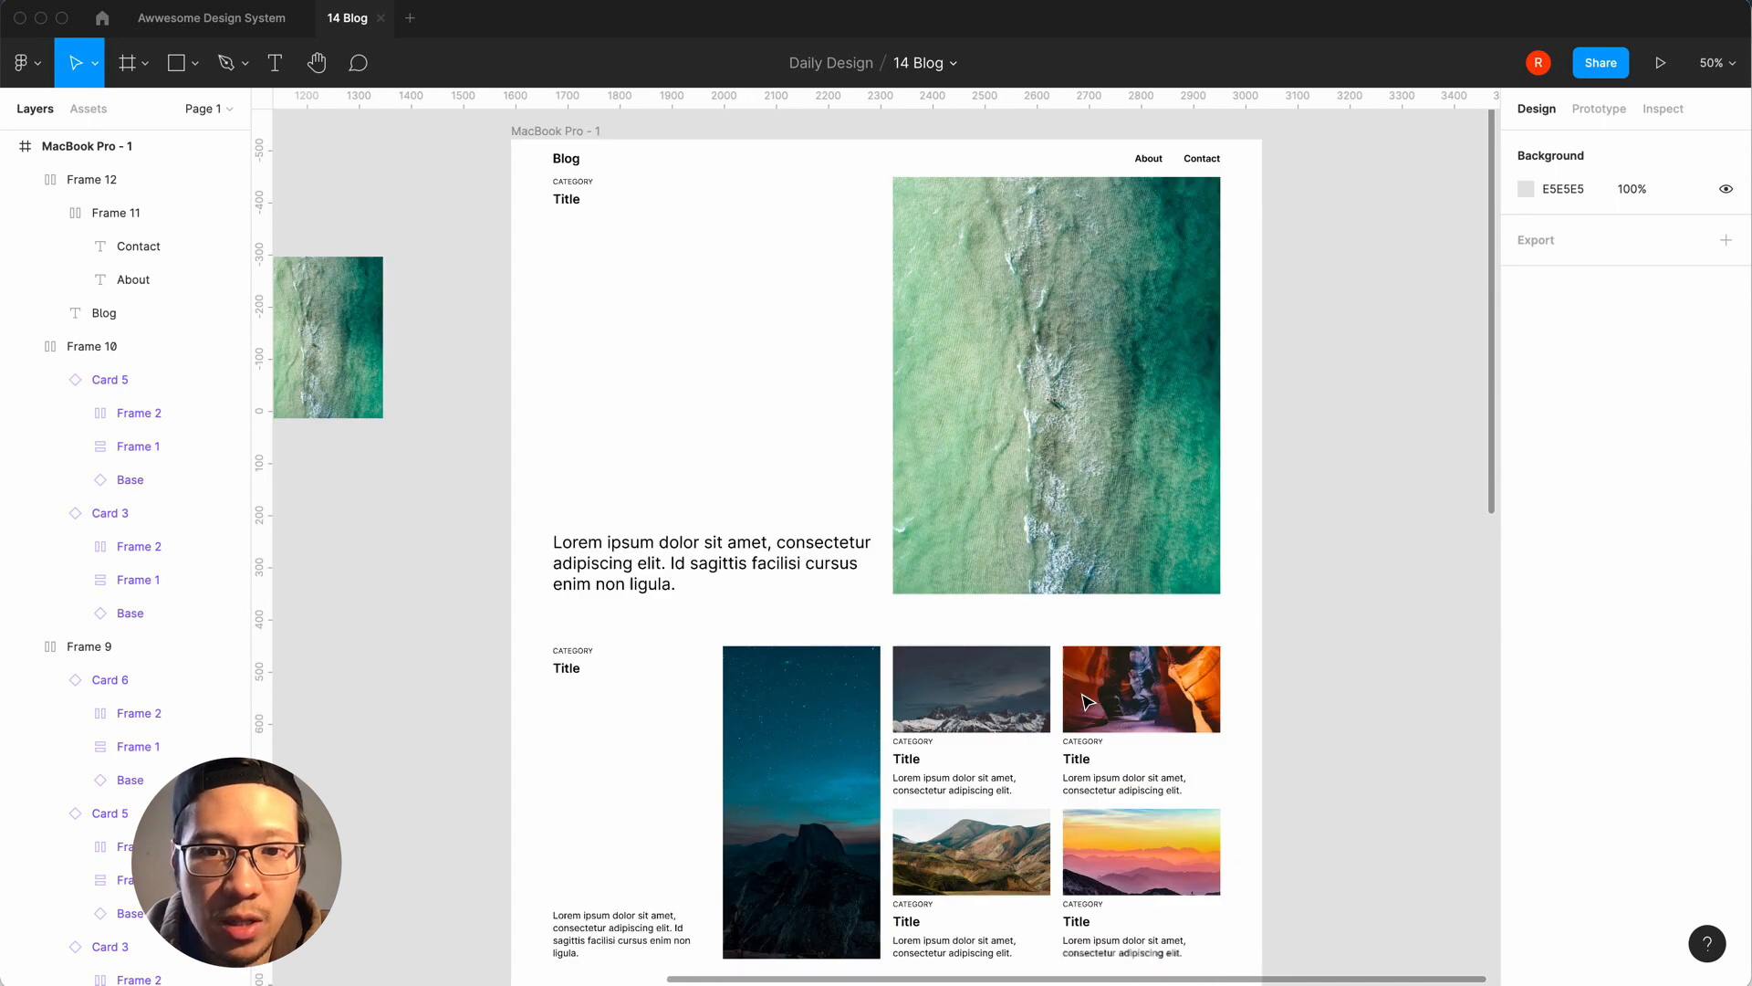
scroll(1087, 701, down, 4)
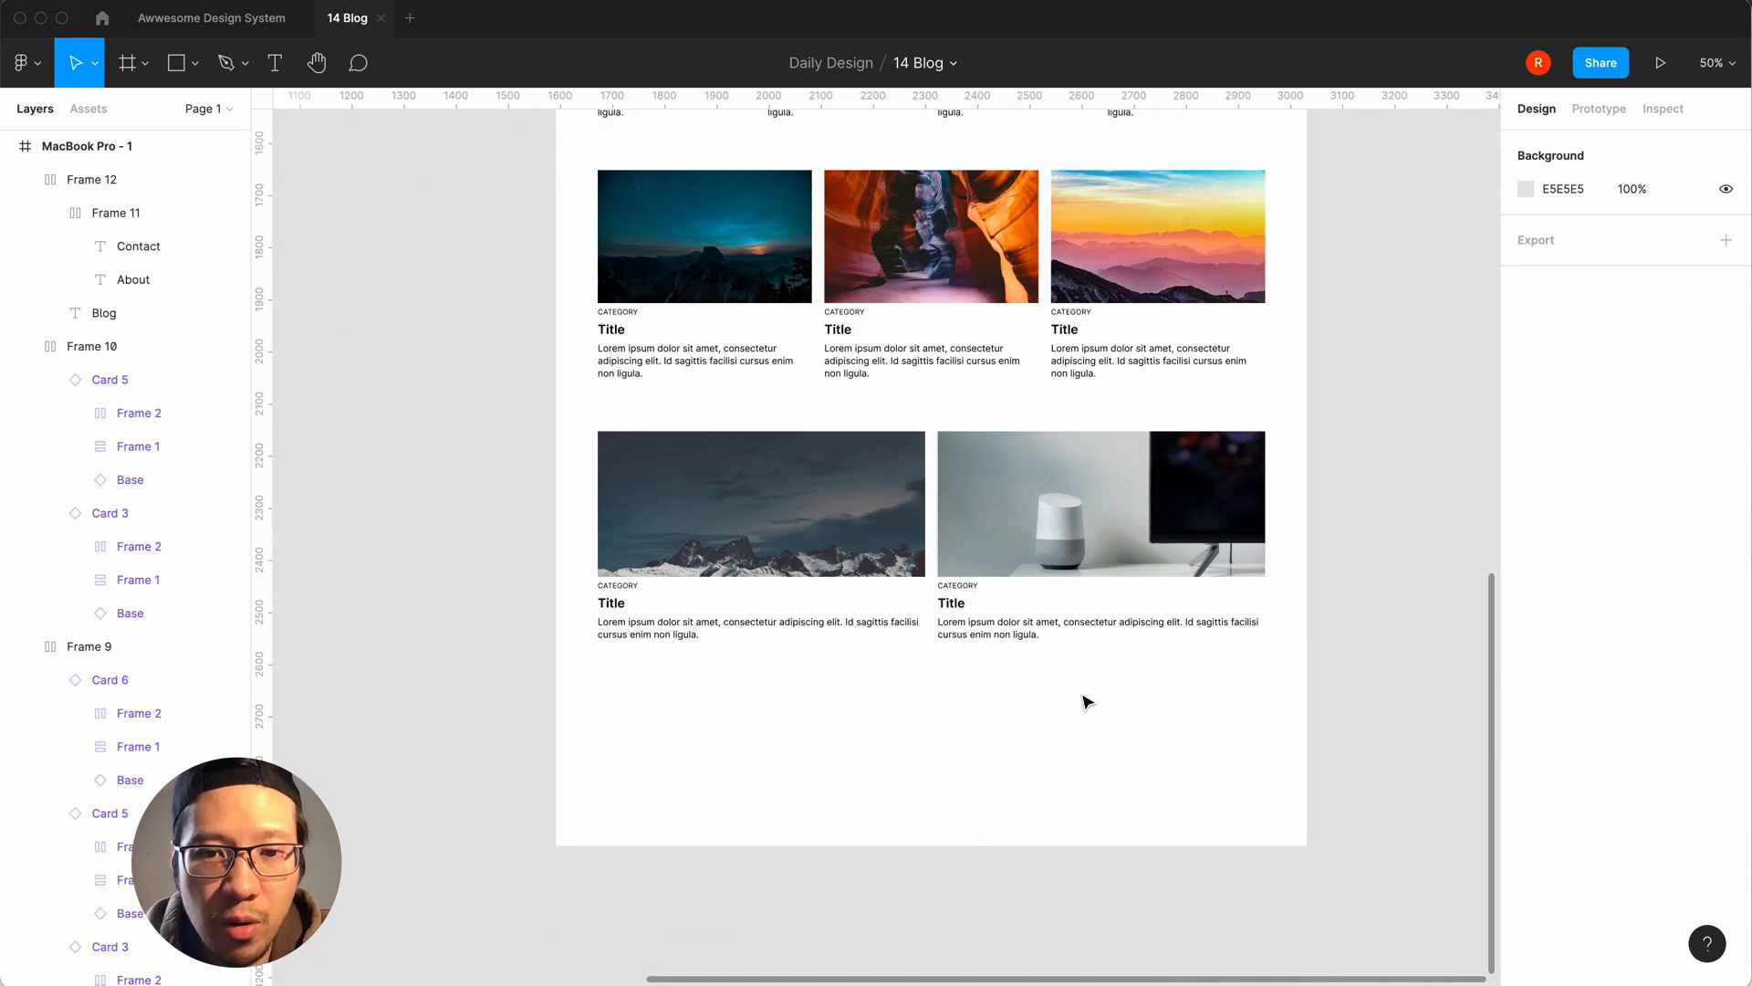
scroll(1086, 701, up, 15)
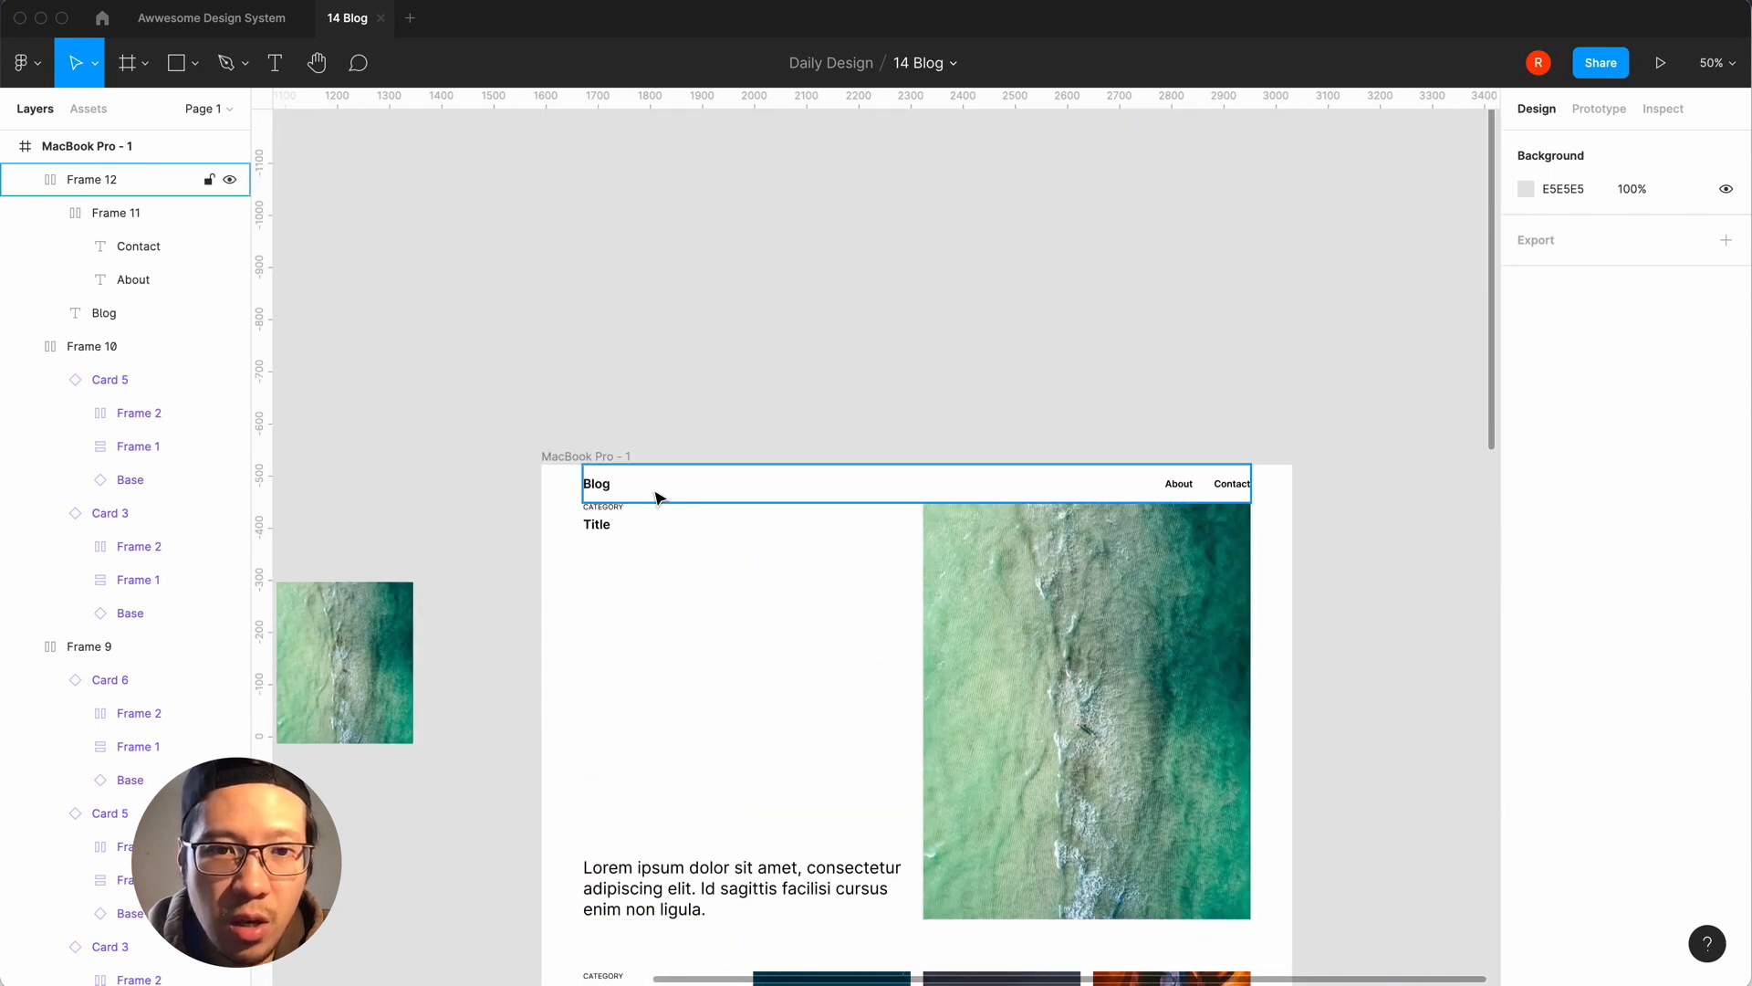
Duplicate the header frame and align the copy to the bottom edge of the page frame as a footer.
click(655, 497)
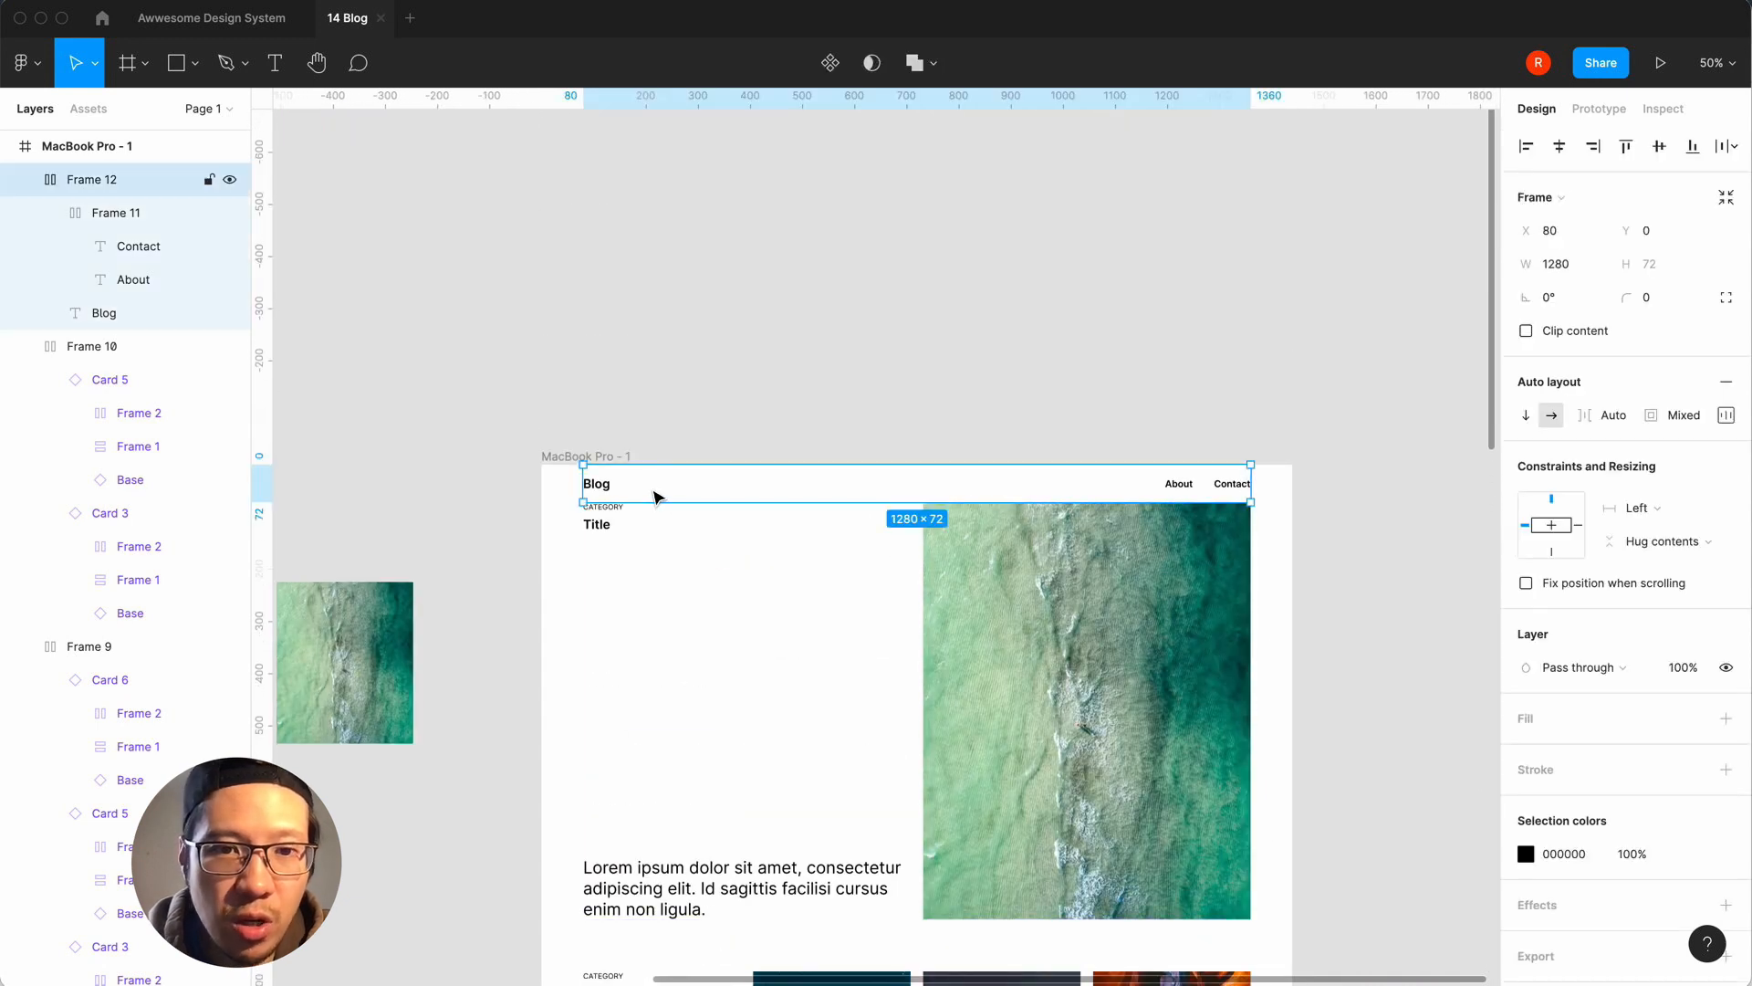
key(super+d)
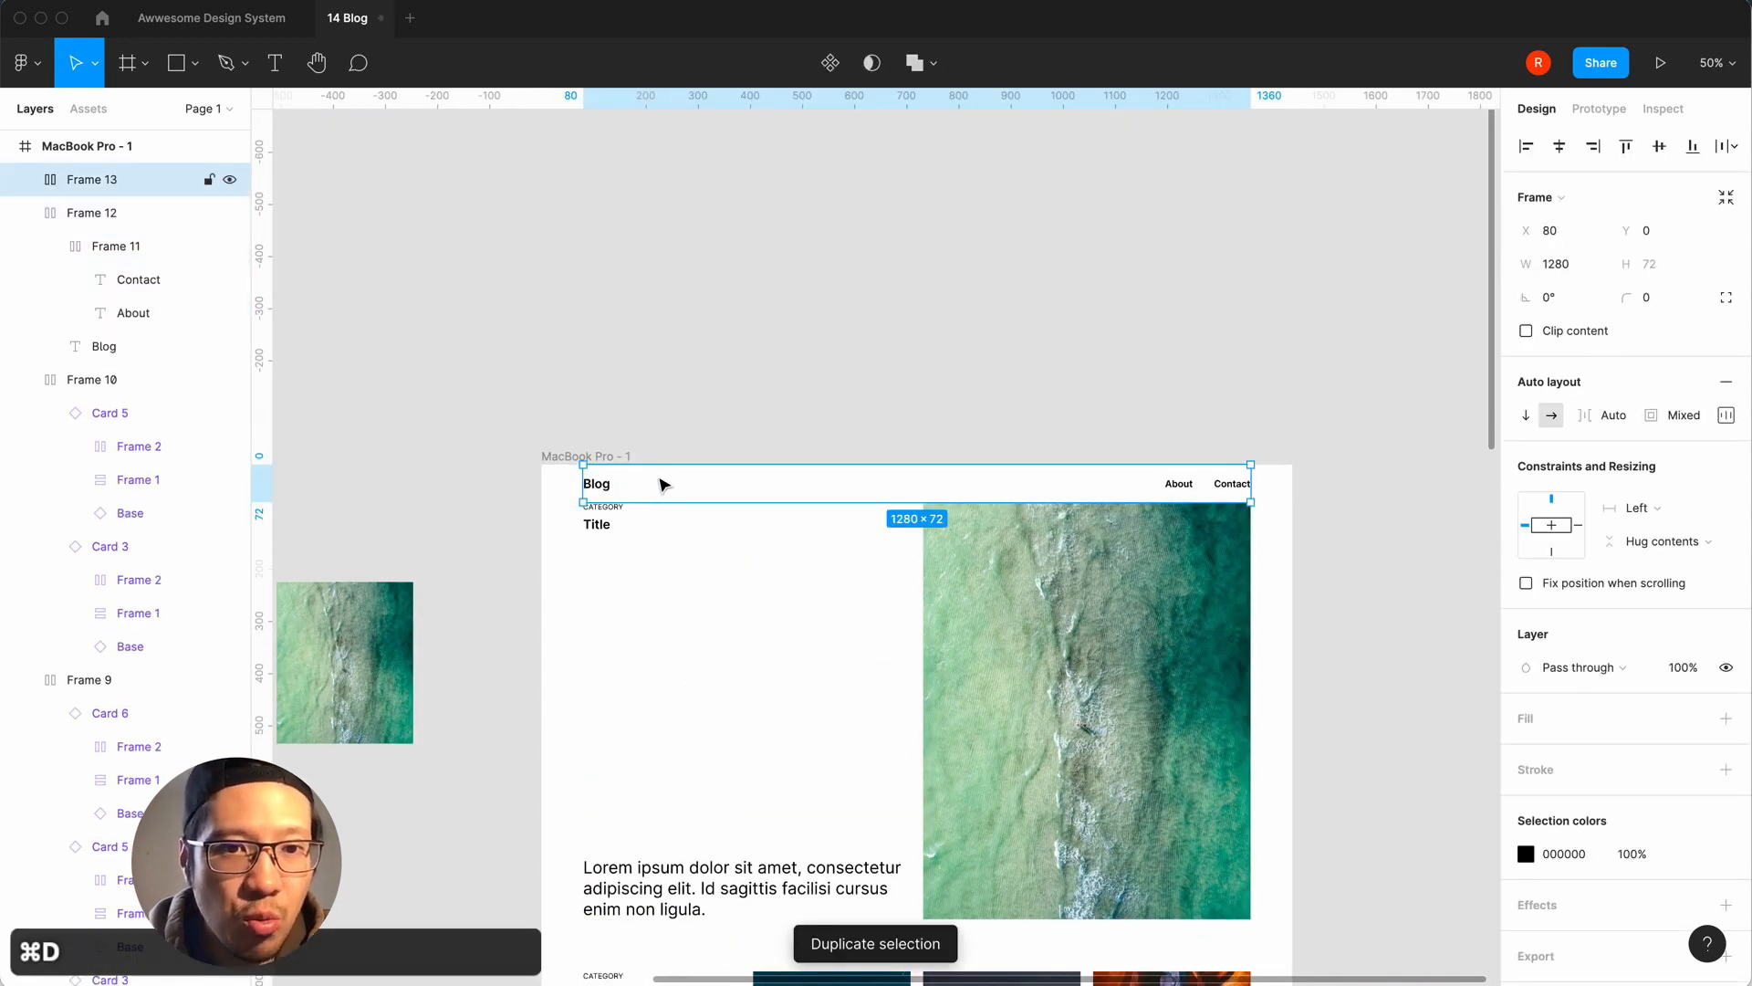
click(1693, 146)
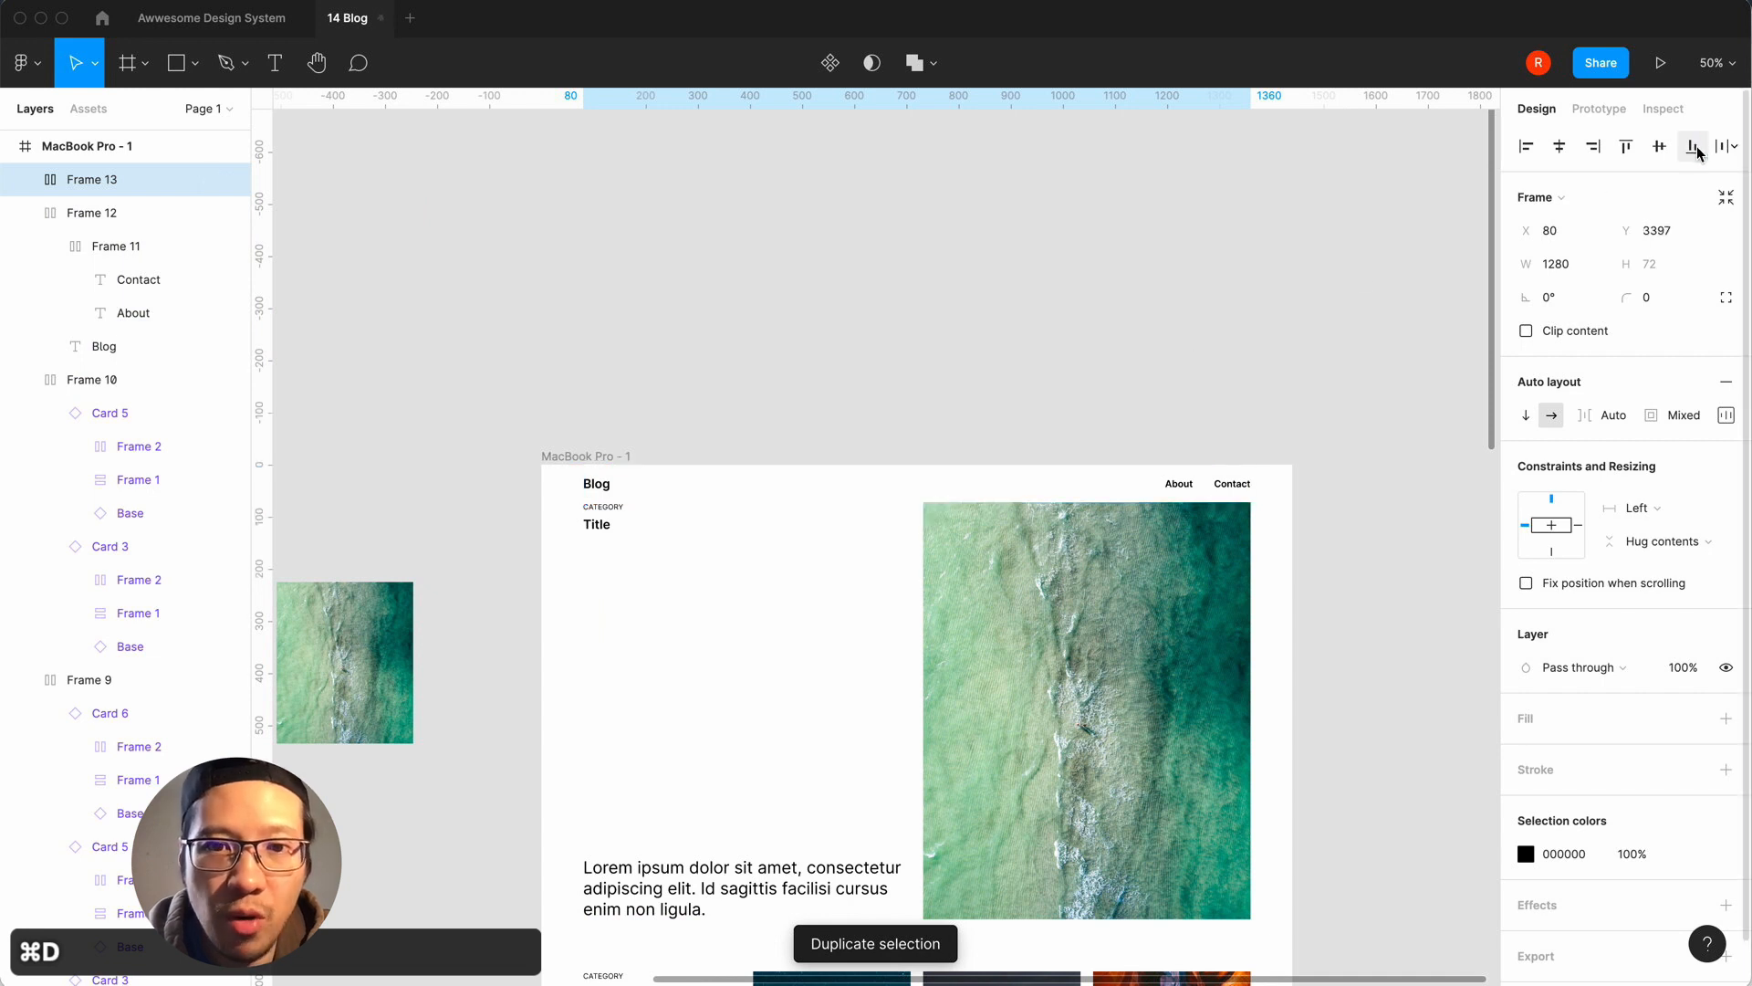
scroll(1353, 663, down, 2)
scroll(1352, 663, down, 20)
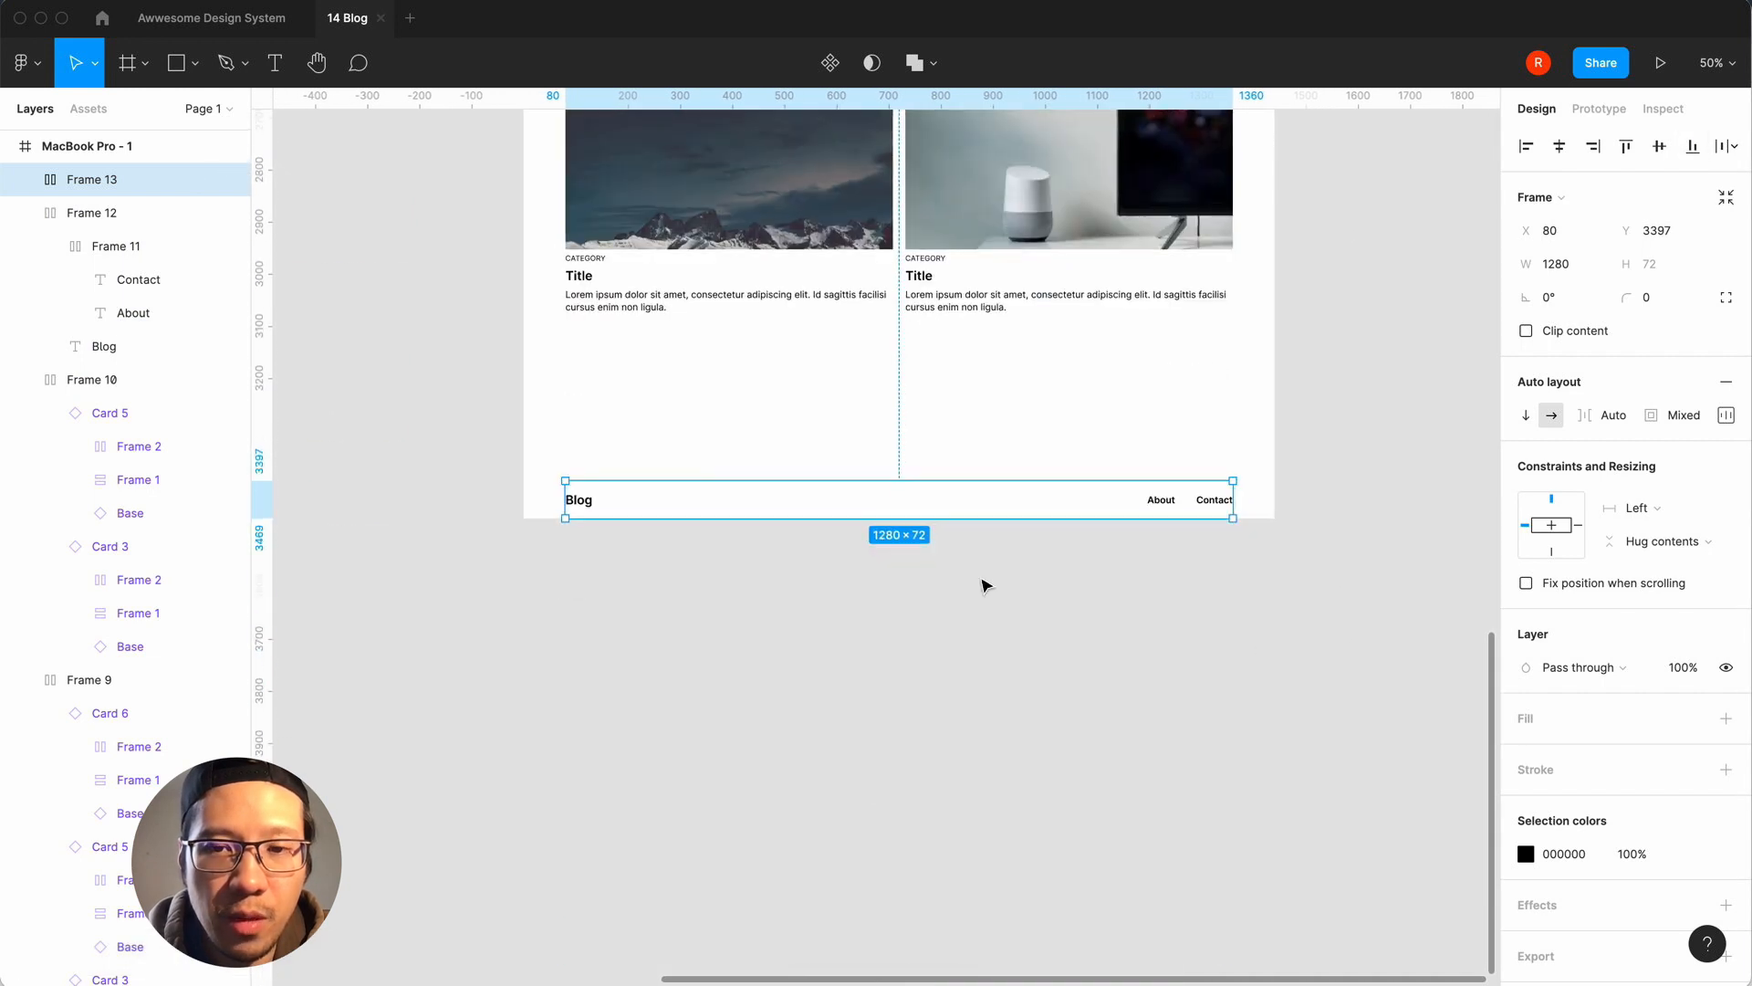
key(shift+0)
scroll(986, 584, right, 5)
scroll(968, 593, left, 2)
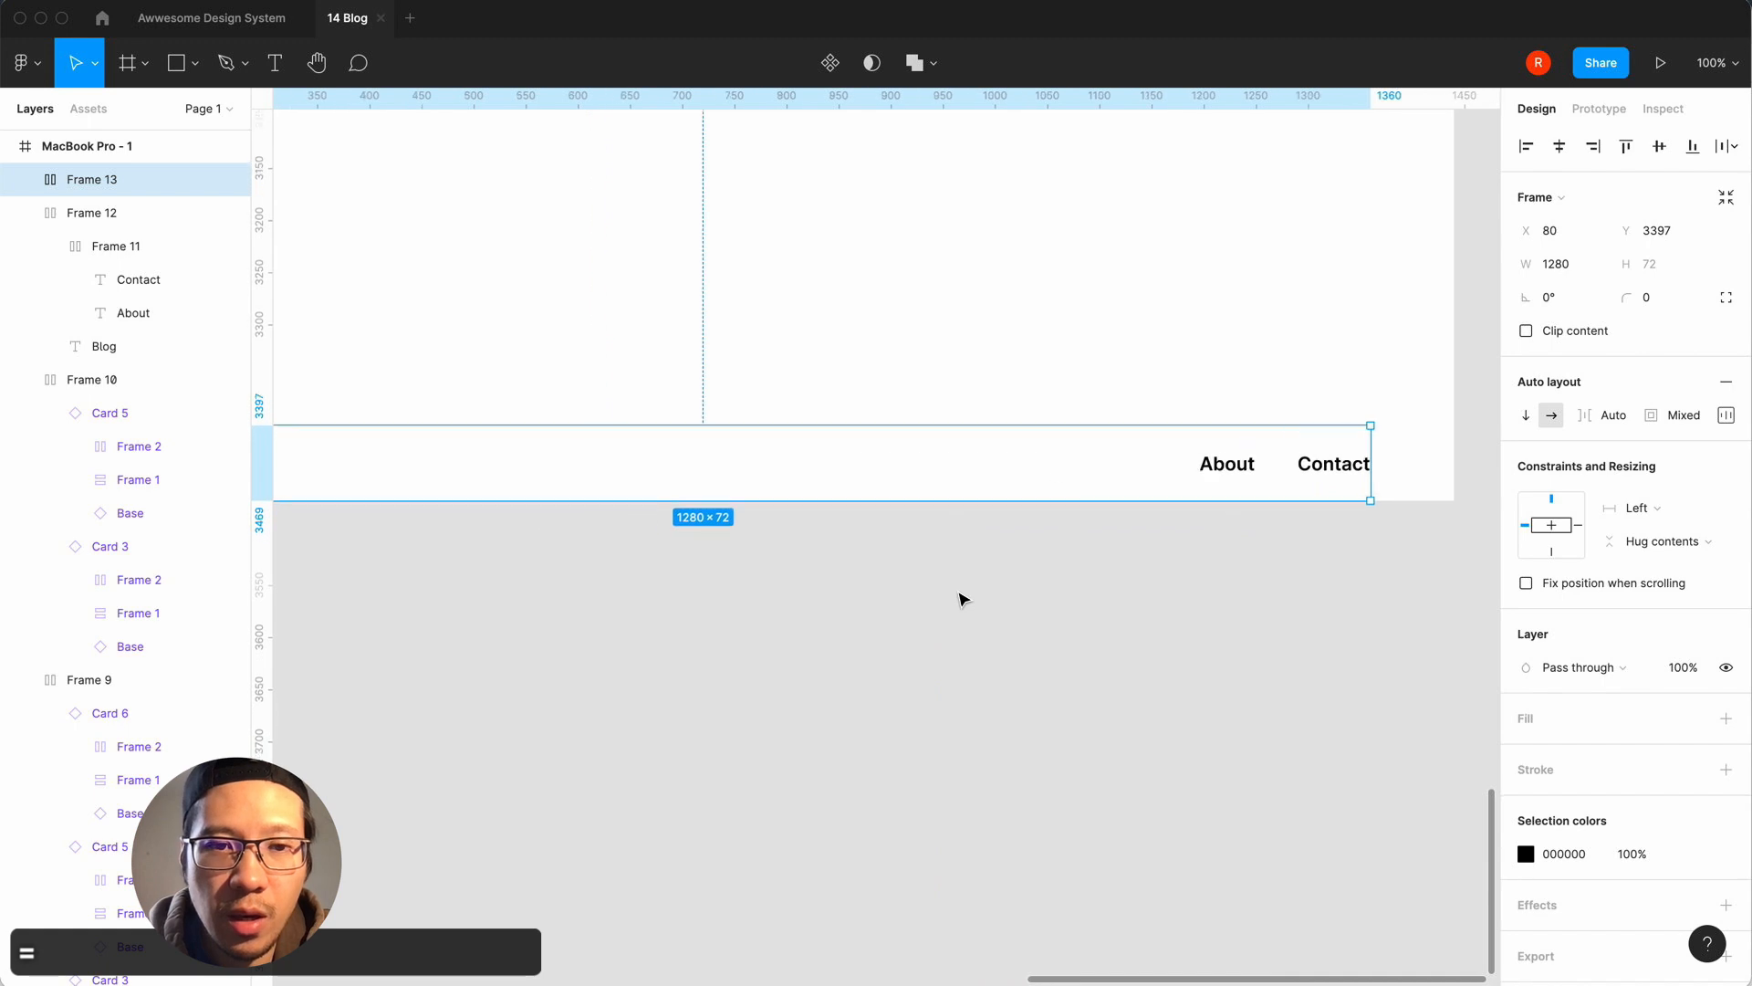
Set the font size of the footer's Blog text to 18.
scroll(960, 599, left, 6)
double_click(535, 469)
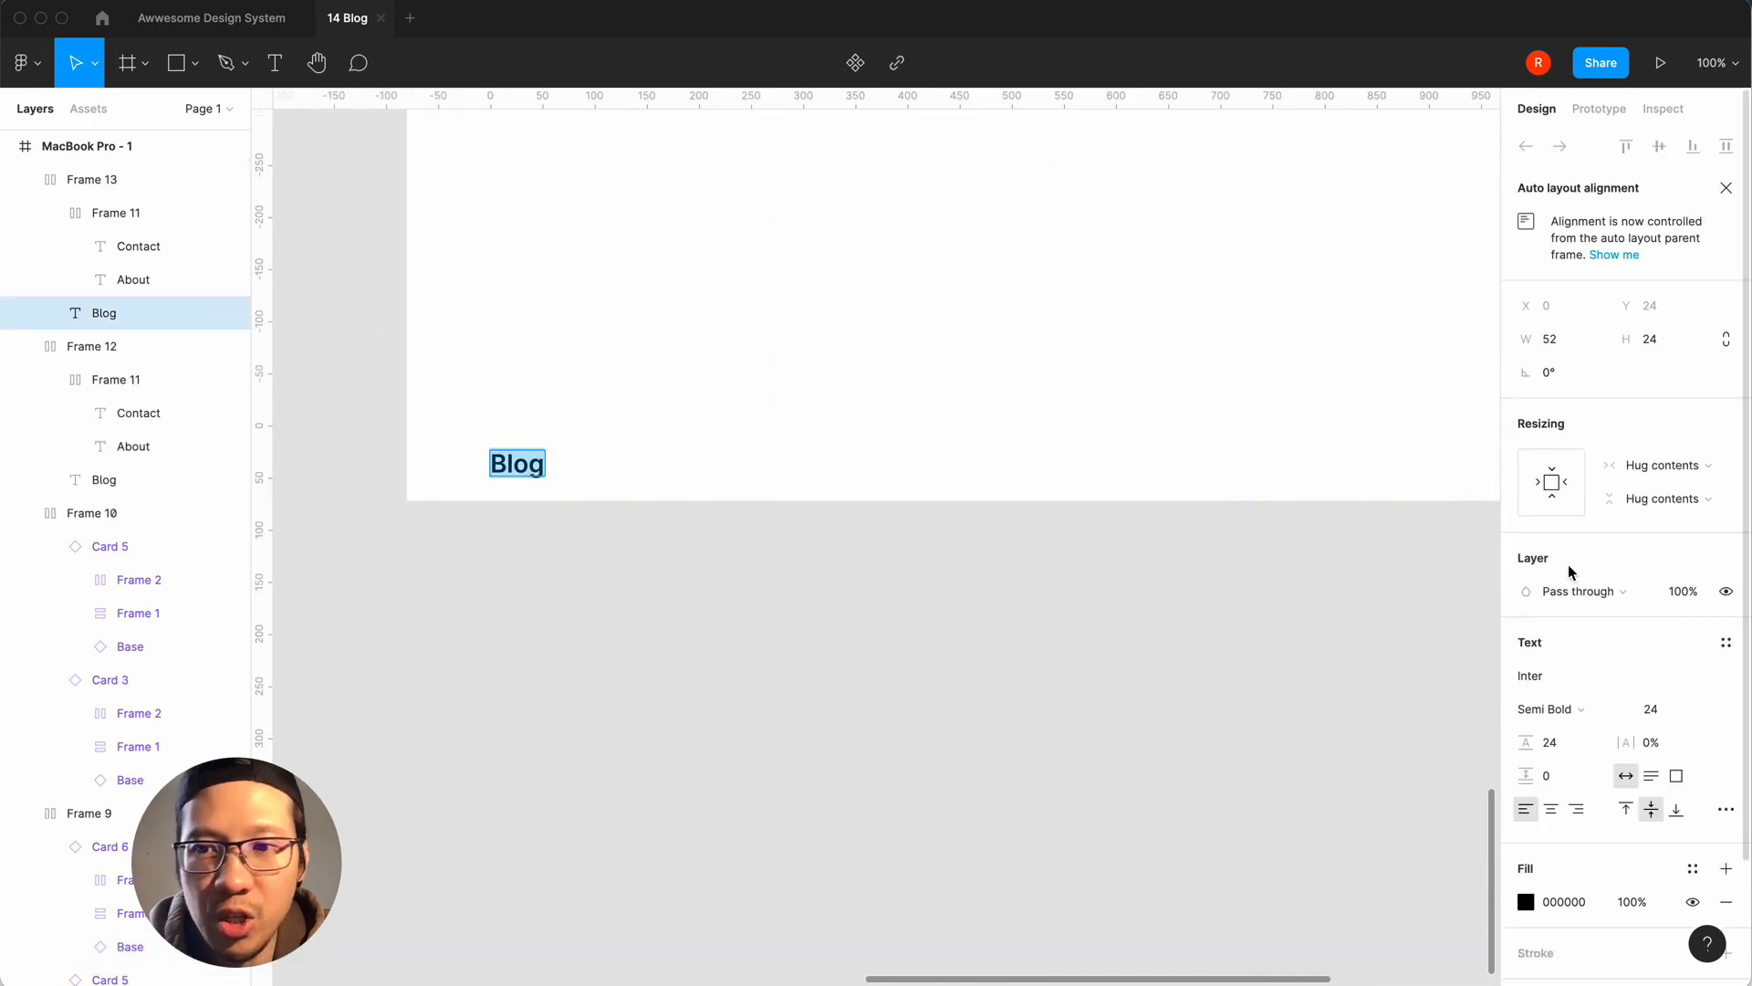
click(1706, 710)
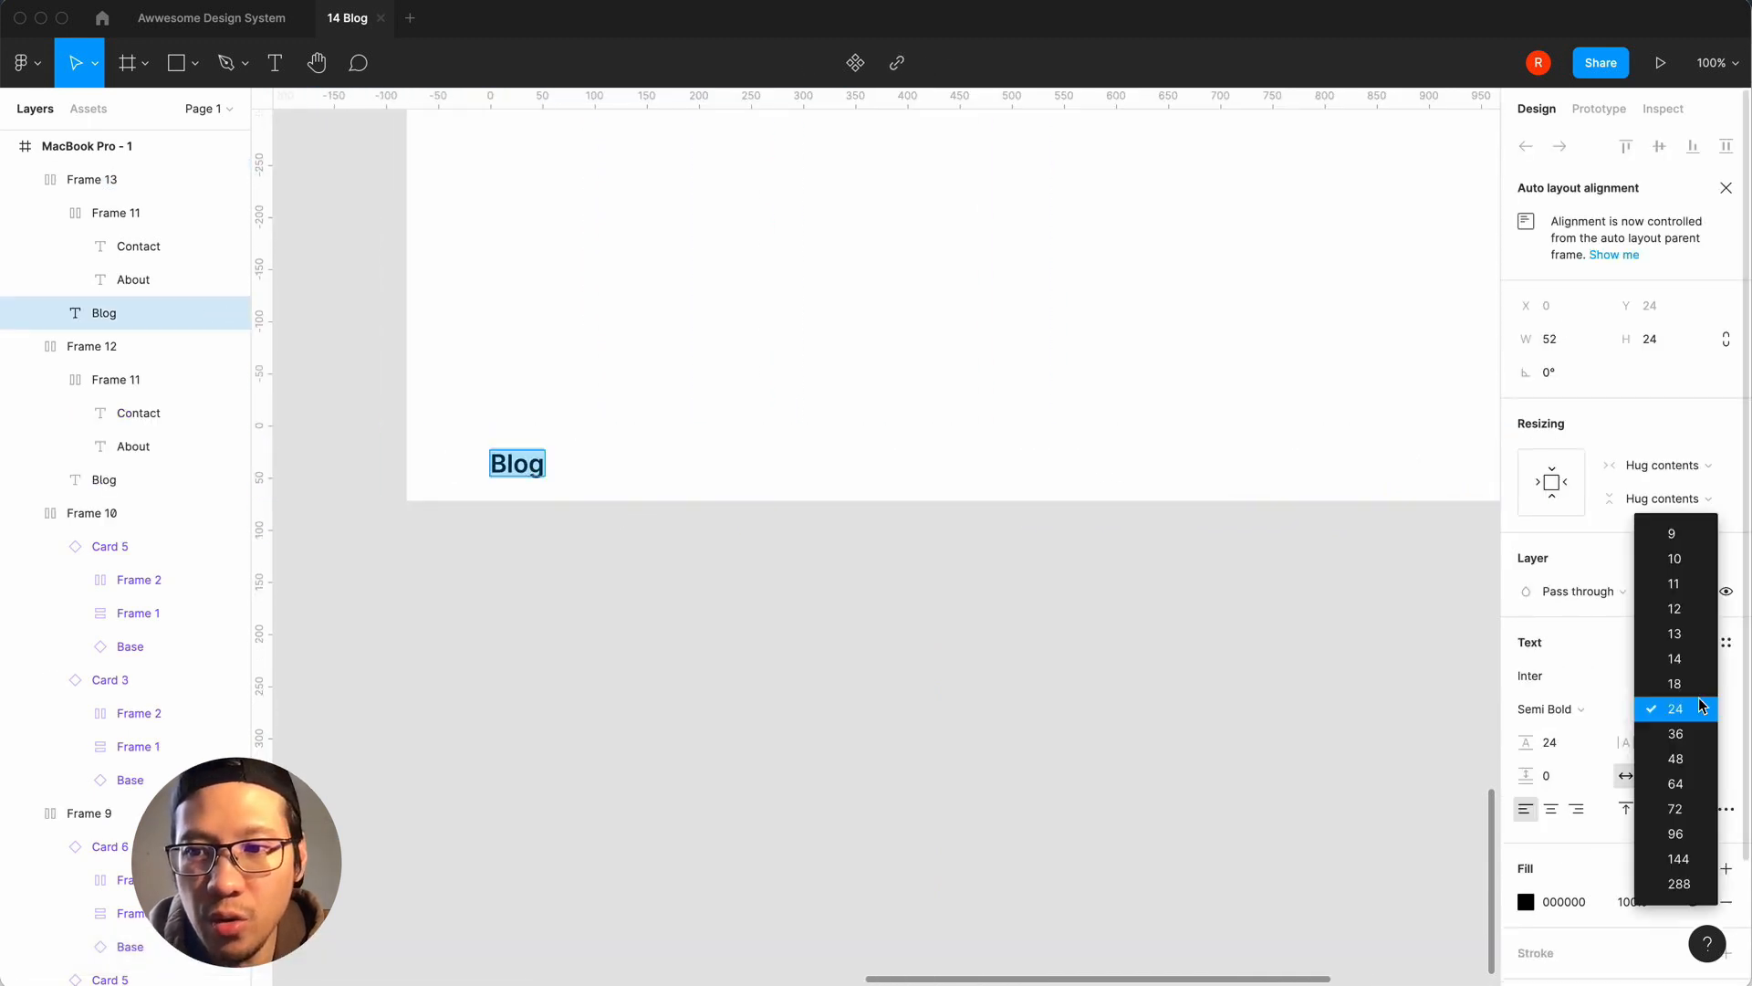
click(1699, 685)
Replace the footer's Blog text with "Copyright 2021 Blog. All rights reserved.".
click(513, 462)
double_click(514, 461)
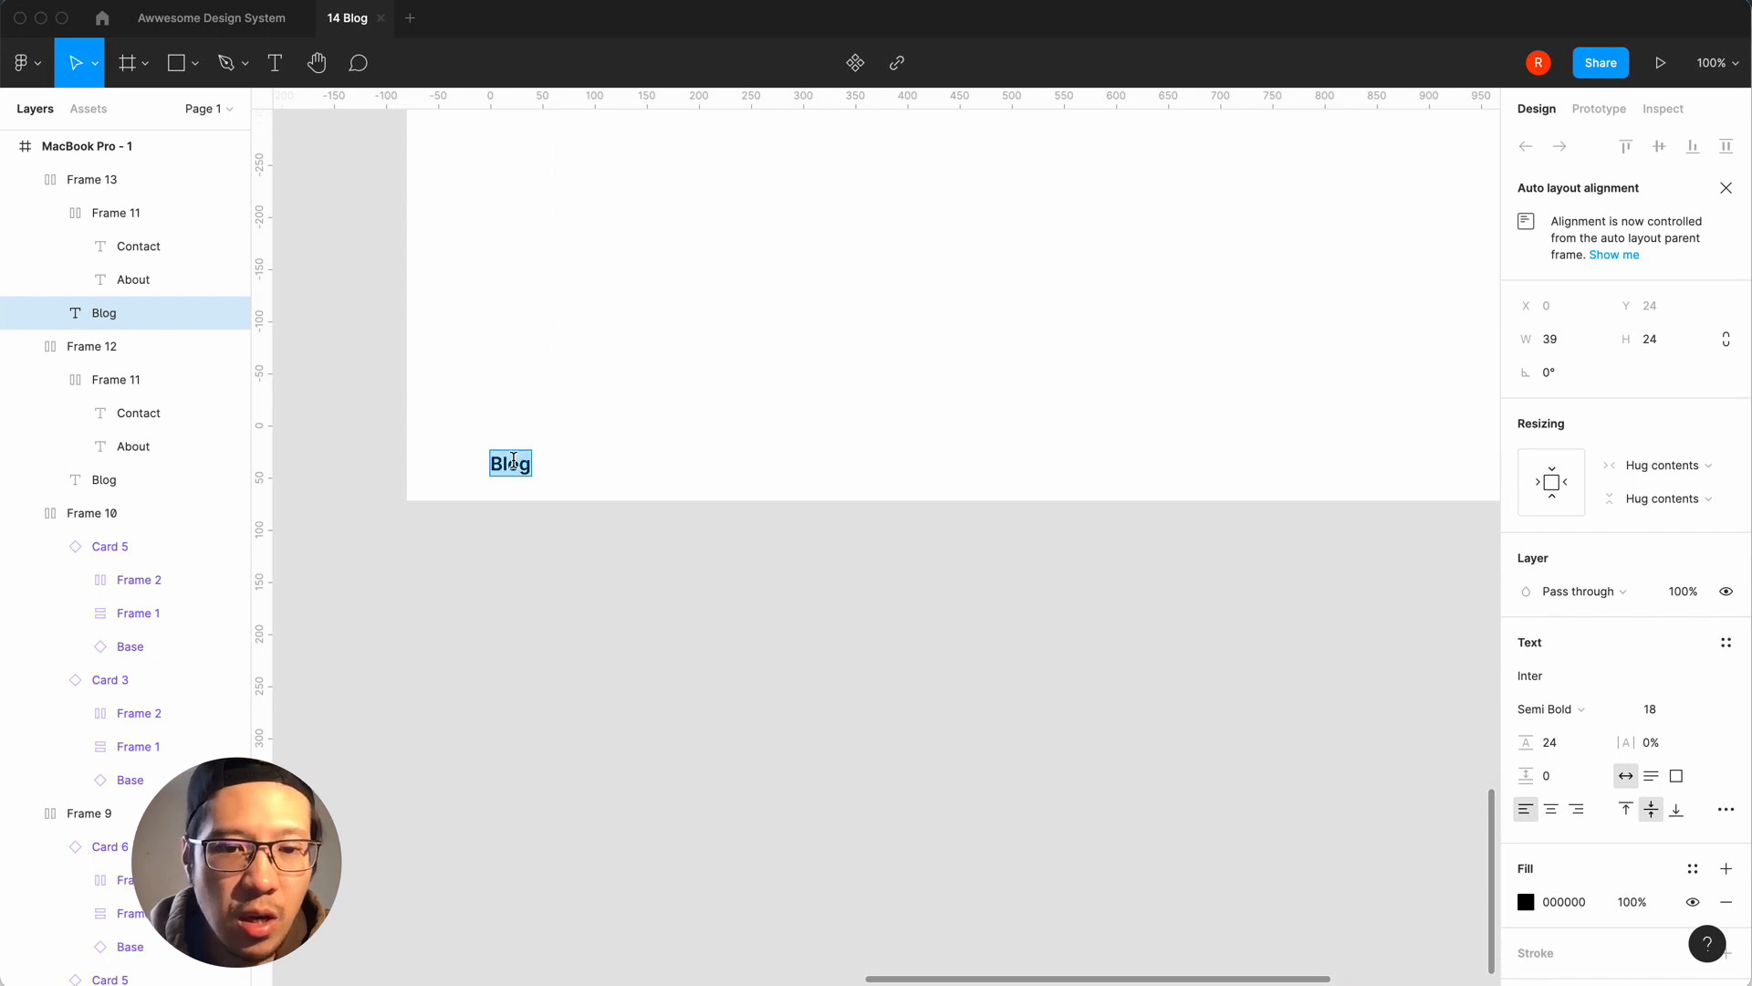
text(Copy)
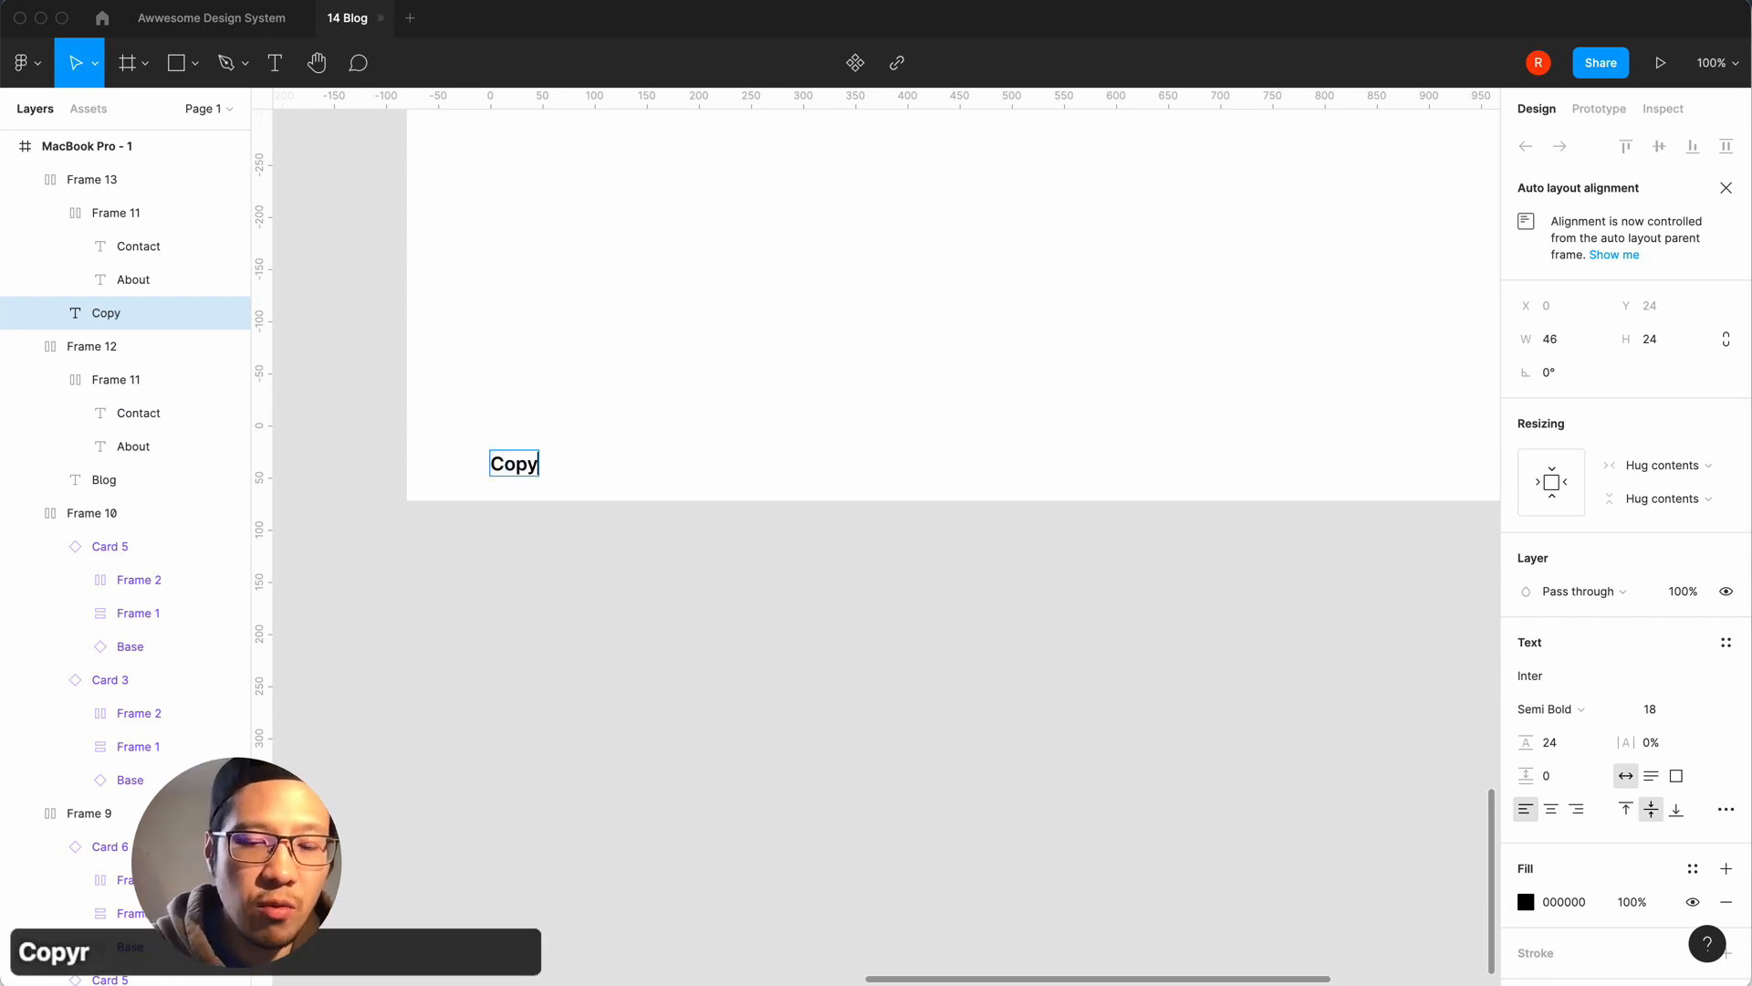
text(right 2021 Blog)
key(BackSpace)
key(BackSpace)
text(b)
key(BackSpace)
text(log. All )
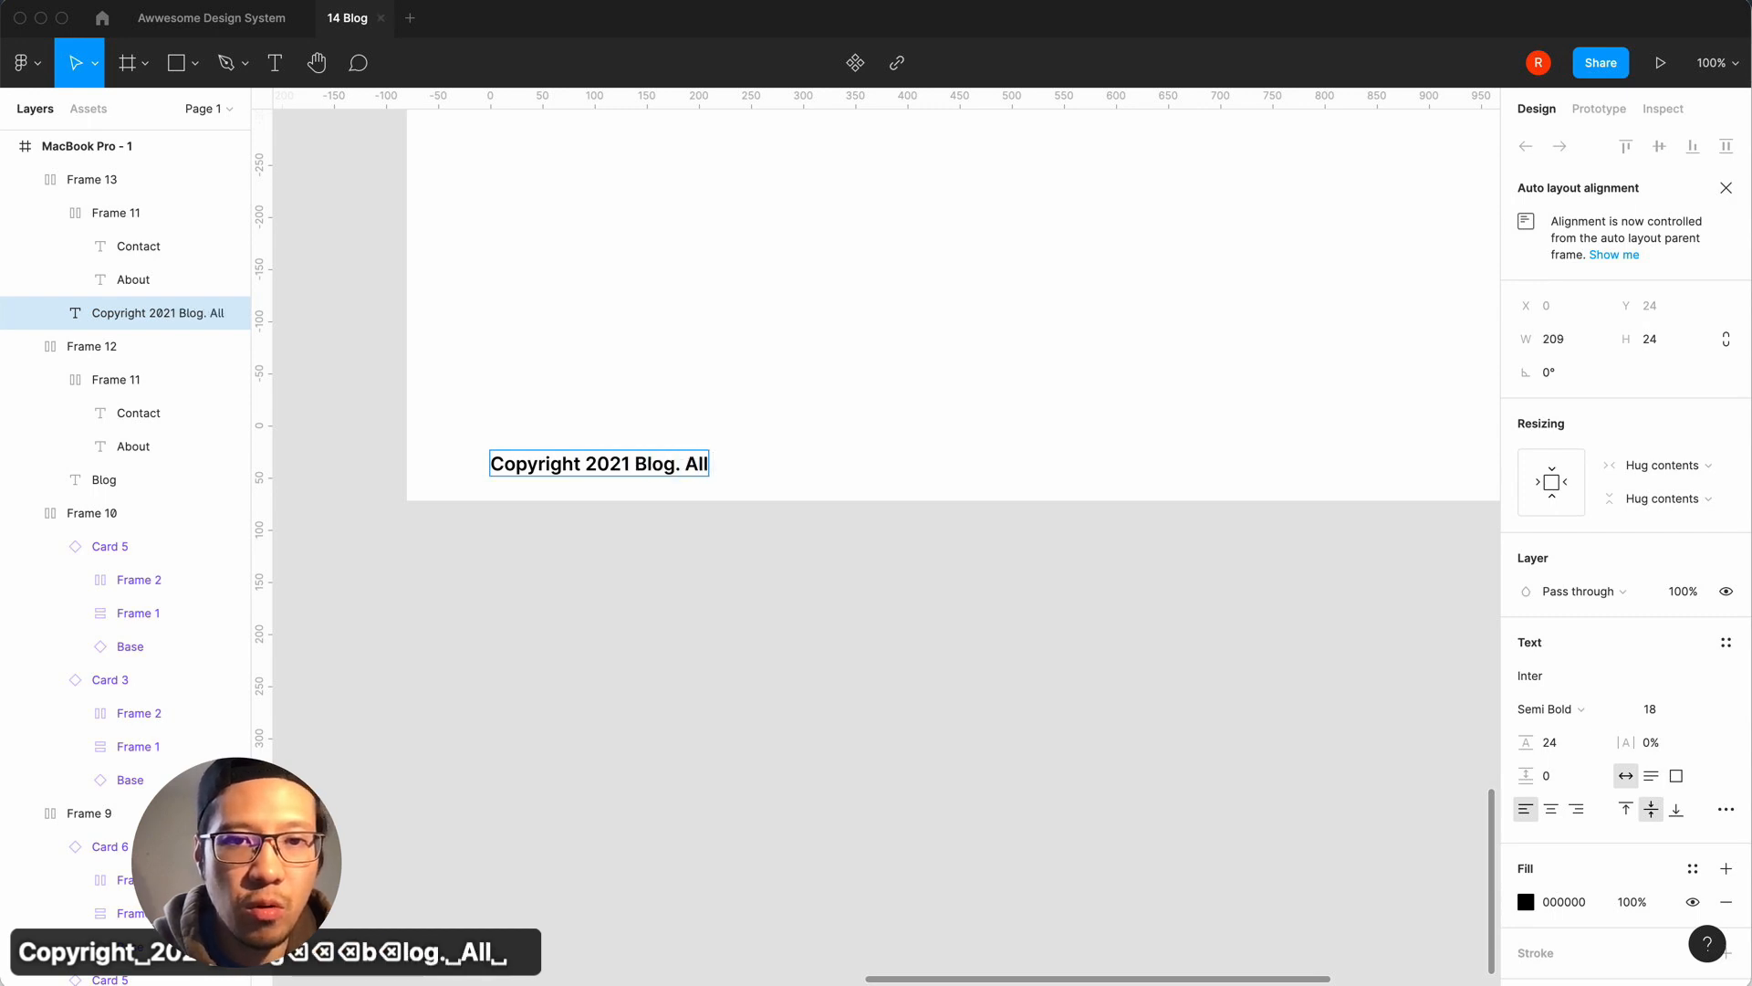
text(rights res)
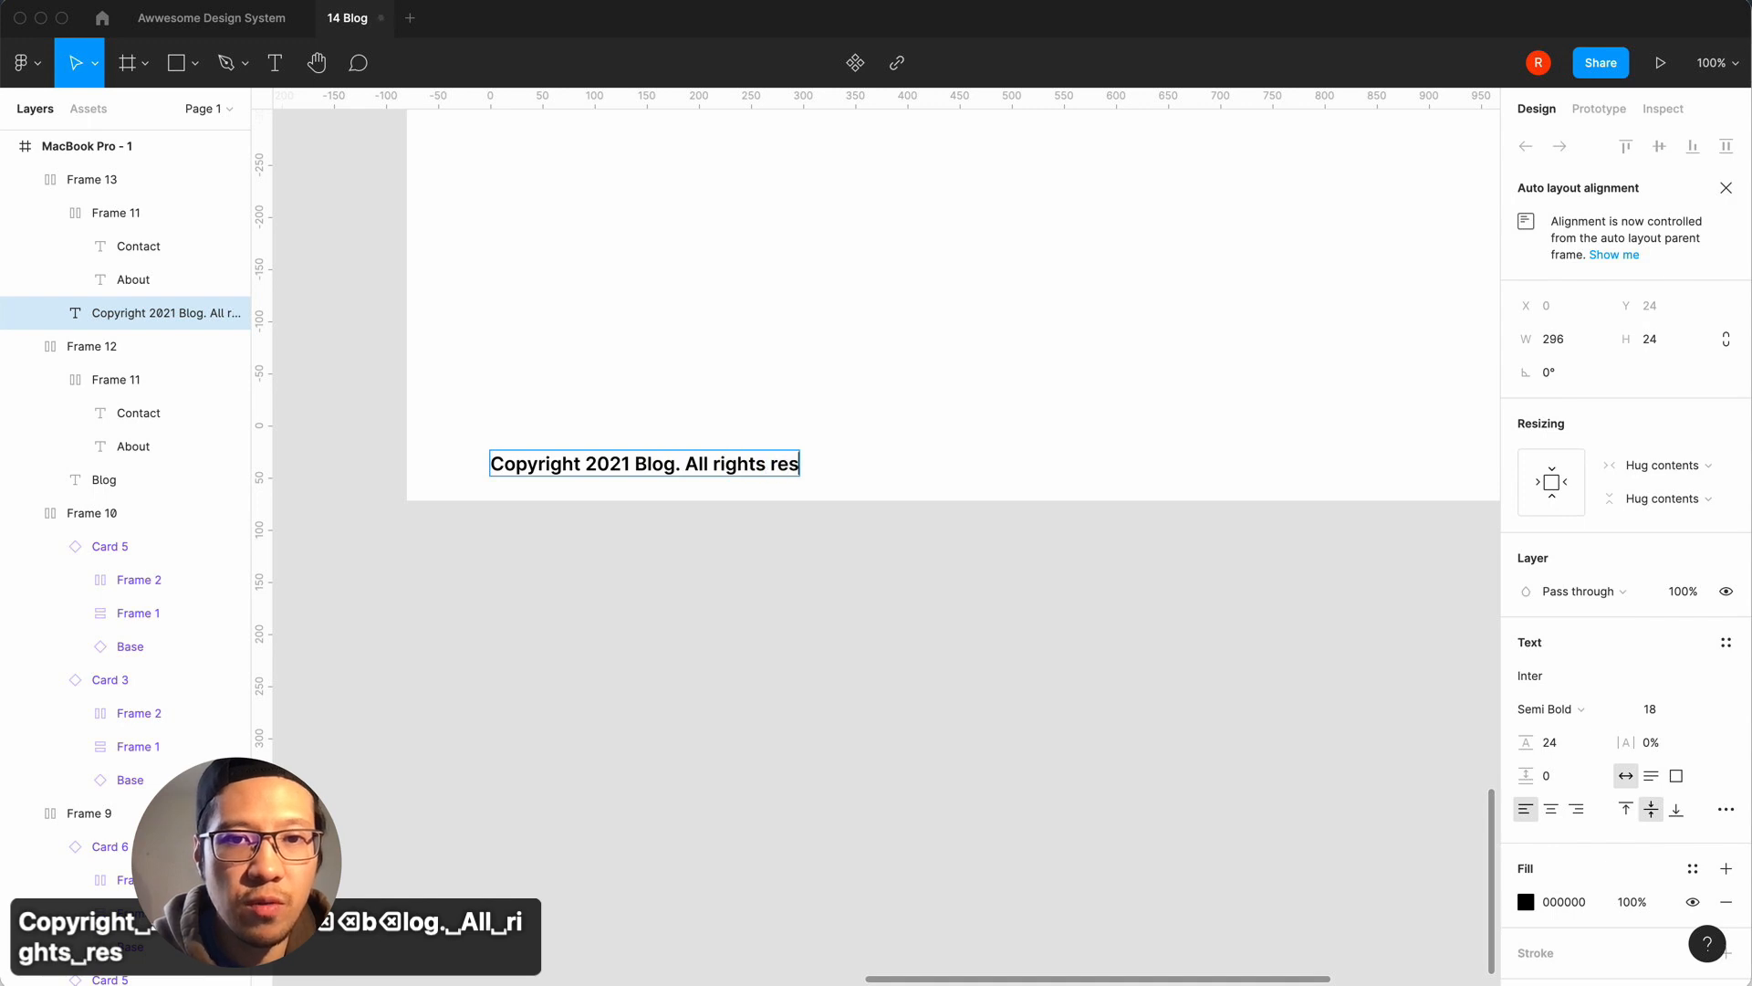
text(erved.)
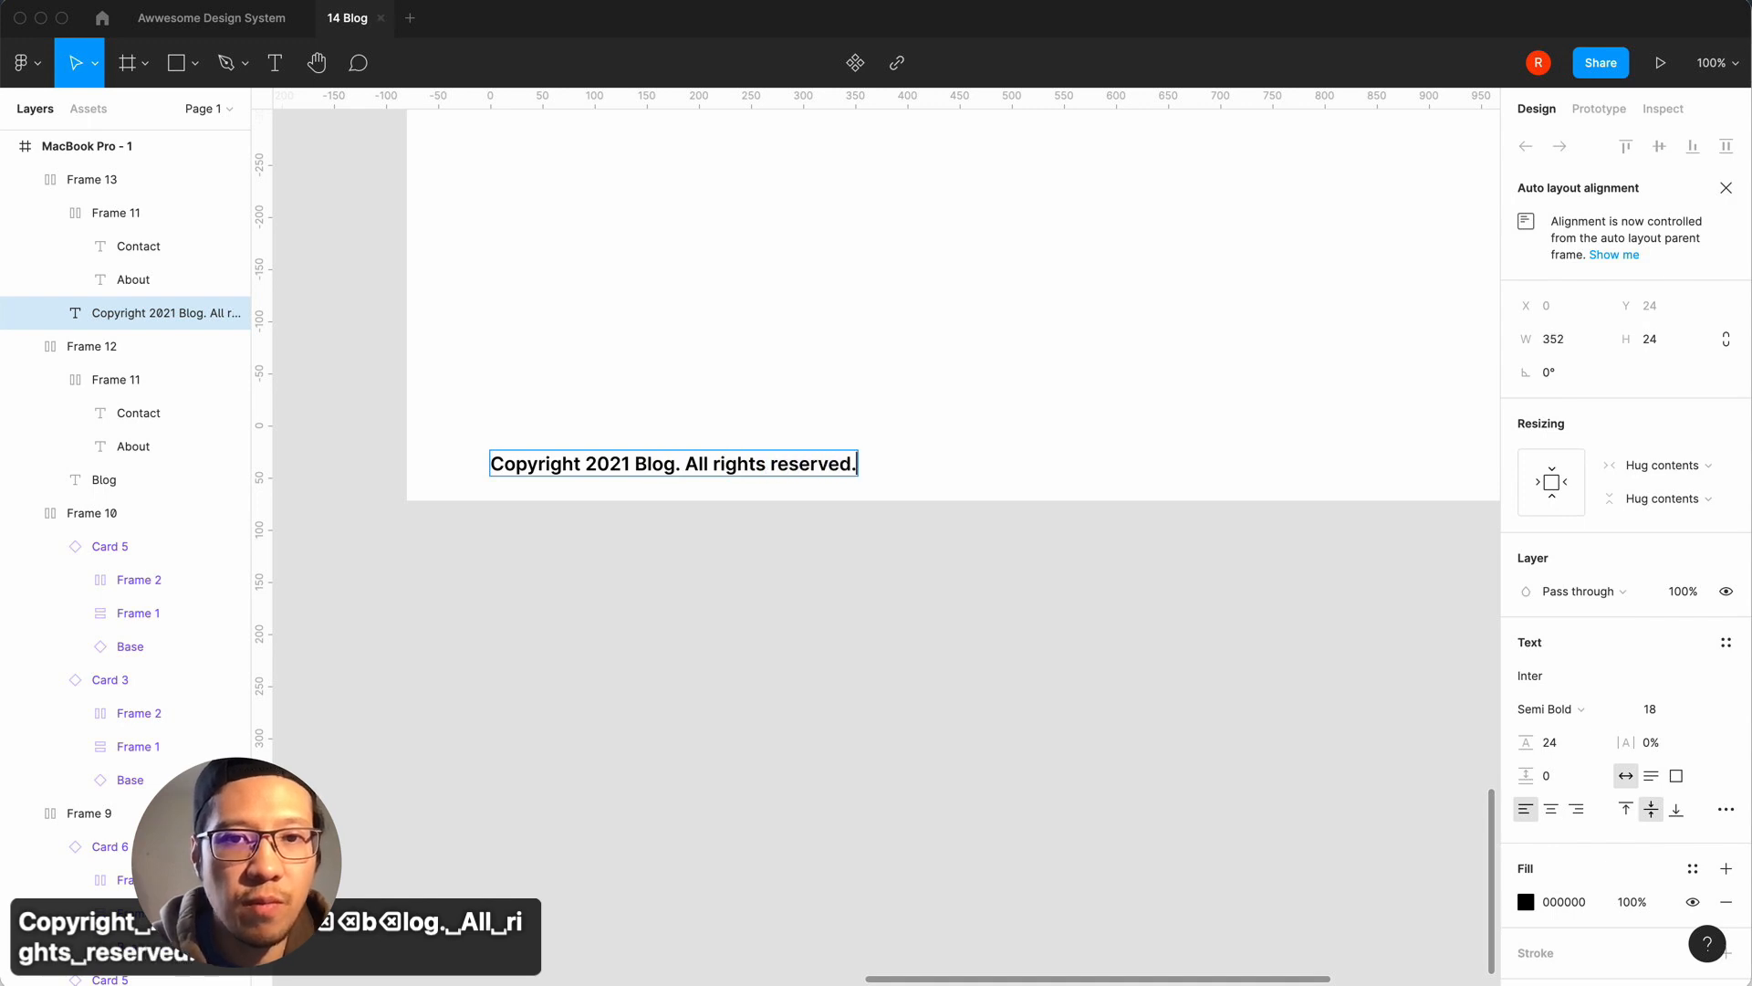
click(498, 595)
click(578, 465)
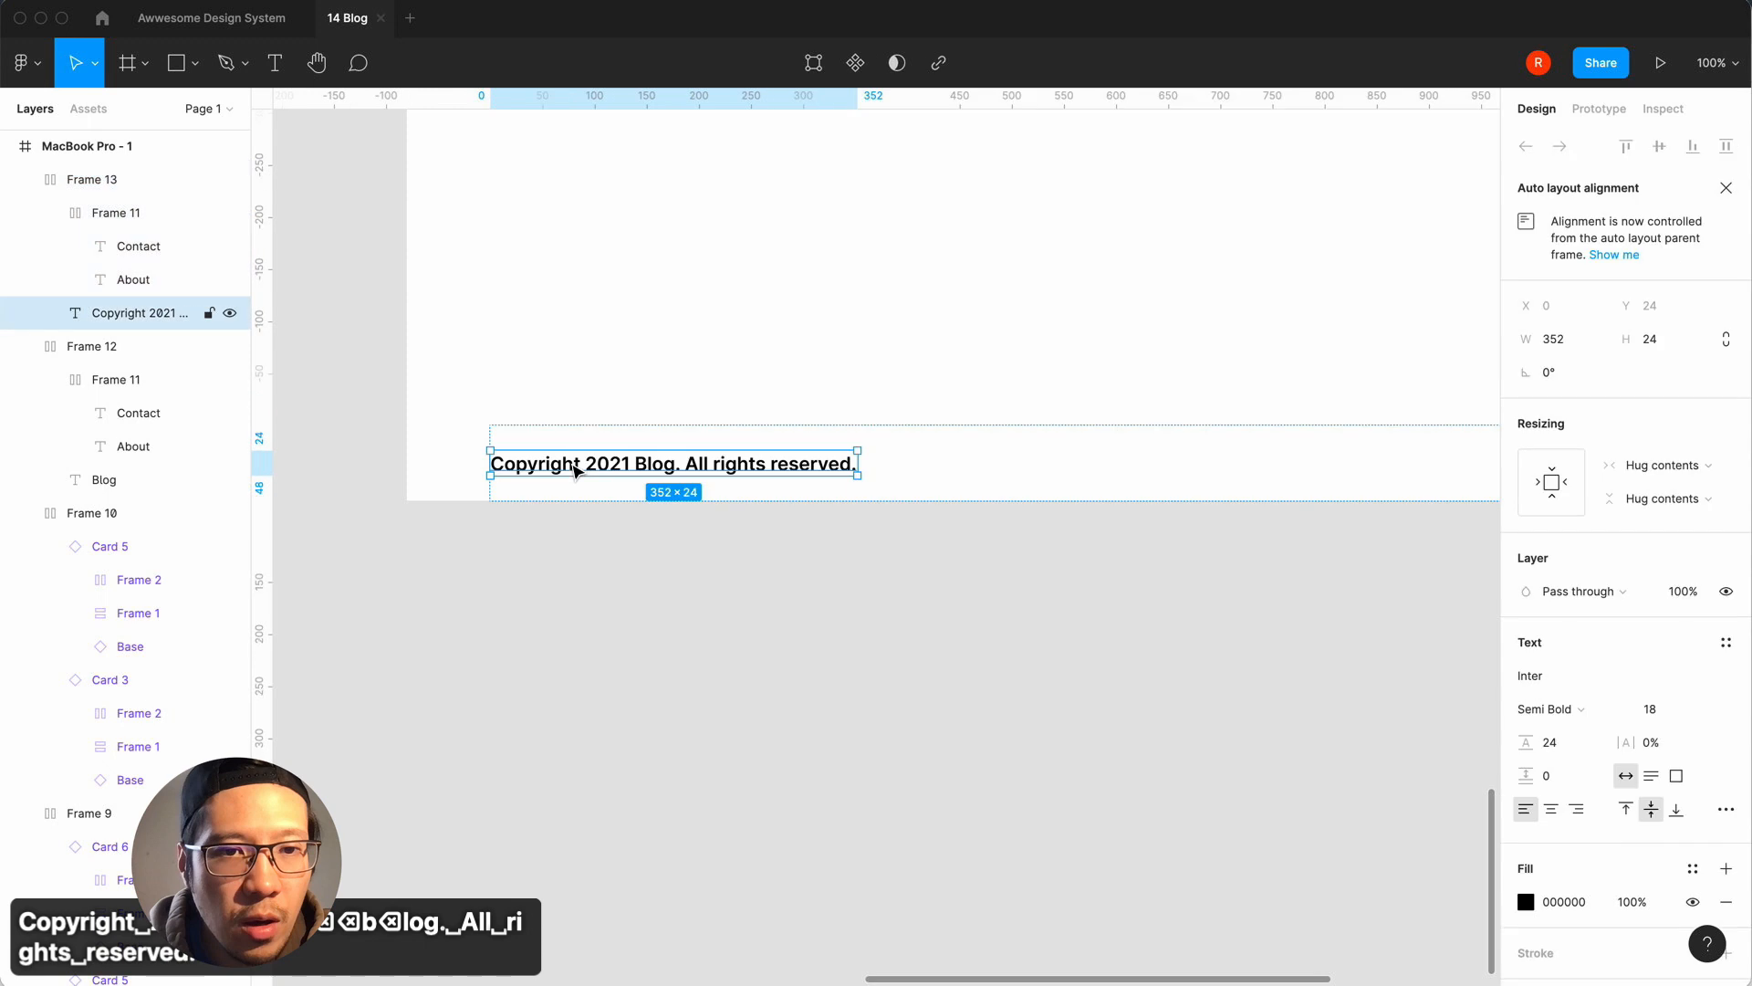
click(547, 575)
Switch to Finder and bring instagram.svg, twitter.svg and youtube.svg from the blog folder onto the canvas beside the page frame.
key(minus)
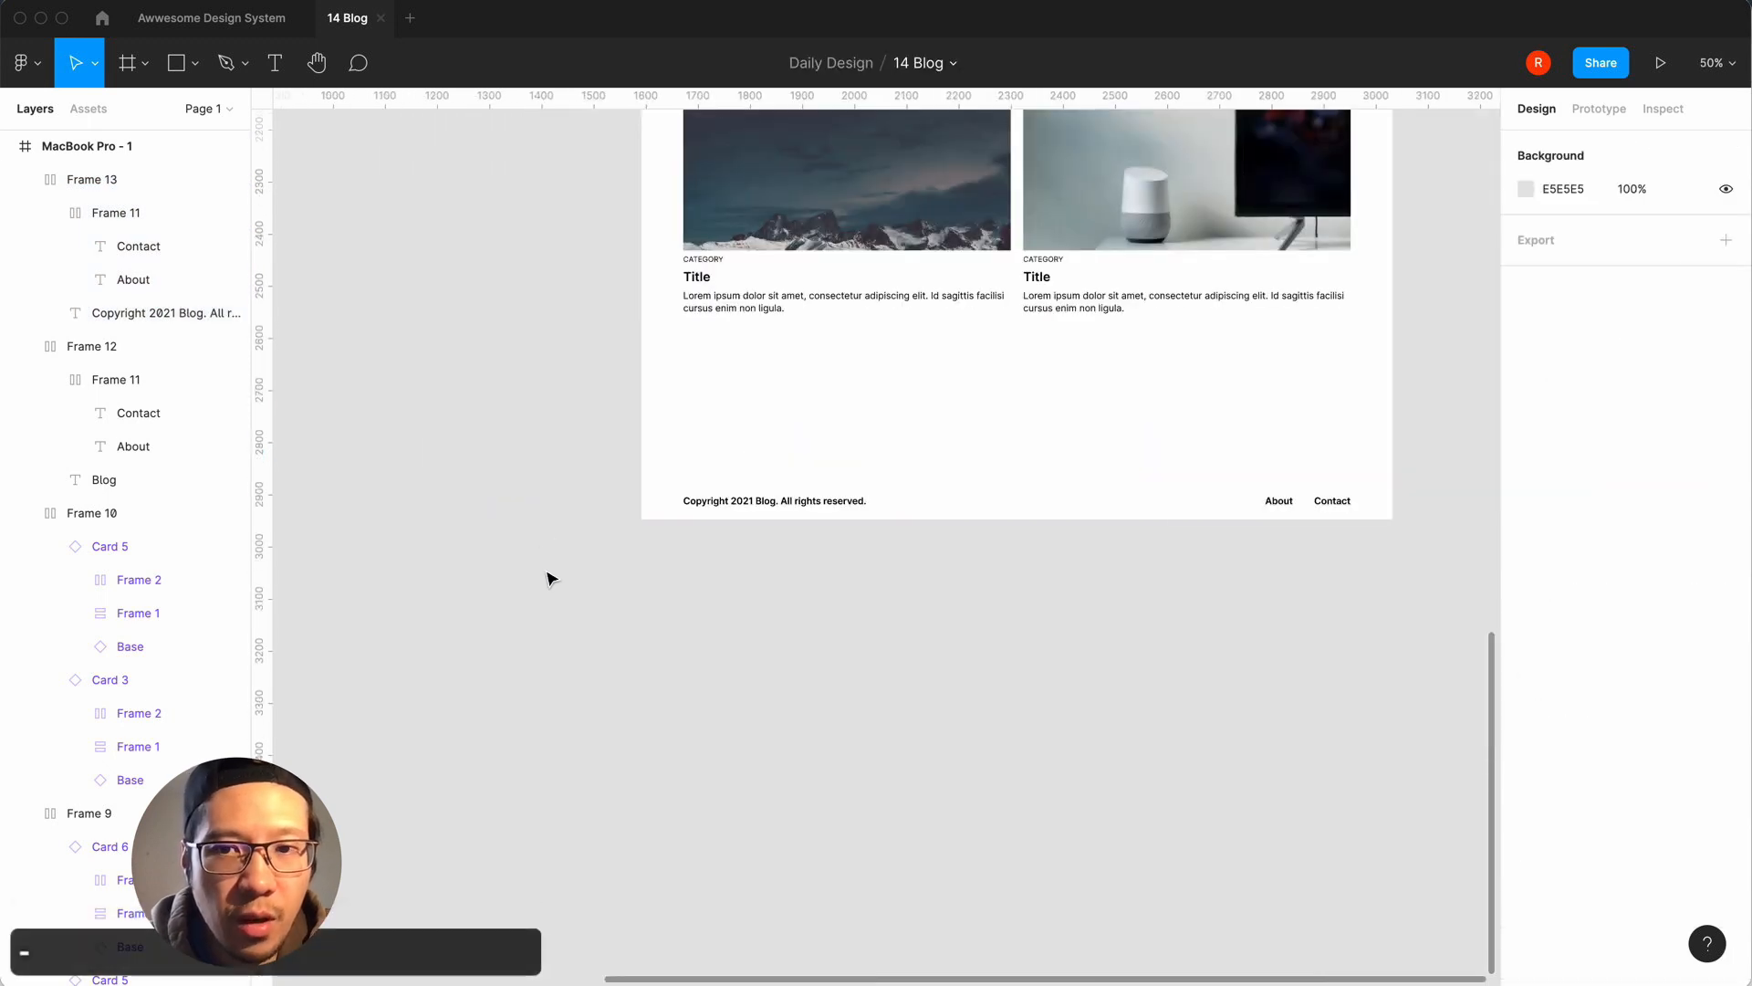
scroll(551, 578, right, 3)
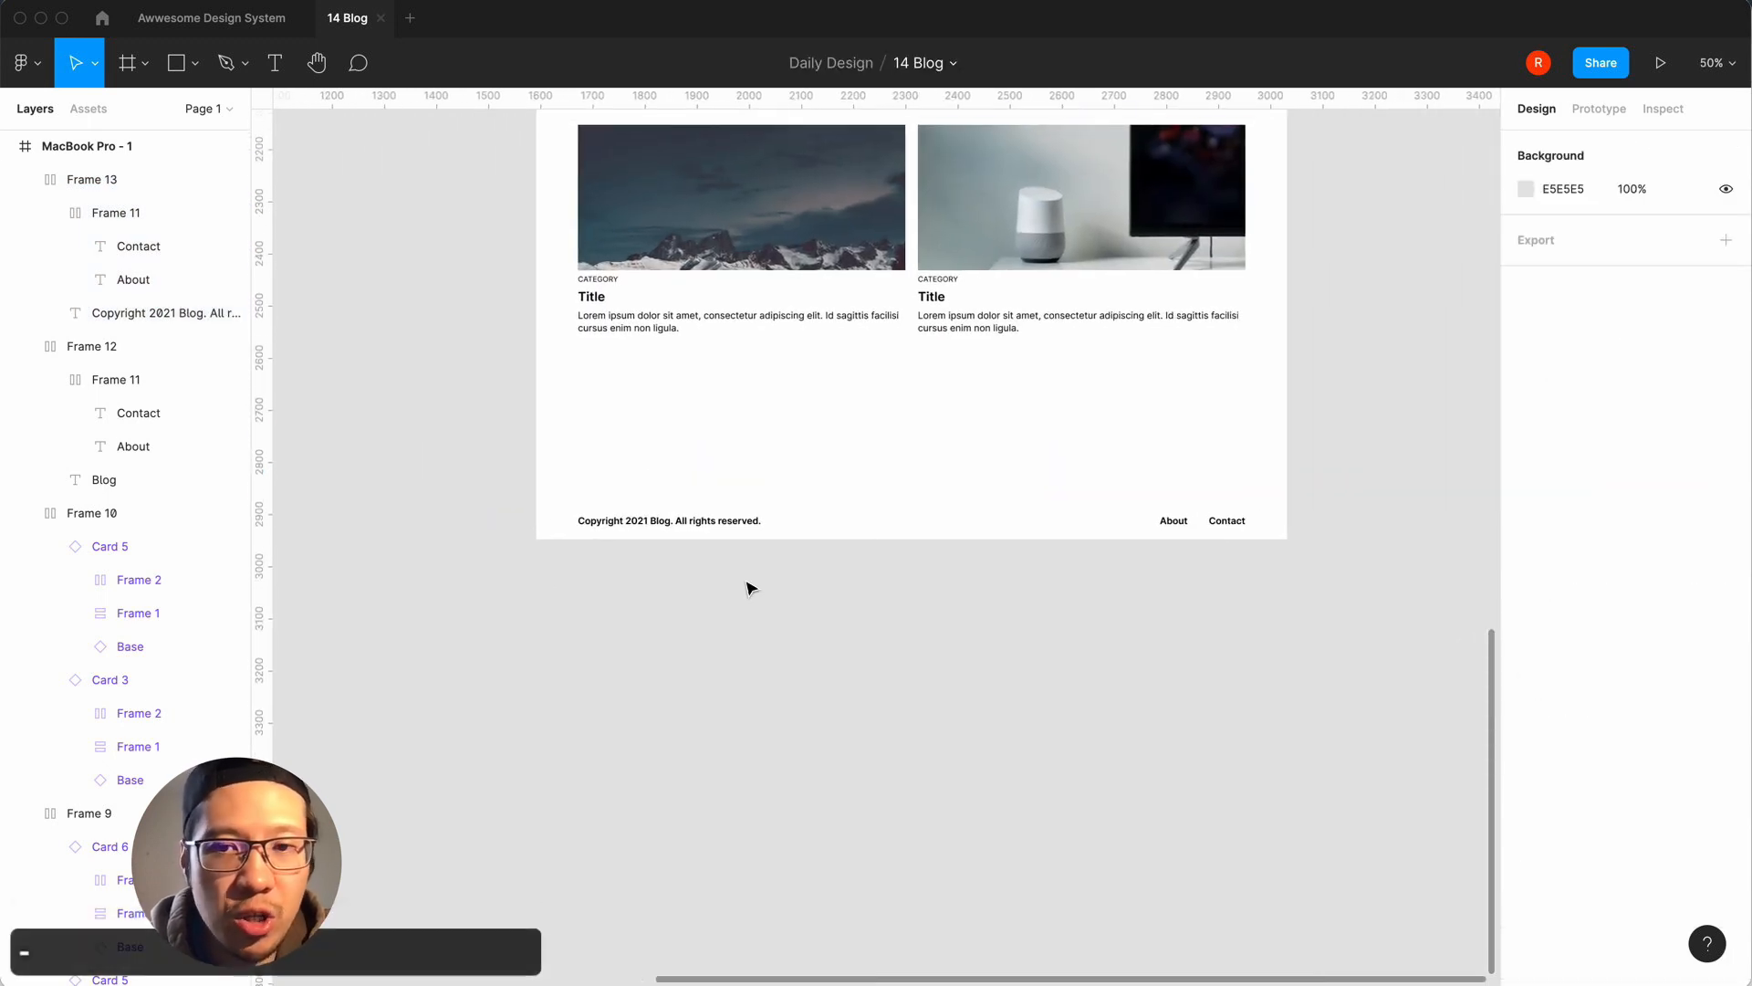
key(super+Tab)
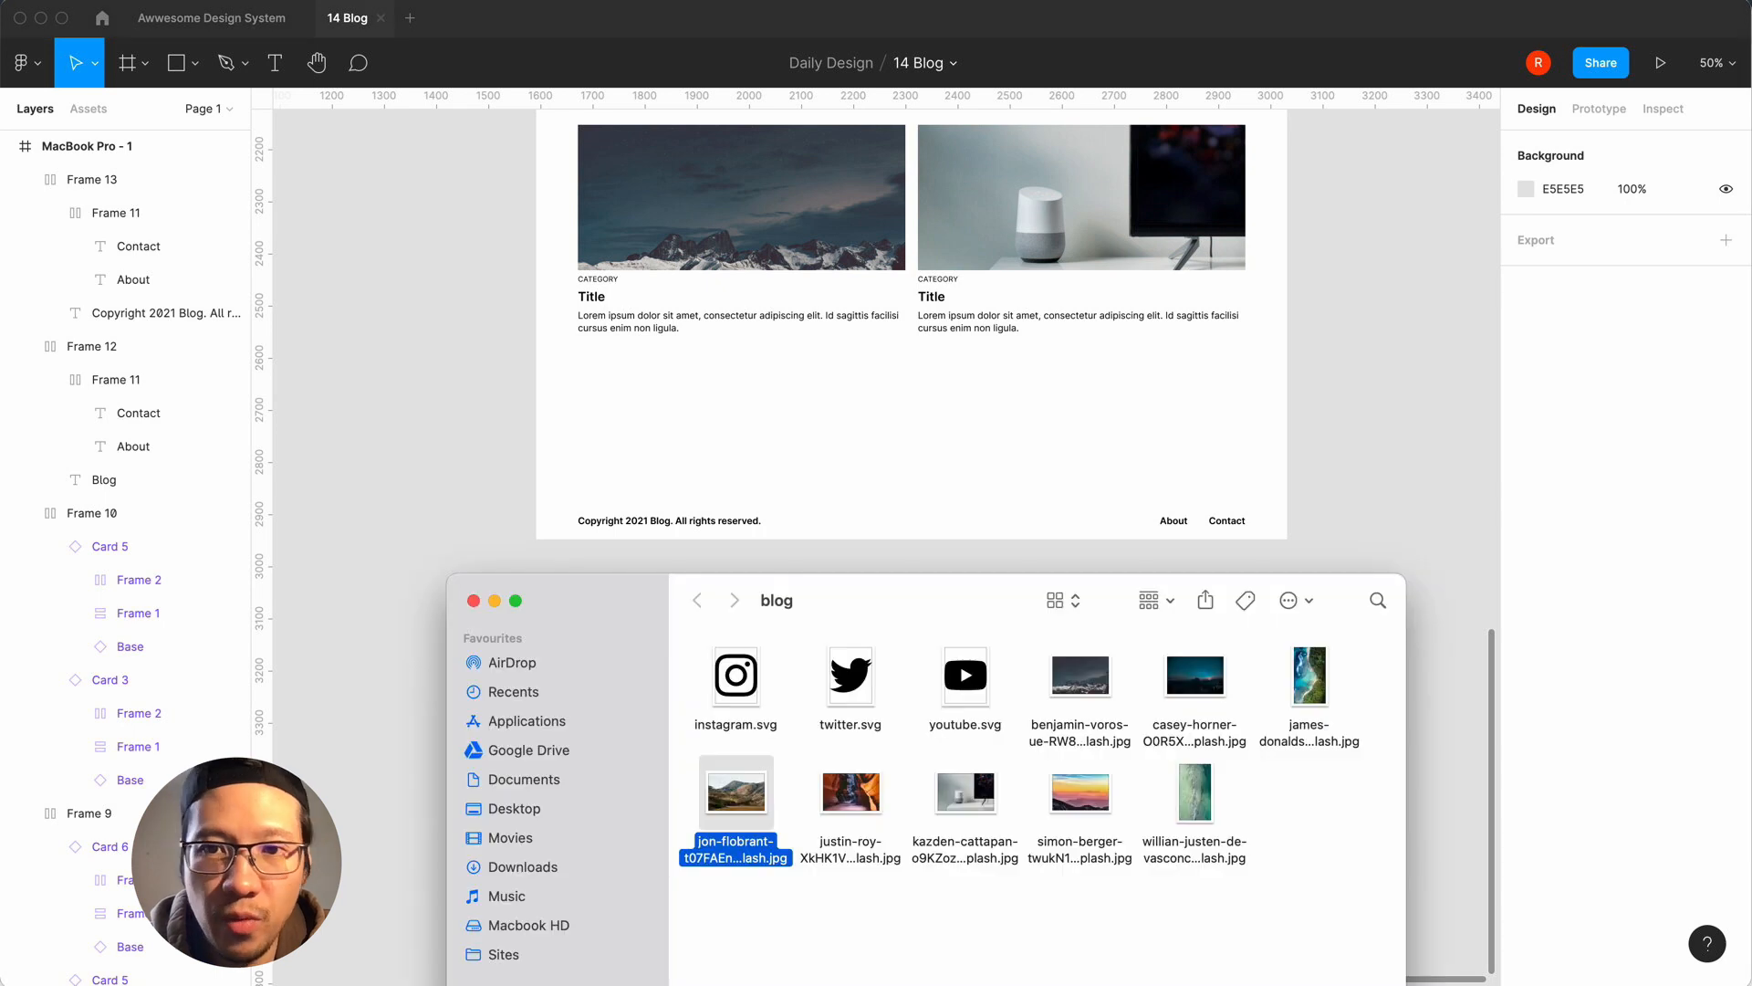
click(754, 680)
shift+click(854, 684)
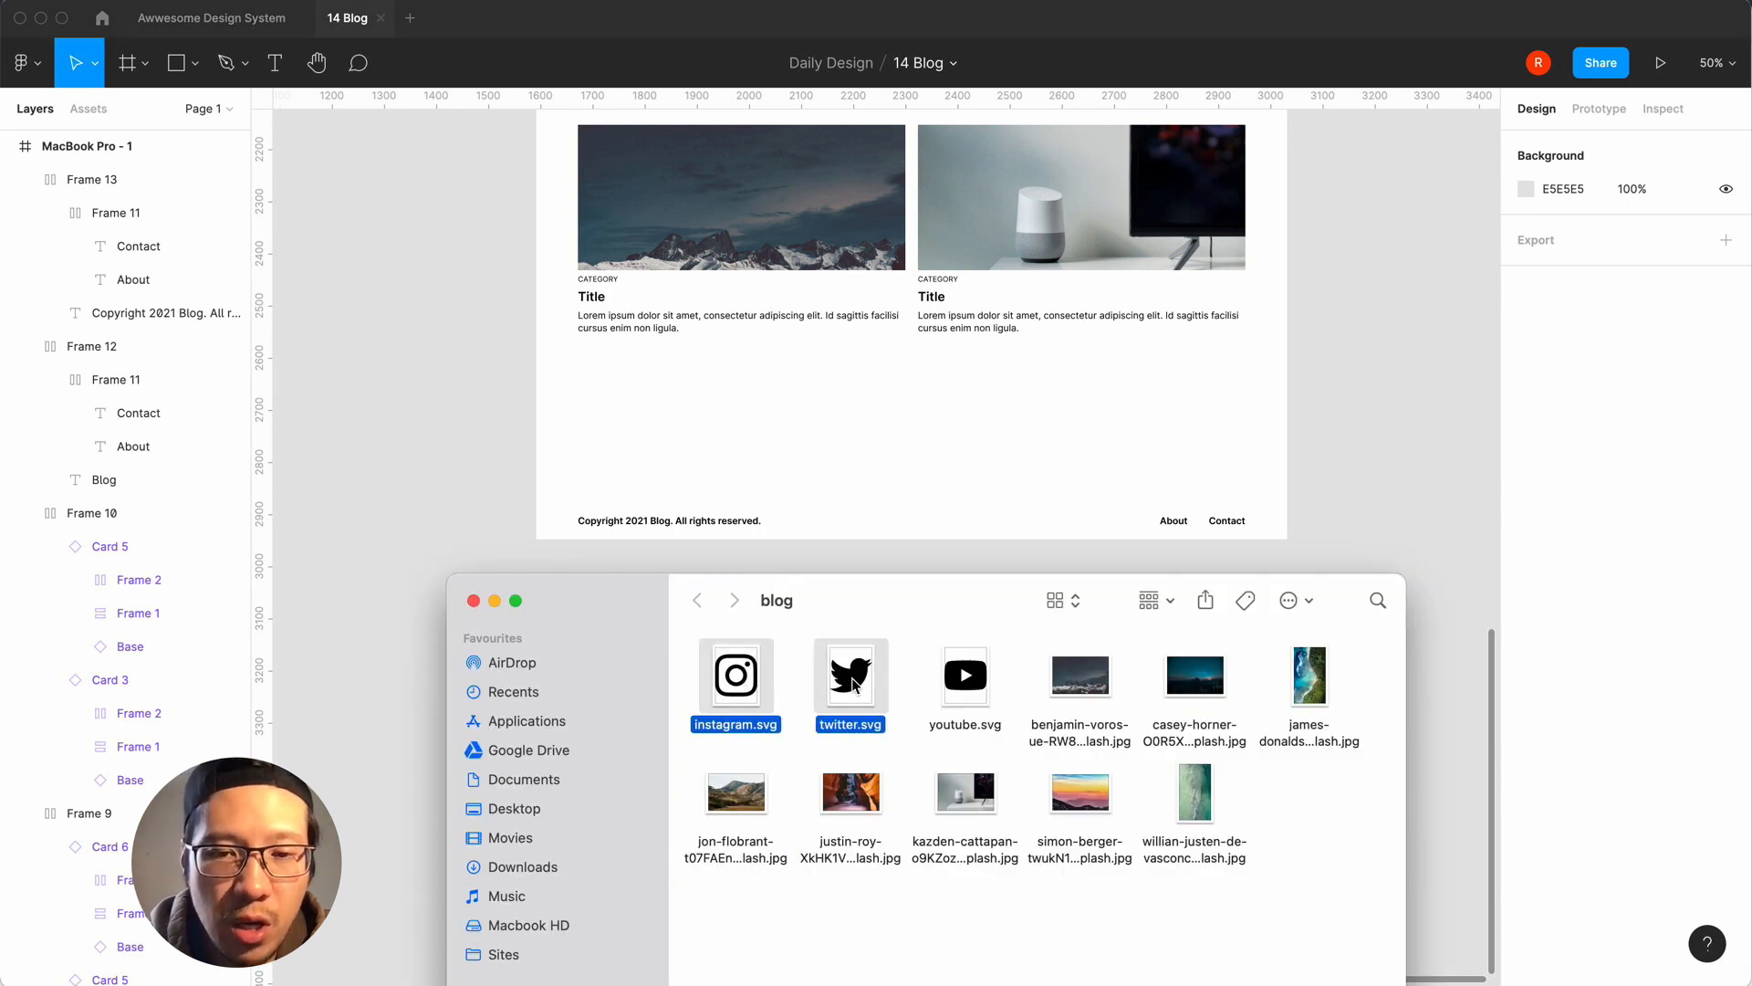
shift+click(968, 685)
drag(994, 584, 803, 560)
drag(541, 659, 1319, 463)
Spread the three imported social icons apart in a horizontal row with gaps between them.
key(shift+0)
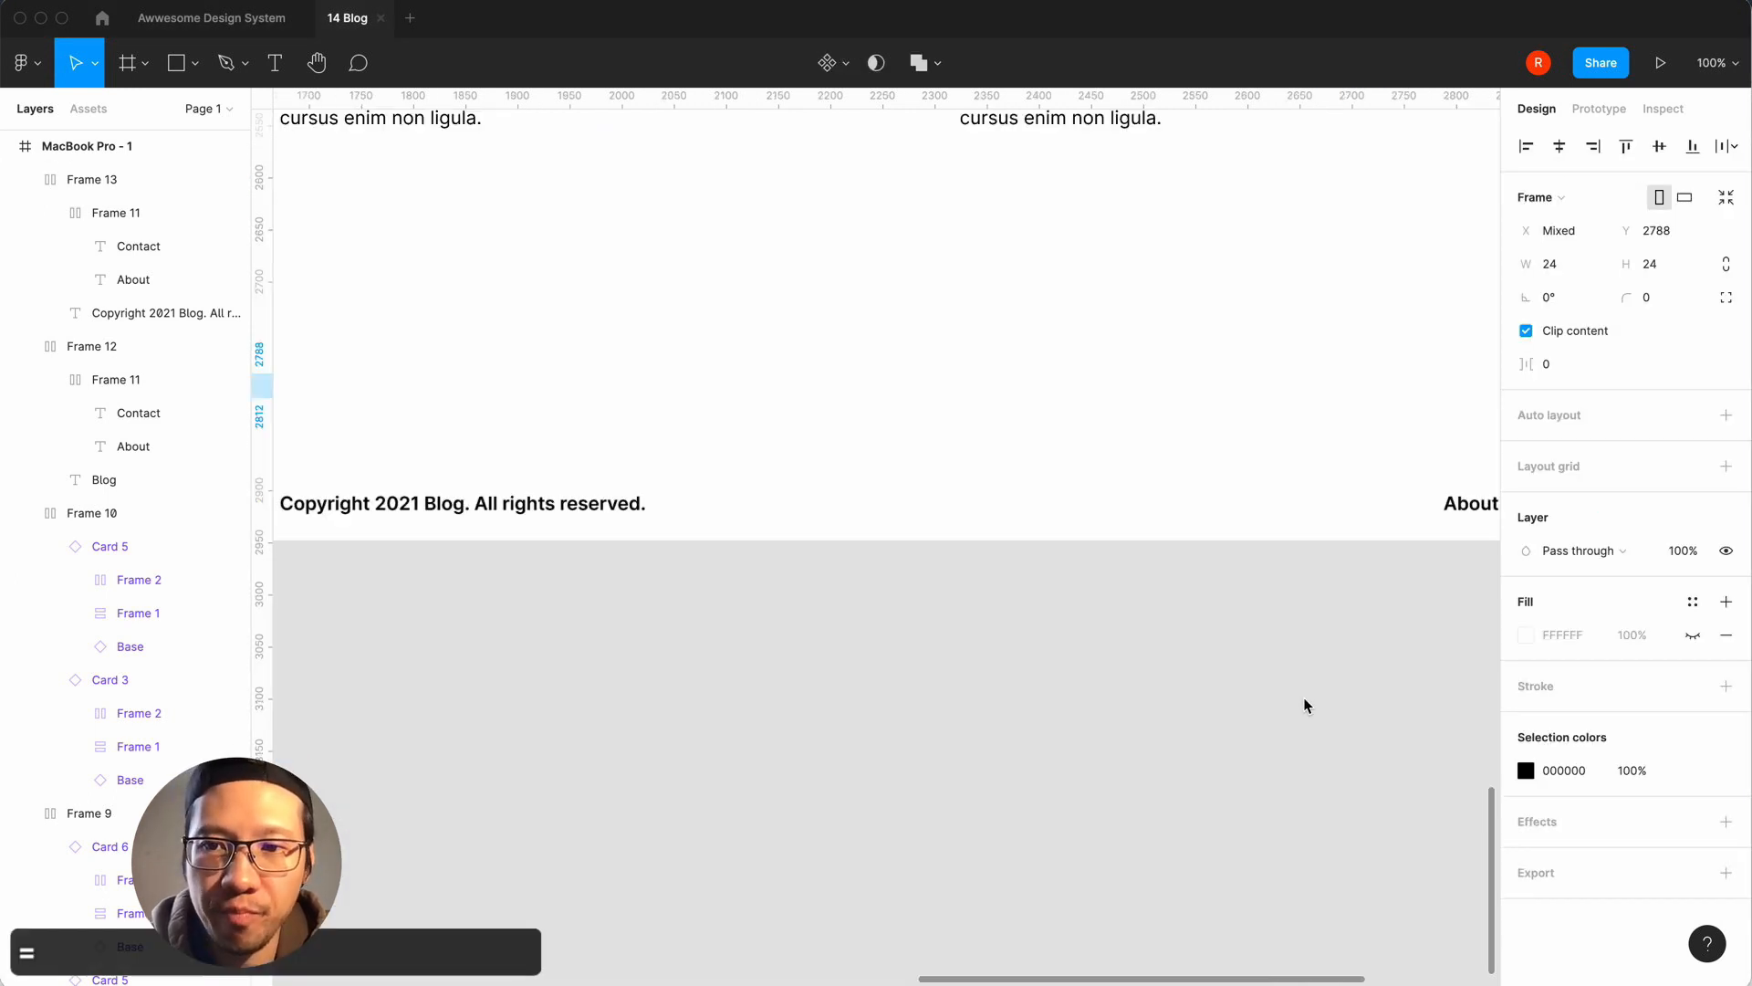
scroll(1307, 704, right, 6)
click(1266, 509)
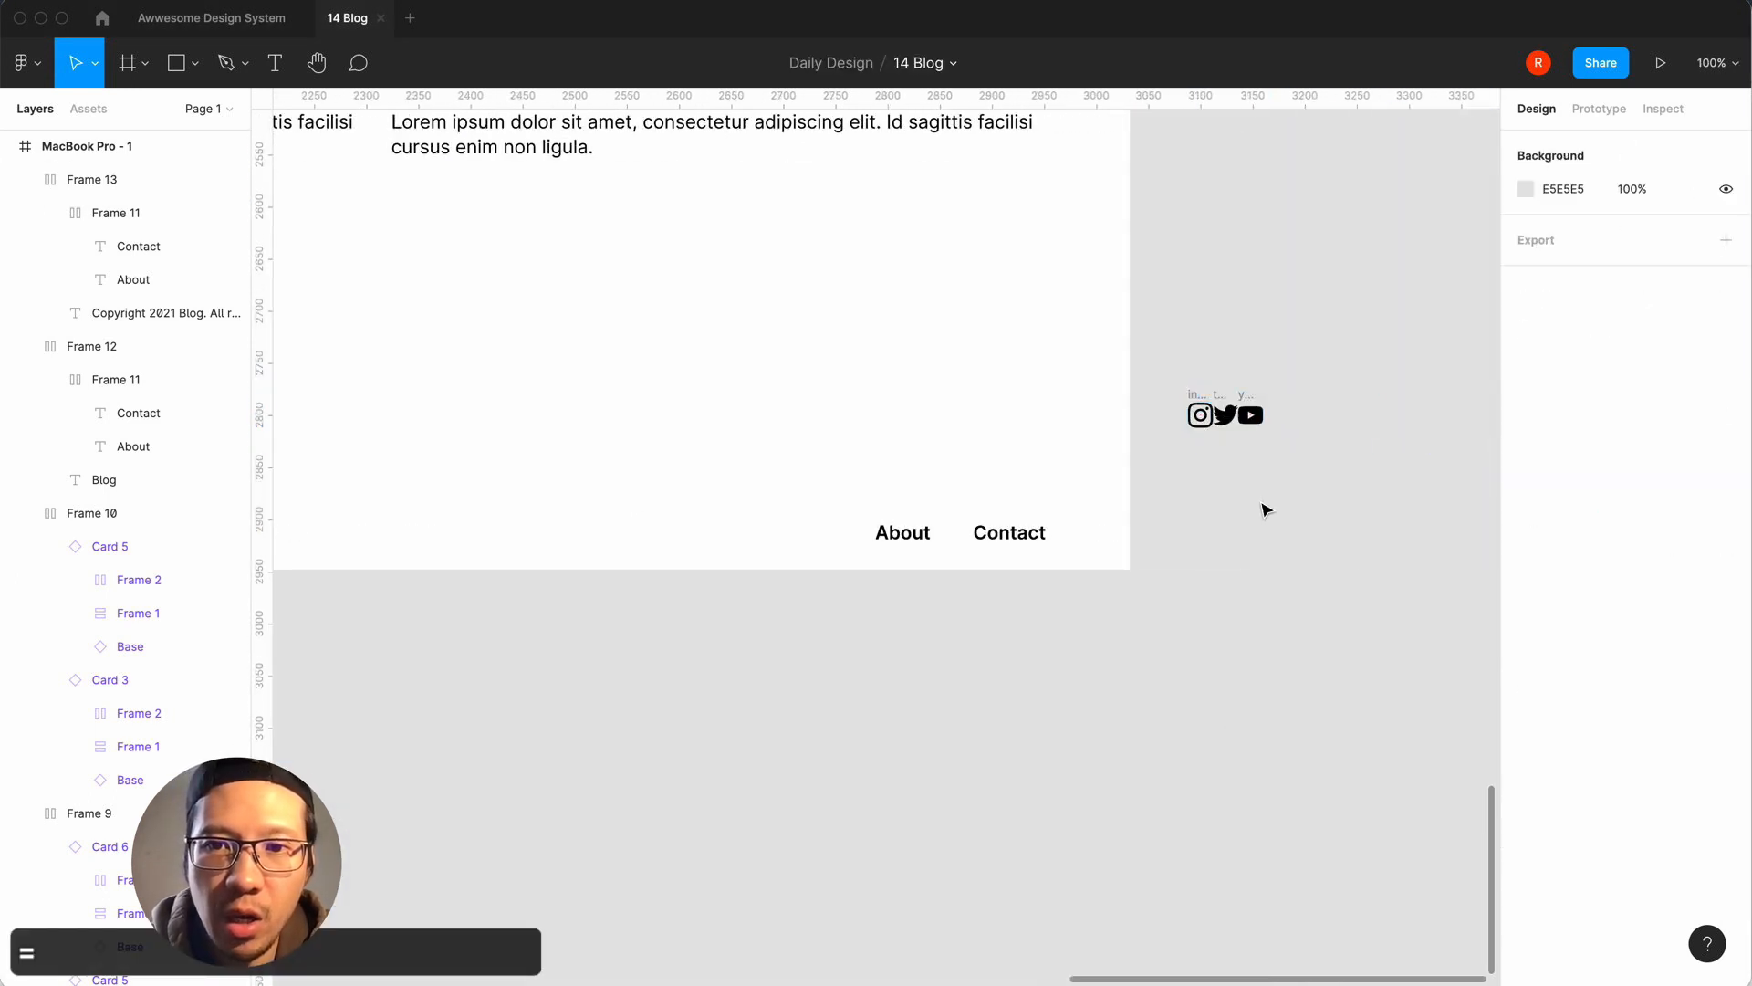
drag(1198, 413, 1290, 392)
click(1222, 377)
click(1214, 342)
Wrap the Instagram, Twitter and YouTube icons in a horizontal auto layout frame with 24 spacing between items.
drag(1163, 358, 1378, 510)
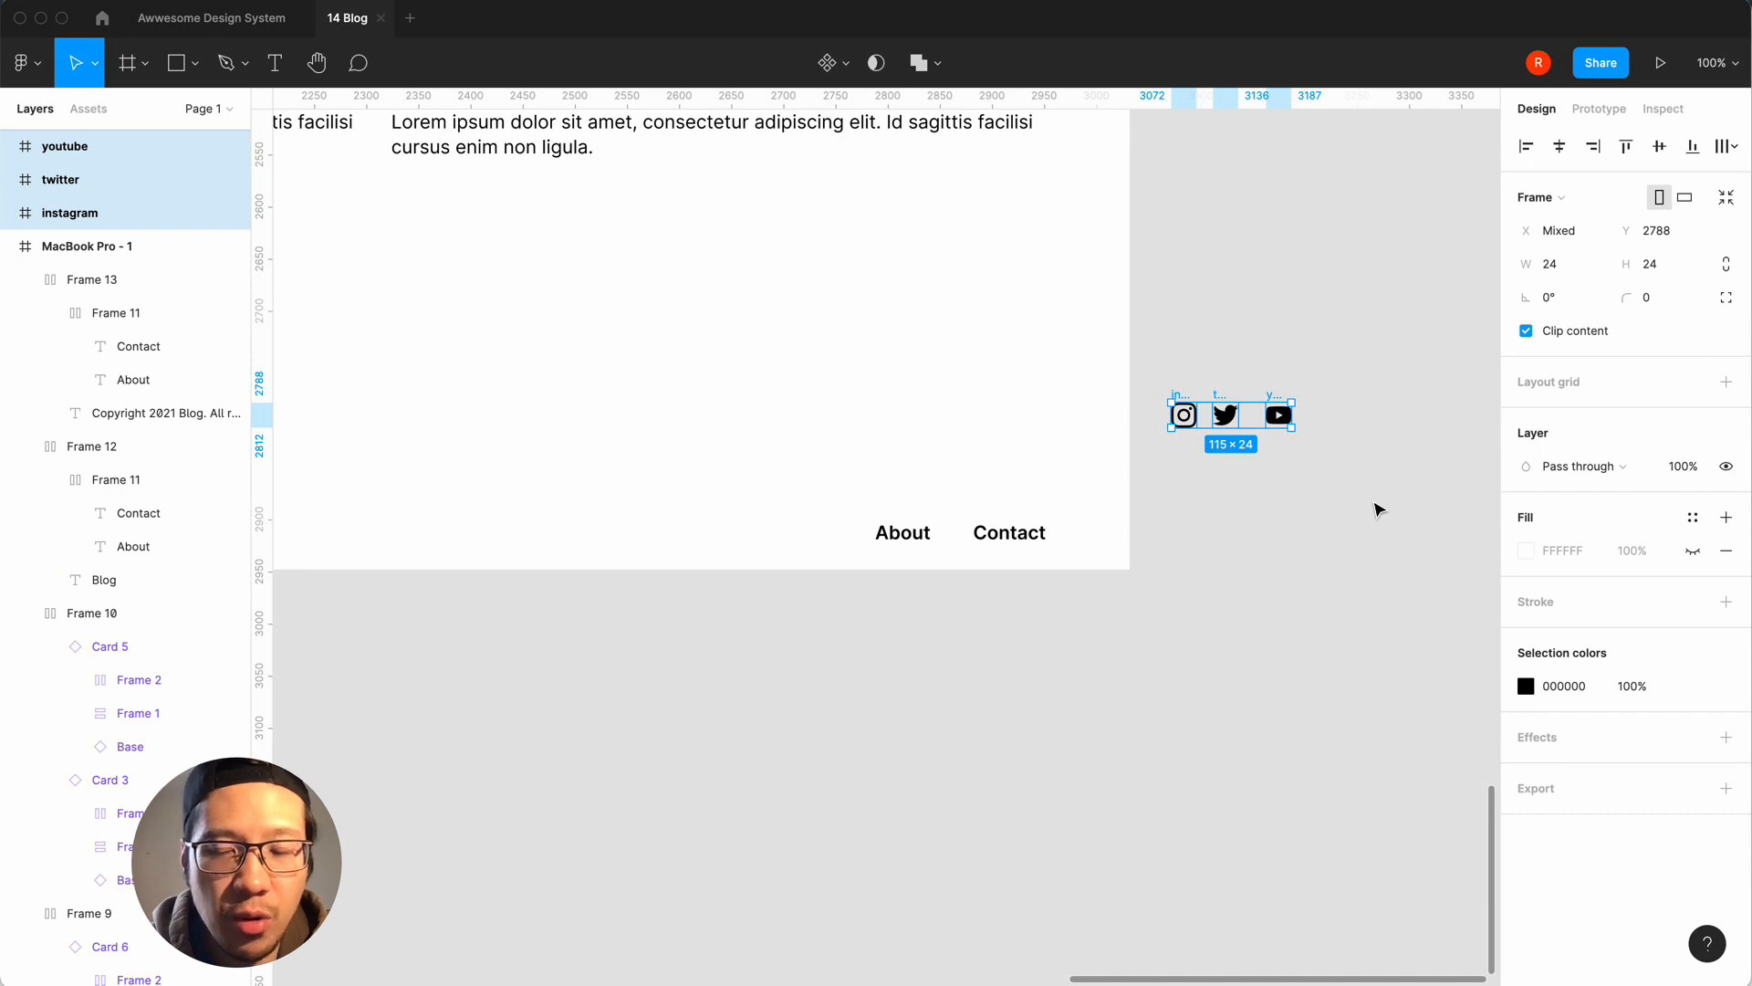
key(shift+a)
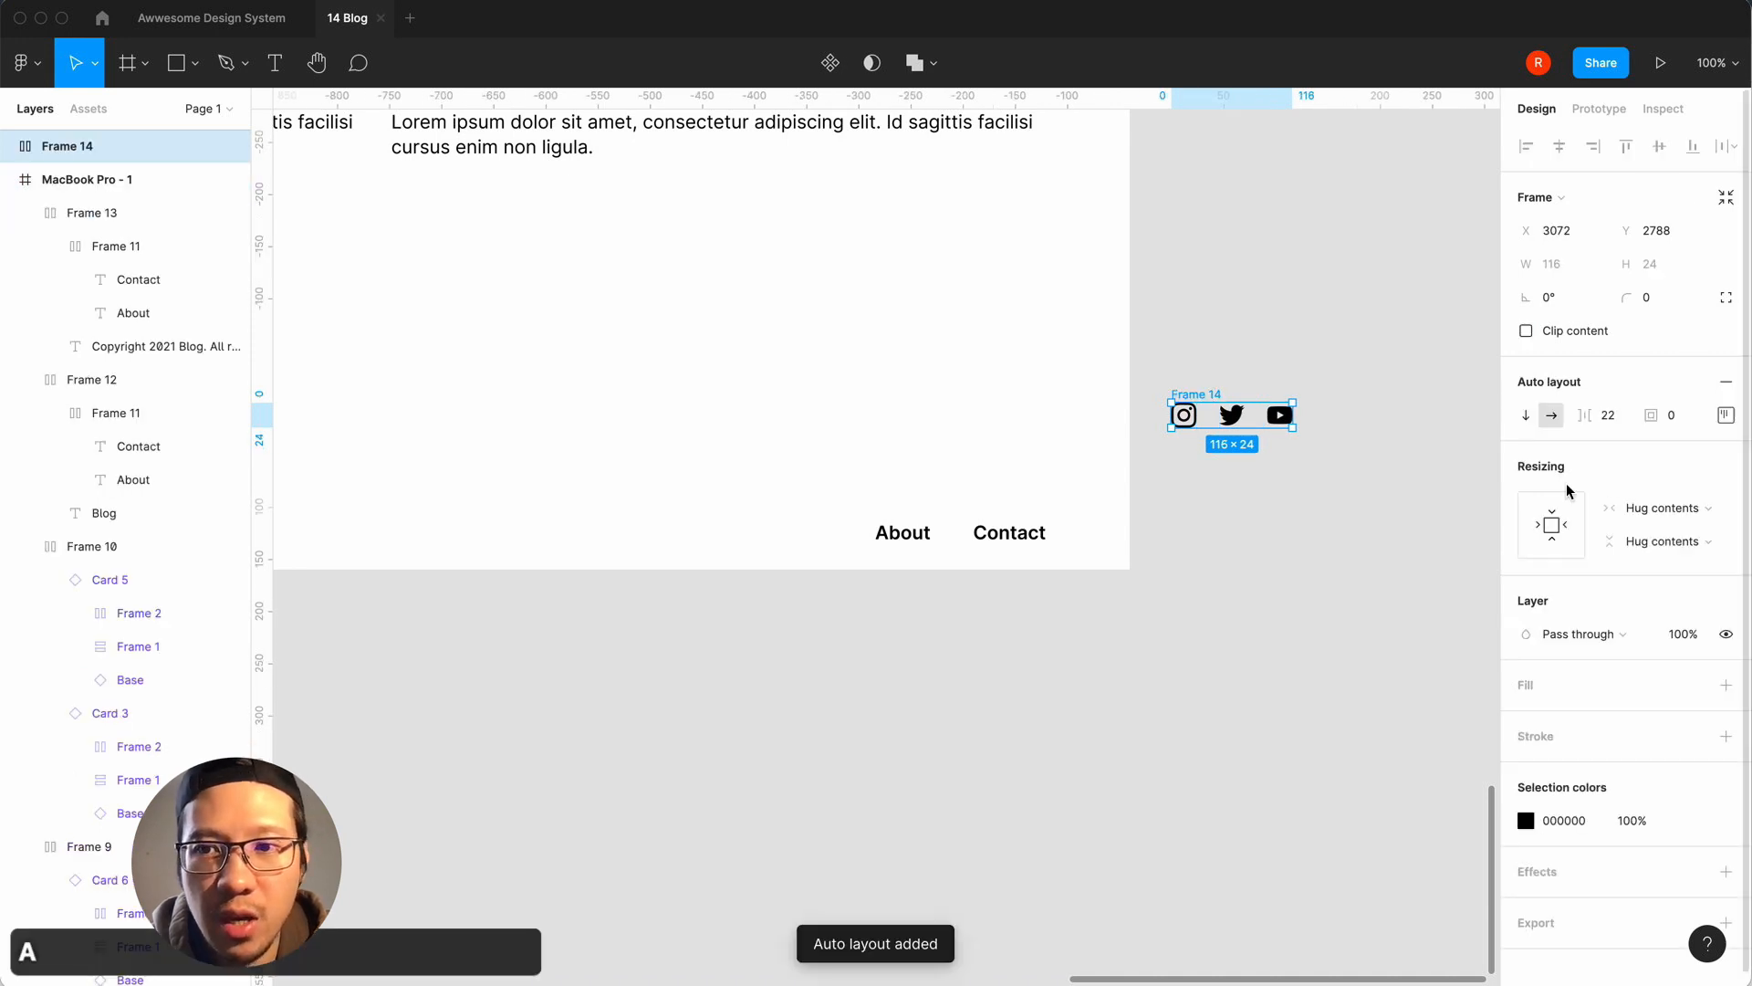
click(1623, 417)
text(24)
key(Return)
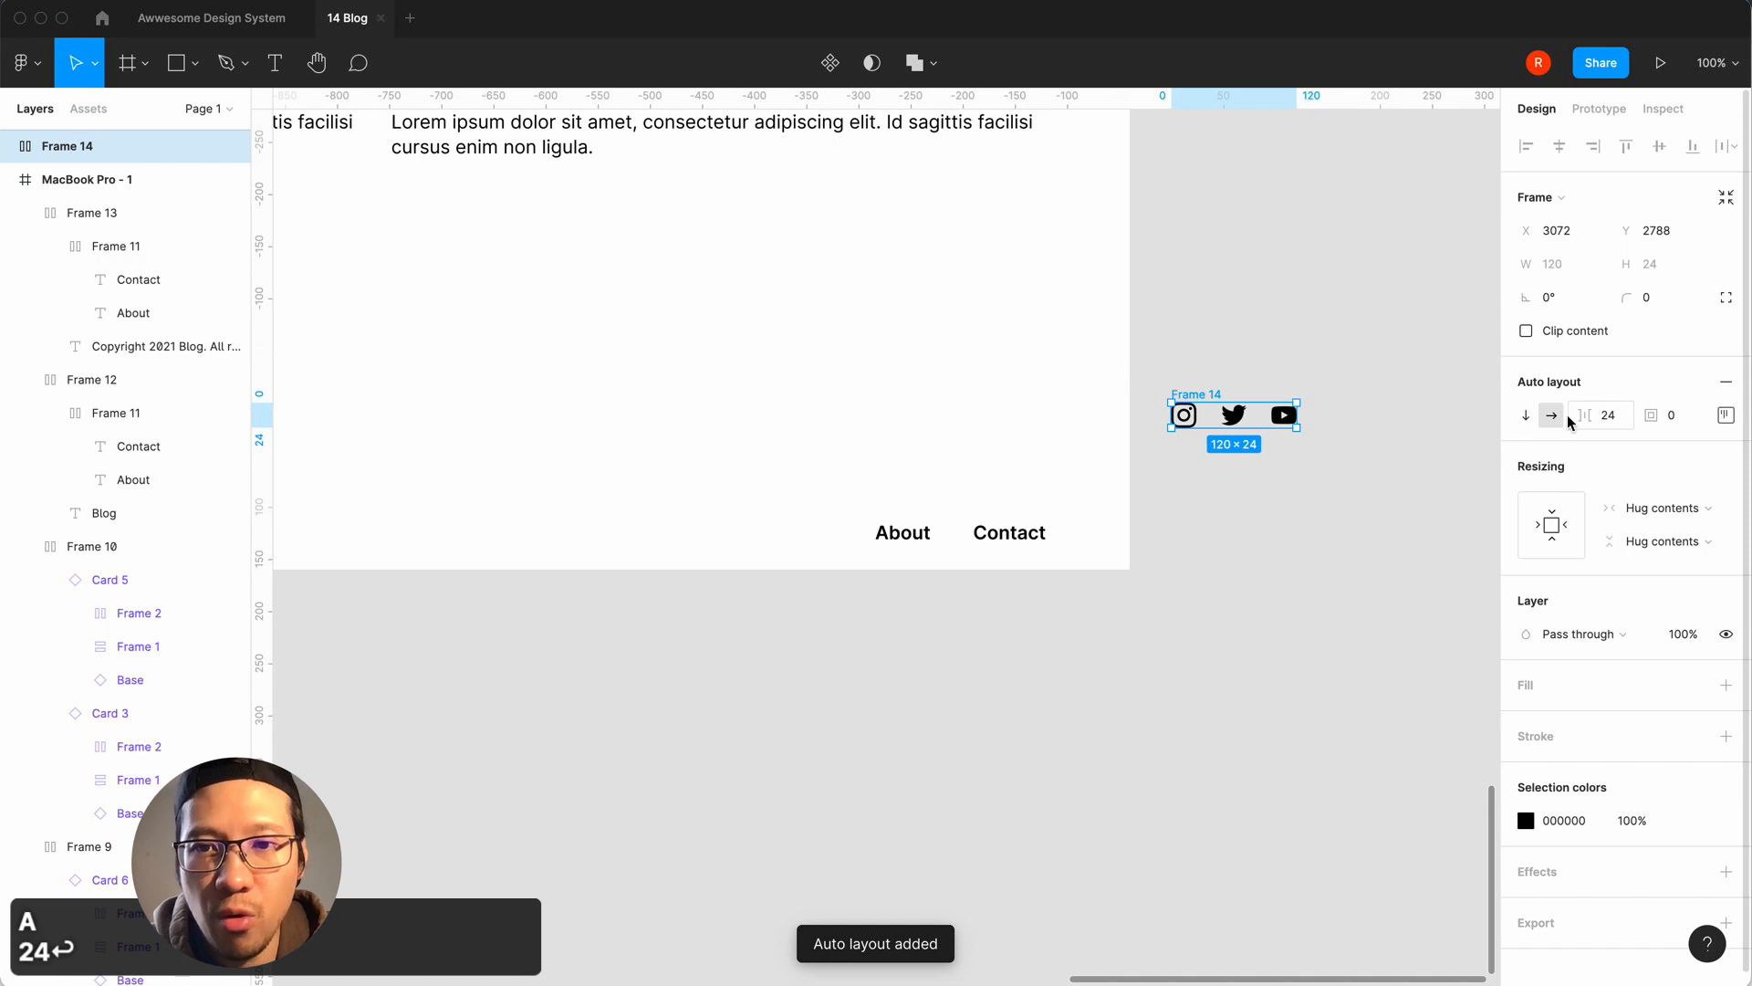
Move the social icons frame into the footer frame and delete the footer's About and Contact links.
key(super+x)
click(922, 528)
key(super+v)
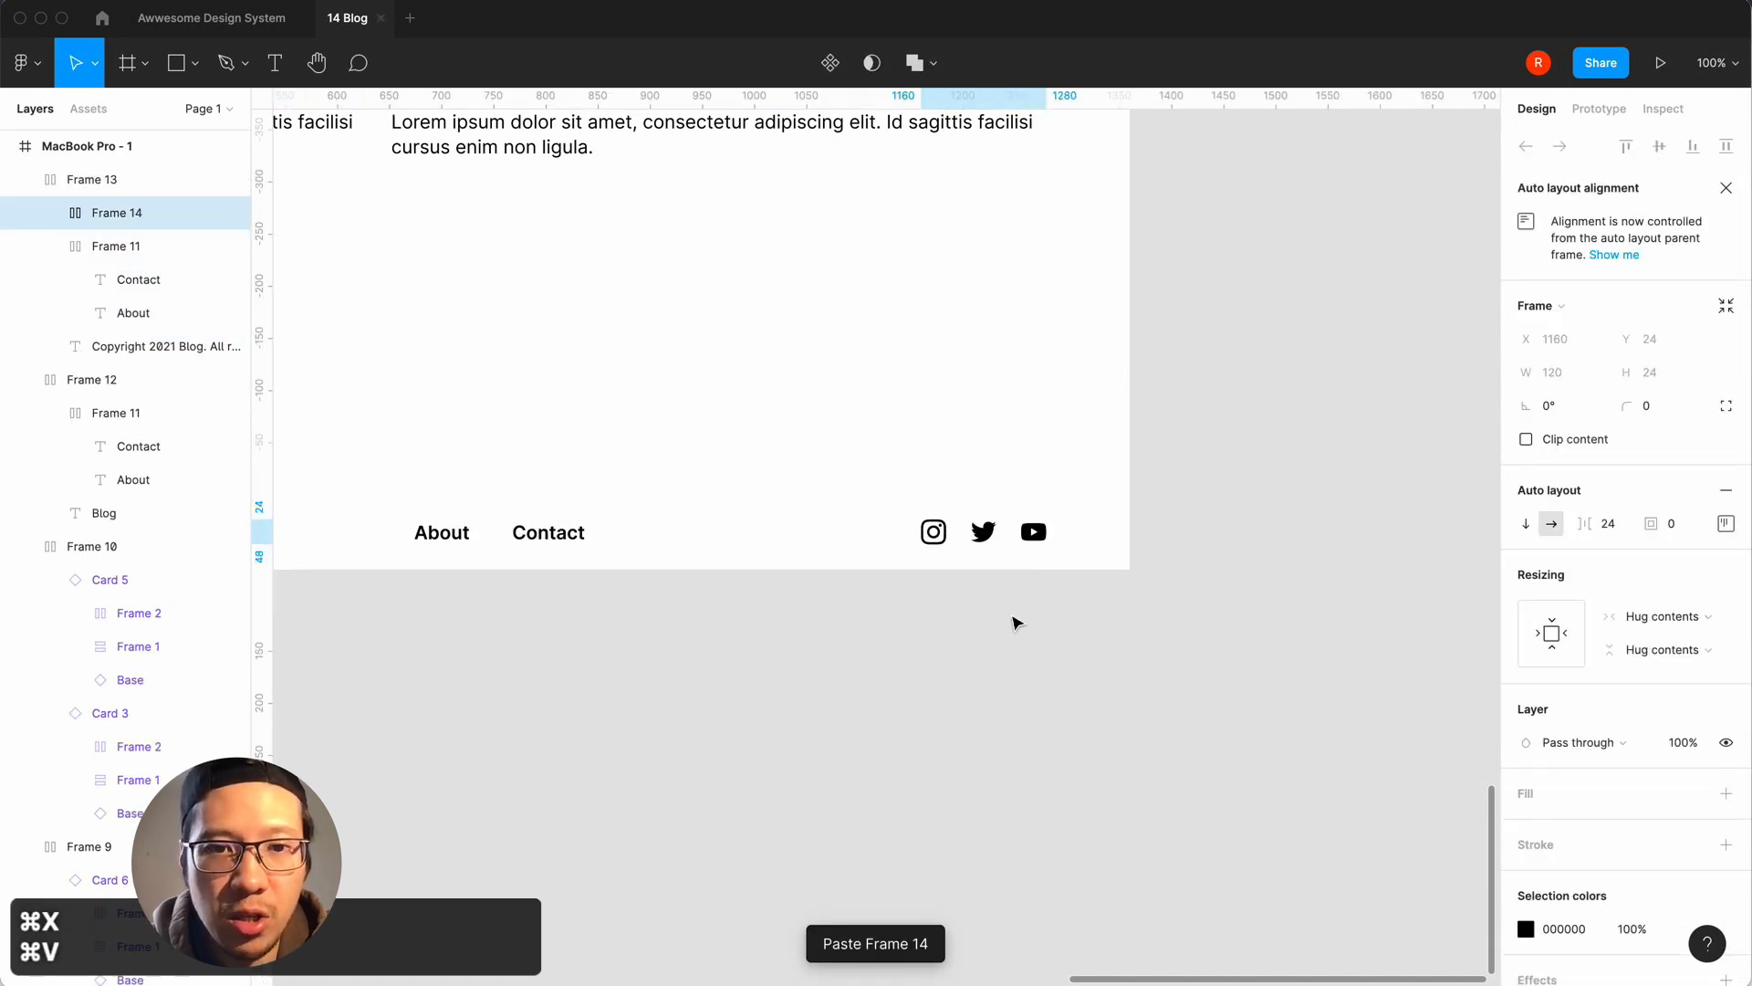
scroll(927, 653, left, 5)
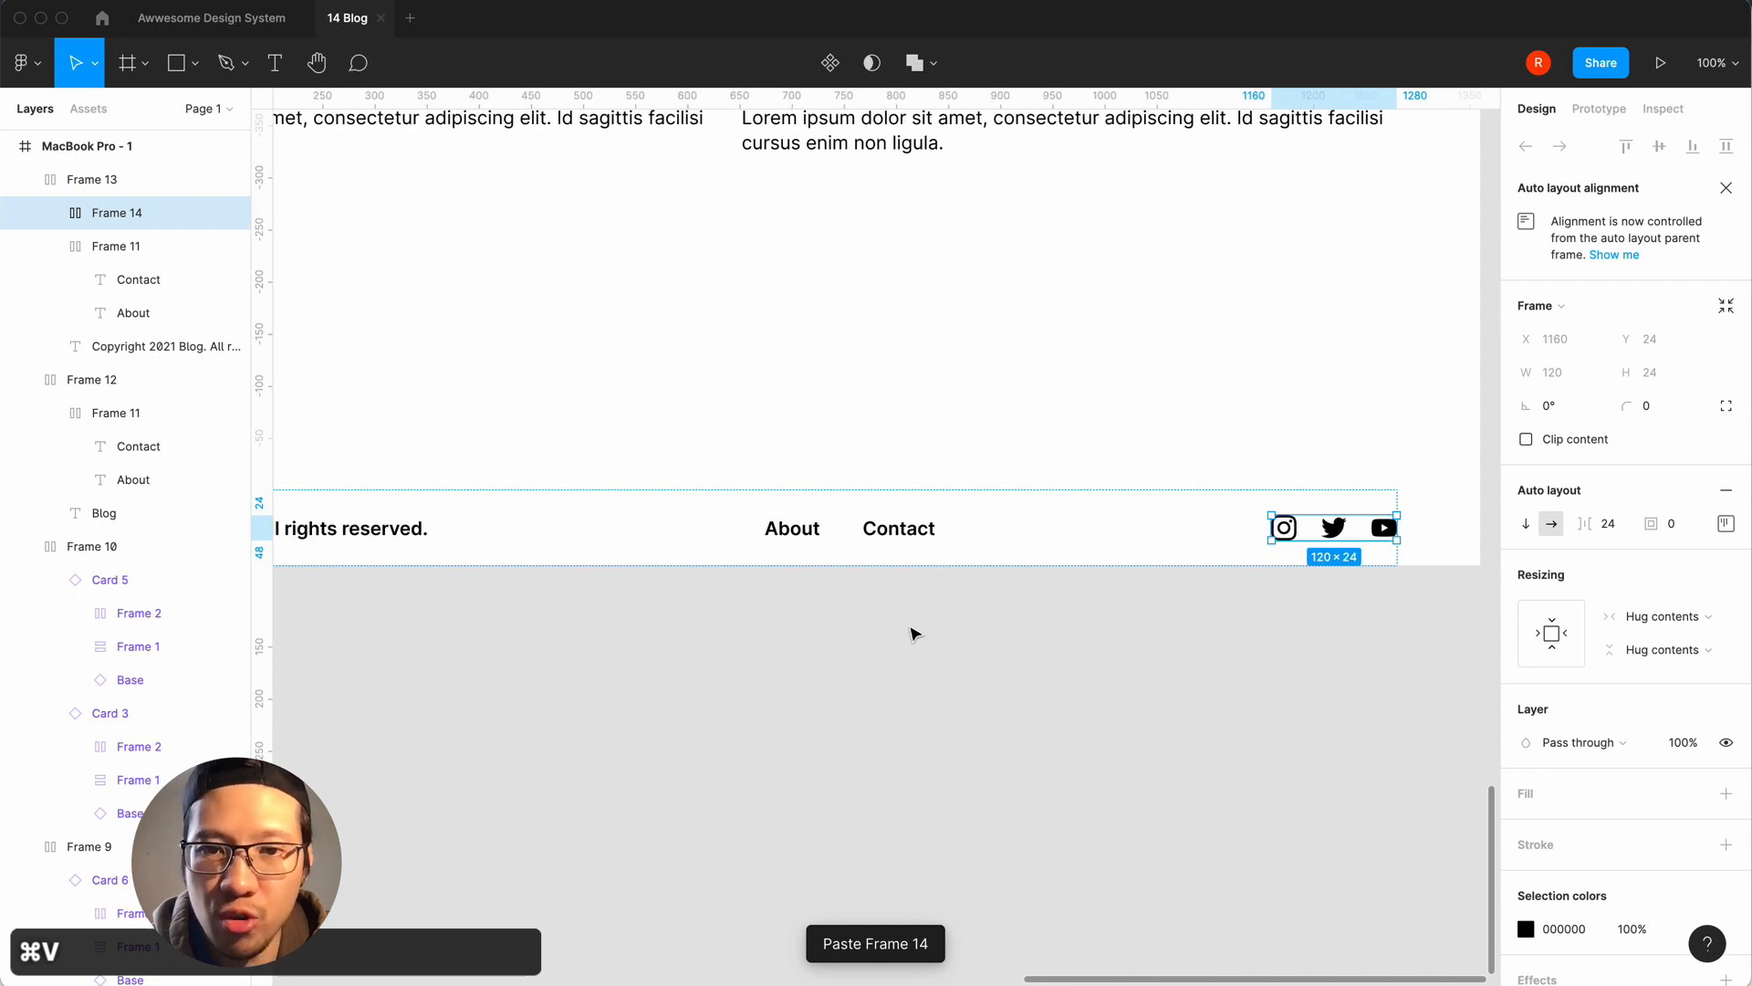
click(888, 535)
key(BackSpace)
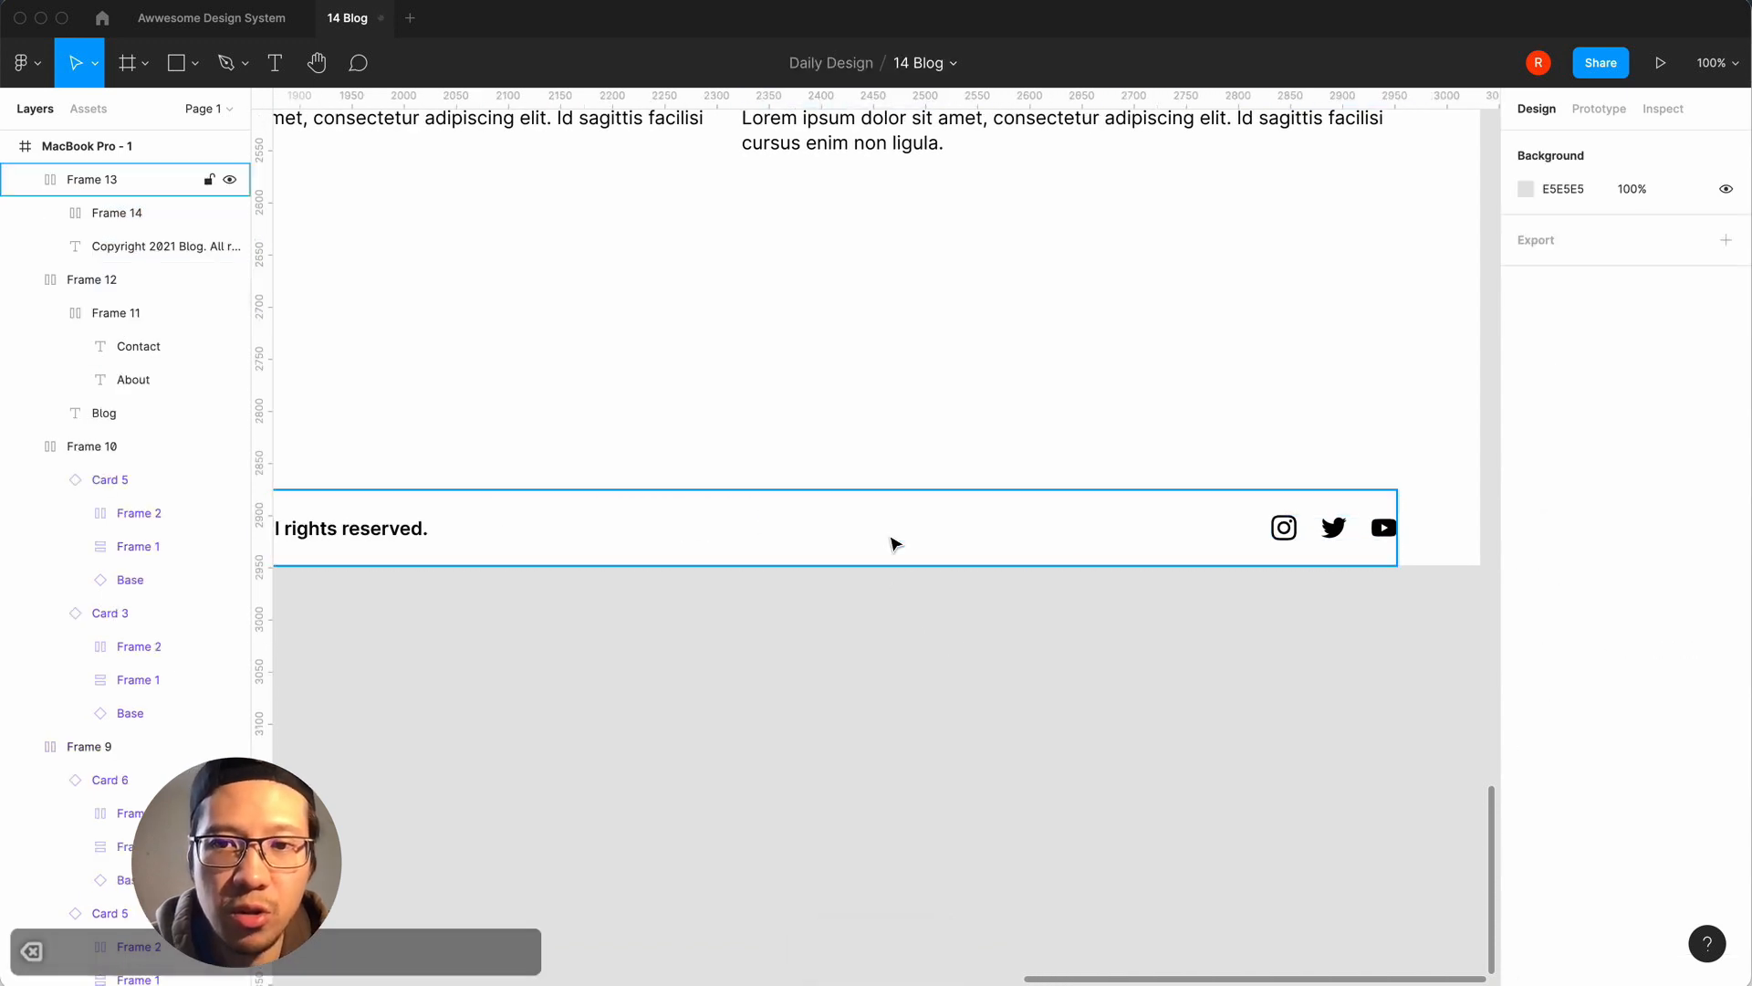
Review the edited footer and the whole blog page from the header down to the bottom edge.
scroll(776, 665, left, 5)
click(754, 561)
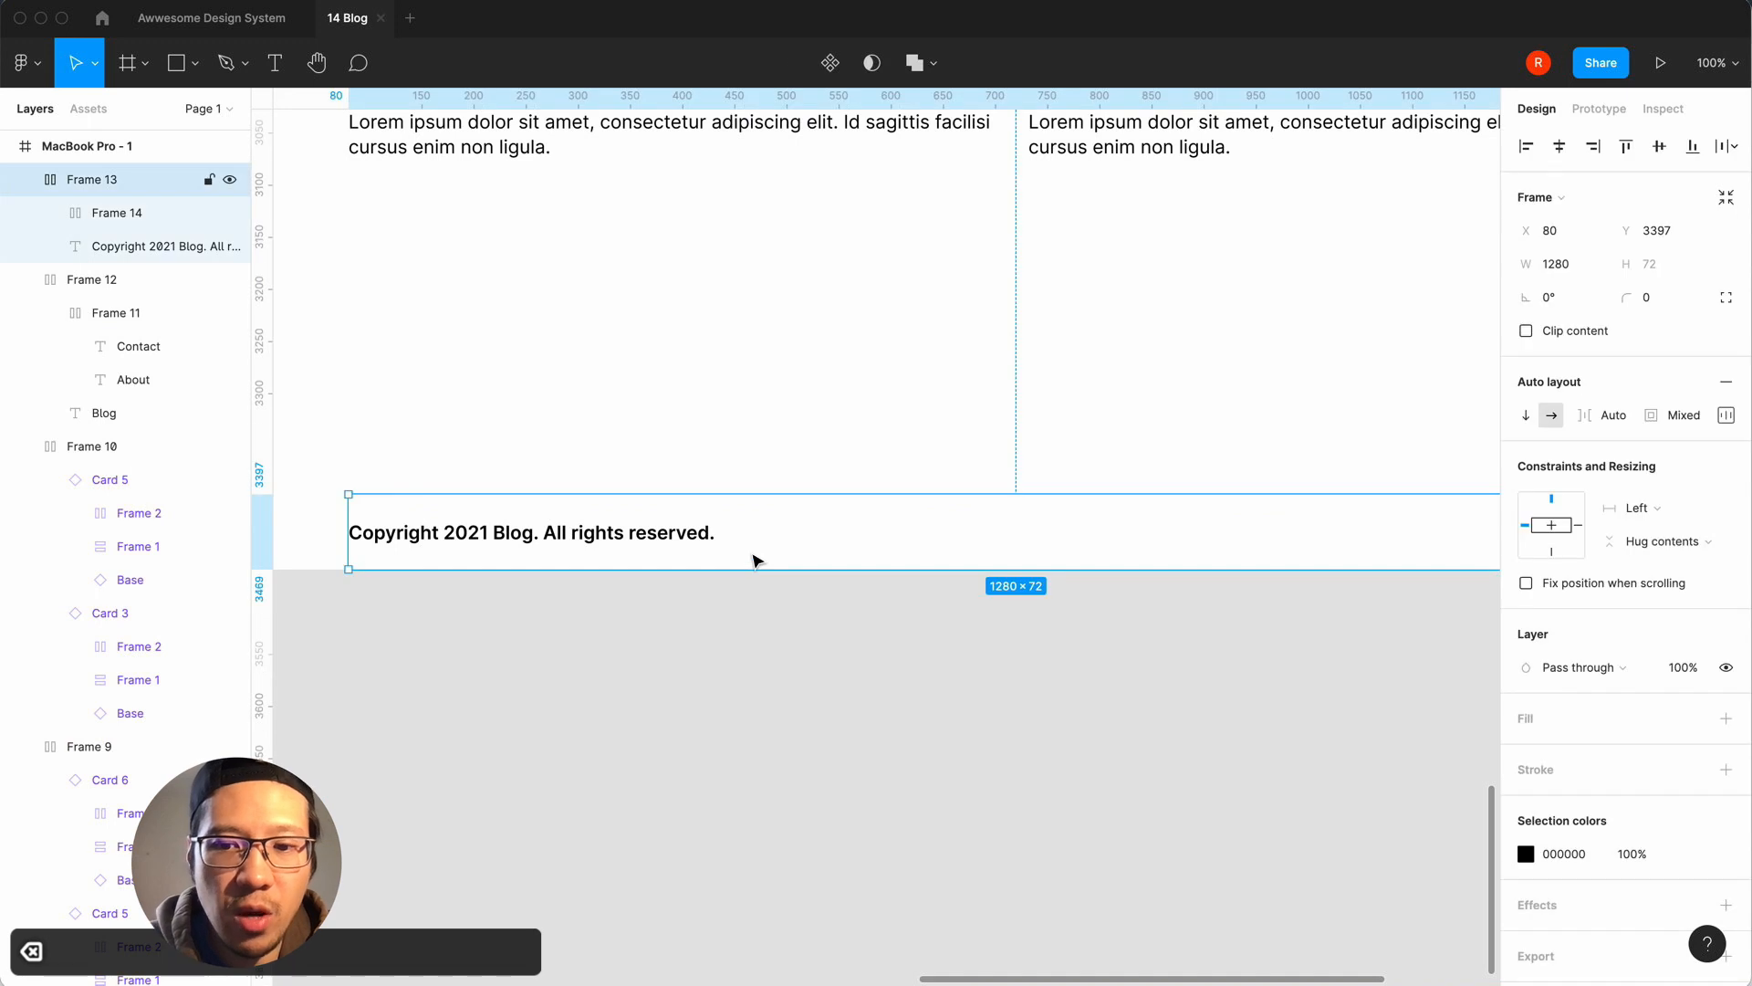
key(minus)
click(754, 678)
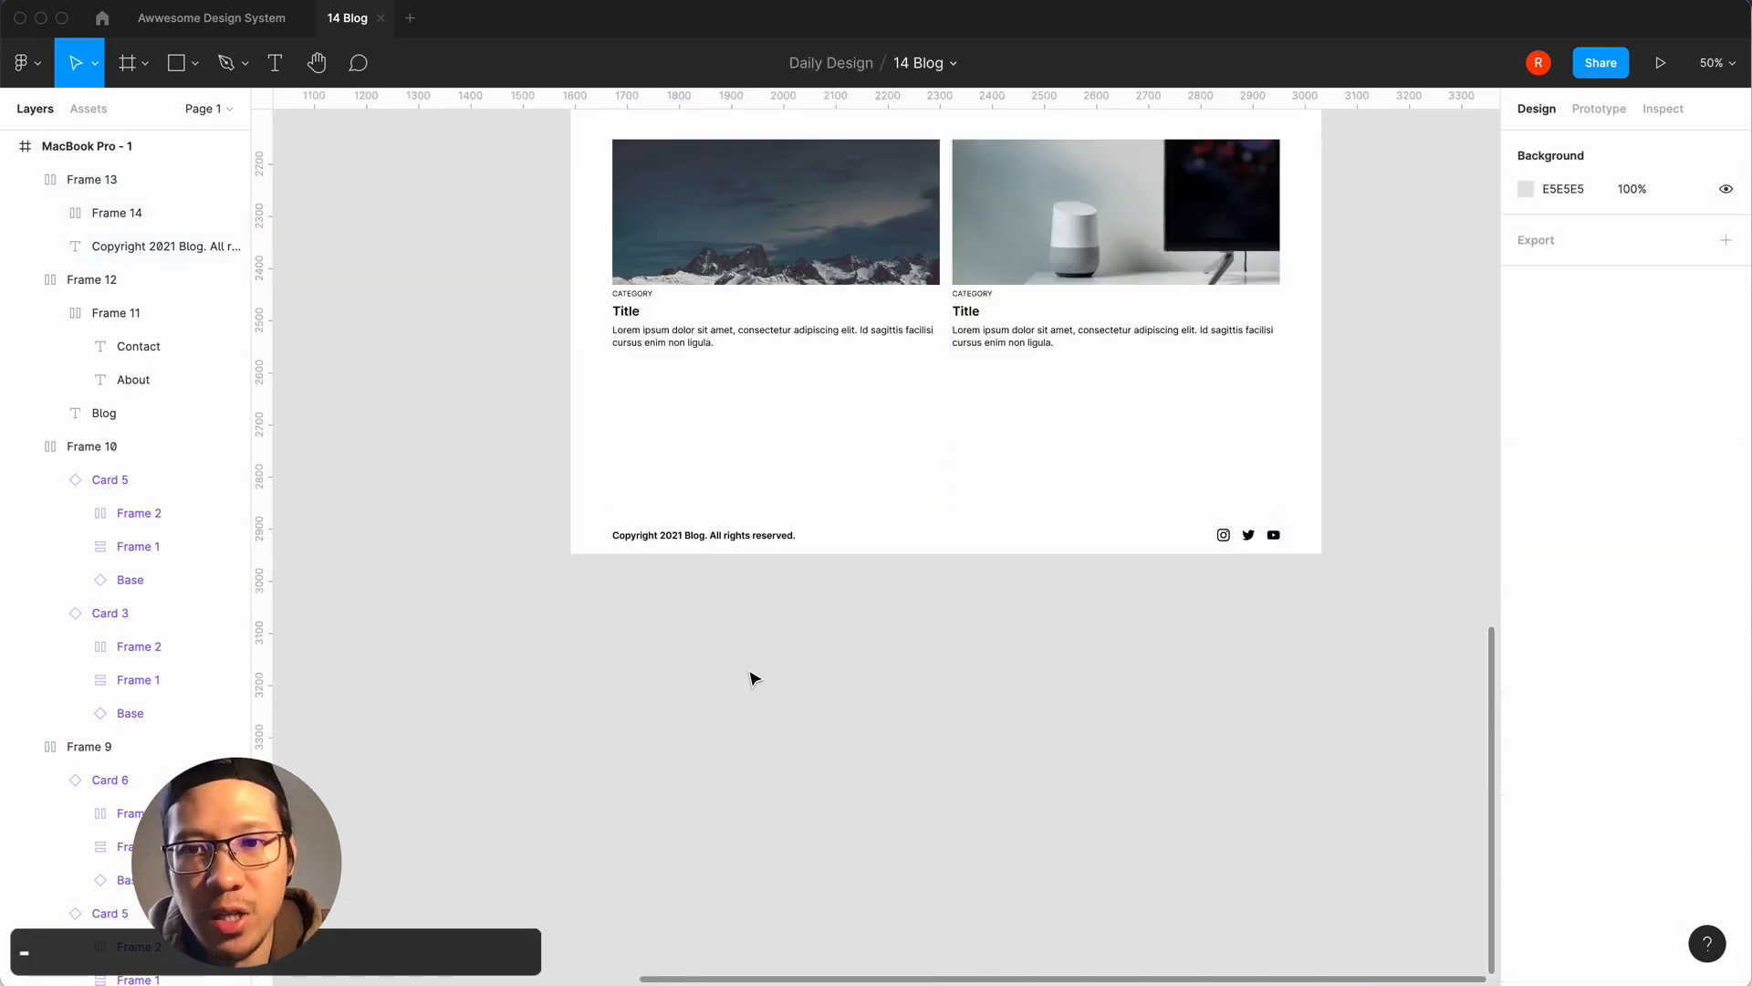
click(771, 550)
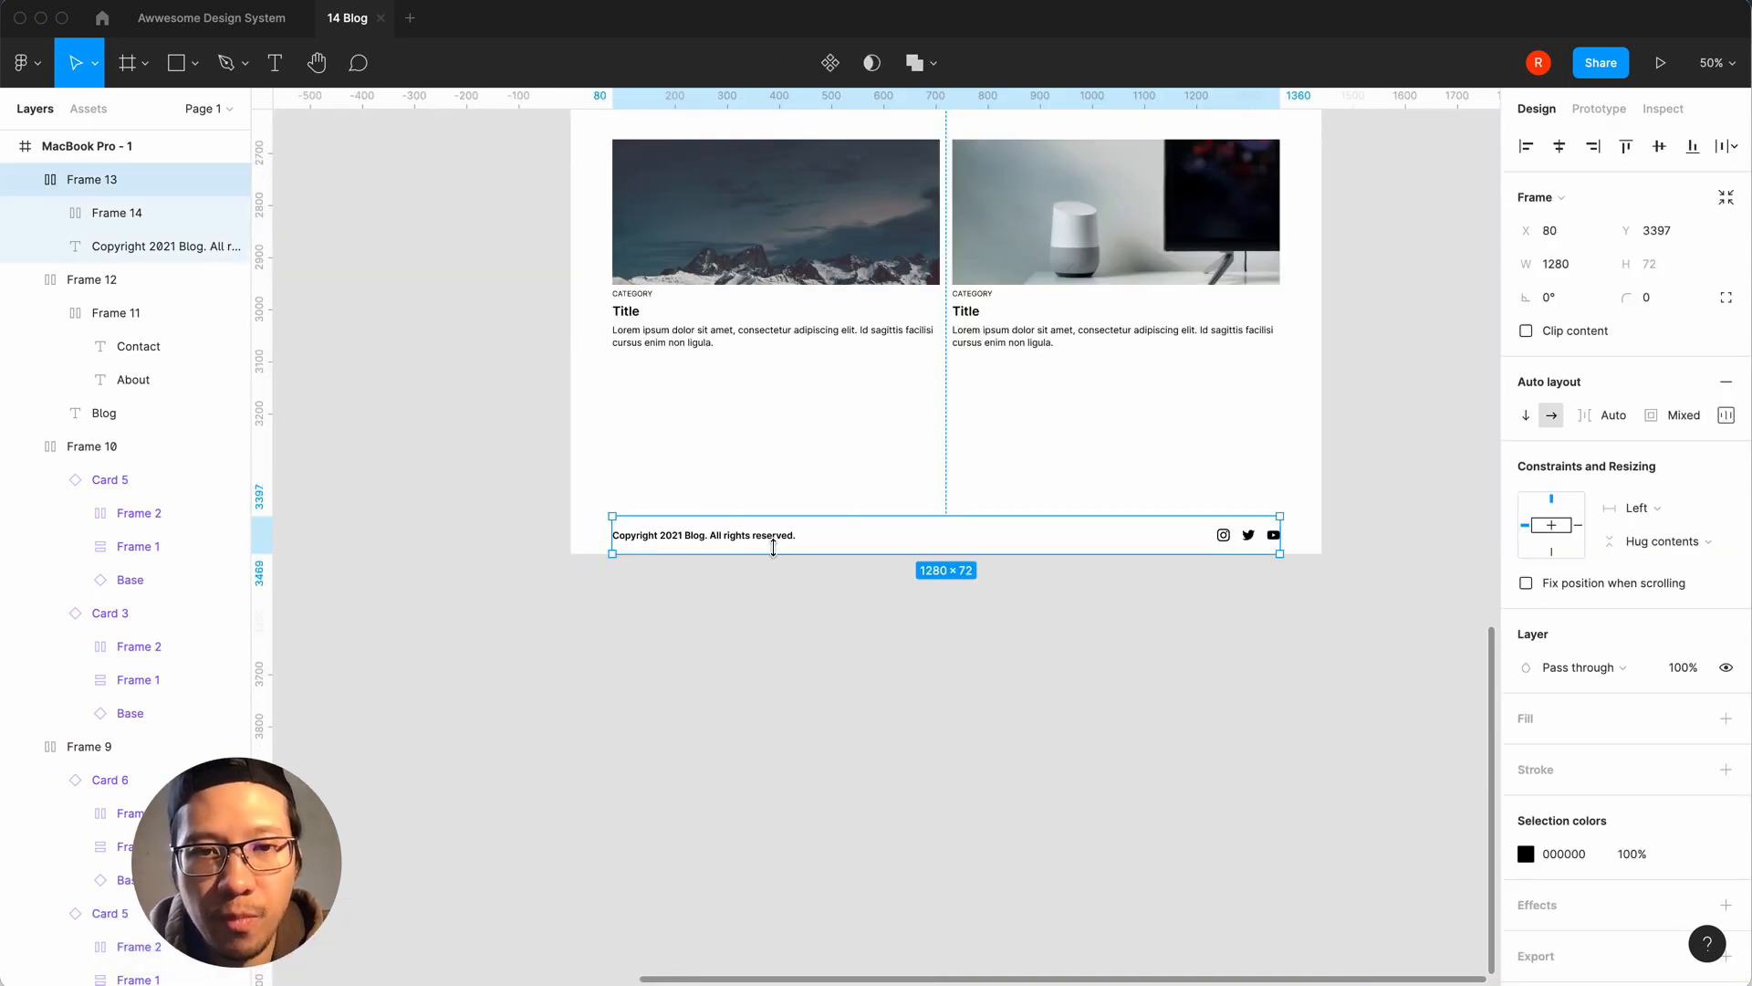
click(765, 671)
scroll(765, 671, up, 20)
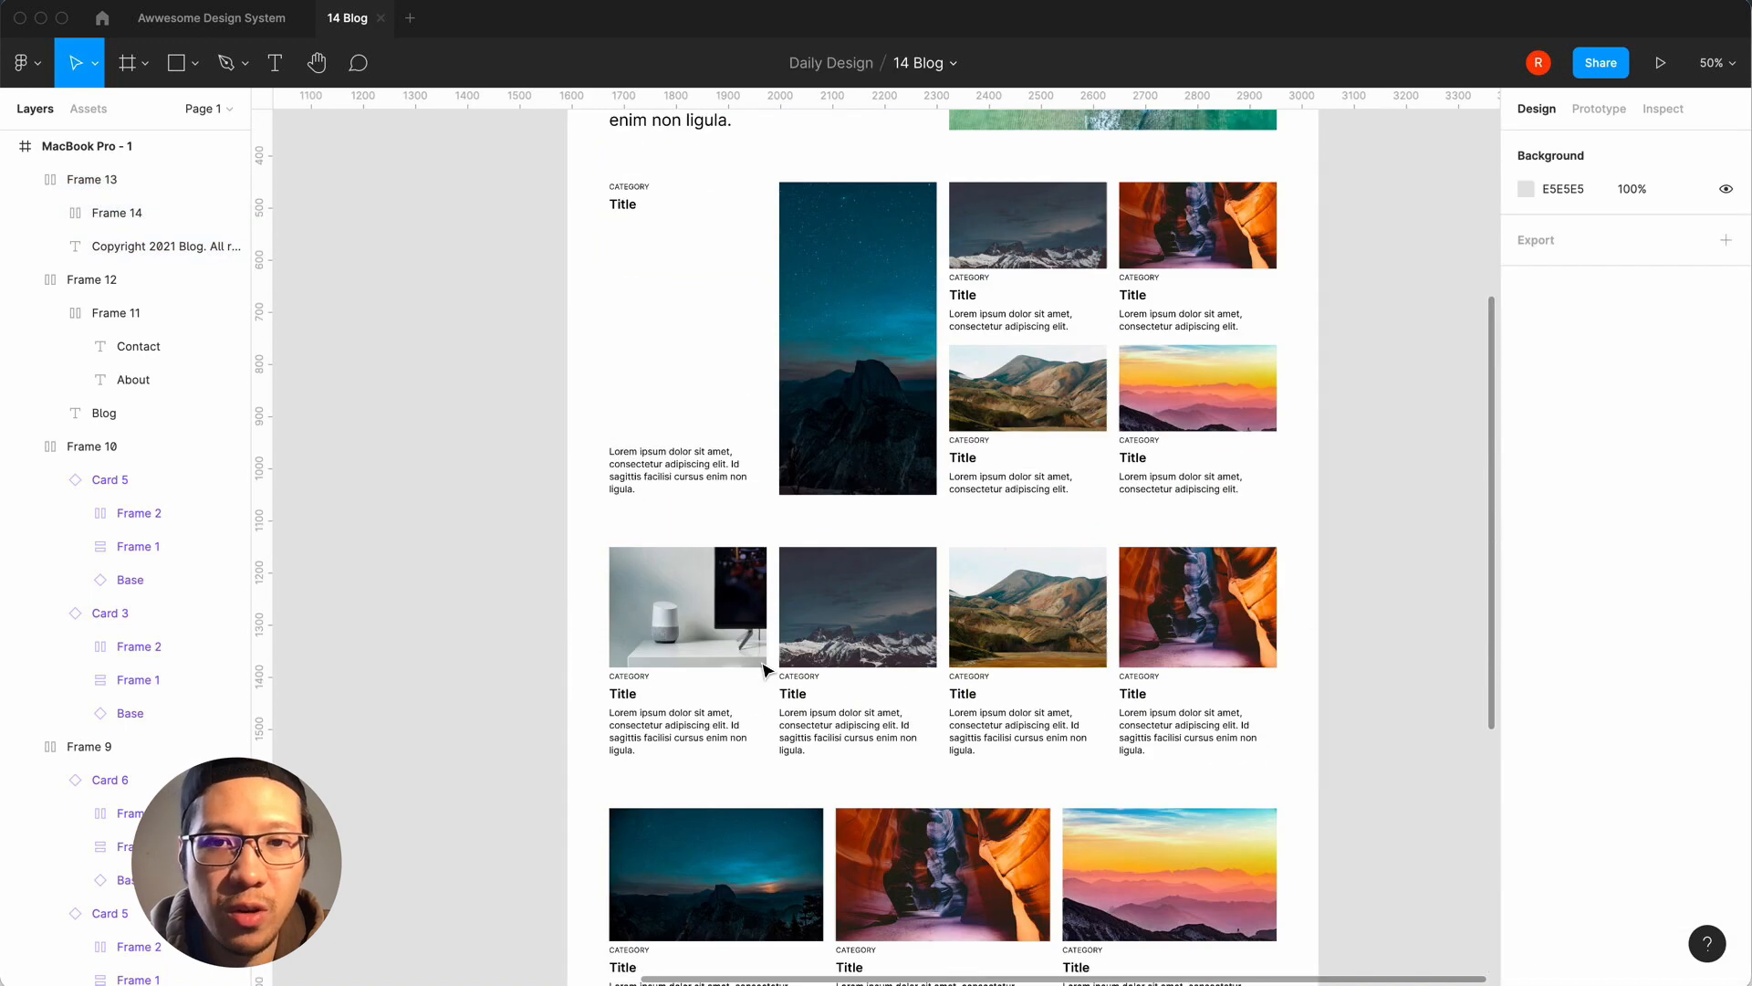
scroll(765, 670, down, 10)
scroll(765, 671, up, 6)
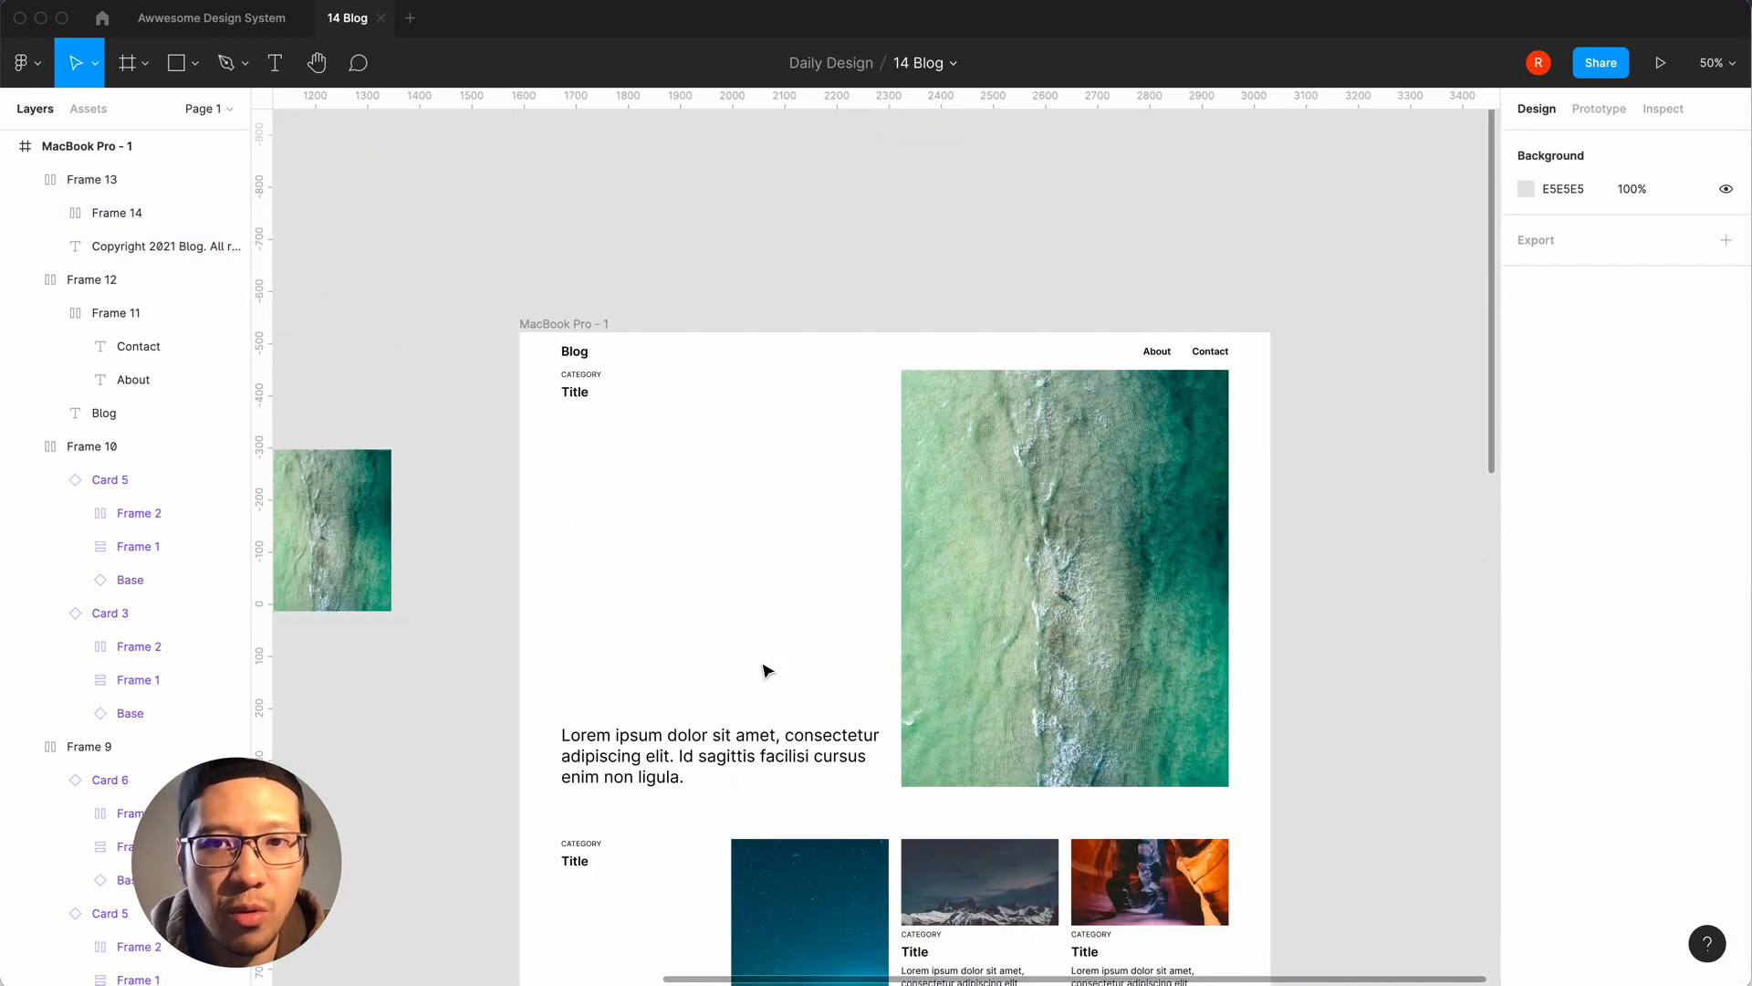
scroll(1088, 770, down, 15)
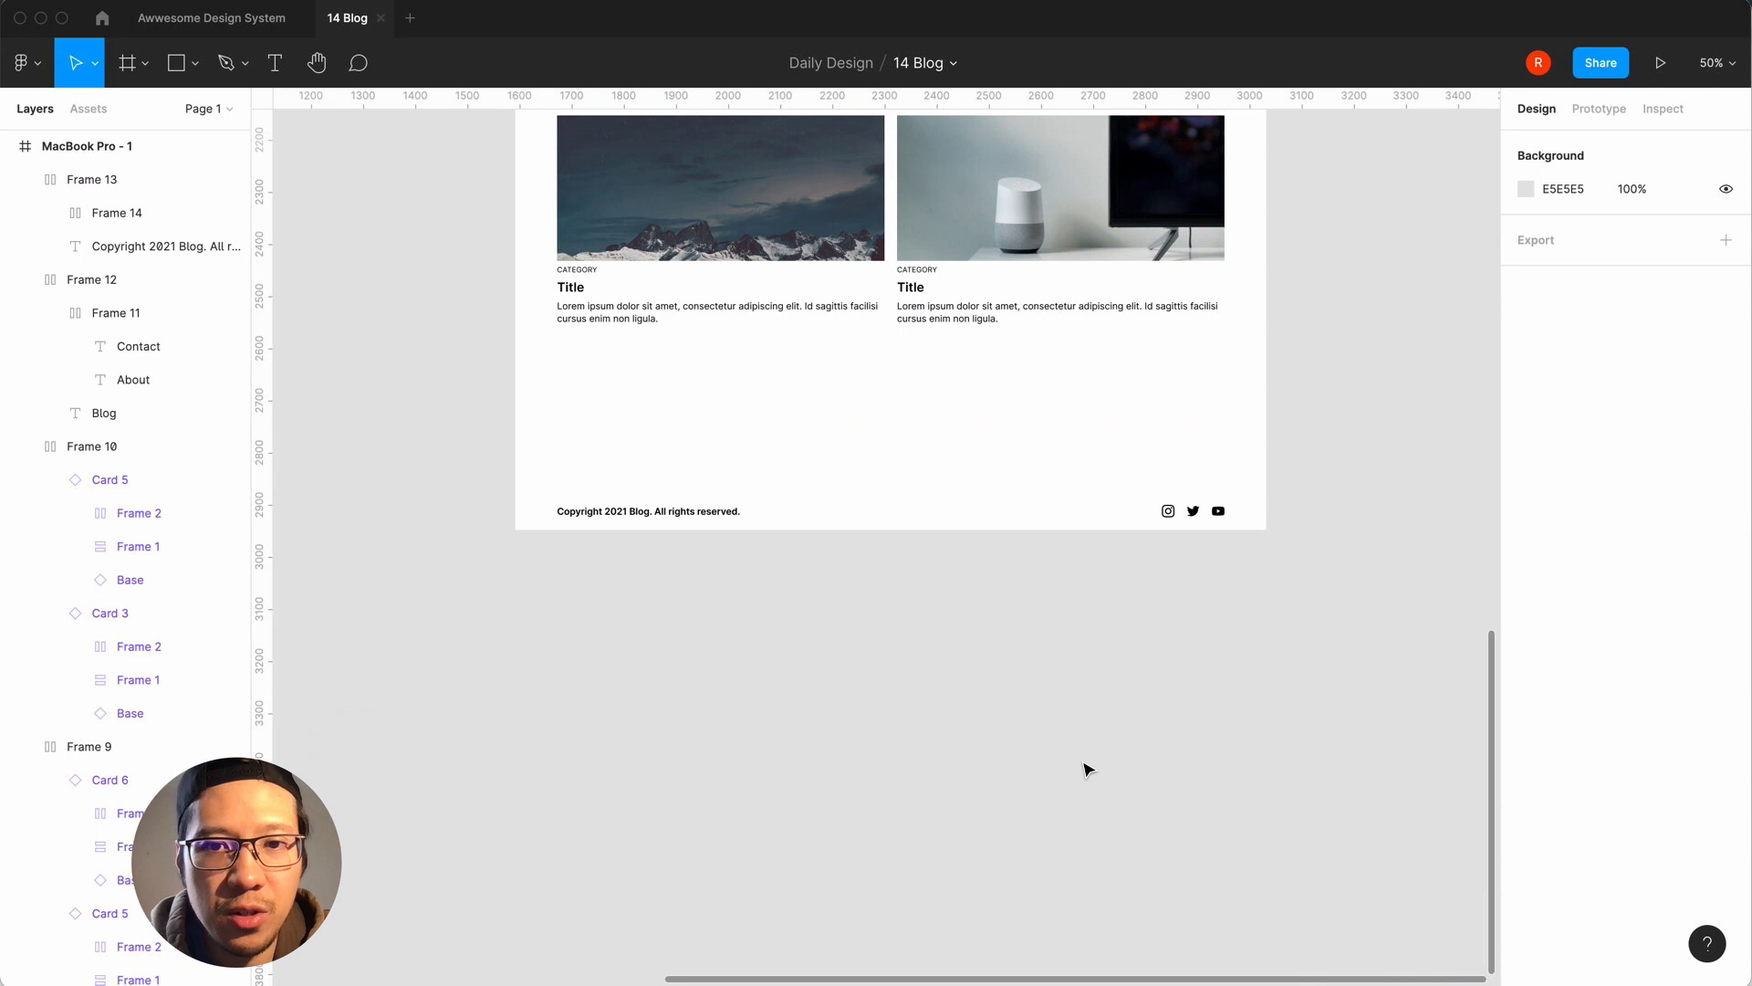
click(970, 523)
click(595, 598)
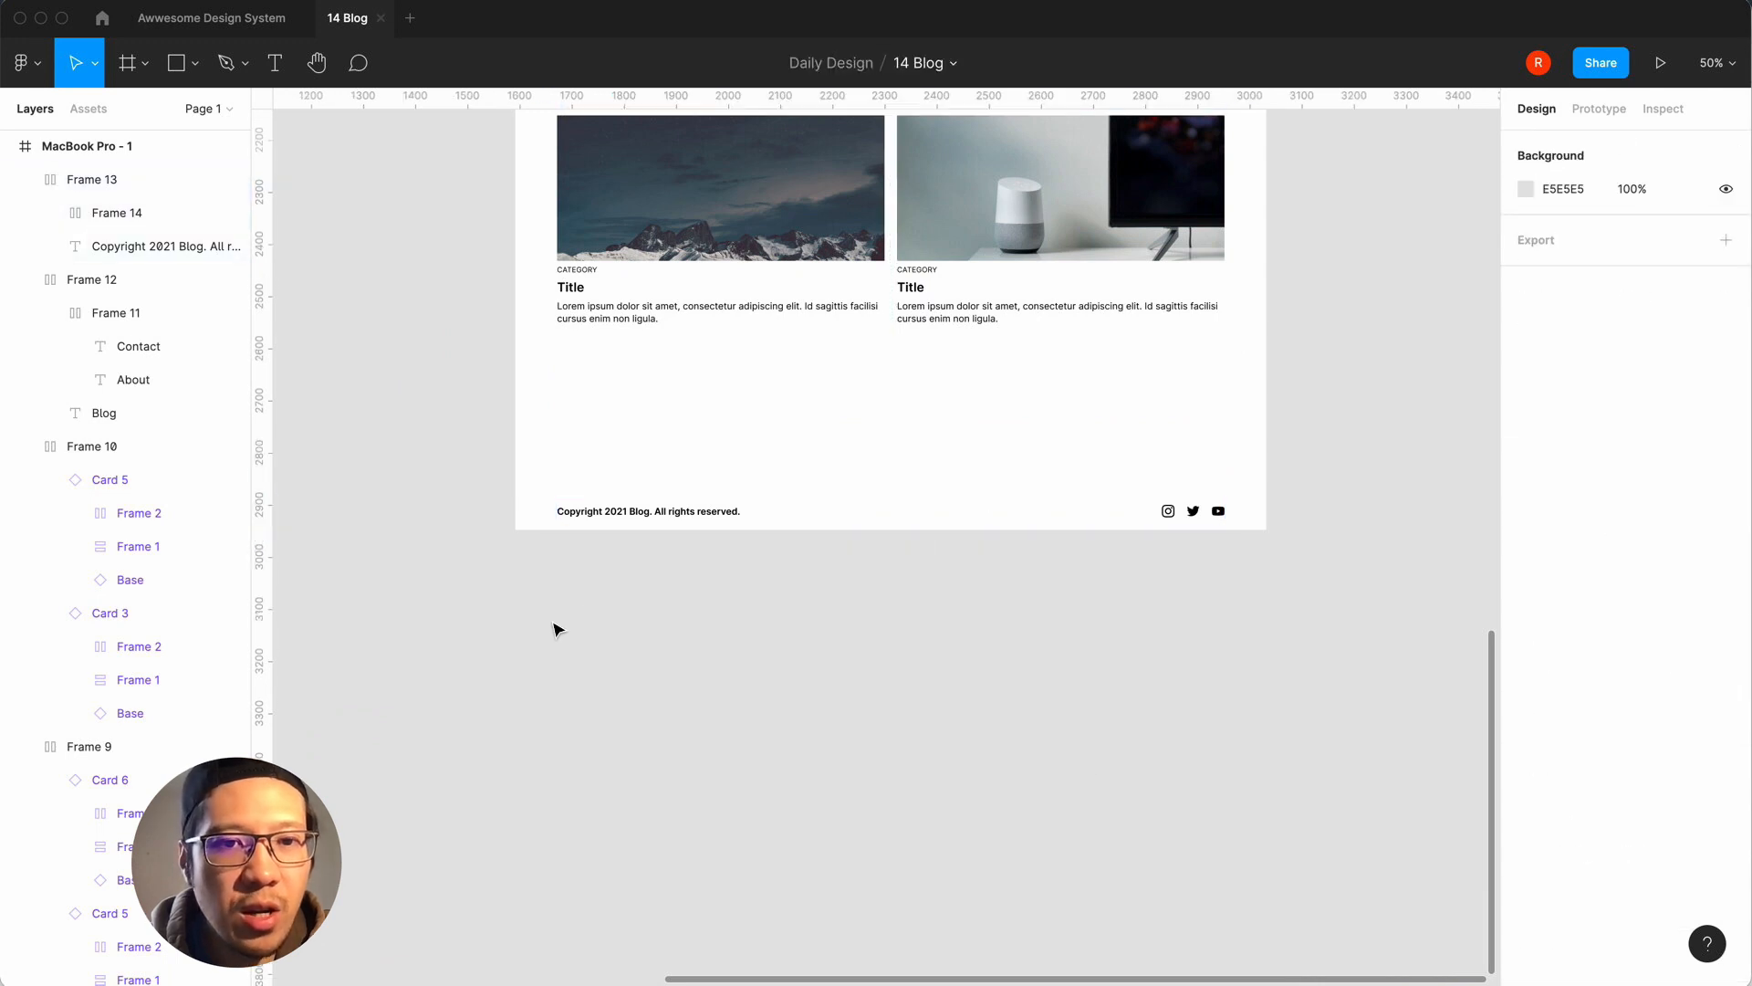
Run the Glyph Picker plugin, copy the © glyph from it and close the plugin.
click(696, 523)
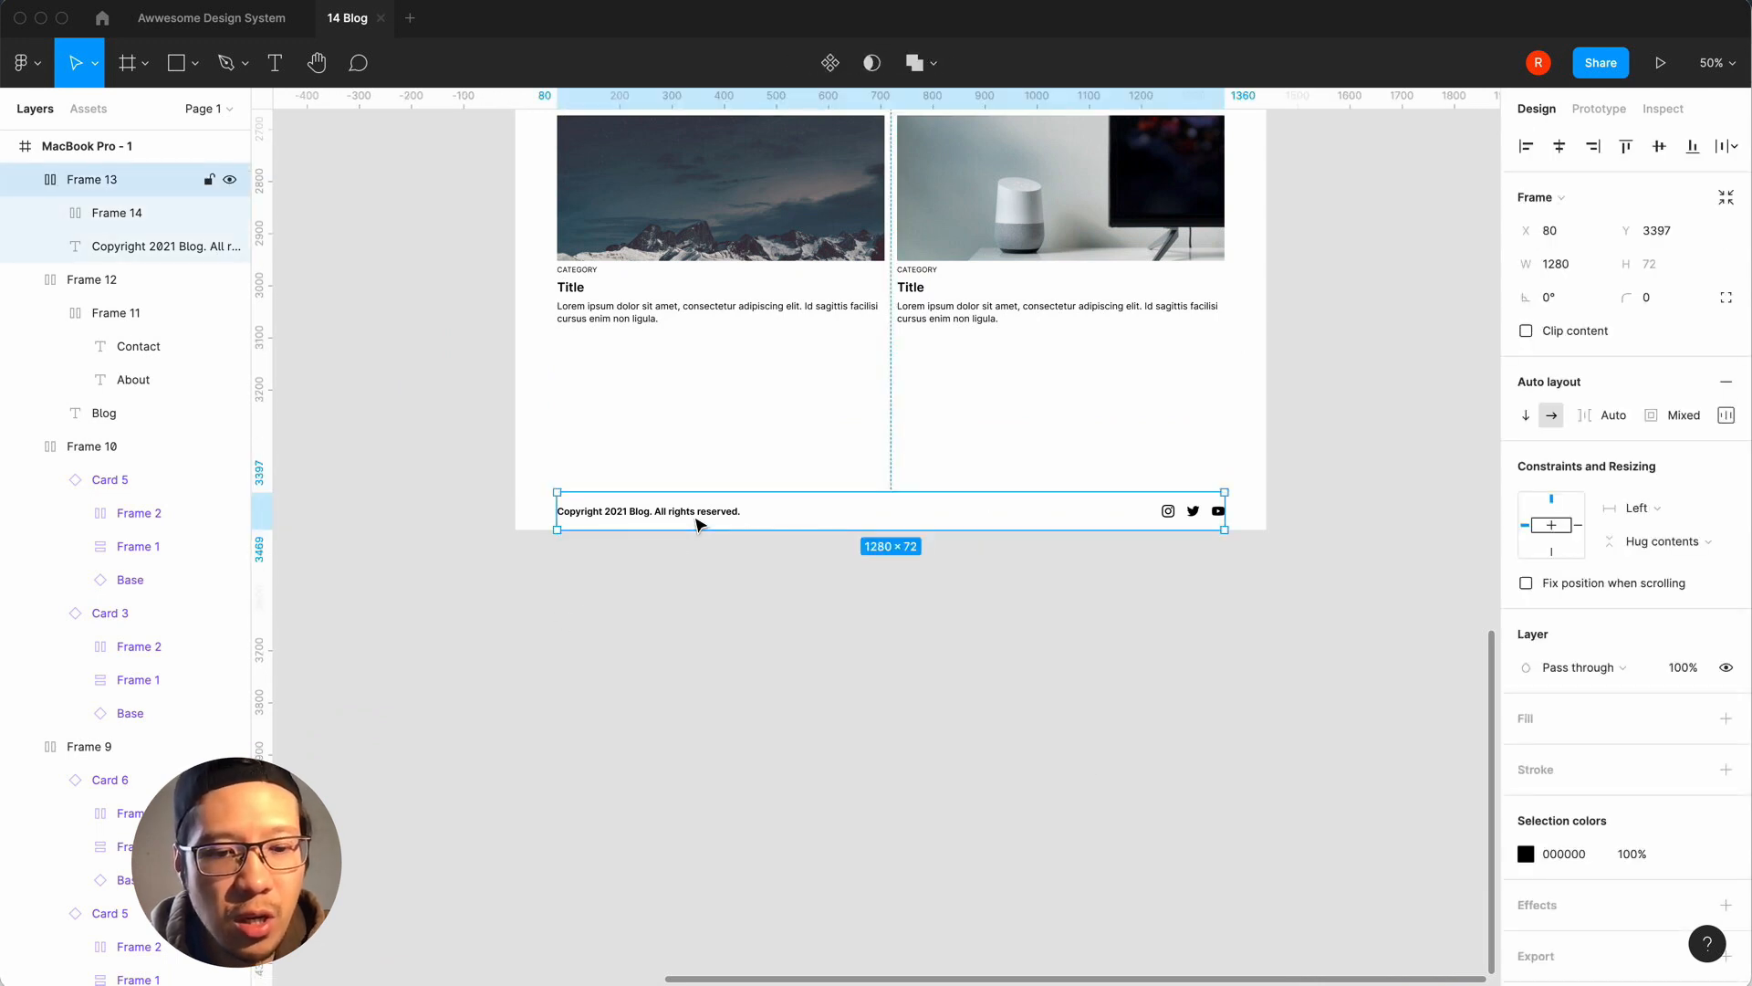
key(super+slash)
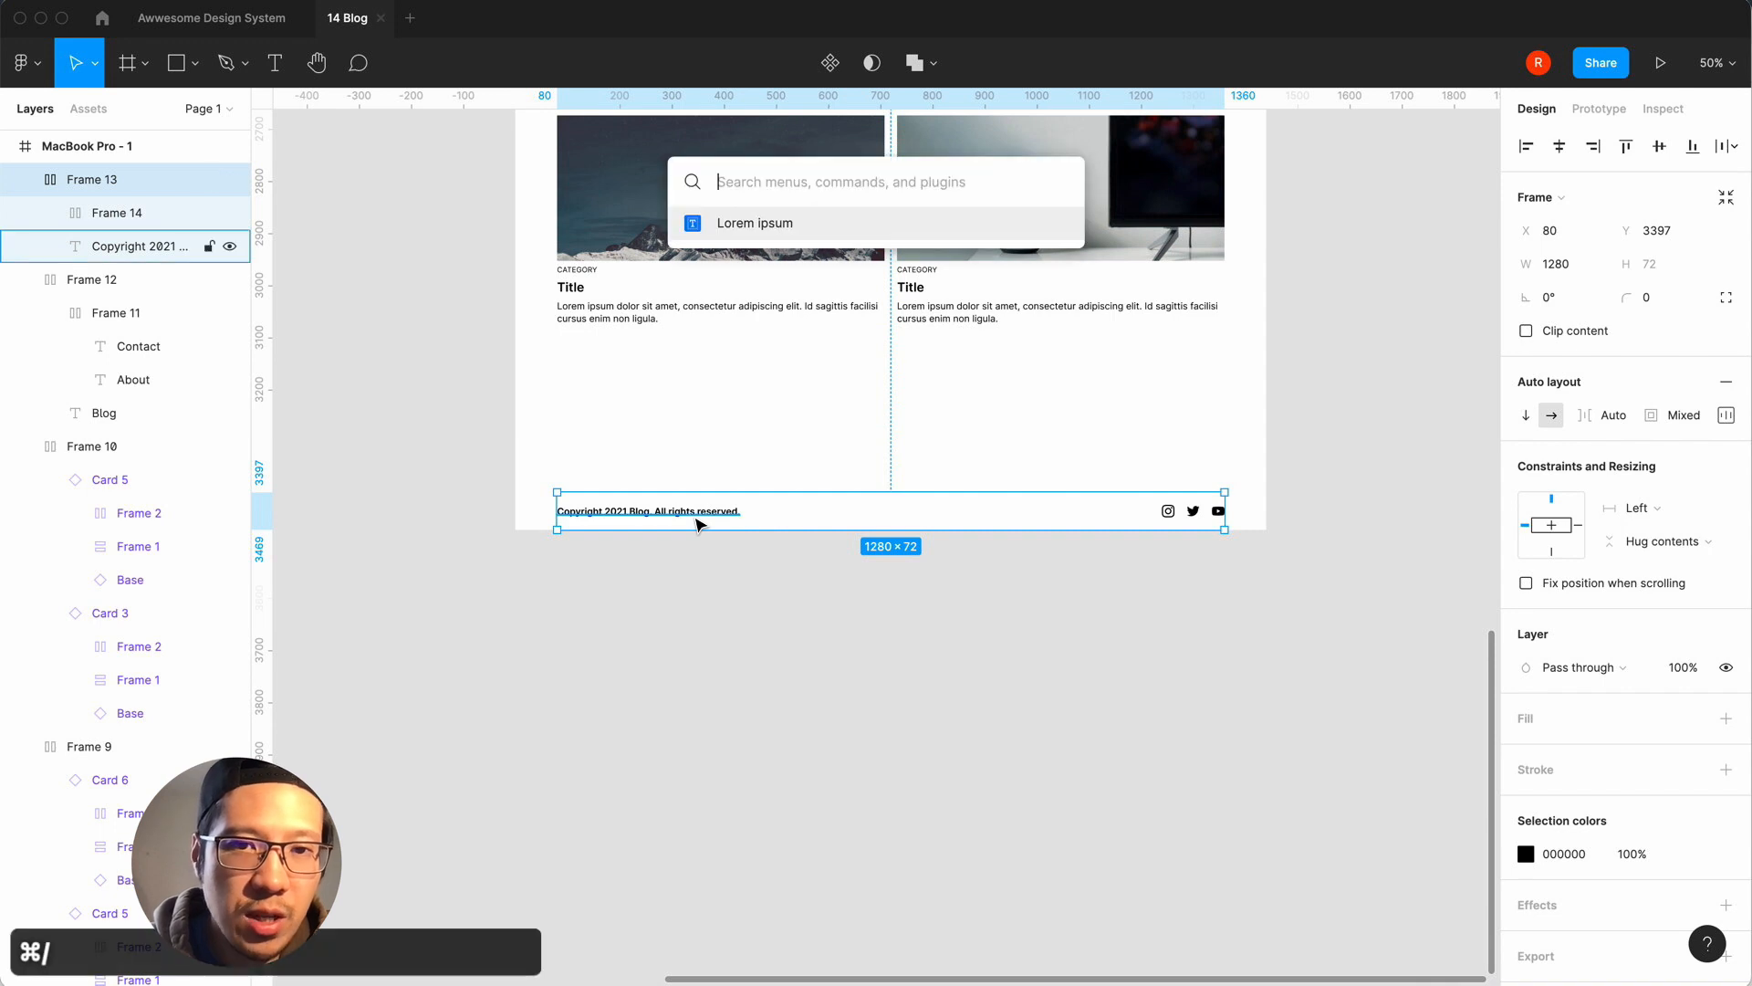
text(gl)
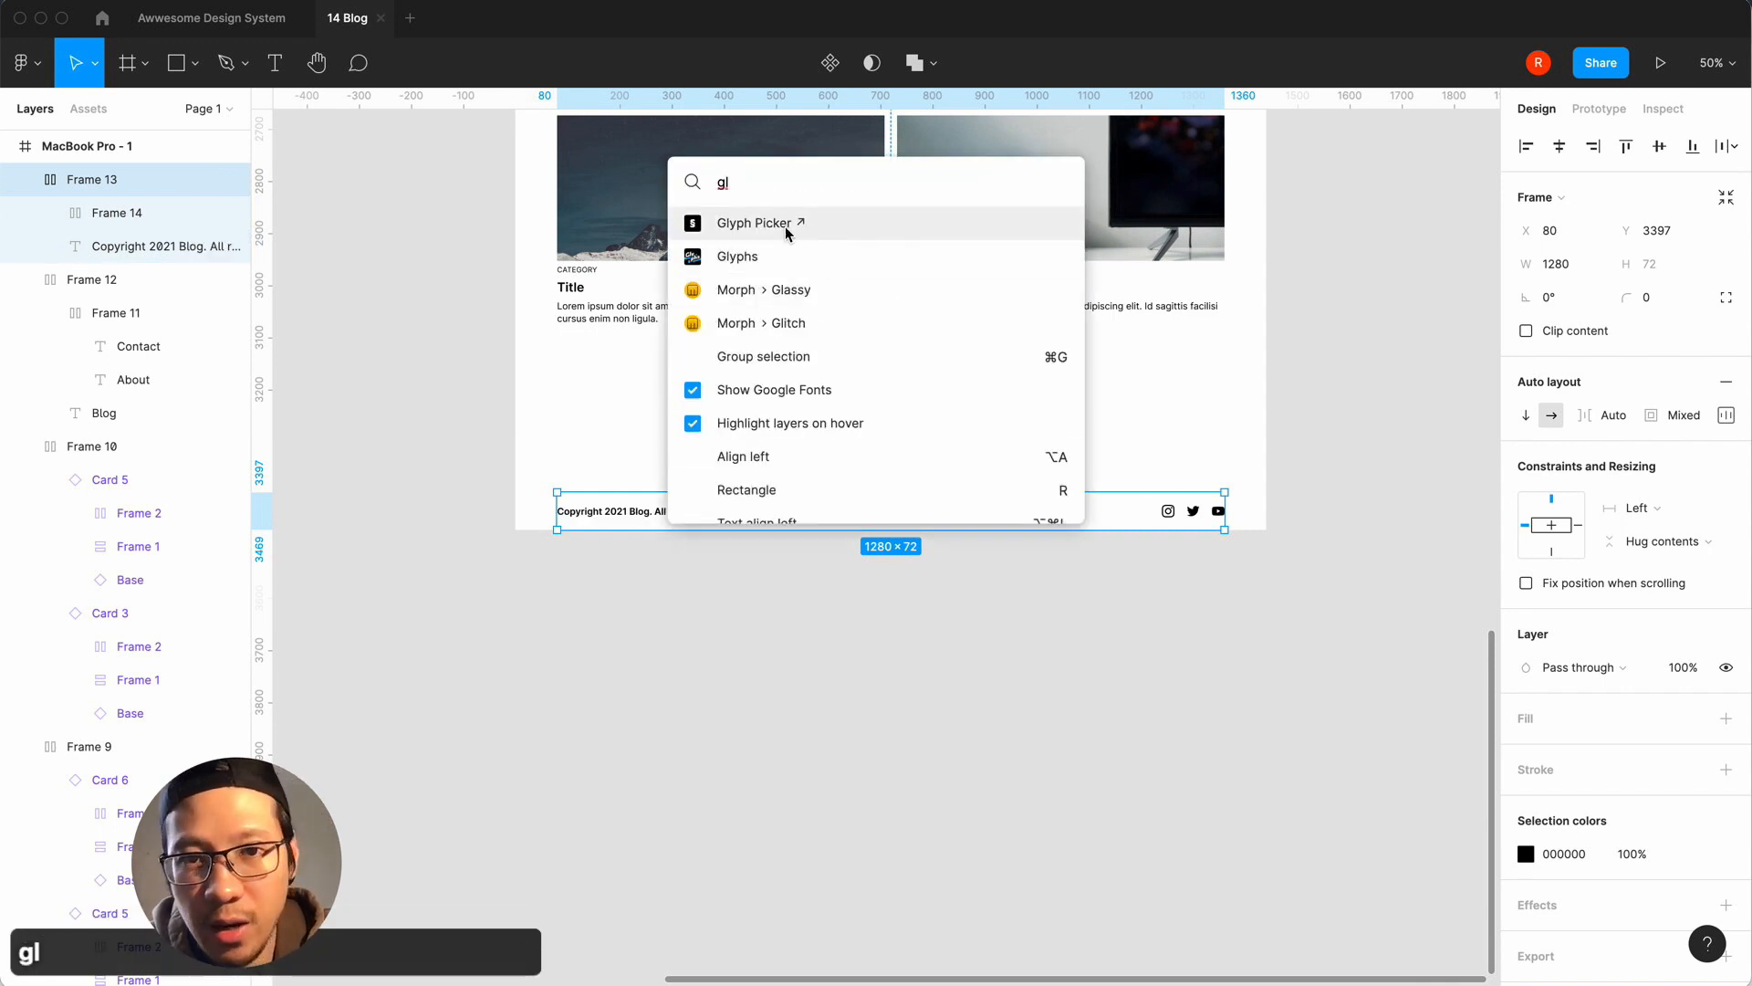
click(787, 227)
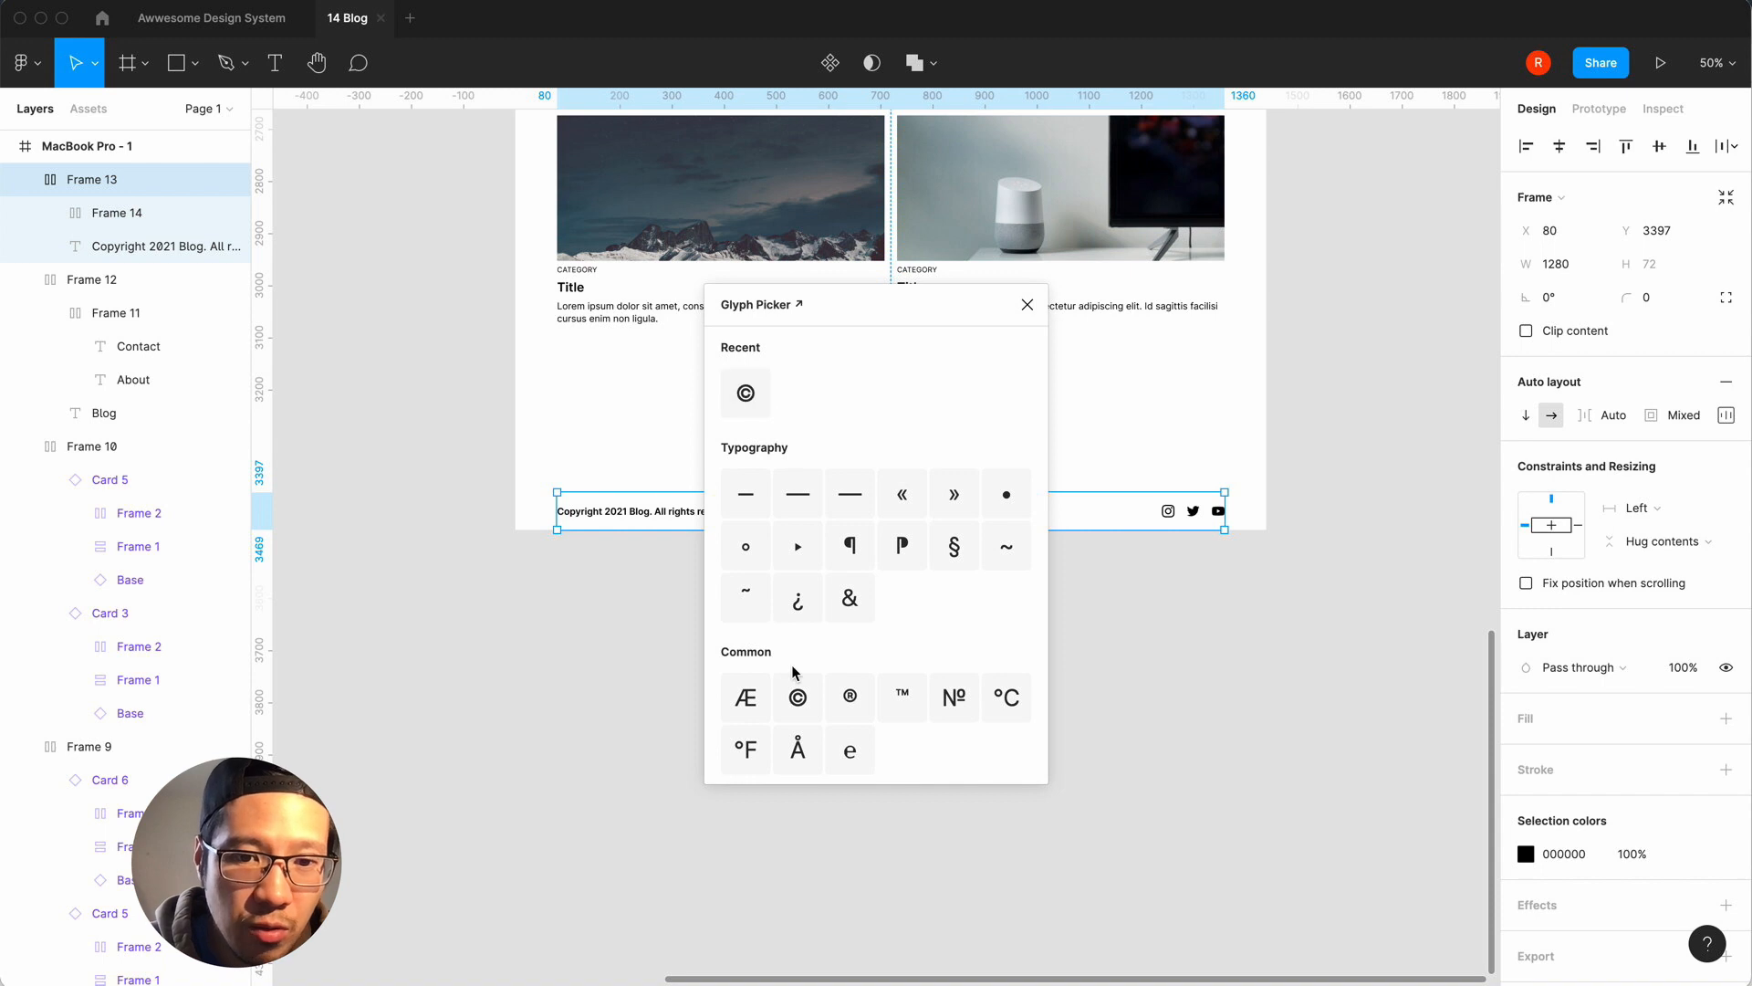
click(754, 395)
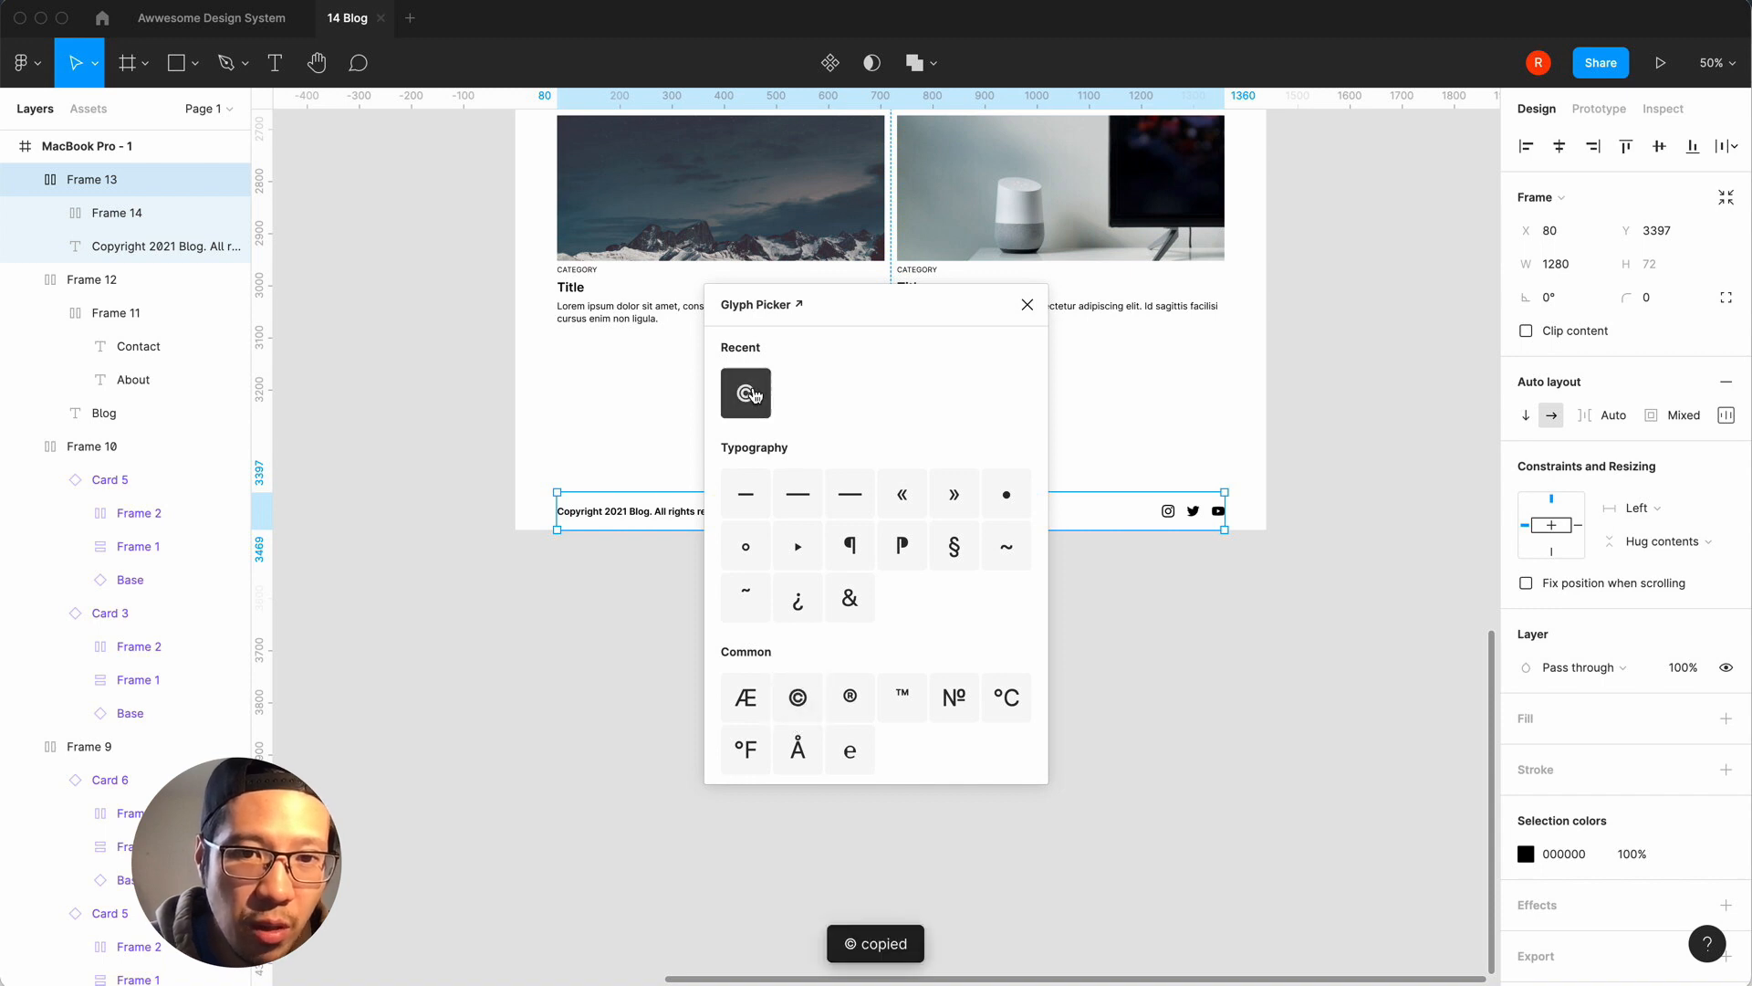
click(1026, 304)
Insert the copied © symbol and a space before "Copyright" in the footer text.
click(567, 688)
key(shift+0)
key(ctrl+plus)
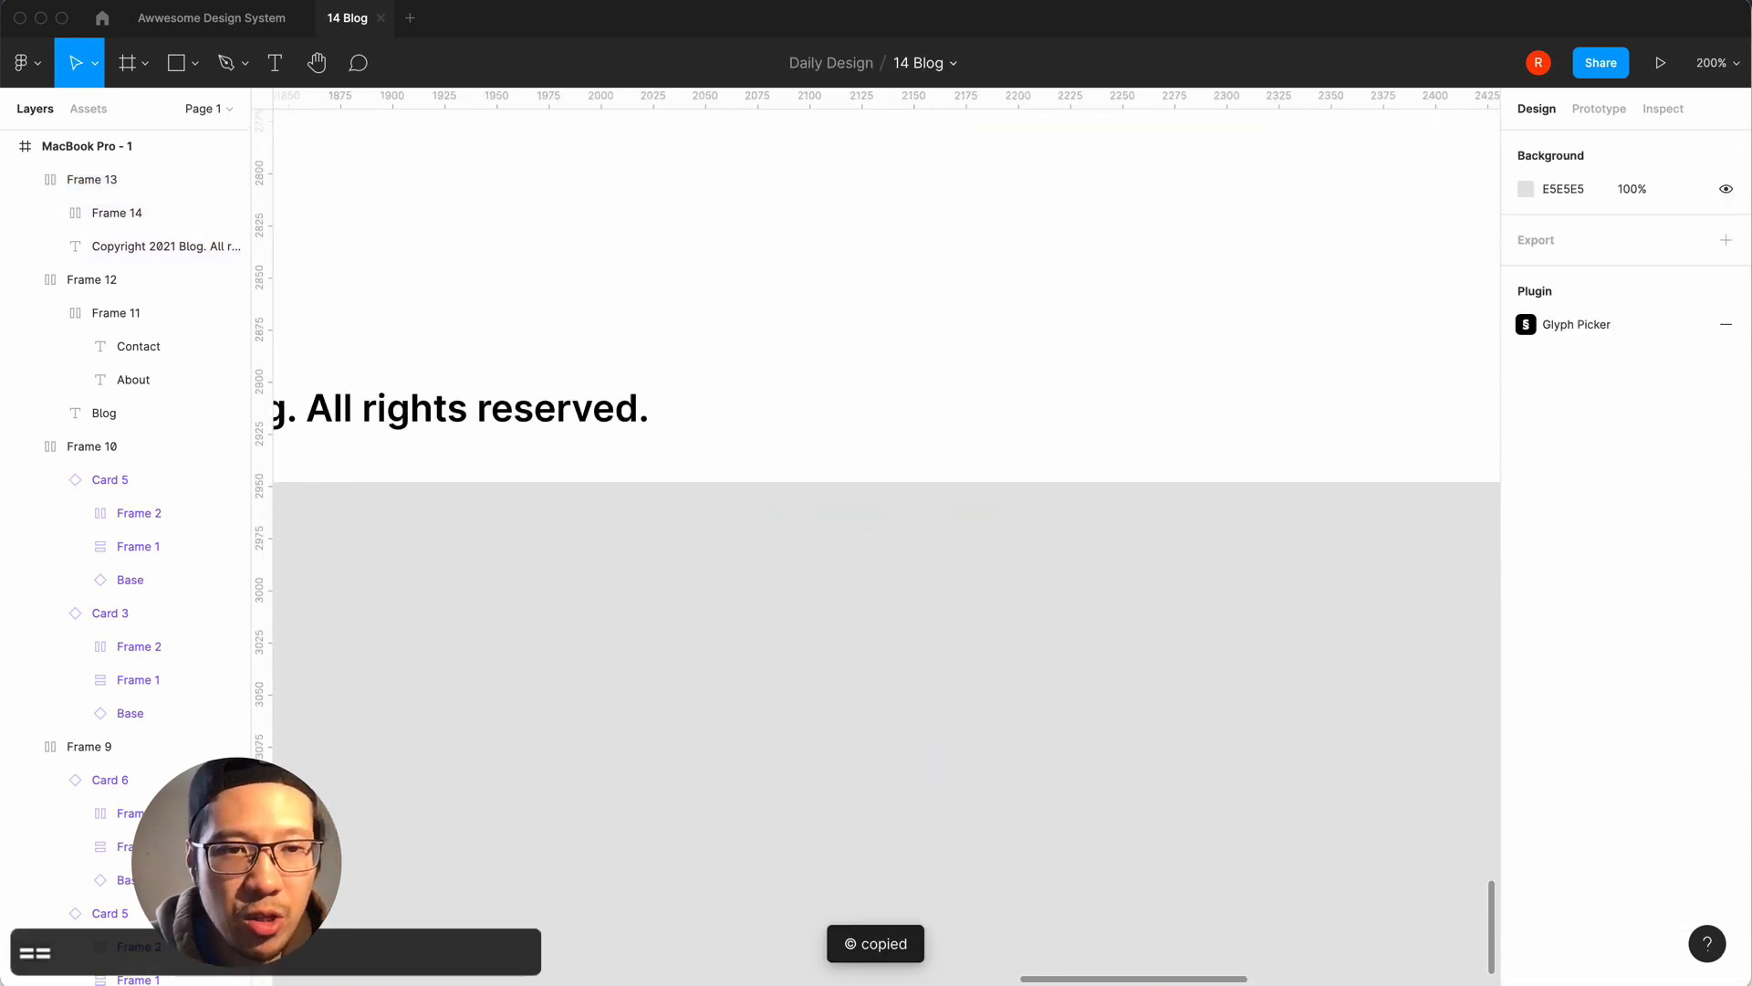
scroll(849, 466, left, 5)
click(1020, 424)
click(1022, 424)
double_click(1020, 424)
click(1015, 416)
click(953, 416)
key(super+v)
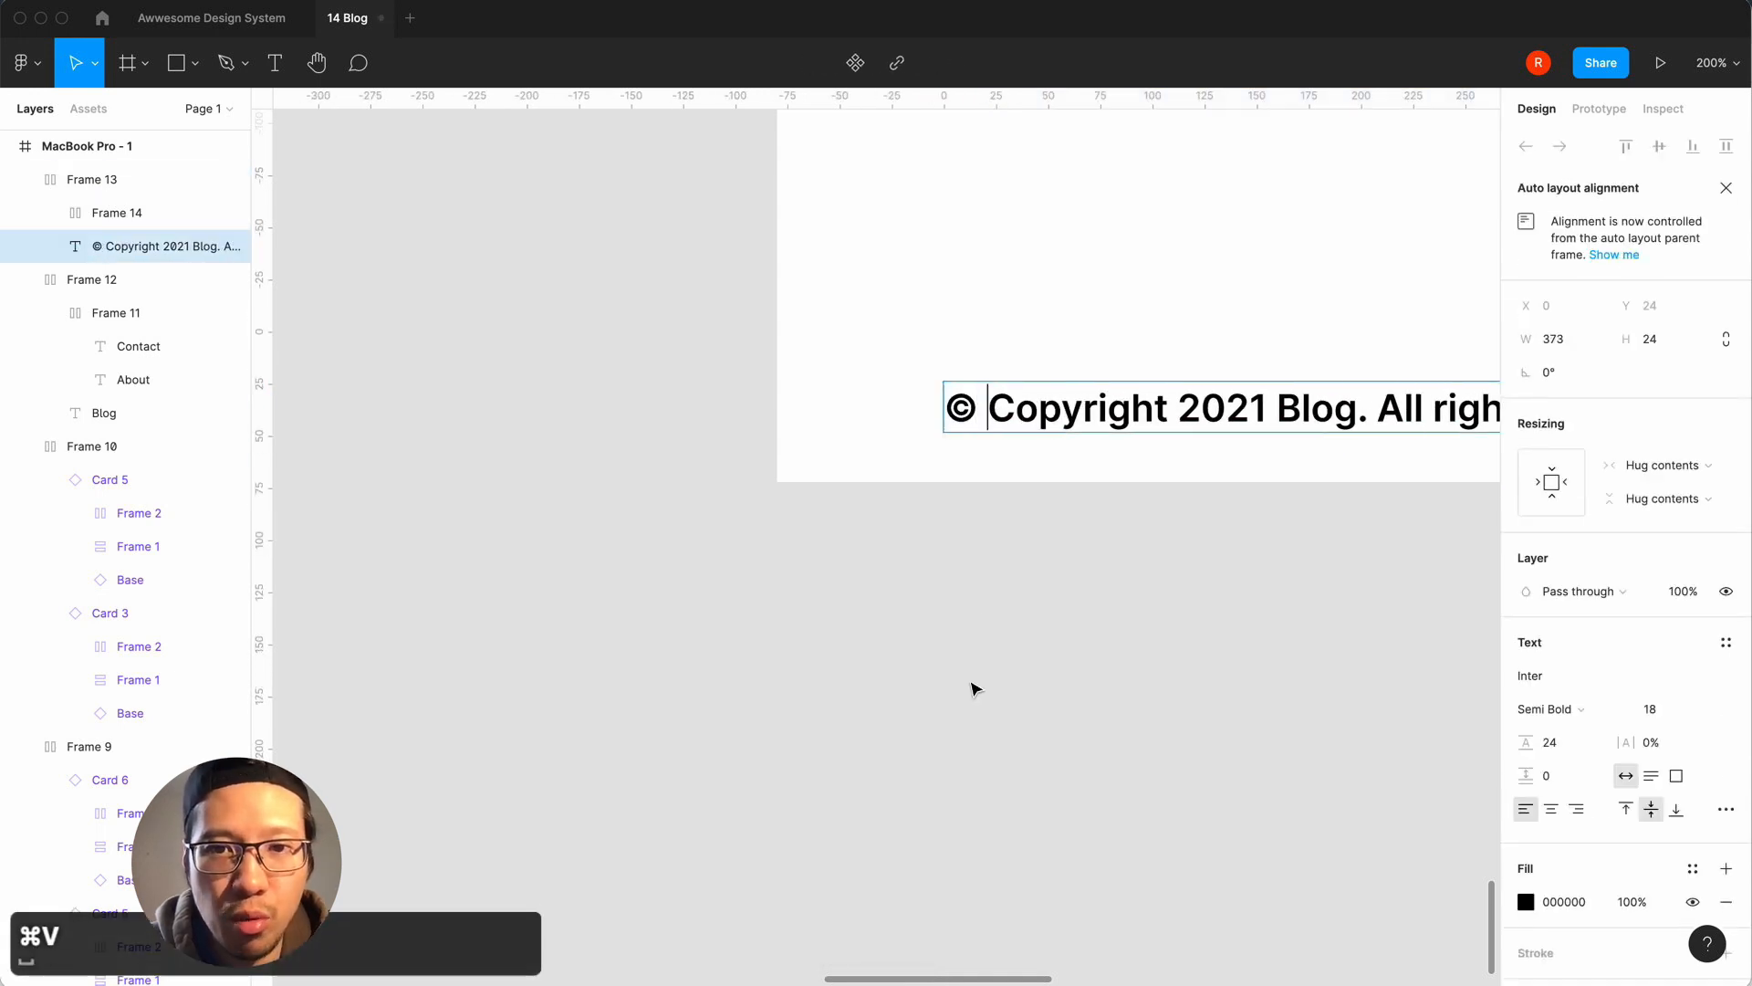
click(968, 712)
key(minus)
key(minus)
scroll(969, 713, up, 2)
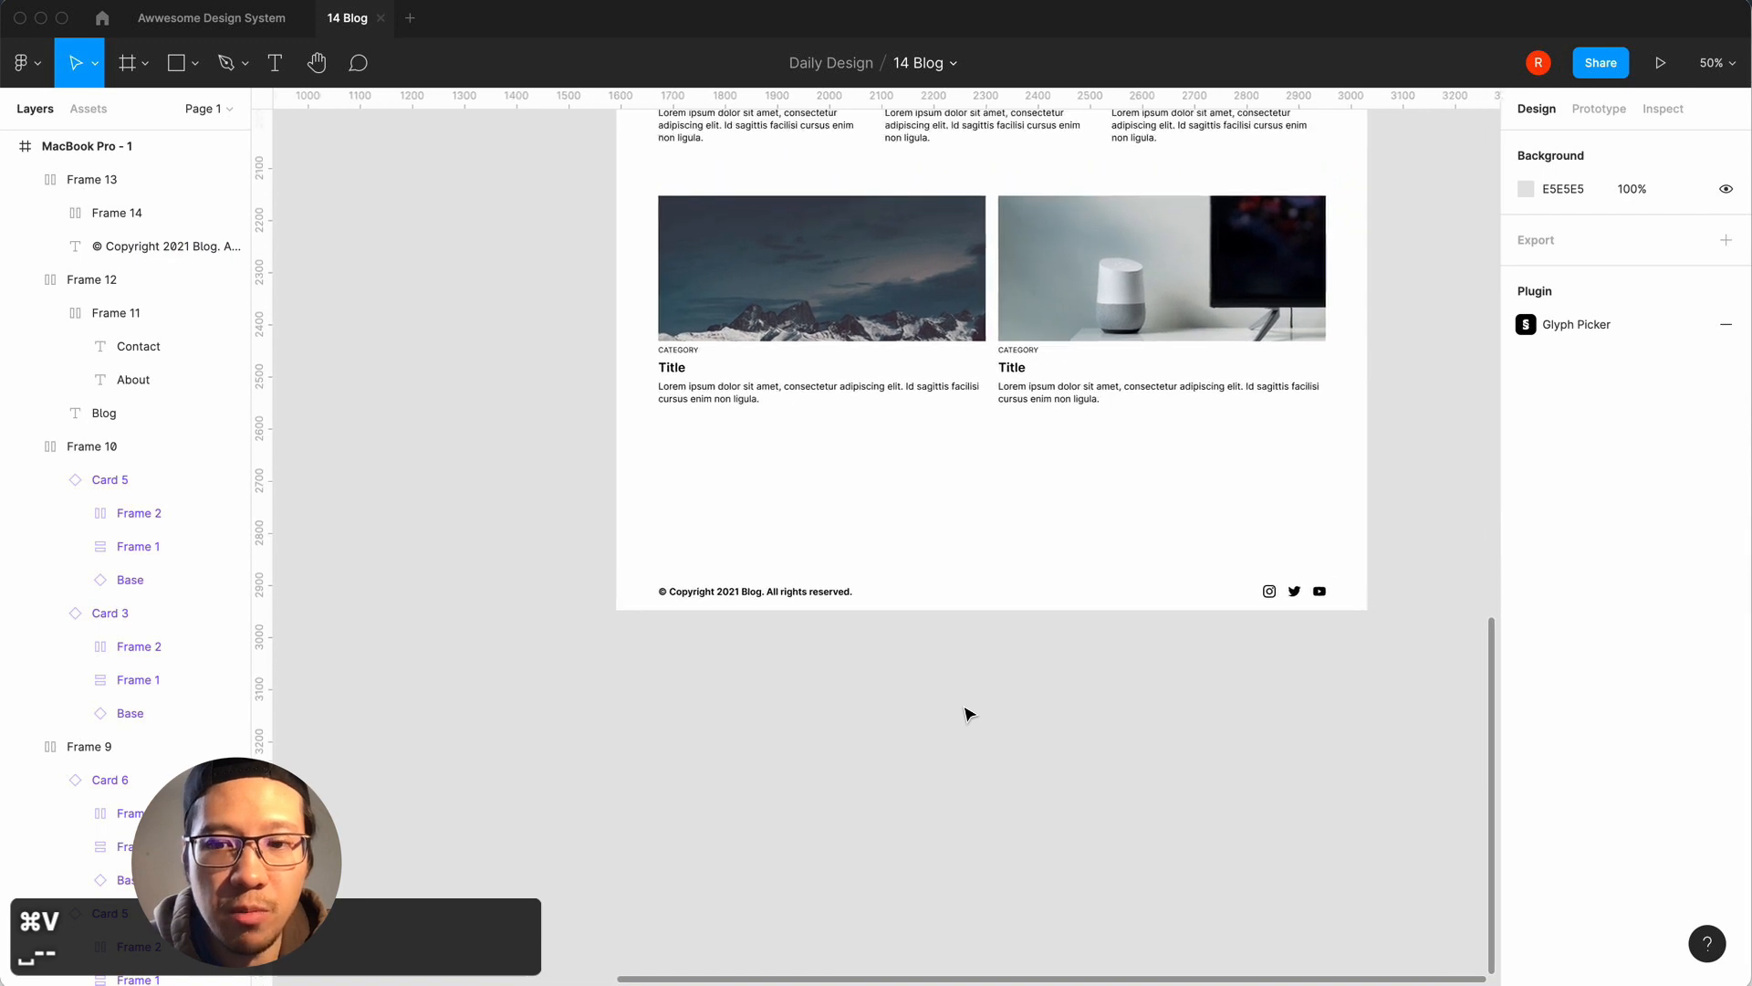
Review the whole blog page from header to footer and the card components placed beside it.
key(minus)
scroll(969, 712, up, 10)
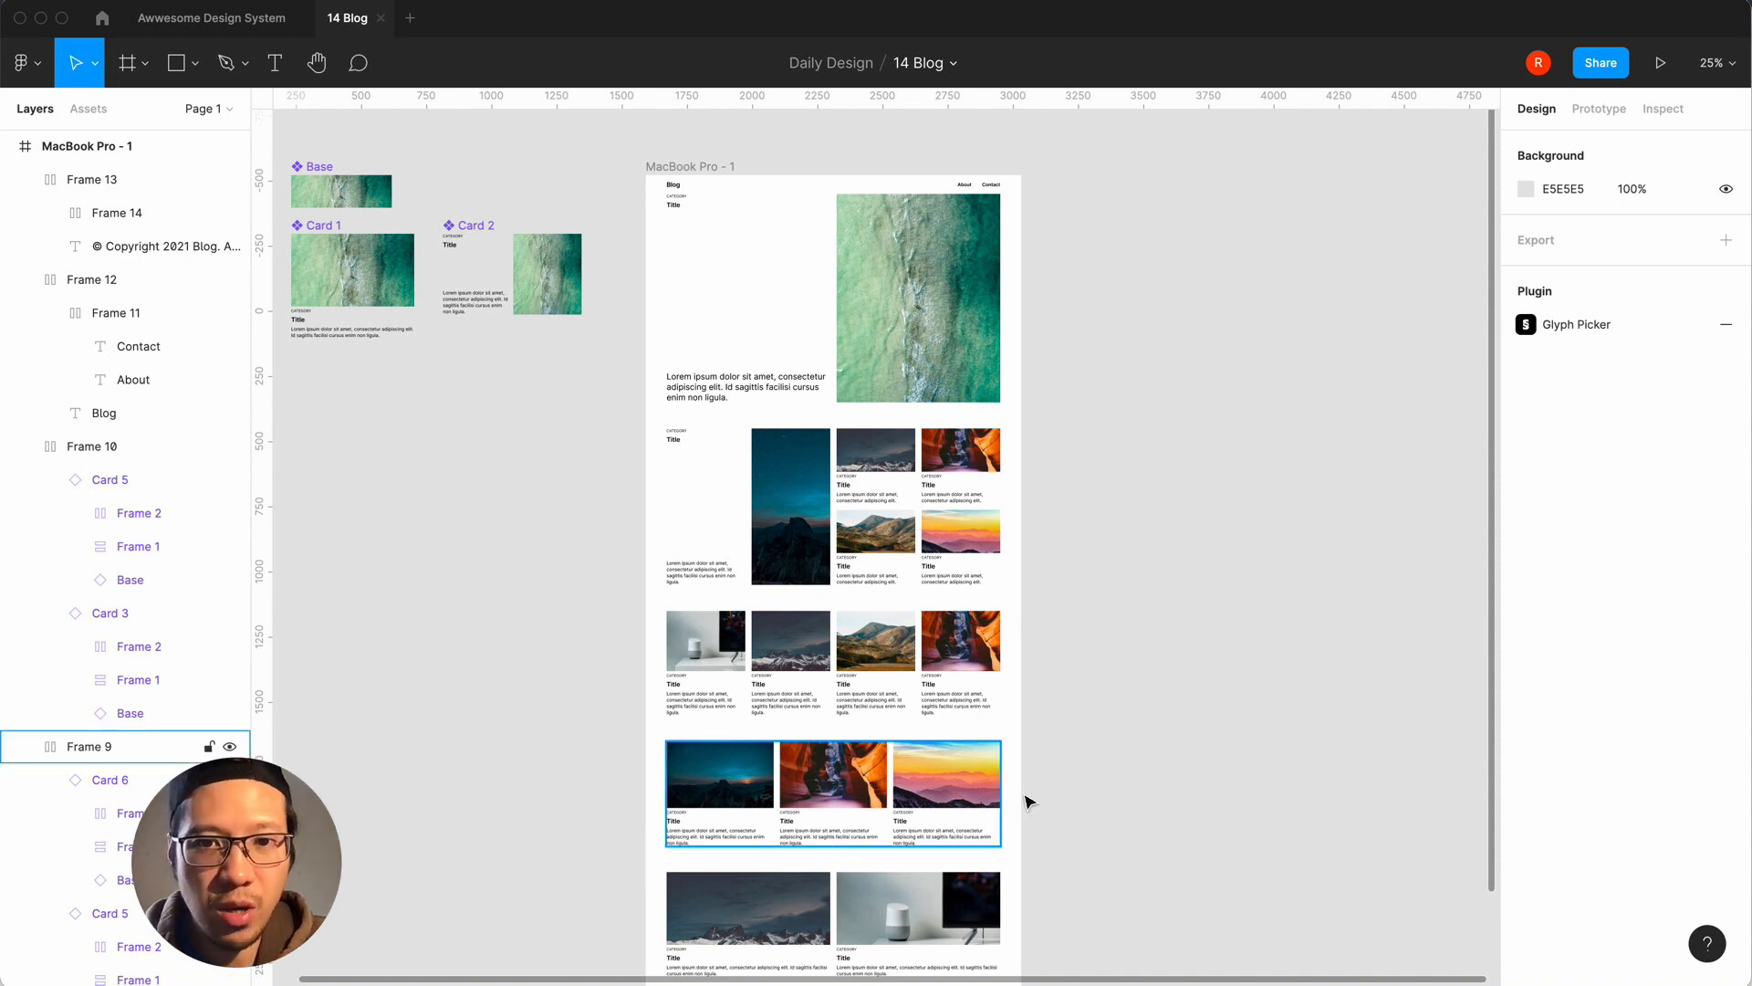
scroll(1142, 709, down, 3)
scroll(1142, 708, left, 1)
scroll(1142, 708, up, 3)
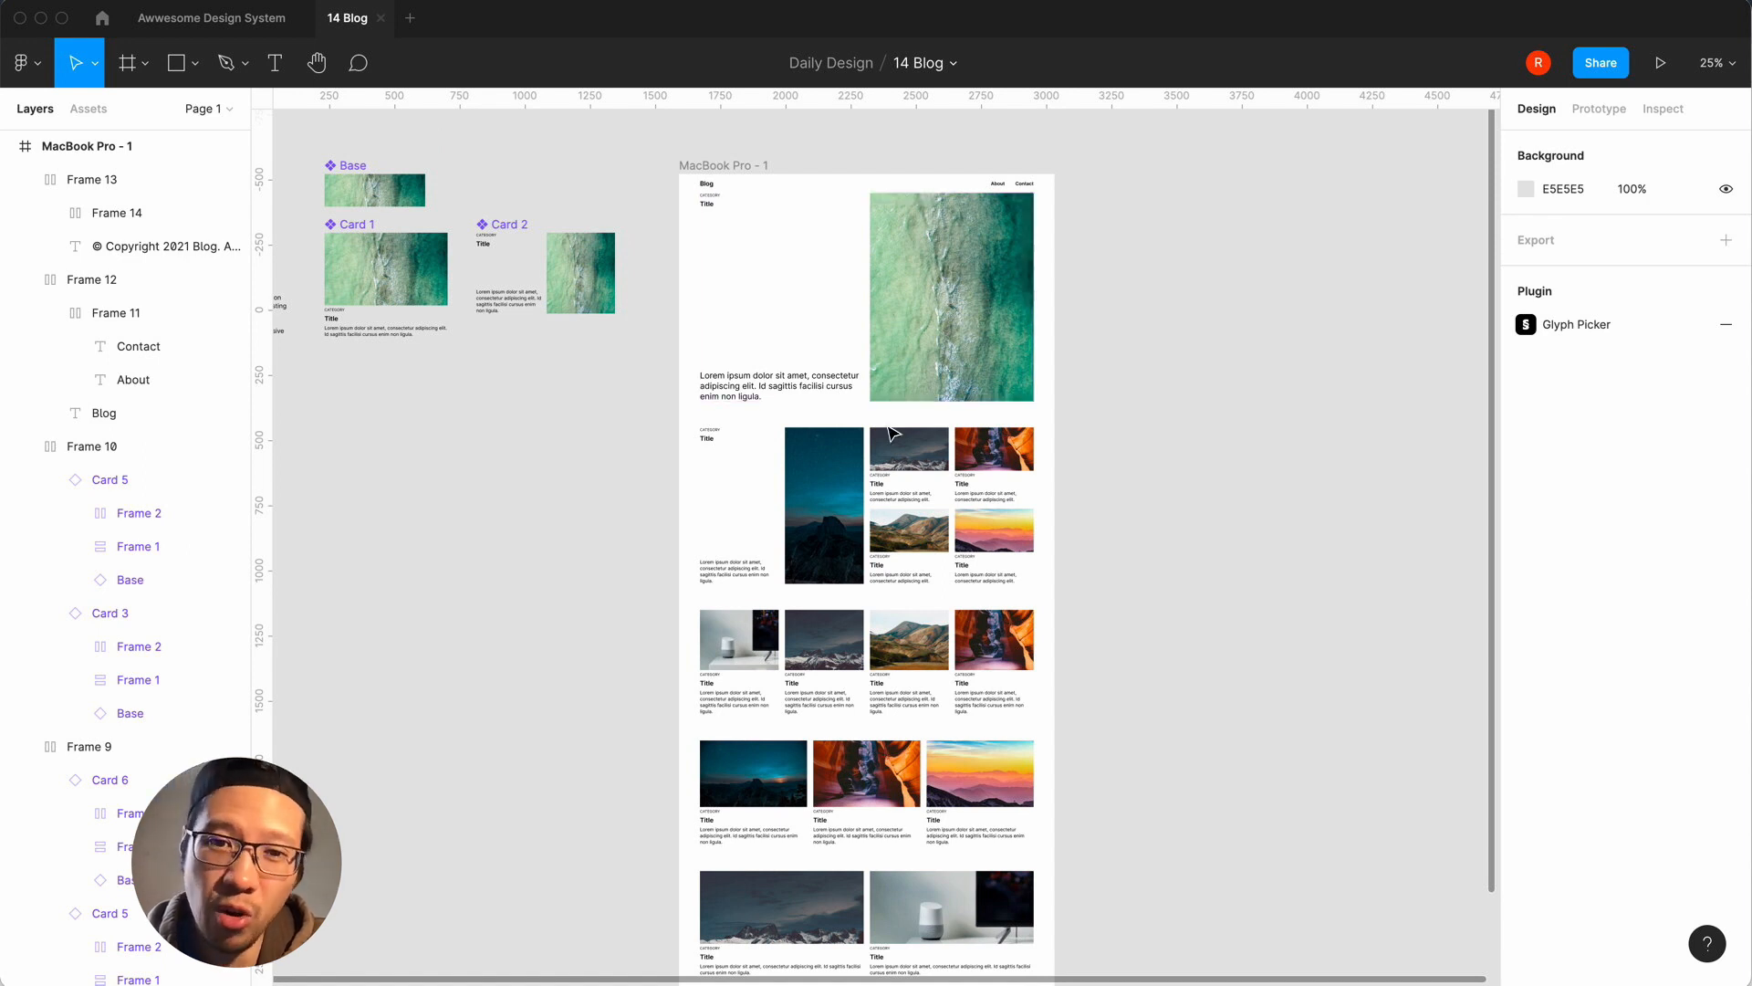
scroll(882, 715, down, 5)
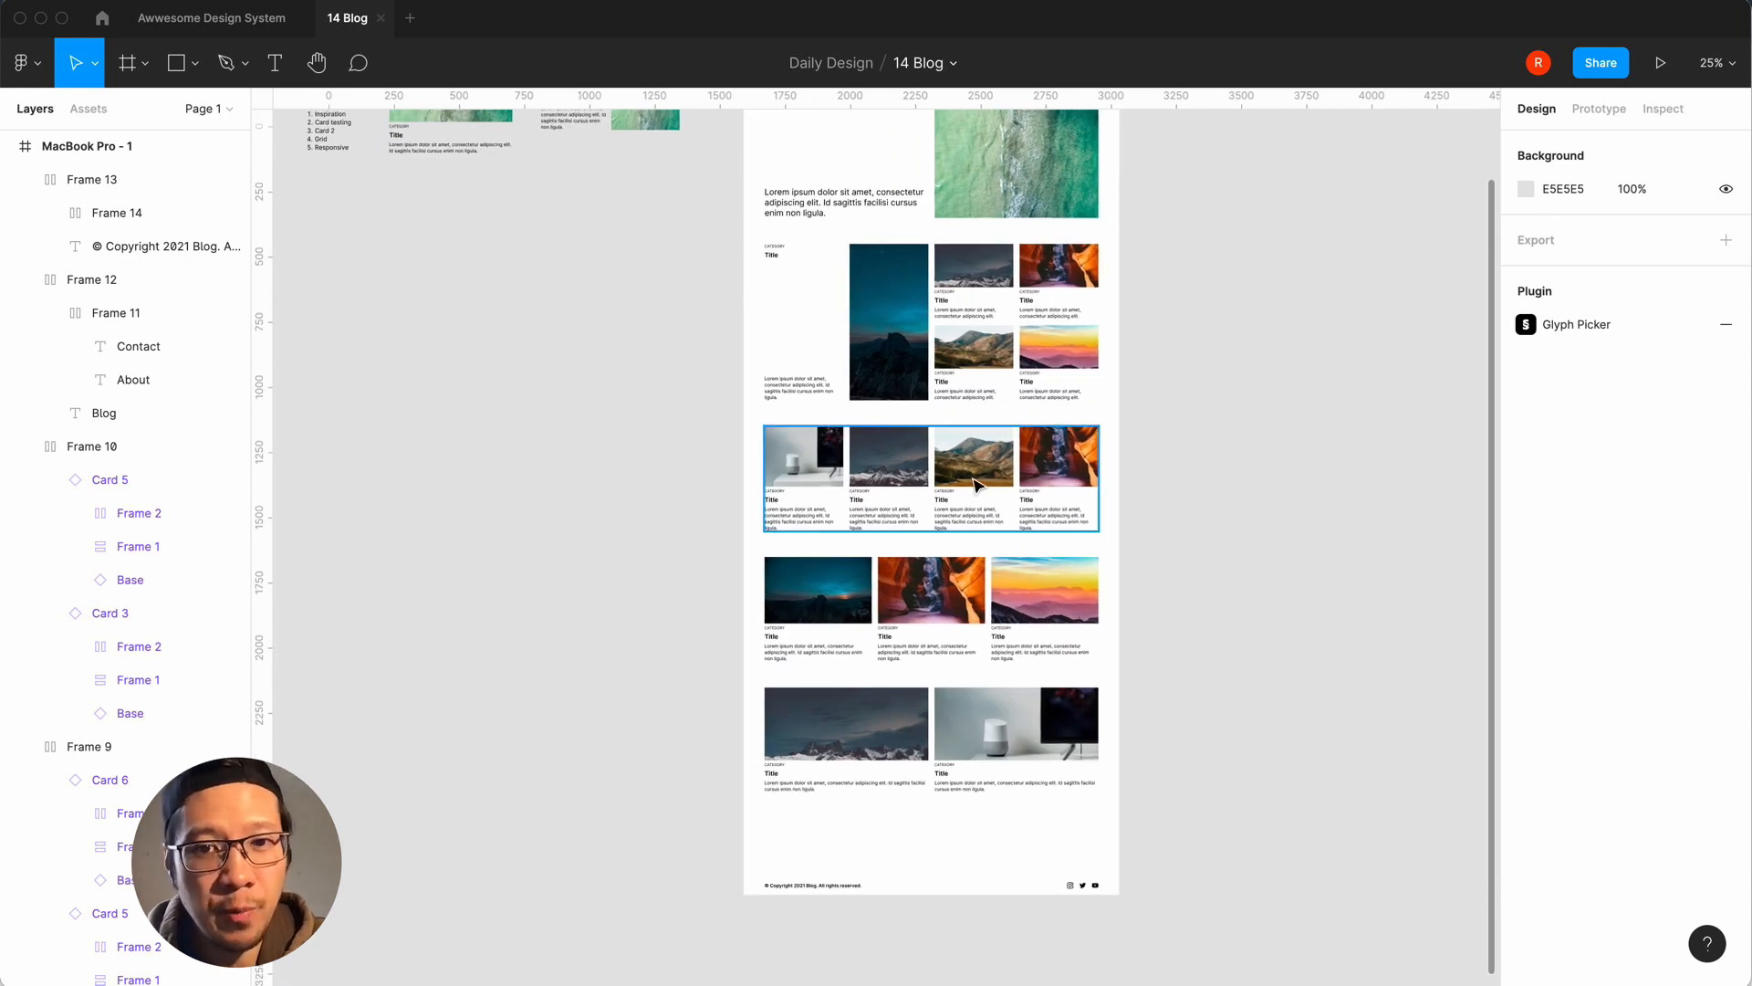
scroll(1001, 503, up, 3)
scroll(1001, 503, up, 2)
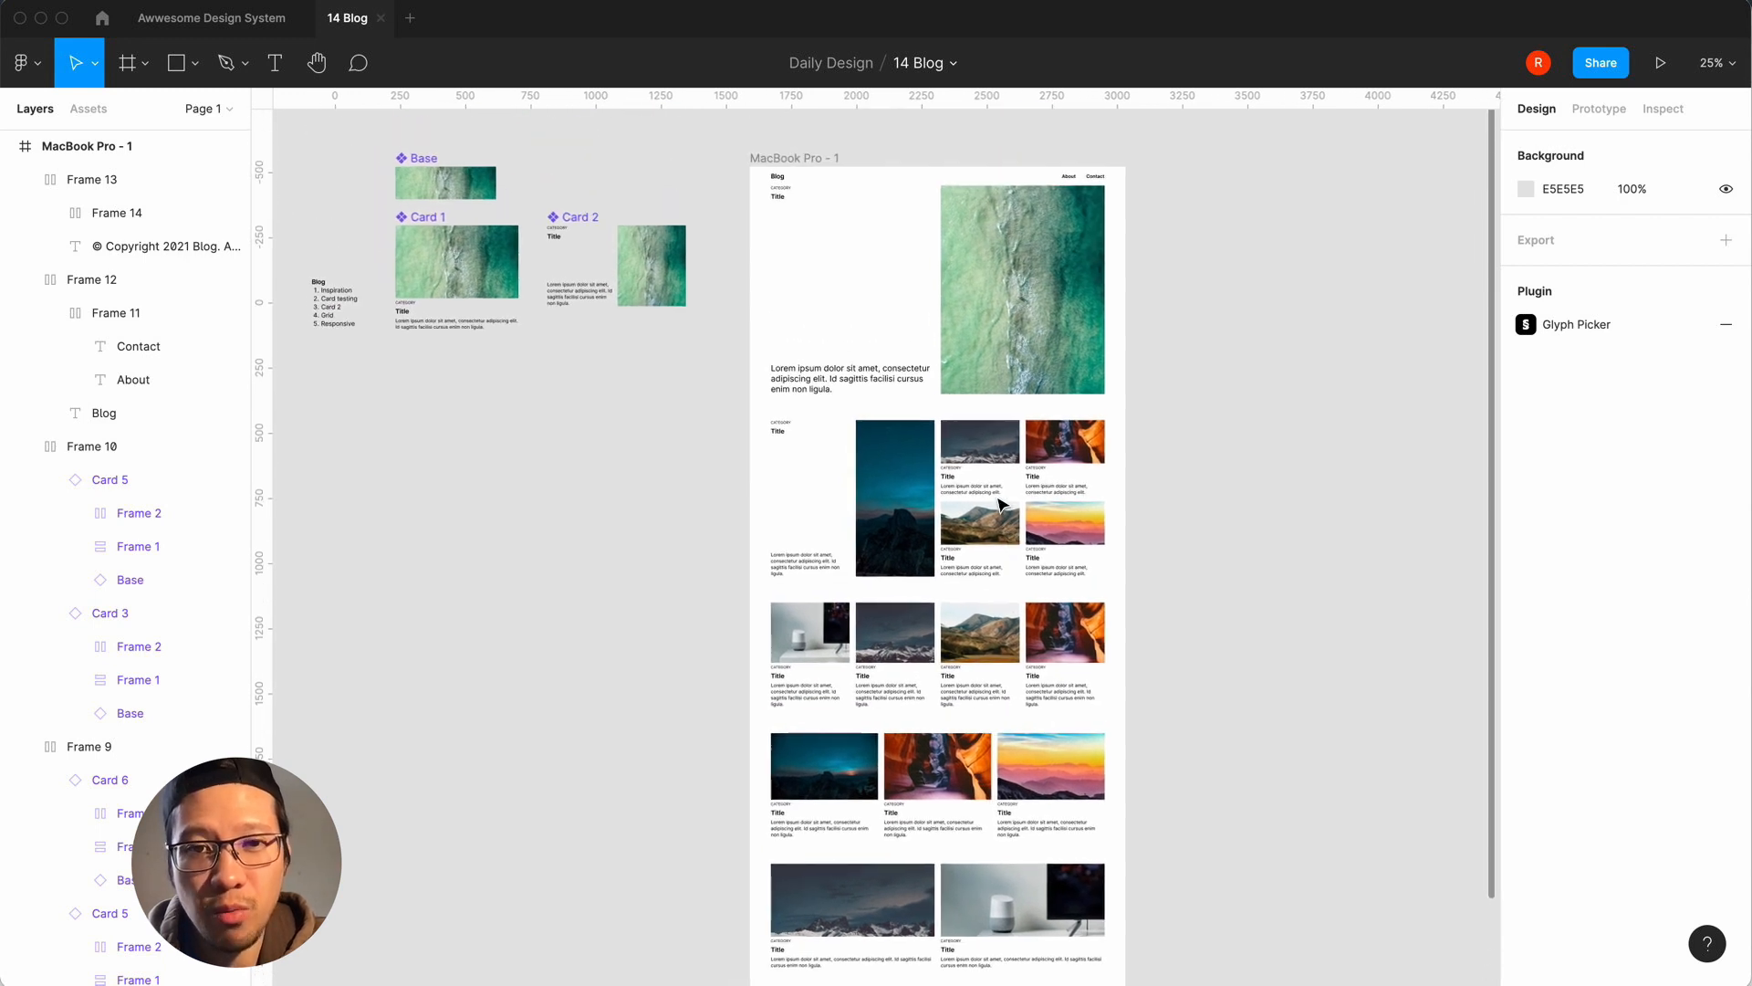
scroll(1002, 503, up, 2)
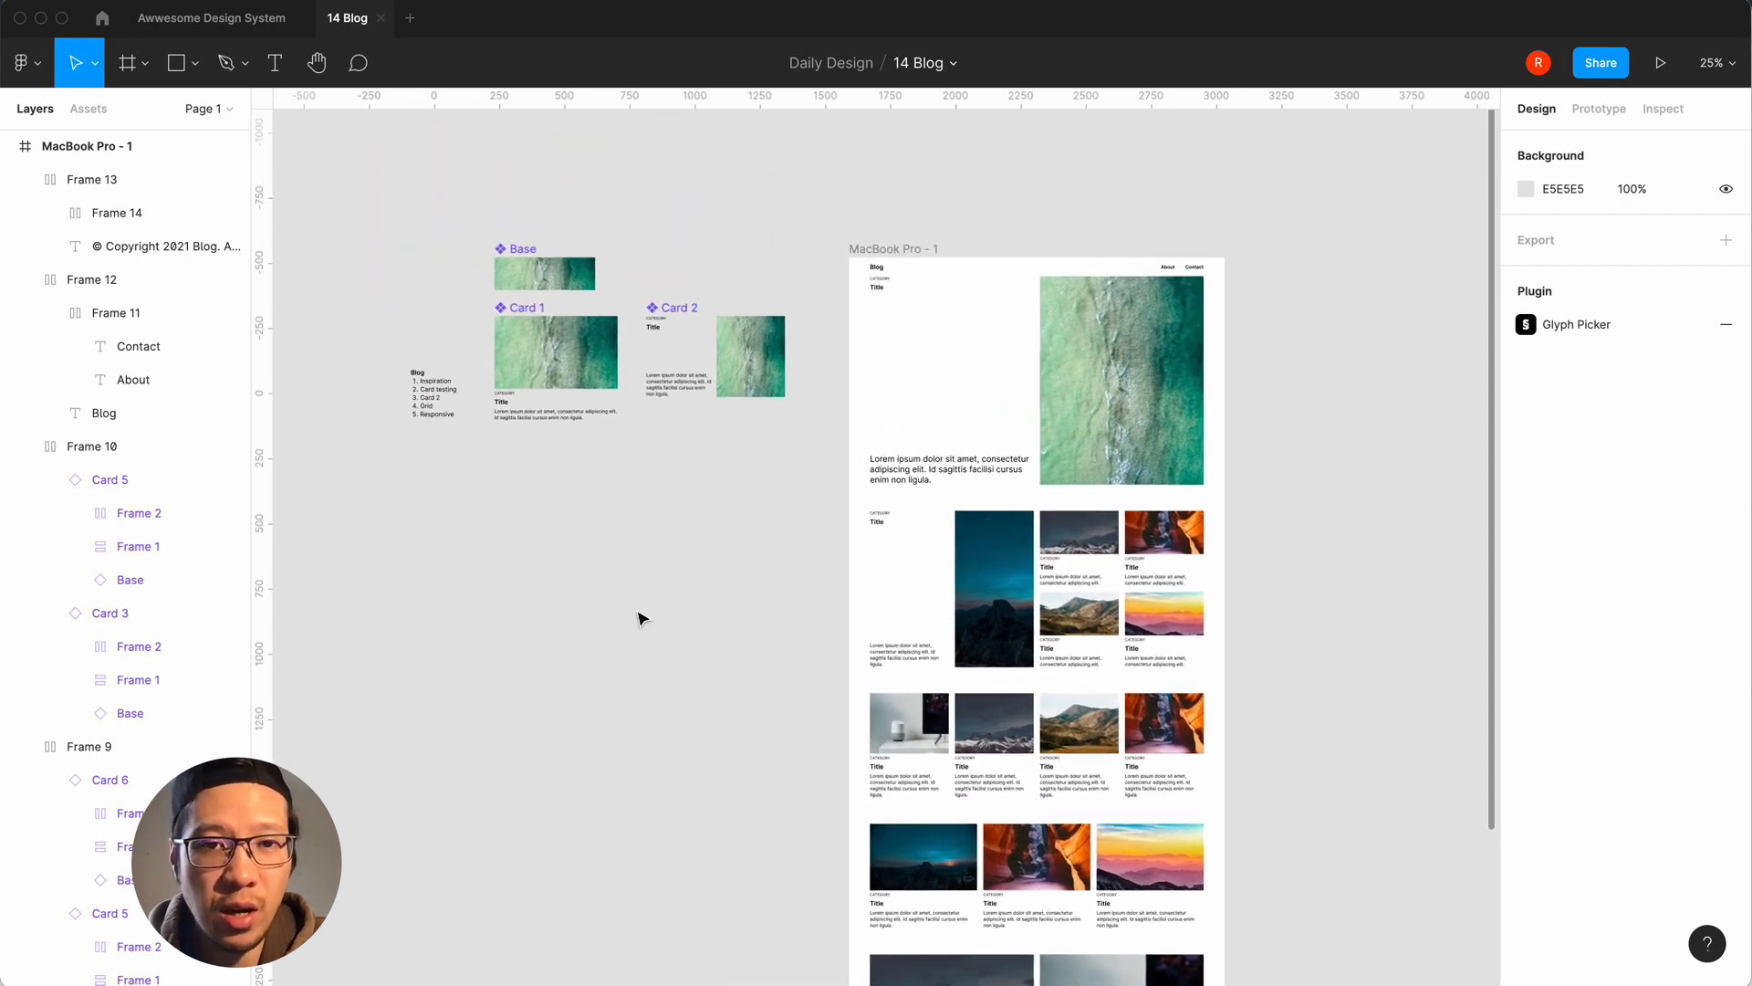
scroll(637, 615, left, 4)
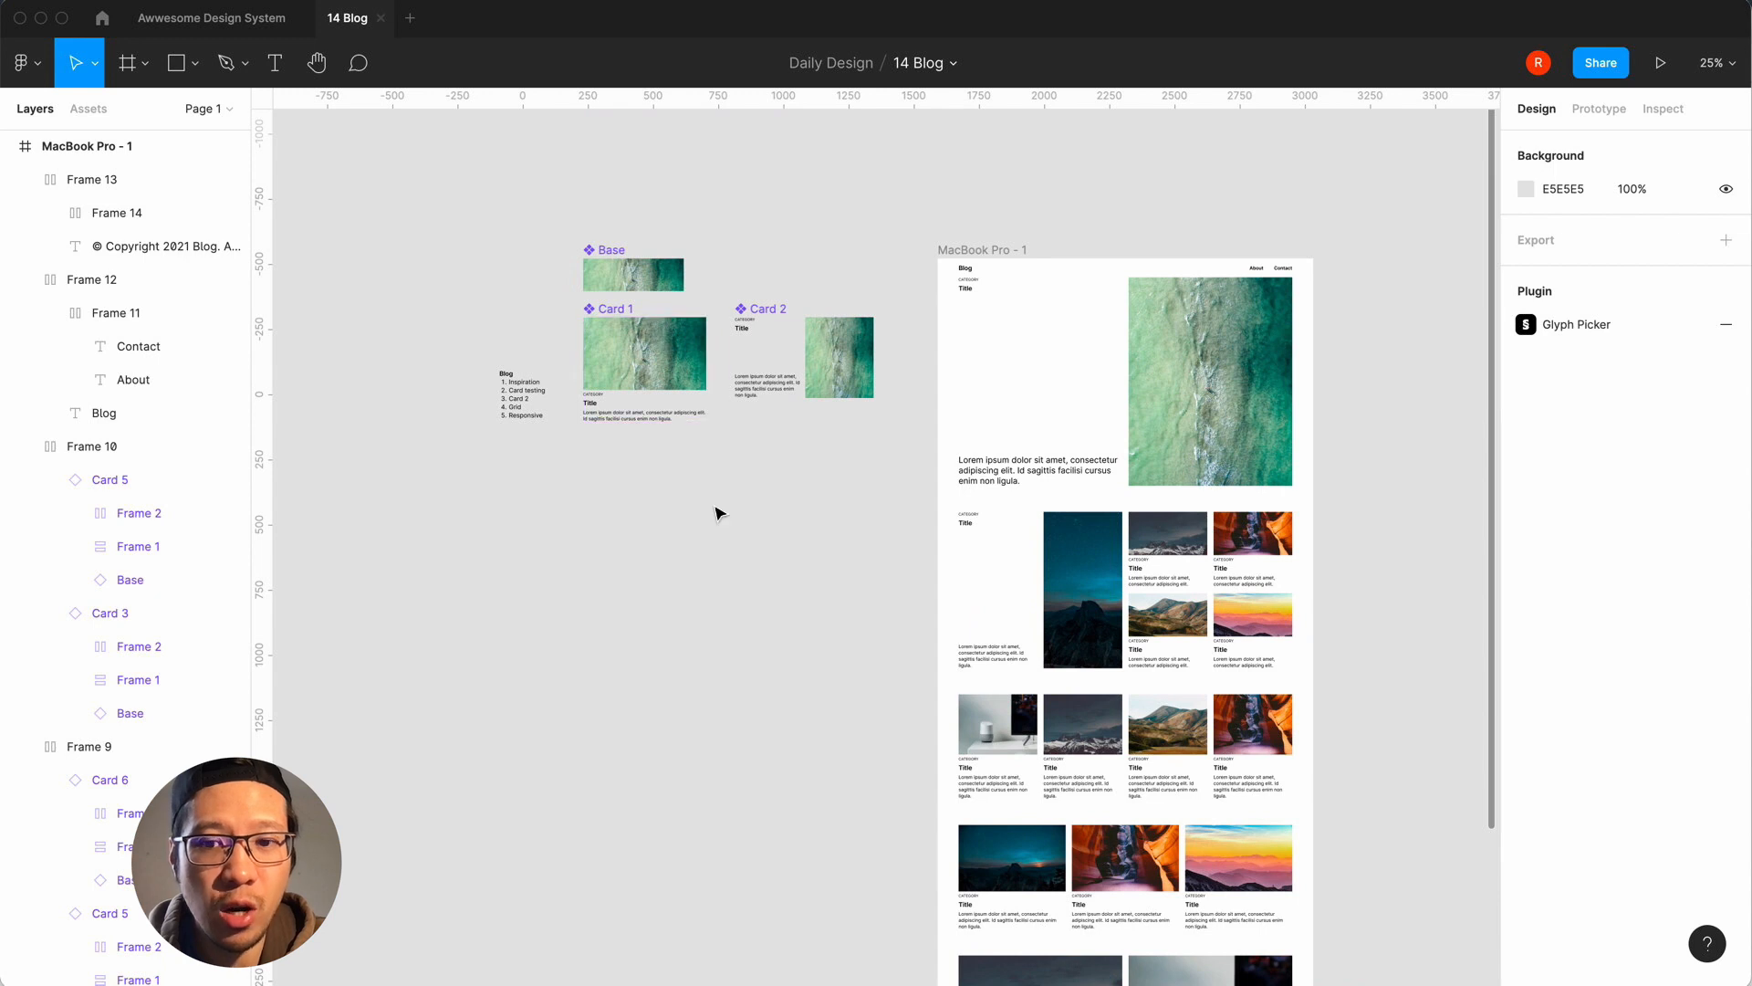
Inspect the Base component's stacked image fills and deselect it.
scroll(719, 614, up, 3)
scroll(719, 615, up, 2)
click(663, 235)
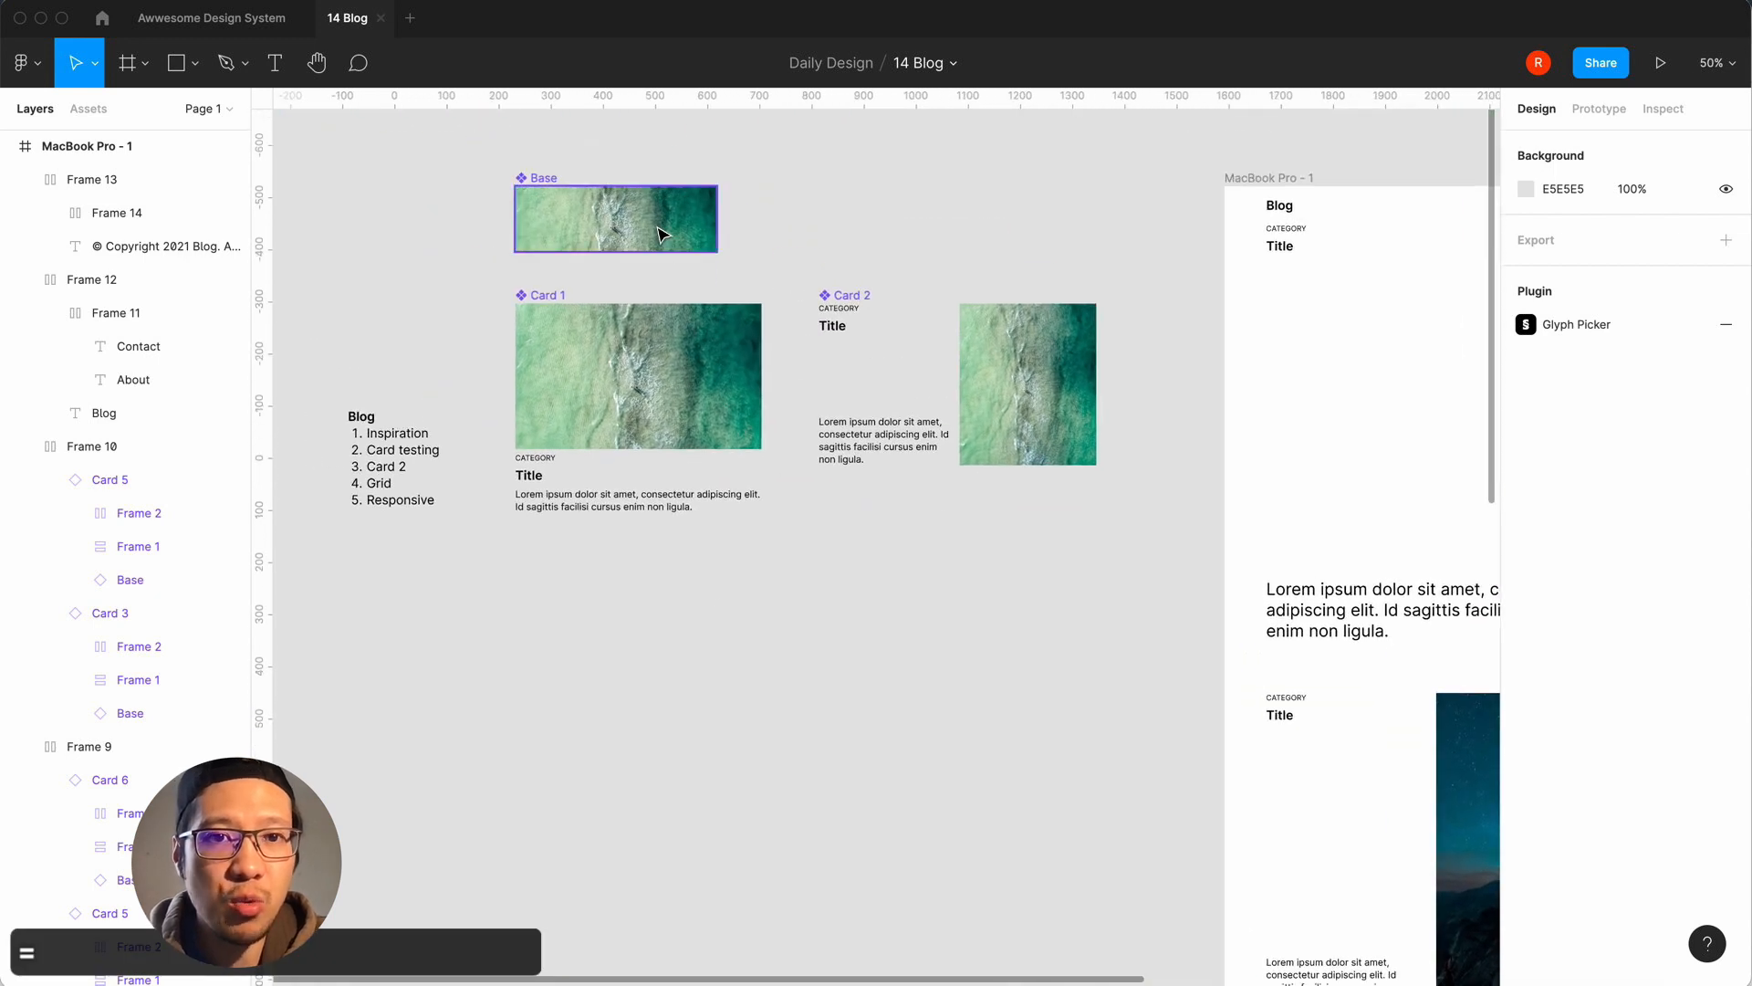
click(663, 236)
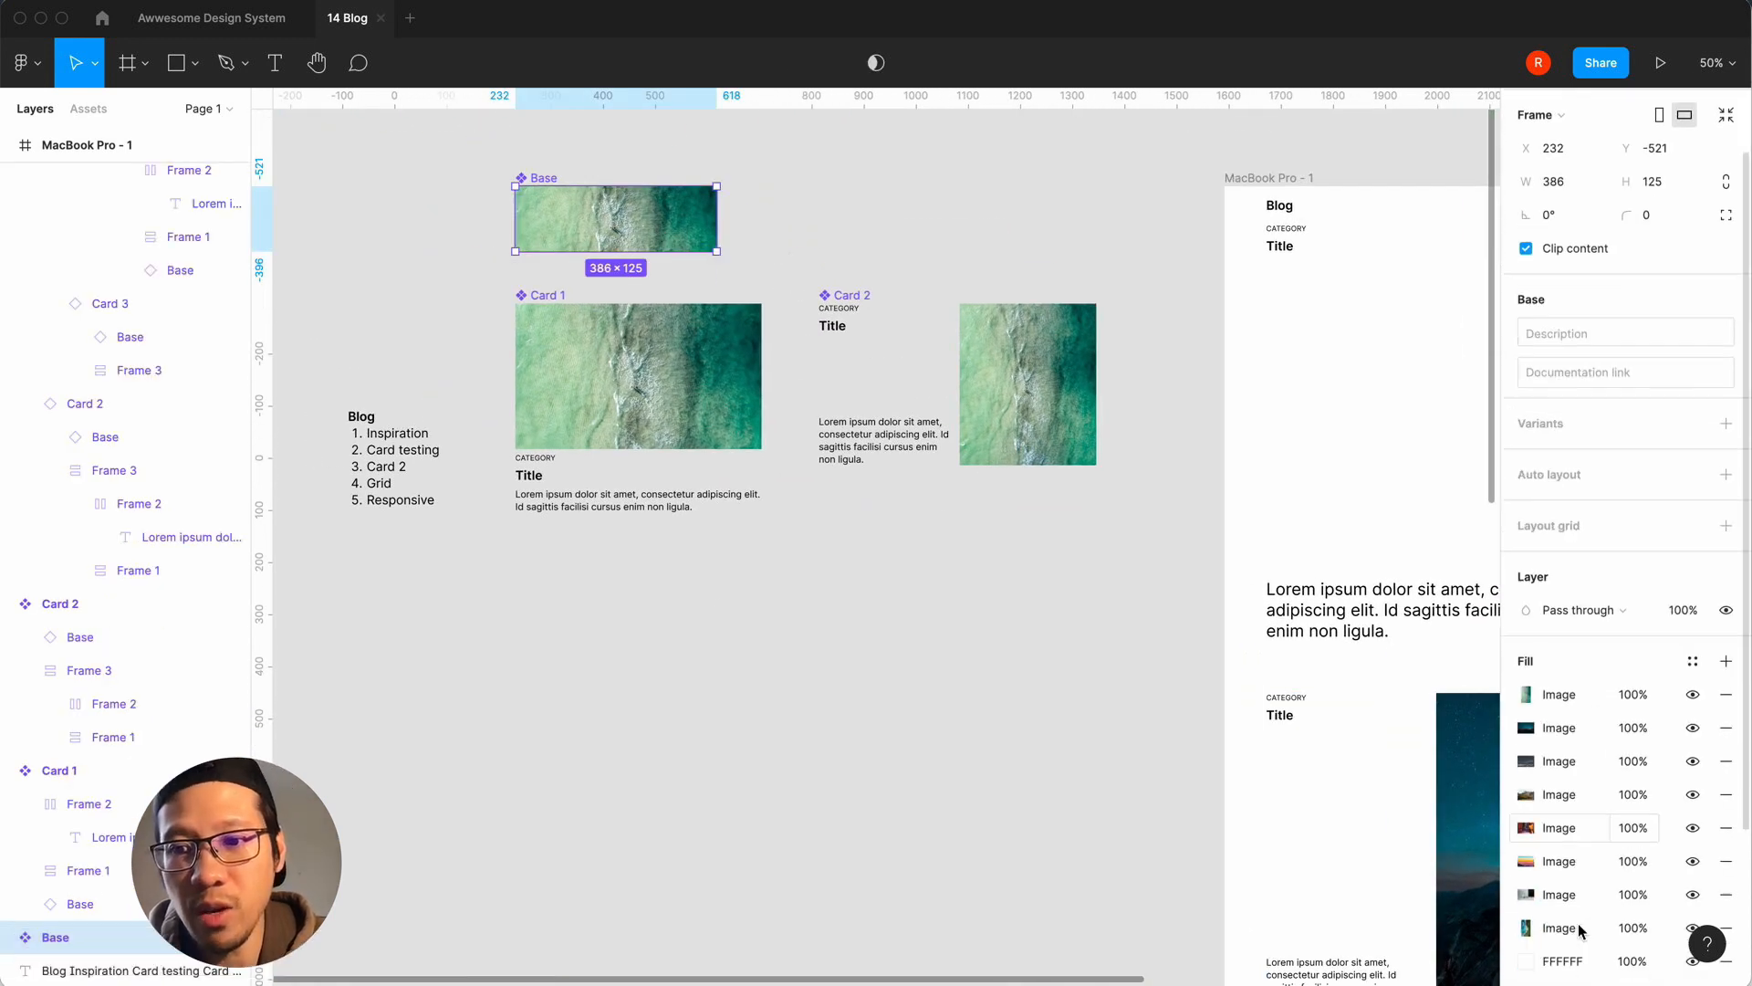
click(999, 713)
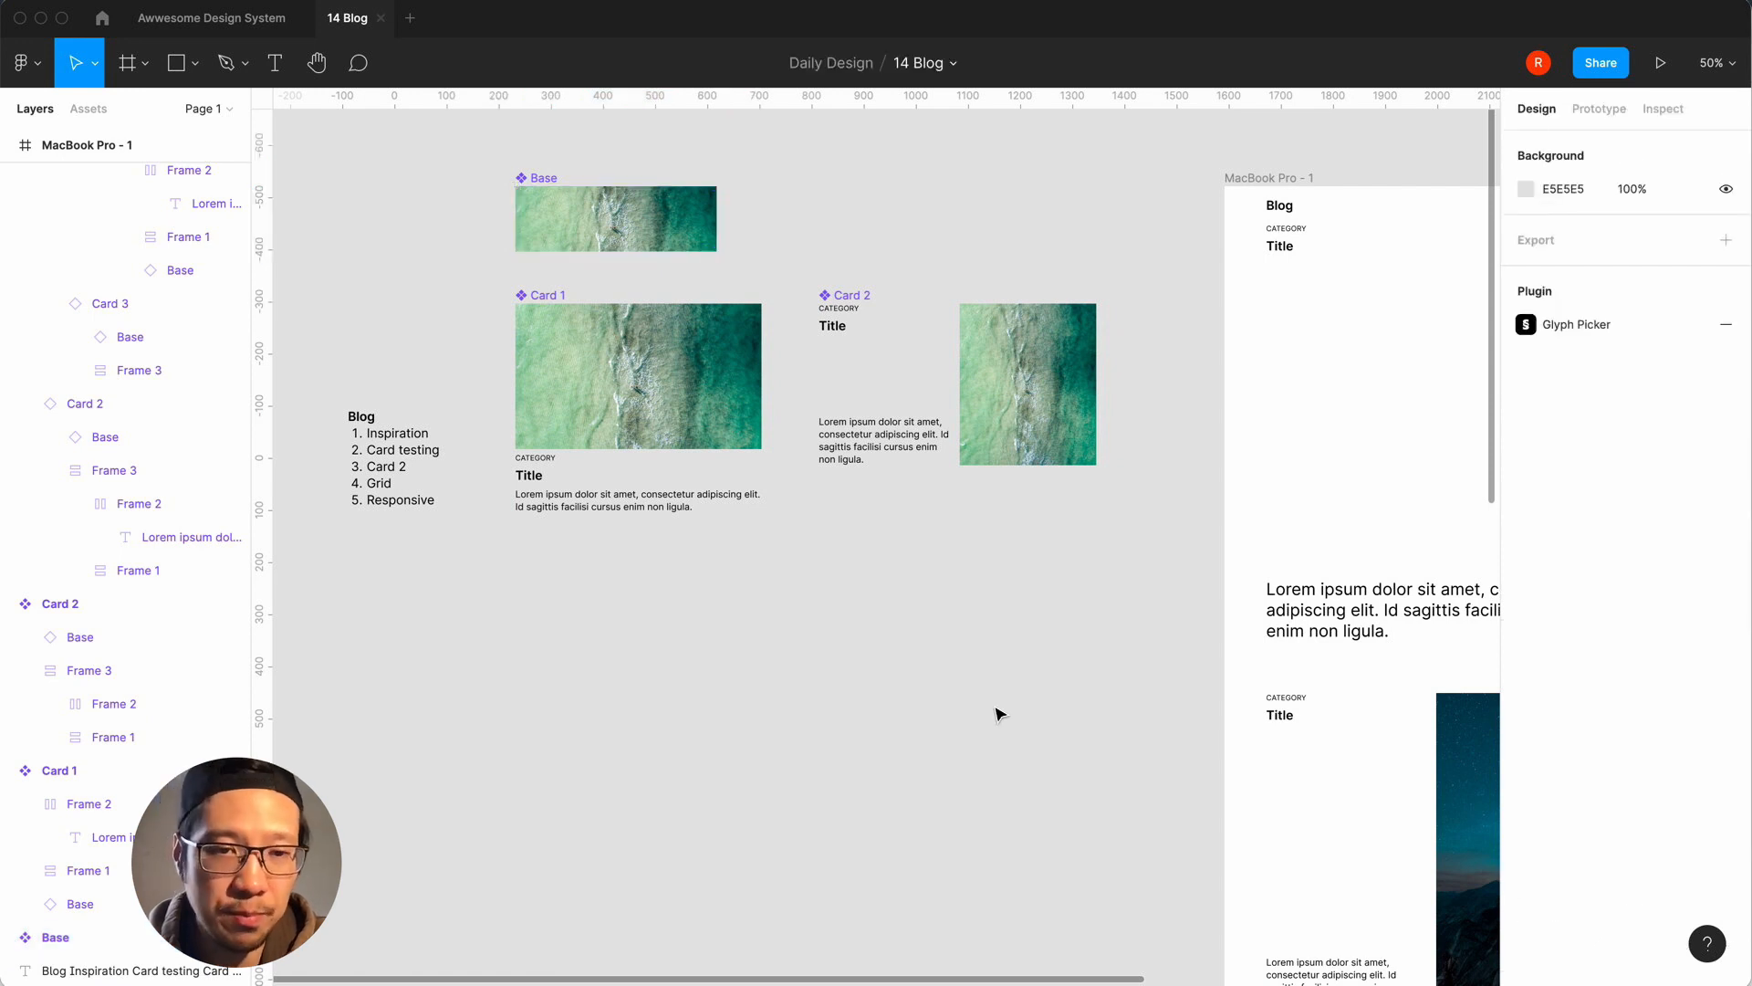
Select the MacBook Pro - 1 page frame and make the layout grids visible.
scroll(999, 712, right, 5)
key(minus)
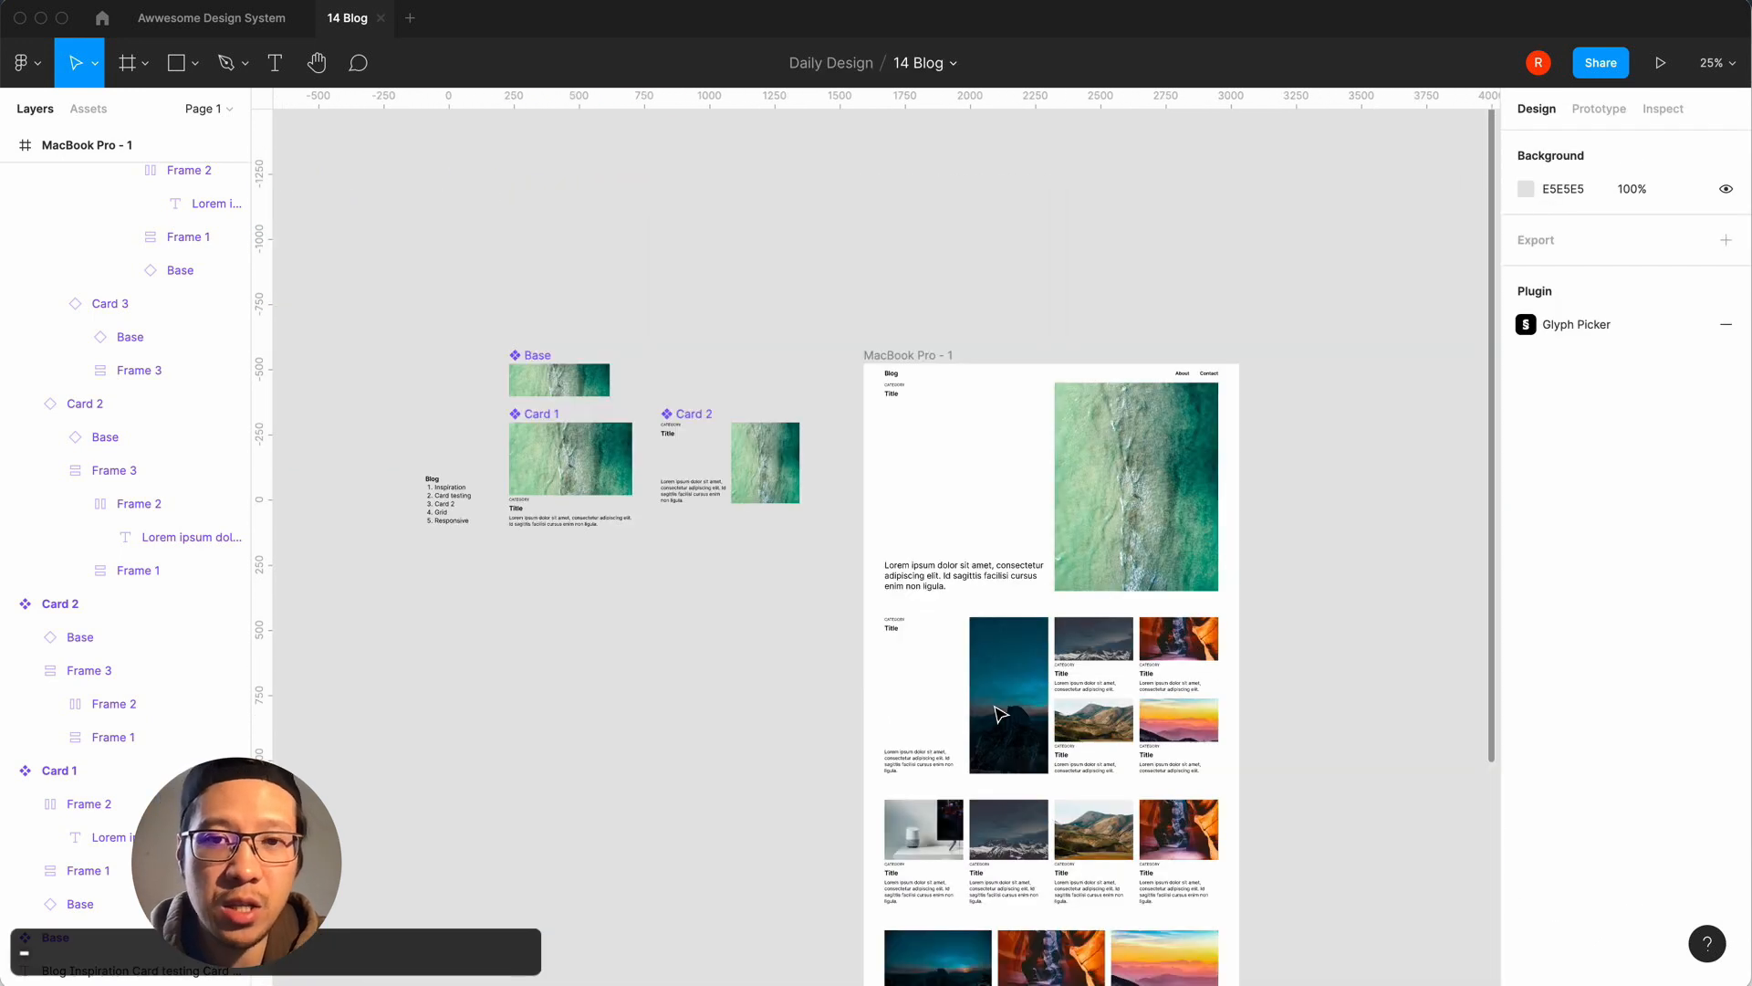
scroll(998, 714, right, 3)
scroll(997, 714, down, 1)
click(697, 271)
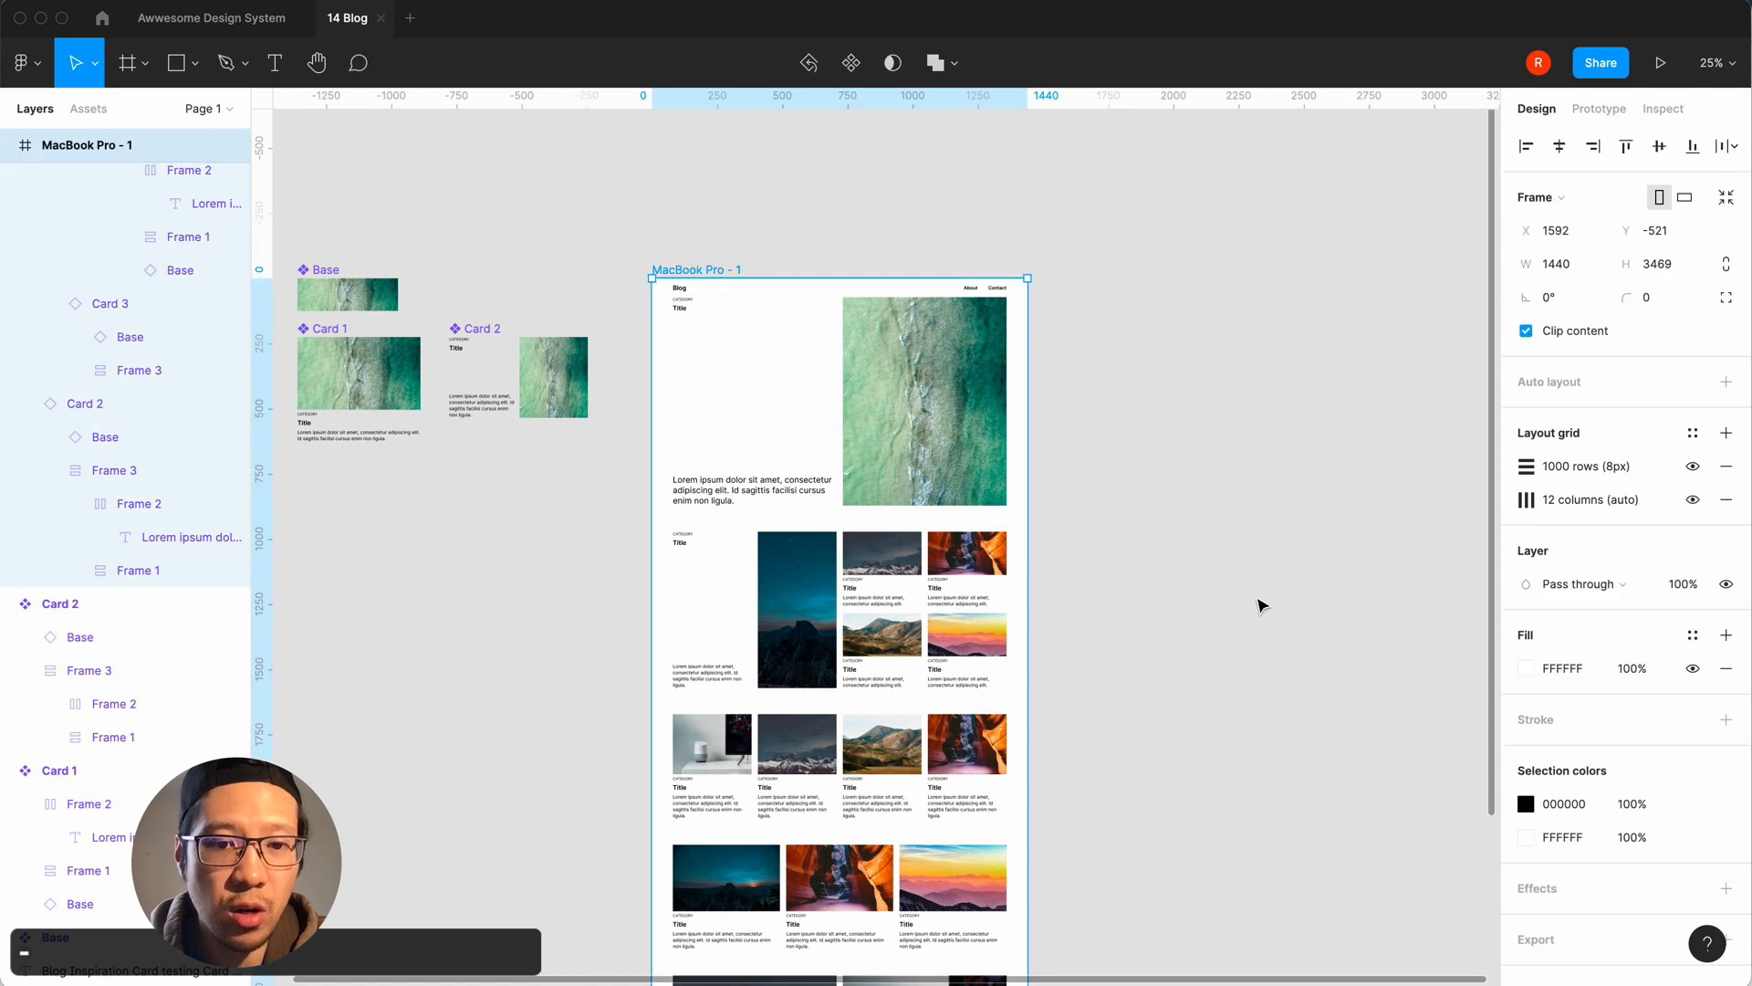
key(ctrl+g)
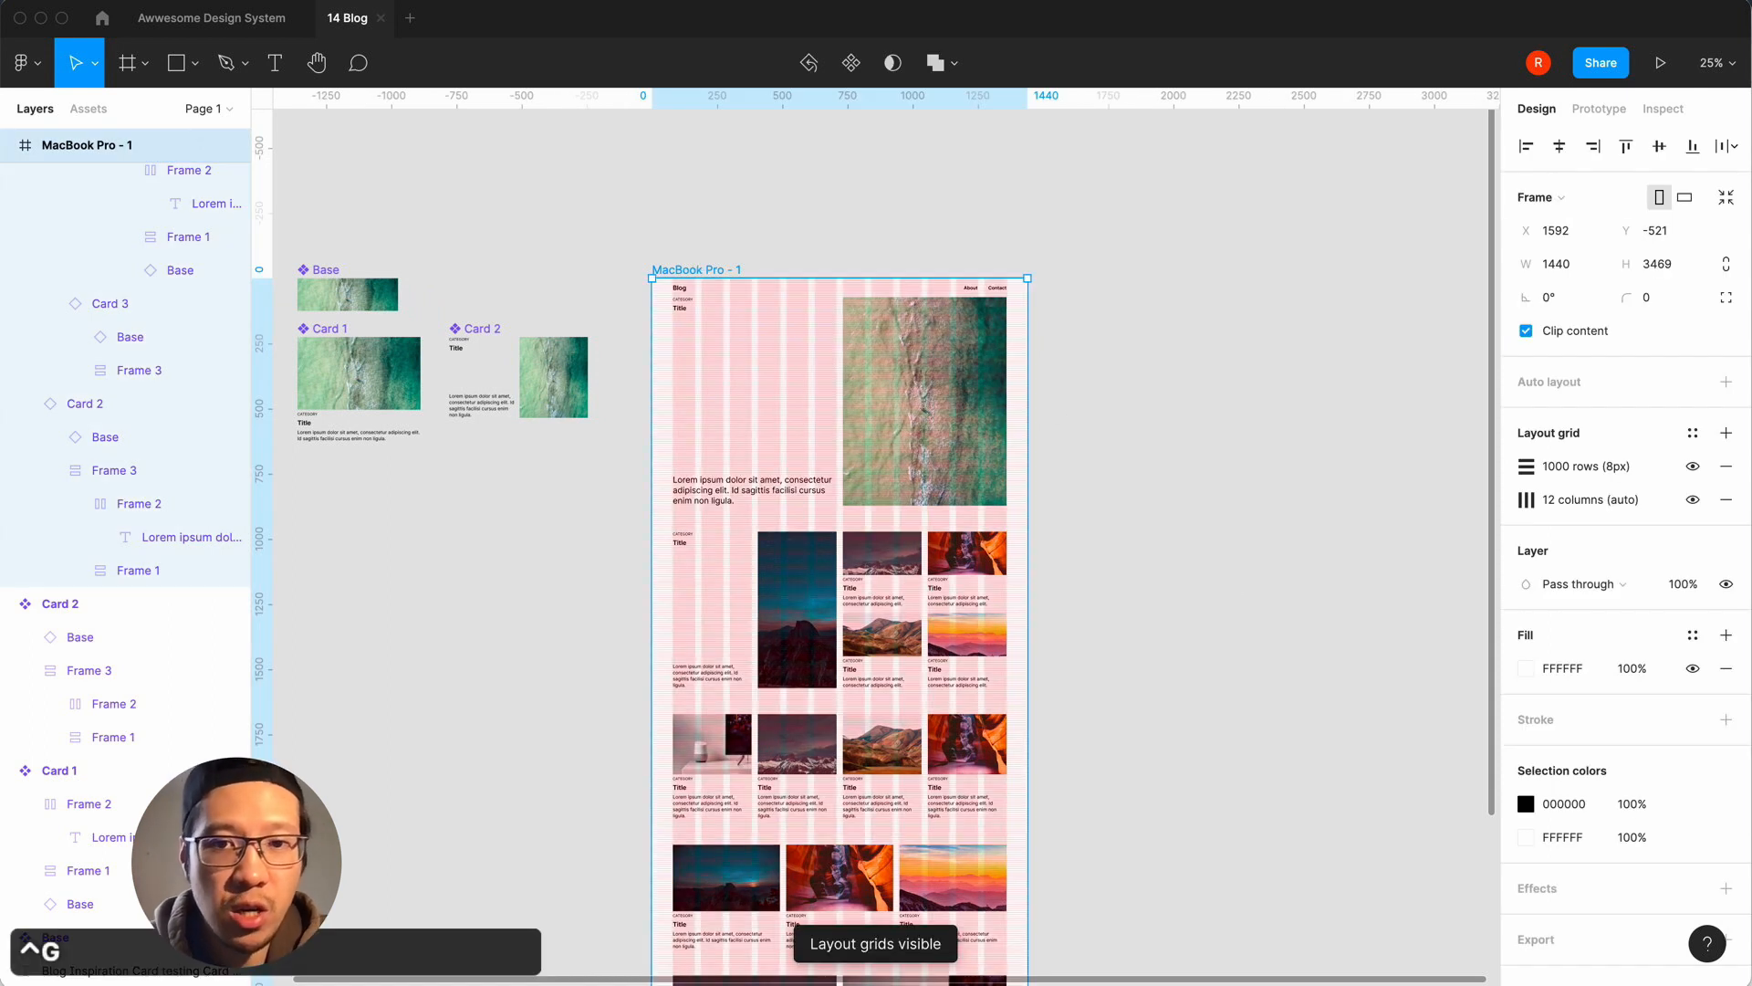
Test the page's responsiveness by widening its frame to 2140, check the footer, and undo the resize.
drag(1073, 526, 1210, 512)
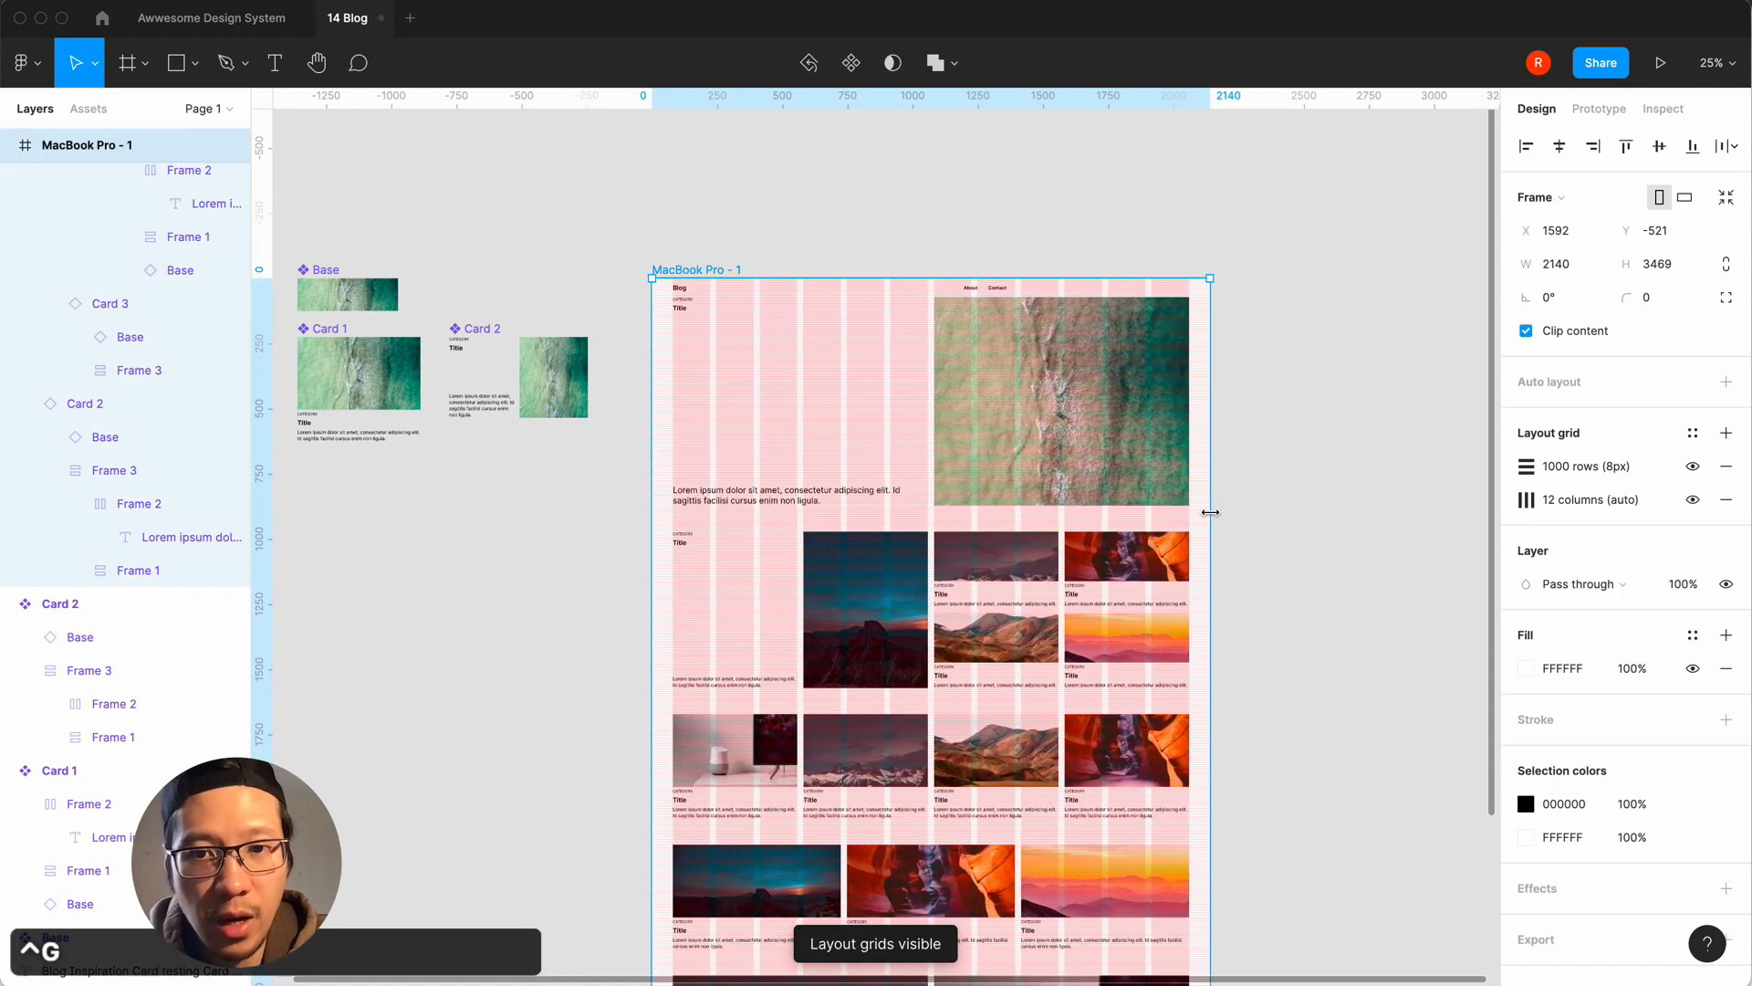
scroll(1269, 643, down, 3)
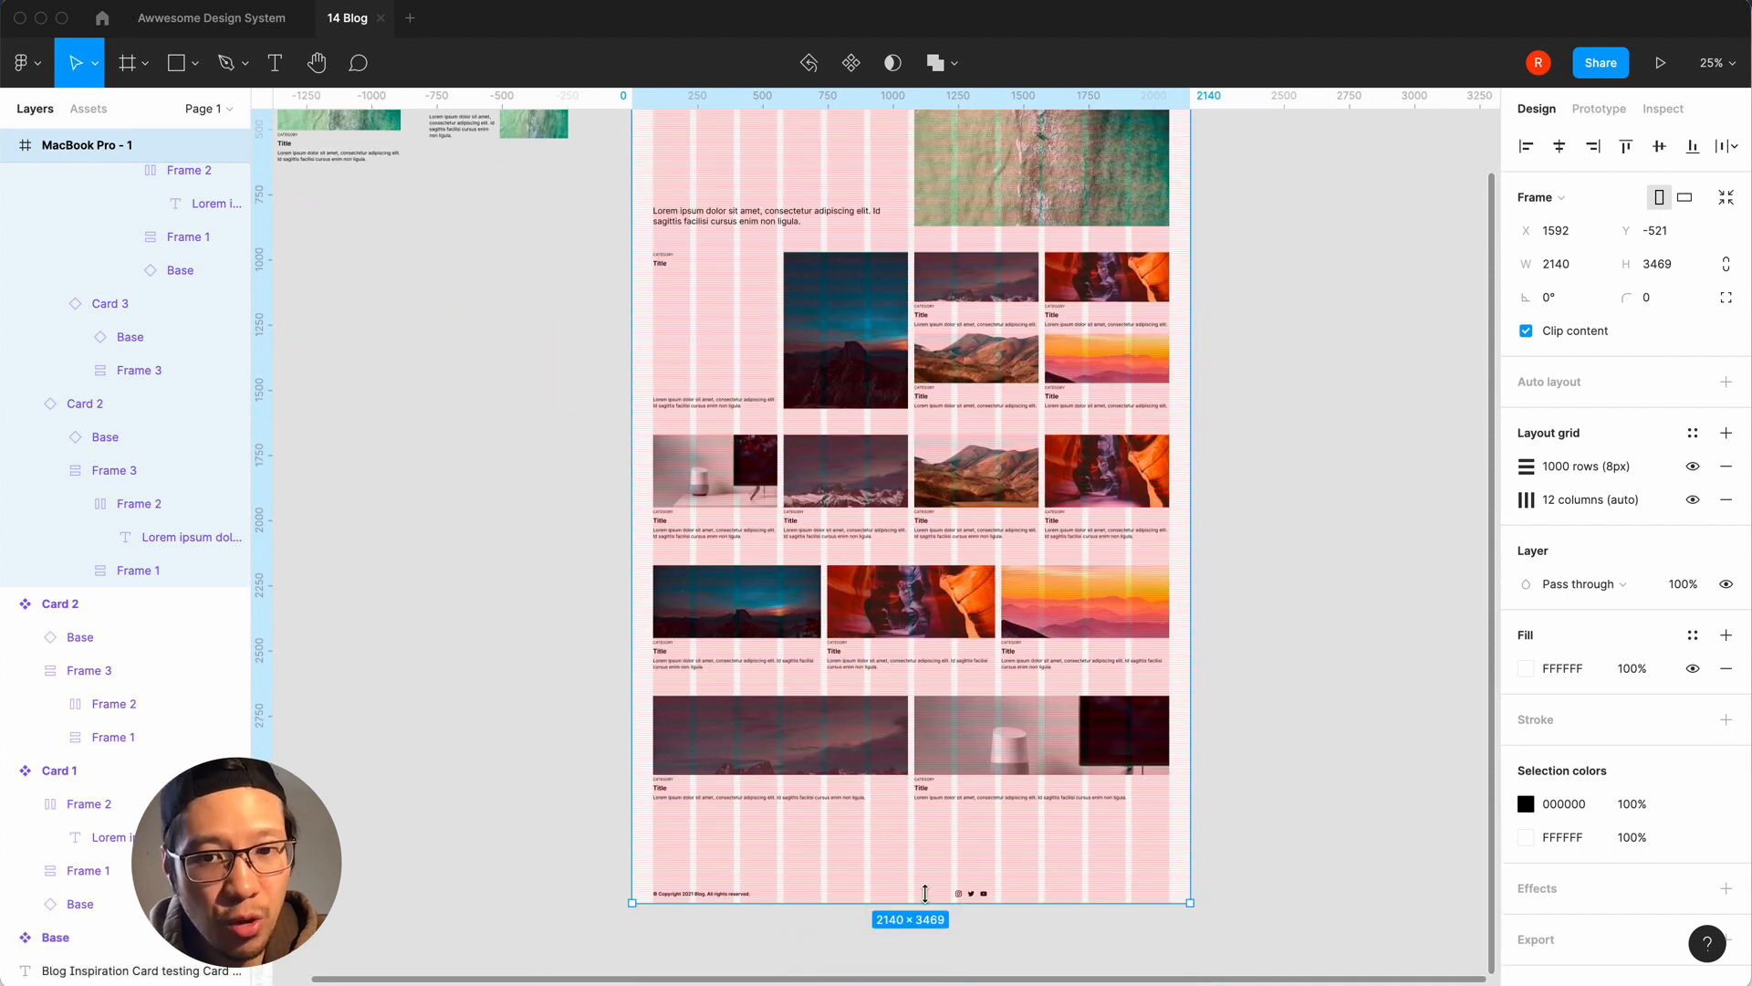
key(super+z)
key(super+z)
key(super+z)
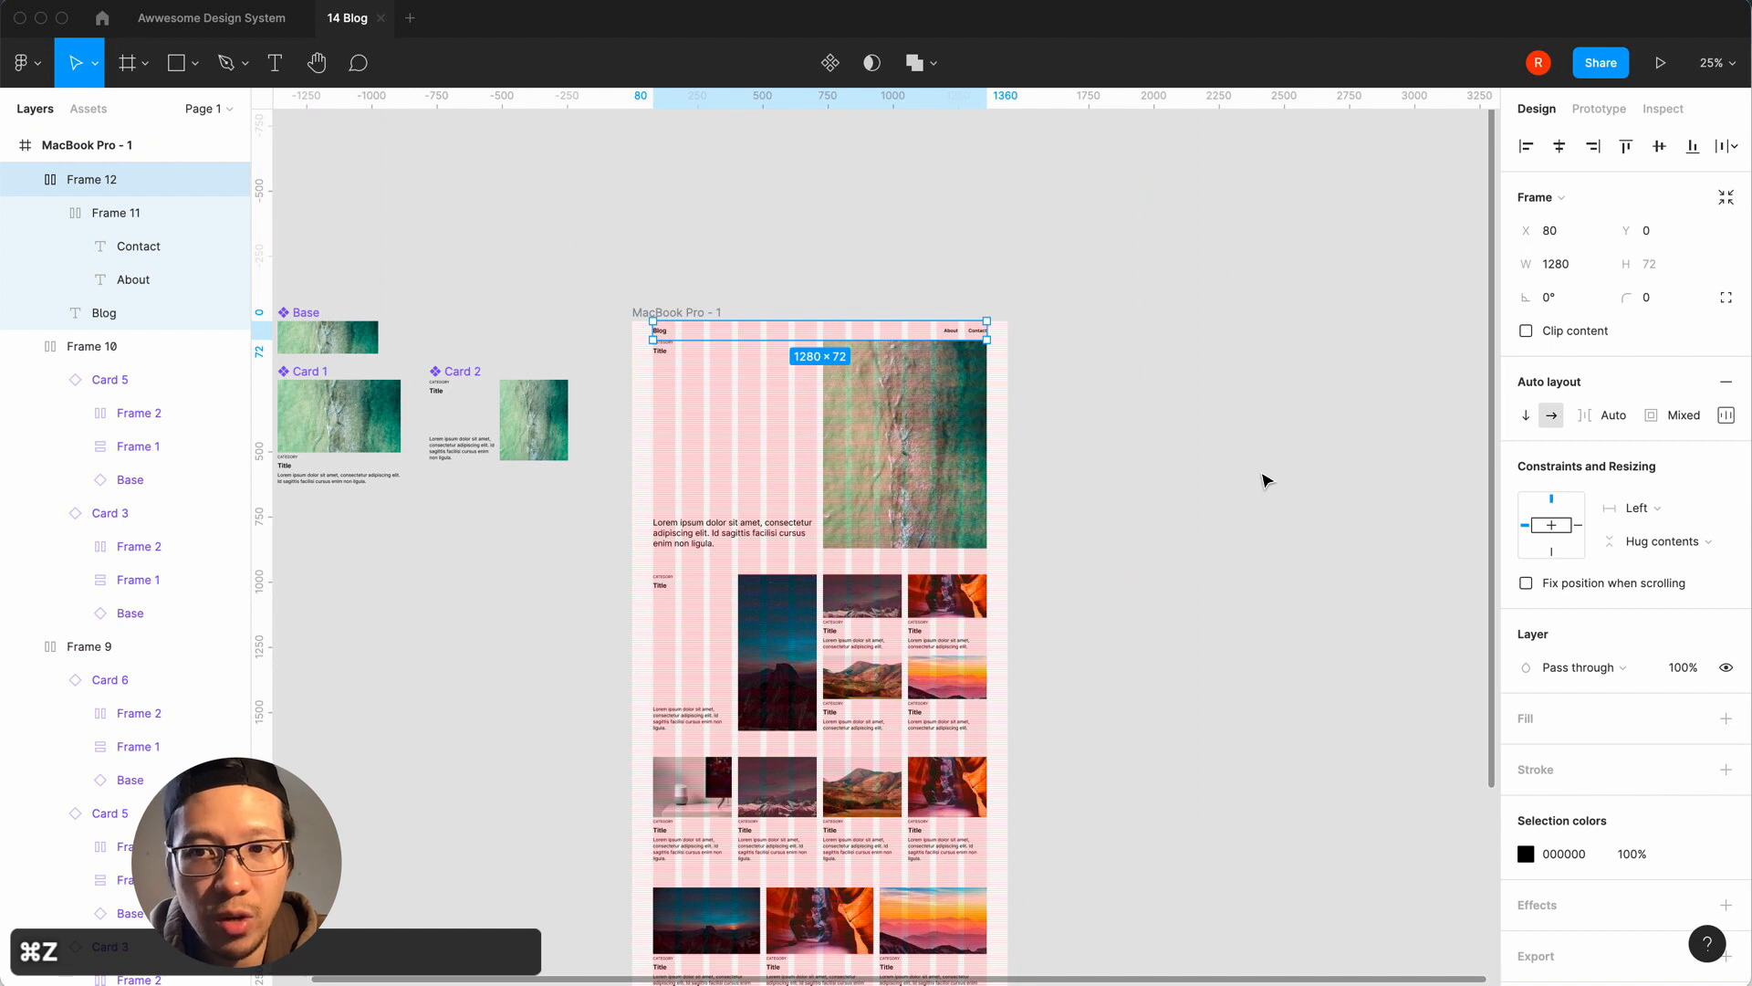
Set the horizontal constraints of the header frame and the footer frame to Left and right.
shift+click(1578, 526)
scroll(1170, 586, down, 5)
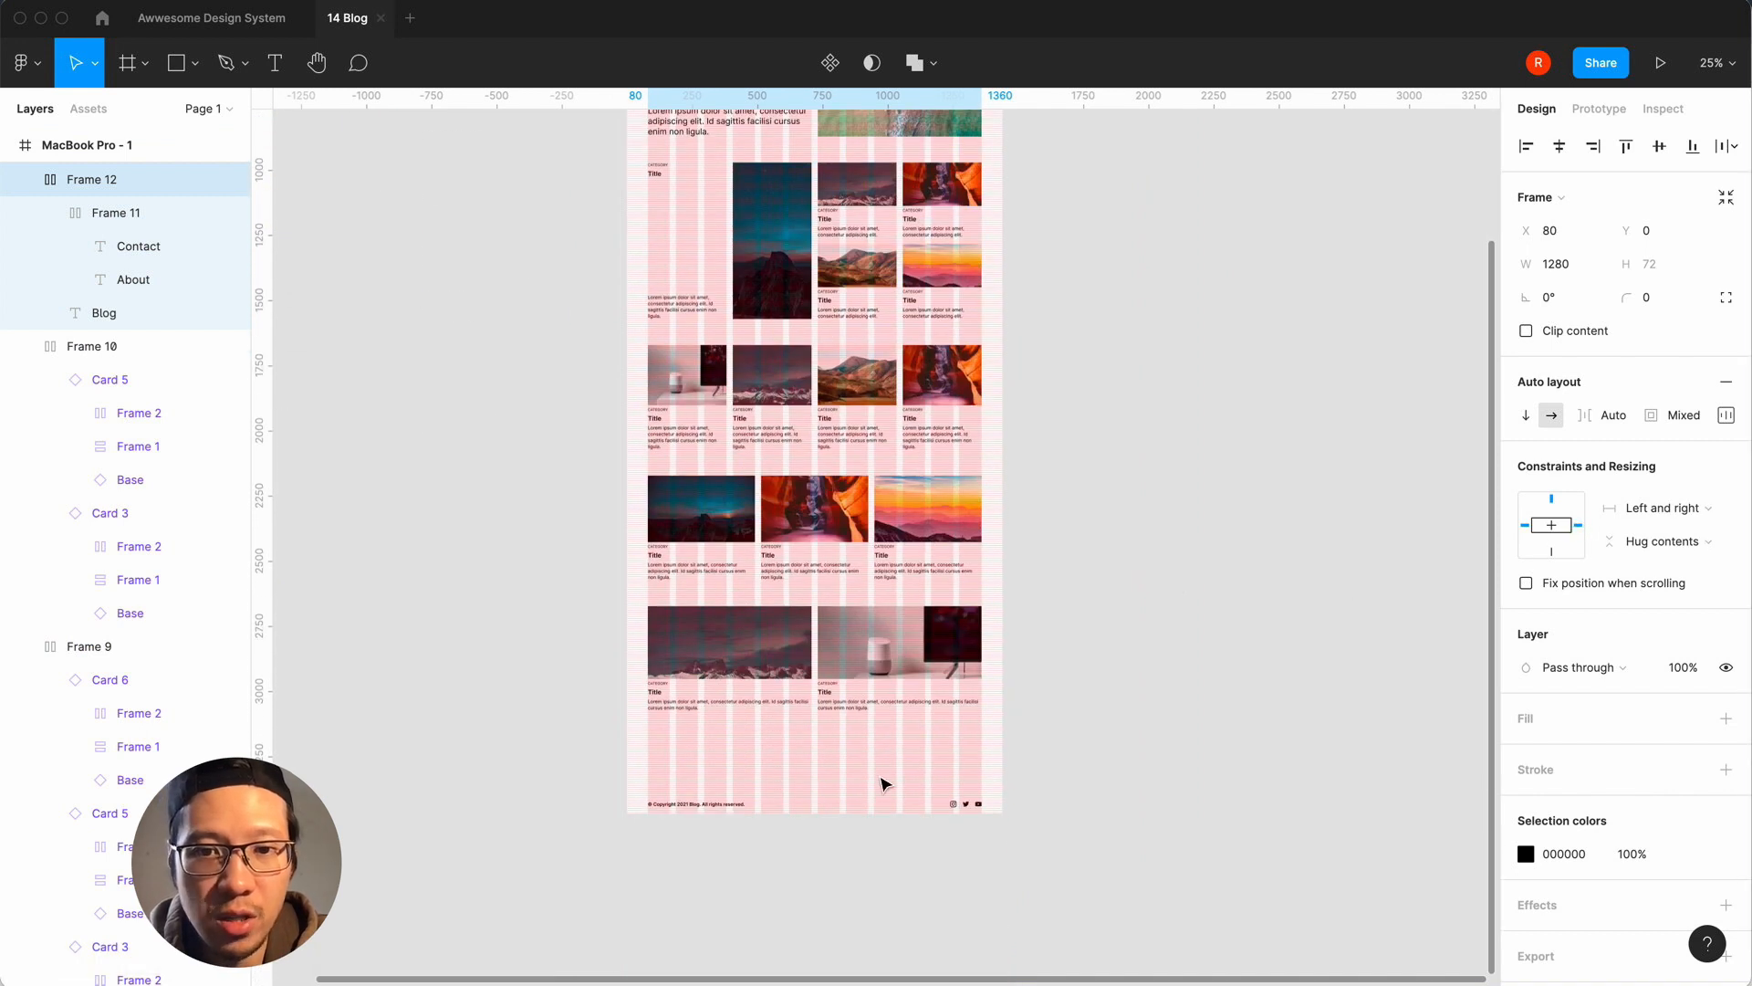
click(881, 808)
shift+click(1578, 527)
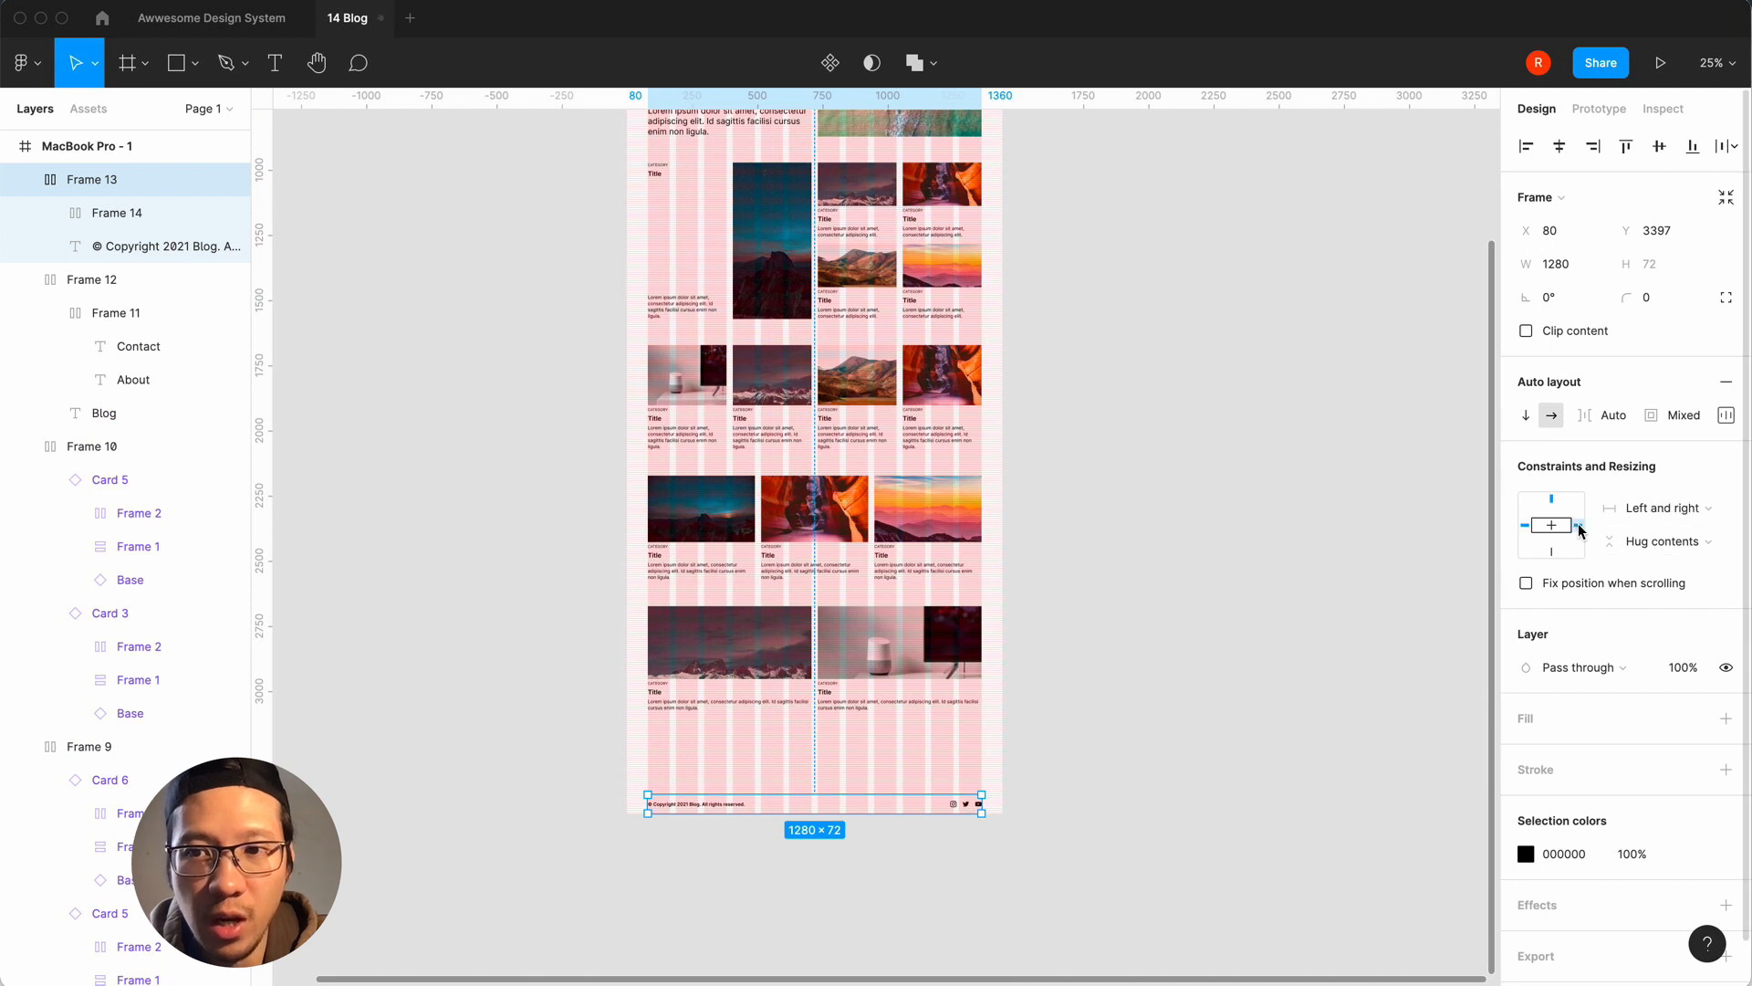
click(1248, 560)
Test the header and footer responsiveness by resizing the page frame to widths of 2048 and 1566.
scroll(1248, 559, up, 5)
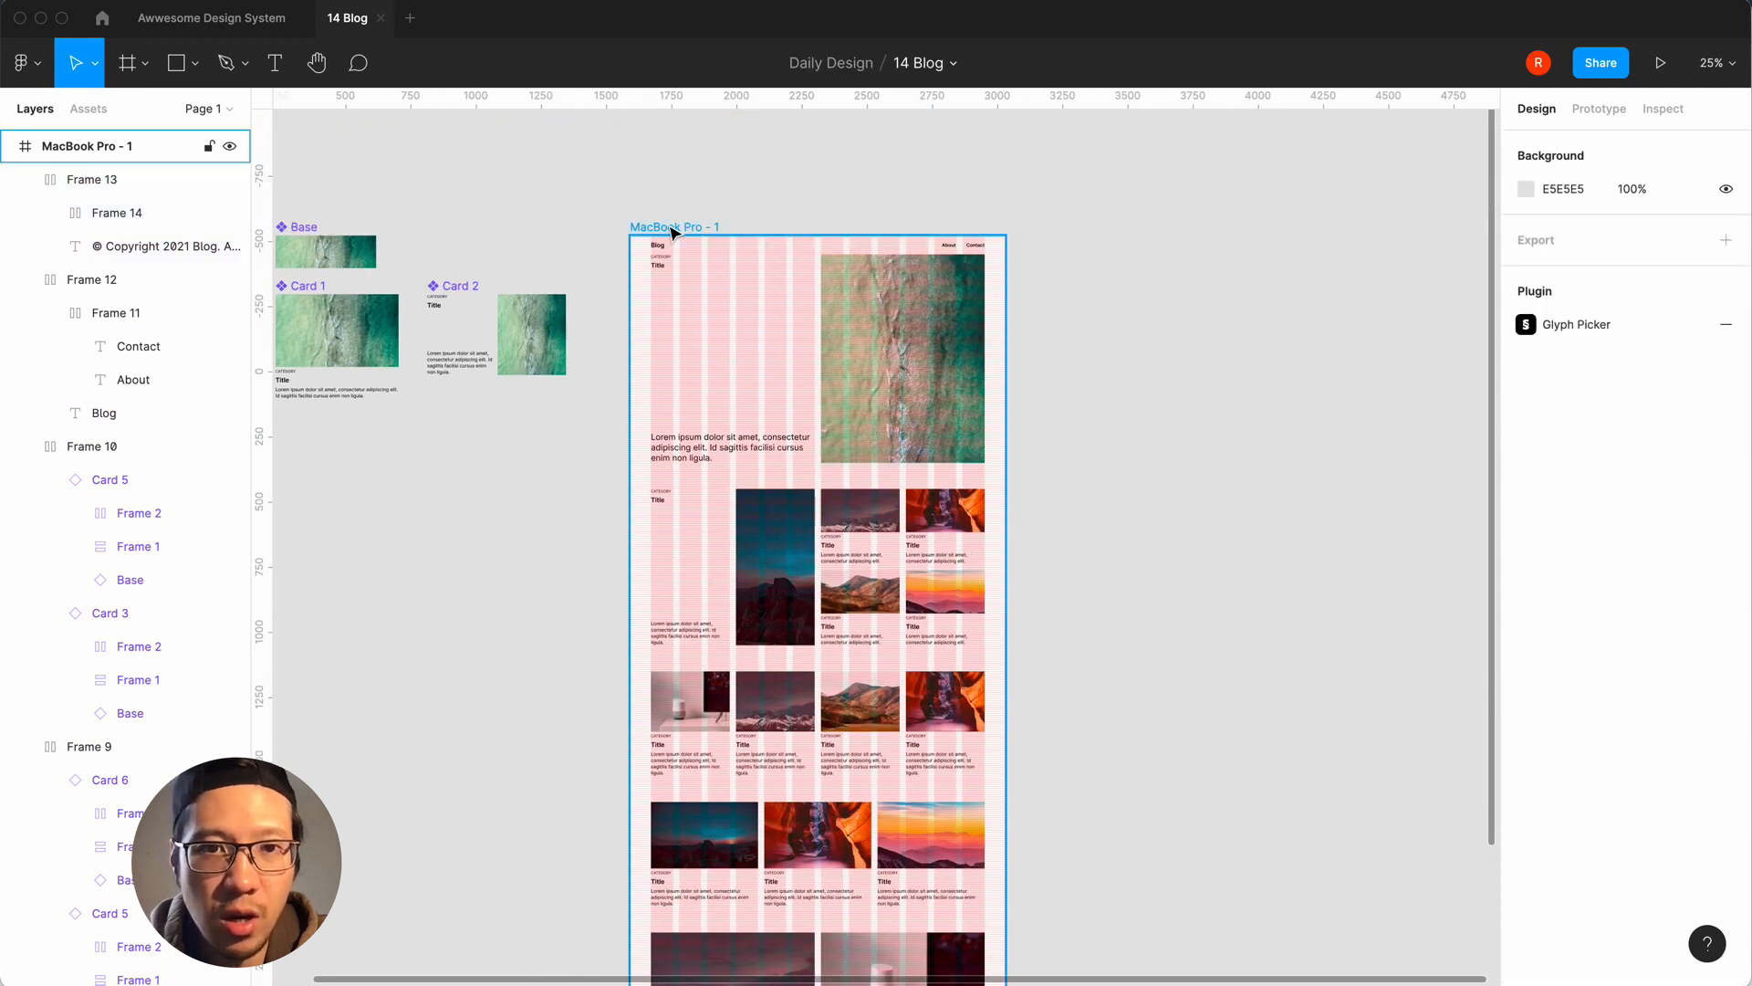
click(671, 230)
scroll(1249, 611, down, 2)
drag(993, 583, 1149, 579)
scroll(1224, 559, down, 5)
scroll(1224, 560, up, 7)
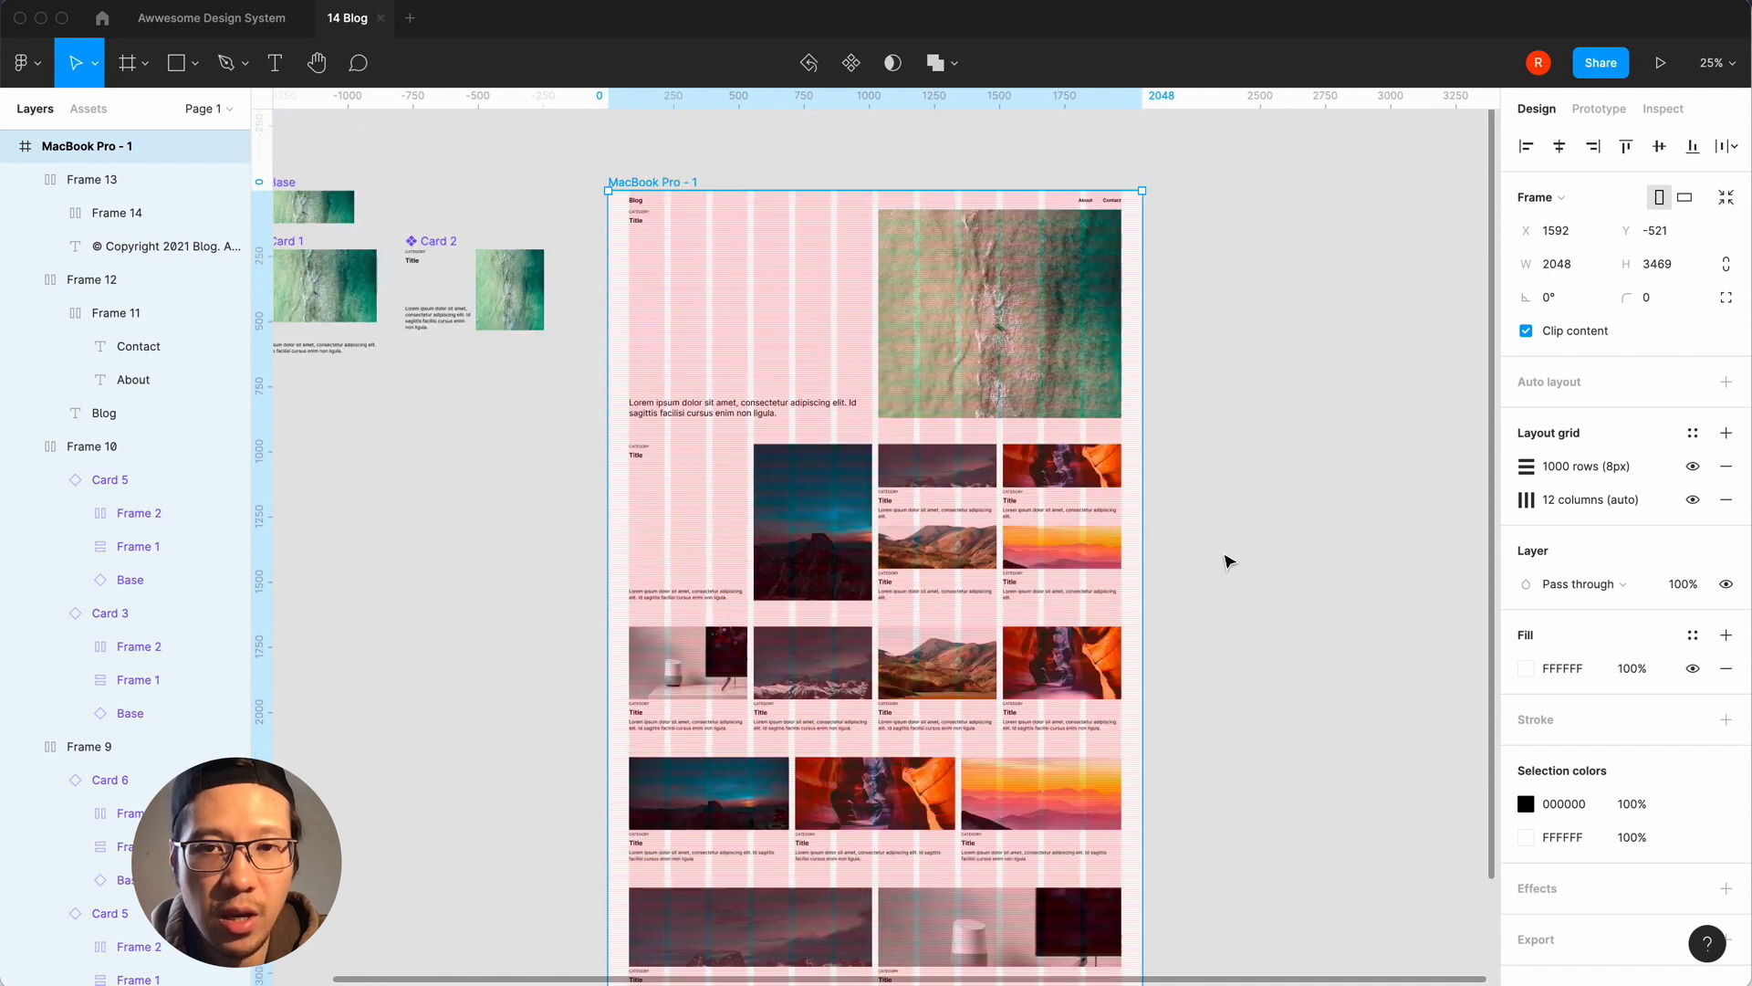
drag(1142, 472, 1016, 468)
Set the page frame's width to 1440 and deselect it.
click(1559, 264)
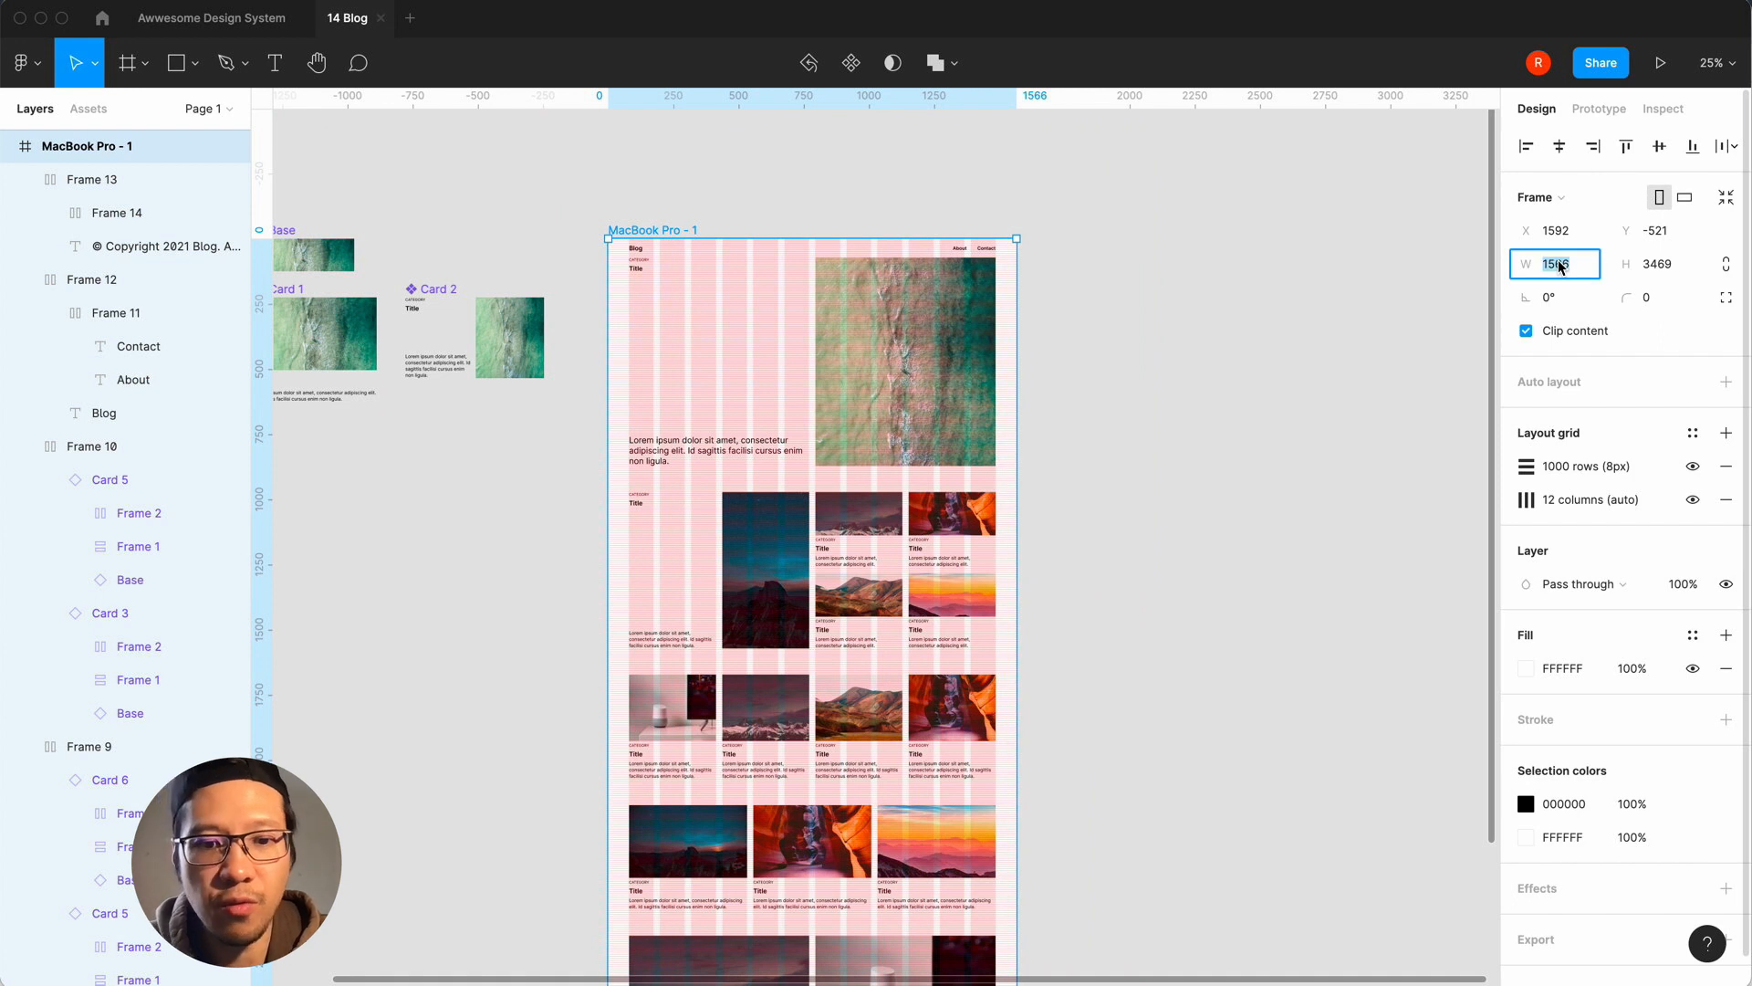
text(1440)
key(Return)
click(1142, 479)
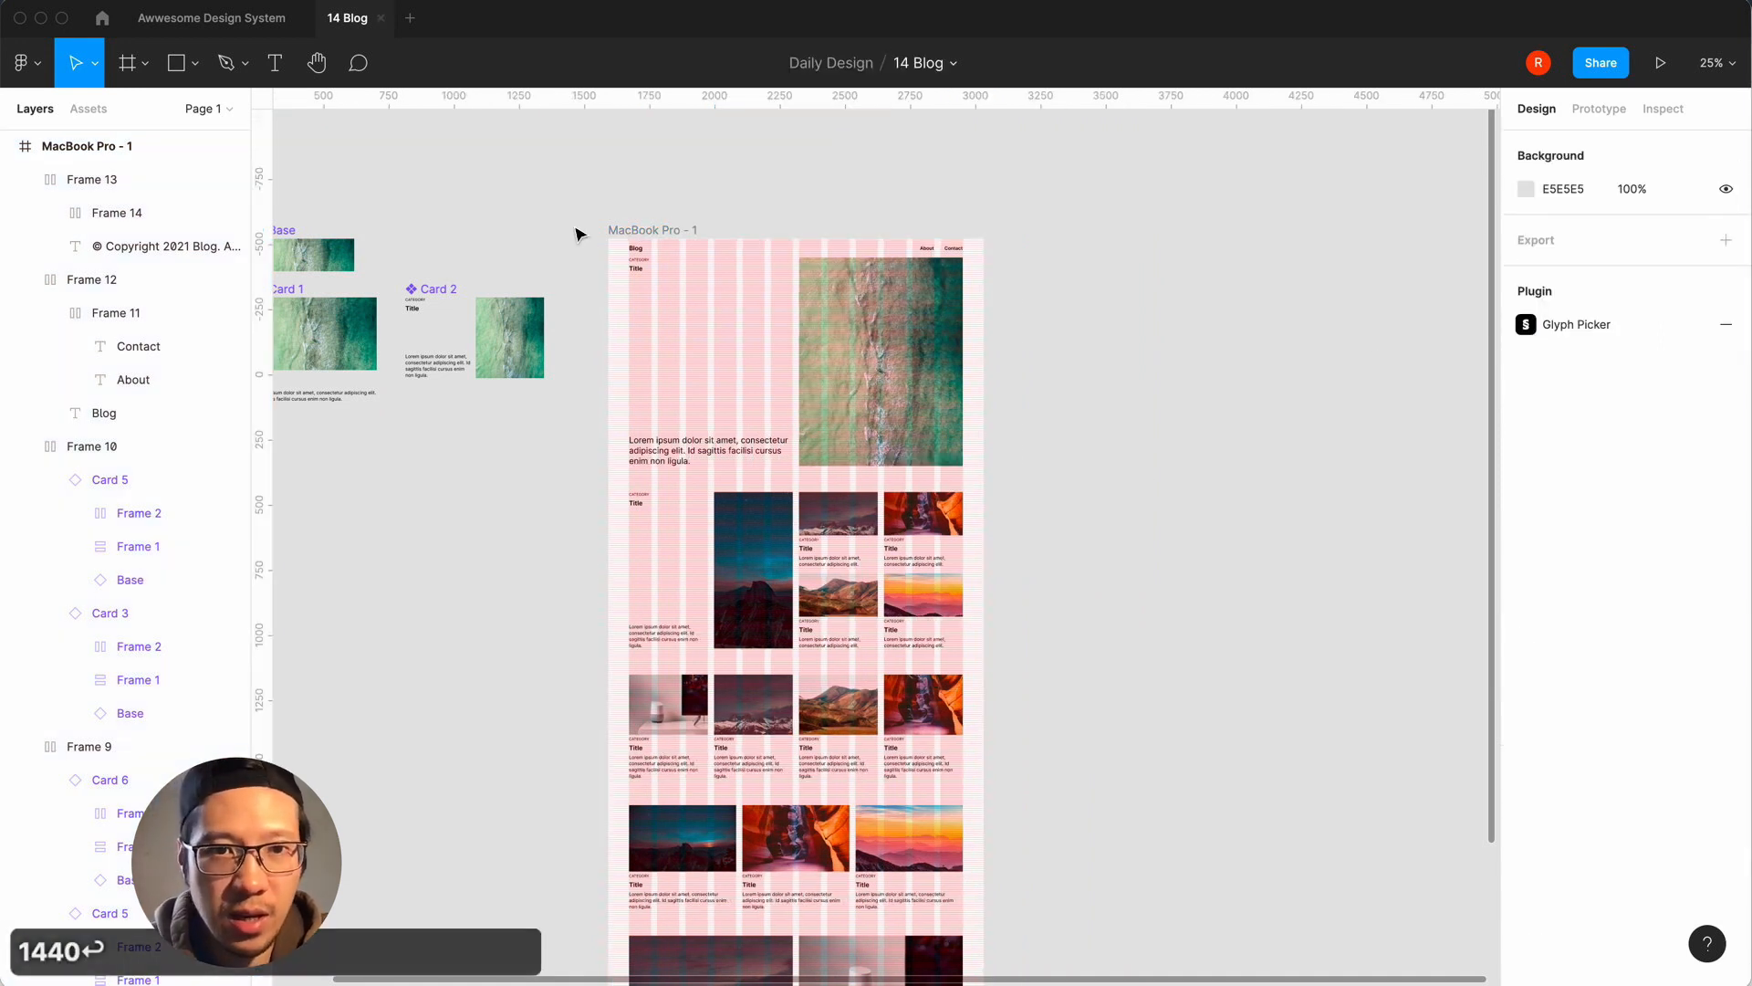
click(637, 231)
click(1549, 197)
click(1214, 275)
click(1215, 275)
key(=)
key(minus)
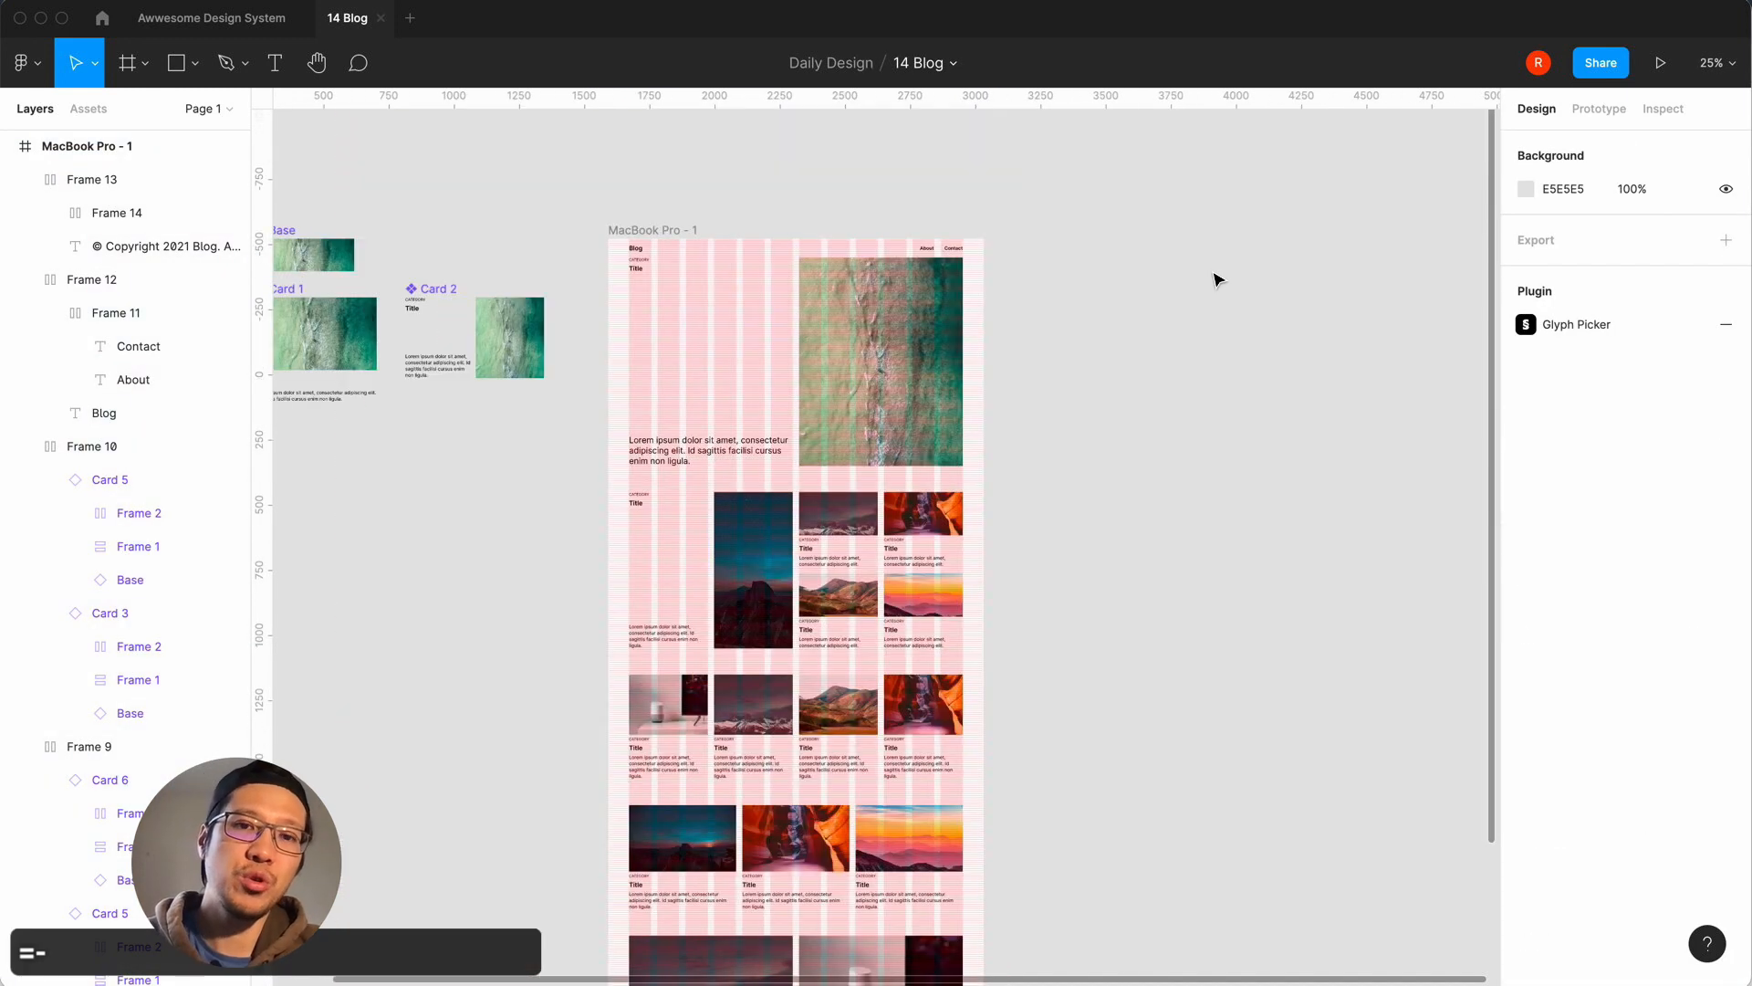